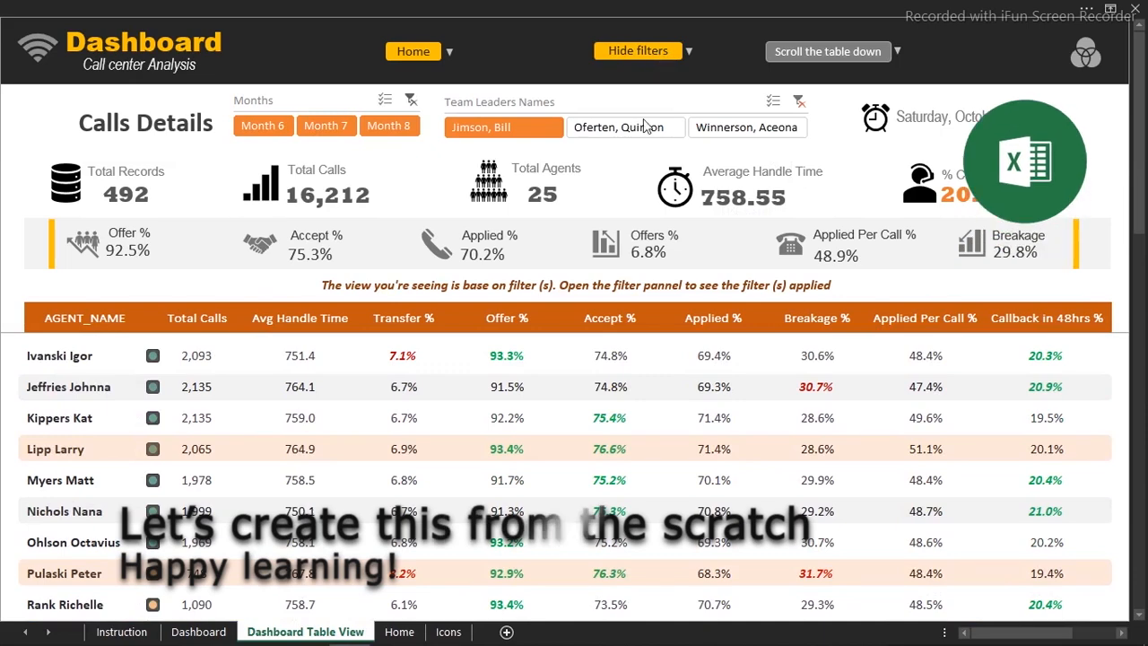
# - Explore the finished call center dashboard's table, Home and chart pages, filtering the figures by different team leaders
pyautogui.click(627, 127)
pyautogui.click(714, 135)
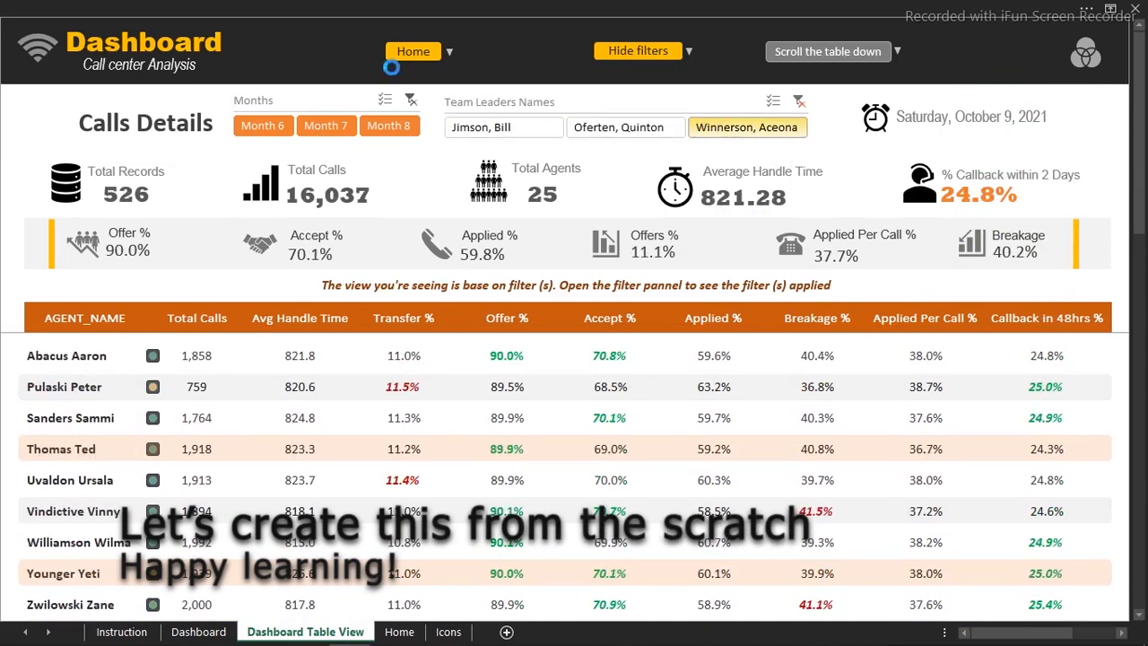
pyautogui.click(414, 53)
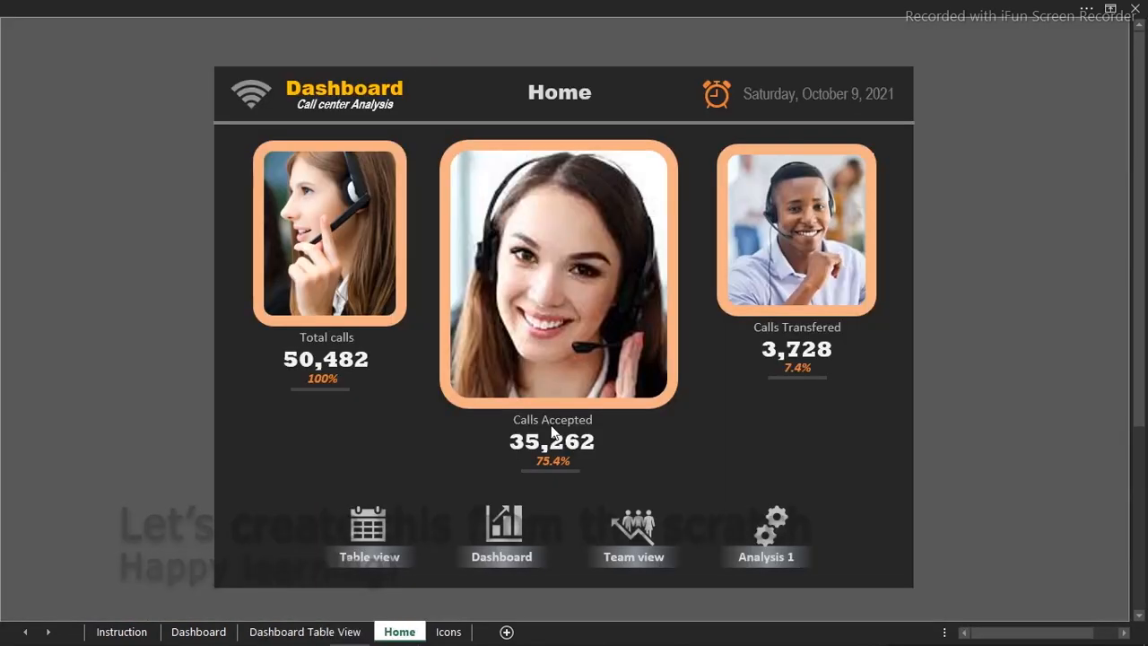
pyautogui.click(517, 532)
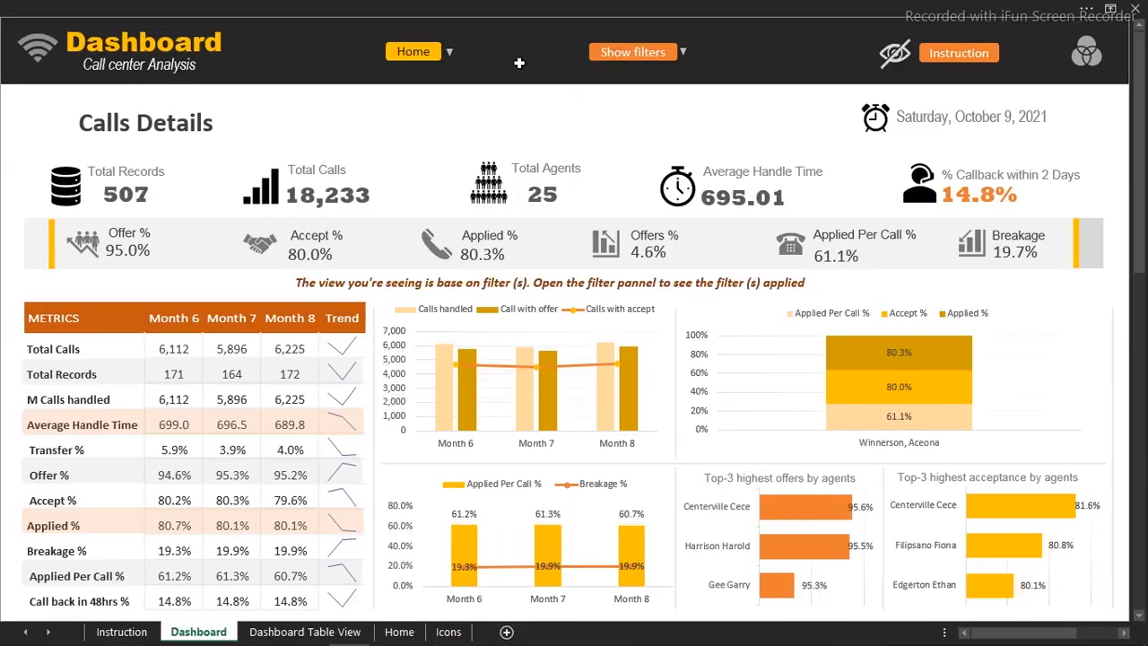
pyautogui.click(640, 54)
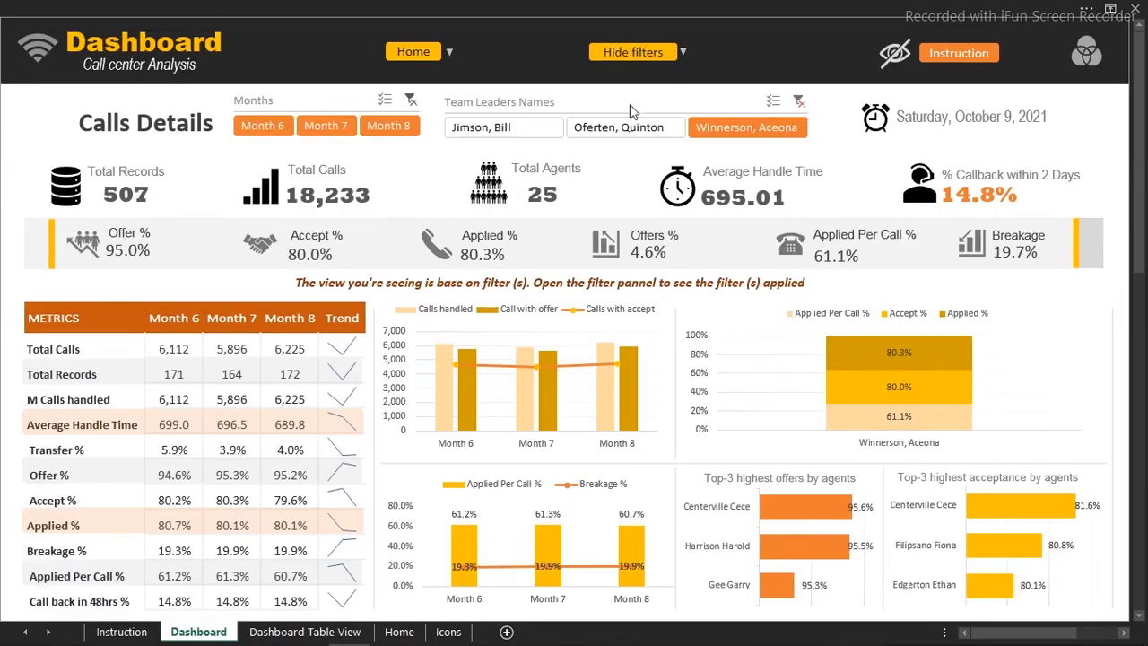
pyautogui.click(630, 130)
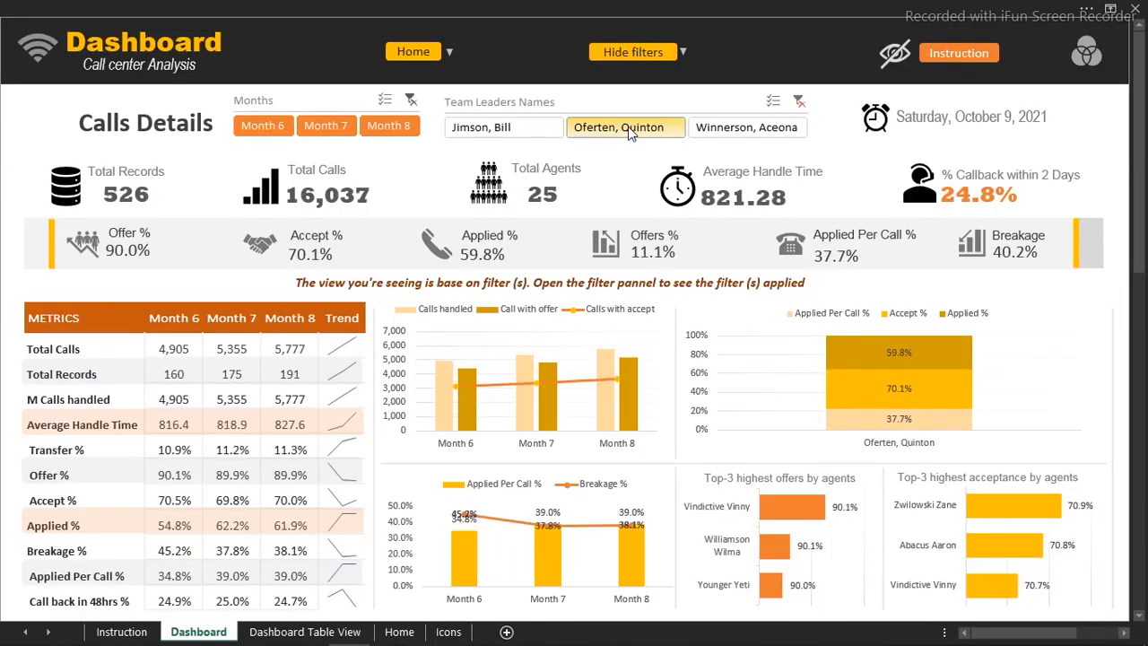
# - Switch to Power BI Desktop to view the call center report's Home page, and return to the Excel dashboard
pyautogui.moveTo(545, 639)
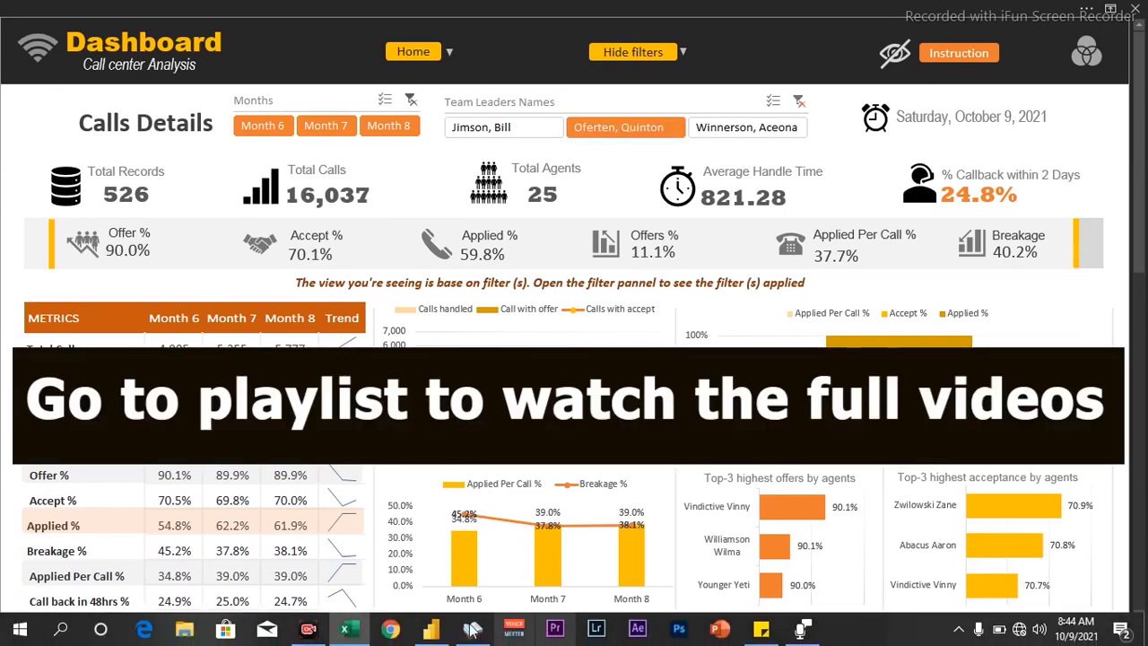
pyautogui.click(430, 630)
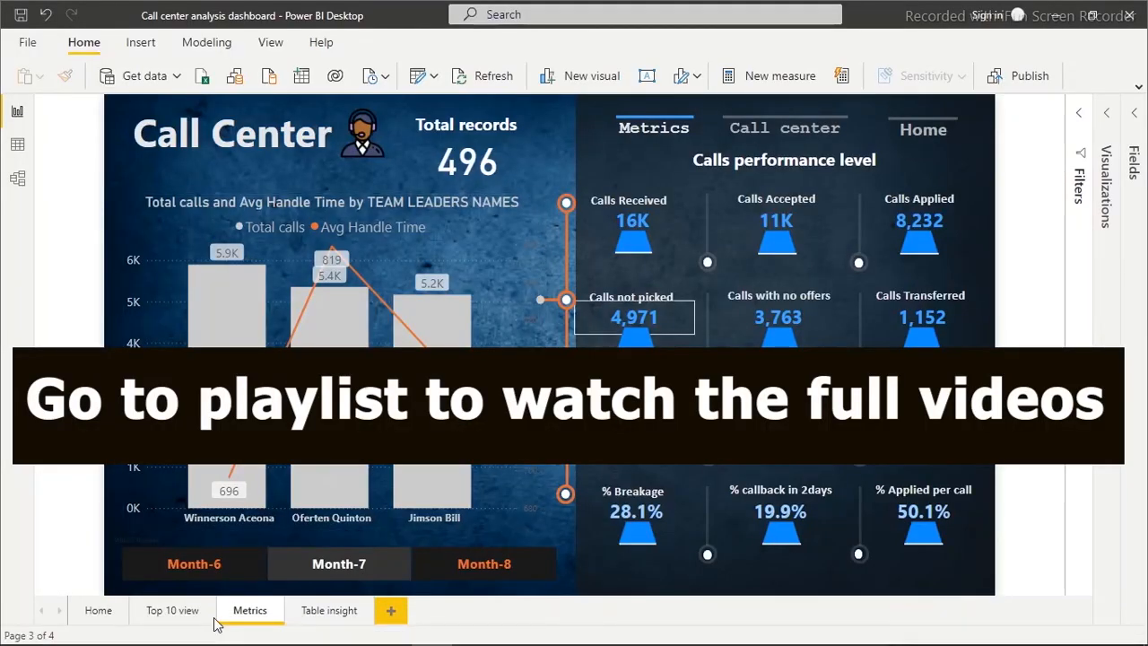
pyautogui.click(97, 609)
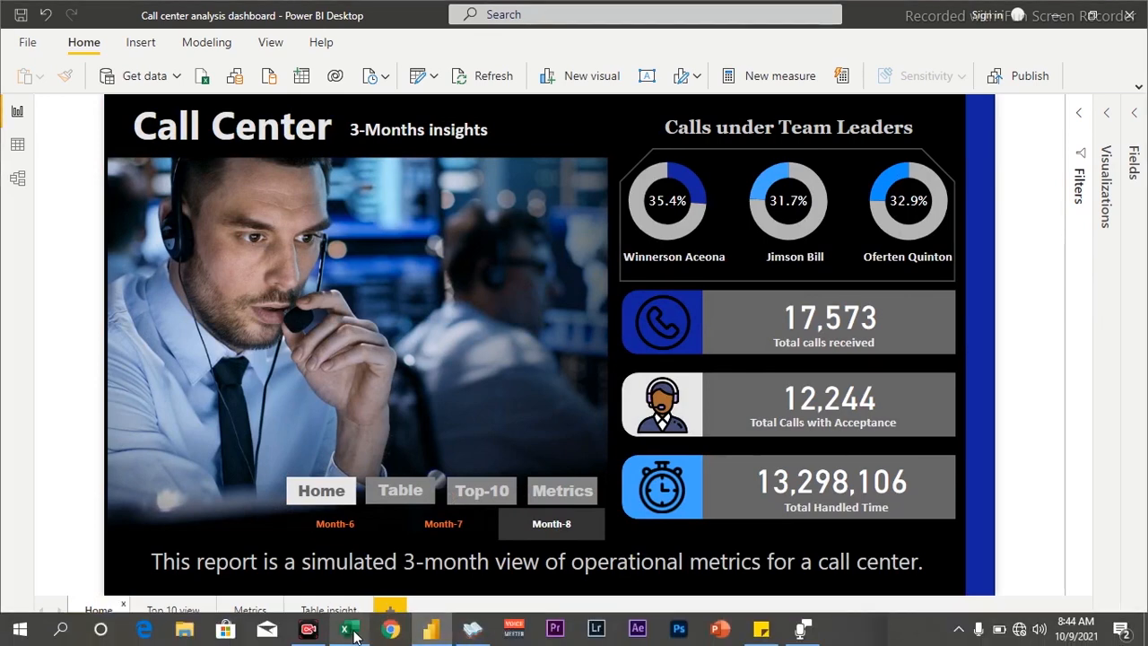
pyautogui.click(349, 630)
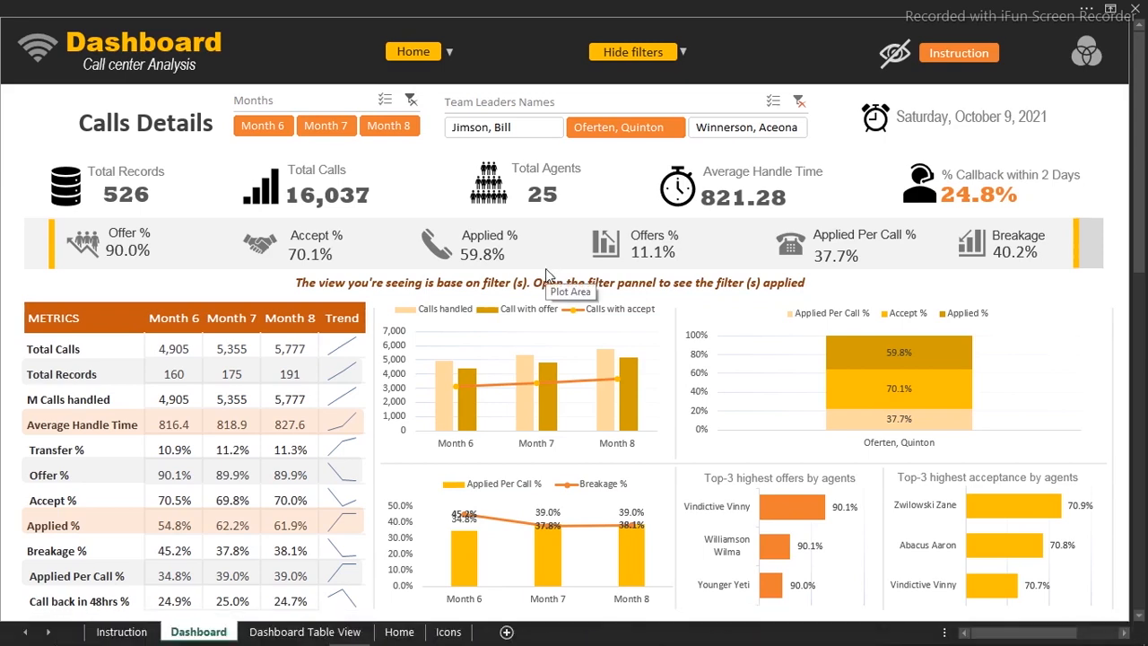
# - Review the Dashboard Table View down to the team leaders' performances, filtered to Month 8, and return to the Home sheet
pyautogui.click(305, 631)
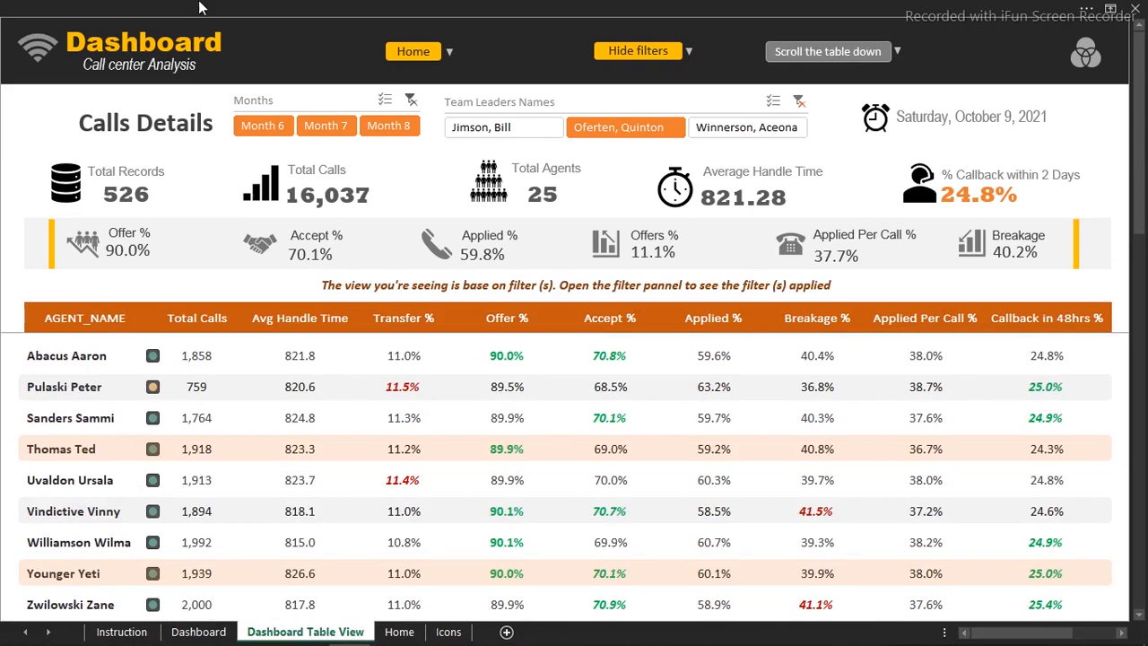
pyautogui.moveTo(1141, 195); pyautogui.dragTo(1143, 606)
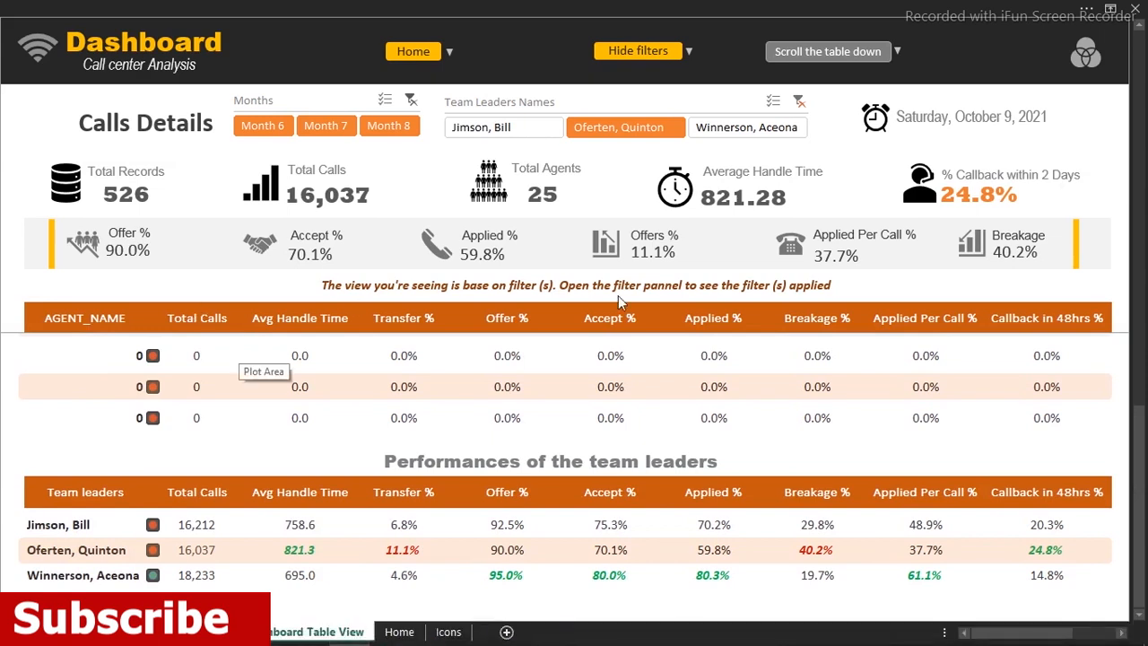
pyautogui.click(386, 126)
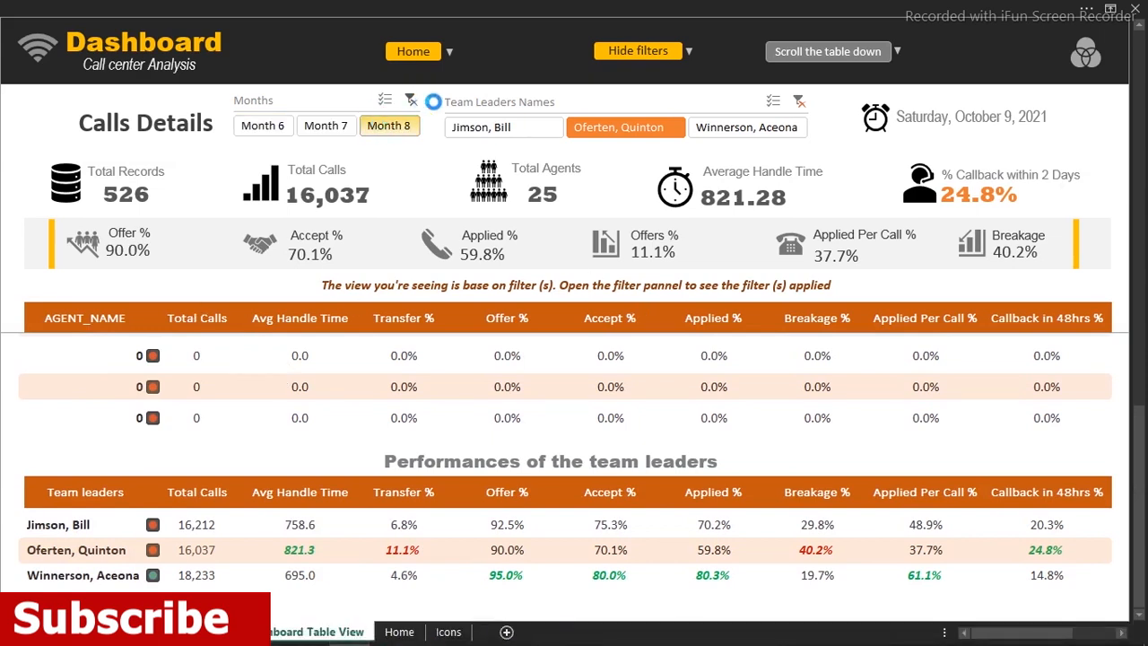
pyautogui.click(421, 52)
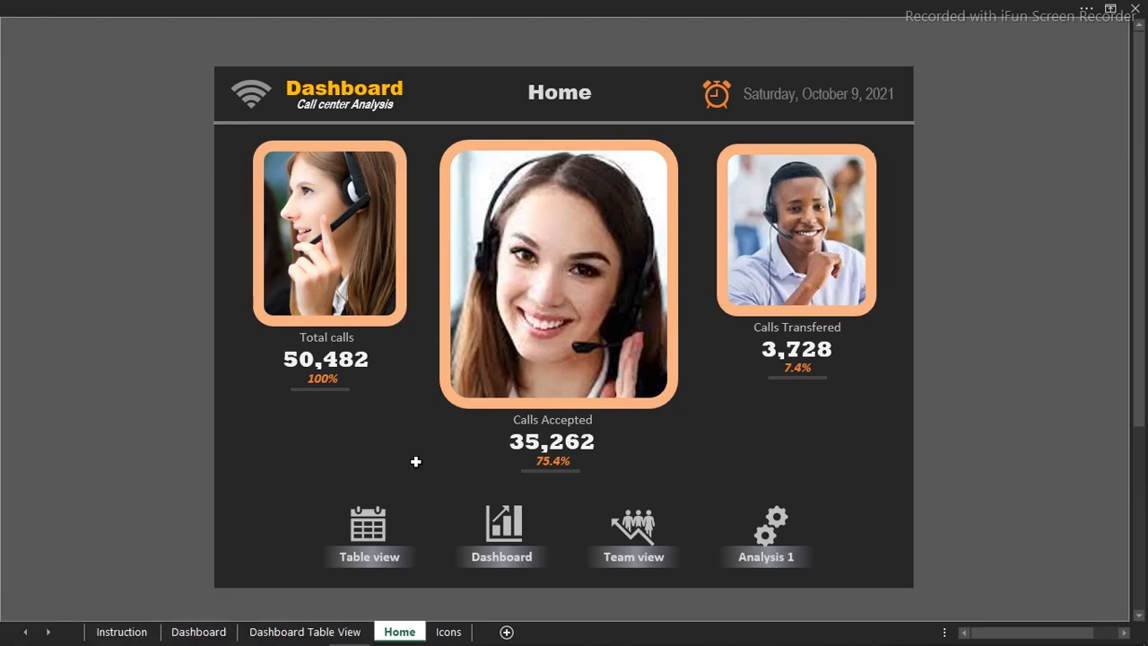
# - Create a new blank workbook
pyautogui.click(371, 7)
pyautogui.click(25, 40)
pyautogui.click(245, 98)
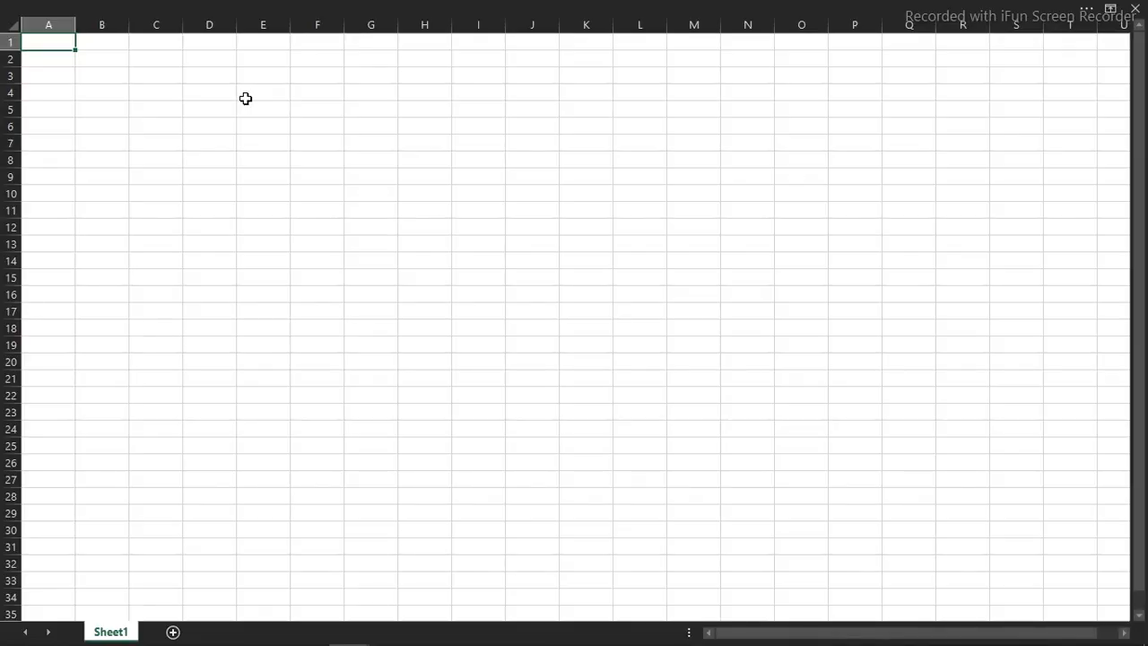
pyautogui.click(416, 429)
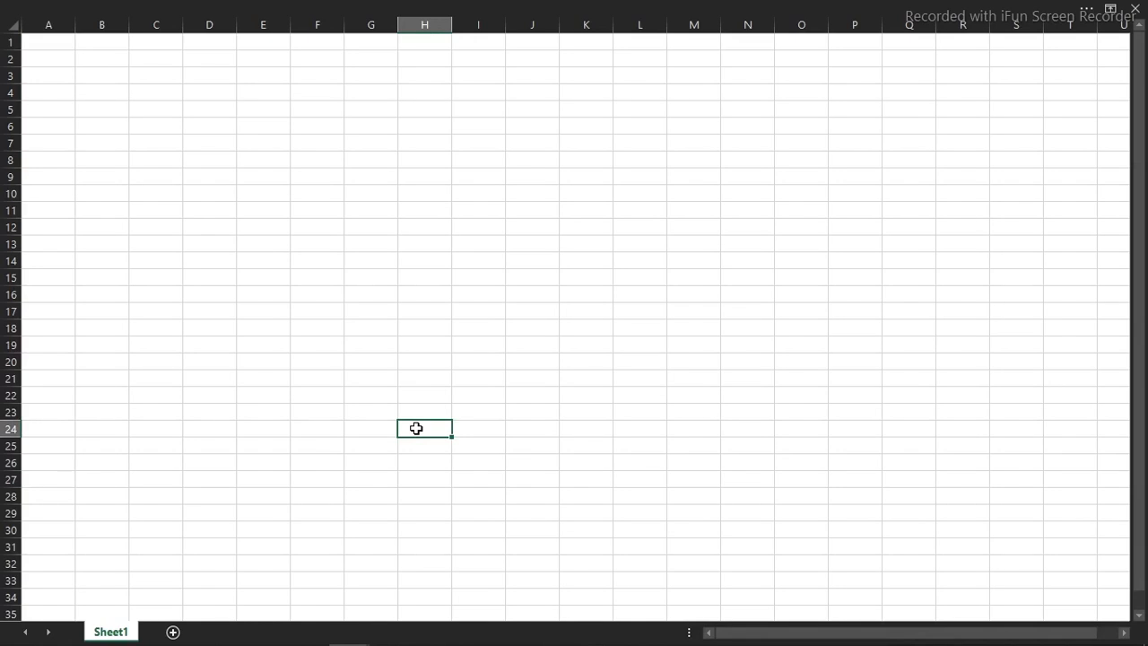
# - Import data from the workbook Data.xlsm in the Desktop folder Dashboard > Call center Dashoard
pyautogui.click(484, 7)
pyautogui.click(183, 39)
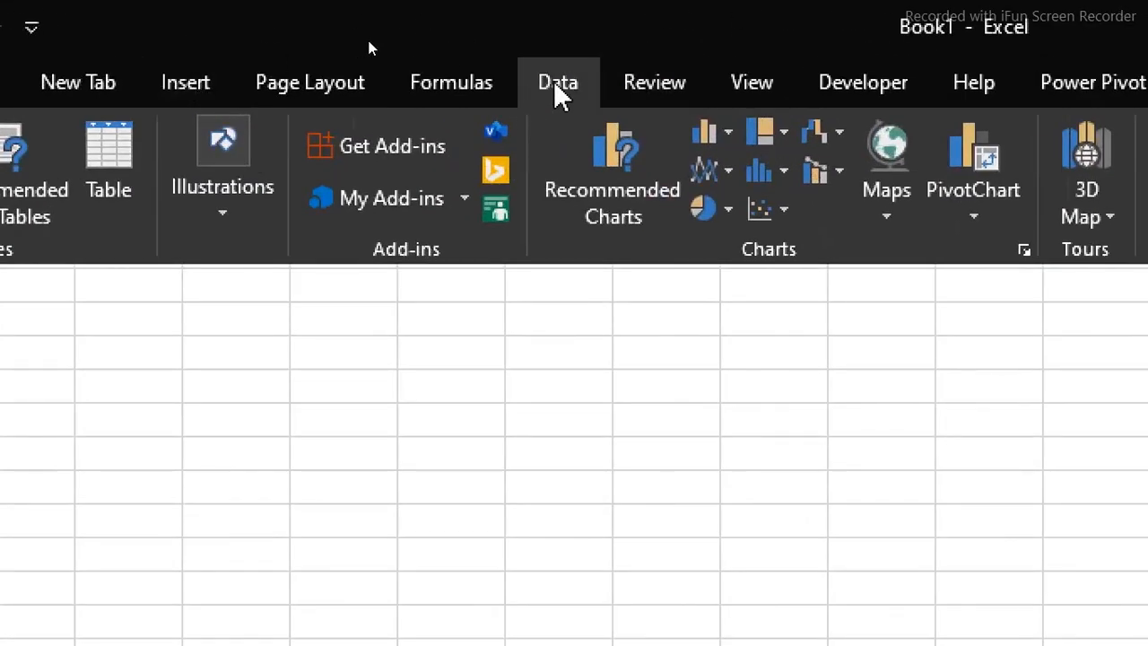
pyautogui.click(555, 88)
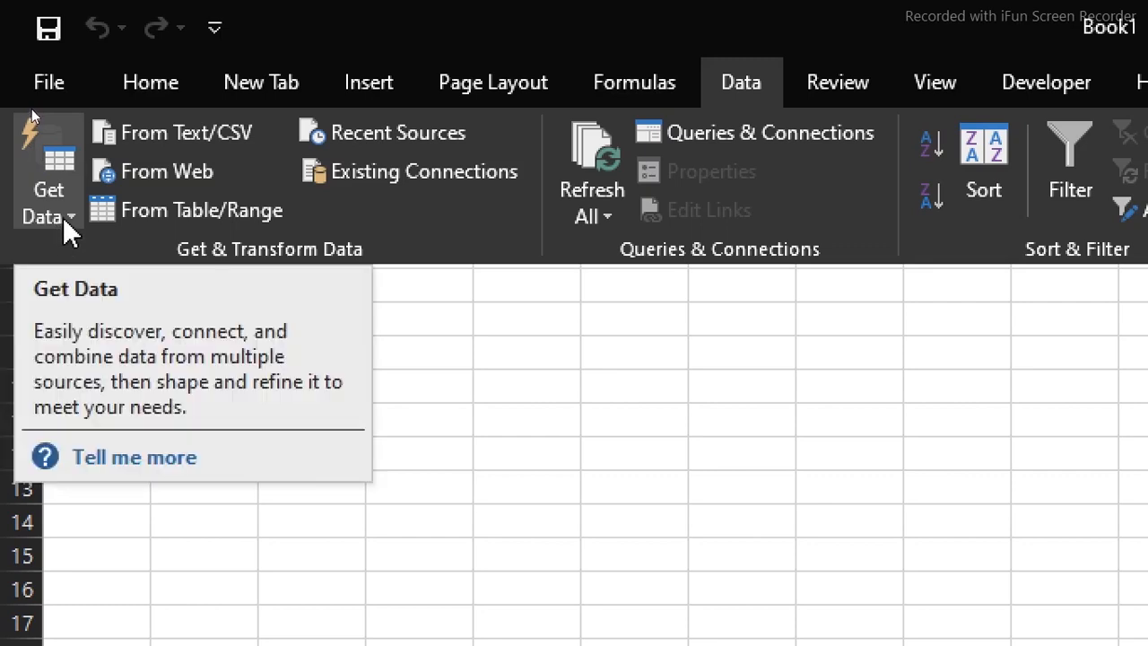
pyautogui.click(67, 226)
pyautogui.moveTo(168, 294)
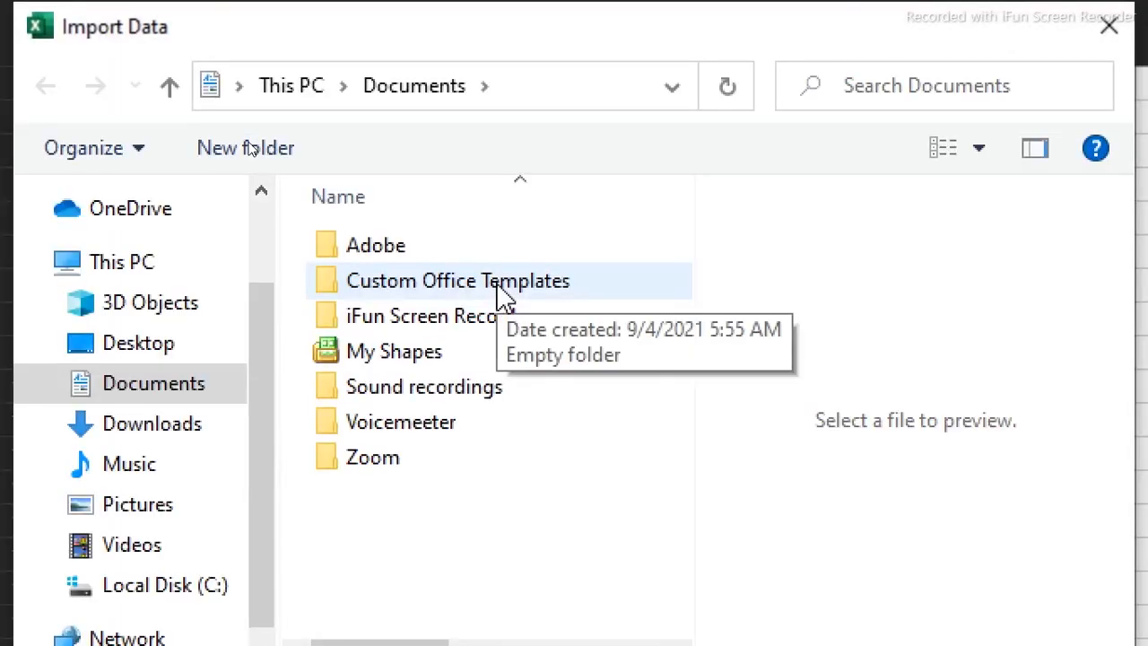
pyautogui.click(141, 355)
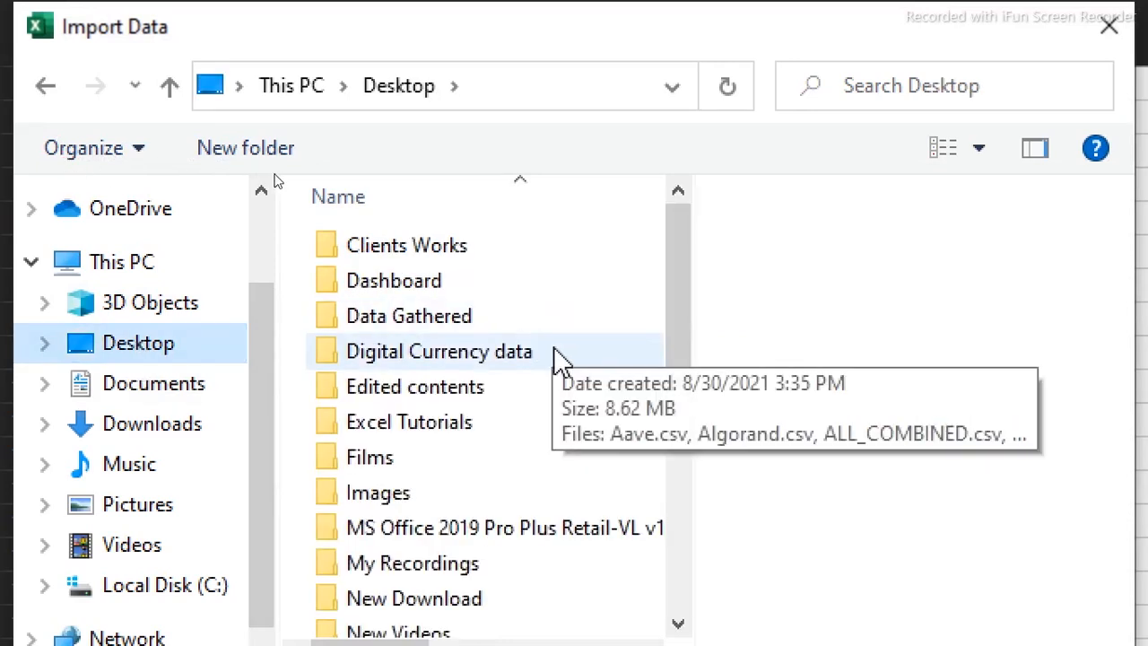
pyautogui.doubleClick(433, 280)
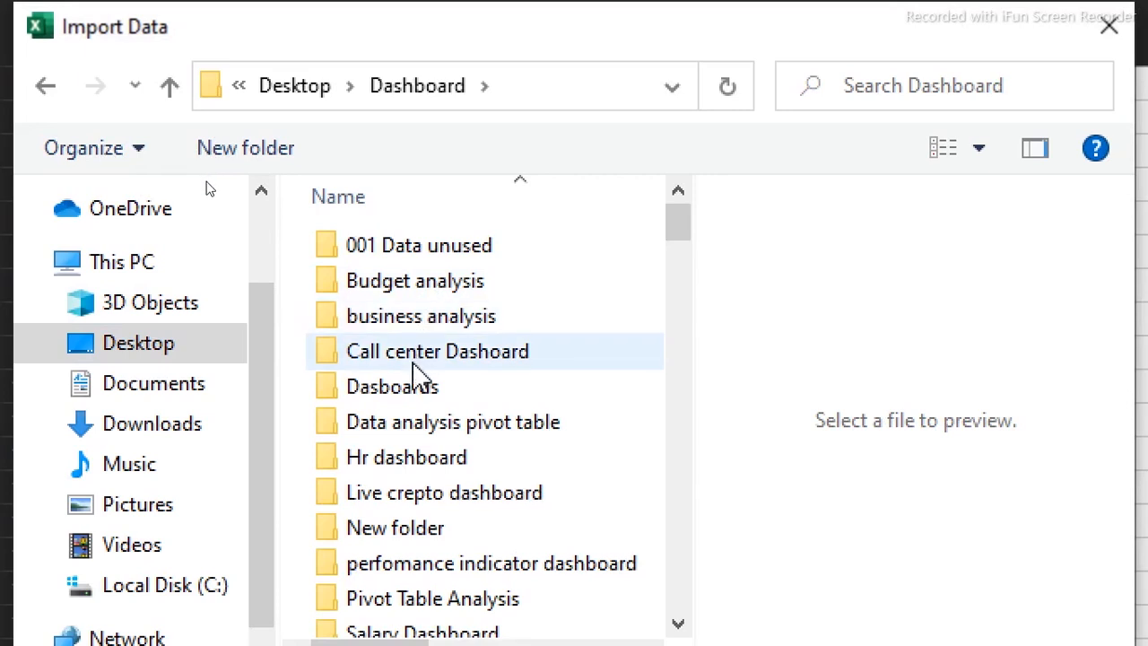
pyautogui.click(412, 357)
pyautogui.doubleClick(414, 356)
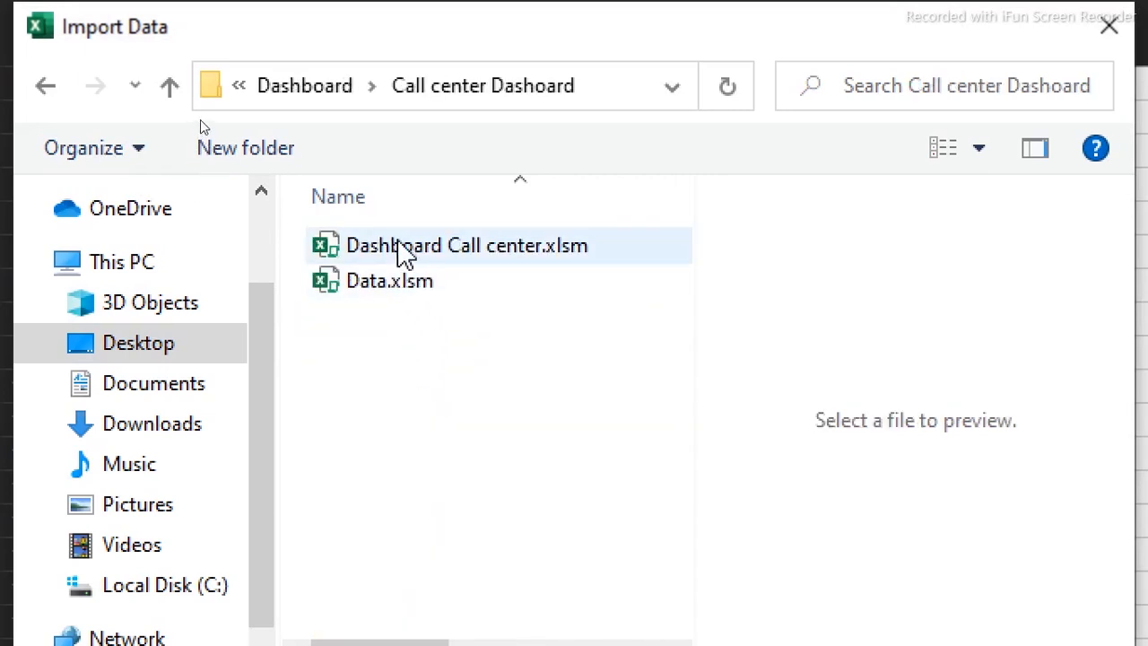
pyautogui.doubleClick(378, 288)
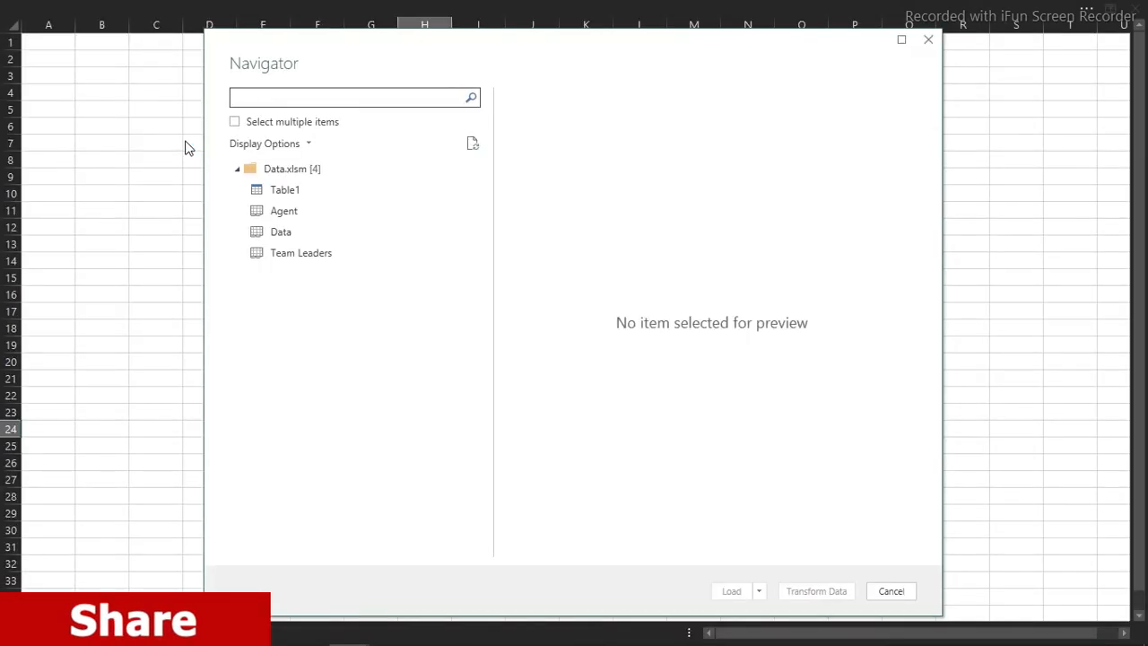
# - Preview the contents of the Agent sheet and Table1 in the source workbook
pyautogui.click(281, 215)
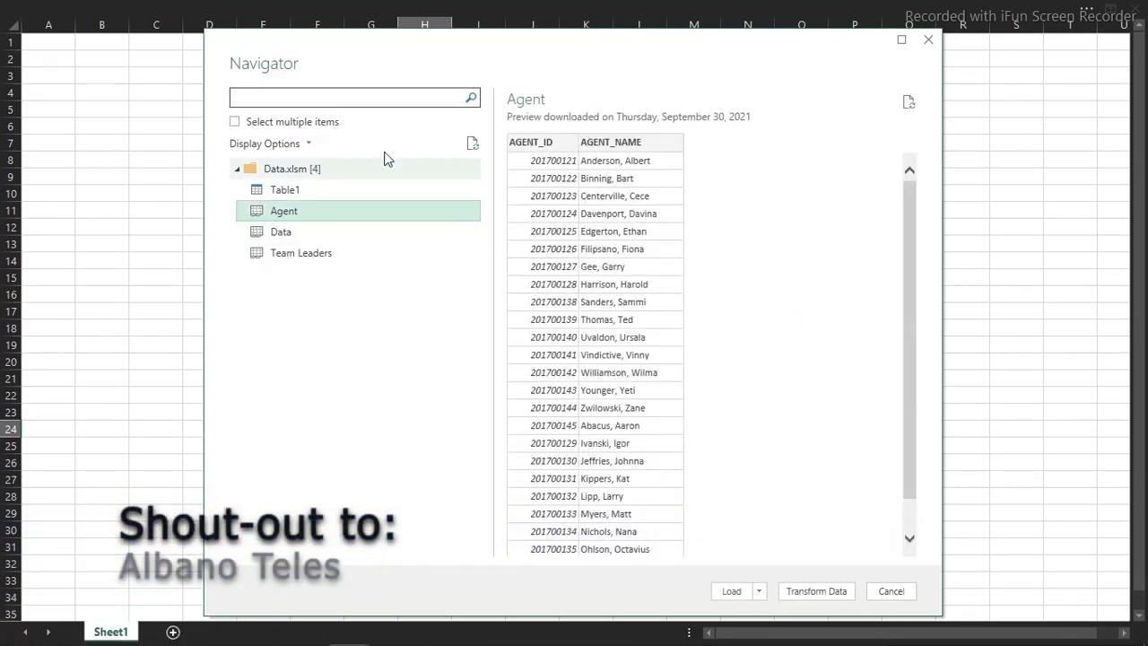
pyautogui.click(310, 189)
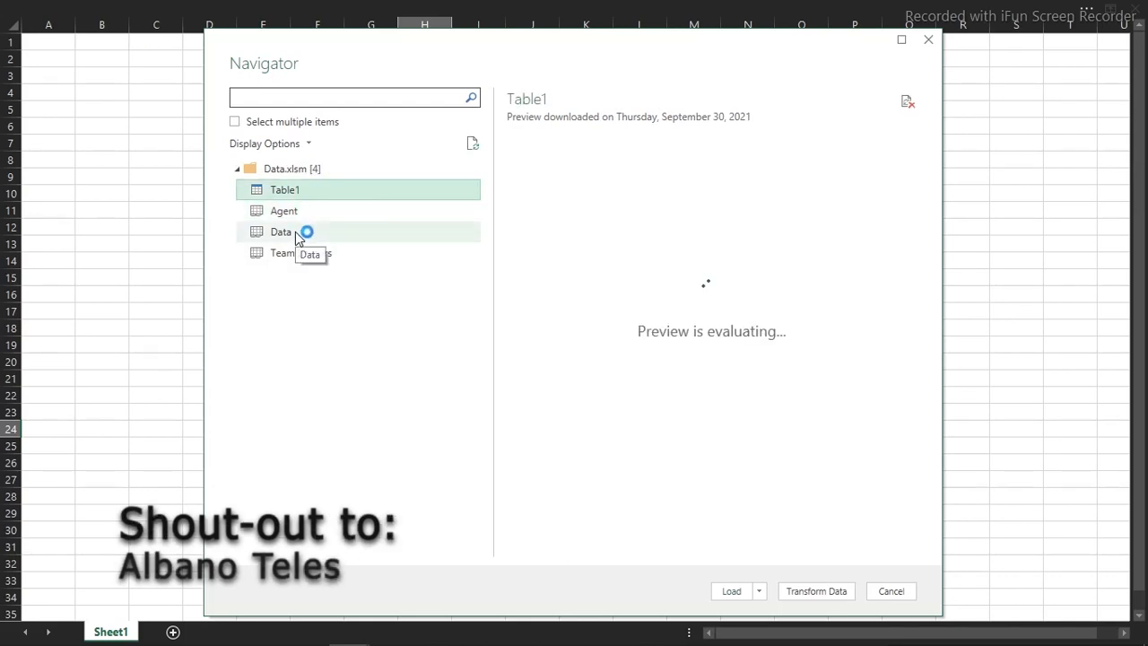
pyautogui.click(257, 215)
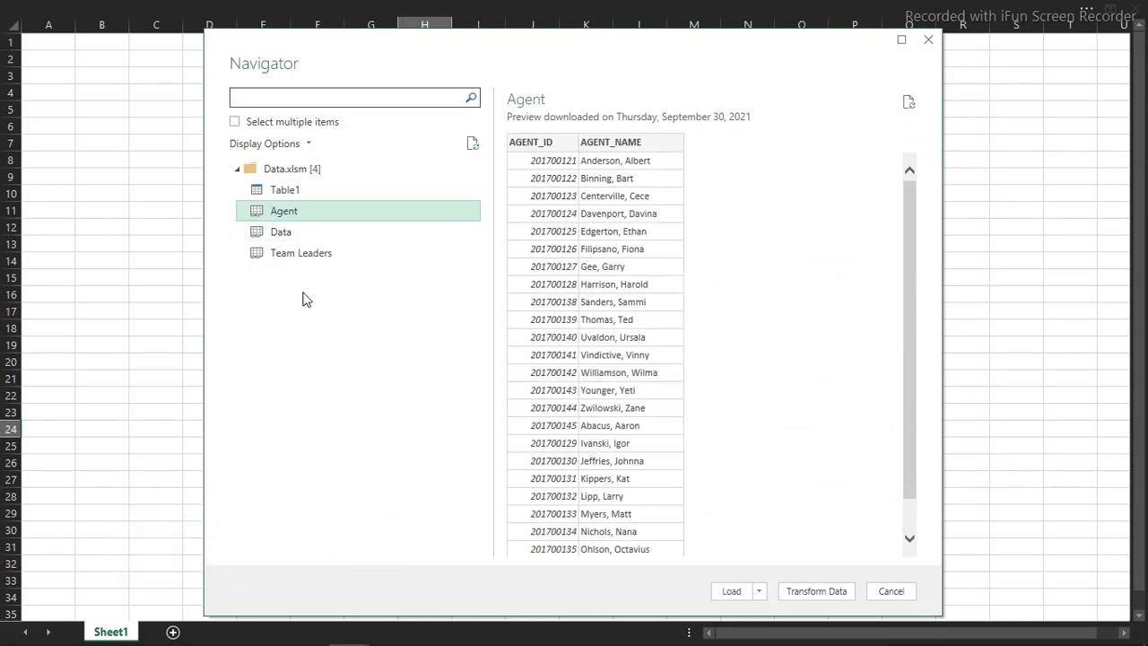
# - Select the Data sheet and open it for transformation in the Power Query Editor
pyautogui.click(282, 232)
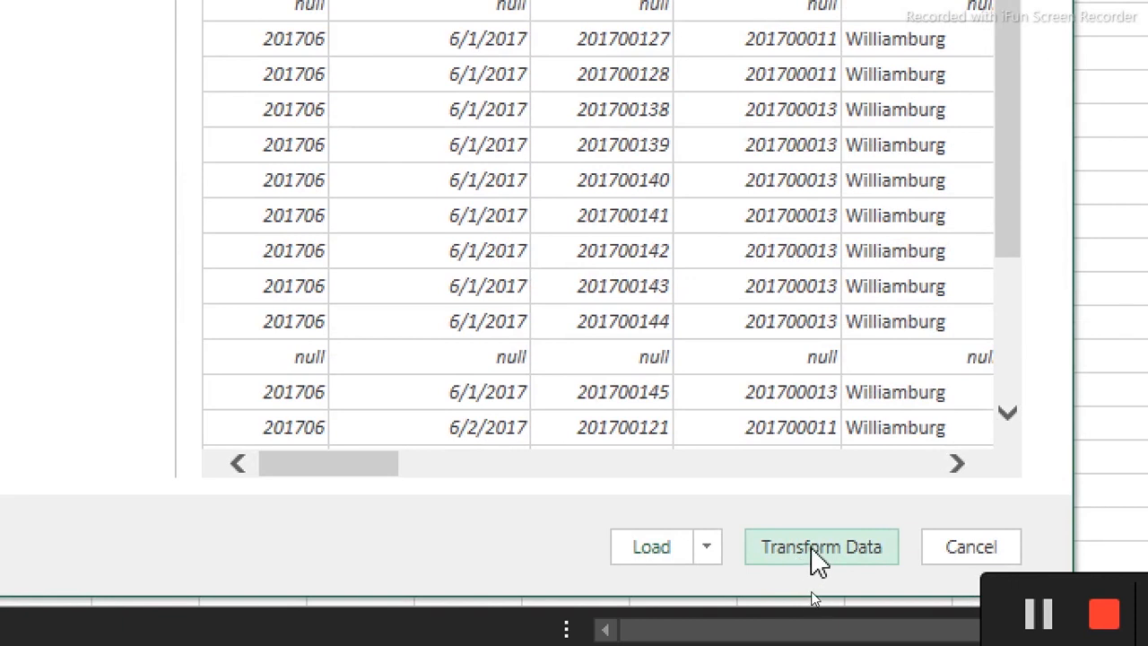
pyautogui.click(648, 547)
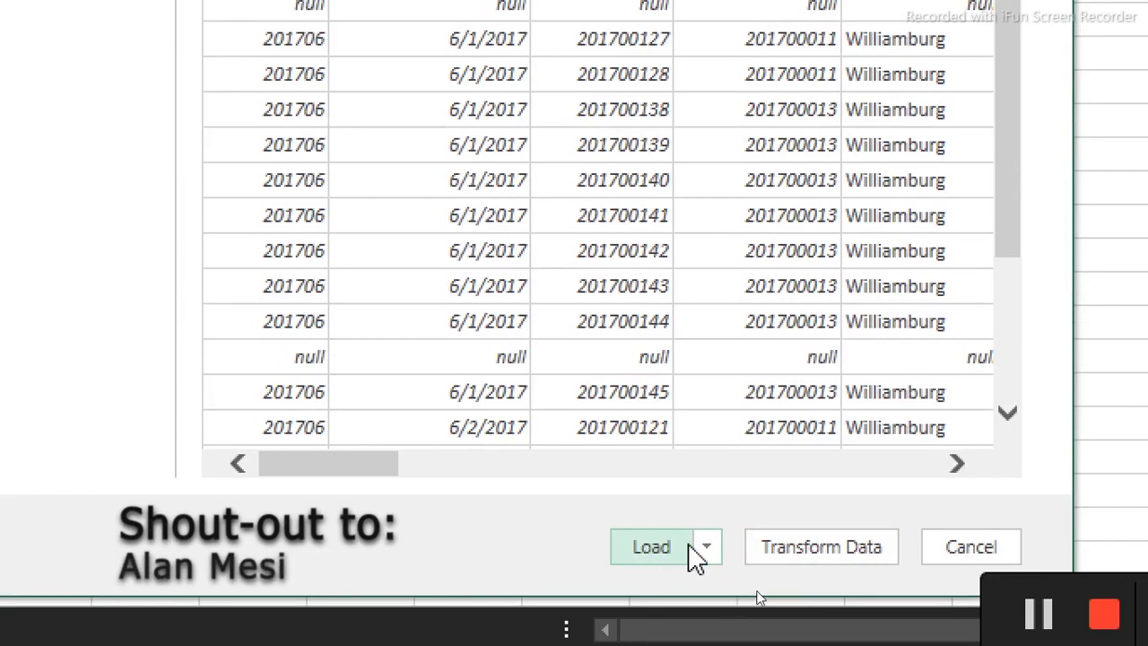
pyautogui.click(805, 550)
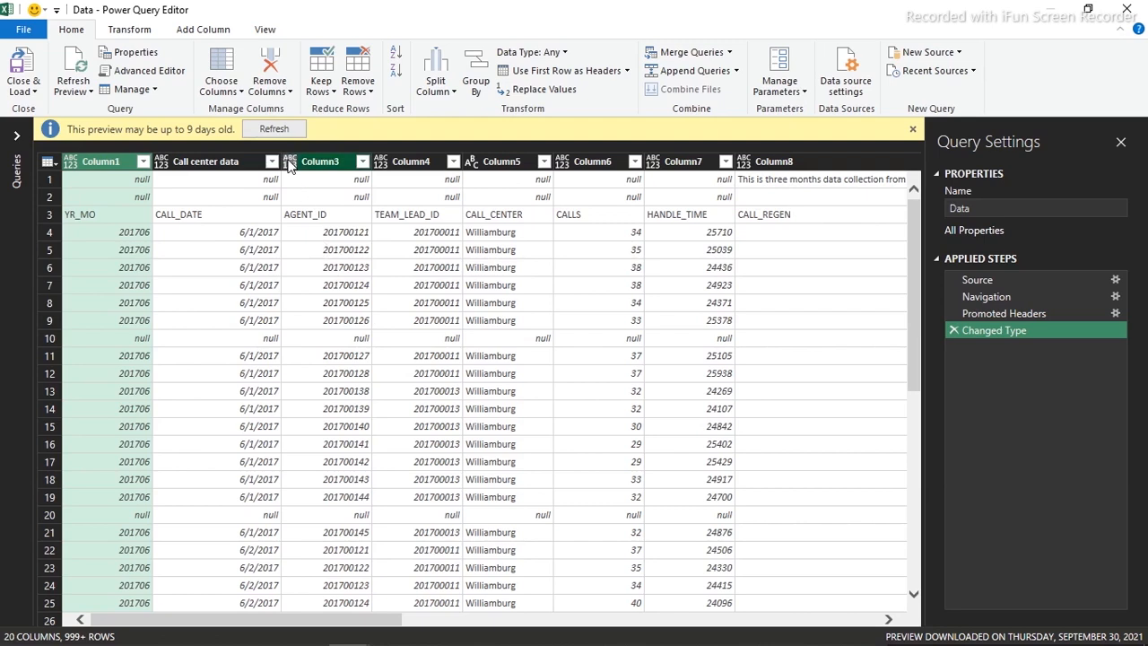
# - Refresh the outdated preview of the Data query and look through its columns from first to last
pyautogui.click(276, 129)
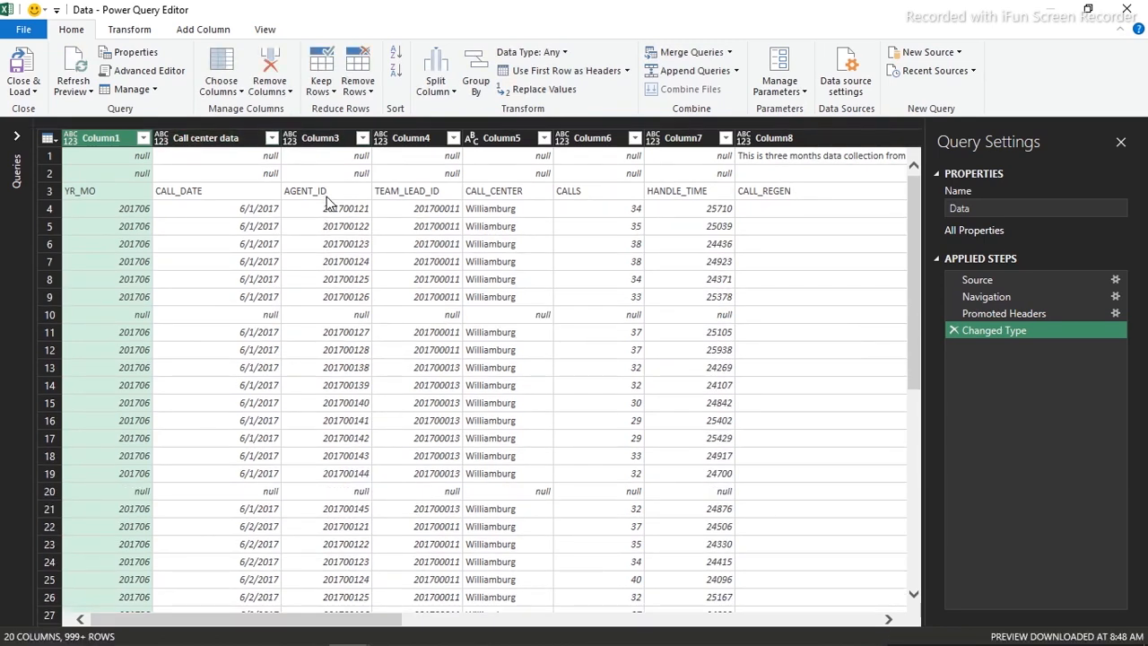
pyautogui.click(271, 159)
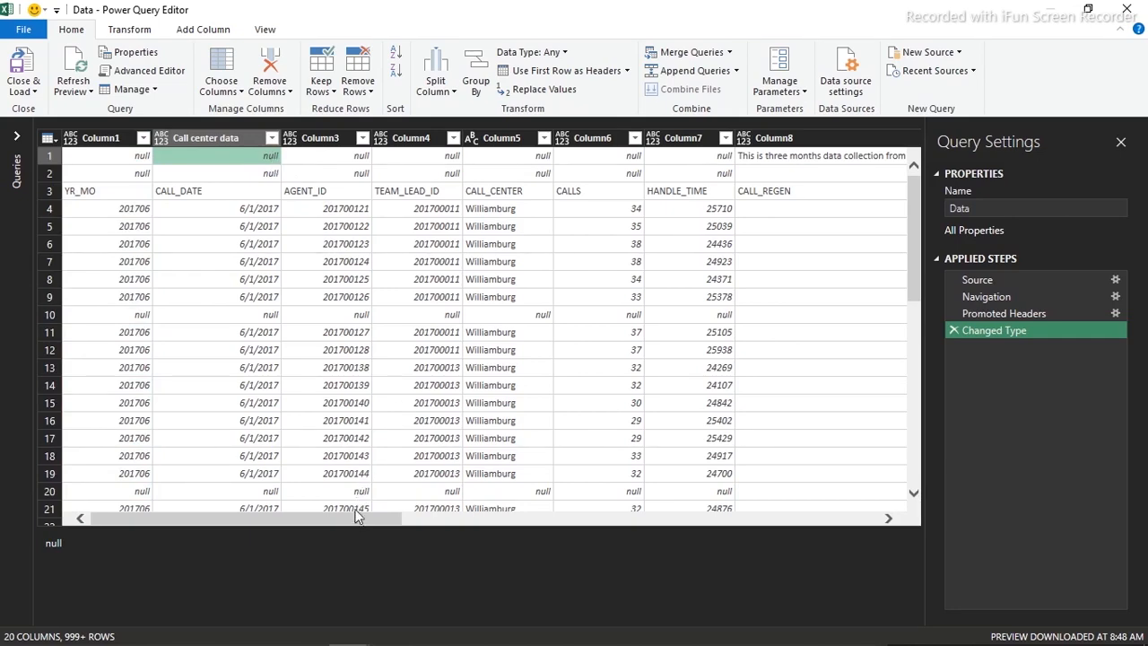
pyautogui.moveTo(398, 518); pyautogui.dragTo(955, 510)
pyautogui.moveTo(585, 524); pyautogui.dragTo(72, 502)
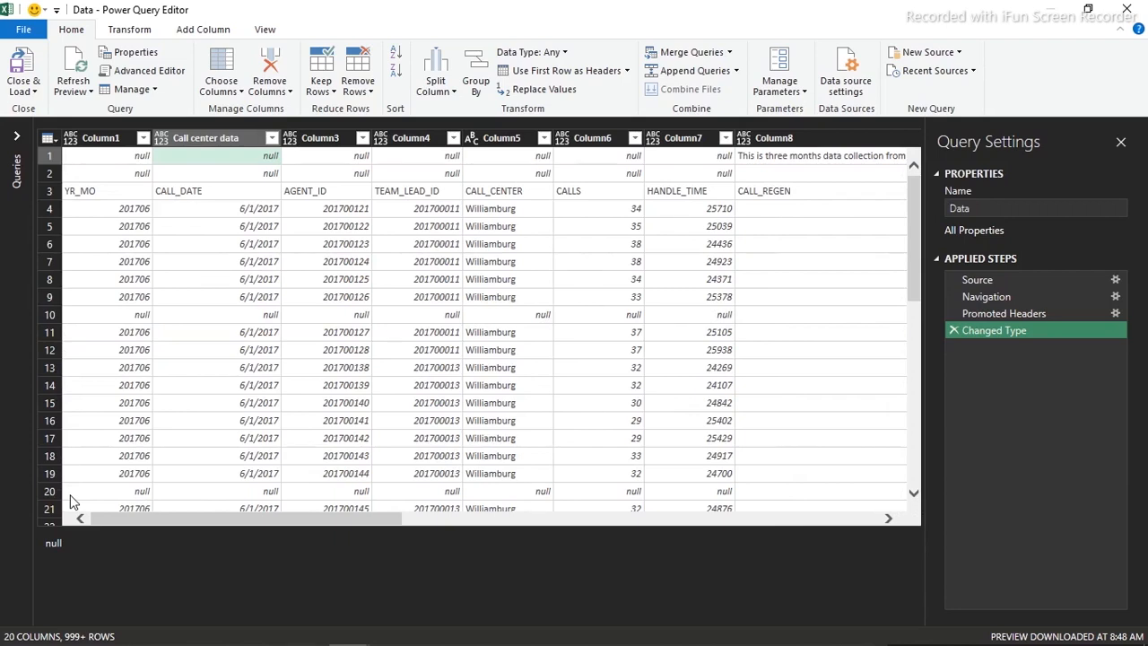
# - Remove the top 2 rows of the Data query and promote the first remaining row to column headers
pyautogui.click(271, 176)
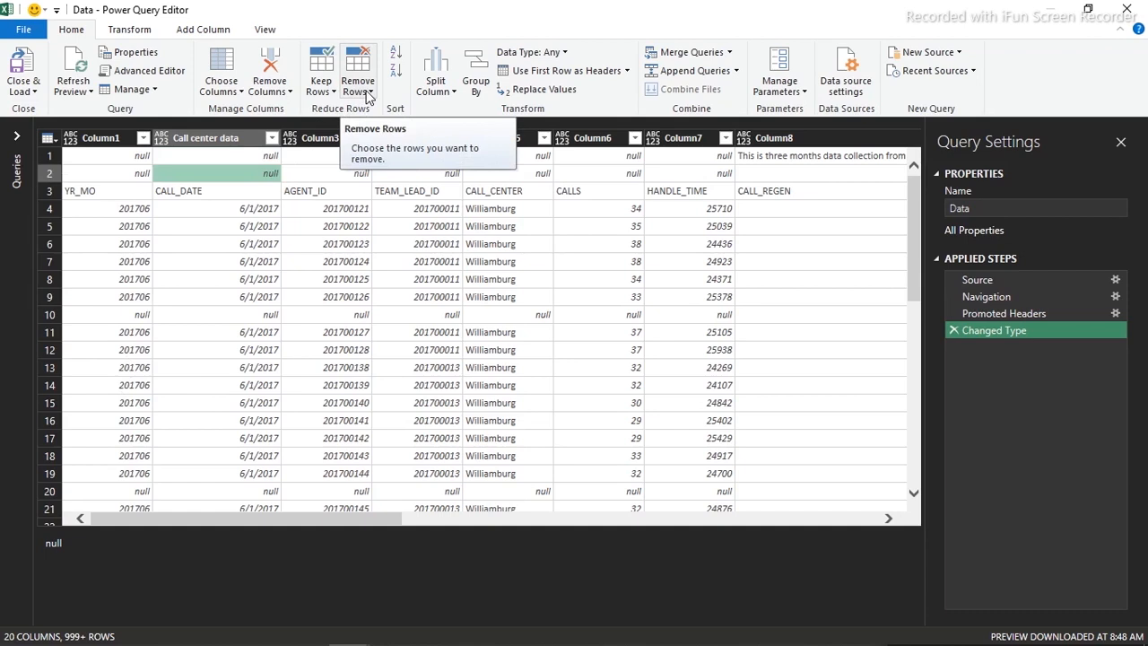
pyautogui.click(366, 93)
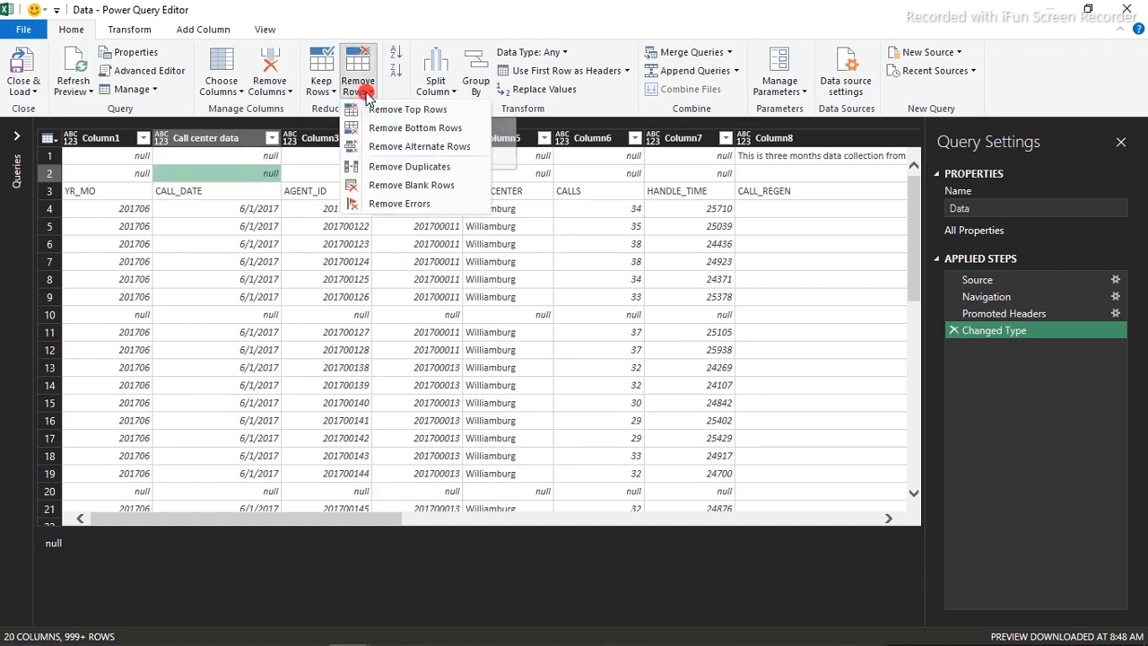
pyautogui.click(401, 110)
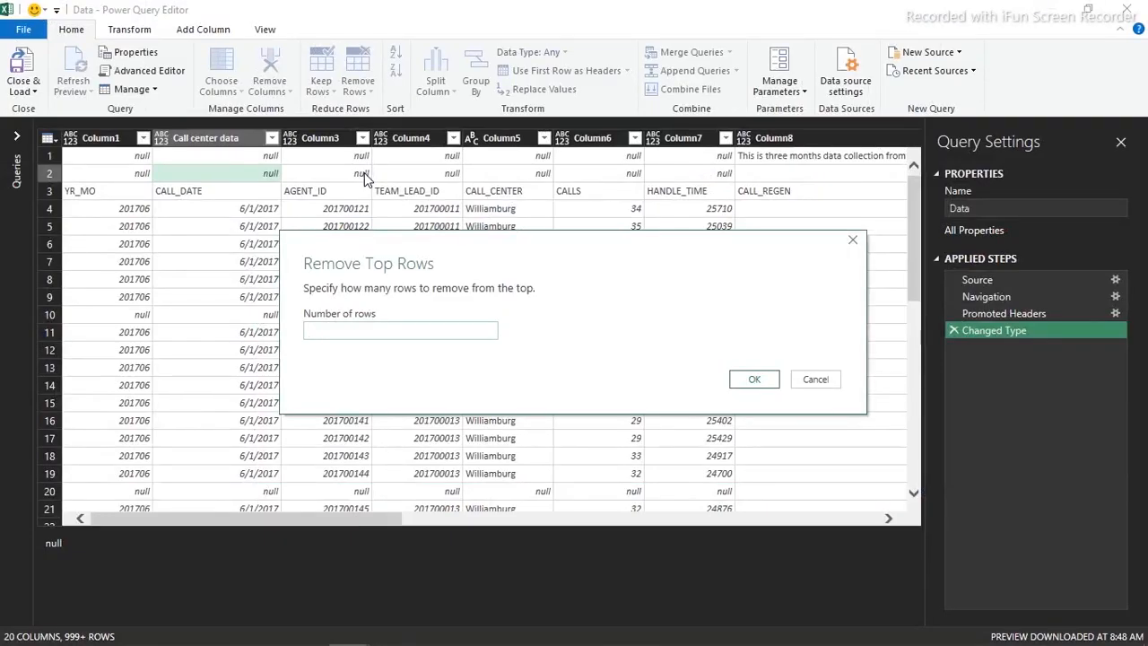
pyautogui.write('2')
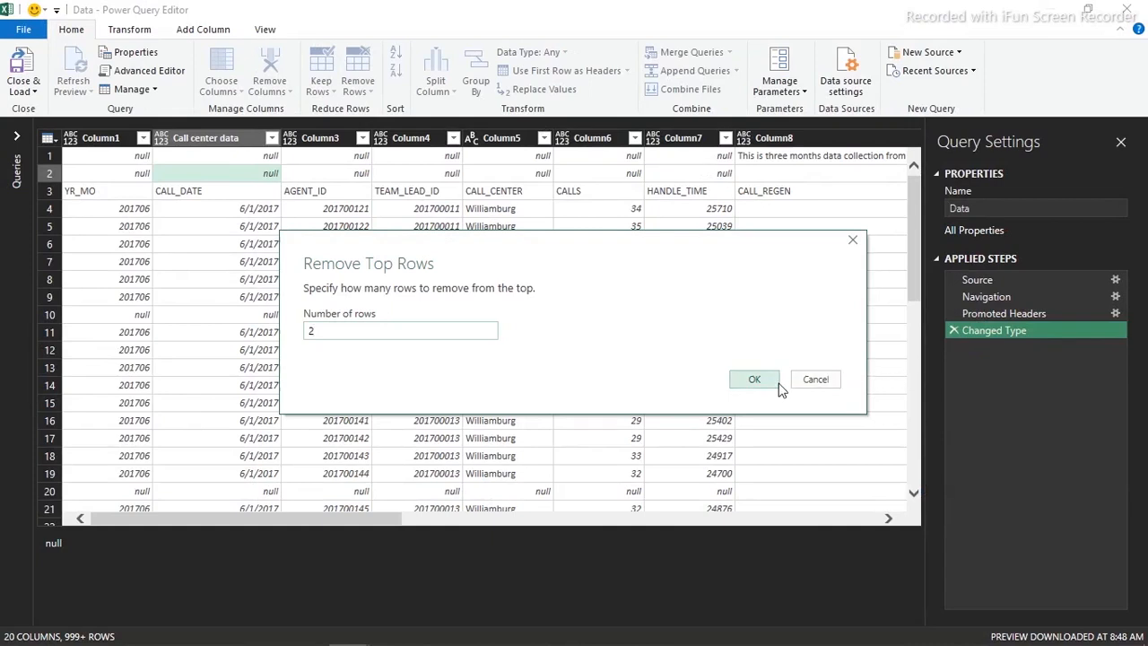
pyautogui.click(753, 381)
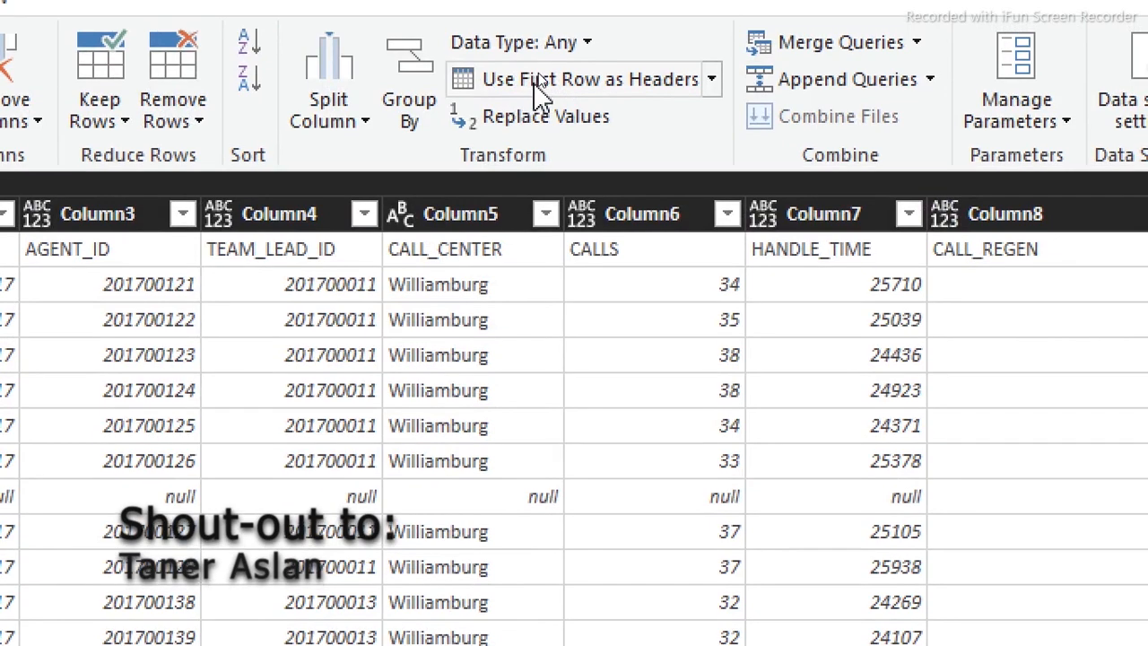
pyautogui.click(537, 79)
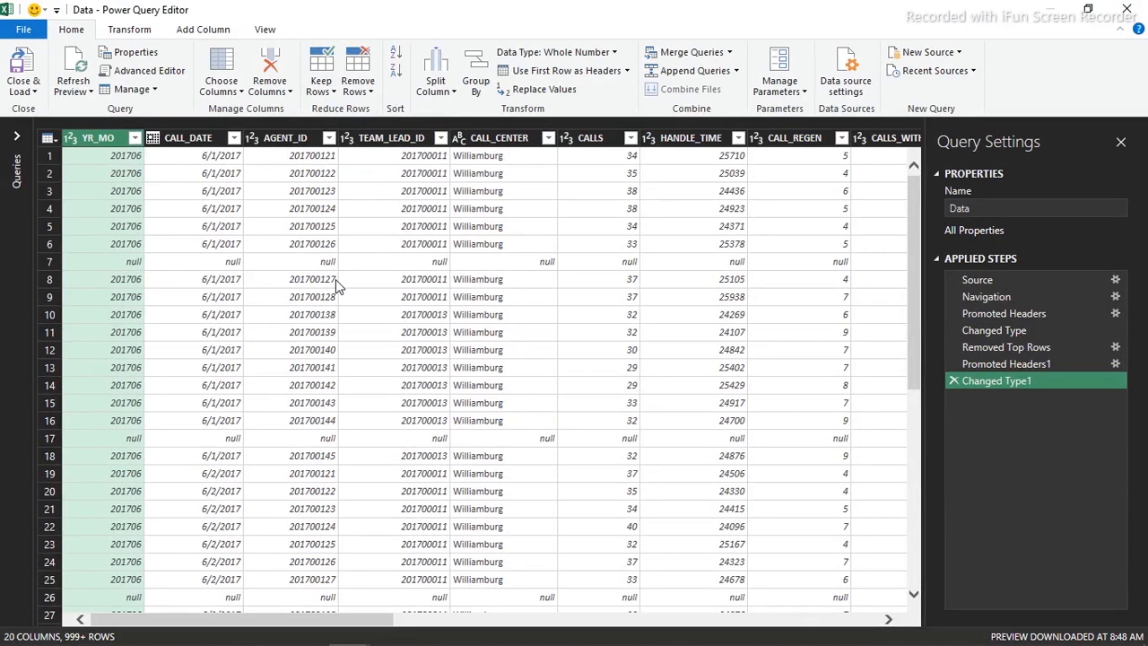
# - Filter the YR_MO column to exclude the null rows
pyautogui.click(139, 269)
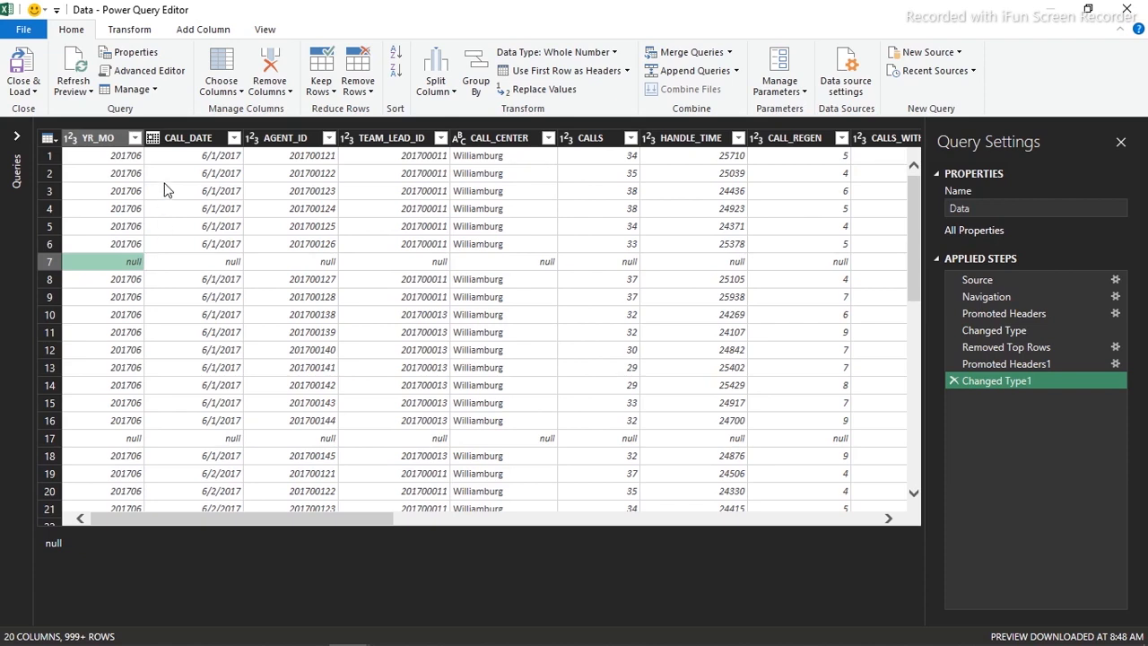
pyautogui.click(132, 141)
pyautogui.click(135, 139)
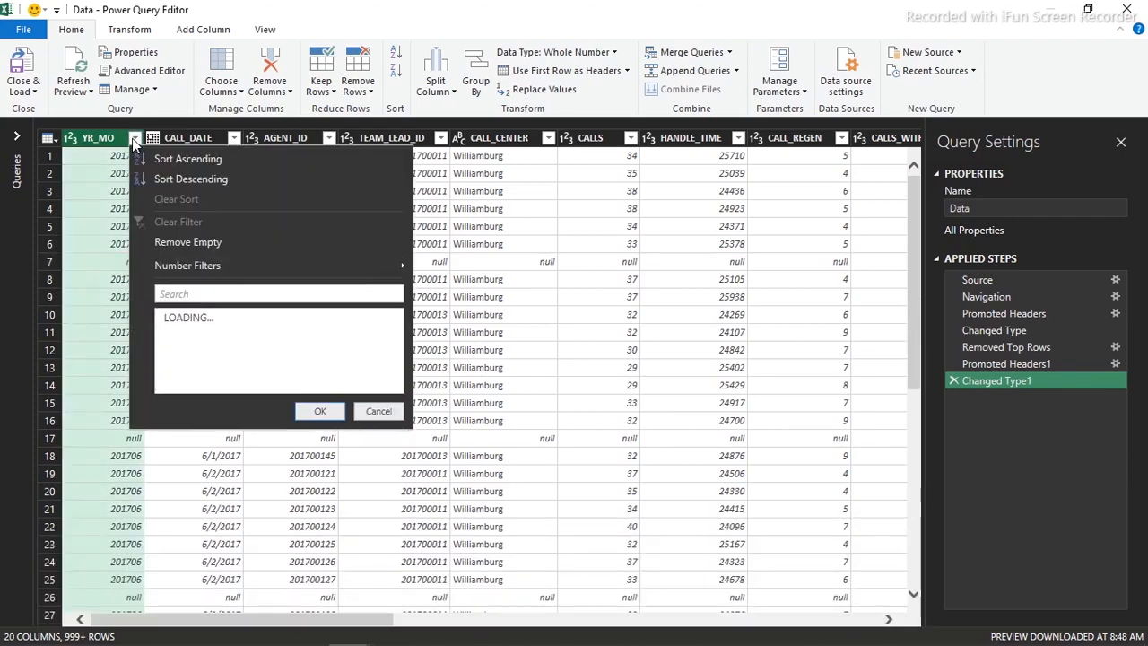
pyautogui.click(169, 335)
pyautogui.click(316, 436)
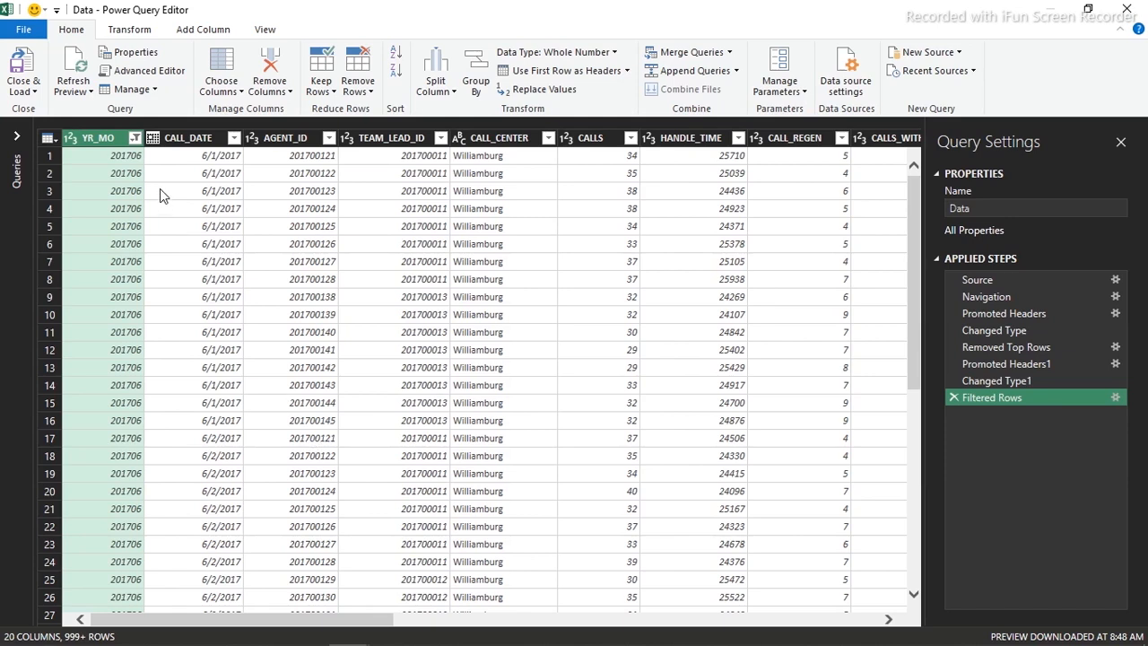
# - Try keeping only Column1, Column2 and Column3 with Remove Other Columns, and delete that applied step
pyautogui.click(198, 29)
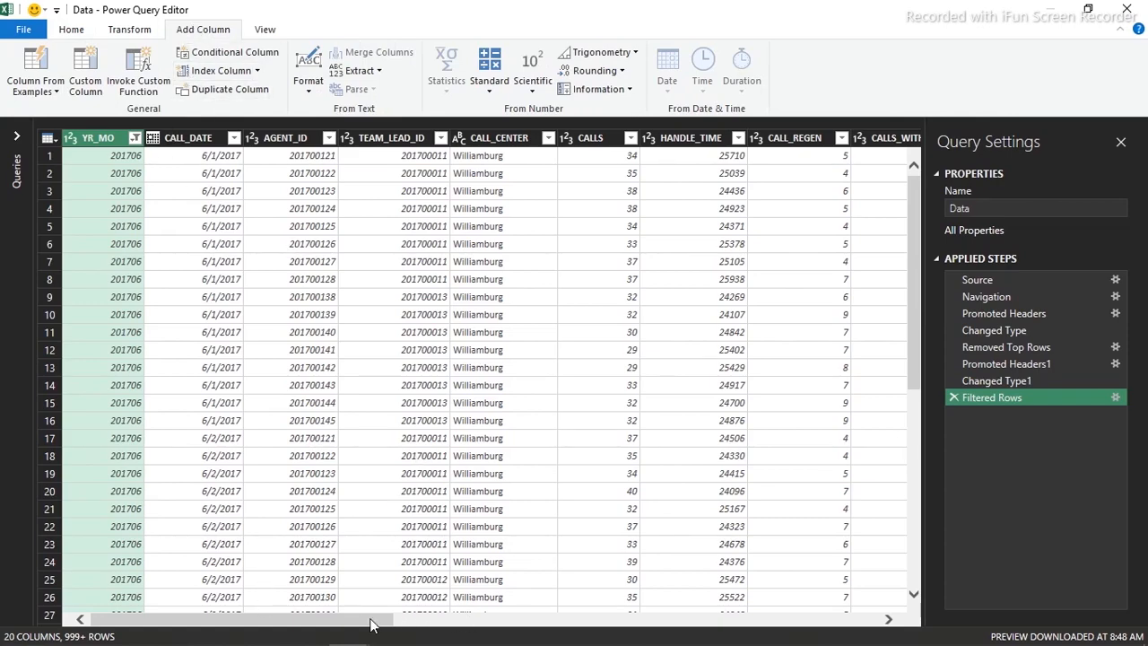
pyautogui.moveTo(413, 625); pyautogui.dragTo(905, 628)
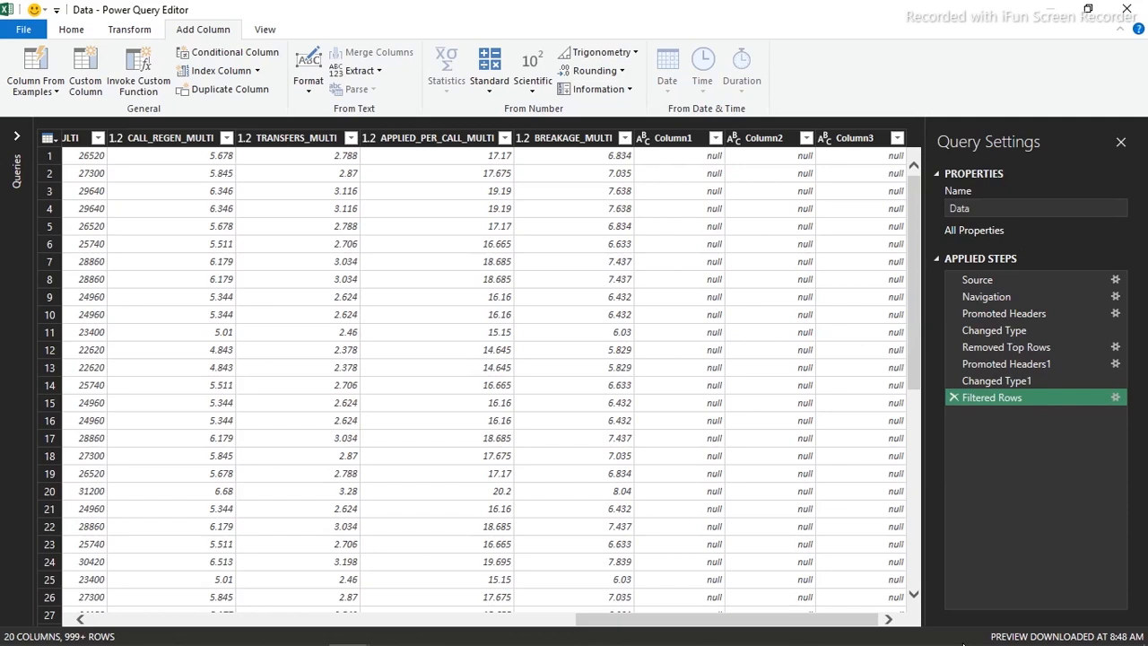
pyautogui.click(675, 139)
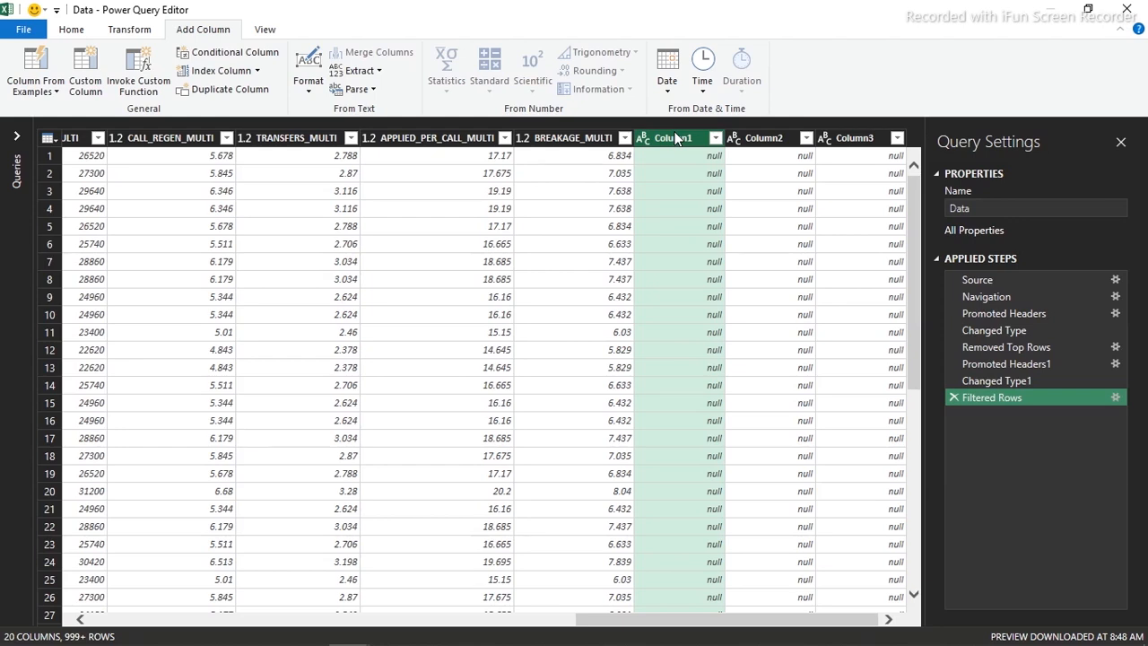
pyautogui.keyDown('shift'); pyautogui.click(850, 146); pyautogui.keyUp('shift')
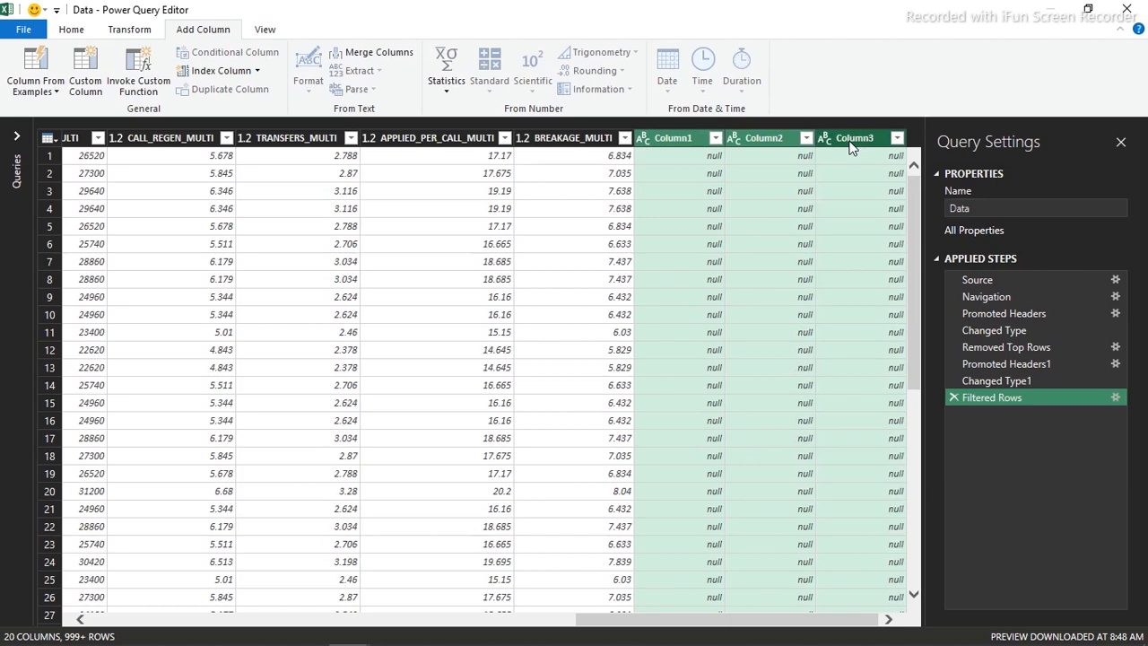
pyautogui.rightClick(843, 137)
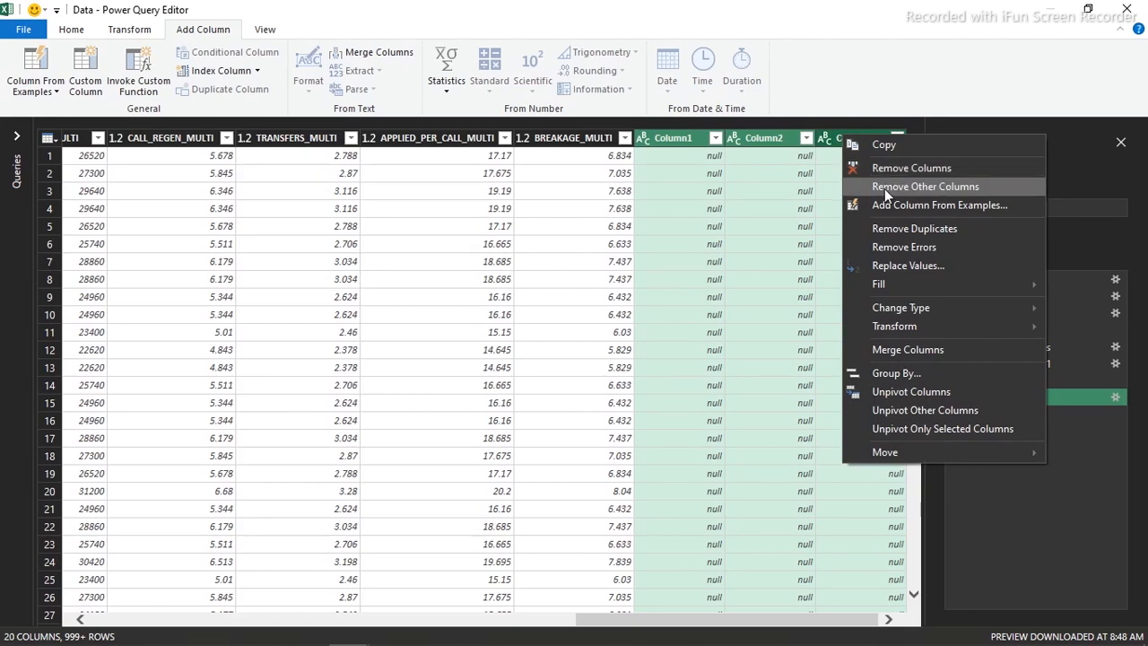
pyautogui.click(884, 188)
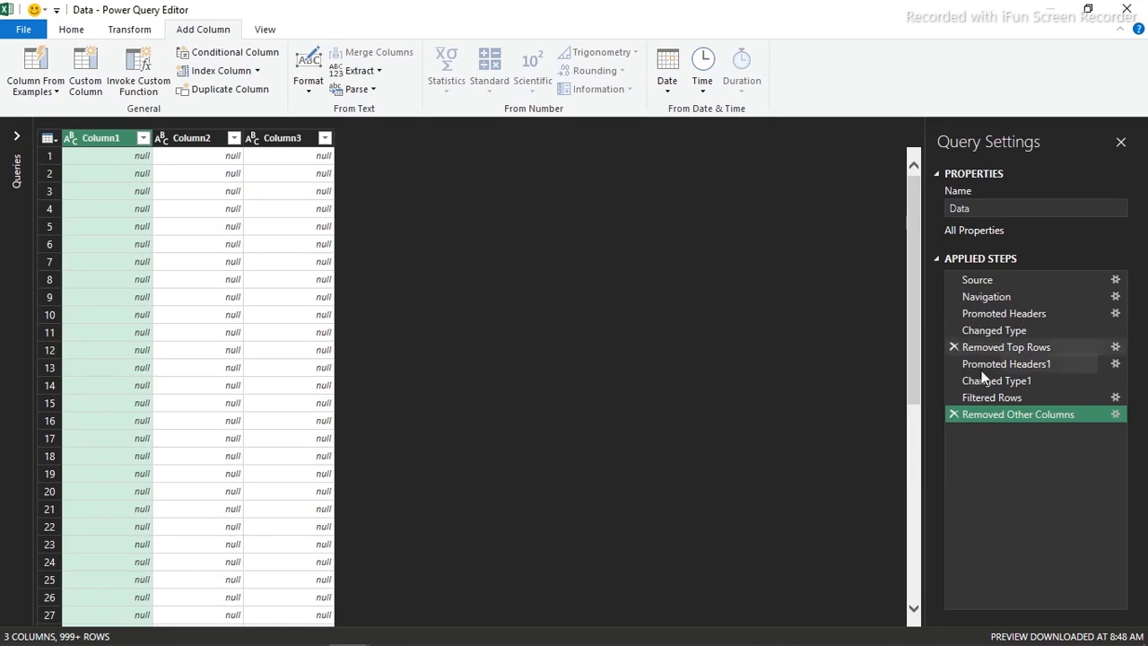
pyautogui.click(952, 416)
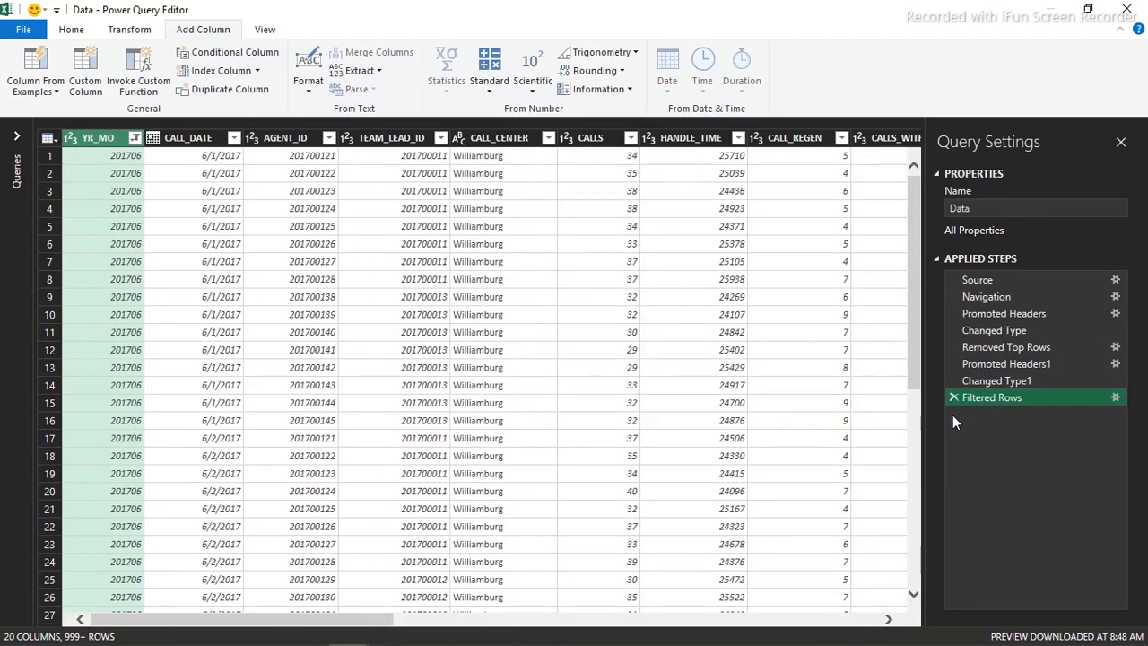
# - Remove the empty columns Column1, Column2 and Column3 from the end of the Data query
pyautogui.moveTo(357, 625); pyautogui.dragTo(856, 628)
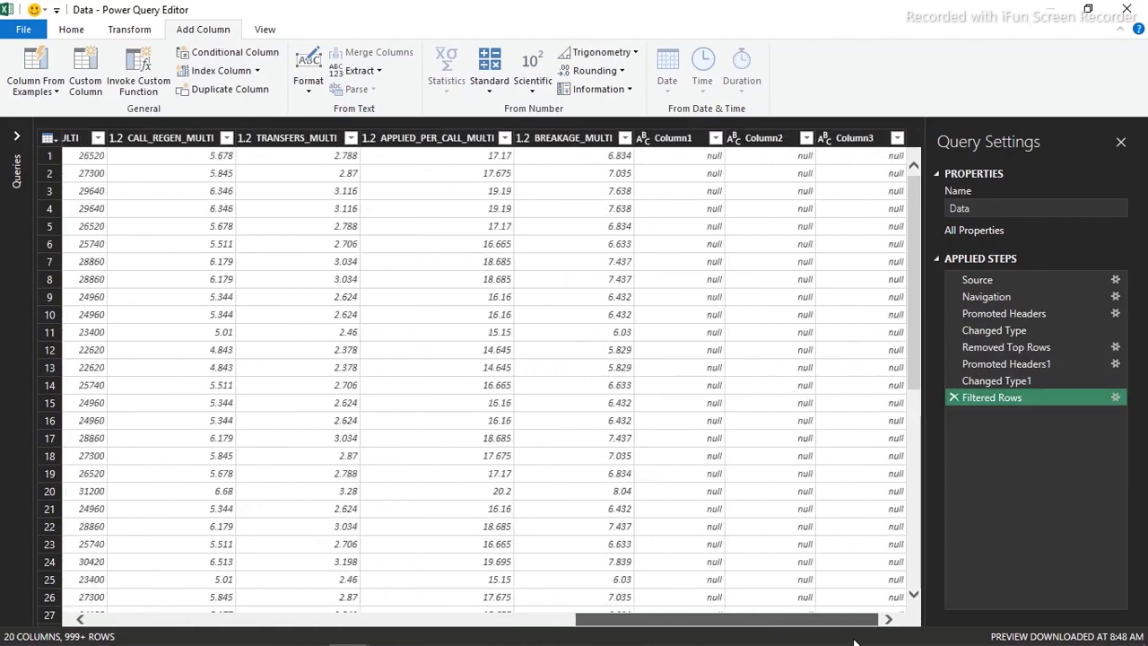
pyautogui.click(665, 148)
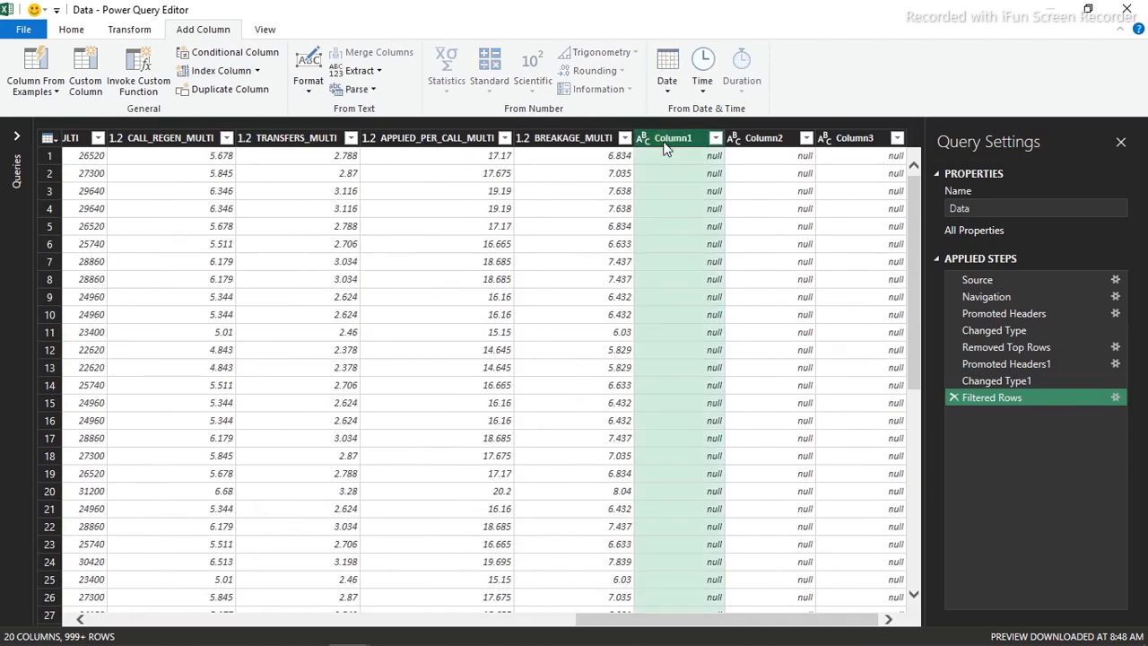
pyautogui.keyDown('shift'); pyautogui.click(849, 148); pyautogui.keyUp('shift')
pyautogui.rightClick(848, 143)
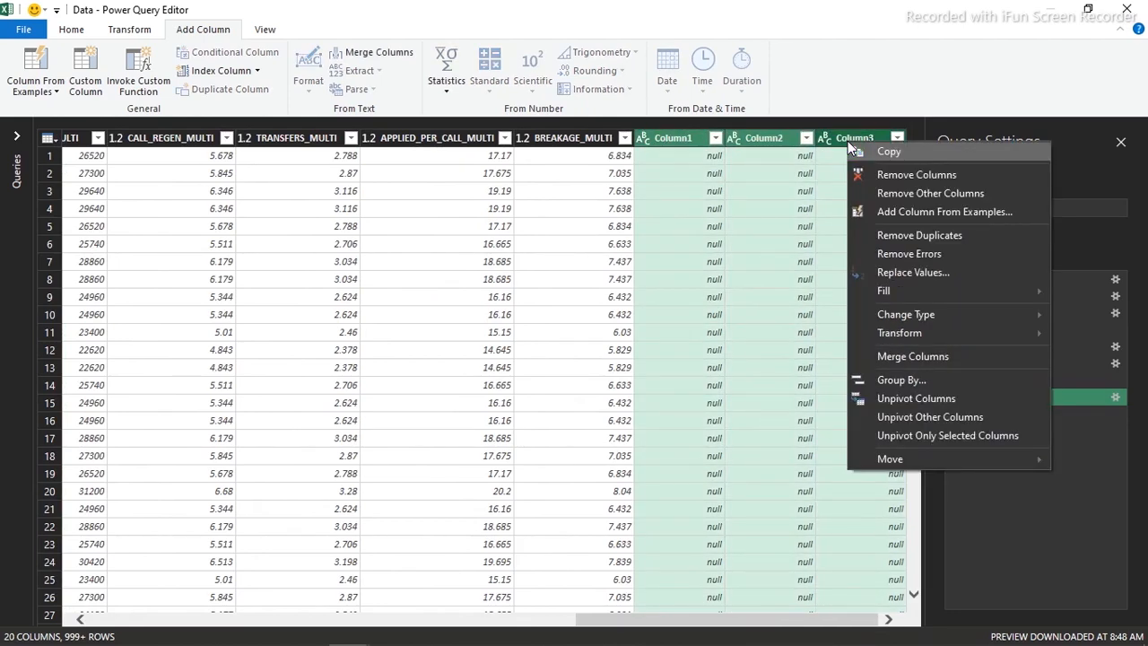
pyautogui.click(896, 177)
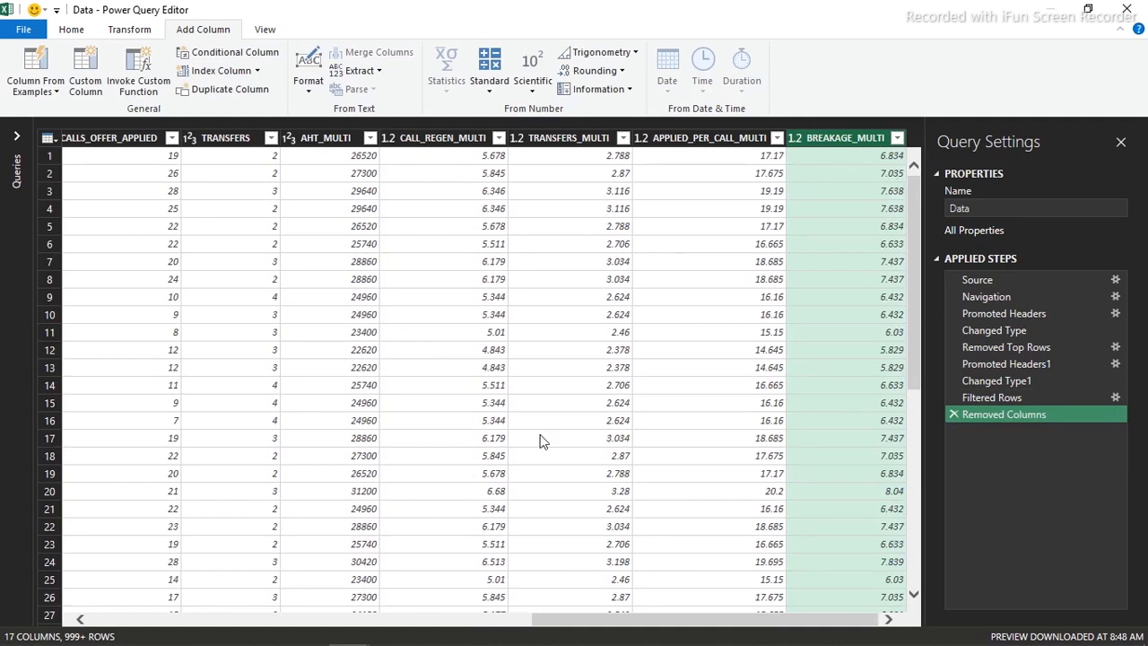
# - Close the query editor and load the Data query as a connection only, adding it to the Data Model
pyautogui.moveTo(605, 622); pyautogui.dragTo(151, 637)
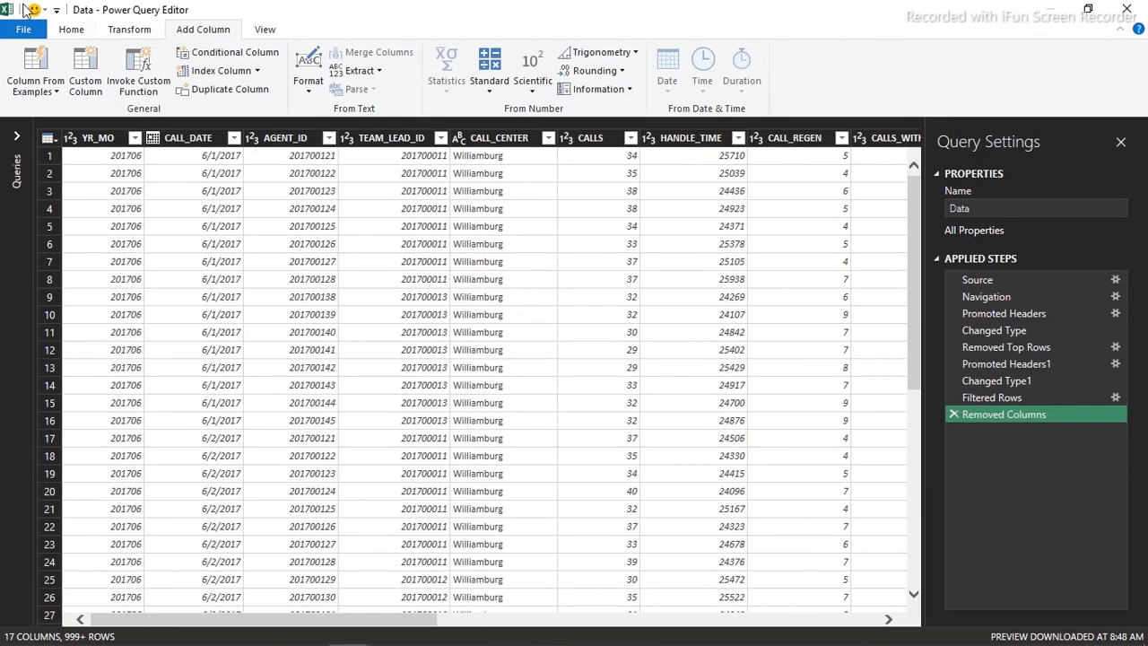
pyautogui.click(74, 30)
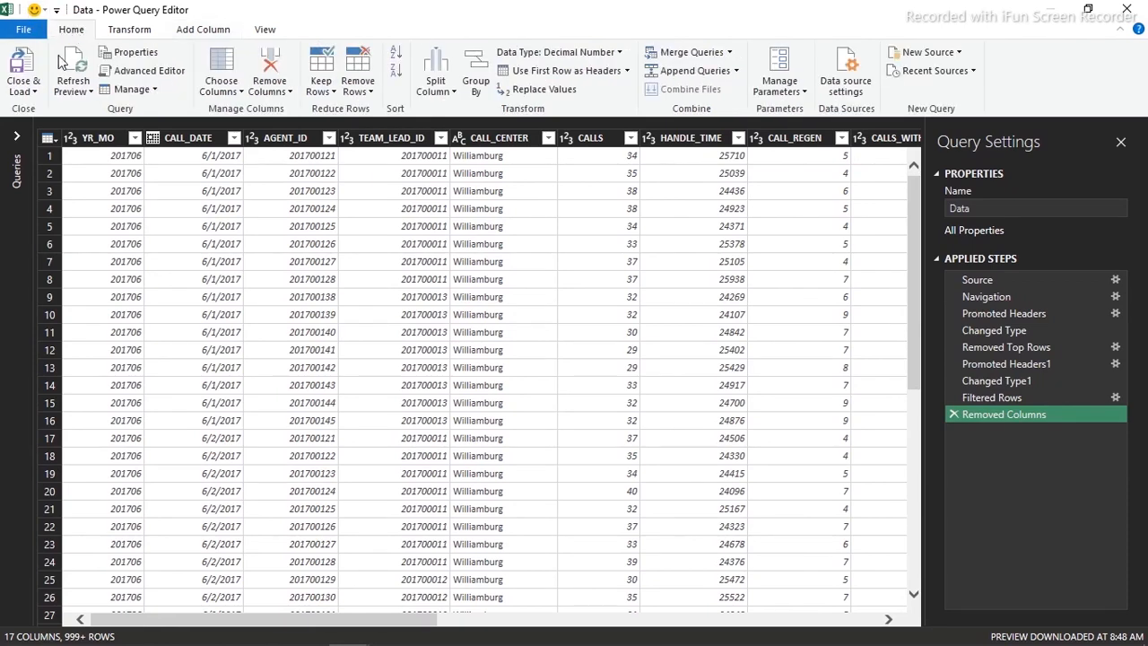
pyautogui.click(34, 92)
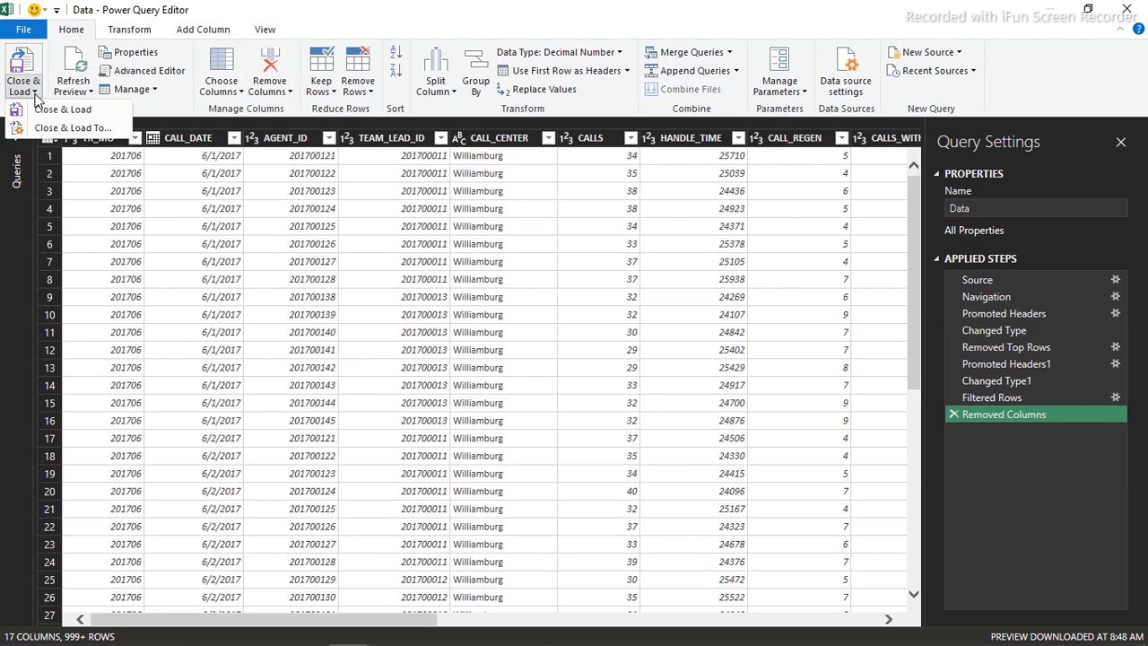
pyautogui.click(67, 129)
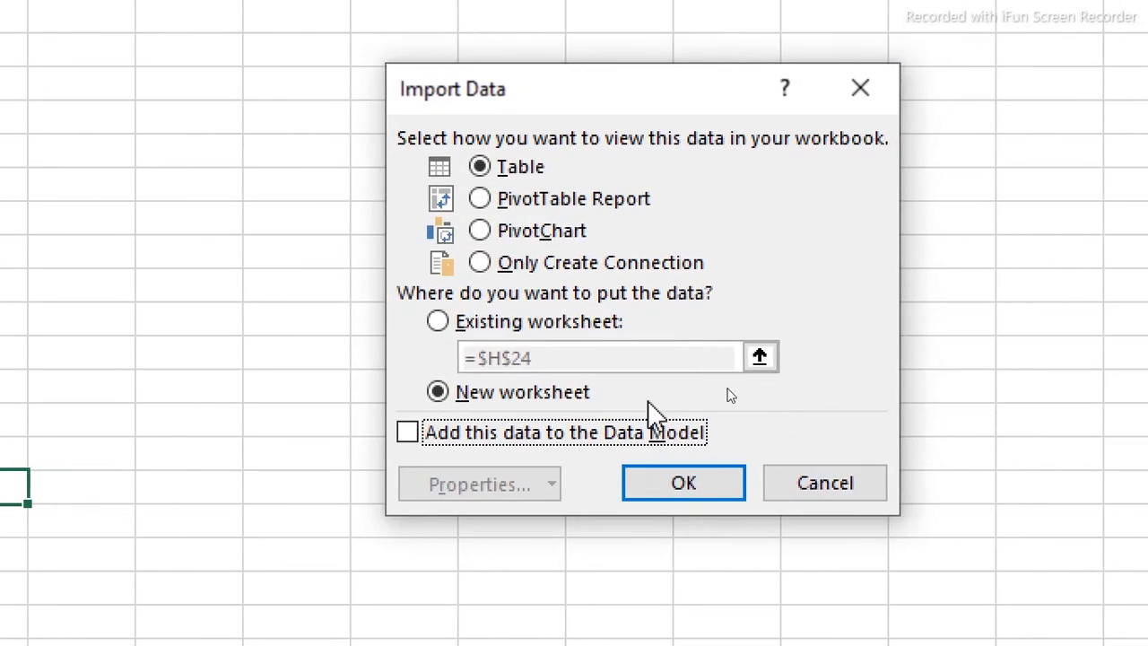
pyautogui.click(412, 434)
pyautogui.click(479, 263)
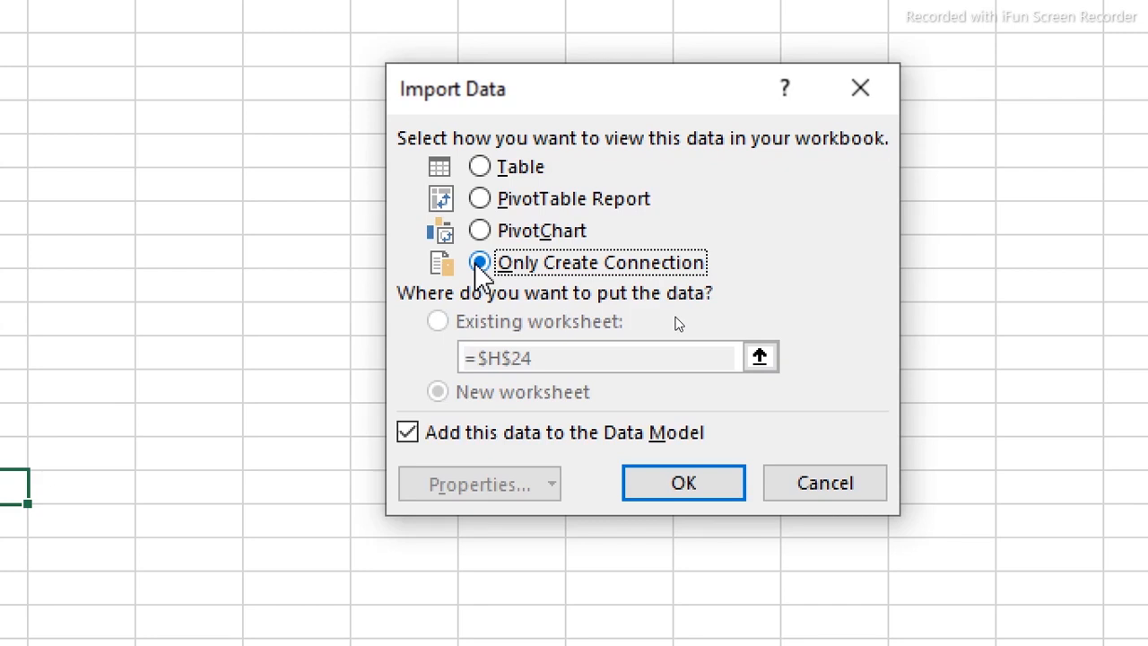
pyautogui.click(680, 491)
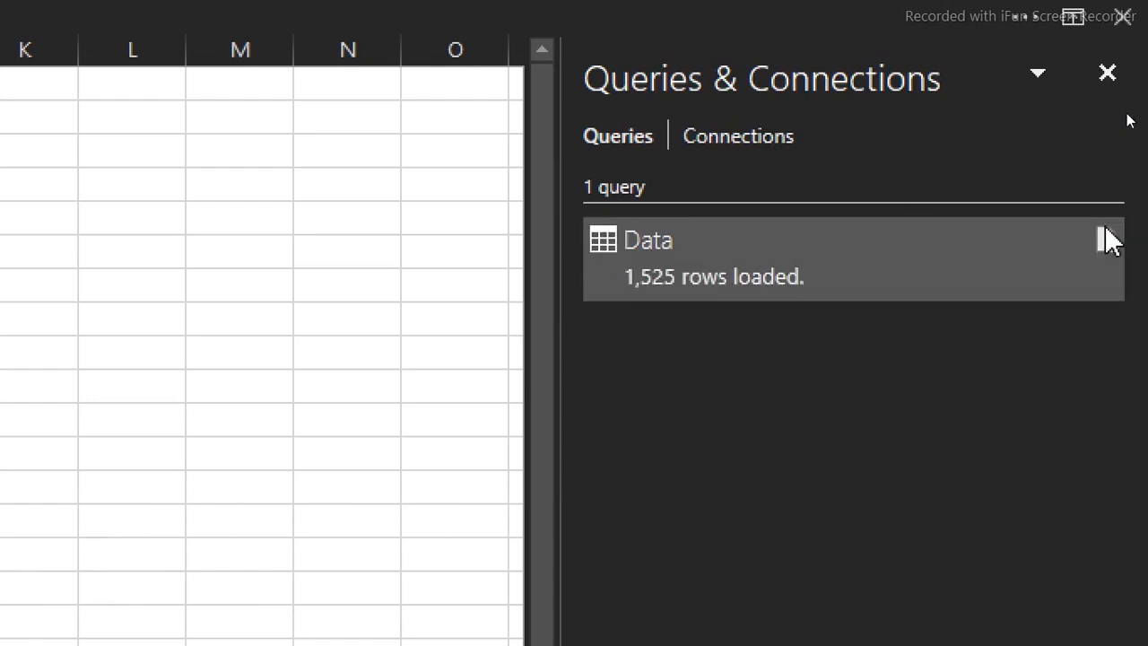
# - Look through the columns in the preview of the loaded Data query
pyautogui.moveTo(1108, 240)
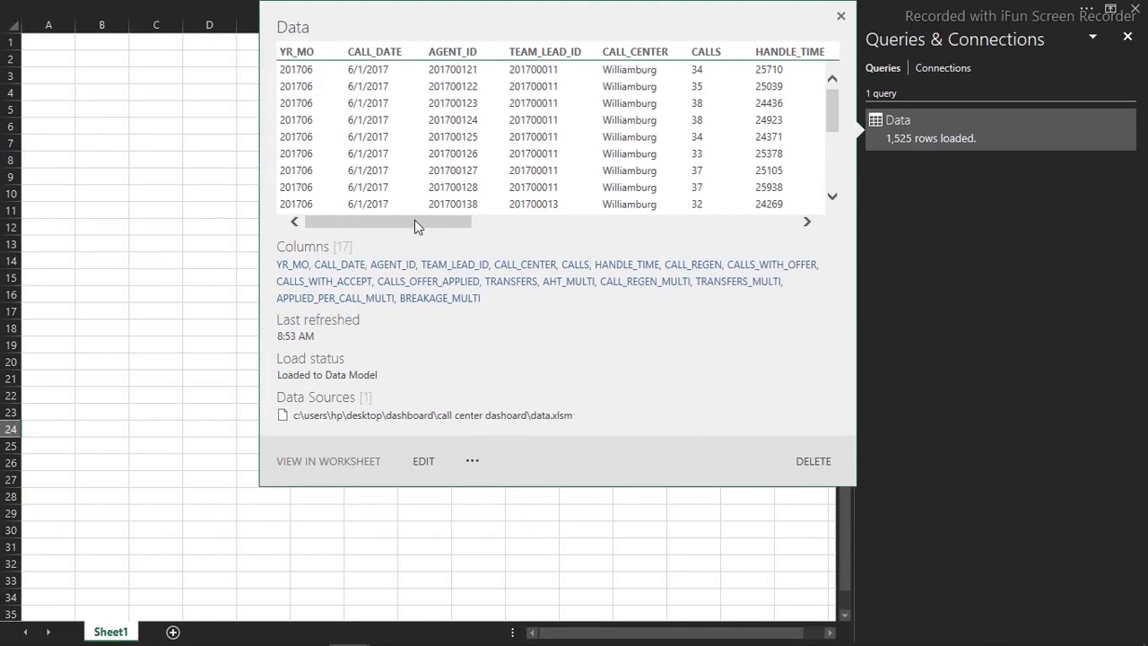
pyautogui.moveTo(414, 224); pyautogui.dragTo(768, 247)
pyautogui.moveTo(706, 220); pyautogui.dragTo(317, 172)
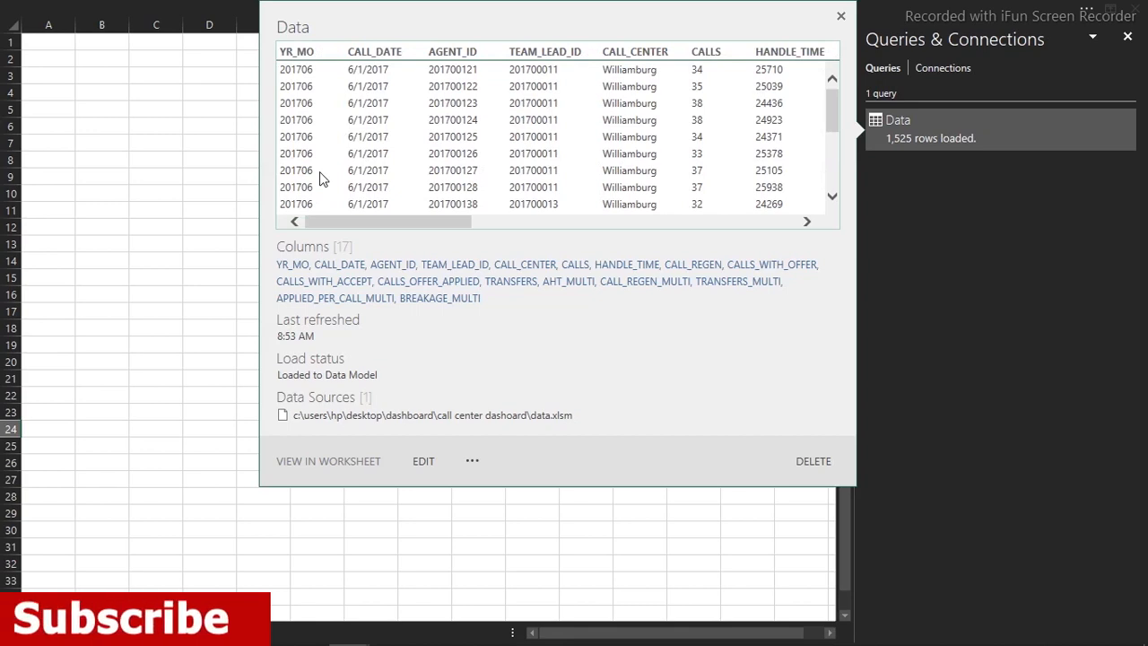
pyautogui.click(202, 141)
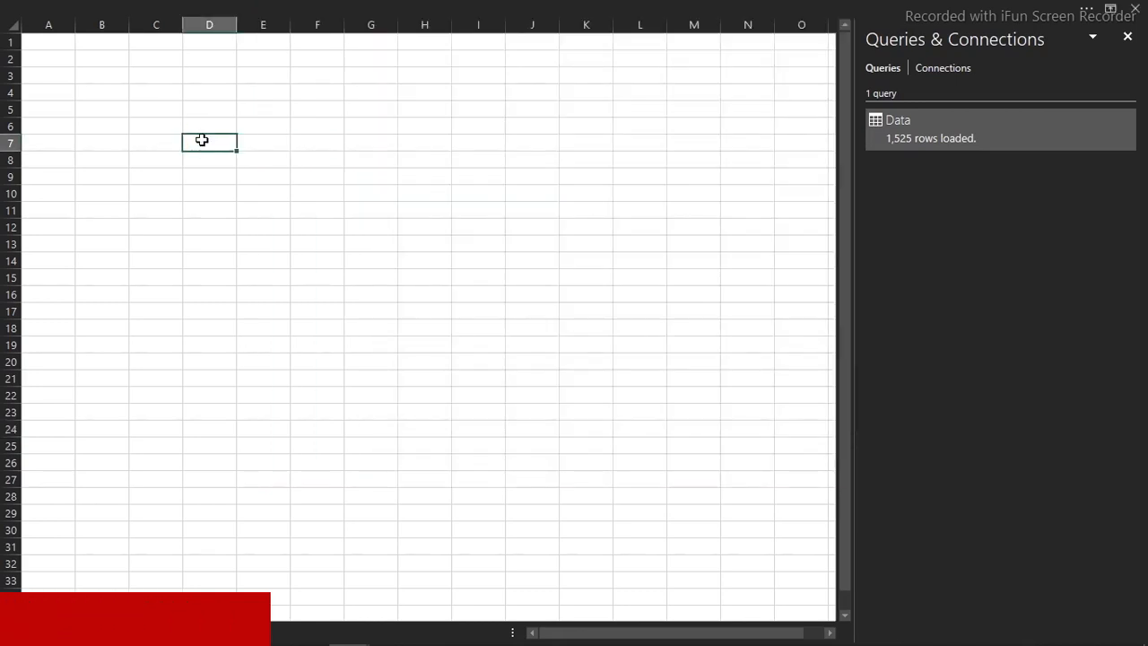
# - Start another workbook import from the file Data.xlsm in the Call center Dashoard folder
pyautogui.click(198, 7)
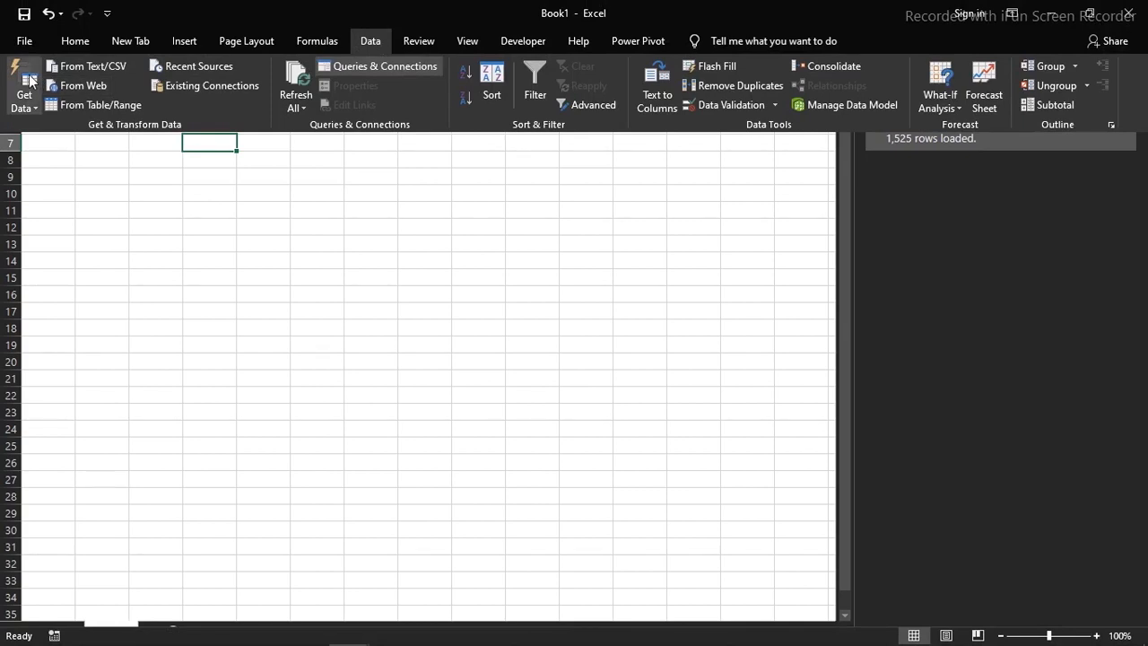
pyautogui.click(33, 109)
pyautogui.moveTo(74, 135)
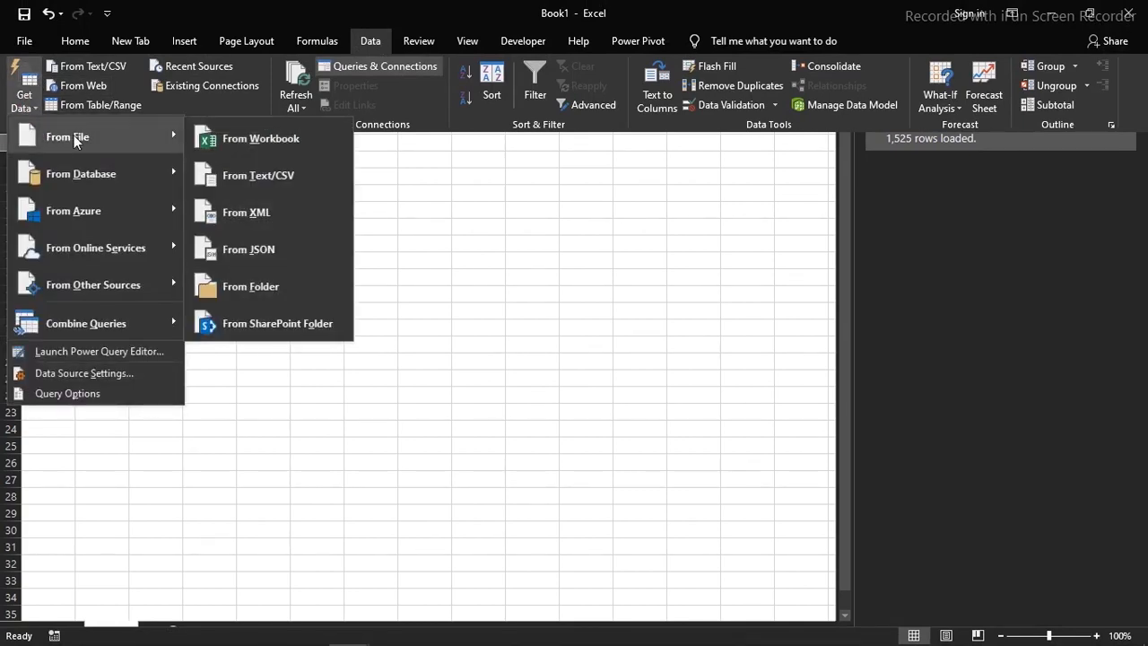
pyautogui.click(246, 130)
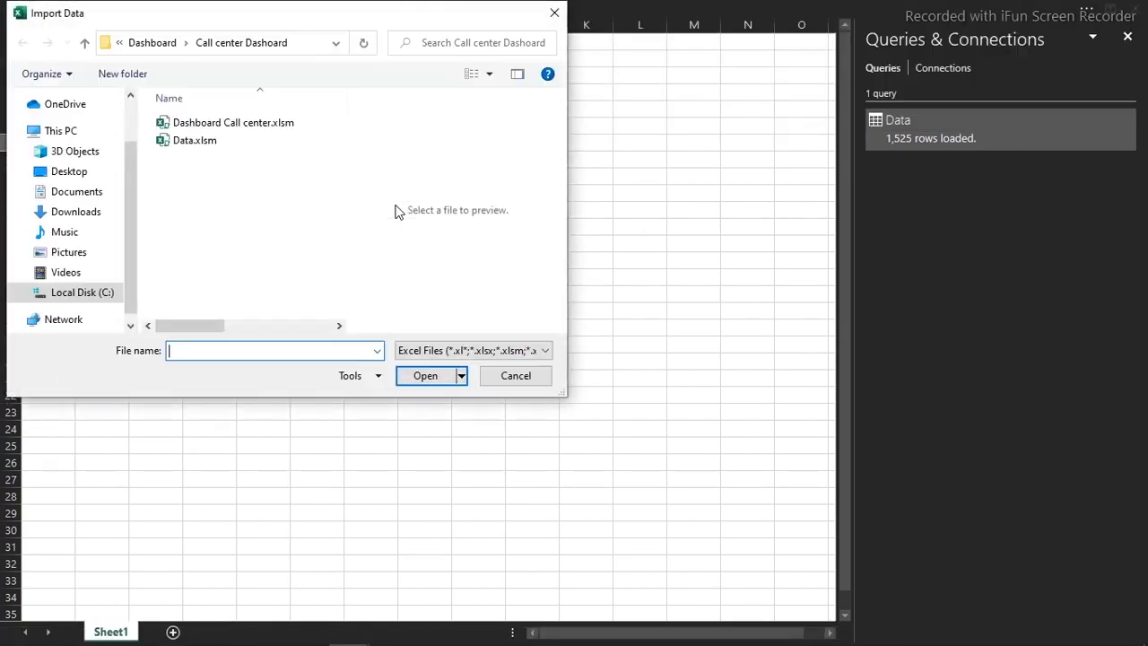
pyautogui.doubleClick(202, 143)
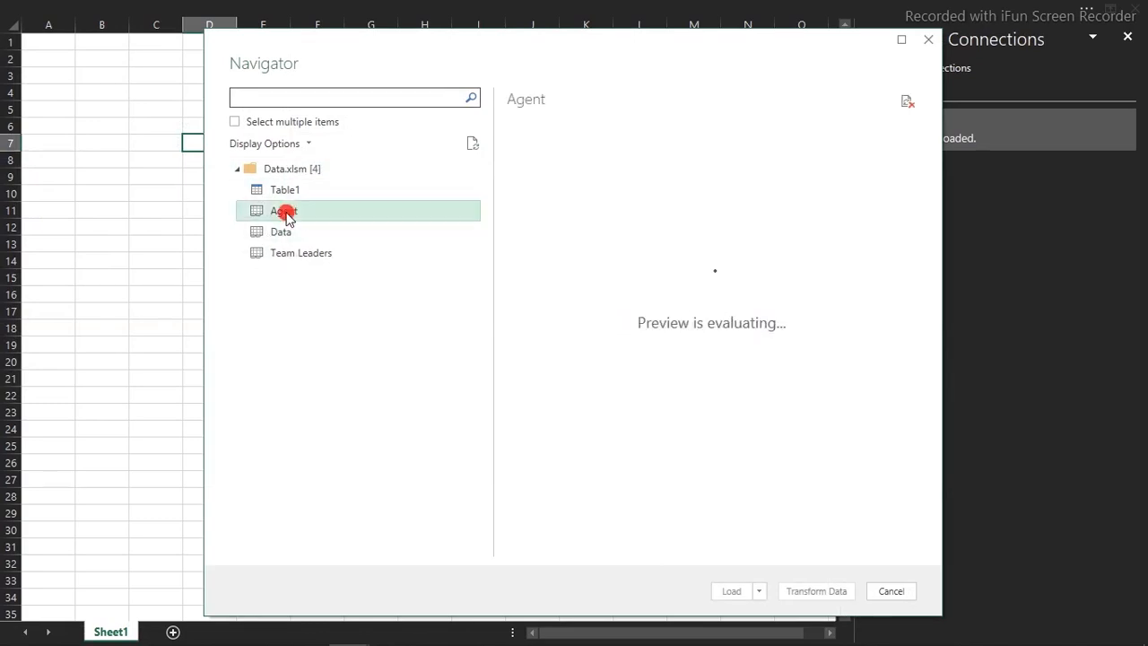
# - Load the Agent sheet as a connection only, adding it to the Data Model
pyautogui.click(287, 215)
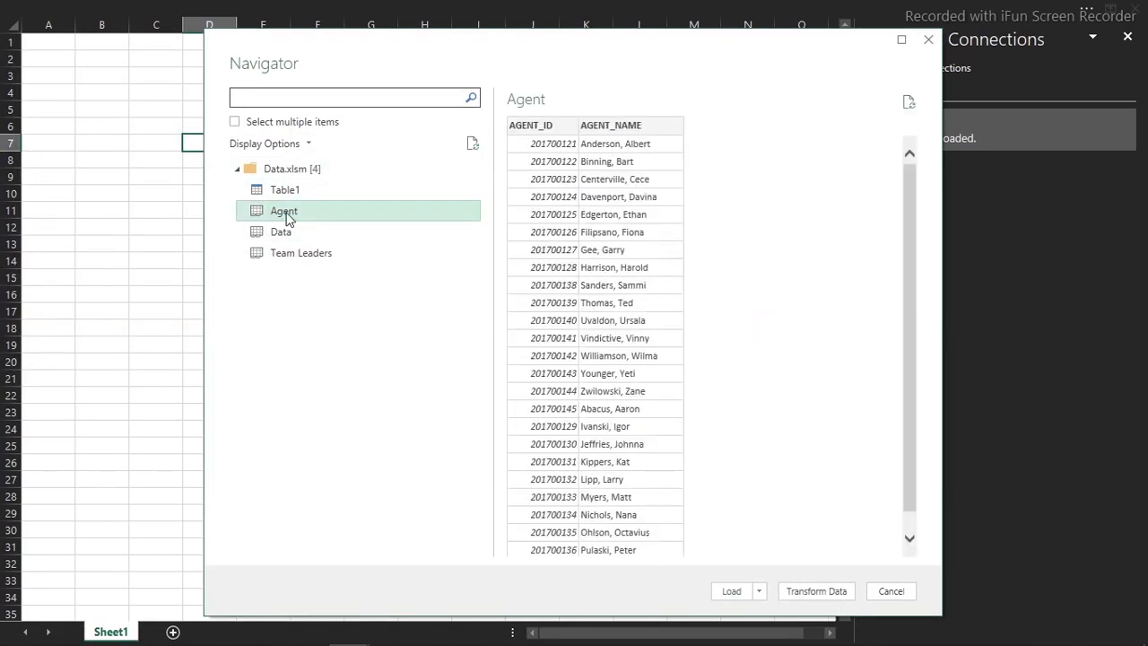
pyautogui.click(760, 590)
pyautogui.click(786, 628)
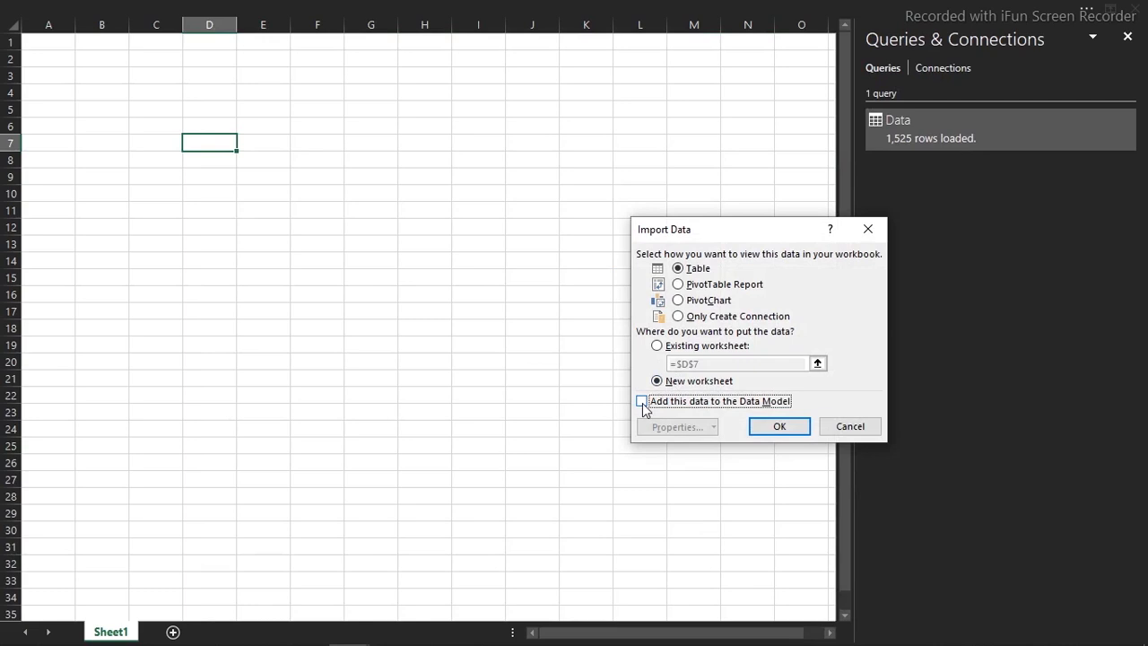
pyautogui.click(678, 316)
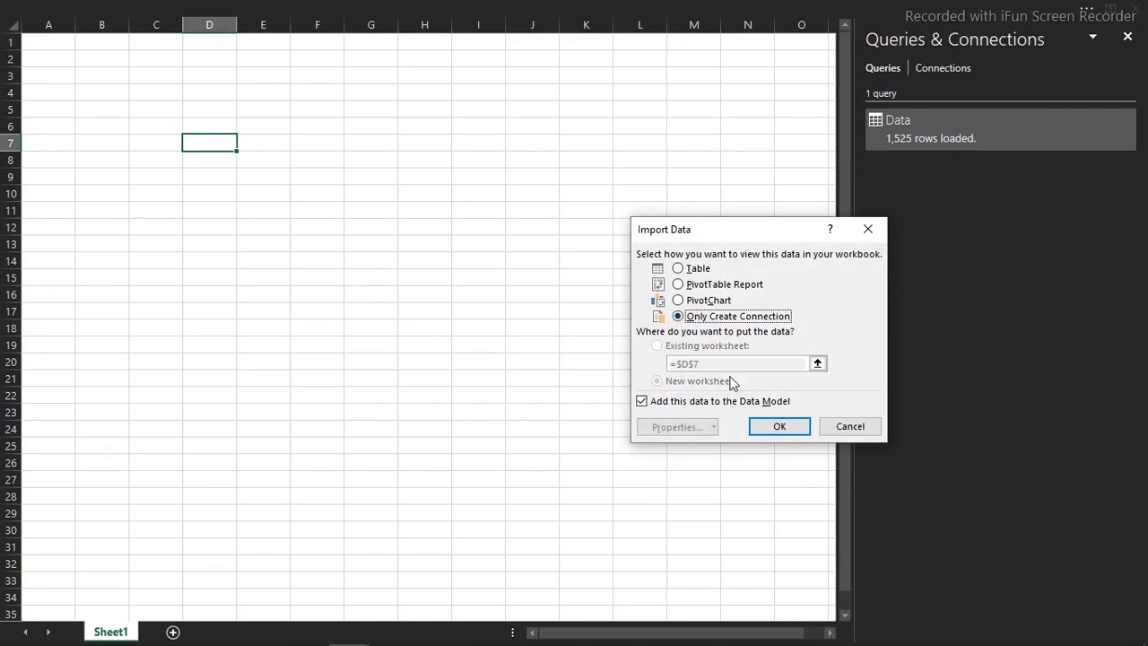
pyautogui.click(764, 428)
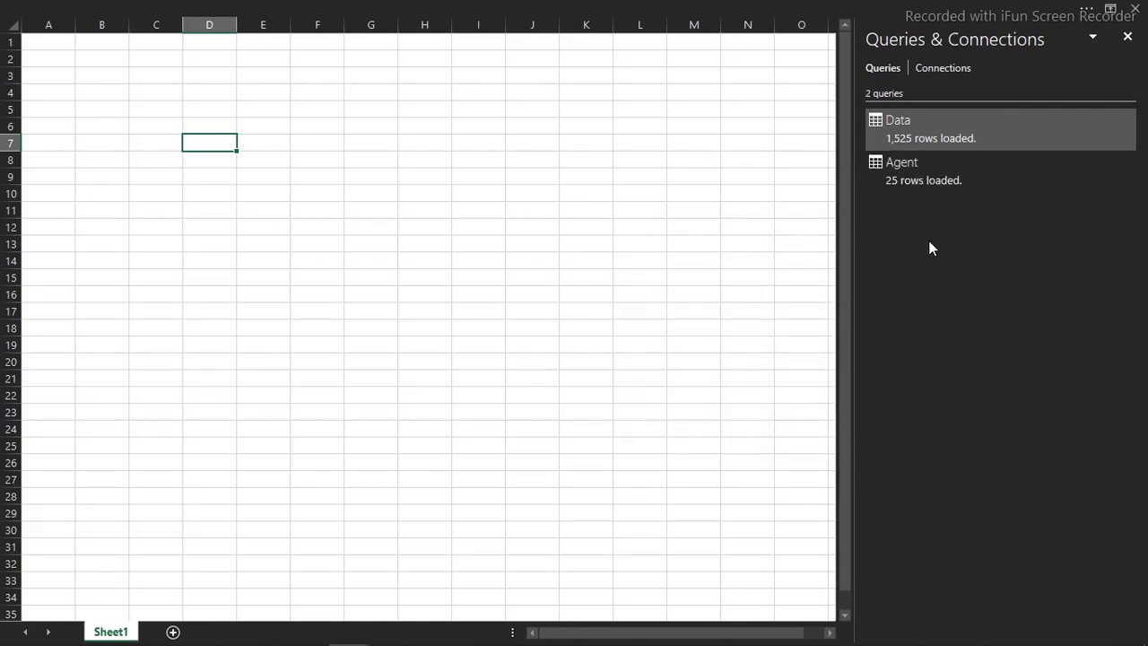
# - Start a new workbook import from the file Data.xlsm for the remaining sheet
pyautogui.click(353, 7)
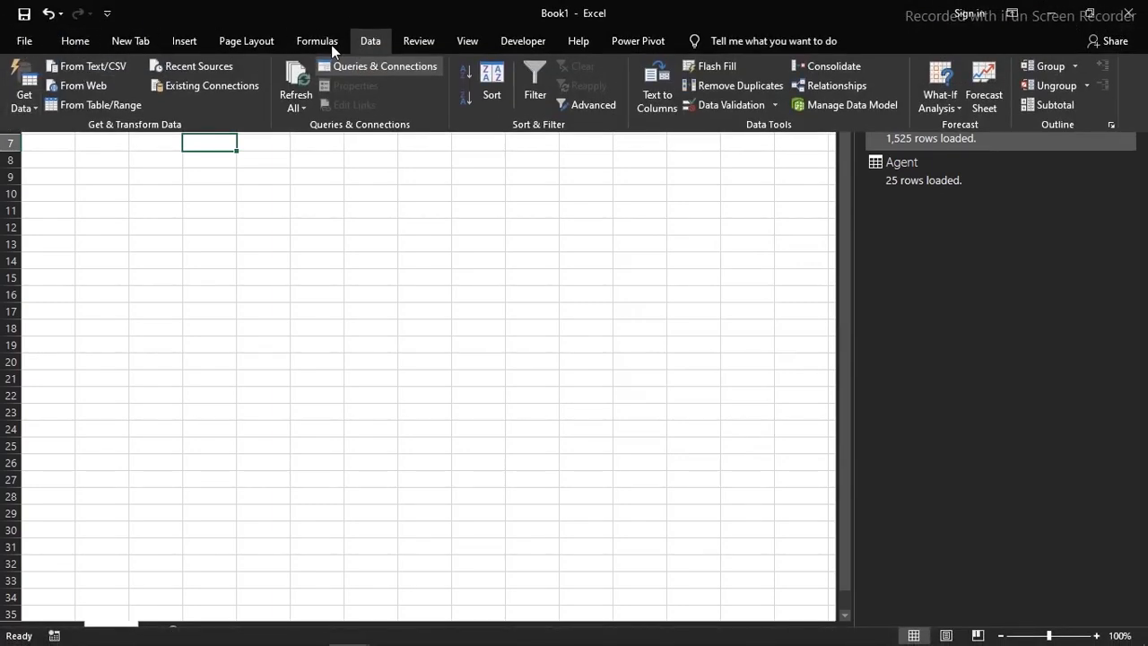
pyautogui.click(35, 108)
pyautogui.moveTo(100, 137)
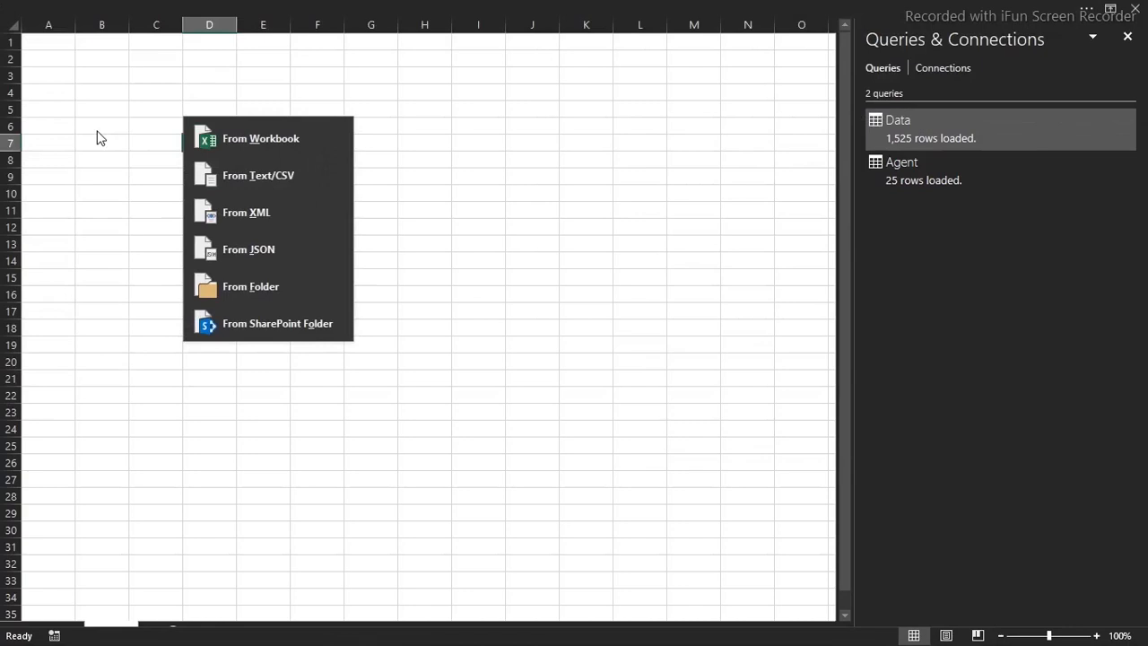
pyautogui.click(291, 145)
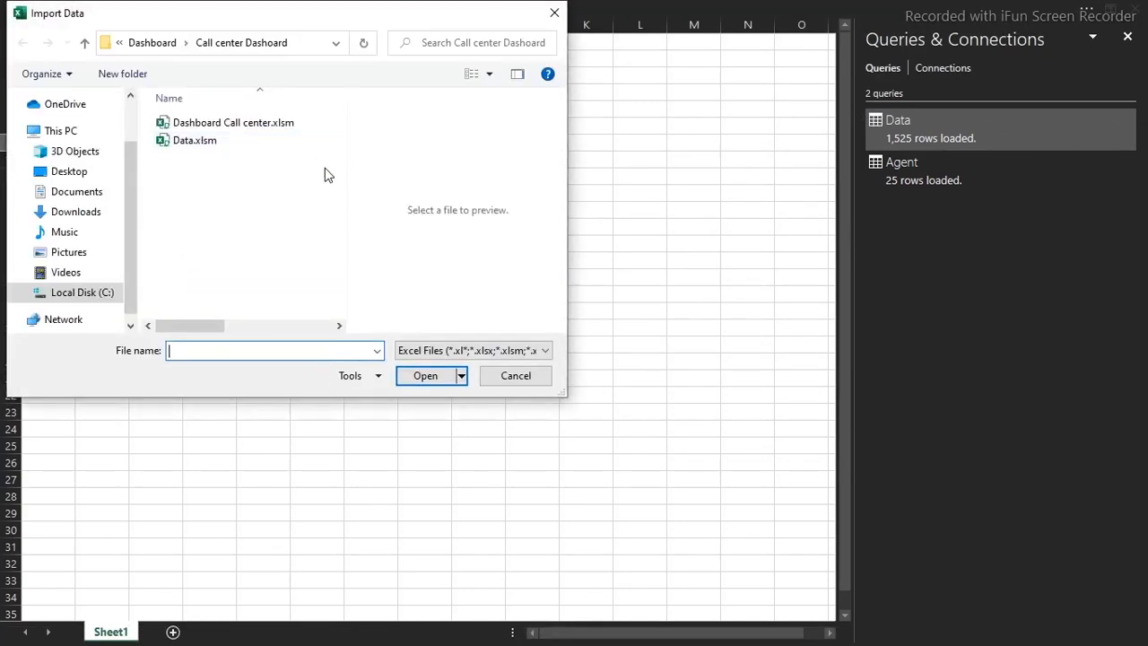
pyautogui.doubleClick(190, 140)
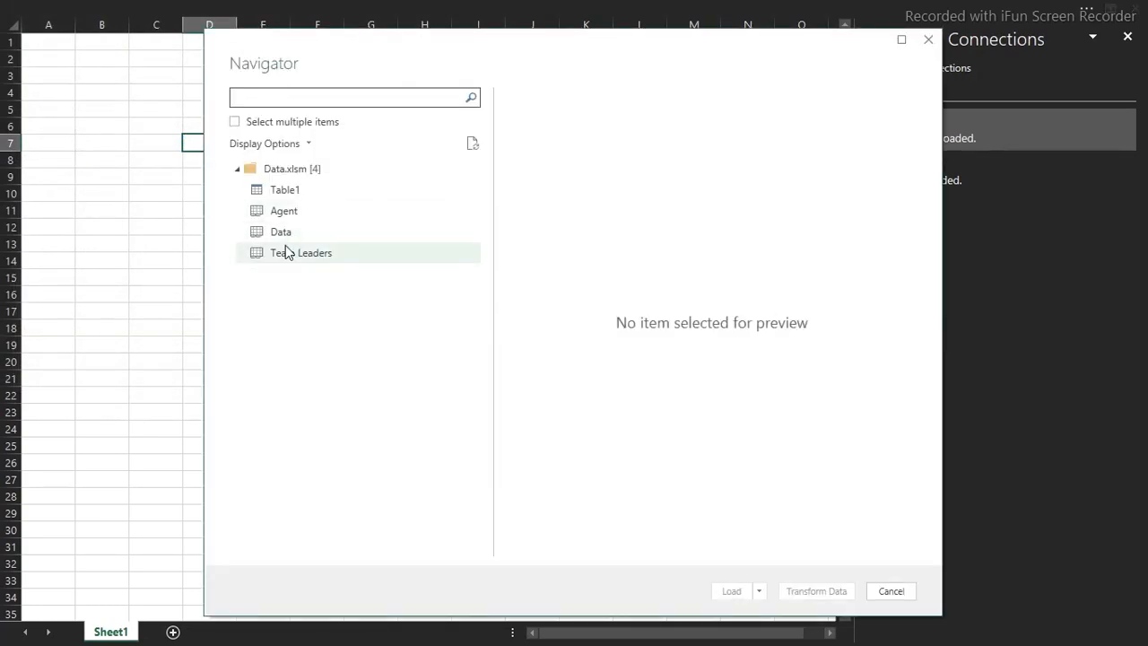
# - Load the Team Leaders sheet as a connection only, adding it to the Data Model
pyautogui.click(285, 258)
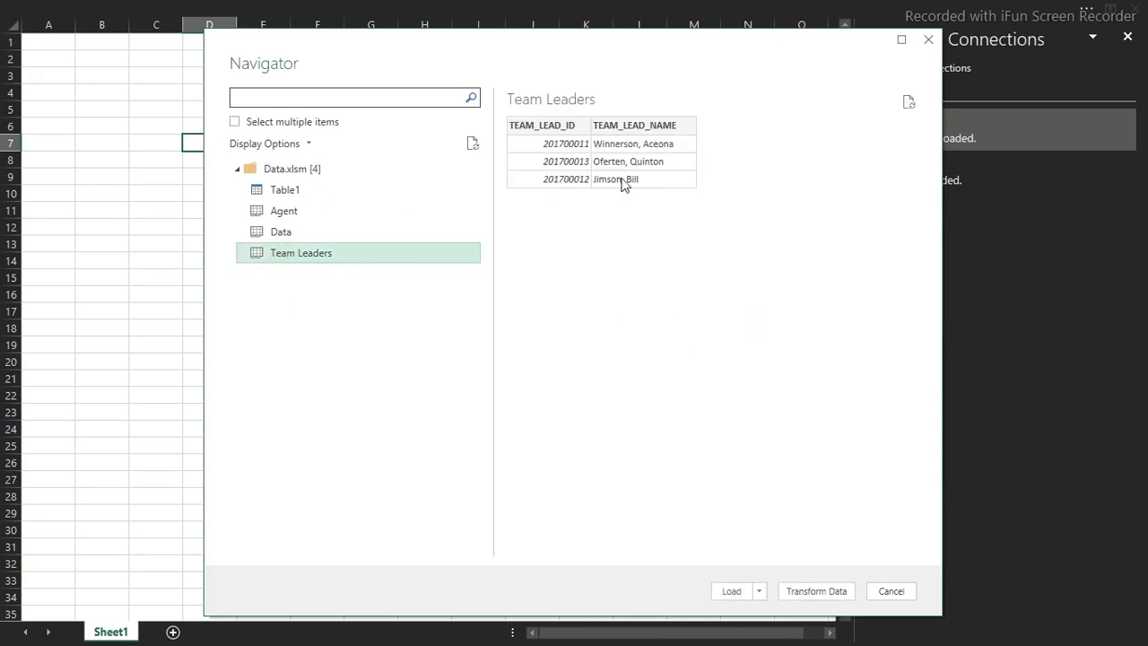
pyautogui.click(758, 593)
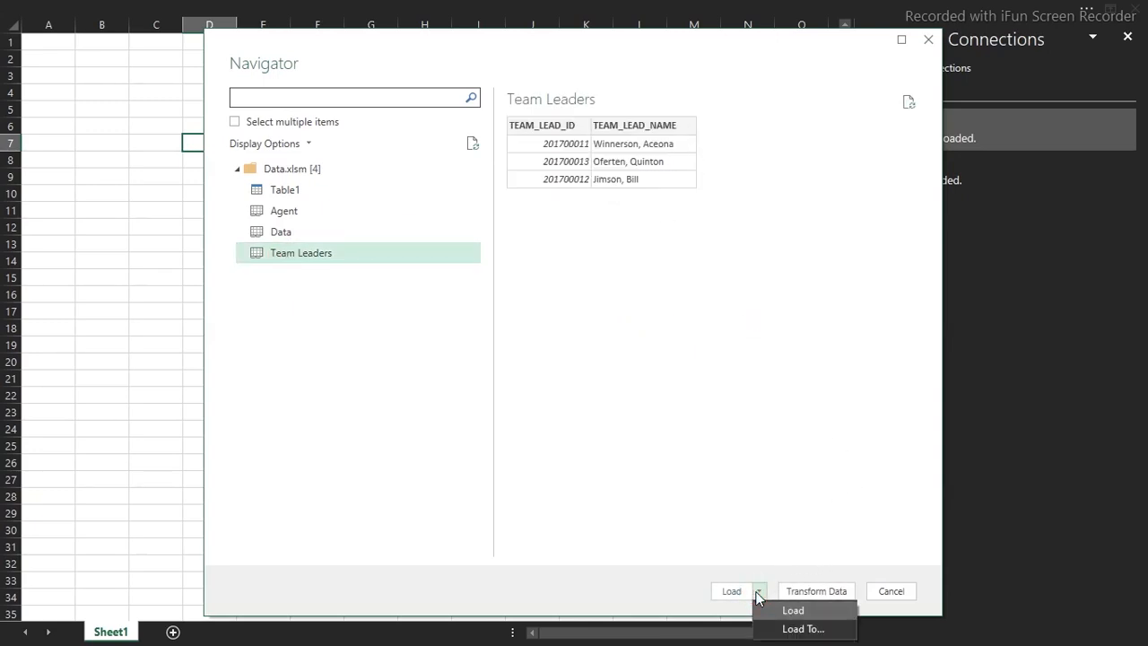
pyautogui.click(794, 630)
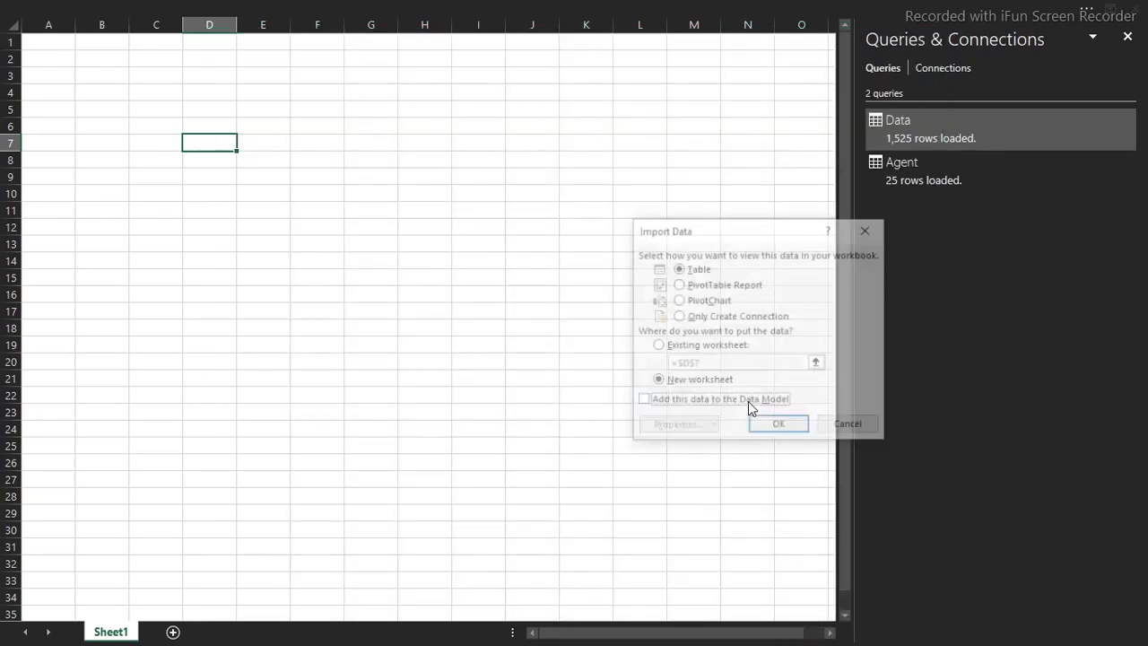
pyautogui.click(660, 406)
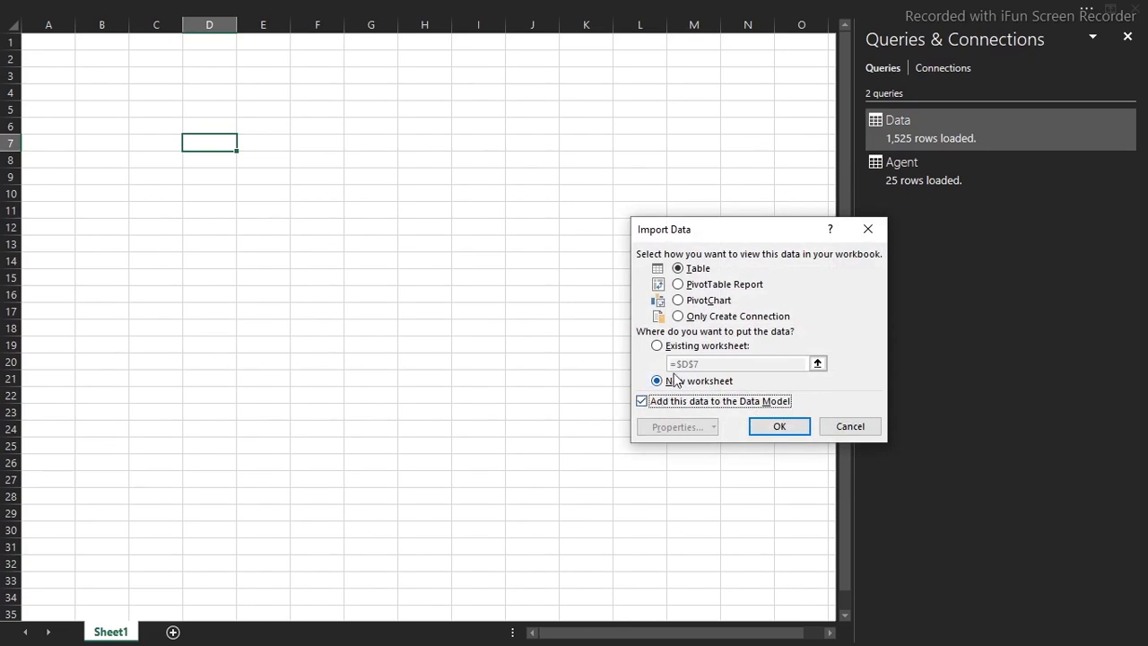
pyautogui.click(679, 317)
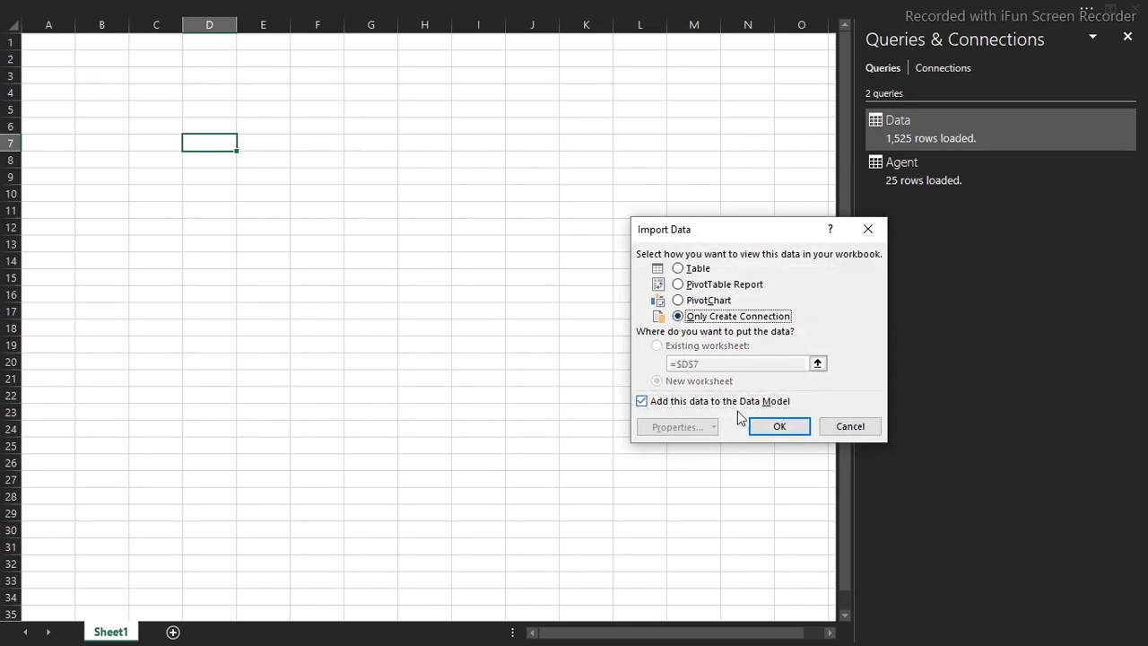
pyautogui.click(768, 426)
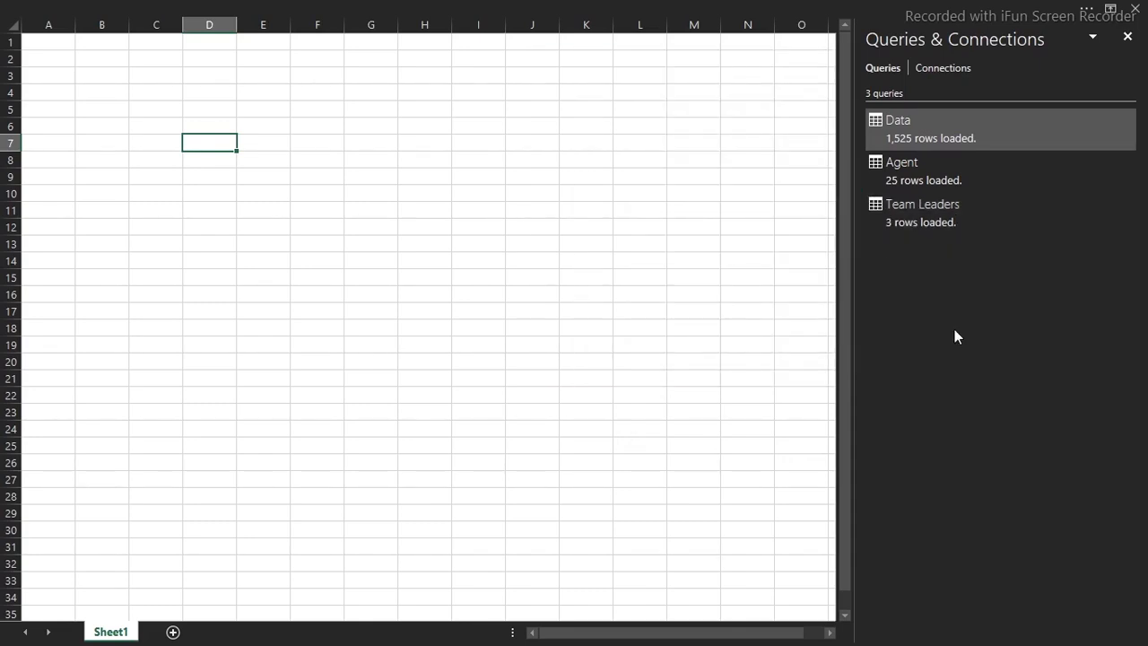
# - Open the Data Model in the Power Pivot window and look through the Agent, Team Leaders and Data tables
pyautogui.click(752, 7)
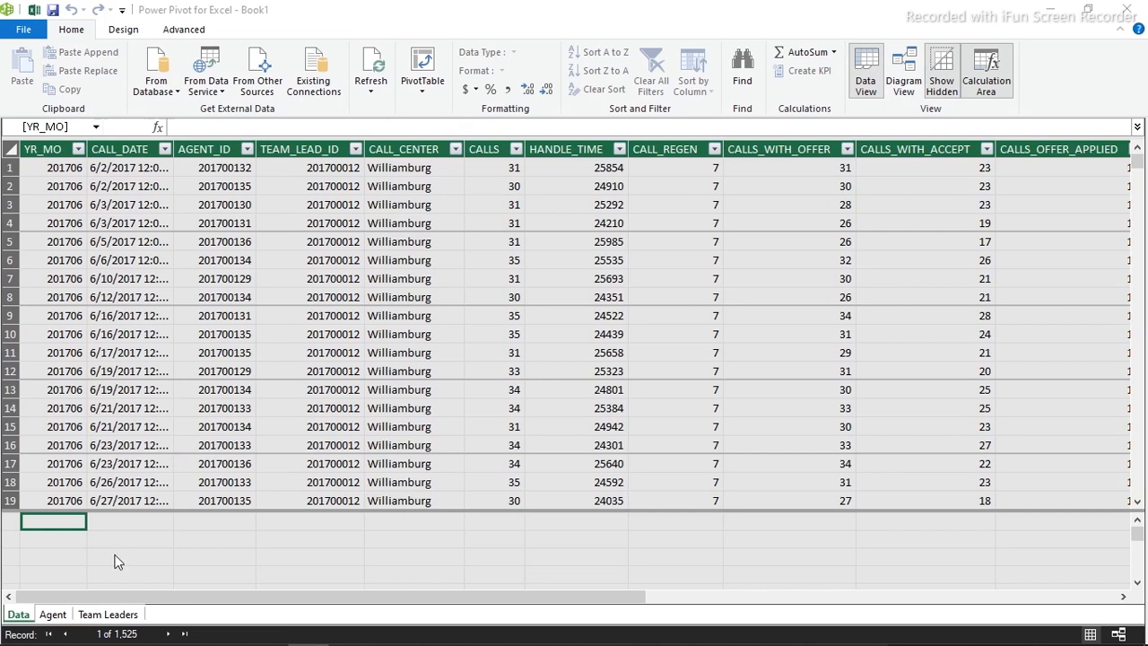
pyautogui.click(48, 615)
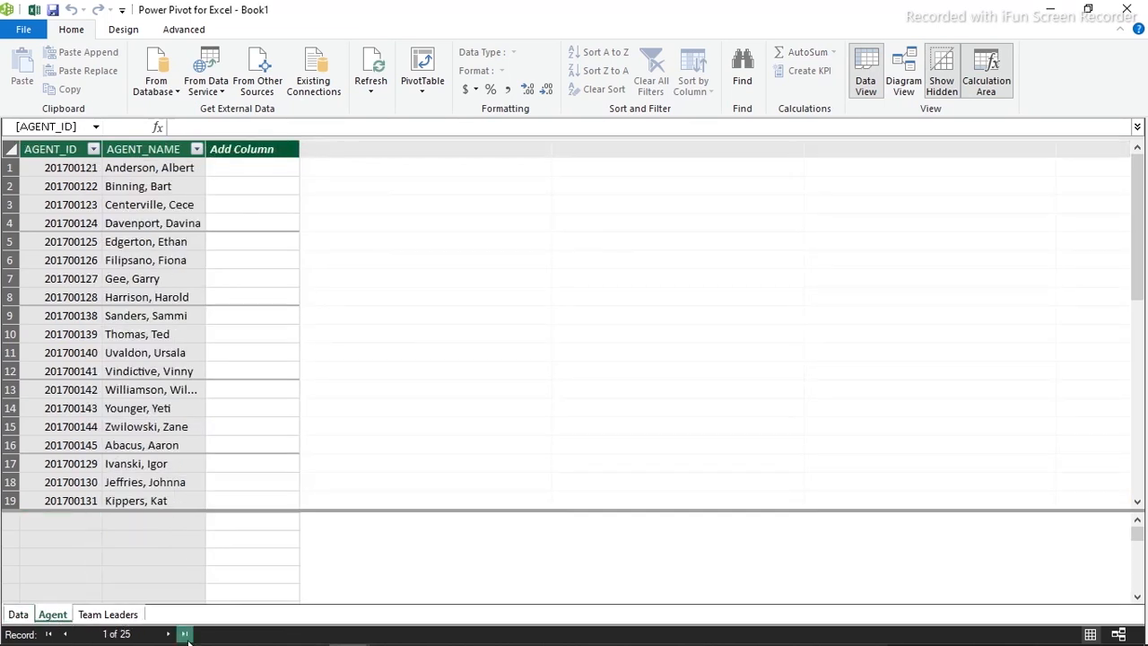
pyautogui.click(111, 615)
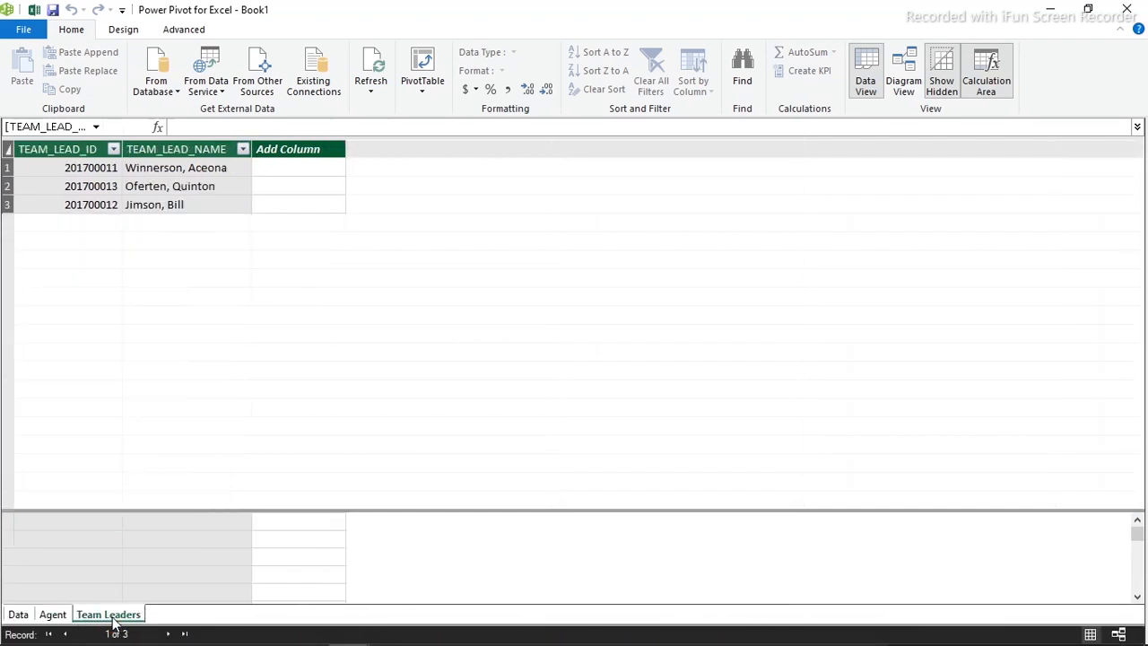
pyautogui.click(19, 615)
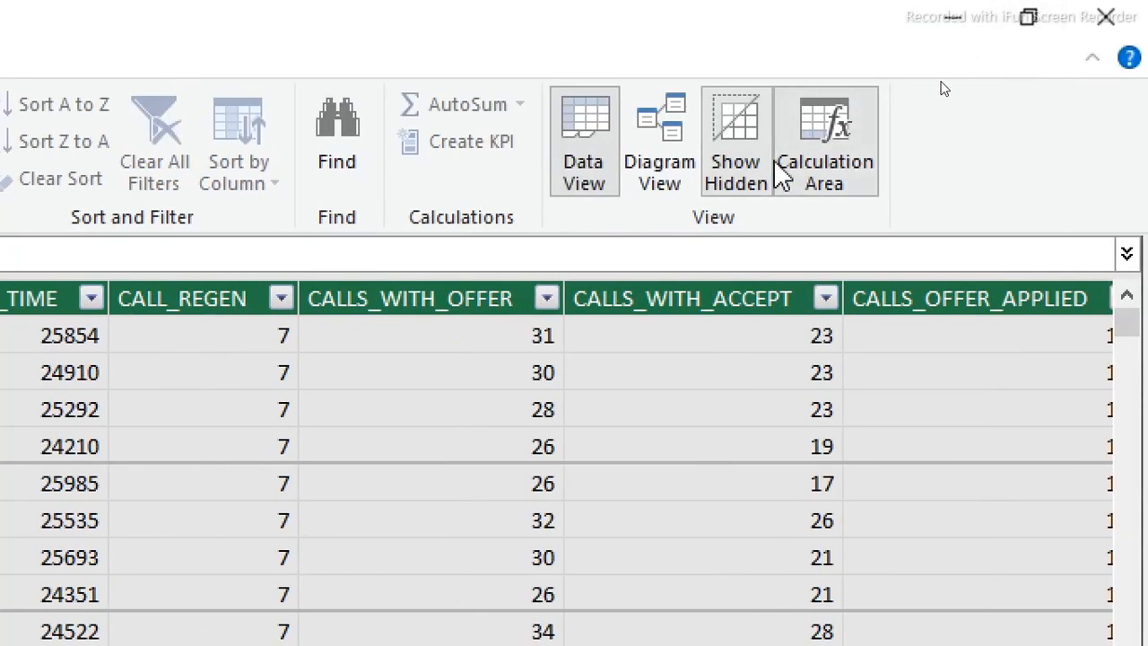
# - In the diagram view, place Agent and Team Leaders lower on either side of the Data table and enlarge Data to show all its fields
pyautogui.click(672, 144)
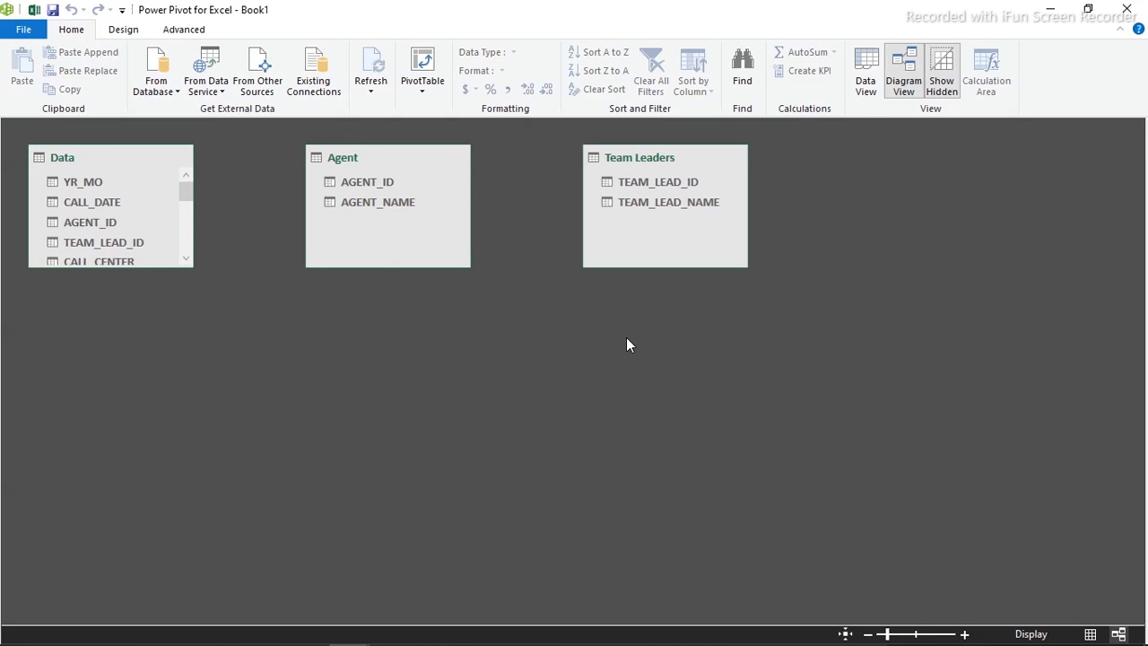
pyautogui.moveTo(399, 161); pyautogui.dragTo(345, 370)
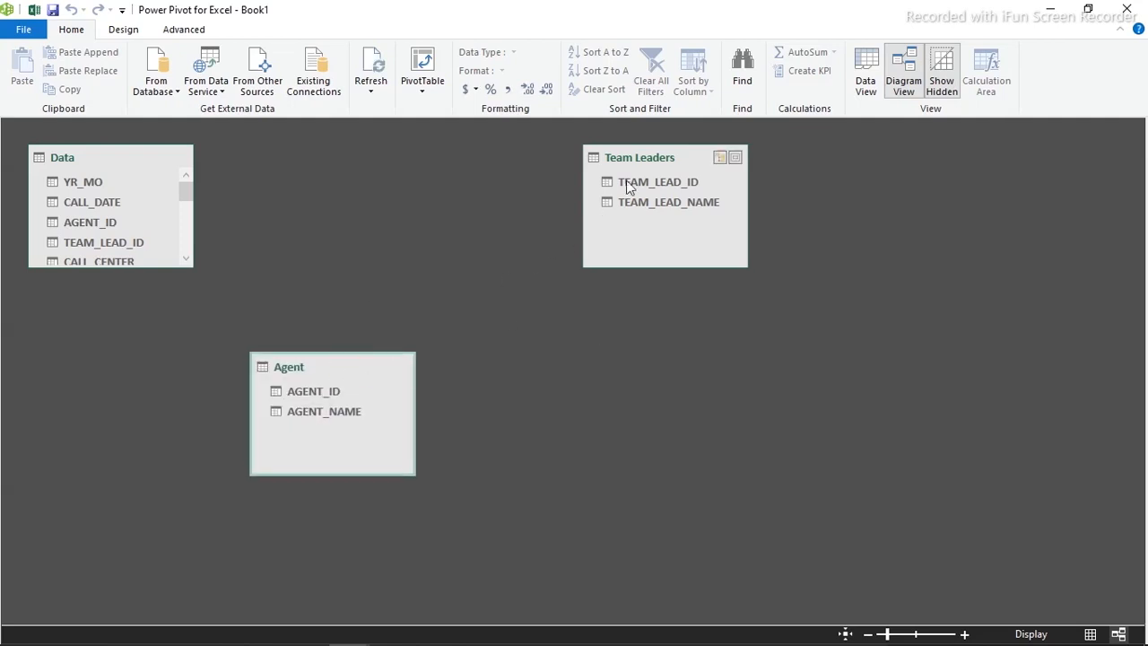
pyautogui.moveTo(660, 160); pyautogui.dragTo(586, 384)
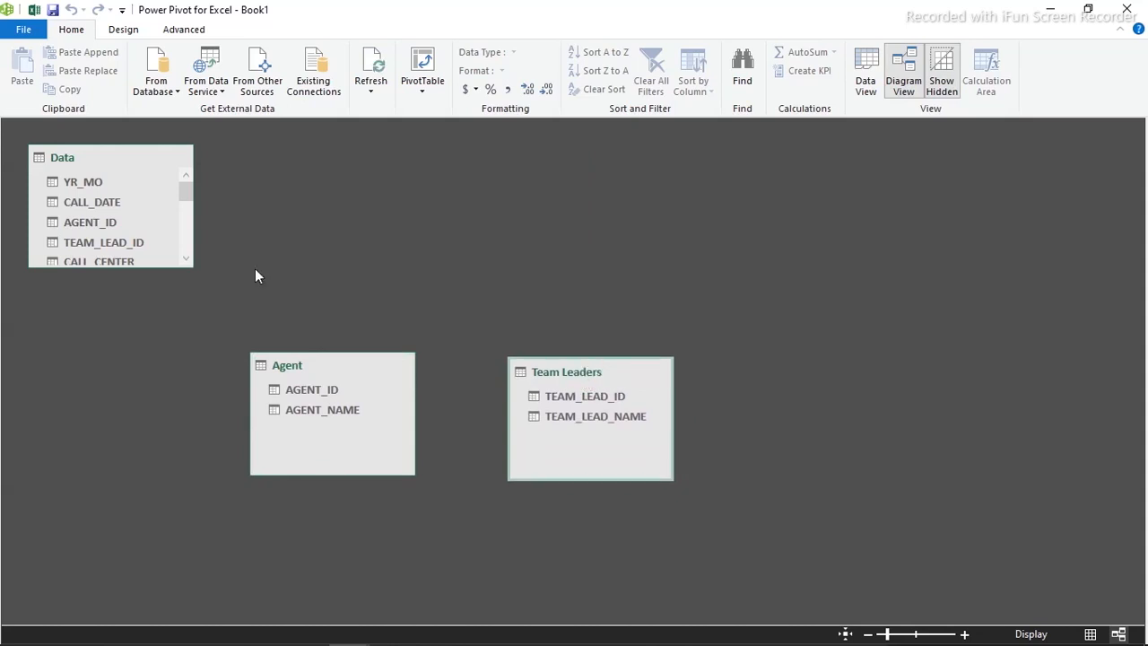
pyautogui.moveTo(123, 157); pyautogui.dragTo(439, 154)
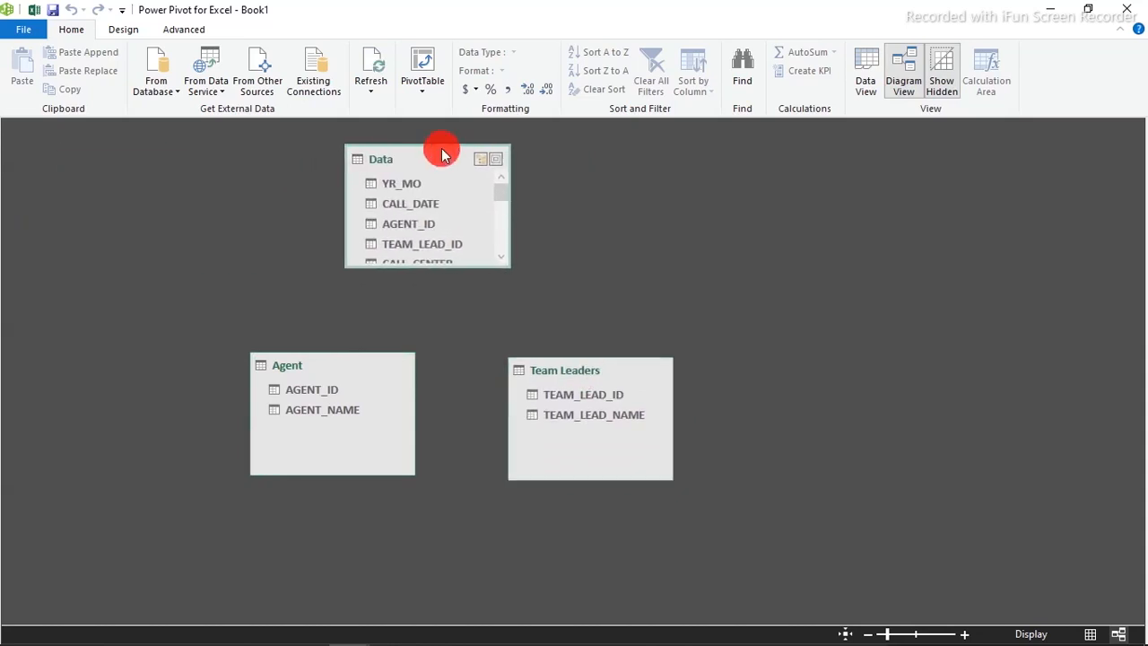
pyautogui.moveTo(329, 370); pyautogui.dragTo(159, 419)
pyautogui.moveTo(632, 376); pyautogui.dragTo(802, 454)
pyautogui.moveTo(423, 159); pyautogui.dragTo(501, 160)
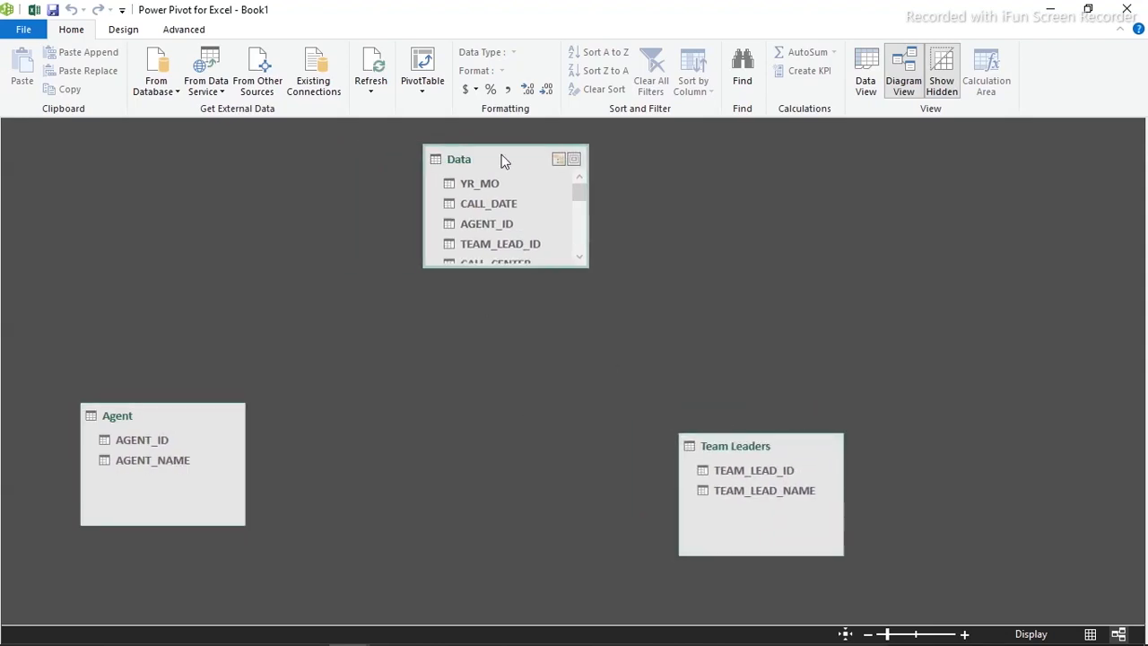
pyautogui.moveTo(497, 269); pyautogui.dragTo(465, 556)
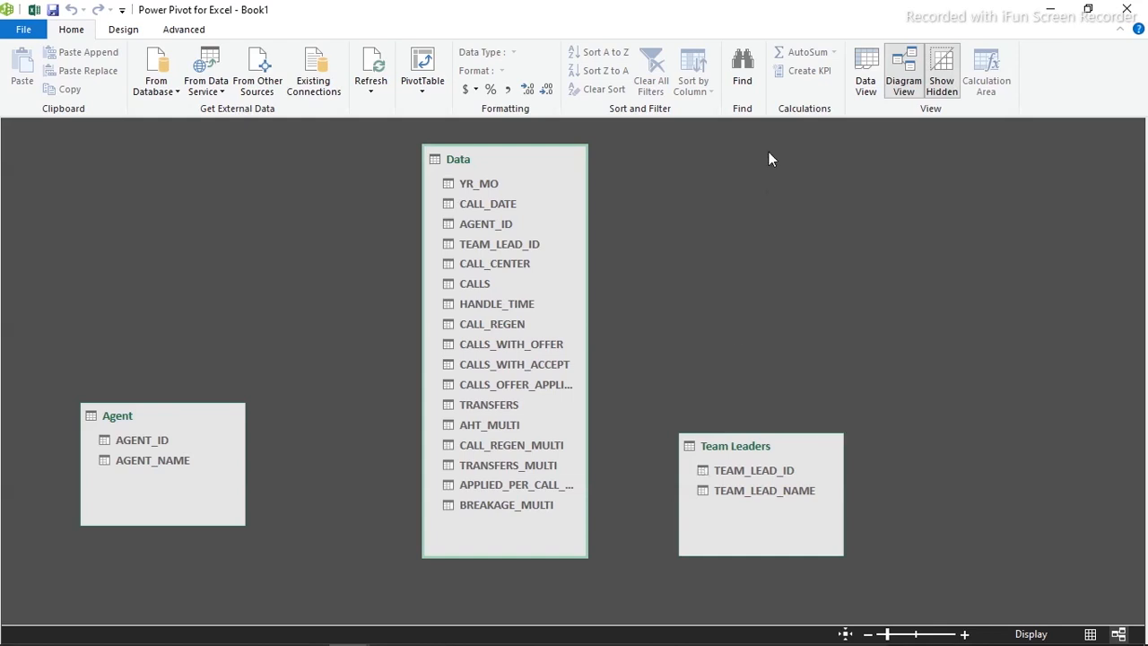
# - Compare the AGENT_ID and TEAM_LEAD_ID columns across the Agent, Team Leaders and Data tables in the data view
pyautogui.click(865, 72)
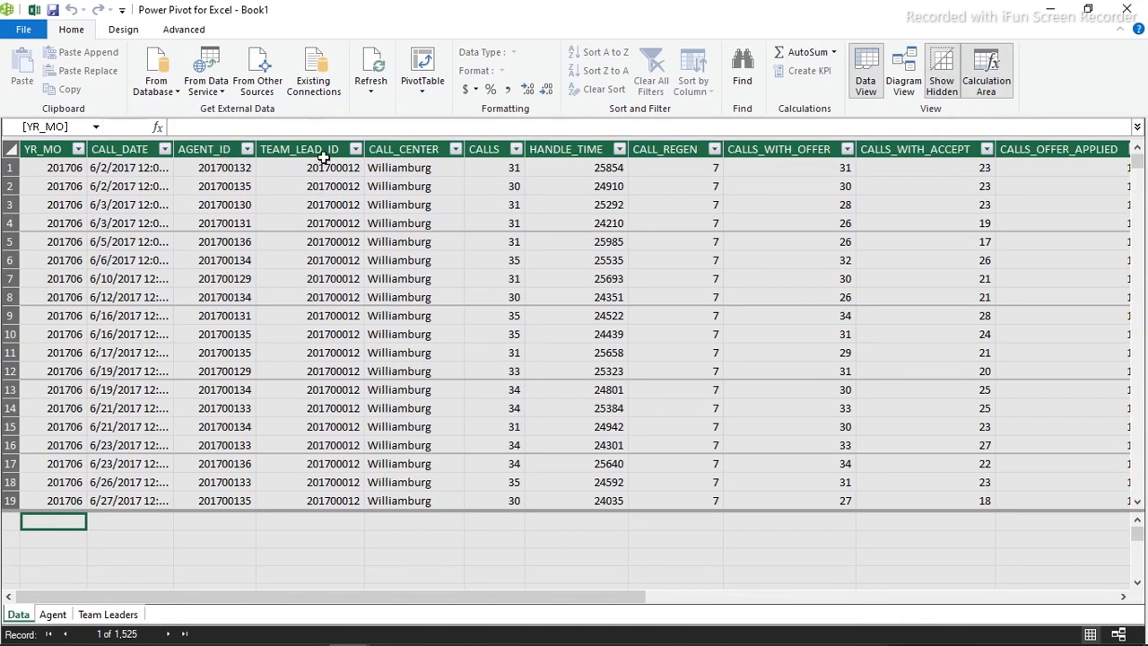
pyautogui.click(52, 614)
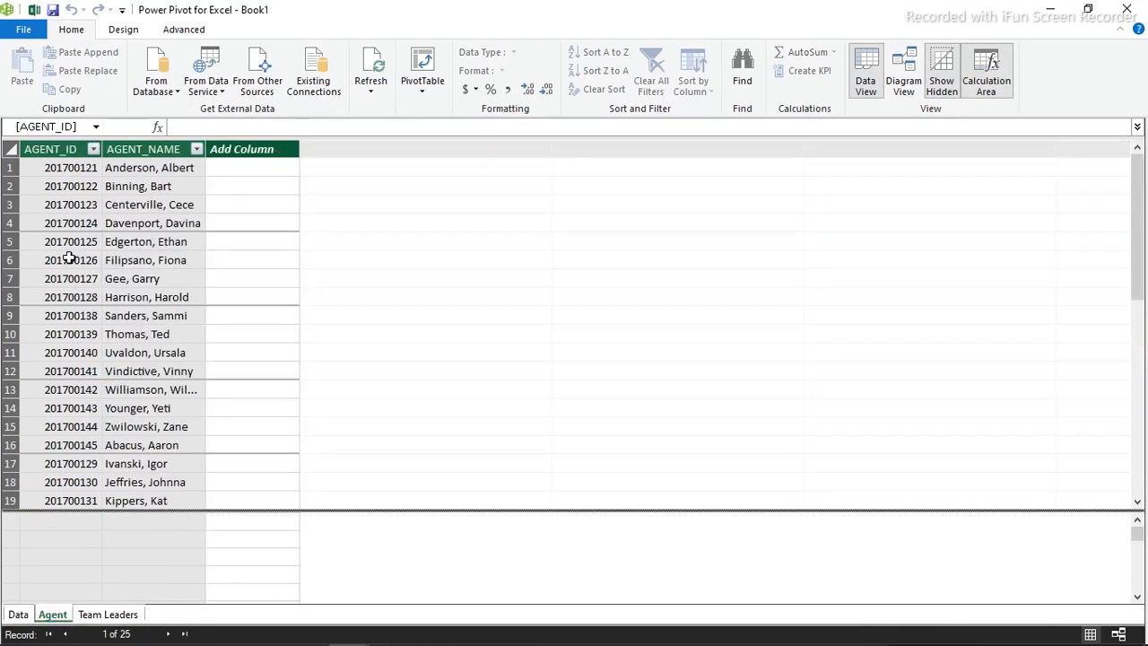
pyautogui.click(69, 168)
pyautogui.click(71, 244)
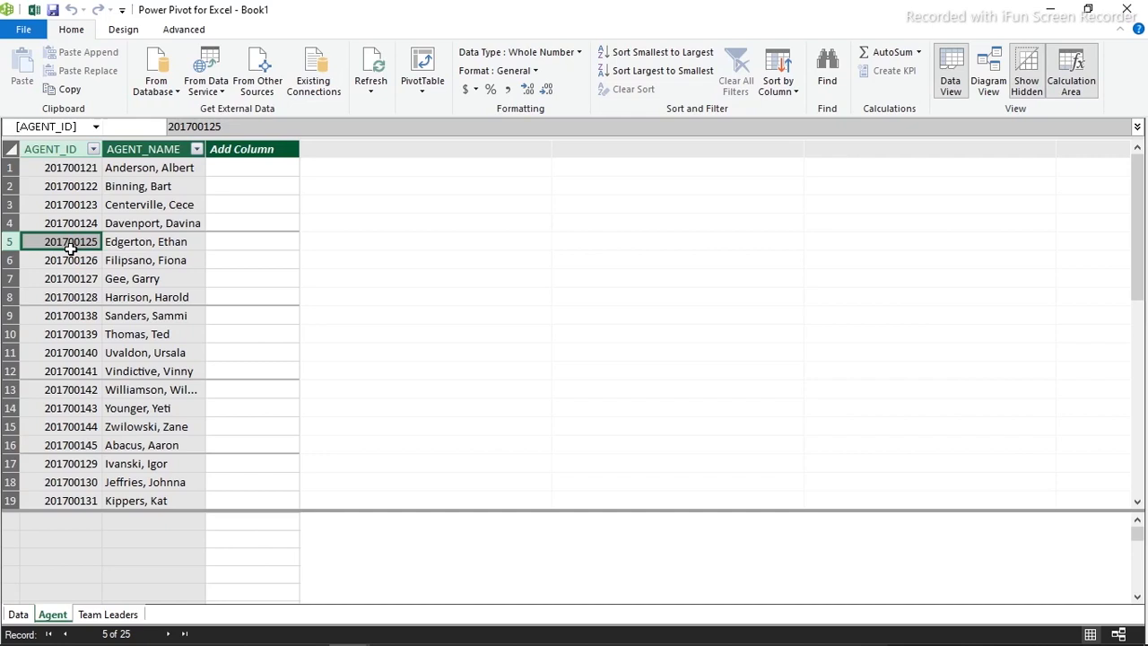
pyautogui.click(109, 616)
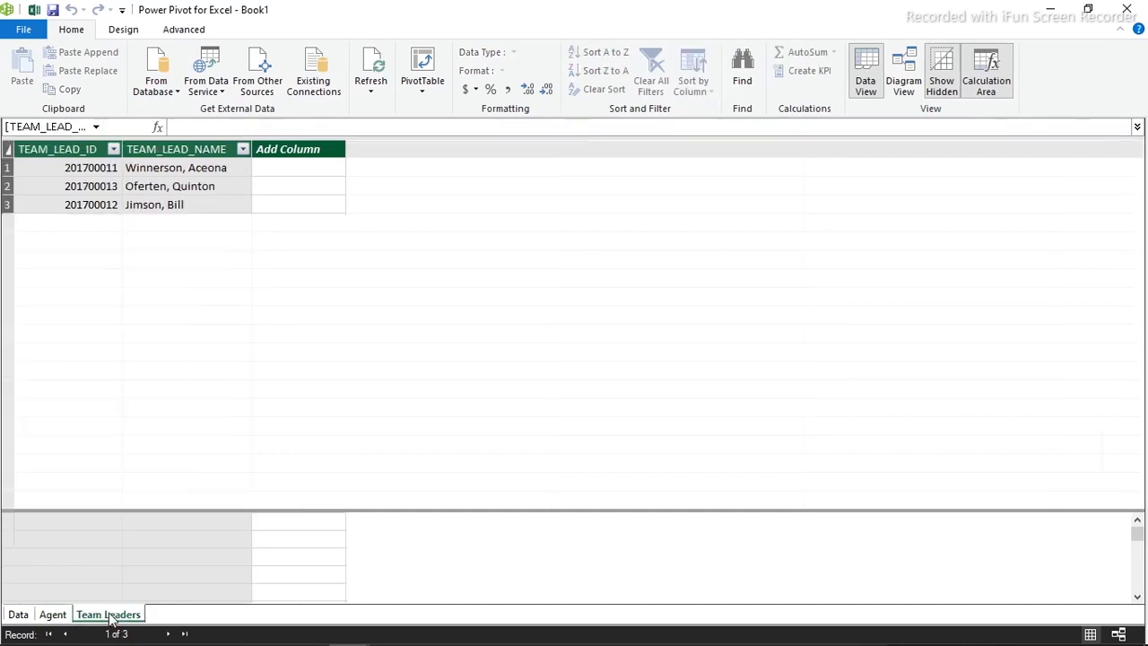
pyautogui.click(90, 168)
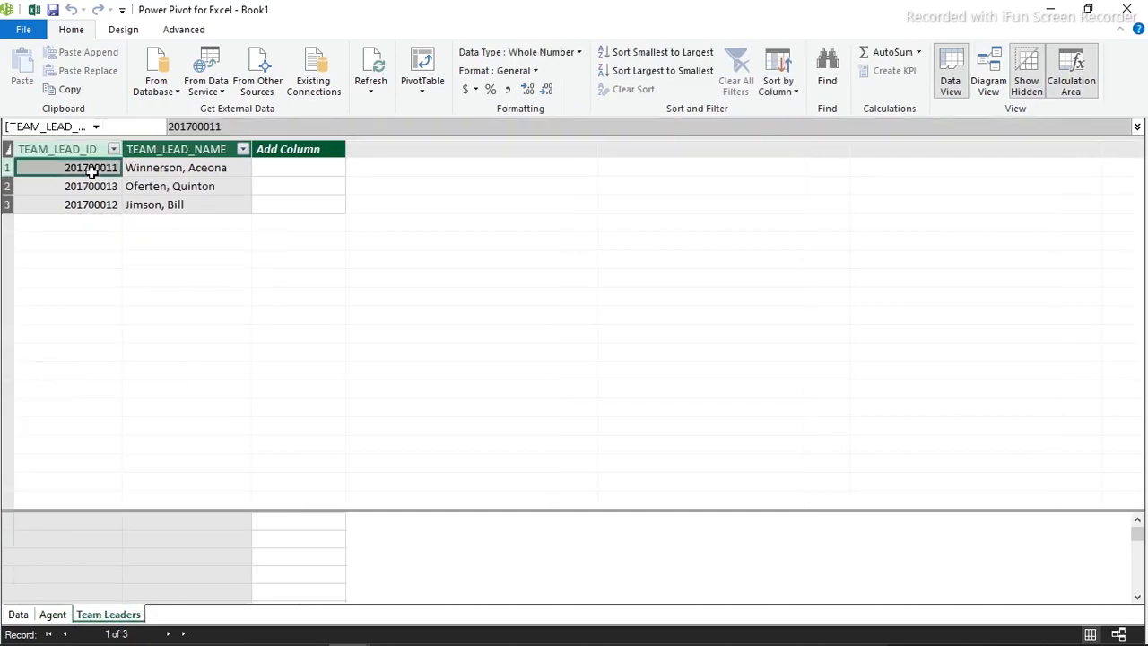
pyautogui.click(91, 188)
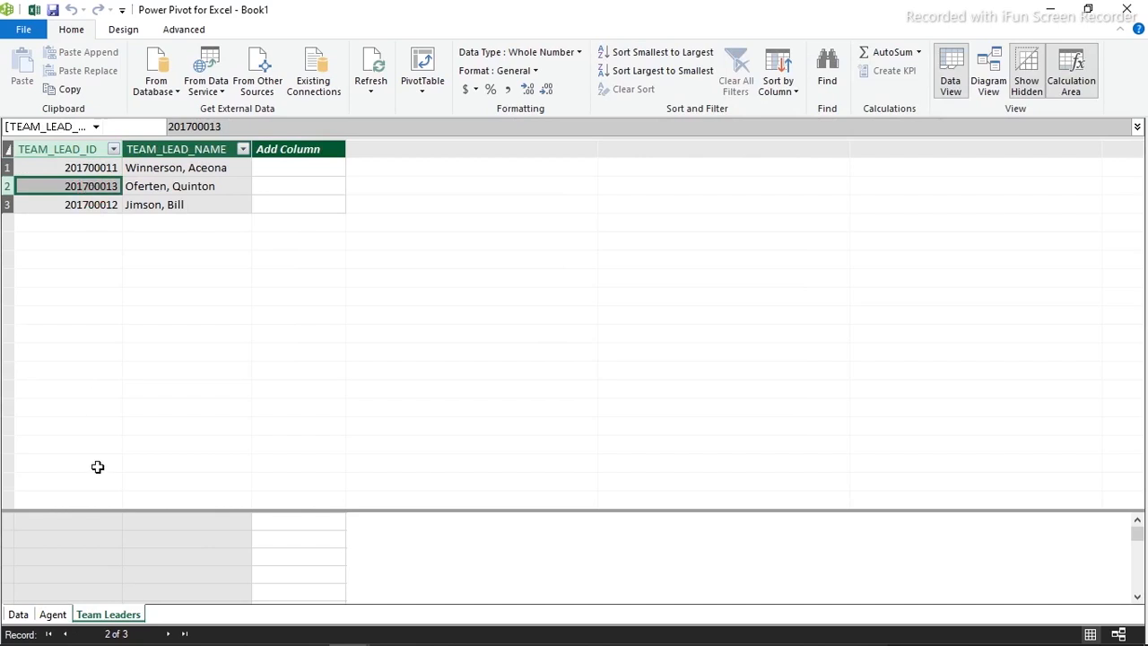
pyautogui.click(18, 615)
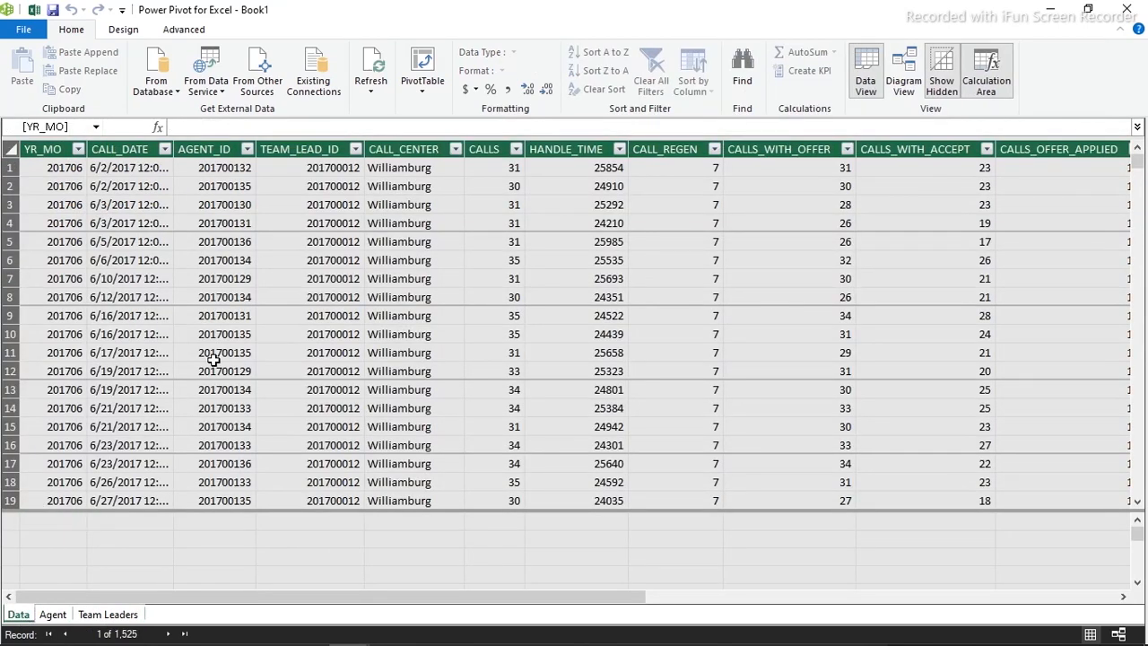
# - Create a relationship in the diagram from AGENT_ID in the Agent table to AGENT_ID in the Data table
pyautogui.click(906, 72)
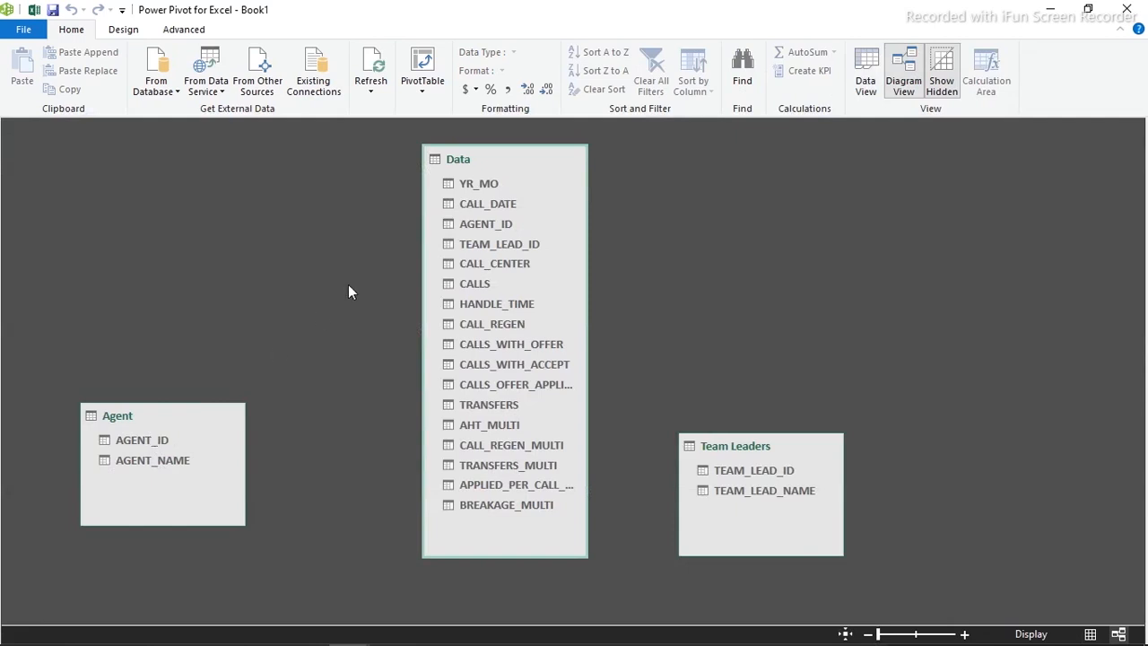
pyautogui.moveTo(135, 439); pyautogui.dragTo(479, 218)
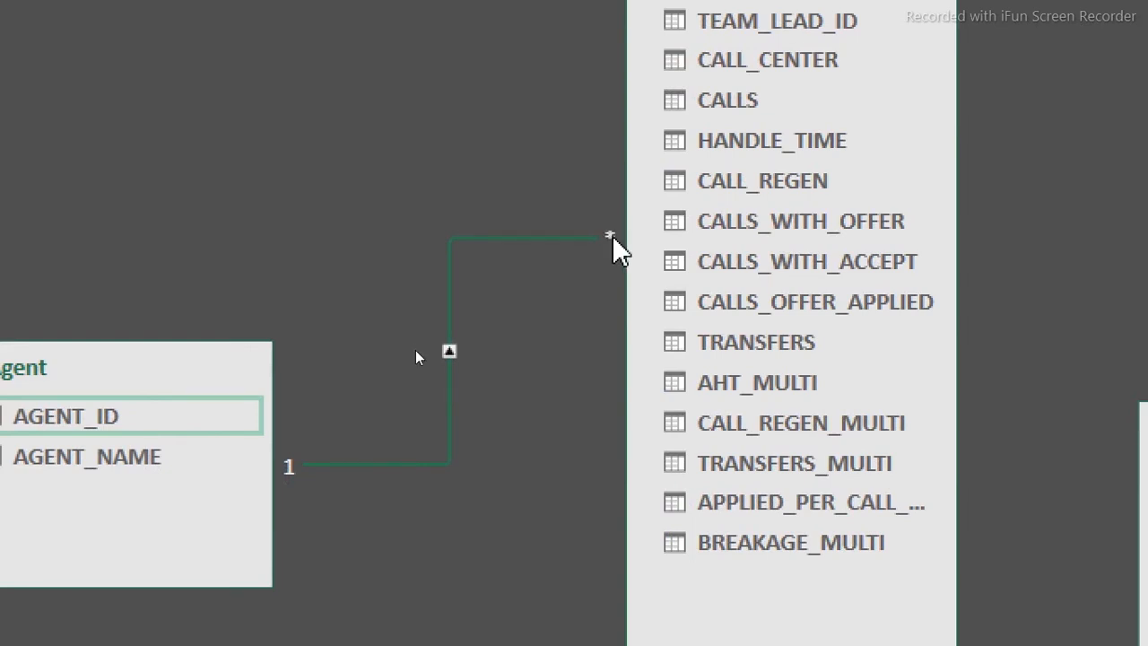
# - Create a relationship in the diagram from TEAM_LEAD_ID in the Team Leaders table to TEAM_LEAD_ID in the Data table
pyautogui.scroll(3, 824, 103)
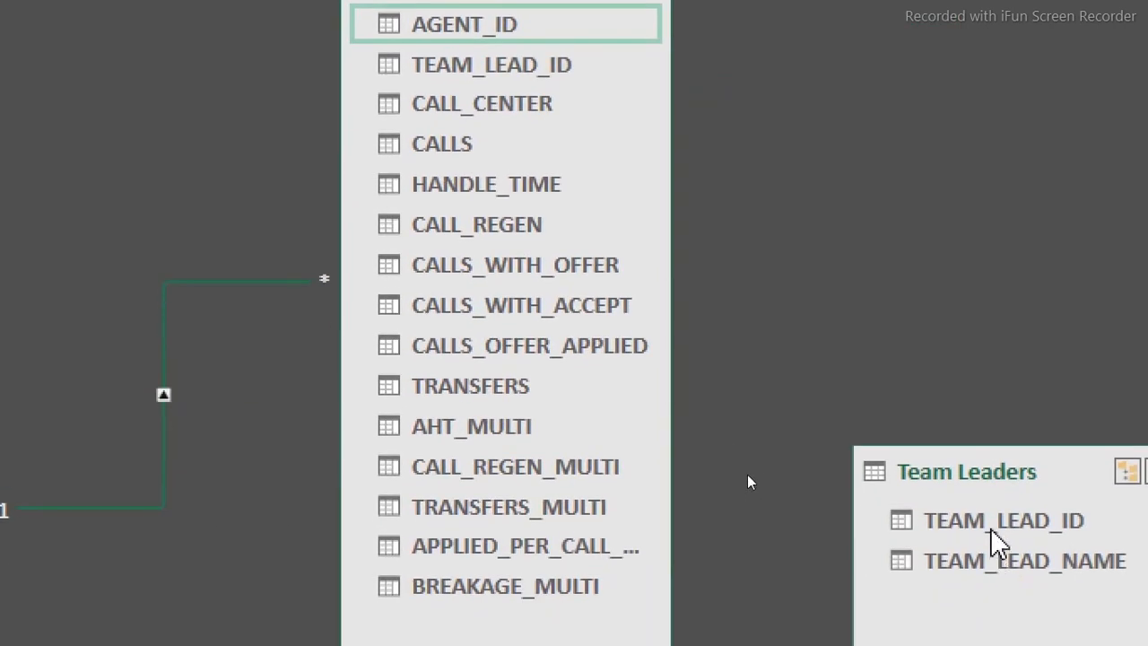
pyautogui.click(995, 536)
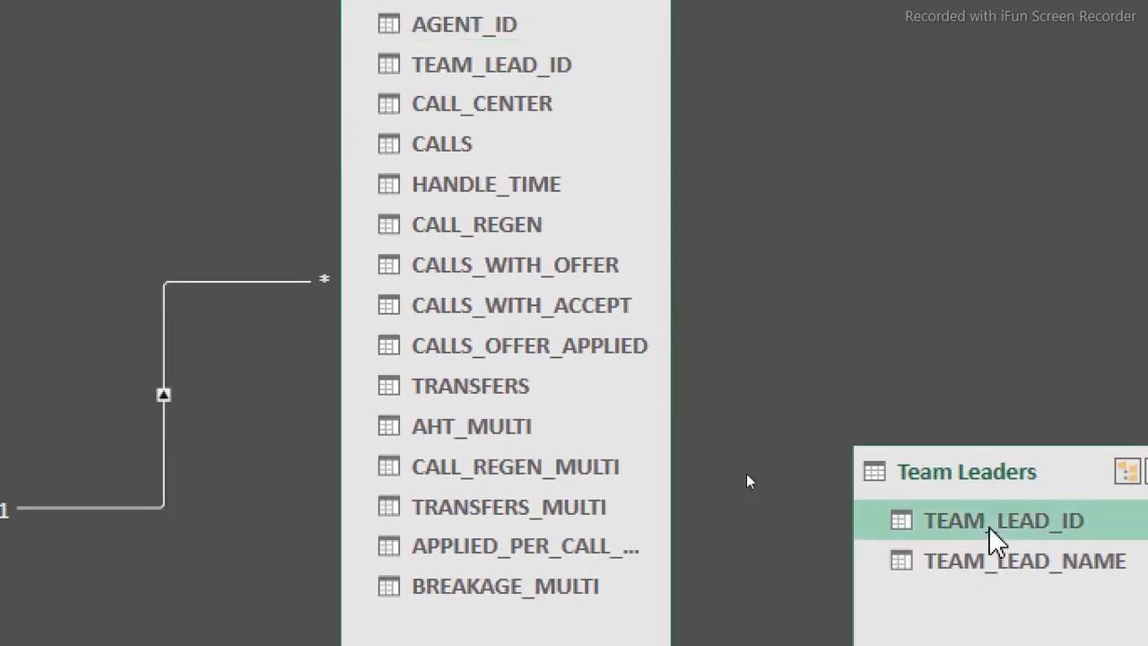
pyautogui.moveTo(993, 536); pyautogui.dragTo(538, 277)
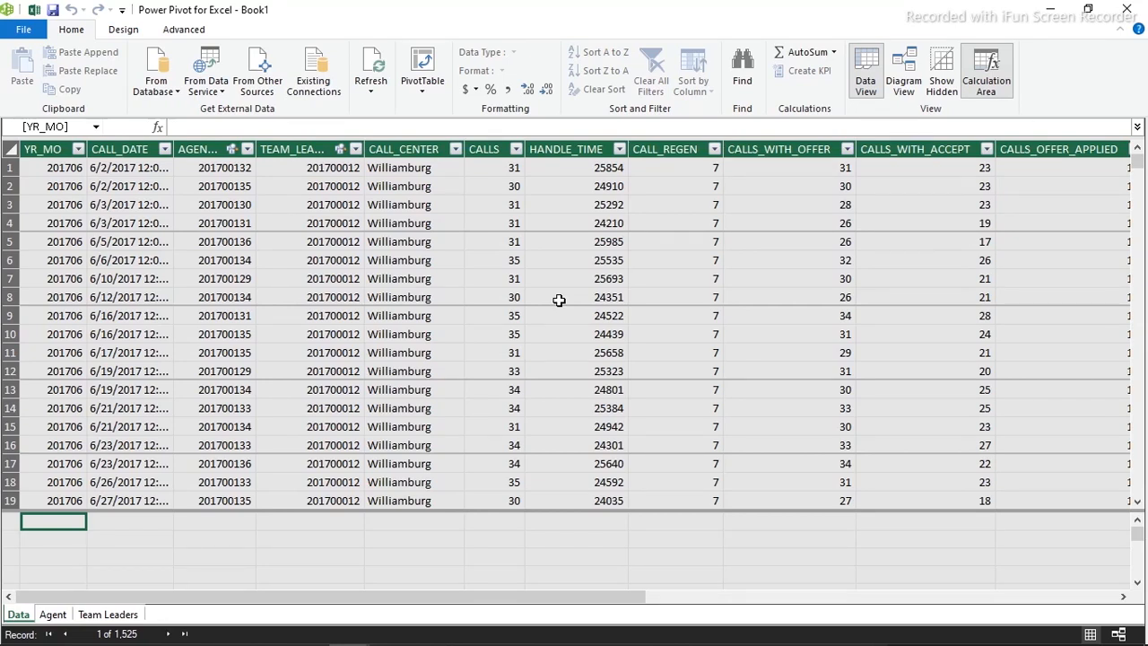
# - Create a PivotTable from the Data Model on a new worksheet and close the Queries & Connections pane
pyautogui.click(425, 93)
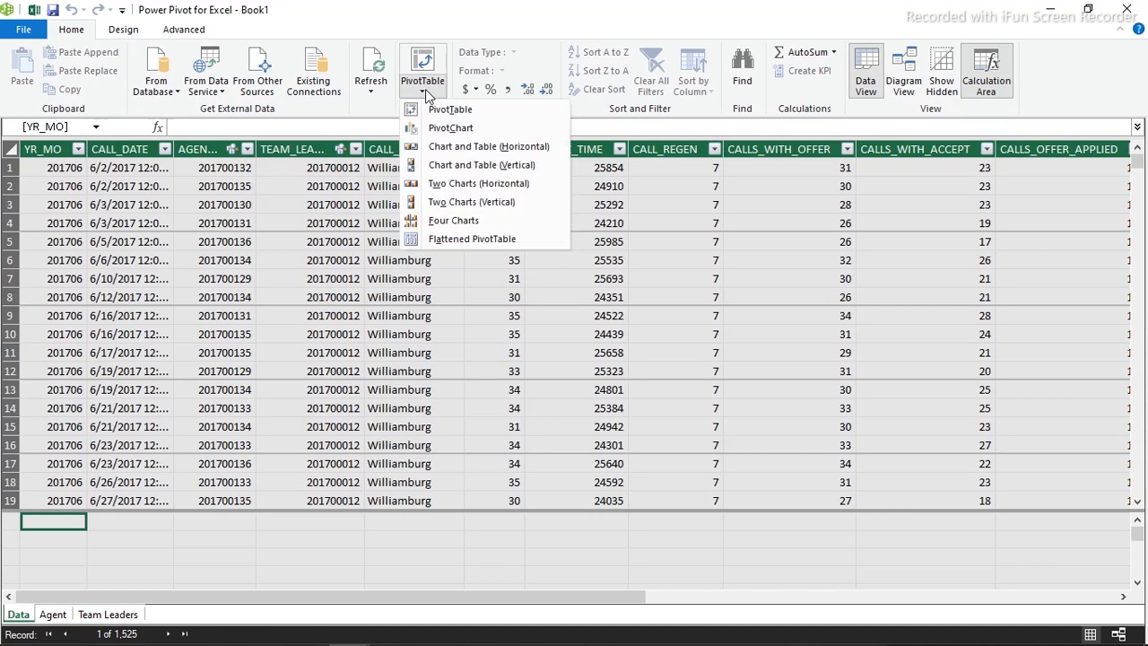
pyautogui.click(464, 115)
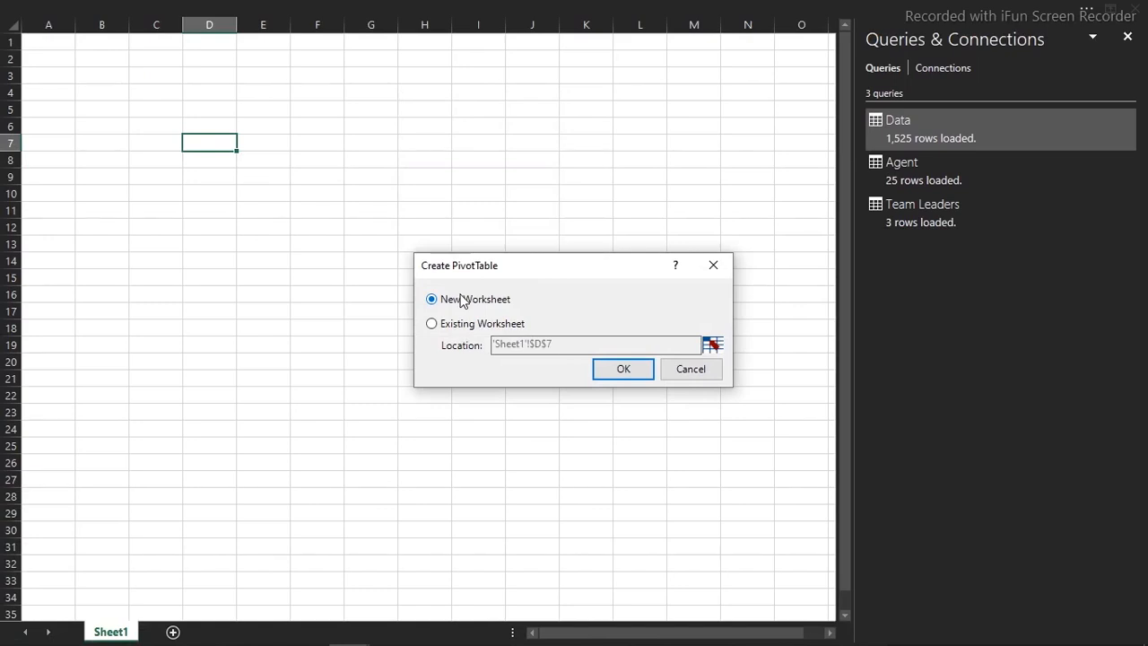
pyautogui.click(441, 327)
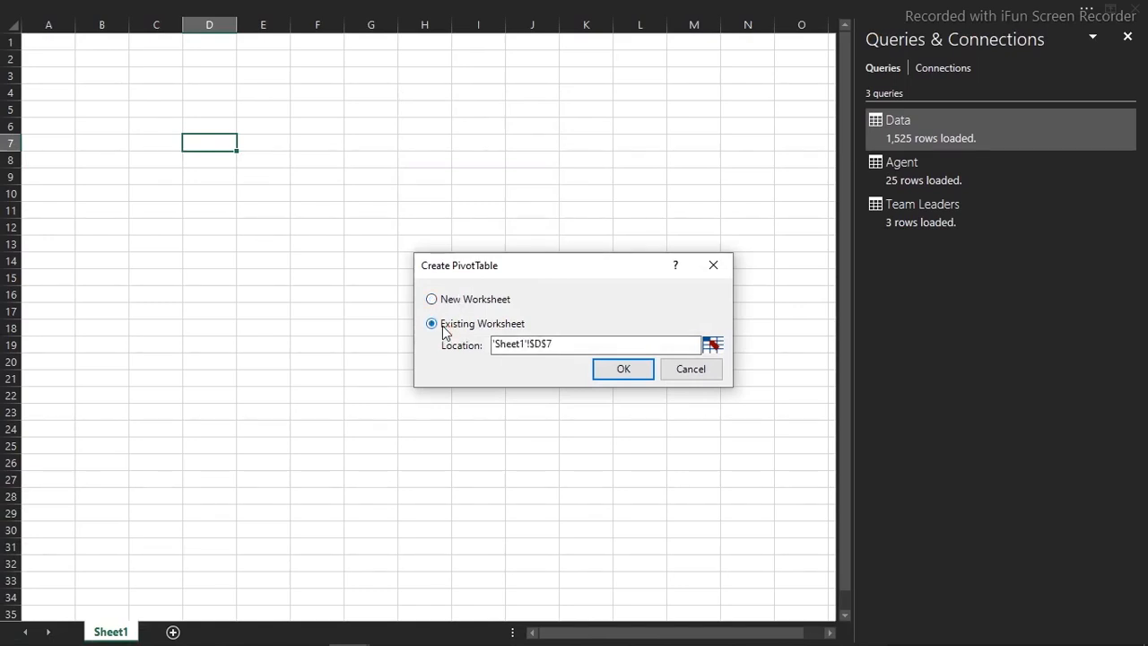
pyautogui.click(443, 302)
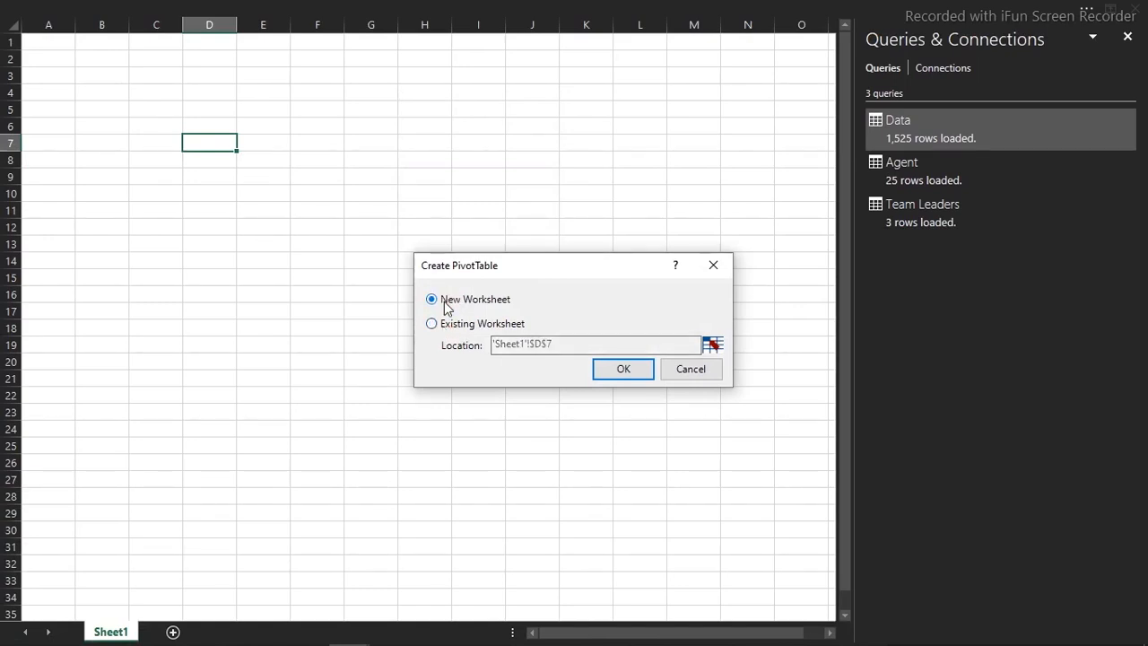
pyautogui.click(608, 372)
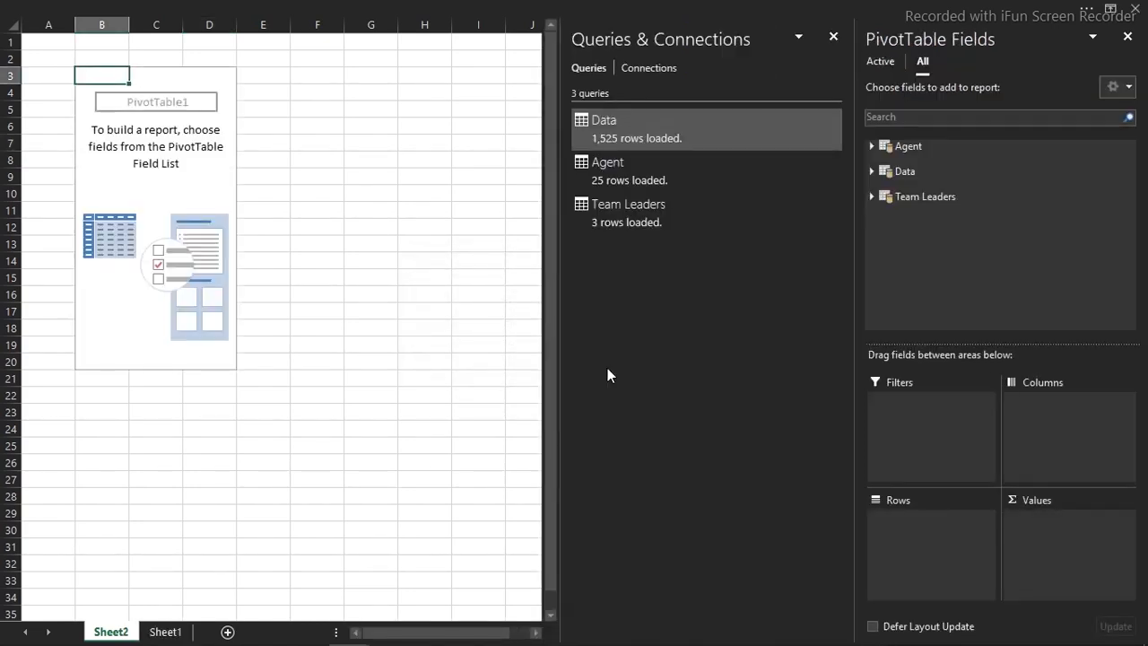
pyautogui.click(833, 38)
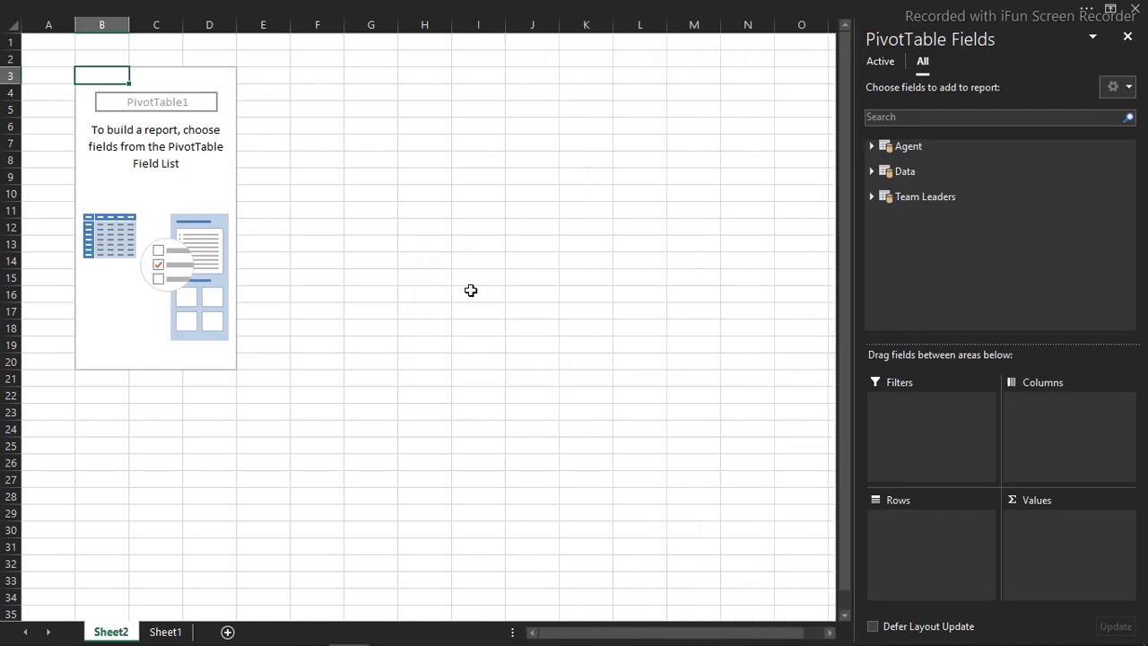
# - Look through the fields of the Agent and Data tables in the PivotTable field list
pyautogui.click(872, 148)
pyautogui.click(871, 146)
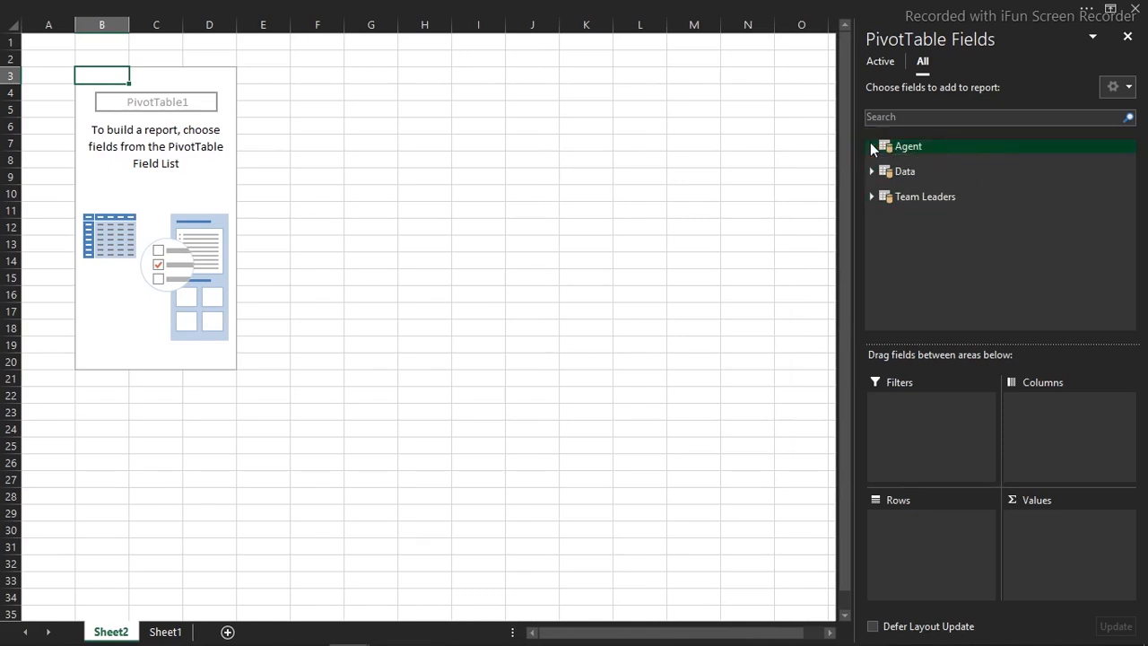
pyautogui.click(872, 171)
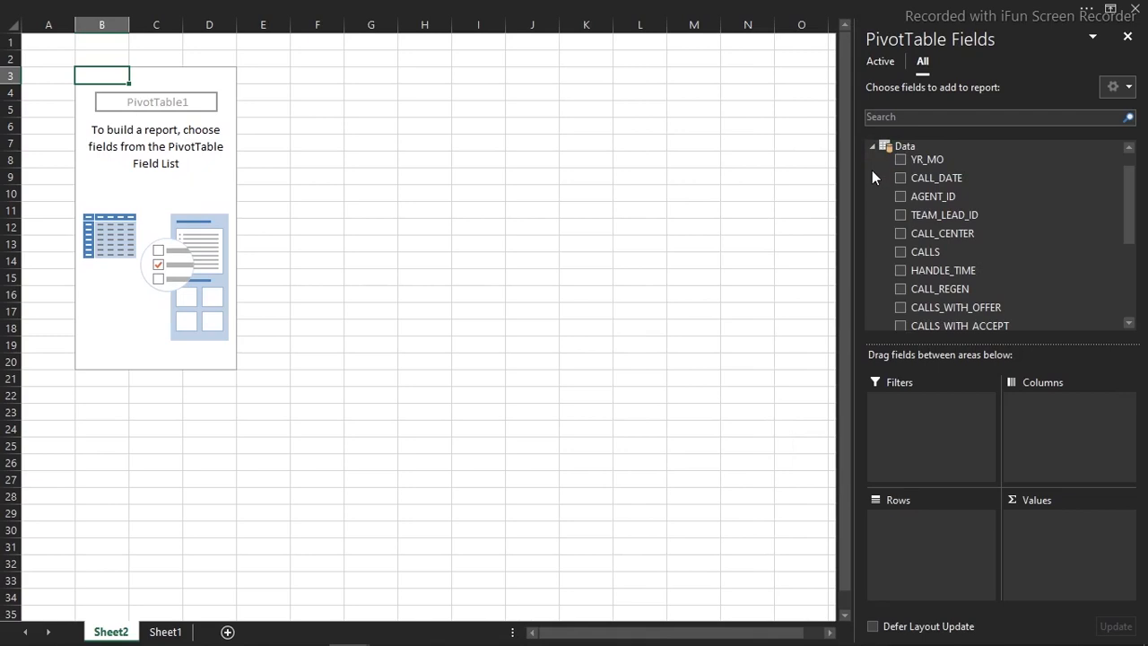
pyautogui.click(871, 145)
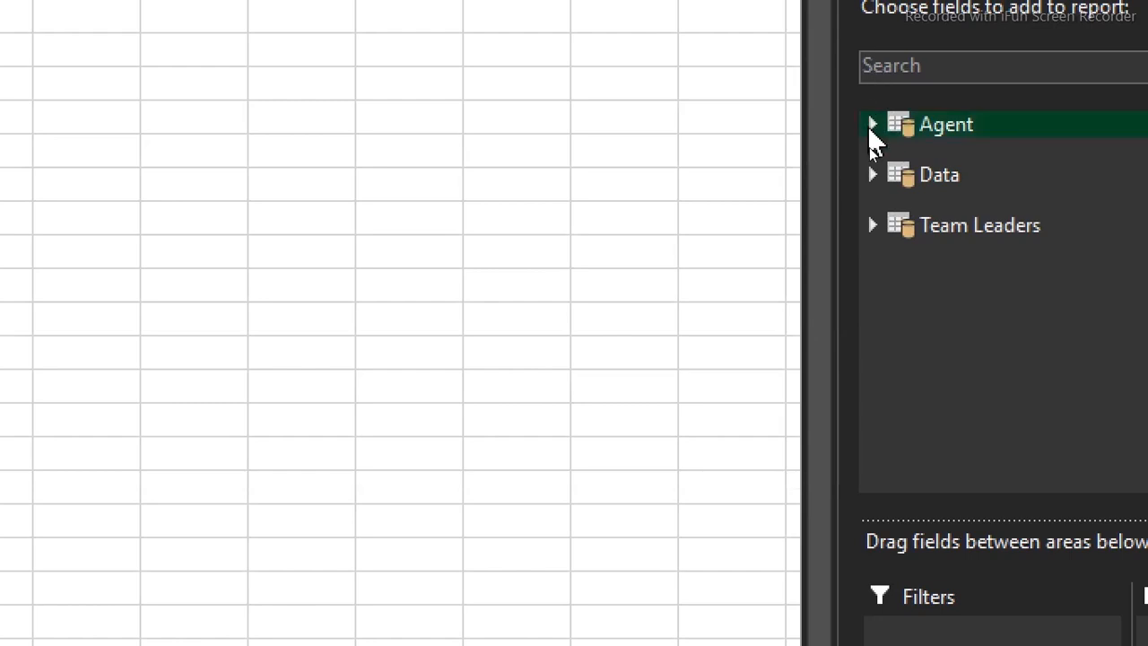
pyautogui.click(870, 129)
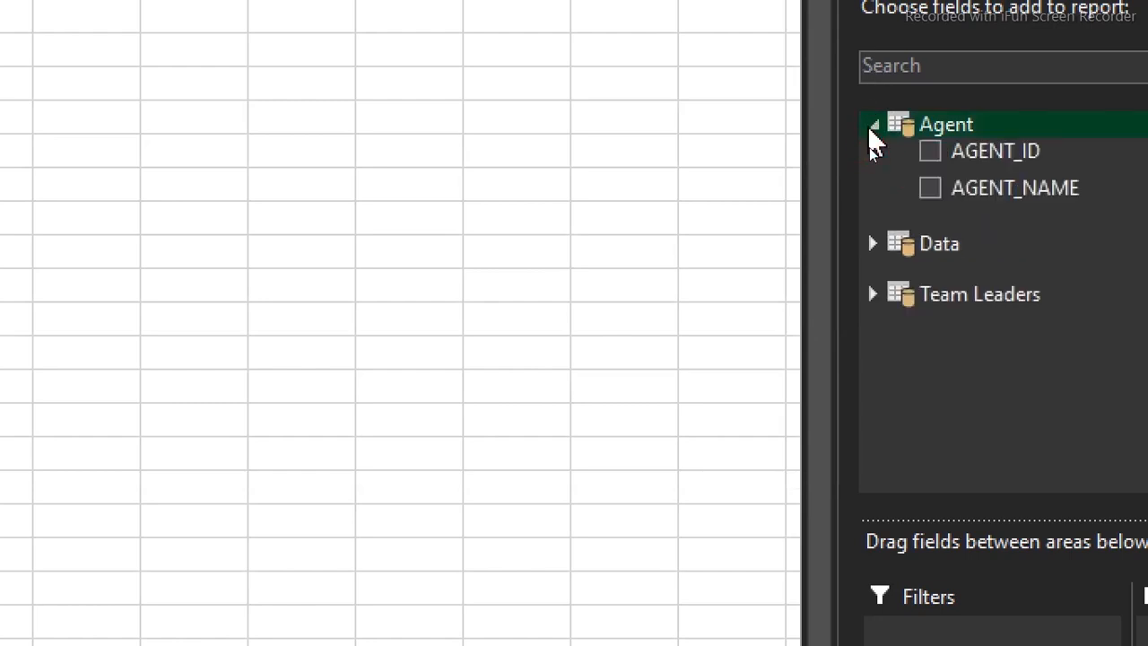
pyautogui.click(873, 125)
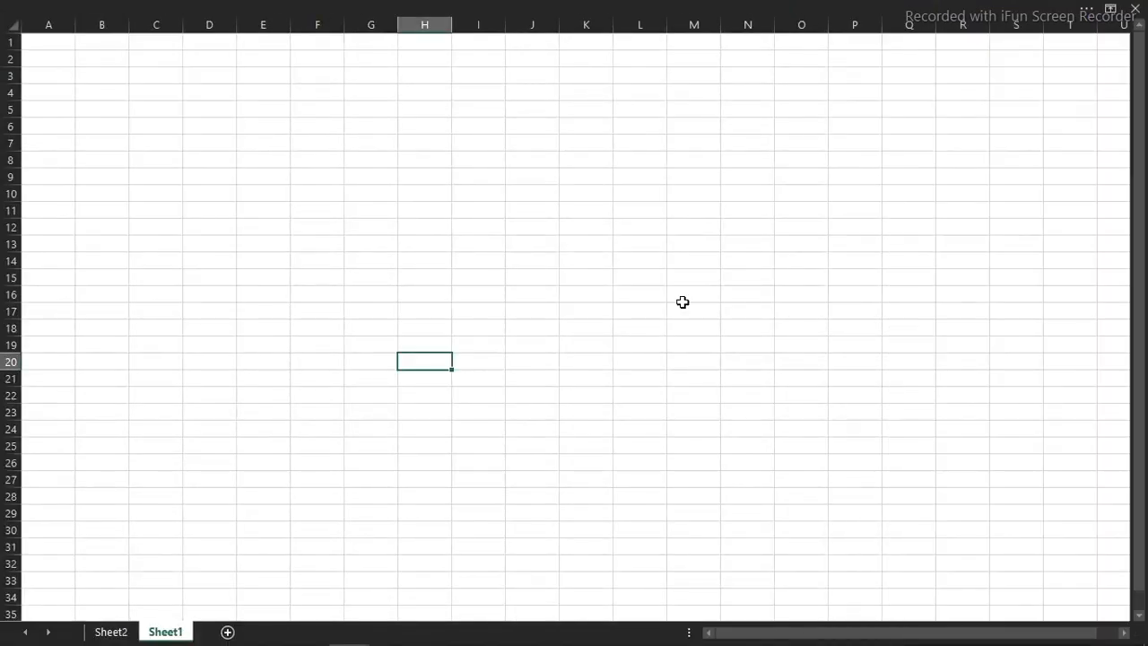
pyautogui.click(564, 7)
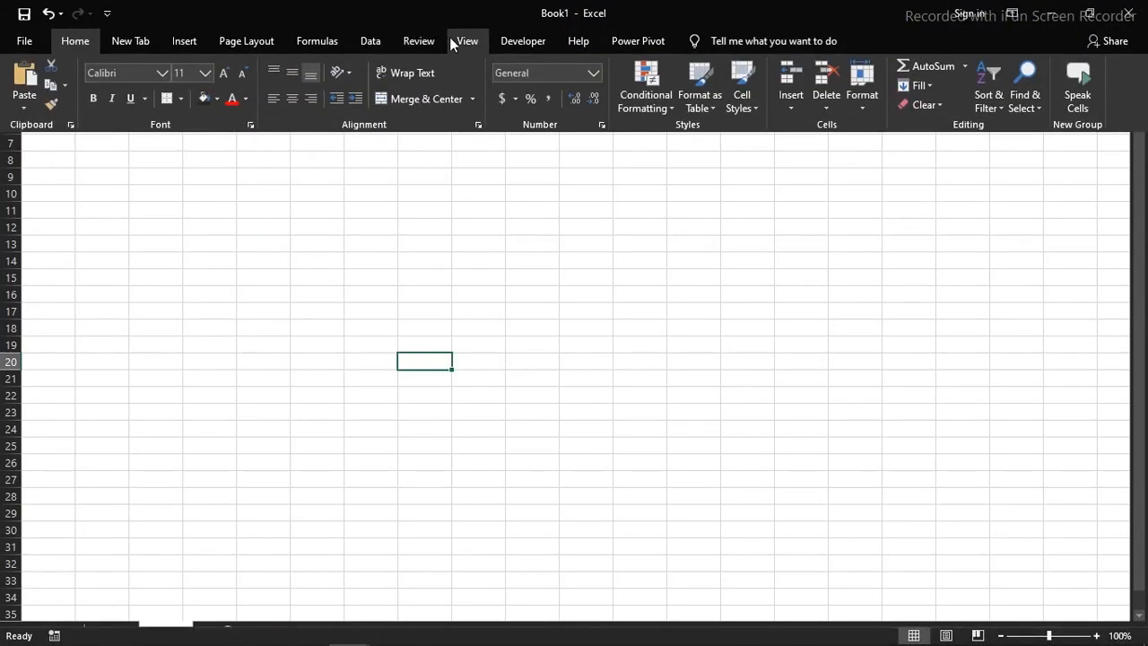
pyautogui.click(450, 39)
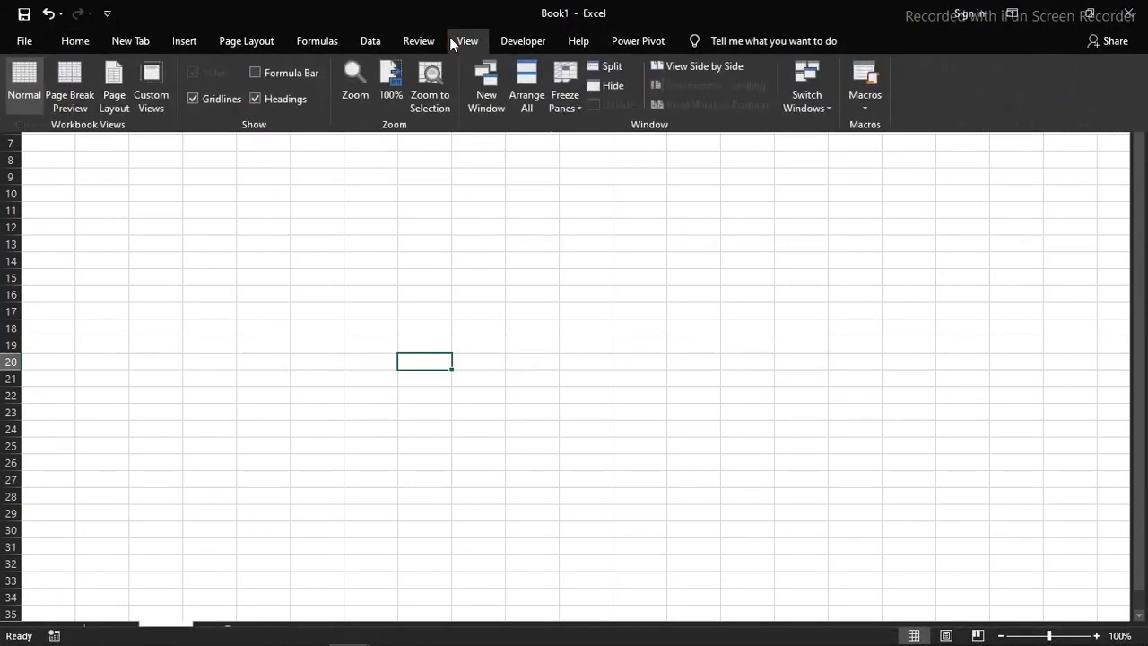
pyautogui.click(257, 99)
pyautogui.click(212, 100)
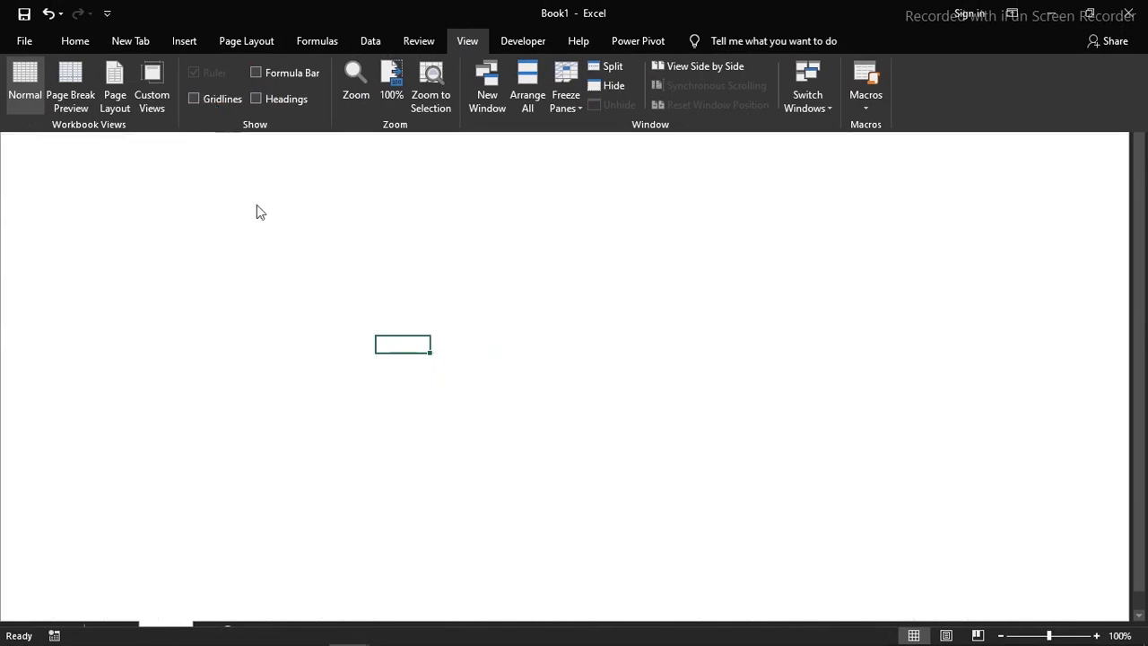
pyautogui.click(273, 231)
pyautogui.click(335, 7)
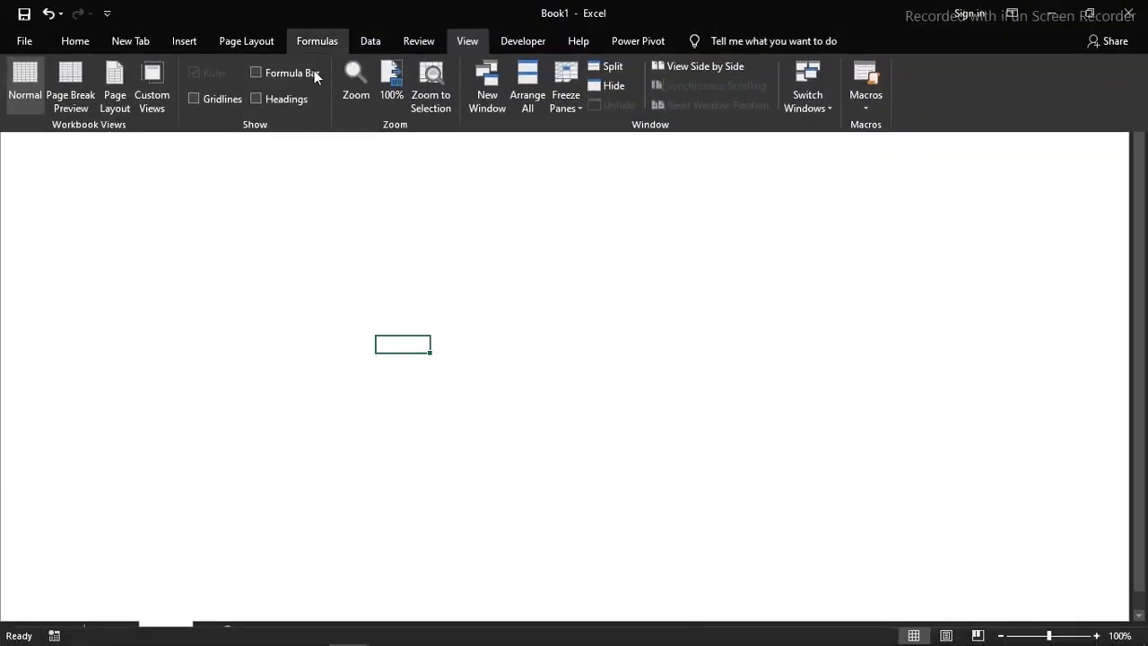
pyautogui.click(223, 96)
pyautogui.click(238, 193)
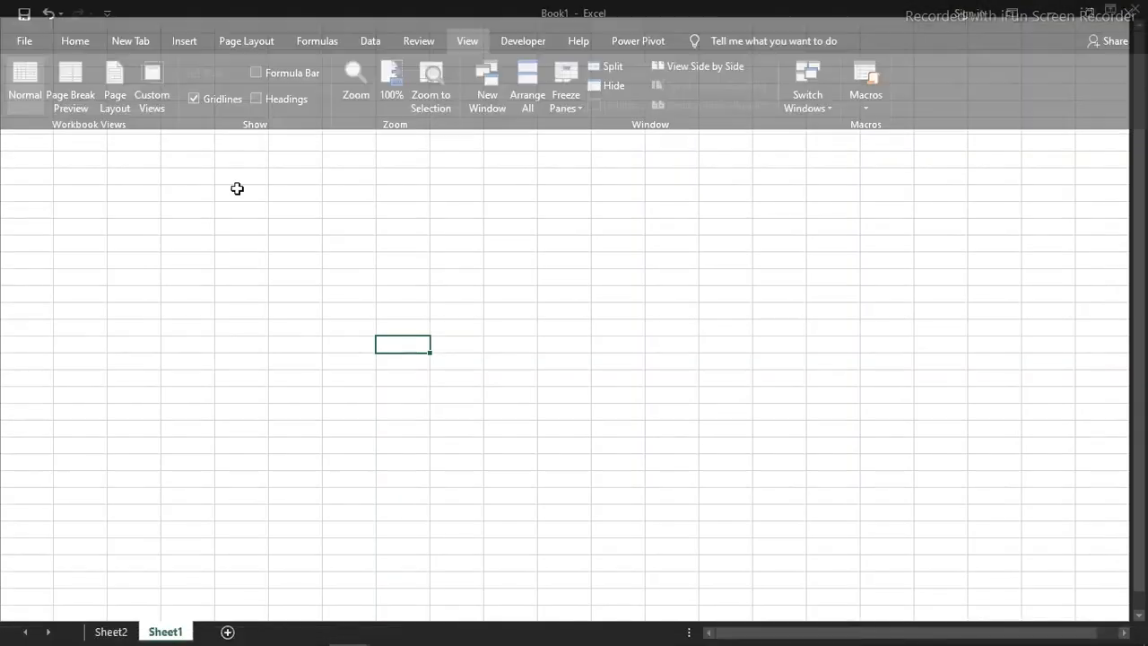
pyautogui.click(180, 5)
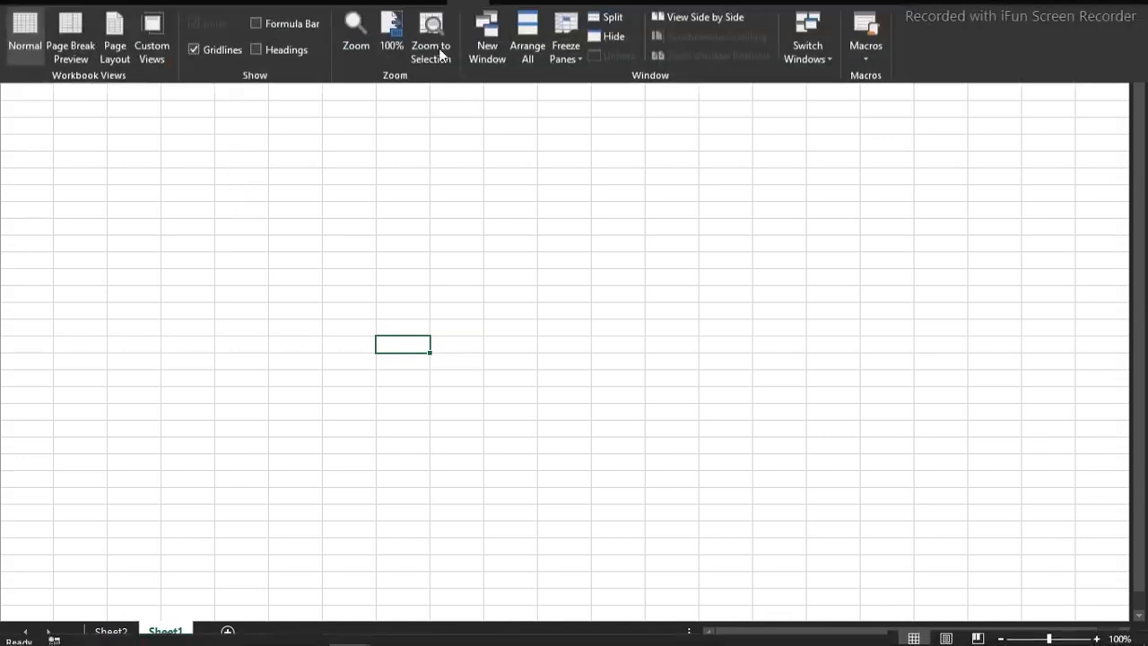
pyautogui.click(275, 99)
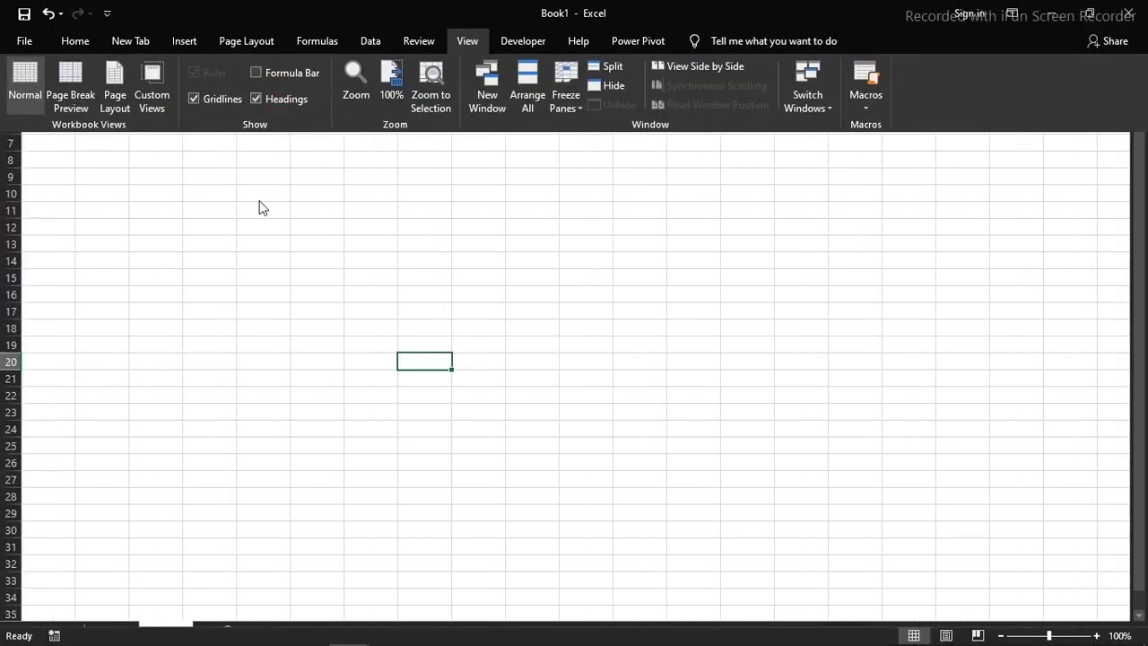
# - Fill rows 1 to 4 of Sheet1, from column A across the full visible width, with a near-black gray as a header band
pyautogui.click(49, 44)
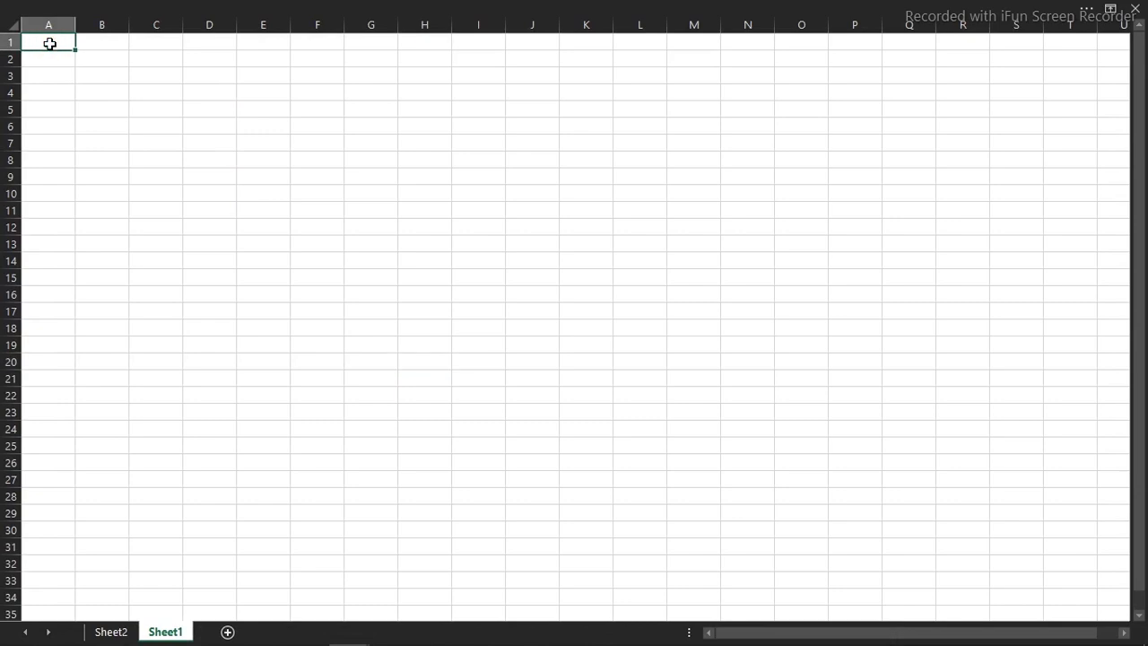
pyautogui.moveTo(49, 44); pyautogui.dragTo(49, 85)
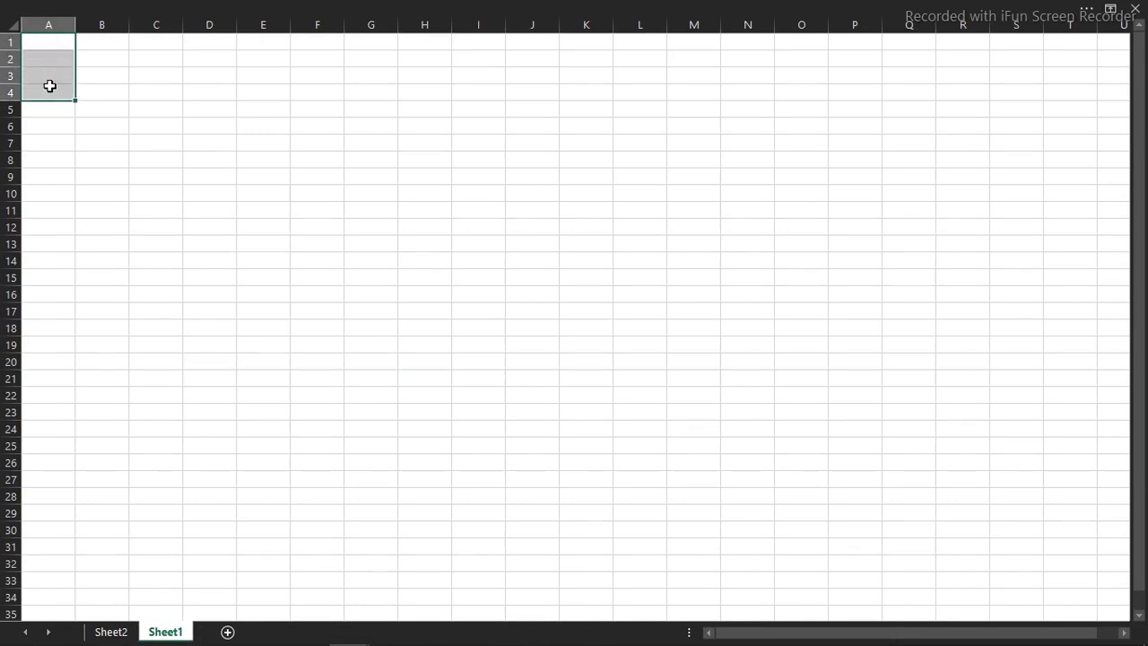
pyautogui.moveTo(66, 84); pyautogui.dragTo(1128, 91)
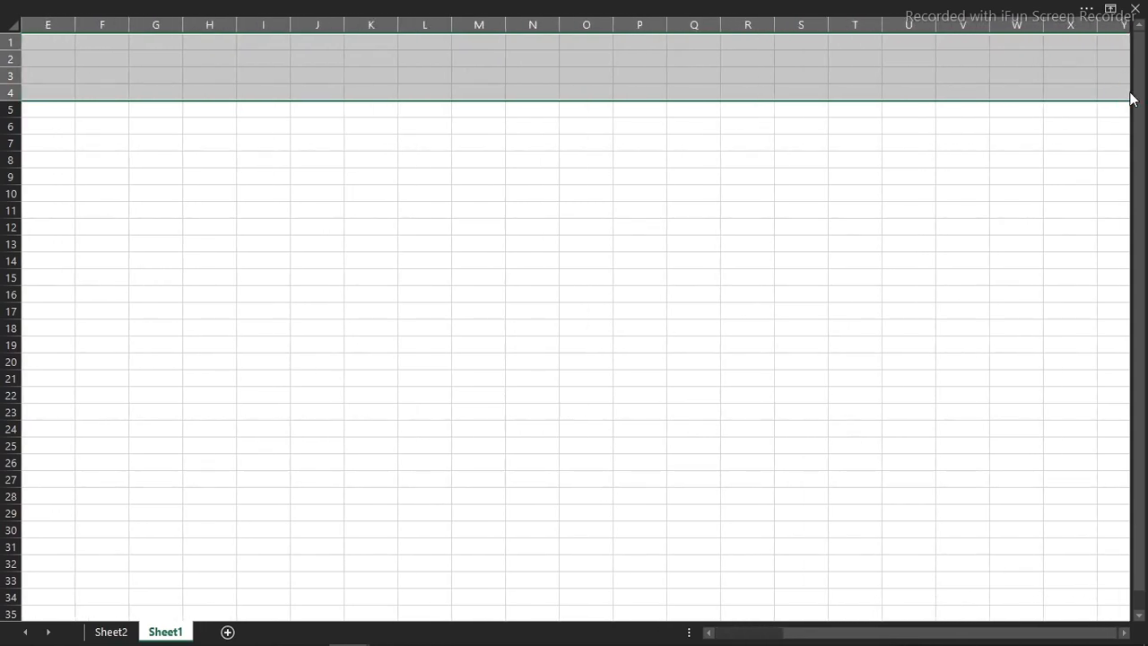
pyautogui.click(625, 6)
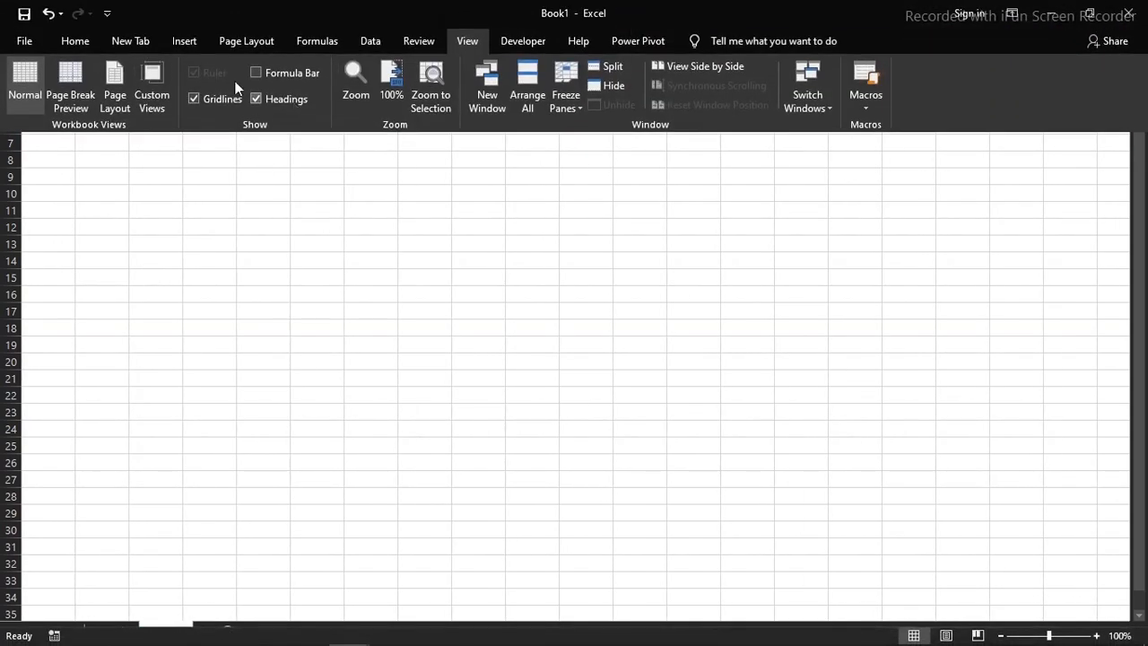
pyautogui.click(83, 41)
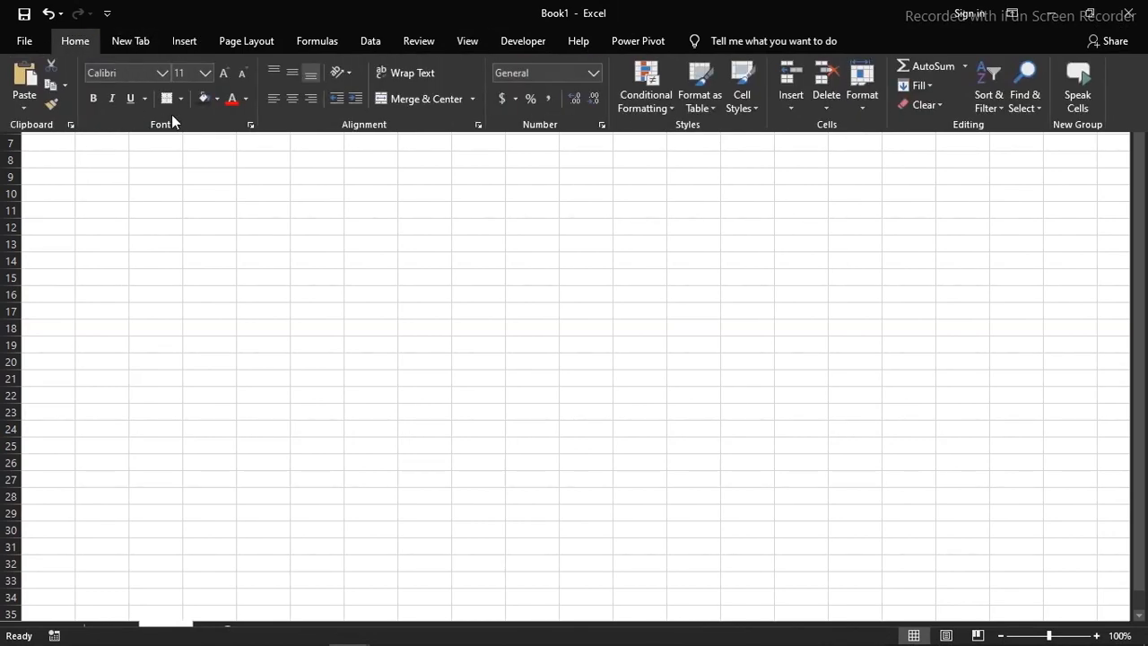
pyautogui.click(215, 98)
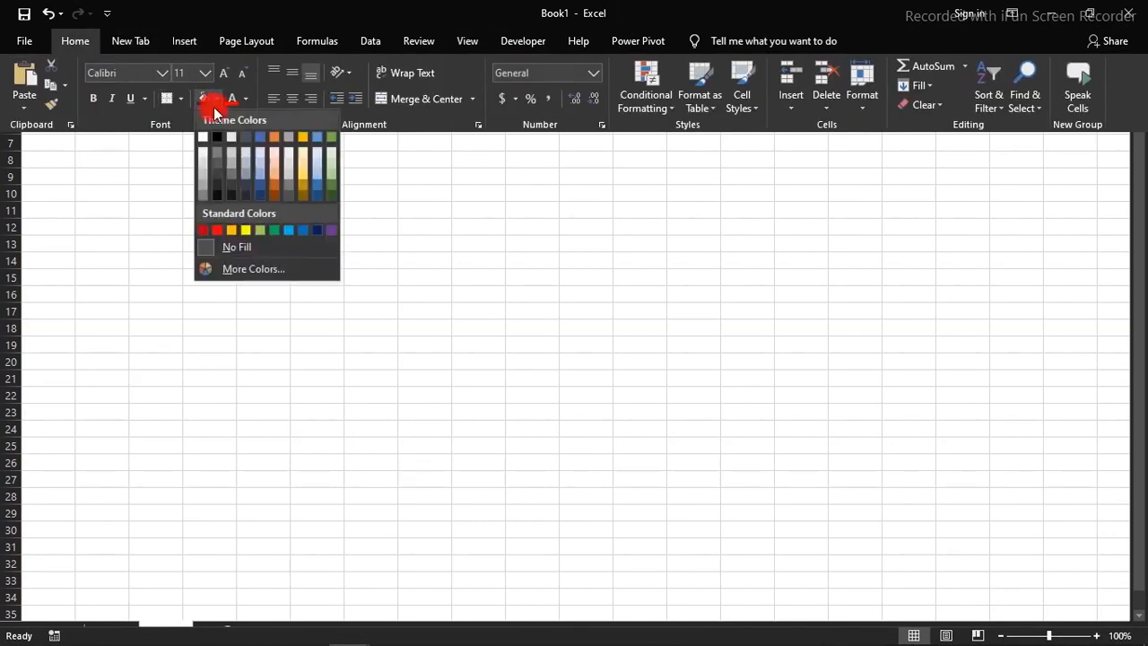
pyautogui.click(218, 185)
pyautogui.hotkey('ctrl', 'shift', 'F1')
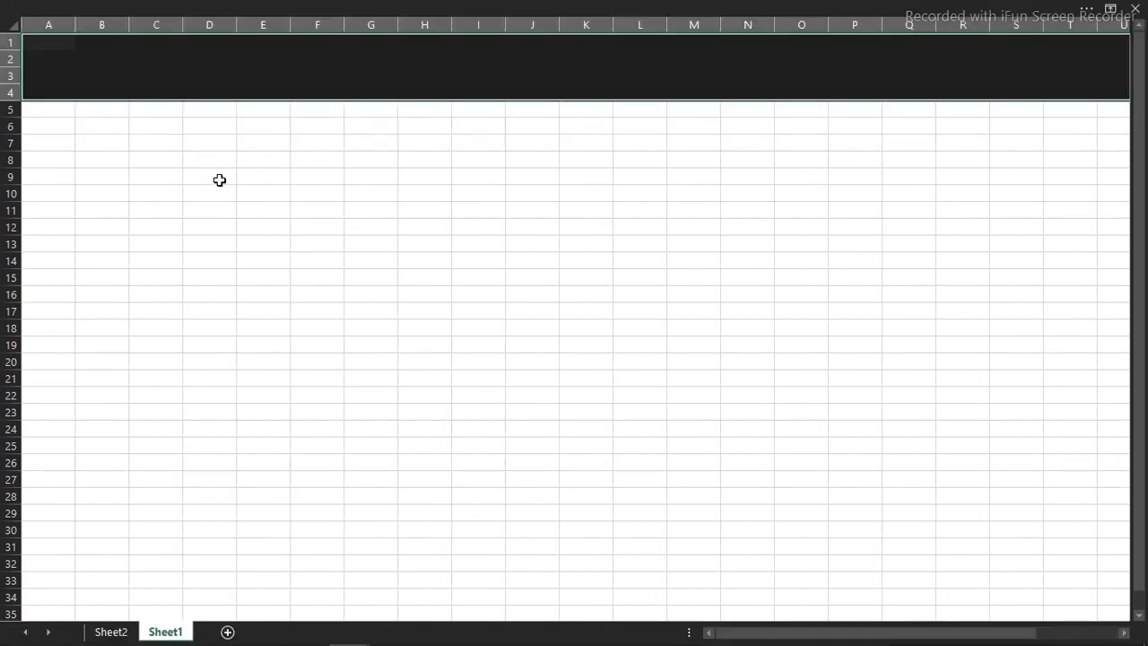
# - Hide the gridlines and the row and column headings on Sheet1
pyautogui.click(300, 7)
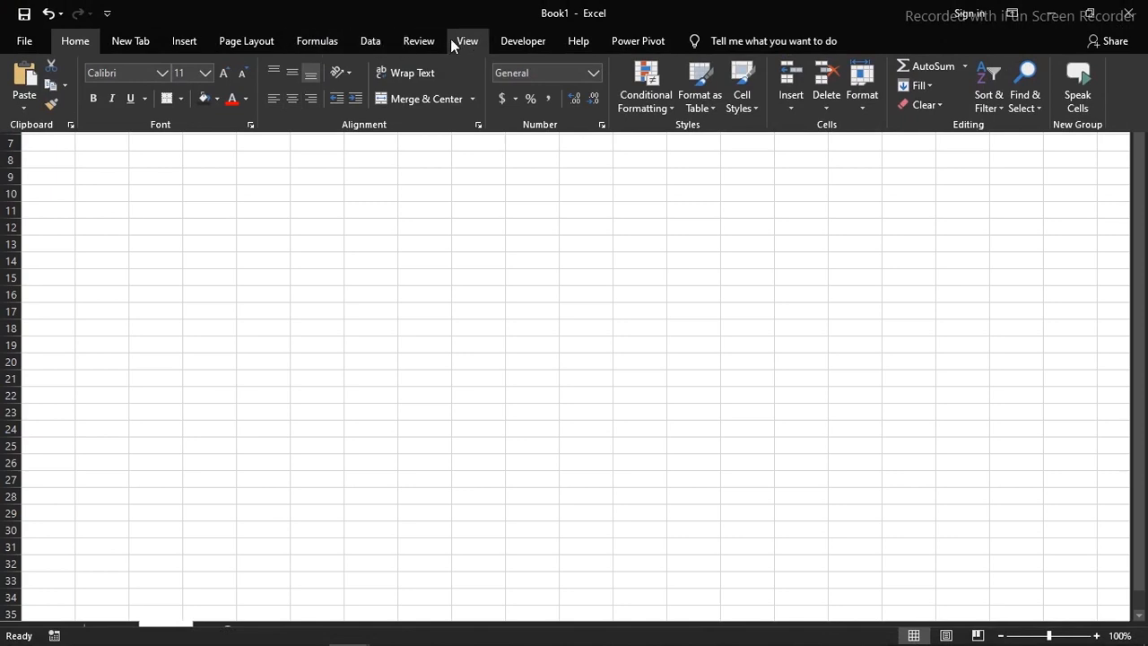
pyautogui.click(466, 41)
pyautogui.click(205, 97)
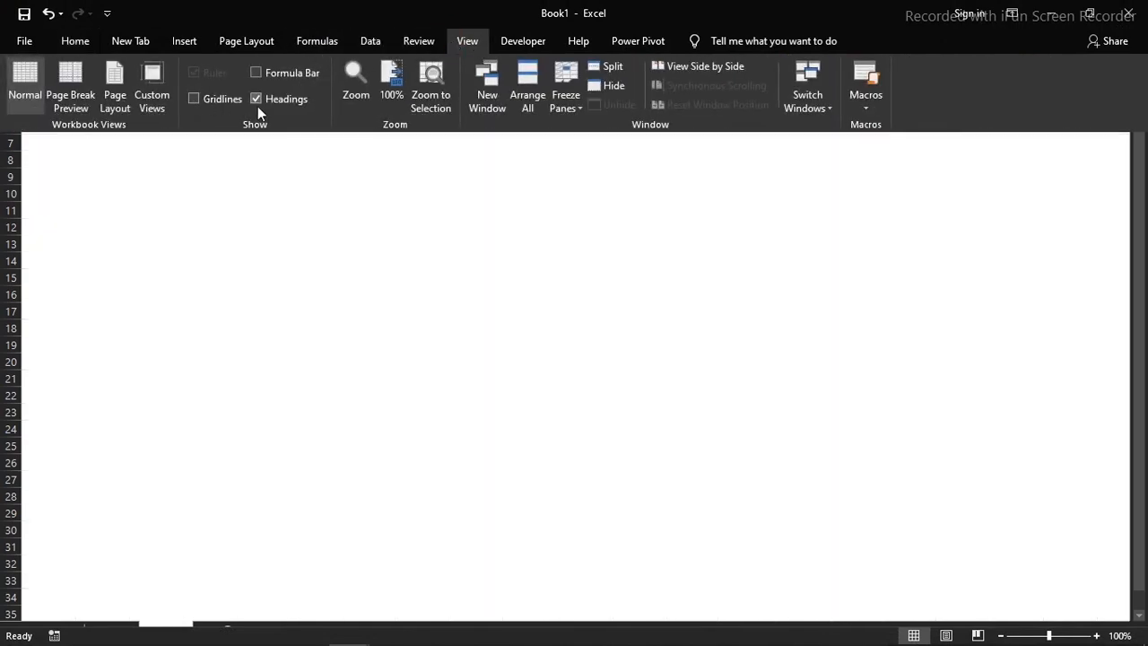
pyautogui.click(258, 102)
pyautogui.click(490, 357)
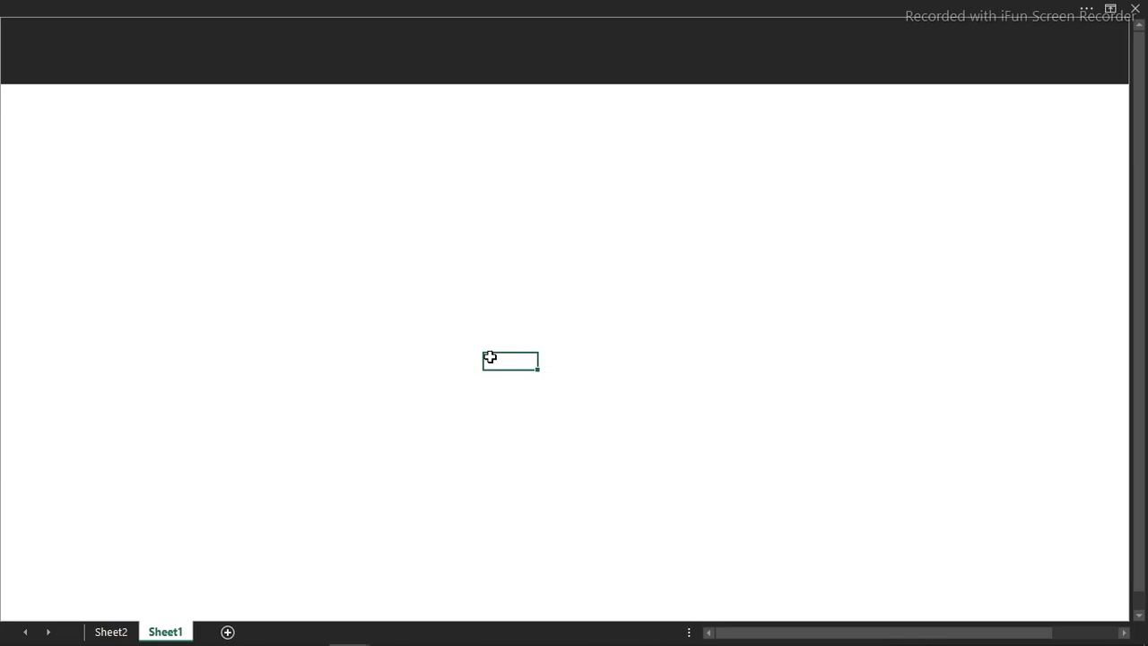
pyautogui.click(351, 341)
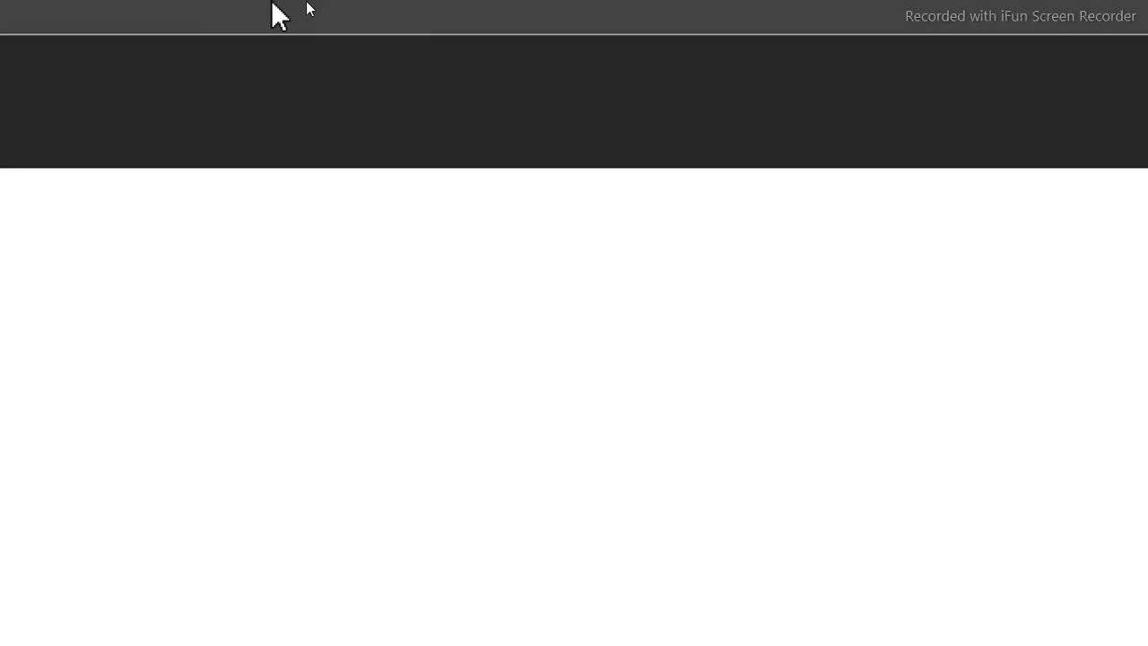
# - Insert a wide text box reading "Dashboard" and place it just below the dark header band
pyautogui.click(308, 5)
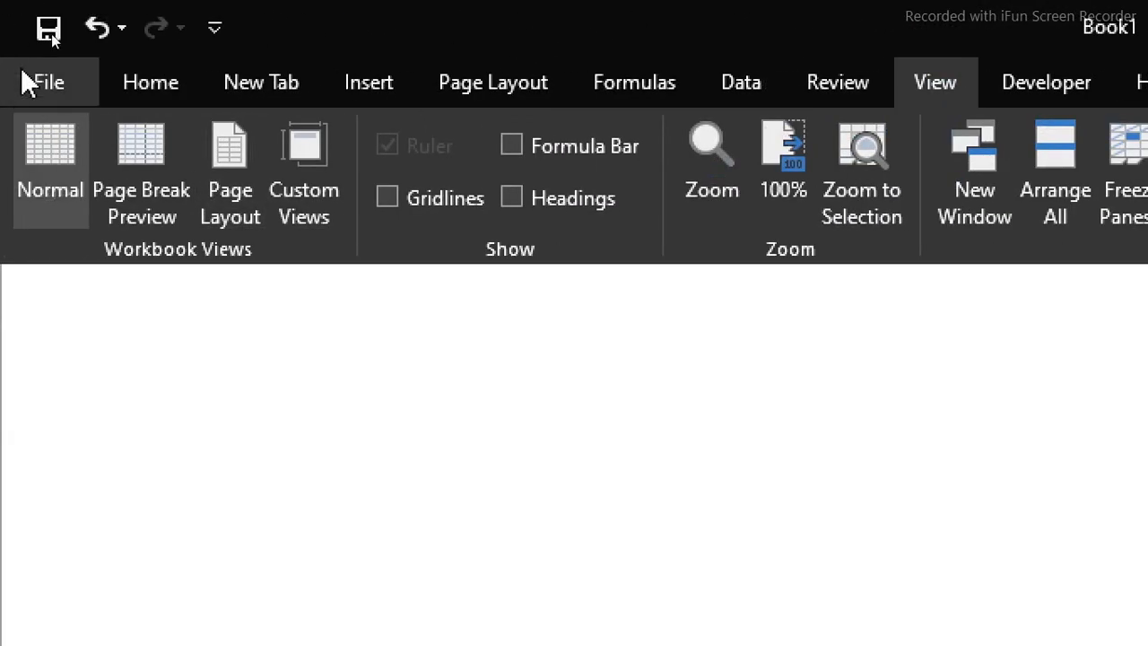
pyautogui.click(374, 79)
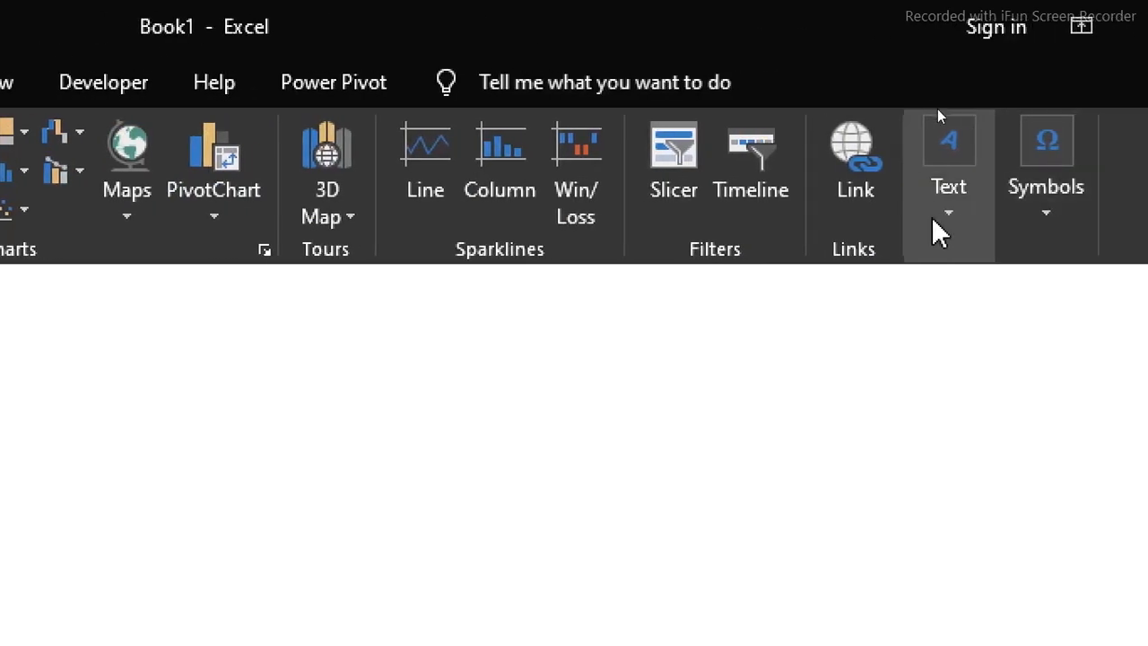
pyautogui.click(938, 230)
pyautogui.click(953, 348)
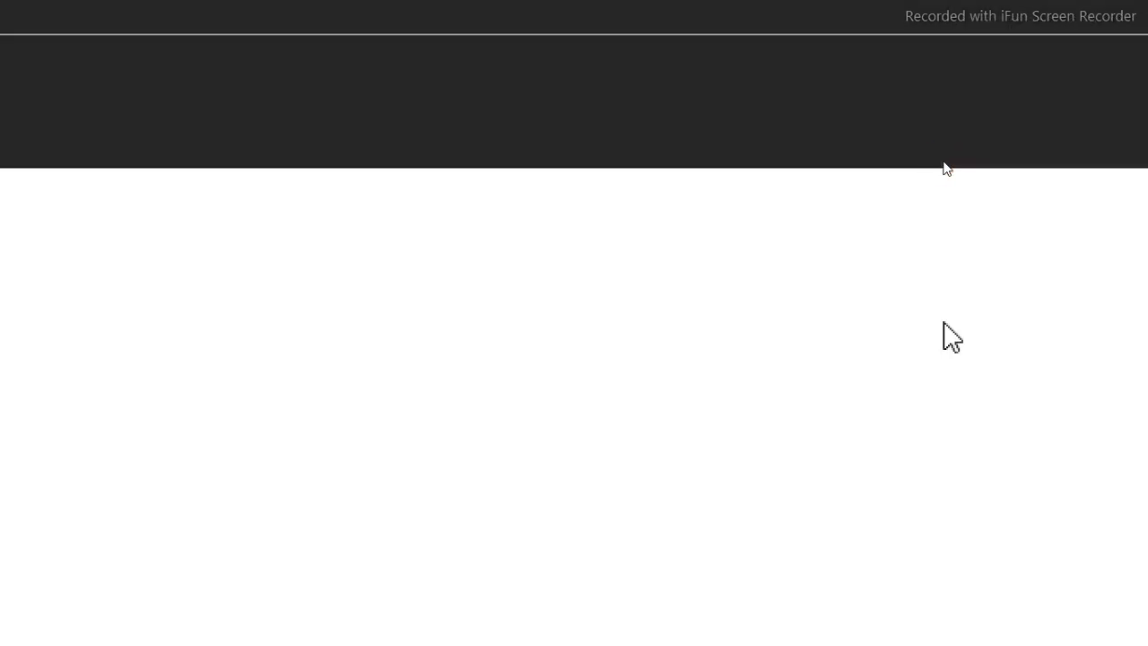
pyautogui.moveTo(362, 199); pyautogui.dragTo(923, 343)
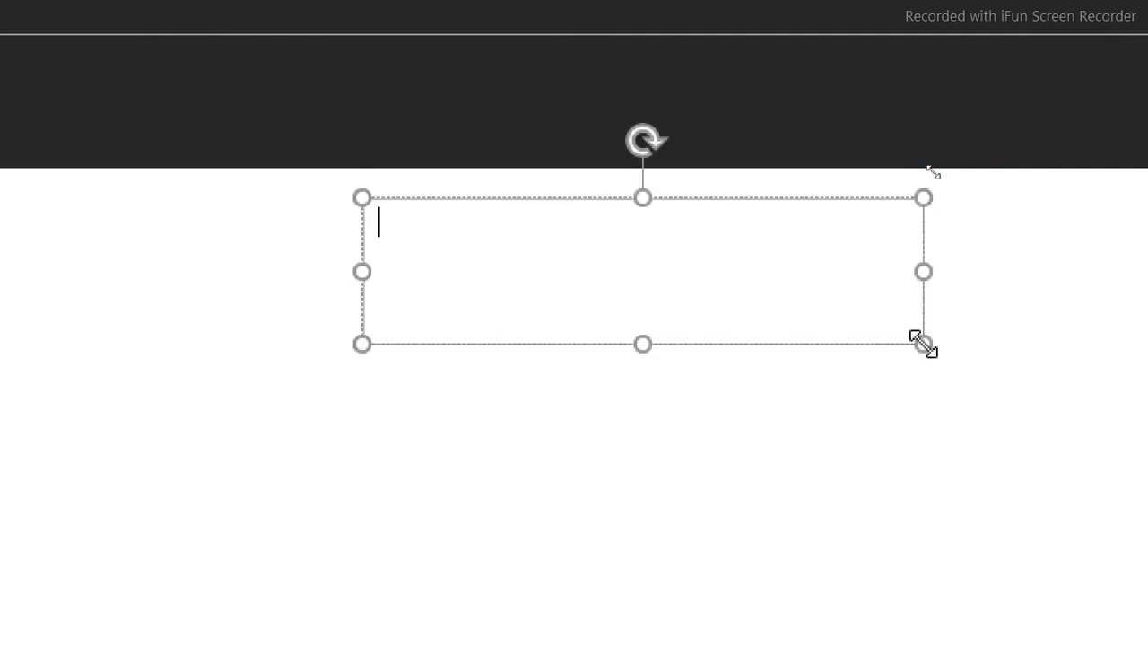
pyautogui.write('Dashboard')
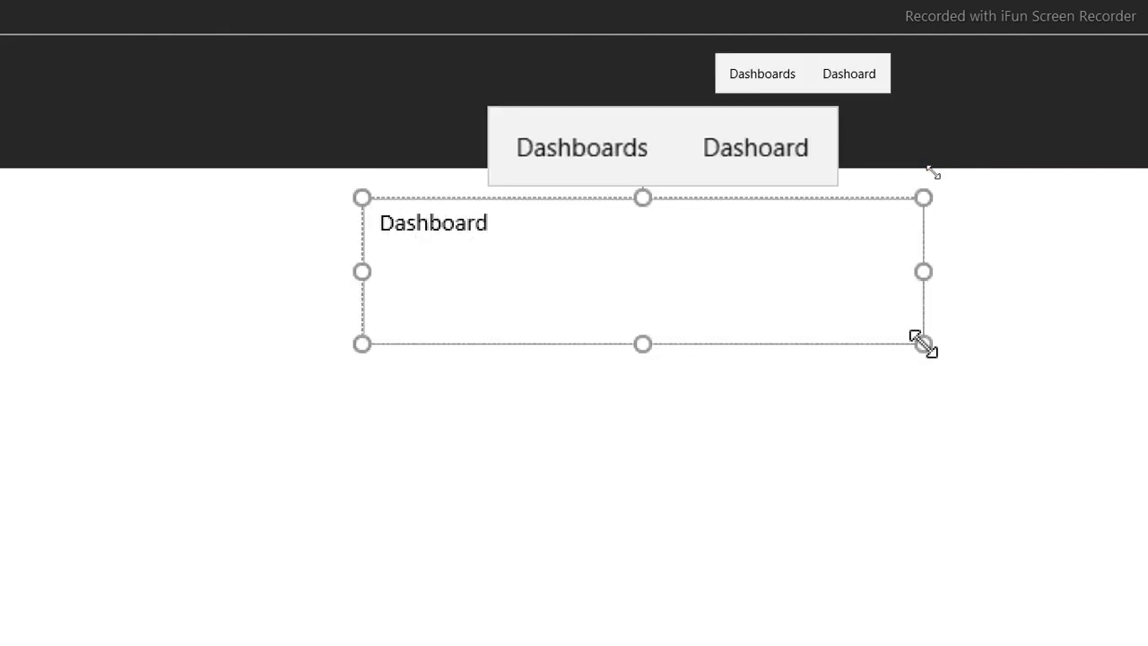
pyautogui.click(758, 345)
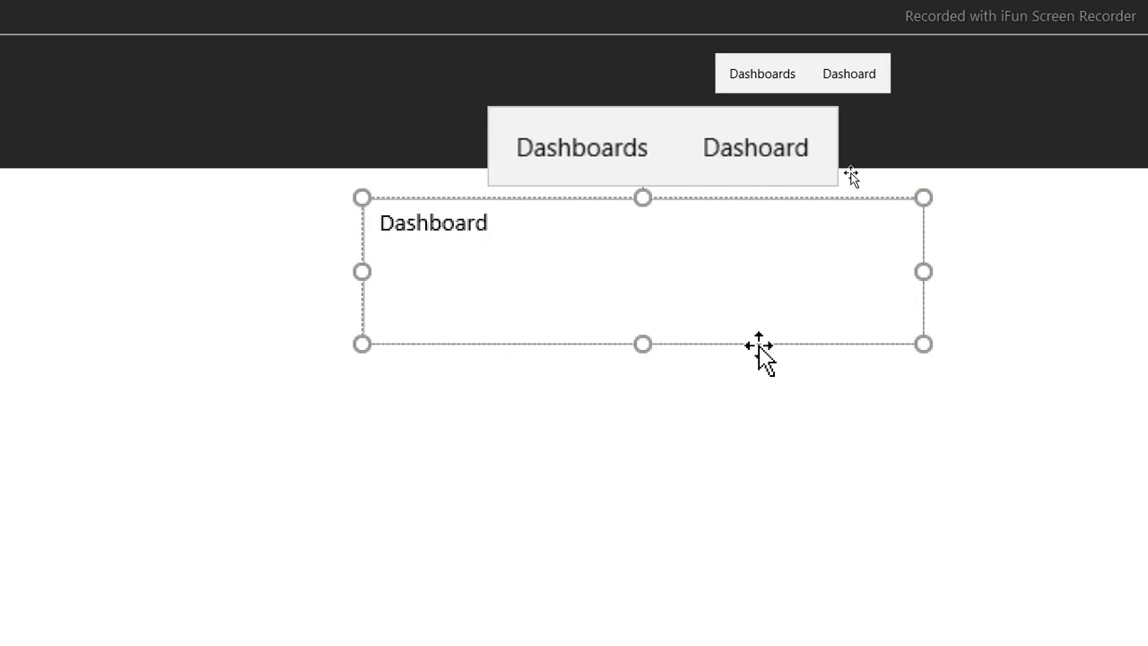
pyautogui.moveTo(733, 346); pyautogui.dragTo(521, 449)
pyautogui.click(402, 15)
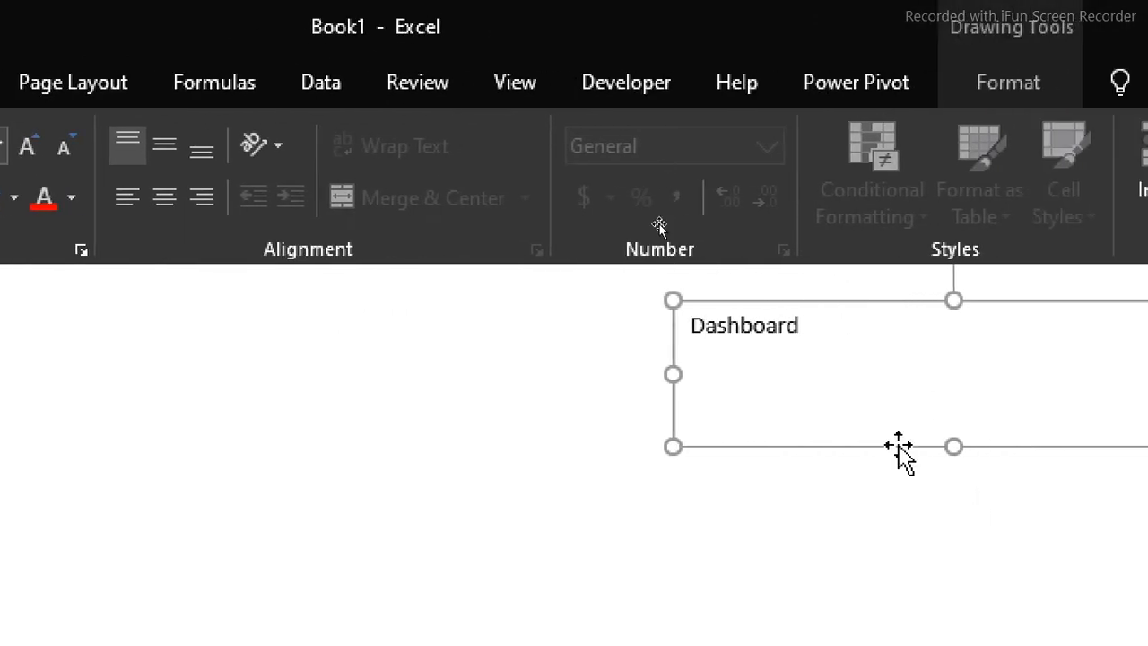
pyautogui.click(895, 448)
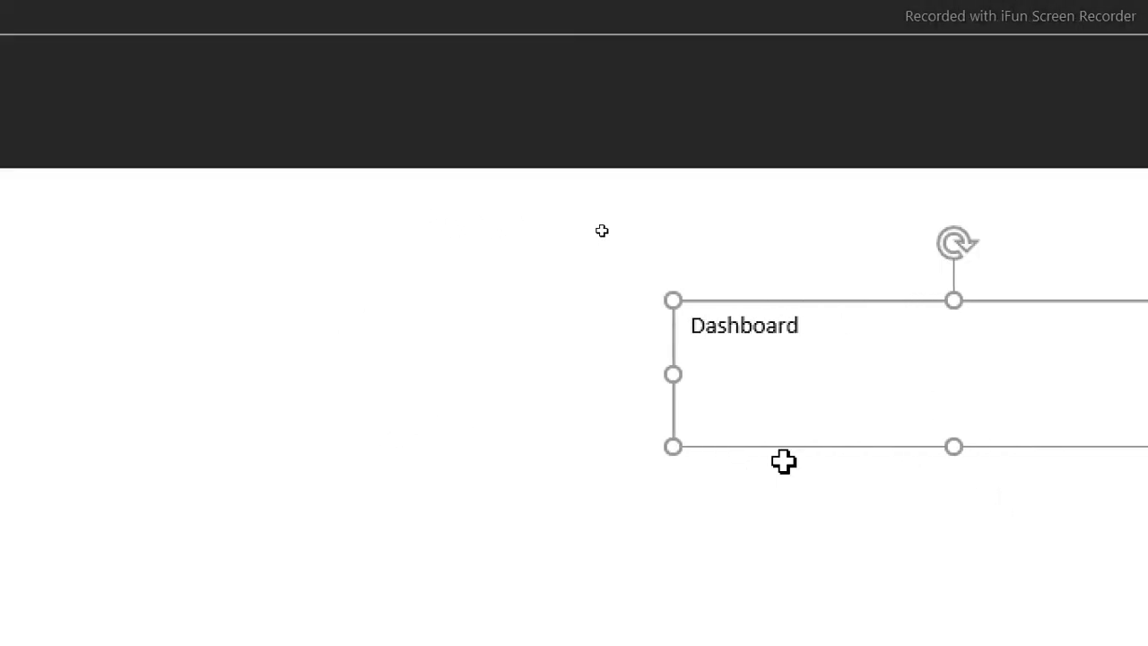
pyautogui.moveTo(781, 448); pyautogui.dragTo(284, 469)
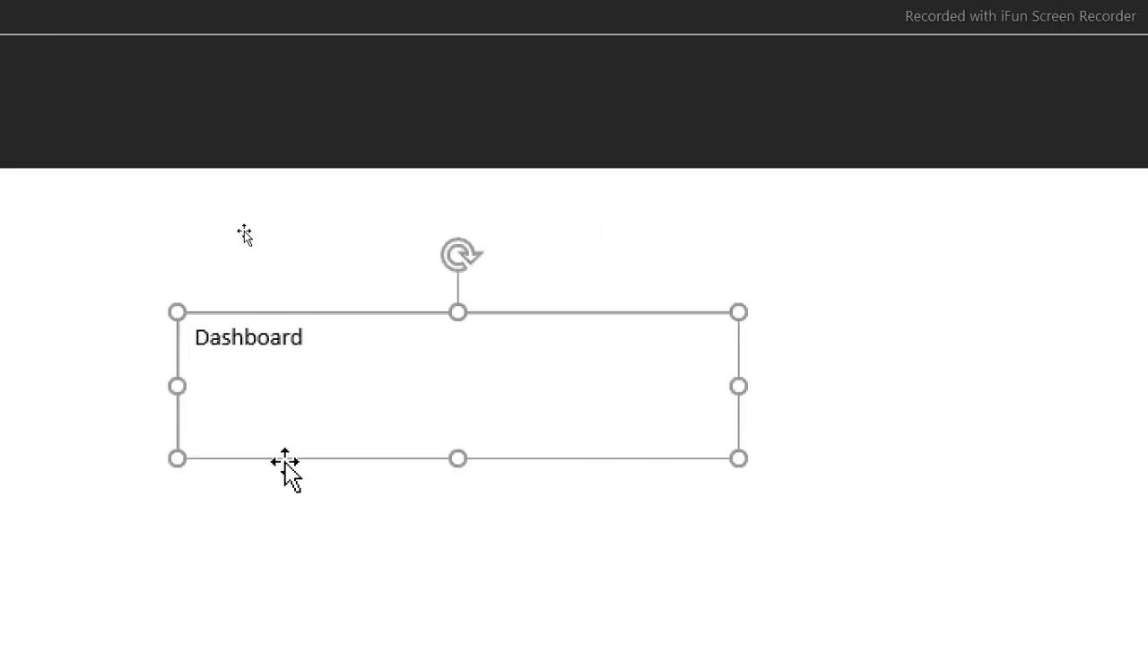
# - Format the "Dashboard" text box in Arial Black at 24 points
pyautogui.click(129, 4)
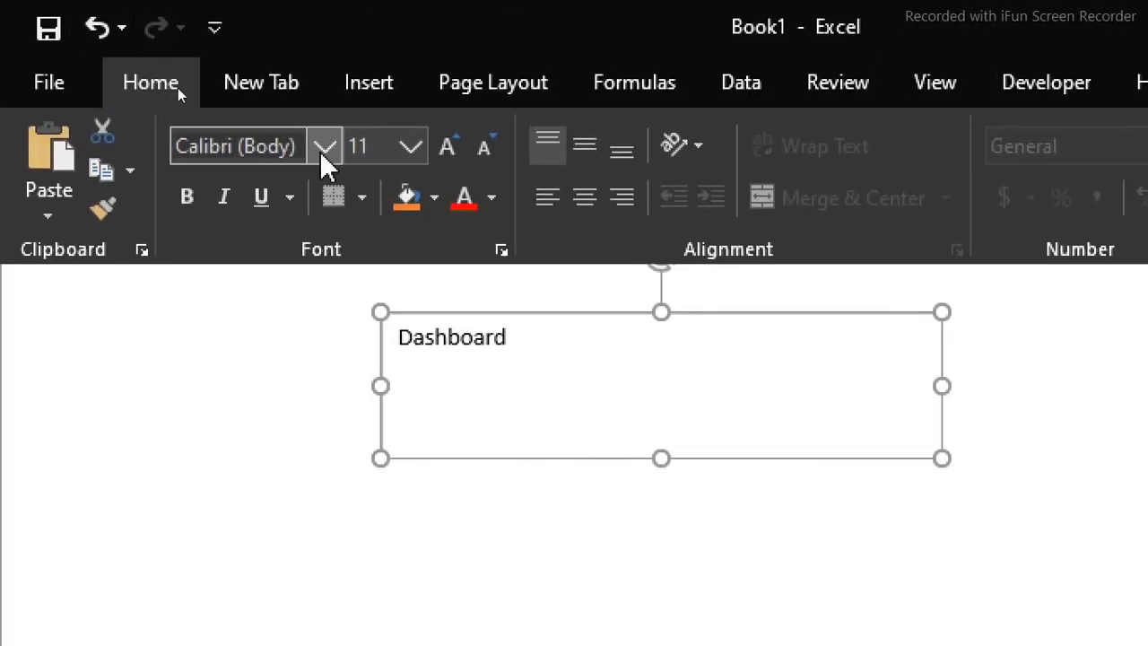
pyautogui.click(411, 148)
pyautogui.click(364, 507)
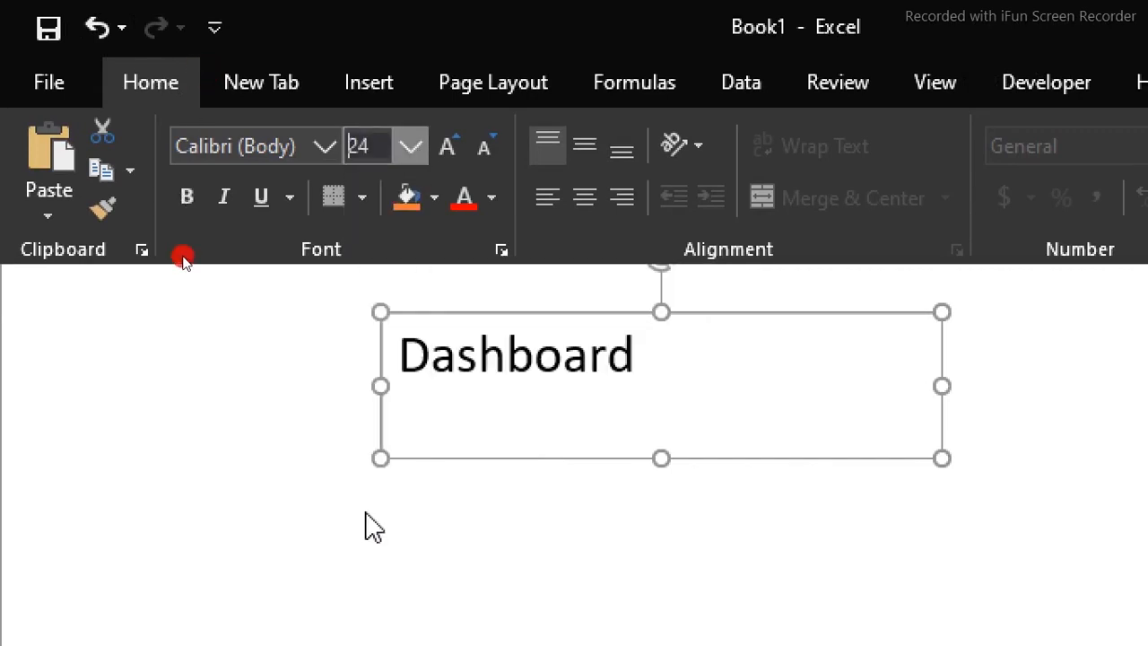
pyautogui.click(325, 146)
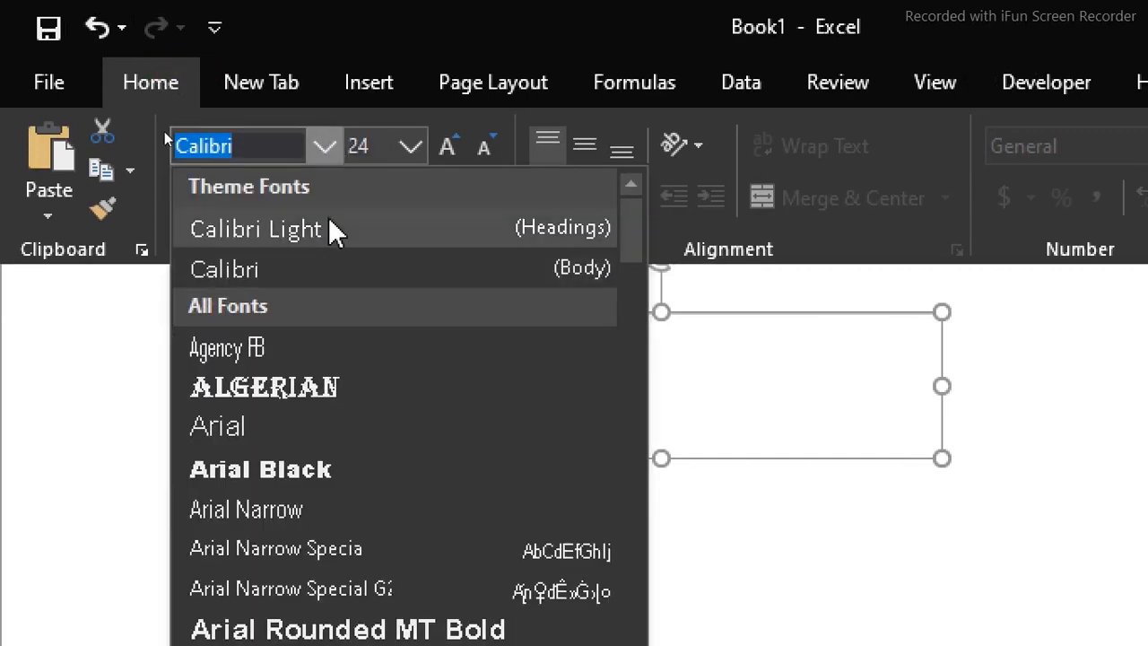
pyautogui.click(276, 461)
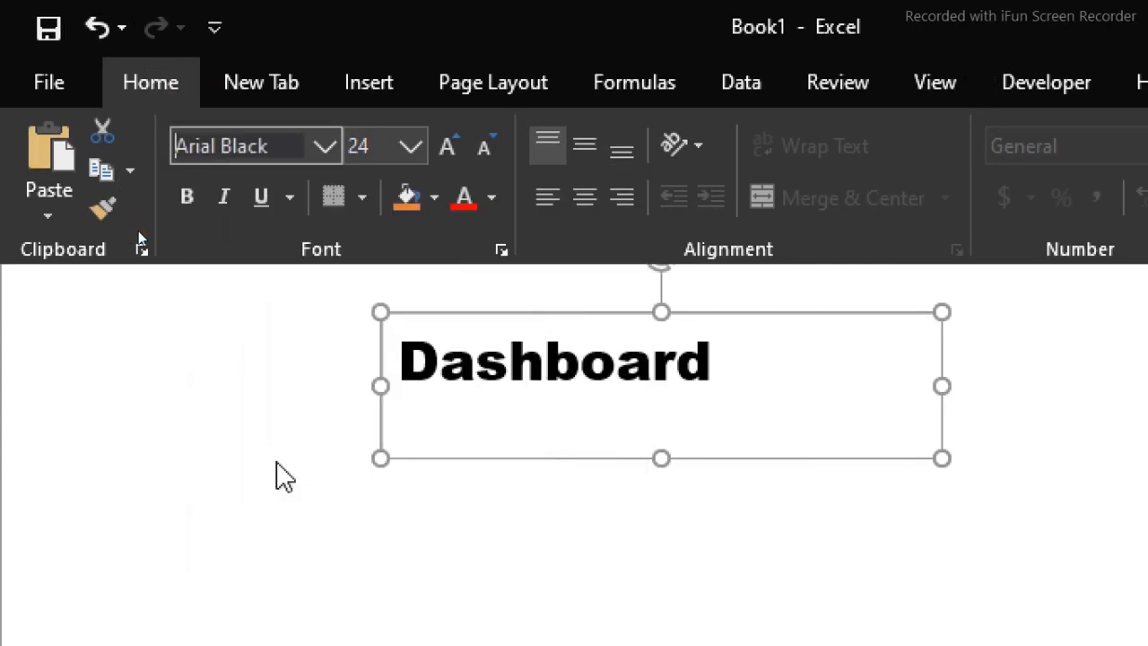
# - Color the "Dashboard" text gold and center it horizontally and vertically within its text box
pyautogui.click(493, 215)
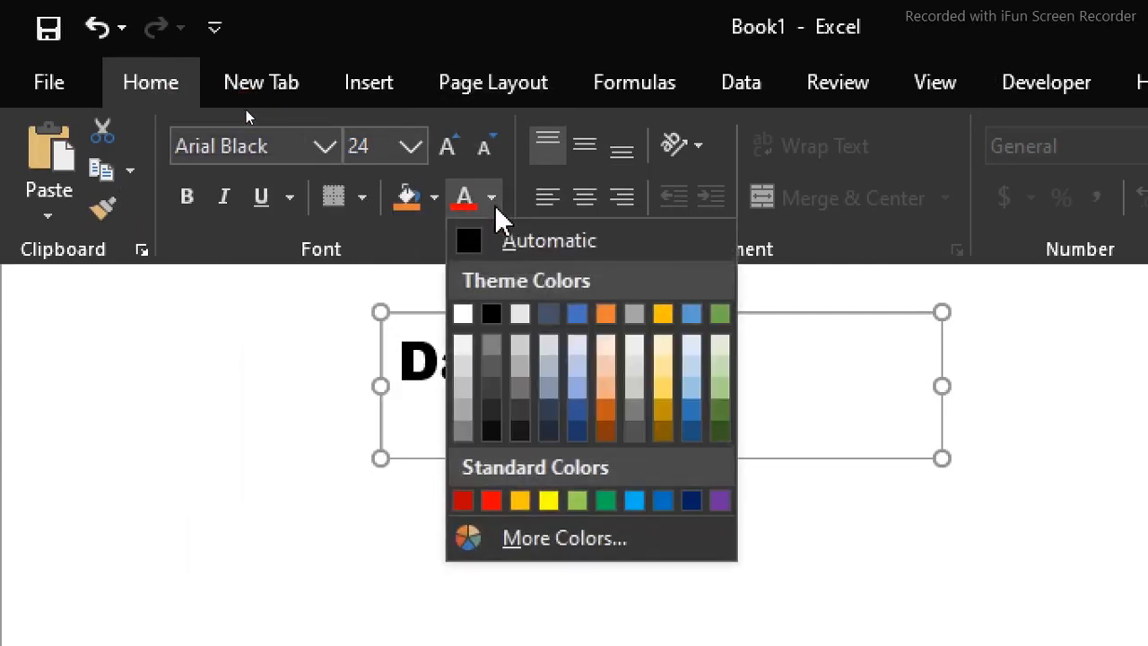
pyautogui.click(662, 313)
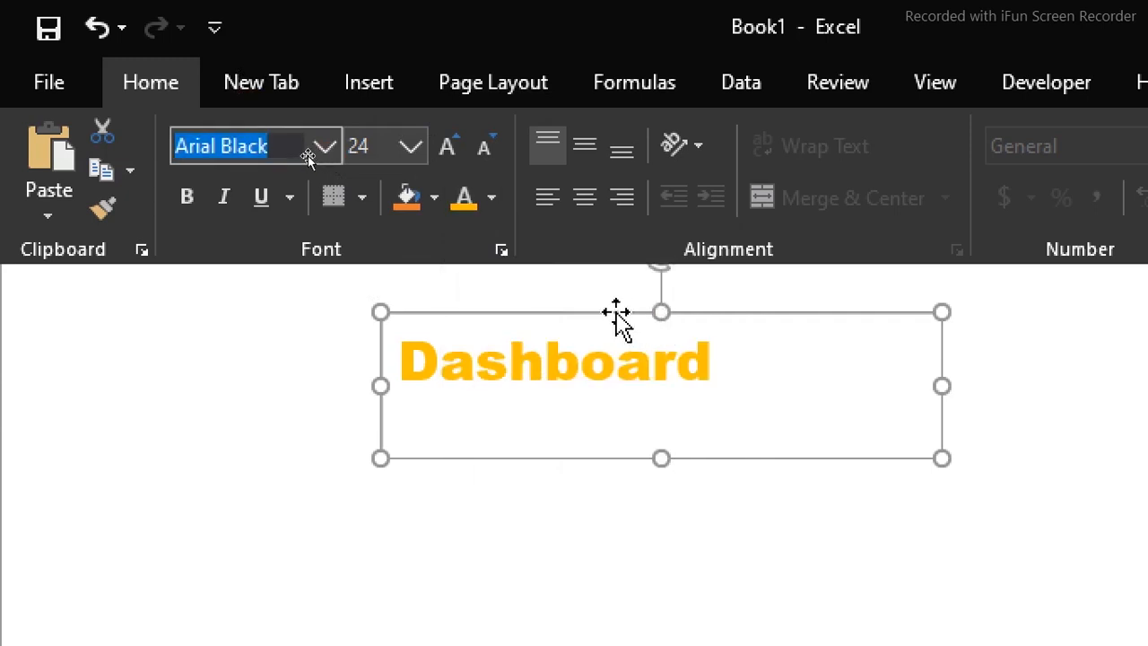
pyautogui.click(582, 148)
pyautogui.click(579, 196)
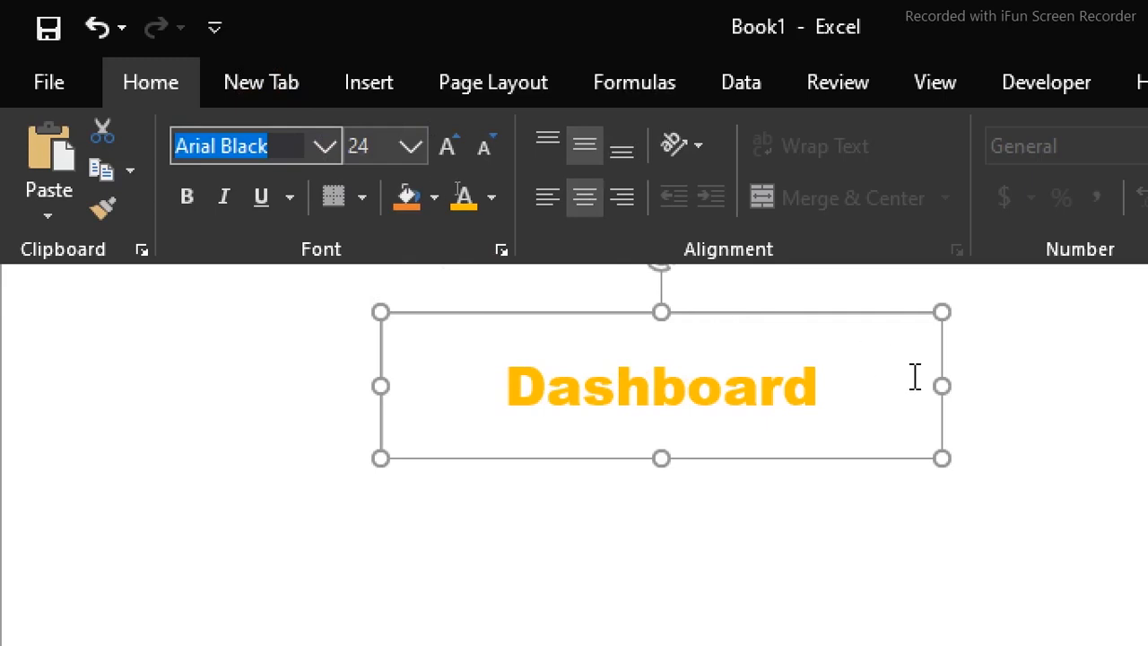
# - Shrink the "Dashboard" text box closely around its text and move it to the left end of the header band
pyautogui.click(942, 386)
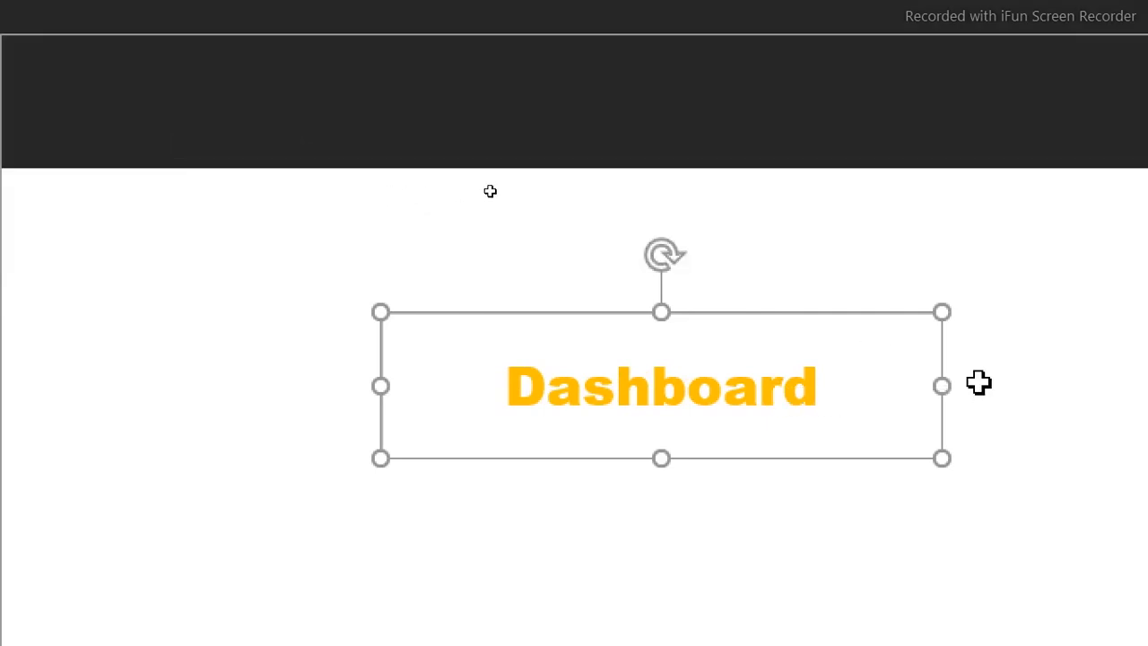
pyautogui.moveTo(941, 386); pyautogui.dragTo(785, 395)
pyautogui.moveTo(580, 459); pyautogui.dragTo(281, 137)
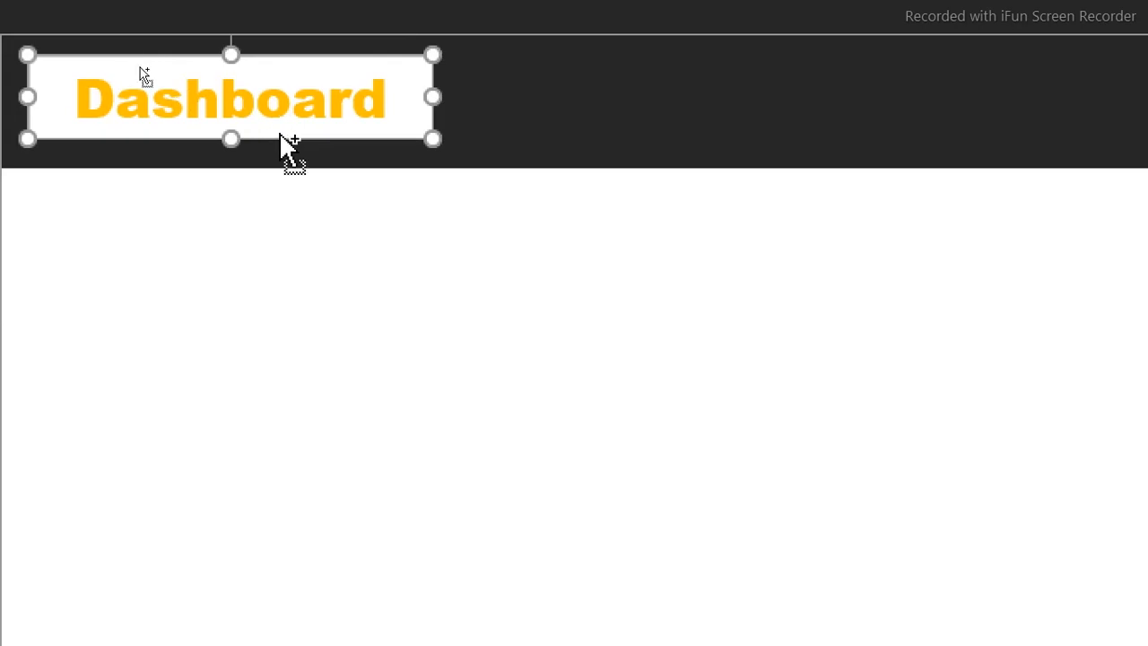
# - Set the "Dashboard" text box to no fill and no line, close the shape formatting pane and deselect the box
pyautogui.hotkey('ctrl', '1')
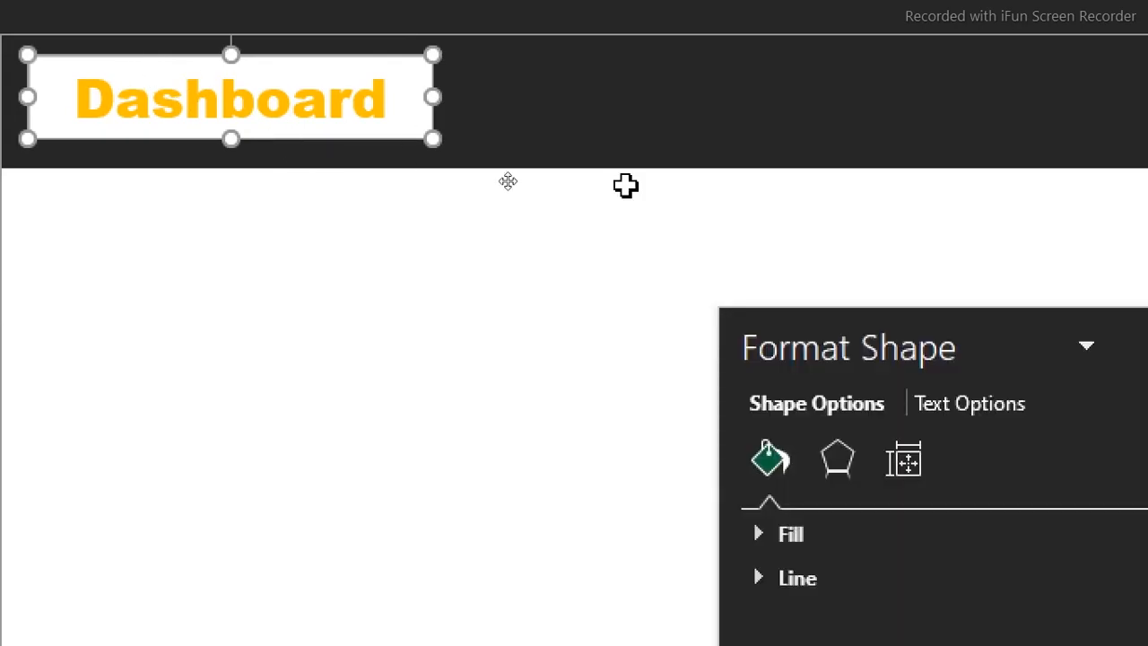
pyautogui.moveTo(835, 322); pyautogui.dragTo(737, 118)
pyautogui.click(568, 329)
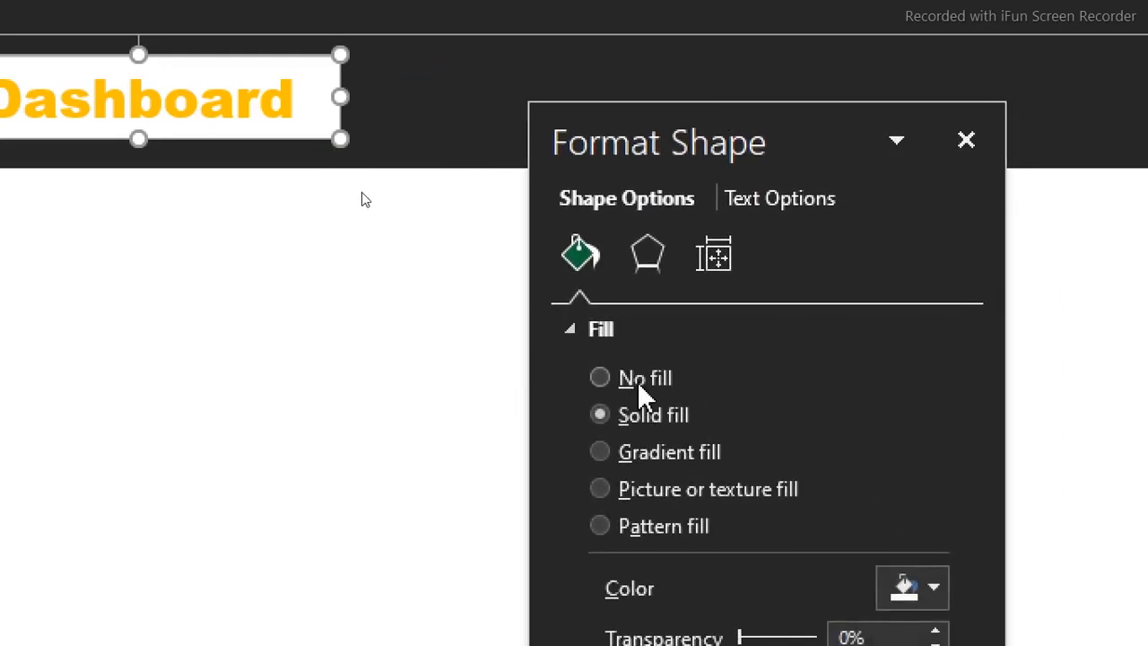
pyautogui.click(599, 377)
pyautogui.click(578, 329)
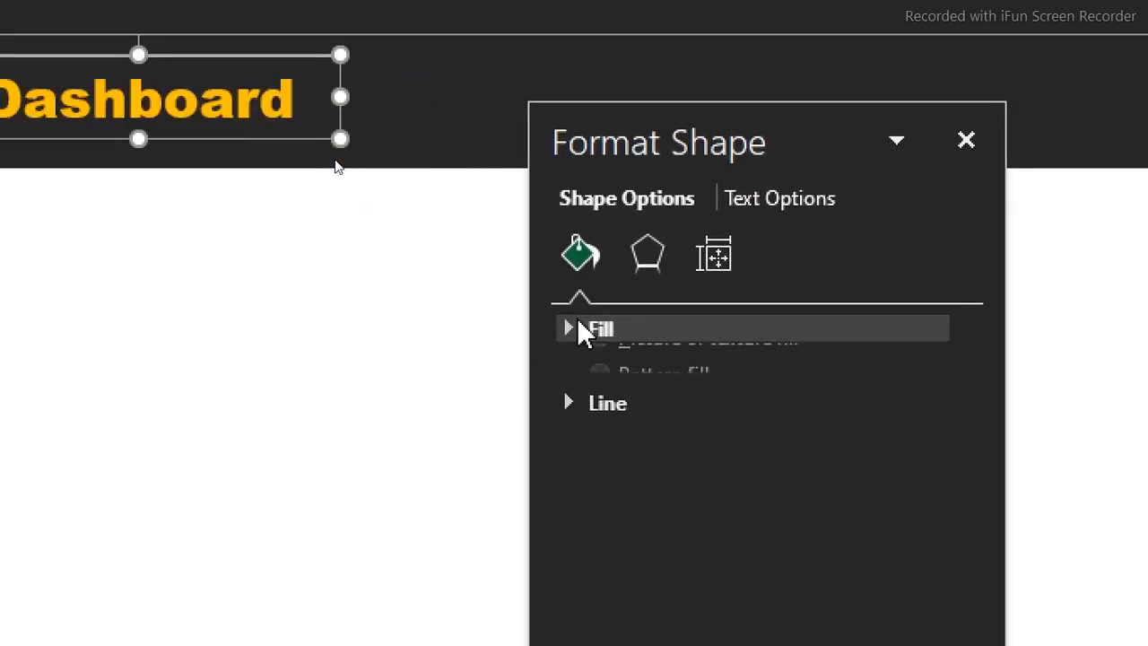
pyautogui.click(562, 371)
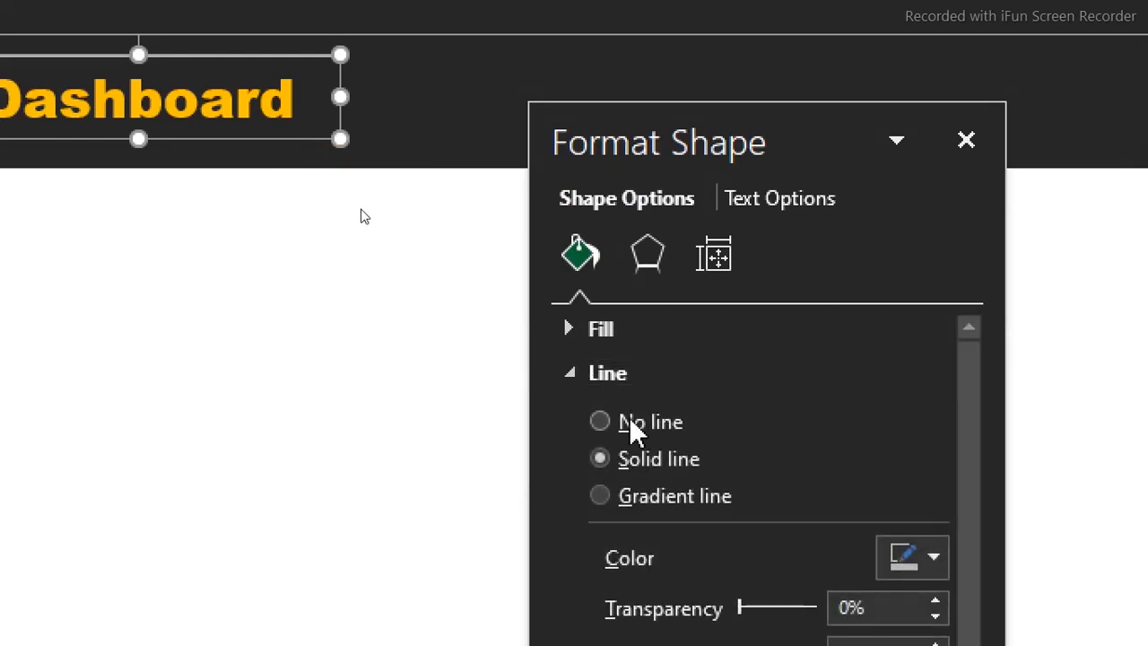
pyautogui.click(627, 419)
pyautogui.click(953, 141)
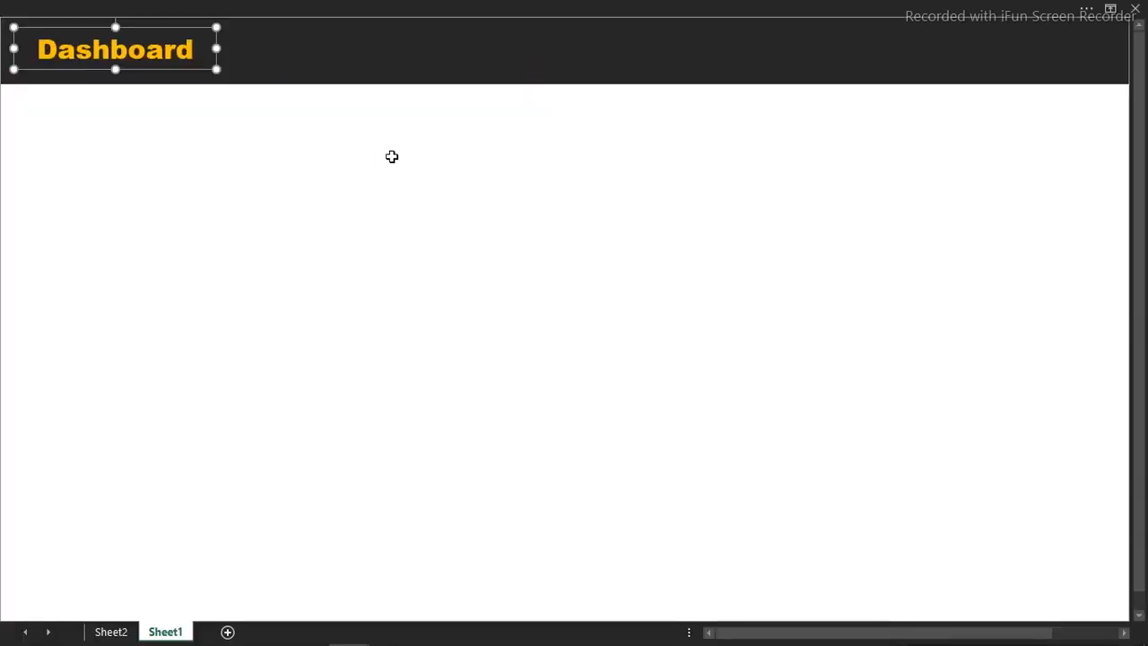
pyautogui.click(392, 157)
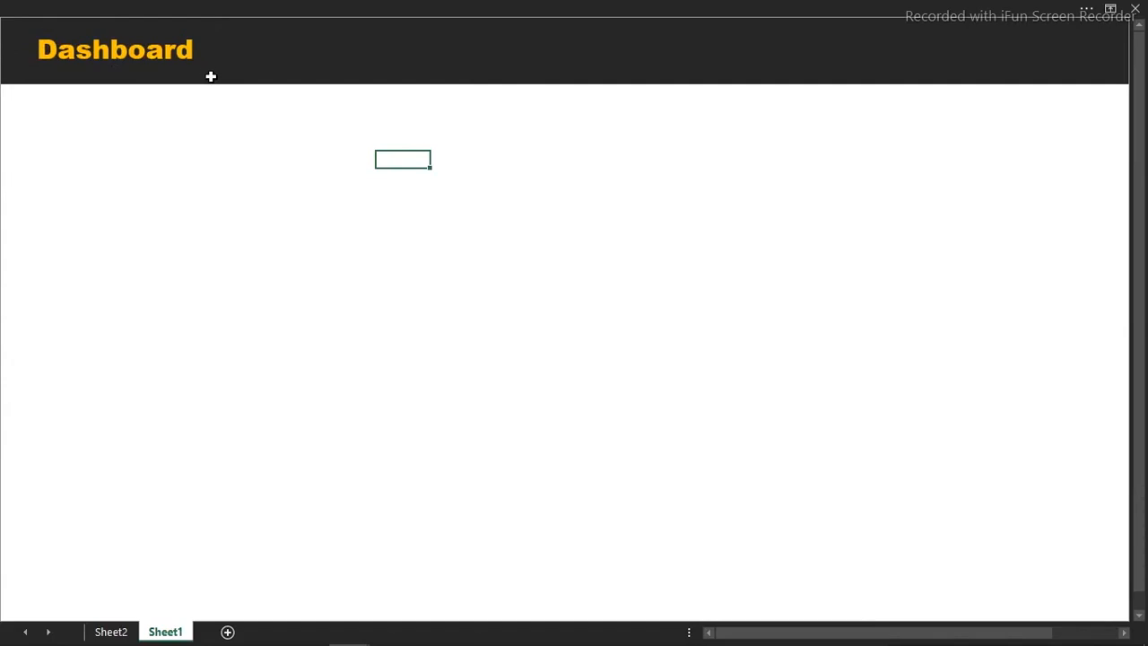
# - Switch to the finished dashboard workbook and look over its Dashboard Table View and Icons sheets
pyautogui.click(193, 158)
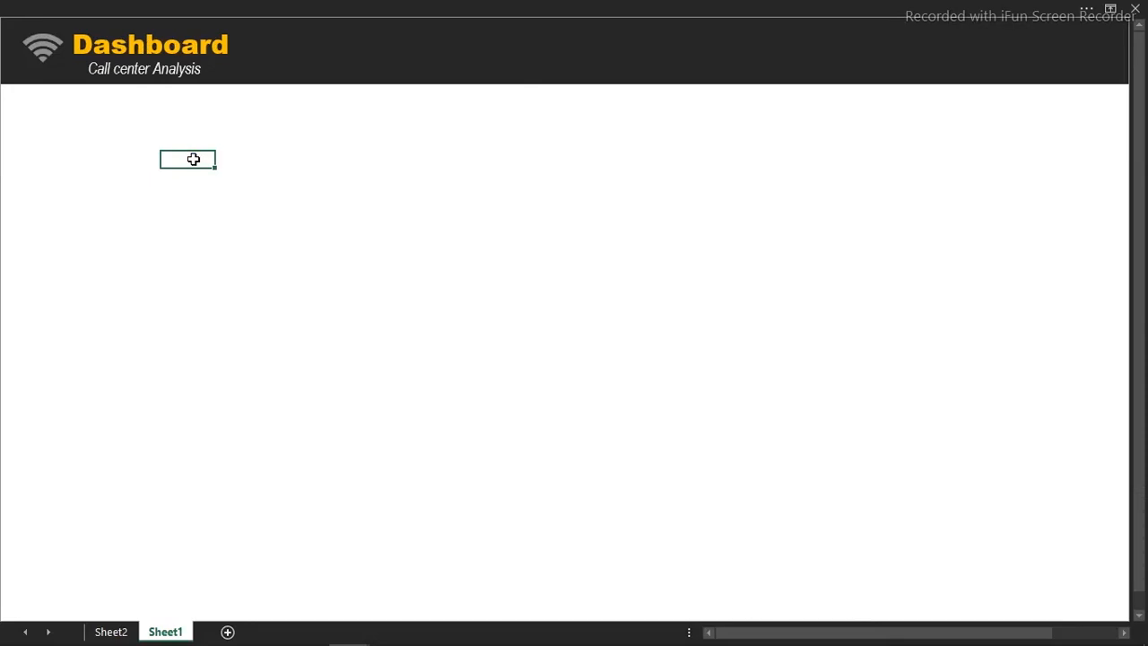
pyautogui.moveTo(350, 642)
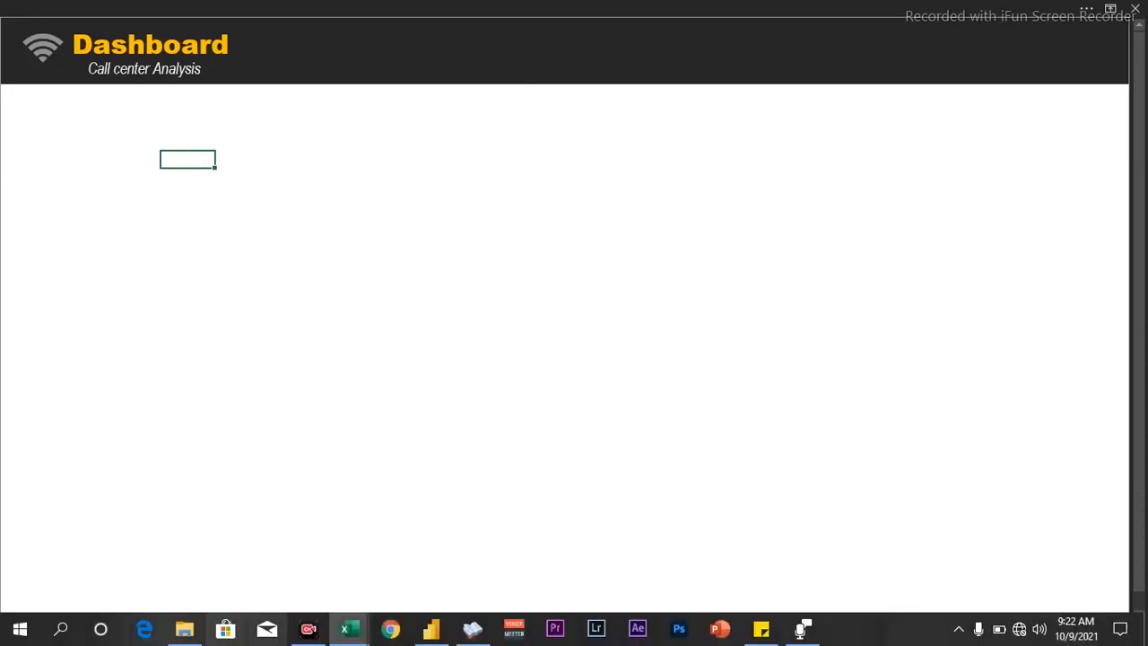
pyautogui.click(350, 633)
pyautogui.click(176, 551)
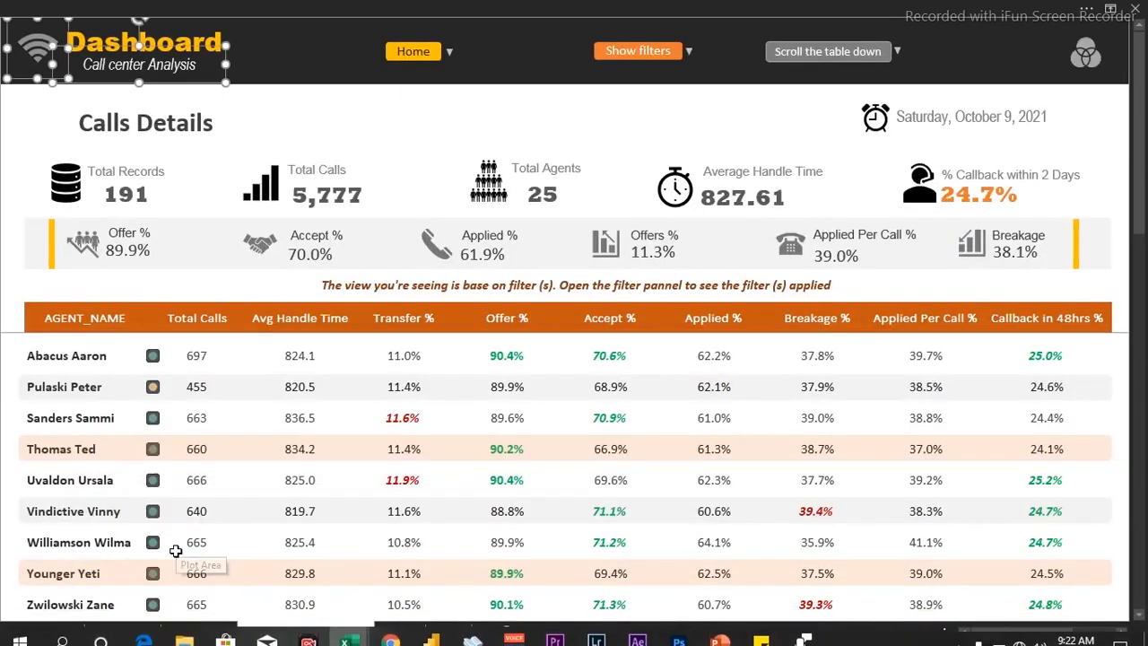
pyautogui.click(374, 106)
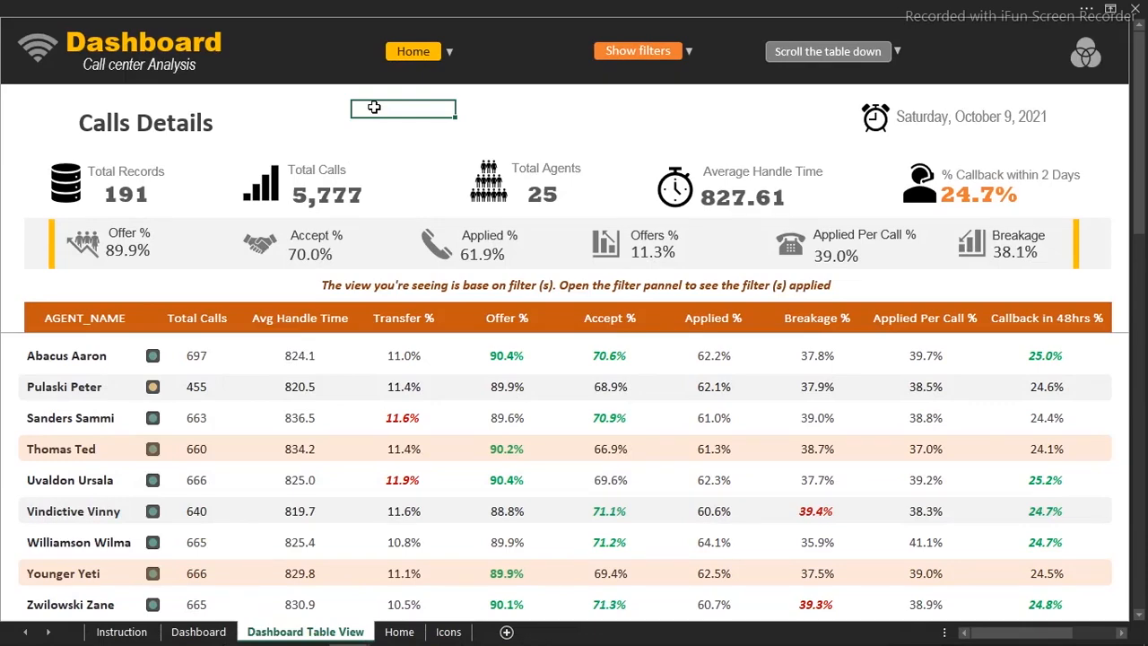
pyautogui.click(451, 631)
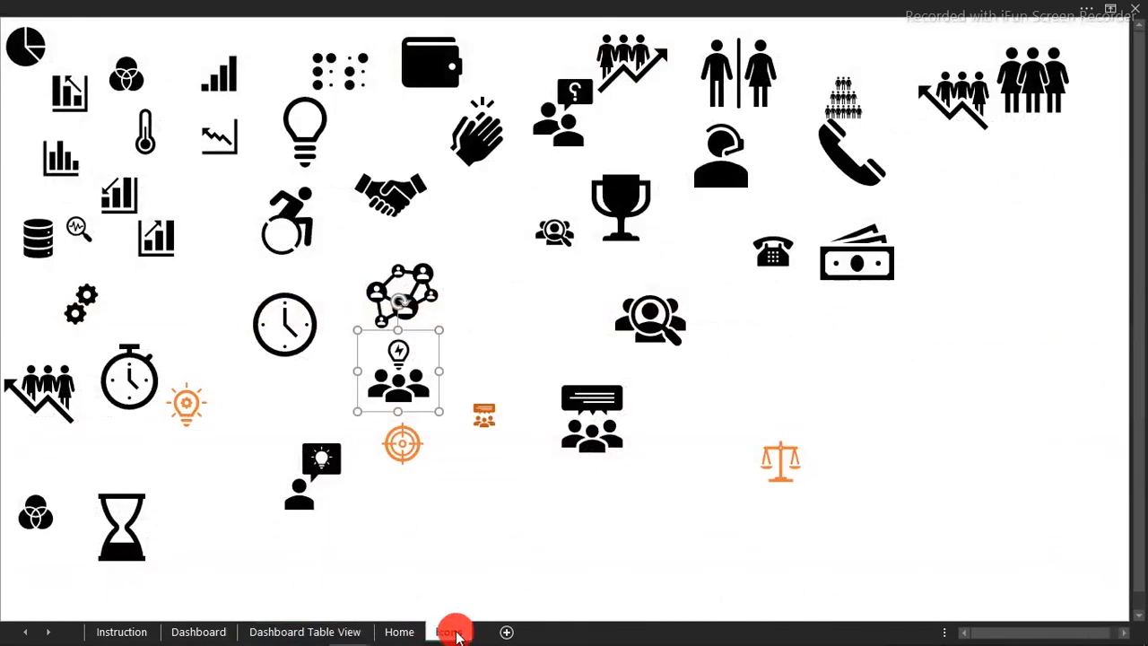
pyautogui.click(509, 59)
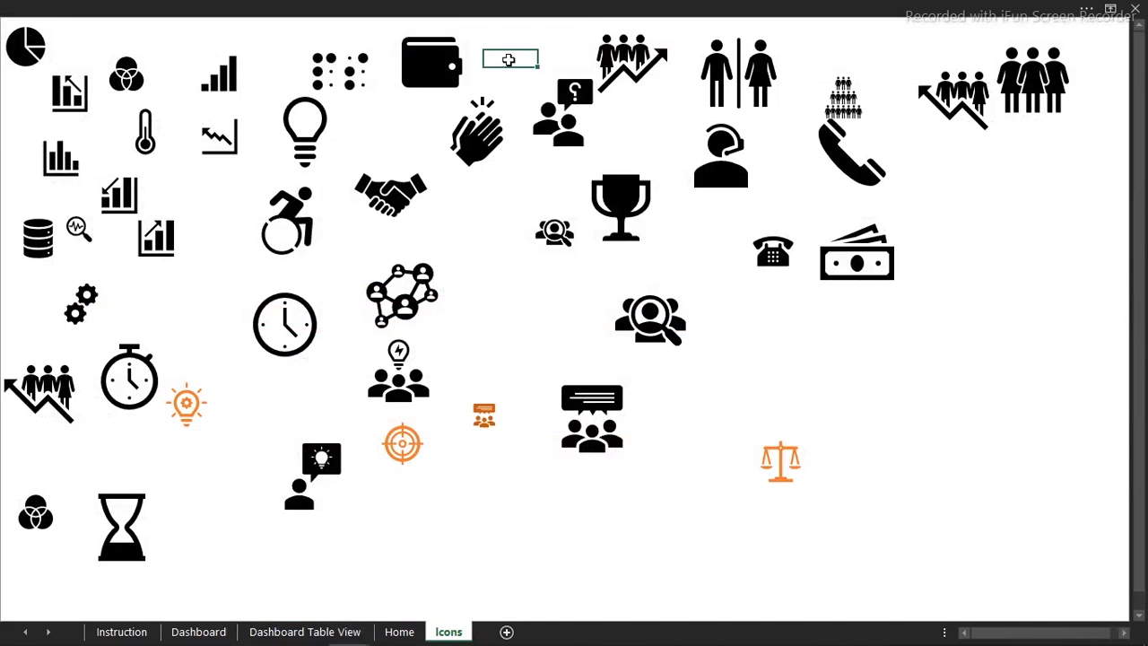
# - Copy the Calls Details heading, the date and the five top KPI labels with icons from Dashboard Table View and paste them below Sheet1's header band
pyautogui.click(198, 631)
pyautogui.click(305, 631)
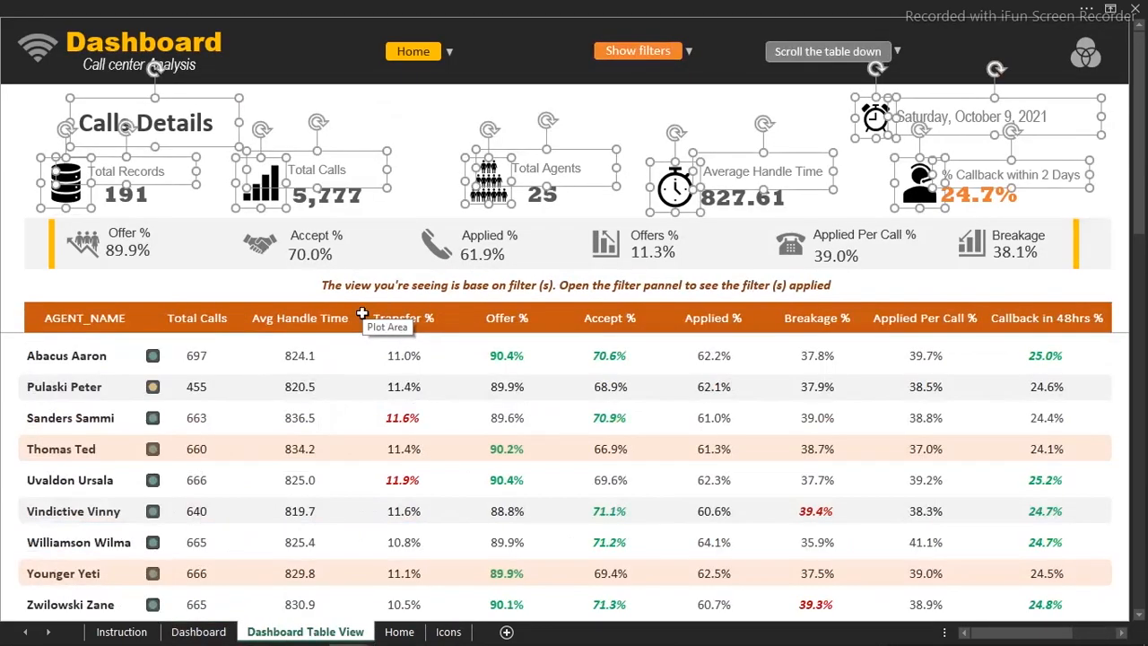
pyautogui.moveTo(393, 638)
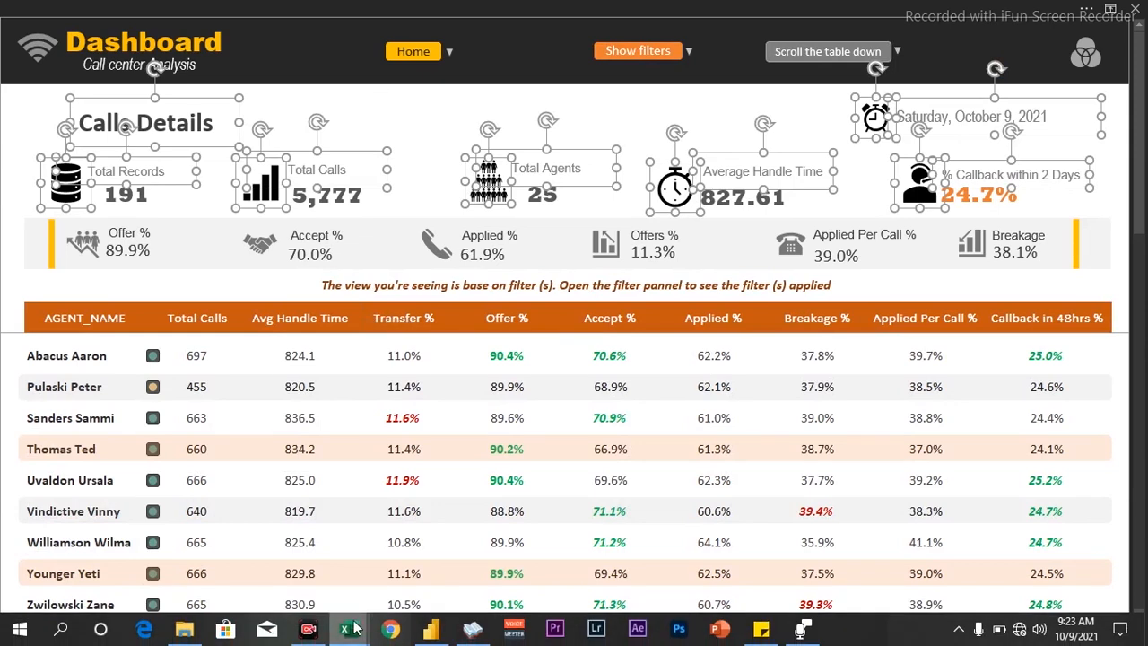
pyautogui.moveTo(352, 628)
pyautogui.click(371, 556)
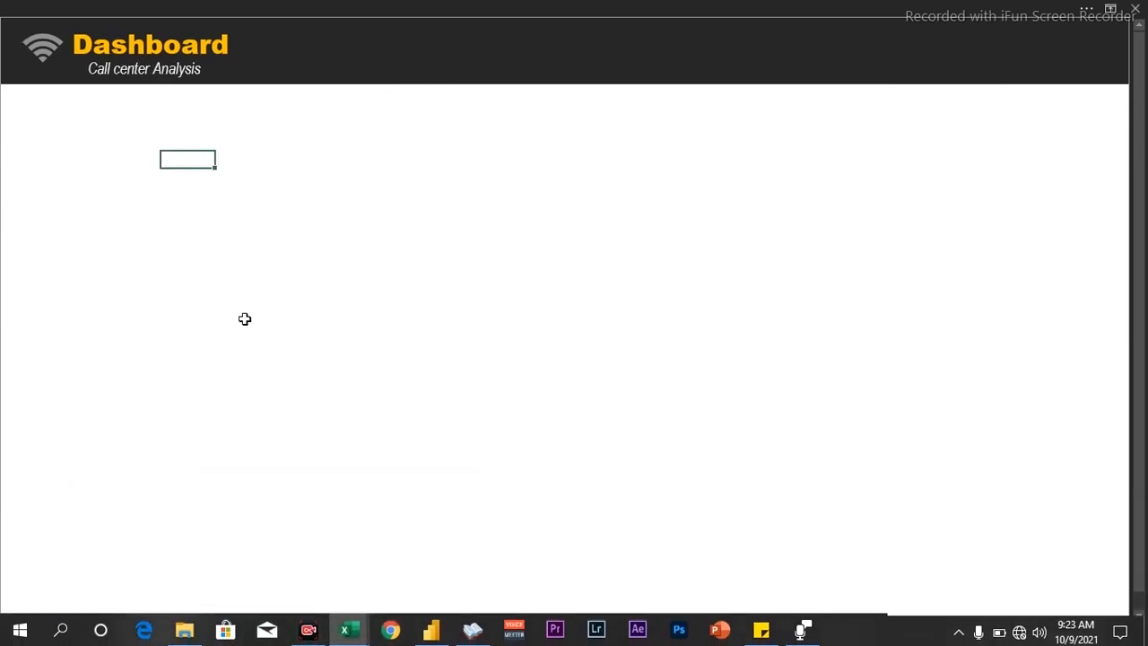
pyautogui.click(36, 147)
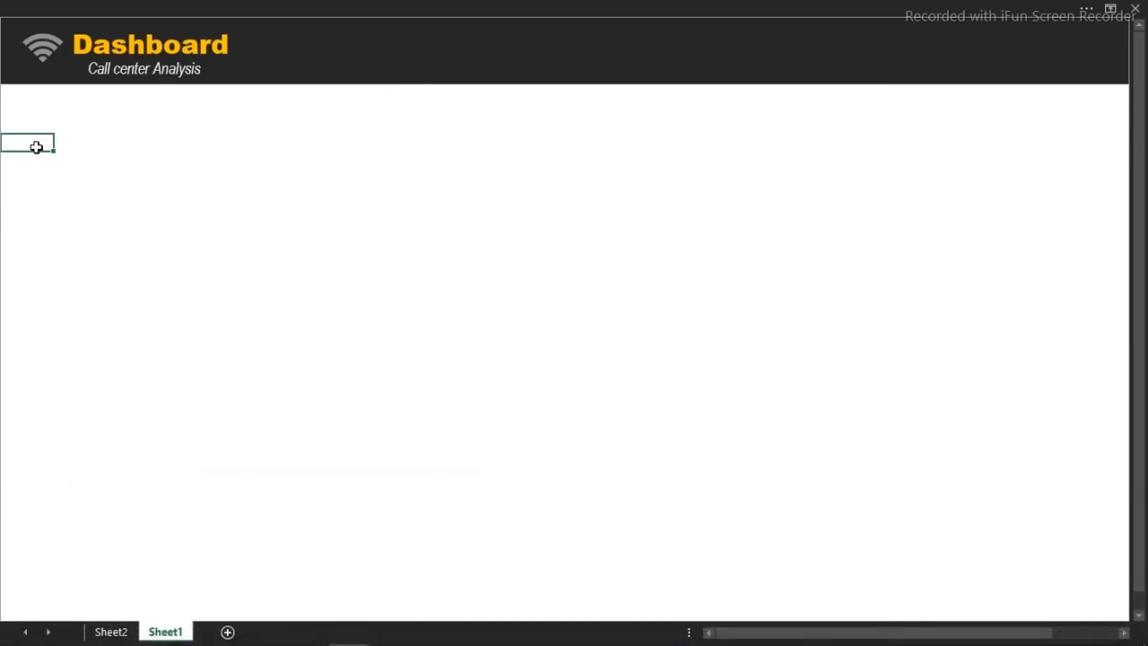
pyautogui.hotkey('ctrl', 'v')
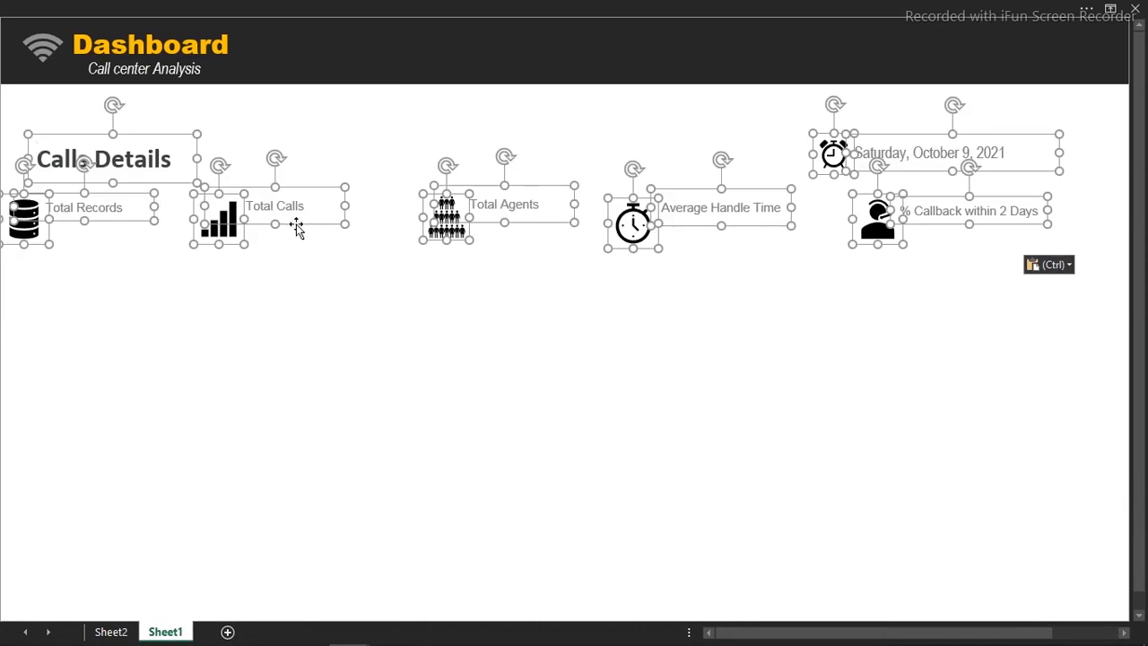
# - Move the pasted Calls Details heading, date and KPI labels together up and inward beneath the header band, then deselect them
pyautogui.moveTo(295, 223); pyautogui.dragTo(333, 198)
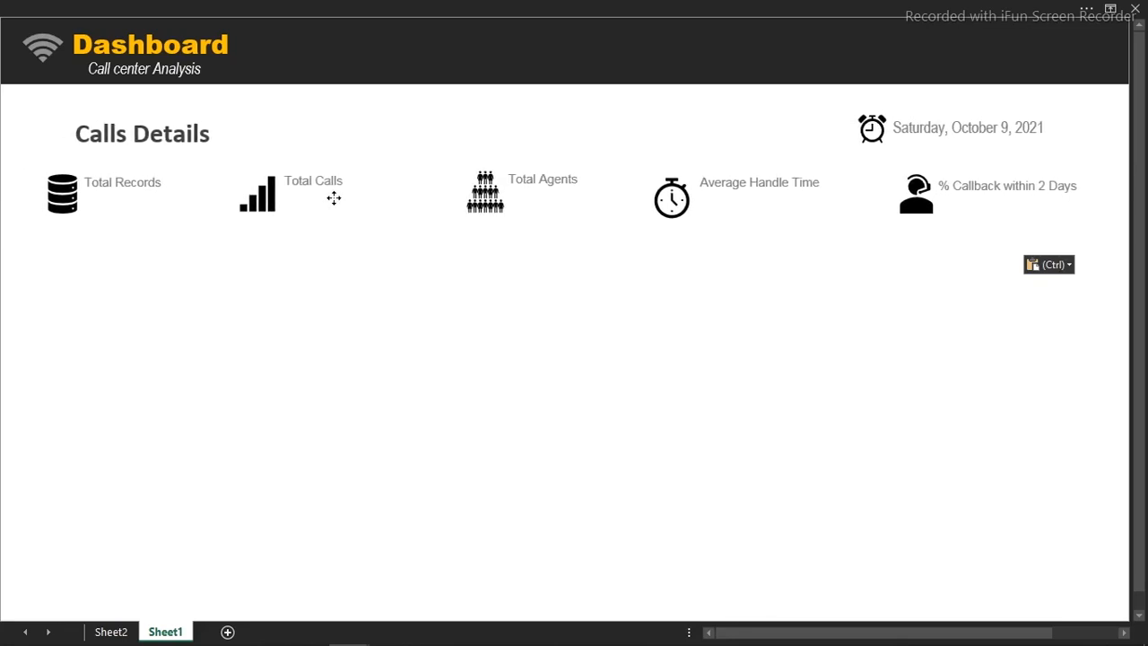
pyautogui.moveTo(334, 198); pyautogui.dragTo(335, 205)
pyautogui.click(346, 318)
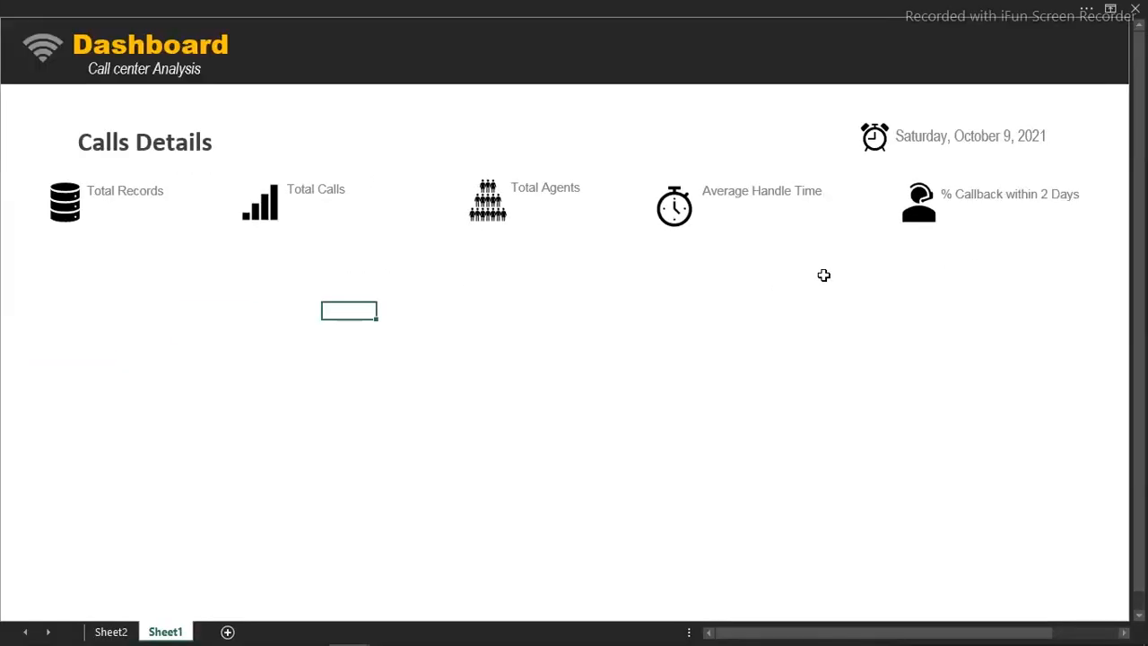
# - Turn on the formula bar and check which cell the pasted date text box is linked to
pyautogui.click(938, 140)
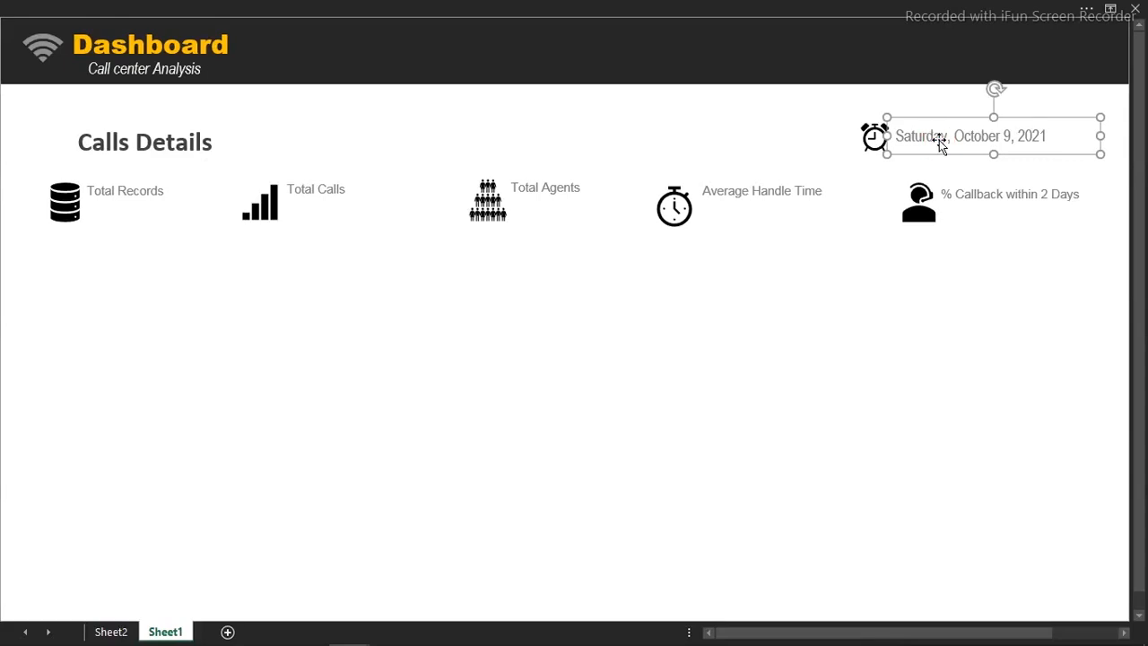
pyautogui.click(679, 7)
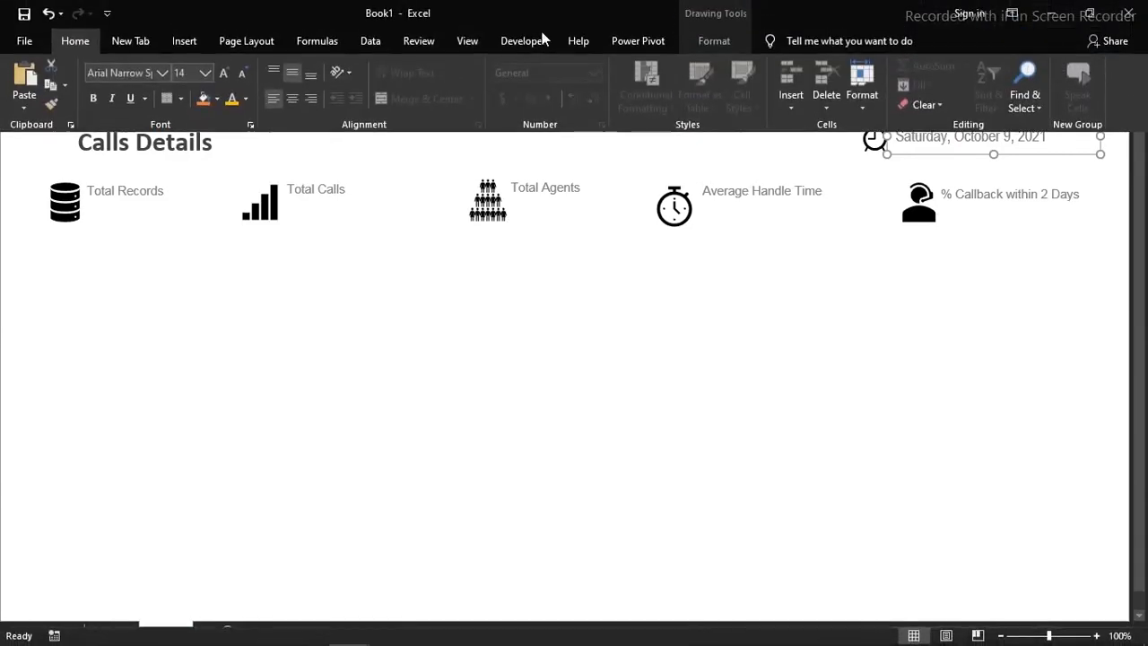
pyautogui.click(471, 42)
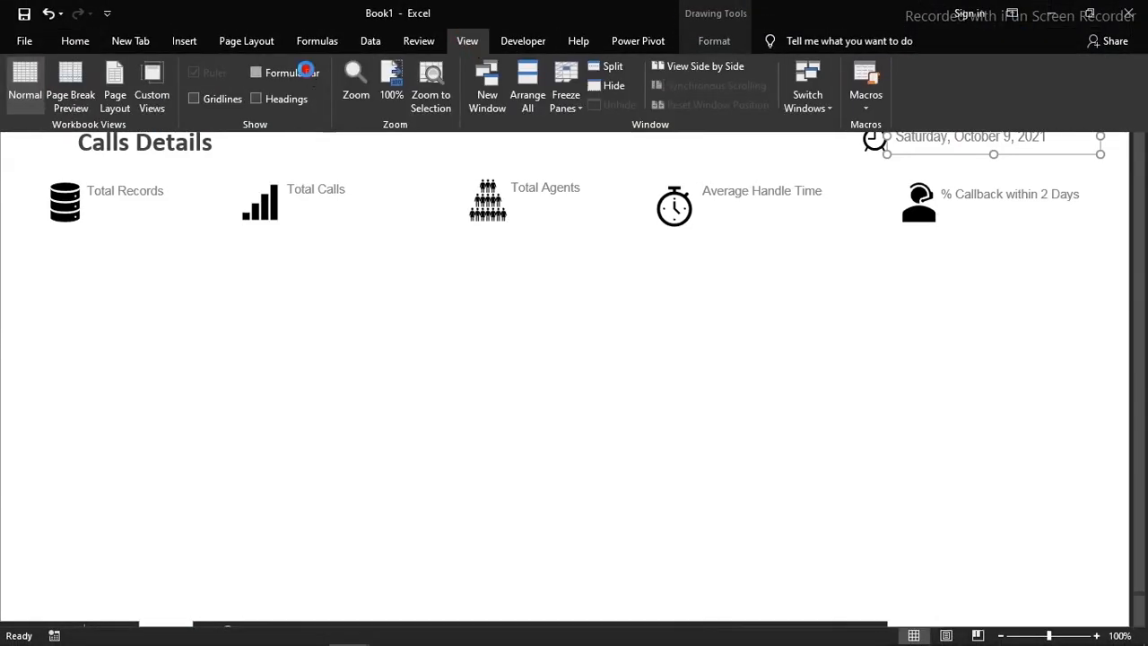
pyautogui.scroll(1, 415, 272)
pyautogui.click(415, 266)
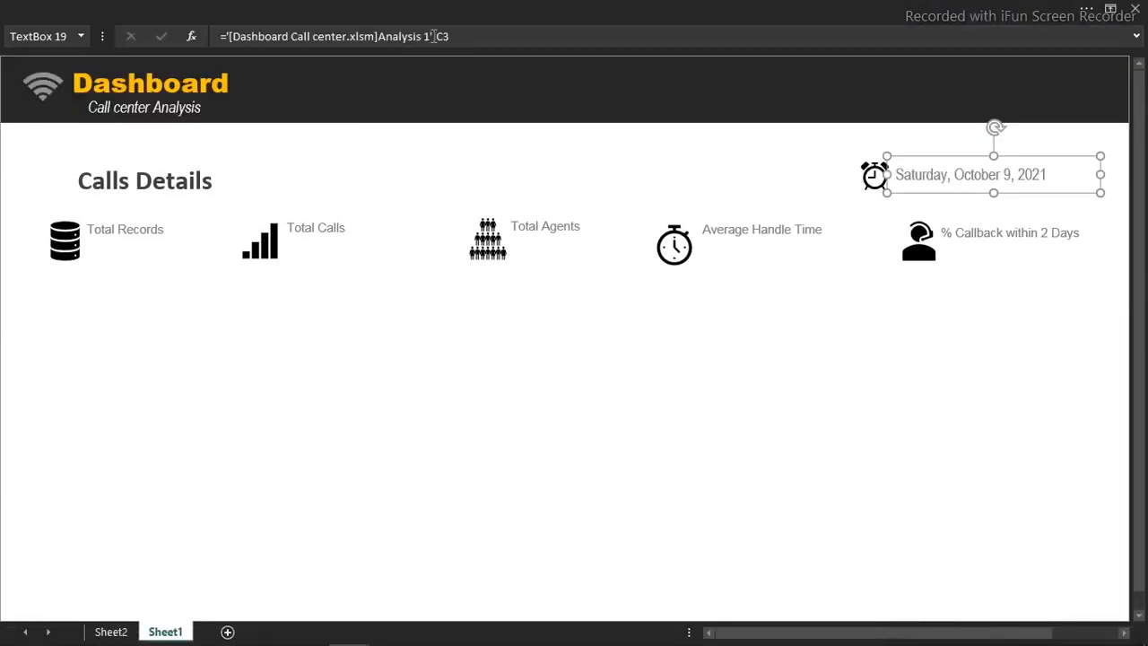
pyautogui.click(462, 36)
pyautogui.click(278, 506)
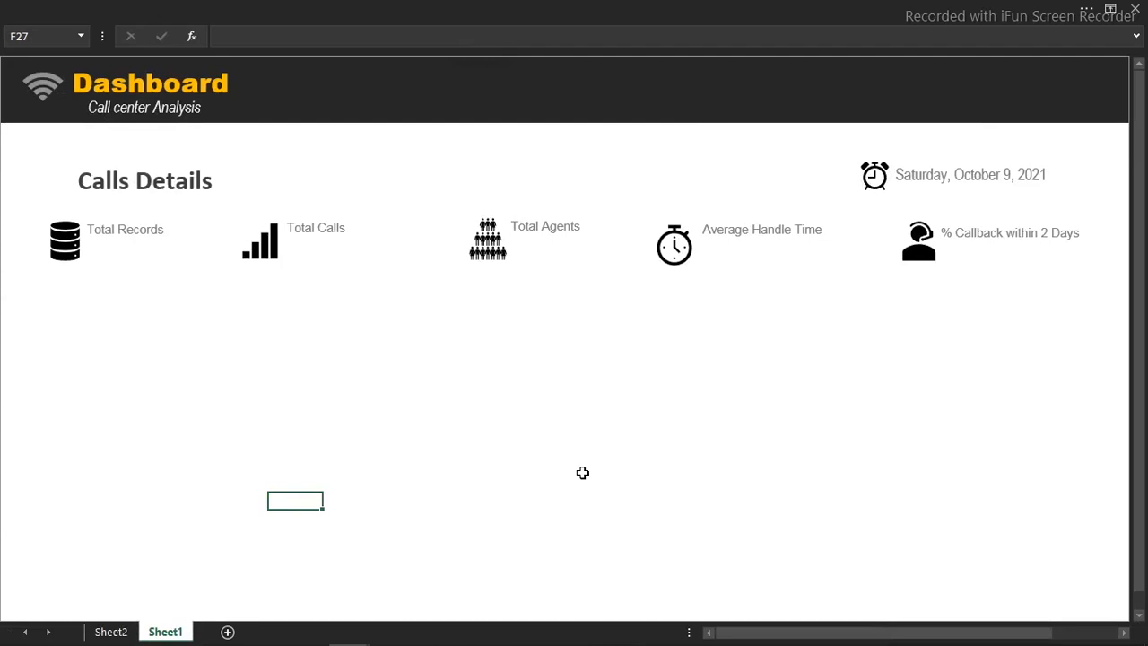
# - Rename Sheet2, which holds the PivotTable, as Aalysis
pyautogui.click(111, 632)
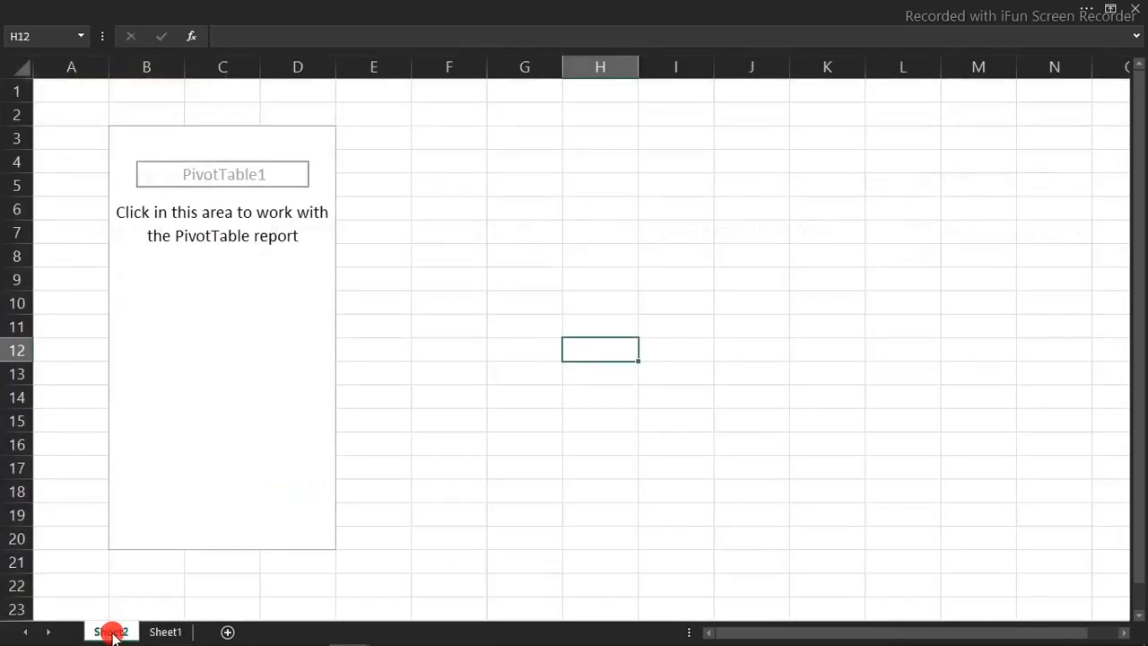
pyautogui.doubleClick(111, 632)
pyautogui.write('A')
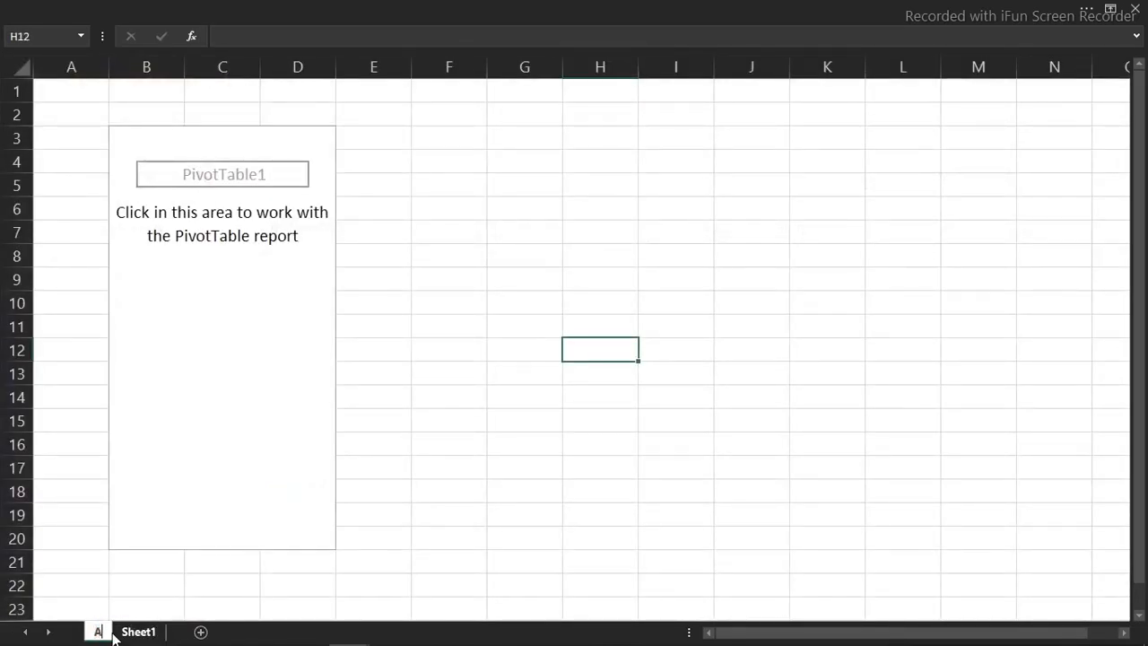
pyautogui.write('alysis')
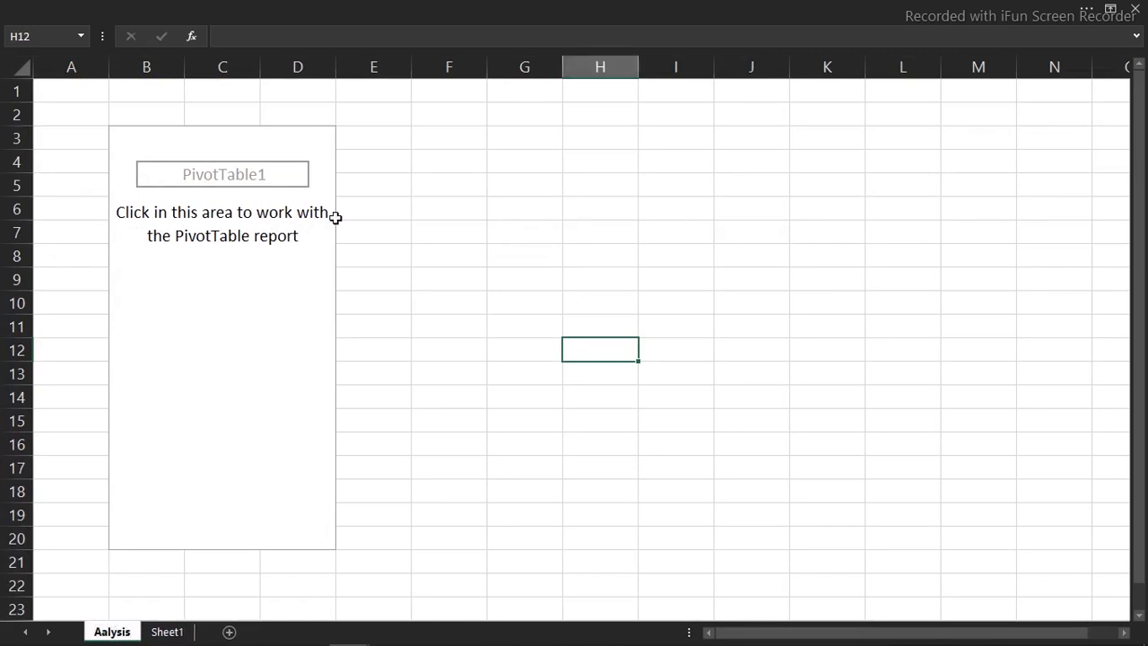
# - Enter the formula =TODAY() in cell A1 of the Aalysis sheet
pyautogui.click(333, 215)
pyautogui.click(81, 86)
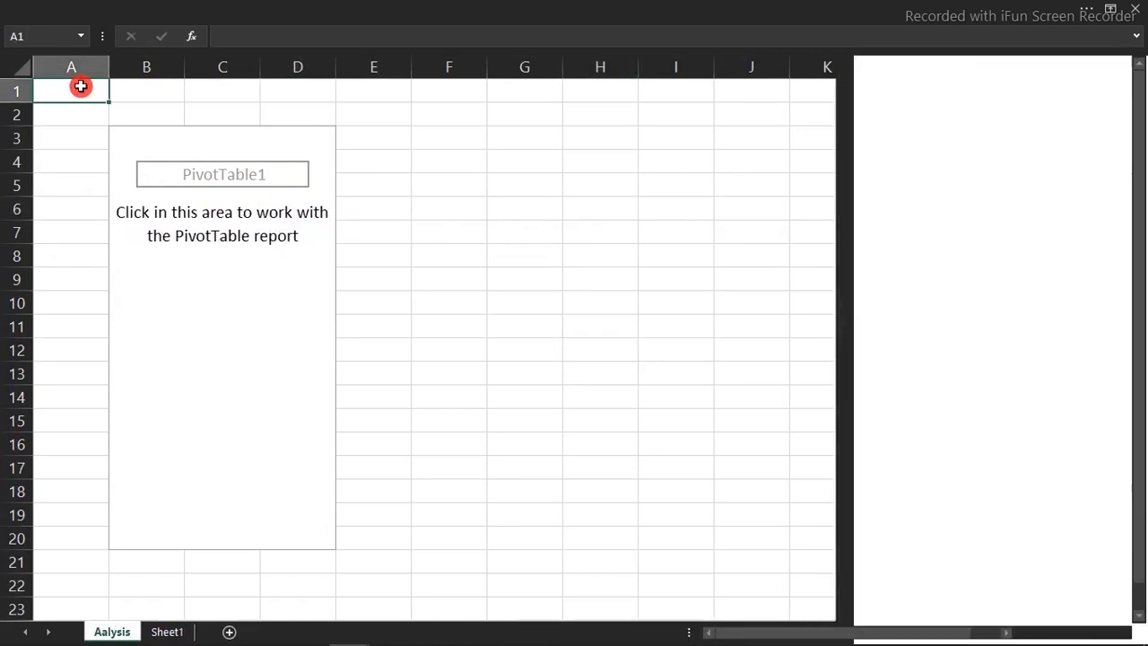
pyautogui.write('=td')
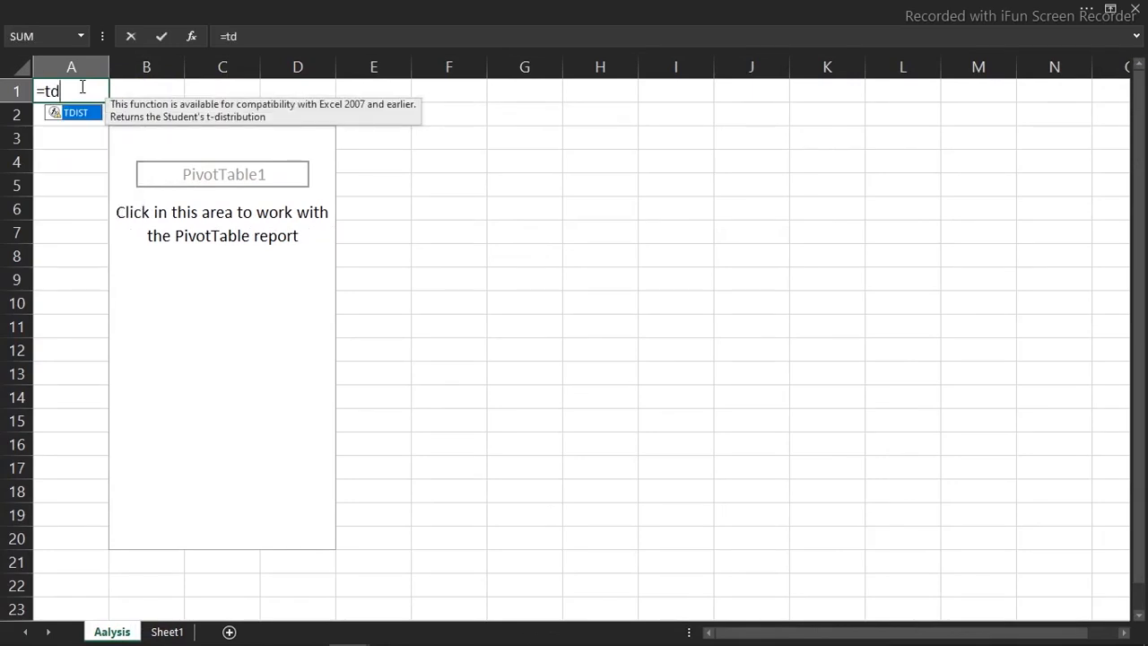
pyautogui.press('BackSpace')
pyautogui.write('od')
pyautogui.press('Tab')
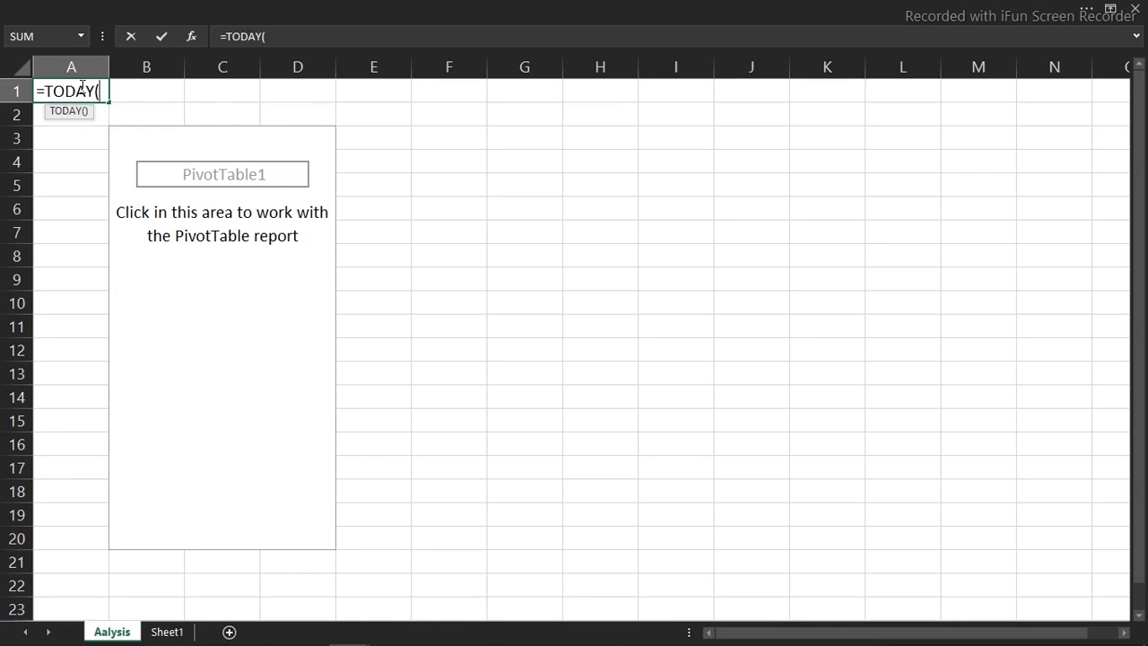
pyautogui.write(')')
pyautogui.press('Return')
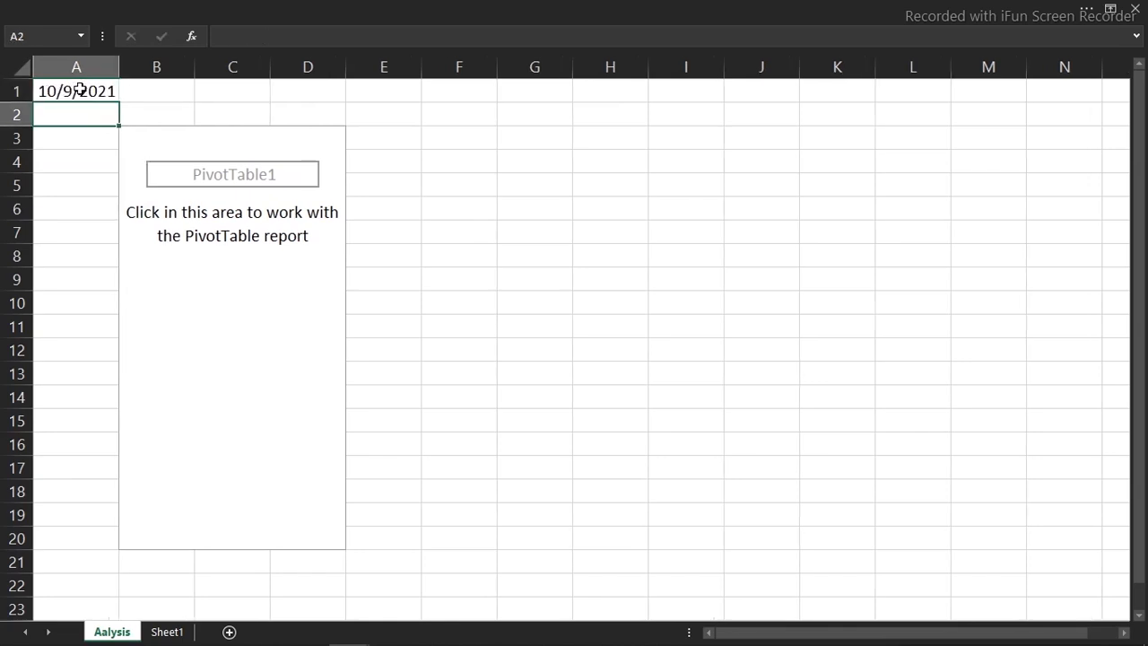
# - Format cell A1 with the long date type *Wednesday, March 14, 2012
pyautogui.click(80, 90)
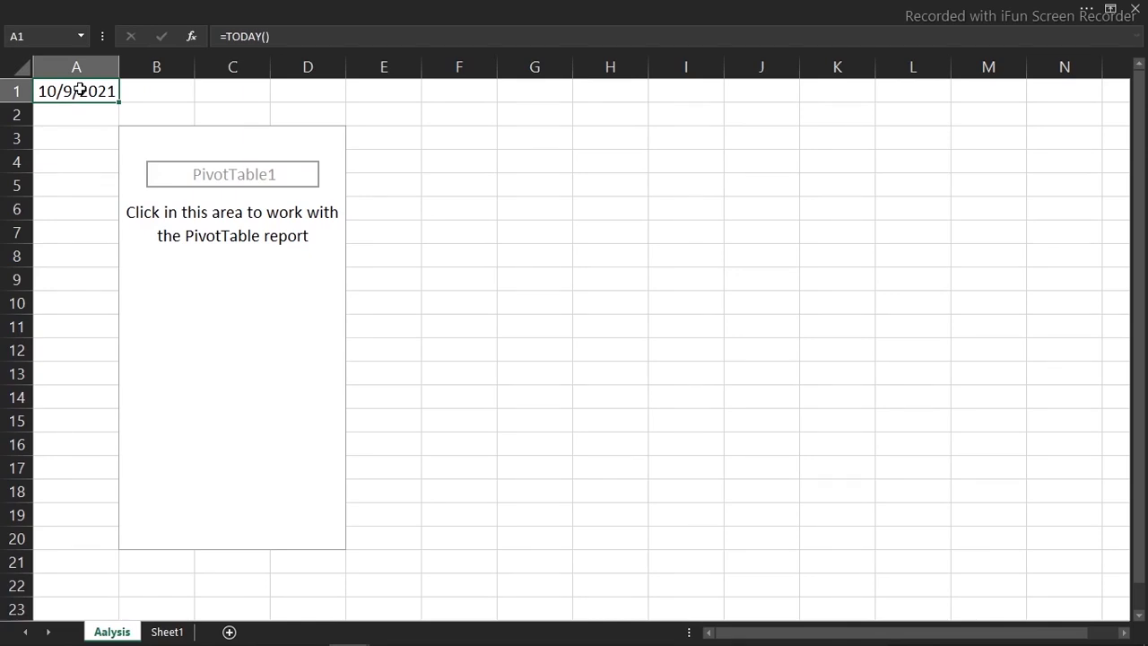
pyautogui.hotkey('ctrl', '1')
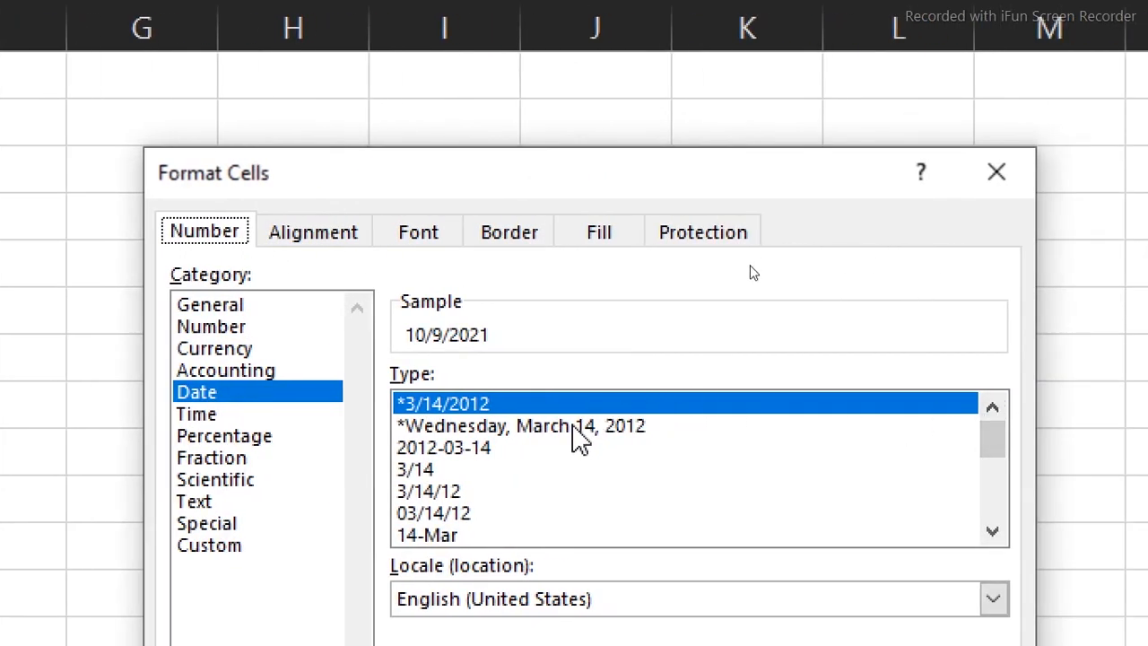
pyautogui.click(574, 428)
pyautogui.moveTo(928, 449); pyautogui.dragTo(929, 524)
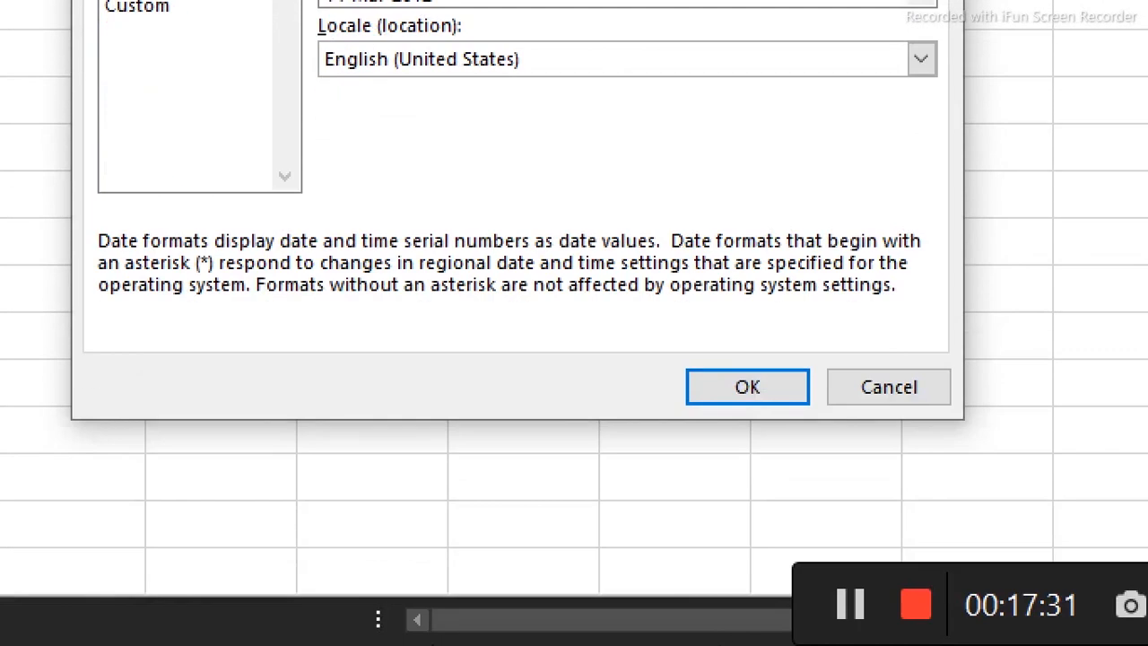
pyautogui.click(780, 393)
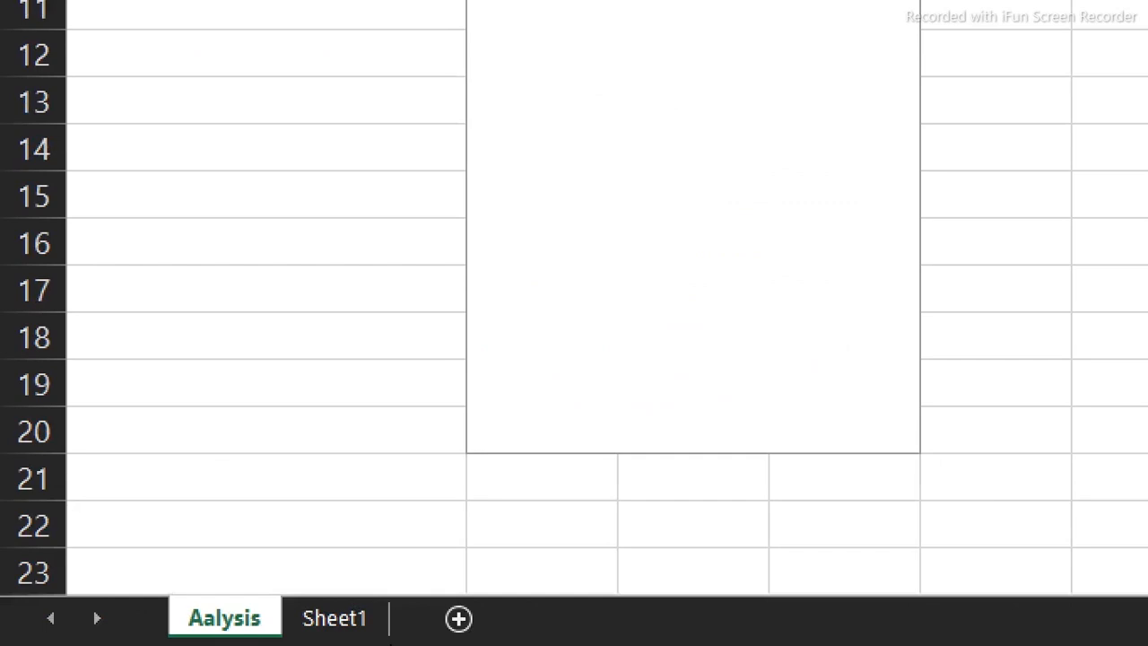
# - Replace the link of Sheet1's date text box with =Aalysis!A1
pyautogui.click(339, 621)
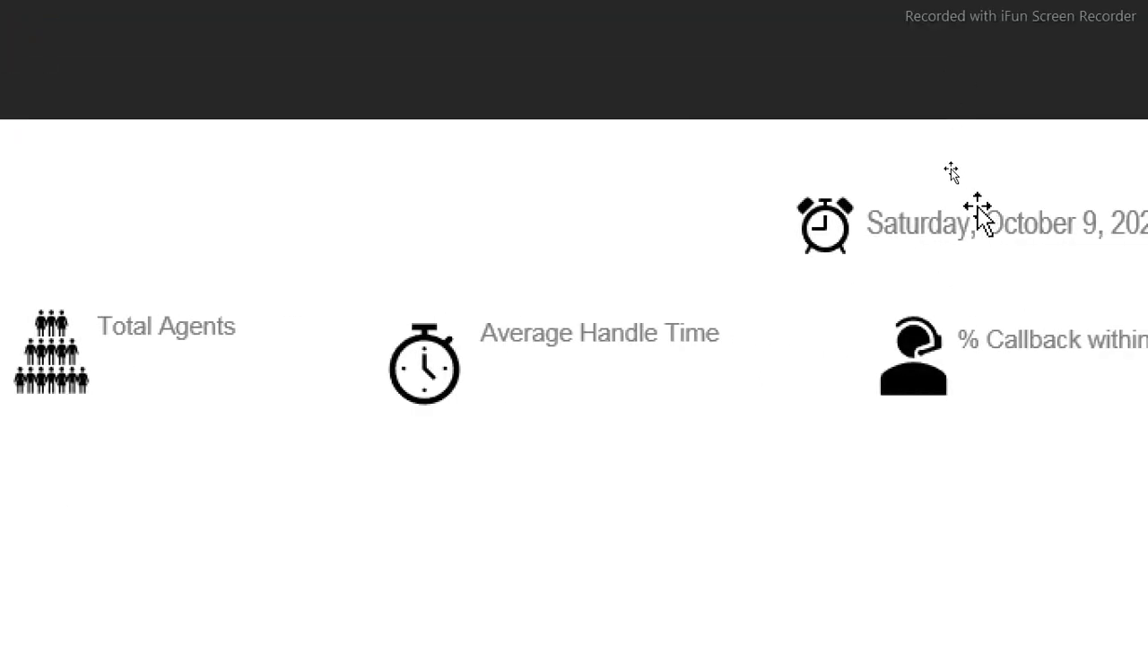
pyautogui.click(1050, 227)
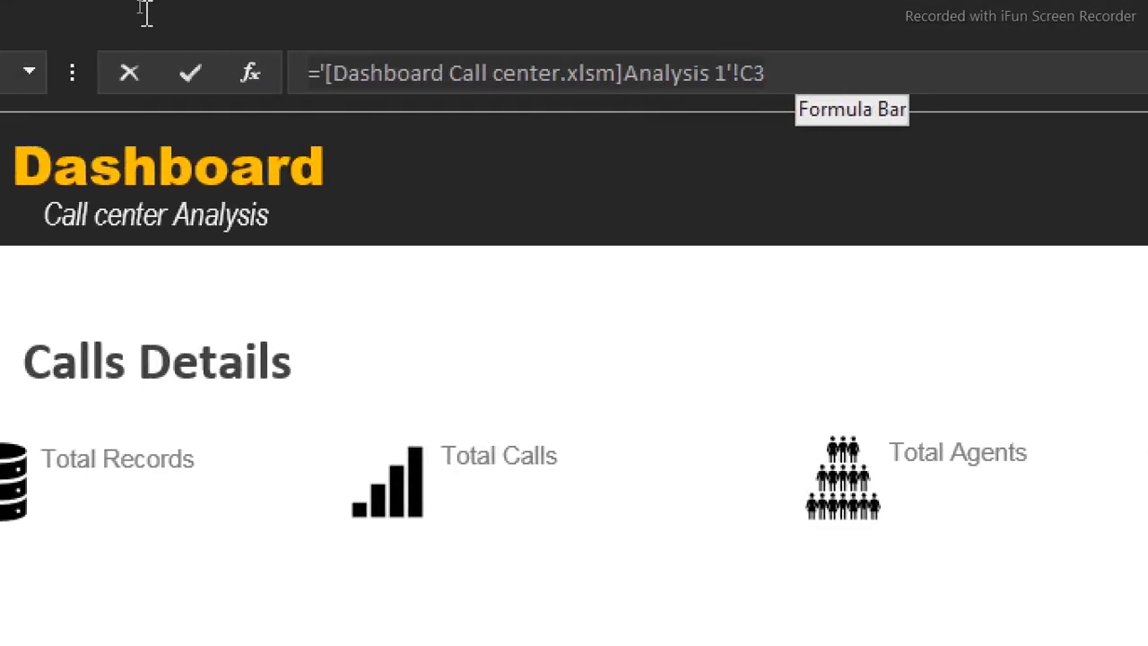
pyautogui.hotkey('shift', 'End')
pyautogui.write('=')
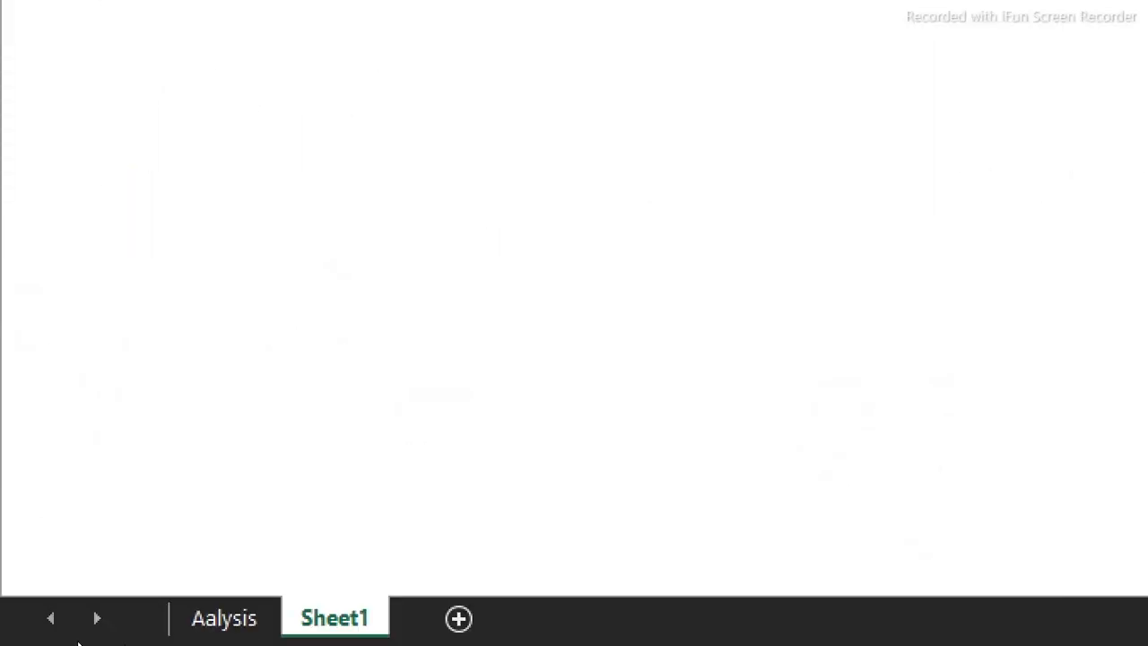
pyautogui.click(243, 620)
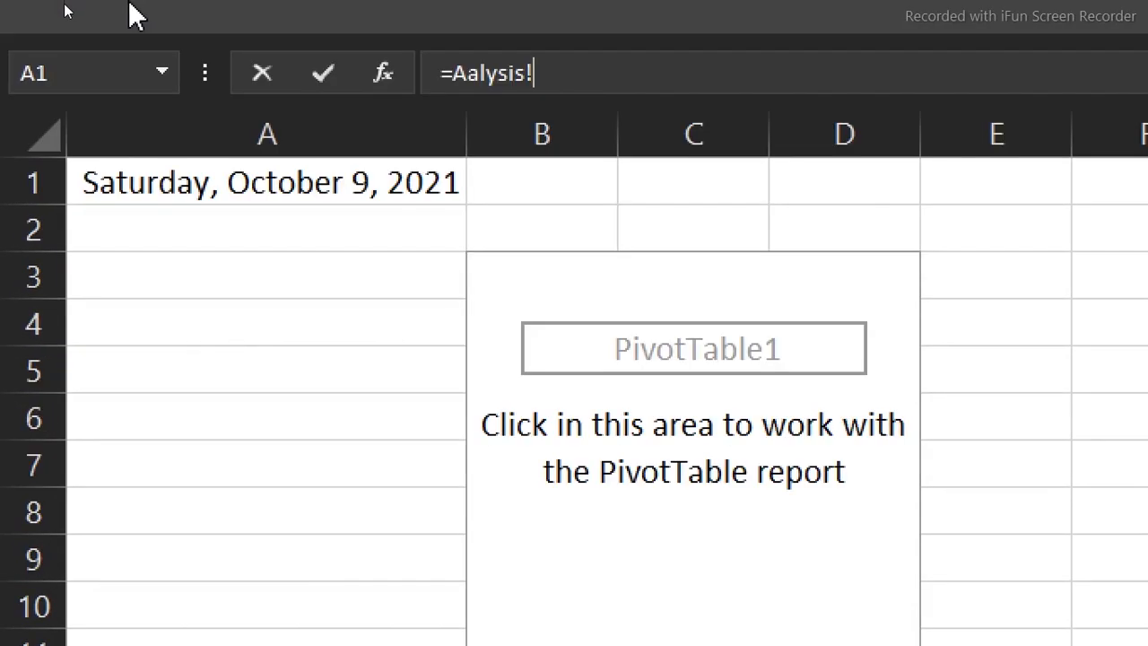
pyautogui.click(130, 188)
pyautogui.press('Return')
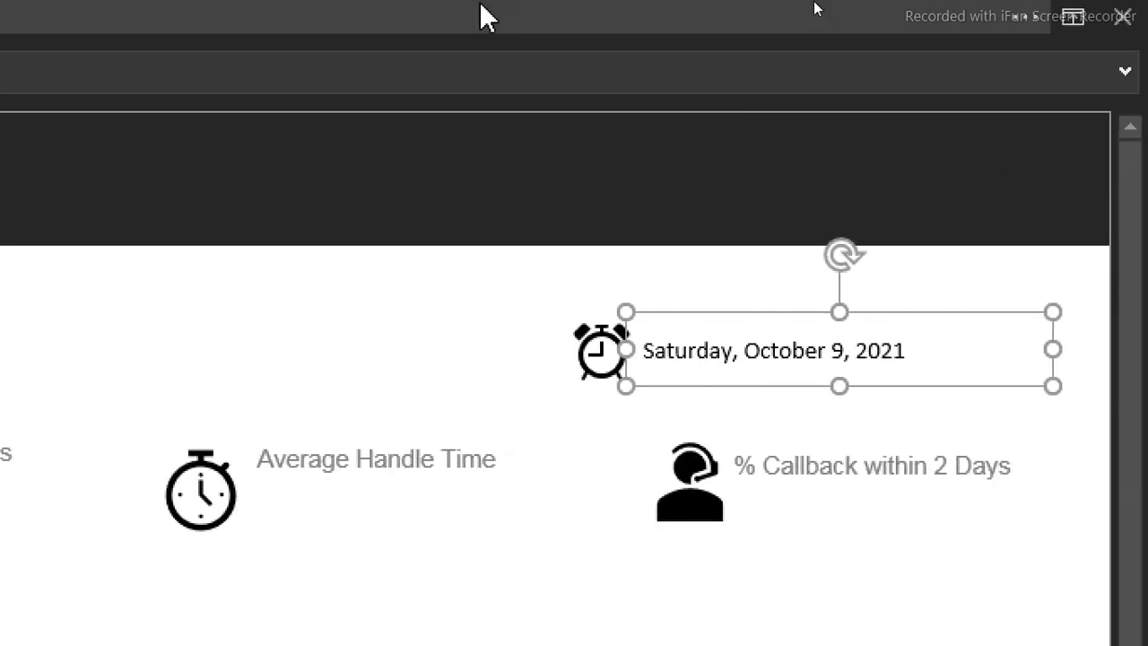
# - Increase the font size of the date text box on Sheet1 to 16
pyautogui.click(907, 351)
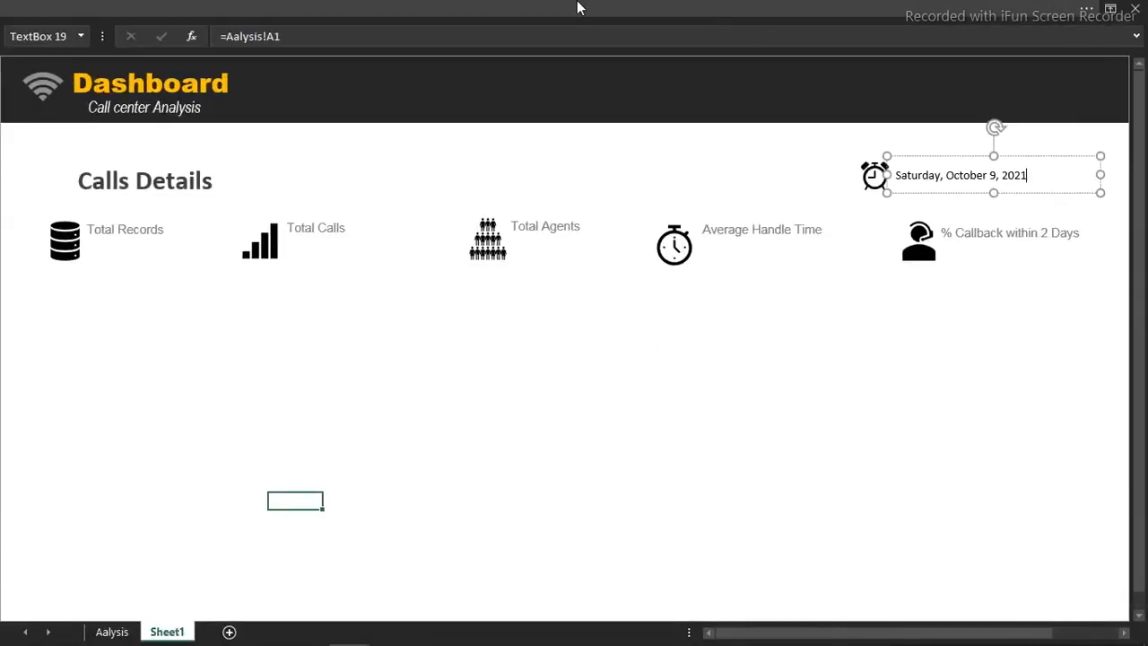
pyautogui.click(577, 7)
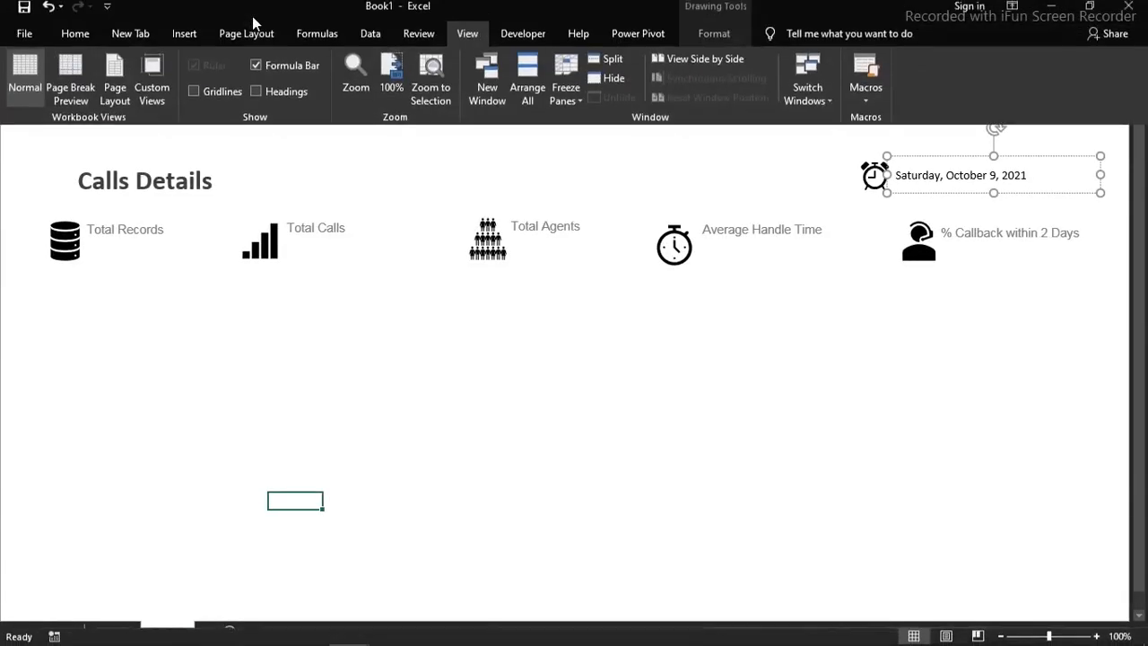
pyautogui.click(87, 41)
pyautogui.click(223, 74)
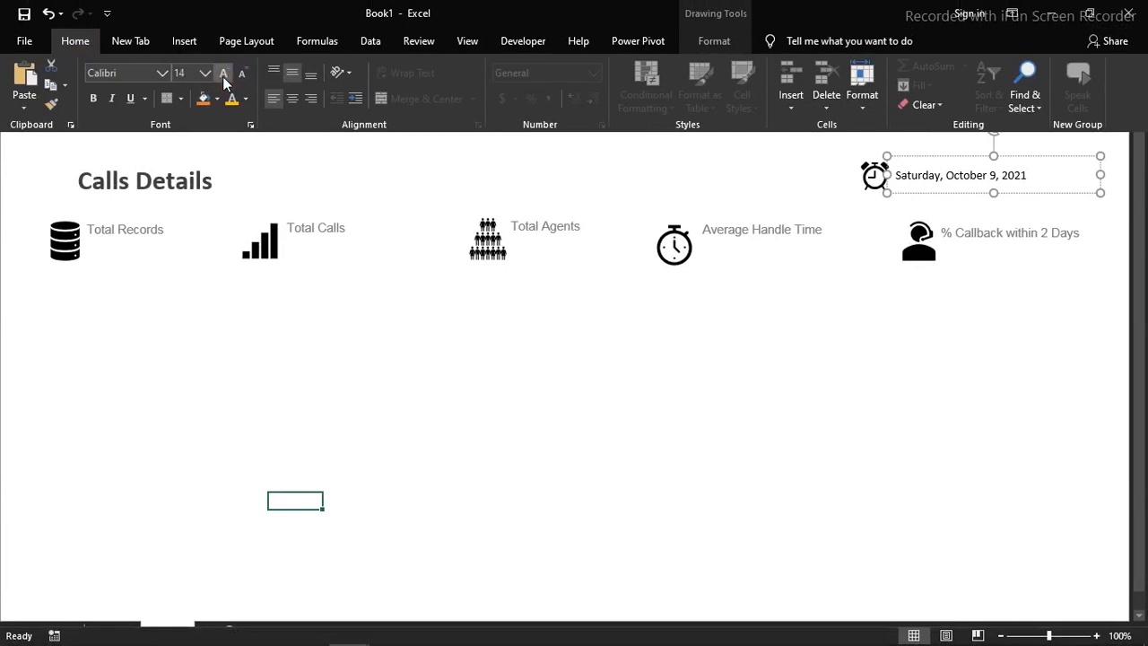
pyautogui.click(494, 324)
pyautogui.click(494, 321)
pyautogui.click(896, 189)
pyautogui.click(305, 8)
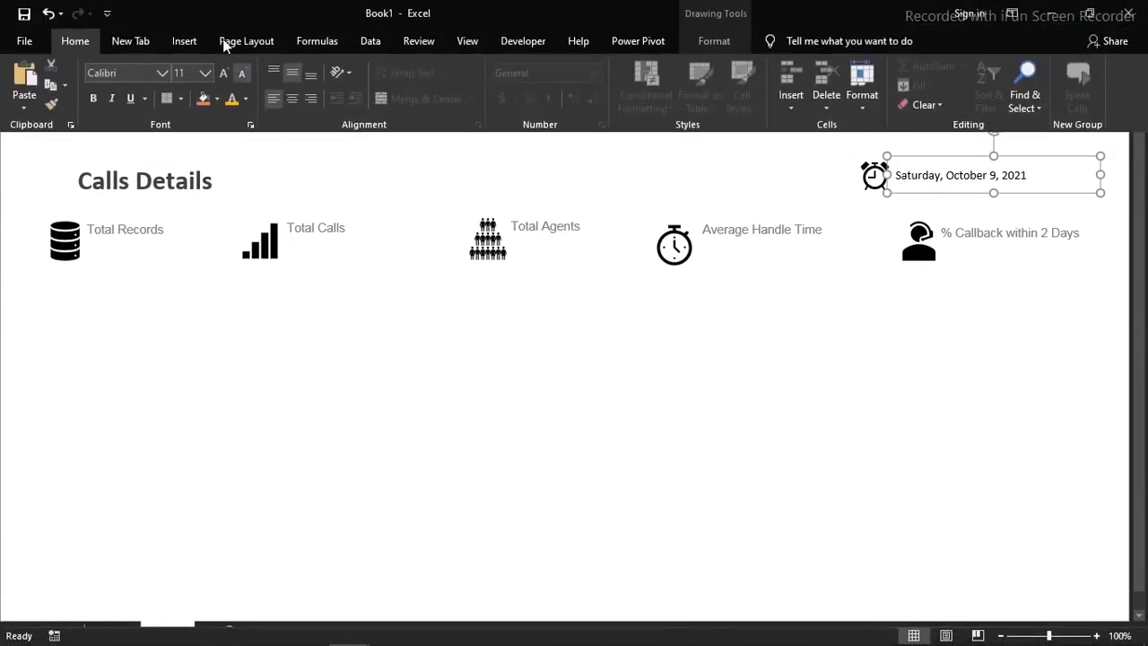
pyautogui.click(222, 77)
pyautogui.click(223, 77)
pyautogui.click(222, 77)
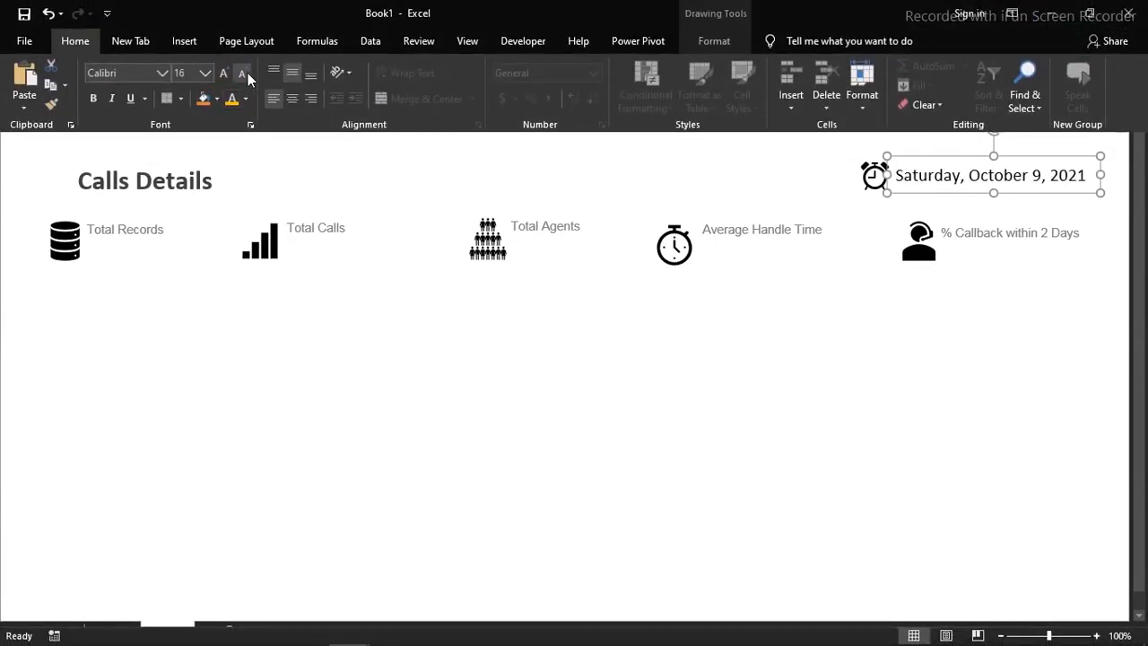
# - Change the date text's font color to gray, collapse the ribbon and deselect the text box
pyautogui.click(245, 97)
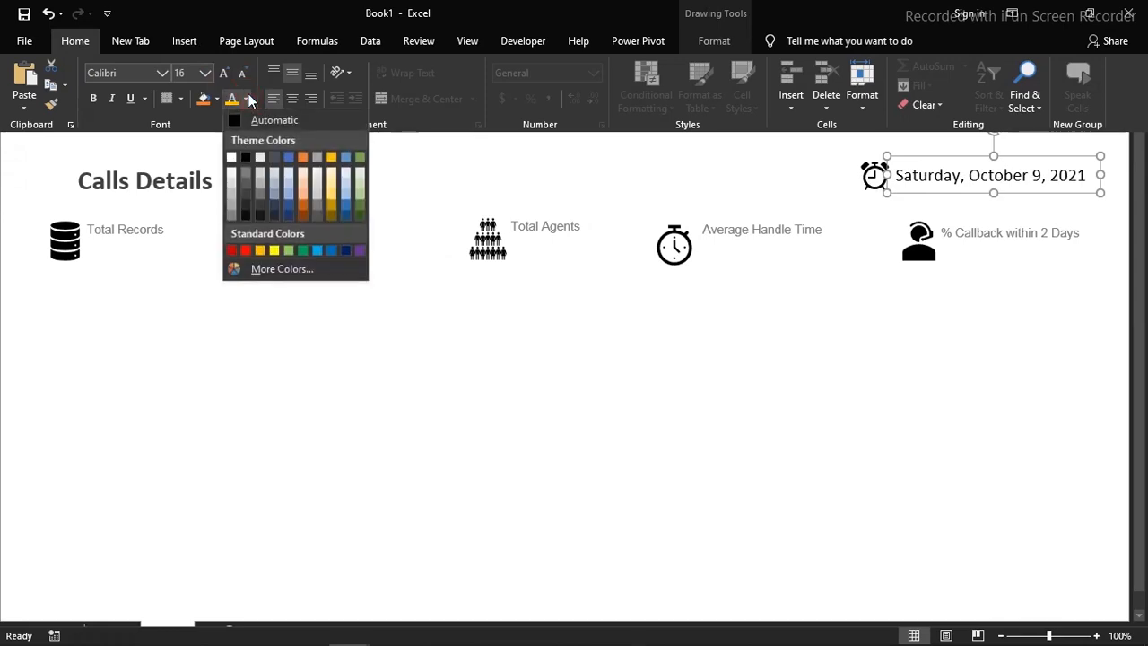
pyautogui.click(244, 174)
pyautogui.hotkey('ctrl', 'shift', 'F1')
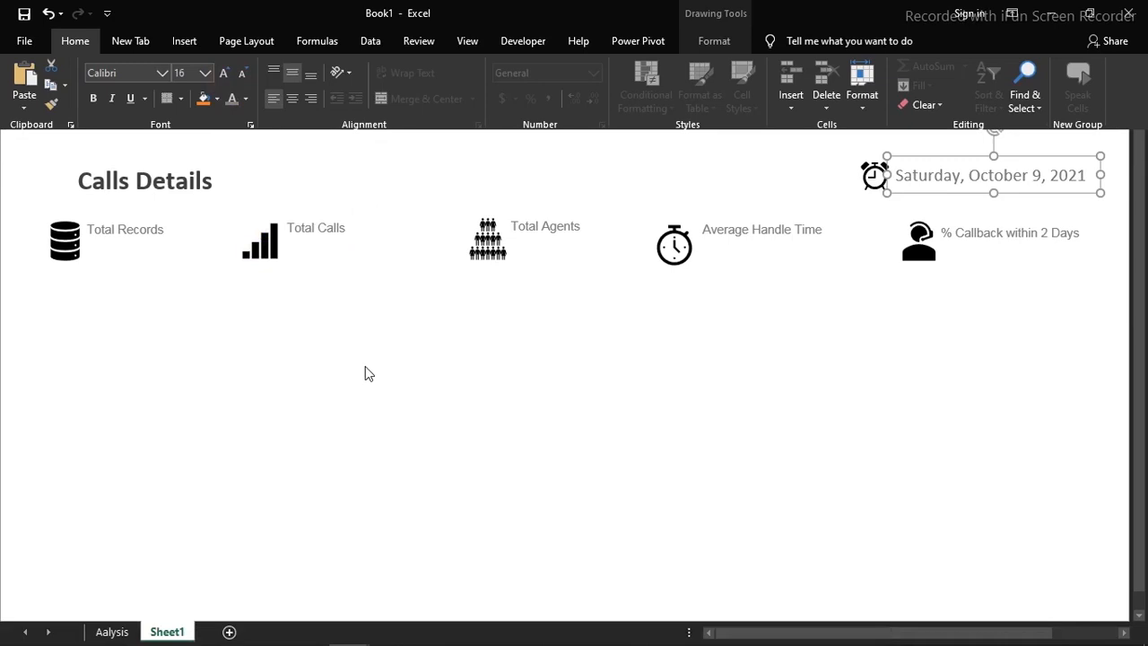
pyautogui.click(365, 366)
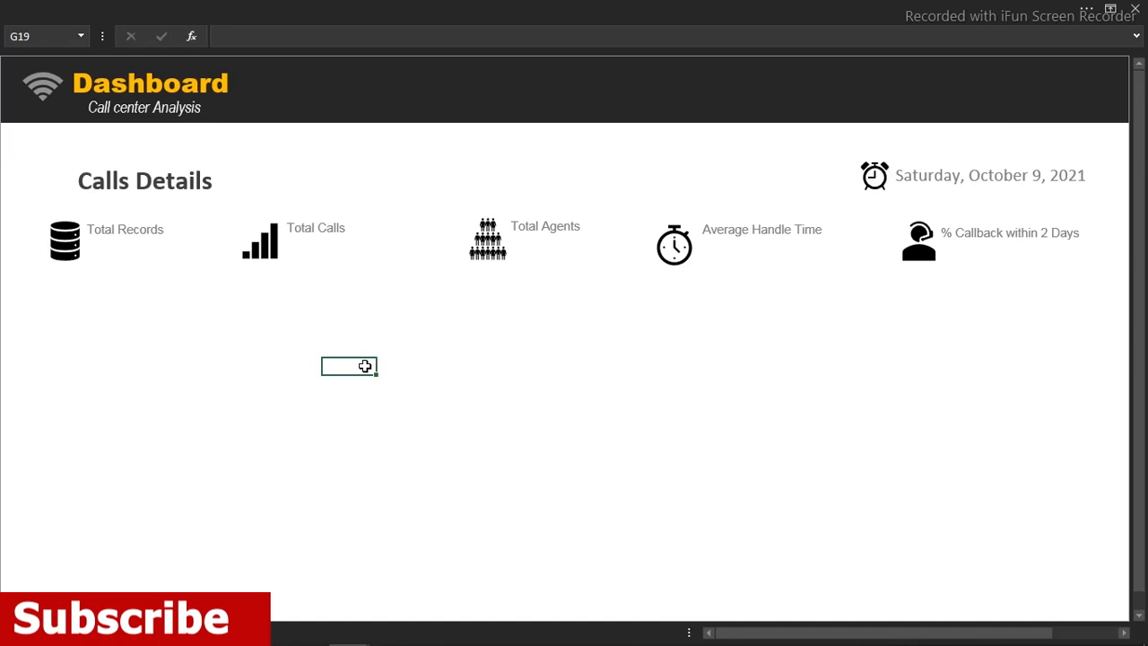
# - Show the row and column headings on Sheet1 and narrow column A to about half its width
pyautogui.click(188, 313)
pyautogui.click(388, 7)
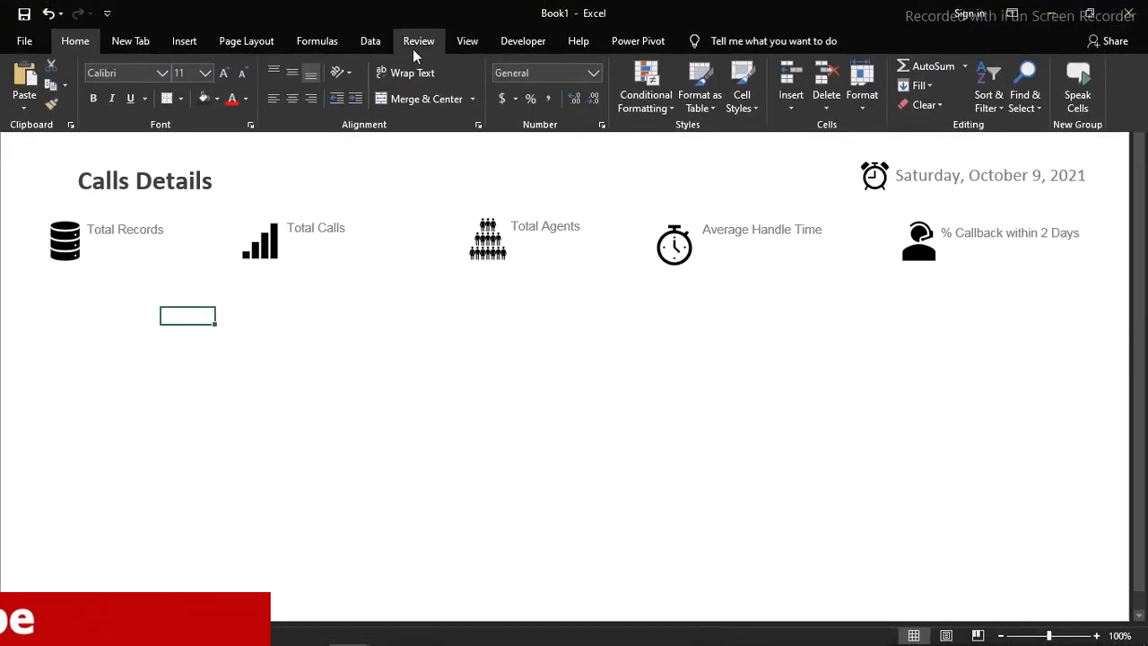
pyautogui.click(466, 41)
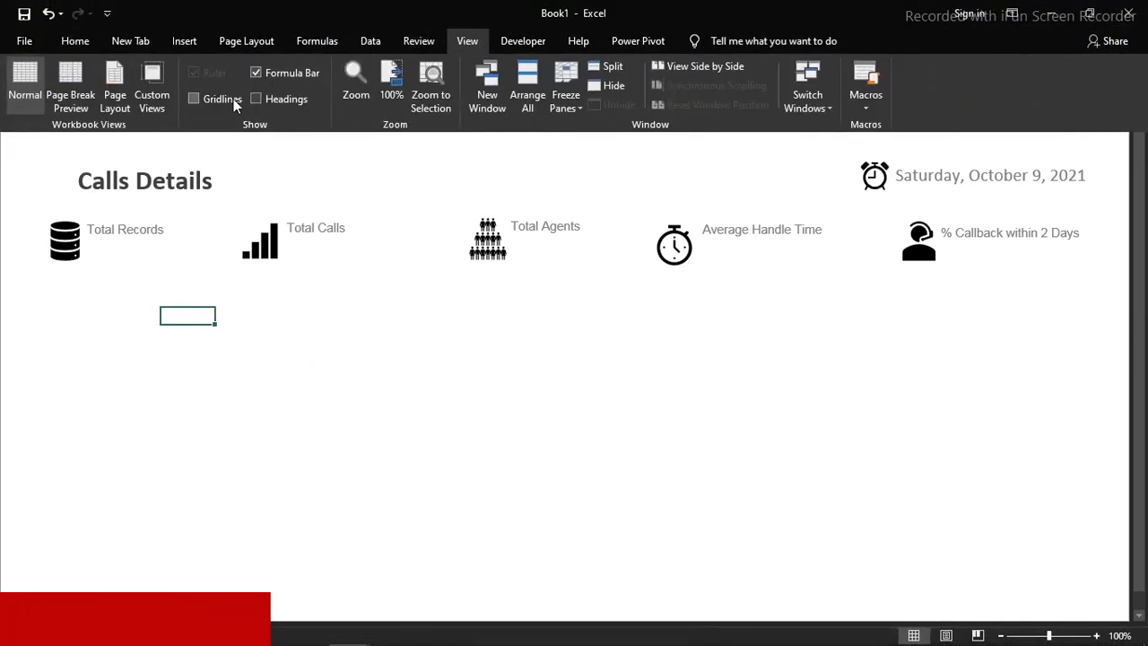
pyautogui.click(260, 99)
pyautogui.click(288, 362)
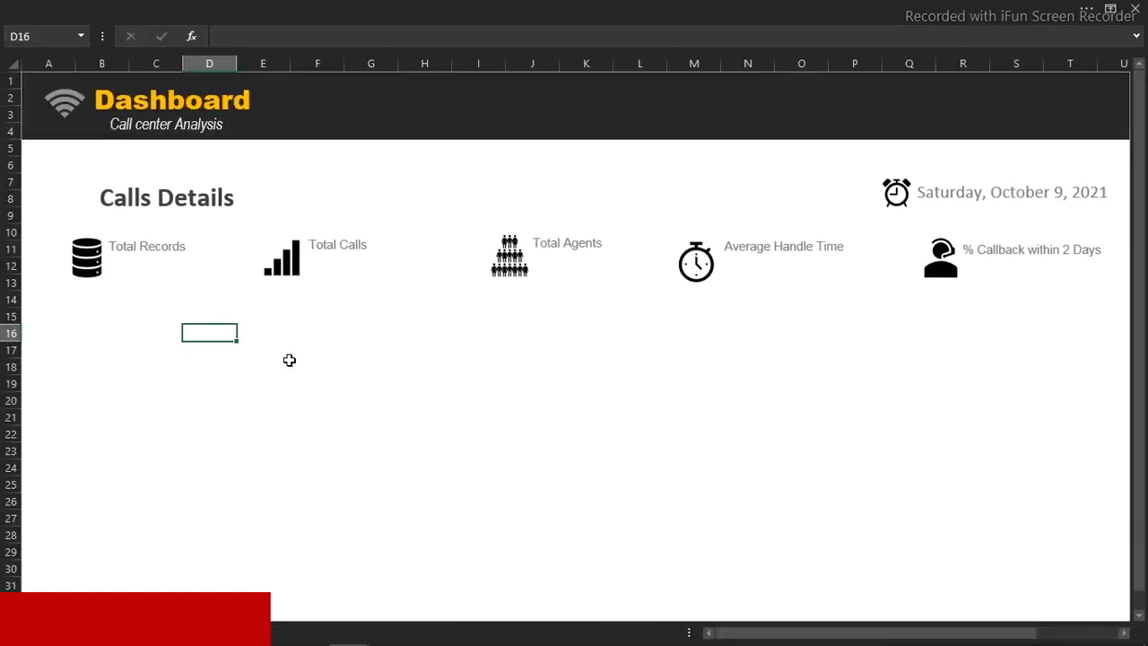
pyautogui.moveTo(76, 64); pyautogui.dragTo(53, 69)
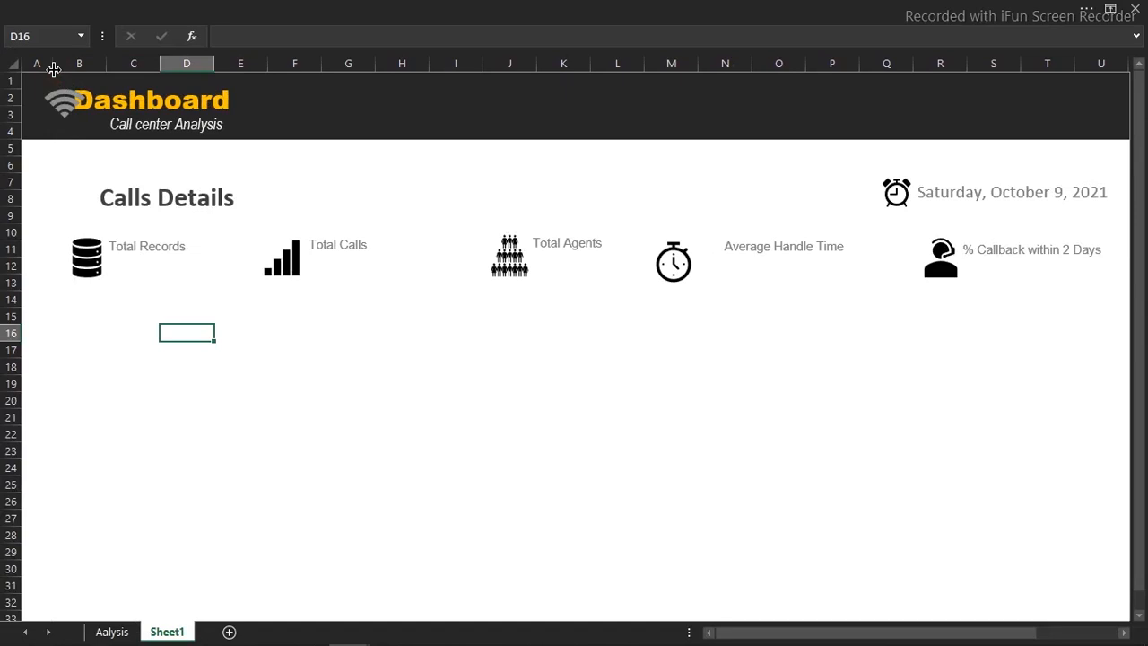
# - Try narrowing columns H and I on Sheet1, and undo both that change and the narrowing of column A
pyautogui.moveTo(481, 68); pyautogui.dragTo(388, 96)
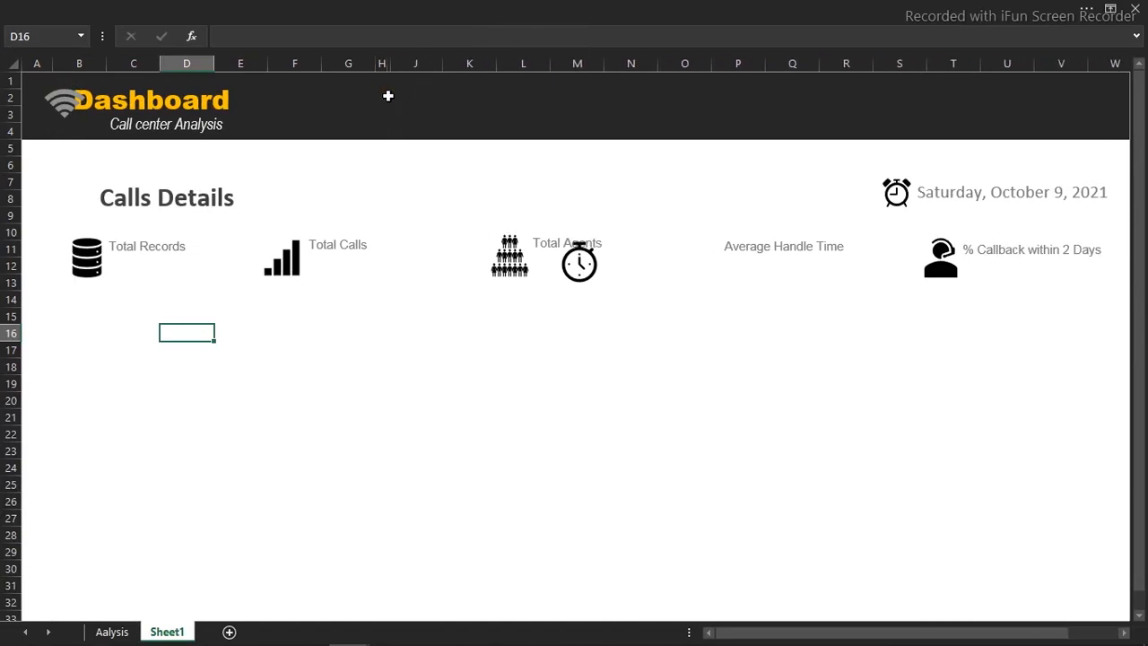
pyautogui.hotkey('ctrl', 'z')
pyautogui.hotkey('ctrl', 'z')
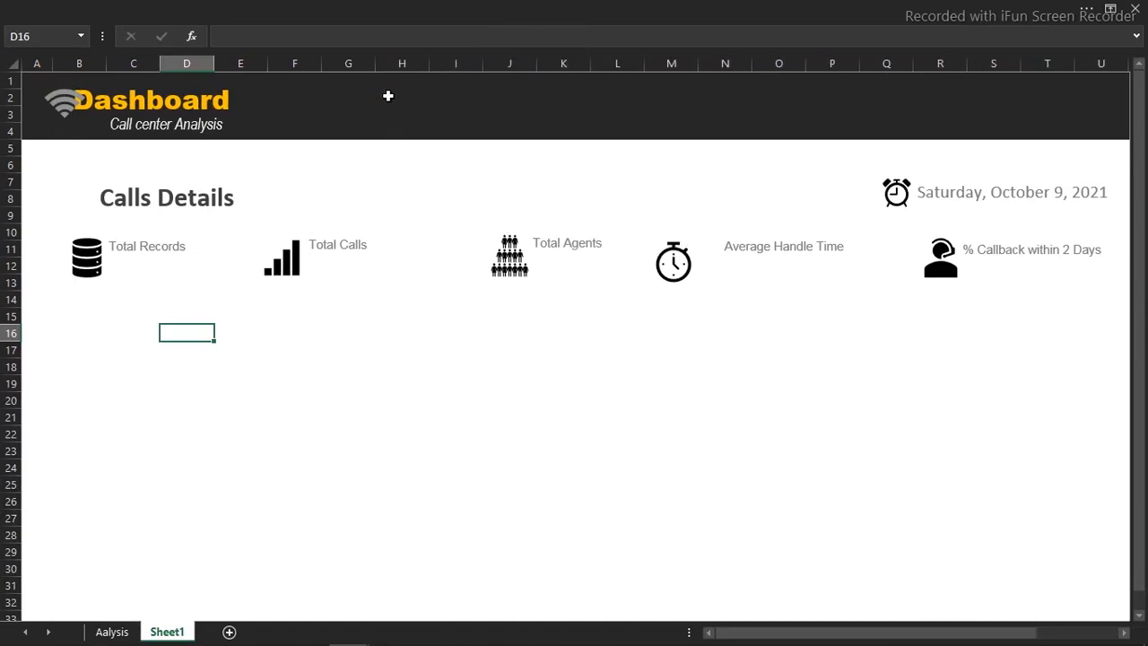
# - Set all icons and text boxes on Sheet1 to not move or size with cells, and narrow column A to about half its width
pyautogui.click(292, 263)
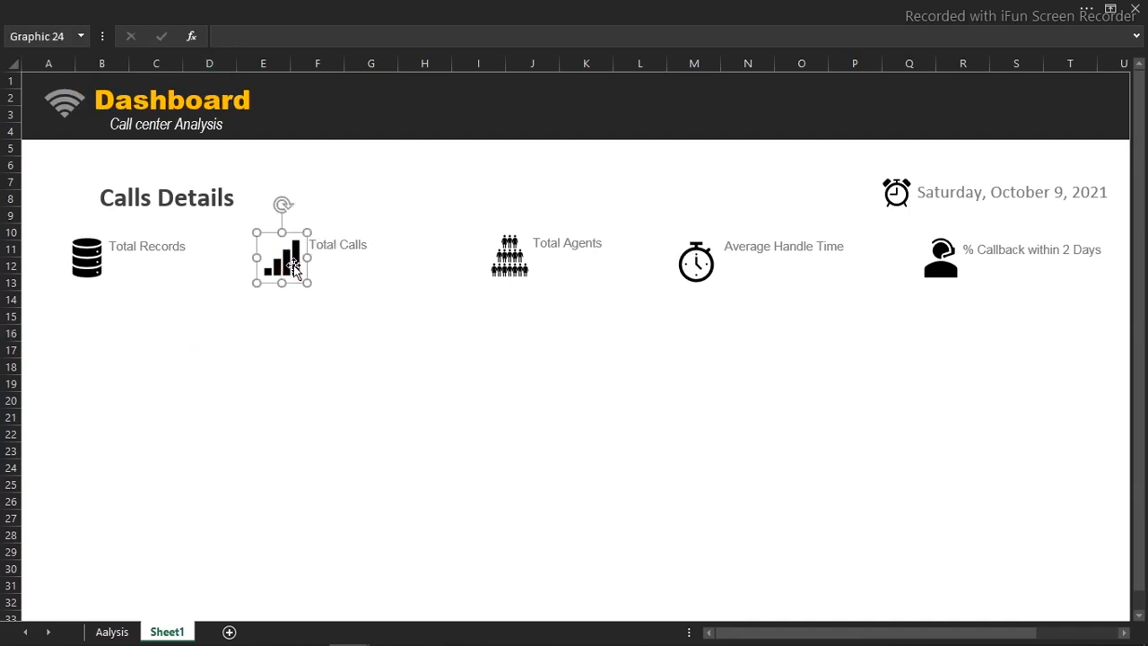
pyautogui.hotkey('ctrl', 'a')
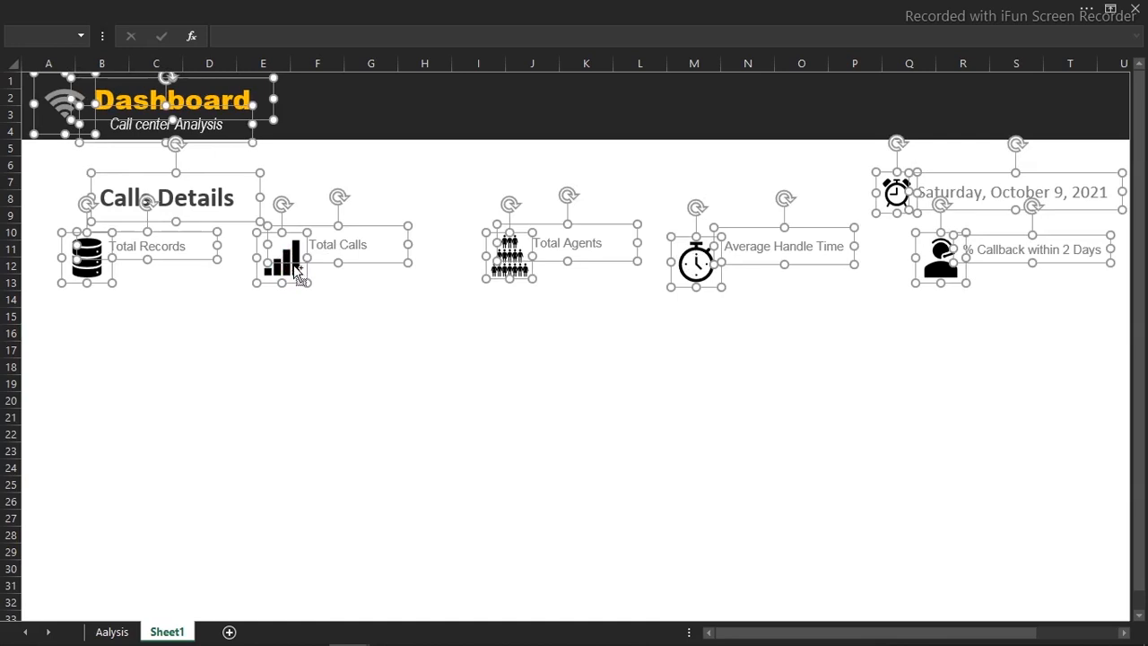
pyautogui.hotkey('ctrl', '1')
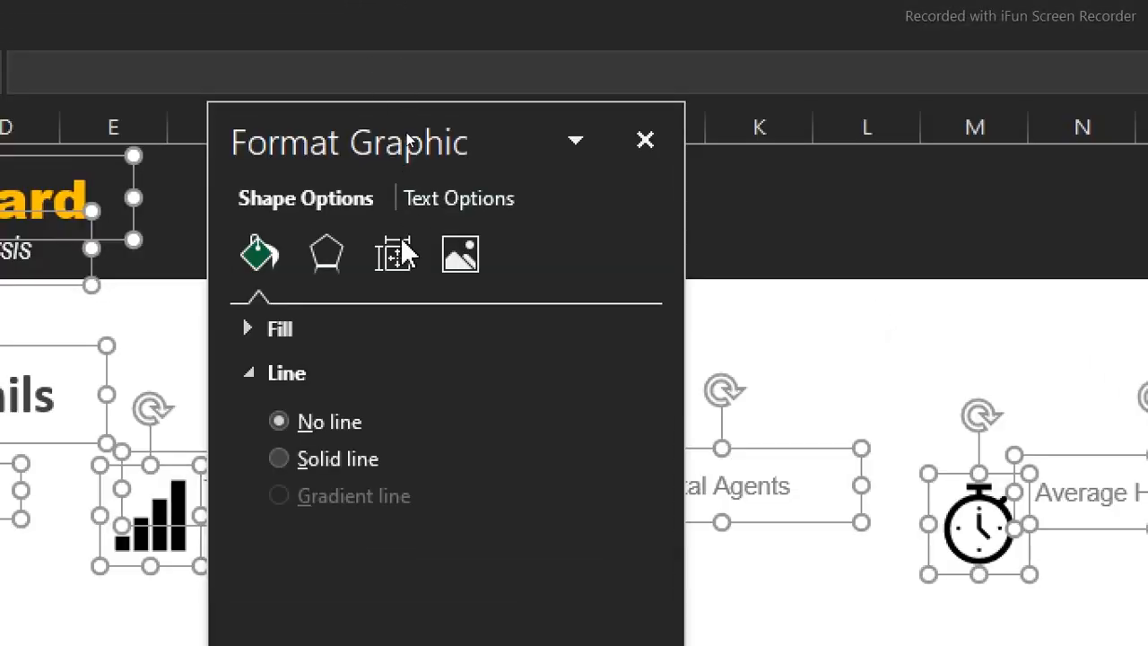
pyautogui.click(398, 263)
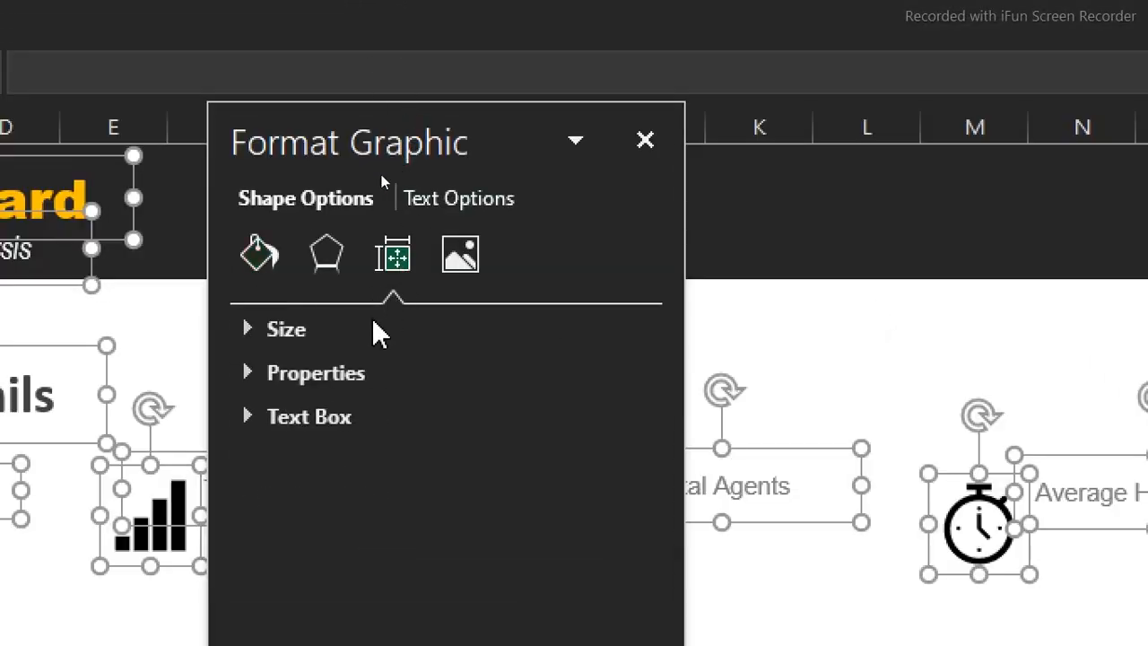
pyautogui.click(318, 375)
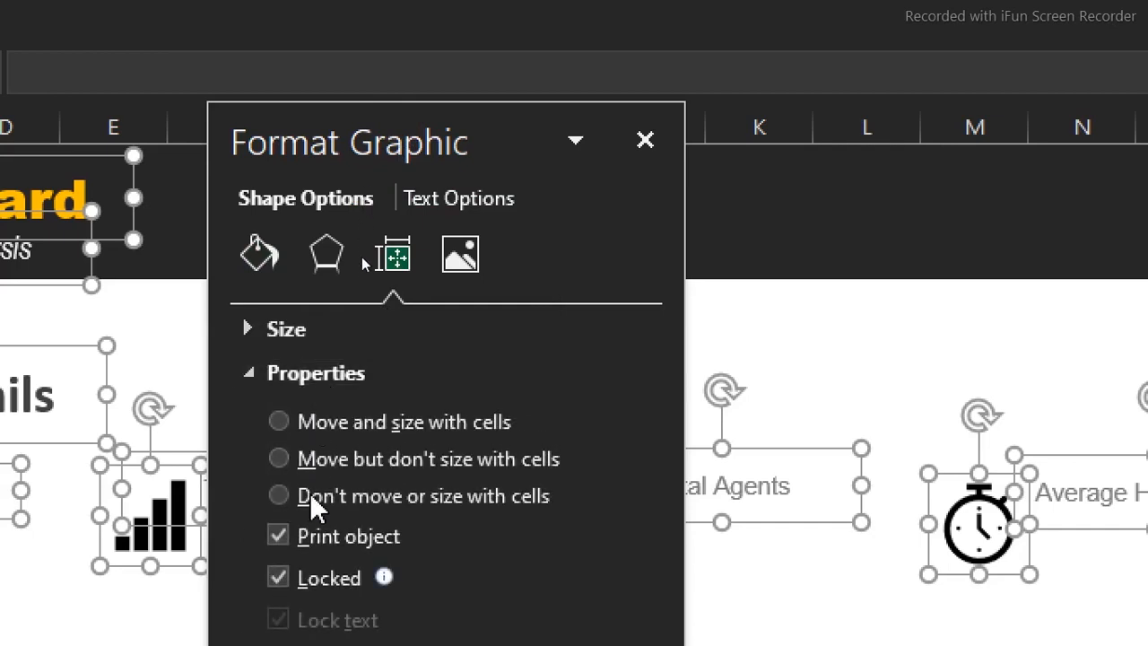
pyautogui.click(286, 497)
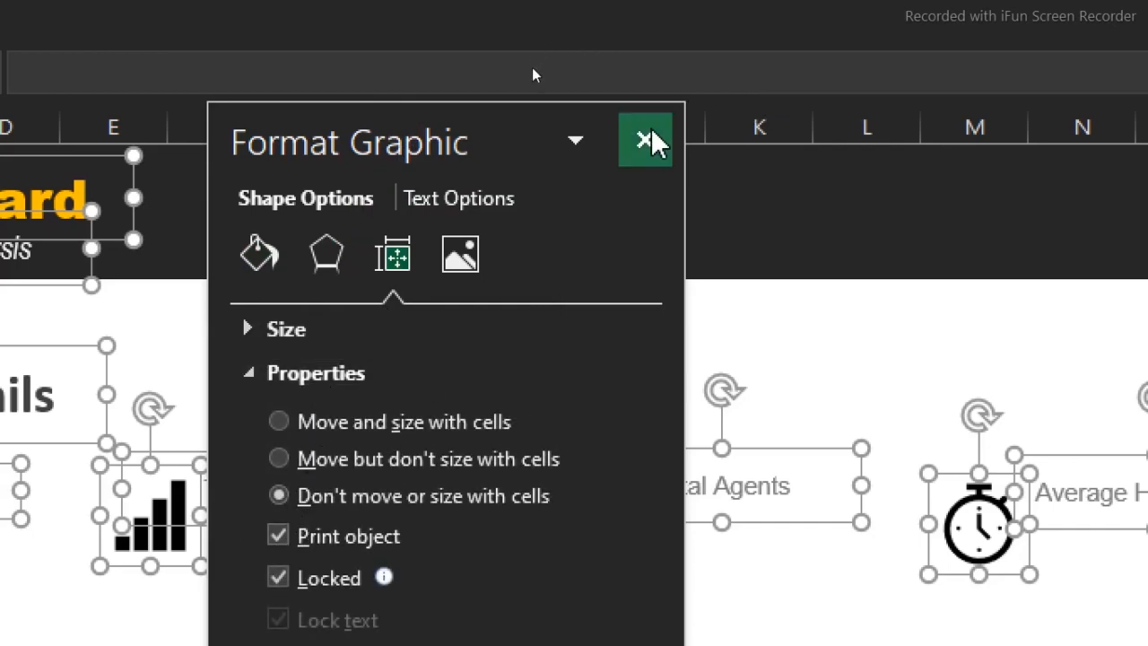
pyautogui.click(646, 141)
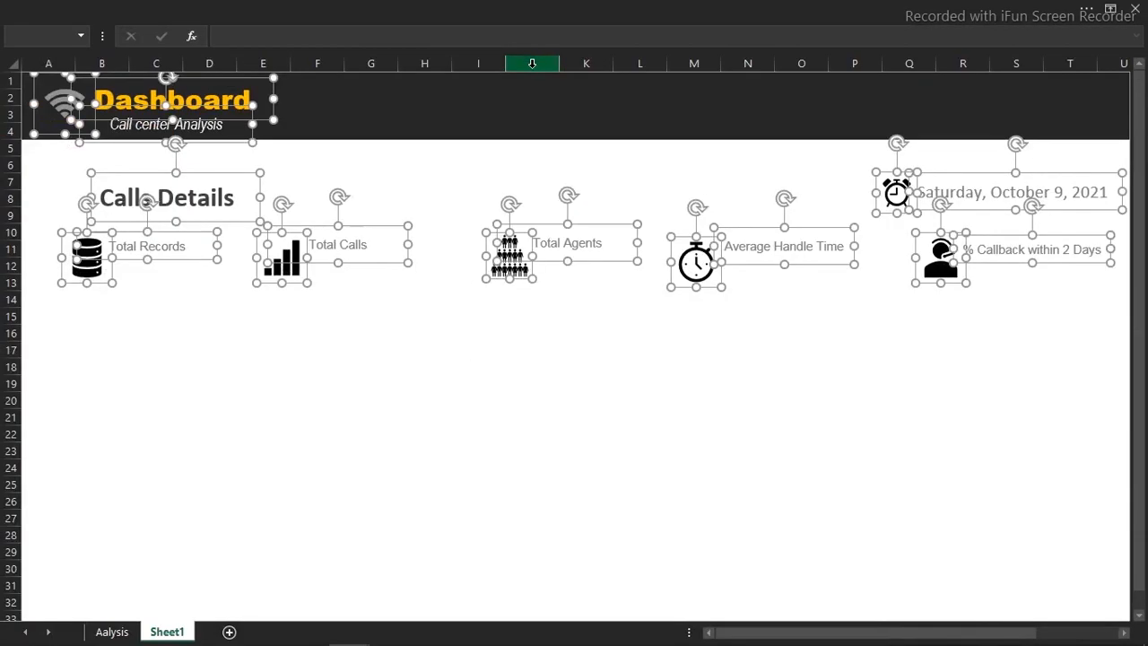
pyautogui.click(293, 331)
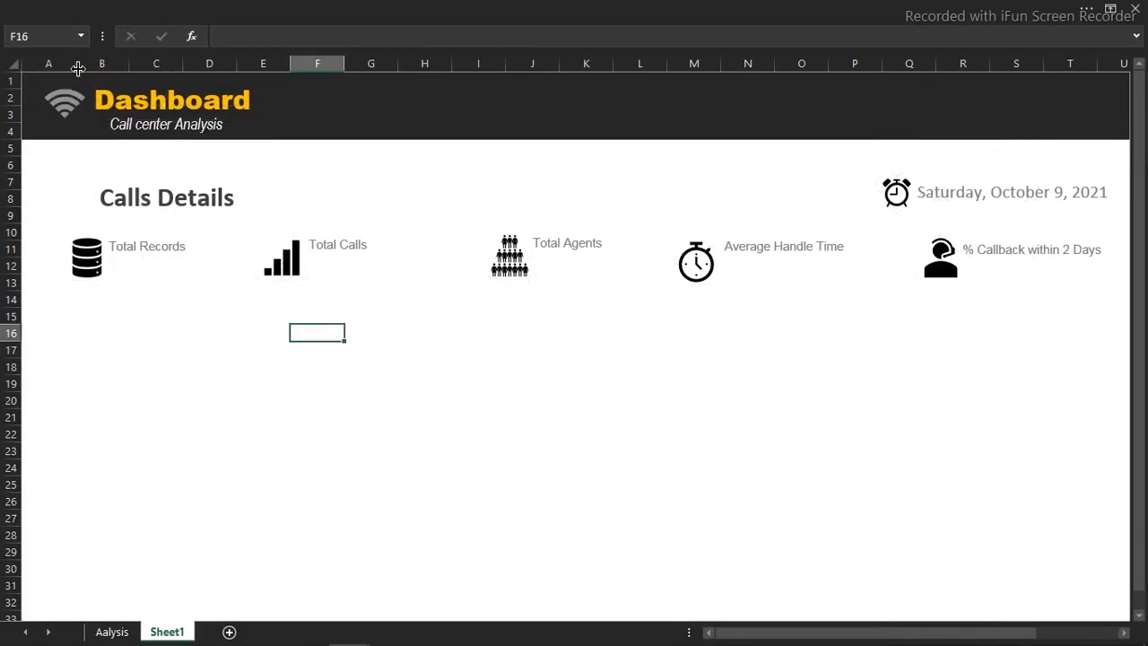
pyautogui.moveTo(75, 63); pyautogui.dragTo(50, 68)
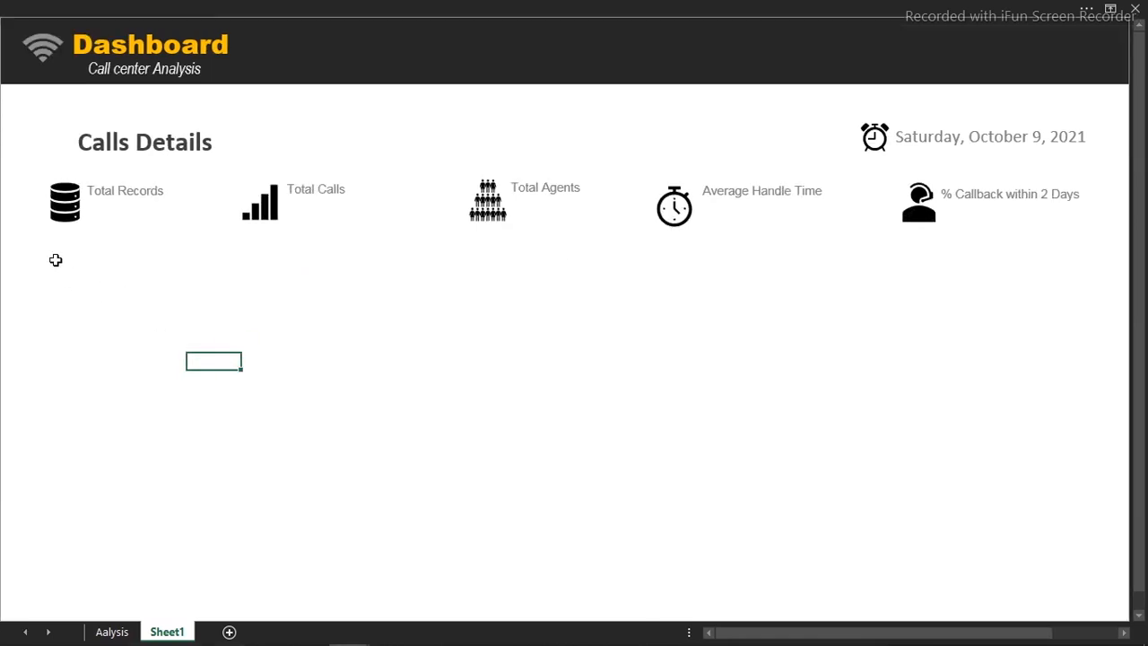
# - Fill a three-row band directly beneath the KPI icons with the lightest gray, spanning from column B to under the callback label
pyautogui.click(38, 241)
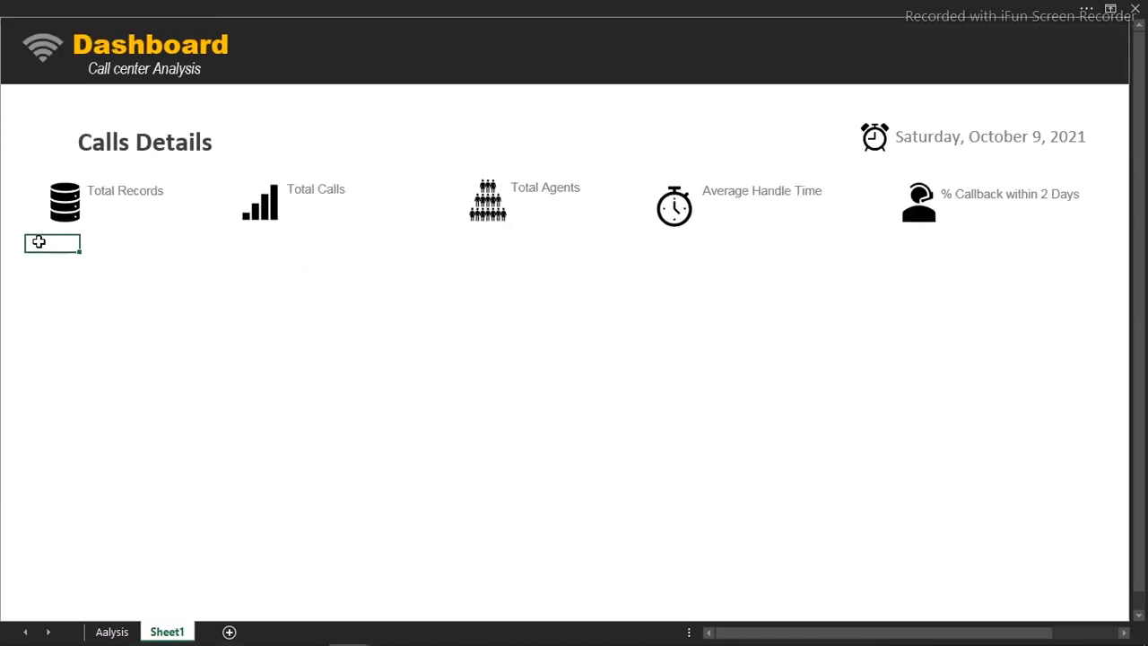
pyautogui.moveTo(38, 241)
pyautogui.mouseDown()
pyautogui.moveTo(45, 269)
pyautogui.moveTo(937, 297)
pyautogui.moveTo(1061, 282)
pyautogui.mouseUp()
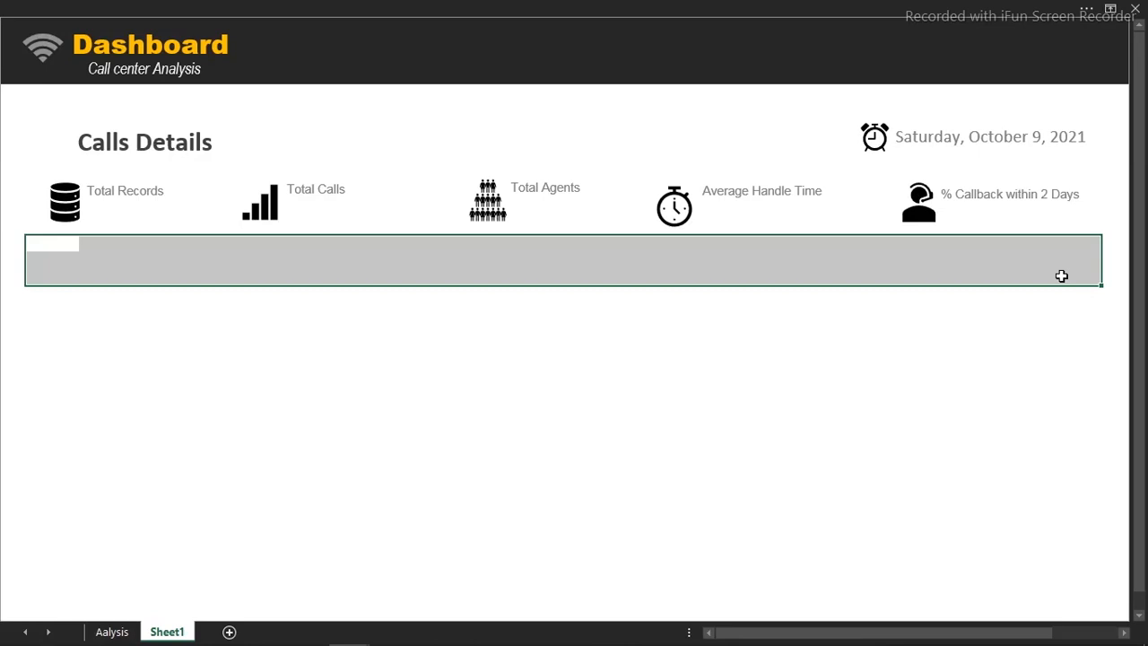
pyautogui.click(504, 5)
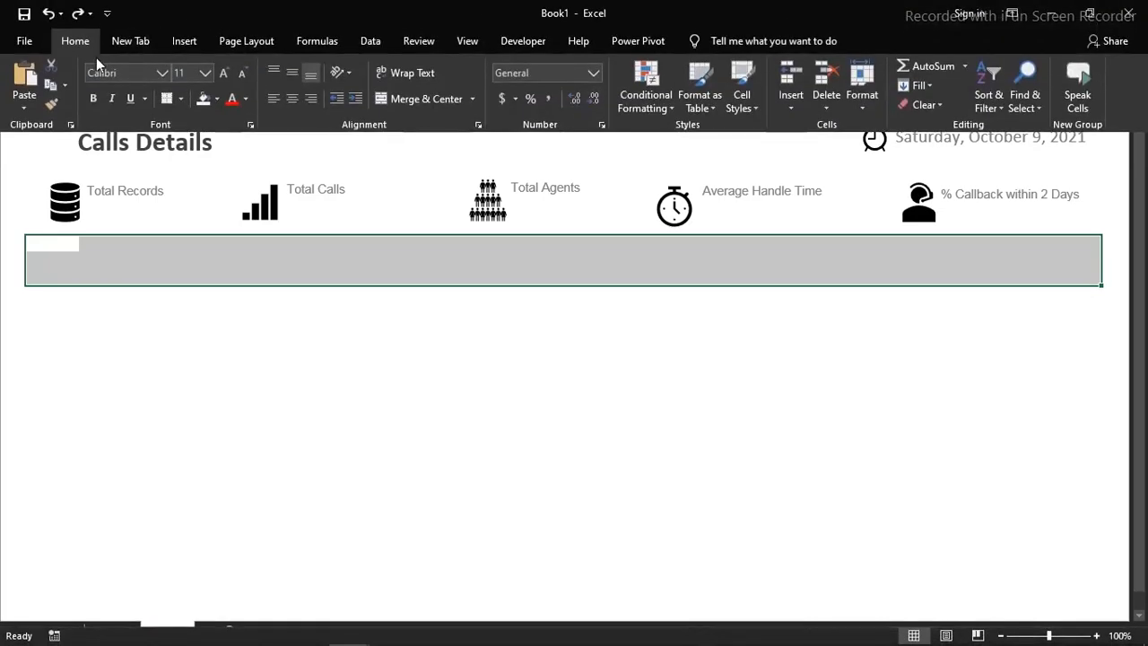
pyautogui.click(217, 100)
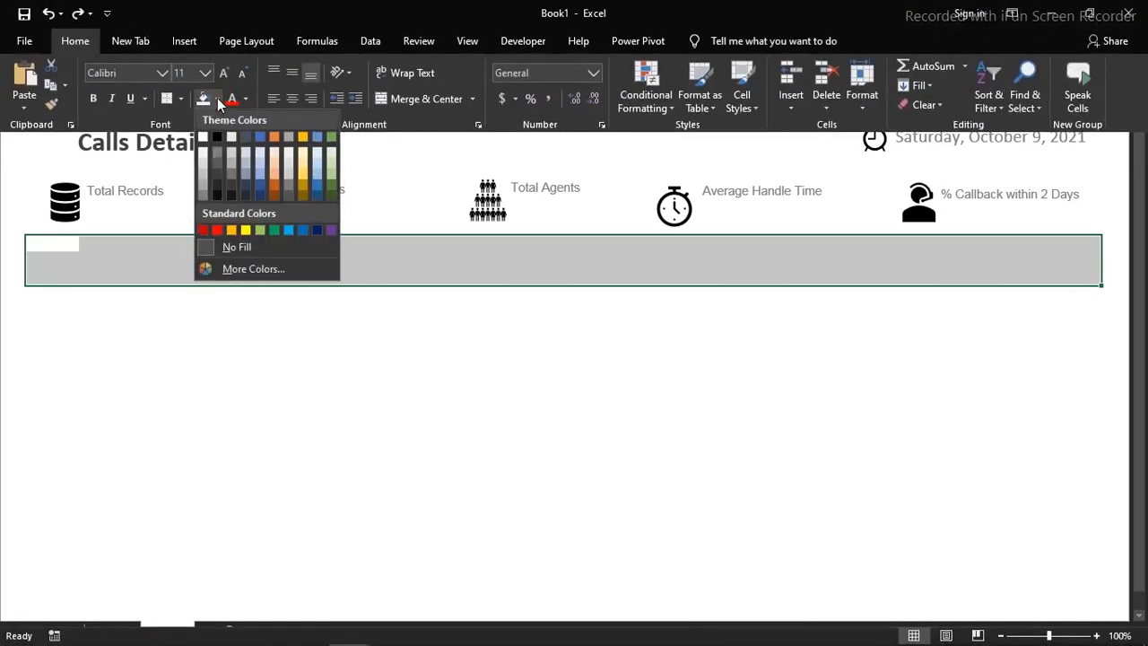
pyautogui.click(203, 152)
pyautogui.click(213, 431)
pyautogui.click(212, 431)
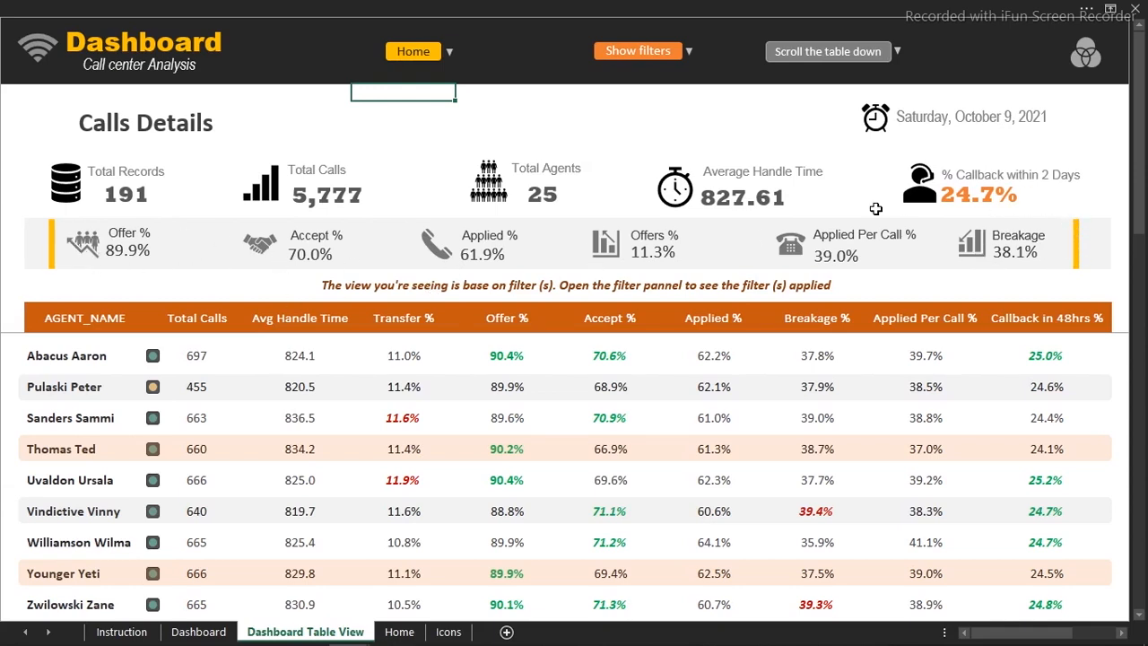
# - Return to Sheet1 of Book1, draw a thin vertical rectangle and place it near the left end of the gray band, matching its height
pyautogui.moveTo(363, 640)
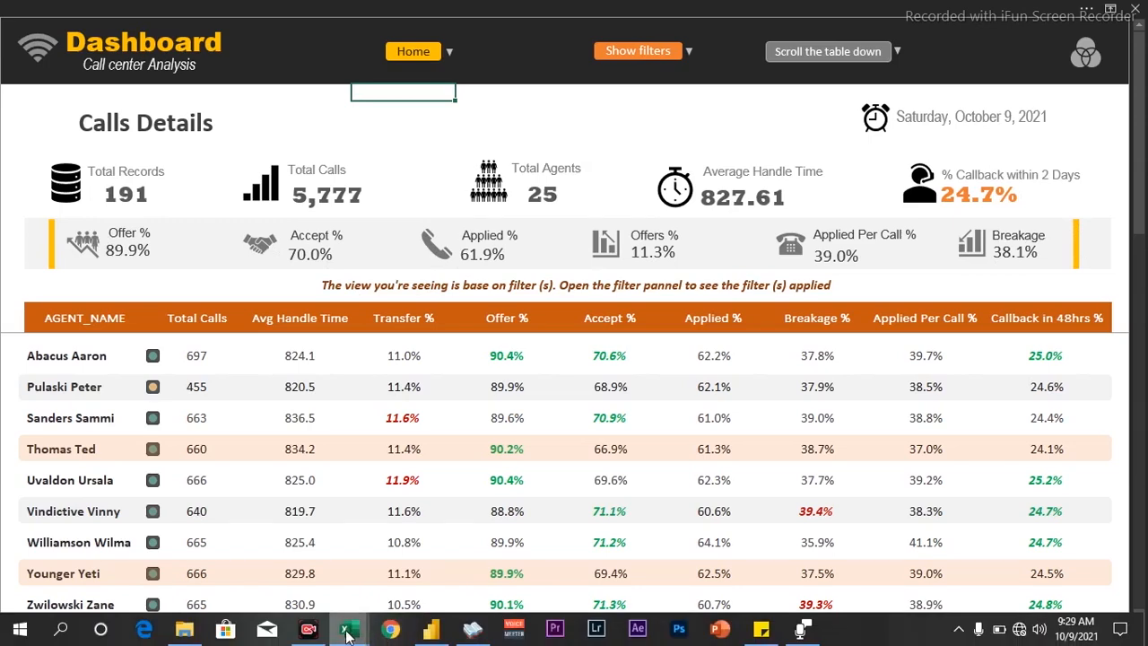
pyautogui.click(397, 546)
pyautogui.click(264, 397)
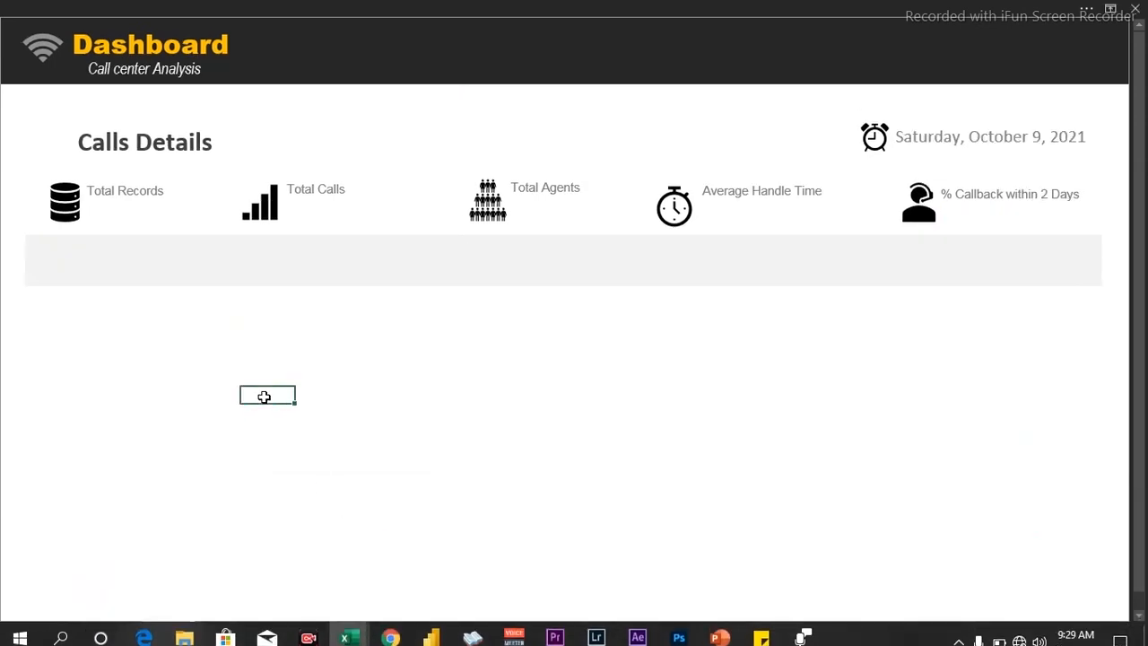
pyautogui.click(308, 7)
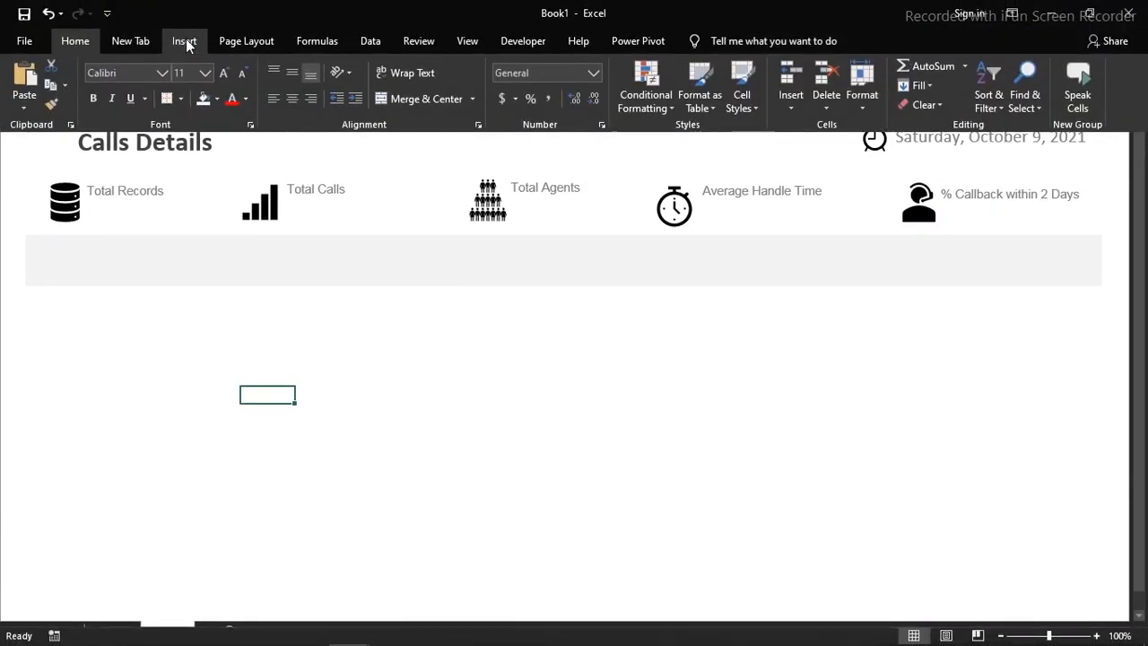
pyautogui.click(187, 45)
pyautogui.click(206, 105)
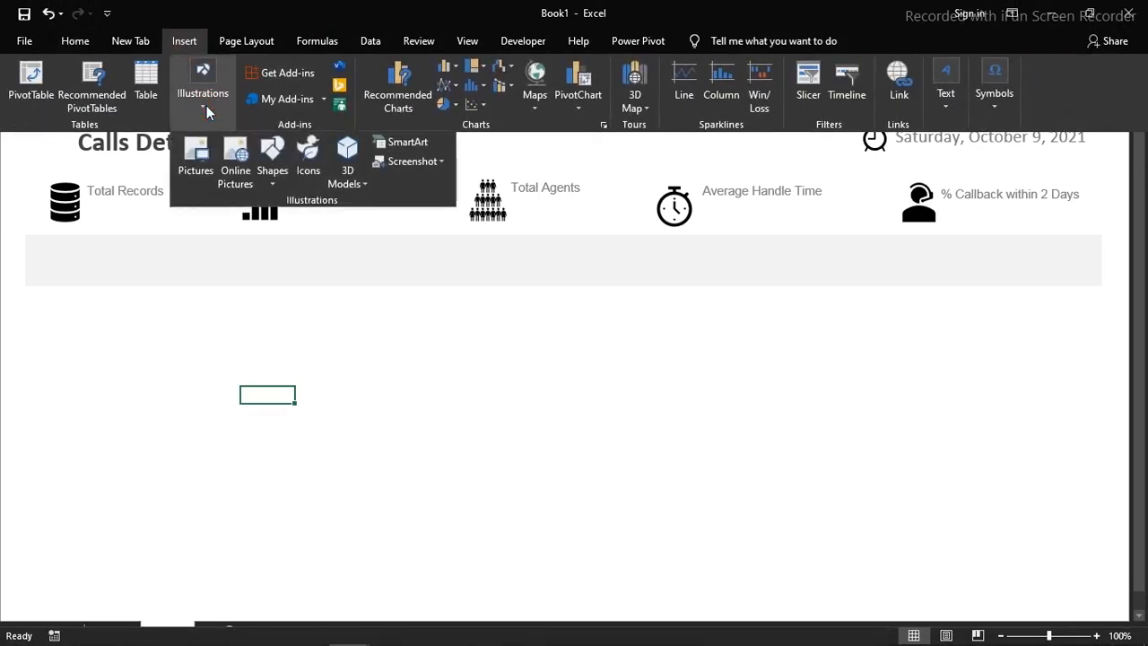
pyautogui.click(274, 183)
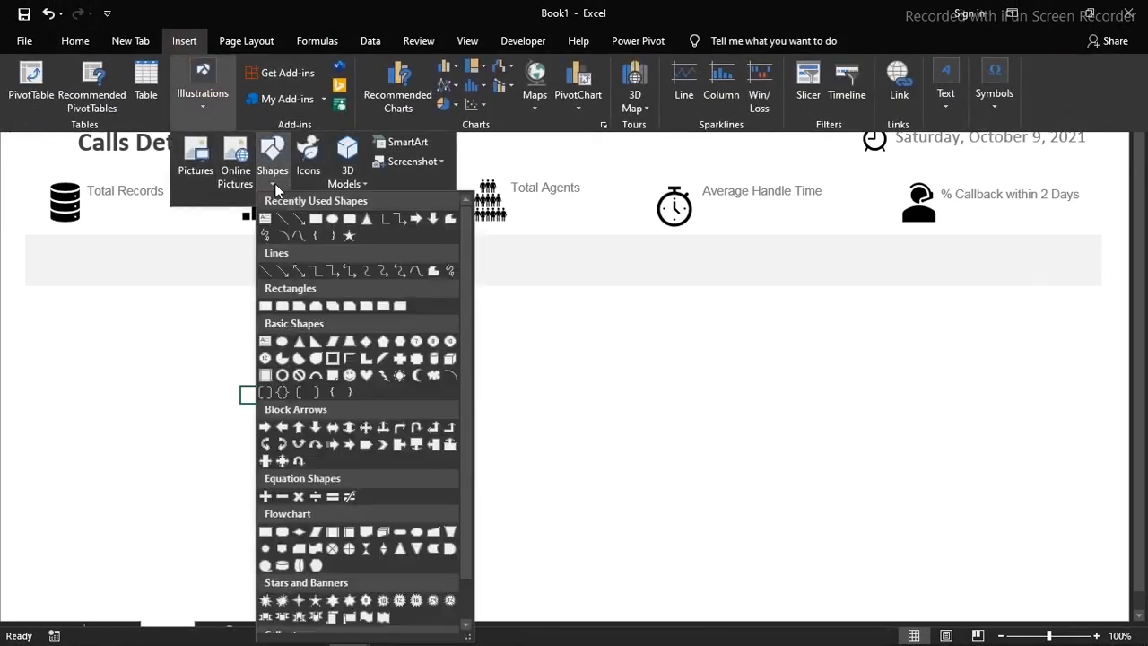
pyautogui.click(318, 227)
pyautogui.moveTo(257, 317); pyautogui.dragTo(263, 381)
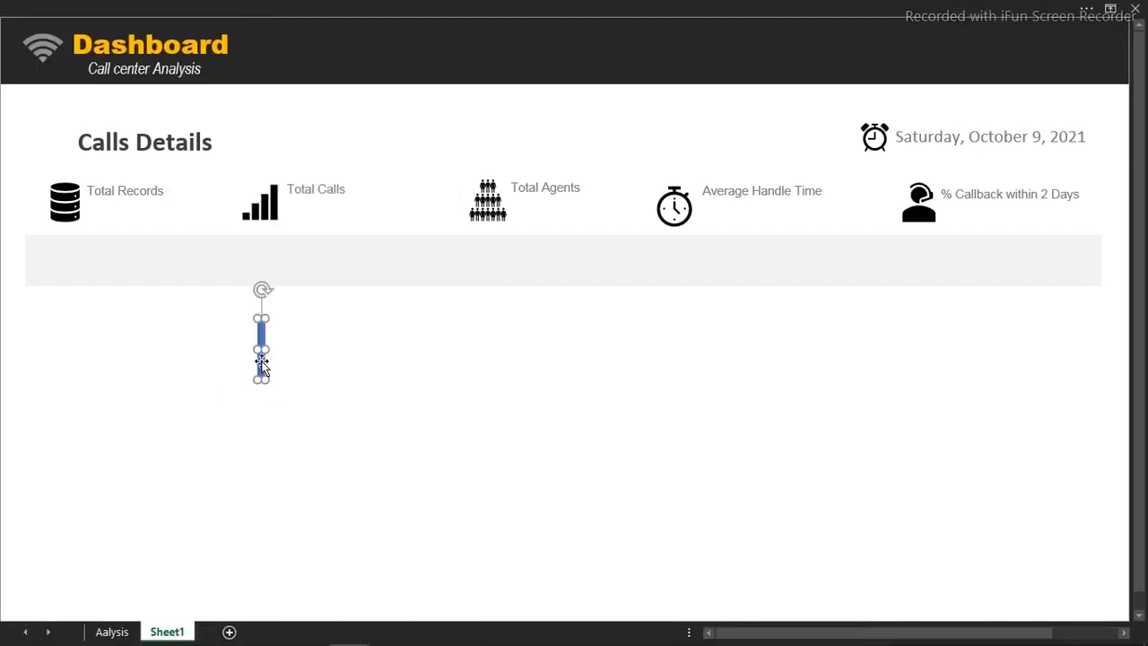
pyautogui.moveTo(264, 370); pyautogui.dragTo(98, 290)
# - Remove the thin rectangle's outline and give it a solid golden-orange fill from the standard colors
pyautogui.hotkey('ctrl', '1')
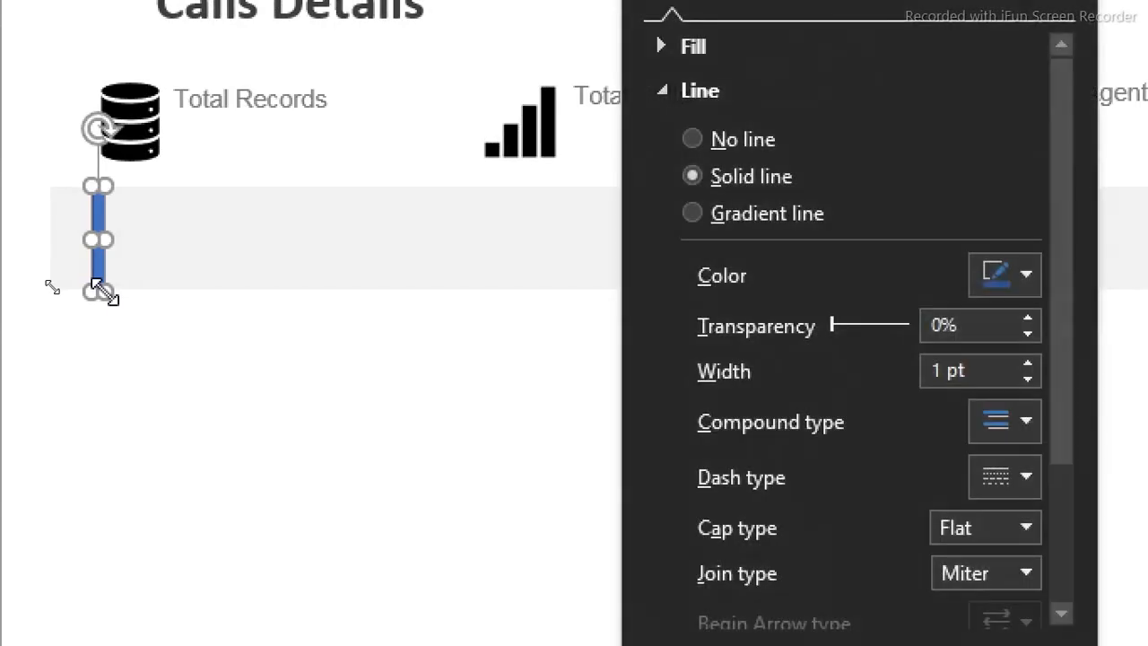
pyautogui.click(998, 283)
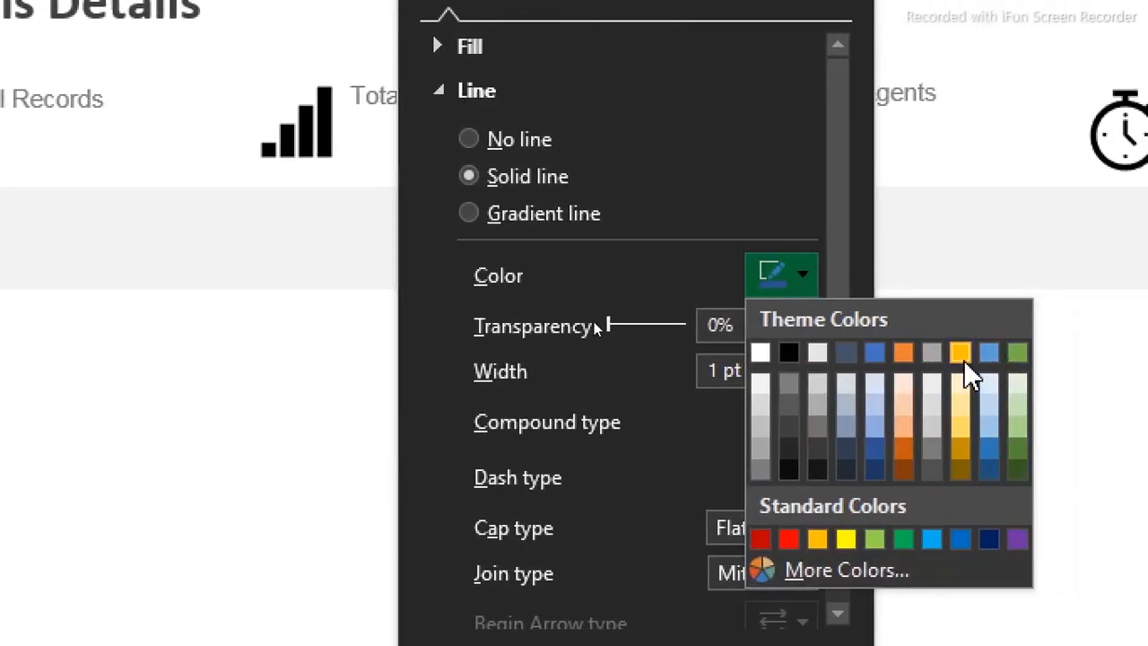
pyautogui.click(963, 344)
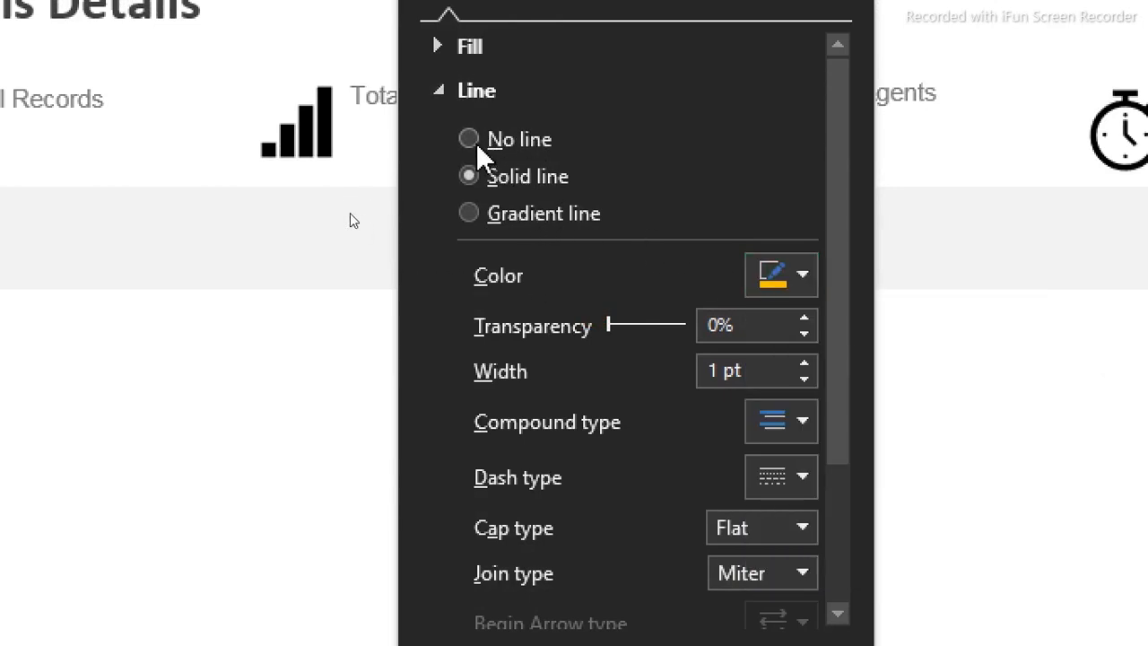
pyautogui.click(476, 140)
pyautogui.click(459, 46)
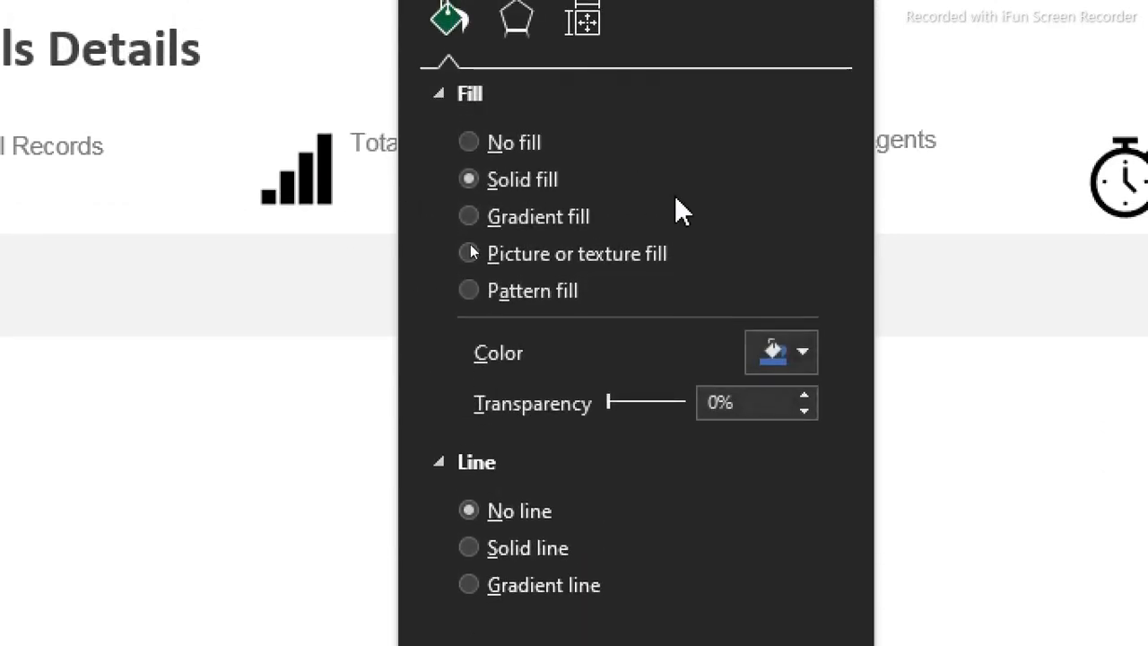
pyautogui.click(803, 351)
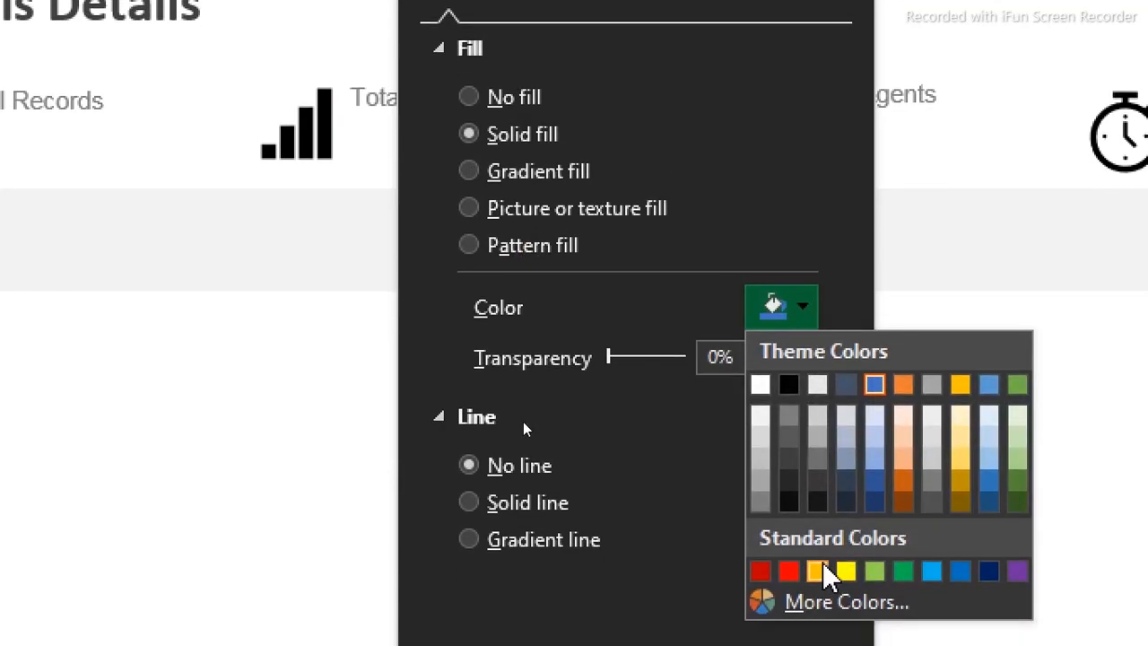
pyautogui.click(821, 572)
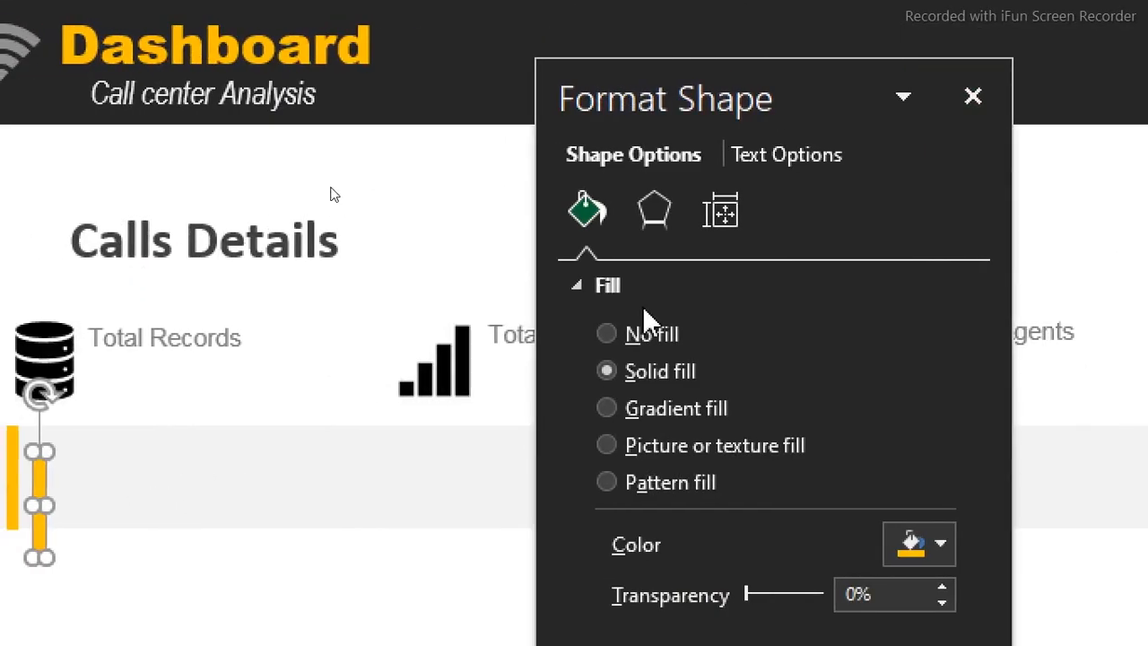
pyautogui.click(973, 109)
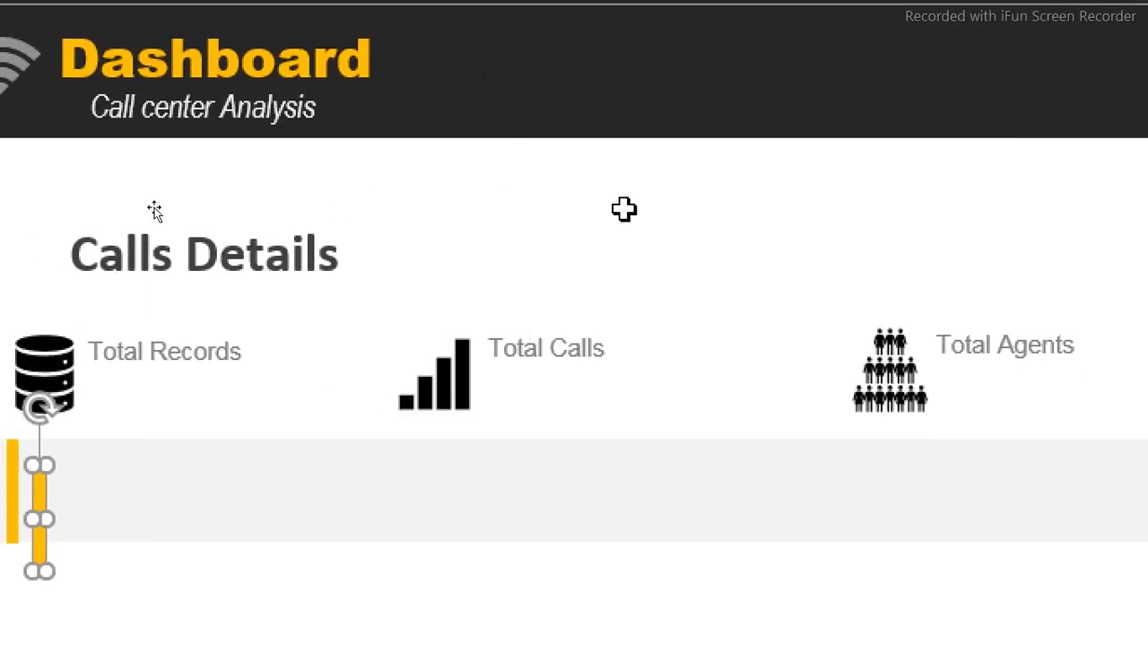
# - Place a duplicate of the golden bar near the right end of the gray band and deselect it
pyautogui.moveTo(130, 503); pyautogui.dragTo(424, 466)
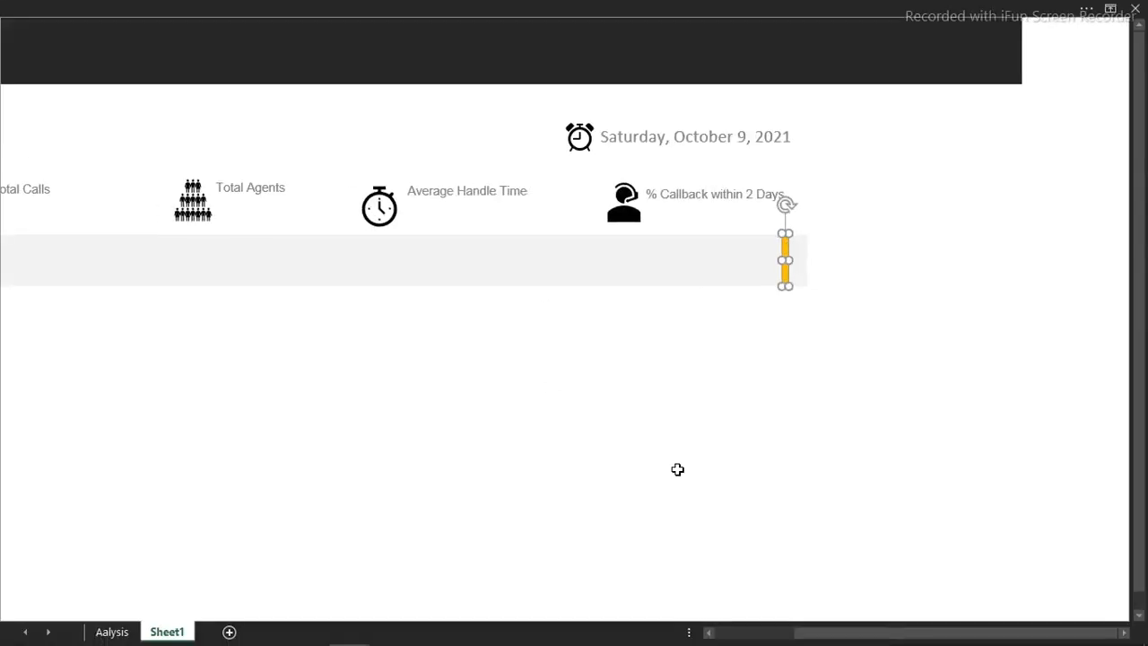
pyautogui.moveTo(824, 634); pyautogui.dragTo(661, 638)
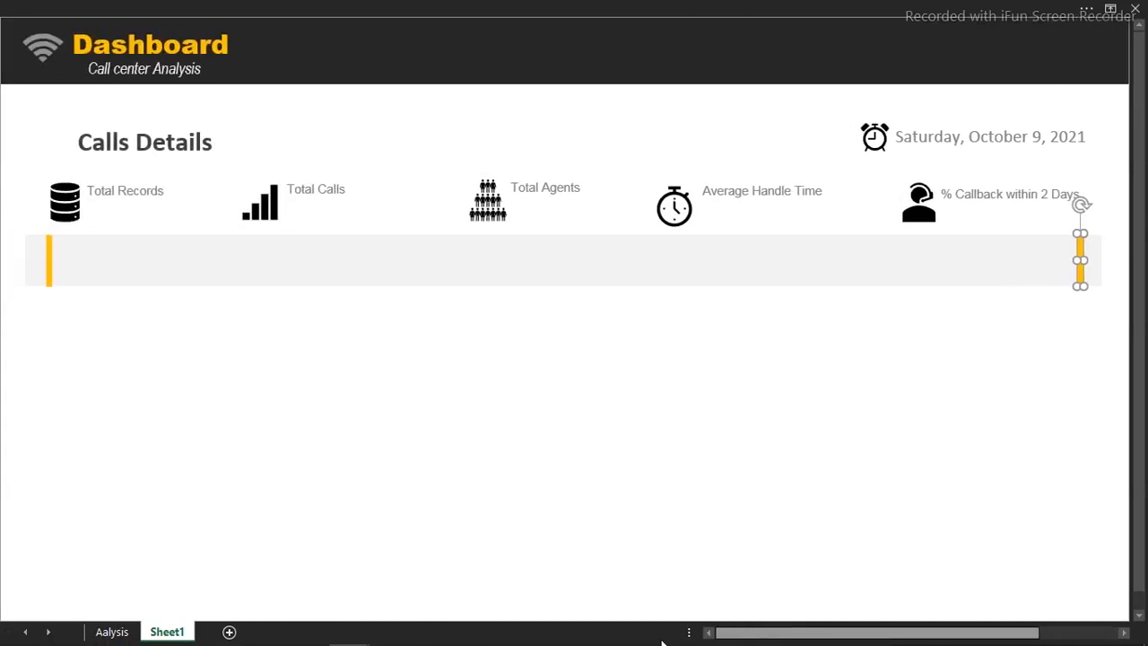
pyautogui.click(456, 486)
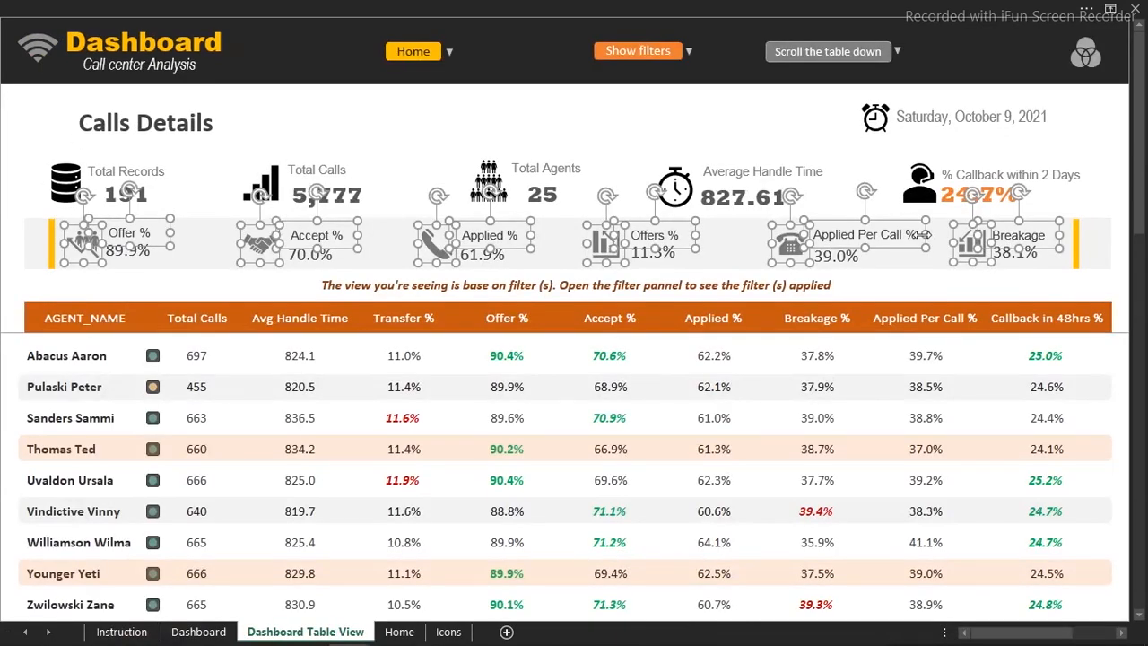
# - Copy the secondary KPI icons and labels, from Offer % to Breakage, from the Dashboard Table View sheet and paste them into Sheet1 of Book1
pyautogui.moveTo(278, 639)
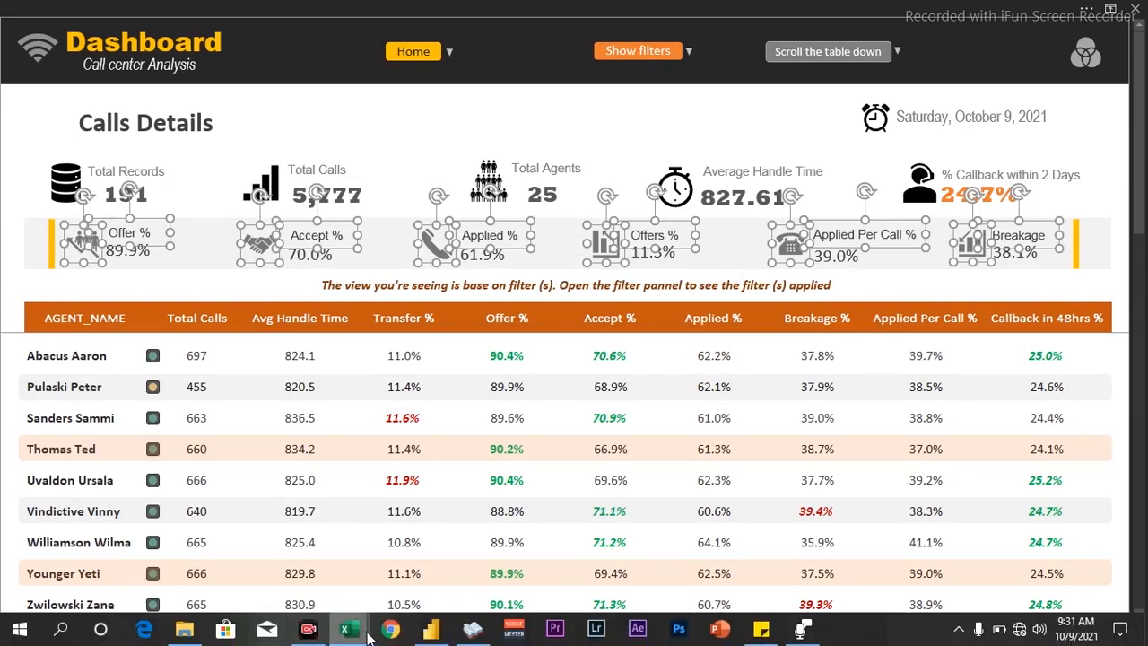
pyautogui.moveTo(367, 634)
pyautogui.click(313, 564)
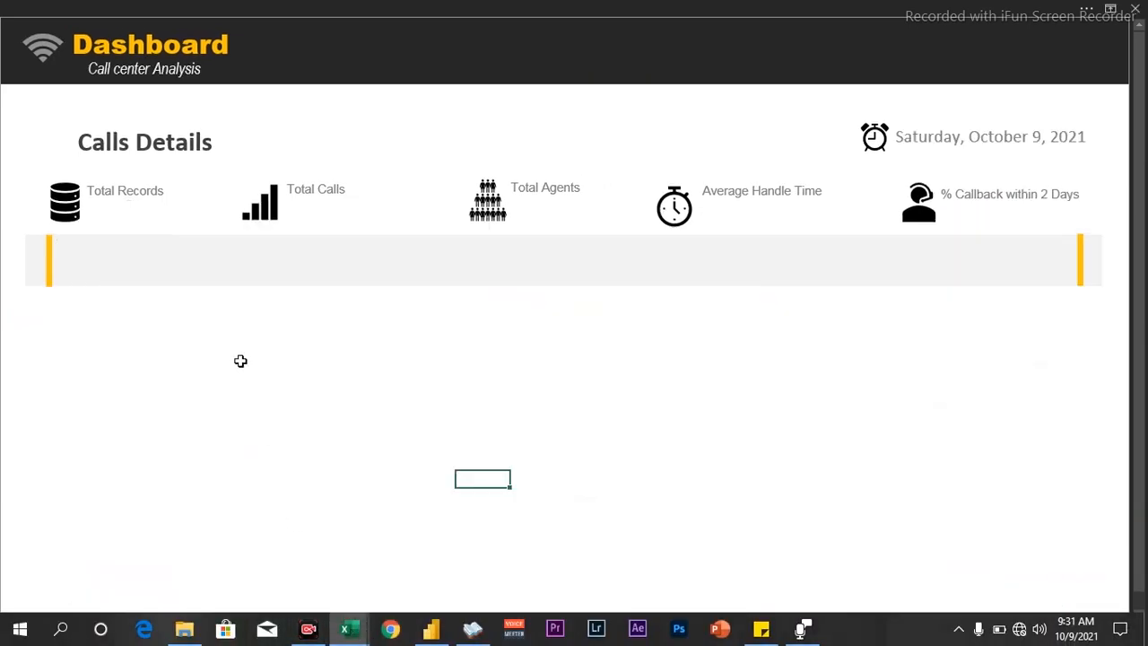
pyautogui.hotkey('ctrl', 'v')
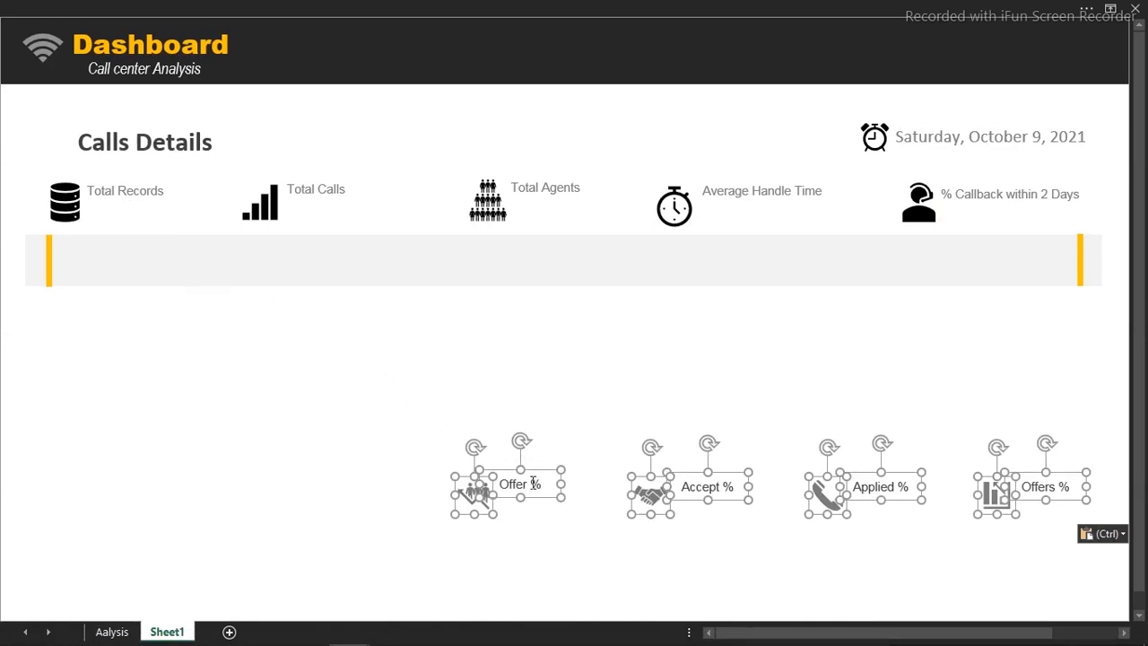
# - Move the pasted secondary KPI icons and labels into the gray band between the two golden bars and deselect them
pyautogui.moveTo(535, 500); pyautogui.dragTo(152, 259)
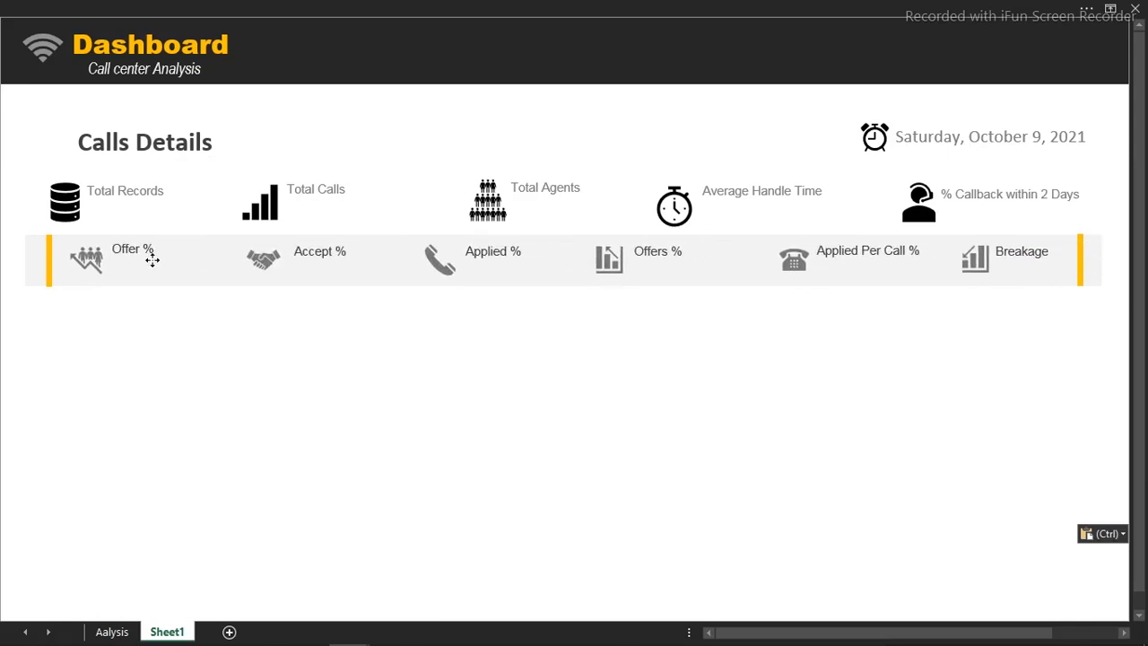
pyautogui.moveTo(152, 259); pyautogui.dragTo(155, 258)
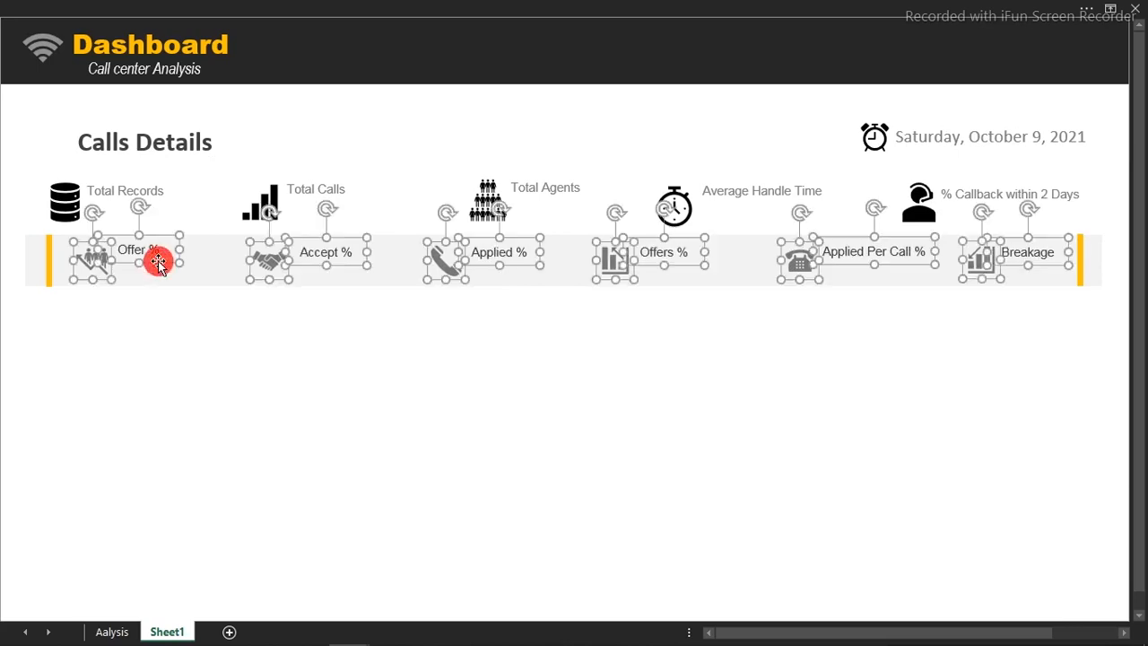
pyautogui.click(200, 392)
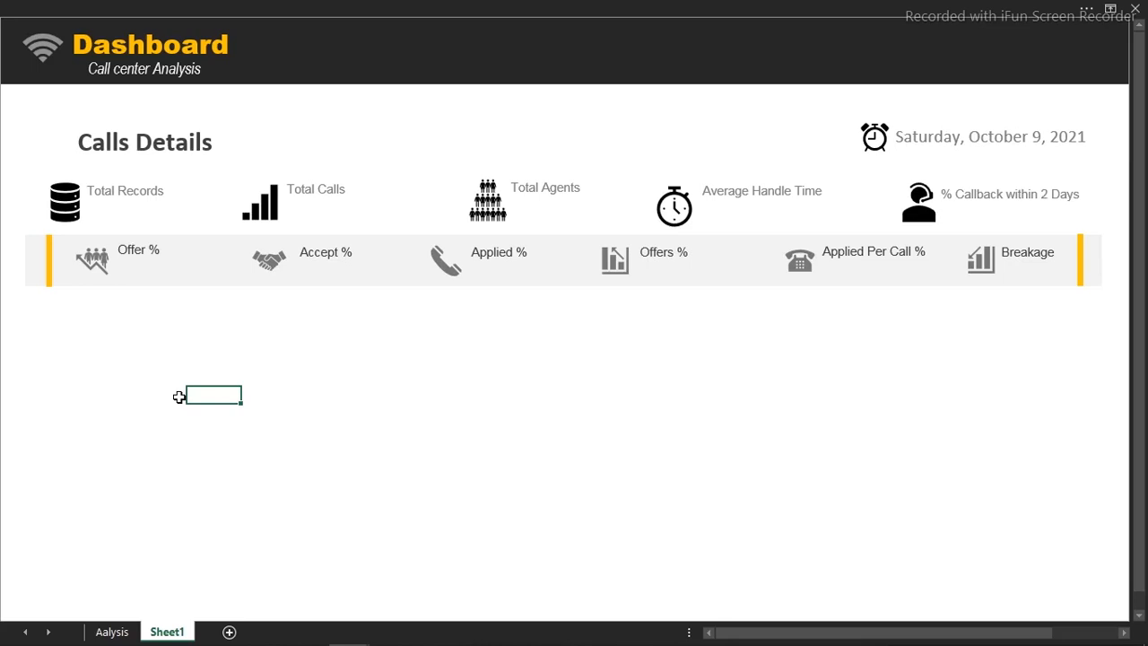
pyautogui.click(590, 444)
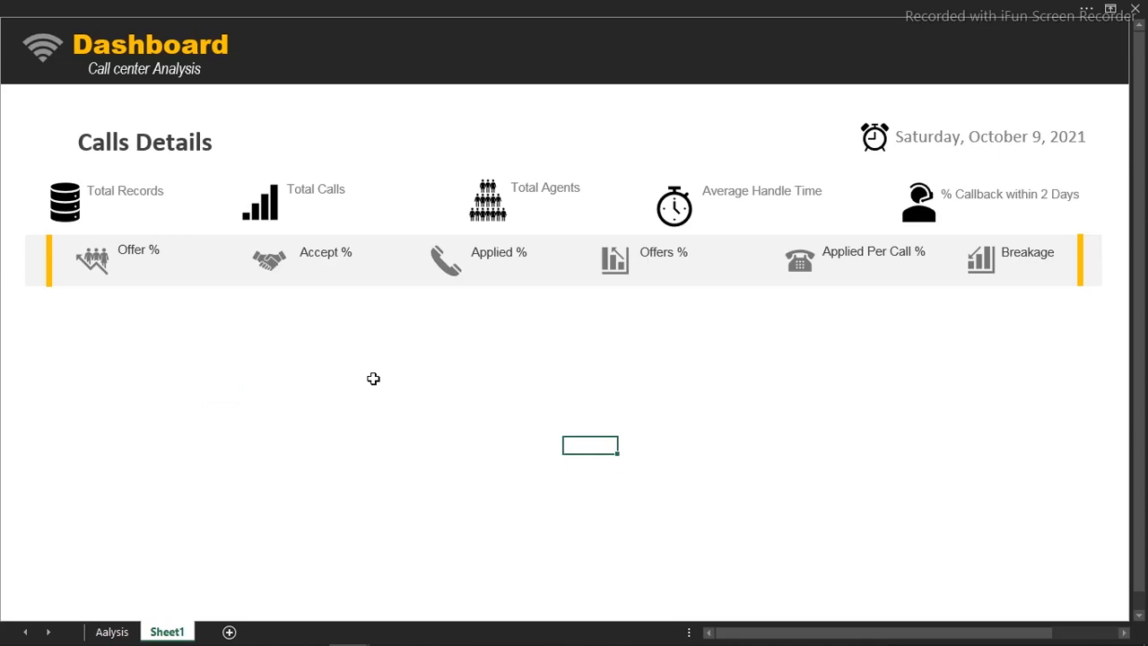
# - Start a new Power Pivot measure in the Data table and name it Total Records
pyautogui.click(484, 7)
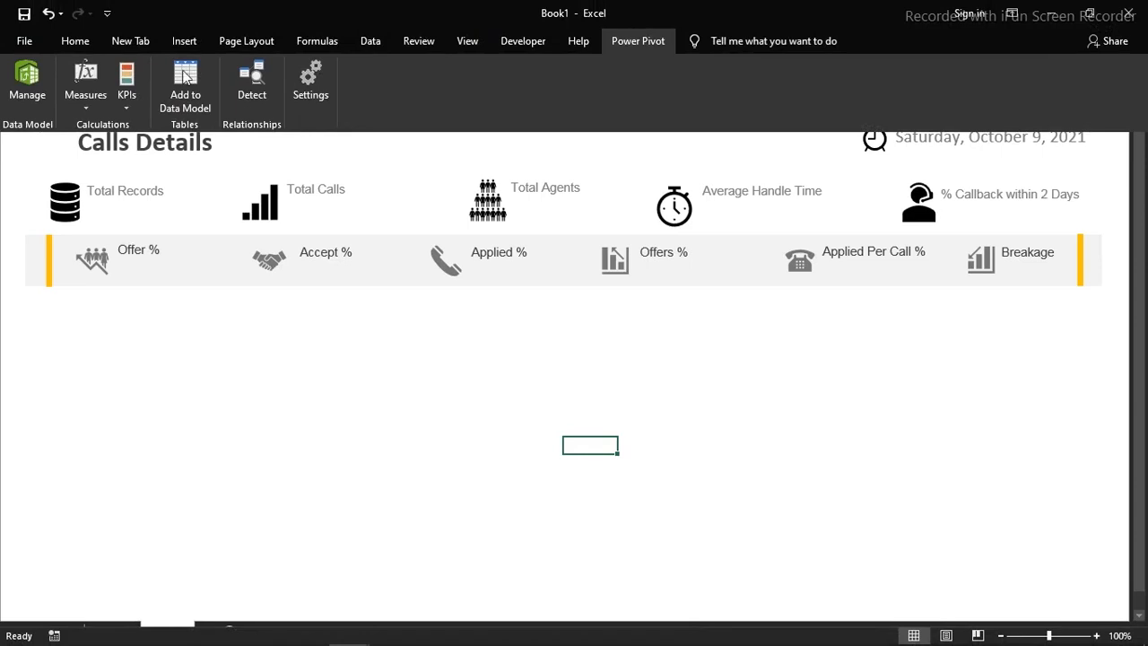
pyautogui.click(84, 42)
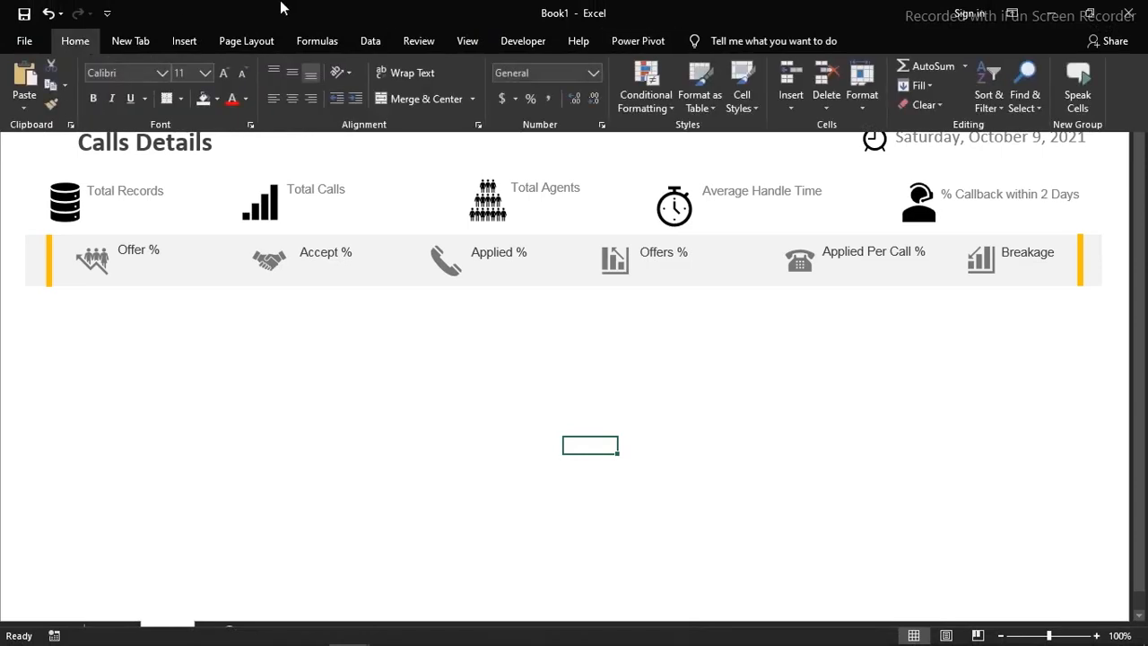
pyautogui.click(627, 45)
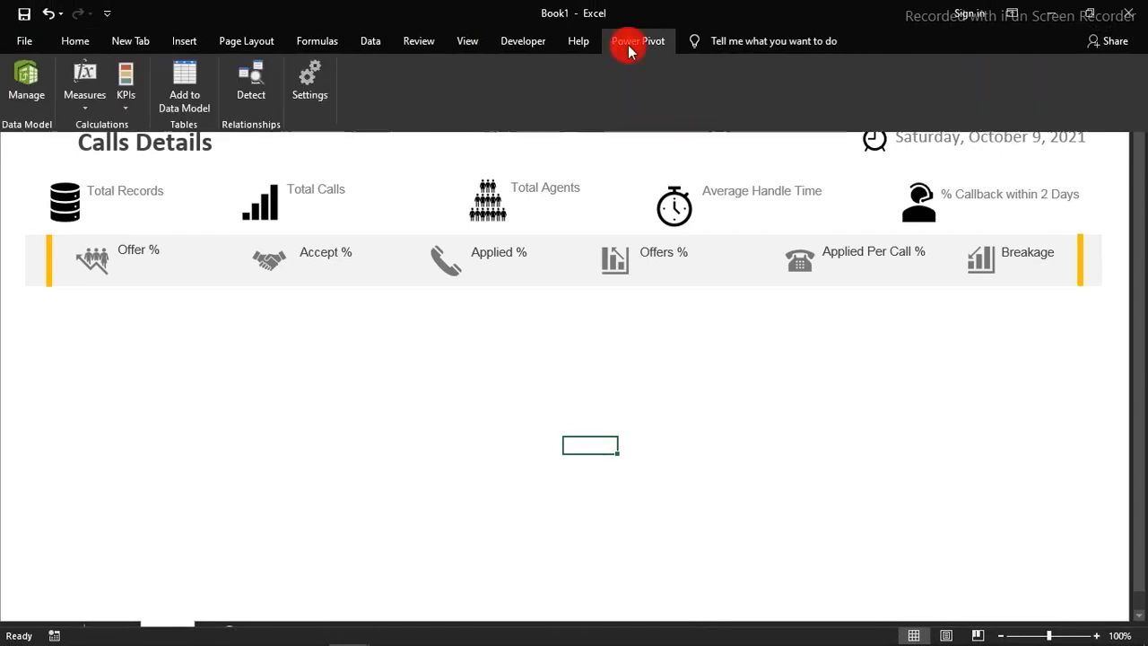
pyautogui.click(85, 111)
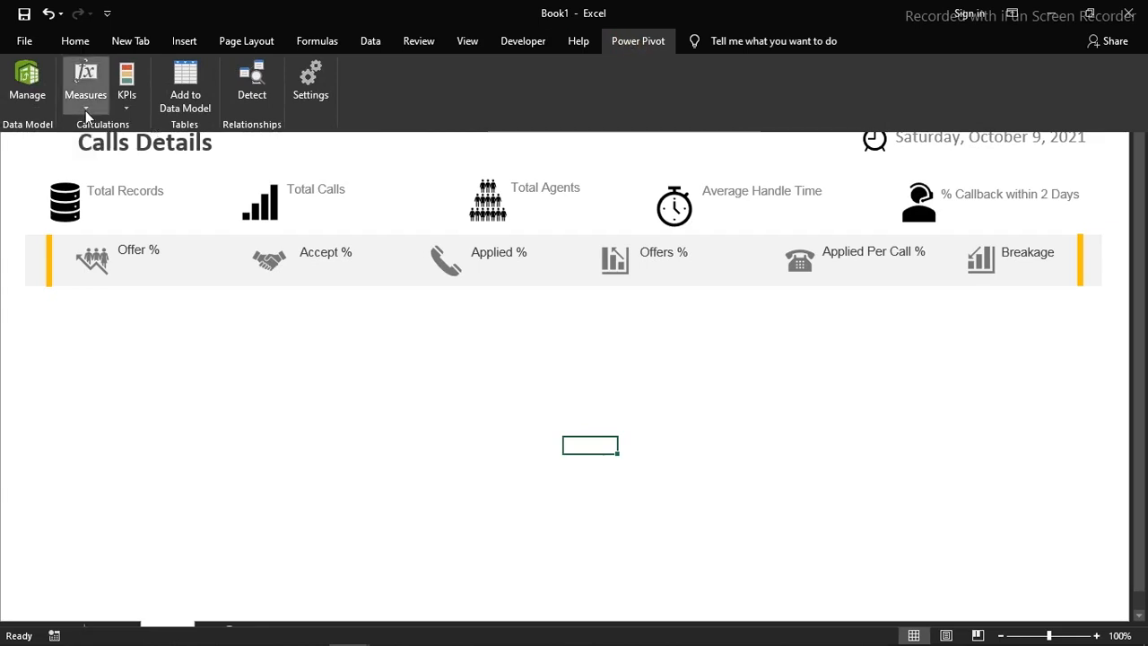
pyautogui.click(106, 129)
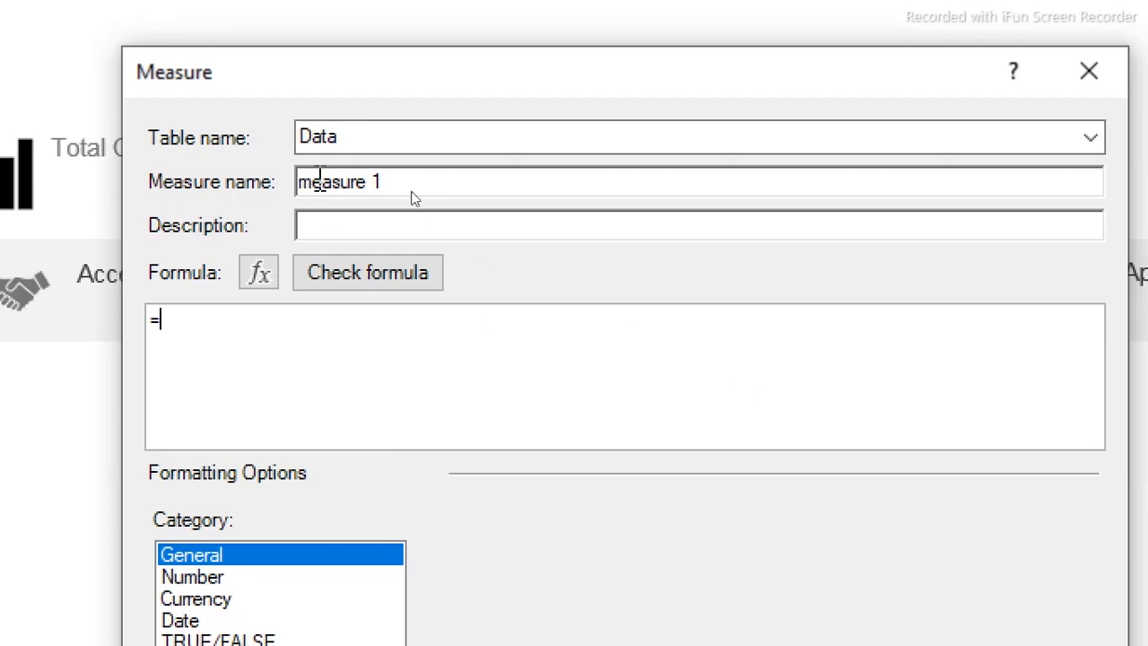
pyautogui.moveTo(425, 180); pyautogui.dragTo(260, 193)
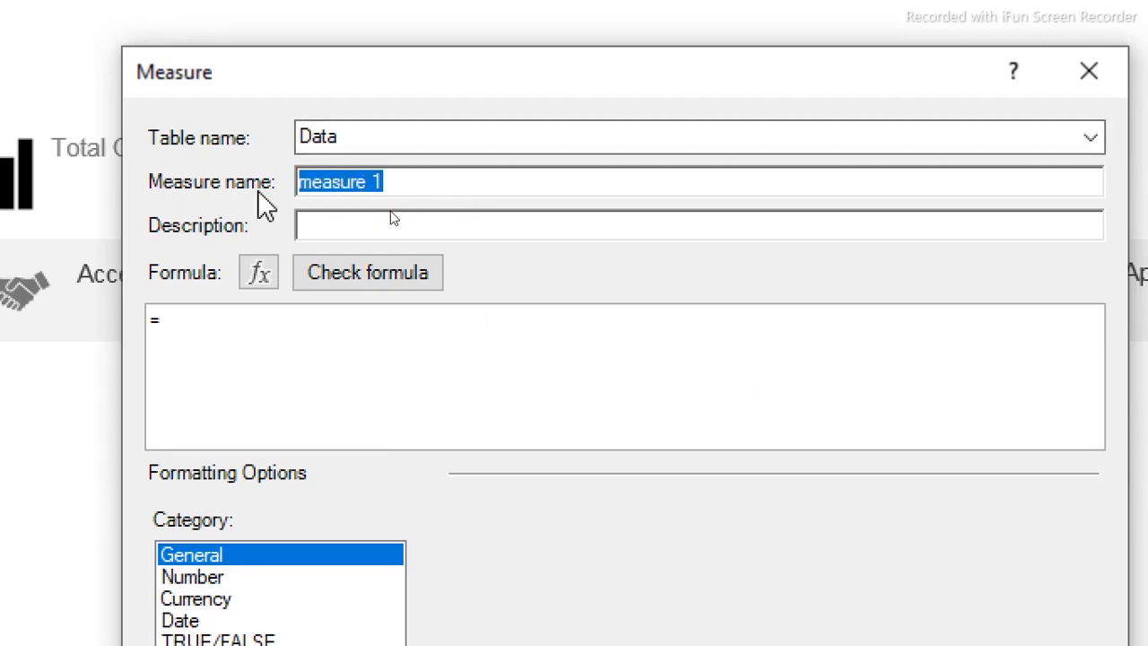
pyautogui.write('Total ')
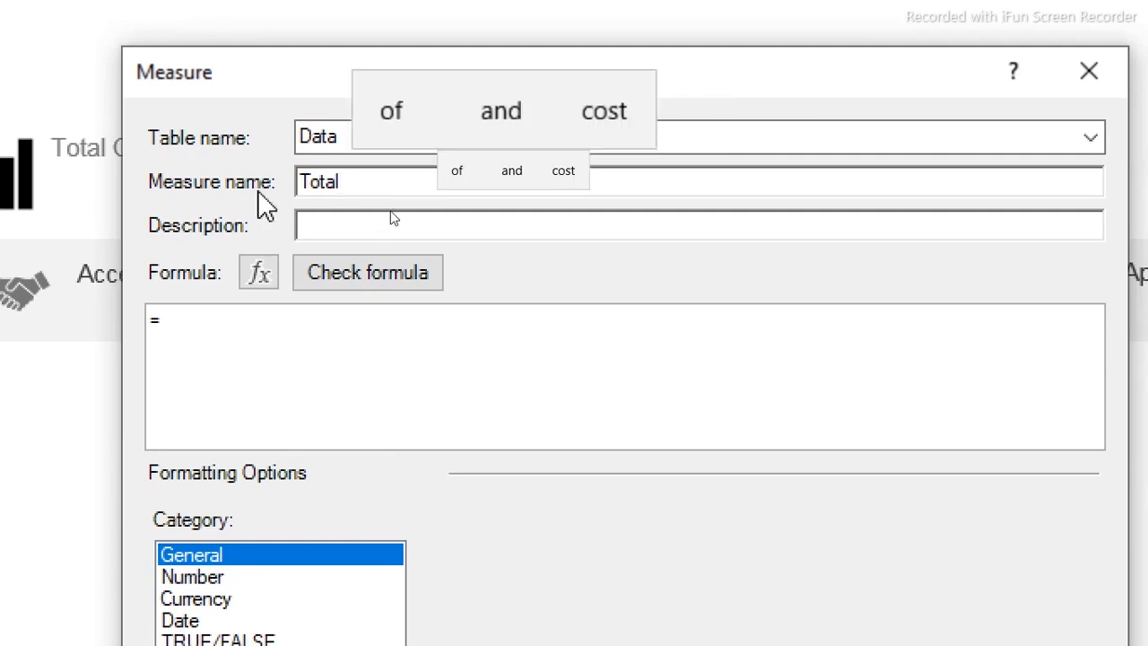
pyautogui.write('Records')
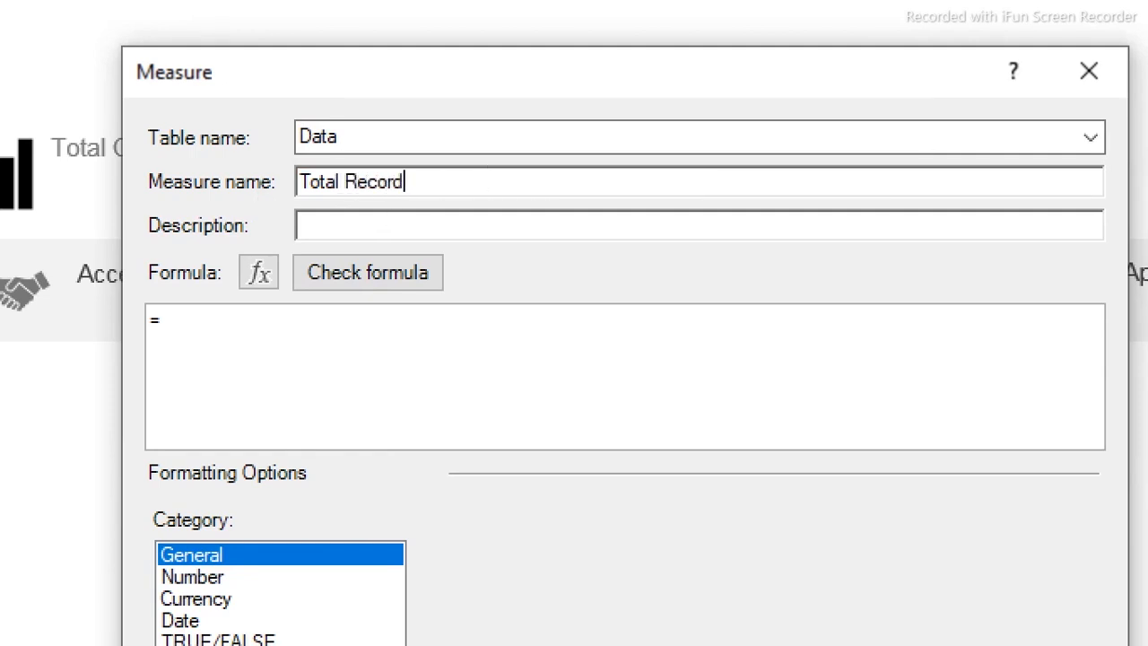
# - Define the measure's formula as =COUNTROWS(Data) and check it for errors
pyautogui.click(224, 328)
pyautogui.write('cor')
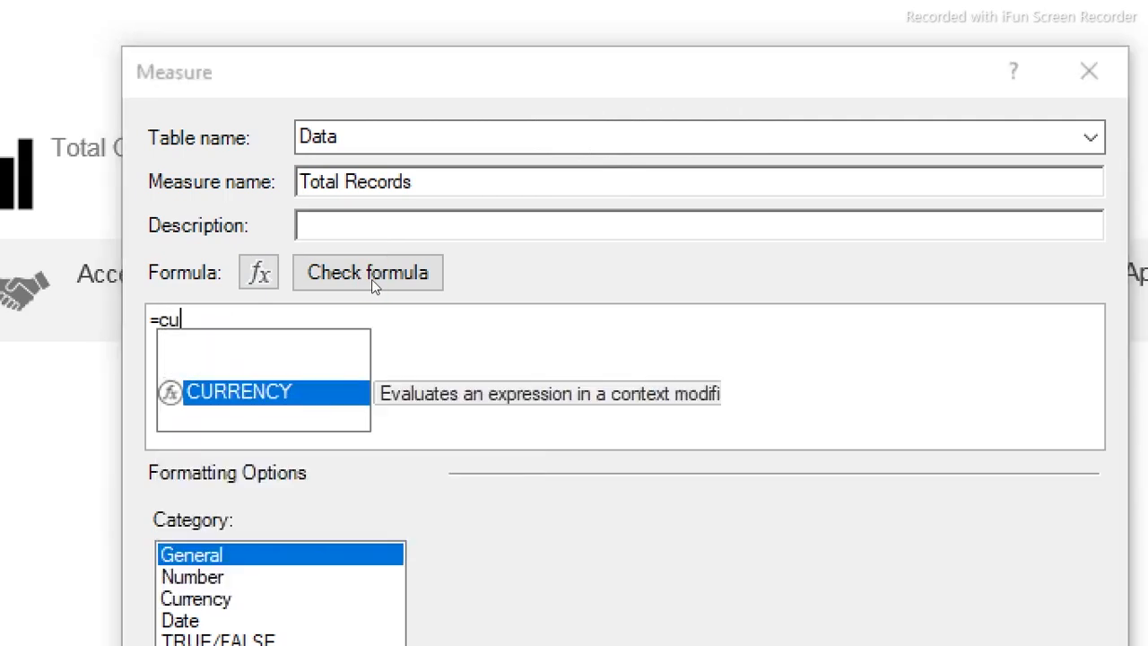
pyautogui.press('BackSpace')
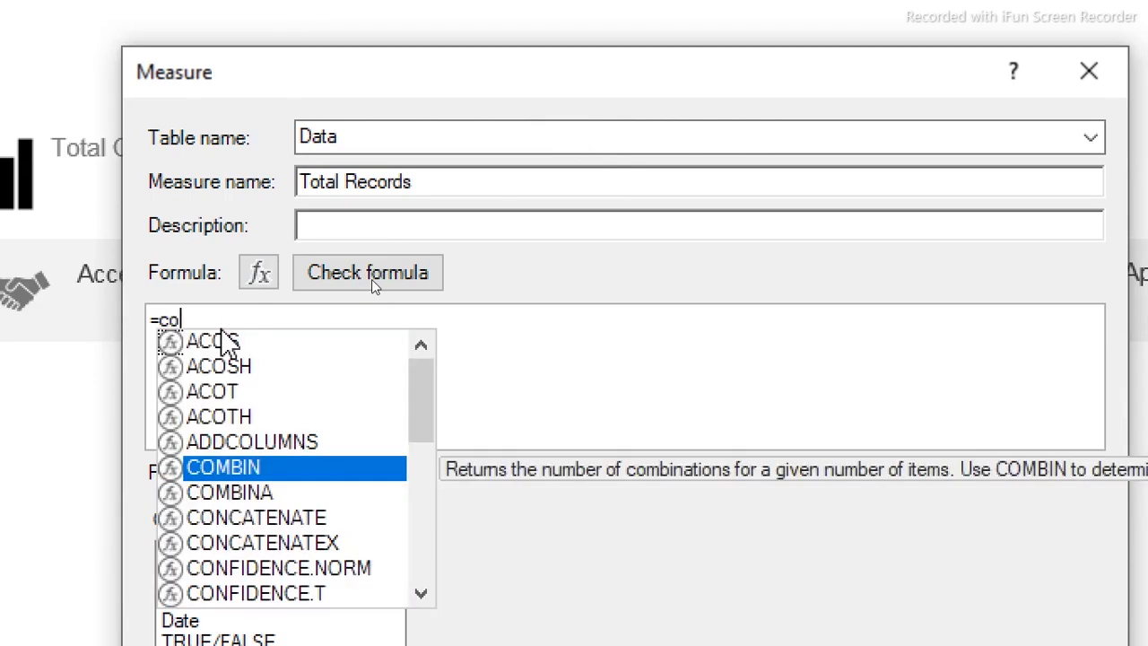
pyautogui.write('untr')
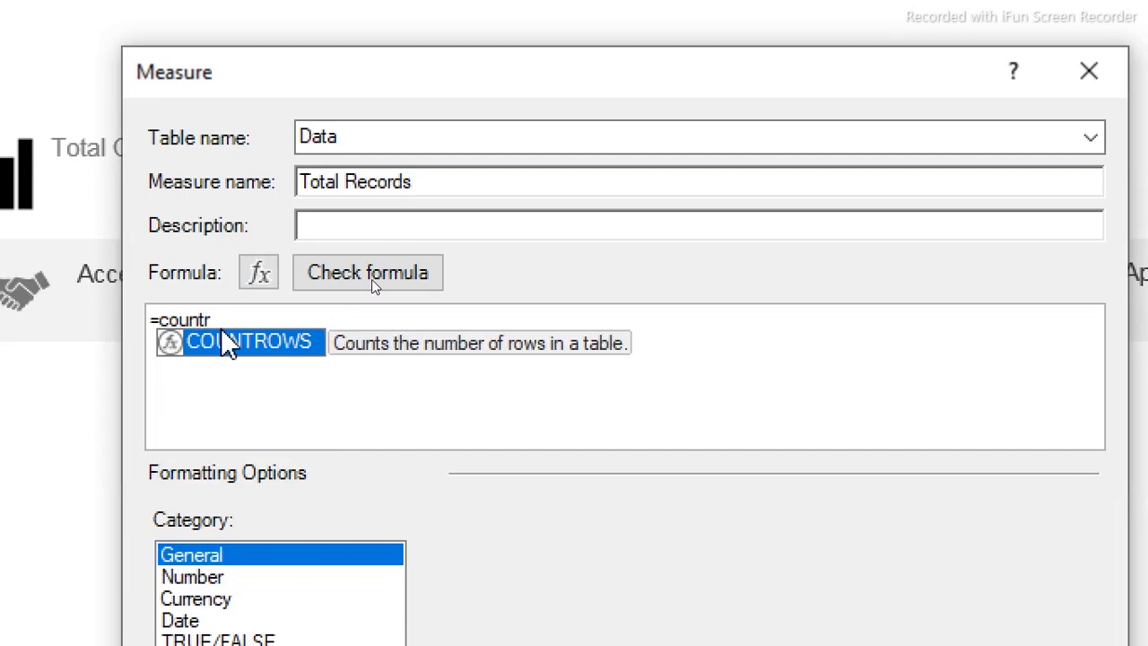
pyautogui.doubleClick(228, 343)
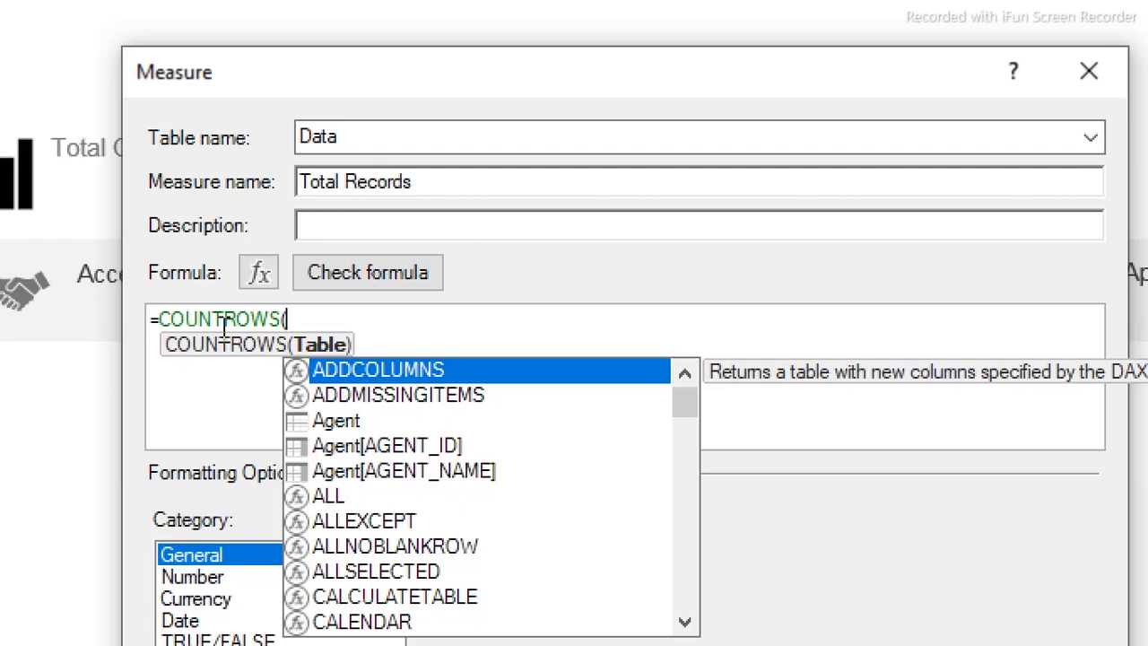
pyautogui.write('data')
pyautogui.press('Tab')
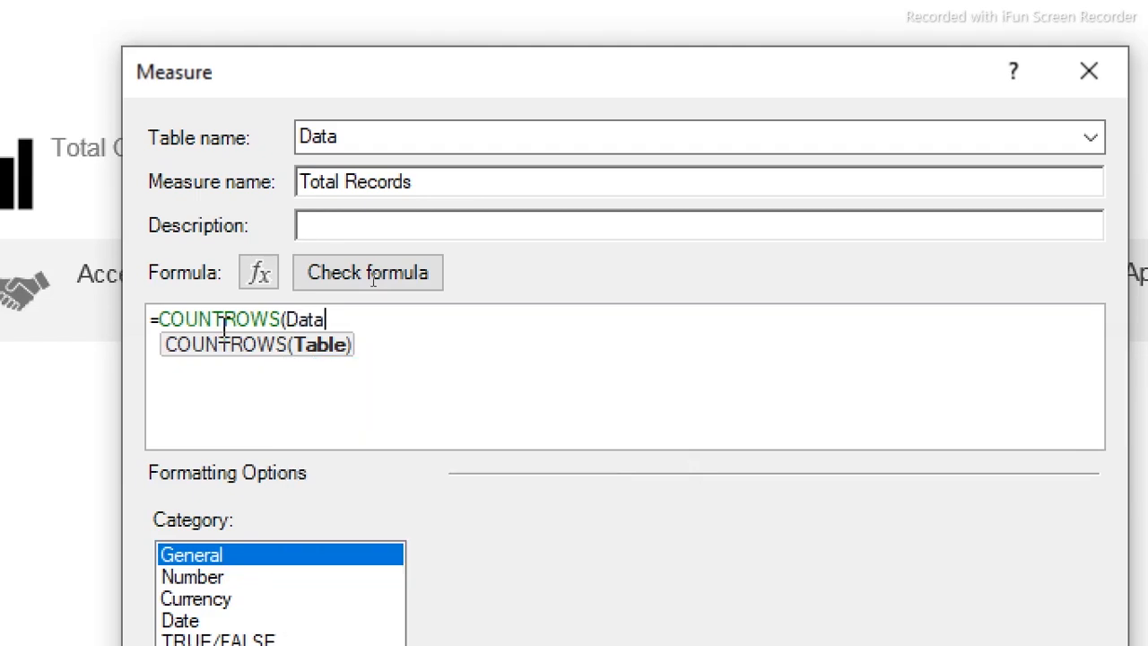
pyautogui.write(')')
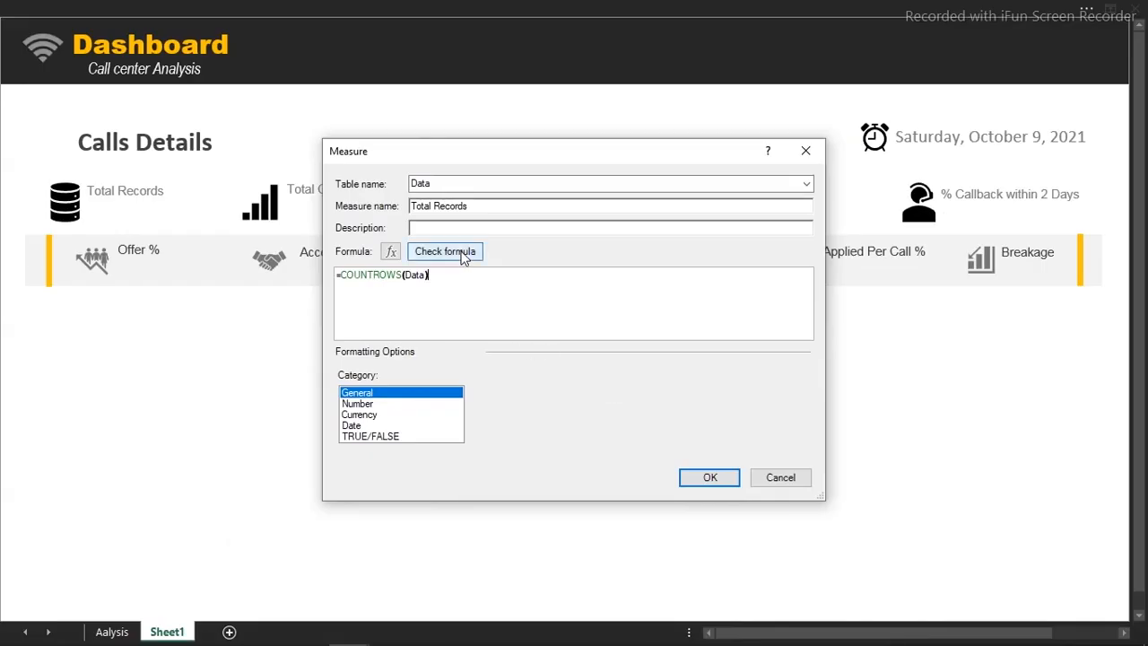
pyautogui.click(464, 257)
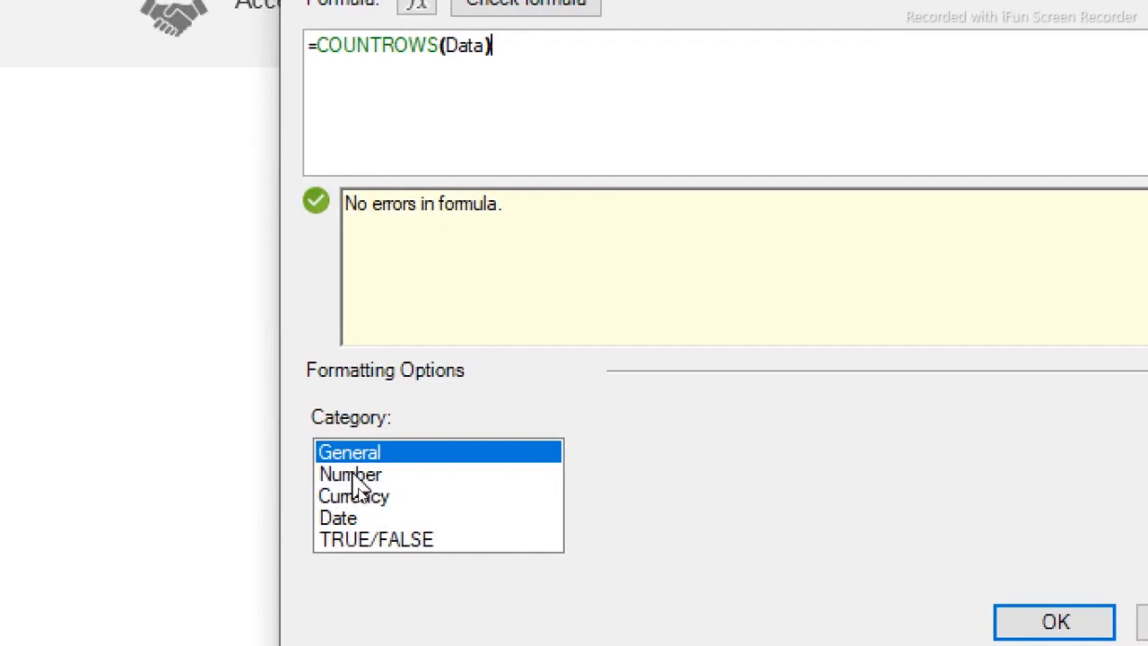
# - Format the Total Records measure as a whole number with the 1000 separator and save it
pyautogui.click(350, 474)
pyautogui.click(869, 505)
pyautogui.click(870, 506)
pyautogui.click(606, 545)
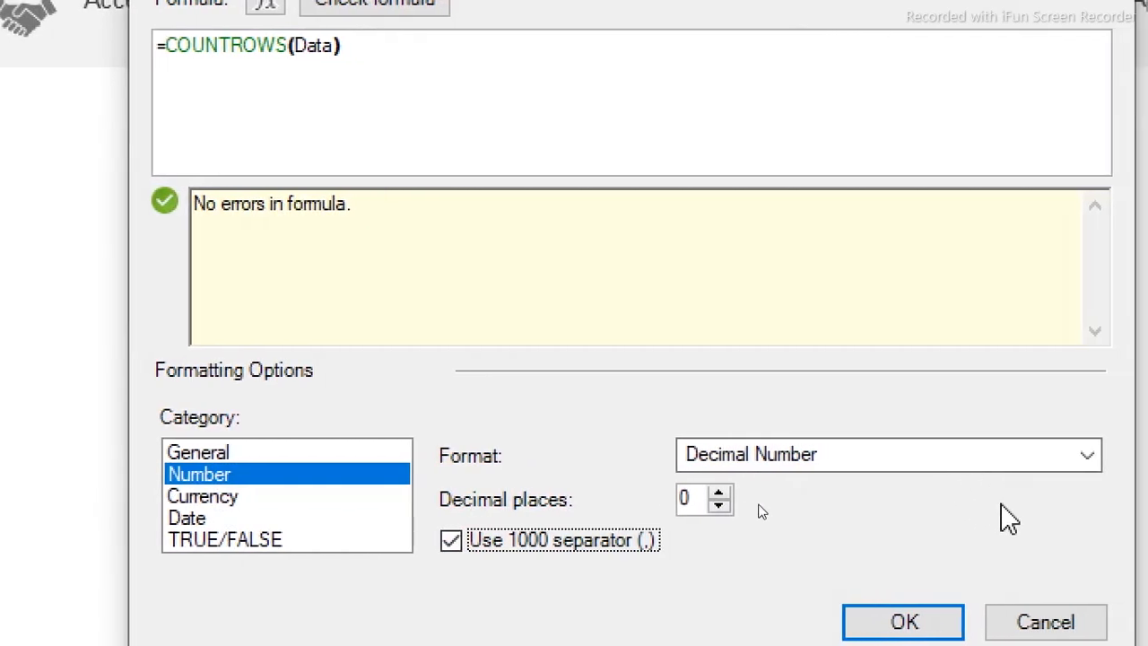
pyautogui.click(1086, 455)
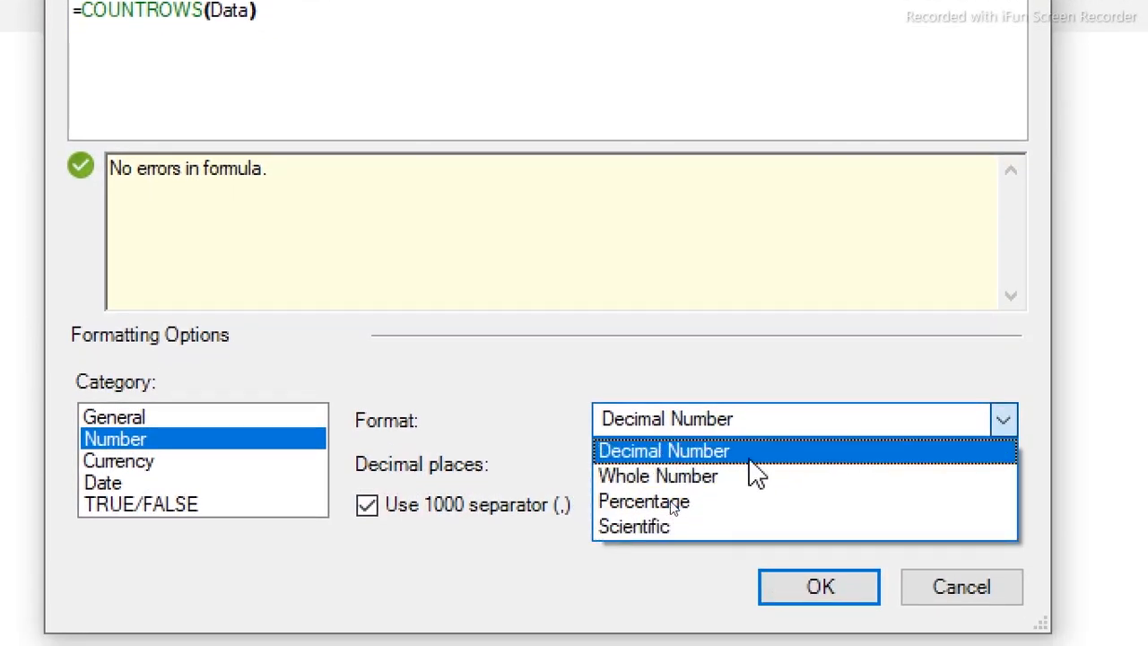
pyautogui.click(724, 475)
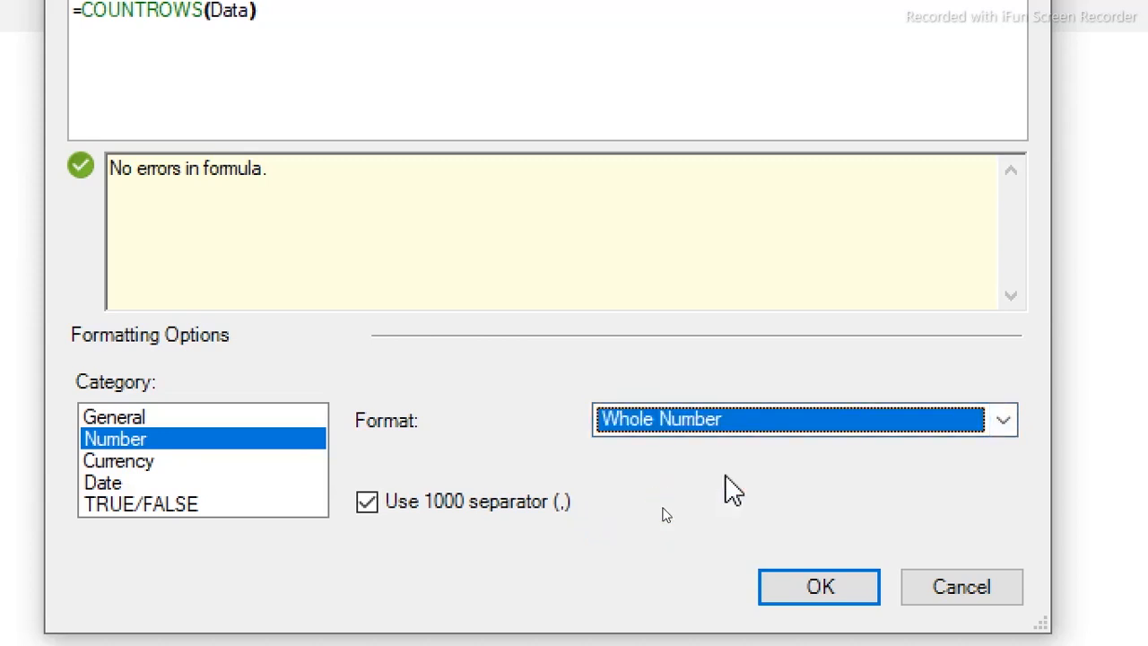
pyautogui.click(789, 585)
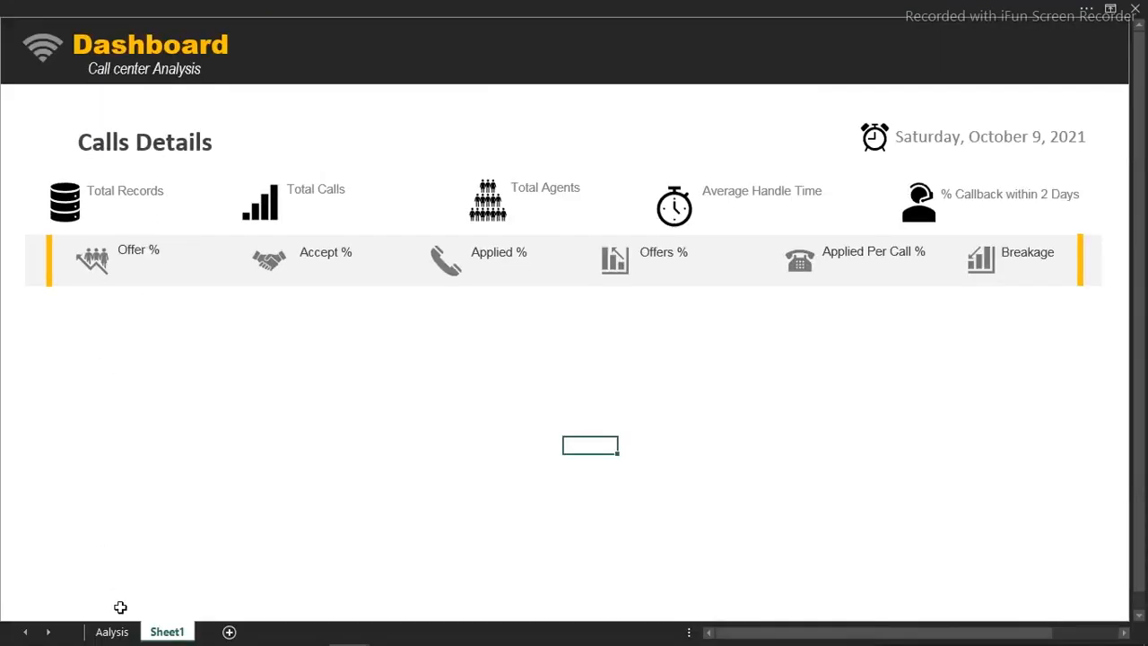
# - Add the Total Records measure from the Data table to the values of the PivotTable on the Aalysis sheet
pyautogui.click(115, 634)
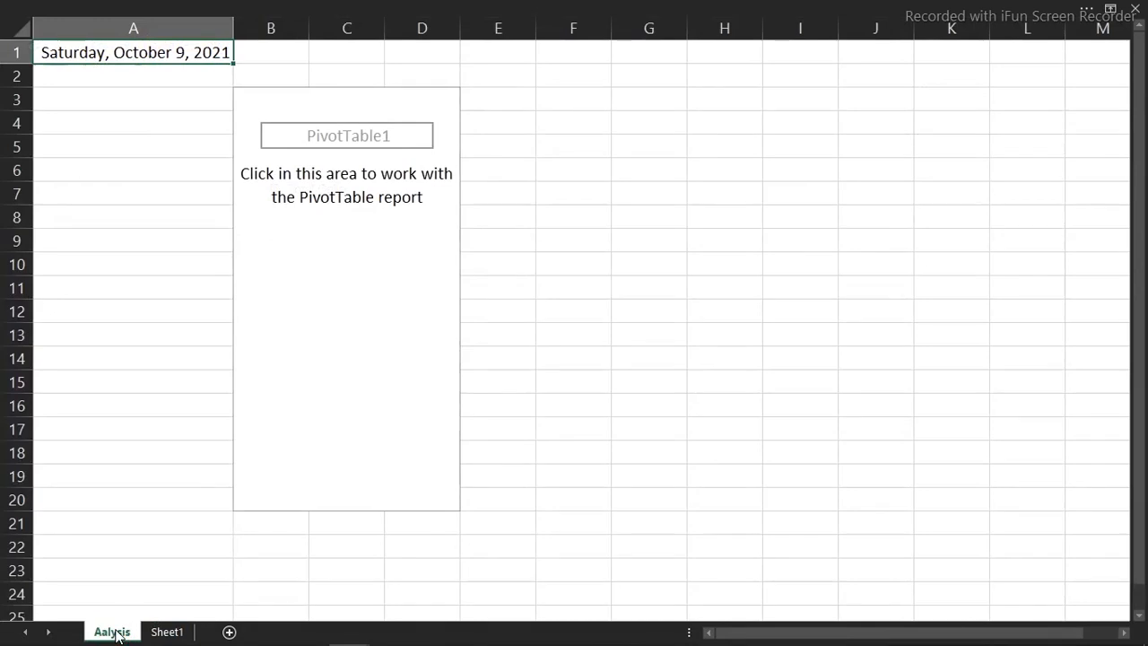
pyautogui.click(366, 176)
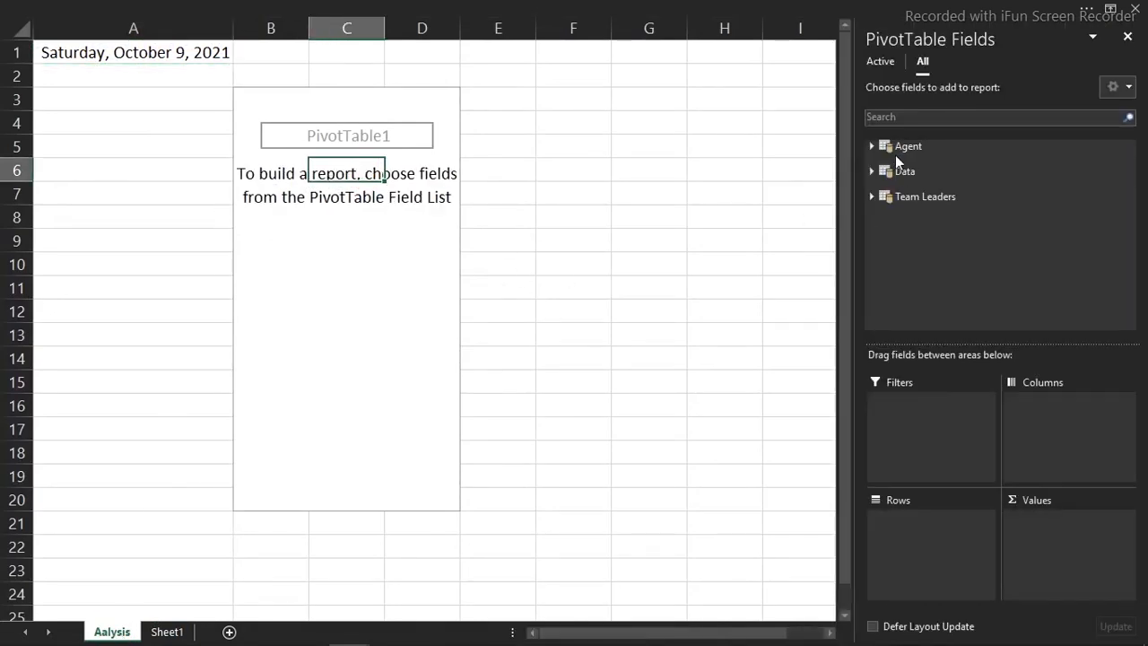
pyautogui.click(873, 172)
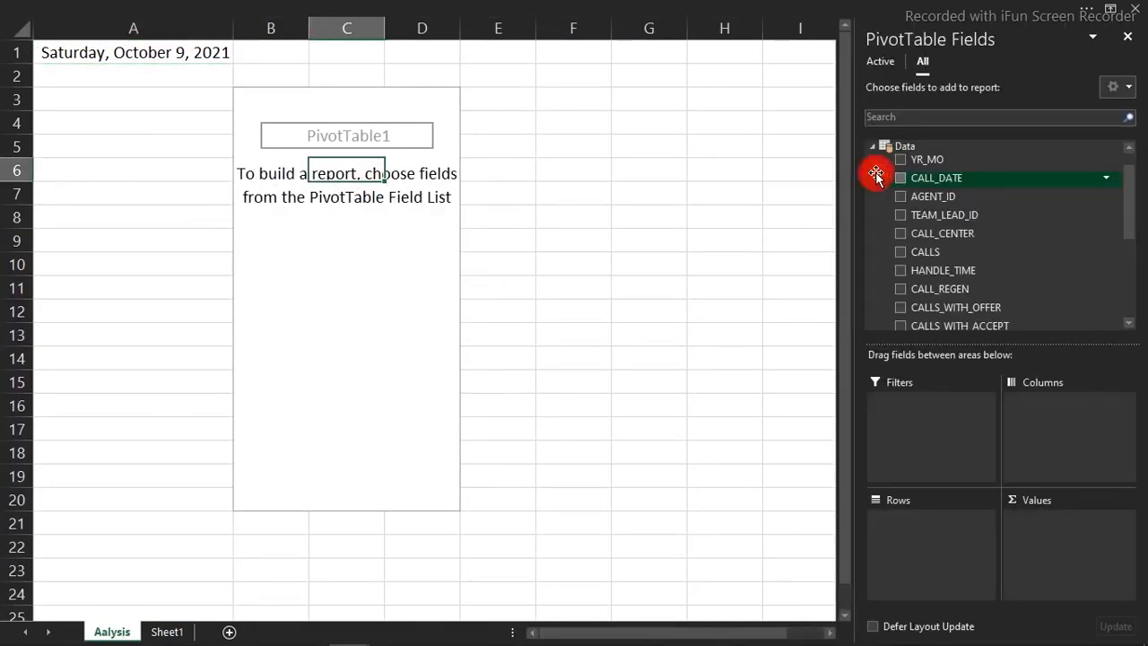
pyautogui.moveTo(1126, 189); pyautogui.dragTo(1140, 311)
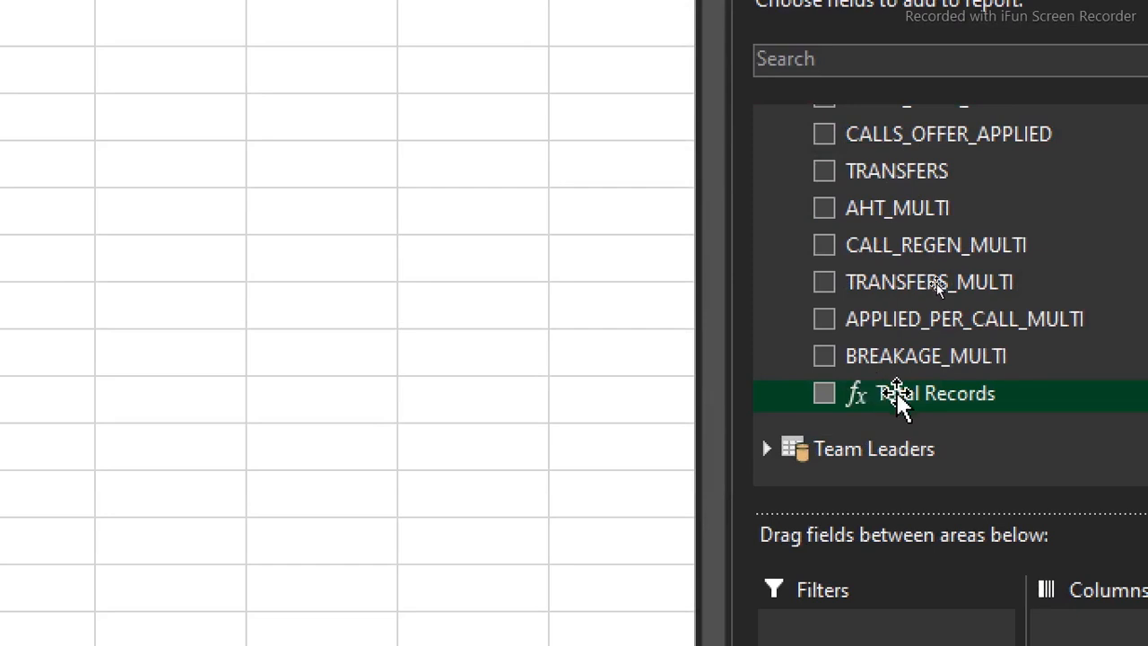
pyautogui.click(823, 395)
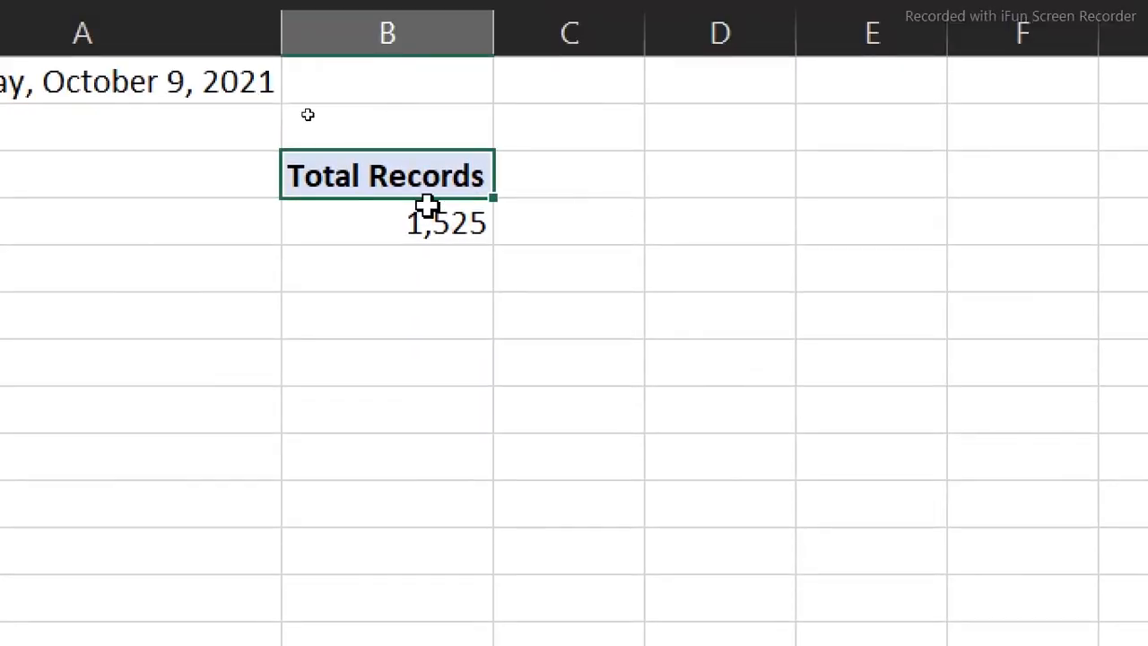
pyautogui.moveTo(461, 218)
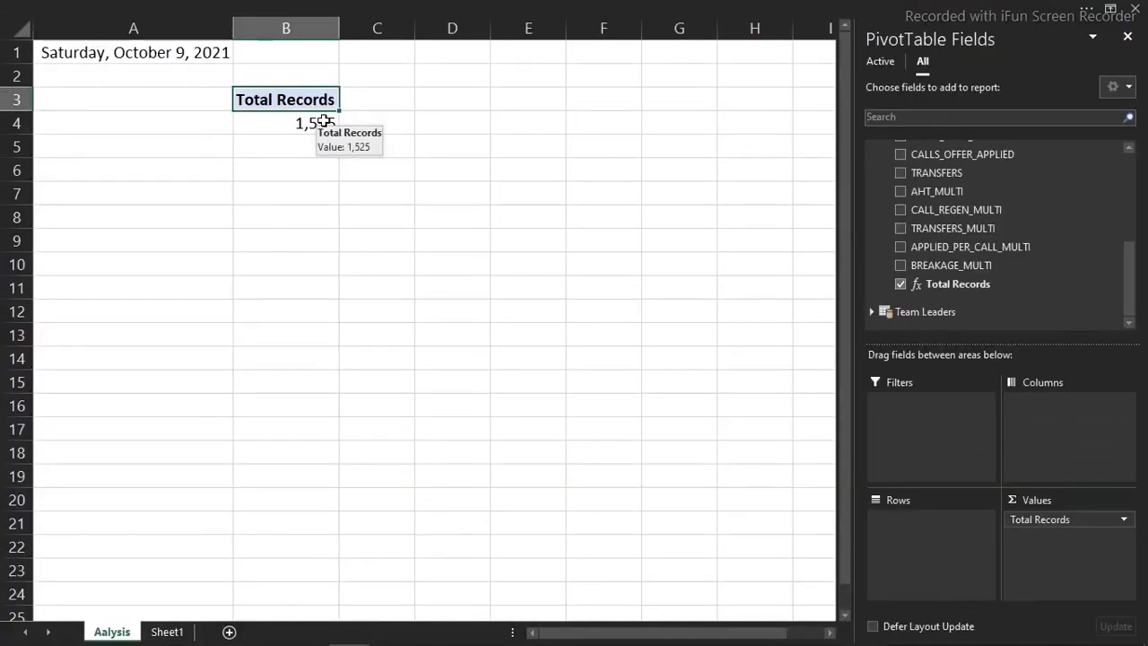
pyautogui.click(302, 123)
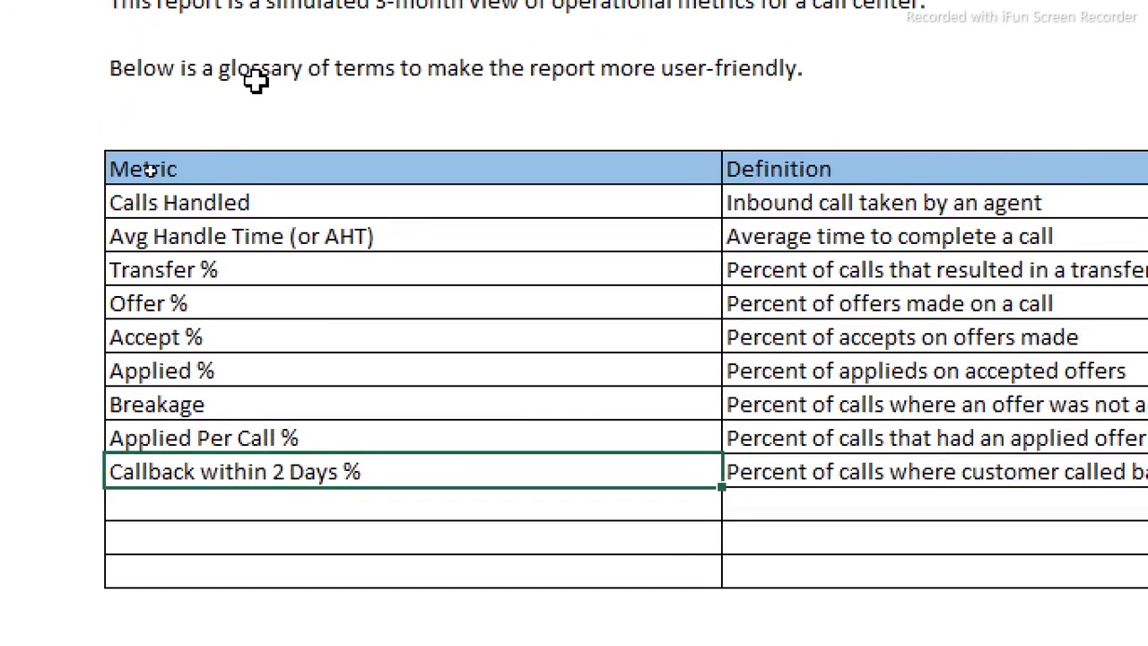
# - Copy the whole Metric and Definition glossary table, including its empty bottom rows, from the Dashboard Call center workbook
pyautogui.click(177, 199)
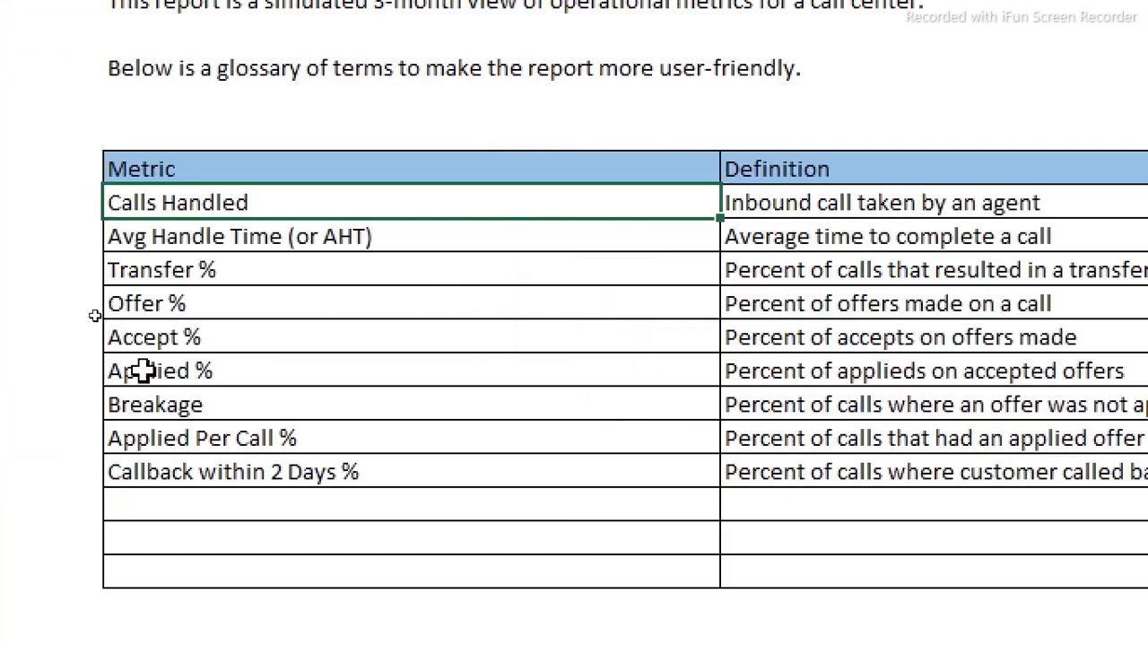
pyautogui.click(177, 398)
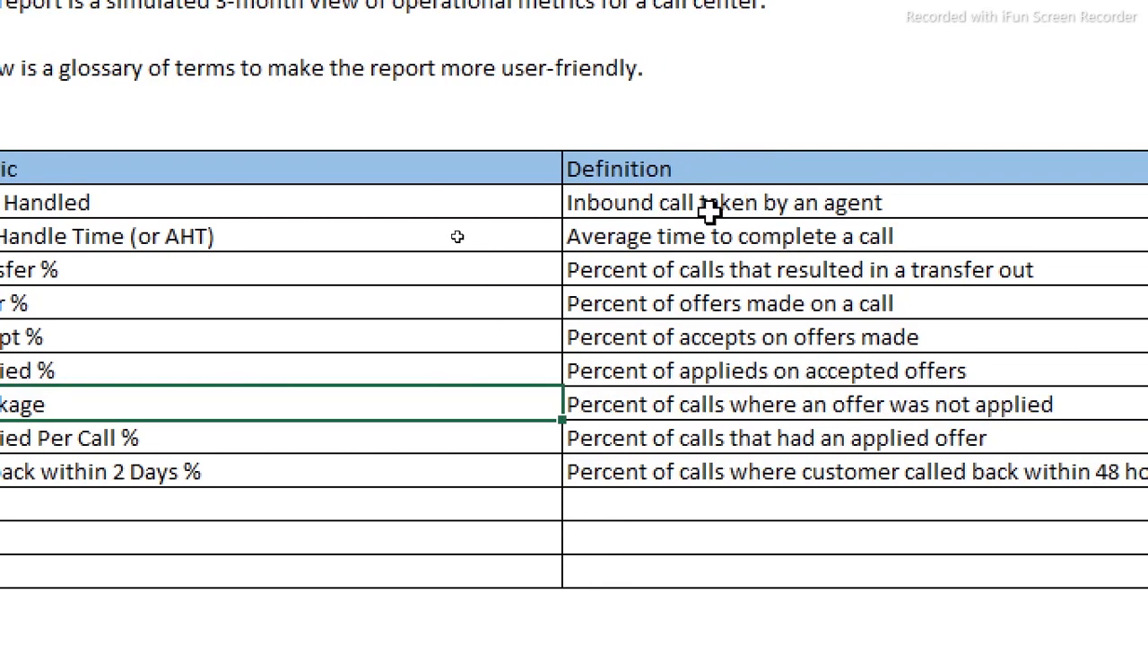
pyautogui.moveTo(8, 165); pyautogui.dragTo(1001, 544)
pyautogui.moveTo(873, 544); pyautogui.dragTo(938, 563)
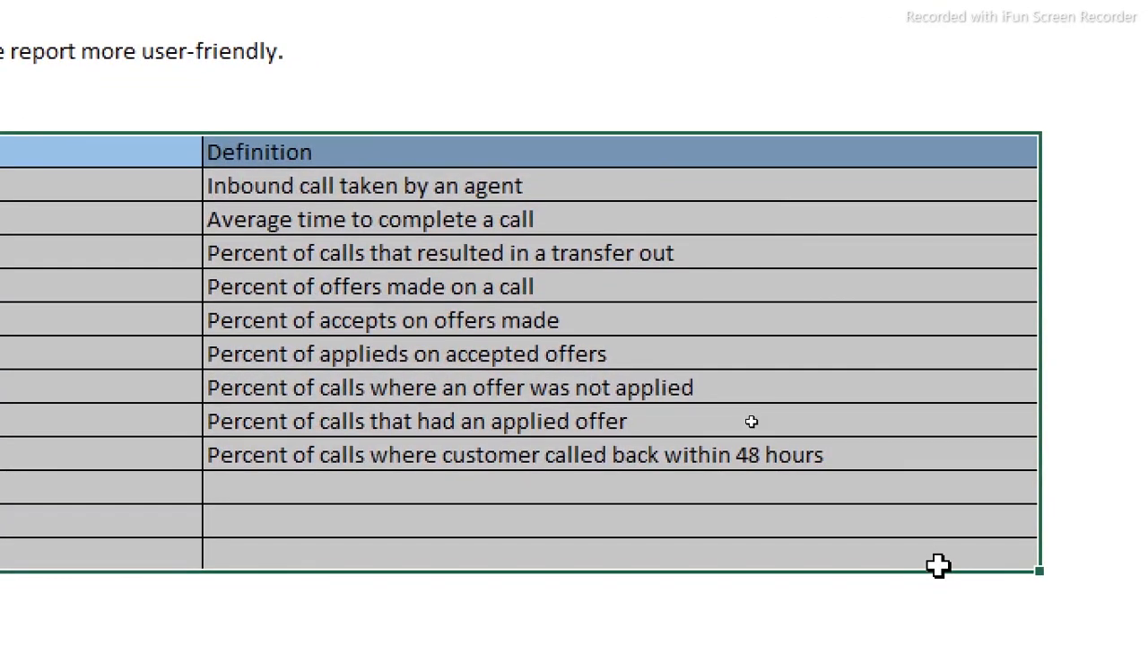
pyautogui.hotkey('ctrl', 'c')
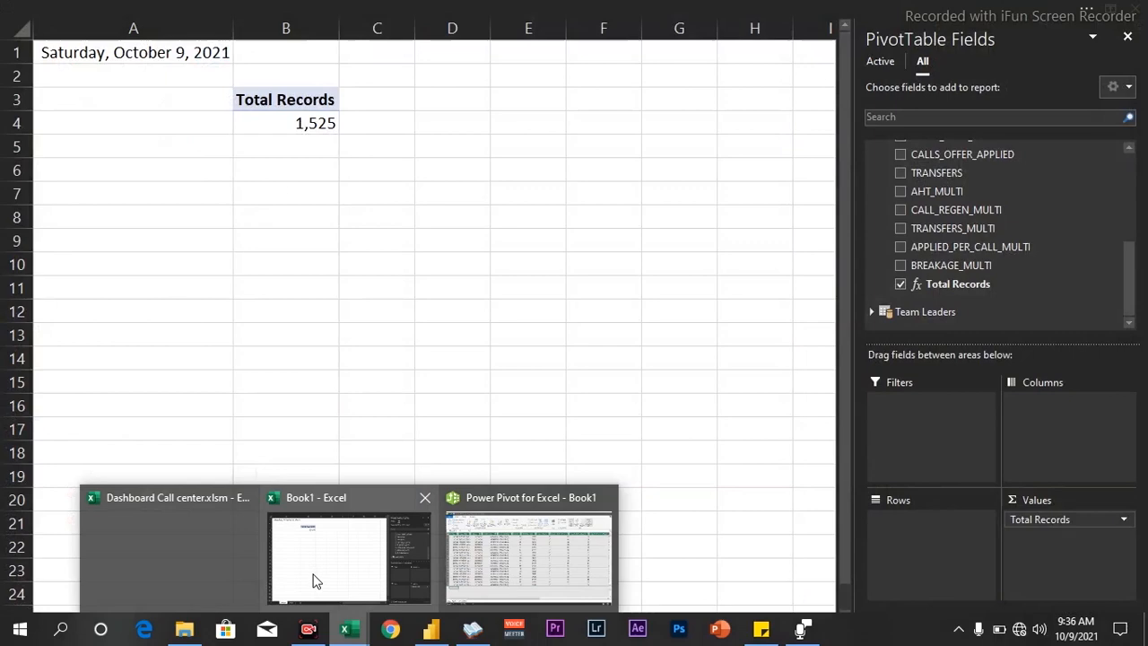
# - Switch to the Book1 workbook and paste the copied glossary table into Sheet3 starting at cell B8
pyautogui.click(314, 580)
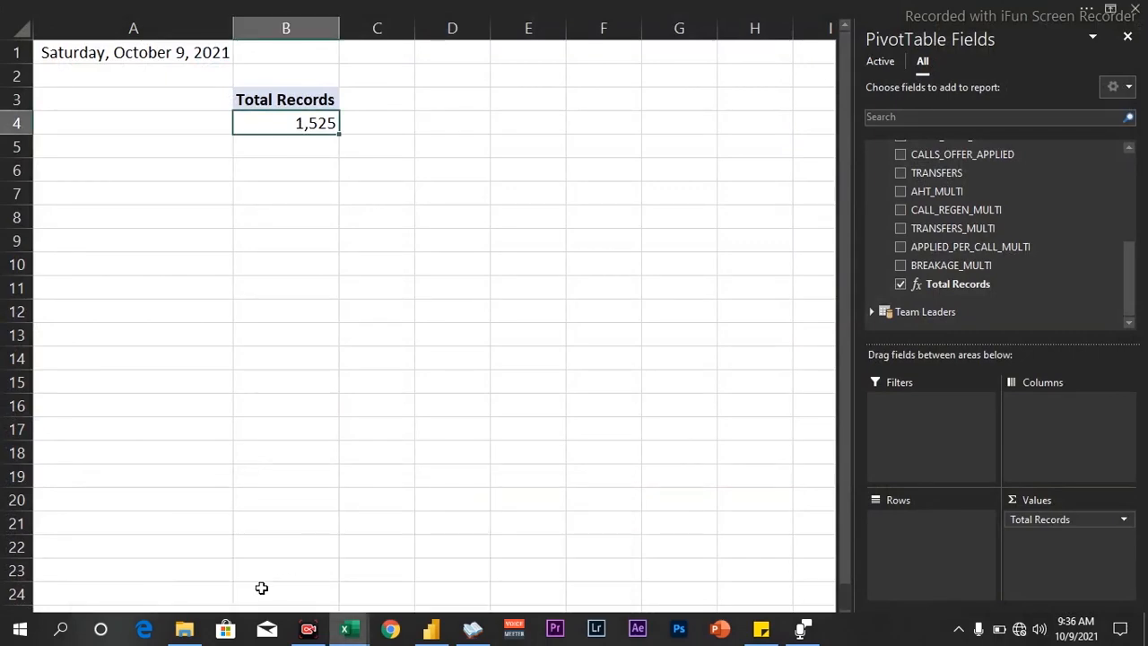
pyautogui.click(230, 632)
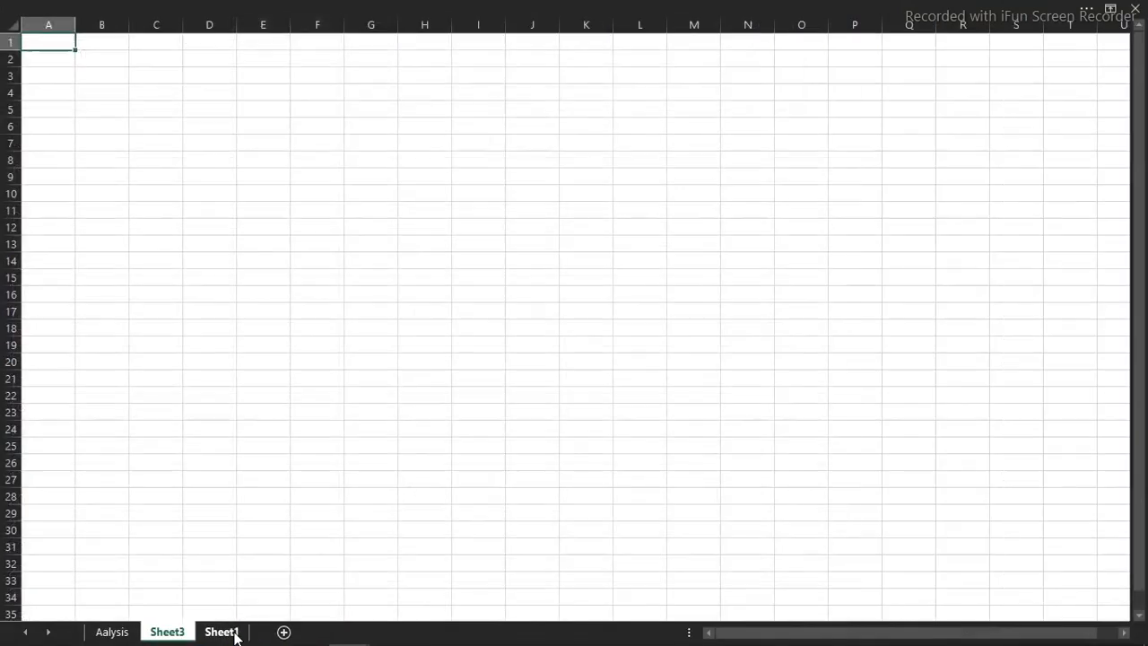
pyautogui.click(105, 157)
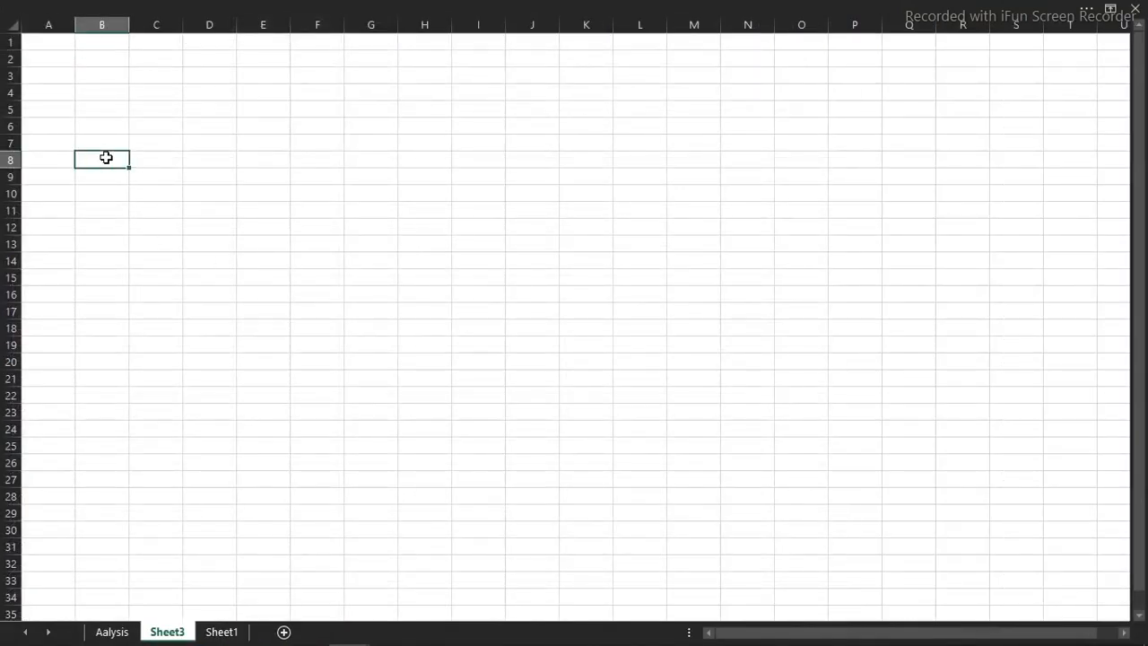
pyautogui.hotkey('ctrl', 'v')
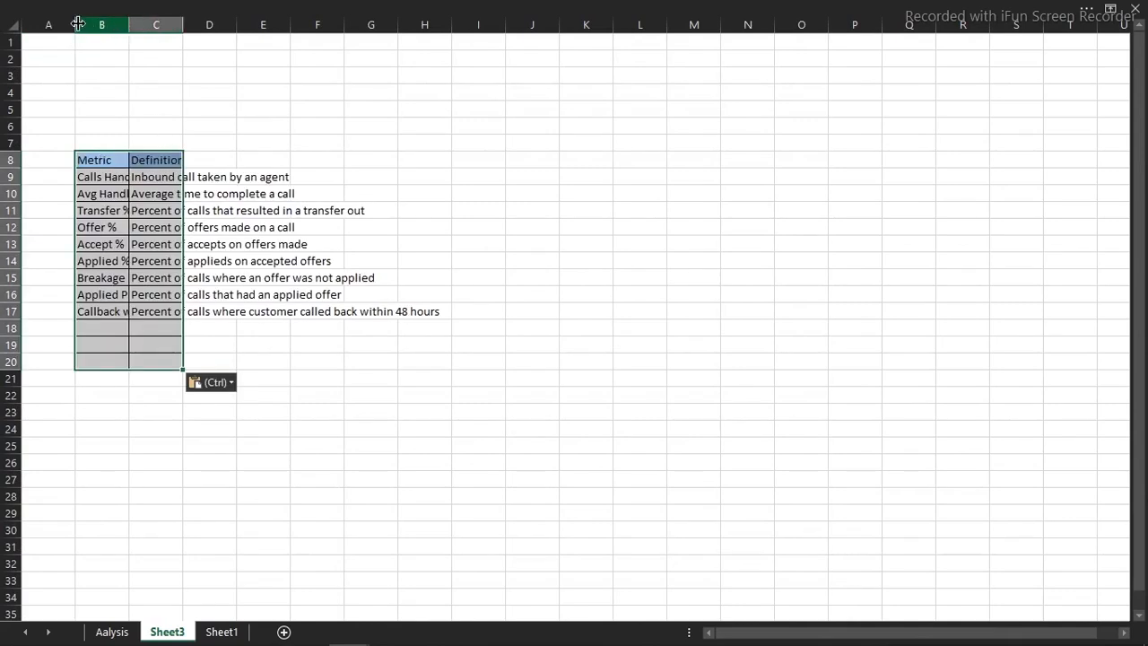
# - Autofit the widths of all columns on Sheet3 so the Metric and Definition texts fit
pyautogui.click(16, 26)
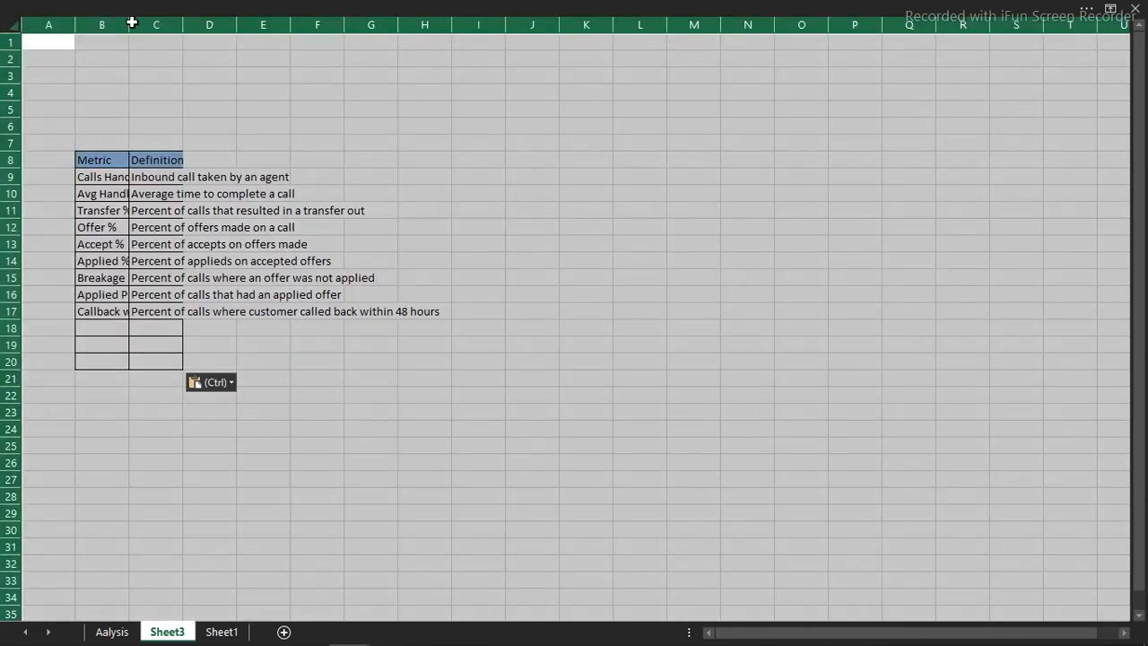
pyautogui.doubleClick(131, 21)
pyautogui.click(236, 8)
pyautogui.click(778, 229)
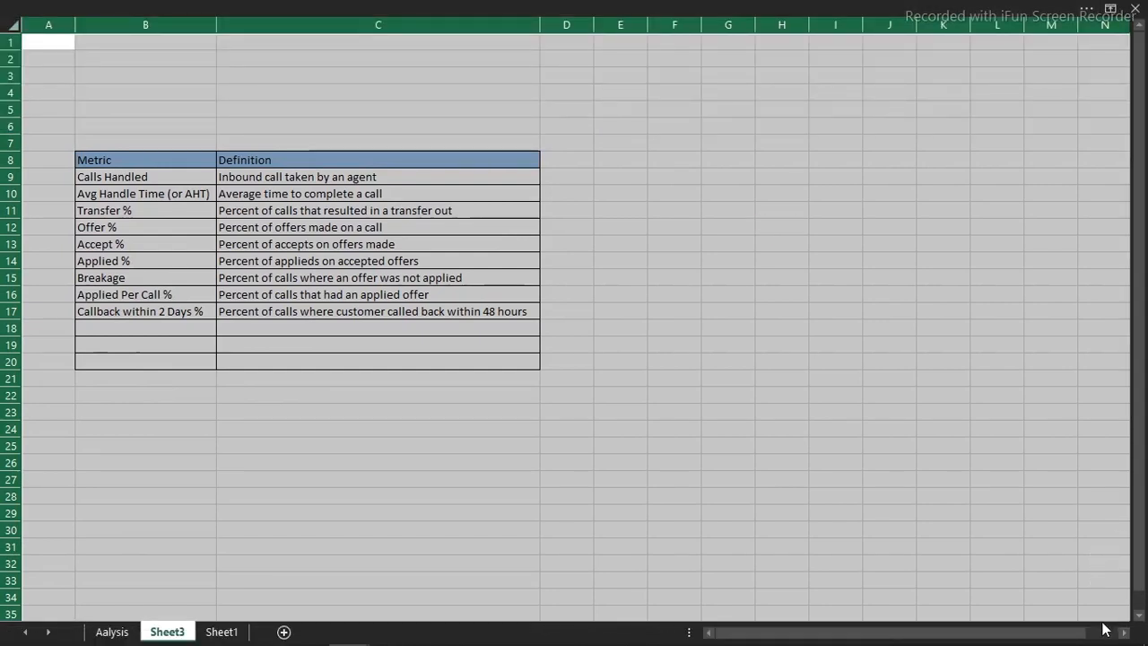
# - Enlarge the Sheet3 view to 160% and clear the whole-sheet selection
pyautogui.click(776, 5)
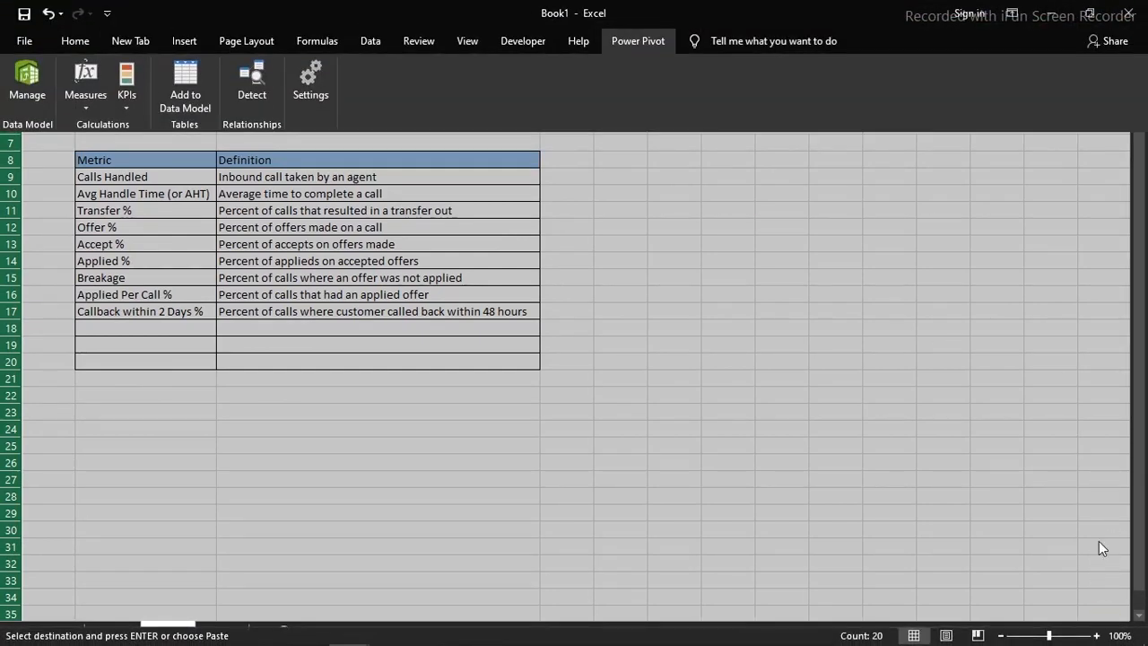
pyautogui.click(1095, 635)
pyautogui.click(1096, 634)
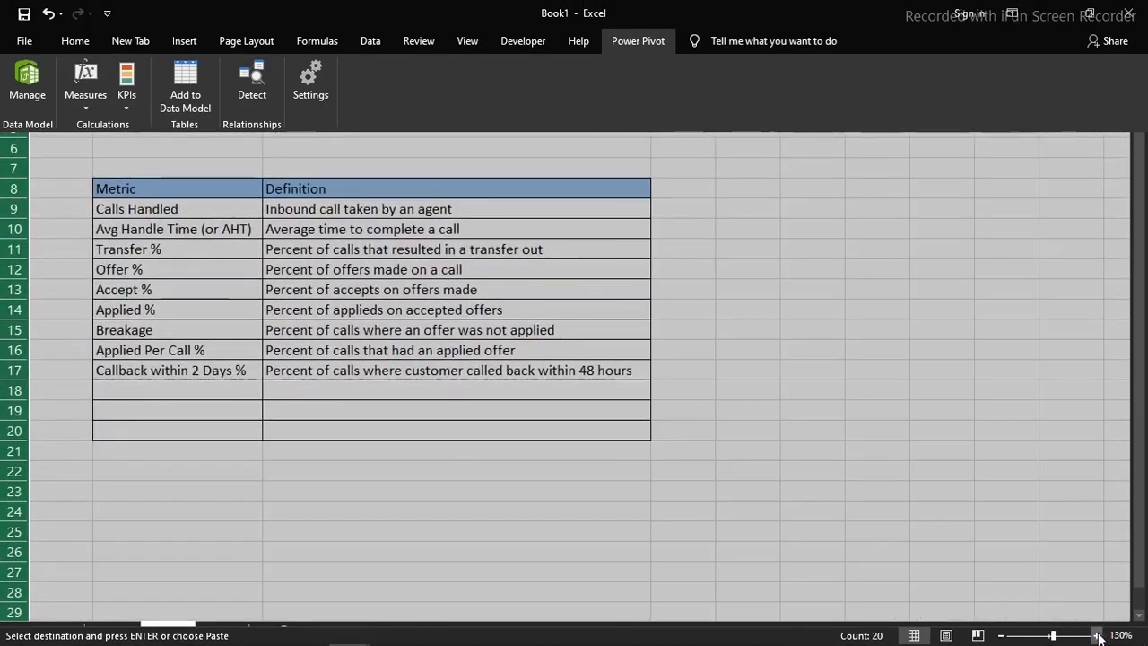
pyautogui.click(1096, 635)
pyautogui.click(1096, 635)
pyautogui.click(1095, 635)
pyautogui.click(1095, 635)
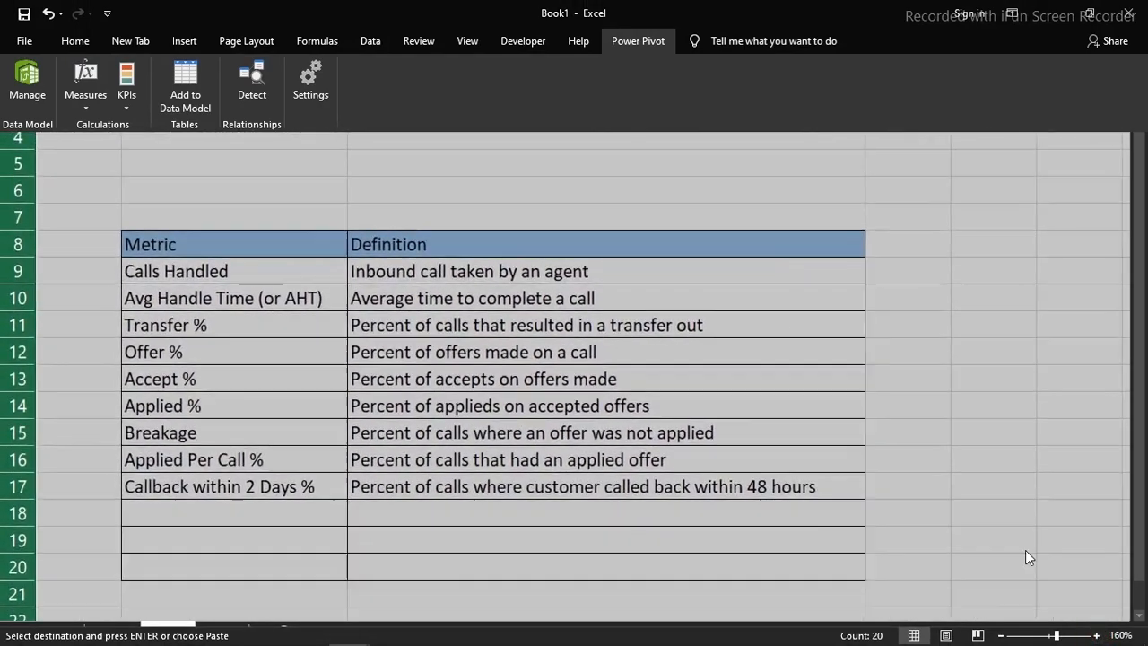
pyautogui.click(1015, 514)
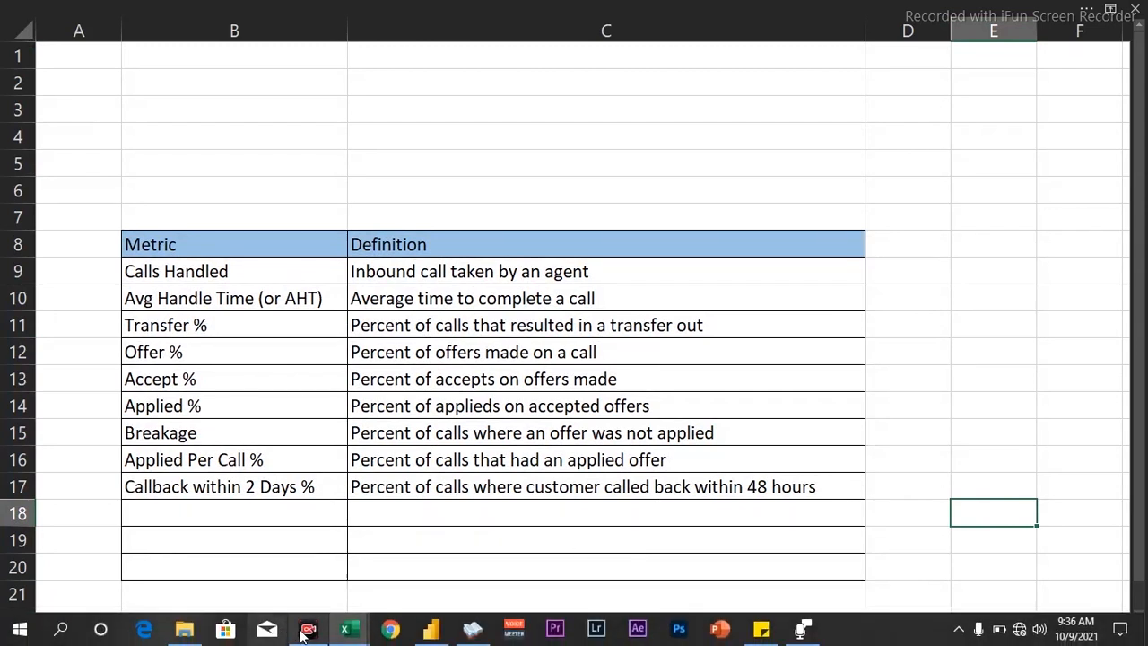
# - Switch to the Power Pivot window and examine the values in the CALLS column of the Data table
pyautogui.click(308, 631)
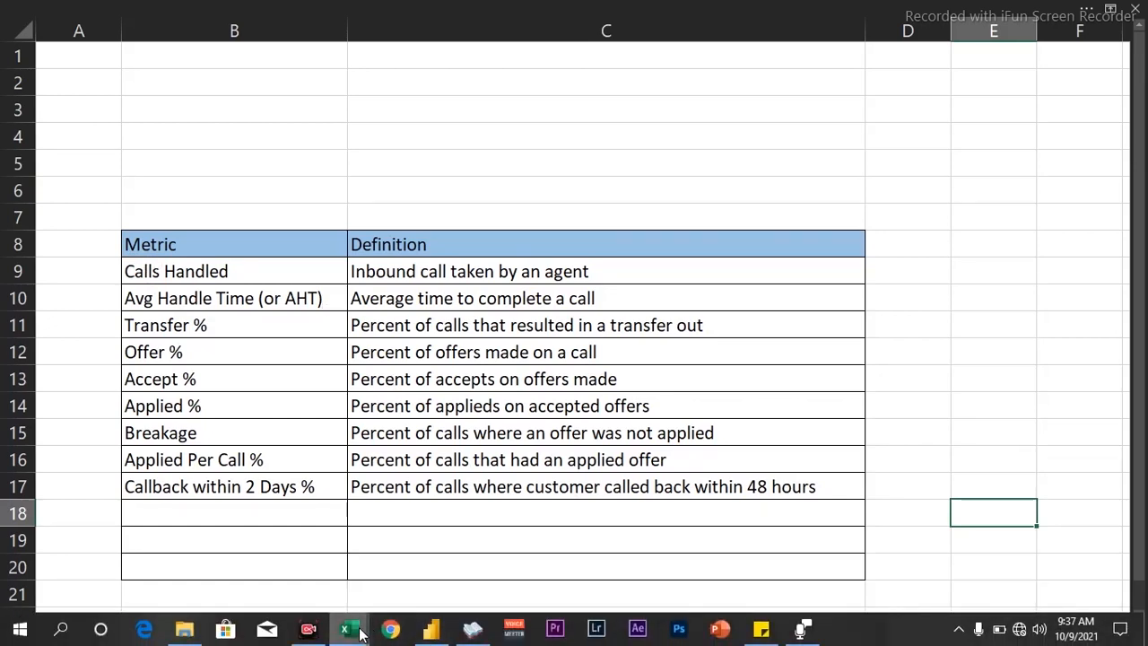
pyautogui.moveTo(361, 633)
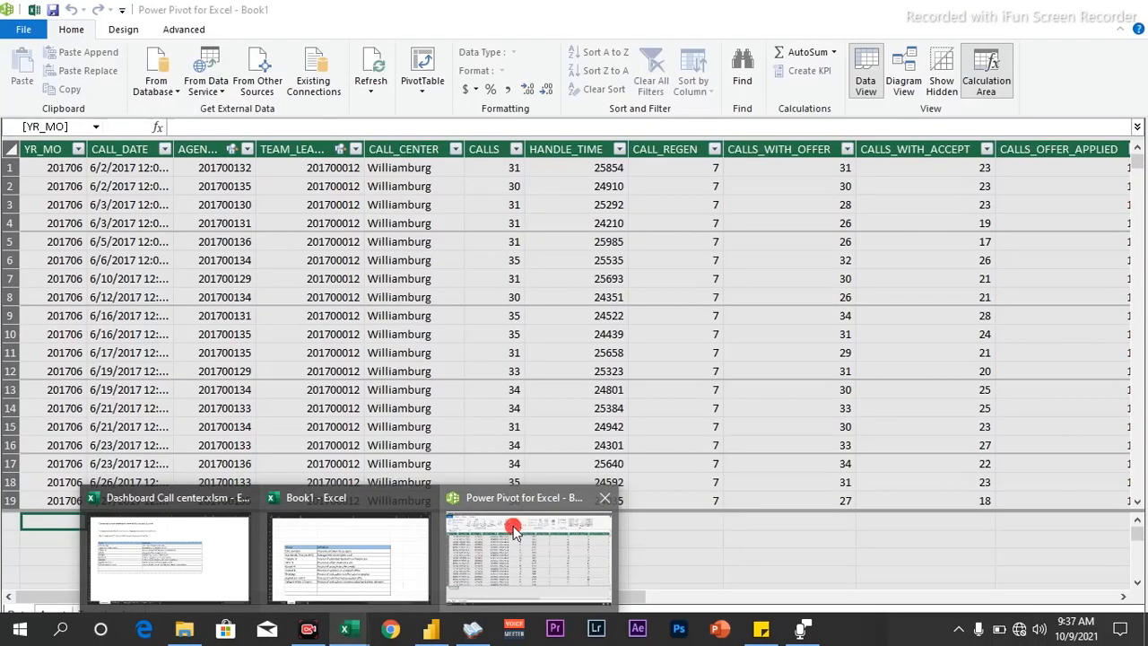
pyautogui.click(513, 533)
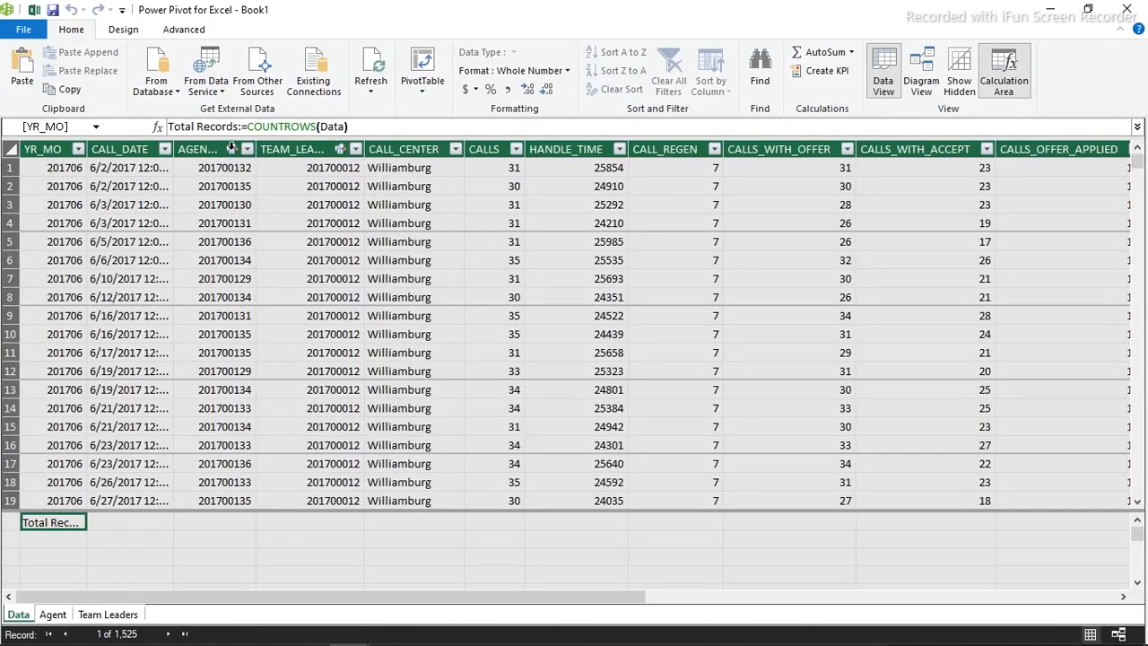
pyautogui.click(500, 174)
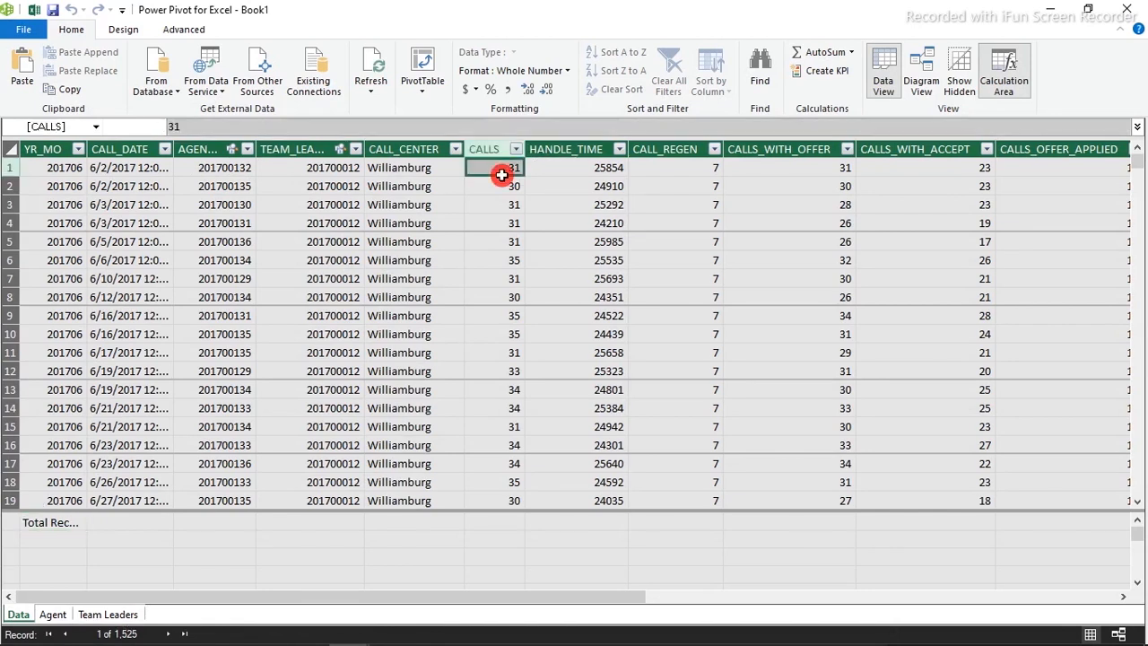
pyautogui.click(508, 259)
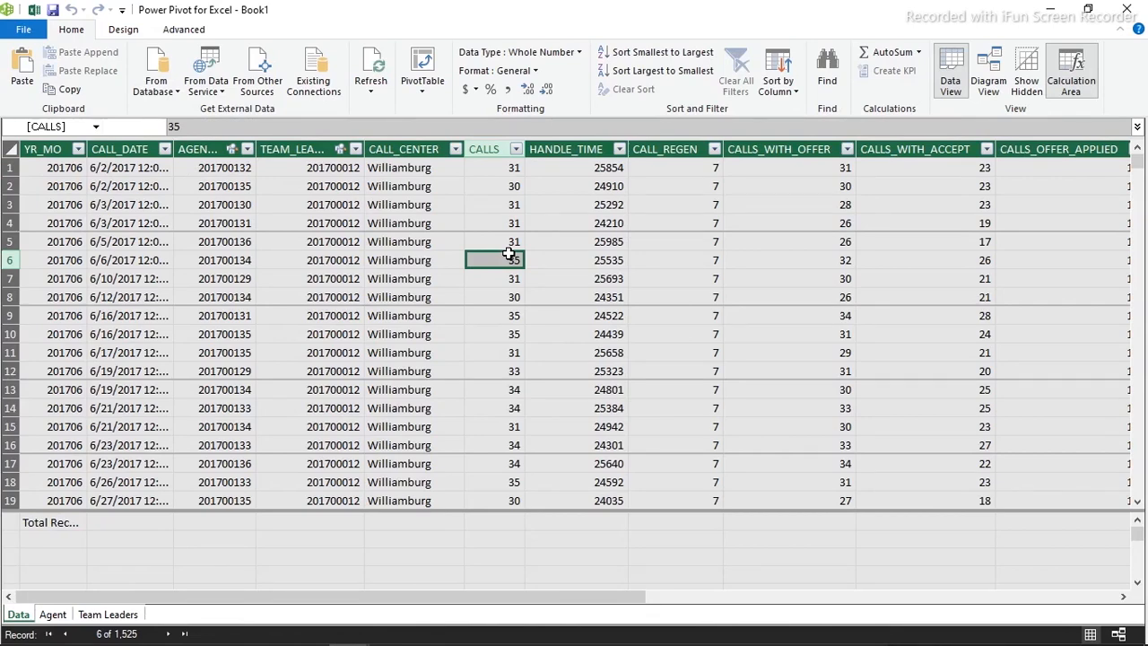
# - Return to the Book1 workbook, start a new Power Pivot measure in the Data table and name it Total Calls
pyautogui.moveTo(363, 644)
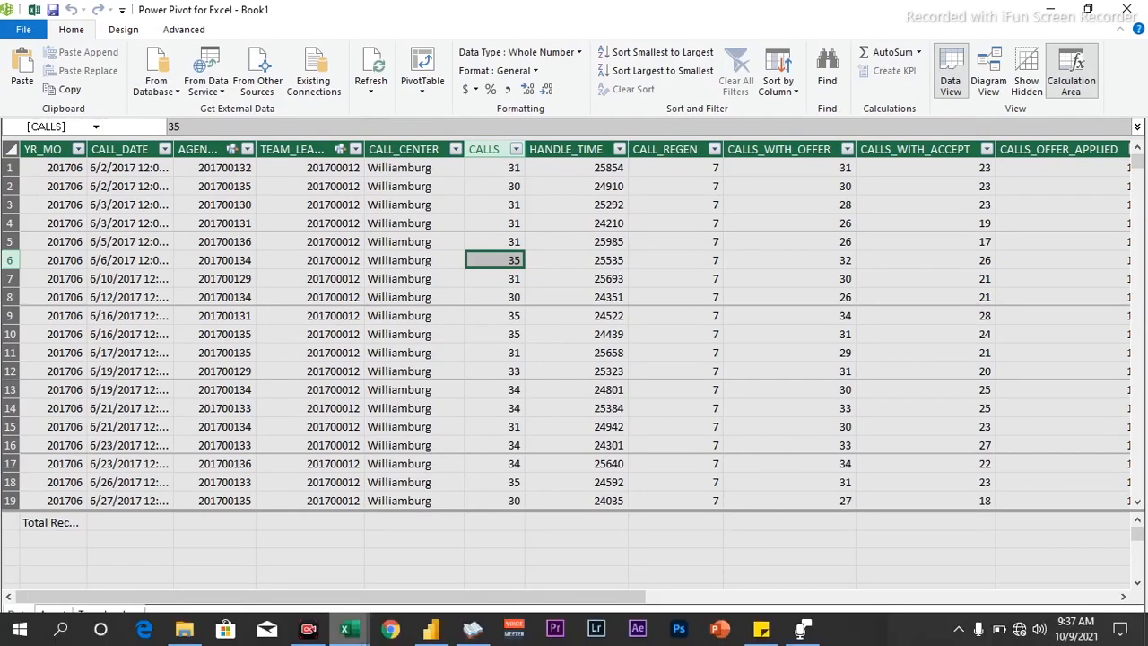
pyautogui.moveTo(351, 594)
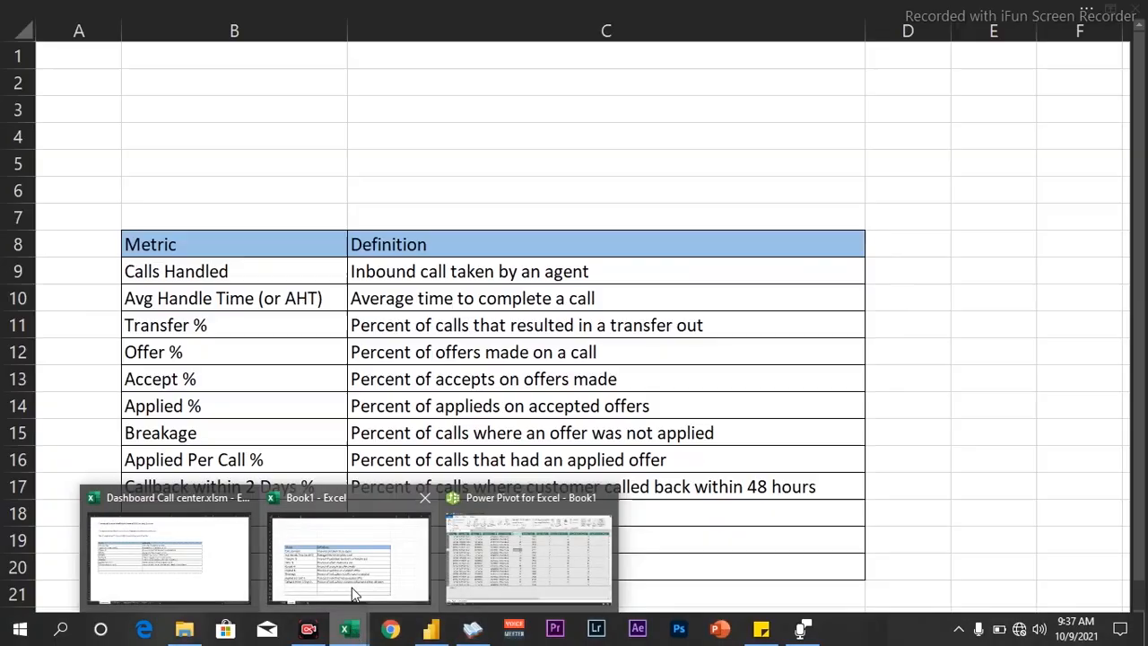
pyautogui.click(360, 567)
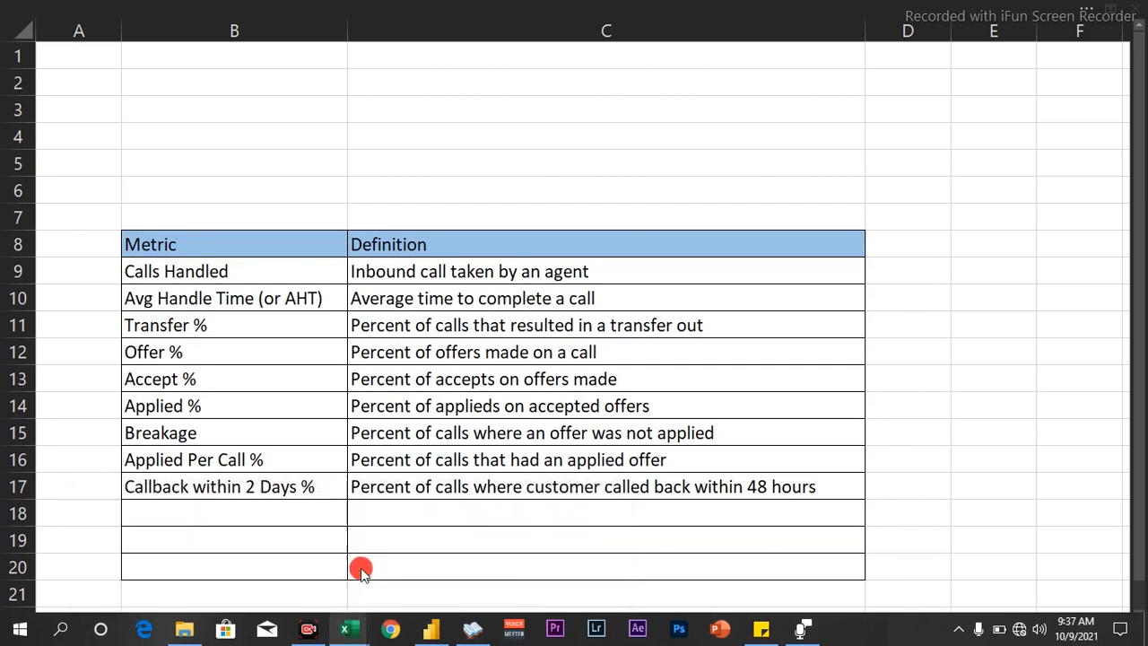
pyautogui.click(439, 272)
pyautogui.click(462, 7)
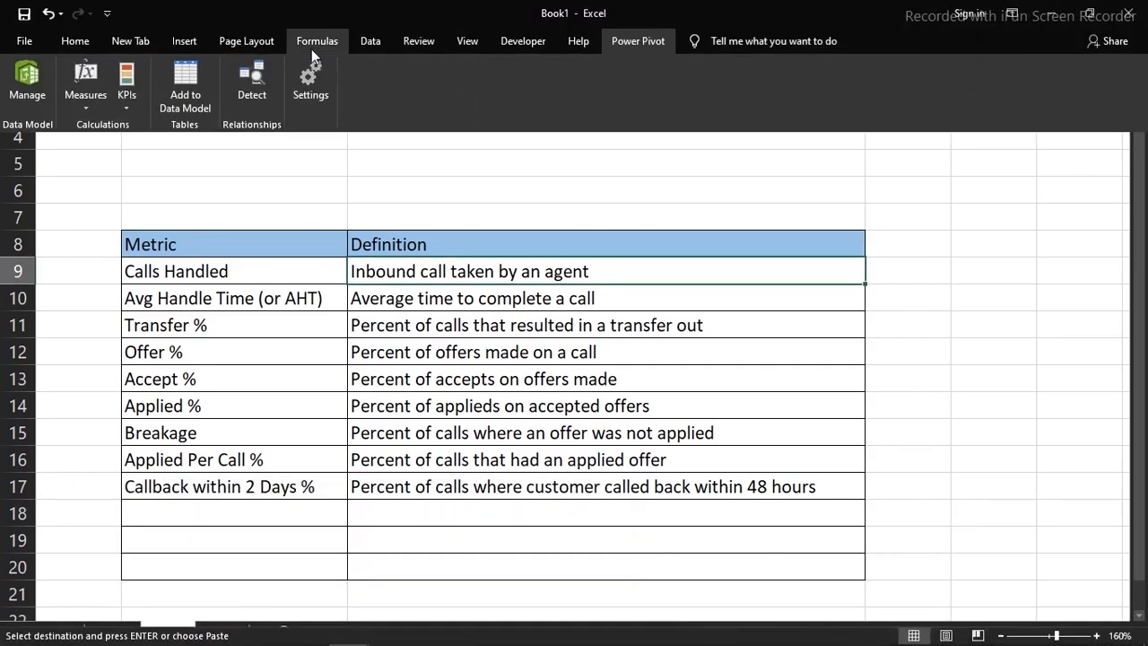
pyautogui.click(97, 105)
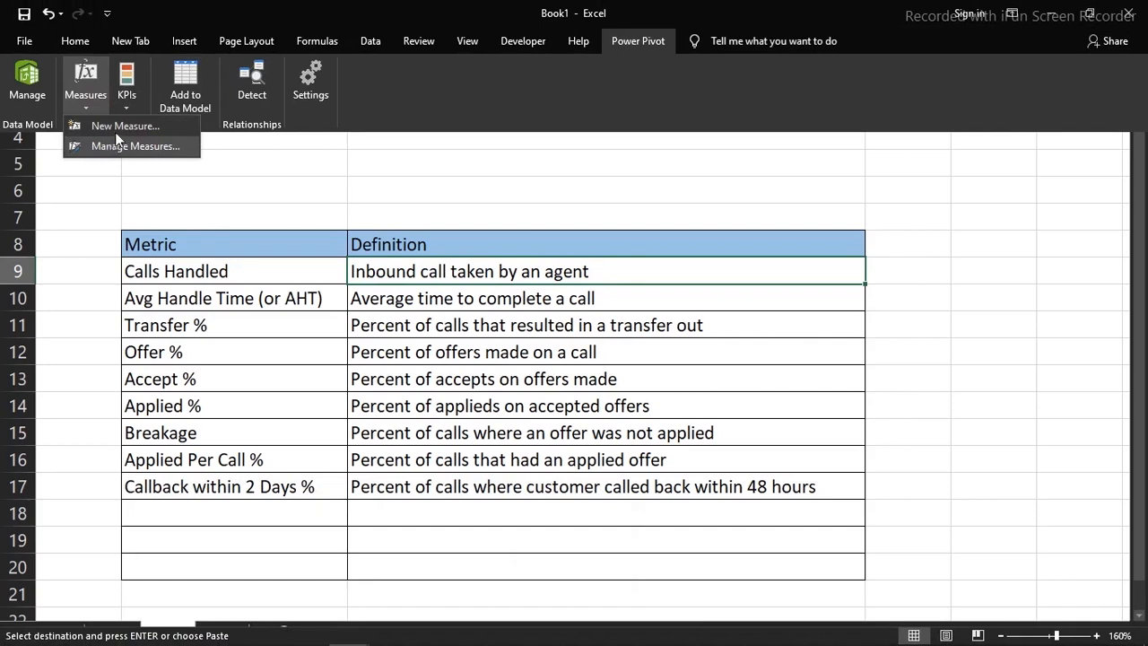
pyautogui.click(116, 128)
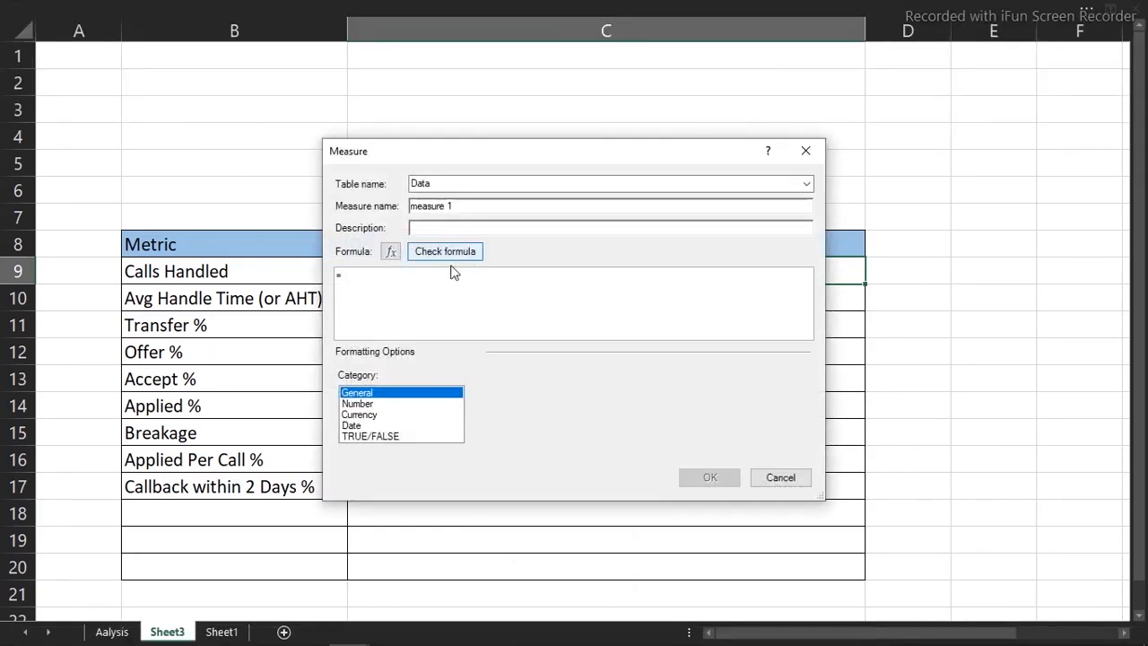
pyautogui.moveTo(472, 203); pyautogui.dragTo(395, 204)
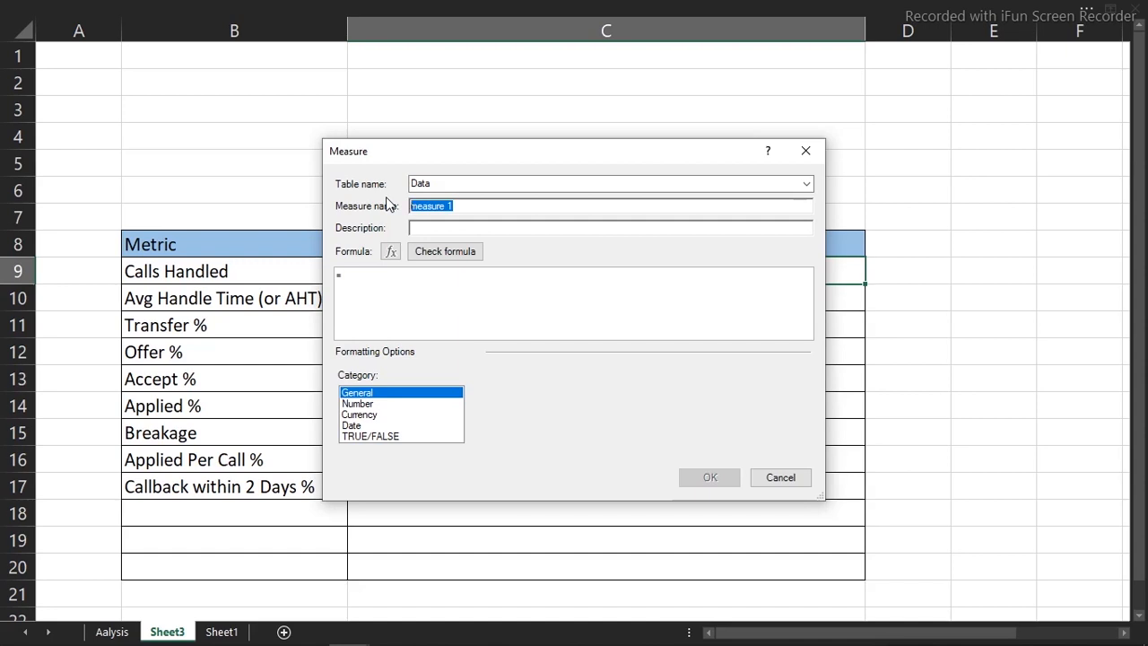
pyautogui.write('Total Calls')
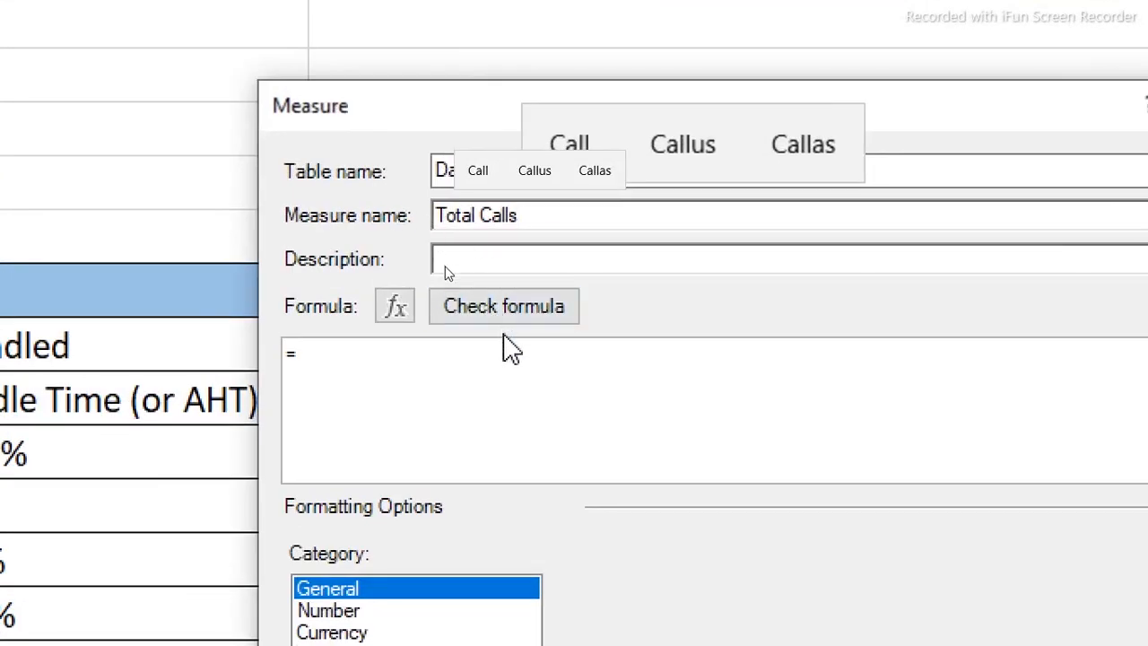
# - Begin the Total Calls measure's formula with the SUM function
pyautogui.click(451, 390)
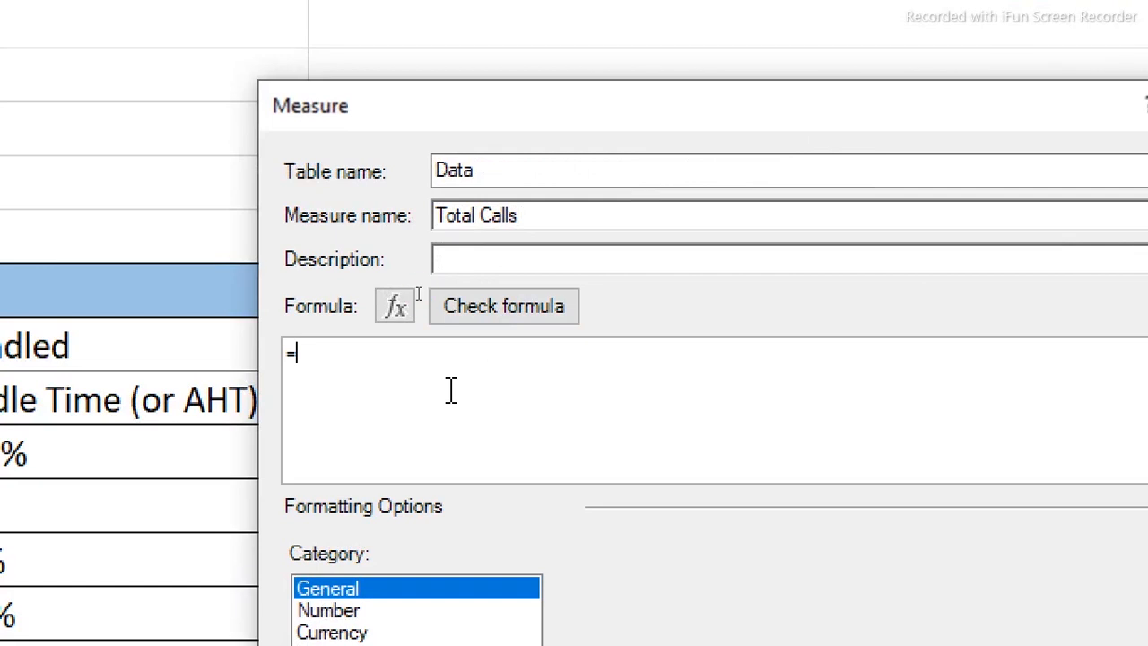
pyautogui.write('sum')
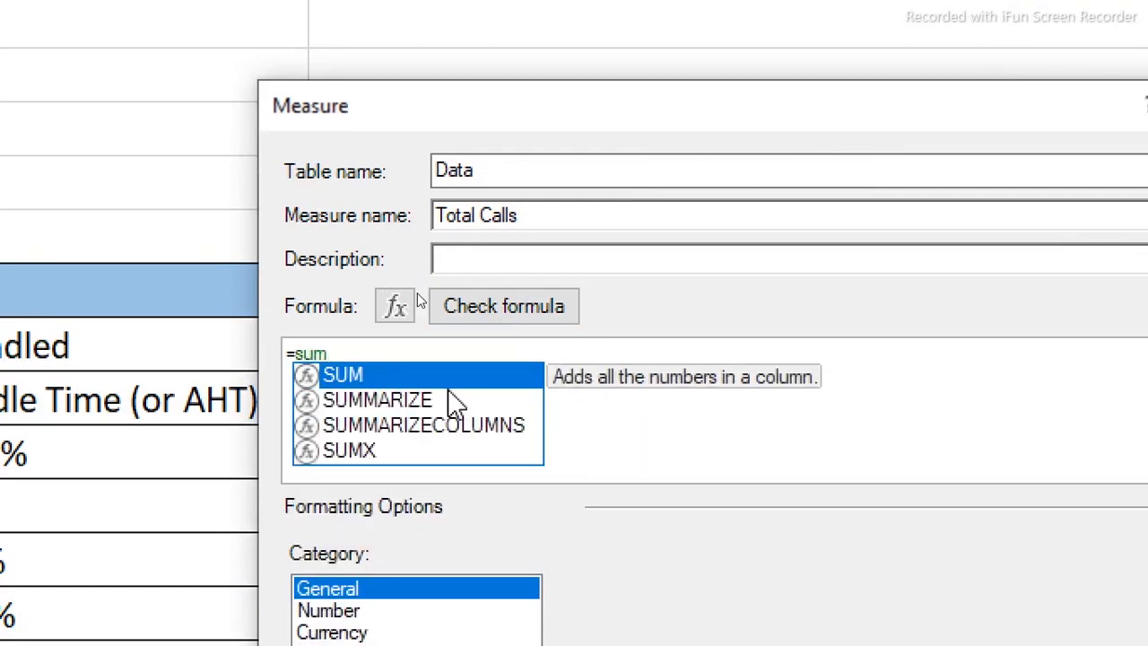
pyautogui.press('Tab')
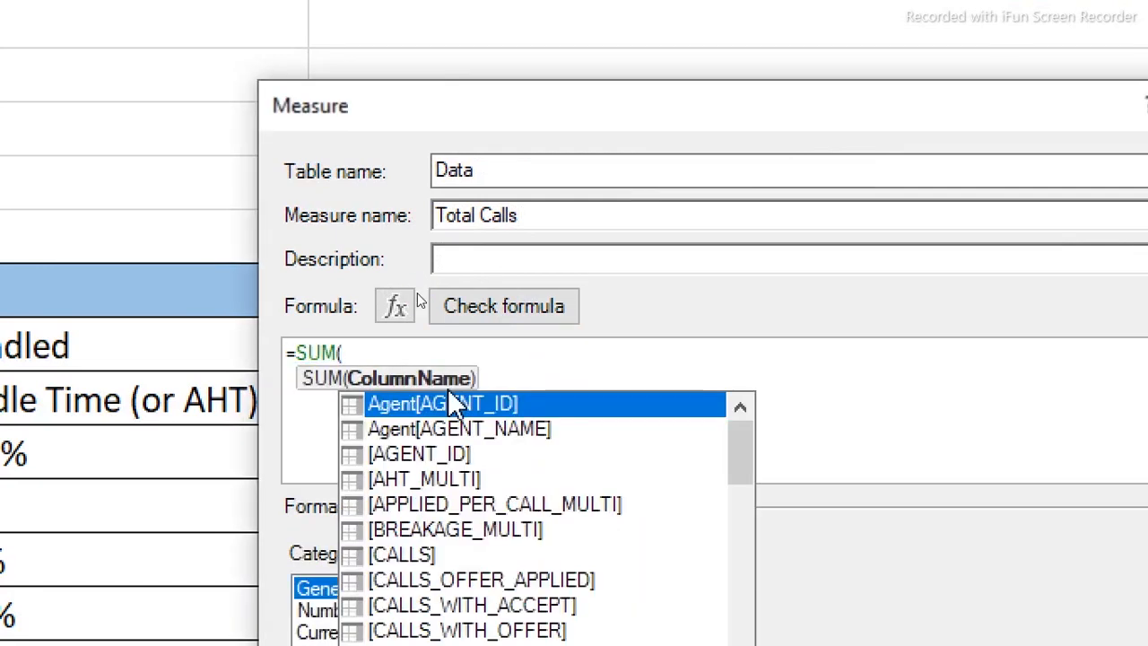
pyautogui.write('ca')
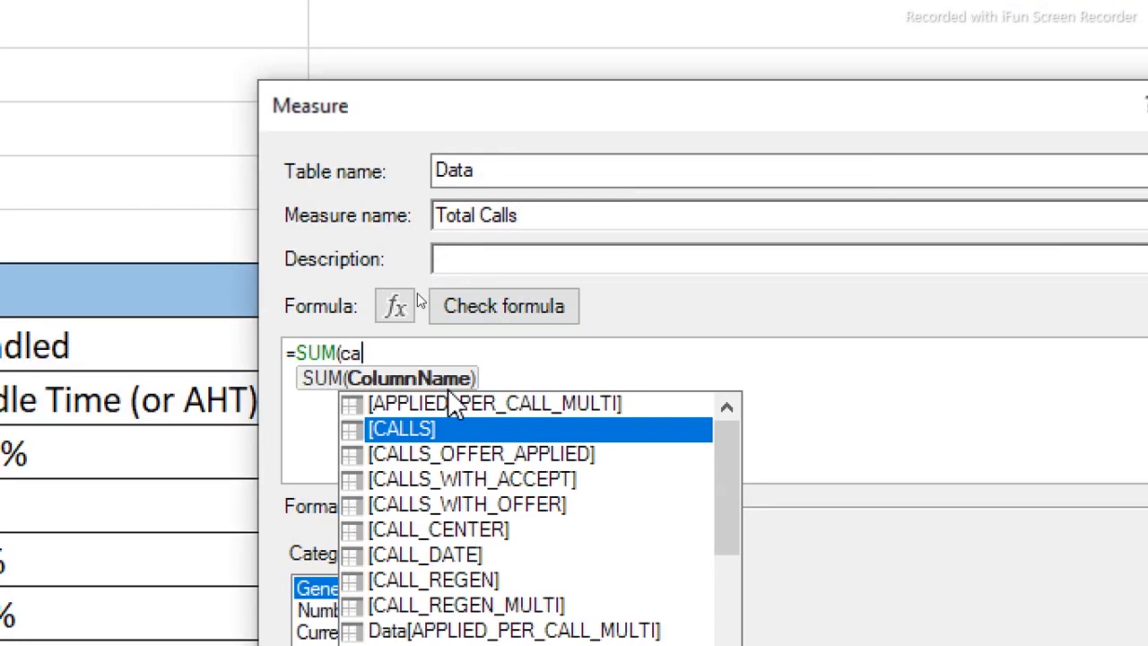
pyautogui.press('Tab')
pyautogui.press('BackSpace')
pyautogui.press('BackSpace')
pyautogui.press('BackSpace')
pyautogui.press('BackSpace')
pyautogui.press('BackSpace')
pyautogui.press('BackSpace')
pyautogui.press('BackSpace')
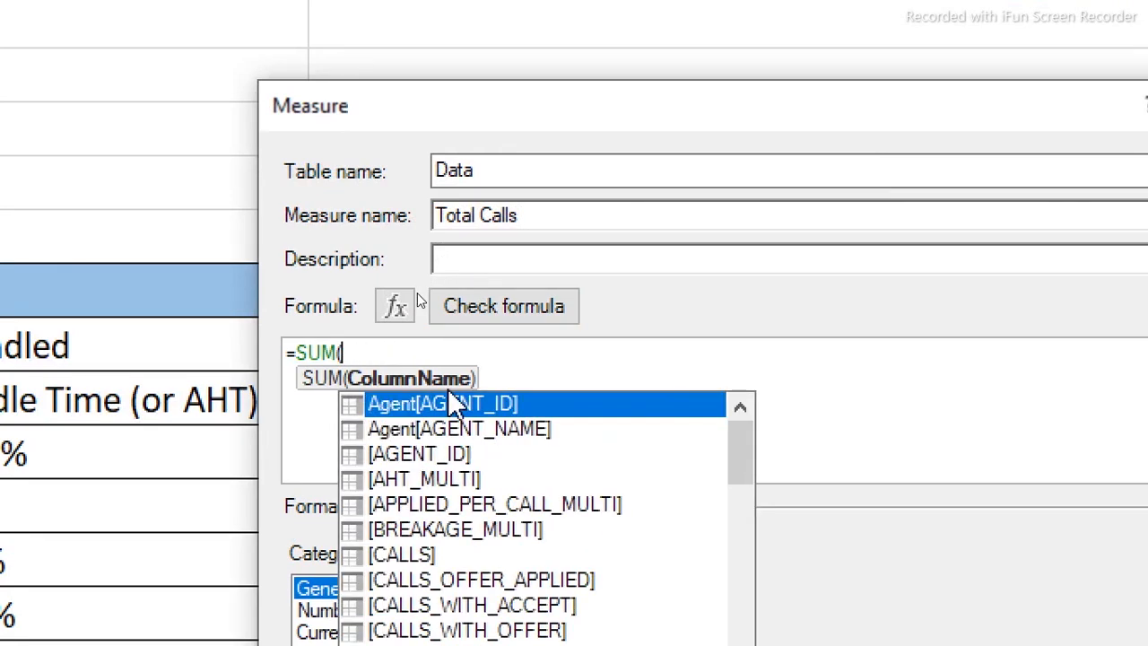
# - Complete the measure's formula with the [CALLS] column so it reads =SUM([CALLS])
pyautogui.write('cal')
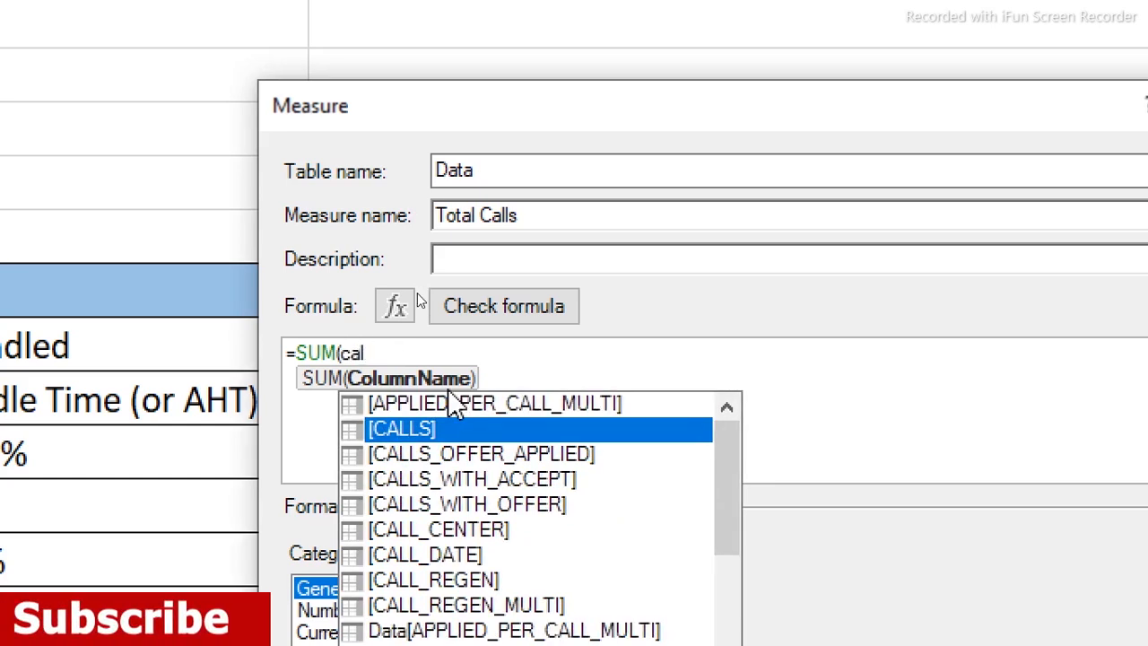
pyautogui.press('Tab')
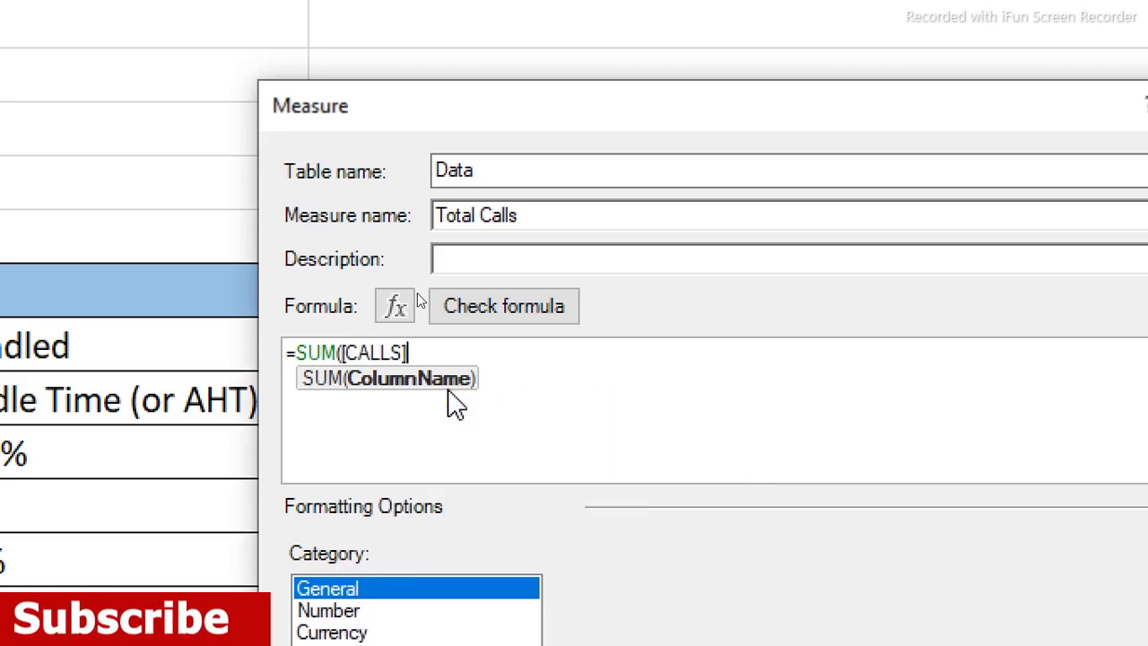
pyautogui.write(')')
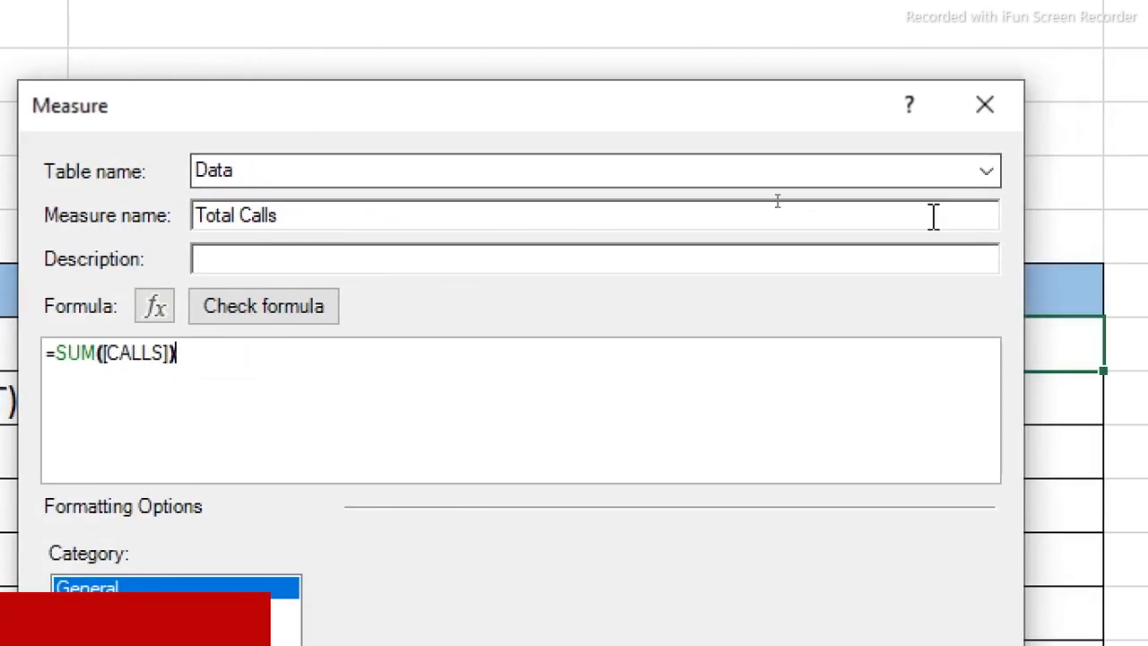
# - Review the tables available for the Total Calls measure, keep Data as its table, and check the formula for errors
pyautogui.click(986, 174)
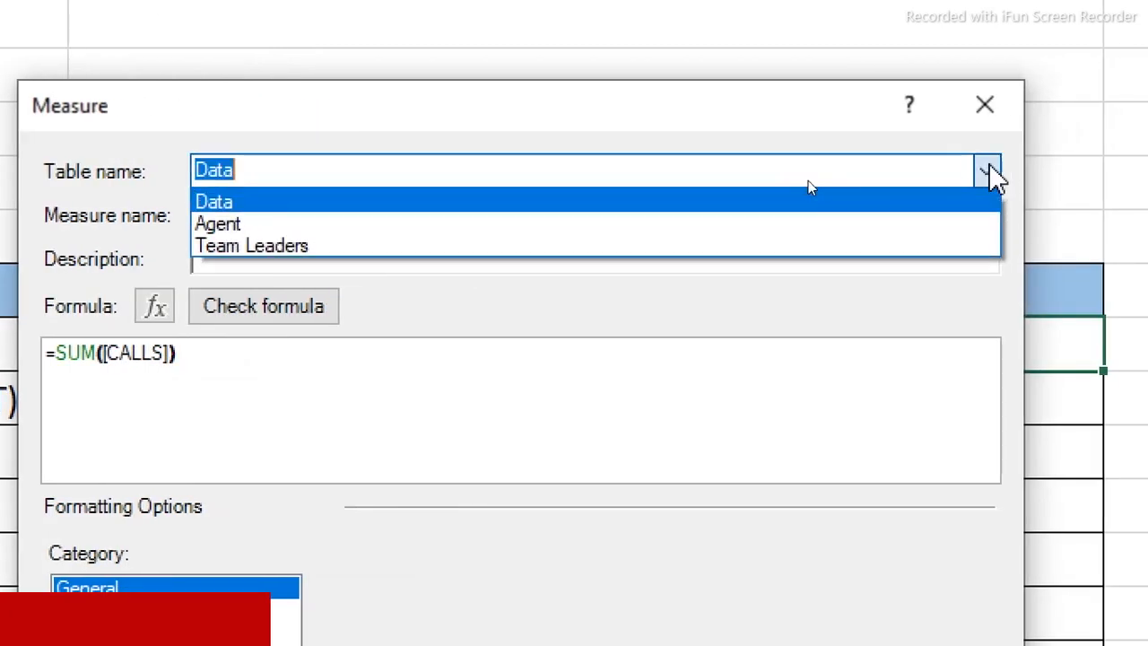
pyautogui.click(441, 198)
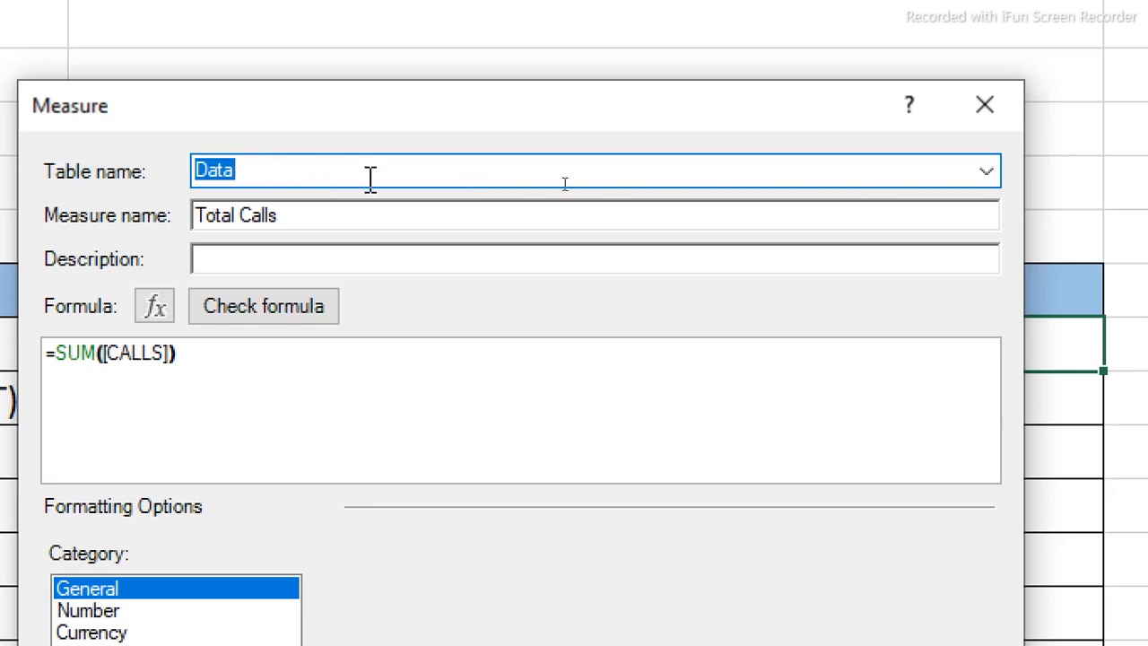
pyautogui.click(986, 175)
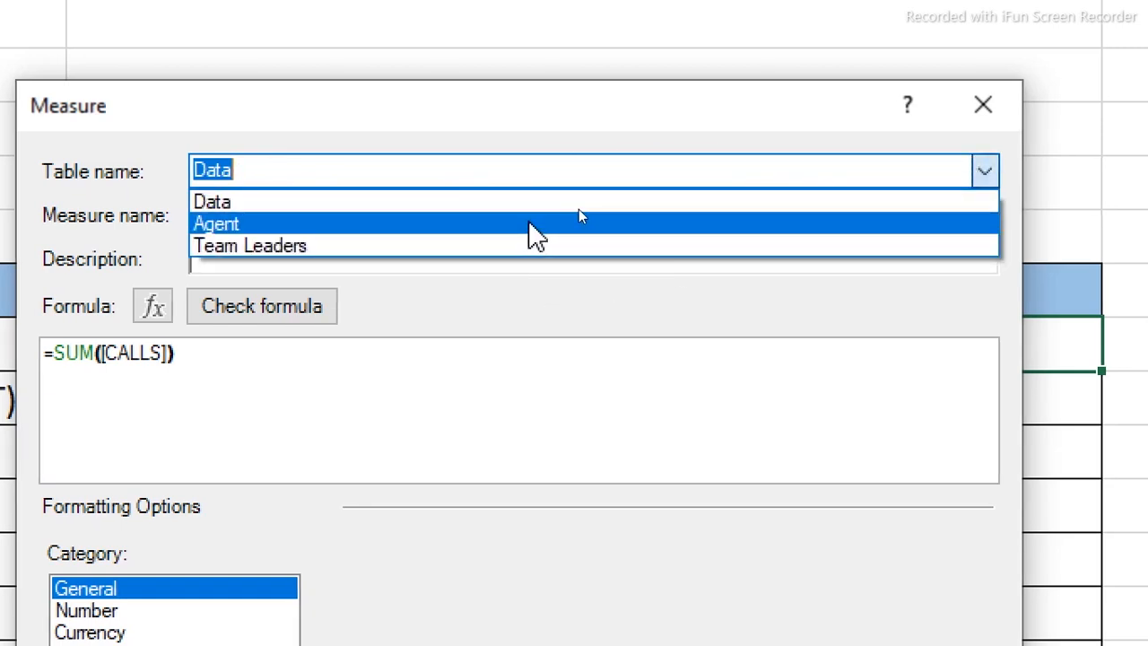
pyautogui.click(563, 417)
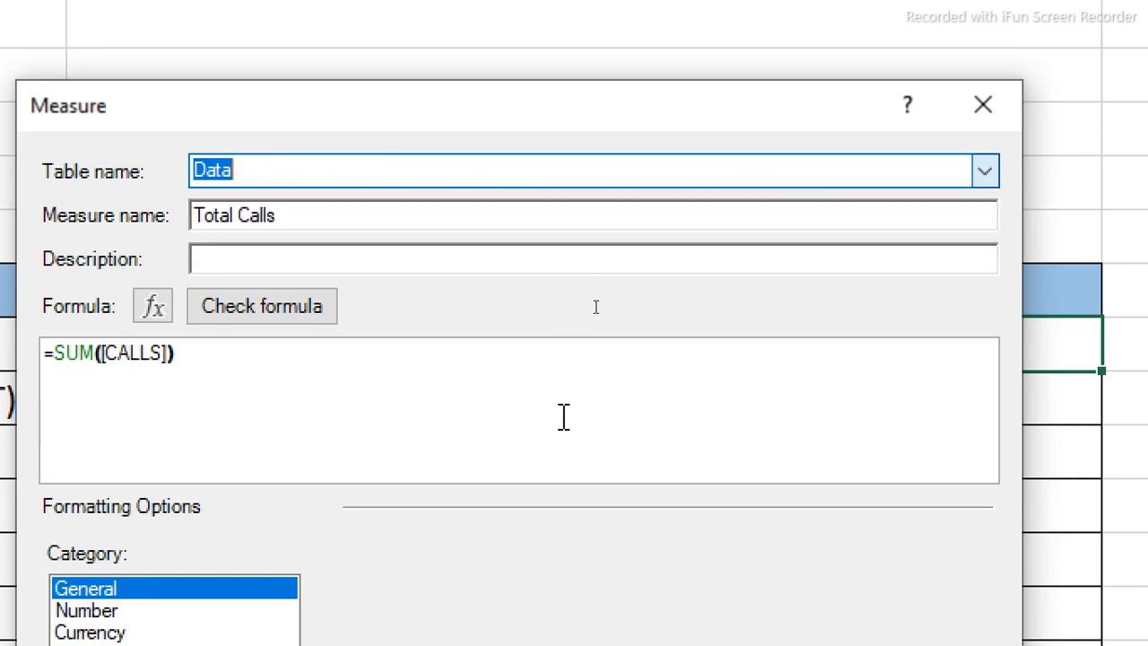
pyautogui.click(282, 316)
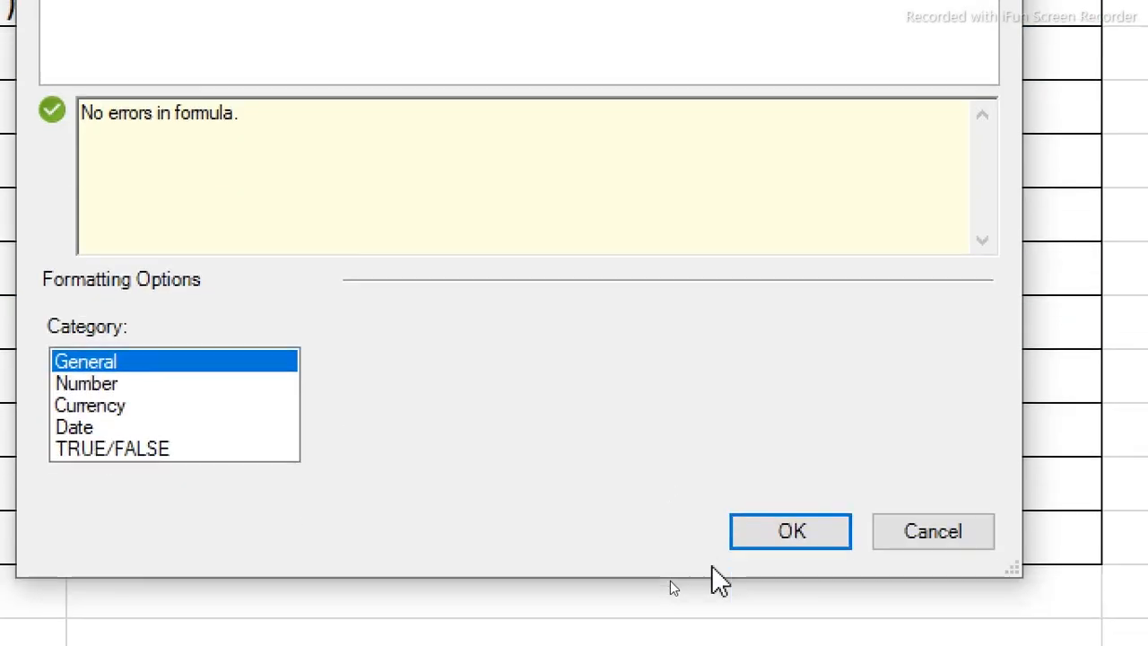
# - Format the Total Calls measure as a whole number with the 1000 separator and save it
pyautogui.click(164, 383)
pyautogui.click(996, 363)
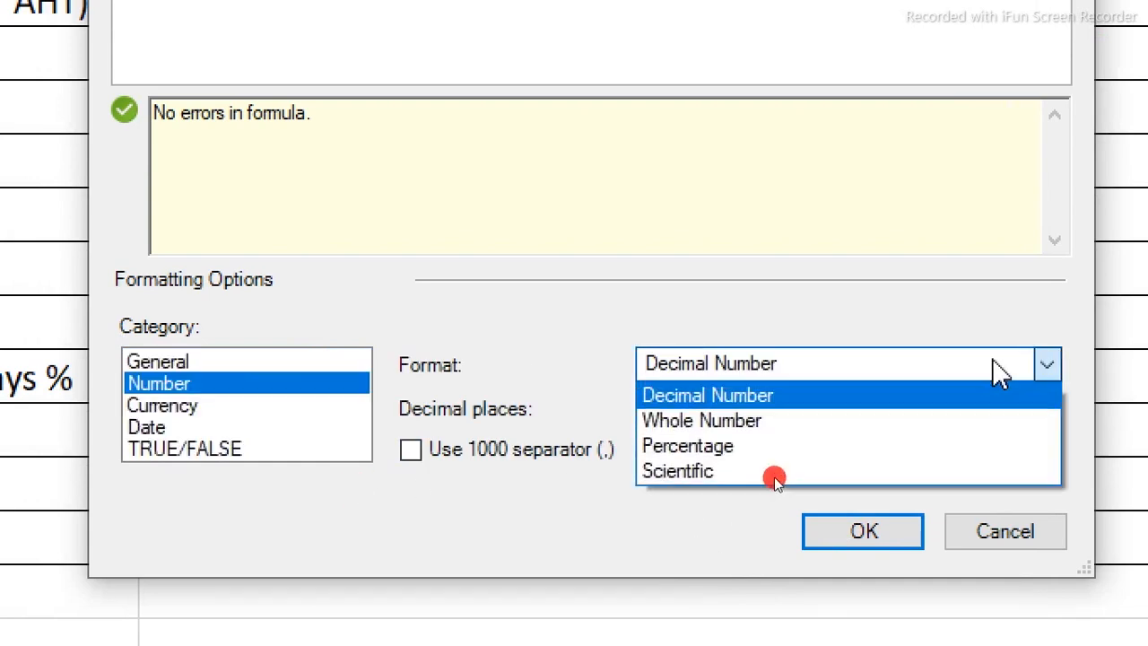
pyautogui.click(838, 423)
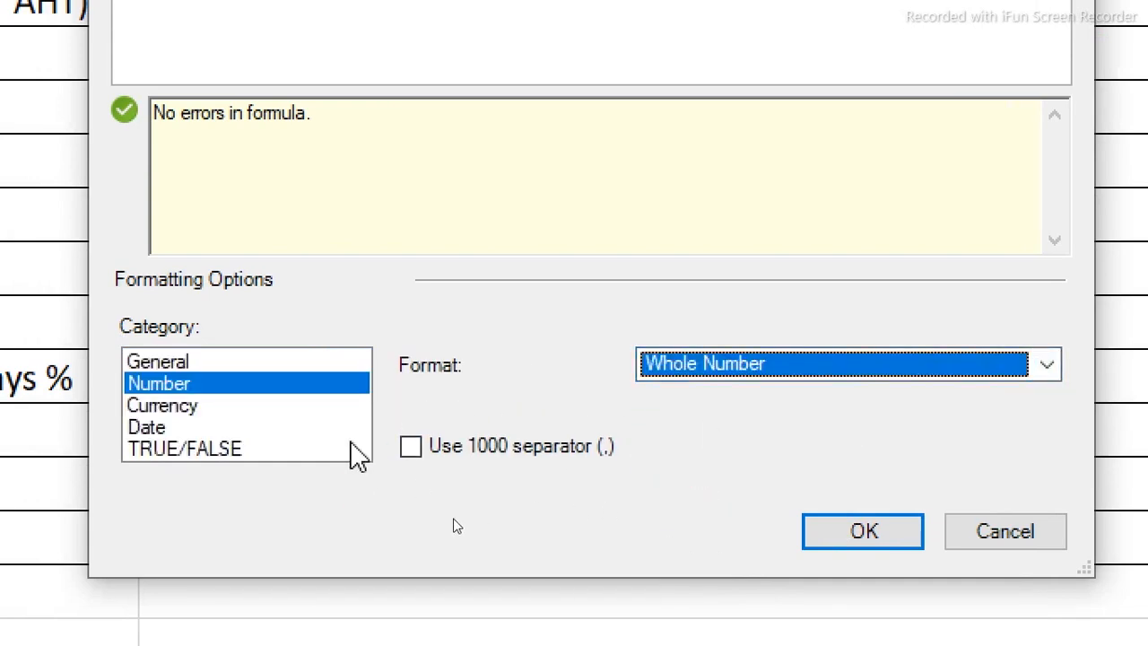
pyautogui.click(411, 448)
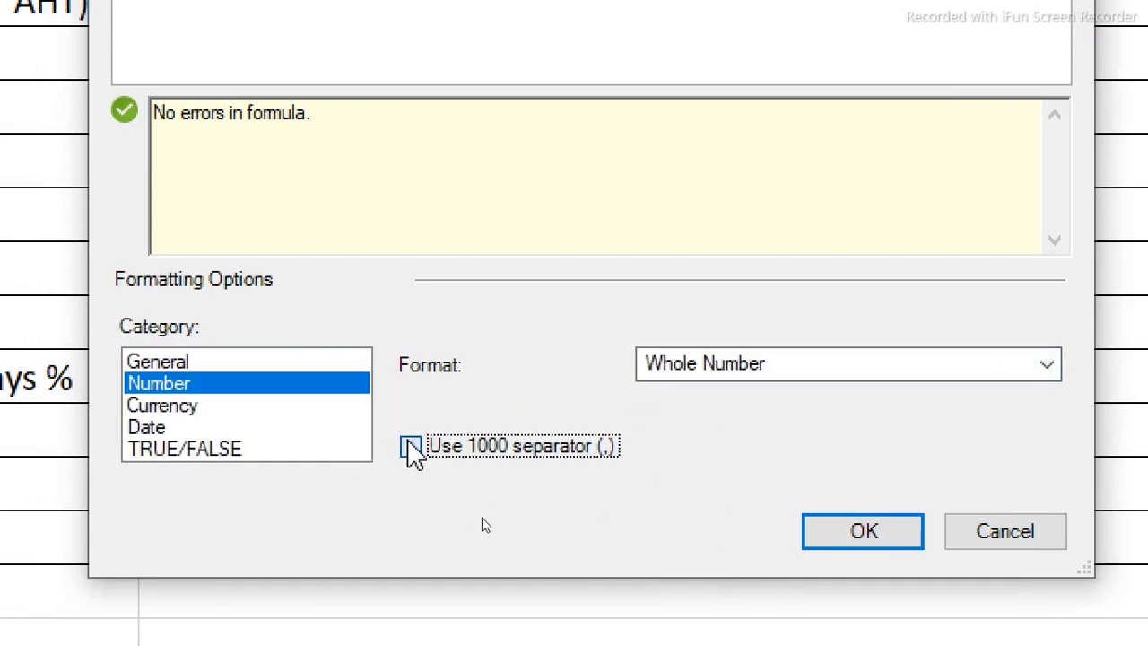
pyautogui.click(832, 536)
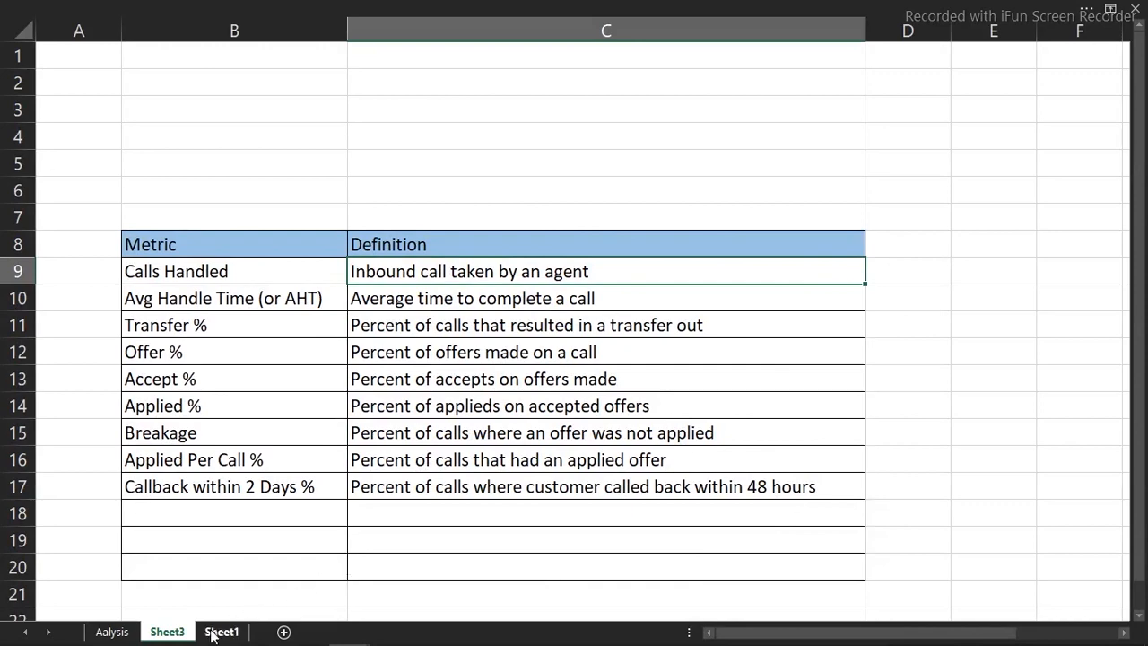
# - Add the Total Calls measure to the values of the PivotTable on the Aalysis sheet
pyautogui.click(105, 630)
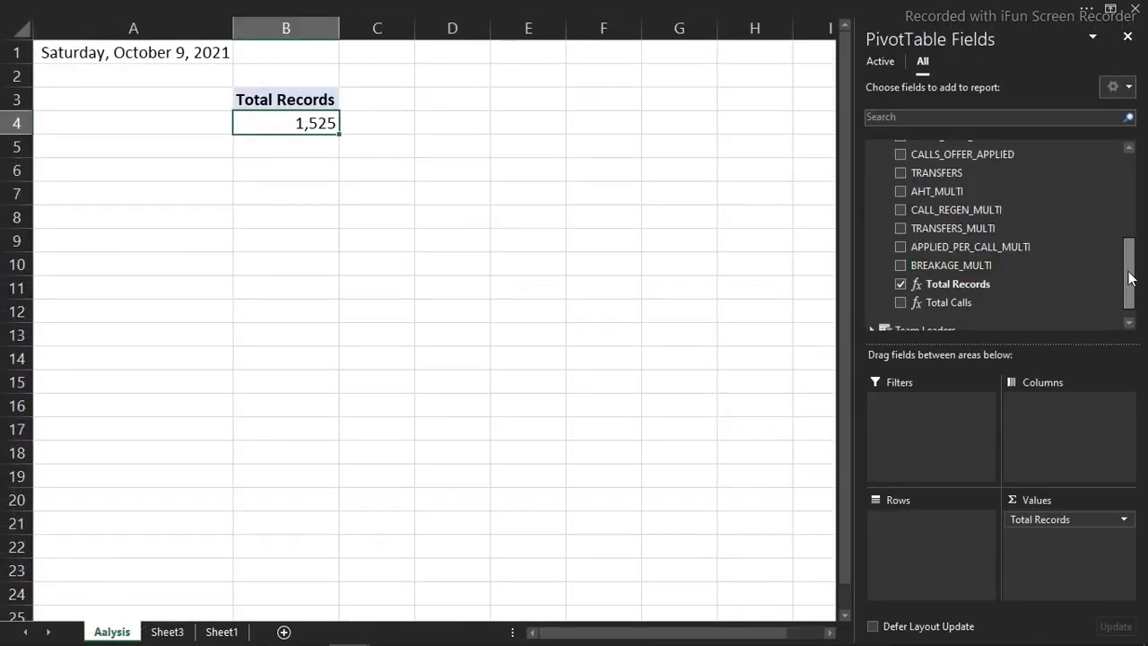
pyautogui.moveTo(1129, 278); pyautogui.dragTo(1140, 338)
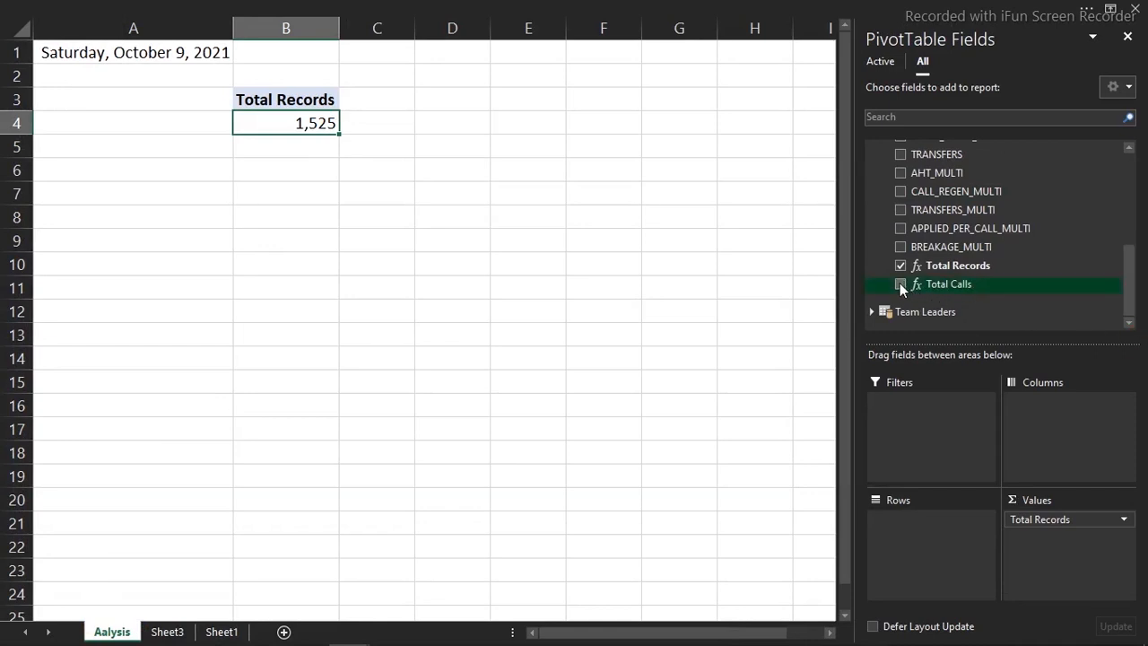
pyautogui.click(899, 284)
pyautogui.click(381, 122)
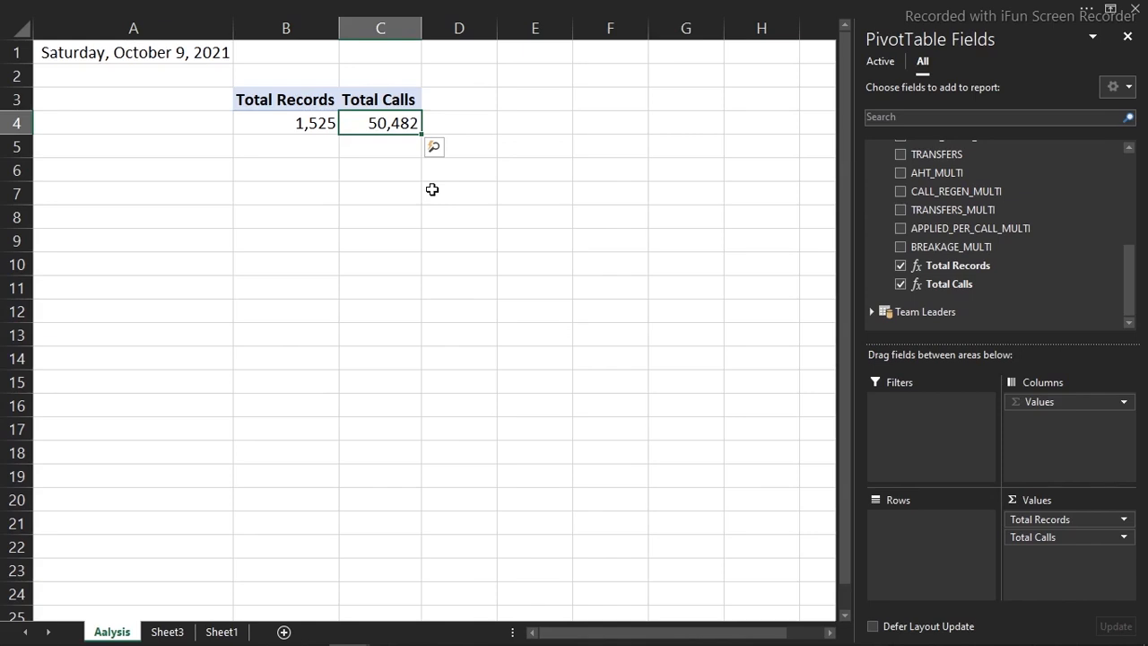
# - Review the KPI labels on the Sheet1 dashboard and the Avg Handle Time entry in Sheet3's metric glossary
pyautogui.click(224, 631)
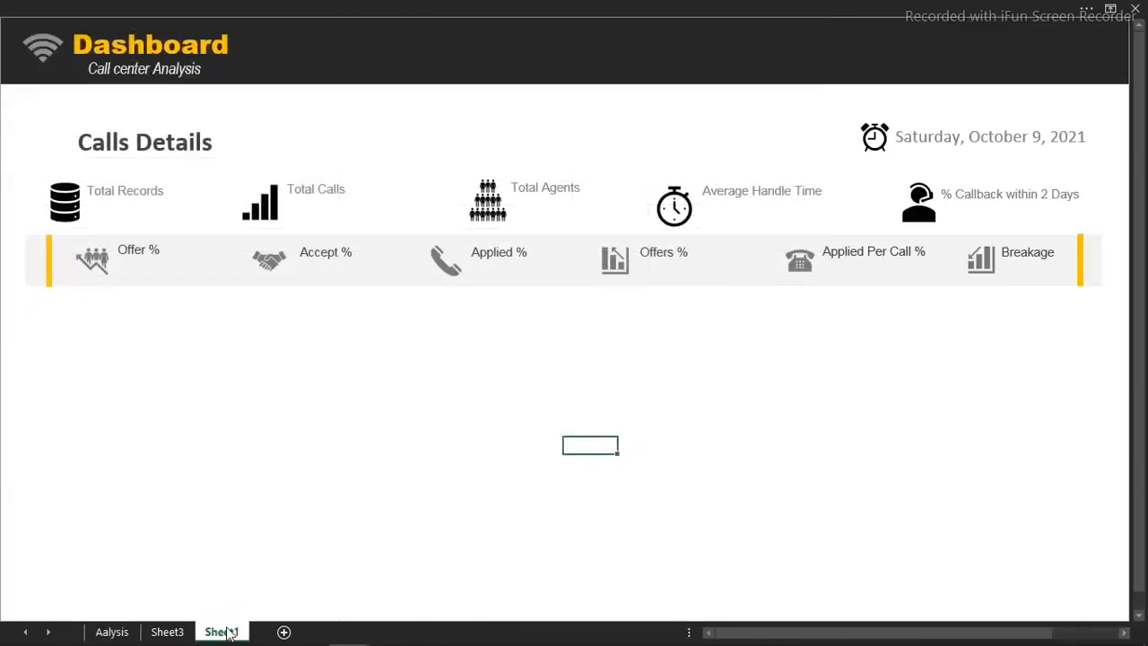
pyautogui.click(166, 632)
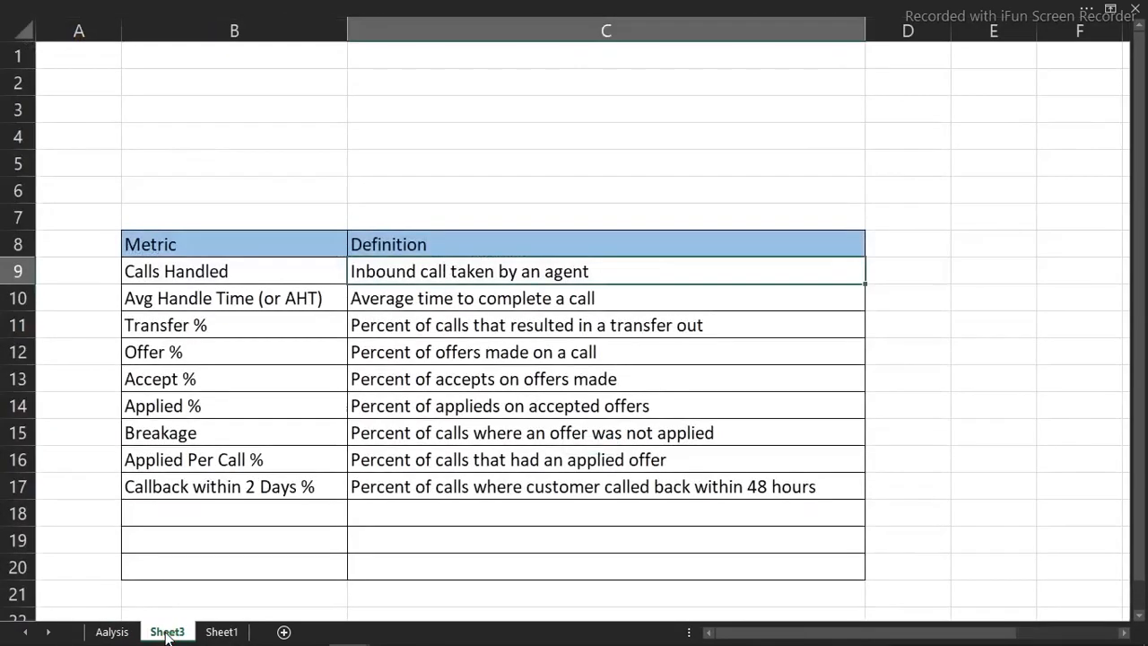
pyautogui.click(305, 299)
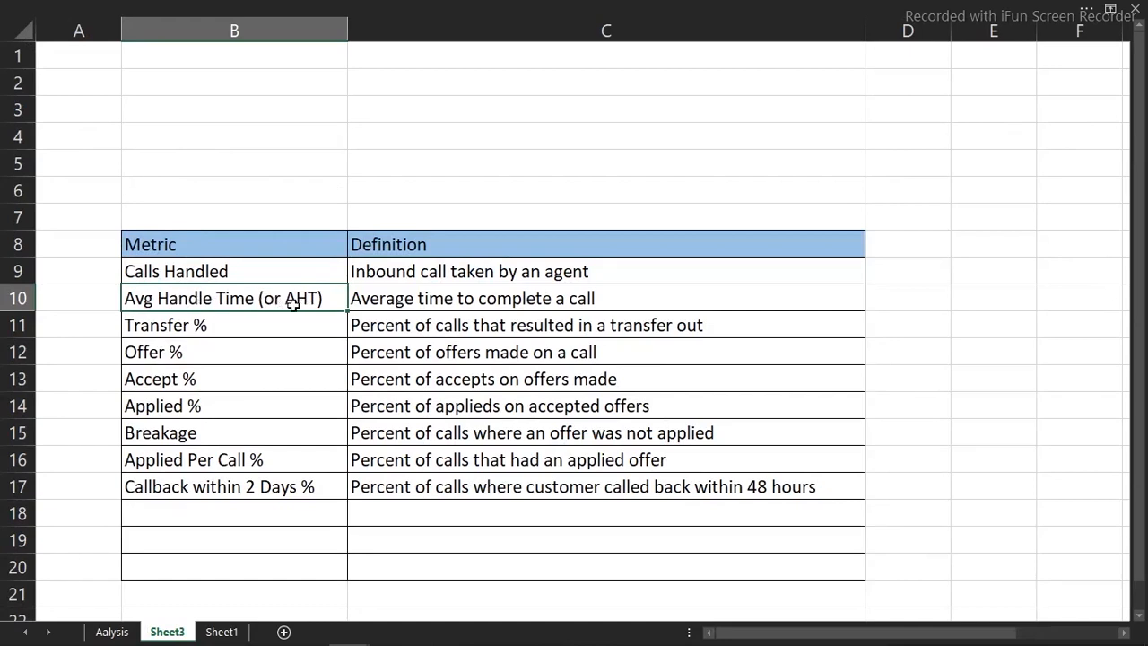
pyautogui.click(442, 6)
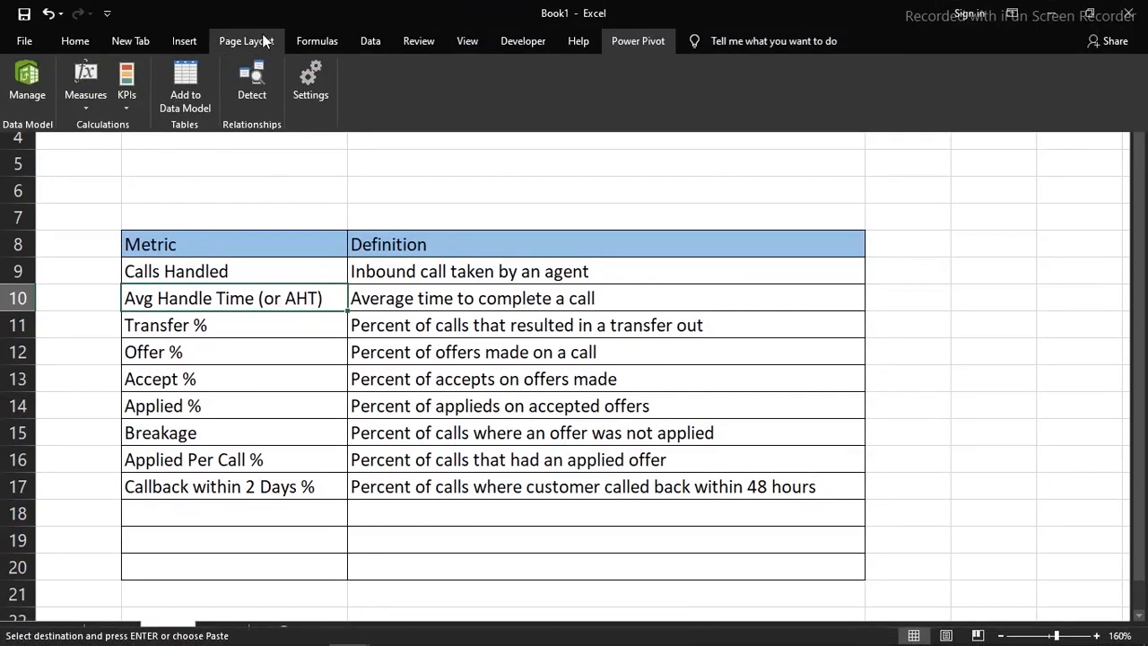
pyautogui.click(90, 106)
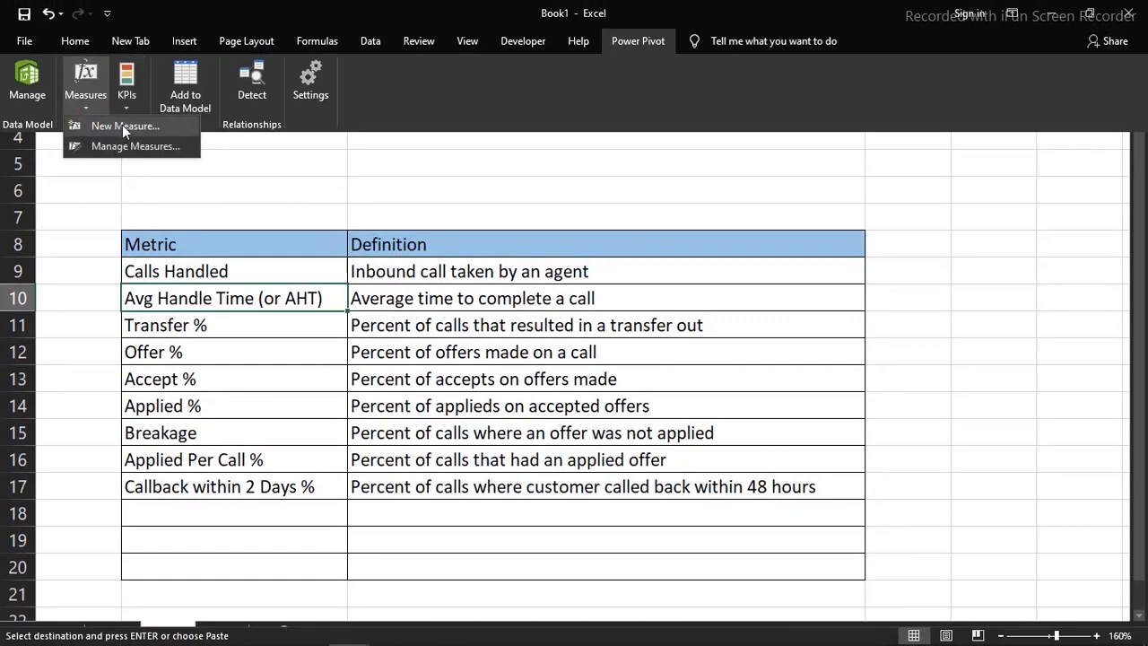
pyautogui.click(122, 125)
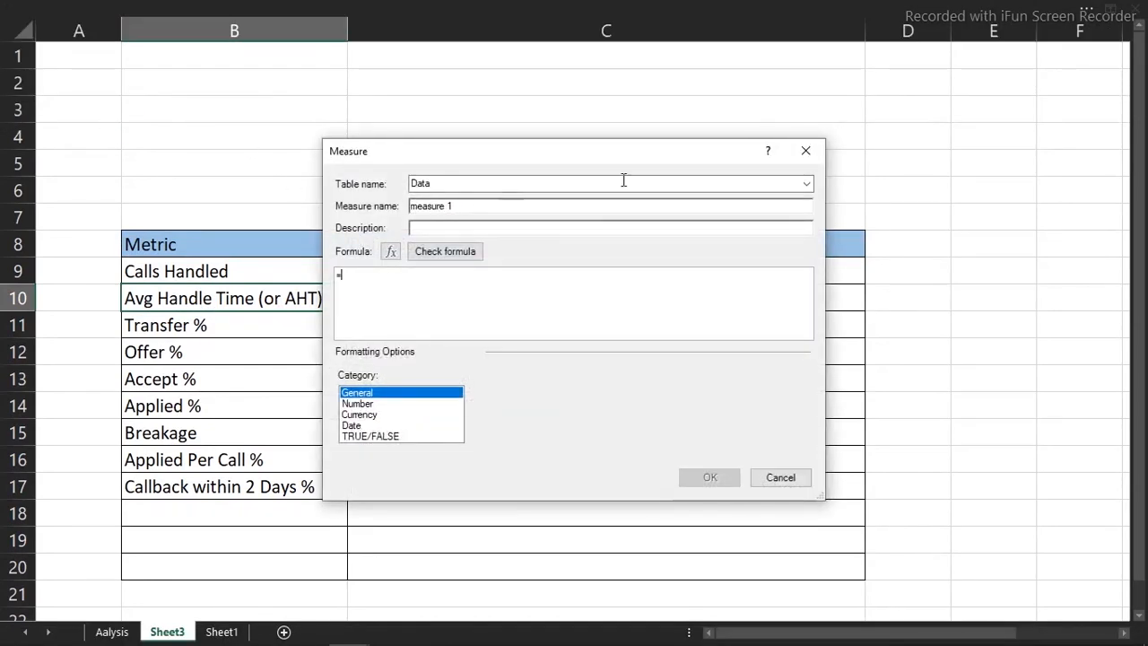
pyautogui.click(806, 151)
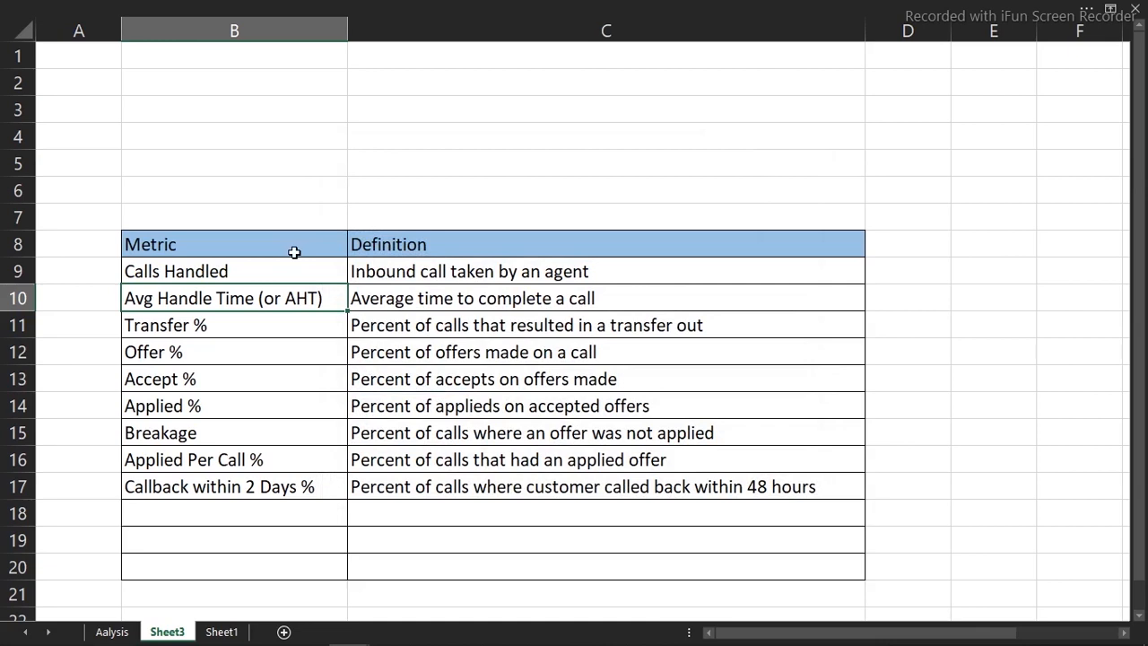
# - Copy the text Avg Handle Time (or AHT) from cell B10 and paste it as the description of a new Data table measure
pyautogui.doubleClick(296, 299)
pyautogui.moveTo(297, 300); pyautogui.dragTo(95, 296)
pyautogui.hotkey('ctrl', 'c')
pyautogui.moveTo(271, 351); pyautogui.dragTo(320, 6)
pyautogui.click(320, 5)
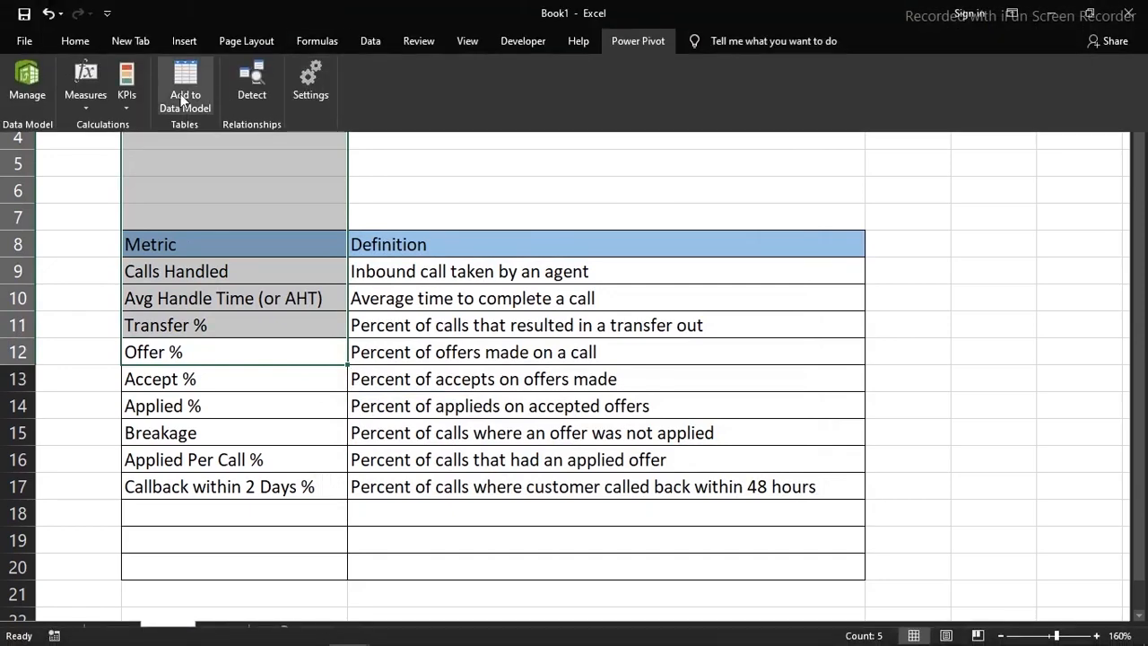
pyautogui.click(84, 111)
pyautogui.click(102, 130)
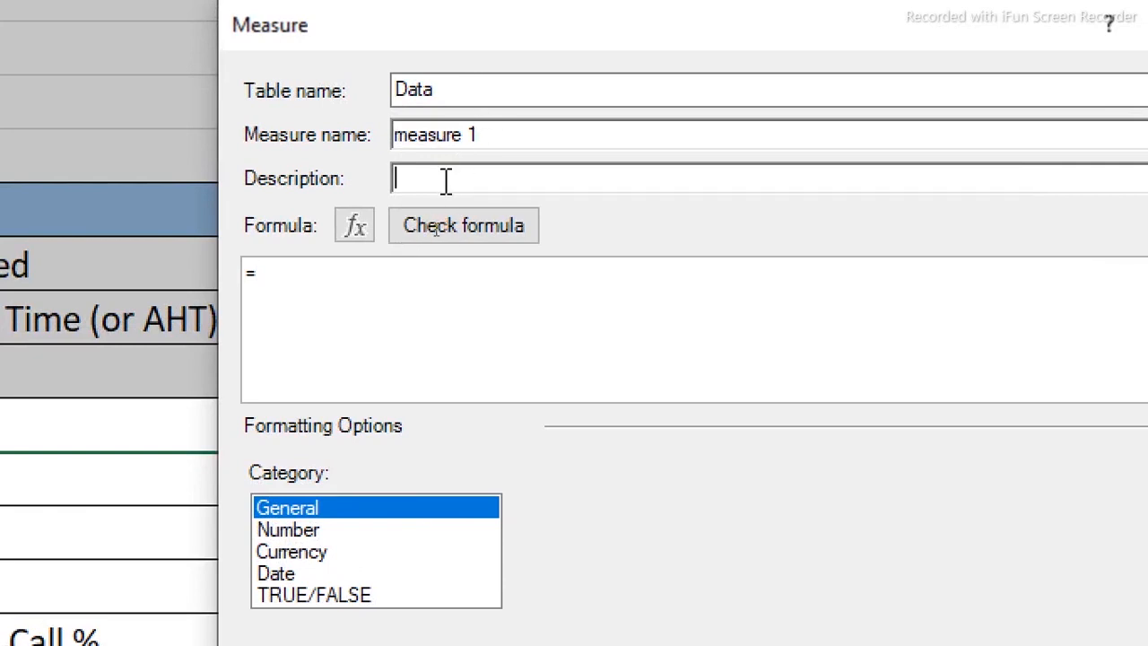
pyautogui.write('Avg Handle Time (or AHT)')
# - Enter the new measure's formula as =SUM([HANDLE_TIME])
pyautogui.click(332, 274)
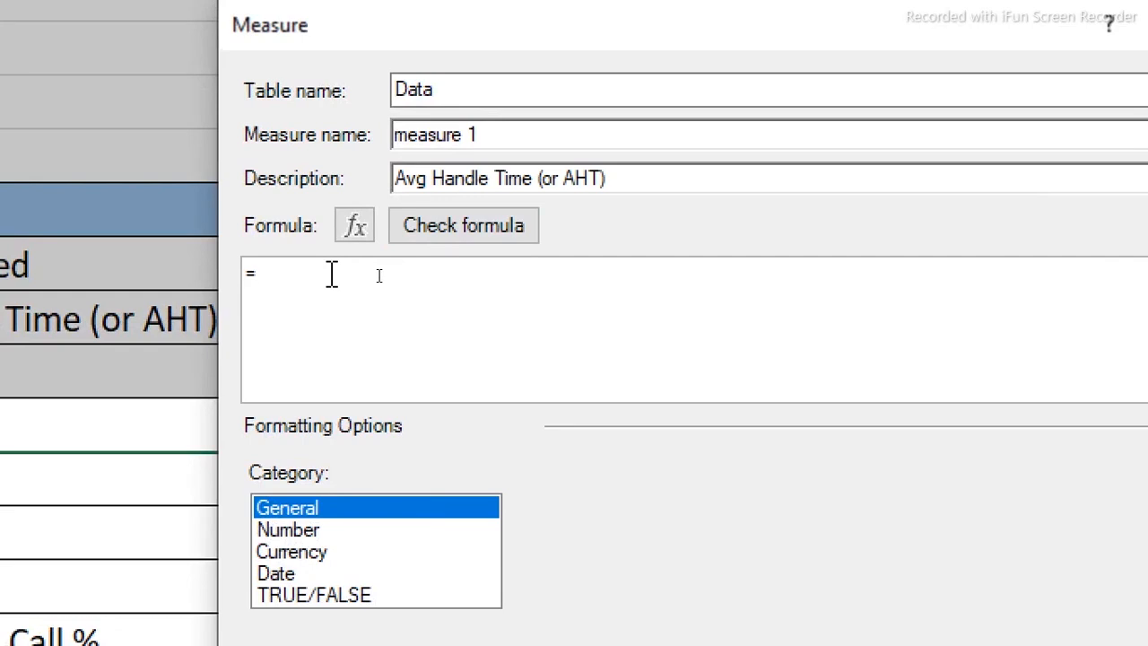
pyautogui.press('BackSpace')
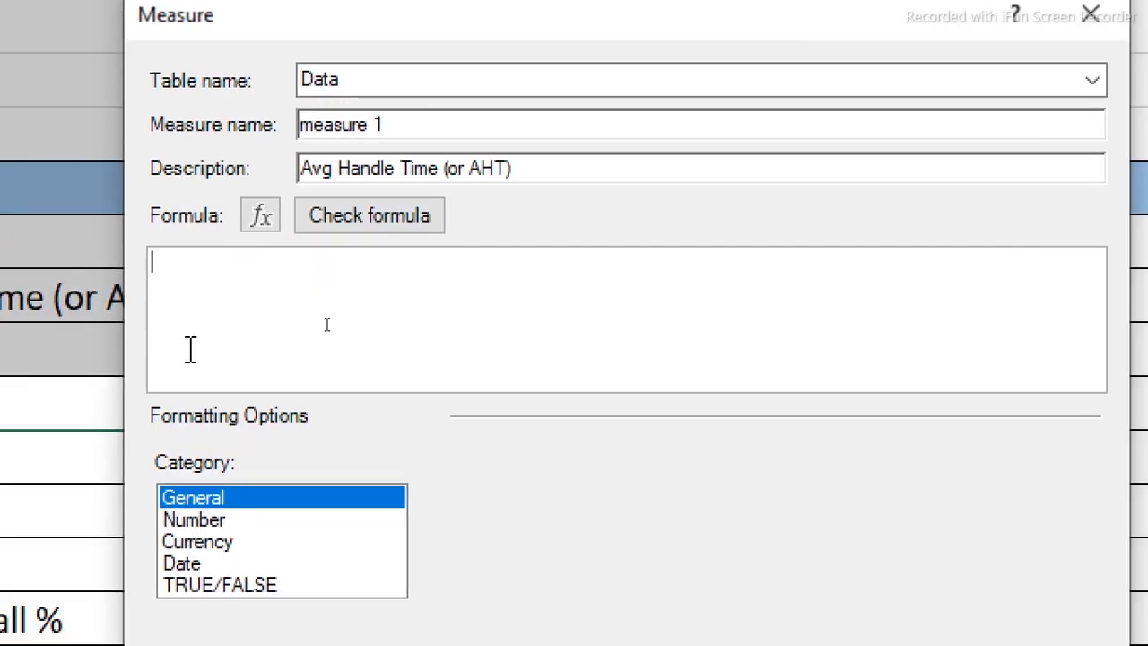
pyautogui.write('=sum')
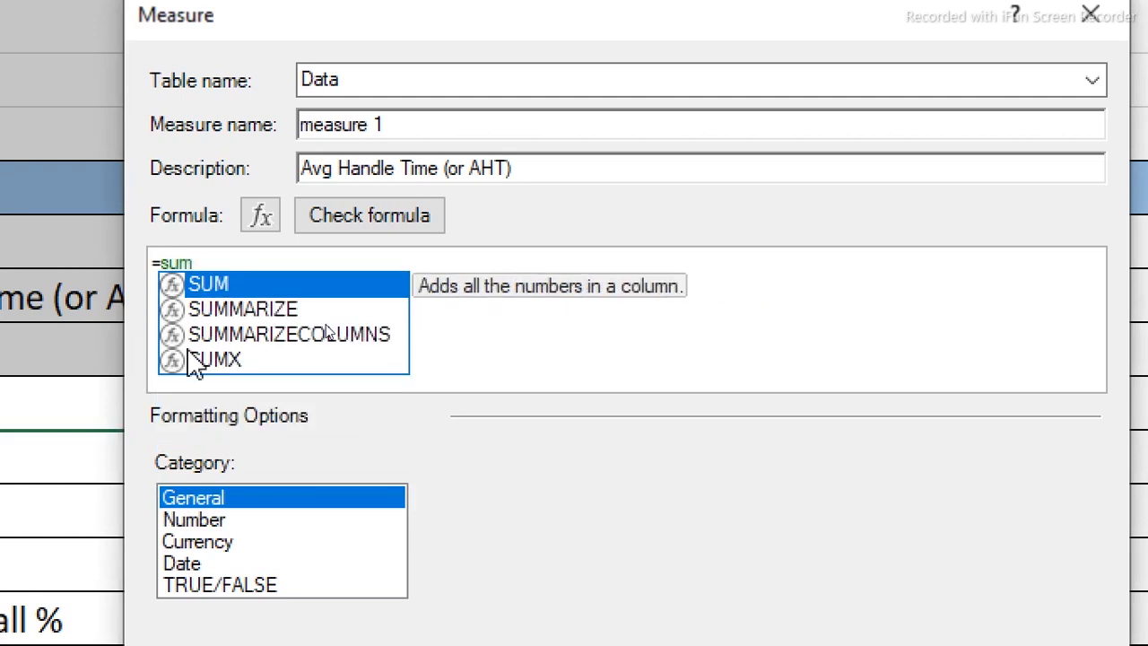
pyautogui.press('Tab')
pyautogui.write('ha')
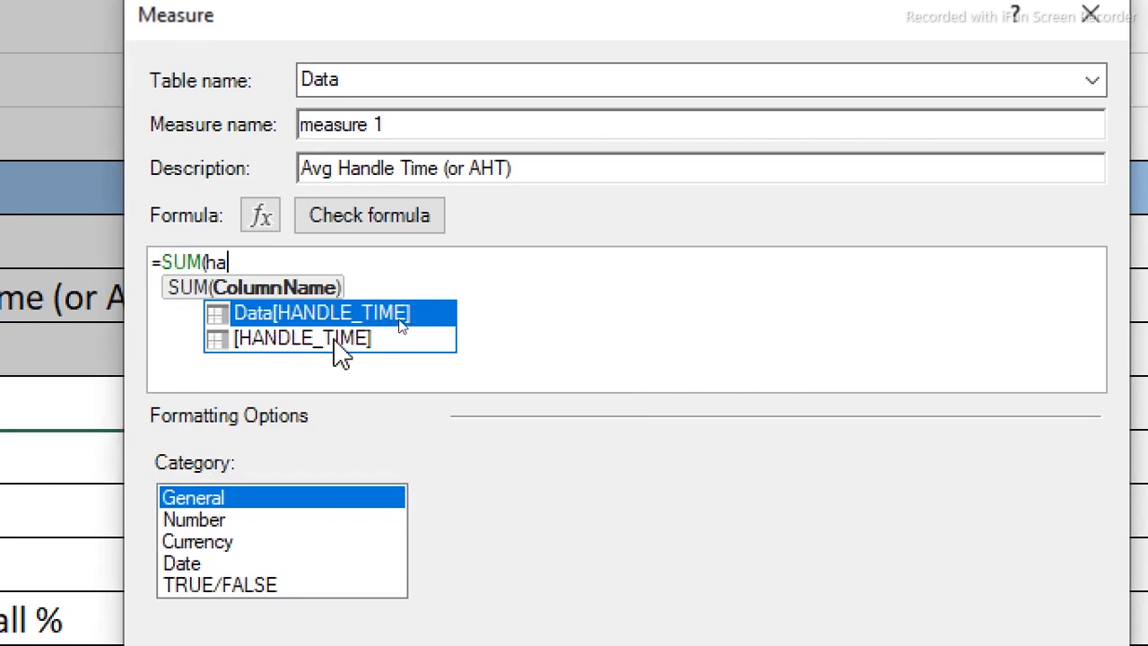
pyautogui.doubleClick(332, 343)
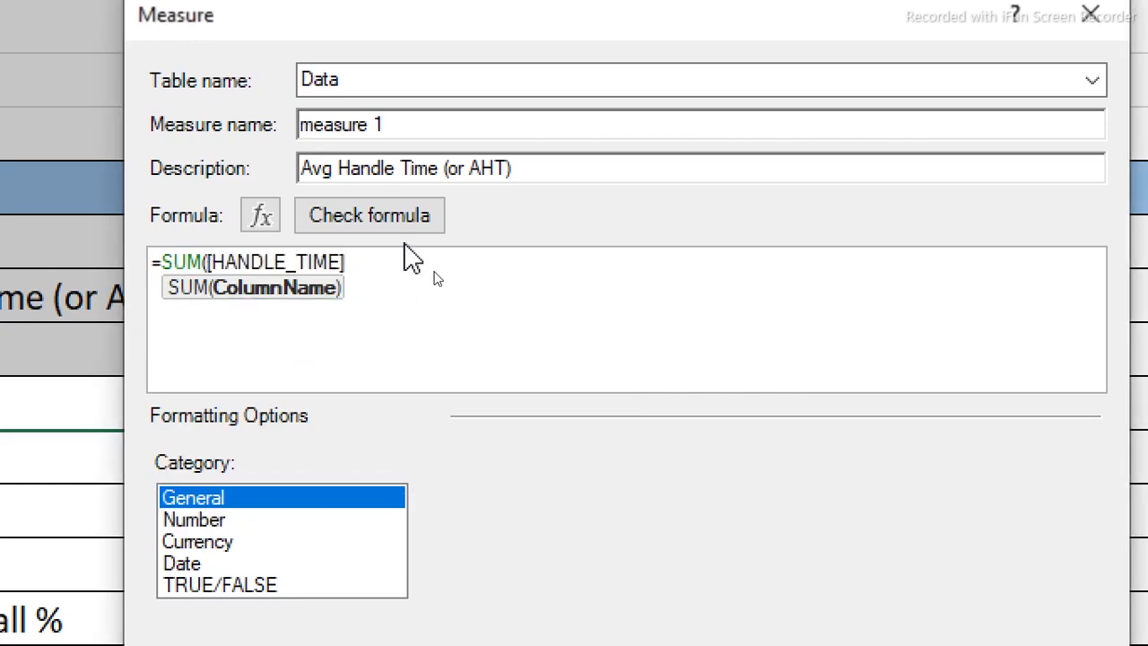
pyautogui.write(')')
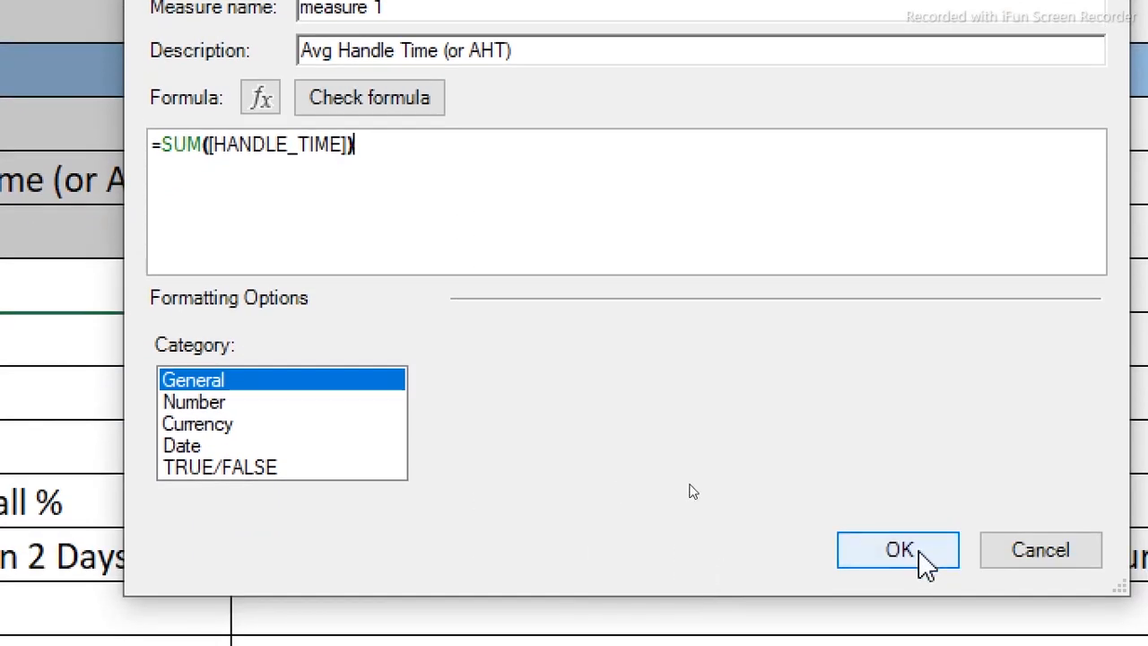
# - Format the handle time measure as a whole number with the 1000 separator
pyautogui.click(194, 402)
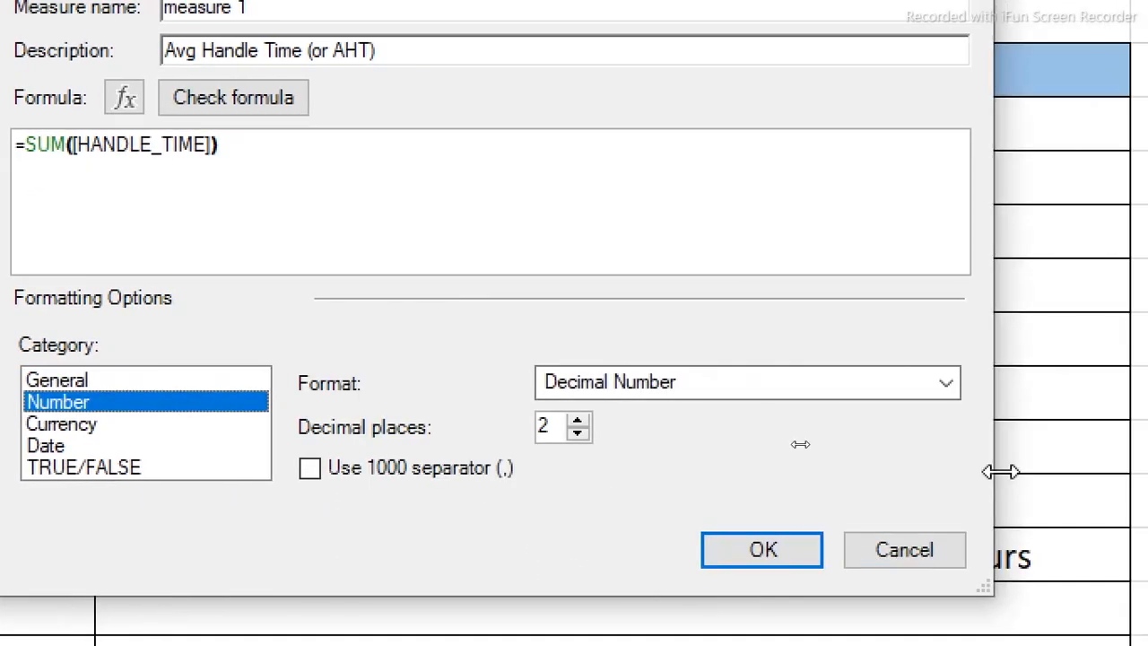
pyautogui.click(934, 384)
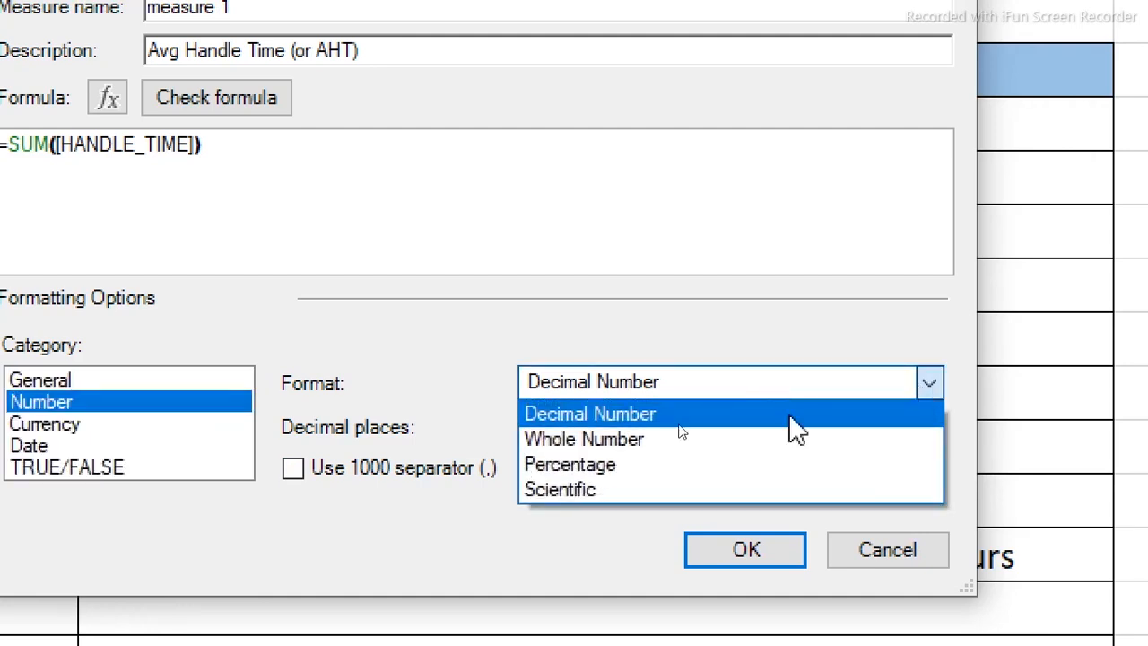
pyautogui.click(632, 438)
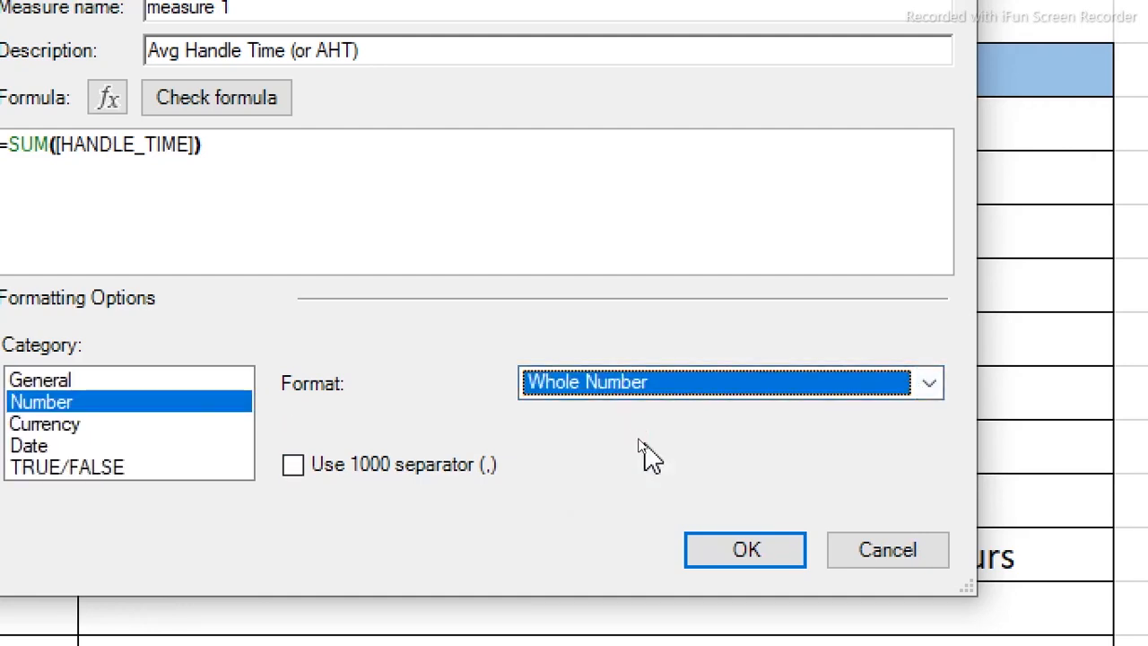
pyautogui.click(306, 467)
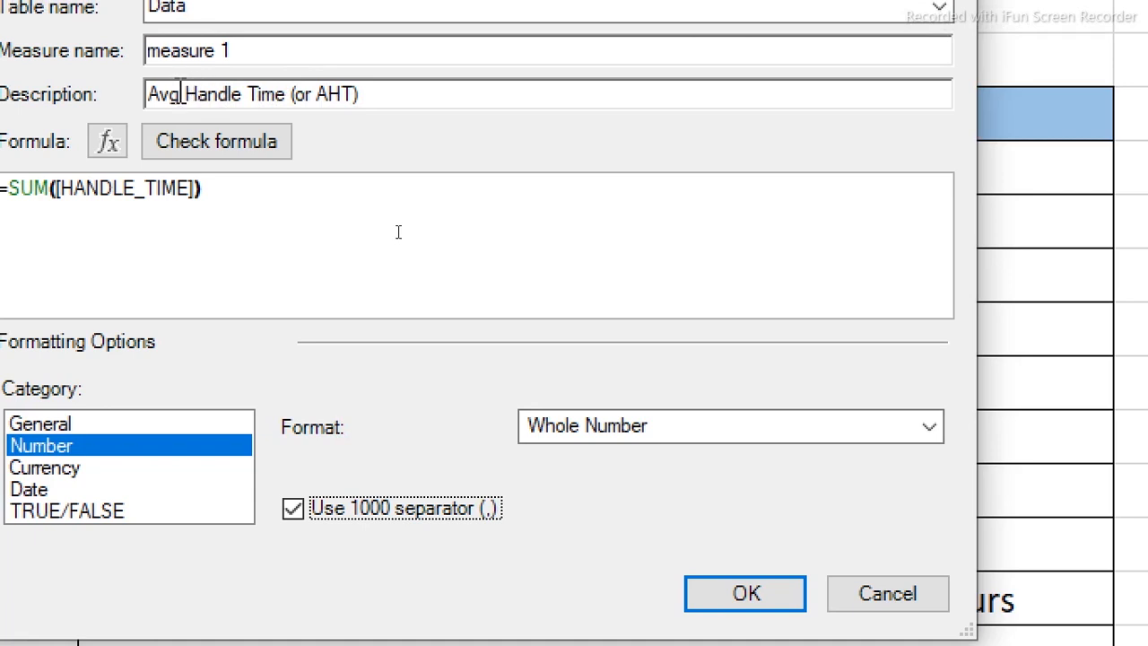
# - Change the measure's description to Total Handle Time and save the measure
pyautogui.moveTo(188, 94); pyautogui.dragTo(140, 94)
pyautogui.write('to')
pyautogui.press('BackSpace')
pyautogui.press('BackSpace')
pyautogui.write('Tot Ha')
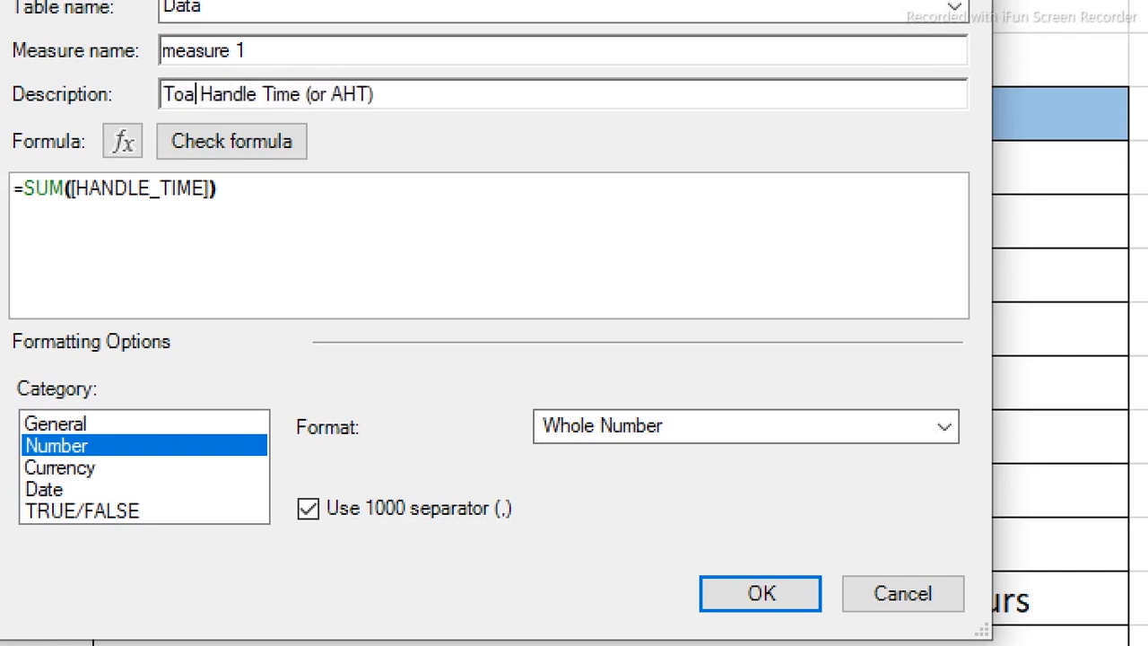
pyautogui.press('BackSpace')
pyautogui.write('tal')
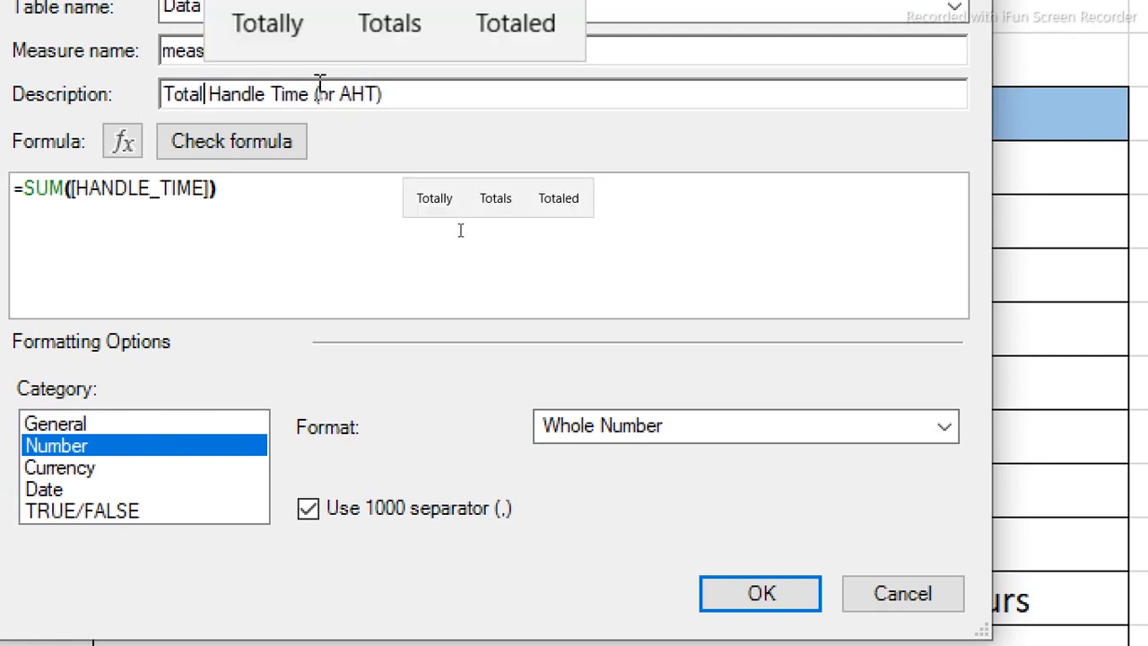
pyautogui.moveTo(390, 92); pyautogui.dragTo(314, 96)
pyautogui.press('BackSpace')
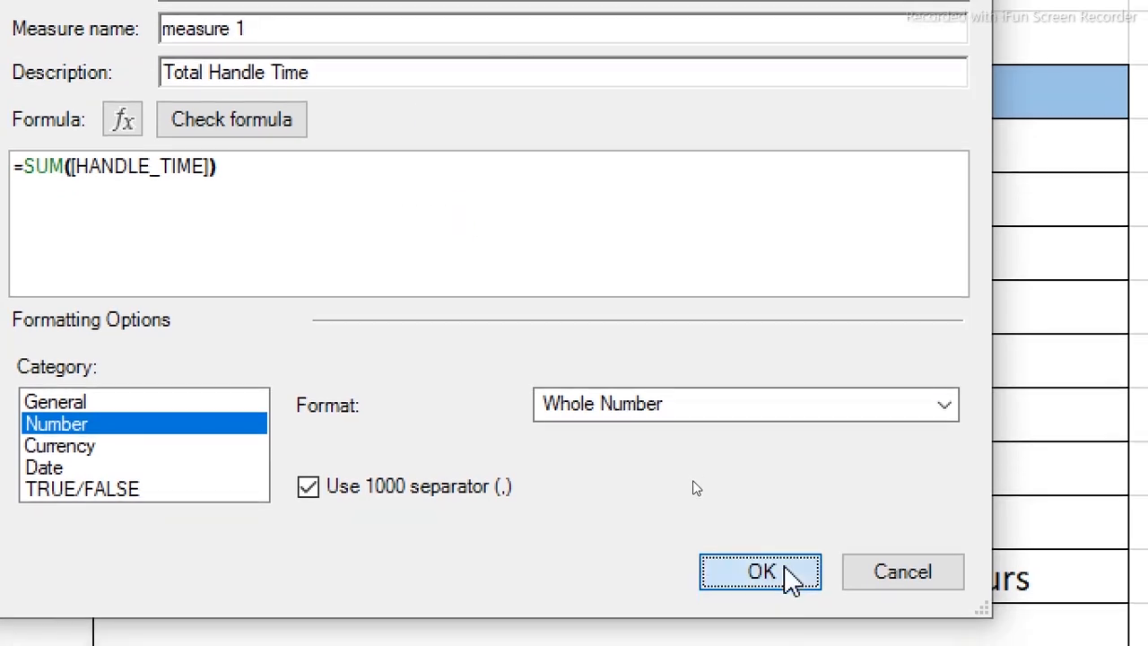
pyautogui.click(791, 578)
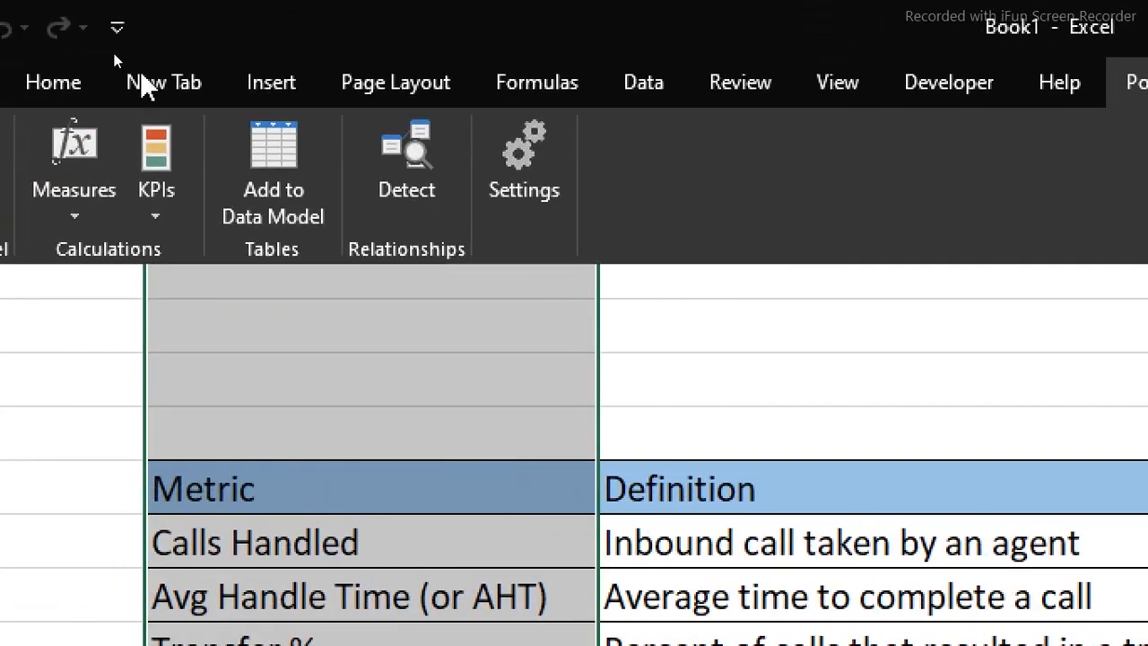
pyautogui.click(164, 218)
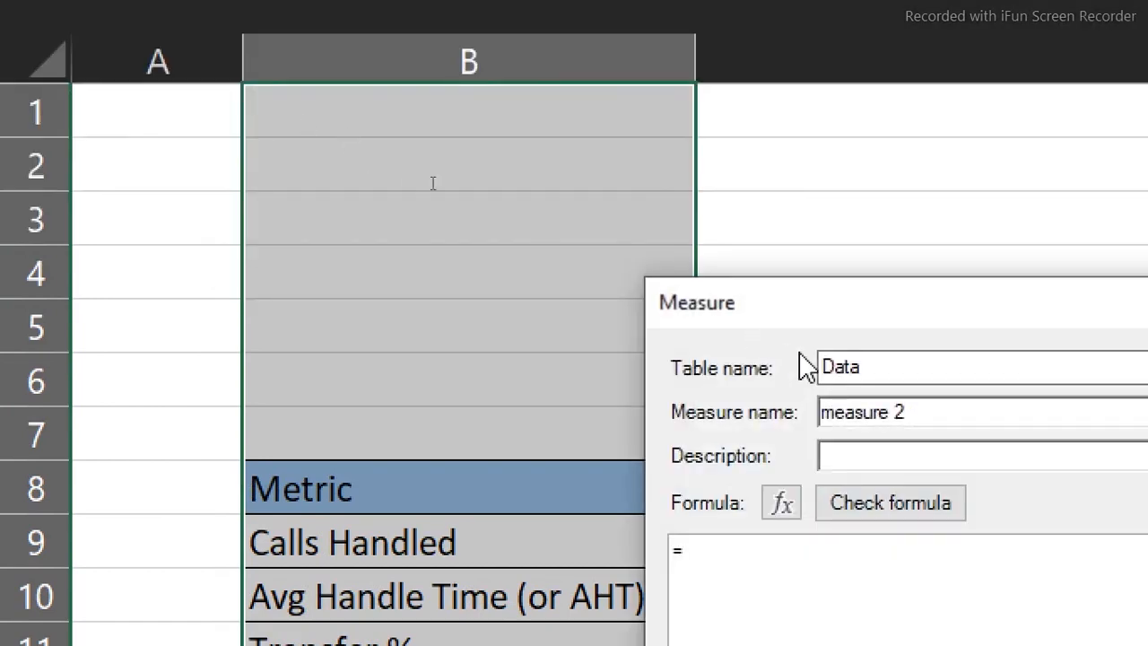
pyautogui.moveTo(950, 415); pyautogui.dragTo(823, 412)
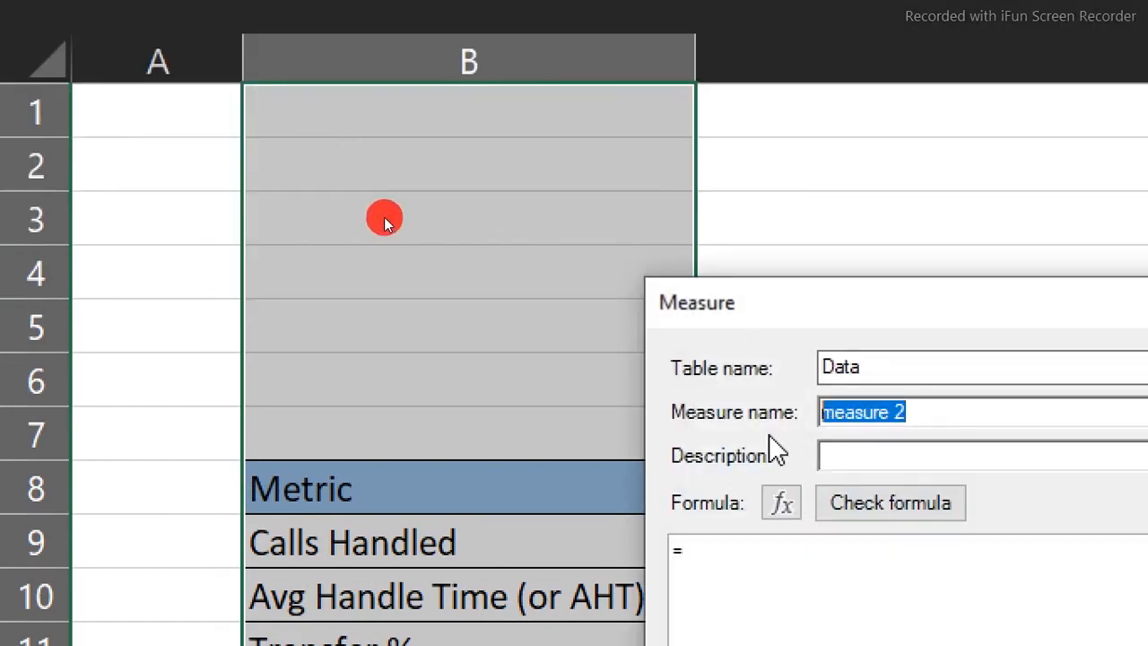
pyautogui.hotkey('ctrl', 'v')
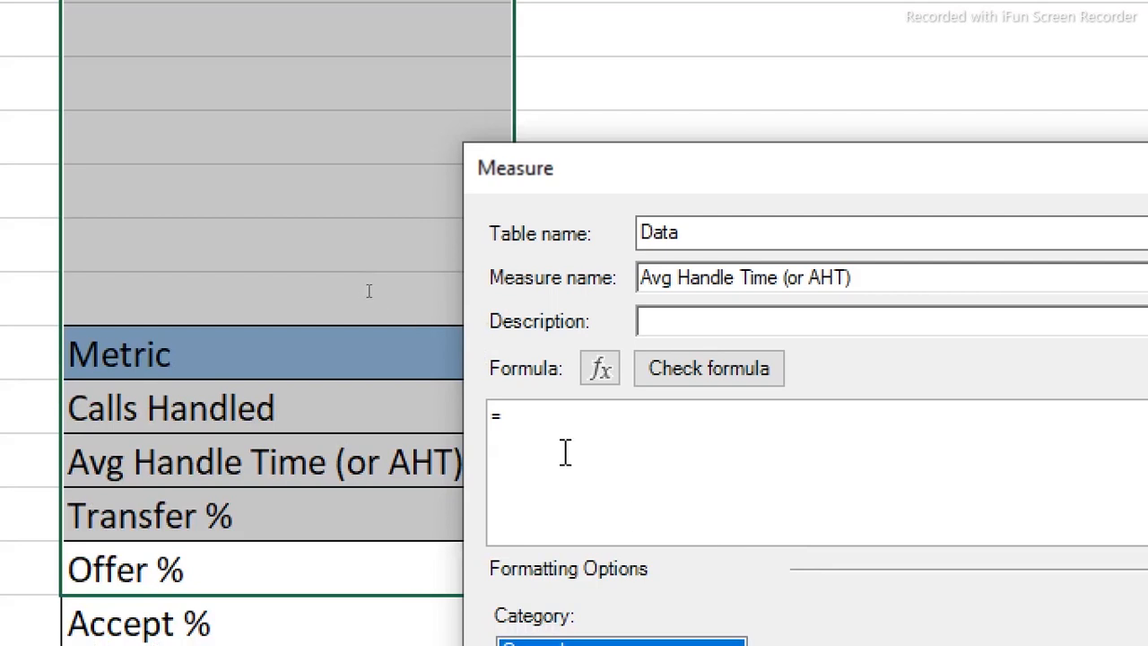
pyautogui.click(528, 412)
pyautogui.write('s')
pyautogui.press('BackSpace')
pyautogui.write('di')
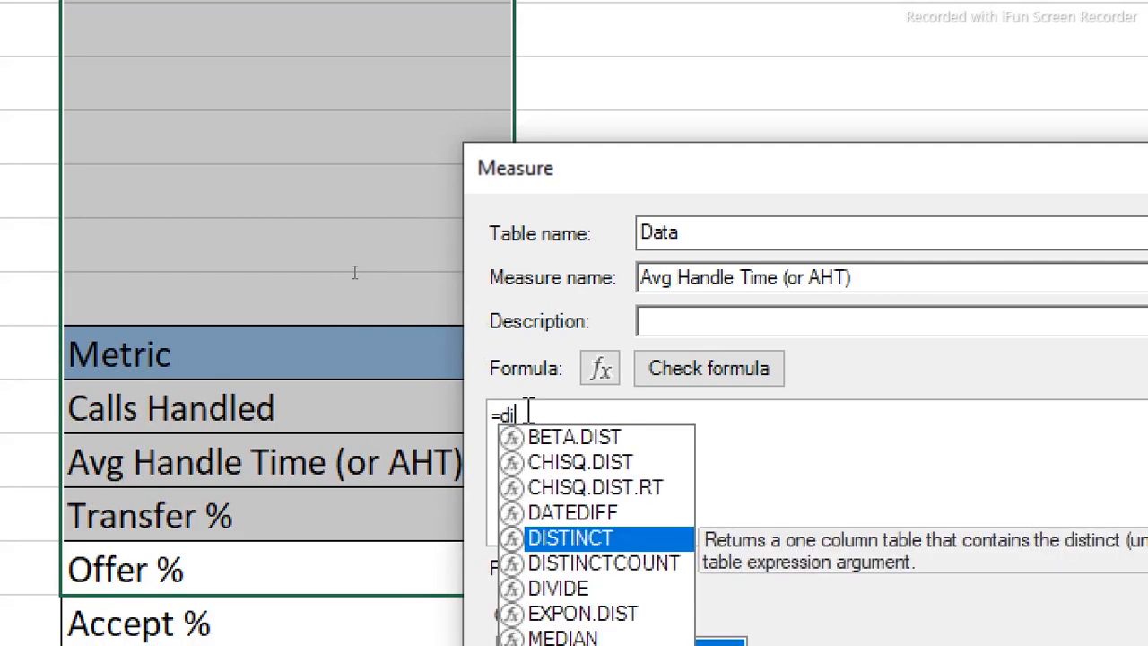
pyautogui.write('v')
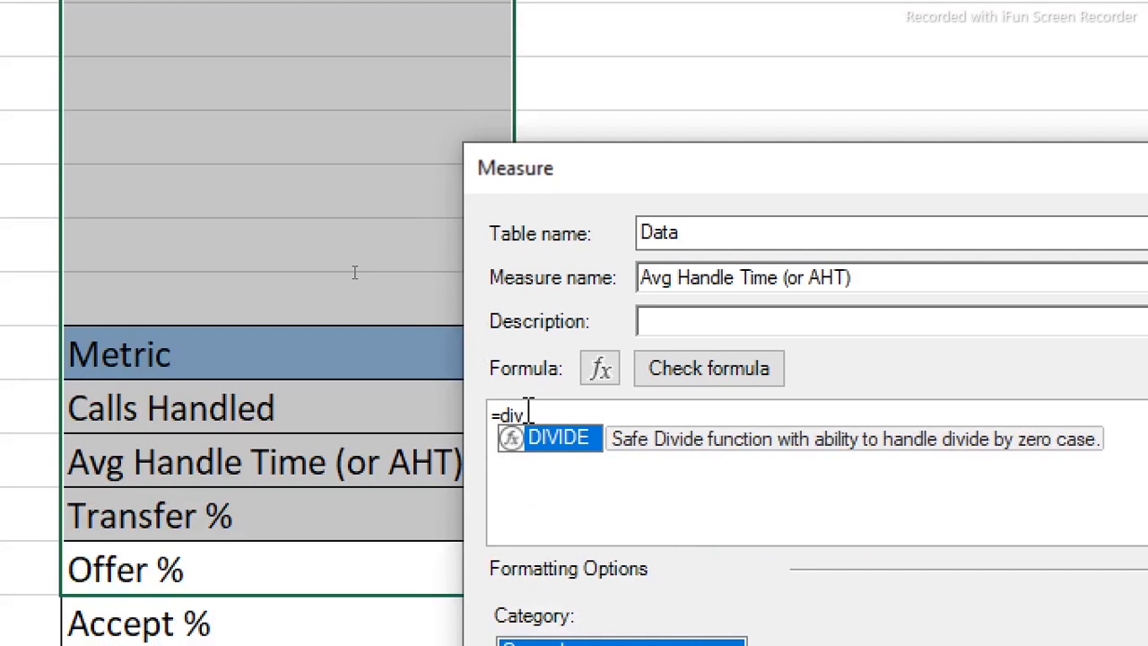
pyautogui.press('Tab')
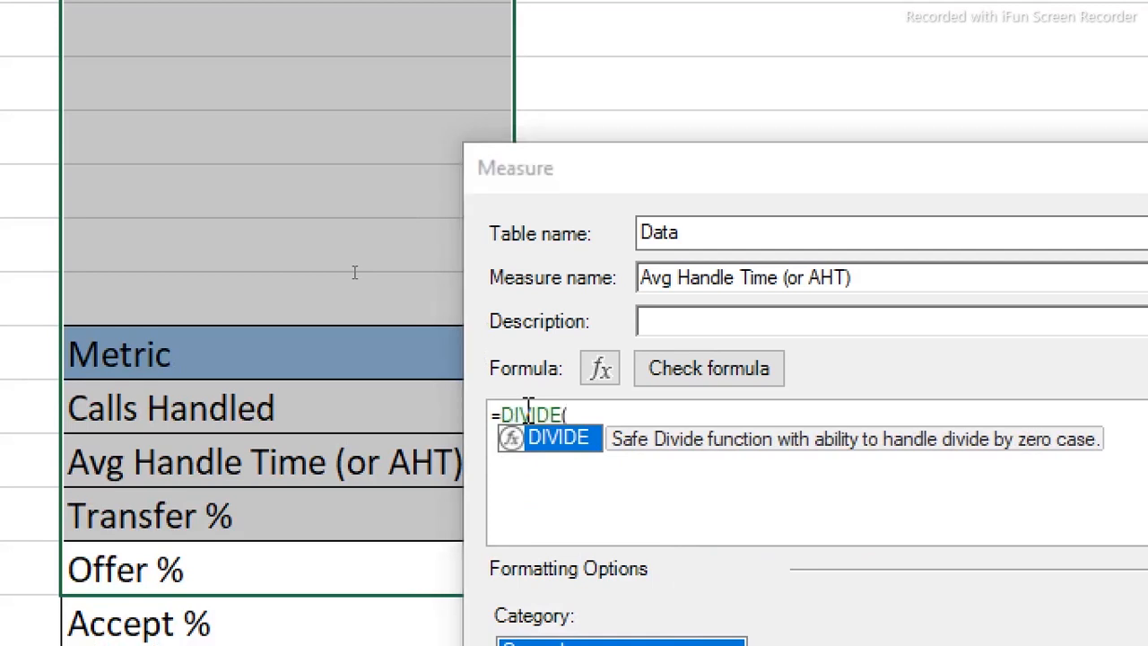
pyautogui.write('(')
pyautogui.press('BackSpace')
pyautogui.press('BackSpace')
pyautogui.press('BackSpace')
pyautogui.press('BackSpace')
pyautogui.press('BackSpace')
pyautogui.press('BackSpace')
pyautogui.press('BackSpace')
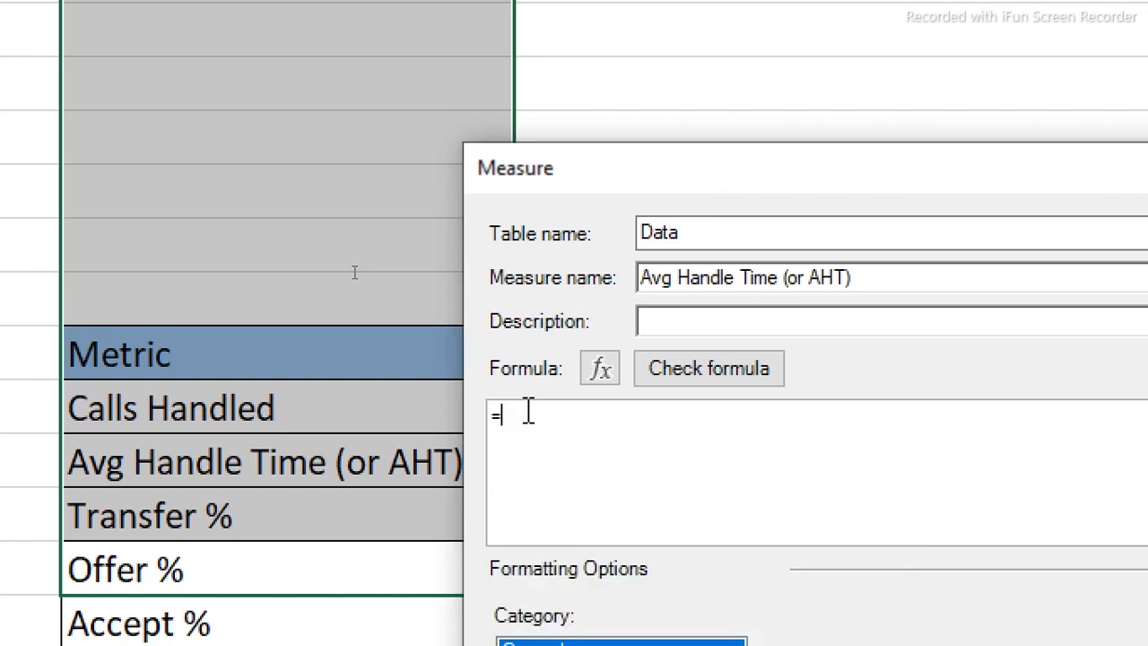
pyautogui.write('av')
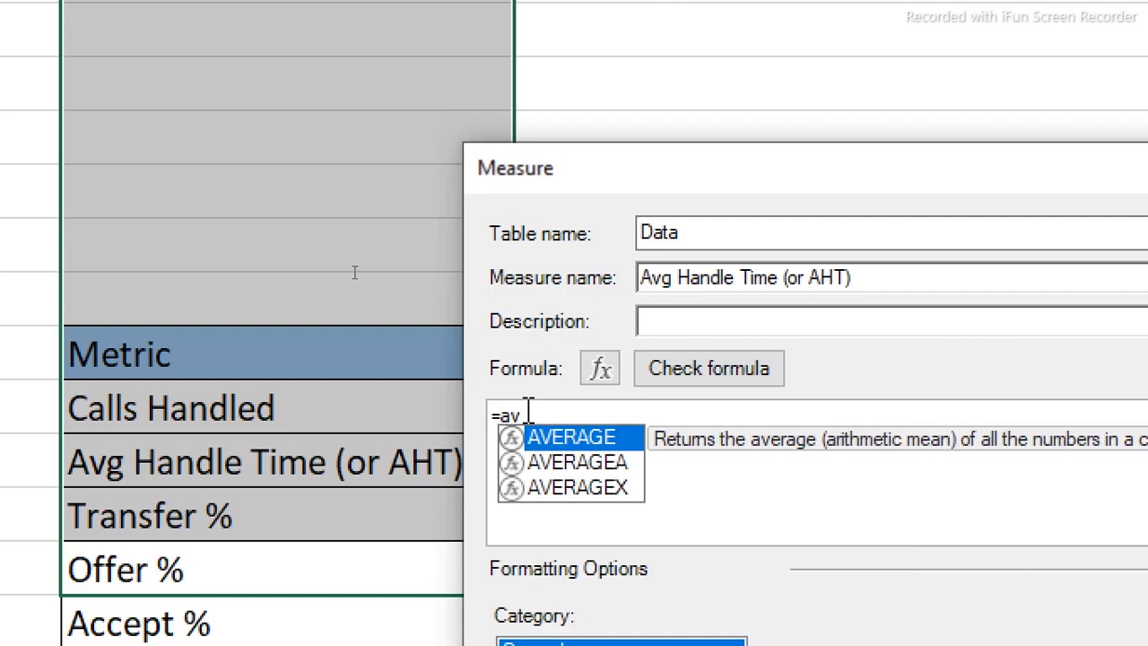
pyautogui.press('BackSpace')
pyautogui.press('BackSpace')
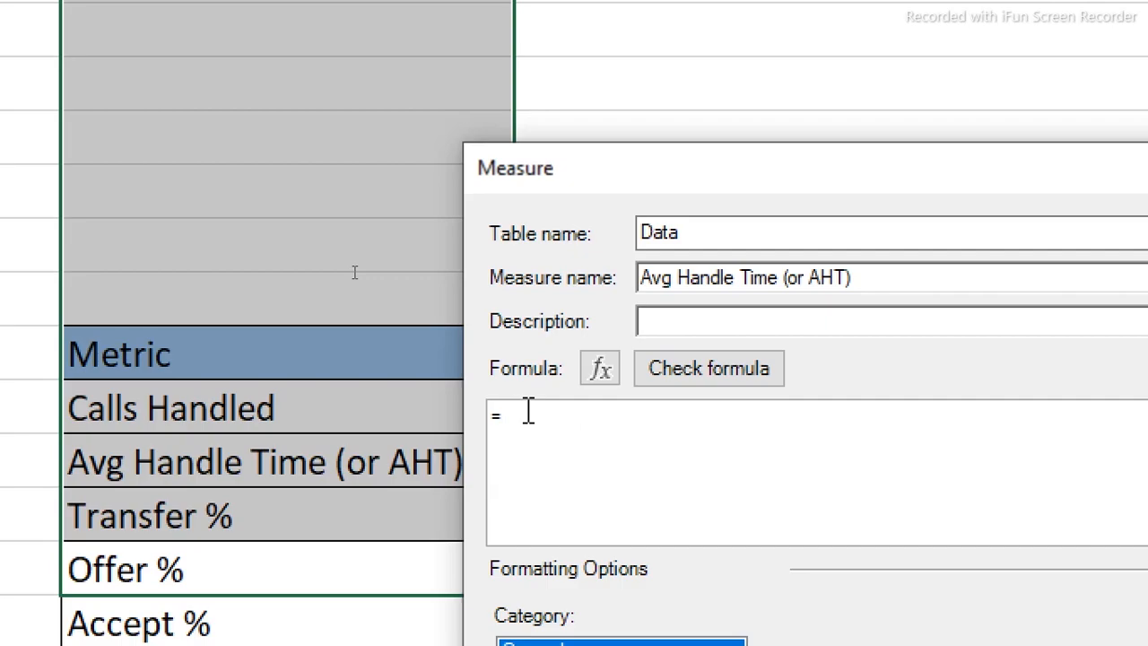
pyautogui.write('di')
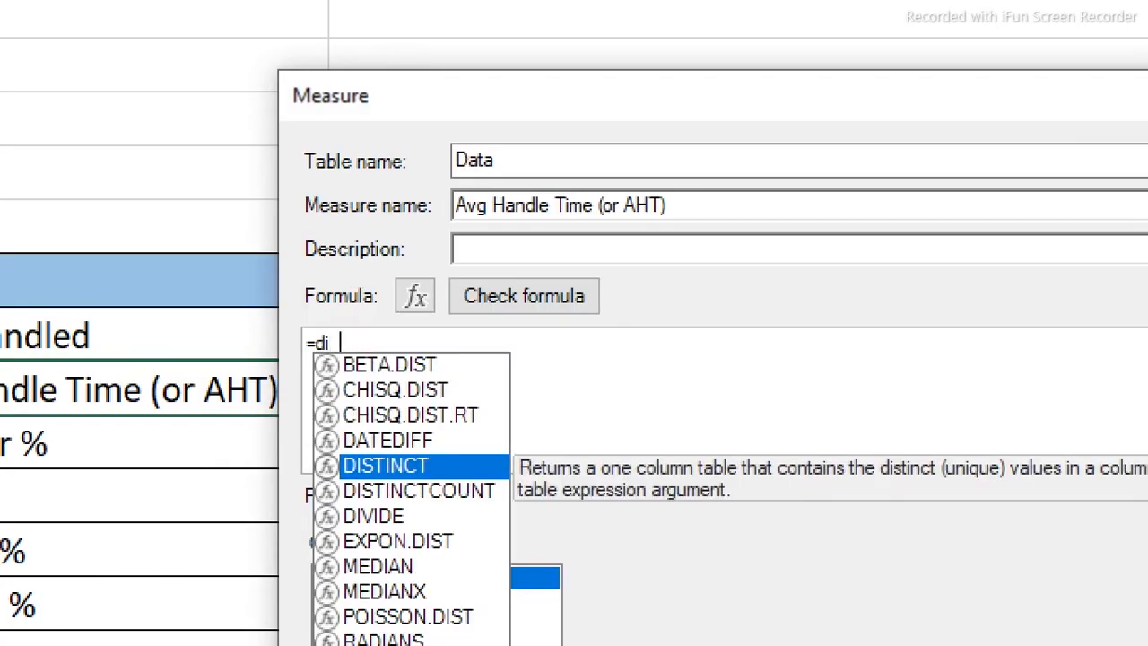
pyautogui.write('v')
pyautogui.press('Tab')
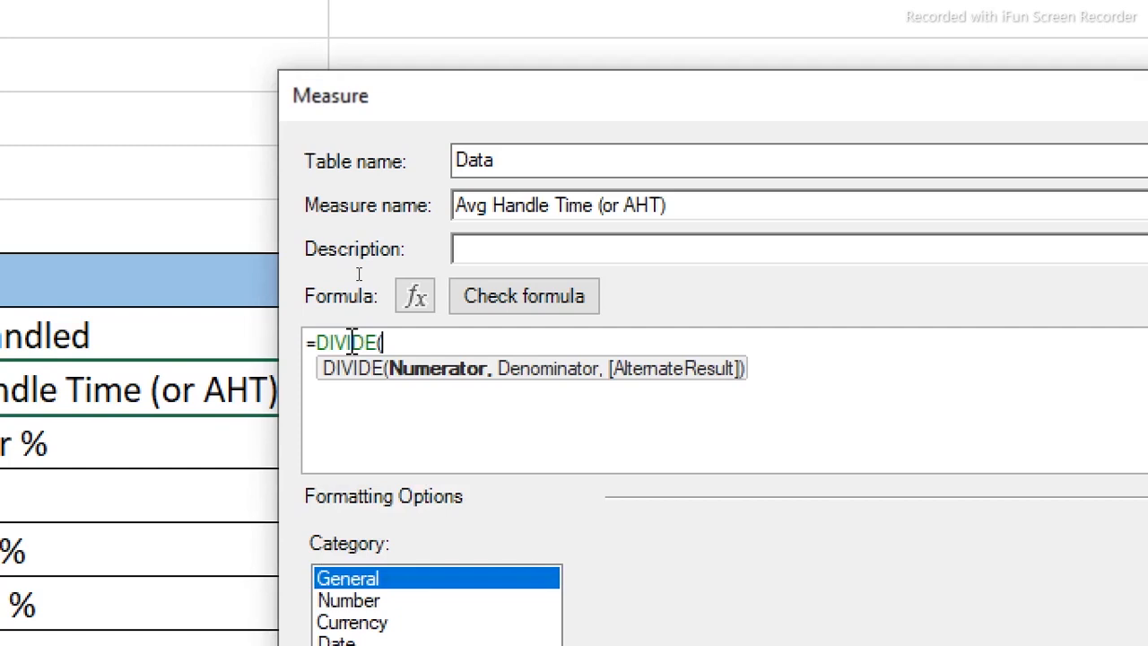
pyautogui.write('to')
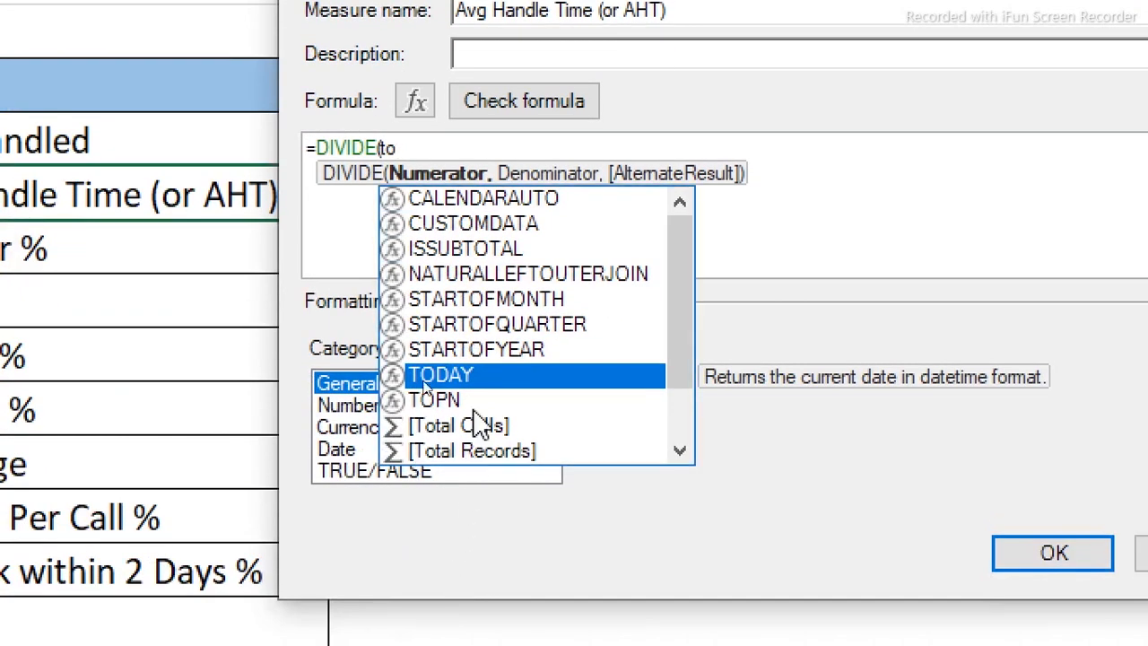
pyautogui.press('BackSpace')
pyautogui.press('BackSpace')
pyautogui.write('av')
pyautogui.press('BackSpace')
pyautogui.press('BackSpace')
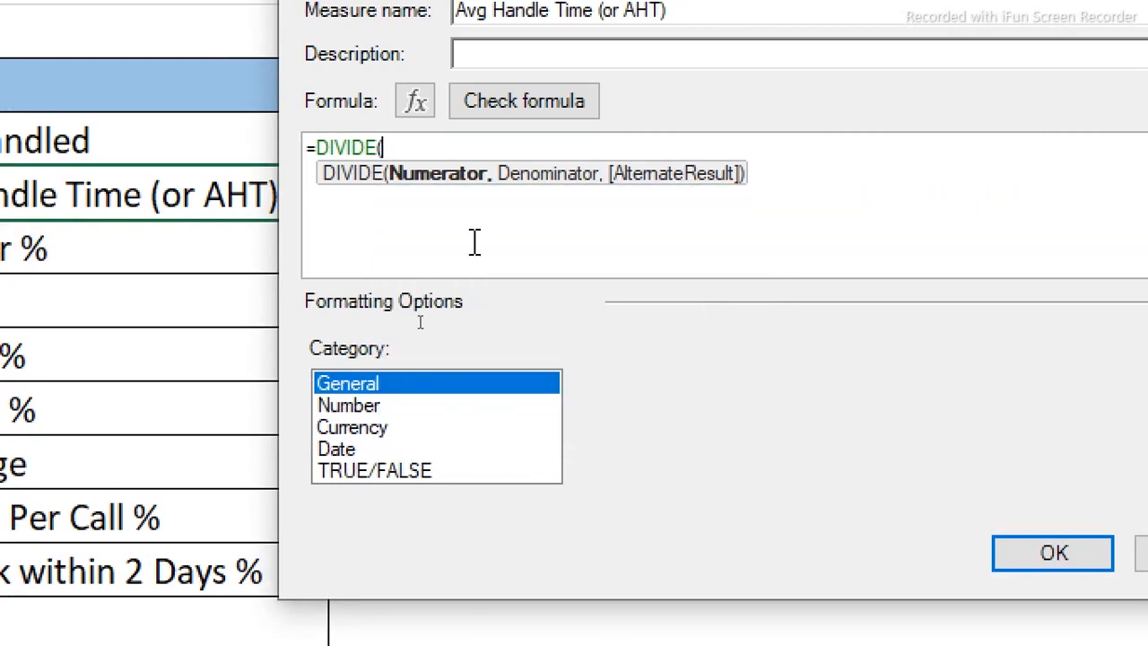
pyautogui.write('[')
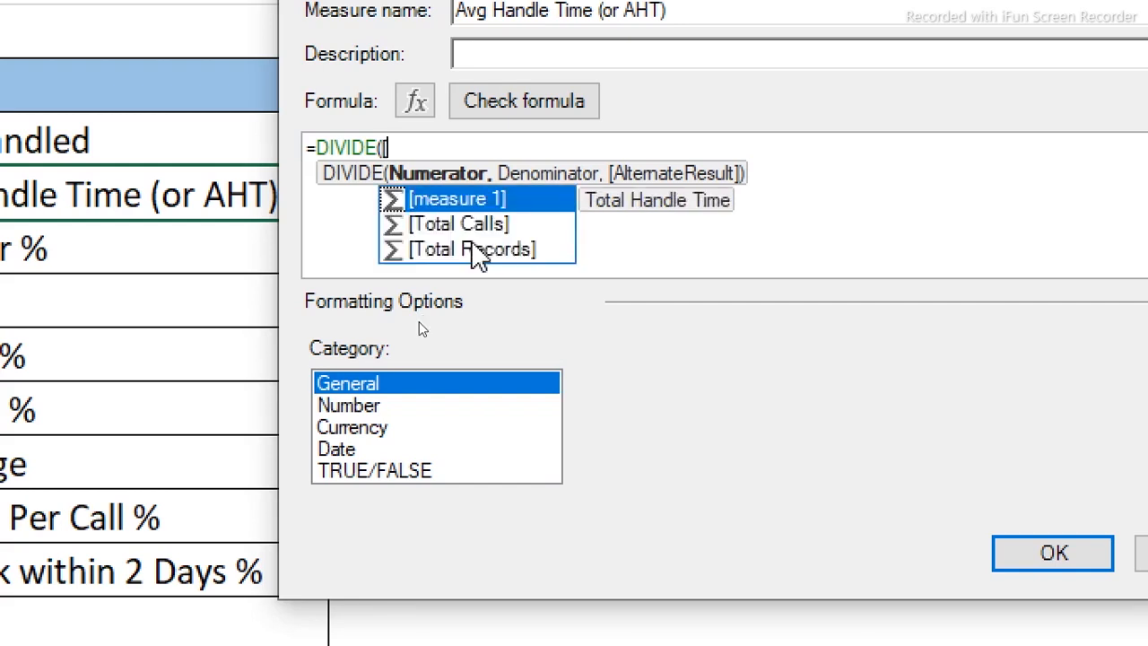
pyautogui.press('Down')
pyautogui.press('Down')
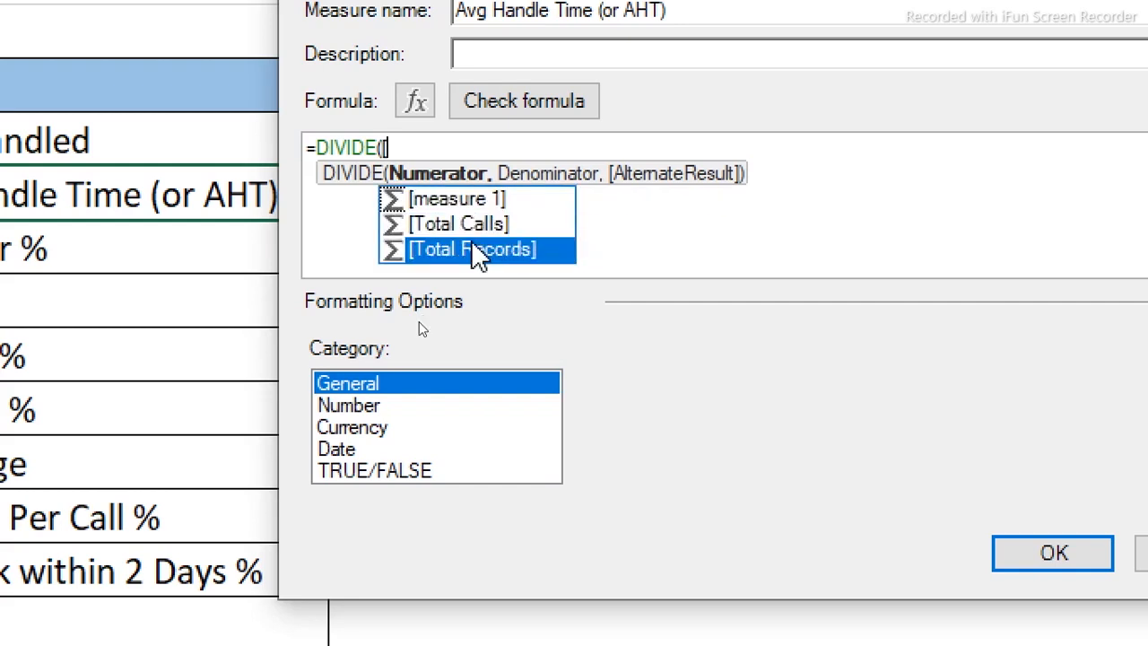
pyautogui.press('Up')
pyautogui.press('Up')
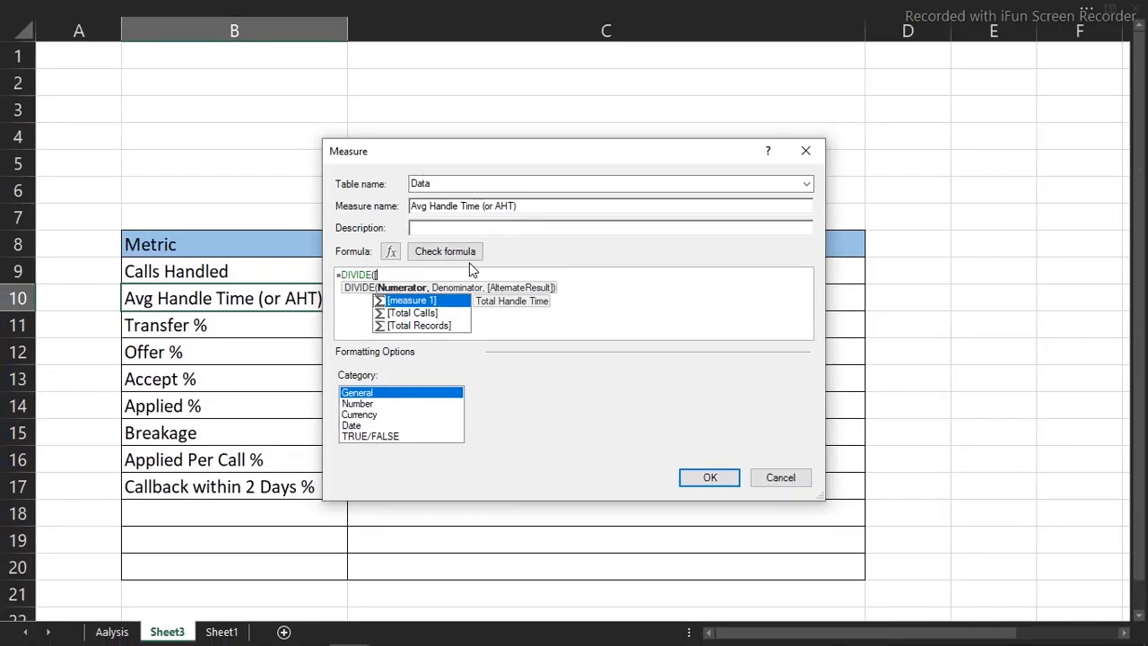
pyautogui.click(778, 477)
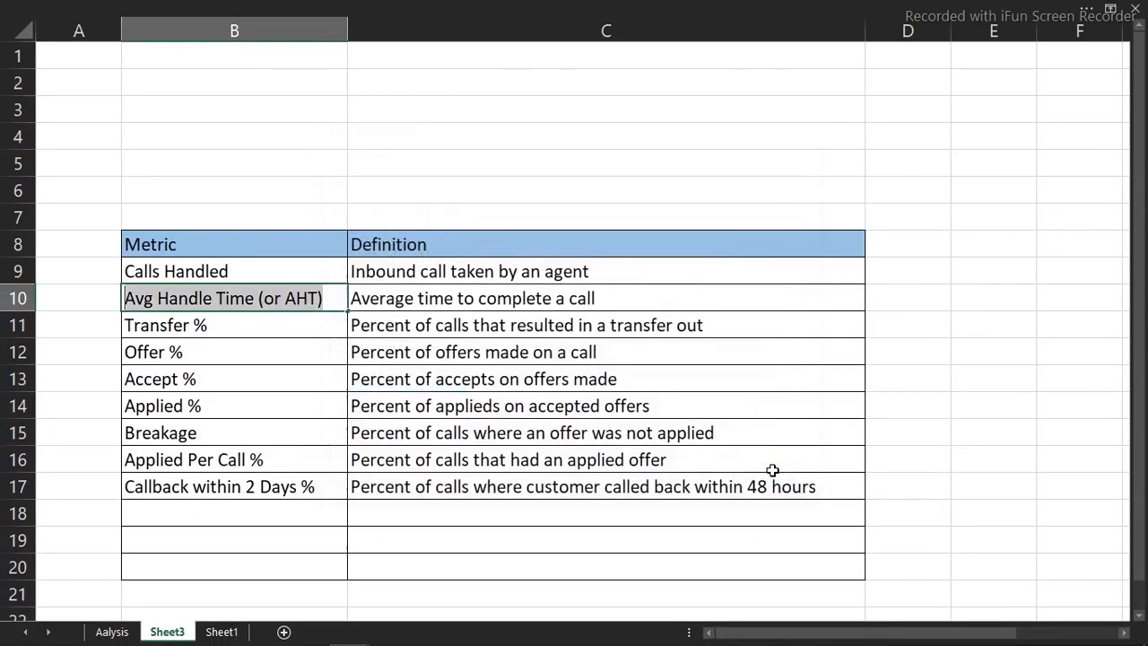
pyautogui.click(410, 503)
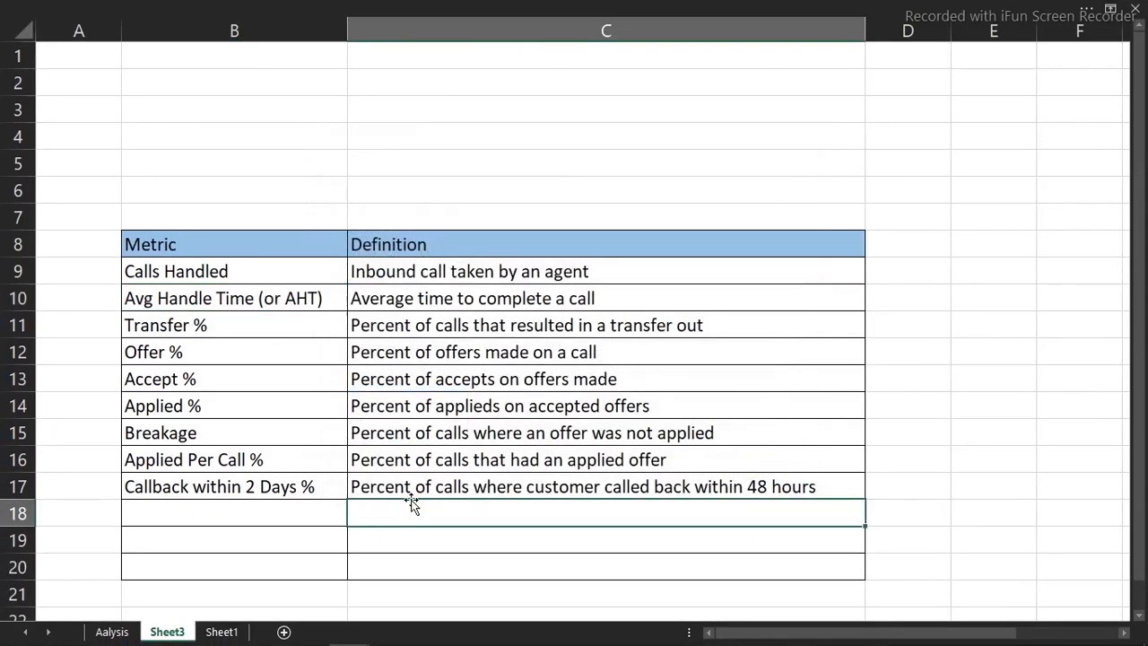
# - Add measure 1 from the Data table to the values of the PivotTable on the Aalysis sheet
pyautogui.click(117, 633)
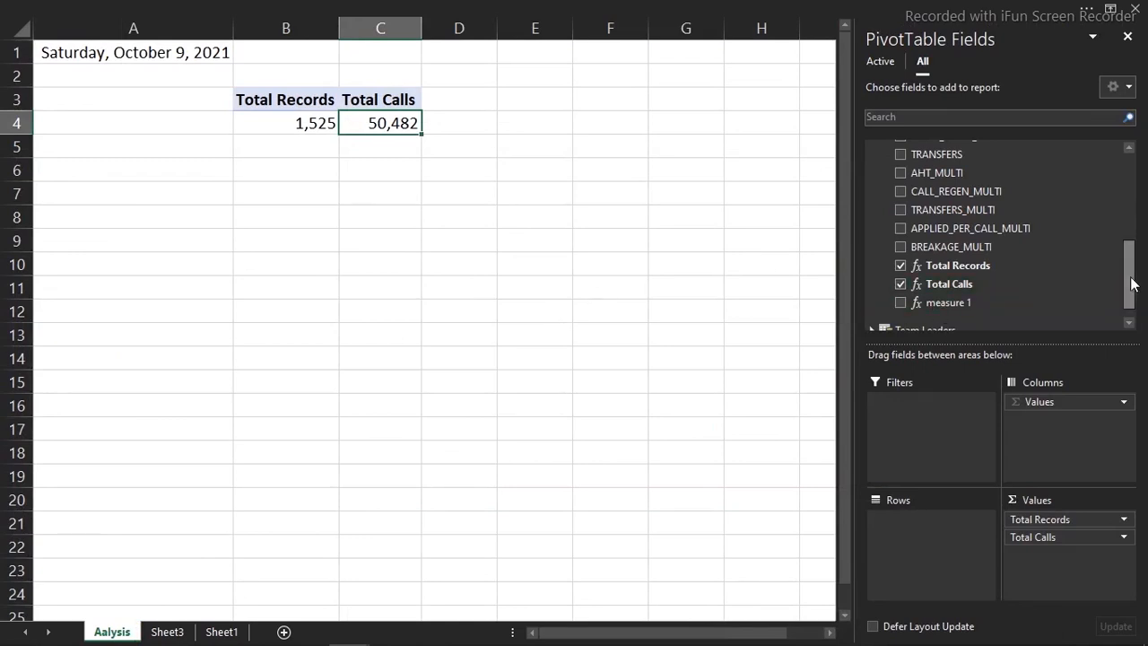
pyautogui.moveTo(1128, 269); pyautogui.dragTo(1137, 323)
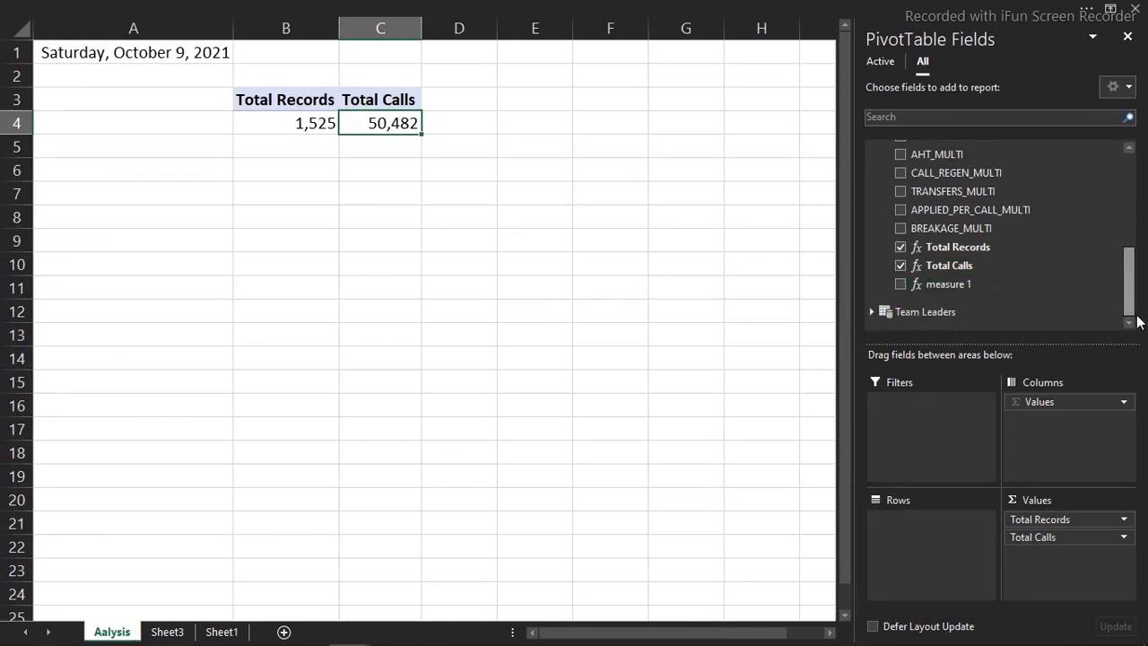
pyautogui.click(901, 283)
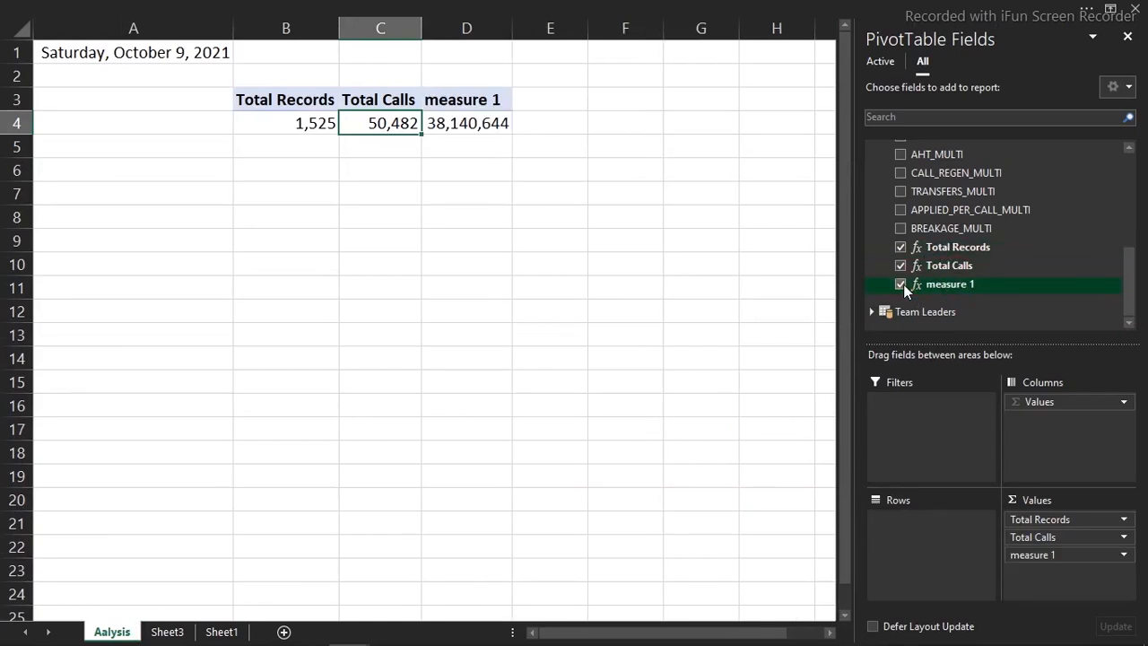
pyautogui.click(483, 127)
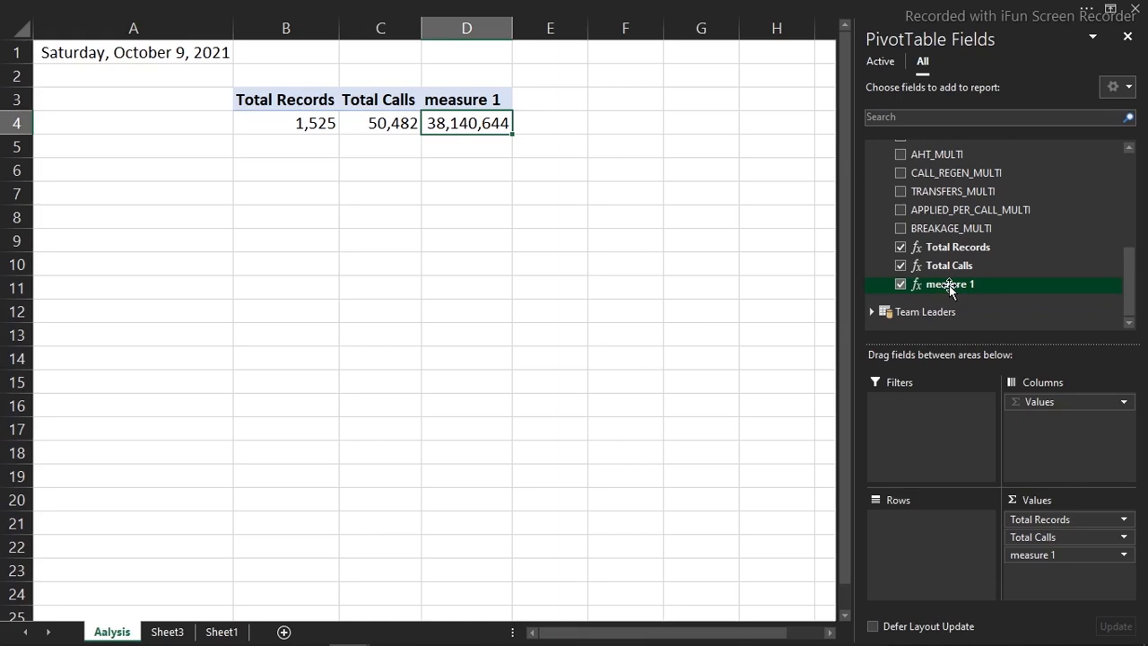
# - Rename measure 1 as Total Handle Time, clear its value description, and save the measure
pyautogui.rightClick(913, 285)
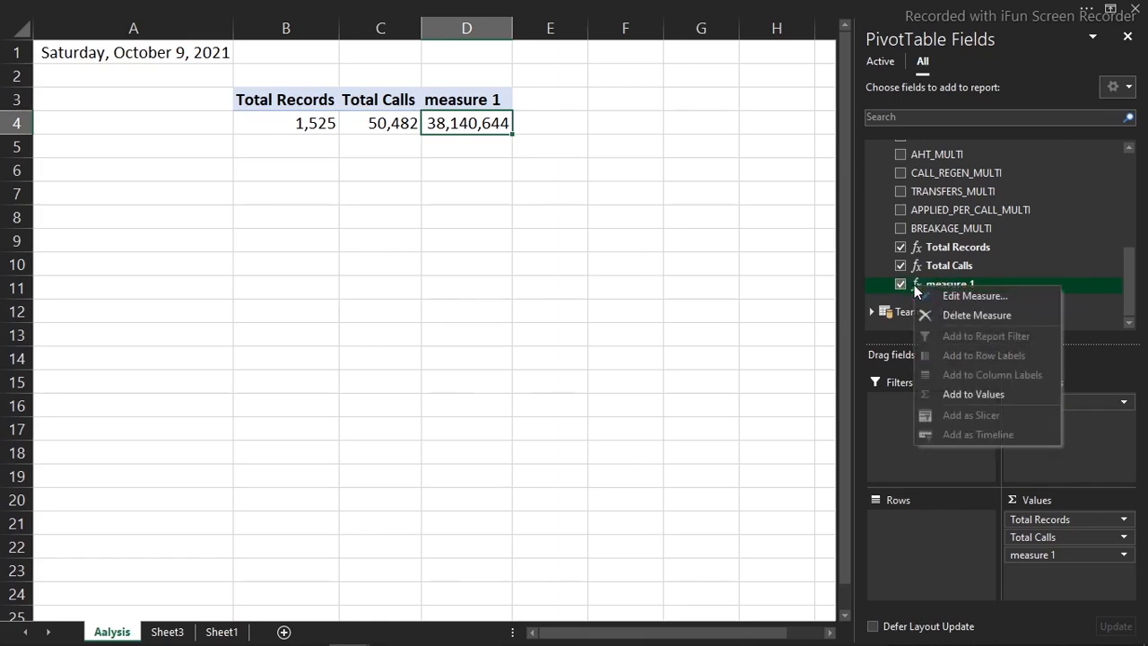
pyautogui.click(947, 298)
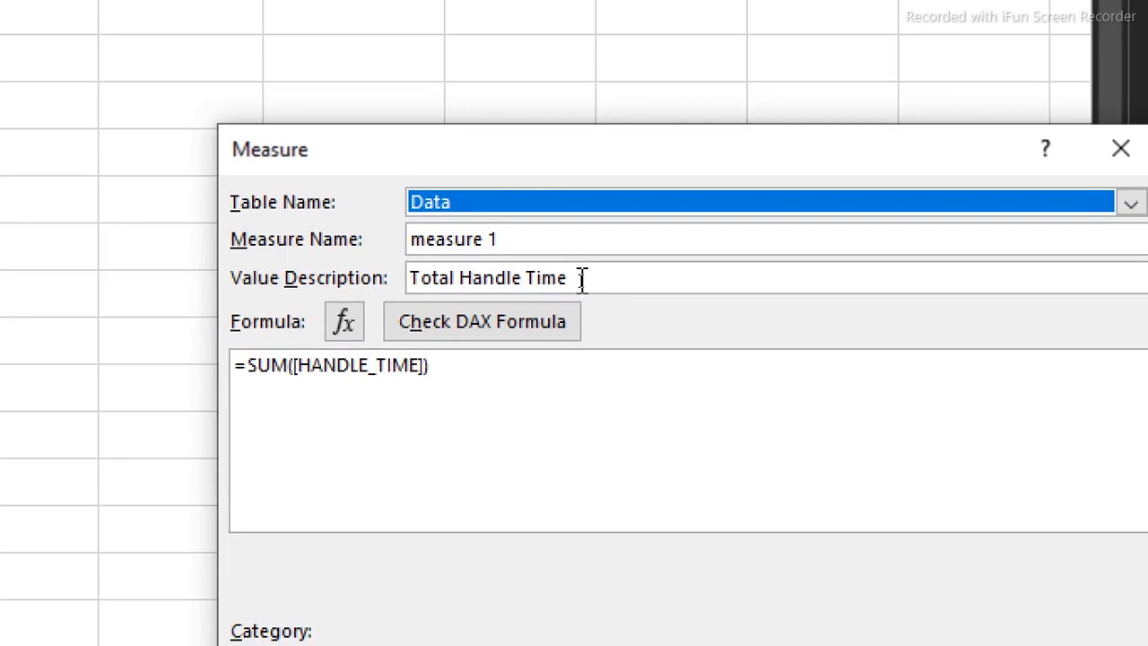
pyautogui.click(578, 278)
pyautogui.moveTo(579, 278); pyautogui.dragTo(344, 289)
pyautogui.hotkey('ctrl', 'c')
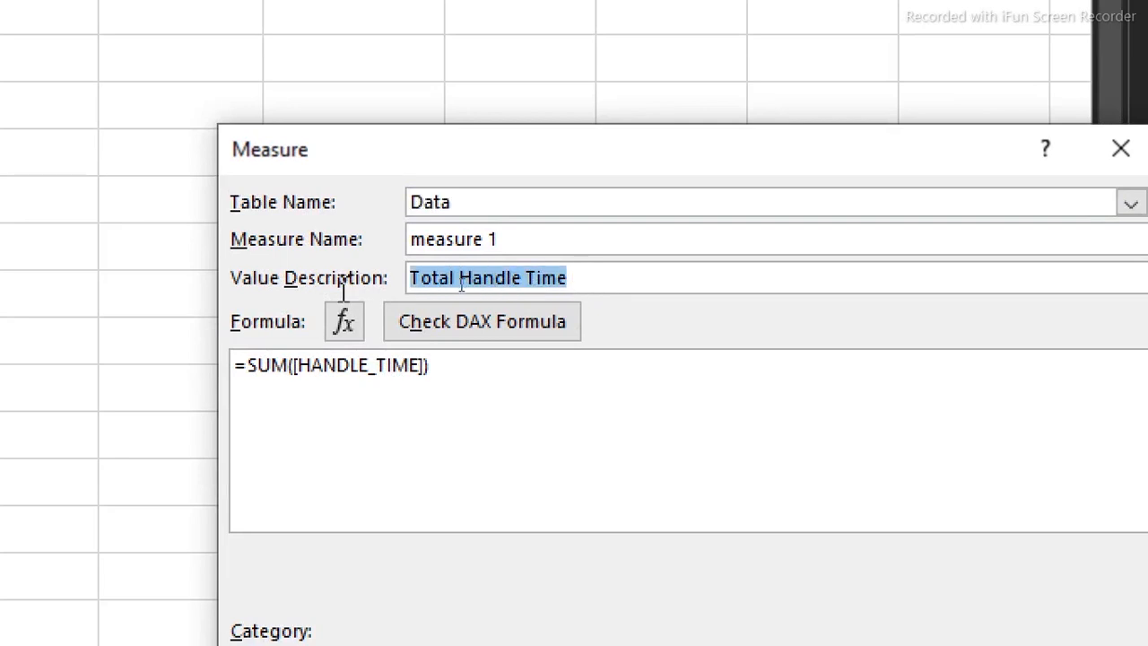
pyautogui.press('BackSpace')
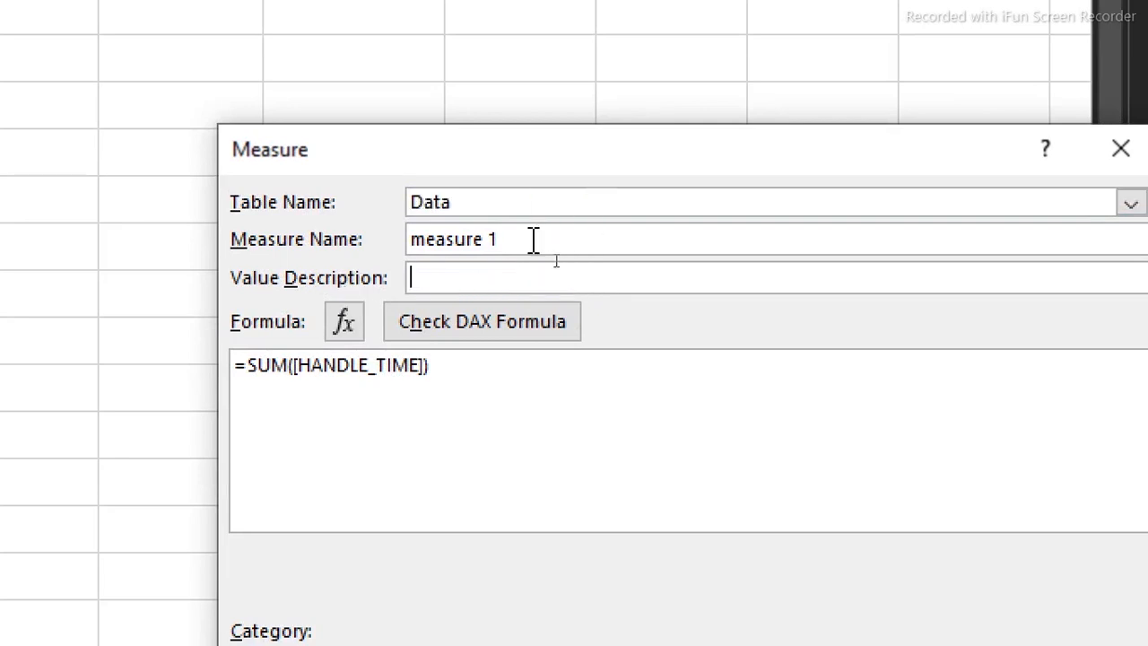
pyautogui.moveTo(533, 238); pyautogui.dragTo(345, 250)
pyautogui.hotkey('ctrl', 'v')
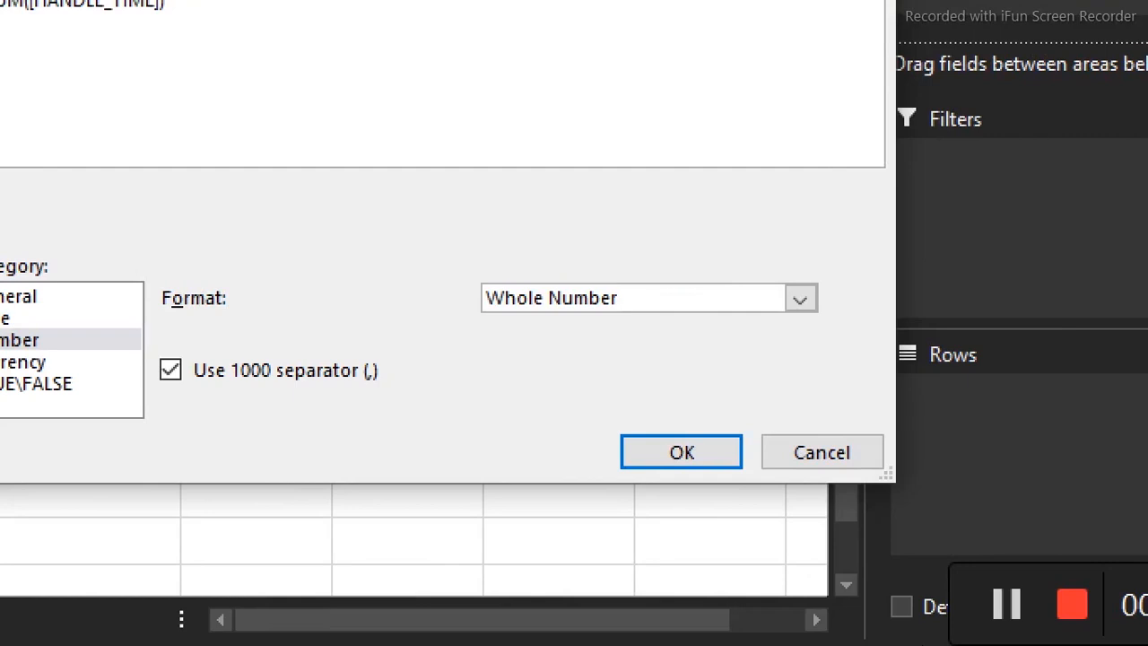
pyautogui.click(681, 451)
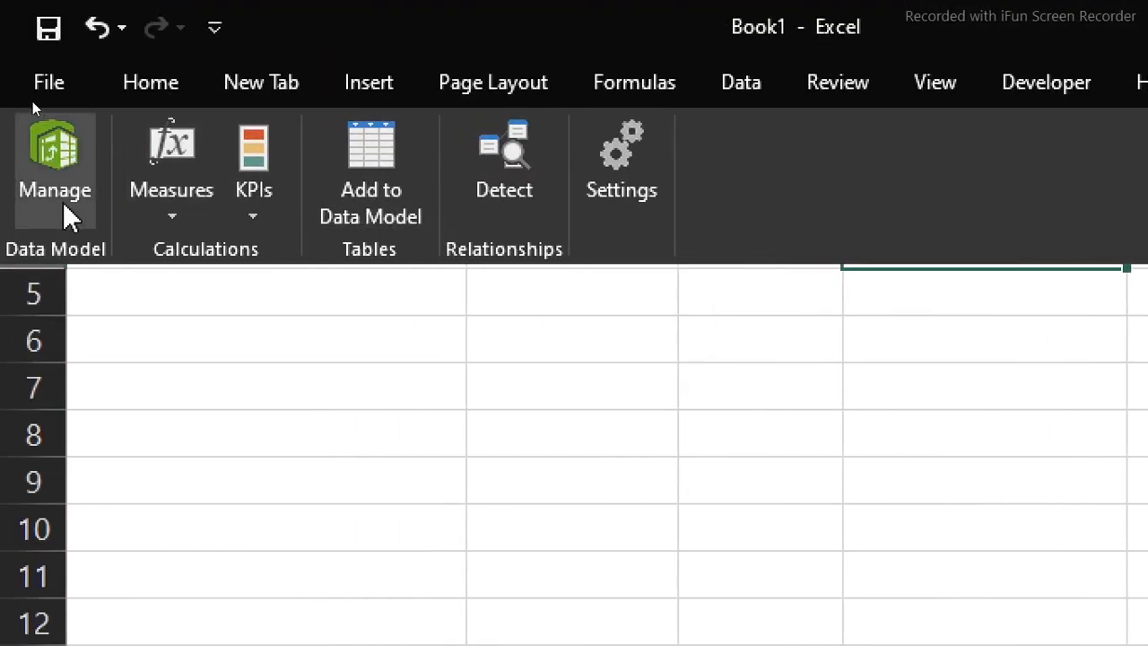
pyautogui.click(172, 220)
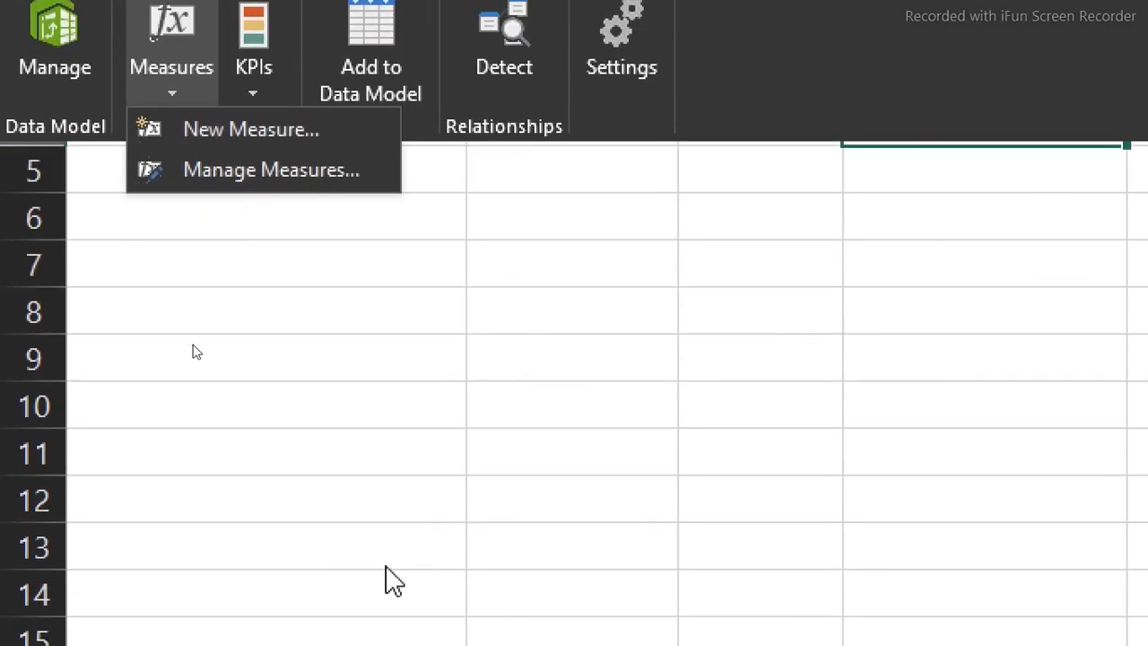
pyautogui.click(385, 566)
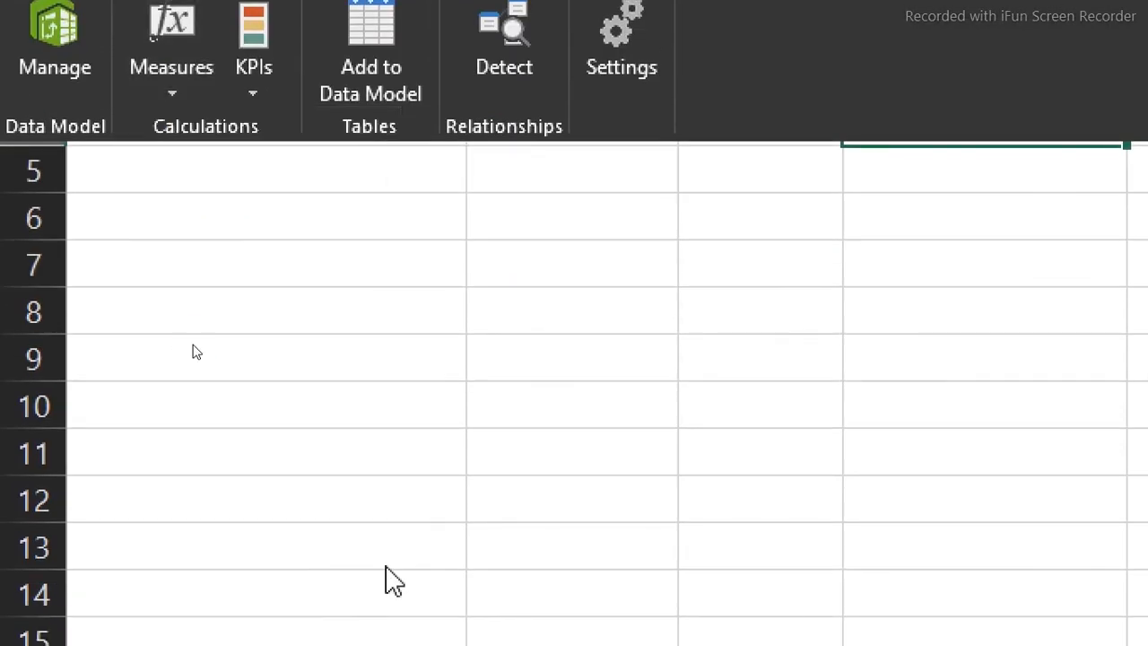
pyautogui.click(385, 566)
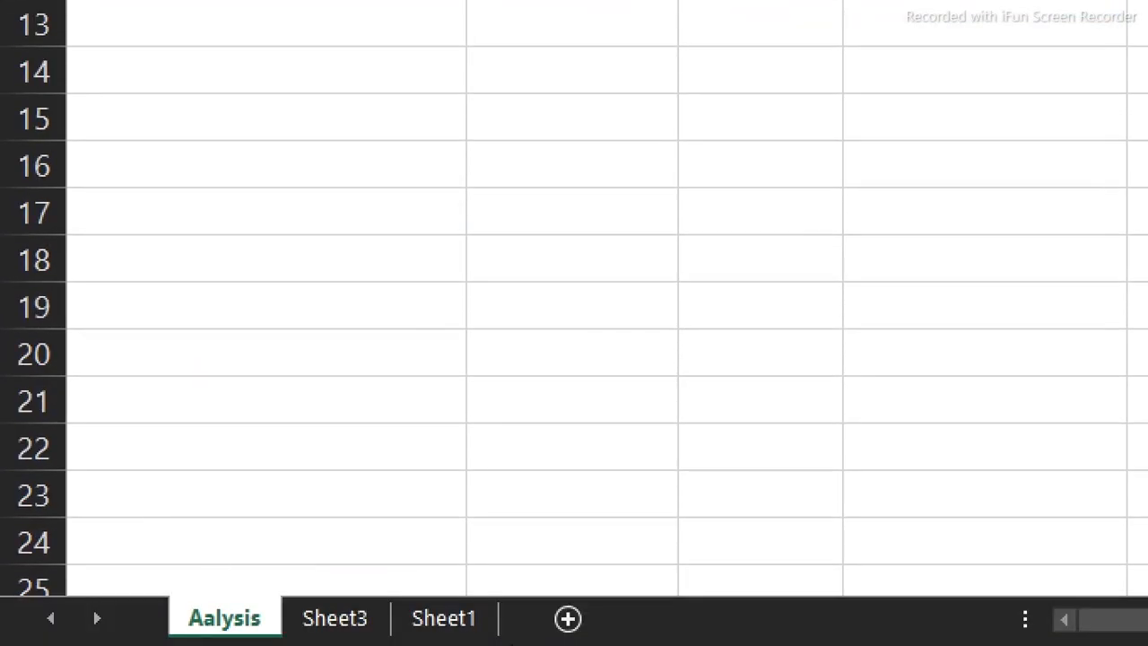
# - Copy the text Avg Handle Time (or AHT) from cell B10 of Sheet3 and start a new measure from the Aalysis sheet
pyautogui.click(441, 619)
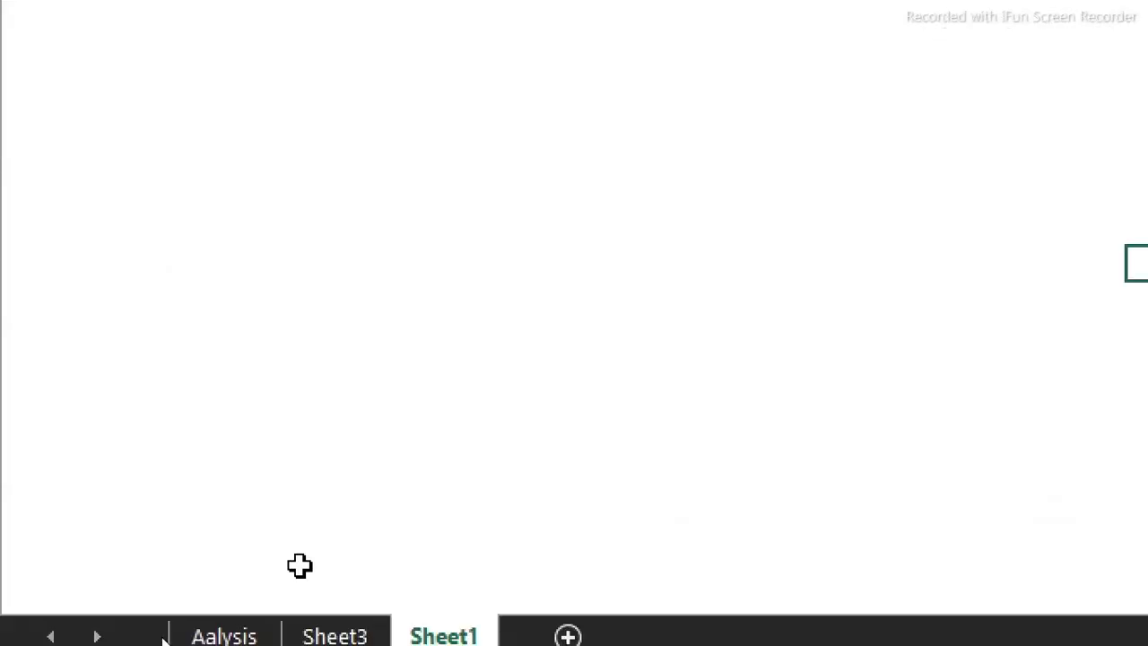
pyautogui.click(339, 635)
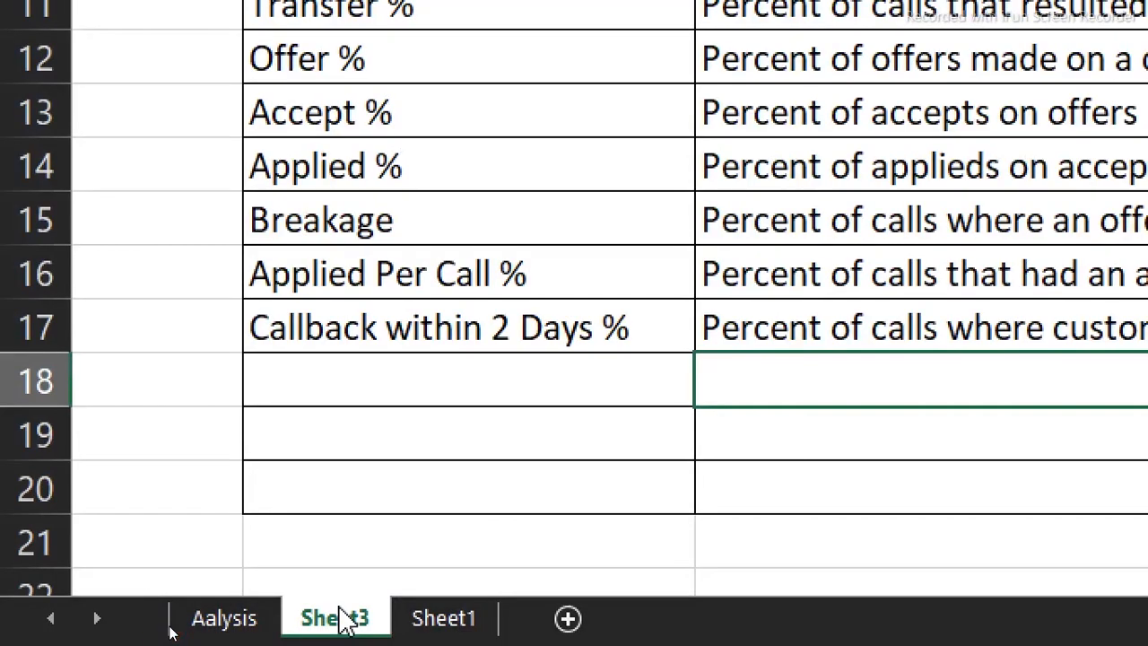
pyautogui.doubleClick(489, 310)
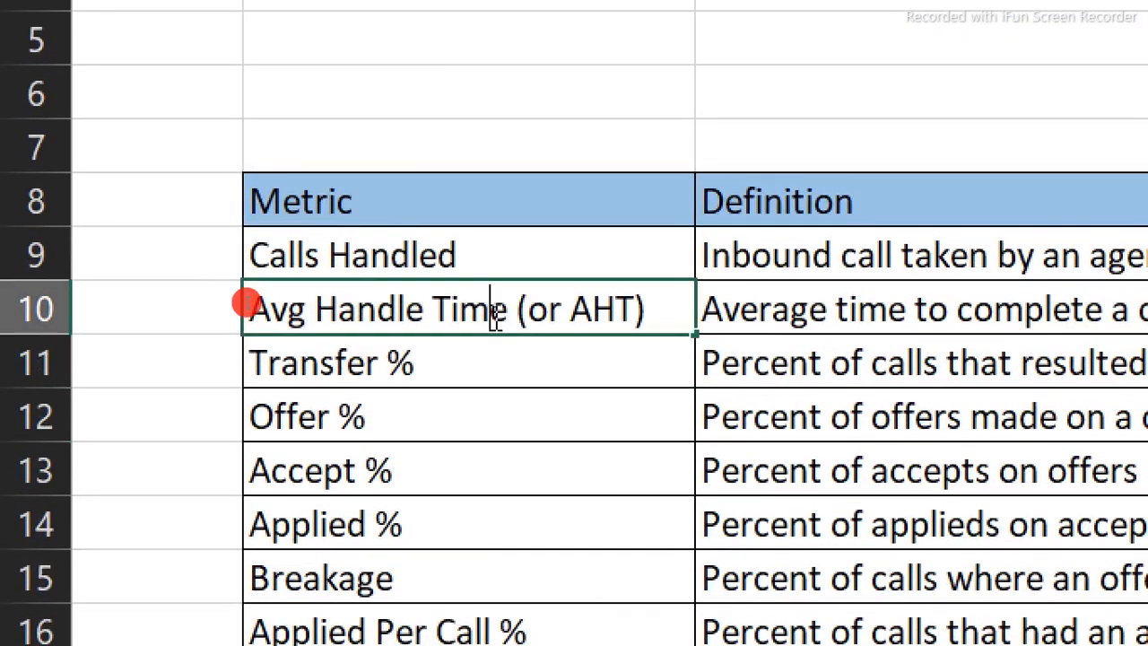
pyautogui.moveTo(658, 303); pyautogui.dragTo(123, 326)
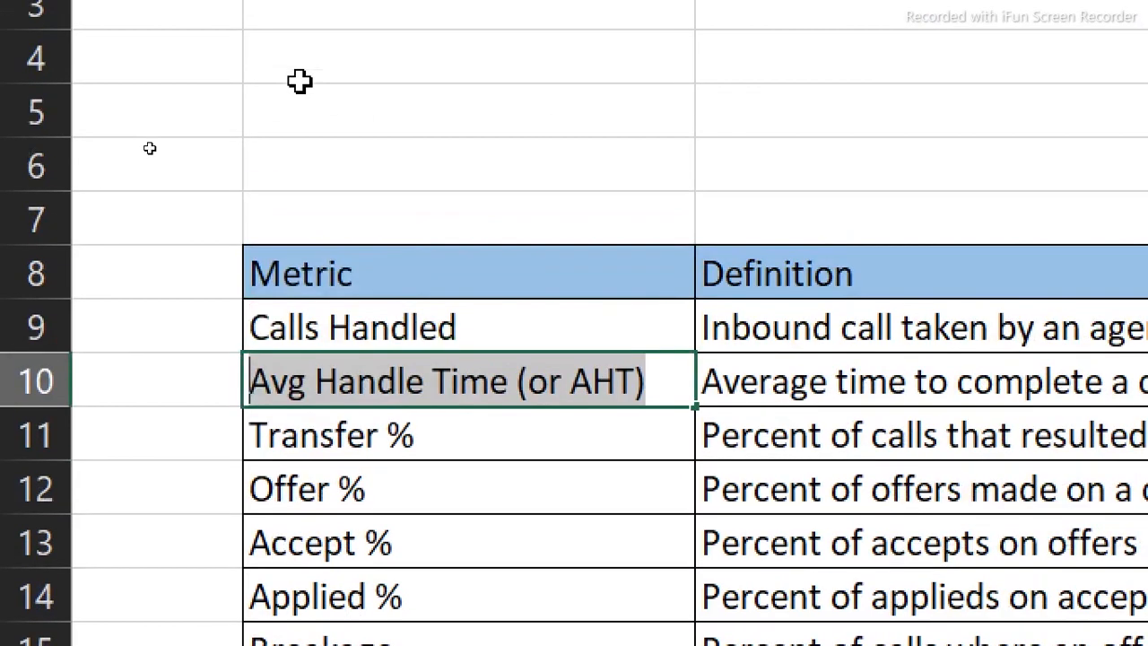
pyautogui.click(299, 81)
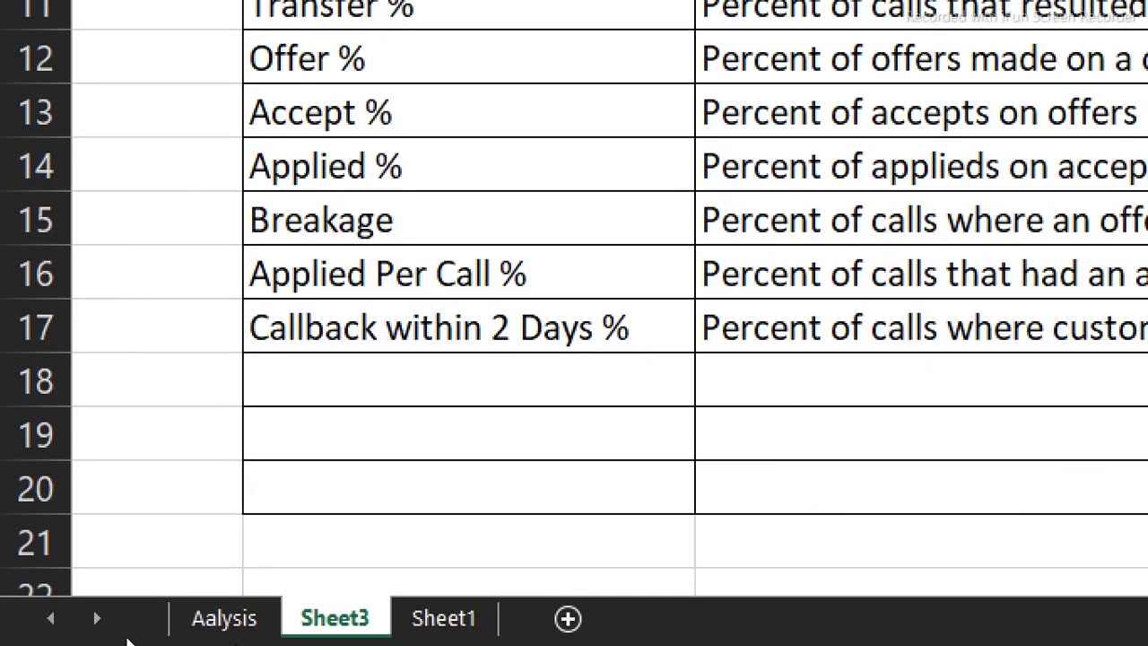
pyautogui.click(218, 621)
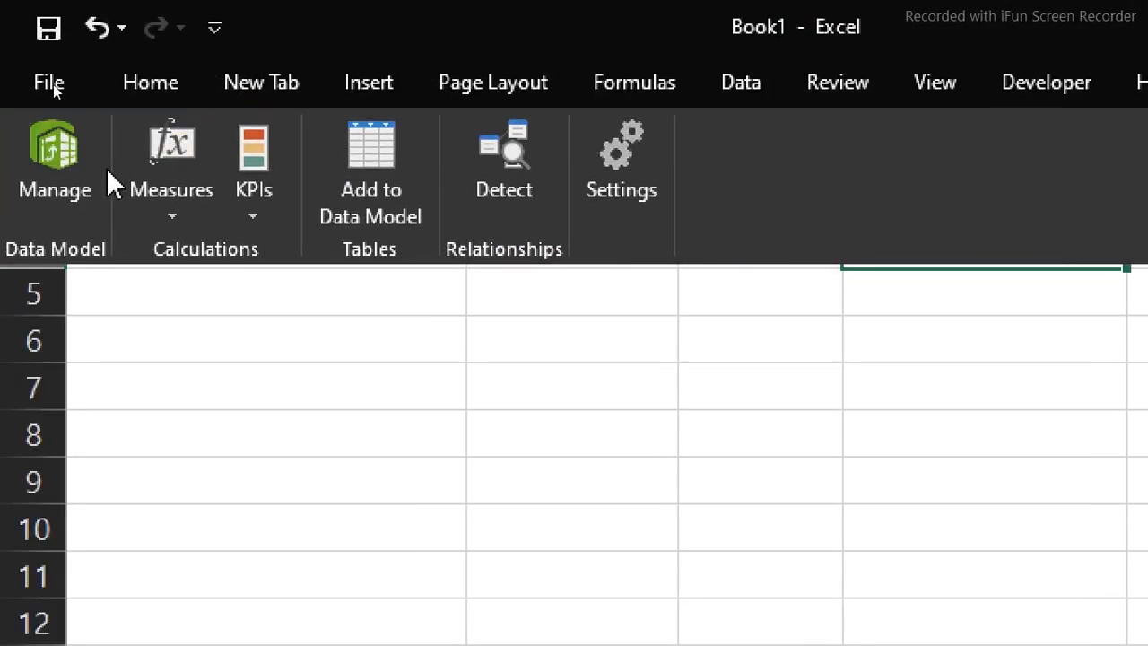
pyautogui.click(183, 223)
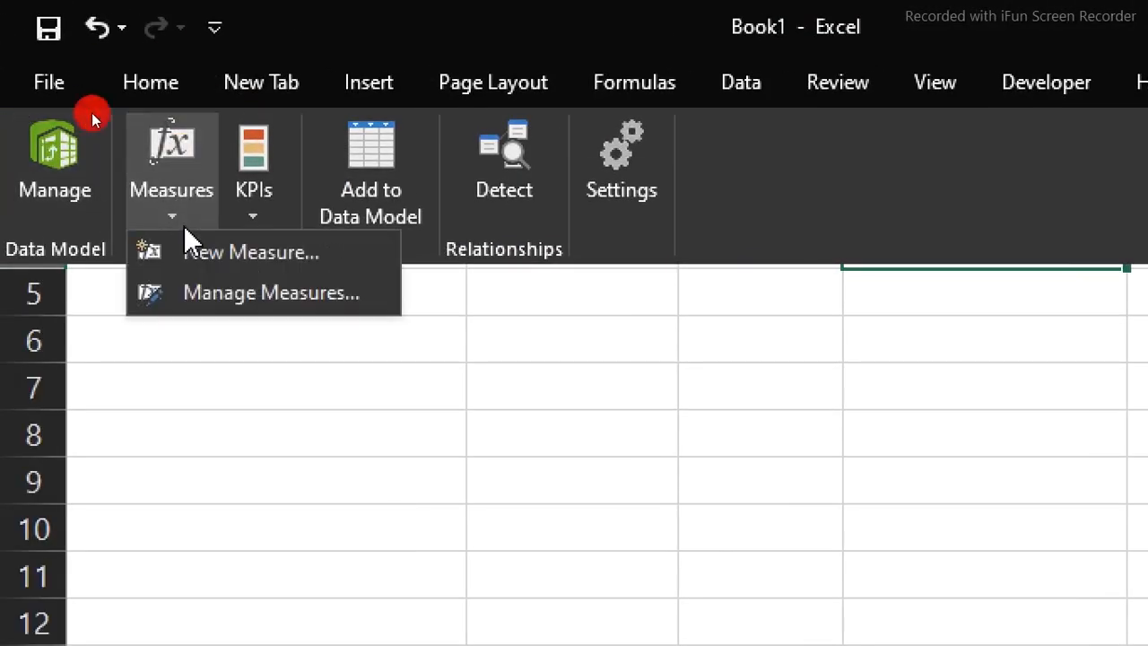
# - Start a new measure in the Data table and name it Avg Handle Time (or AHT)
pyautogui.click(213, 258)
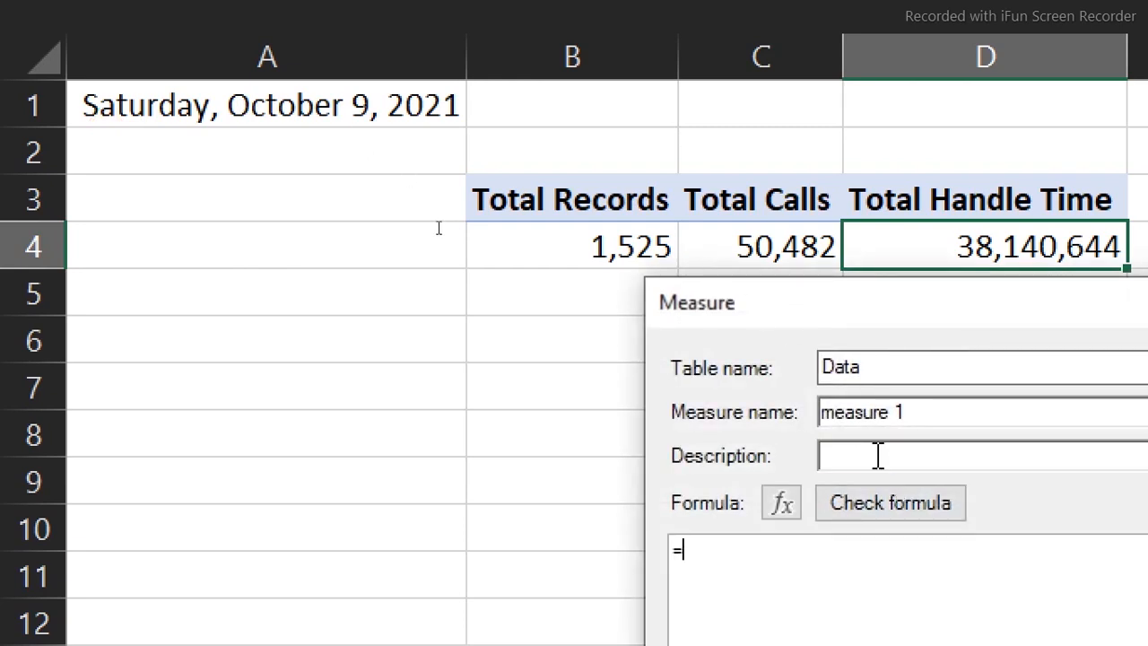
pyautogui.click(921, 412)
pyautogui.moveTo(920, 411); pyautogui.dragTo(758, 391)
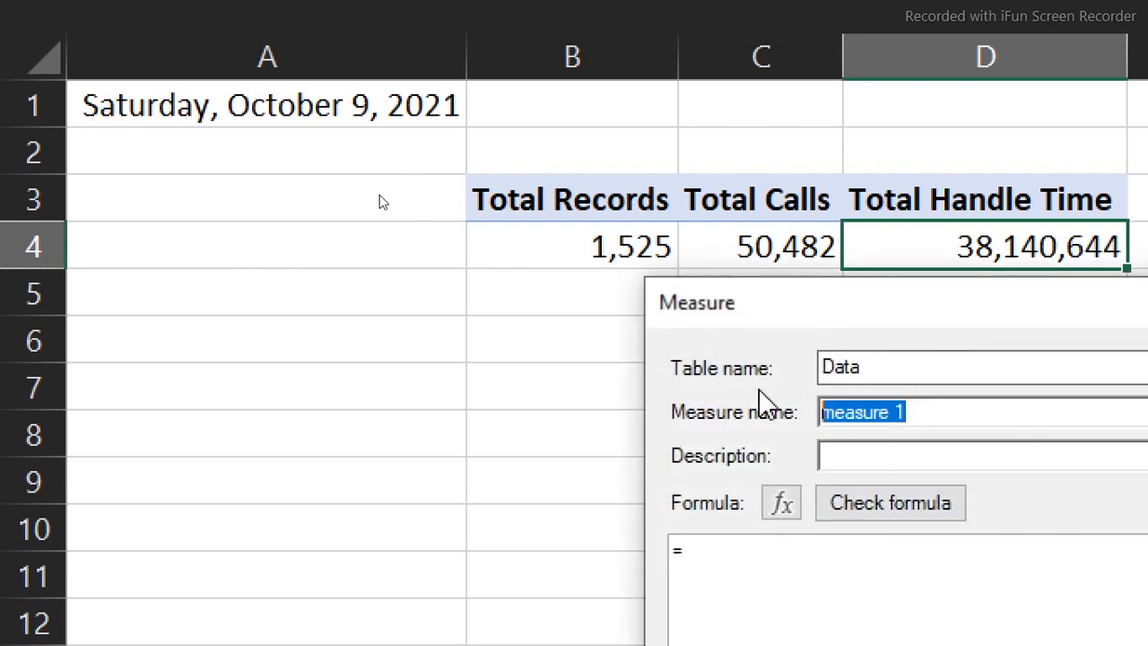
pyautogui.write('Avg Handle Time (or AHT)')
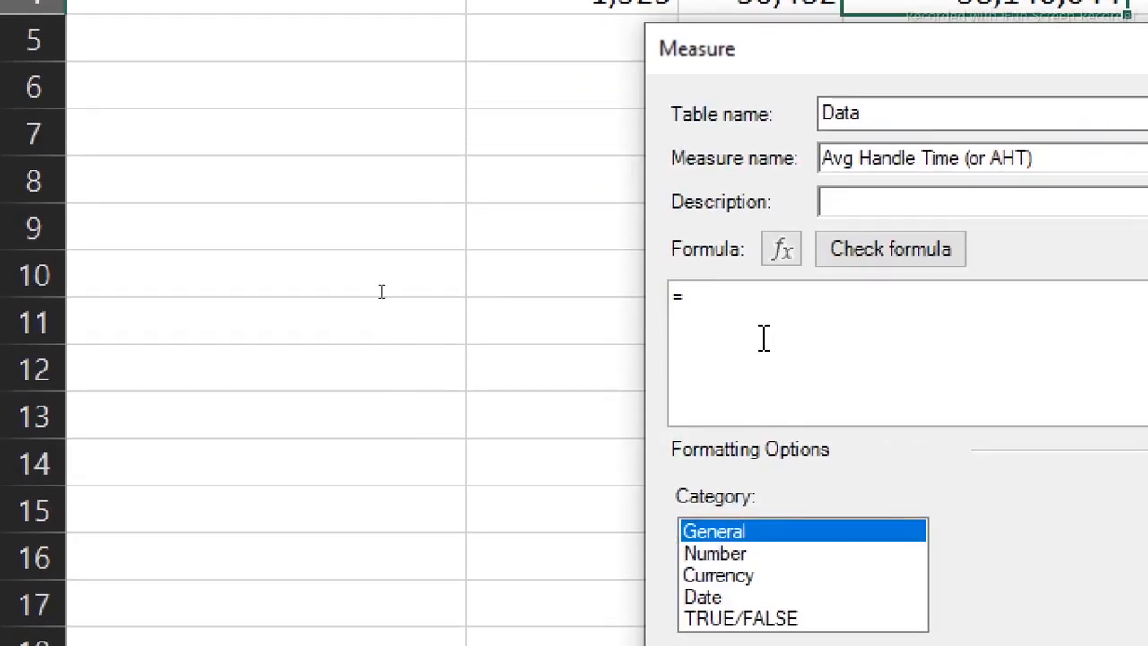
# - Begin the measure's formula with the DIVIDE function, using [Total Handle Time] as the numerator
pyautogui.click(741, 291)
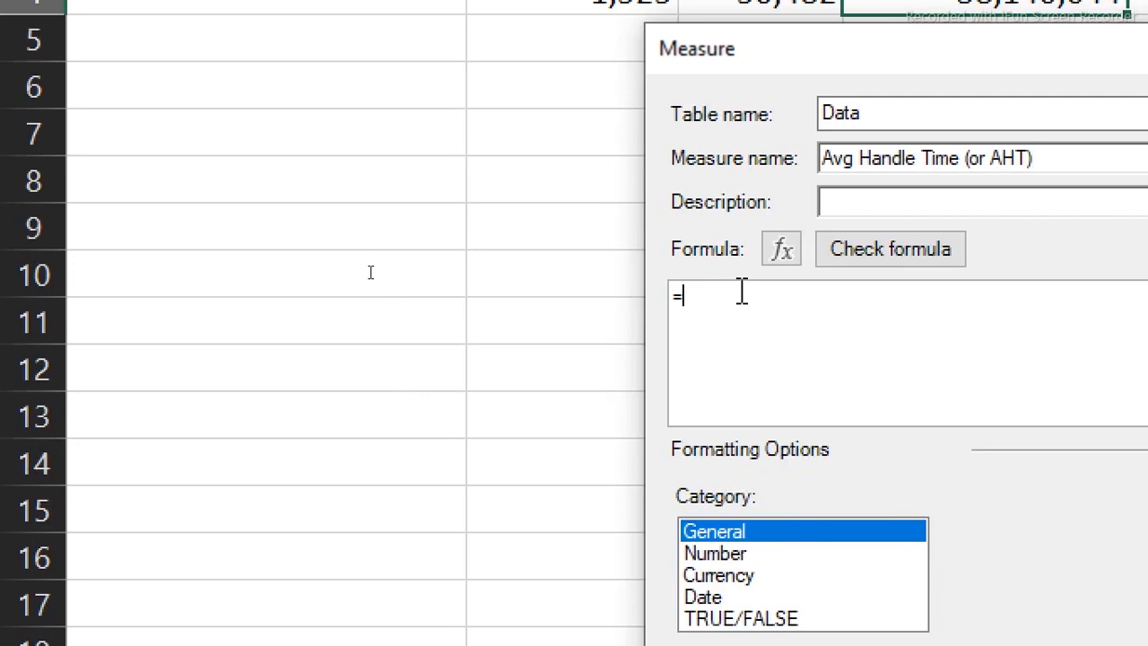
pyautogui.write('div')
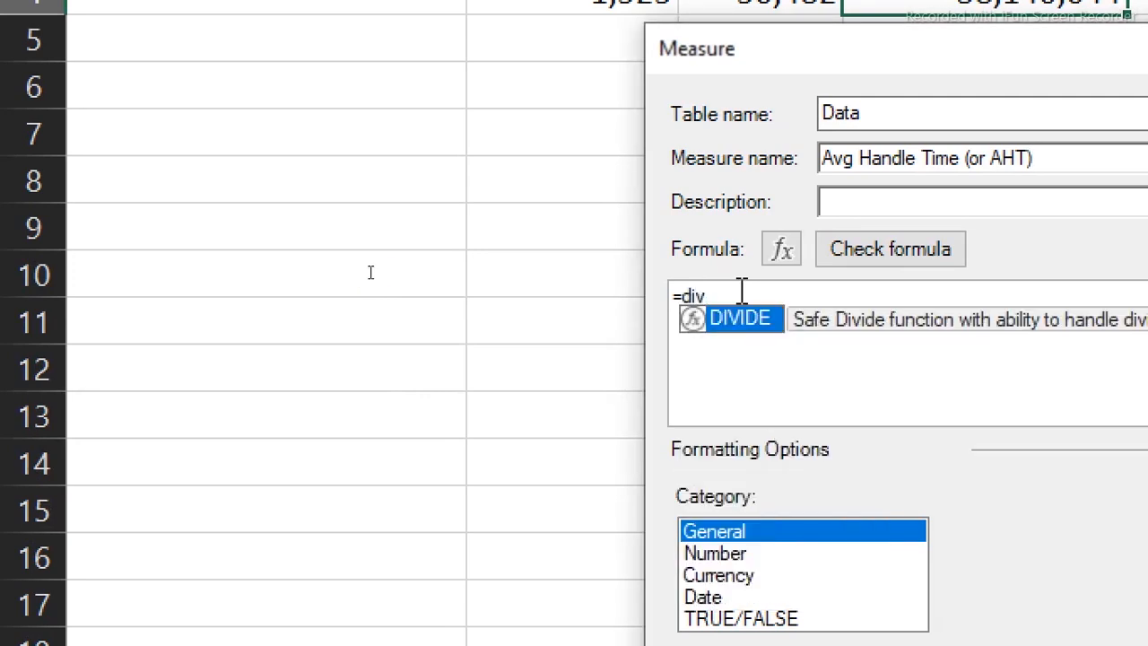
pyautogui.press('Tab')
pyautogui.write('(')
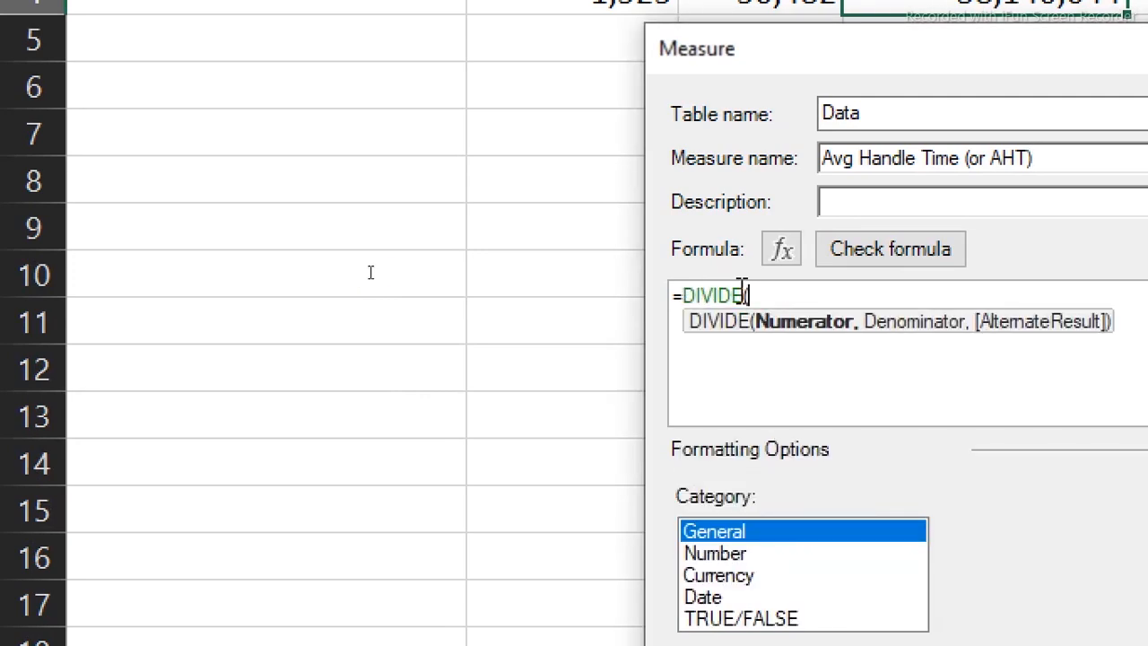
pyautogui.write('tot')
pyautogui.press('Down')
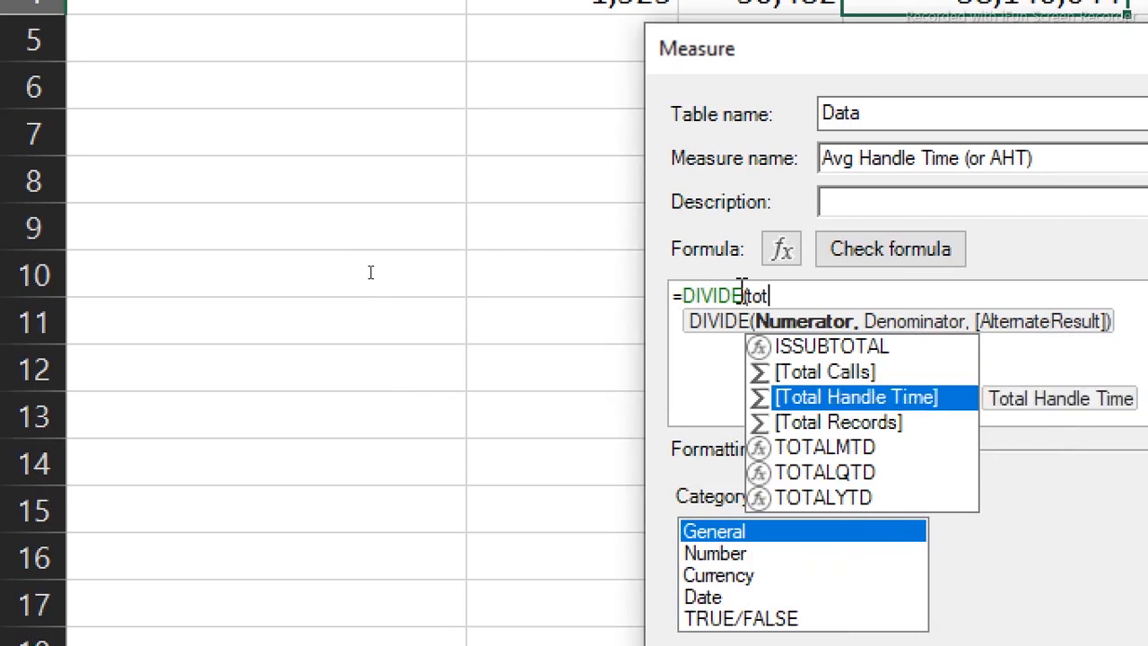
pyautogui.press('Tab')
pyautogui.write(',')
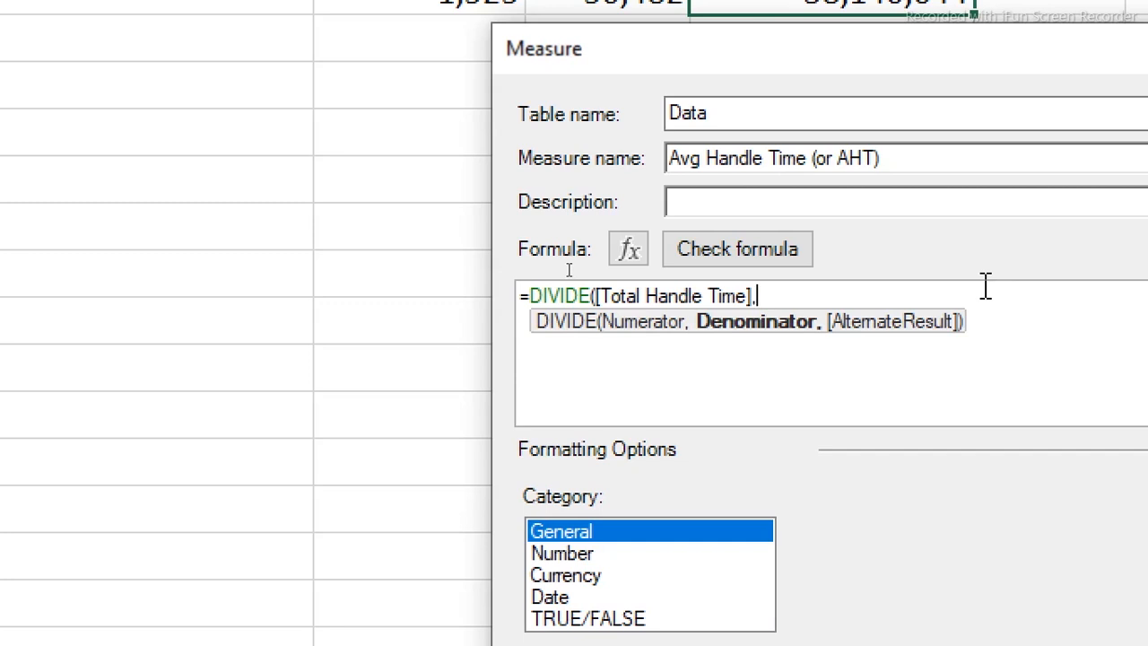
# - Complete the DIVIDE formula with [Total Calls] as denominator and 0 as alternate result, and check it for errors
pyautogui.write('to')
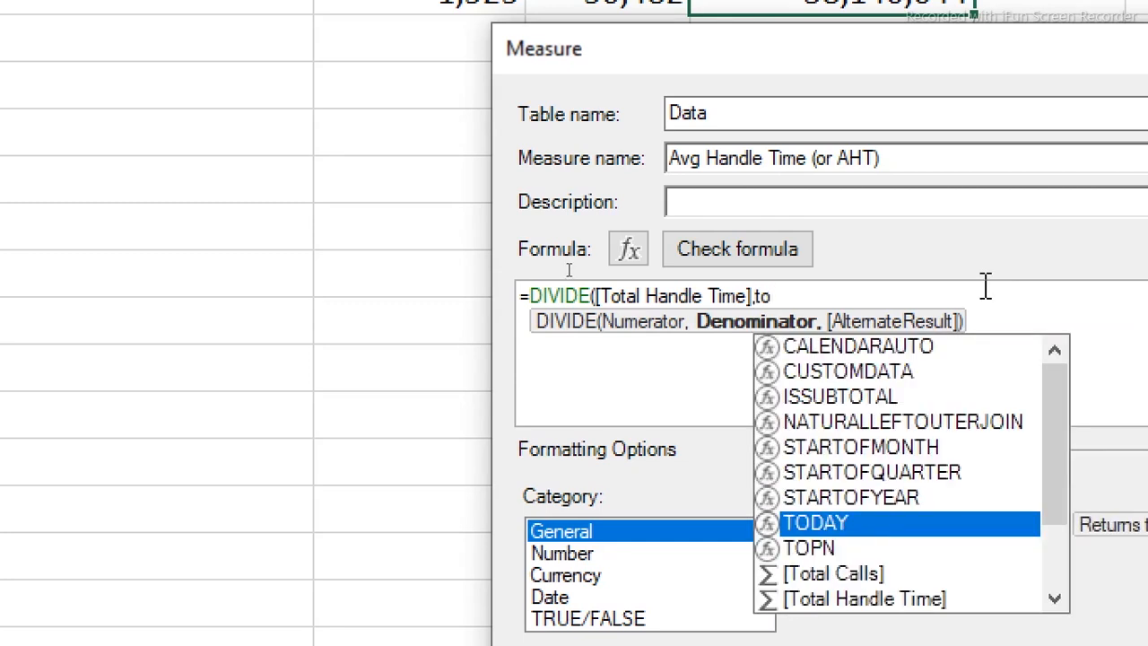
pyautogui.press('Down')
pyautogui.press('Down')
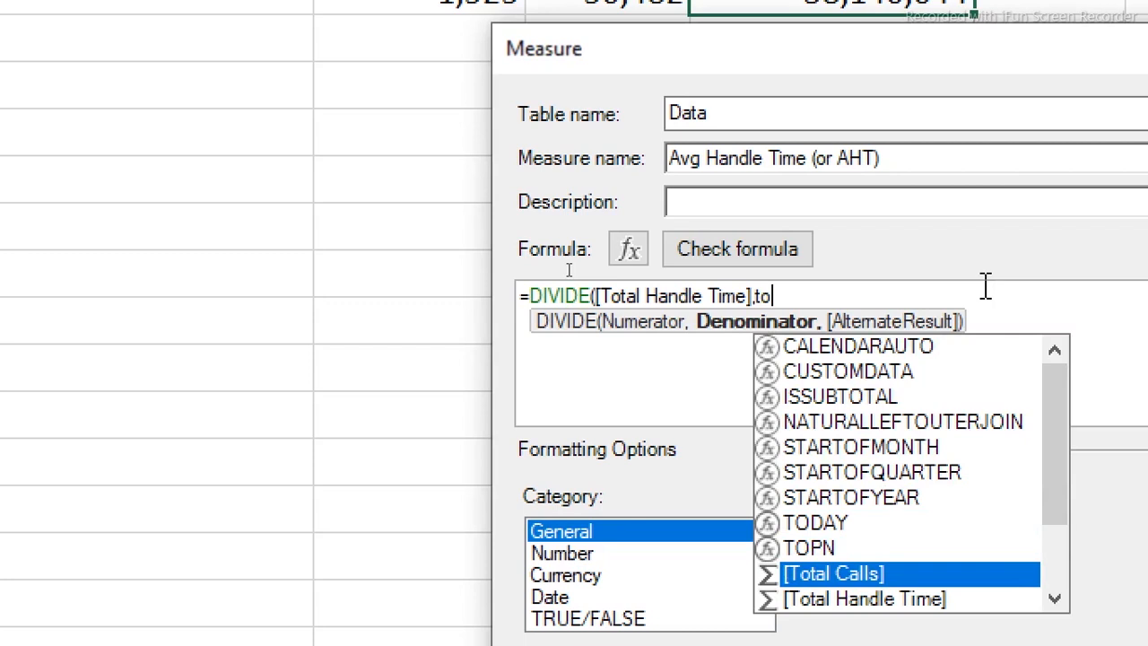
pyautogui.press('Tab')
pyautogui.write(',')
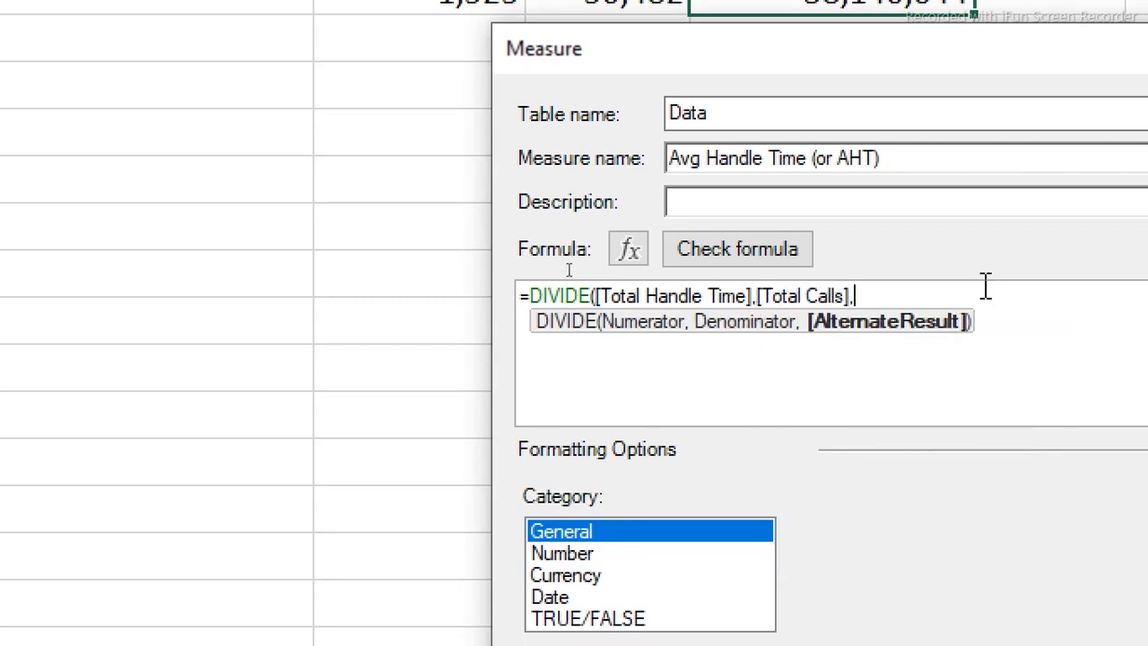
pyautogui.write('0)')
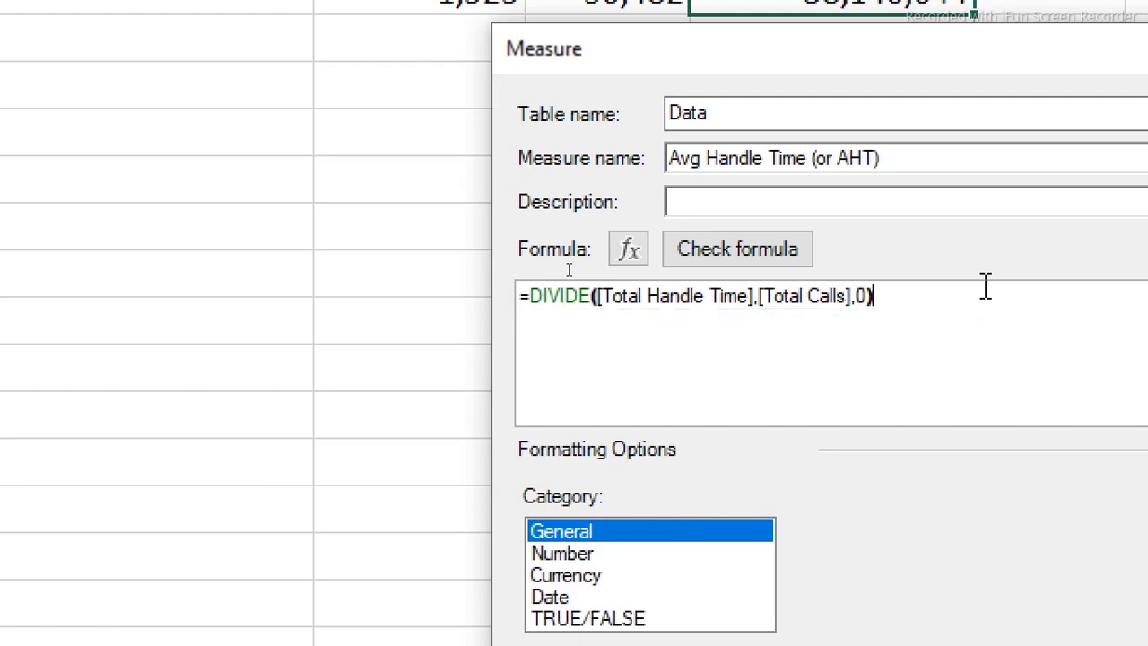
pyautogui.click(764, 260)
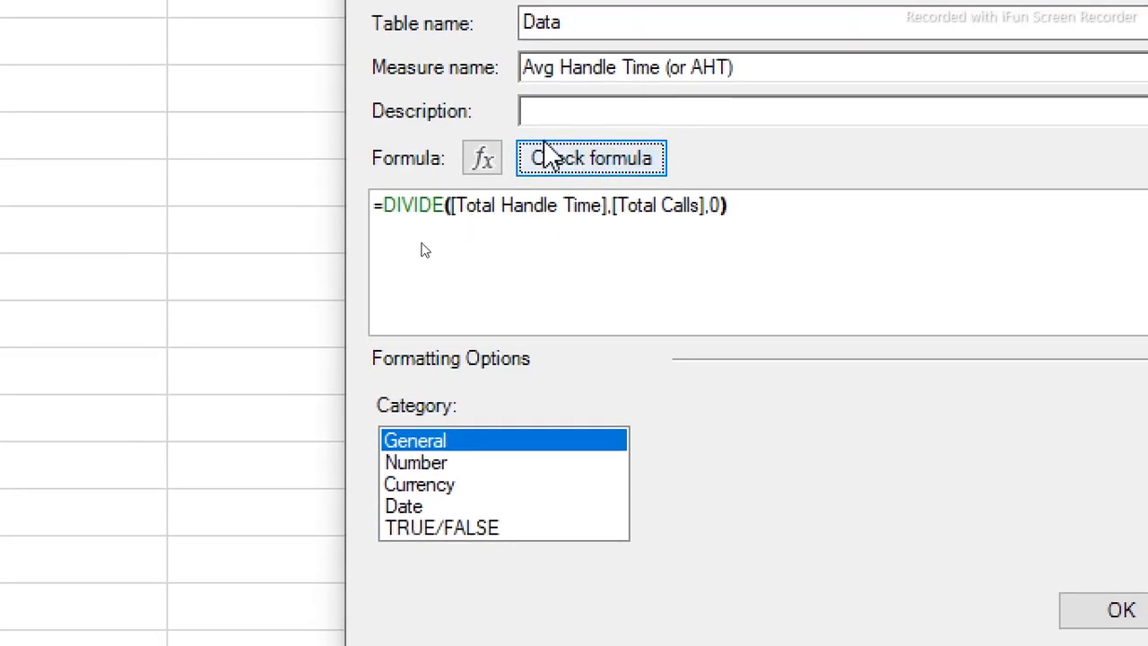
pyautogui.click(569, 161)
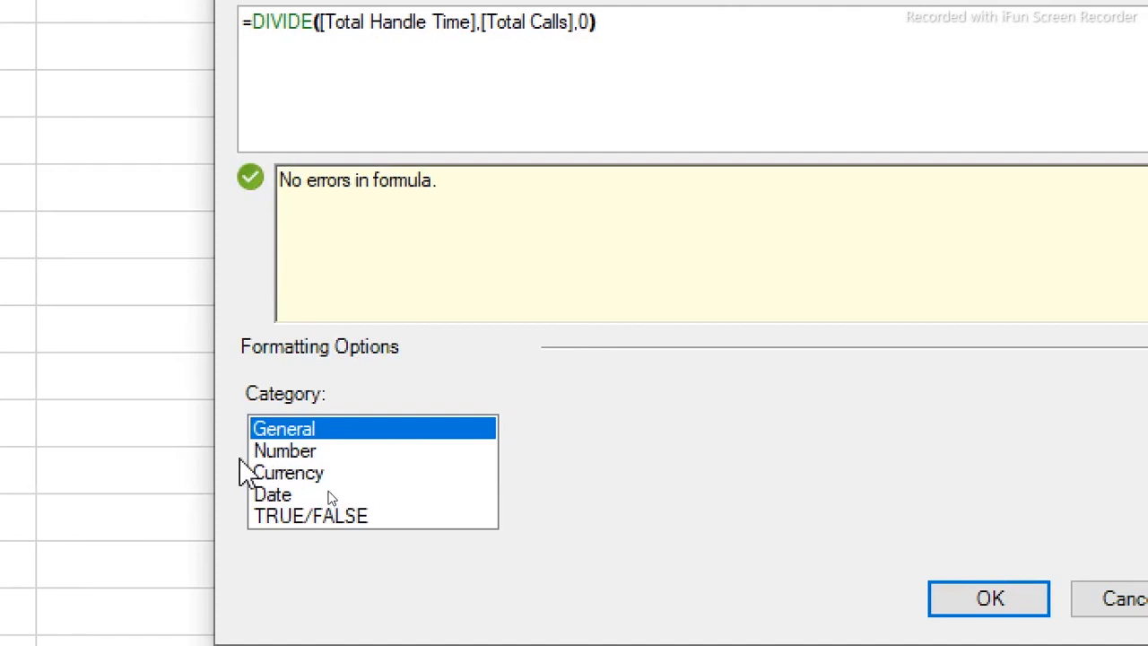
# - Format the average handle time measure as a decimal number with 1 decimal place and a 1000 separator, and save it
pyautogui.click(305, 455)
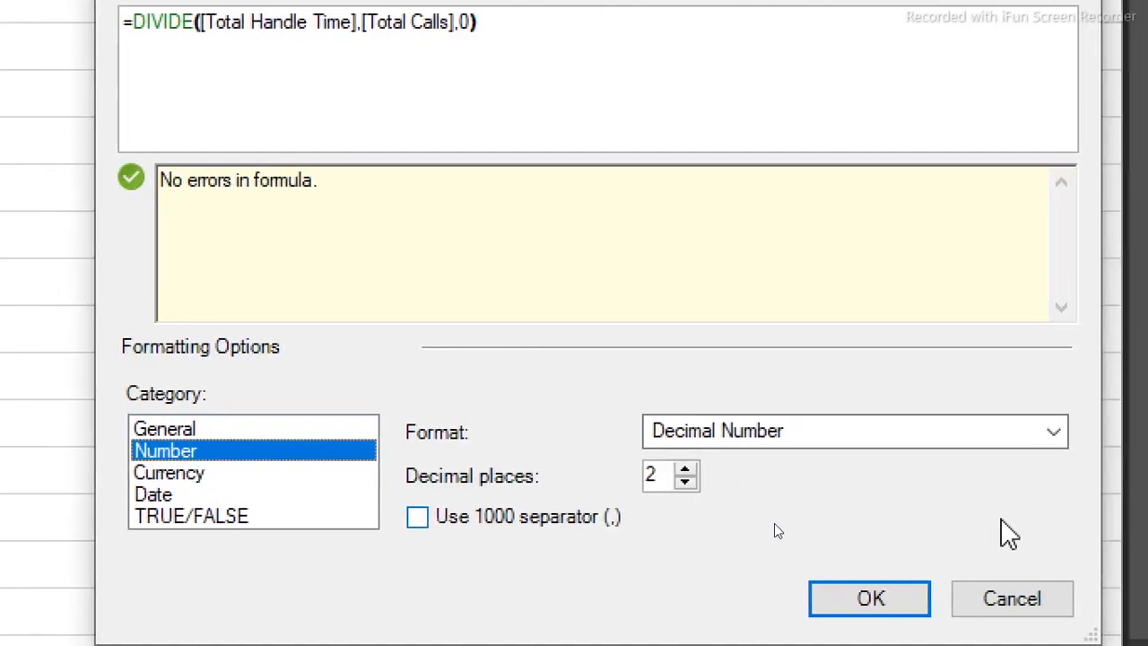
pyautogui.click(686, 483)
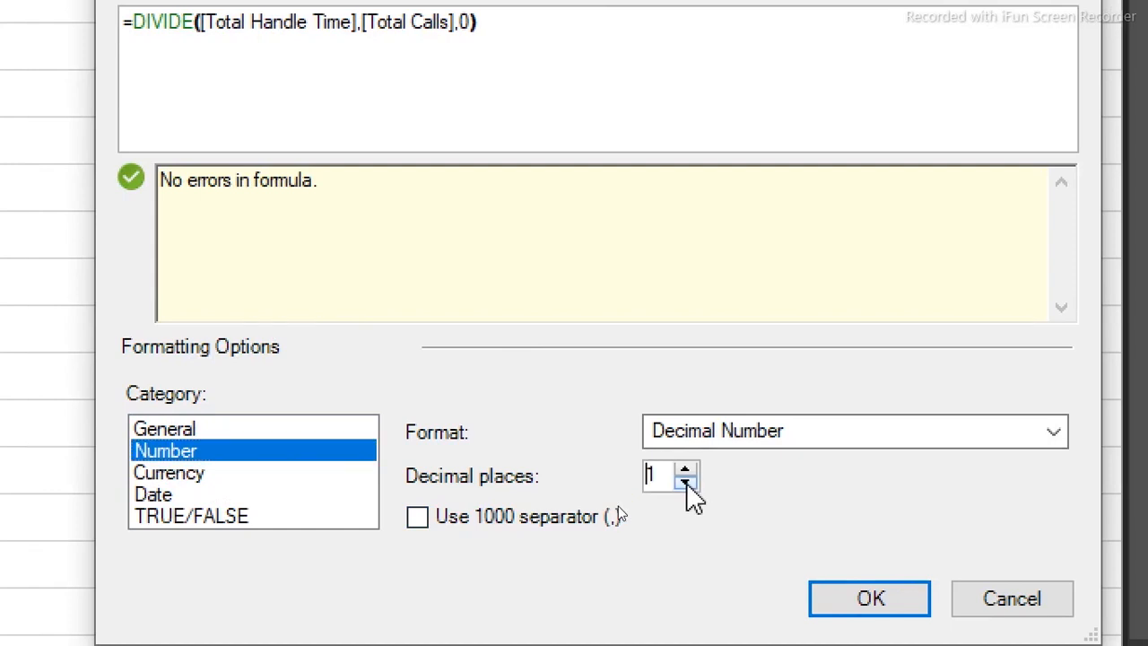
pyautogui.click(756, 434)
pyautogui.click(758, 435)
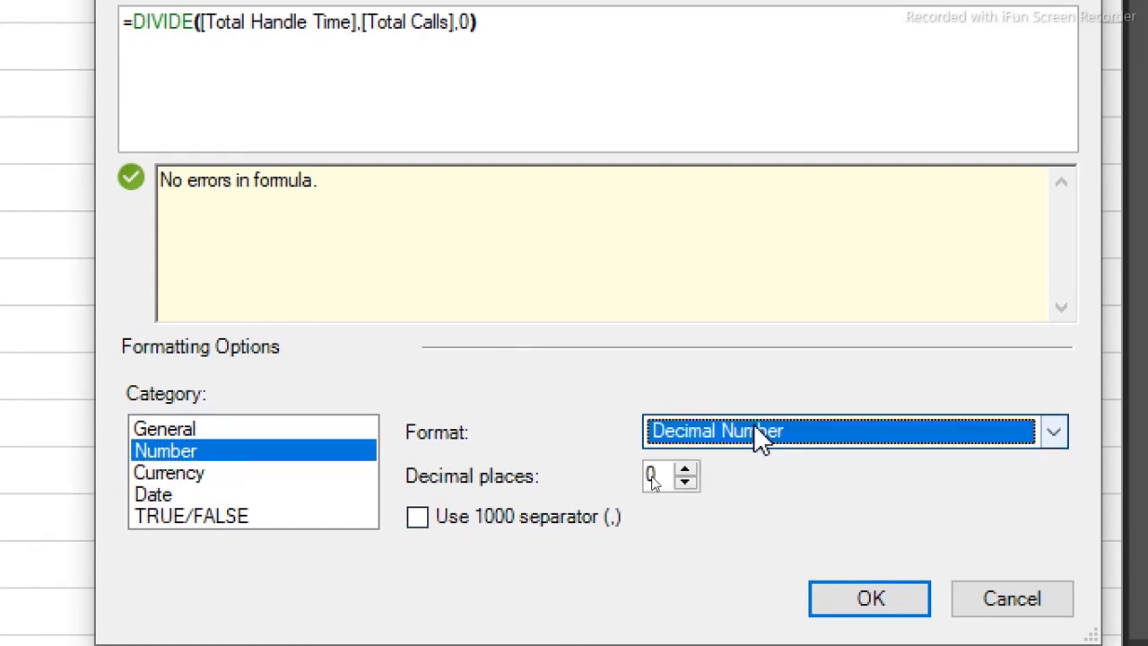
pyautogui.click(417, 517)
pyautogui.click(685, 475)
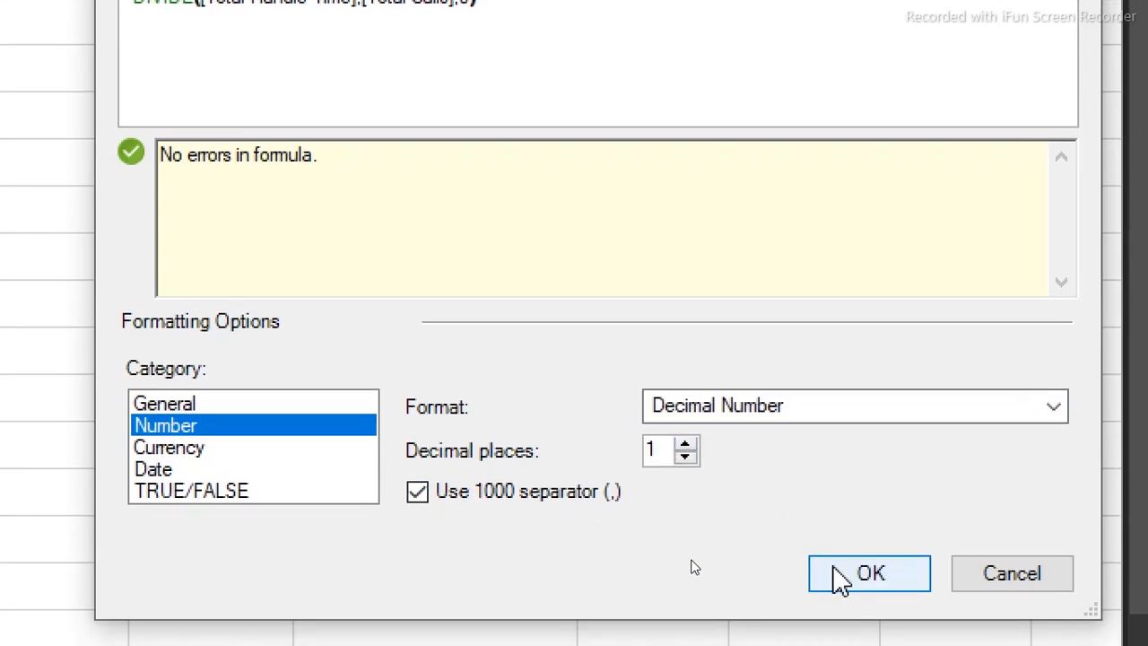
pyautogui.click(838, 573)
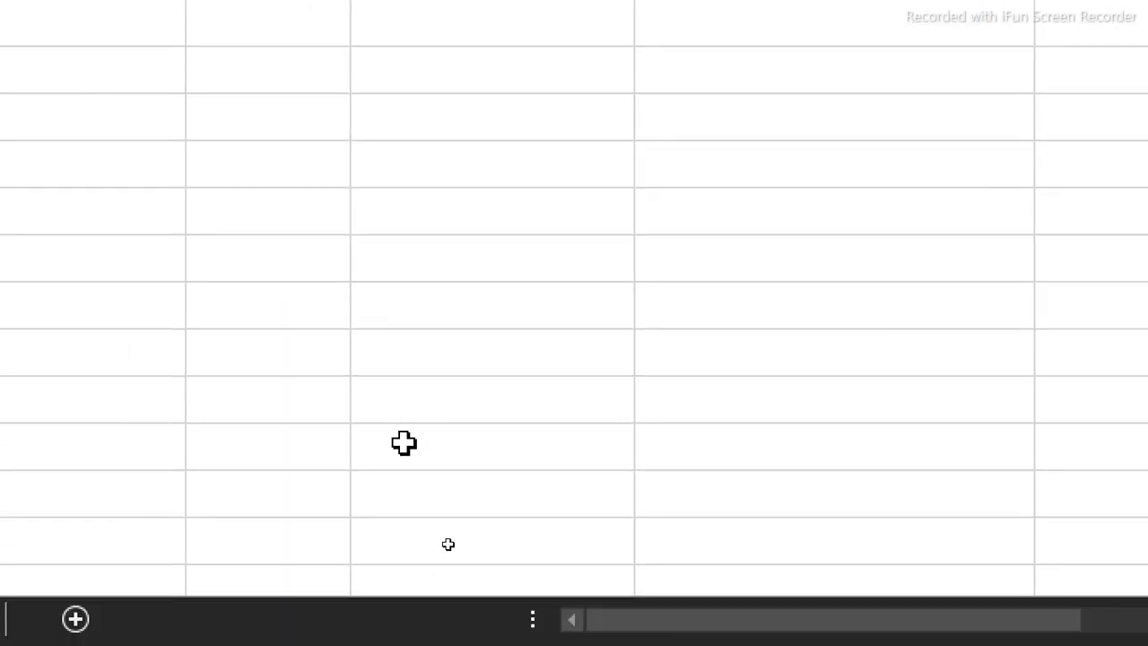
# - Look up the Transfer % metric and its definition in the list of metrics
pyautogui.click(335, 619)
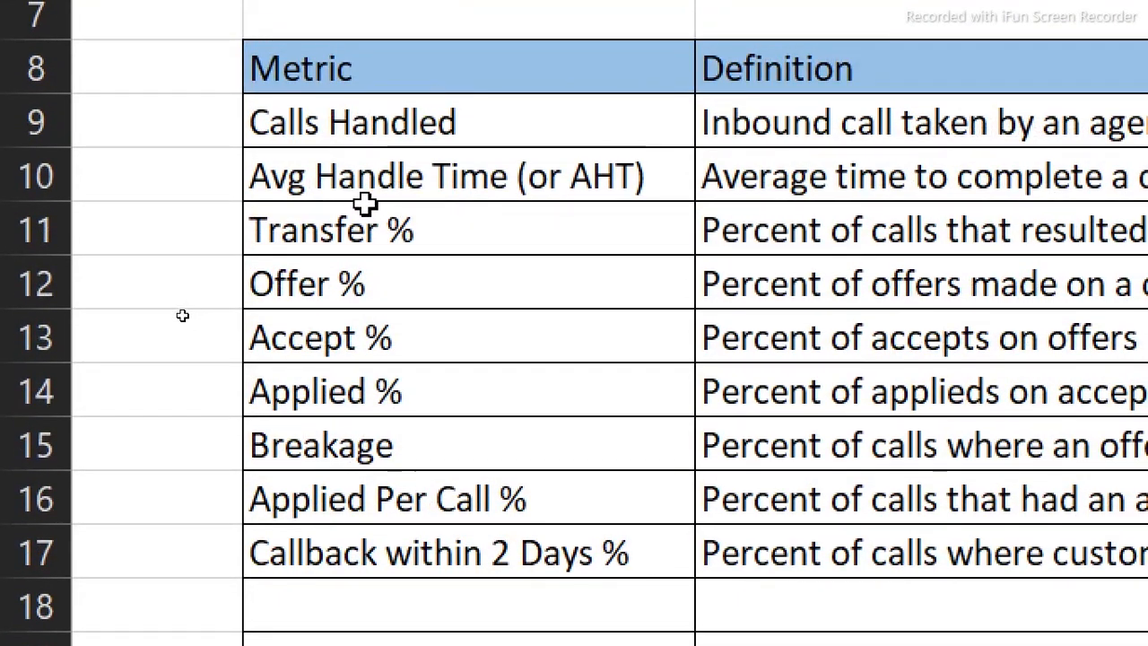
pyautogui.click(370, 237)
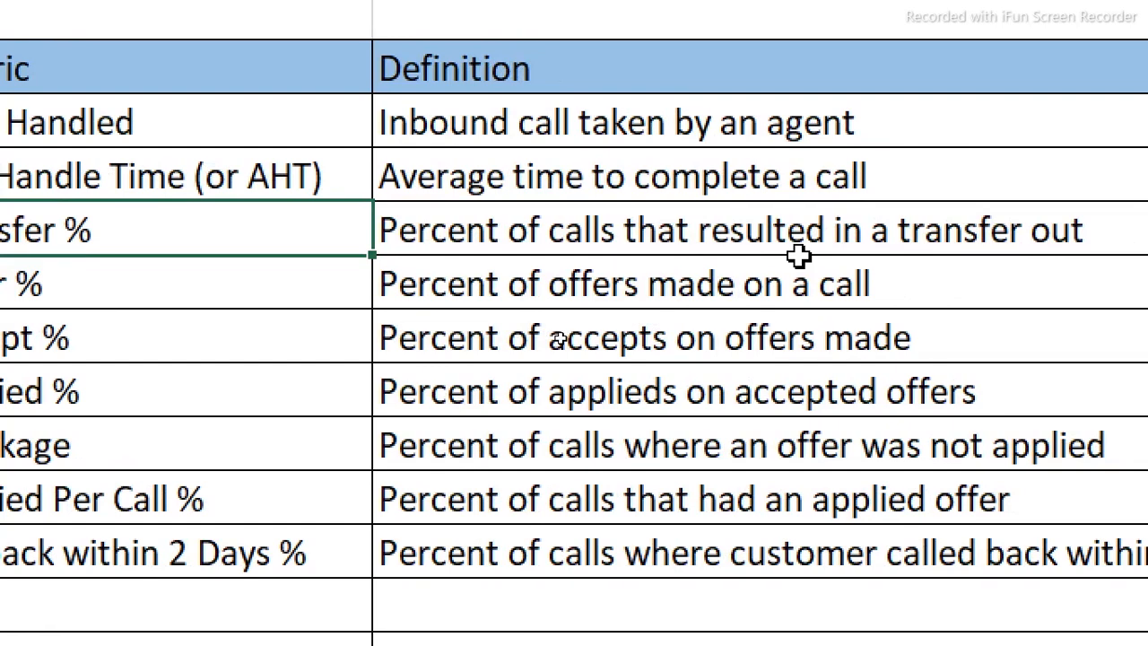
# - Start another new measure in the Data table and name it Total Transfer
pyautogui.click(107, 123)
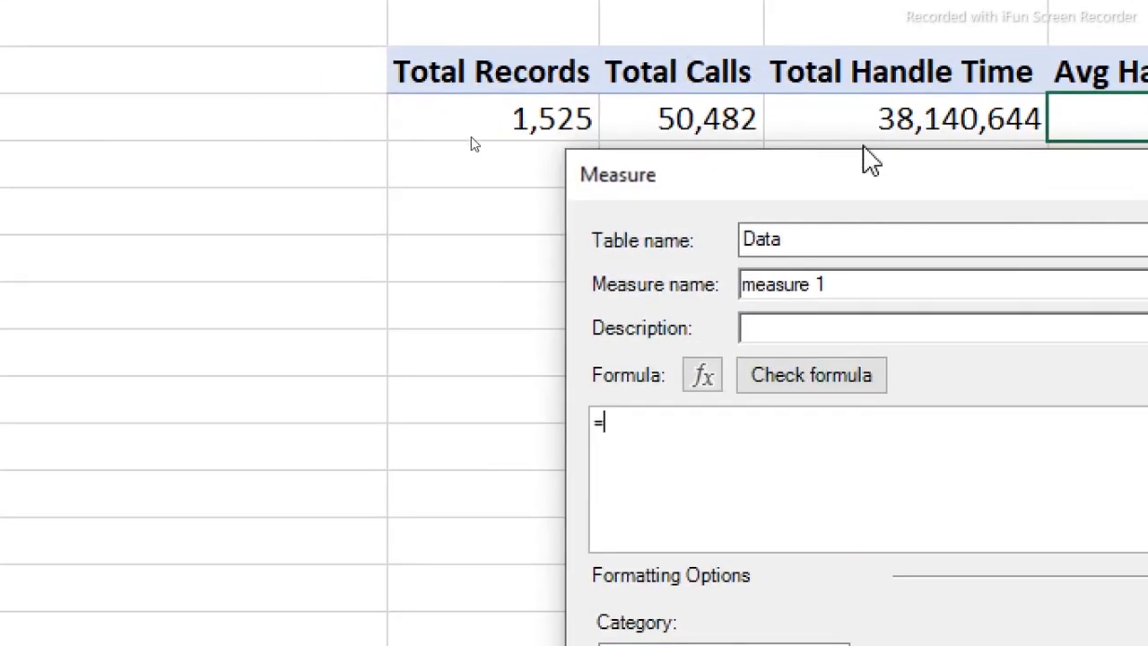
pyautogui.moveTo(851, 284); pyautogui.dragTo(686, 302)
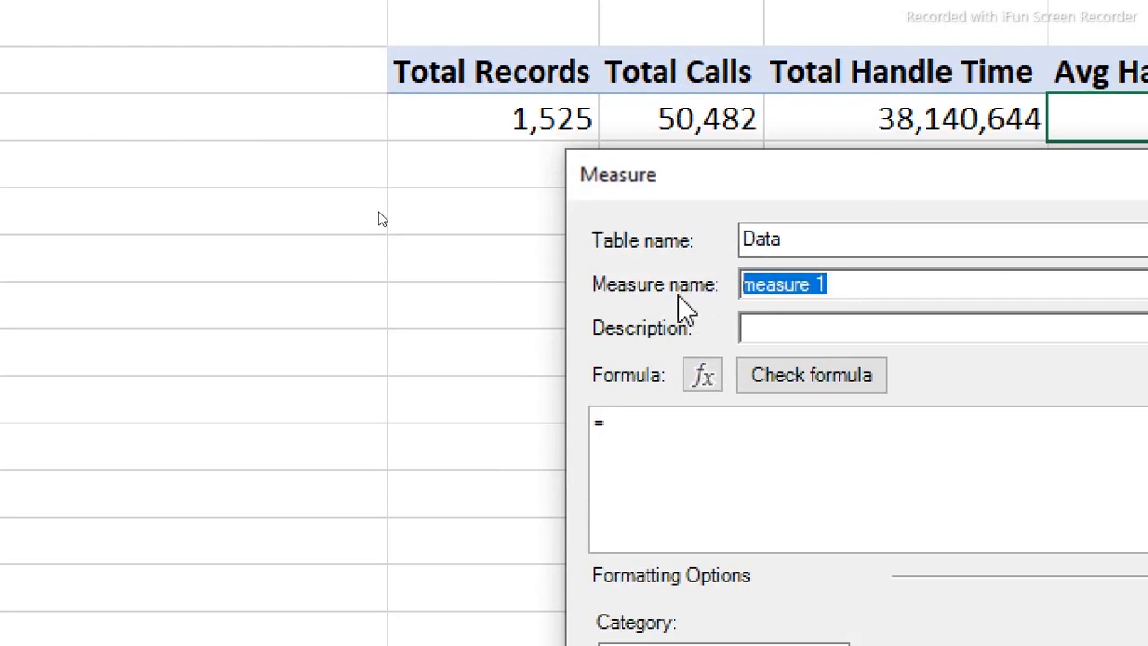
pyautogui.write('Total Transfer')
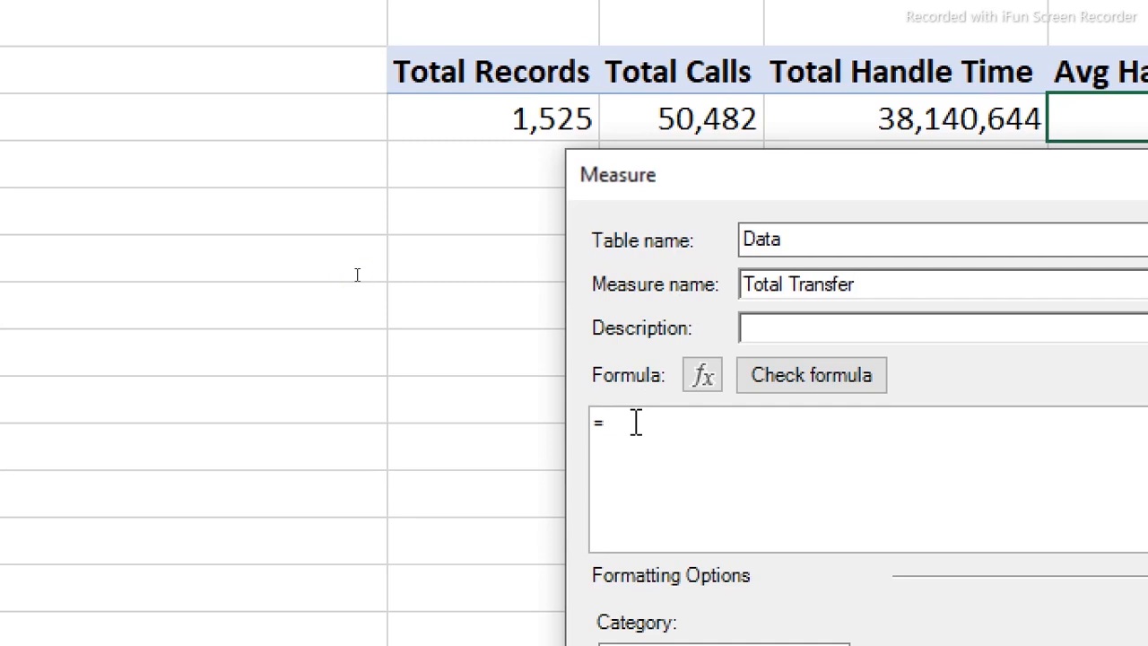
# - Enter the formula =SUM([TRANSFERS]) for the Total Transfer measure and check it for errors
pyautogui.write('sum')
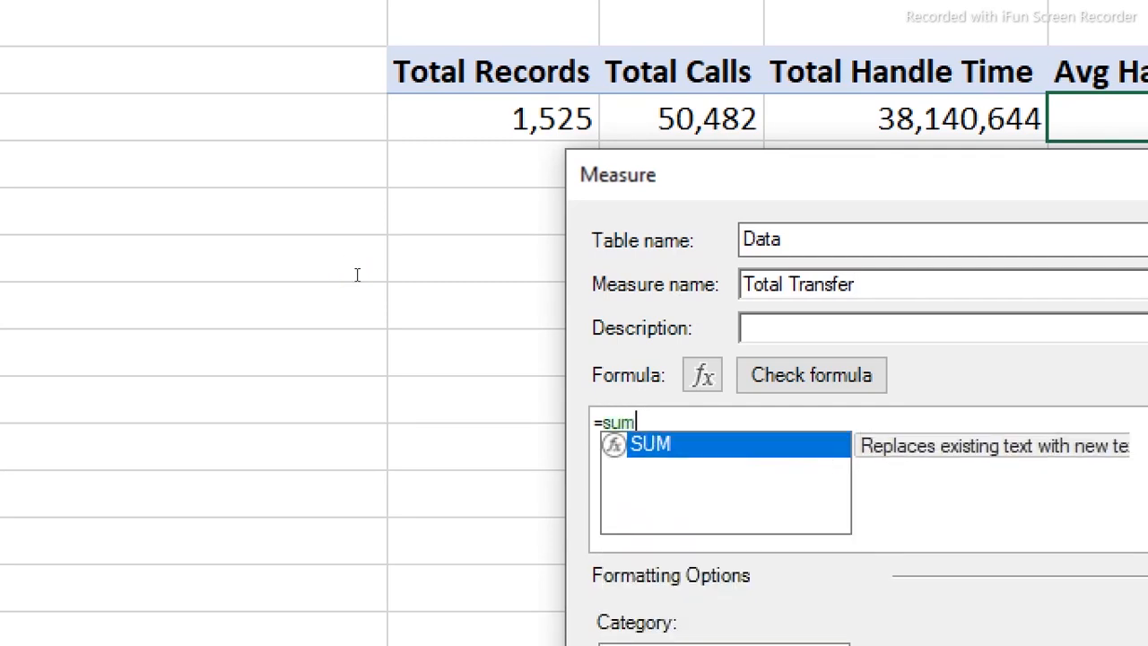
pyautogui.write('(tr')
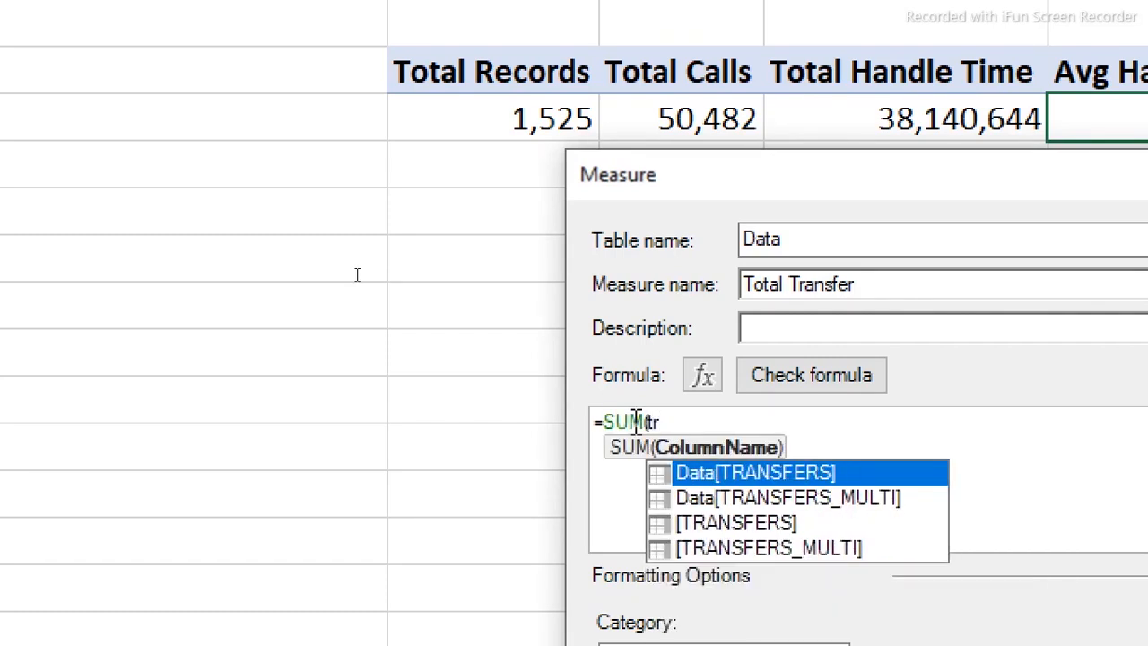
pyautogui.doubleClick(735, 524)
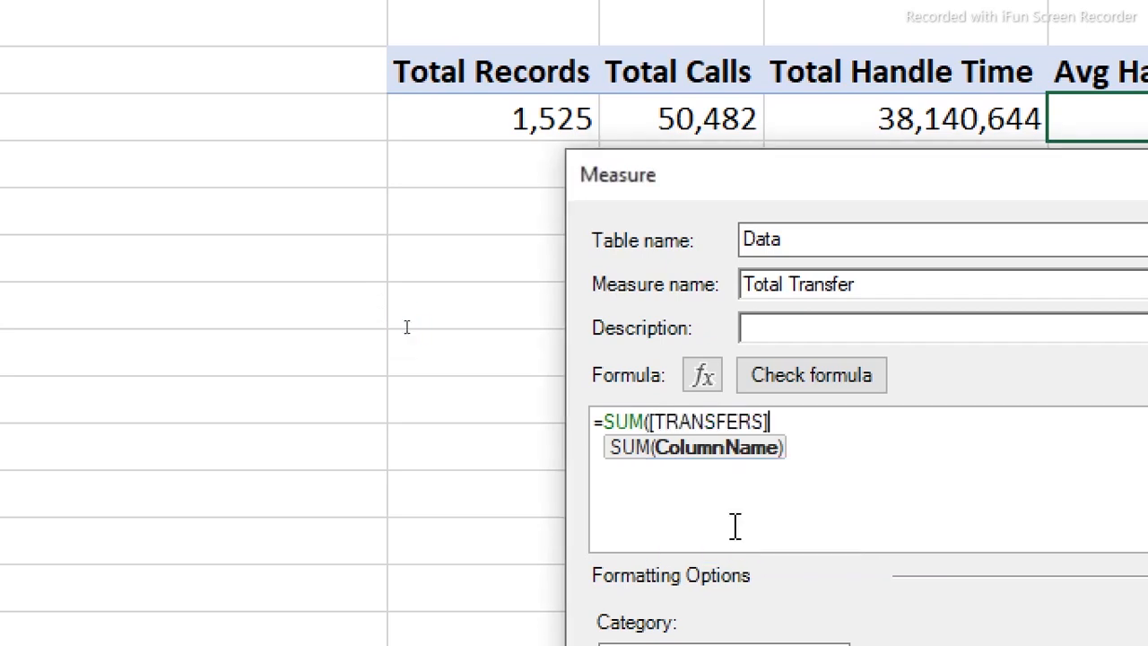
pyautogui.write(')')
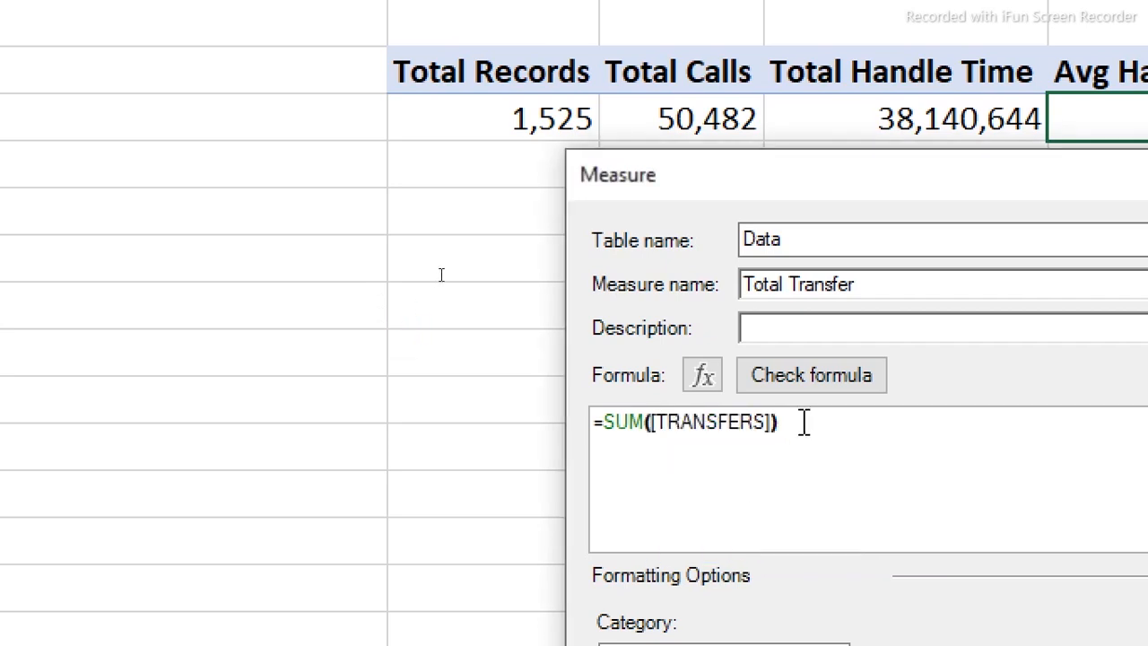
pyautogui.click(794, 380)
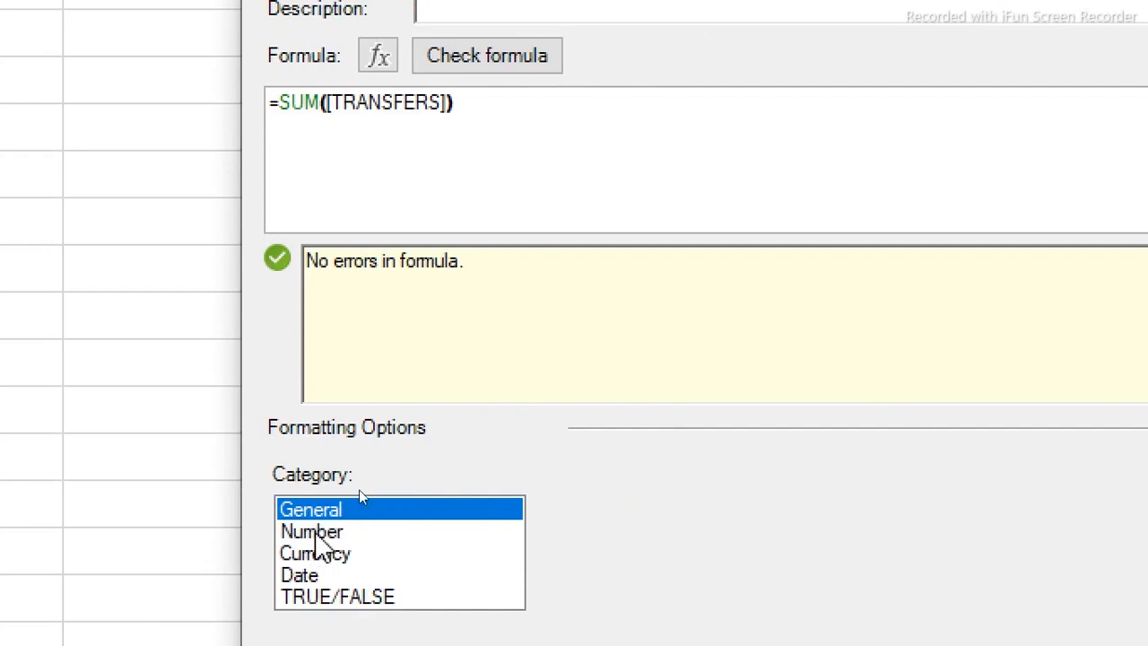
# - Format the Total Transfer measure as a whole number with a 1000 separator and save it
pyautogui.click(316, 532)
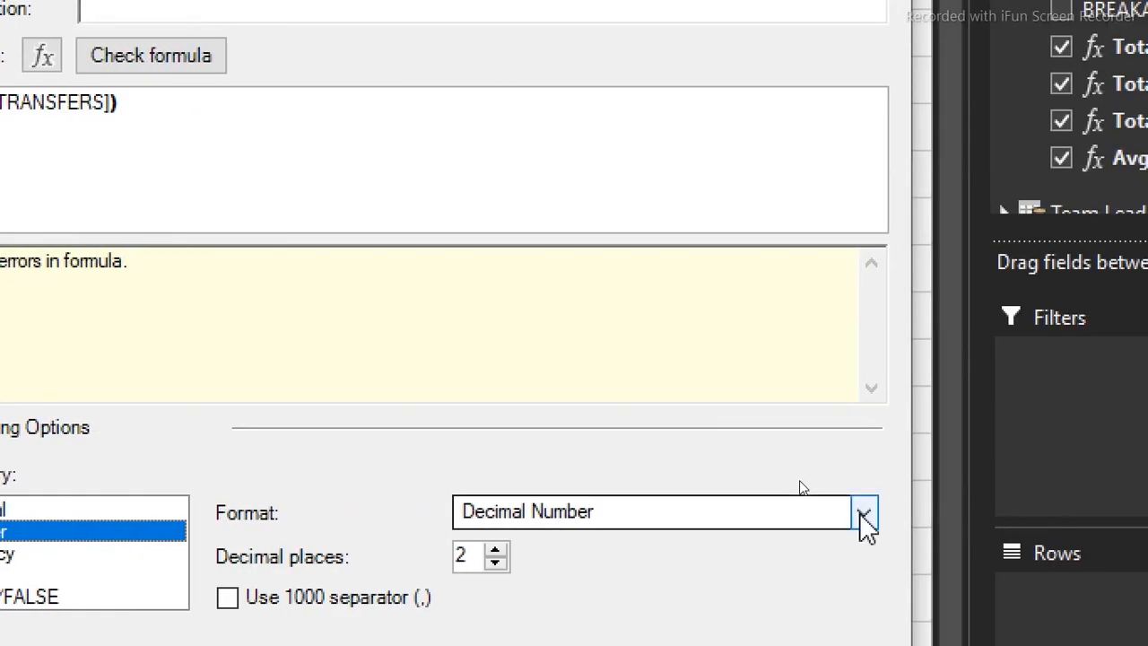
pyautogui.click(864, 519)
pyautogui.click(510, 563)
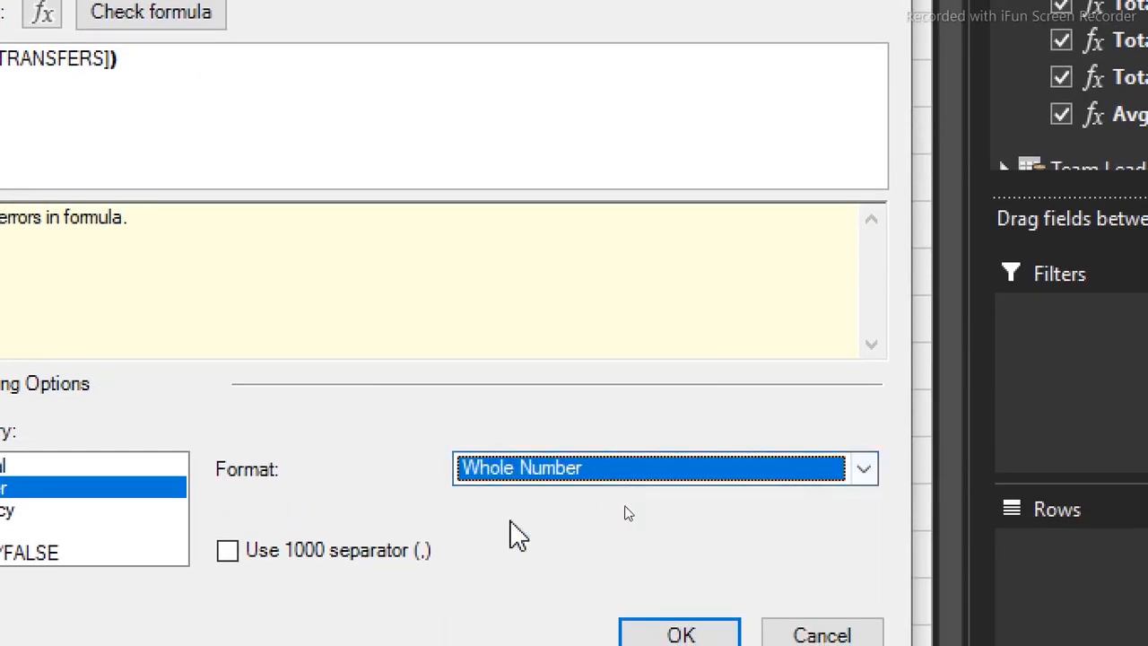
pyautogui.click(312, 551)
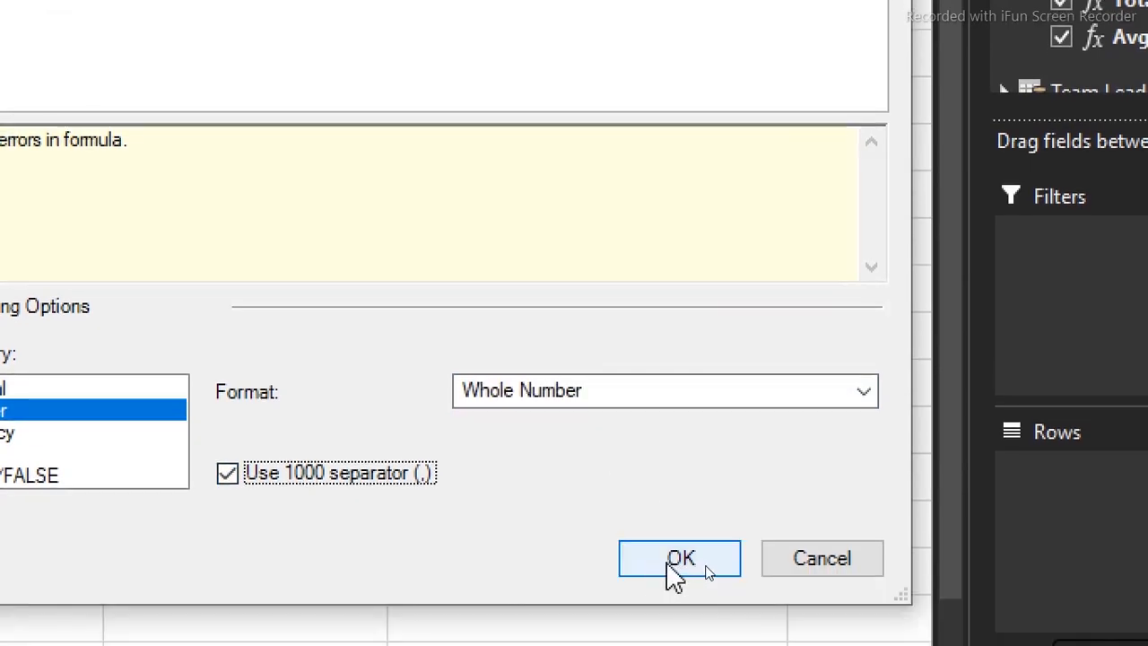
pyautogui.click(674, 560)
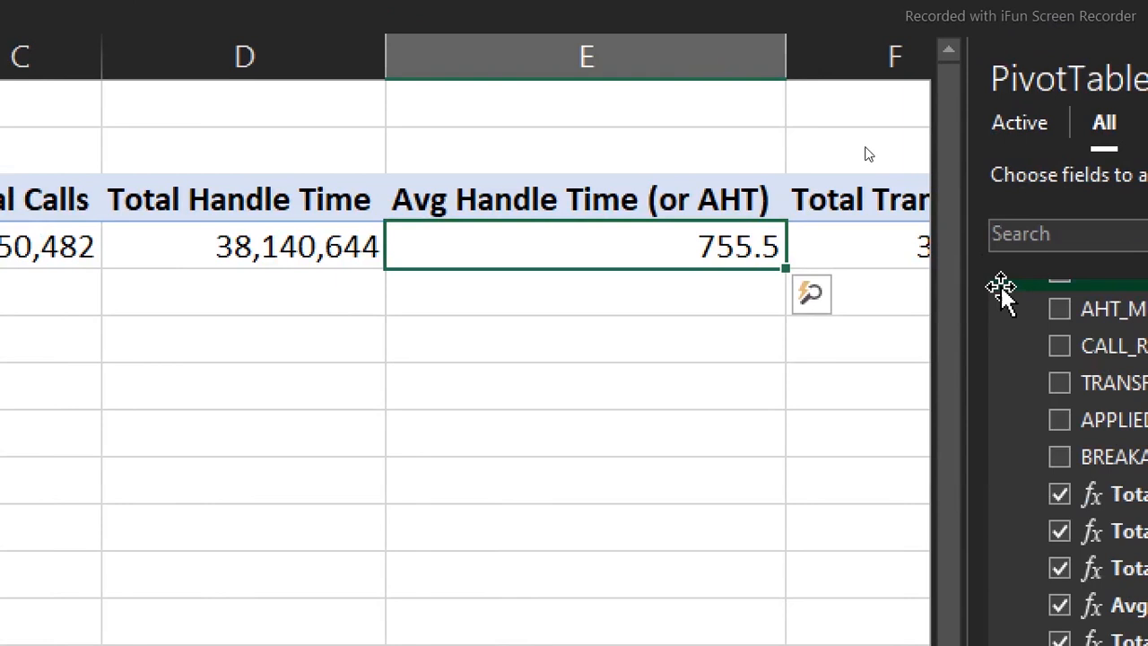
# - Start a new measure in the Data table and name it % Total Transfer
pyautogui.click(832, 290)
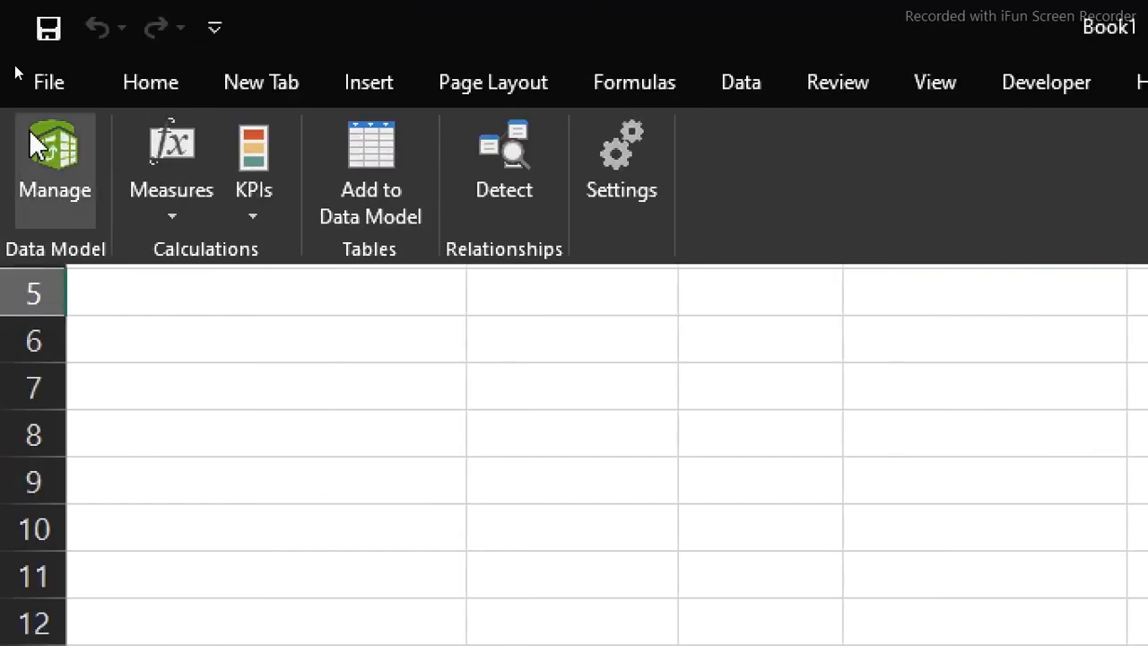
pyautogui.click(171, 221)
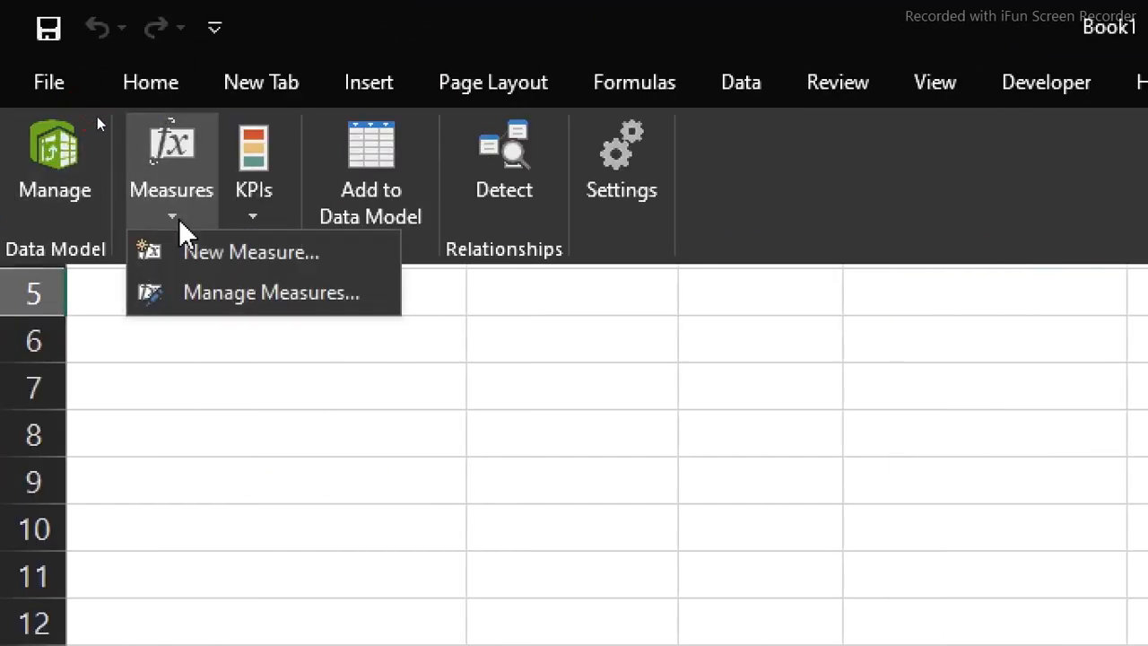
pyautogui.click(213, 253)
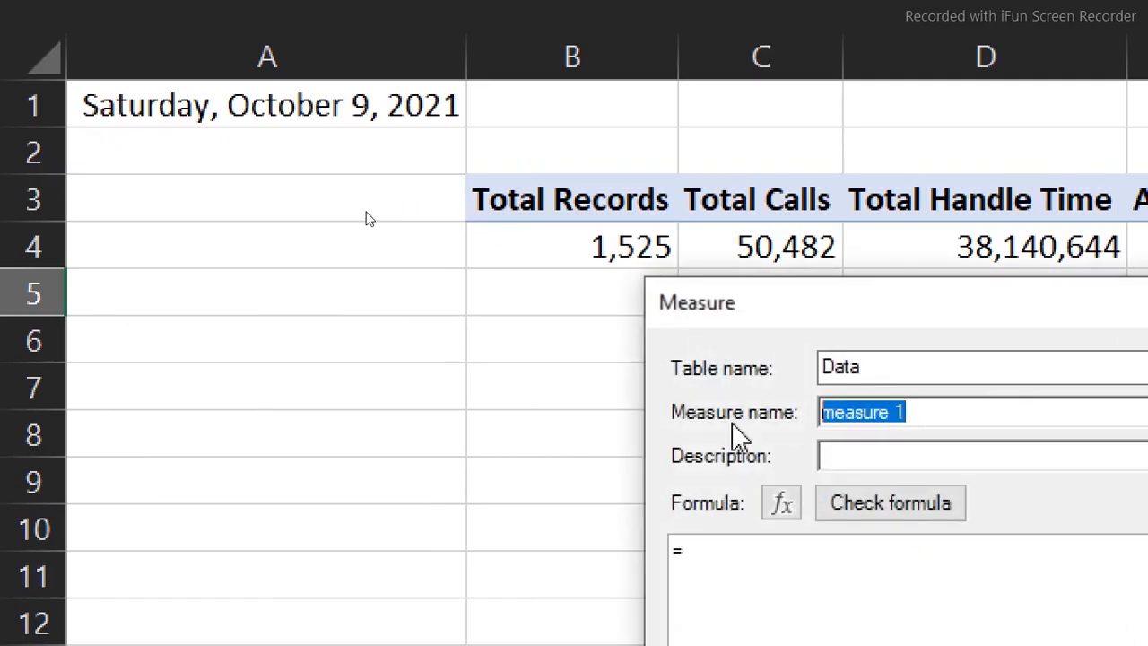
pyautogui.write('% ')
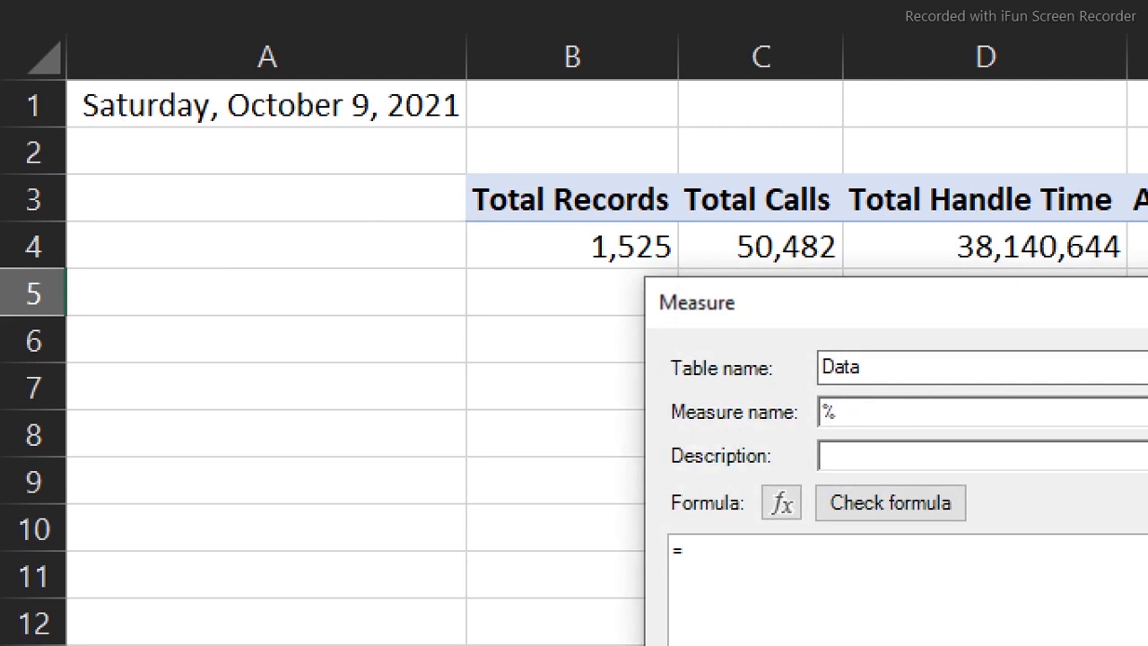
pyautogui.write('Total Transfer')
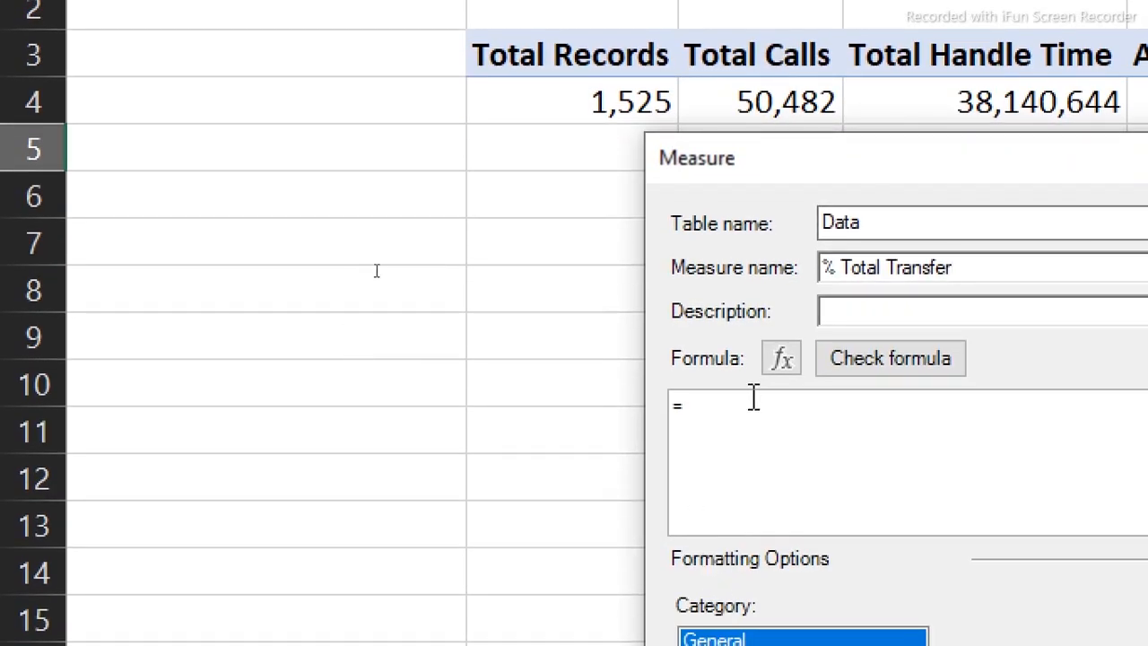
# - Enter the formula =DIVIDE([Total Transfer],[Total Calls],0) for the % Total Transfer measure
pyautogui.write('divi')
pyautogui.press('Tab')
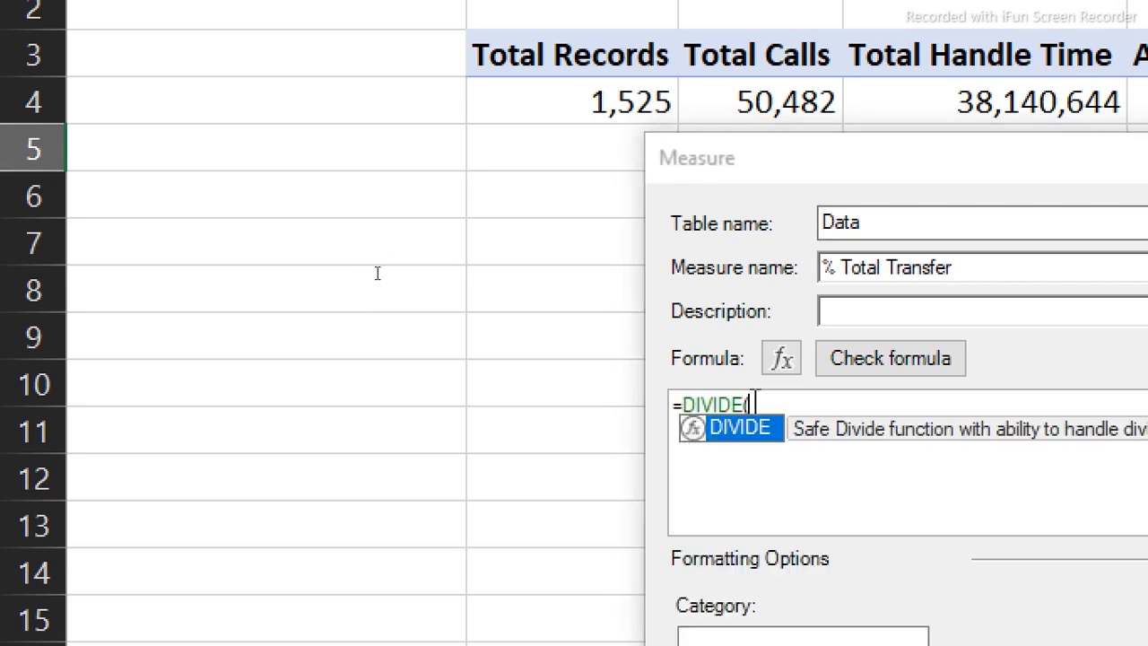
pyautogui.write('to')
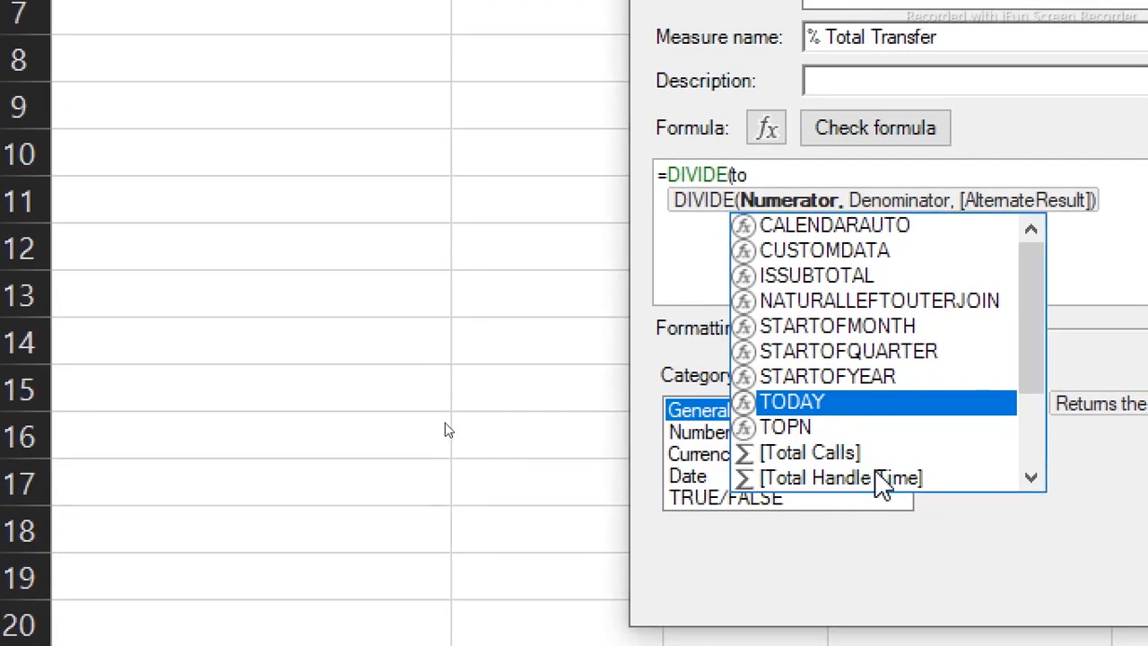
pyautogui.press('Down')
pyautogui.press('Down')
pyautogui.press('Down')
pyautogui.press('Down')
pyautogui.press('Down')
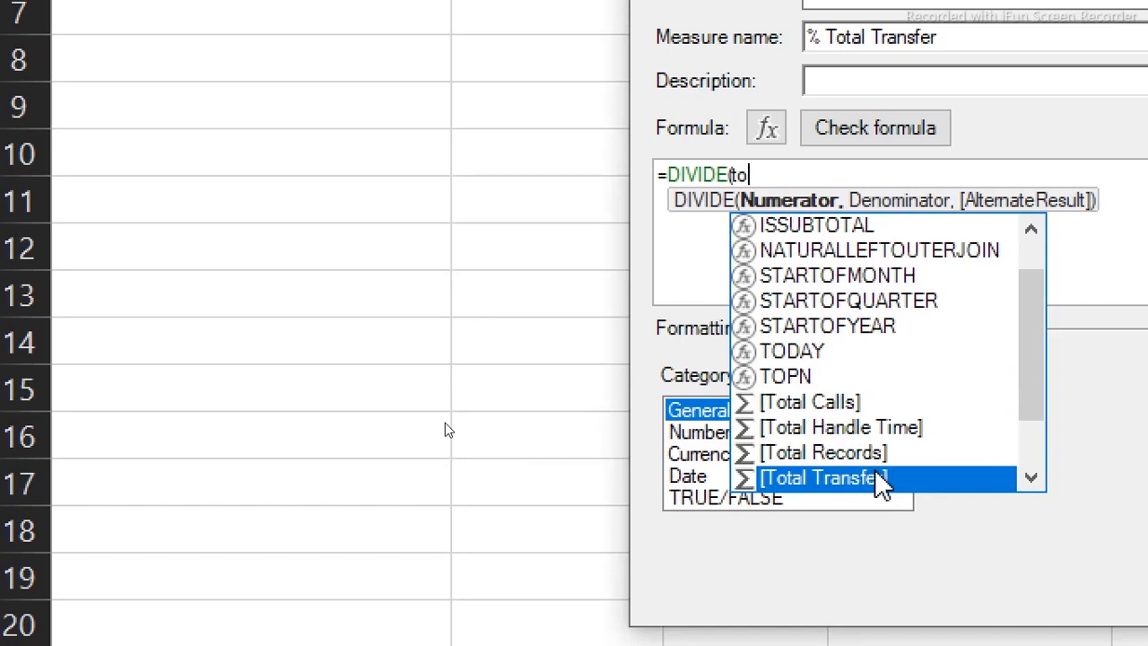
pyautogui.press('Tab')
pyautogui.write(',tot')
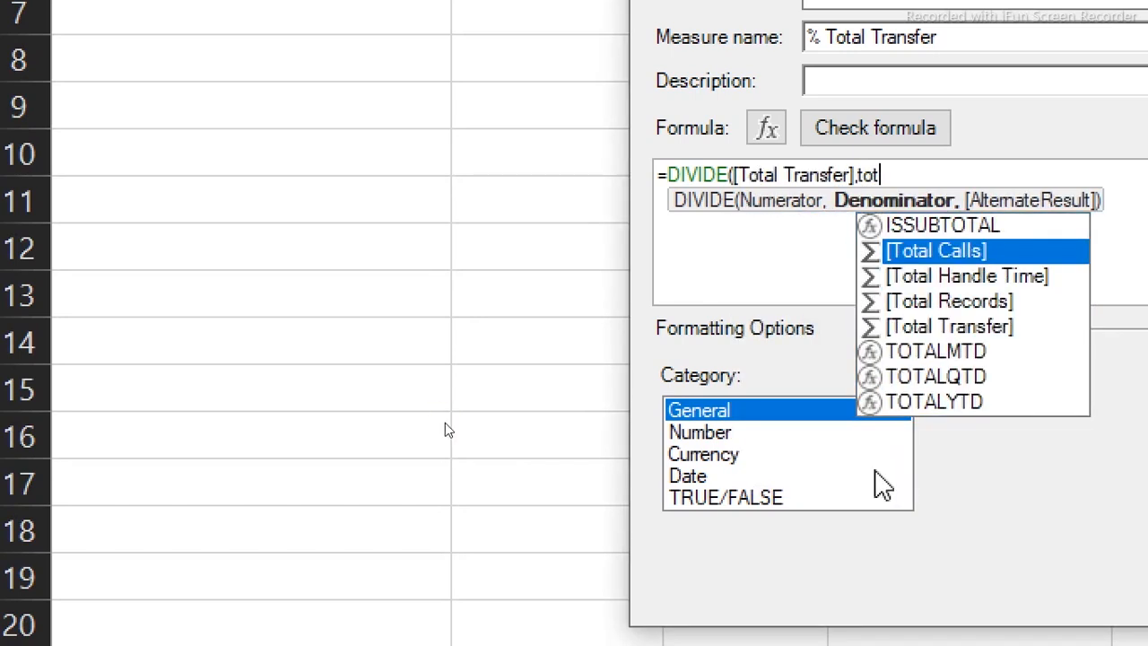
pyautogui.press('Tab')
pyautogui.write(',0')
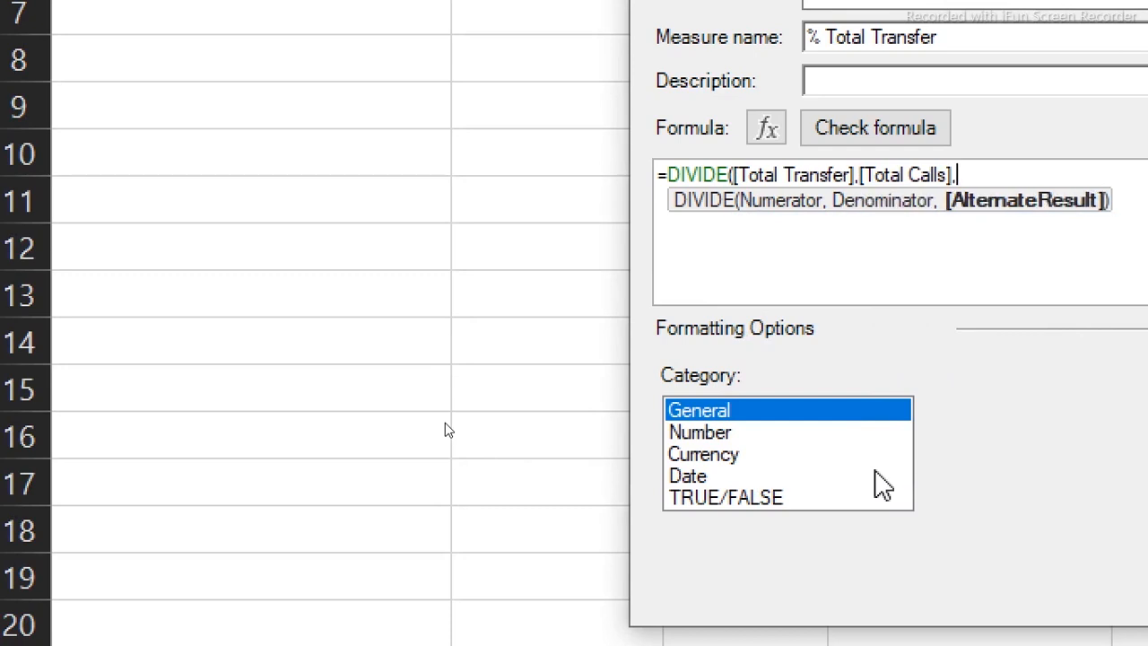
pyautogui.write(')')
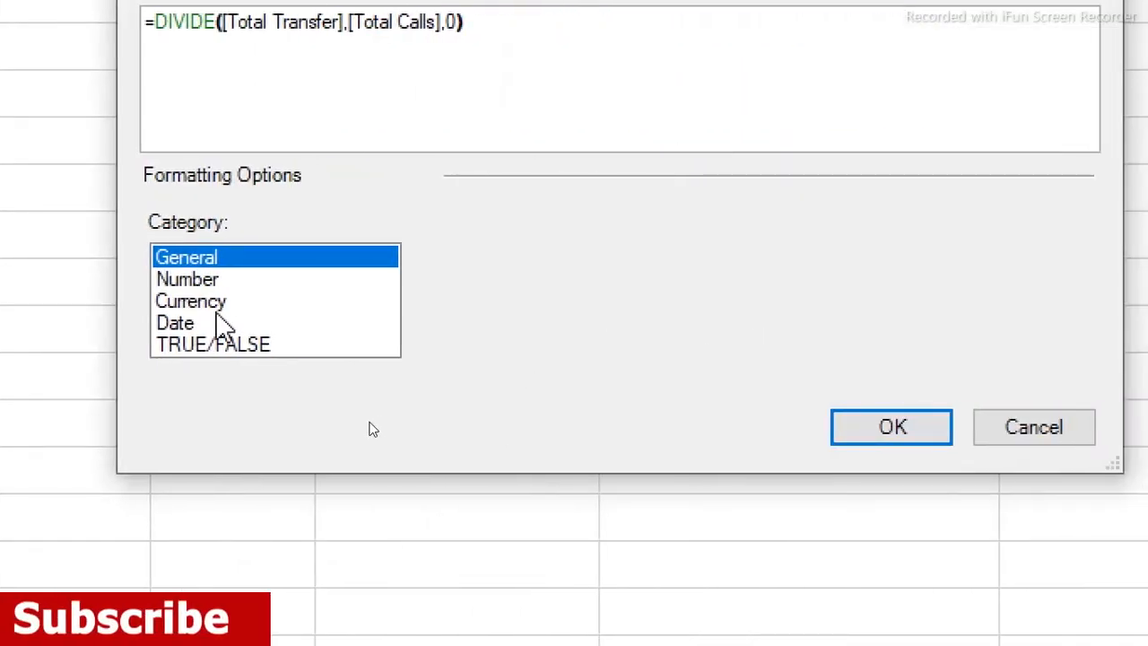
# - Format the % Total Transfer measure as a percentage with 1 decimal place and save it
pyautogui.click(208, 280)
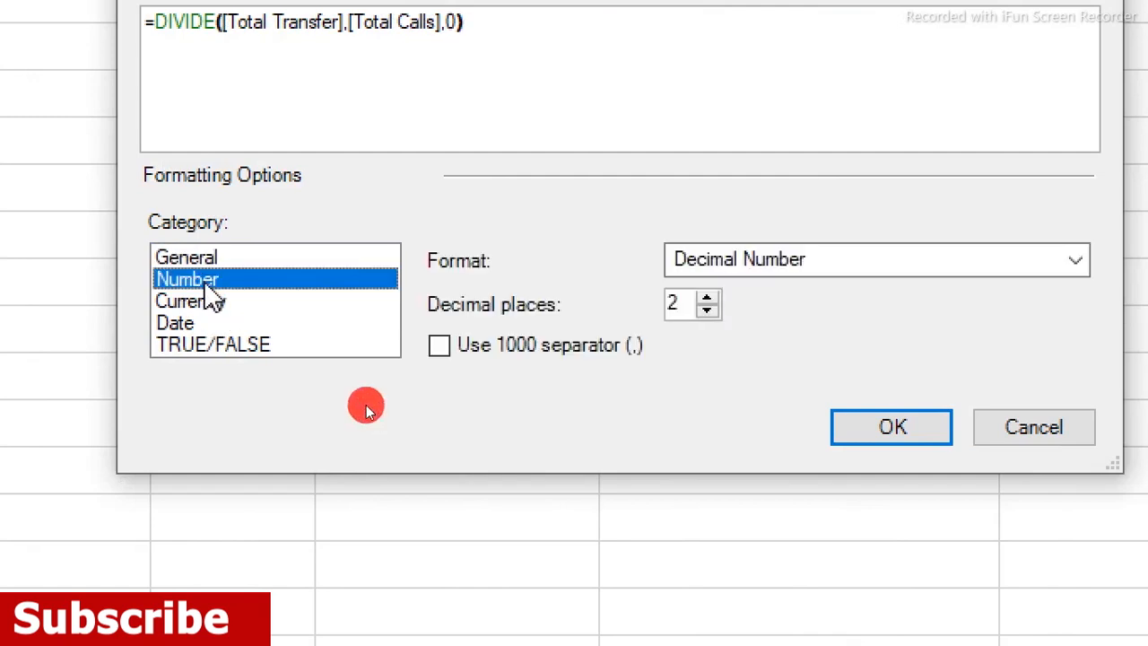
pyautogui.click(798, 265)
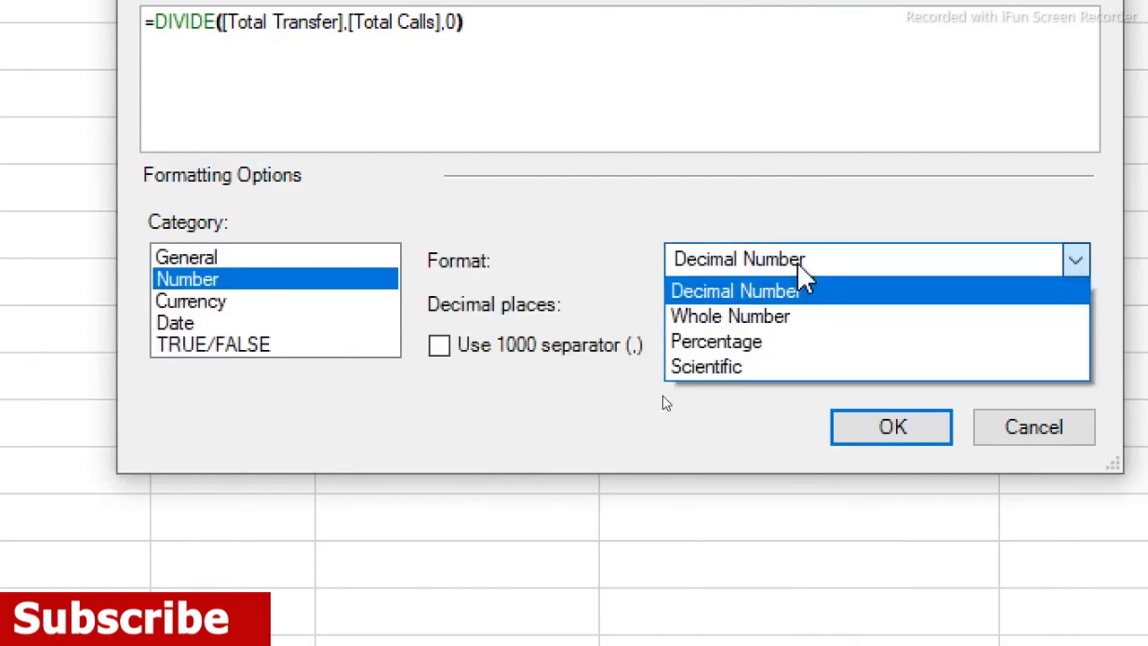
pyautogui.click(787, 346)
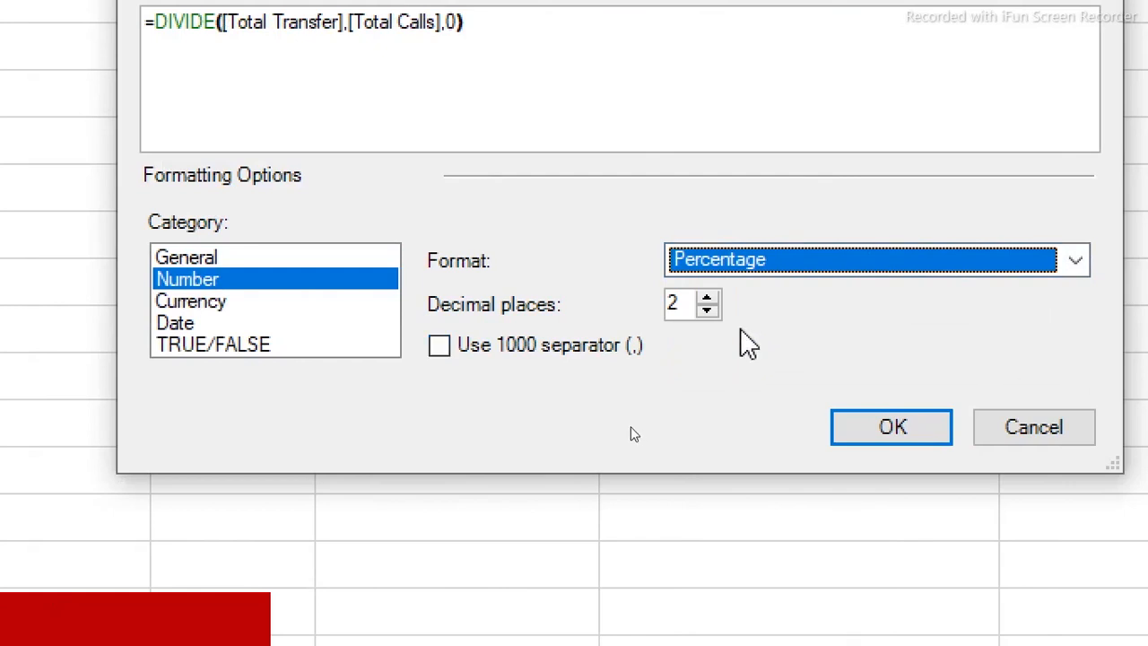
pyautogui.click(707, 310)
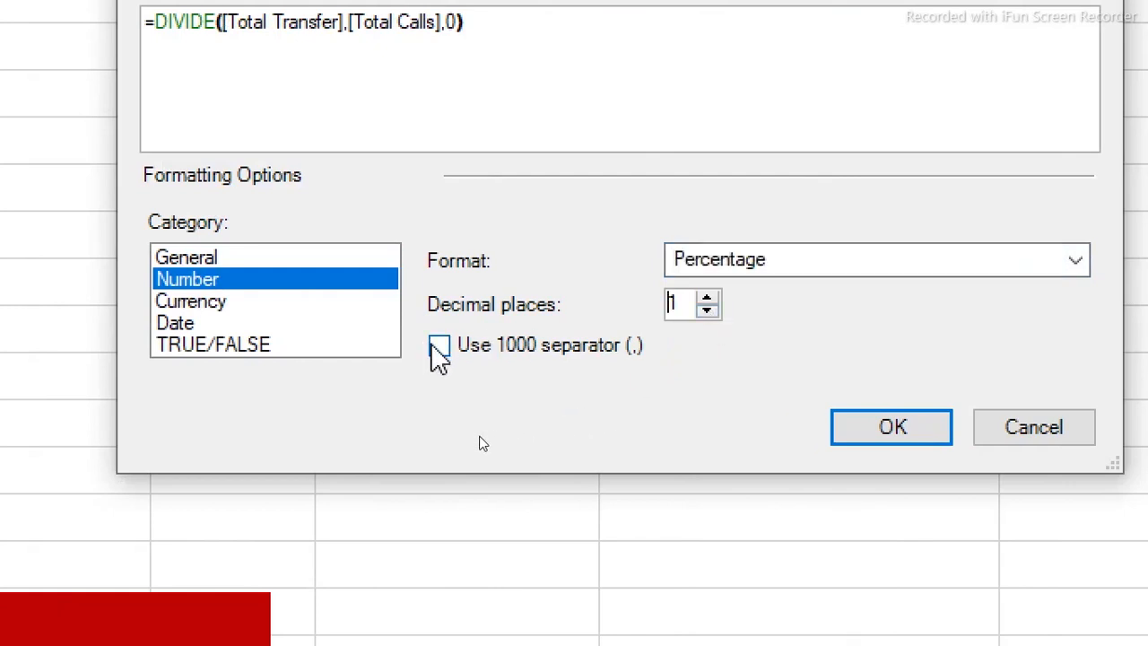
pyautogui.click(875, 430)
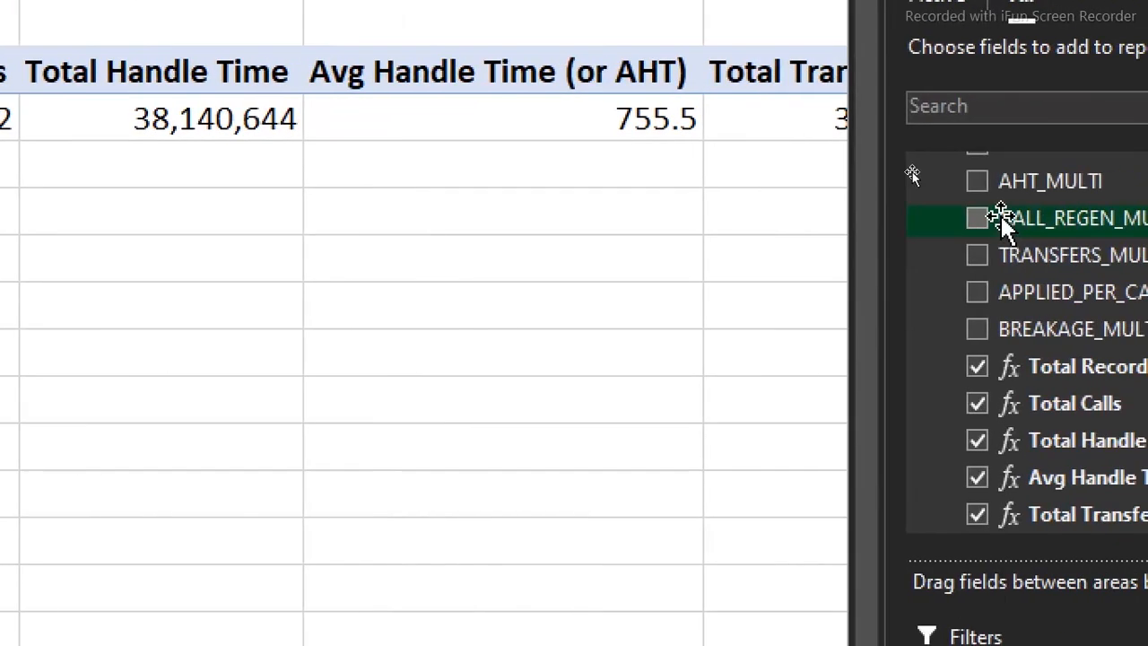
# - Add the % Total Transfer measure to the pivot table's values
pyautogui.click(1083, 94)
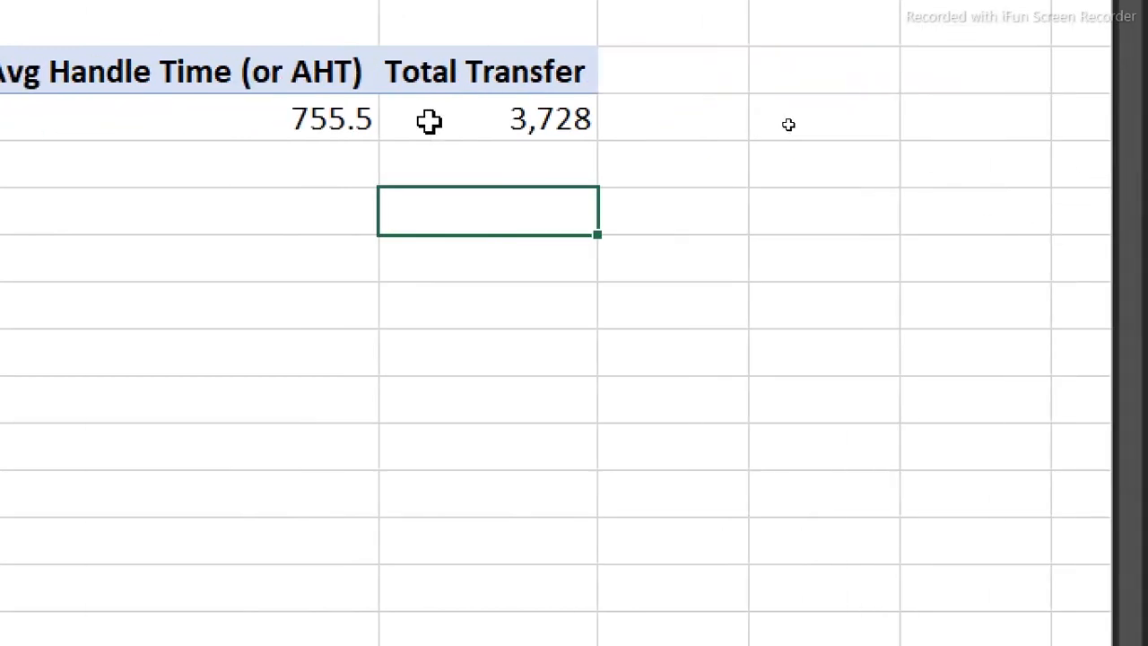
pyautogui.click(447, 125)
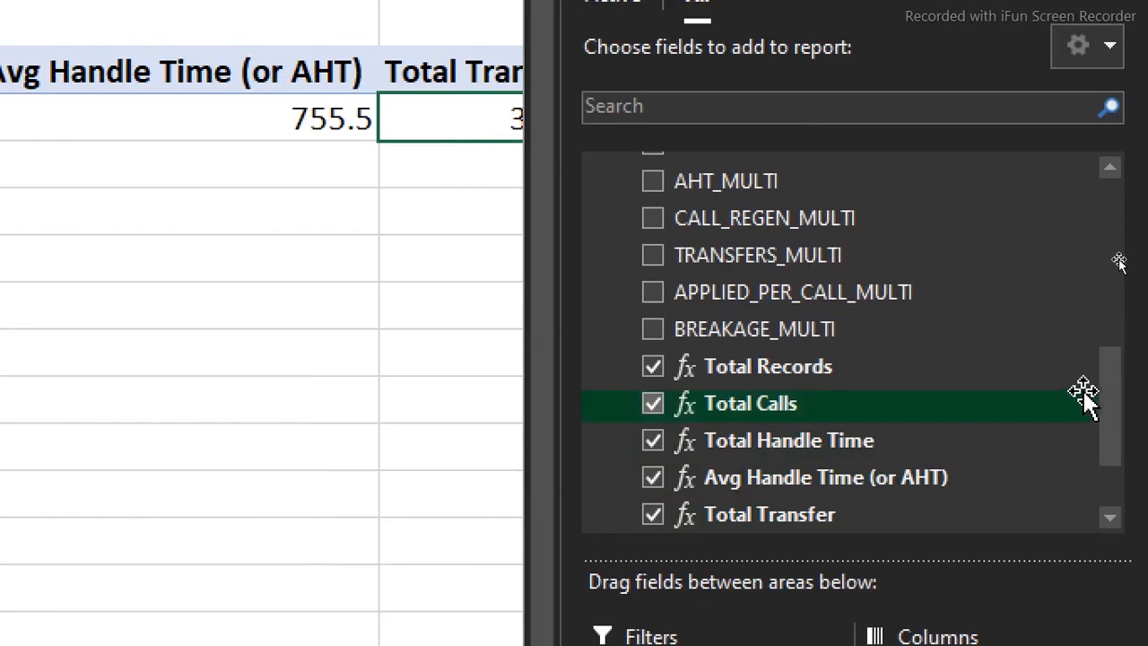
pyautogui.moveTo(1109, 409); pyautogui.dragTo(1121, 496)
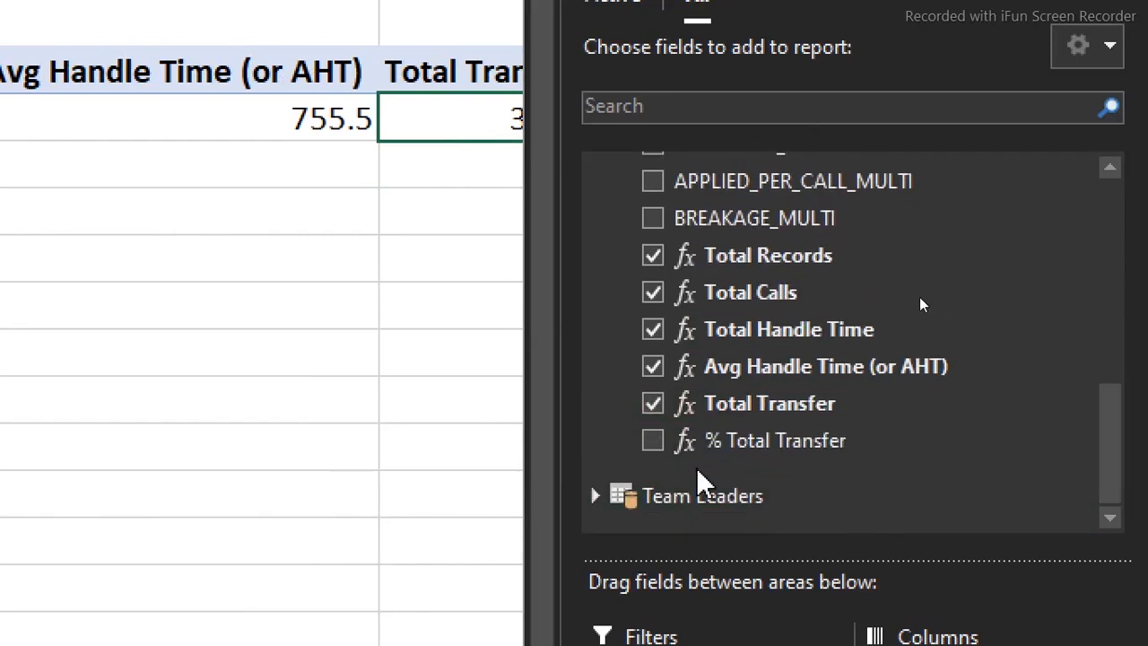
pyautogui.click(653, 440)
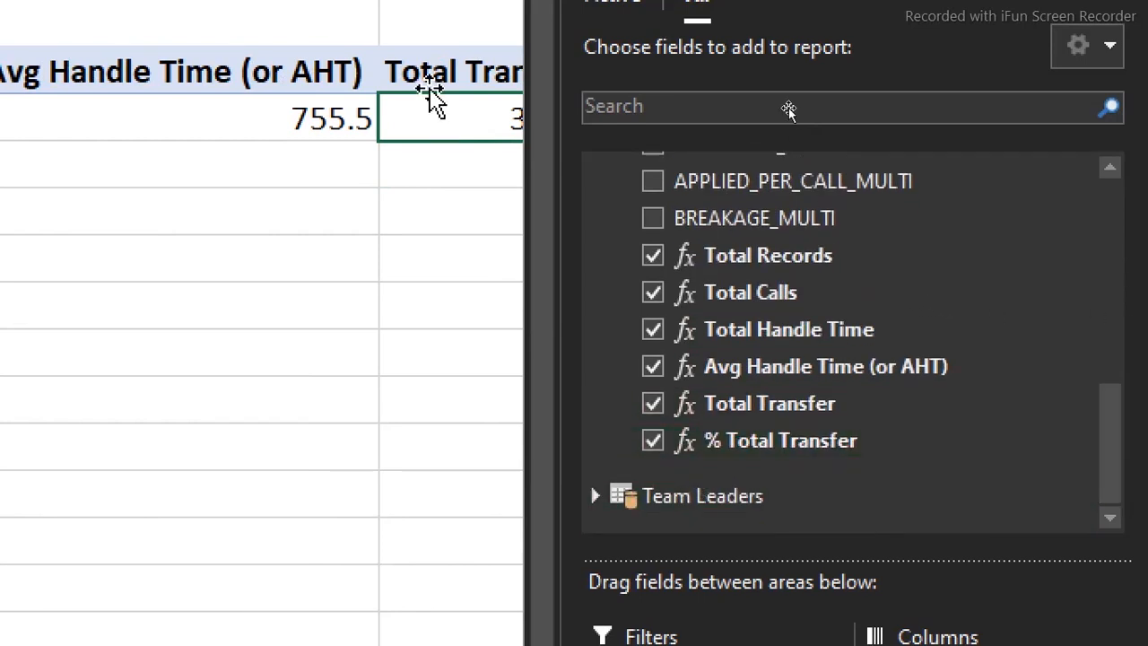
pyautogui.click(447, 261)
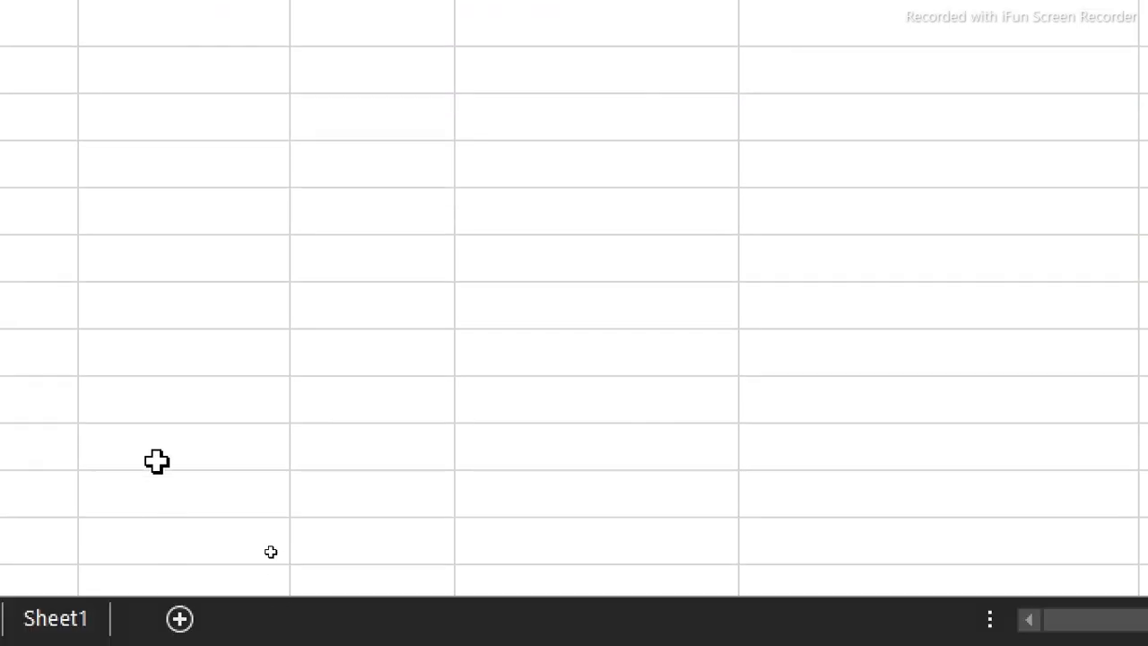
# - Look up the Offer % metric and its definition in the list of metrics
pyautogui.click(227, 621)
pyautogui.click(134, 623)
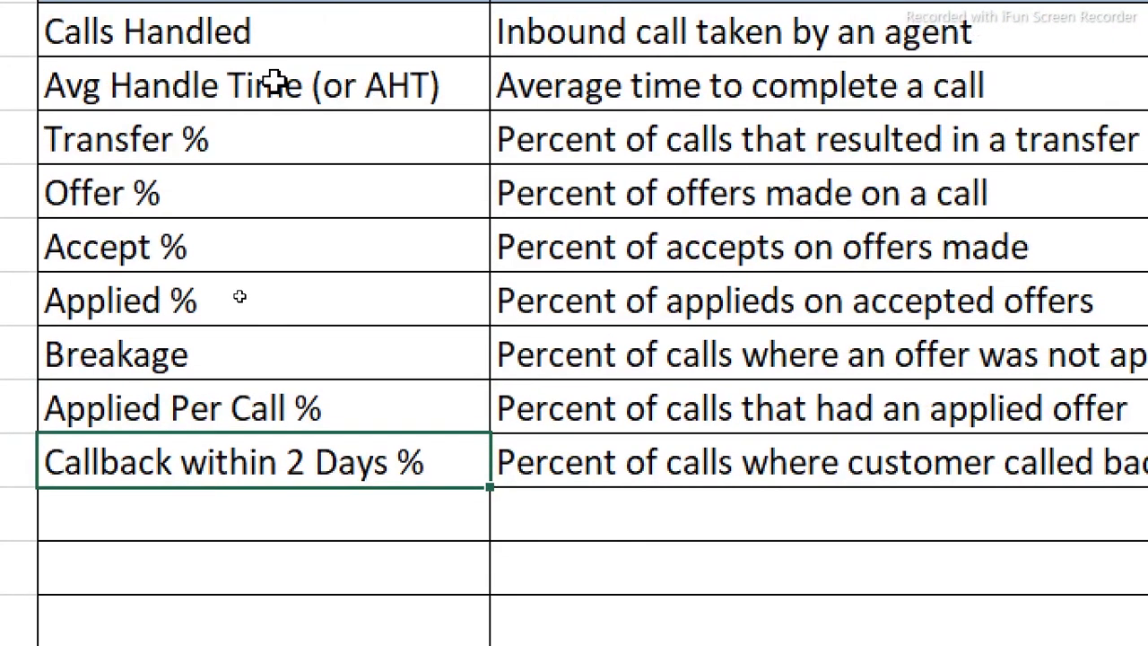
pyautogui.click(136, 169)
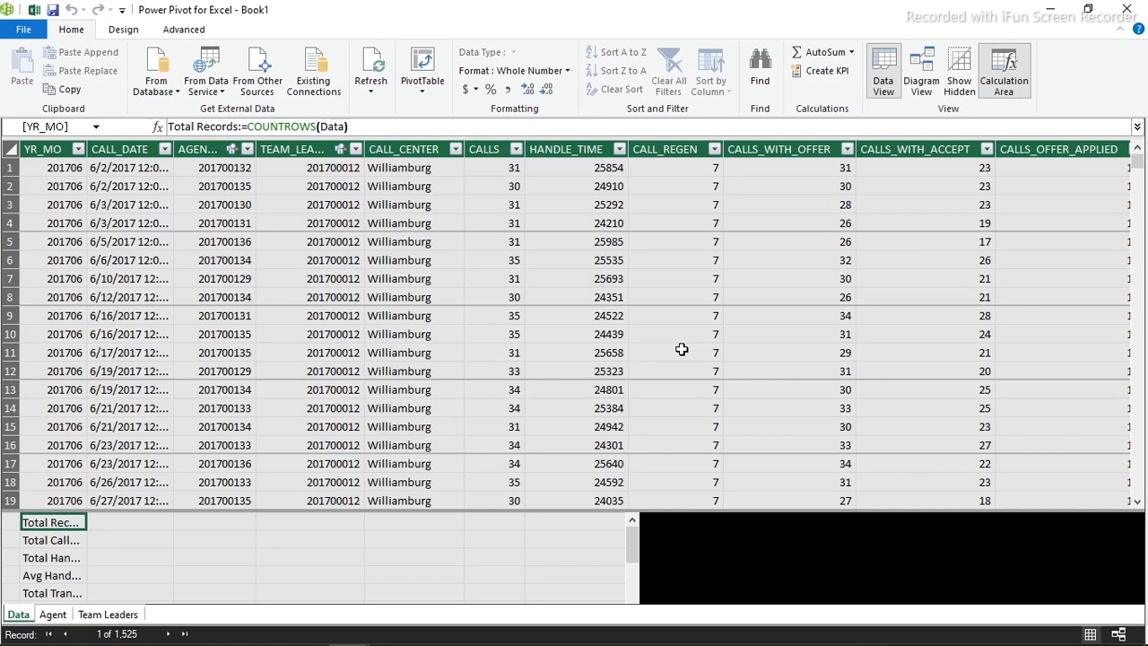
# - Compare the CALLS and CALLS_WITH_OFFER values in the first and fourth records of the Data table, then return to the pivot table sheet
pyautogui.click(768, 171)
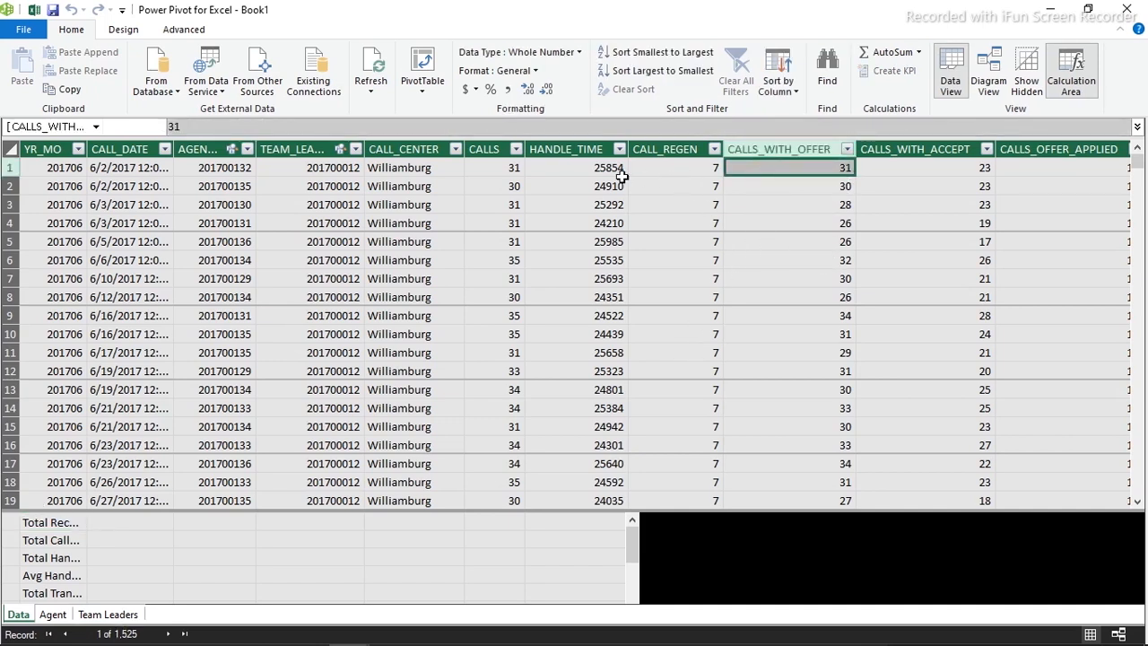
pyautogui.click(487, 168)
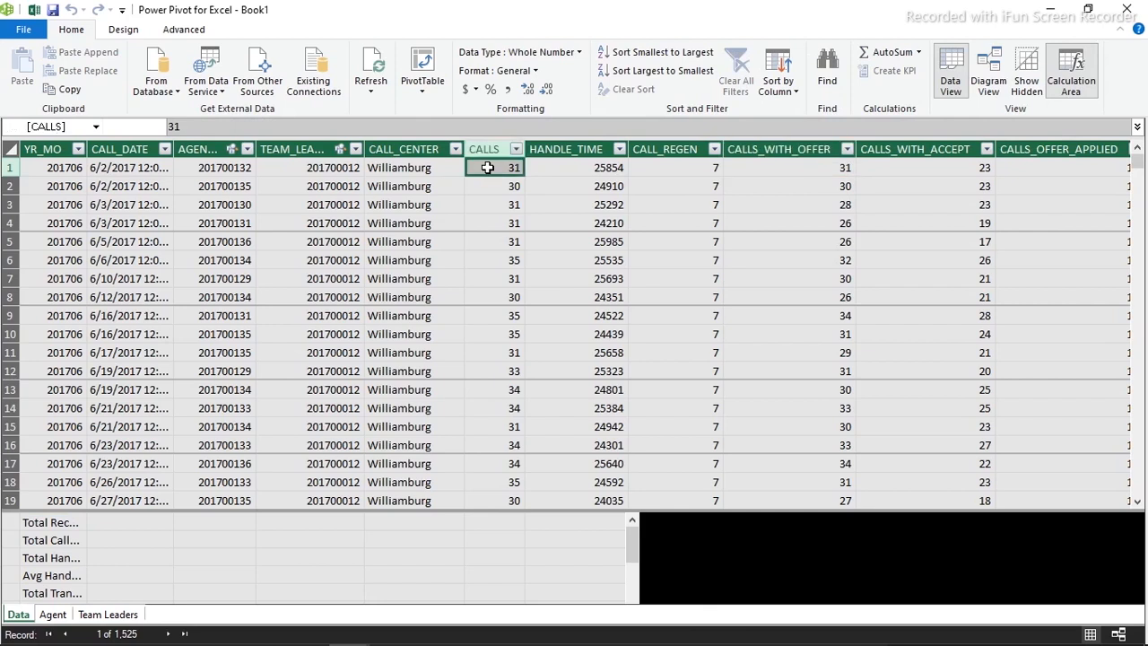
pyautogui.click(763, 171)
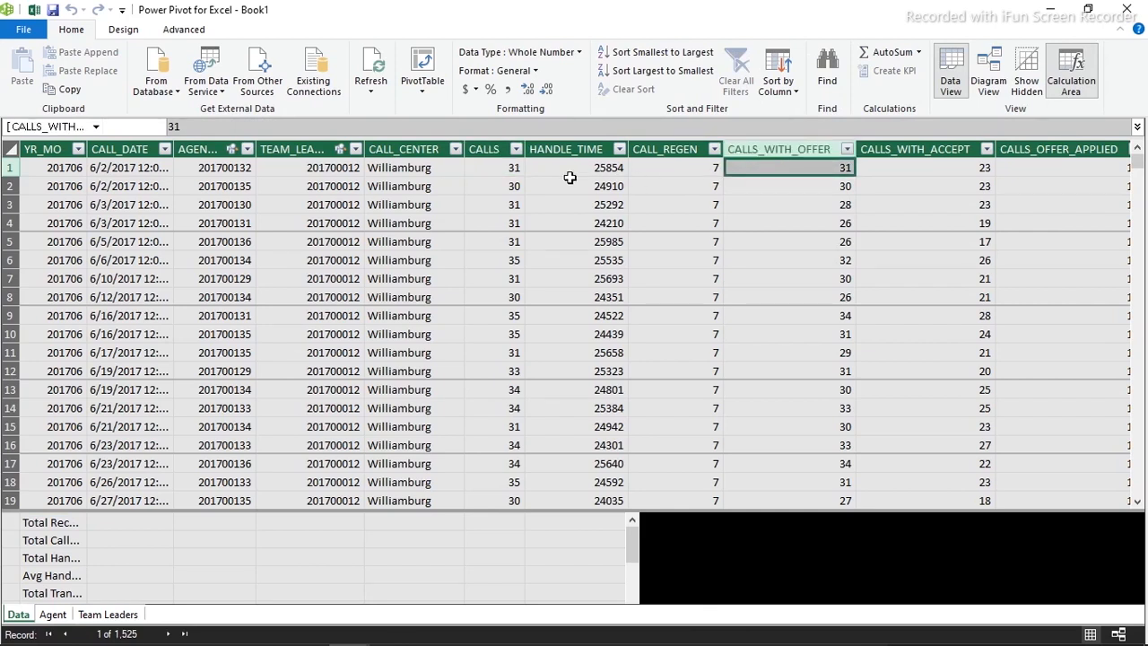
pyautogui.click(514, 226)
pyautogui.click(786, 223)
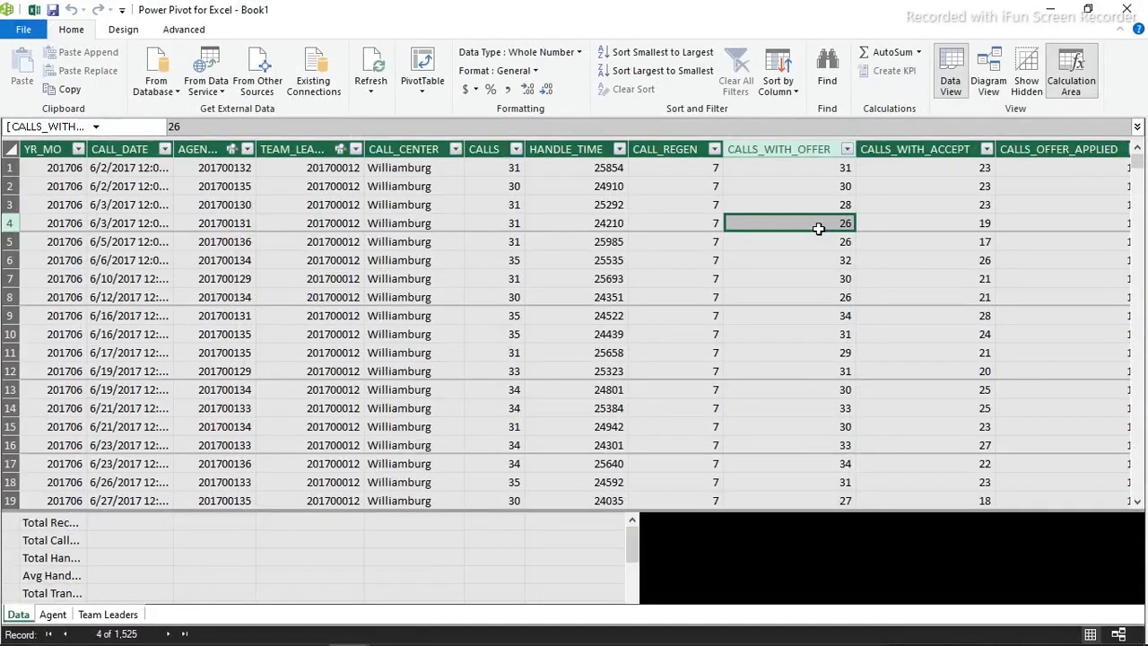
pyautogui.click(1048, 9)
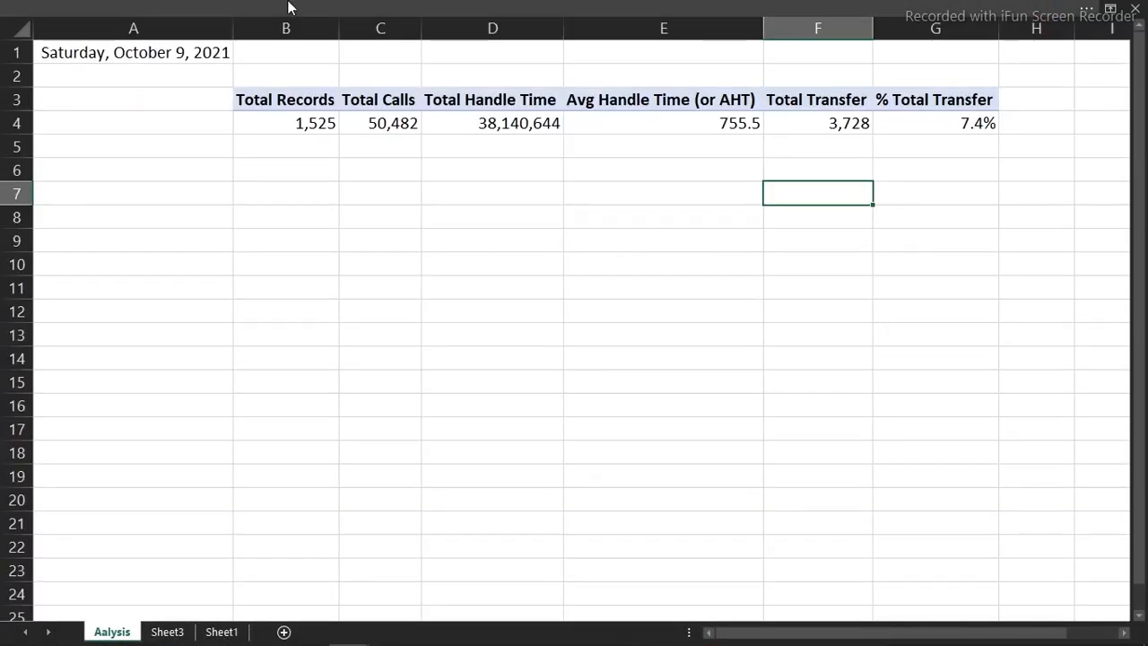
# - Start another new measure in the Data table and name it Call with an offer
pyautogui.click(289, 7)
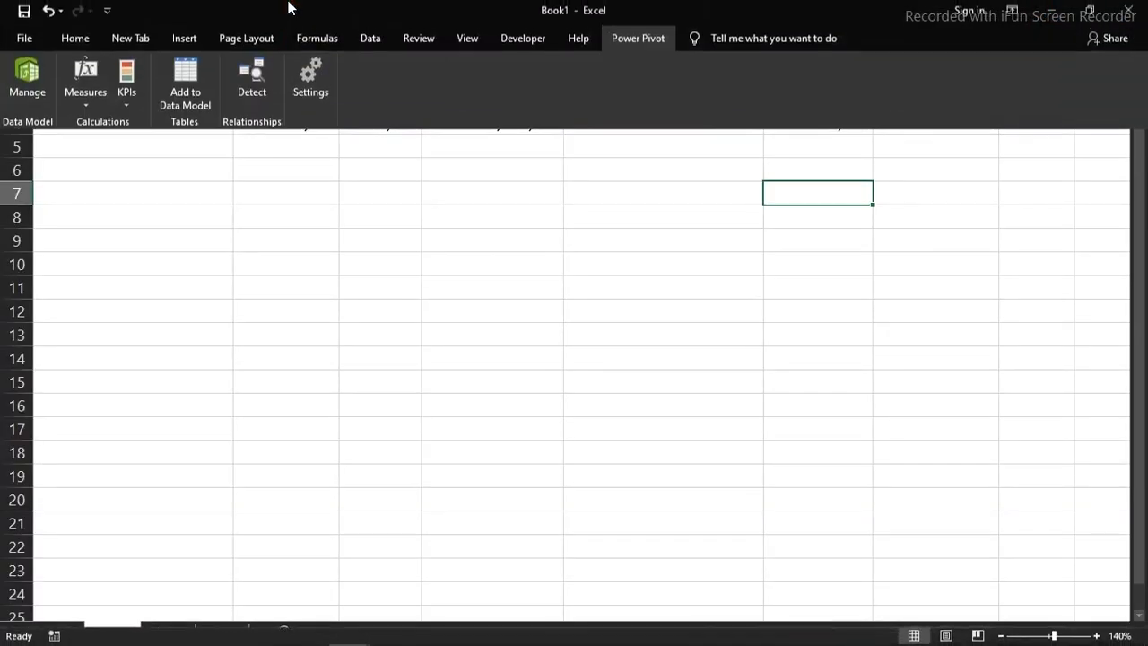
pyautogui.click(425, 363)
pyautogui.click(431, 122)
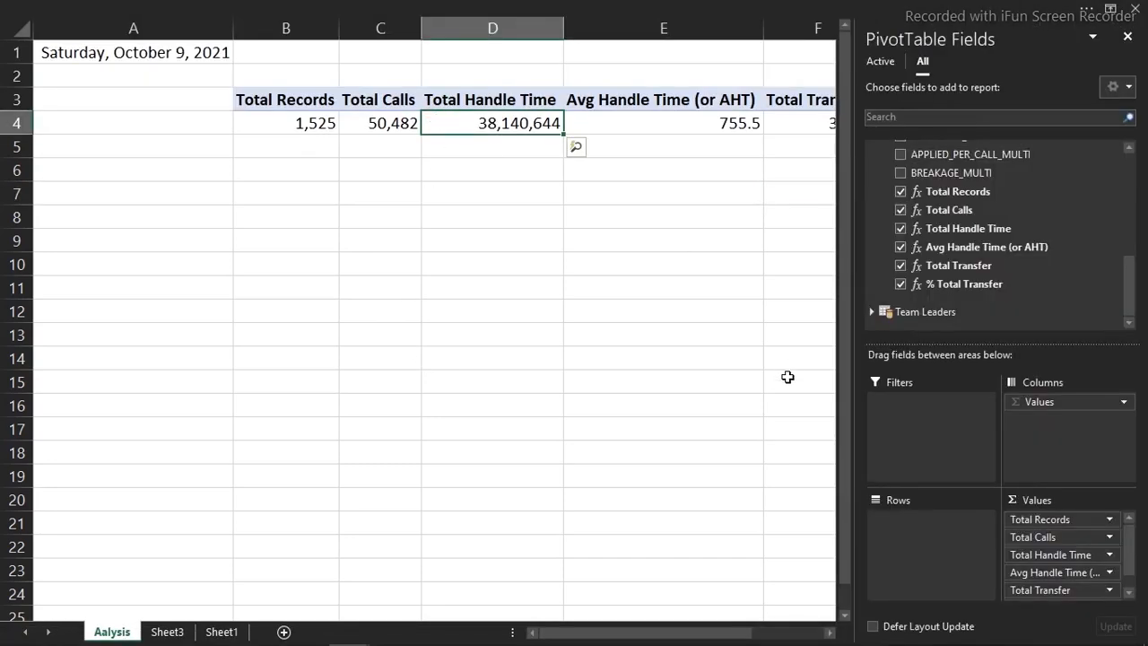
pyautogui.moveTo(681, 640); pyautogui.dragTo(835, 635)
pyautogui.click(90, 9)
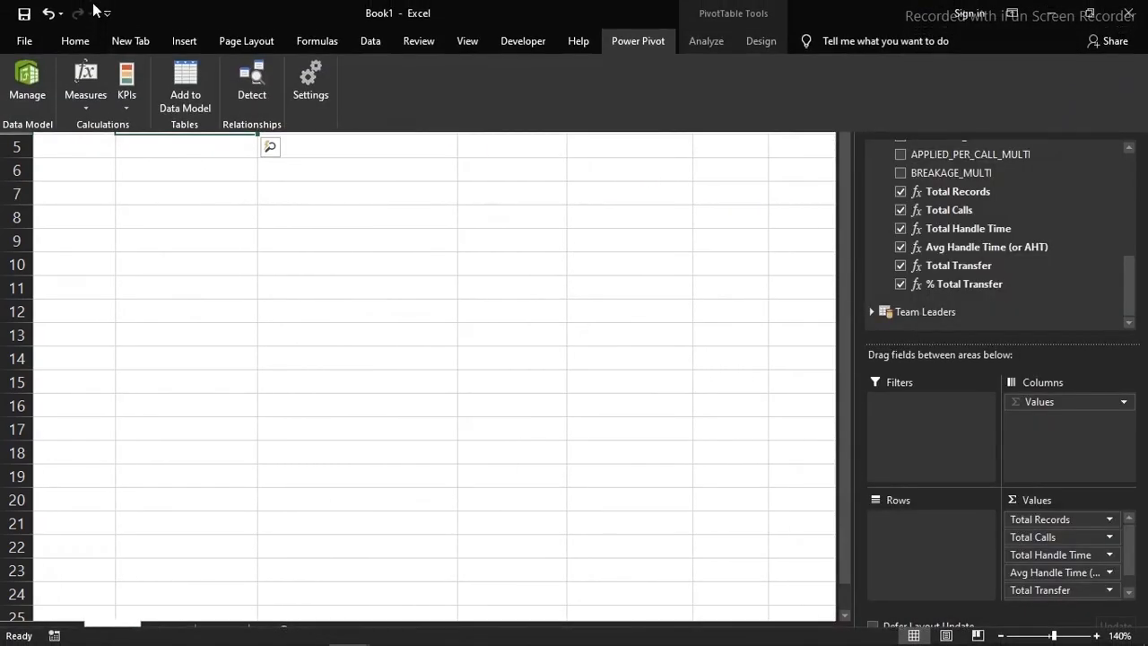
pyautogui.click(86, 95)
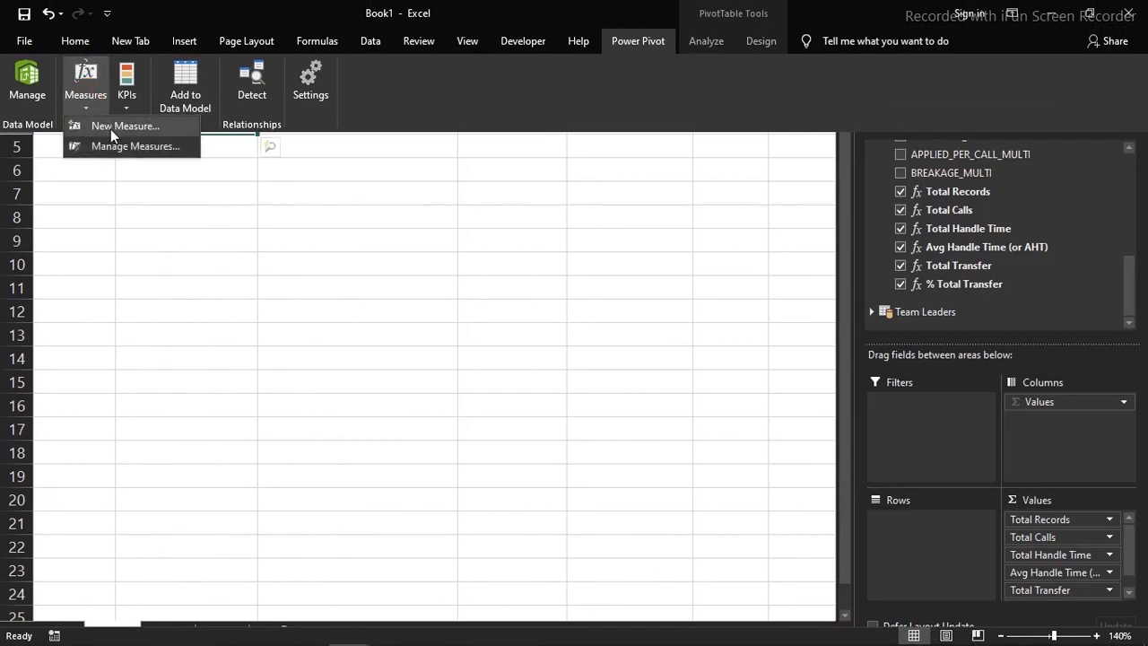
pyautogui.click(111, 129)
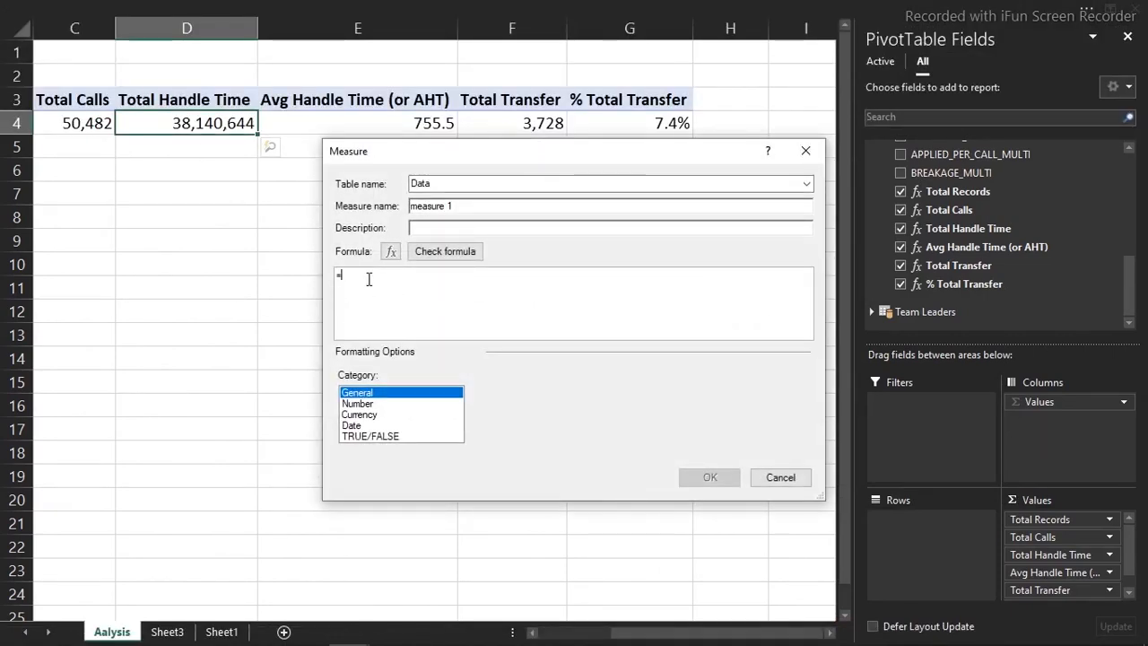
pyautogui.moveTo(454, 205); pyautogui.dragTo(373, 205)
pyautogui.write('Call with an offer')
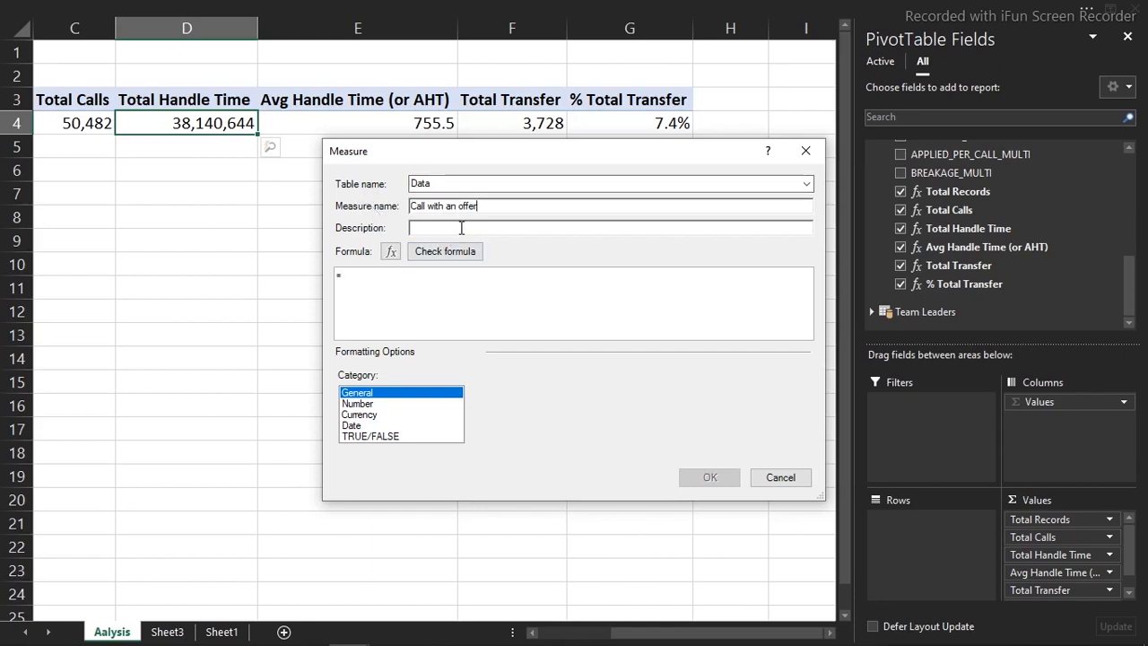
# - Enter the formula =SUM([CALLS_WITH_OFFER]) for the Call with an offer measure and check it for errors
pyautogui.click(368, 280)
pyautogui.write('sum')
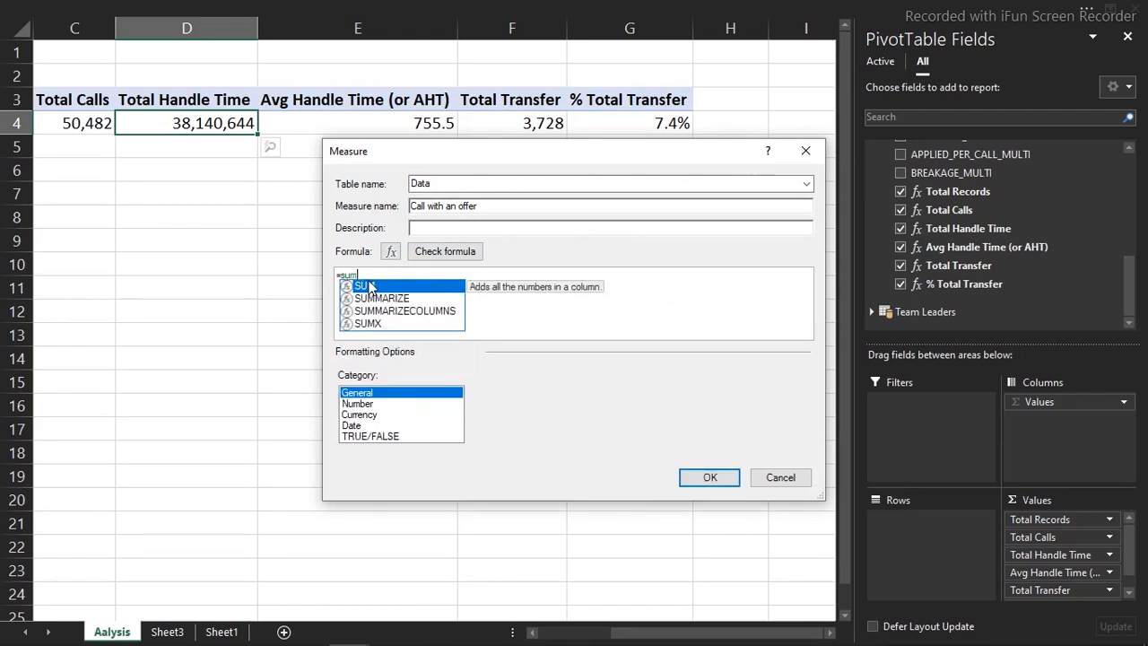
pyautogui.doubleClick(369, 285)
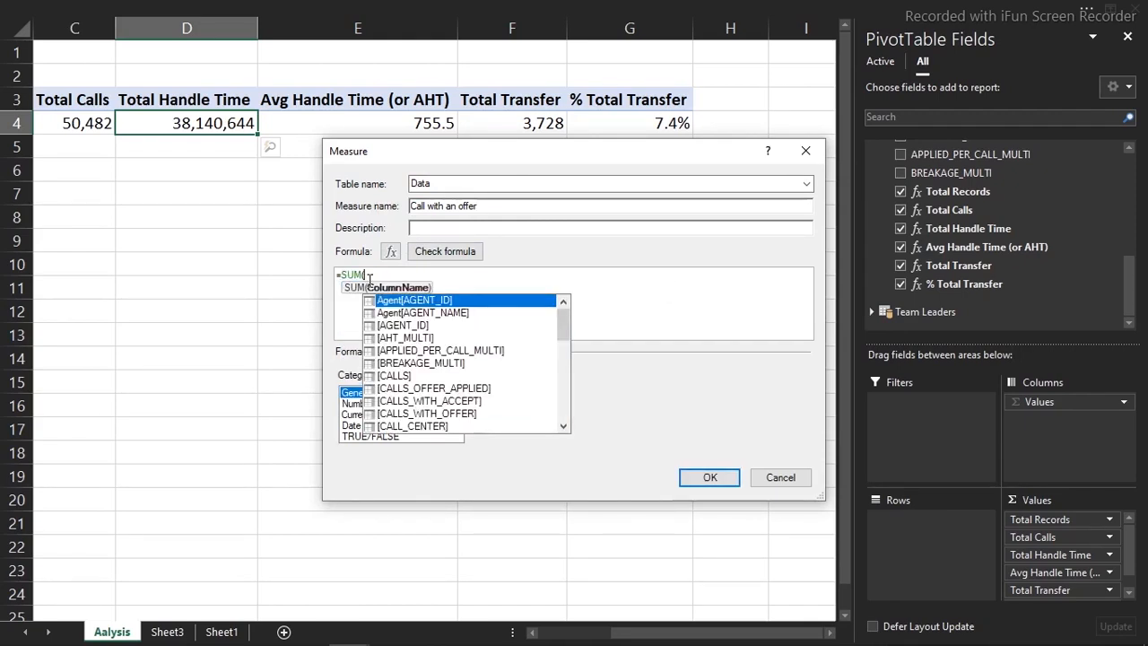
pyautogui.write('cal')
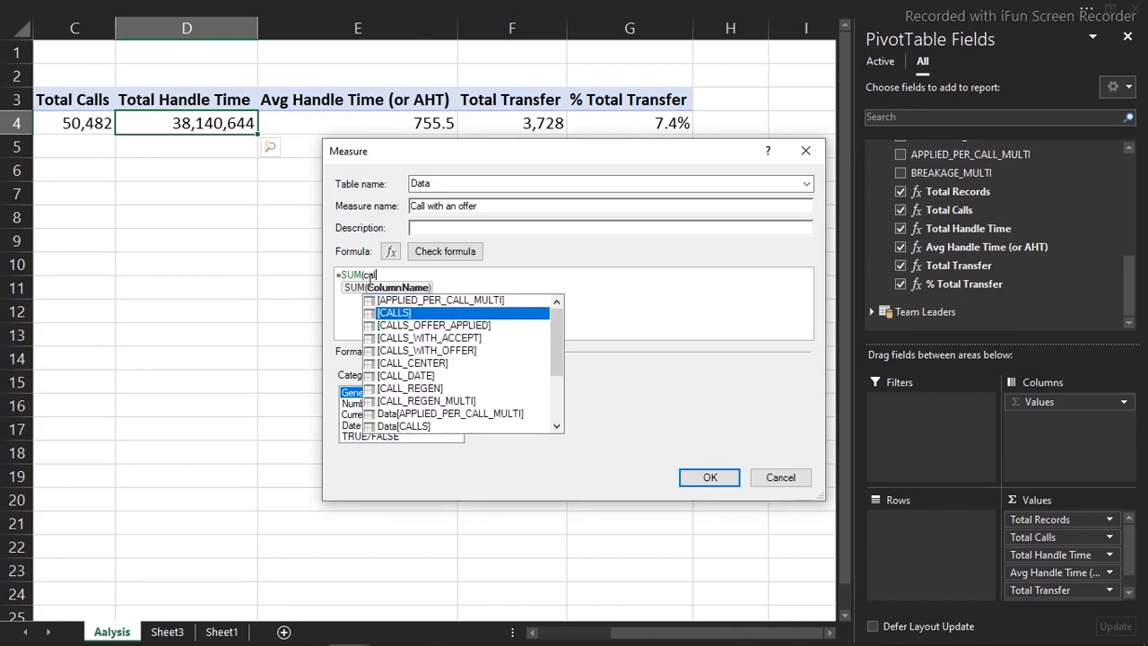
pyautogui.write('l w')
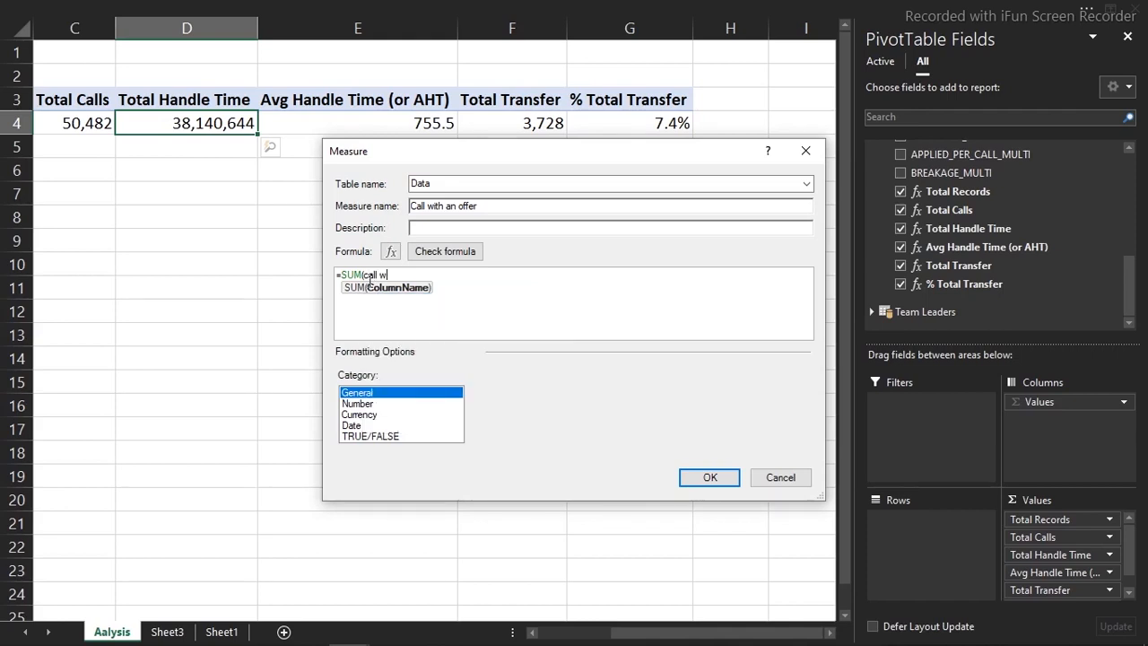
pyautogui.press('BackSpace')
pyautogui.write('s')
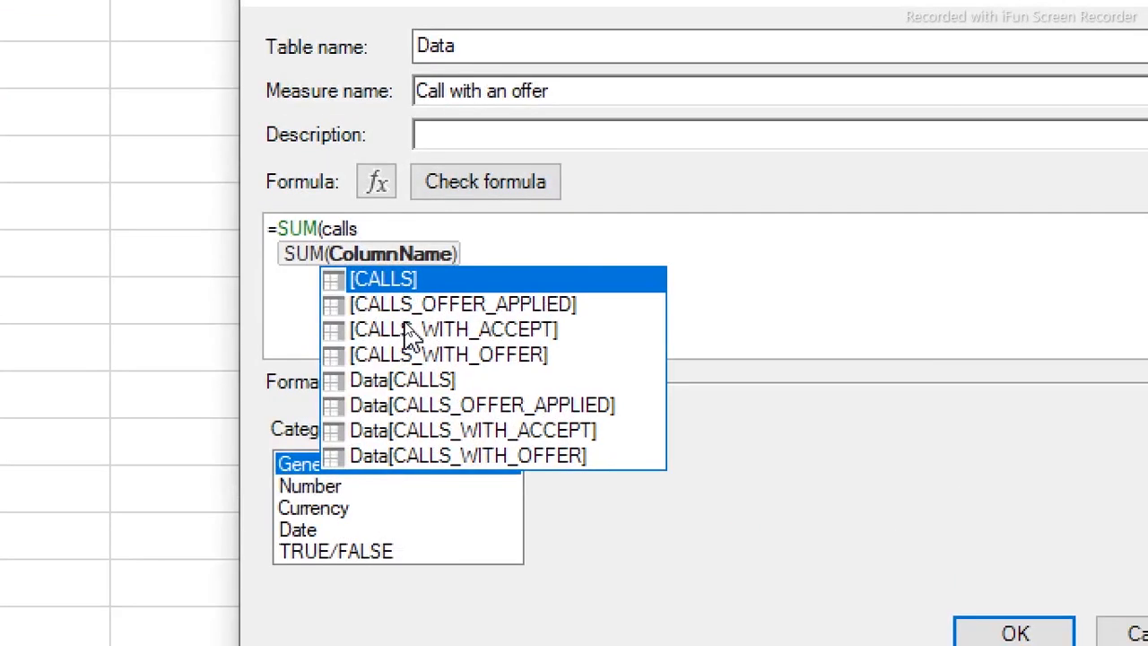
pyautogui.doubleClick(462, 356)
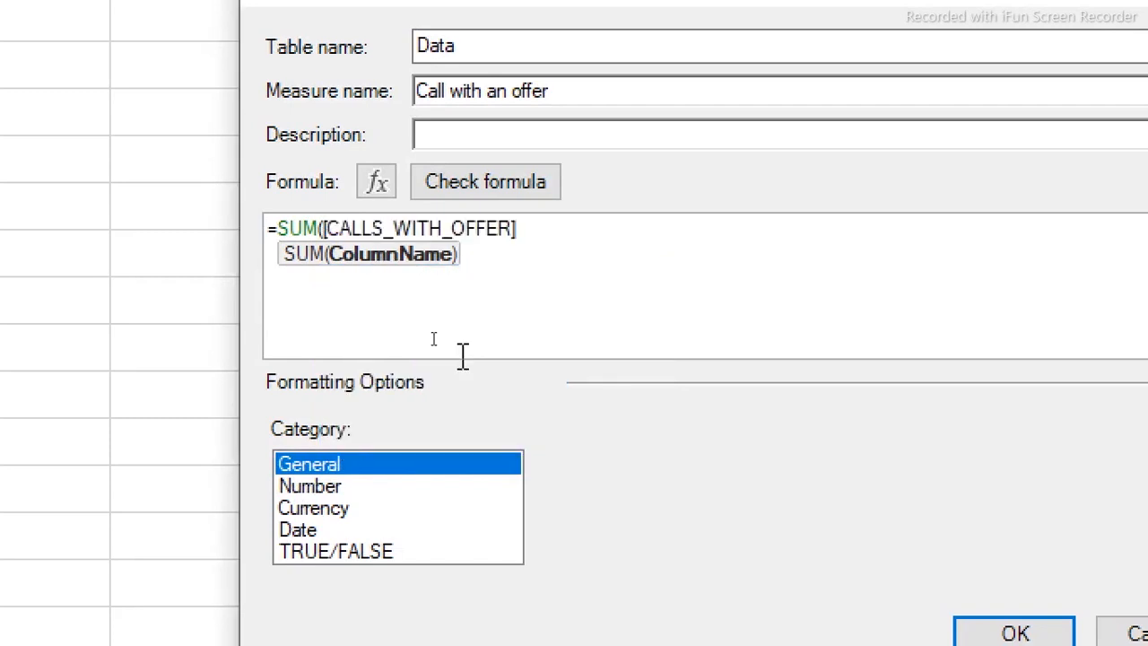
pyautogui.write(')')
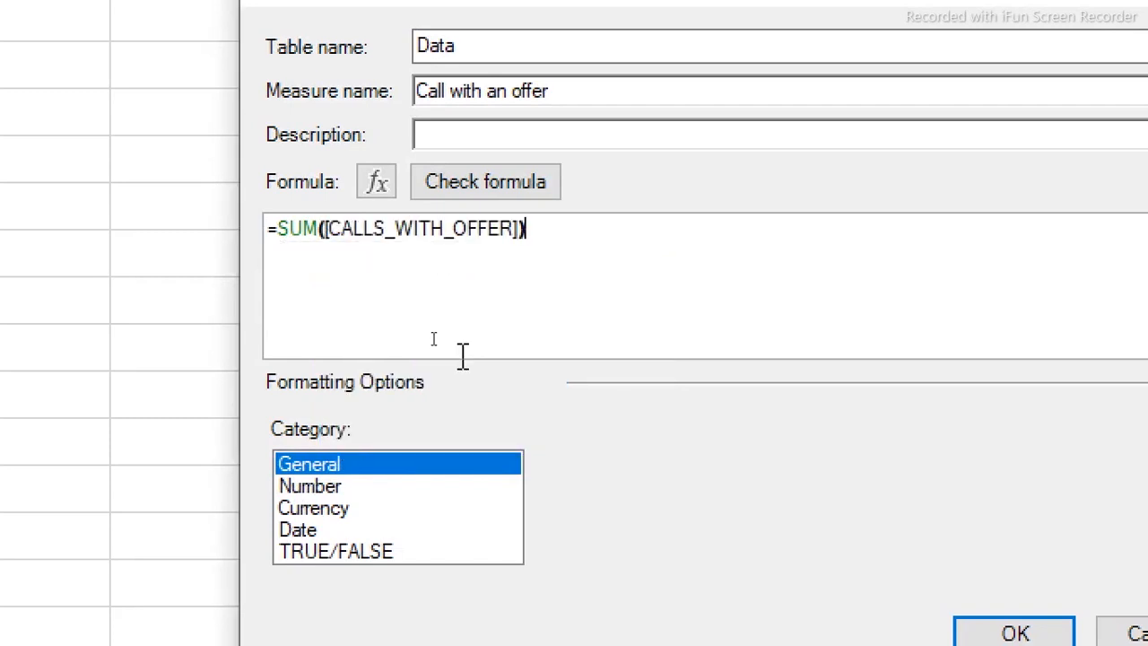
pyautogui.click(468, 189)
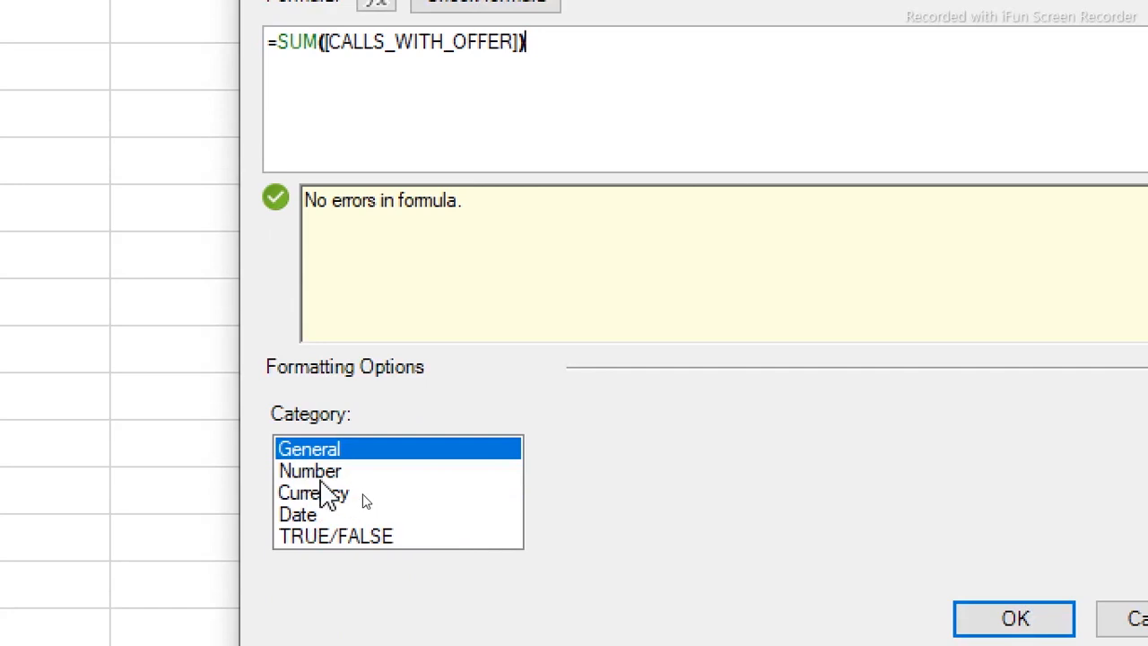
# - Format the measure as a whole number with the 1000 separator and save it
pyautogui.click(319, 471)
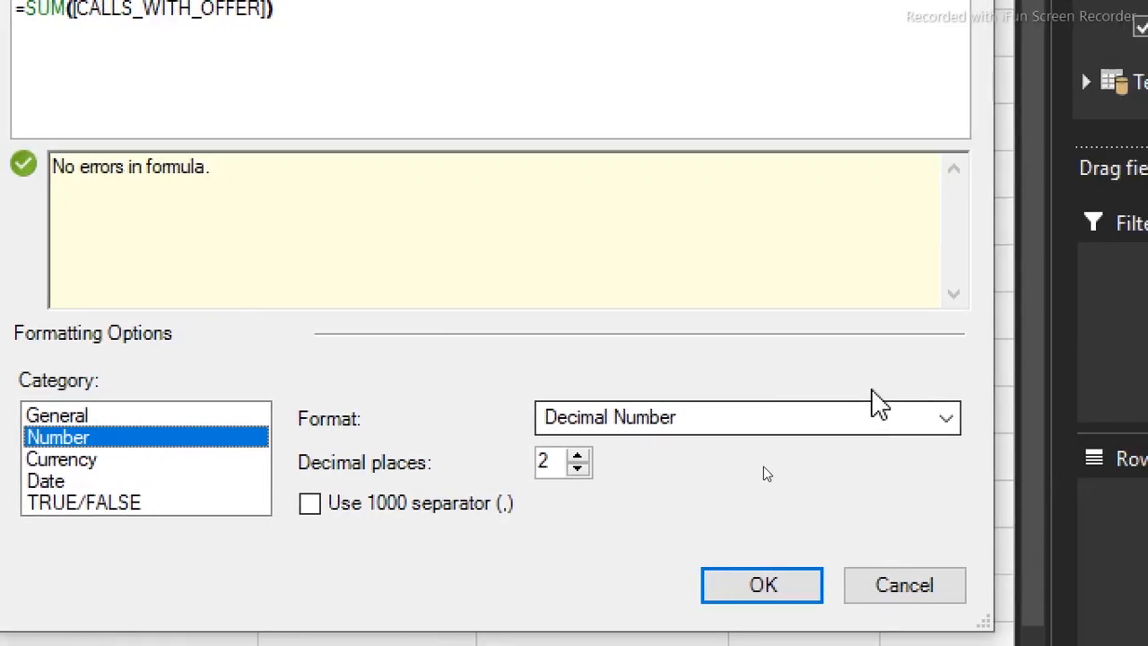
pyautogui.click(1126, 450)
pyautogui.click(647, 474)
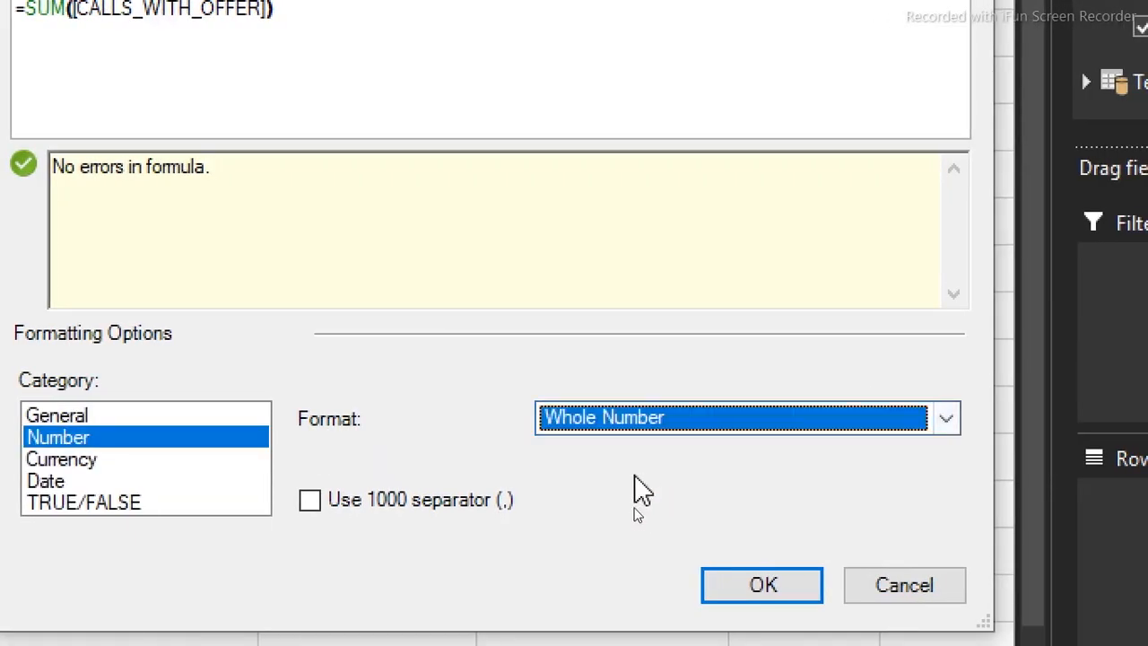
pyautogui.click(381, 507)
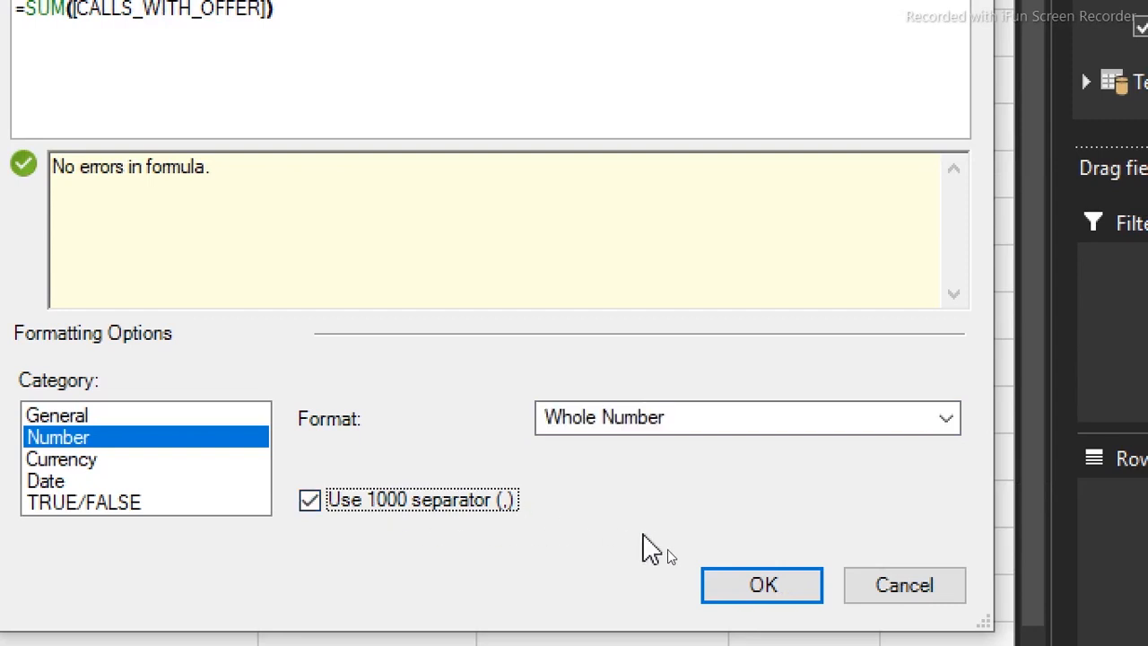
pyautogui.click(728, 566)
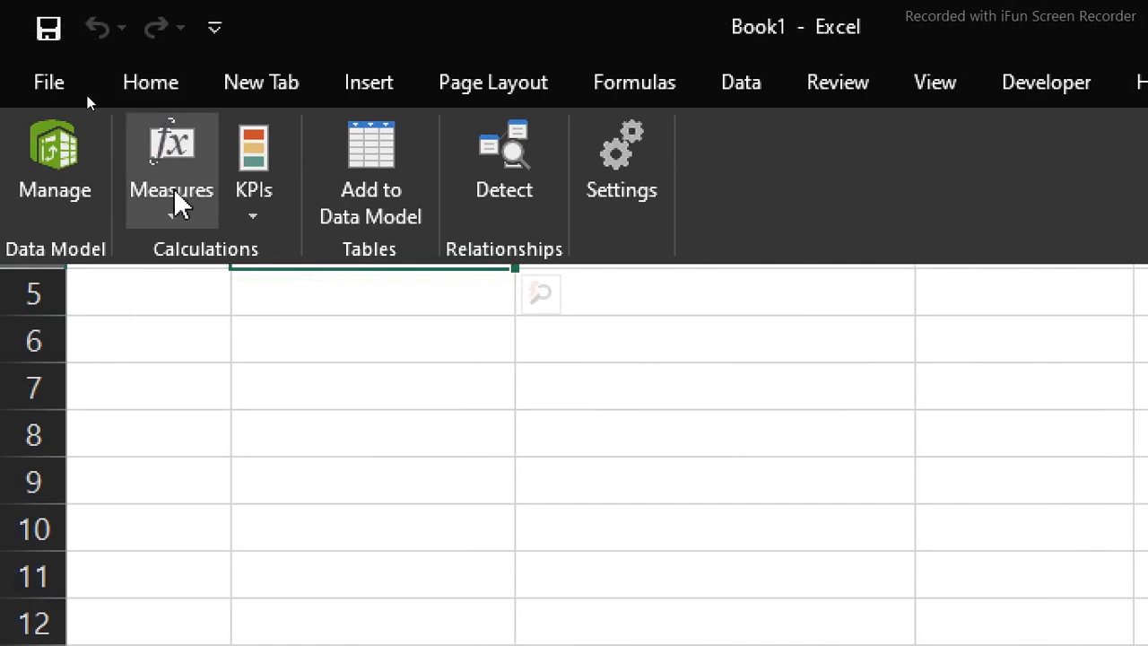
# - Start another new measure in the Data table and name it % Call with an offer
pyautogui.click(178, 204)
pyautogui.click(239, 272)
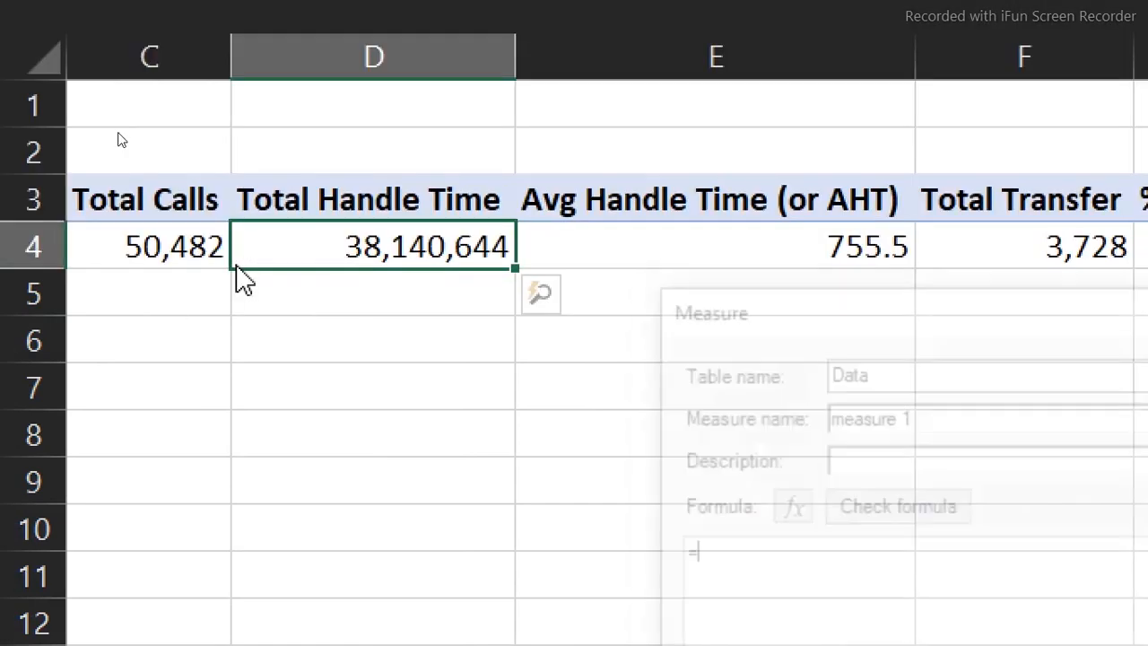
pyautogui.moveTo(940, 411); pyautogui.dragTo(815, 411)
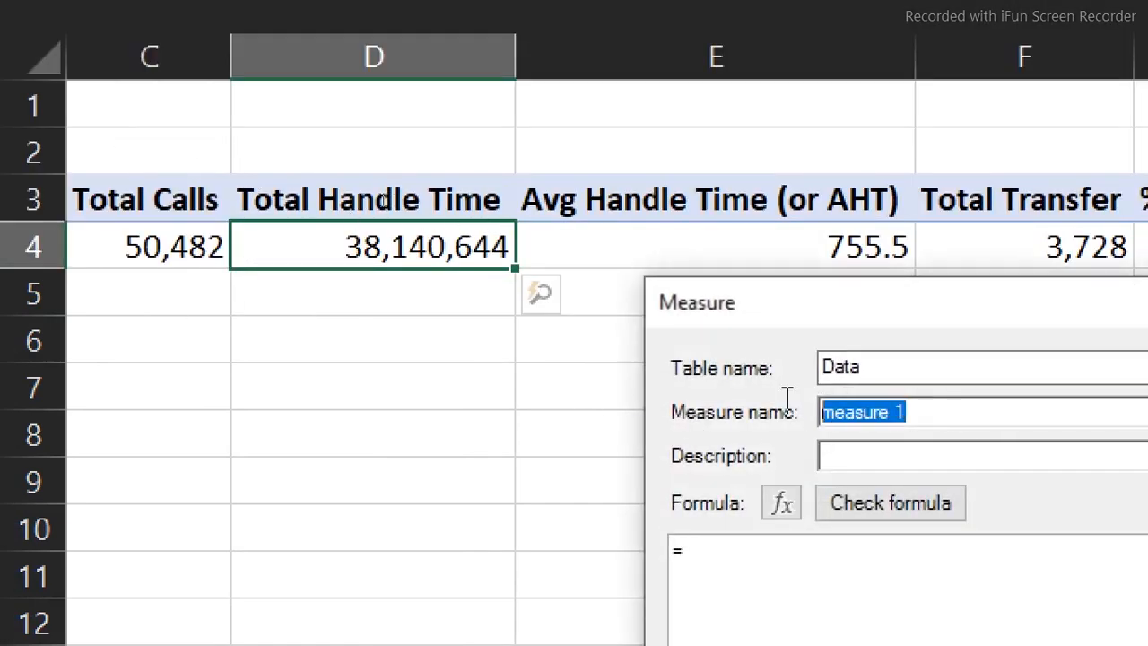
pyautogui.write('%')
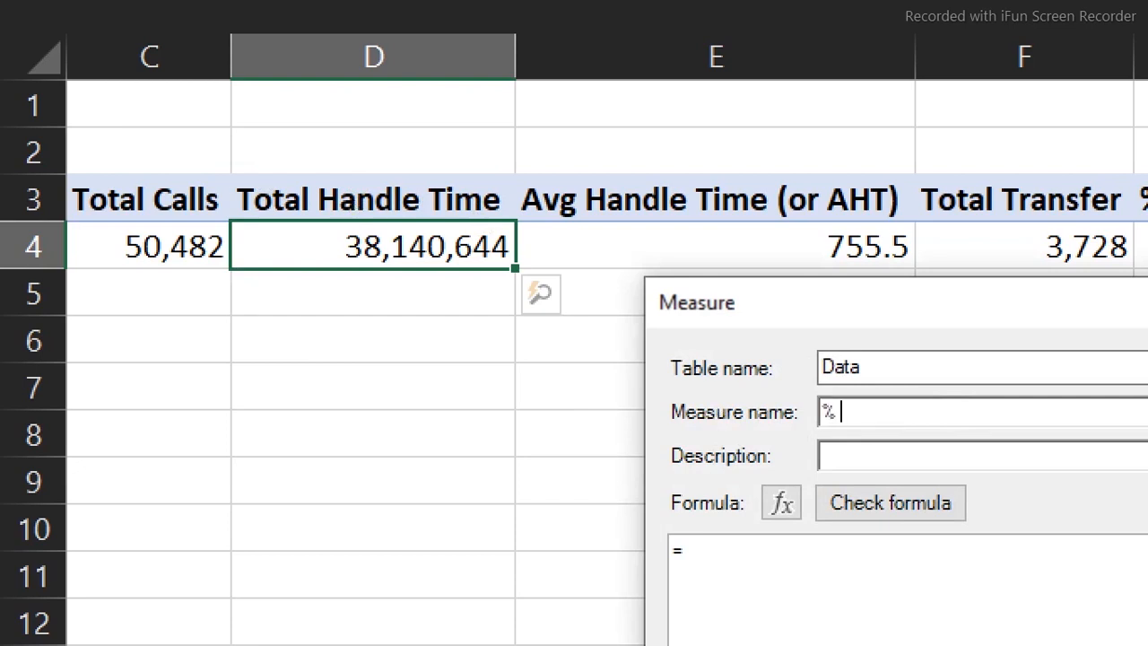
pyautogui.write(' Call with an offer')
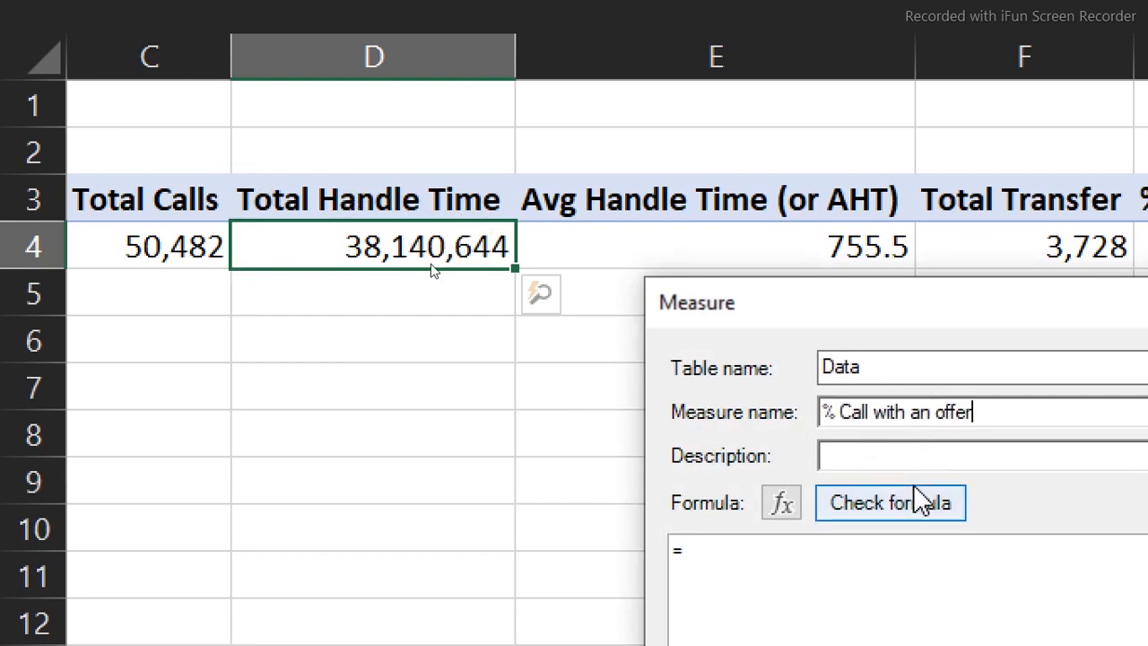
# - Begin the measure's formula with DIVIDE, using the [Call with an offer] measure as the numerator
pyautogui.click(744, 551)
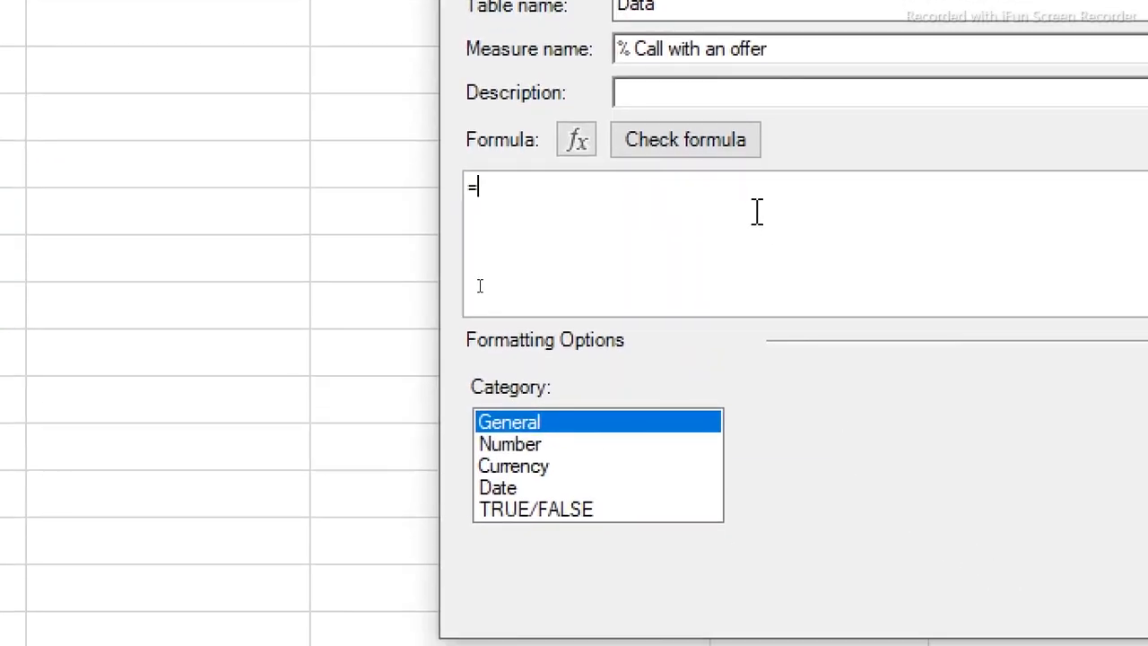
pyautogui.write('divi')
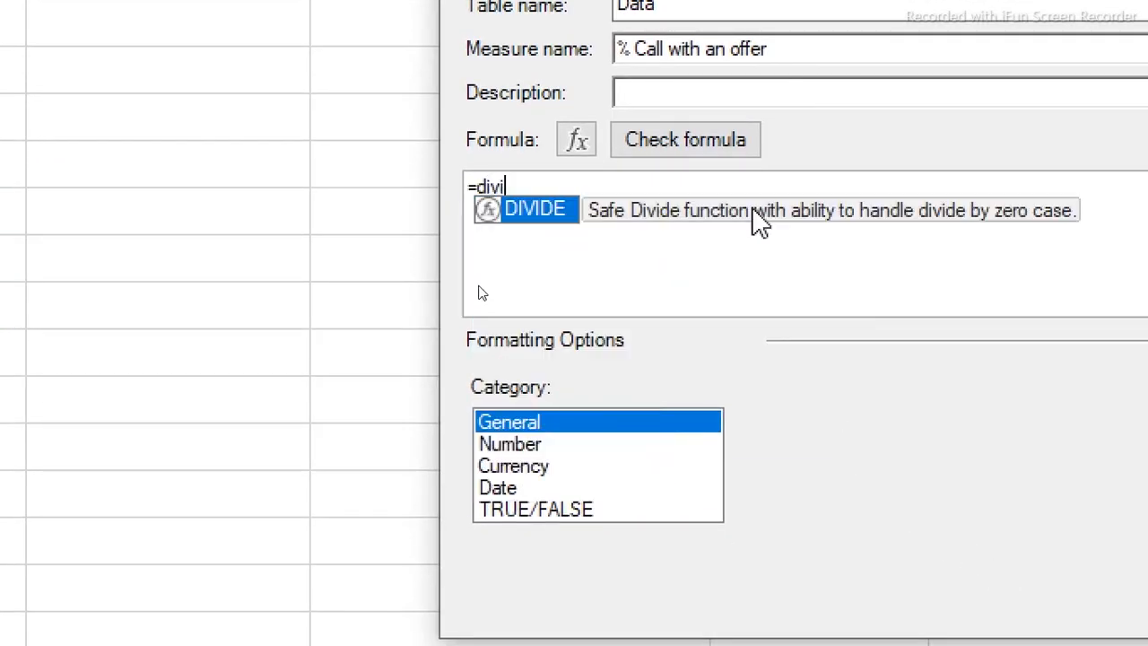
pyautogui.press('Tab')
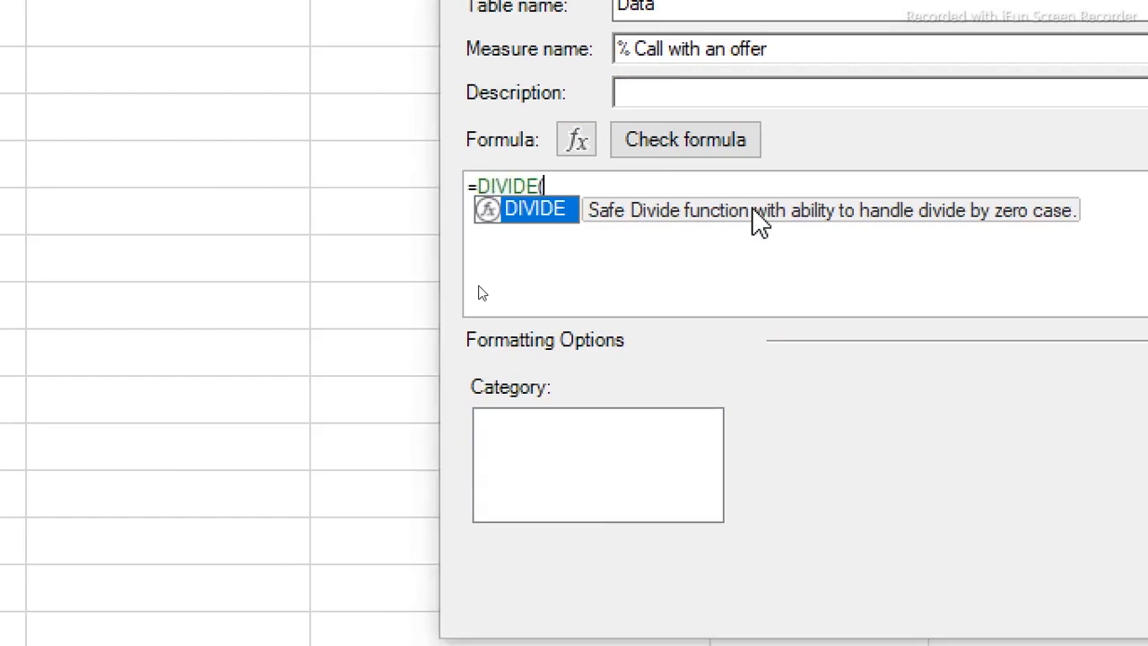
pyautogui.write('(')
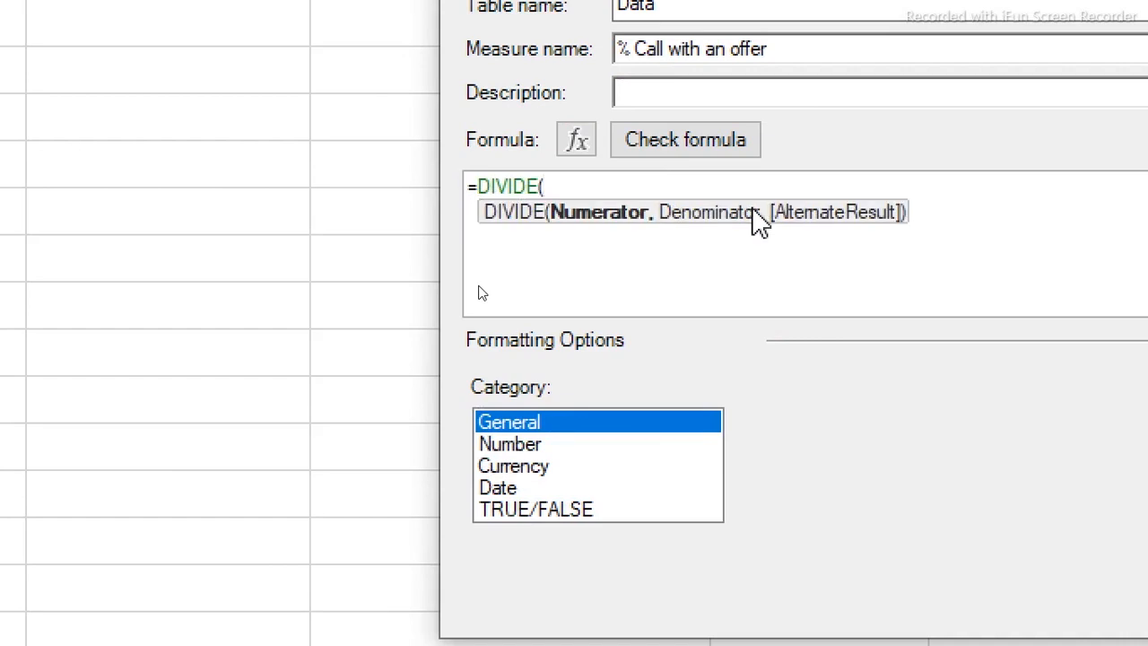
pyautogui.write('cal')
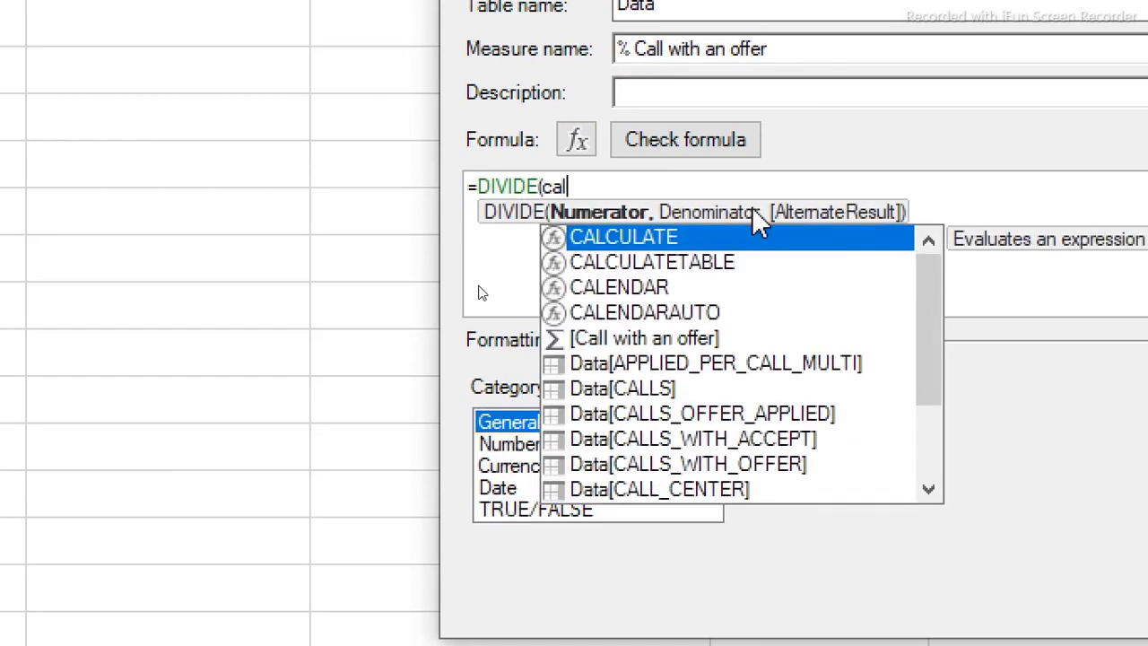
pyautogui.press('Down')
pyautogui.press('Down')
pyautogui.press('Down')
pyautogui.press('Down')
pyautogui.press('Down')
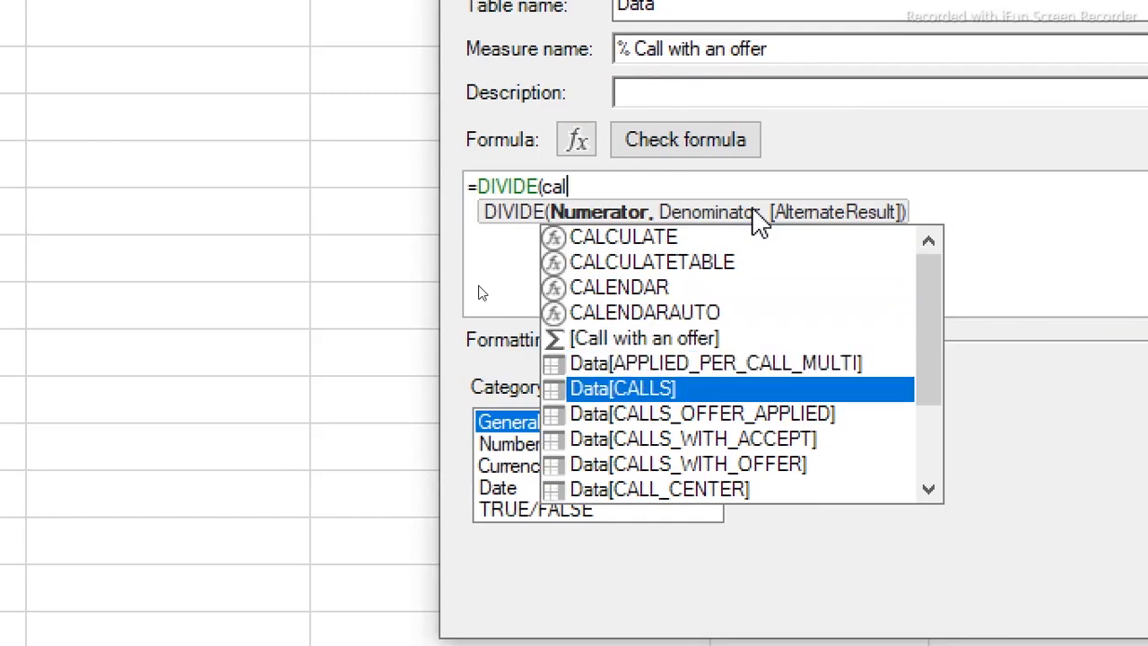
pyautogui.press('Up')
pyautogui.press('Up')
pyautogui.press('Tab')
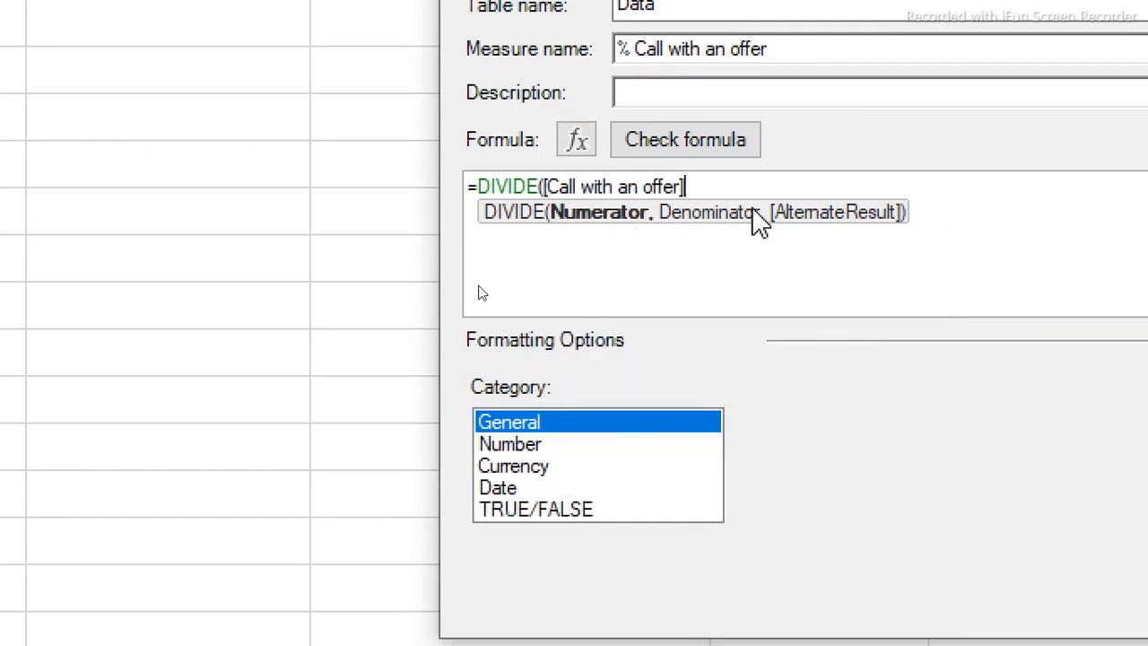
# - Complete the DIVIDE formula with [Total Calls] as the denominator and 0 as the alternate result, and check it for errors
pyautogui.write(',to')
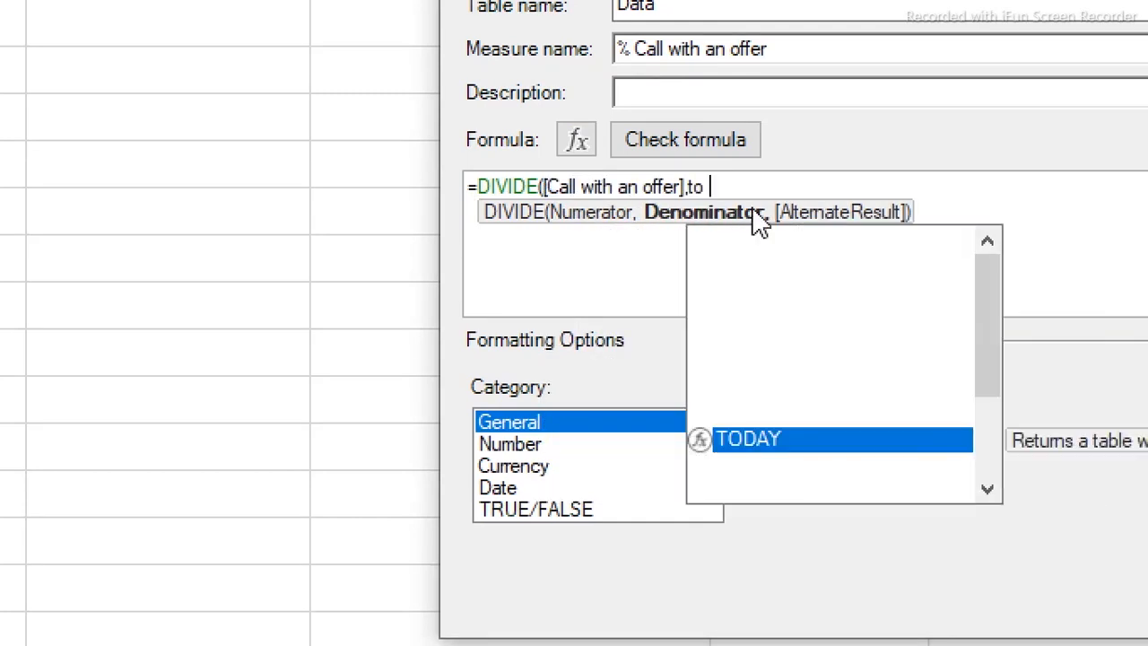
pyautogui.write('tal')
pyautogui.press('Tab')
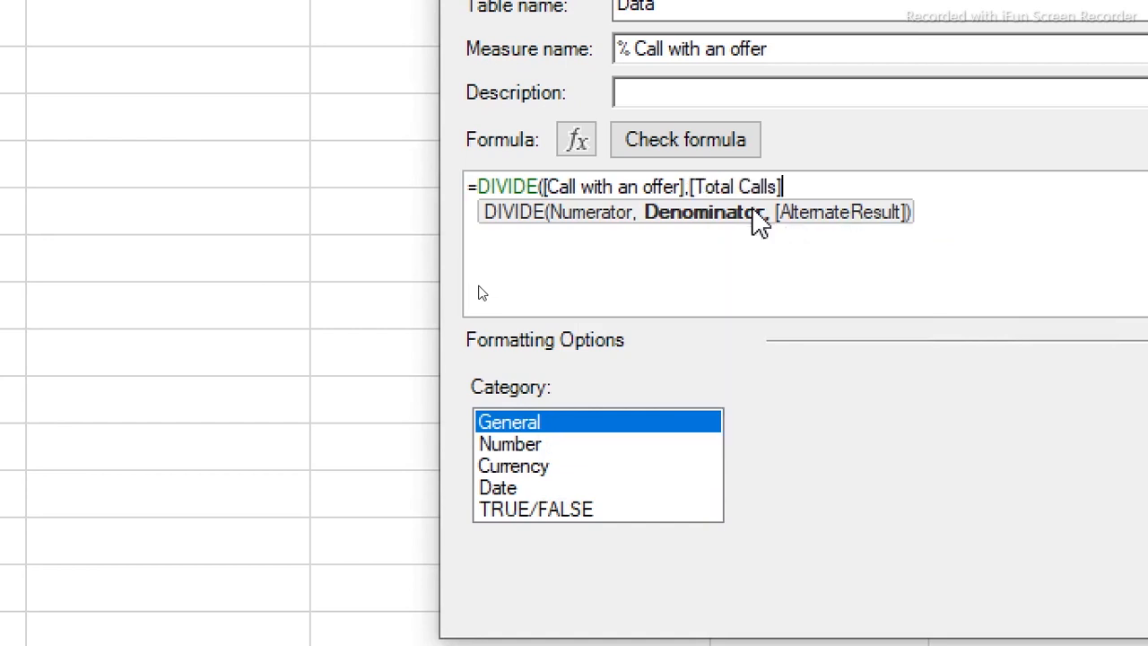
pyautogui.write(',0)')
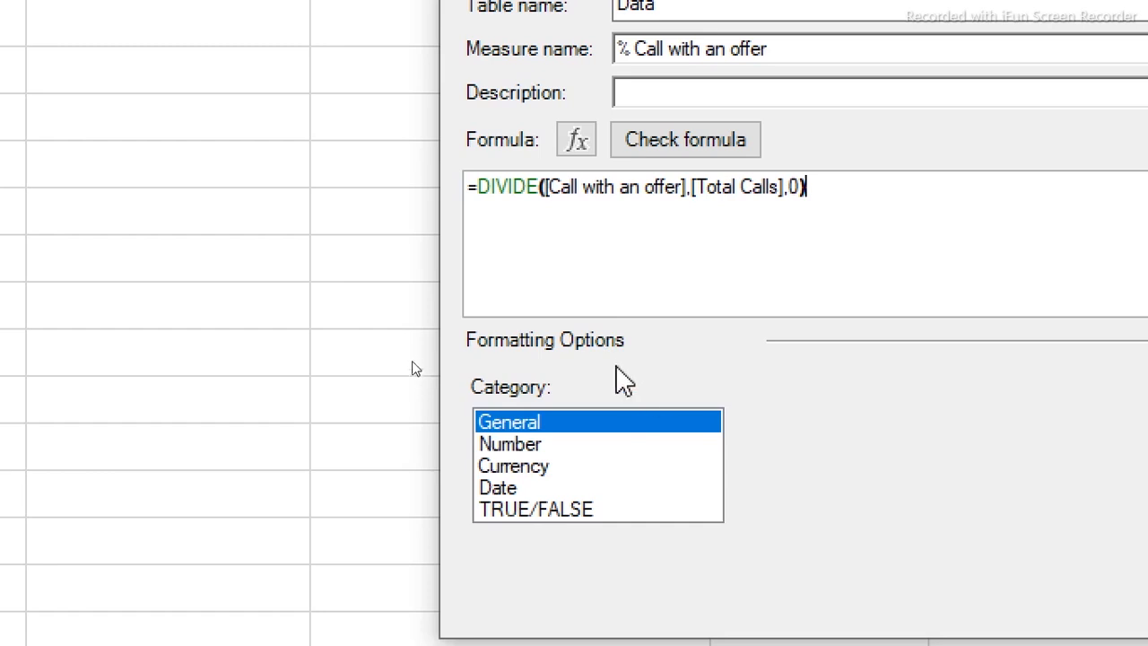
pyautogui.click(685, 140)
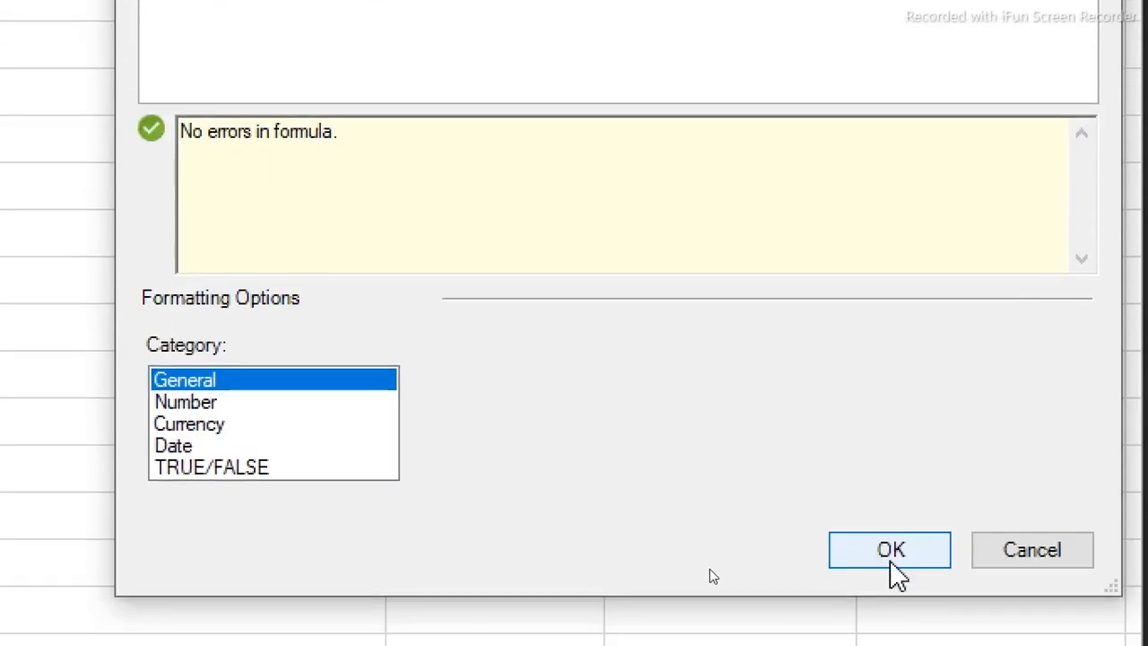
# - Format the % Call with an offer measure as a percentage with 1 decimal place and save it
pyautogui.click(187, 403)
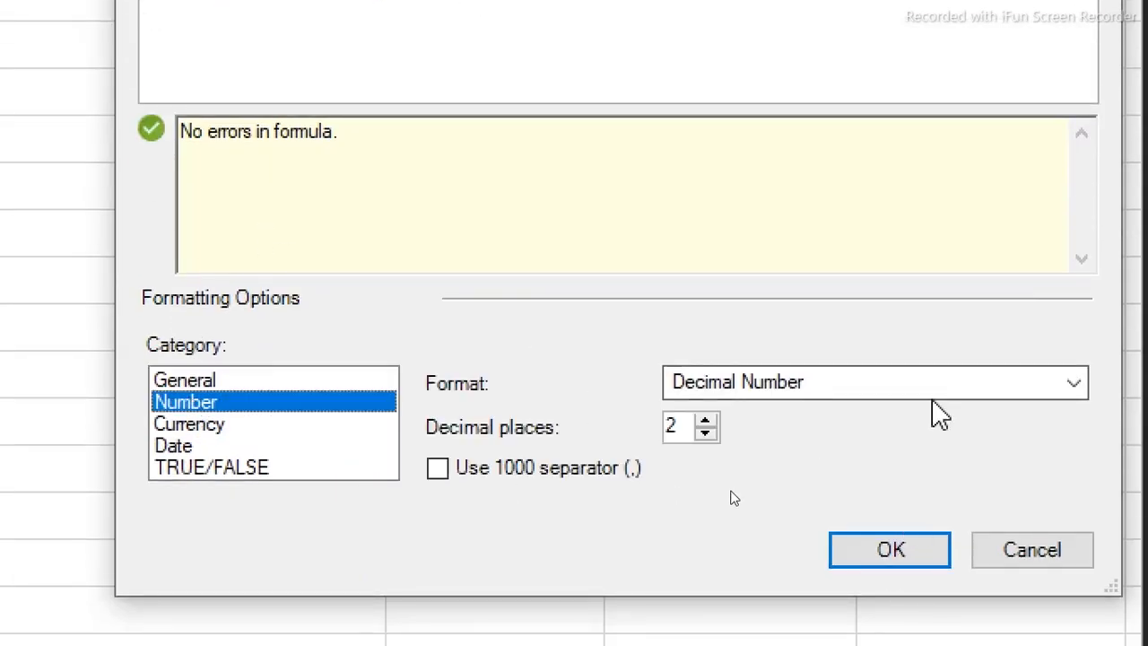
pyautogui.click(1011, 384)
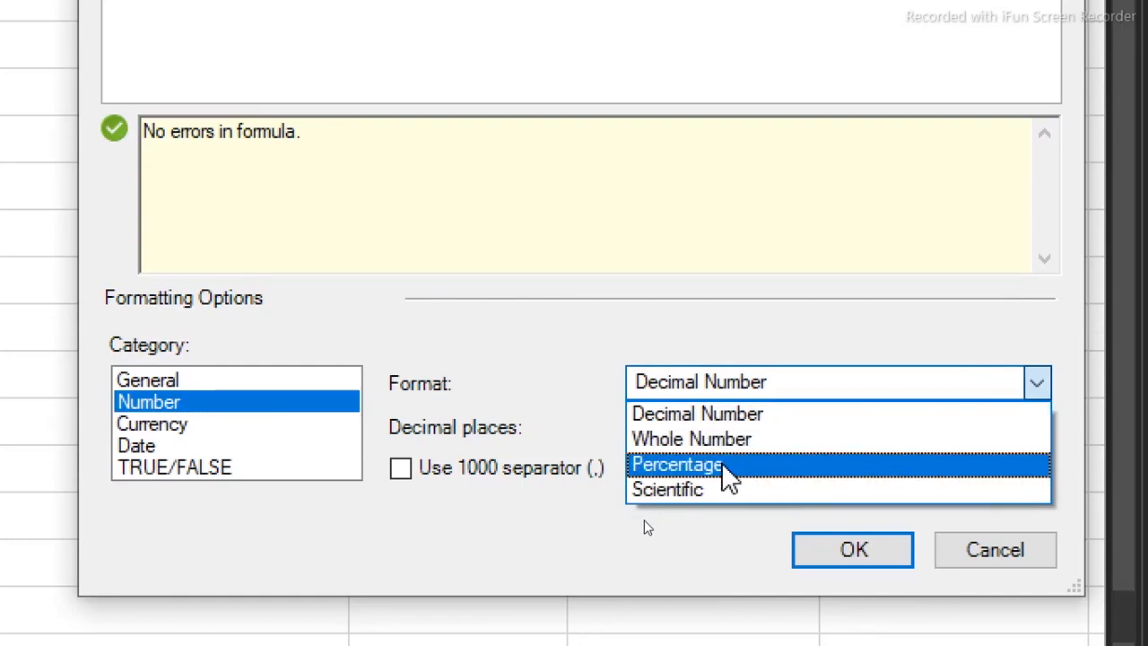
pyautogui.click(741, 476)
pyautogui.click(667, 432)
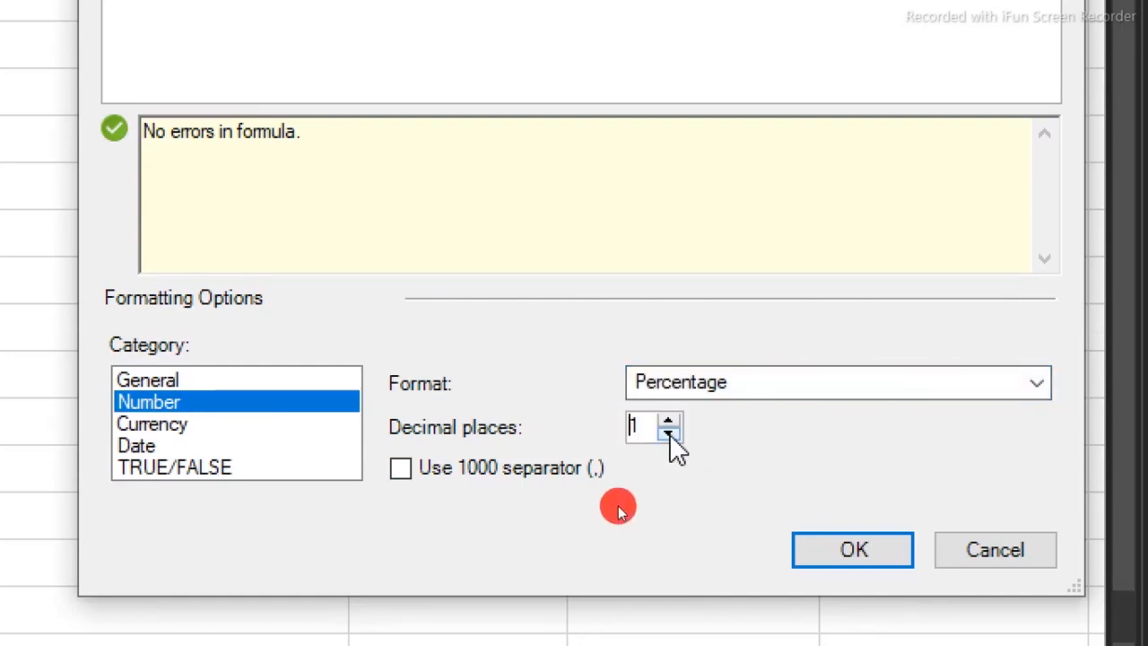
pyautogui.click(853, 549)
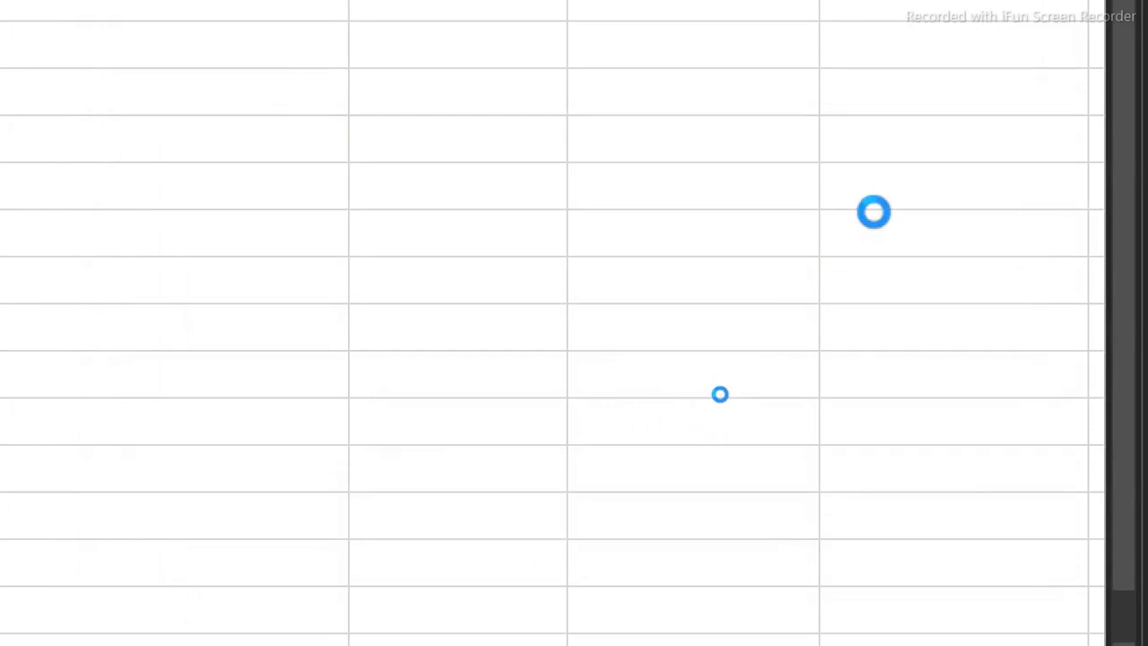
# - Look up the Applied % metric and its definition in the list of metrics on Sheet3
pyautogui.click(975, 361)
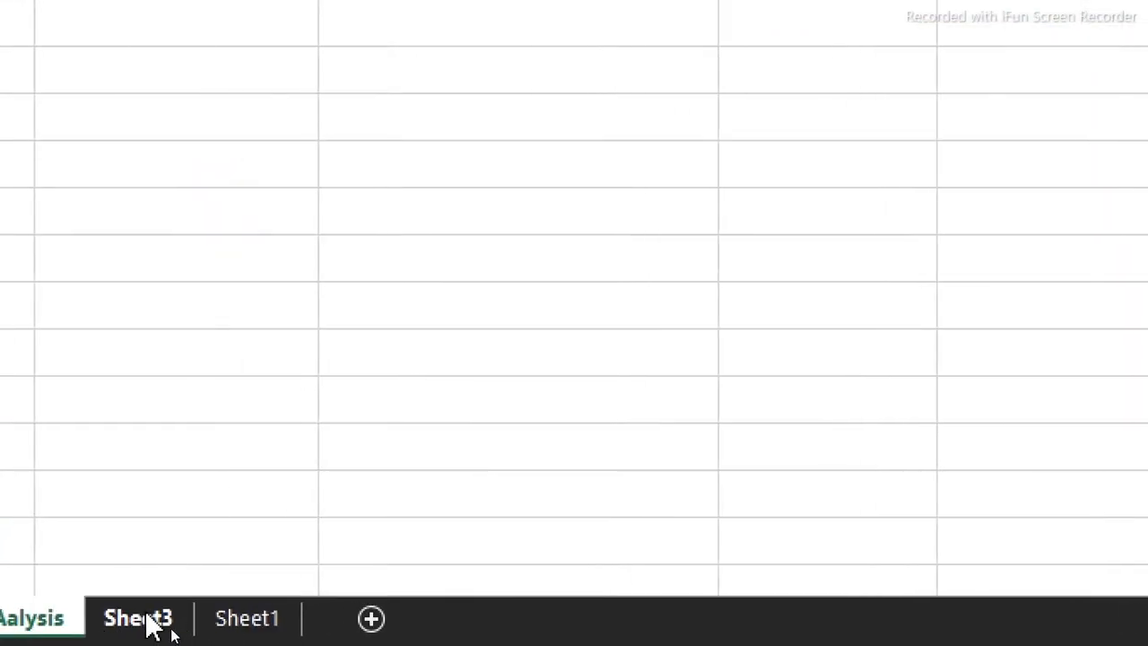
pyautogui.click(39, 618)
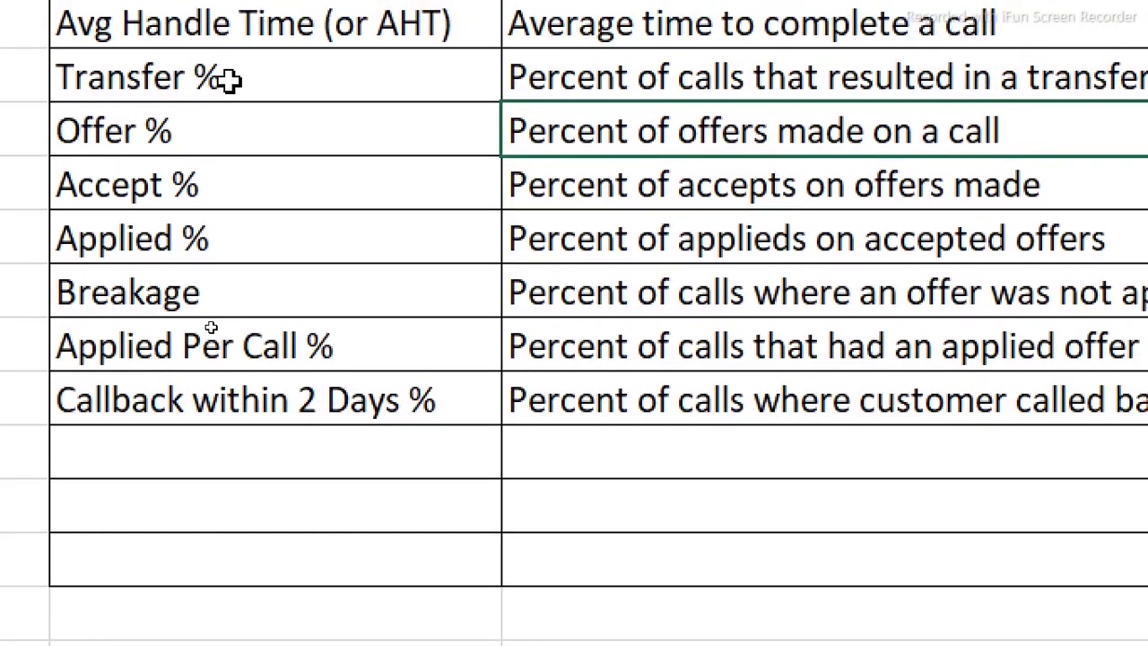
pyautogui.click(272, 227)
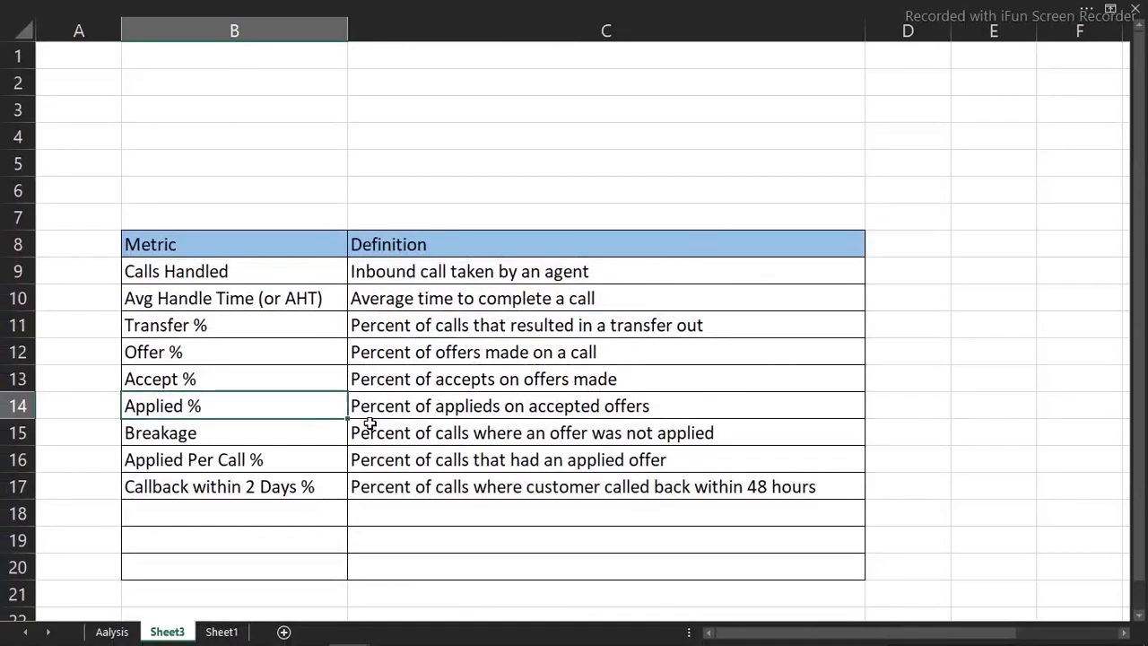
pyautogui.moveTo(370, 643)
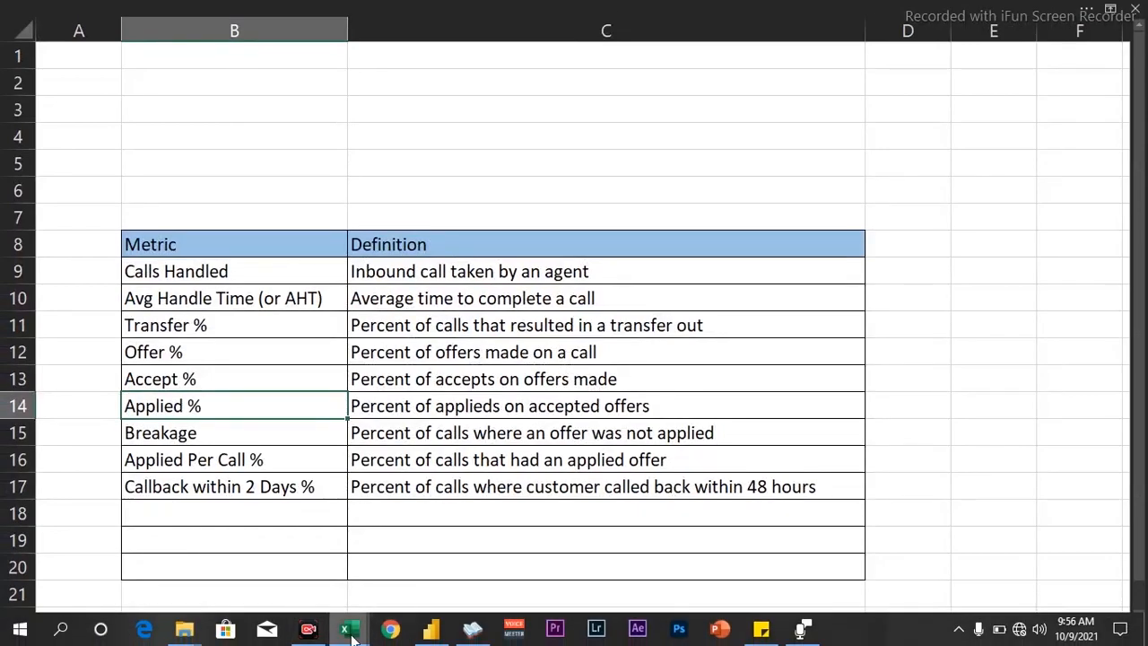
# - Switch to the Power Pivot window and examine the CALLS_WITH_ACCEPT and CALLS_WITH_OFFER columns in the Data table
pyautogui.click(451, 581)
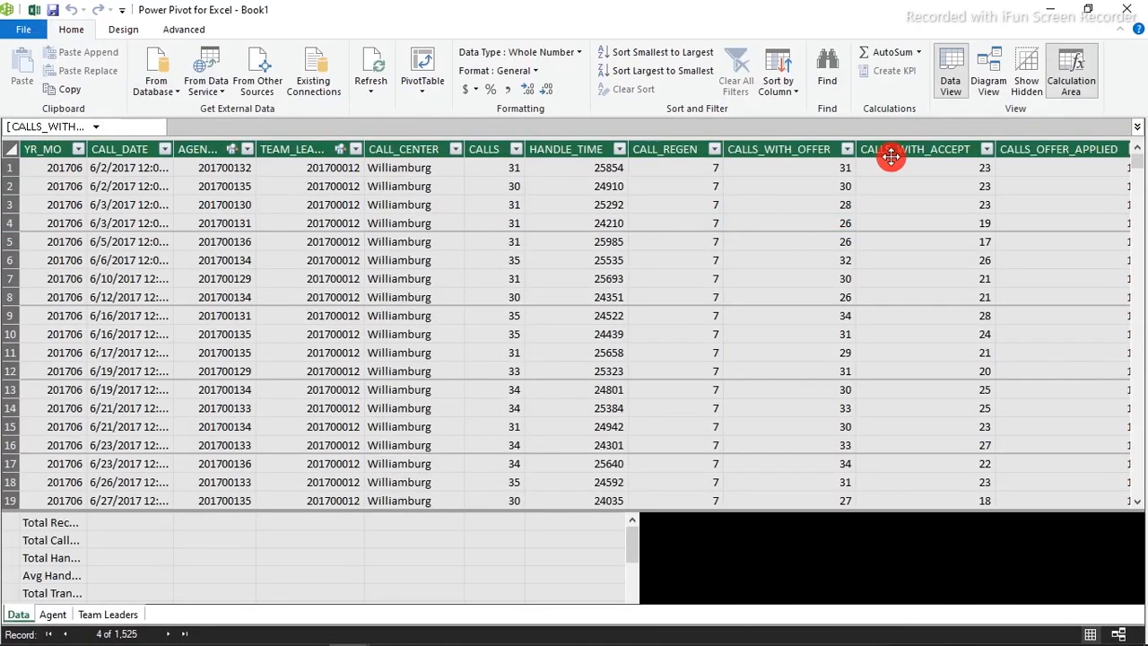
pyautogui.click(891, 152)
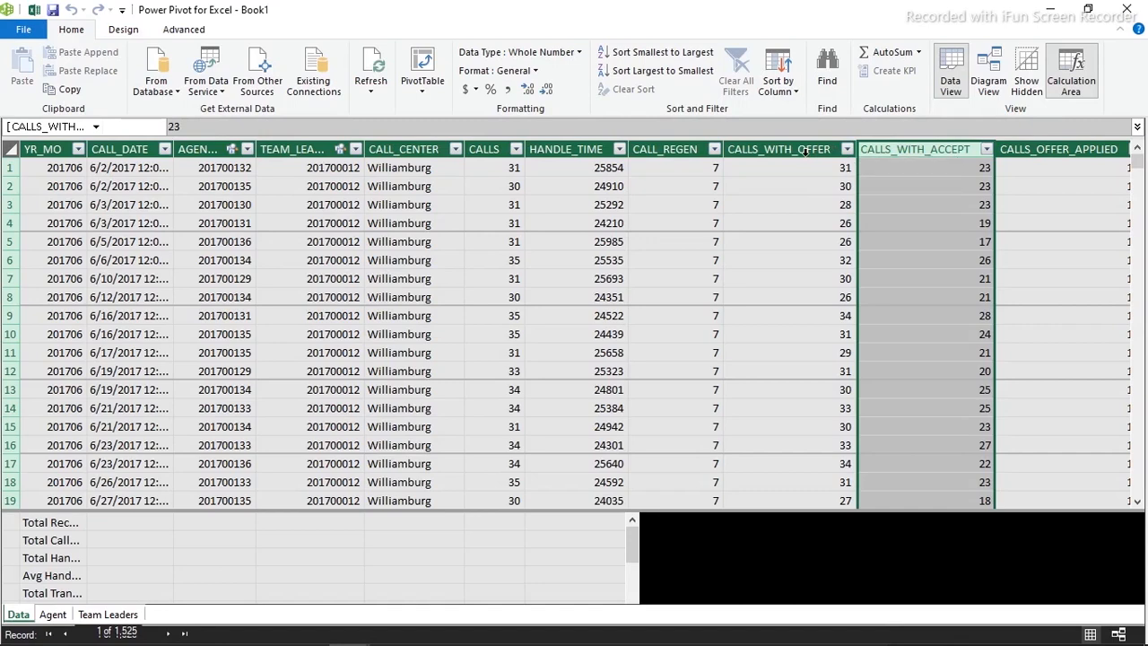
pyautogui.click(805, 152)
pyautogui.click(886, 150)
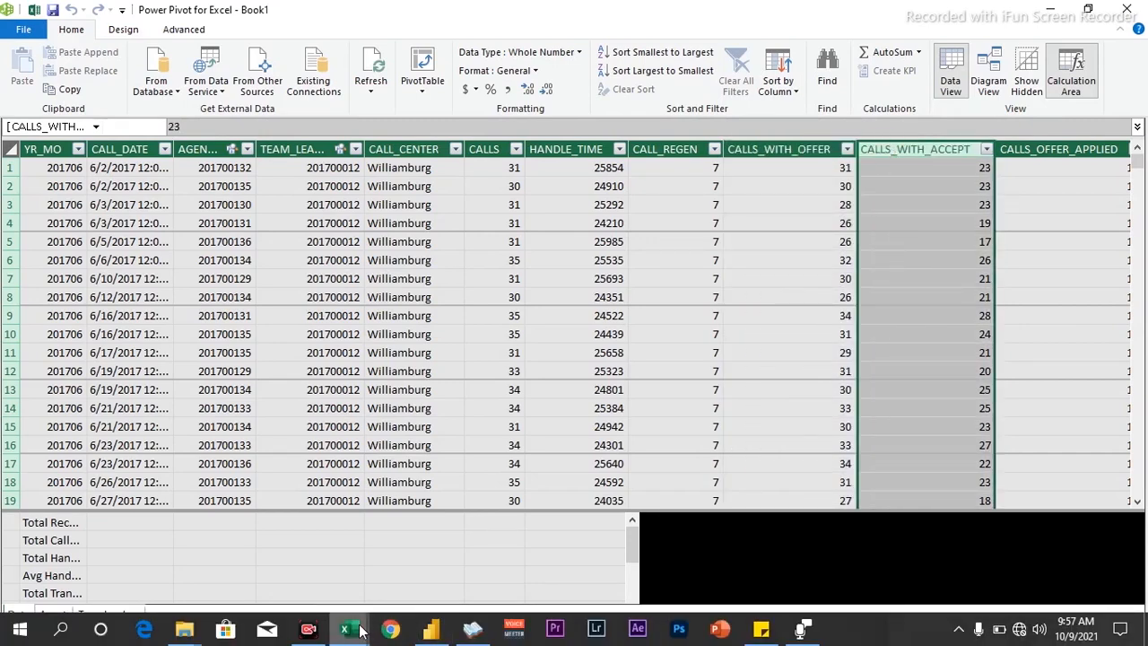
# - Return to Book1, check the definition of Accept % on Sheet3 and copy the metric's name
pyautogui.moveTo(344, 629)
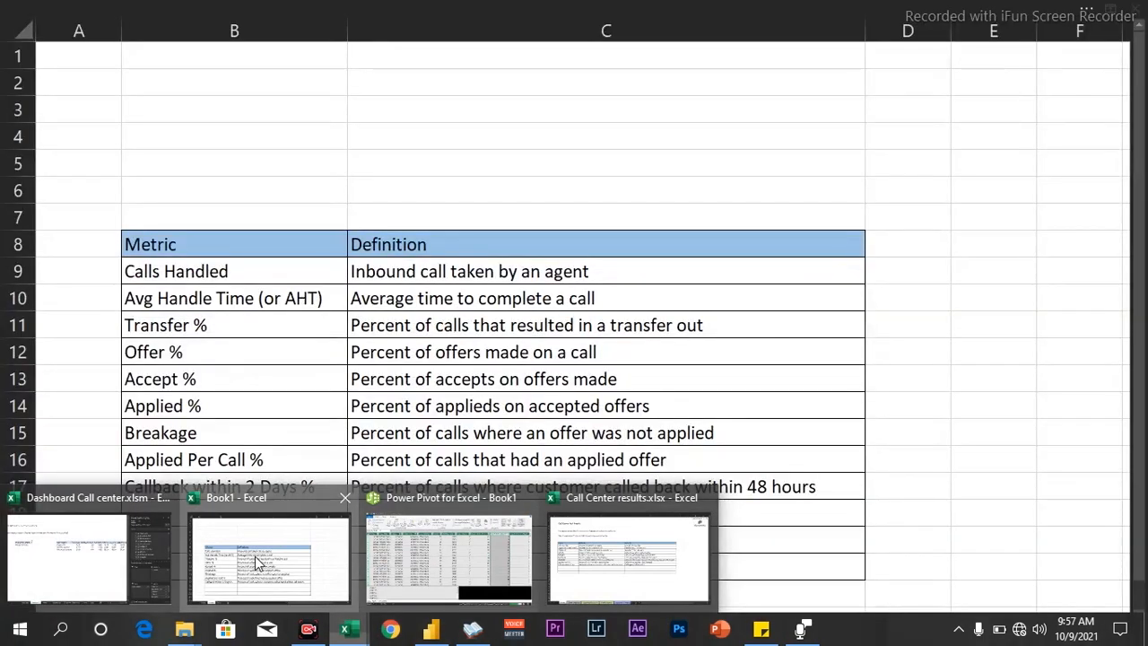
pyautogui.click(256, 559)
pyautogui.click(246, 381)
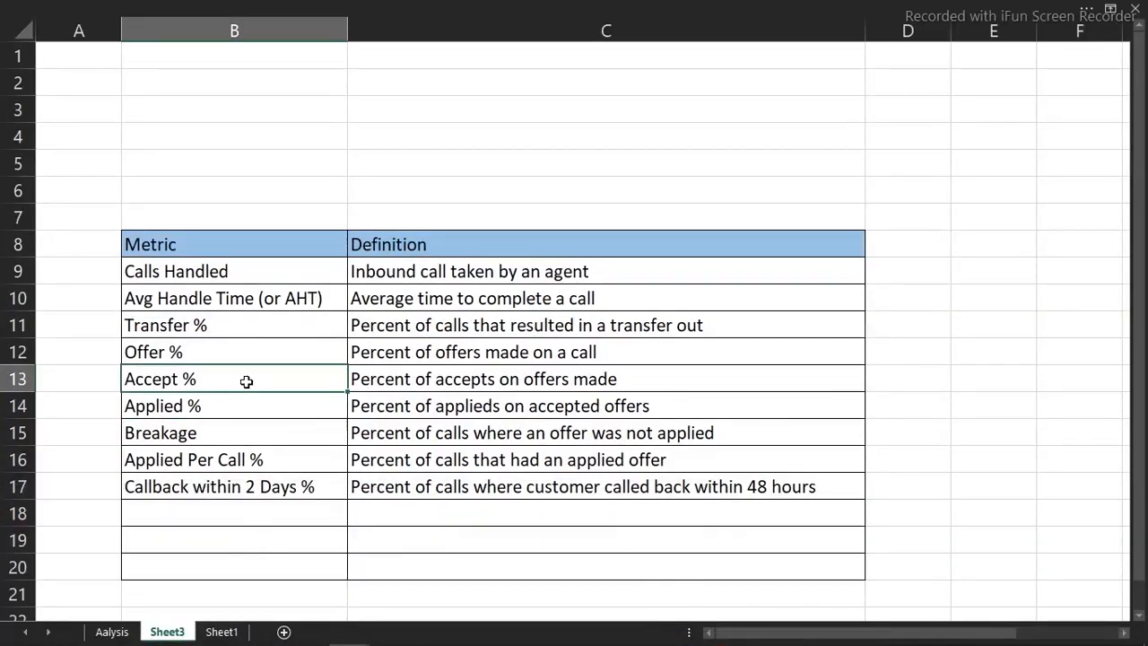
pyautogui.click(373, 388)
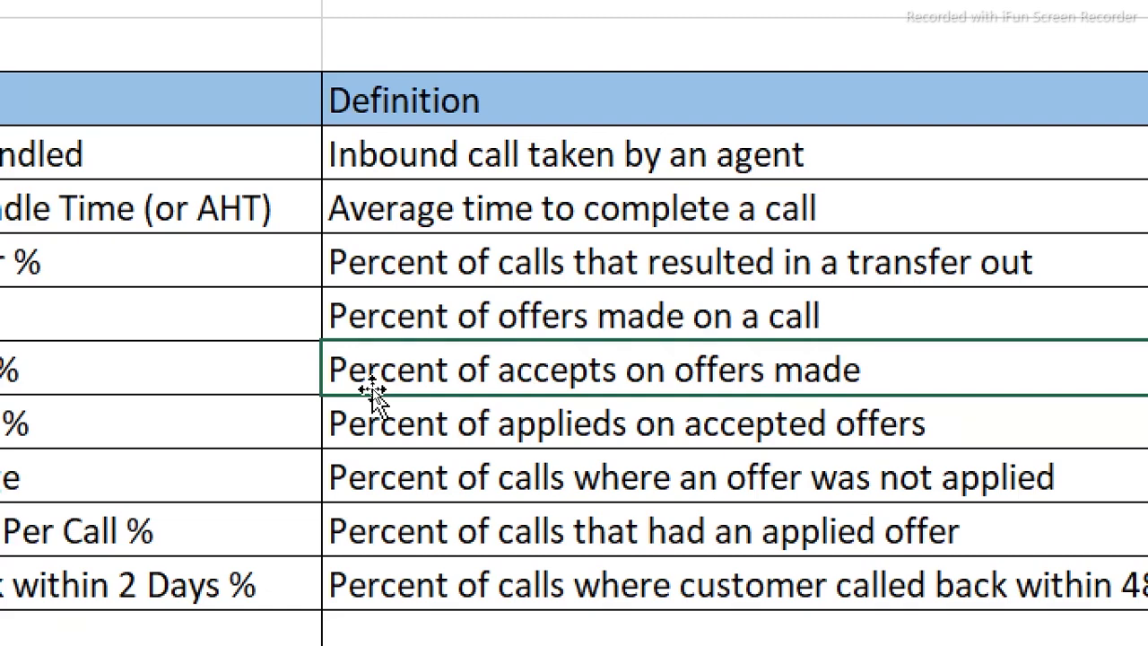
pyautogui.click(179, 376)
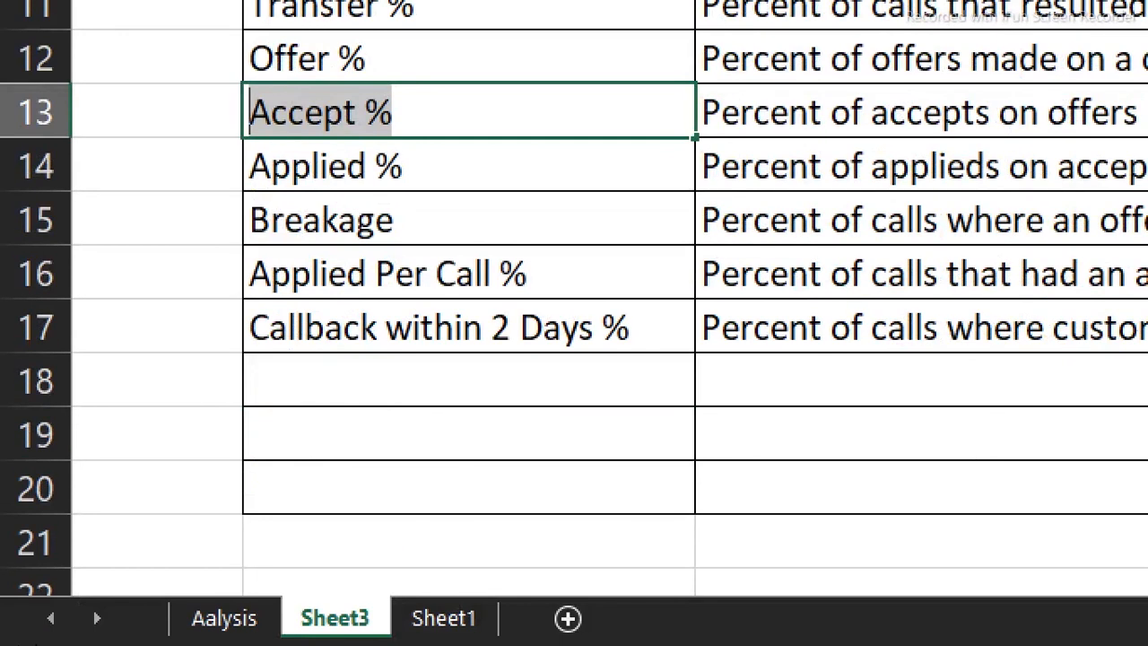
# - Create a new measure from the Aalysis sheet in the Data table and name it Total Accept
pyautogui.click(223, 618)
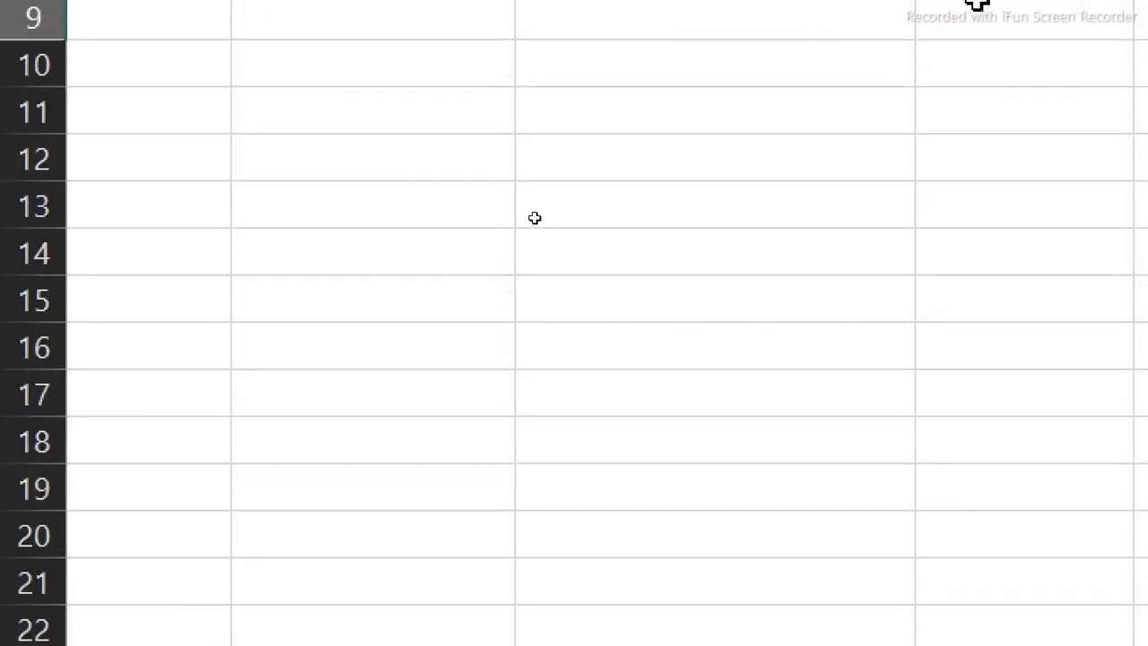
pyautogui.click(772, 93)
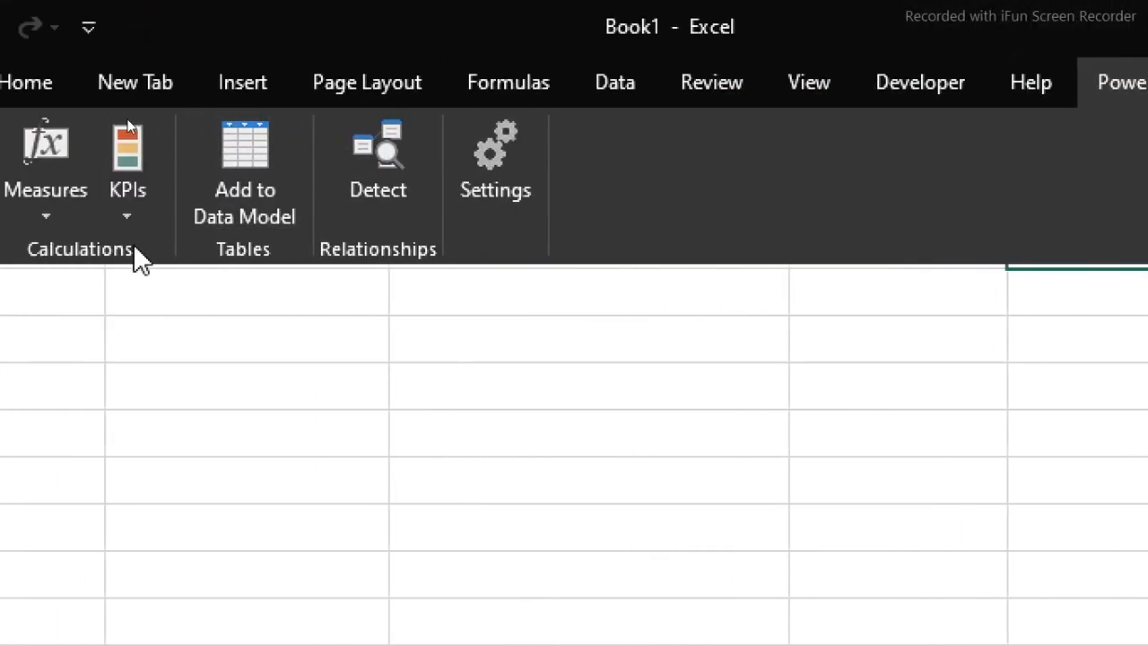
pyautogui.click(155, 217)
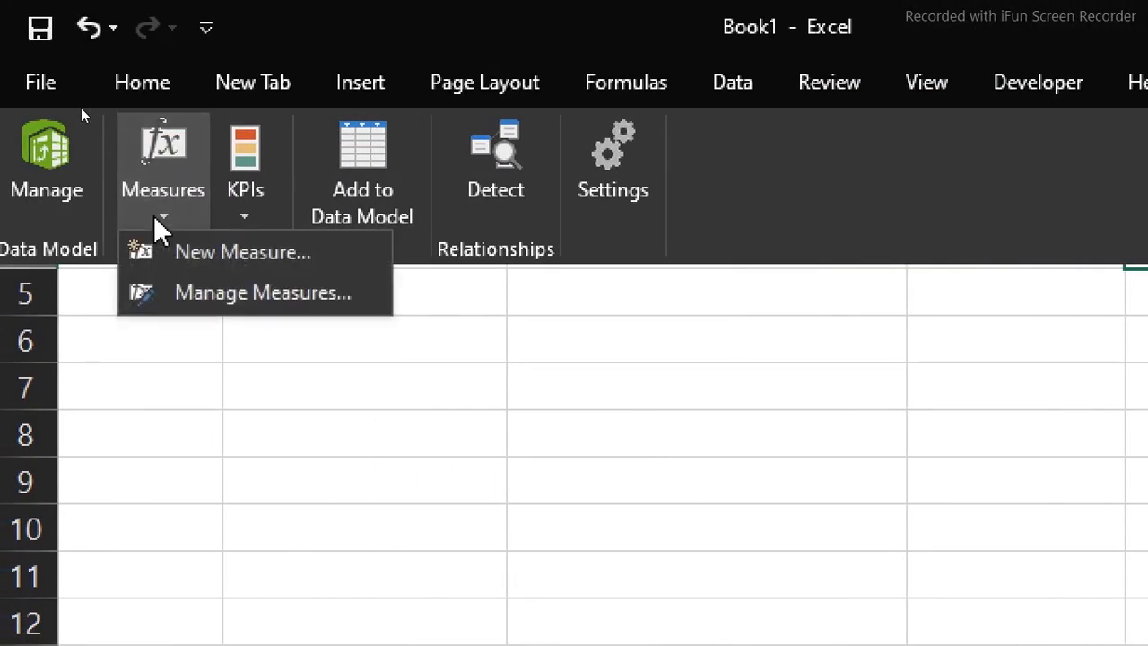
pyautogui.click(198, 253)
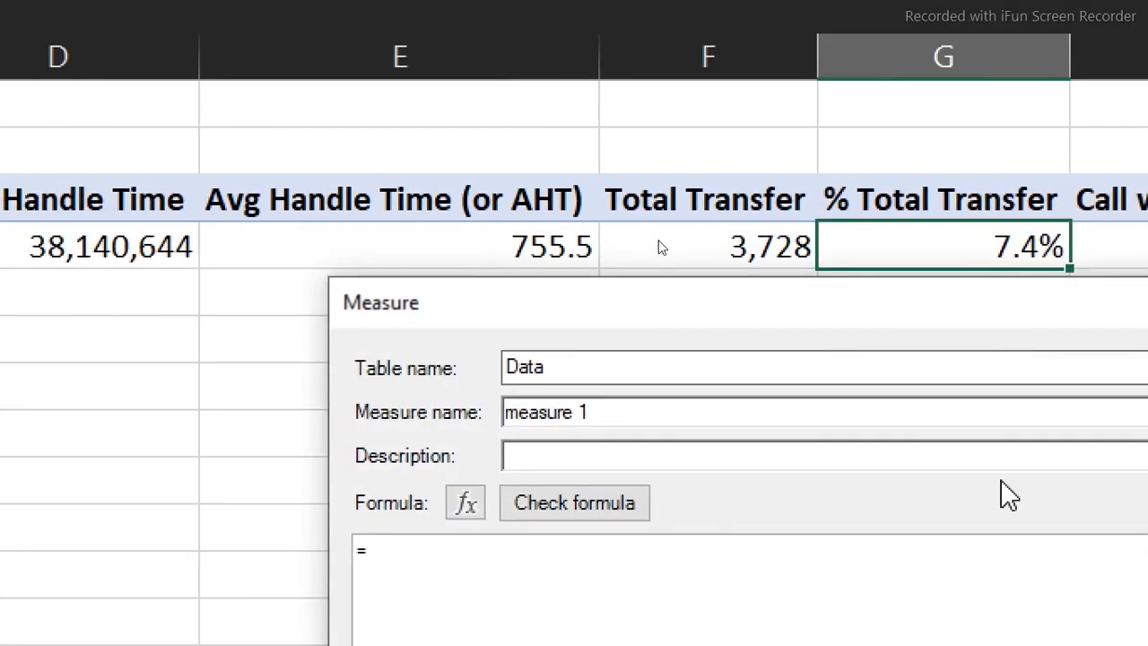
pyautogui.moveTo(628, 411); pyautogui.dragTo(412, 431)
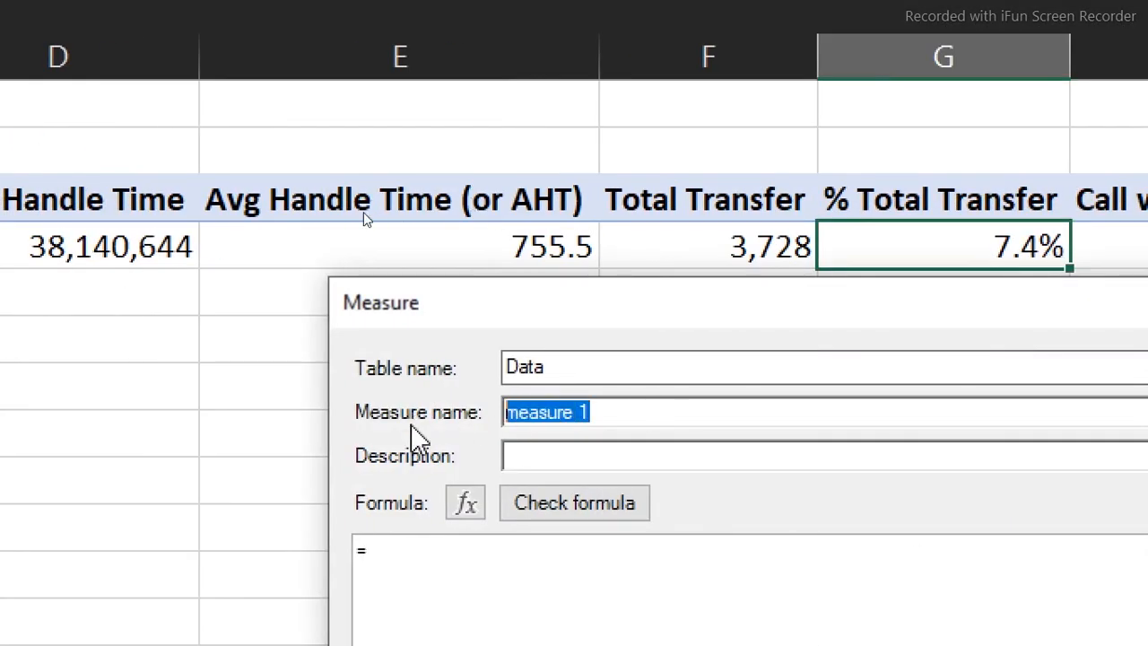
pyautogui.write('Accept %\\')
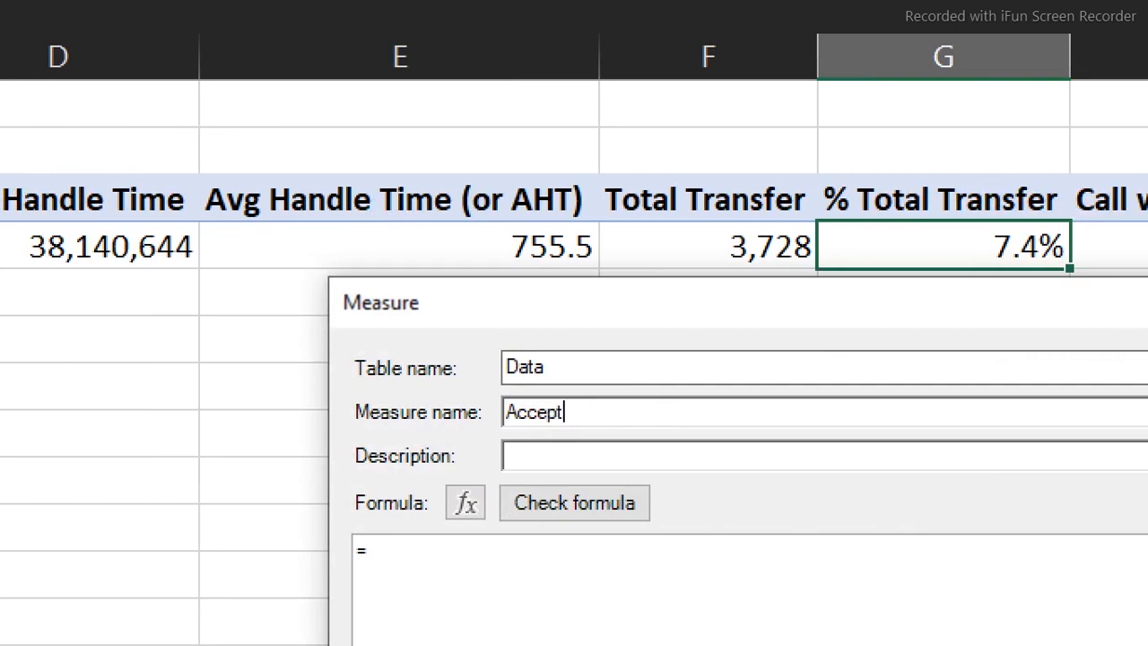
pyautogui.press('Home')
pyautogui.write('Total')
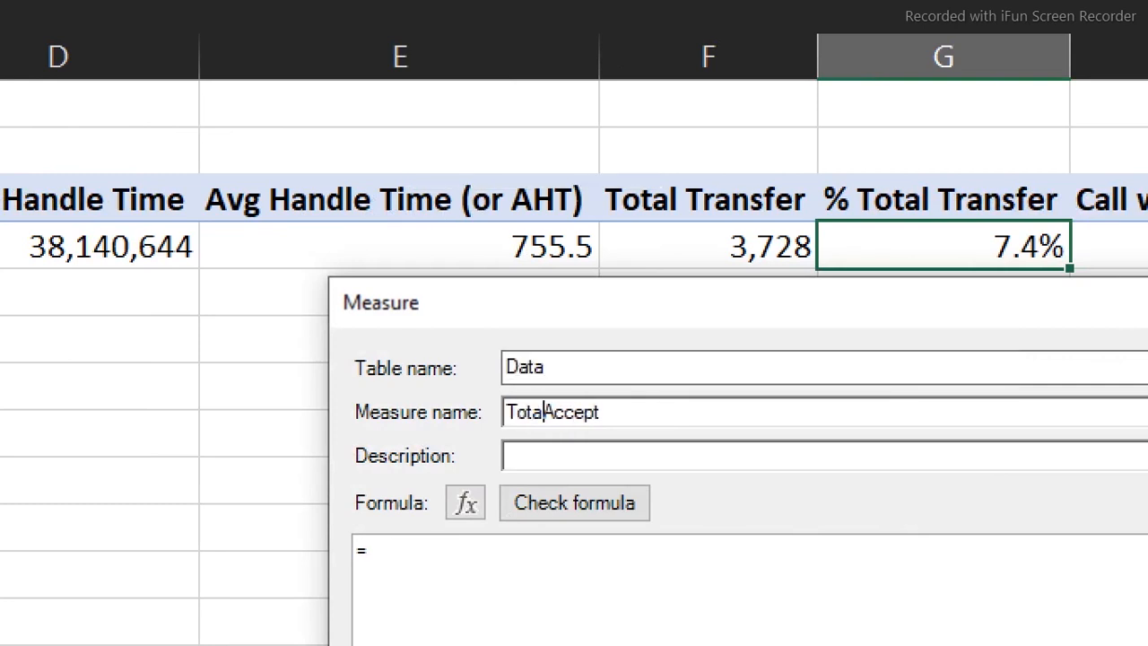
# - Enter the measure's formula as =SUM([CALLS_WITH_ACCEPT]) and check it for errors
pyautogui.click(404, 538)
pyautogui.write('sum')
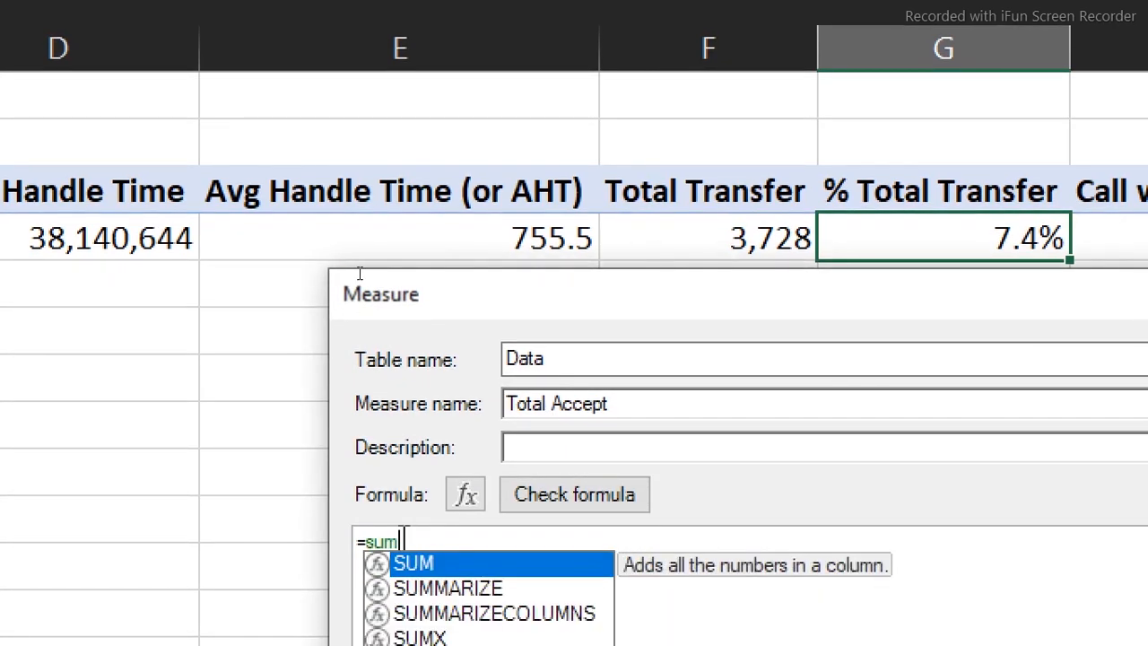
pyautogui.press('Tab')
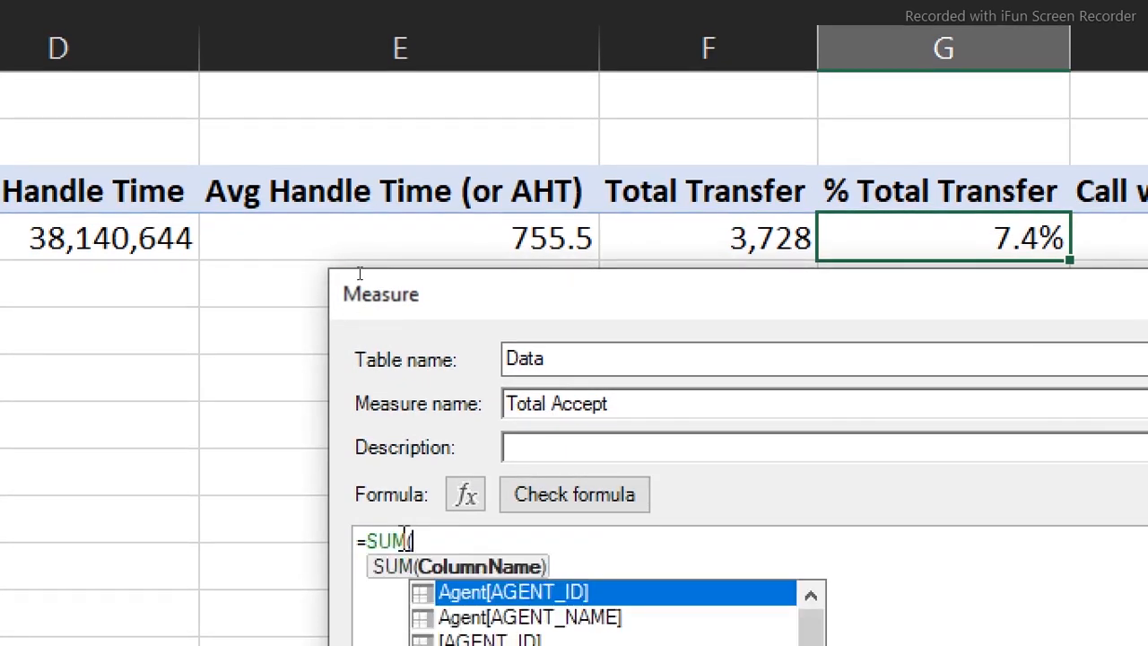
pyautogui.write('acc')
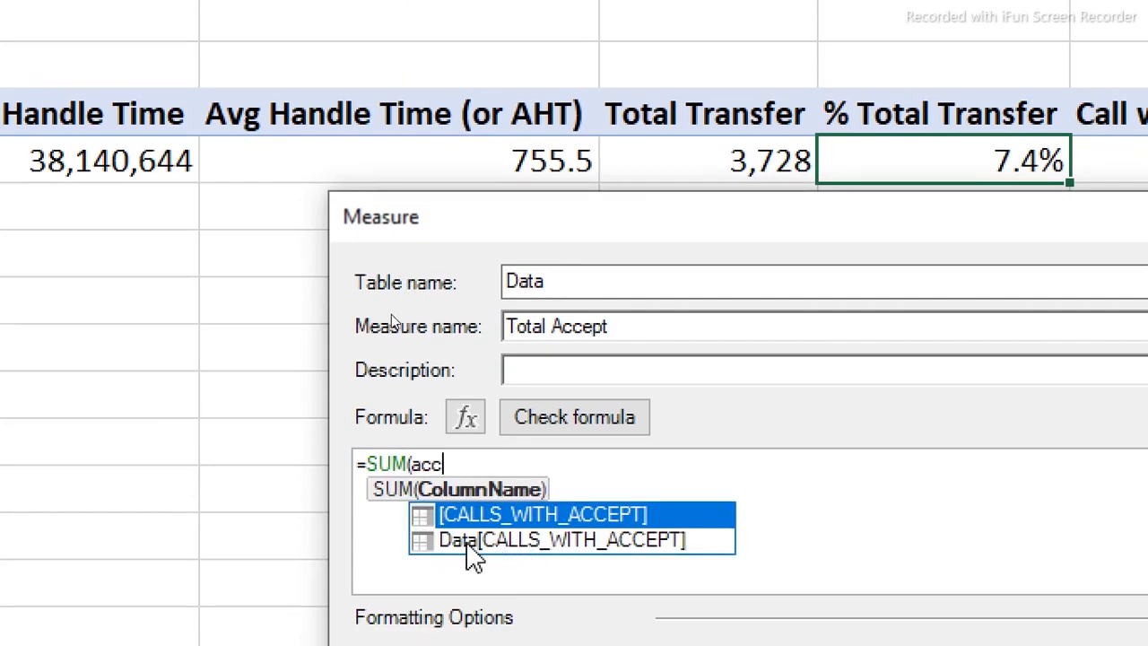
pyautogui.doubleClick(523, 516)
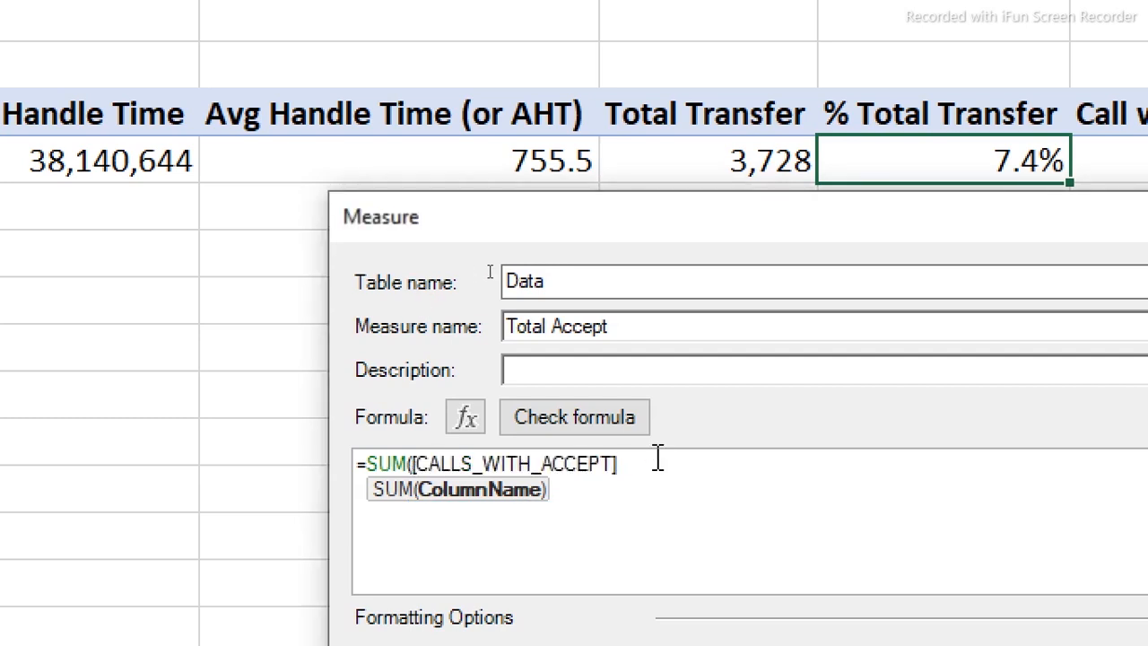
pyautogui.write(')')
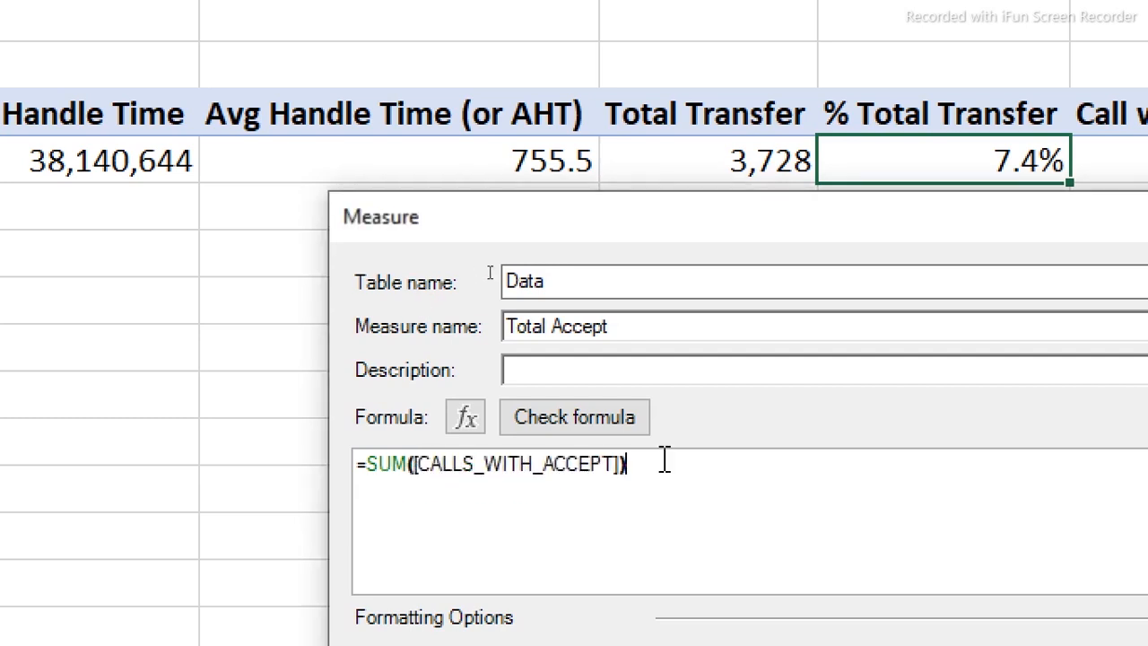
pyautogui.click(607, 418)
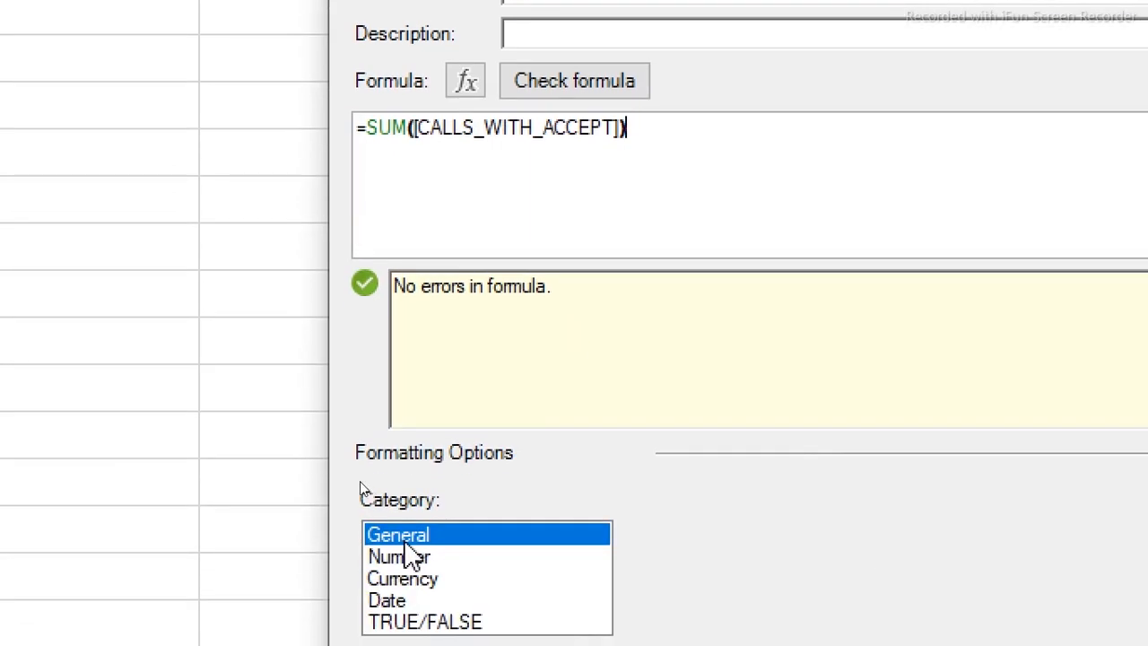
# - Format the Total Accept measure as a whole number with the 1000 separator and save it
pyautogui.click(403, 601)
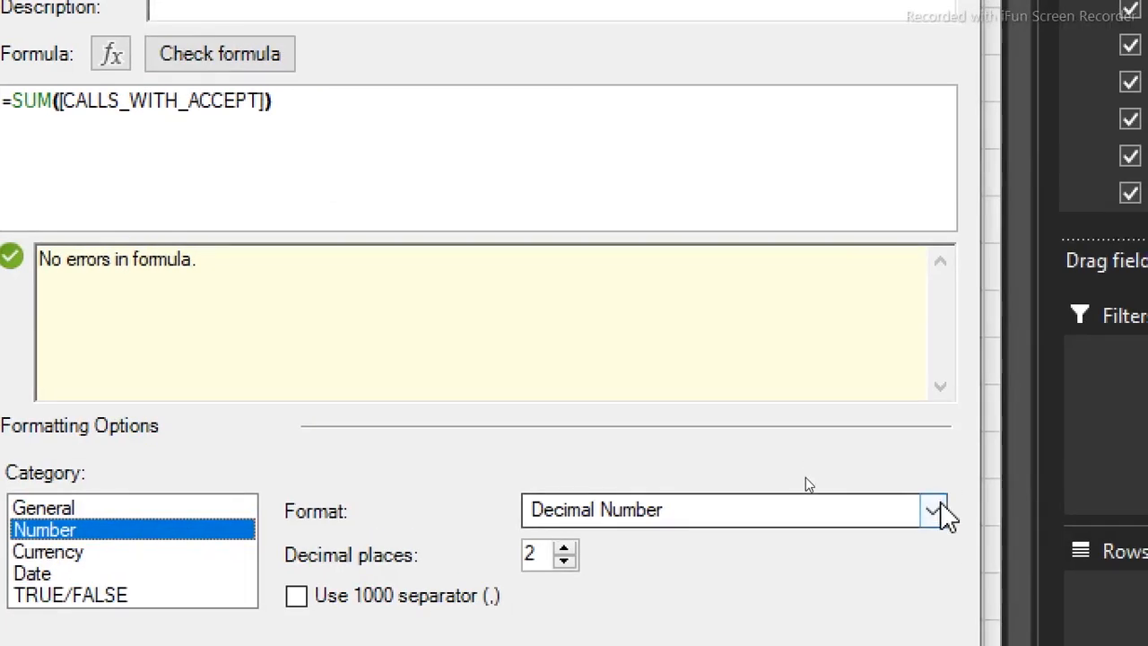
pyautogui.click(937, 514)
pyautogui.click(609, 563)
pyautogui.click(364, 591)
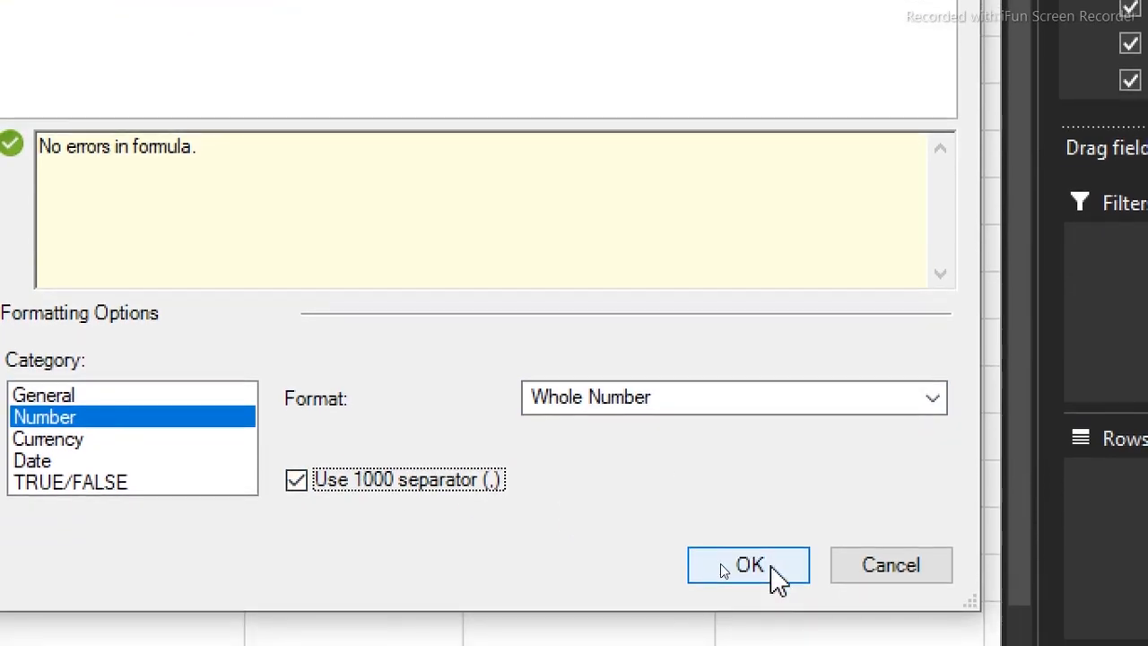
pyautogui.click(750, 565)
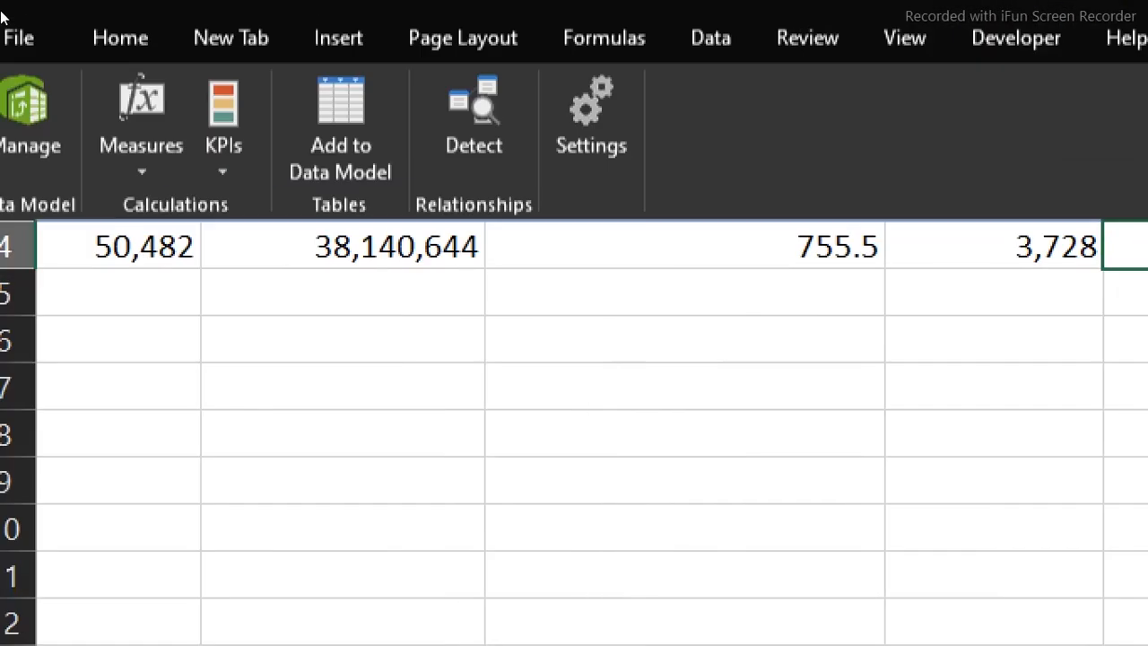
# - Create the % Accept measure with the formula =DIVIDE([Total Accept],[Total Calls],0), formatted as a percentage with 1 decimal place
pyautogui.click(140, 170)
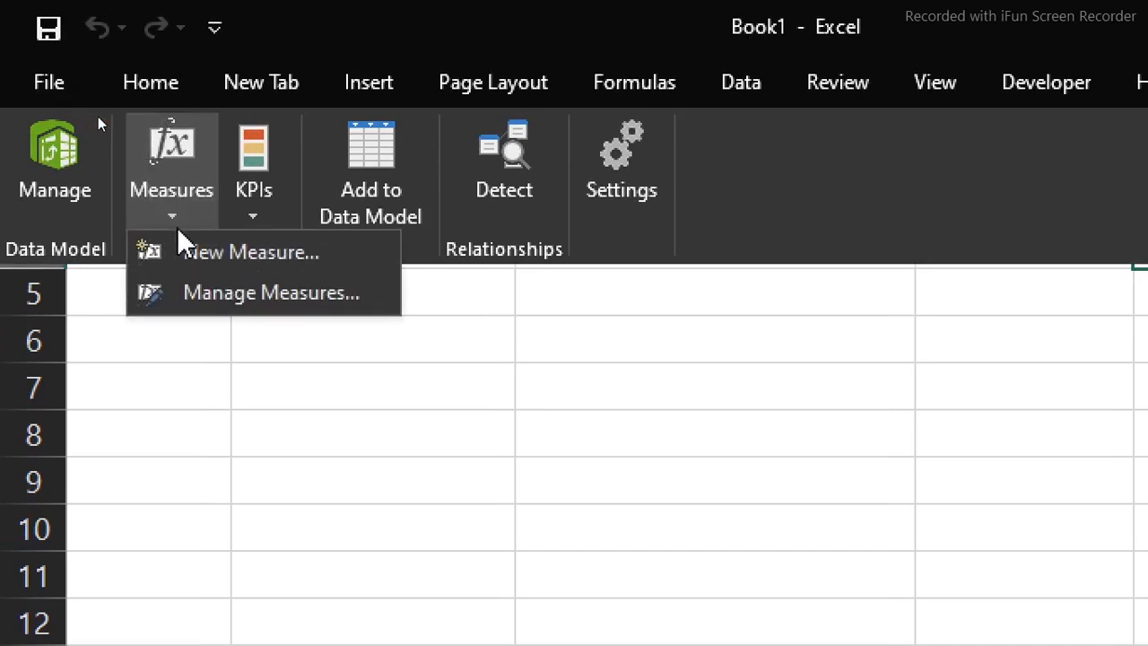
pyautogui.click(223, 262)
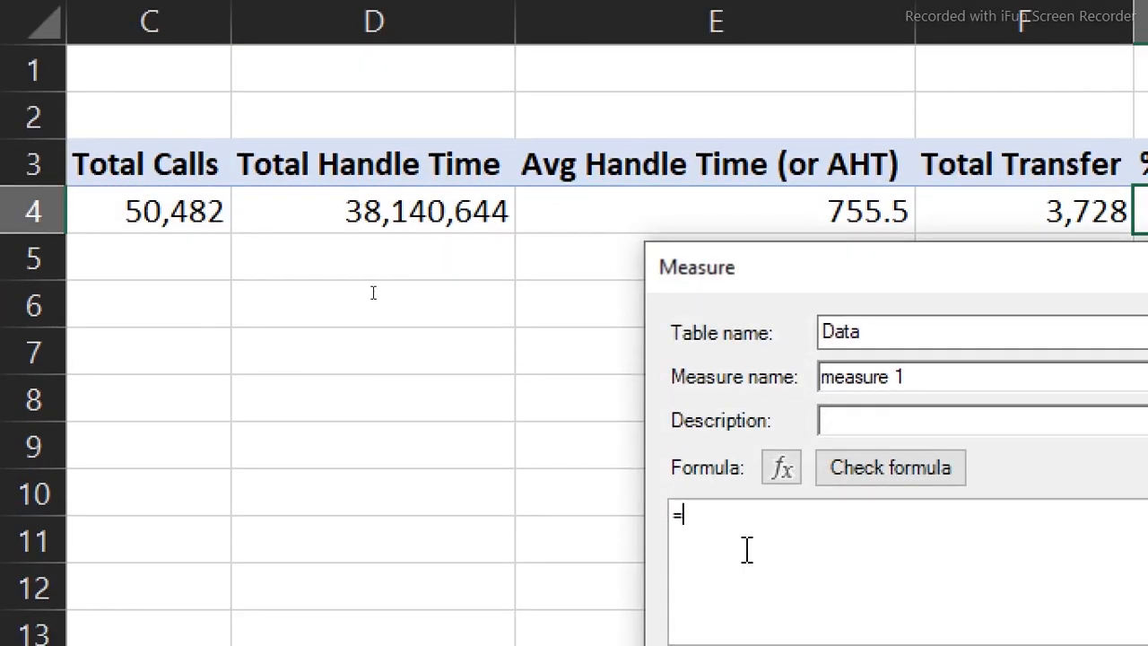
pyautogui.click(932, 415)
pyautogui.moveTo(932, 383); pyautogui.dragTo(771, 372)
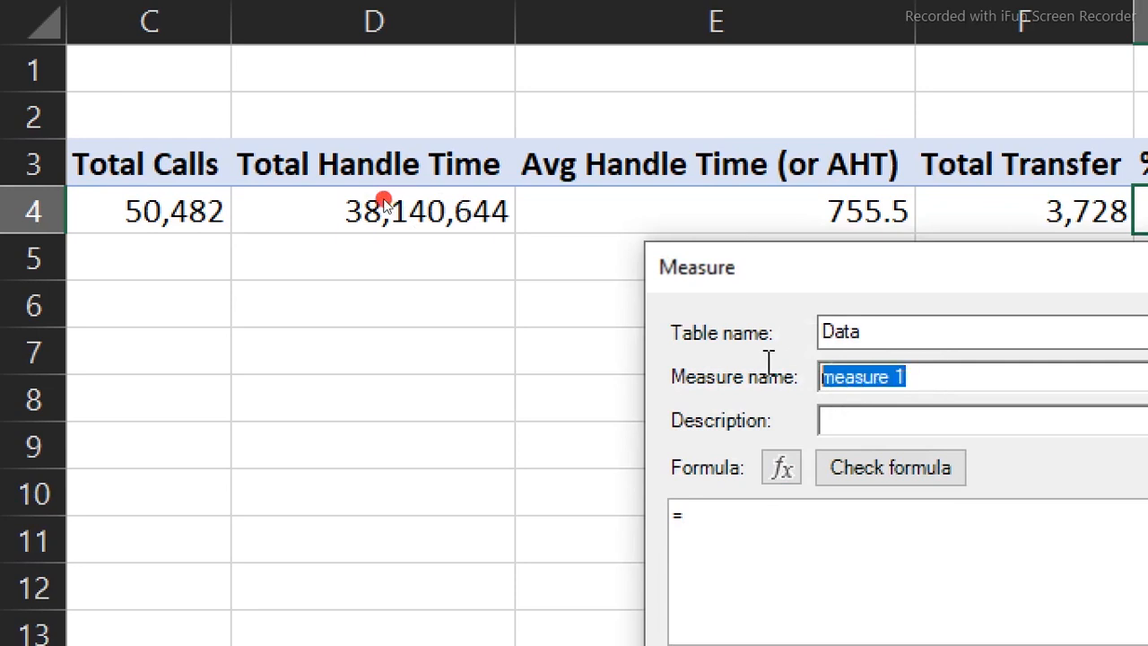
pyautogui.write('Accept %')
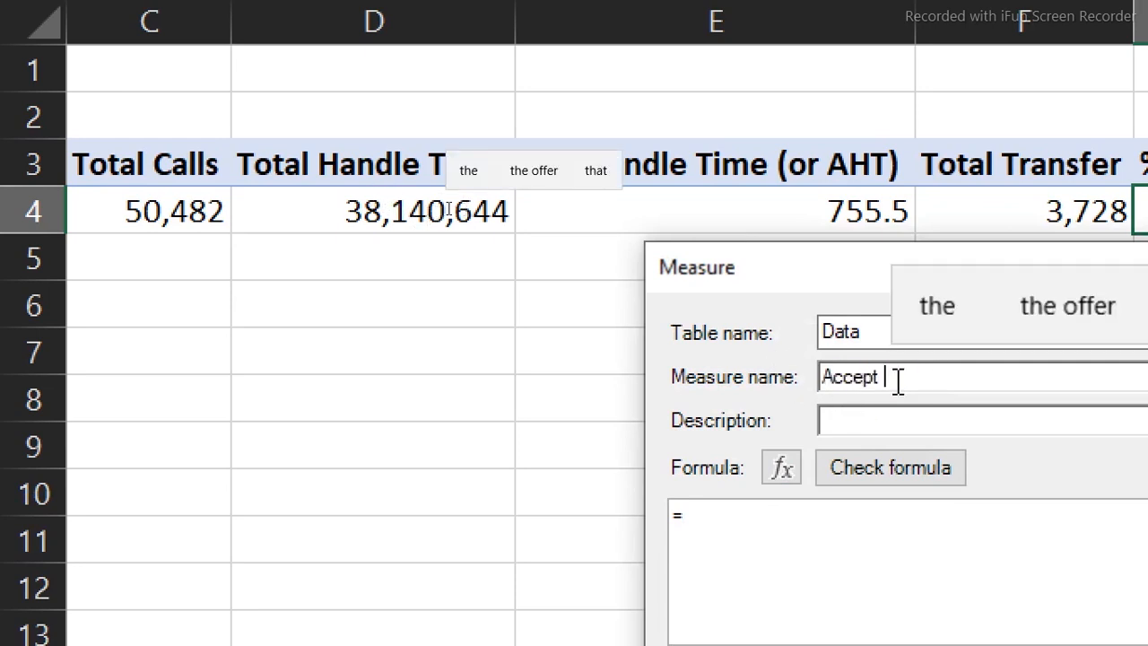
pyautogui.press('Home')
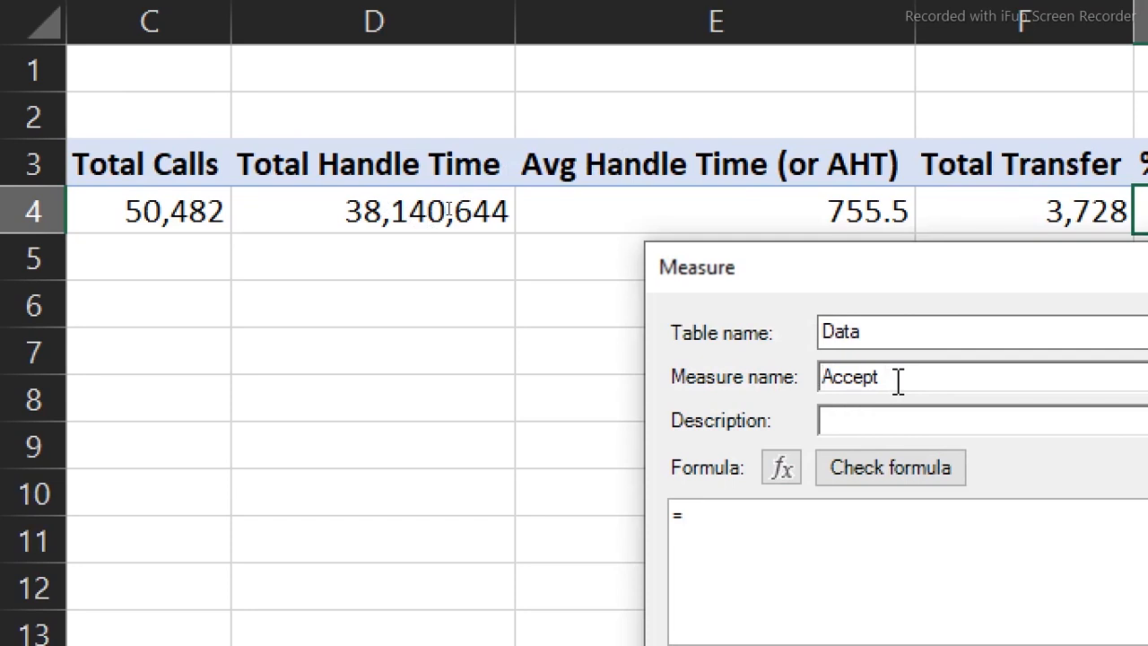
pyautogui.write('%')
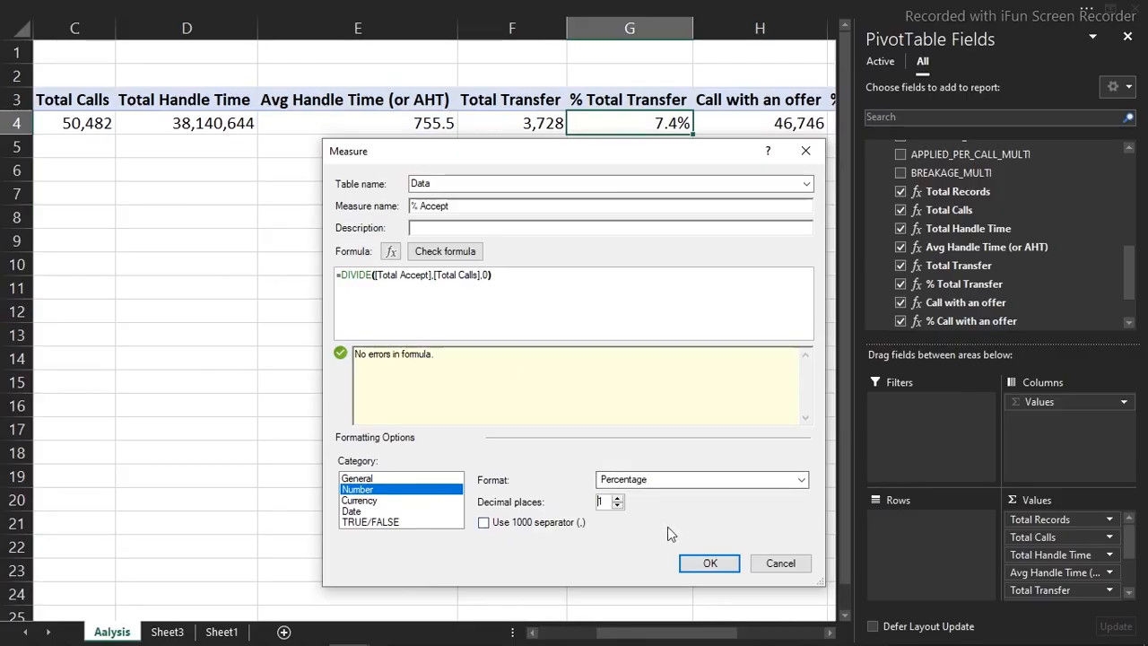
pyautogui.click(700, 563)
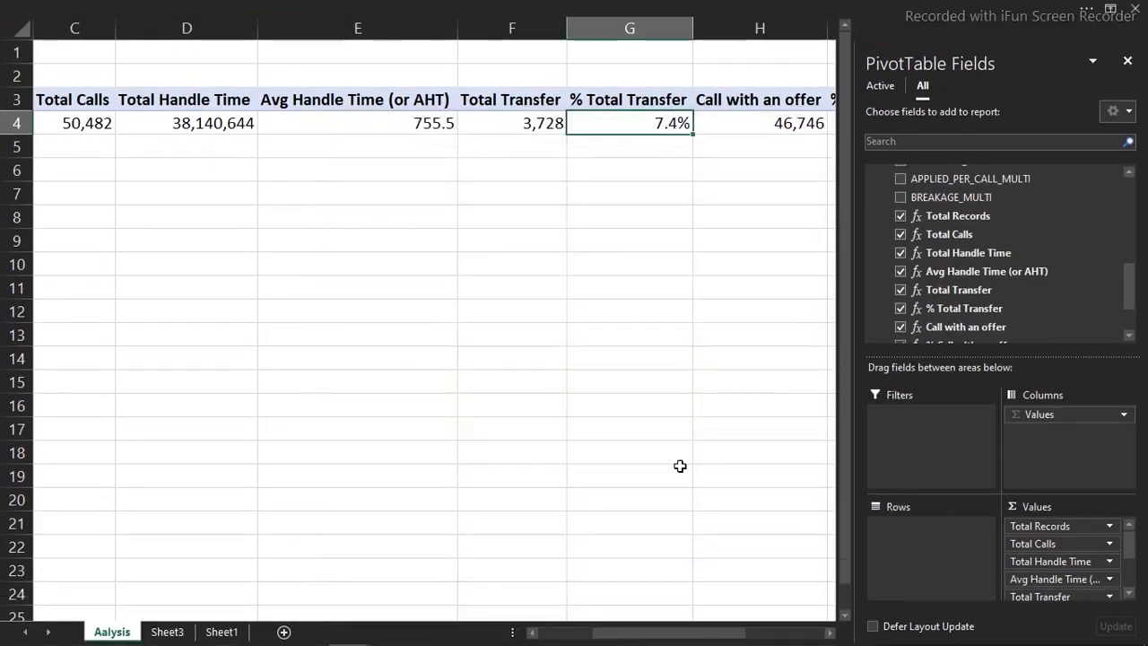
# - Examine the Total Accept and % Accept columns at the end of the pivot table
pyautogui.click(671, 359)
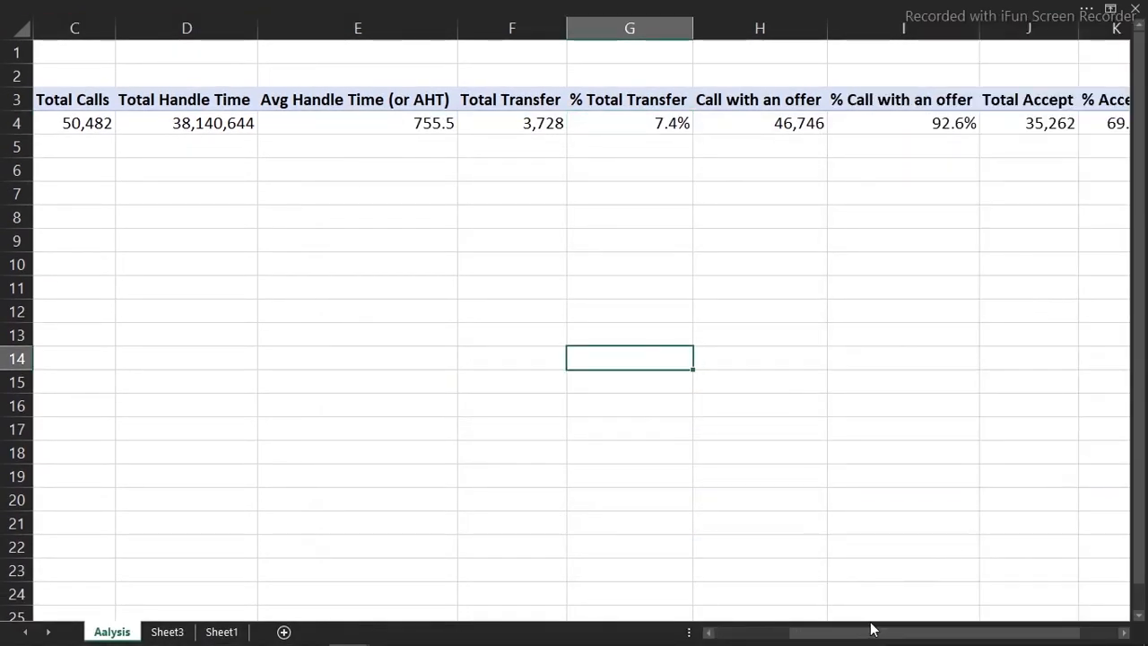
pyautogui.click(1121, 633)
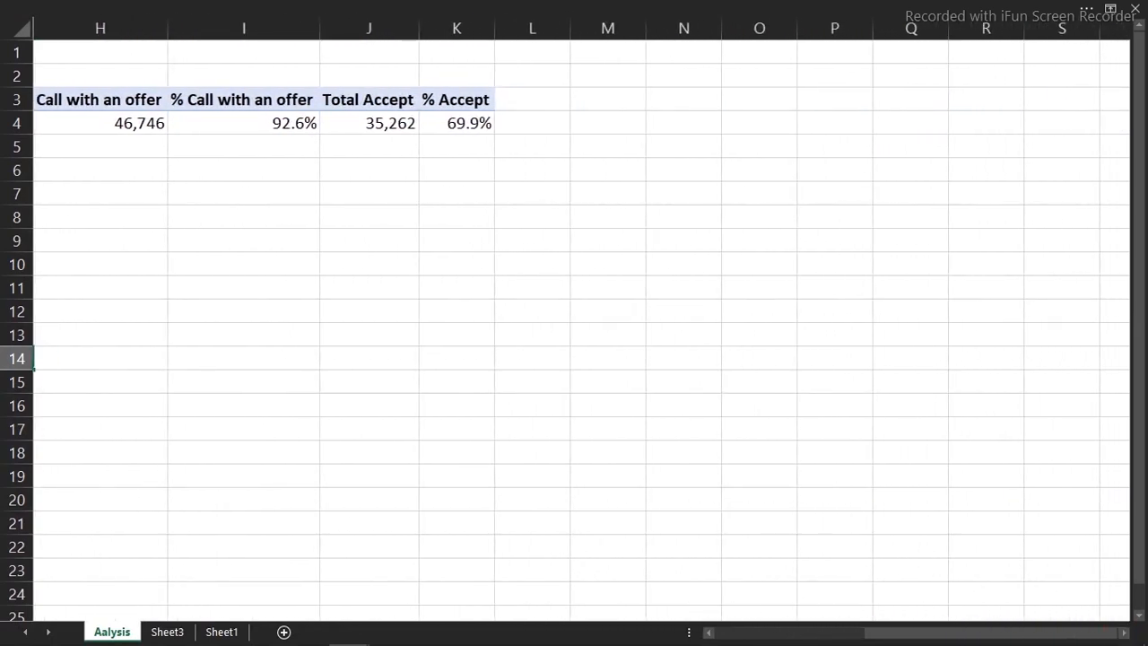
pyautogui.click(312, 638)
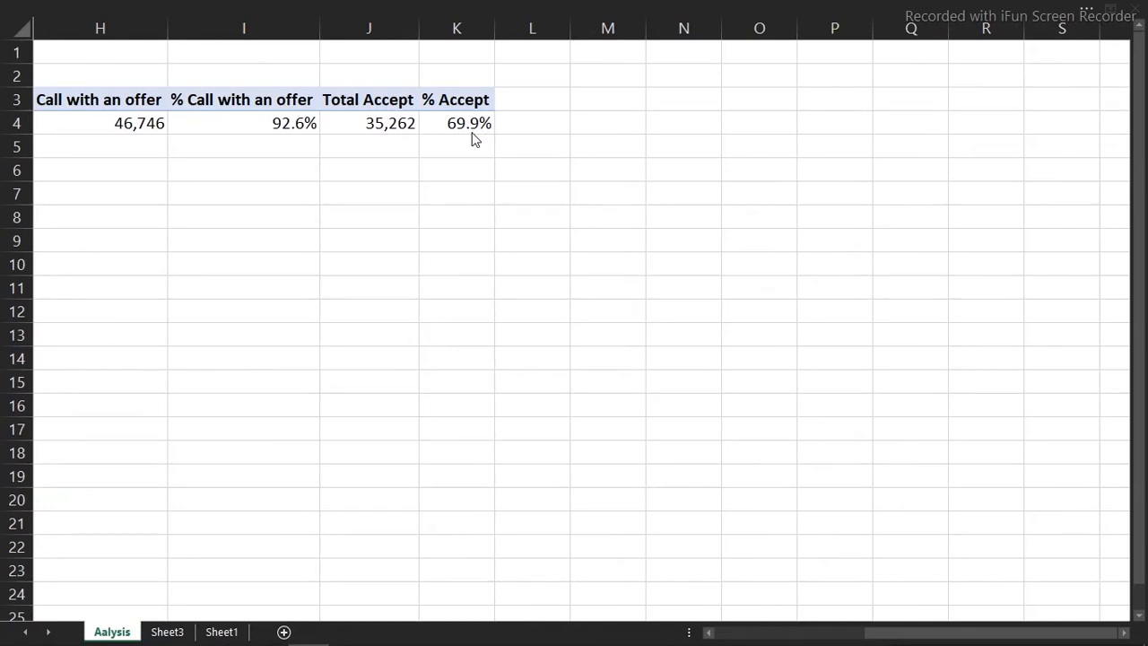
# - Switch to the Power BI dashboard and view its Metrics and Table insight pages
pyautogui.click(430, 629)
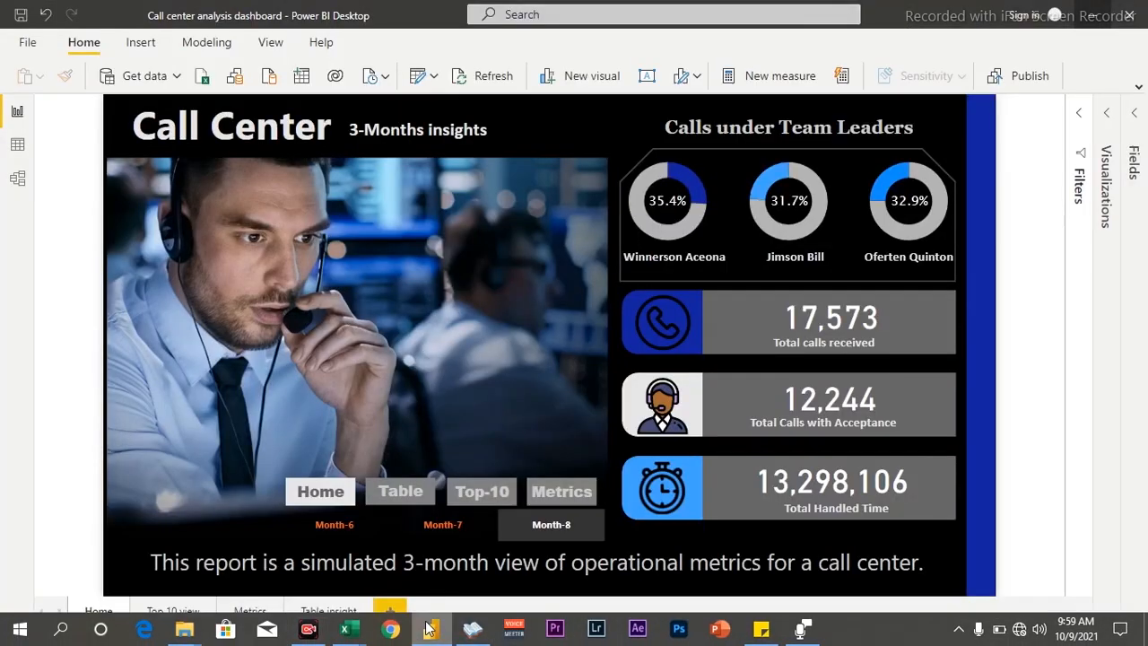
pyautogui.click(249, 614)
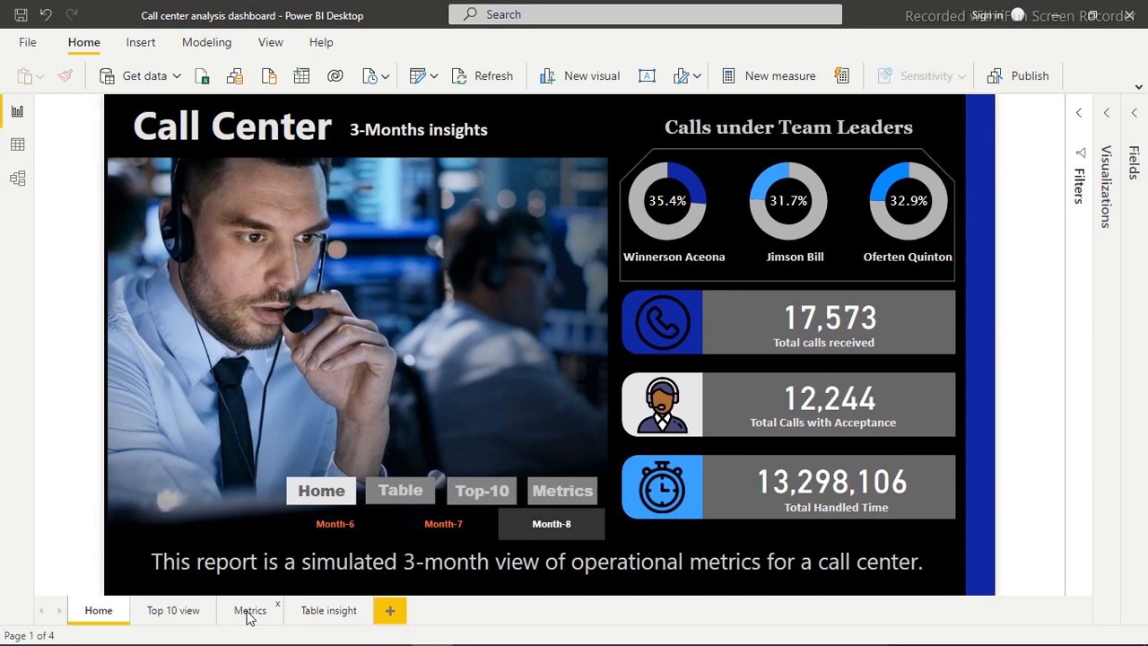
pyautogui.click(252, 625)
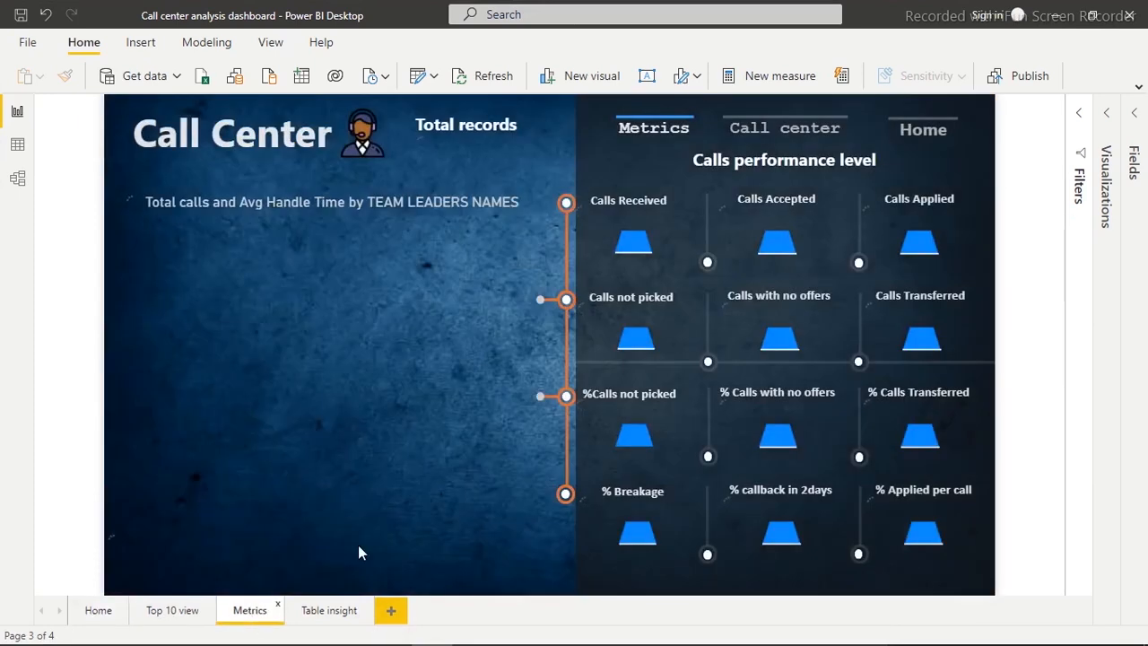
pyautogui.click(329, 613)
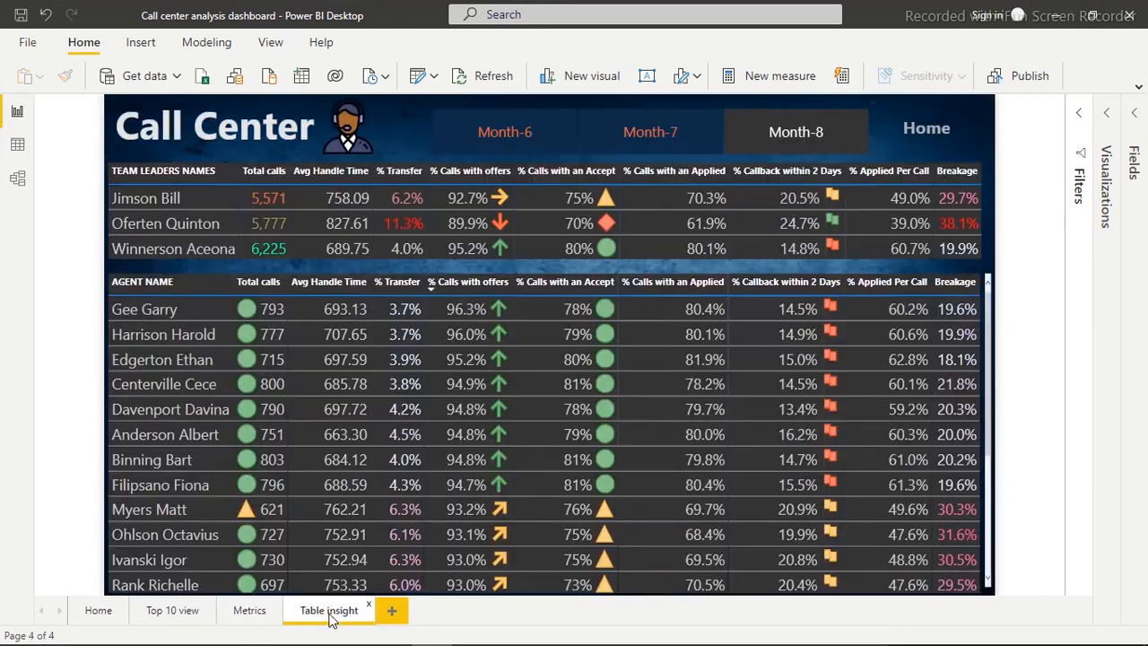
# - Return to the Book1 workbook and look up the Accept % and Applied % definitions in the metric list on Sheet3
pyautogui.moveTo(354, 641)
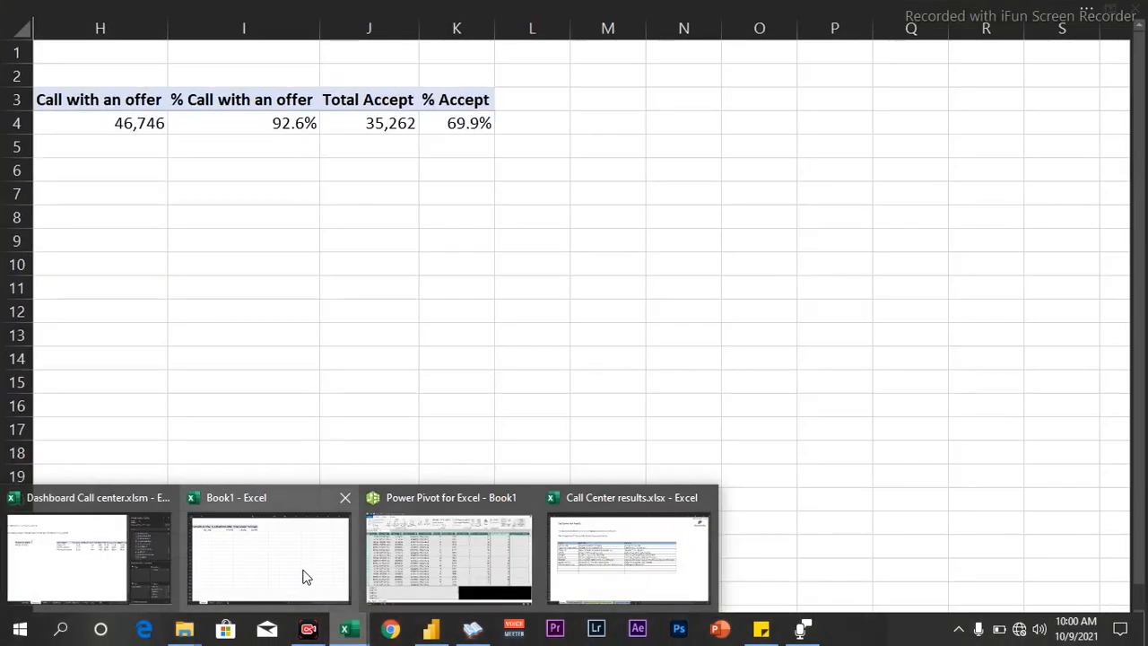
pyautogui.click(303, 576)
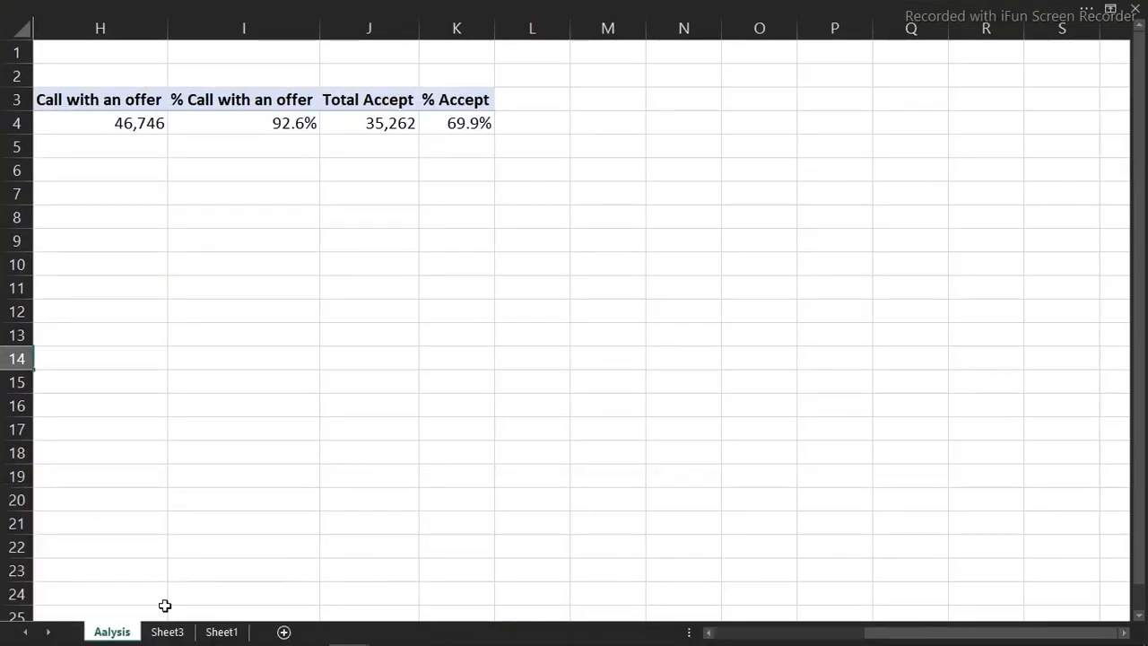
pyautogui.click(168, 632)
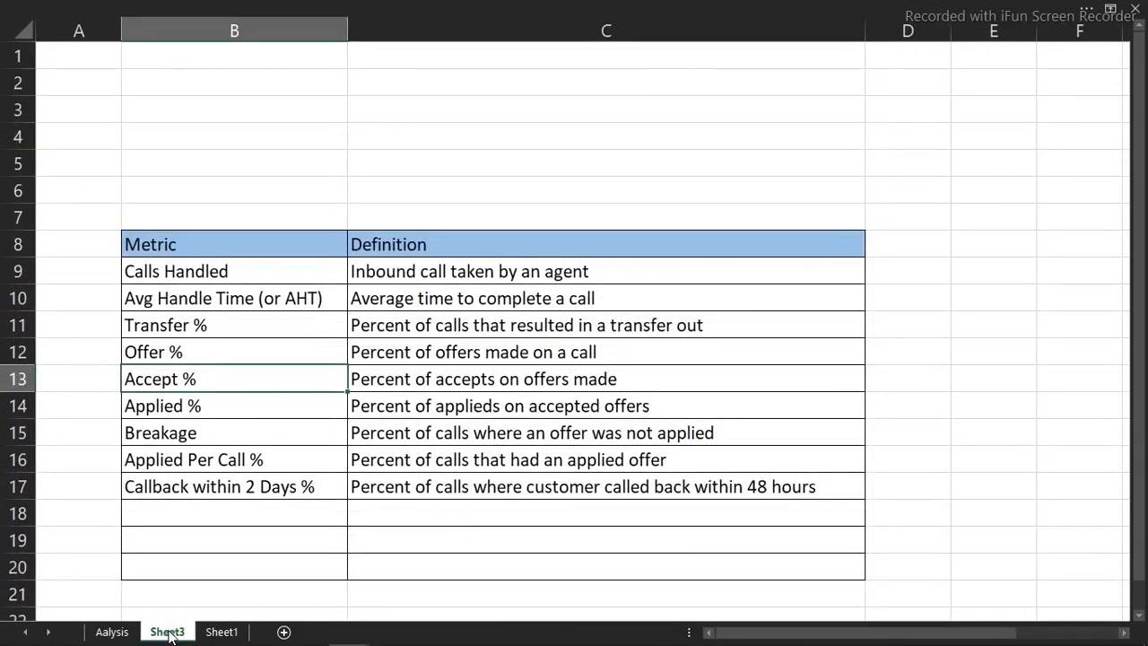
pyautogui.click(195, 405)
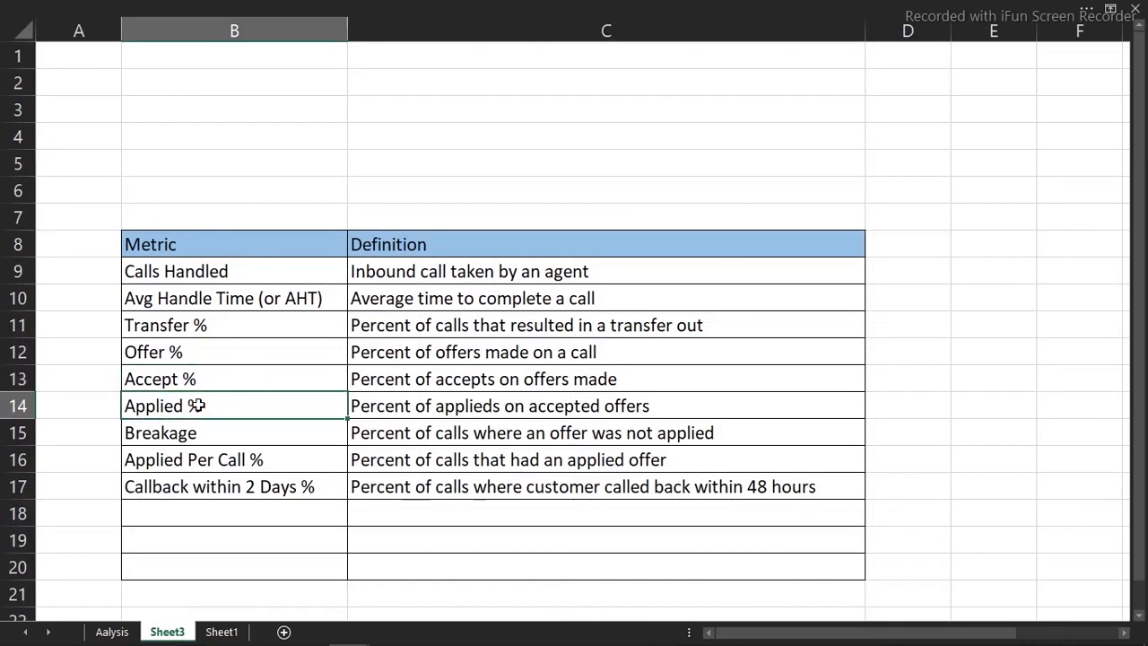
pyautogui.click(215, 380)
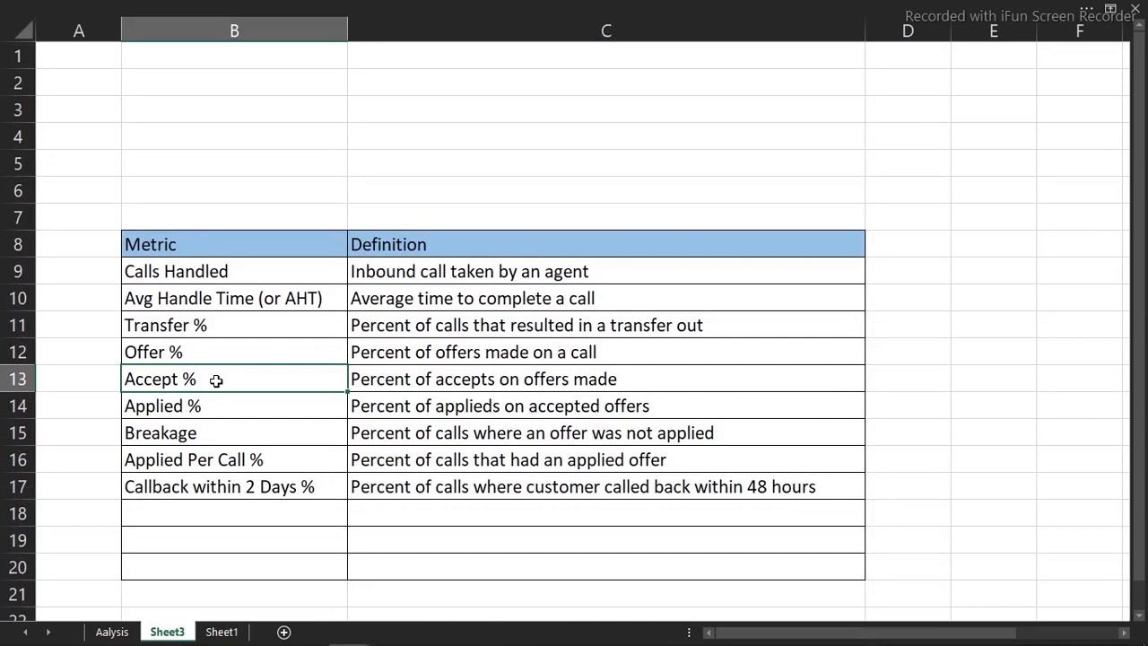
pyautogui.click(219, 408)
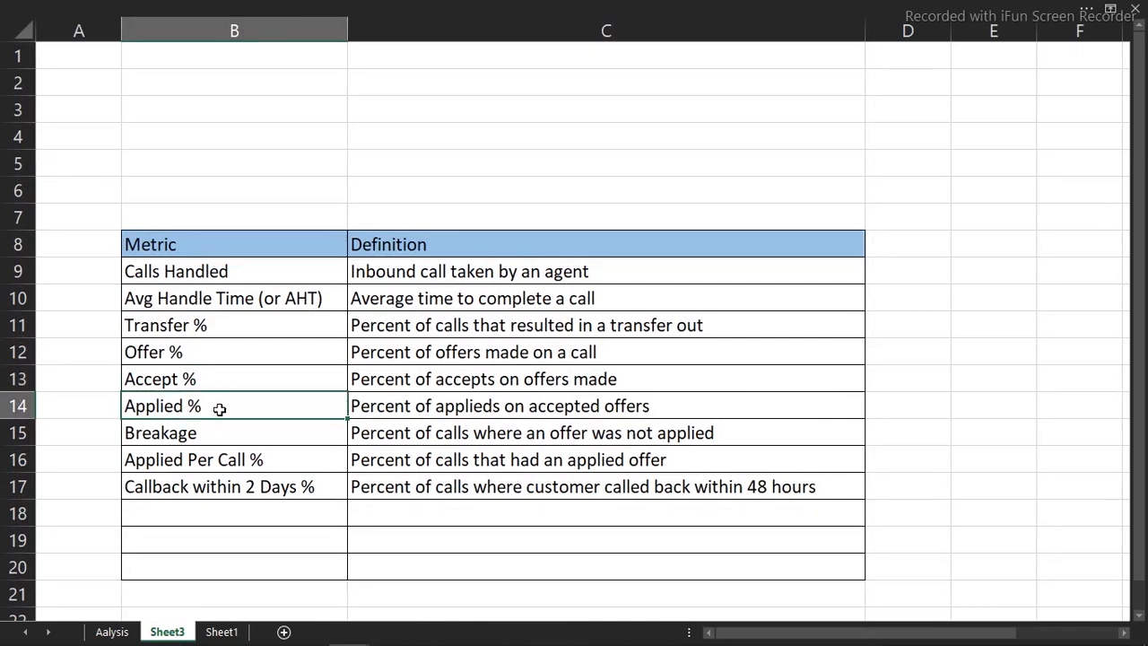
# - Start a new measure from the Aalysis sheet's pivot table and enter its formula as =SUM([CALLS_OFFER_APPLIED])
pyautogui.click(112, 632)
pyautogui.click(297, 120)
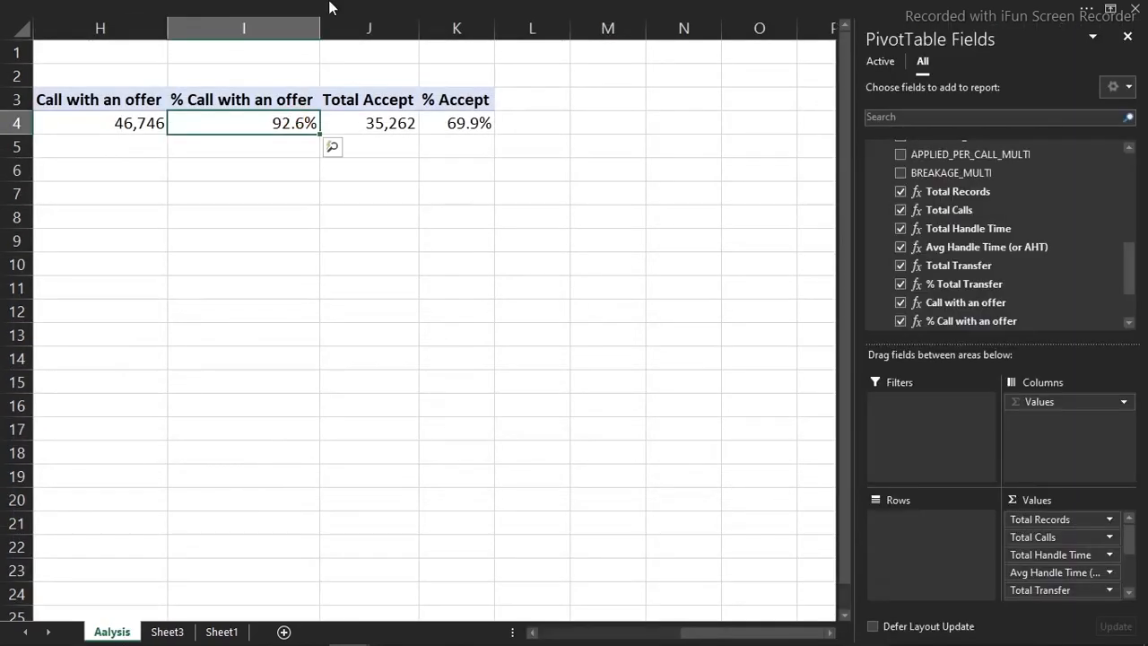
pyautogui.click(408, 4)
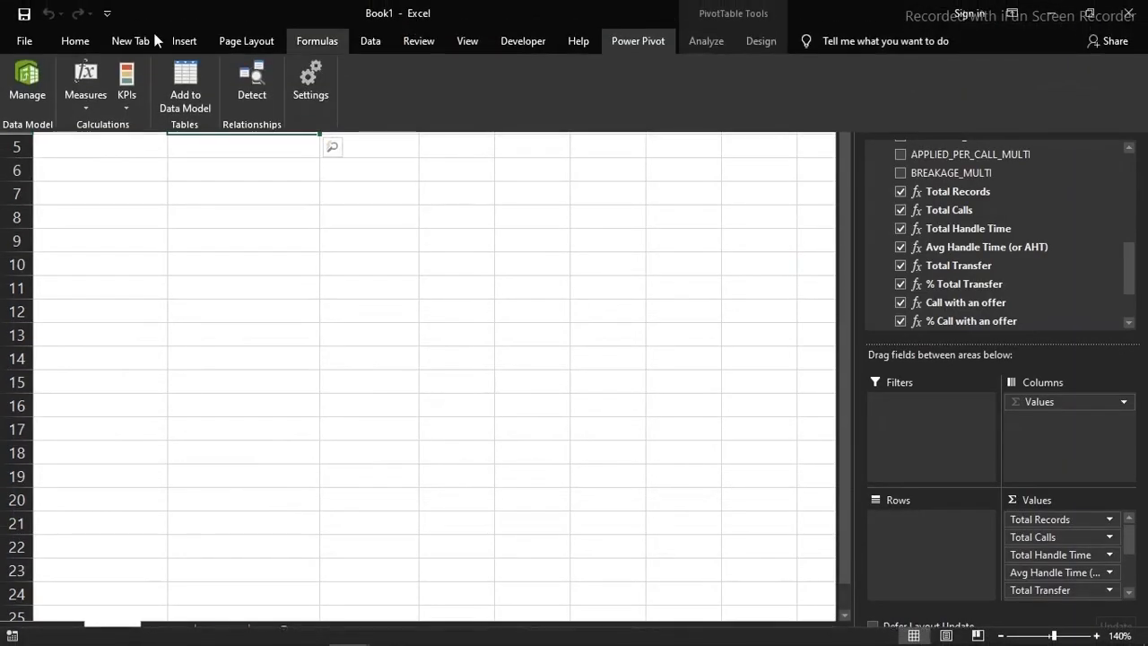
pyautogui.click(89, 111)
pyautogui.click(112, 125)
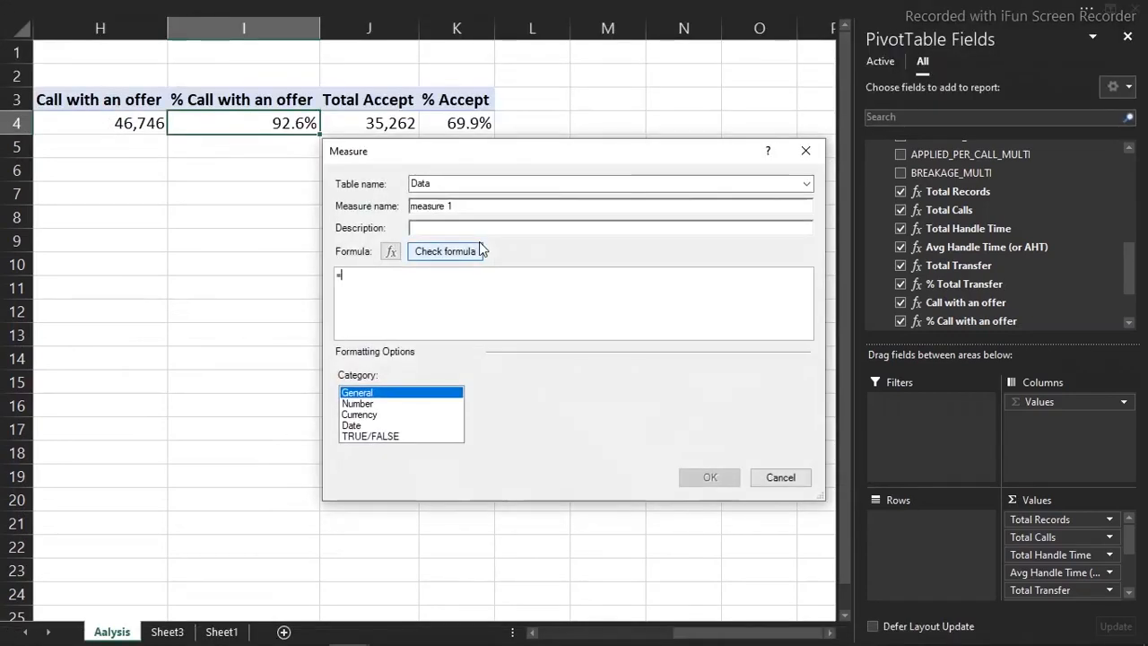
pyautogui.write('s')
pyautogui.press('BackSpace')
pyautogui.write('su')
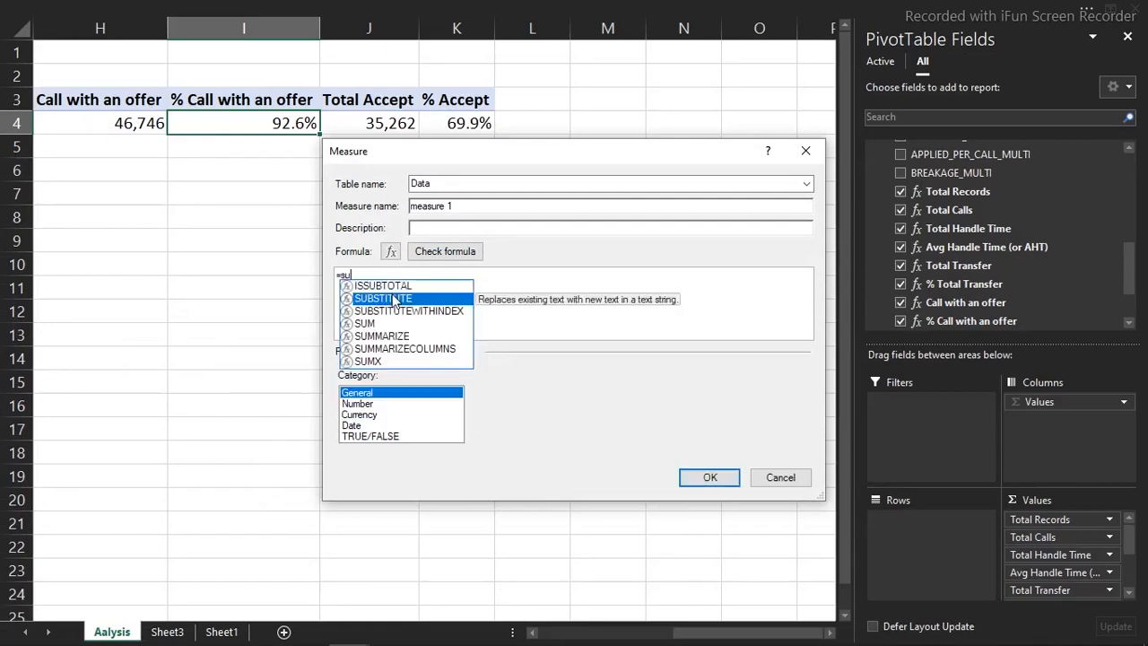
pyautogui.write('m')
pyautogui.press('Tab')
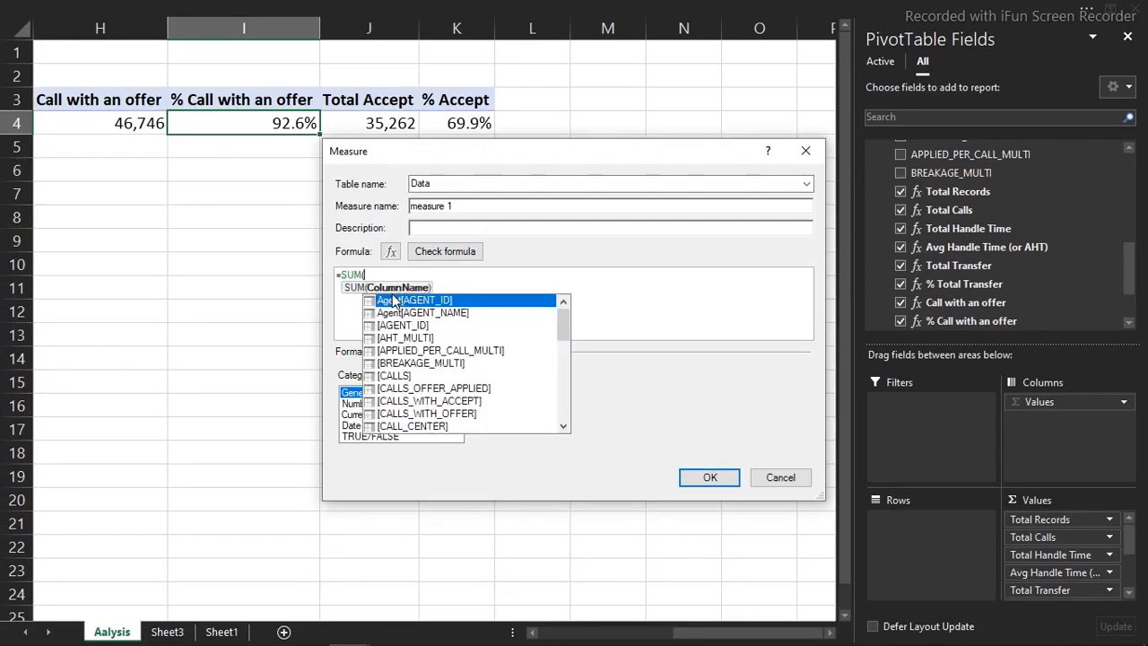
pyautogui.write('app')
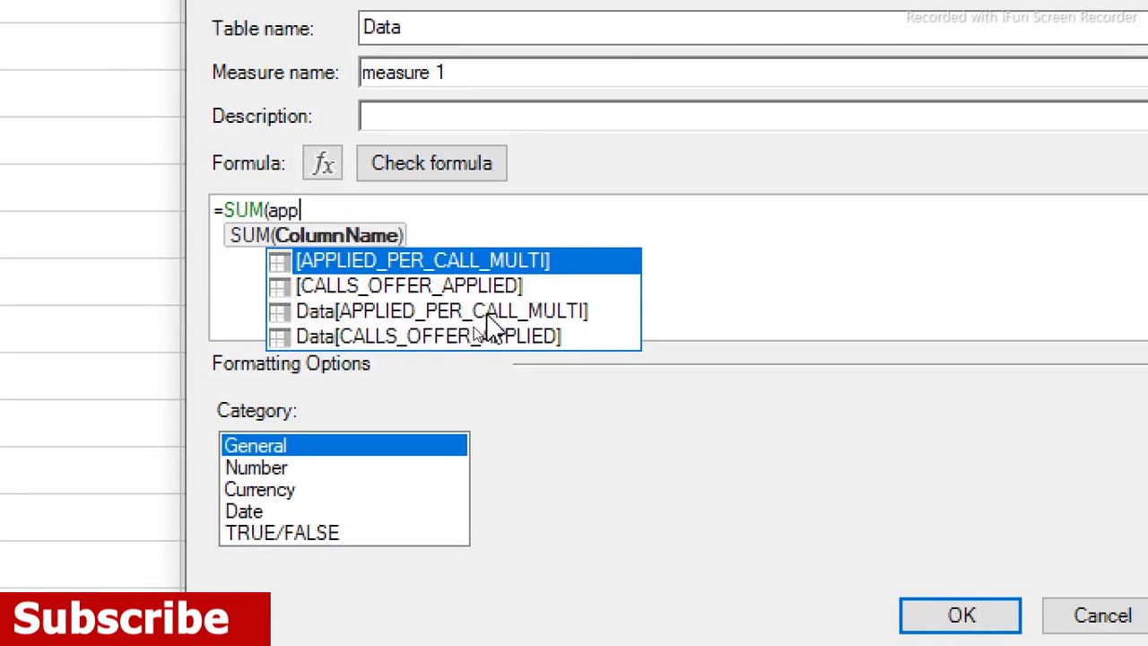
pyautogui.doubleClick(417, 287)
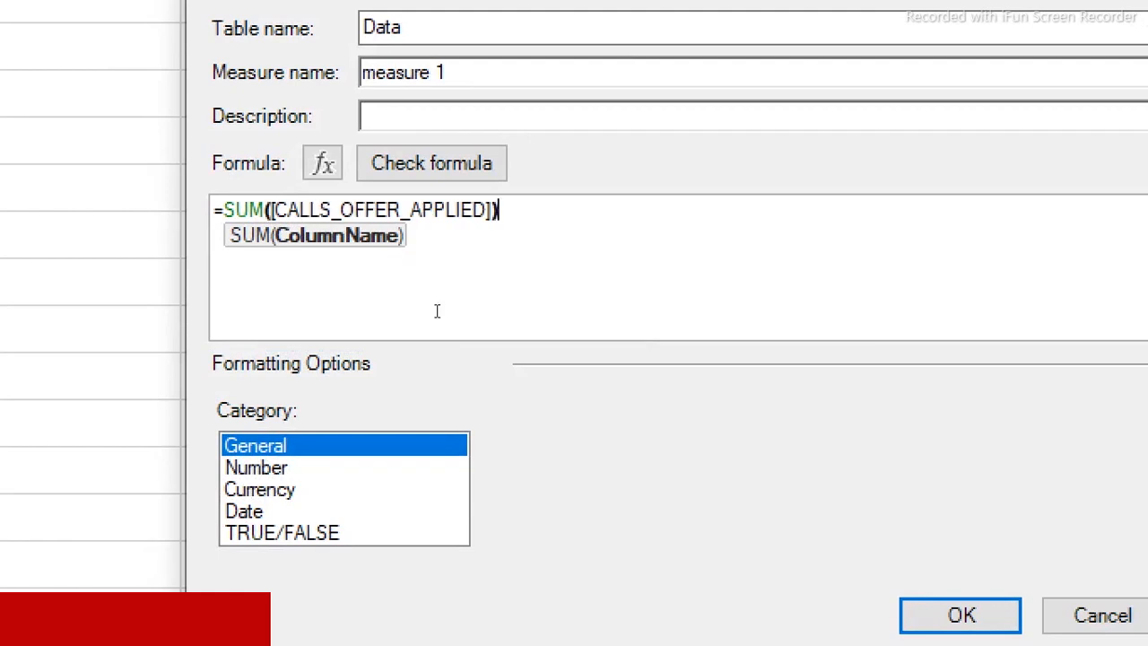
pyautogui.write(')')
# - Name the measure Total Applied, format it as a whole number with the 1000 separator and save it
pyautogui.moveTo(456, 98); pyautogui.dragTo(295, 102)
pyautogui.write('Total')
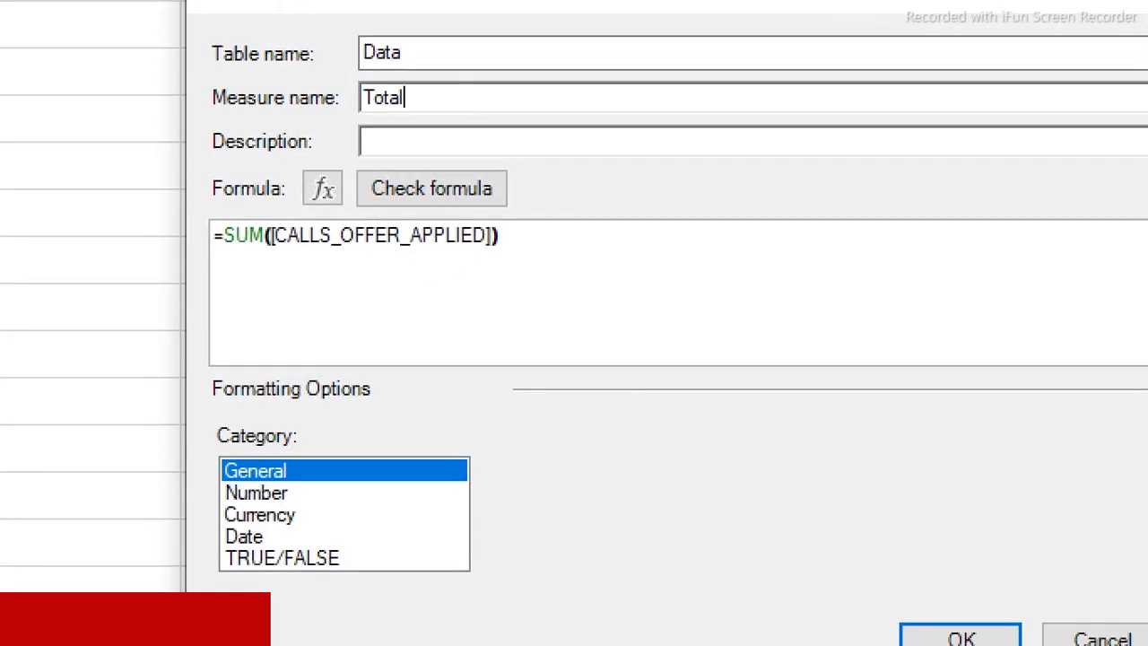
pyautogui.write(' Applied')
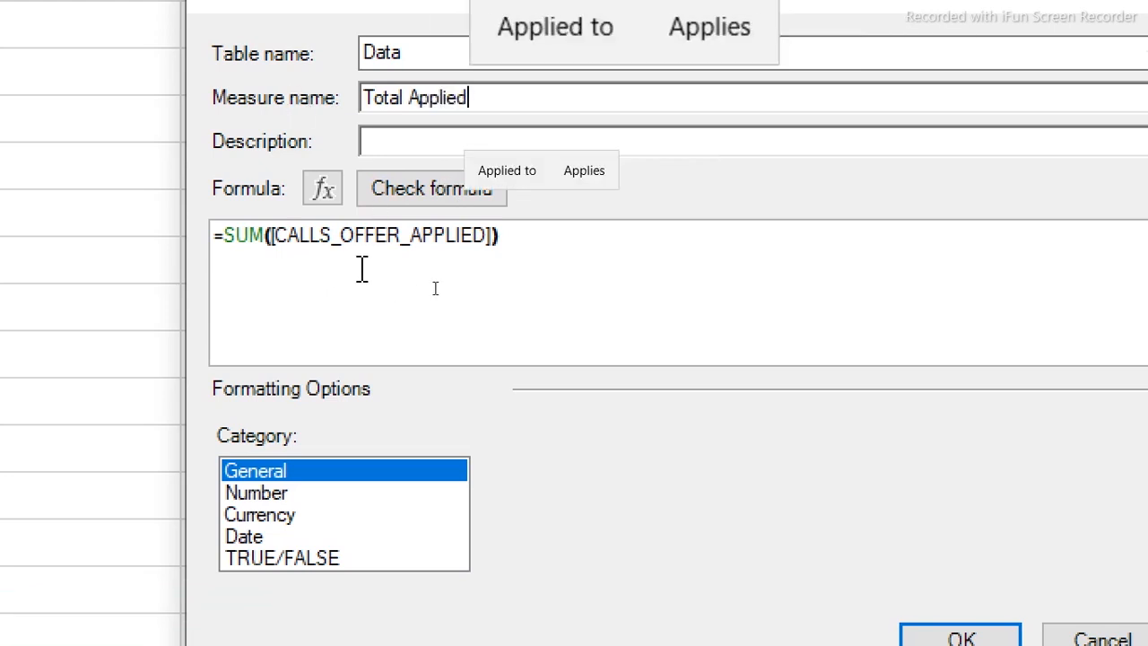
pyautogui.click(299, 494)
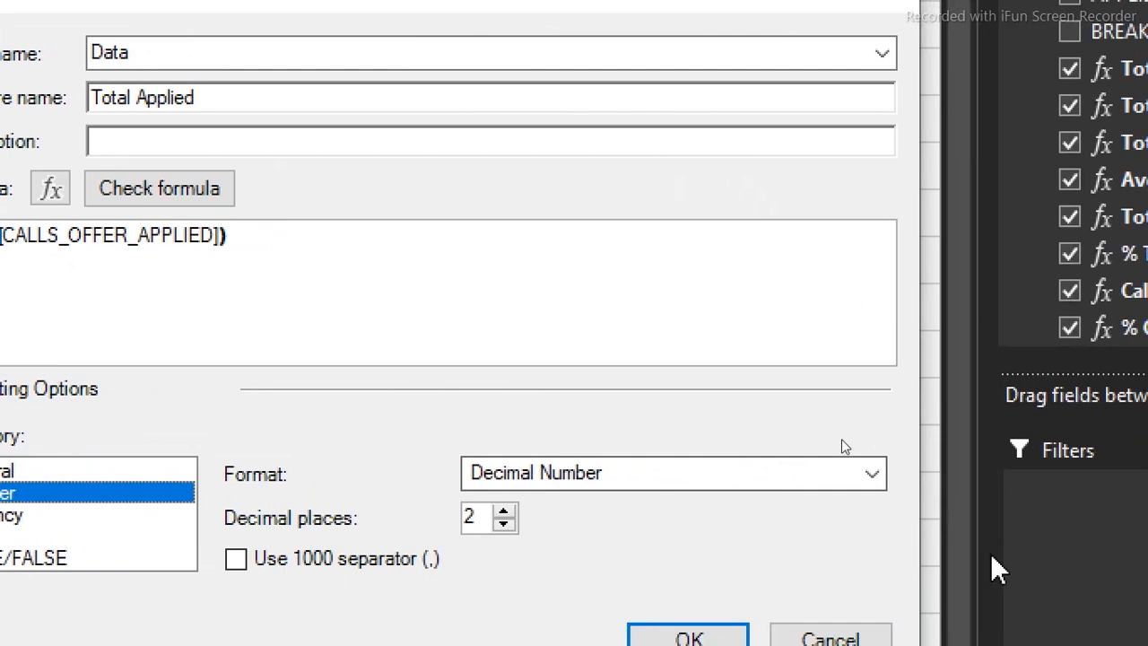
pyautogui.click(936, 476)
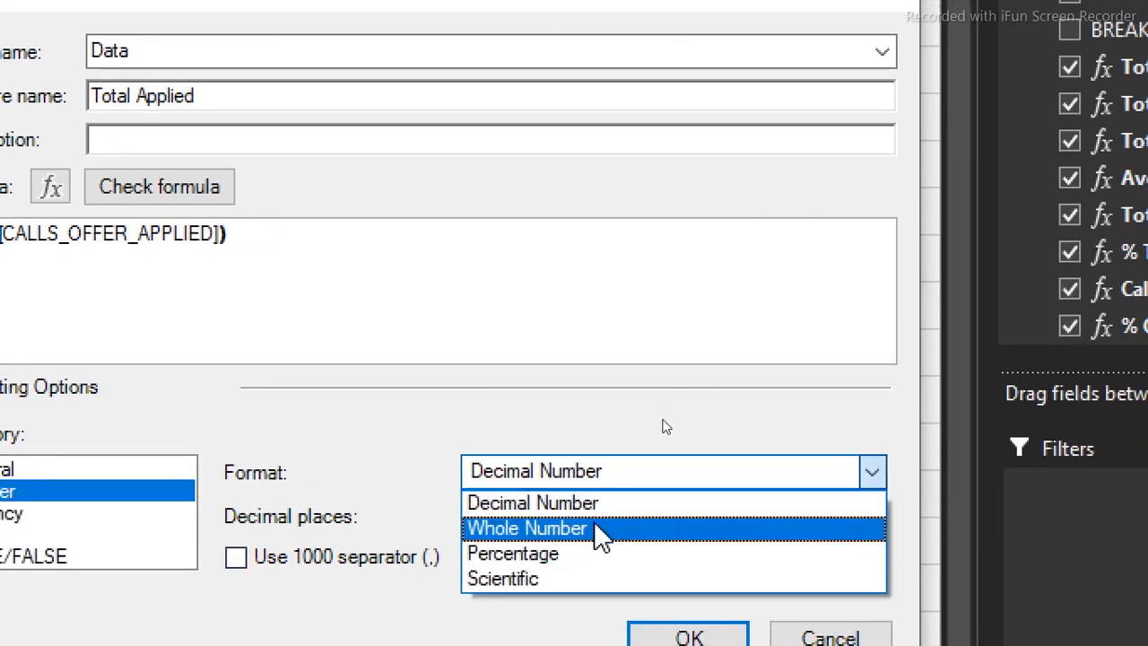
pyautogui.click(596, 529)
pyautogui.click(308, 563)
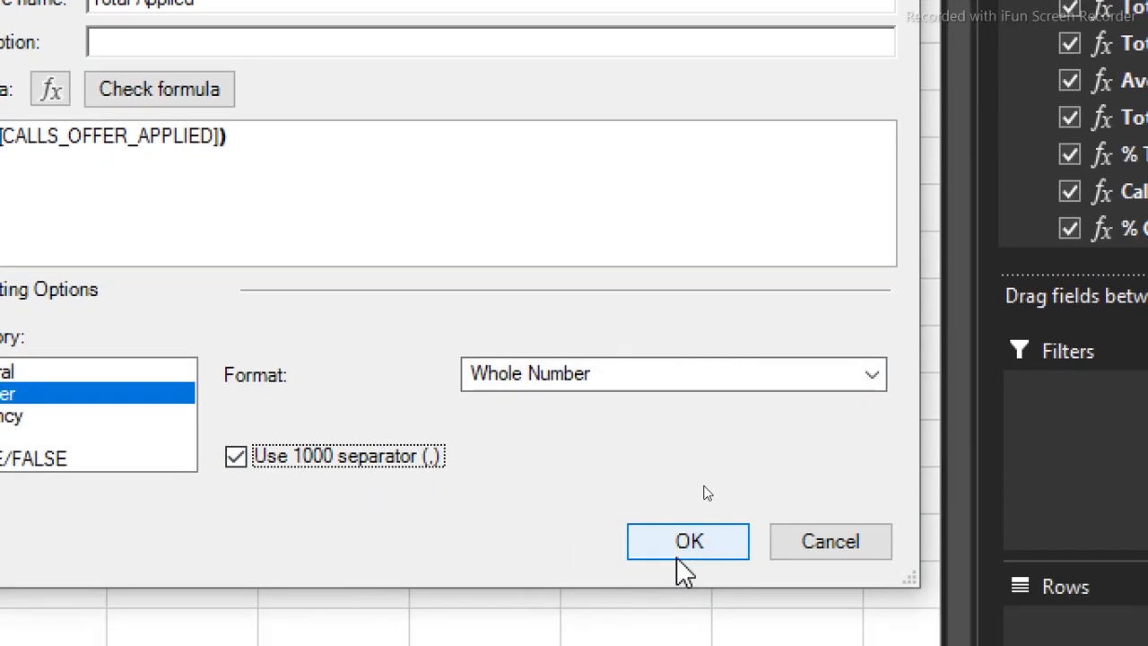
pyautogui.click(686, 609)
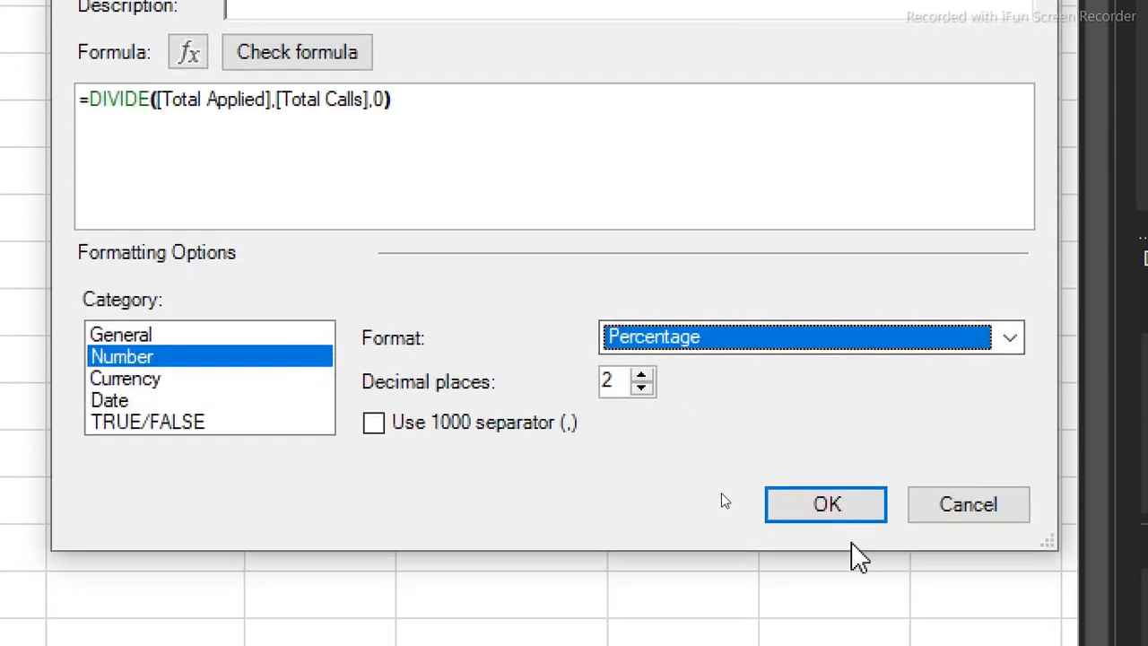
# - Create the % Applied measure with the formula =DIVIDE([Total Applied],[Total Calls],0), formatted as a percentage with 2 decimal places
pyautogui.click(843, 503)
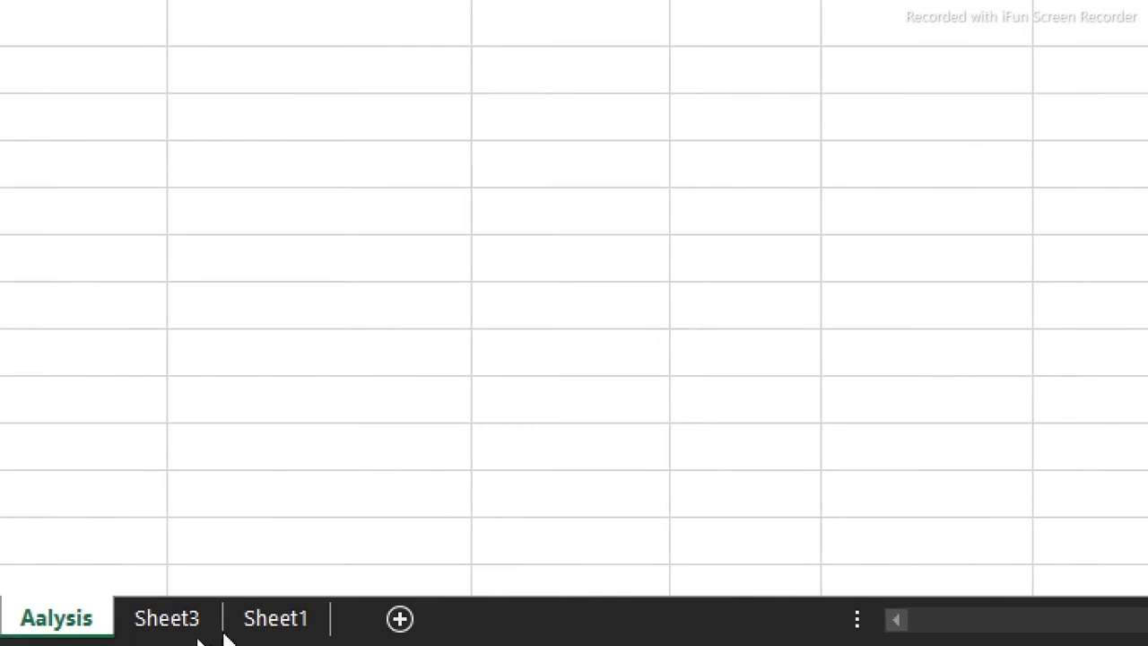
# - Look up the definitions of Breakage and the remaining metrics in the metric list on Sheet3
pyautogui.click(161, 619)
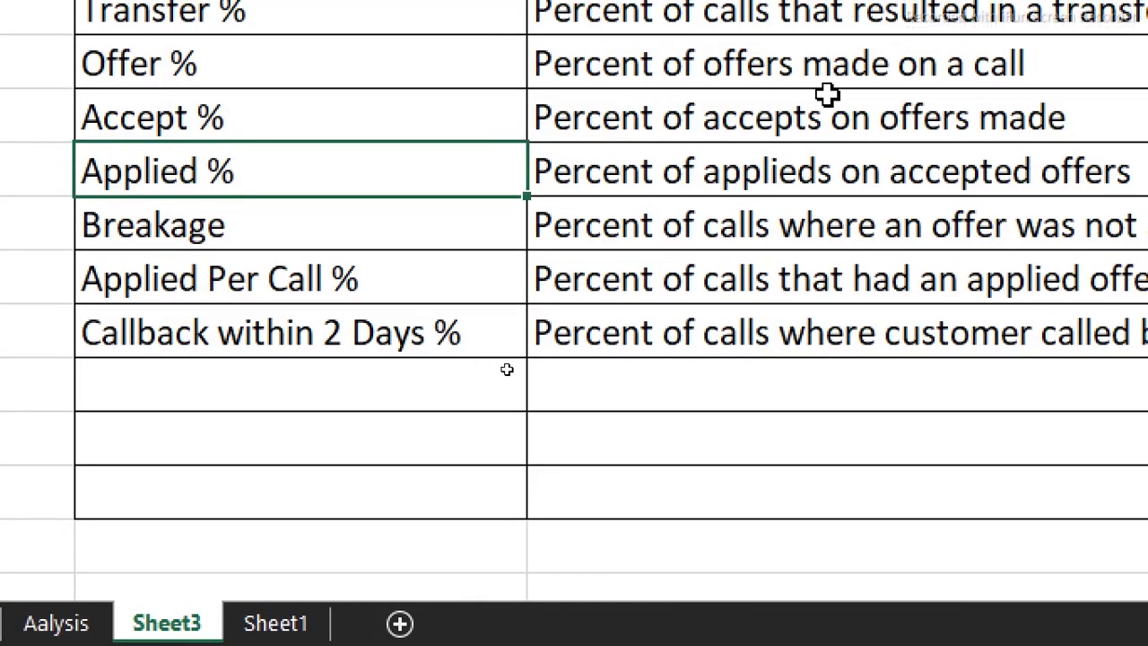
pyautogui.click(224, 229)
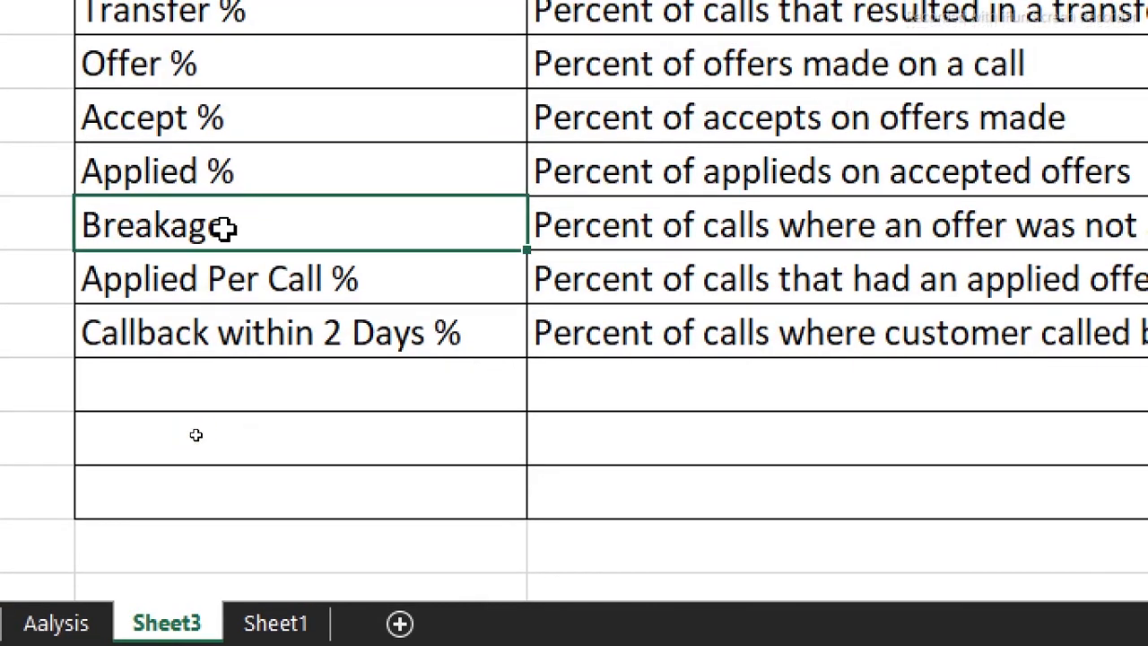
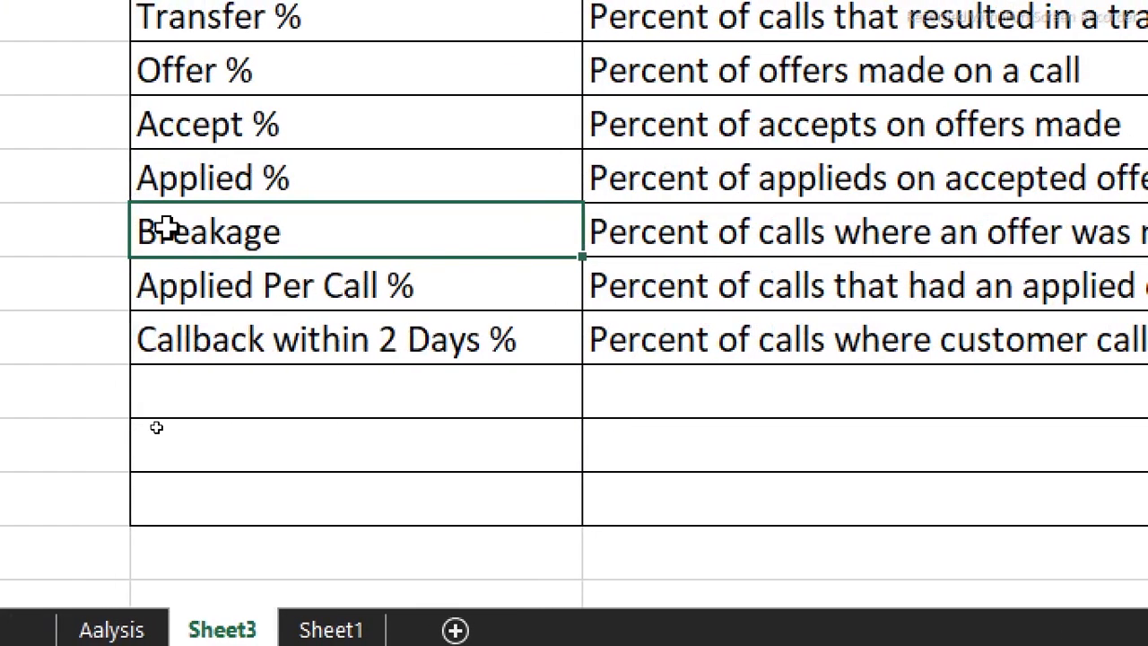
pyautogui.doubleClick(11, 231)
pyautogui.moveTo(300, 230); pyautogui.dragTo(55, 249)
pyautogui.click(361, 326)
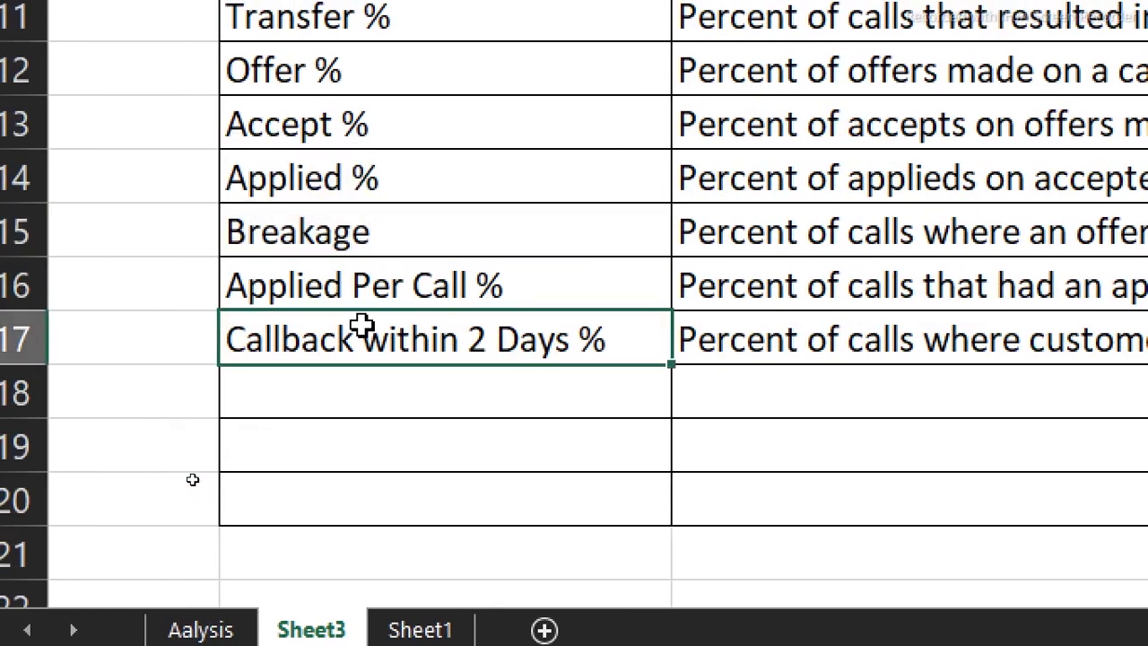
pyautogui.click(411, 414)
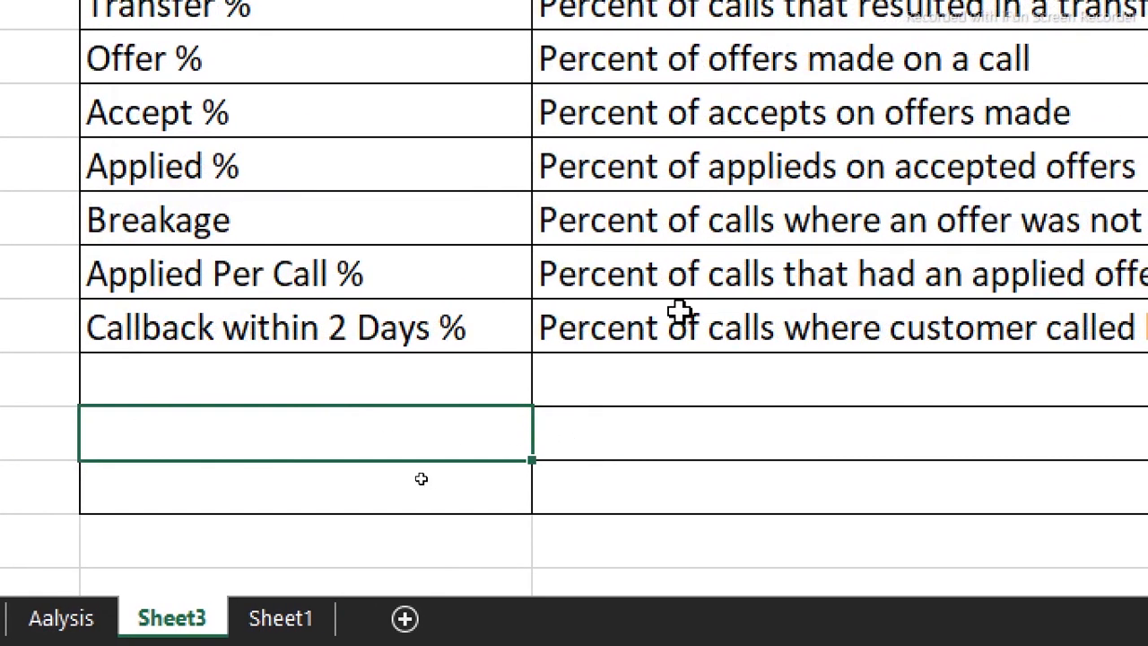
pyautogui.click(734, 311)
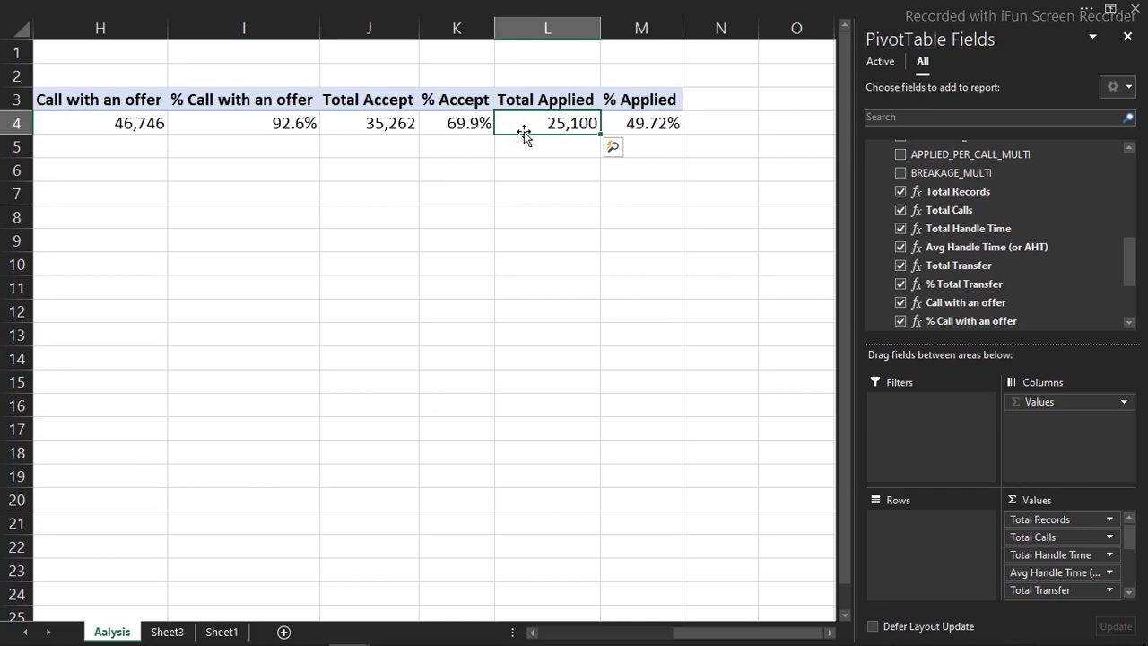
# - Start a new measure in the Data table for the pivot table and name it % Breakage
pyautogui.click(315, 5)
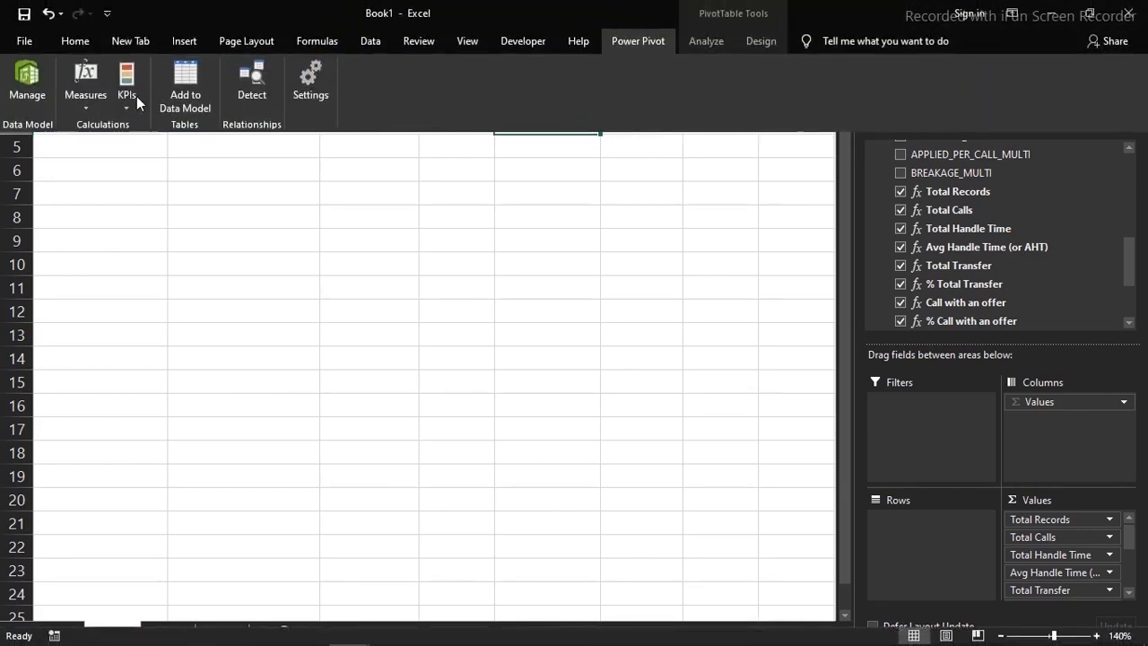
pyautogui.click(92, 107)
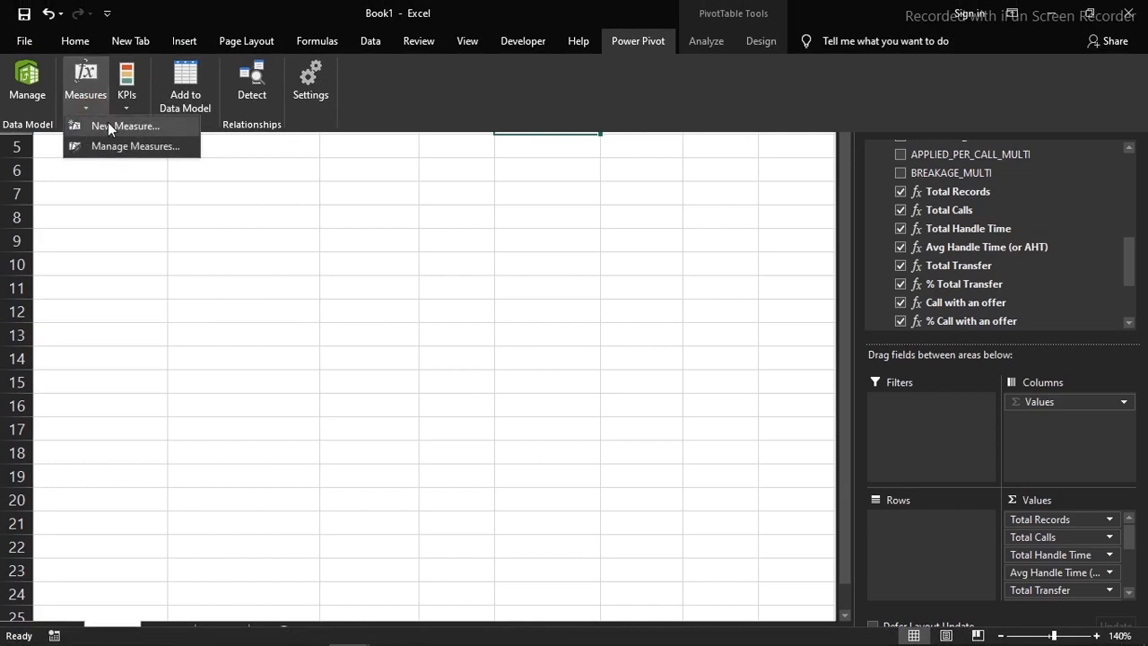
pyautogui.click(107, 124)
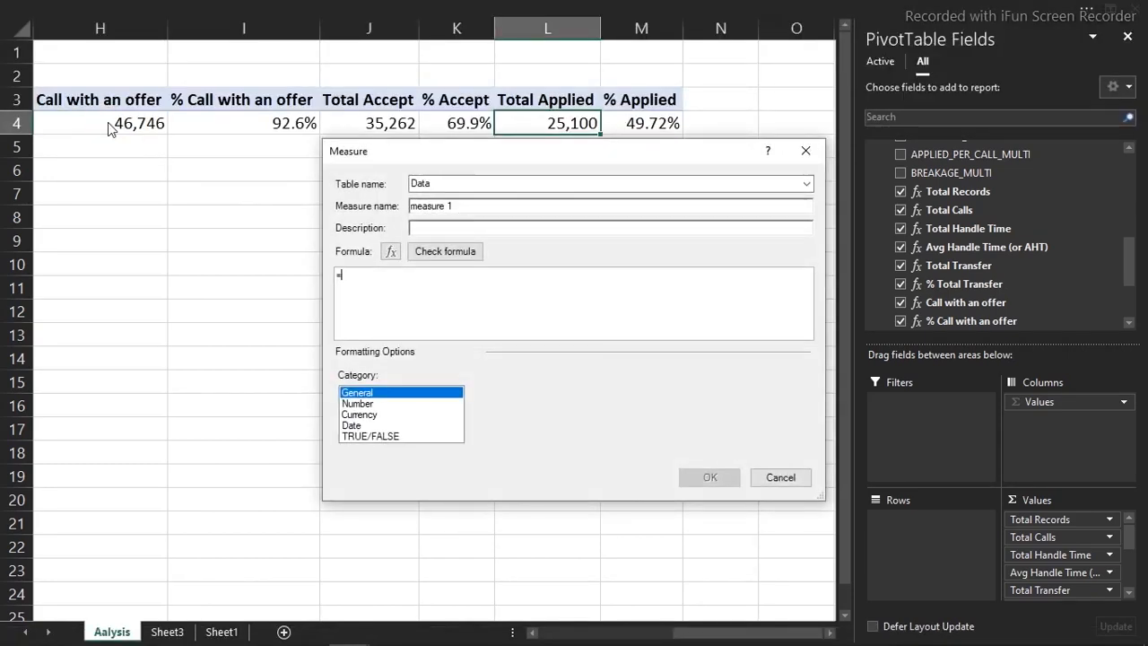
pyautogui.moveTo(473, 206); pyautogui.dragTo(363, 209)
pyautogui.write('Breakage')
pyautogui.click(411, 205)
pyautogui.write('%')
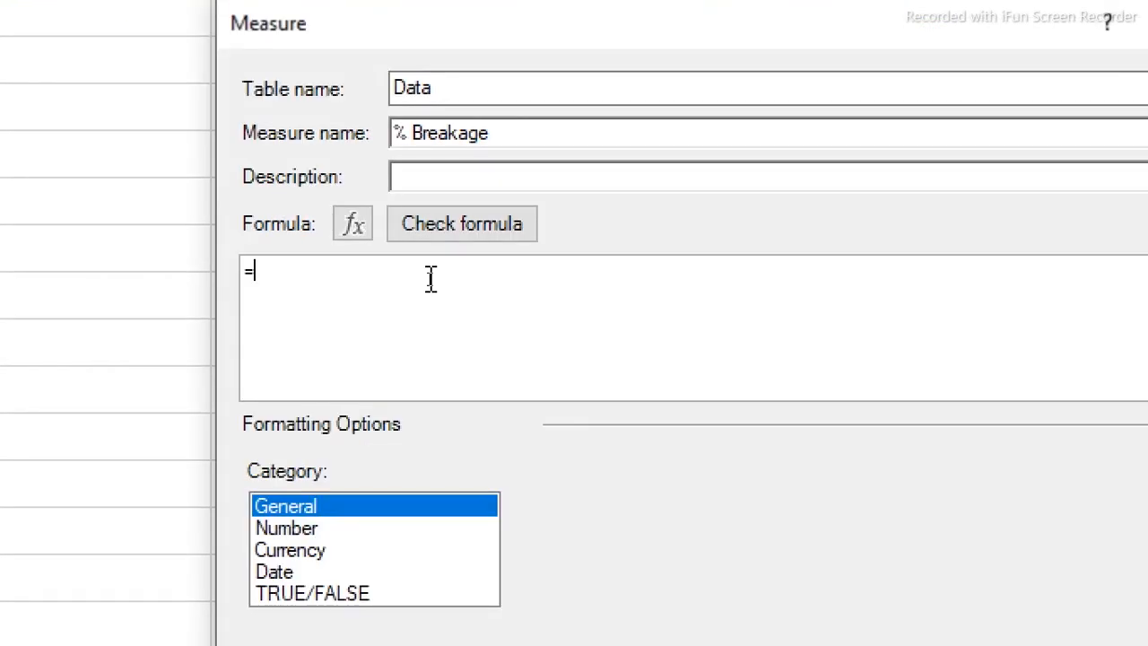
# - Begin the % Breakage formula with the parenthesized difference [Total Accept]-[Total Applied]
pyautogui.write('(ca')
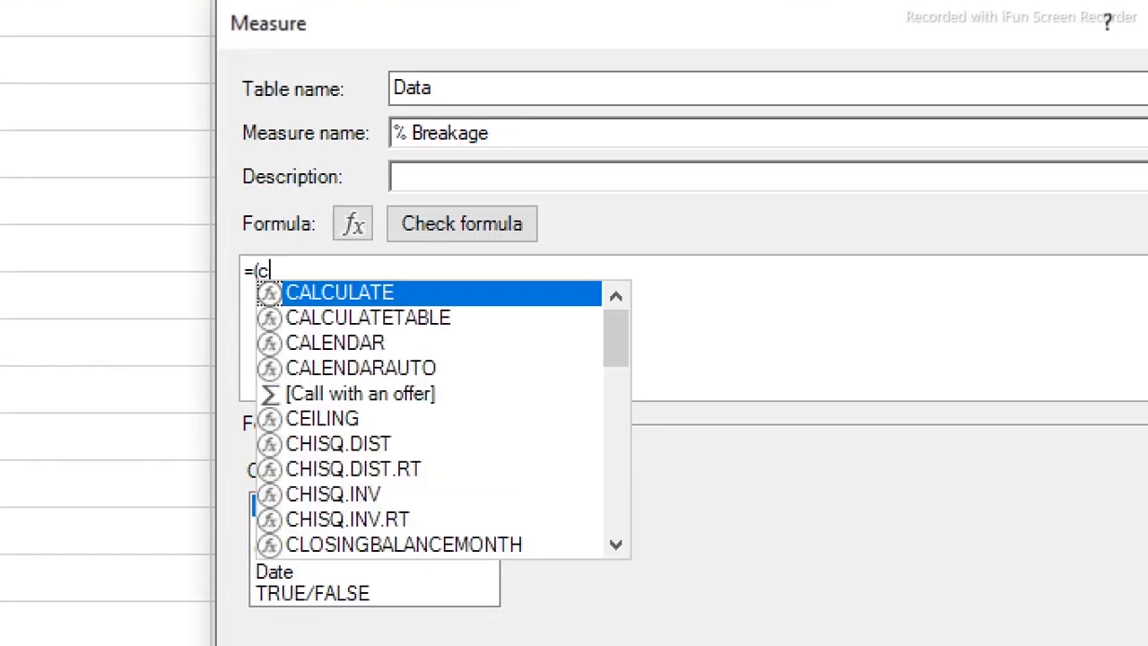
pyautogui.press('BackSpace')
pyautogui.press('BackSpace')
pyautogui.write('[')
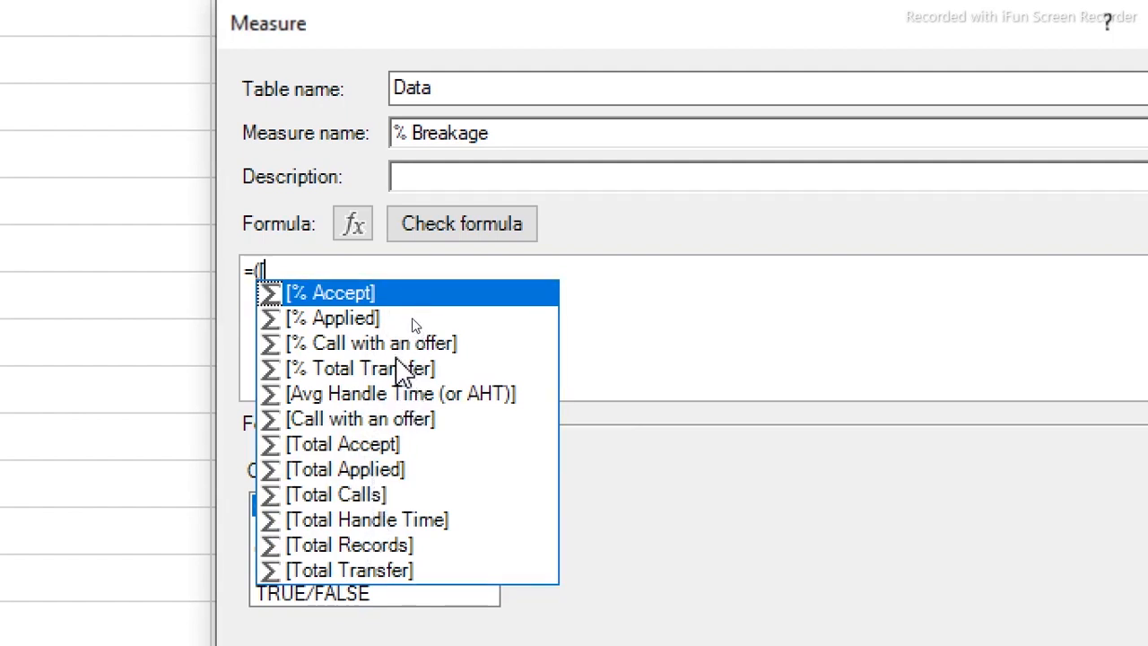
pyautogui.write('ac')
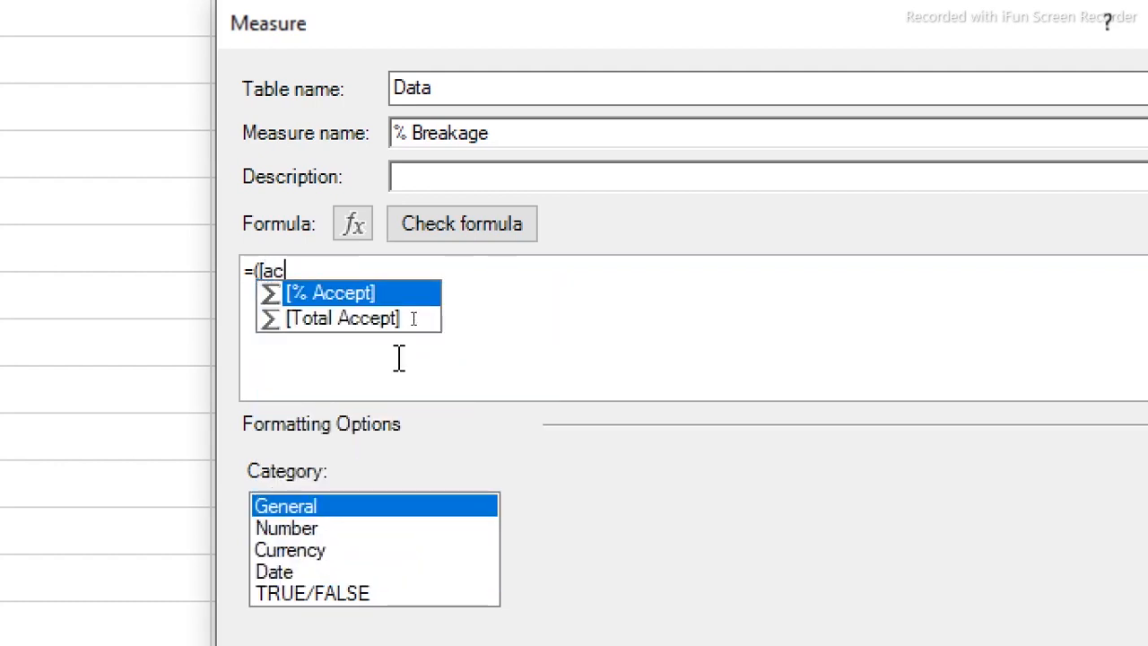
pyautogui.press('Down')
pyautogui.press('Tab')
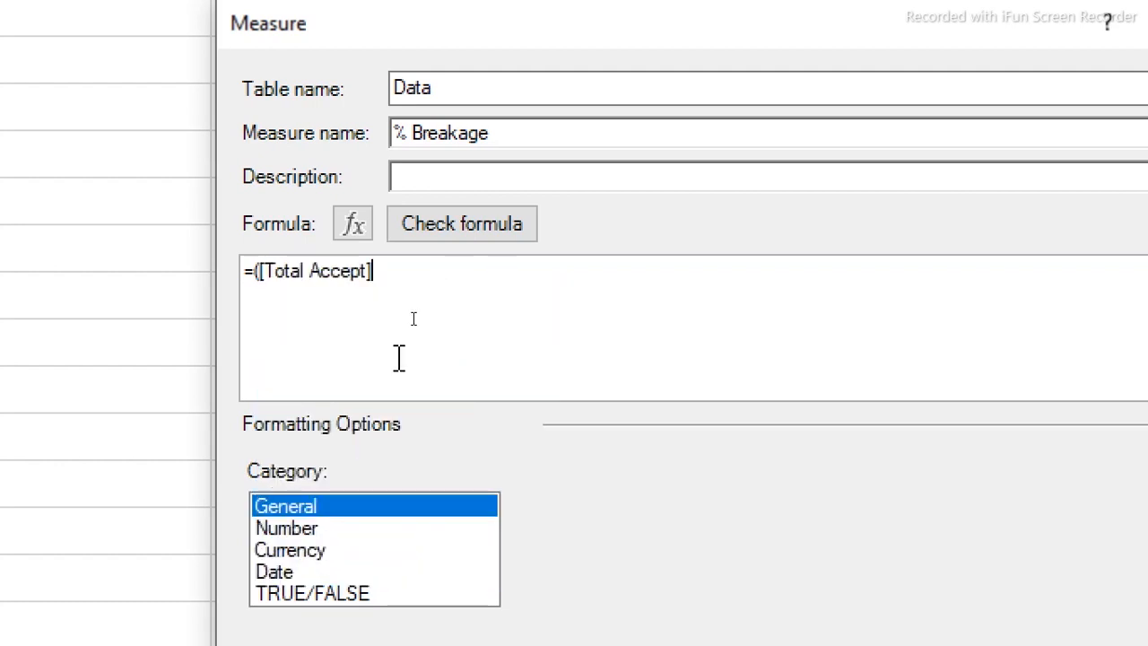
pyautogui.write('-')
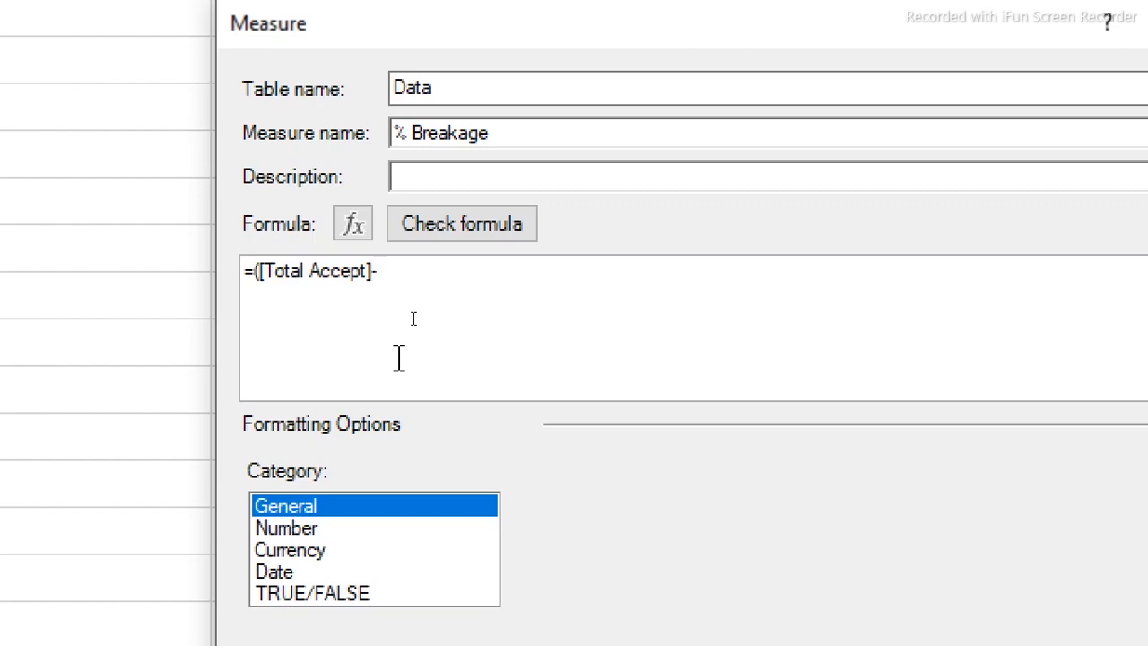
pyautogui.write('app')
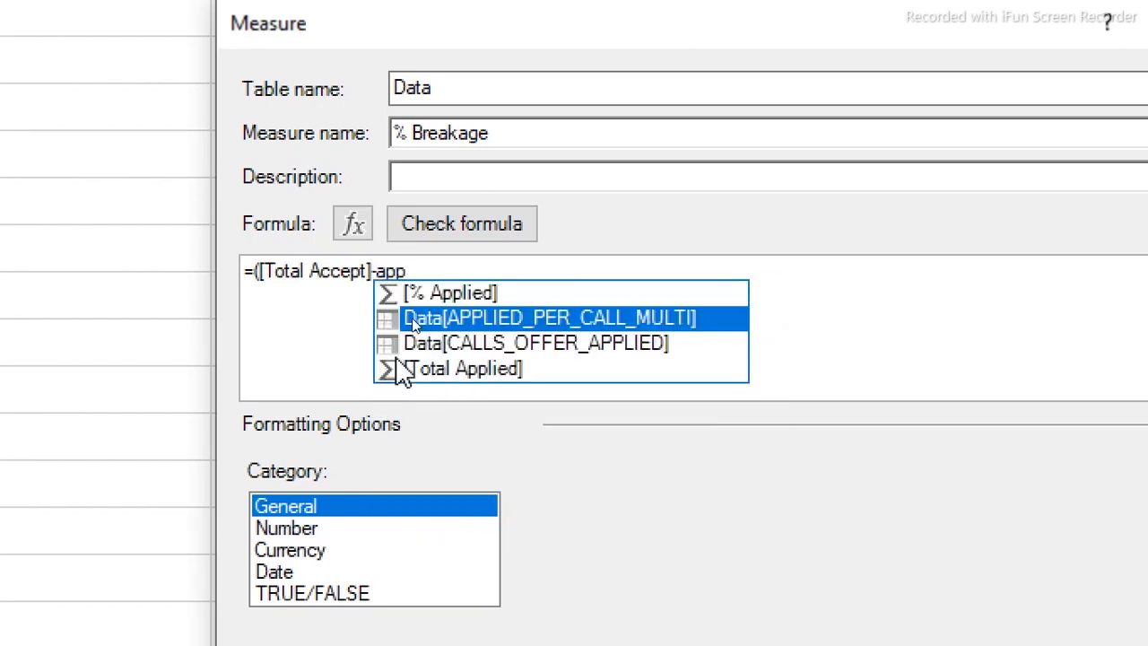
pyautogui.press('Down')
pyautogui.press('Down')
pyautogui.press('Tab')
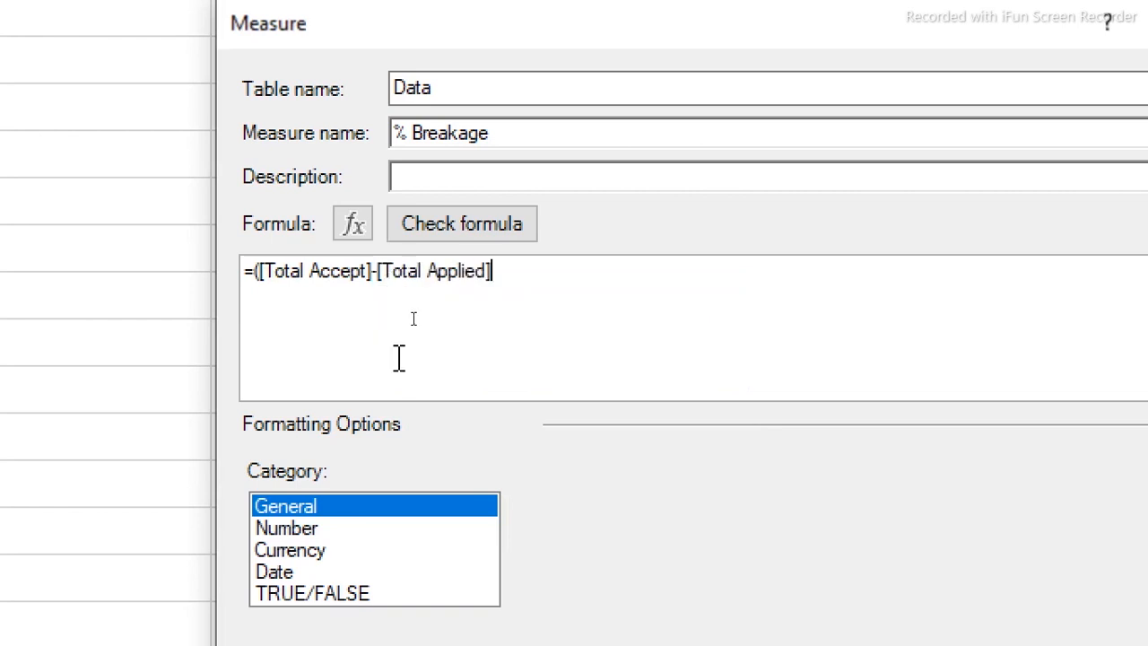
# - Complete the formula as =([Total Accept]-[Total Applied])/[Total Accept] and check it for errors
pyautogui.write(')/to')
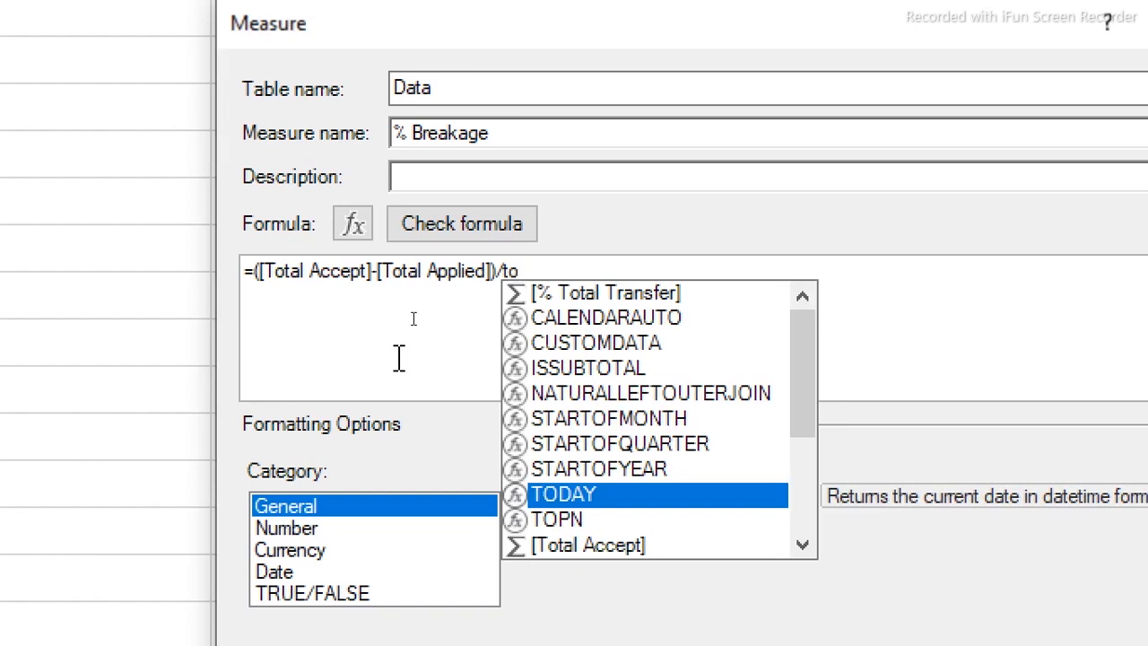
pyautogui.press('Down')
pyautogui.press('Down')
pyautogui.press('Tab')
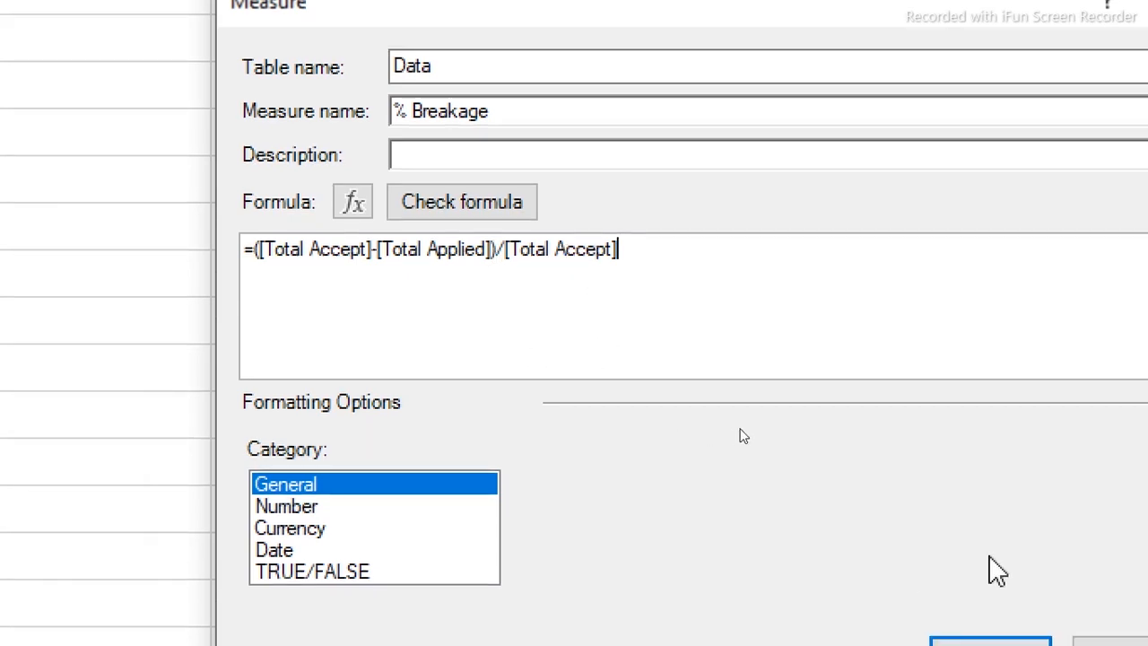
pyautogui.click(439, 217)
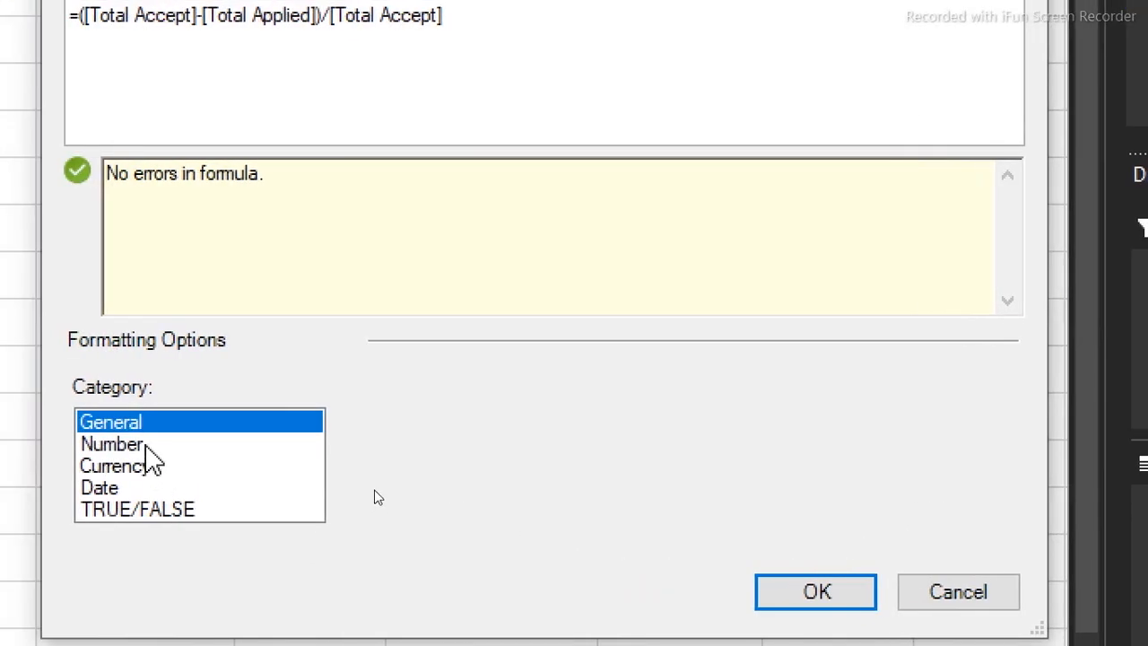
# - Format the % Breakage measure as a percentage number with 1 decimal place and save it
pyautogui.click(16, 447)
pyautogui.click(720, 427)
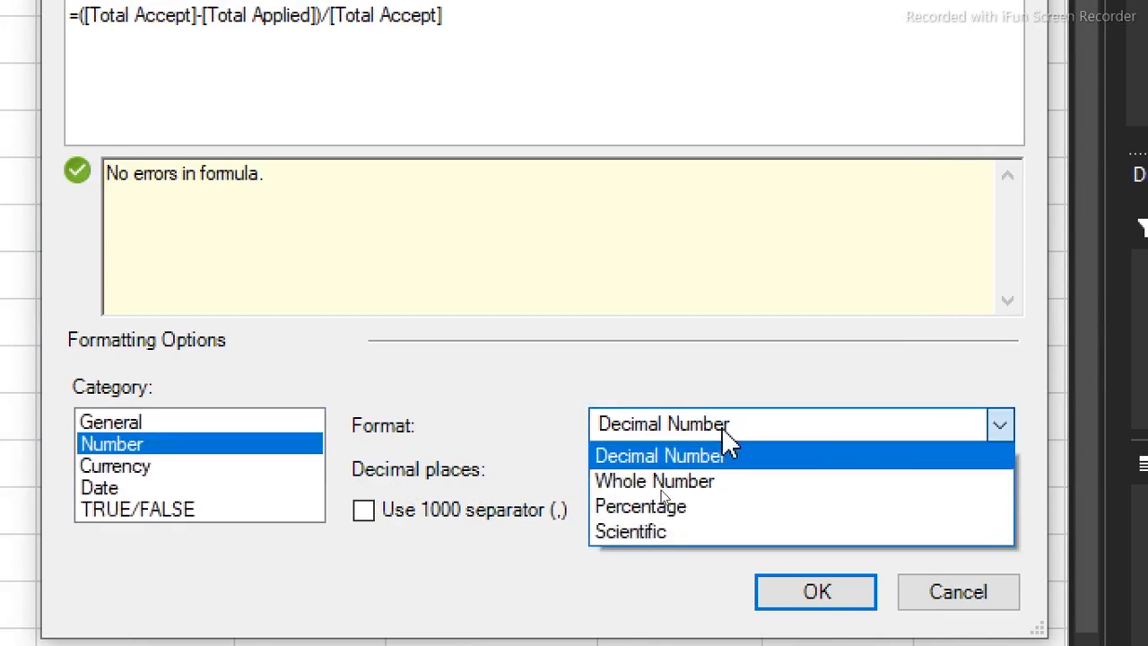
pyautogui.click(684, 509)
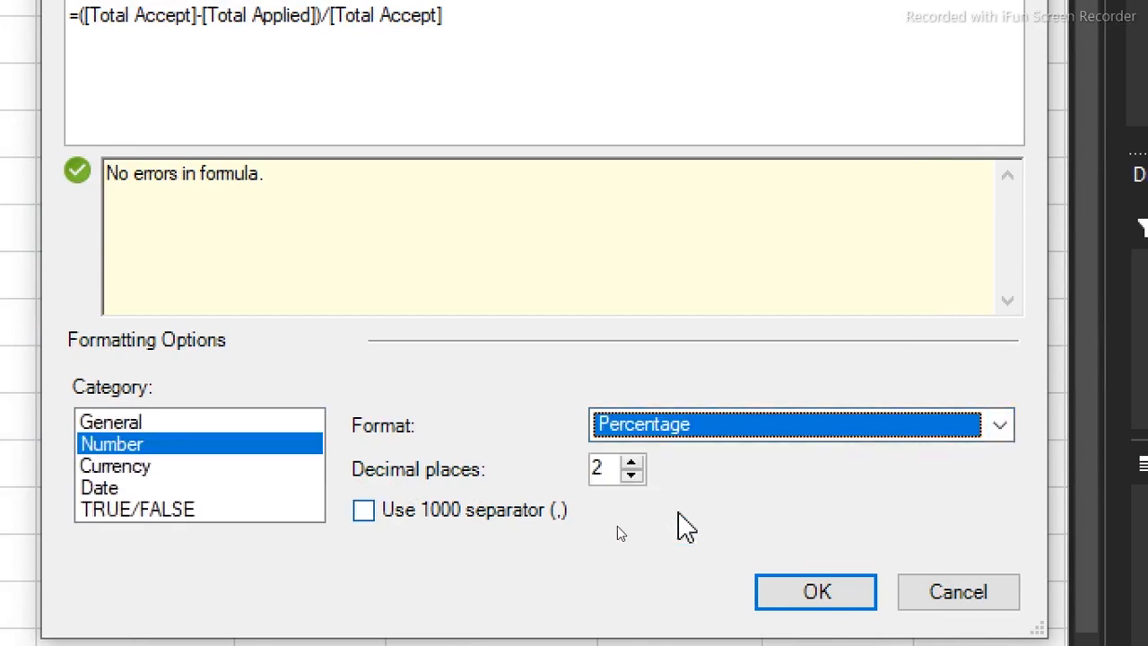
pyautogui.click(631, 473)
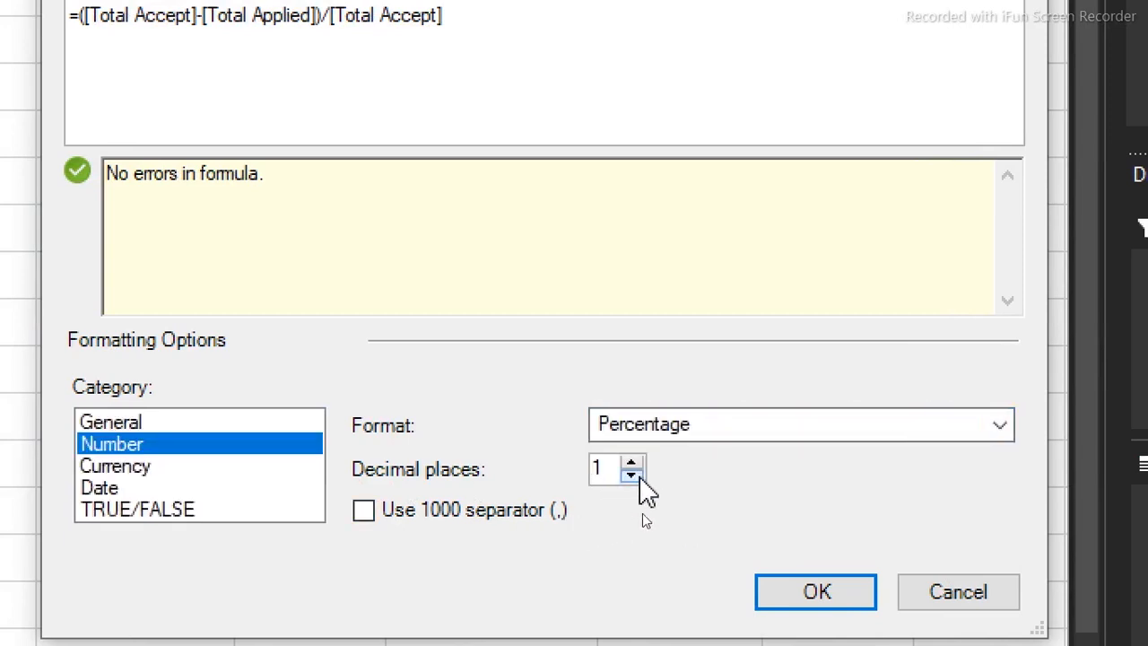
pyautogui.click(824, 594)
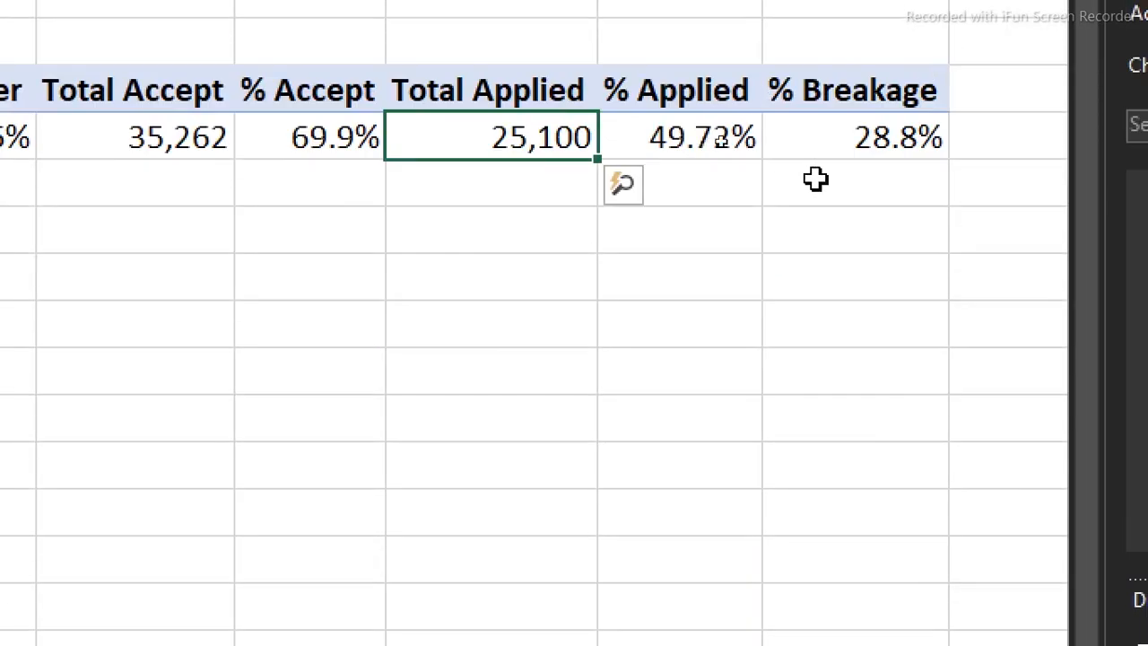
pyautogui.moveTo(843, 134)
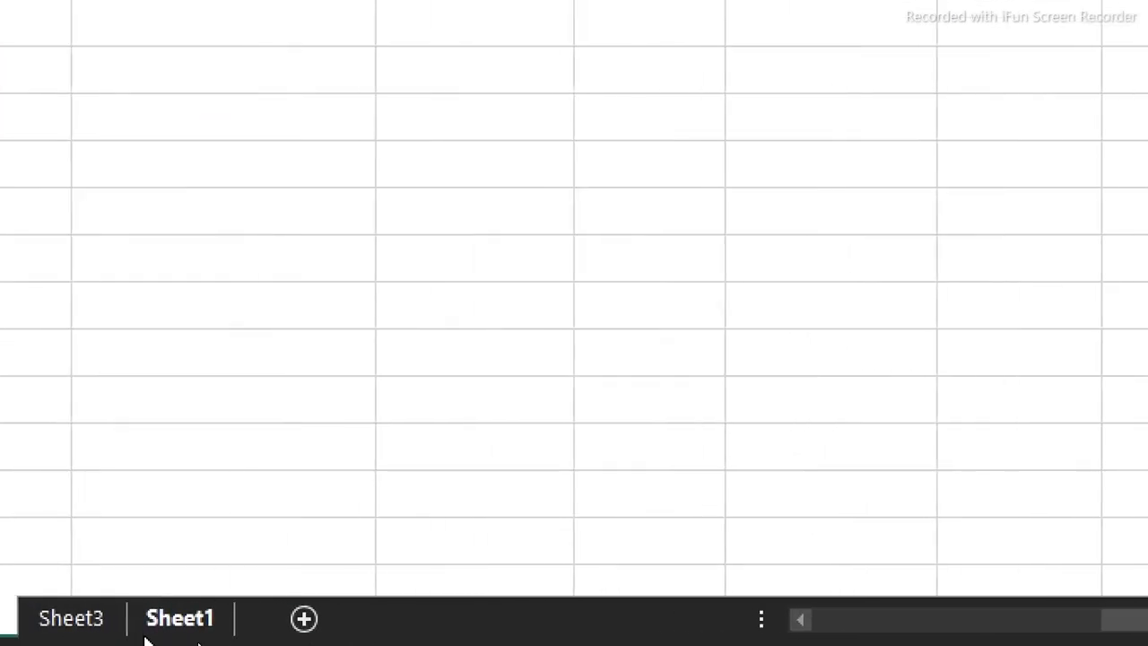
# - Look up the definitions of Applied Per Call % and Callback within 2 Days % in Sheet3's metric list
pyautogui.click(148, 616)
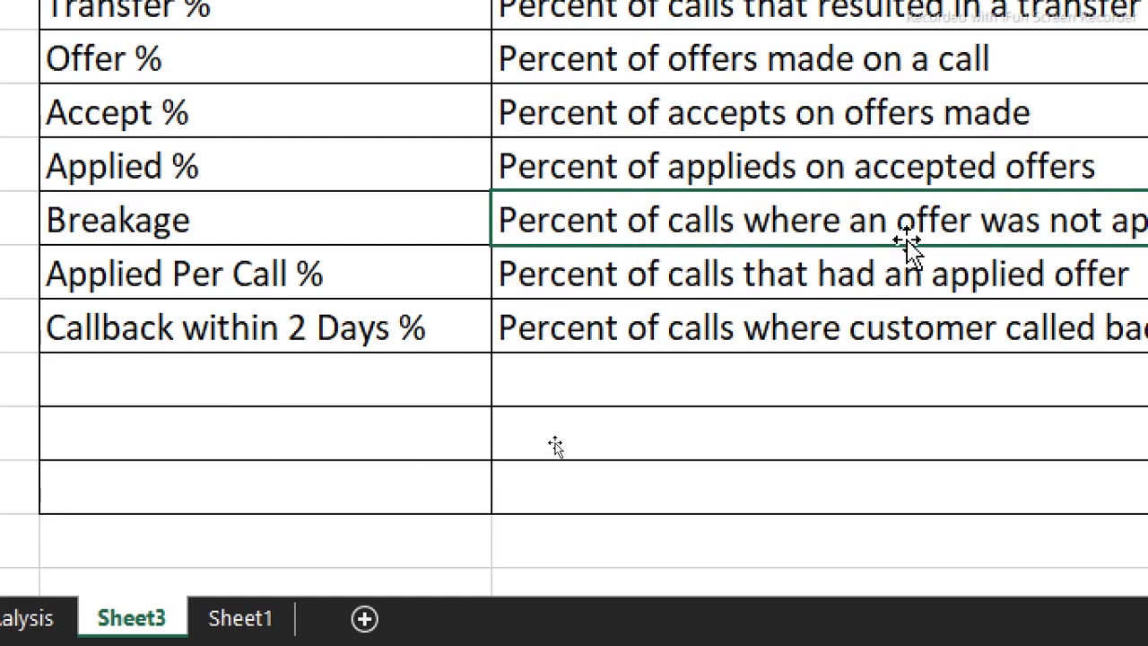
pyautogui.click(185, 295)
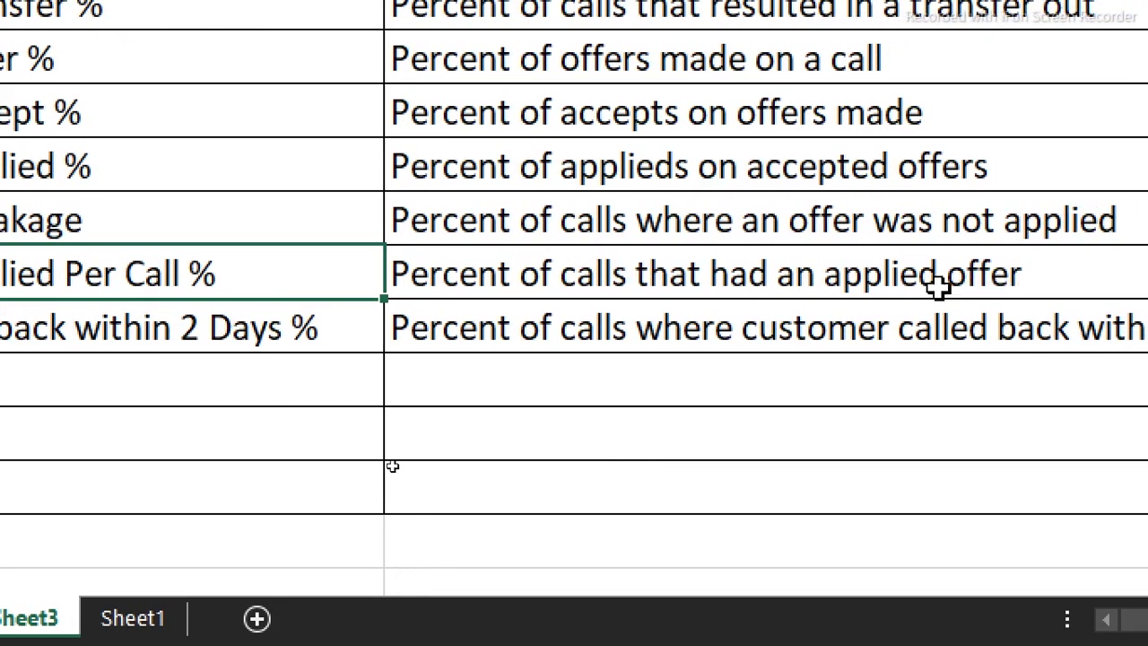
pyautogui.doubleClick(41, 277)
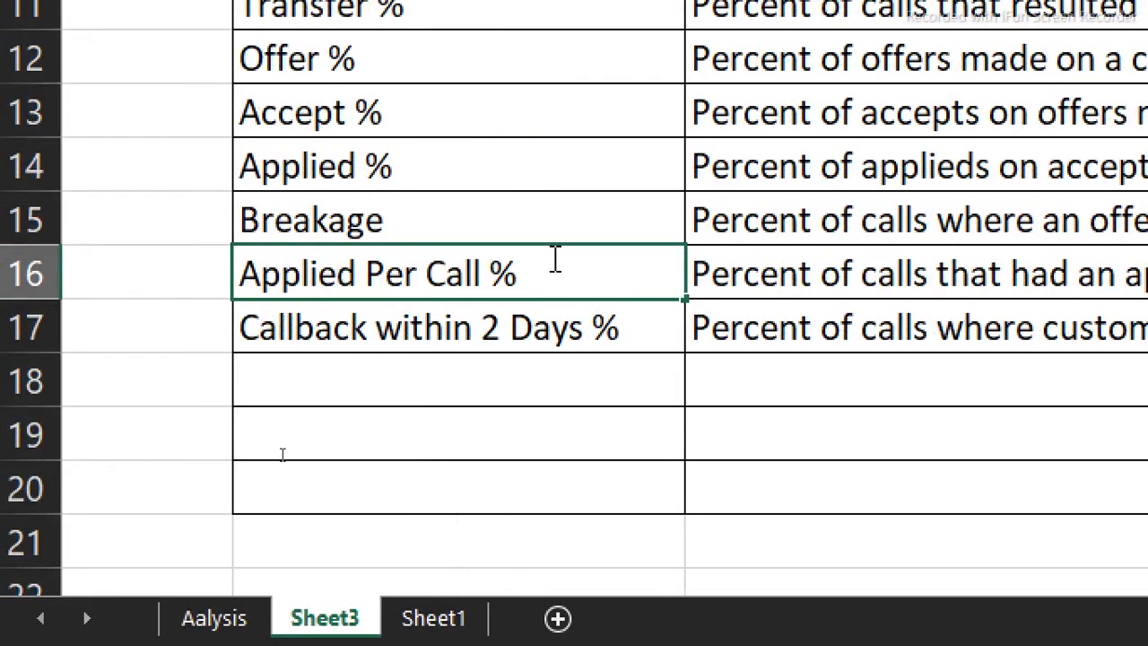
pyautogui.moveTo(538, 272); pyautogui.dragTo(205, 276)
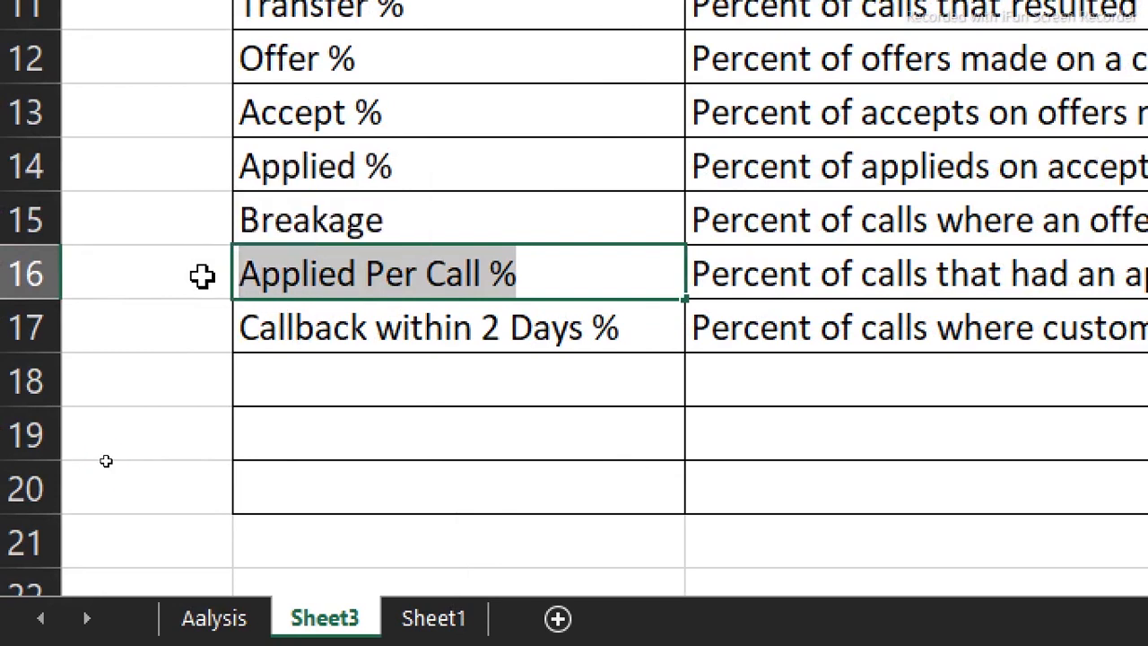
pyautogui.click(357, 362)
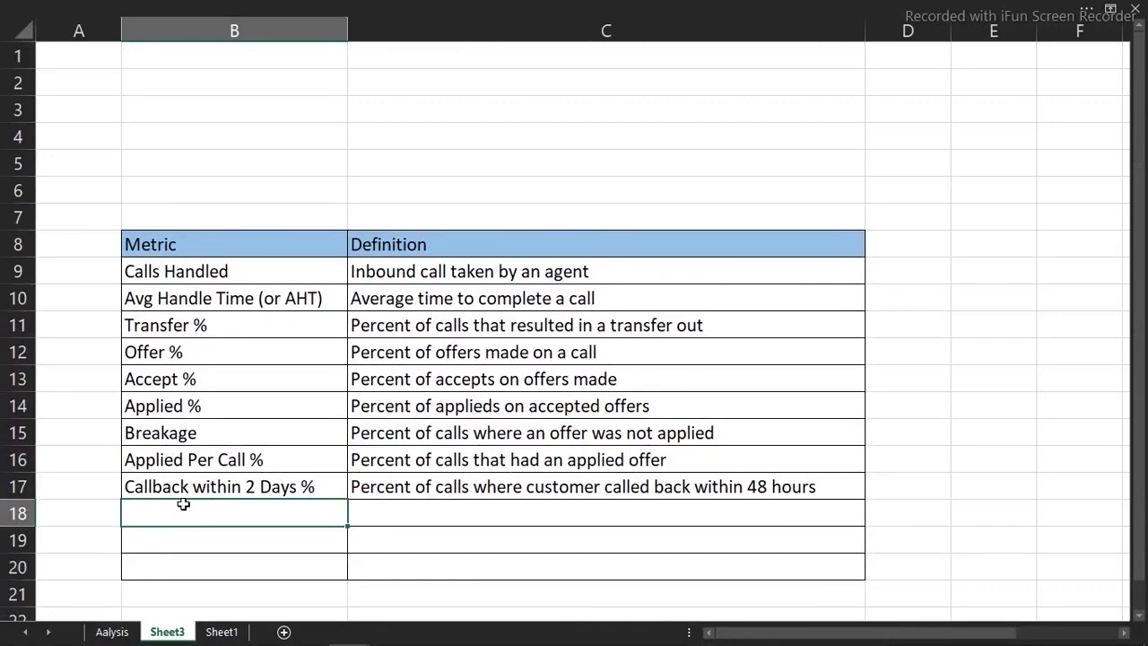
pyautogui.click(301, 478)
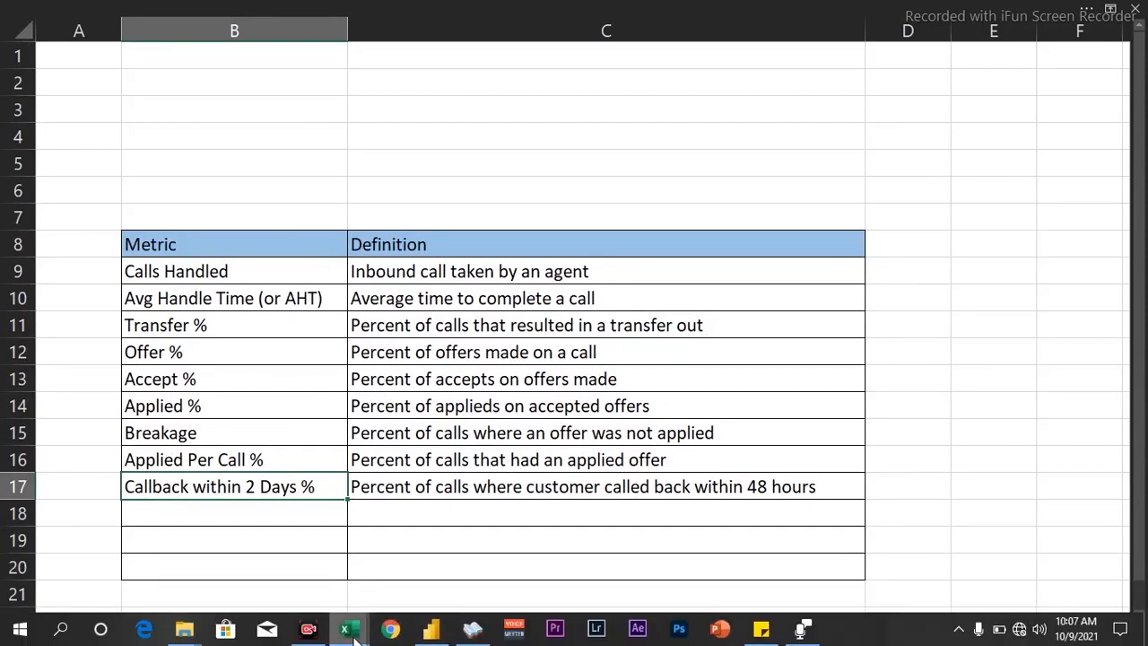
# - Inspect the CALLS_WITH_ACCEPT column in the Power Pivot data table, and return to the metric definitions in Book1
pyautogui.moveTo(355, 636)
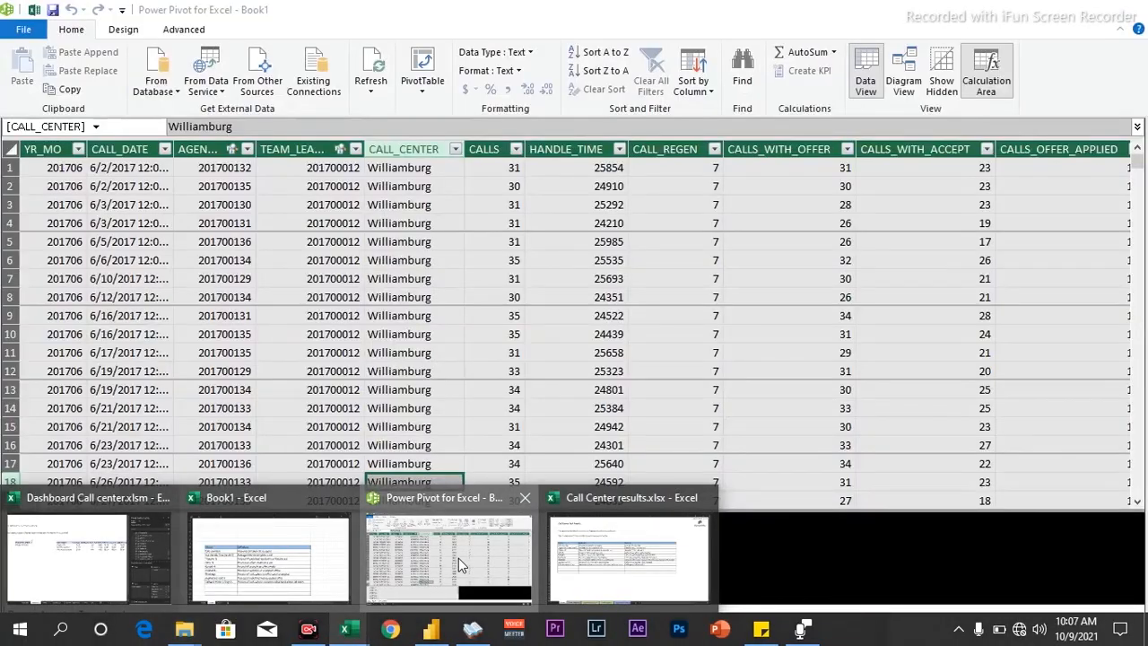
pyautogui.click(458, 557)
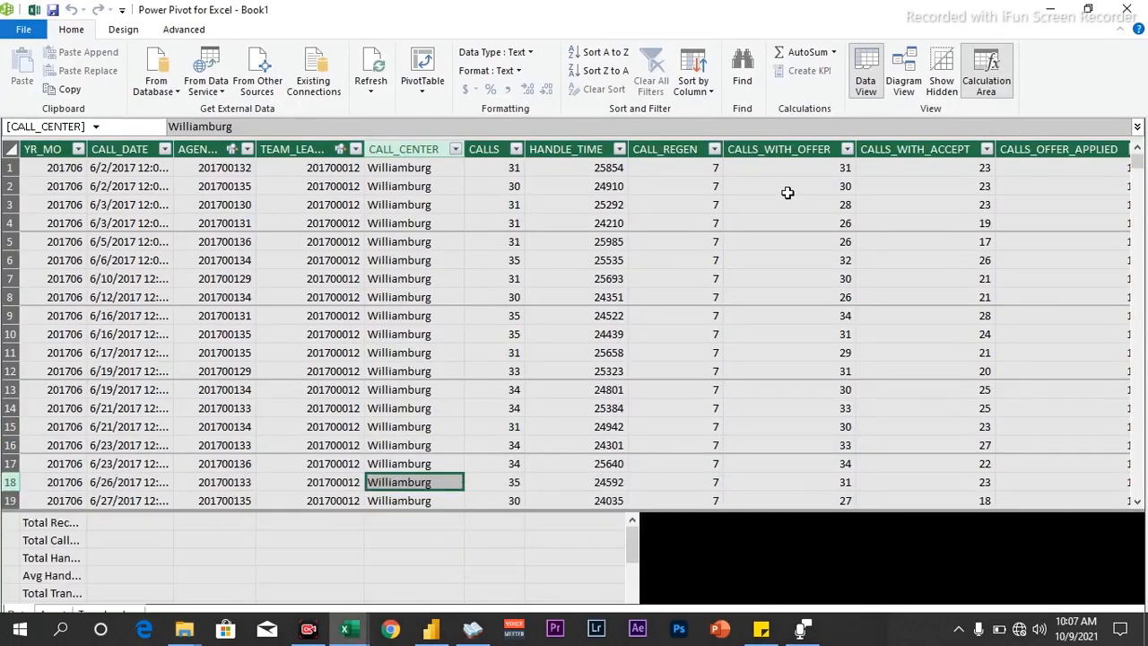
pyautogui.click(931, 159)
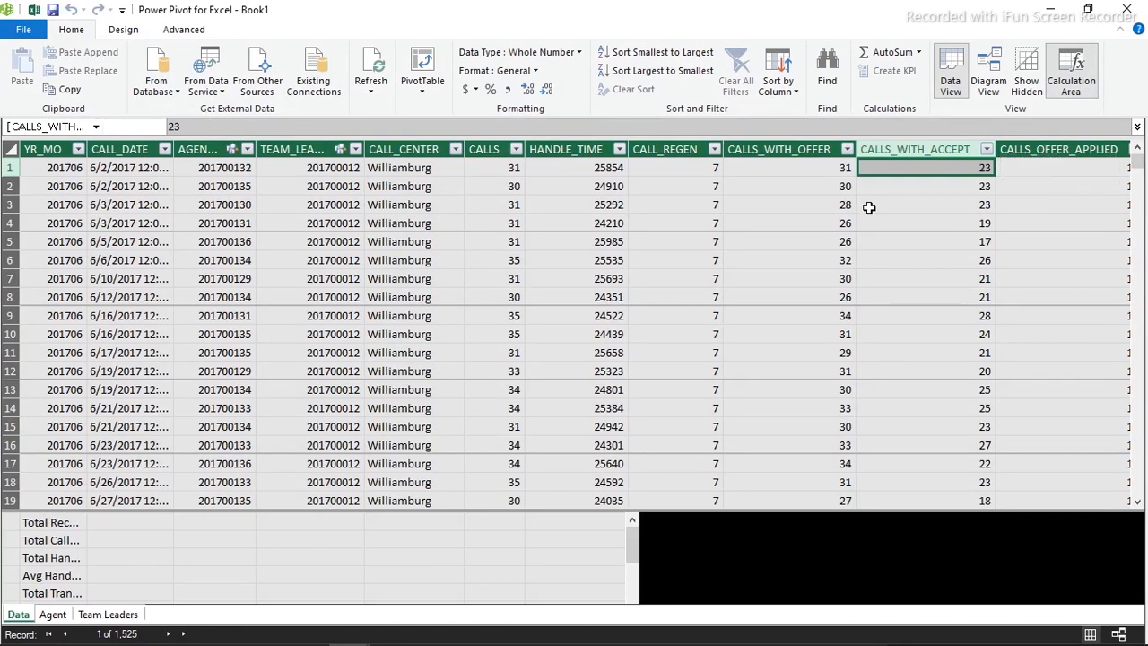
pyautogui.moveTo(388, 632)
pyautogui.moveTo(344, 628)
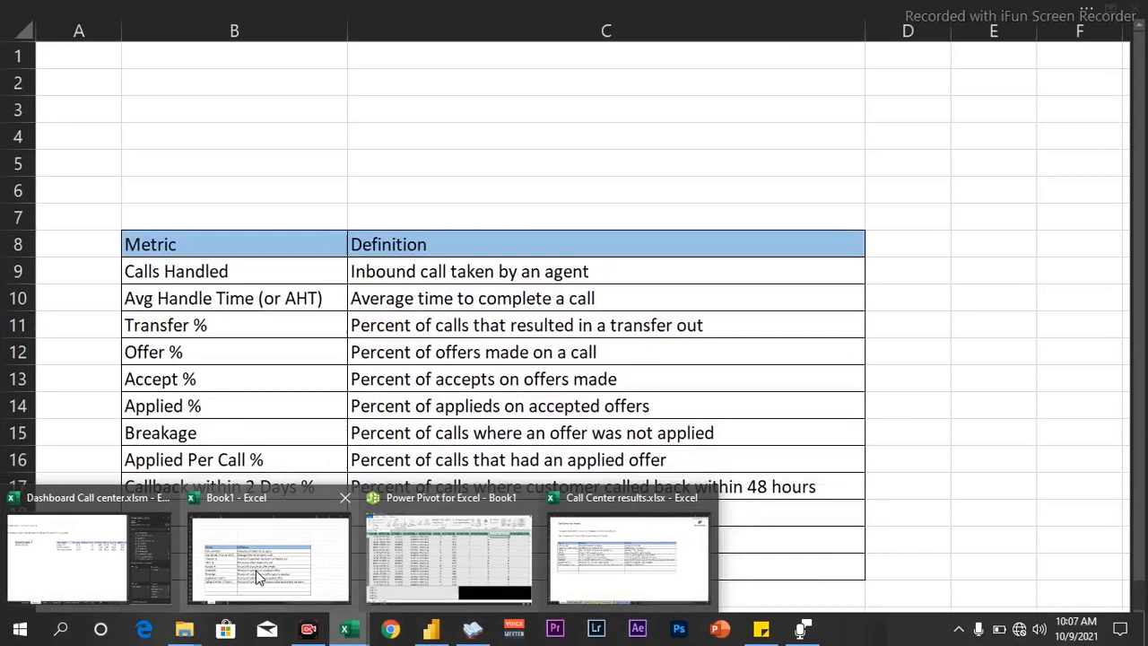
pyautogui.click(257, 569)
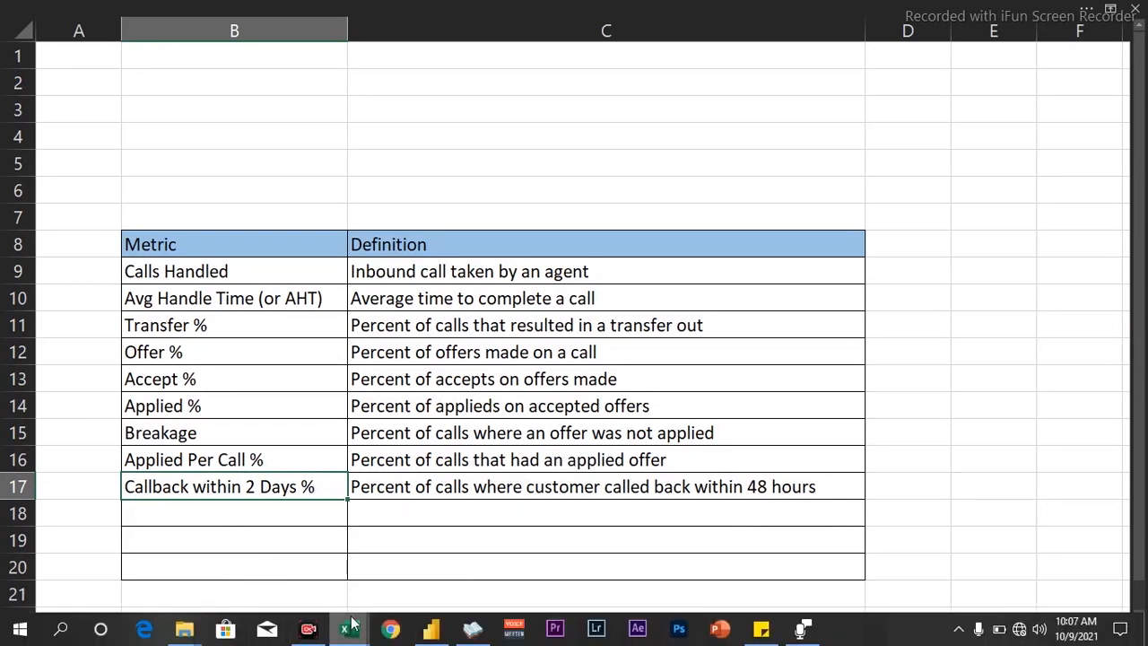
# - Examine the Power Pivot Data table's columns from CALLS_OFFER_APPLIED through TRANSFERS for fields matching the remaining metrics
pyautogui.moveTo(345, 630)
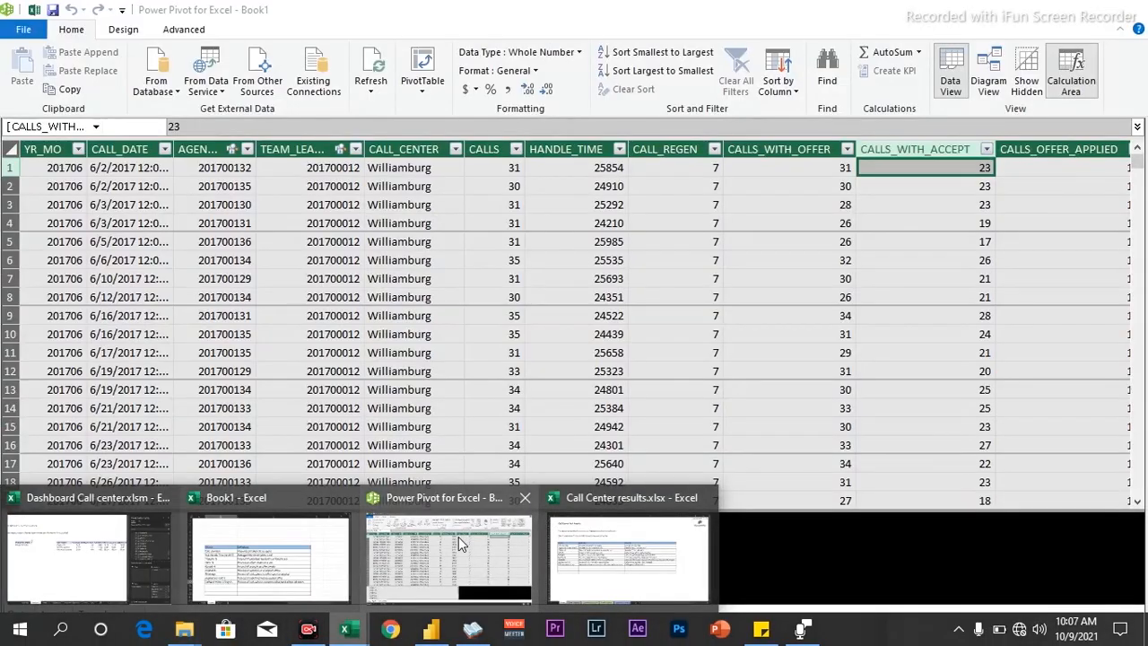
pyautogui.click(458, 536)
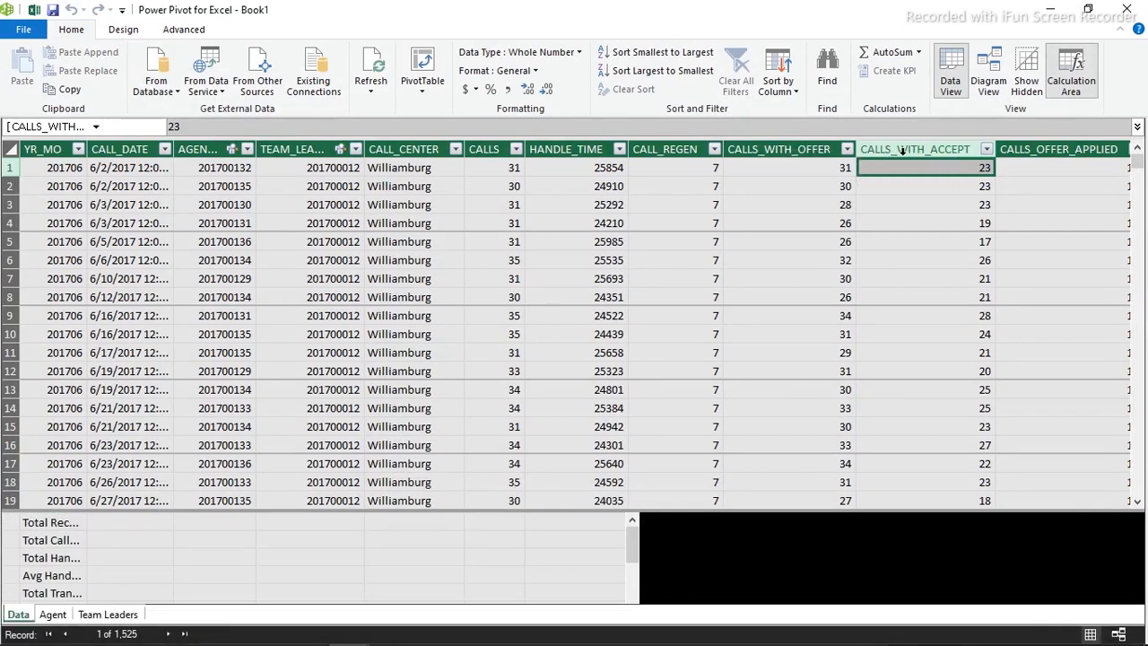
pyautogui.click(1037, 149)
pyautogui.click(1068, 180)
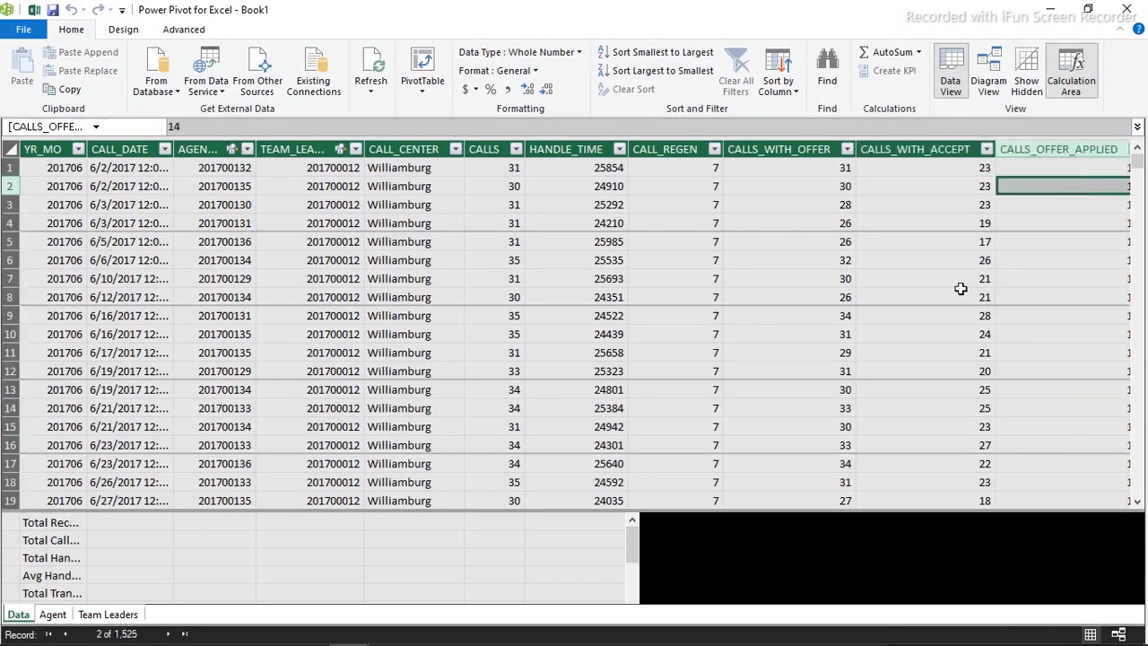
pyautogui.click(599, 578)
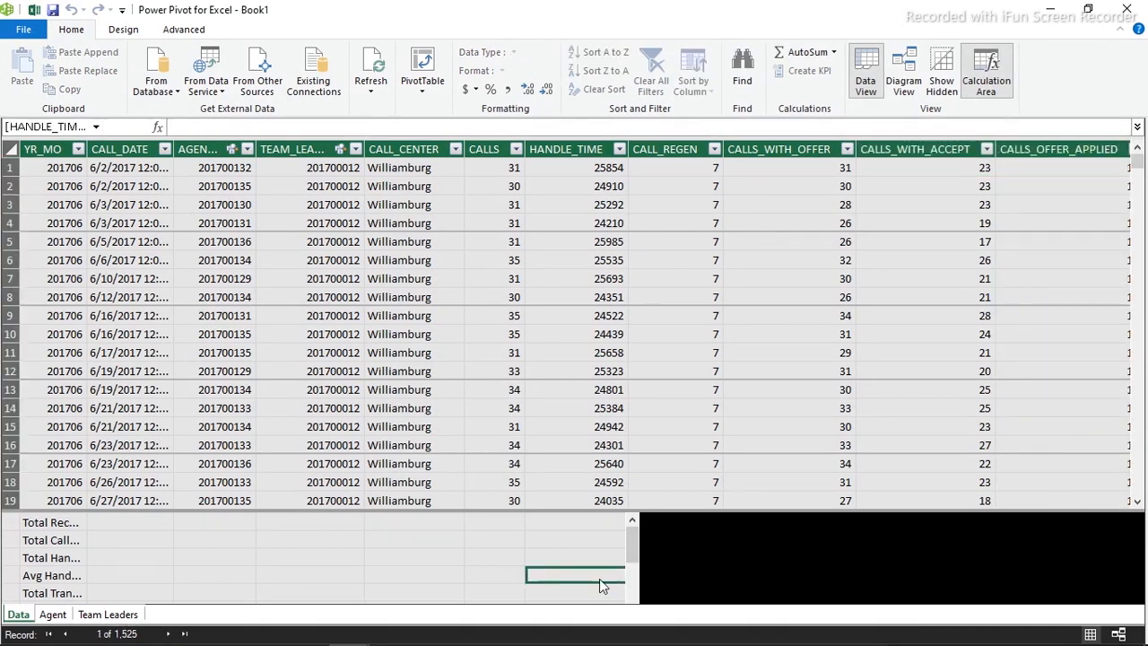
pyautogui.click(743, 463)
pyautogui.press('Right')
pyautogui.press('Right')
pyautogui.press('Right')
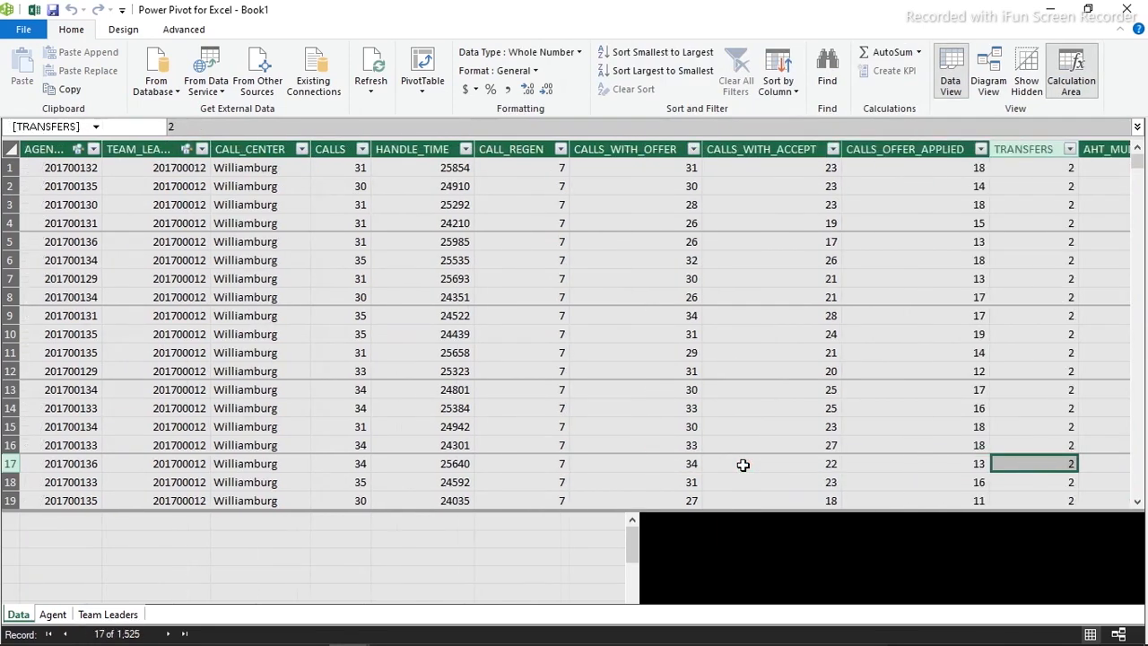
# - Review the existing measures under the YR_MO column of the Data table, from Avg Handle Time down to % Breakage
pyautogui.click(875, 182)
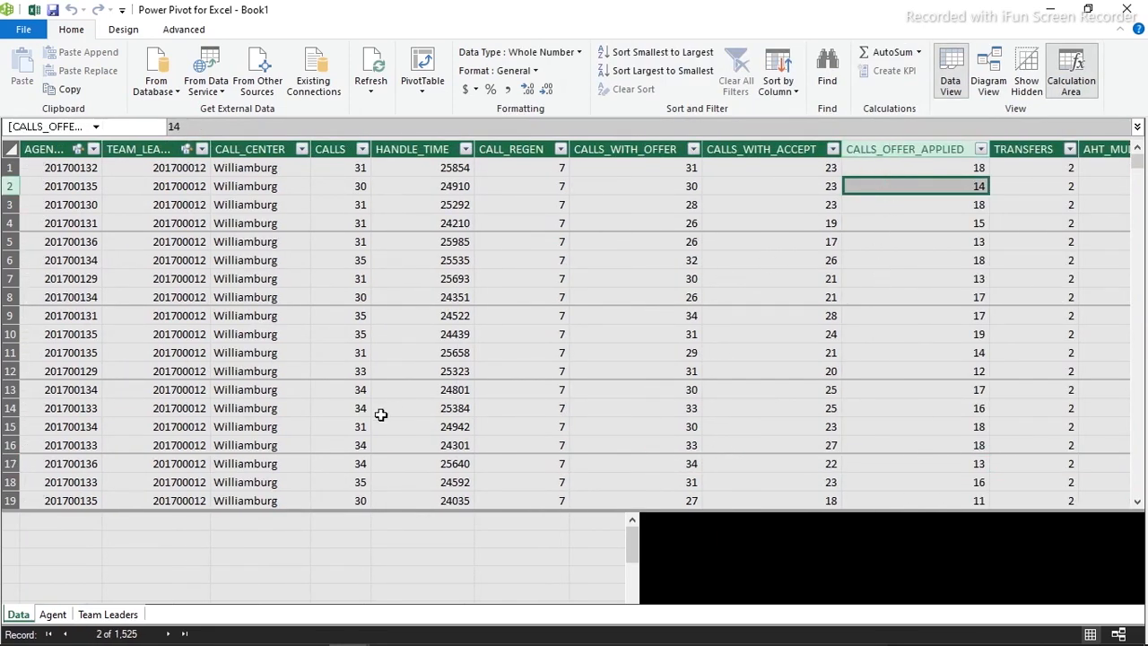
pyautogui.click(274, 426)
pyautogui.press('Left')
pyautogui.press('Left')
pyautogui.press('Left')
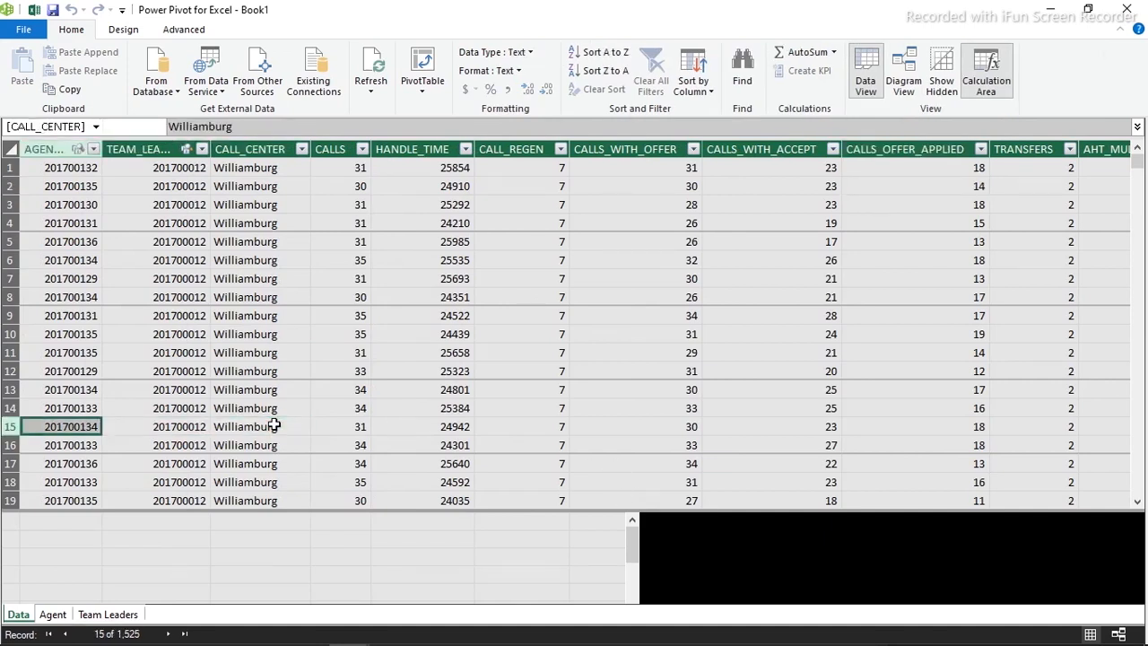
pyautogui.press('Left')
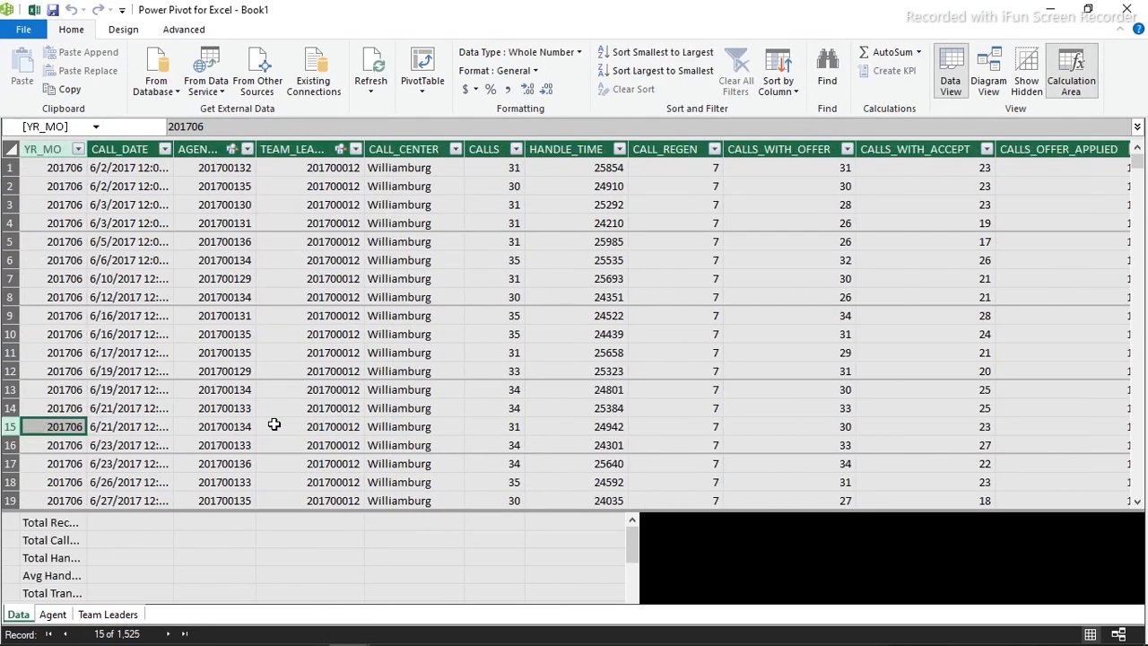
pyautogui.click(120, 538)
pyautogui.click(52, 574)
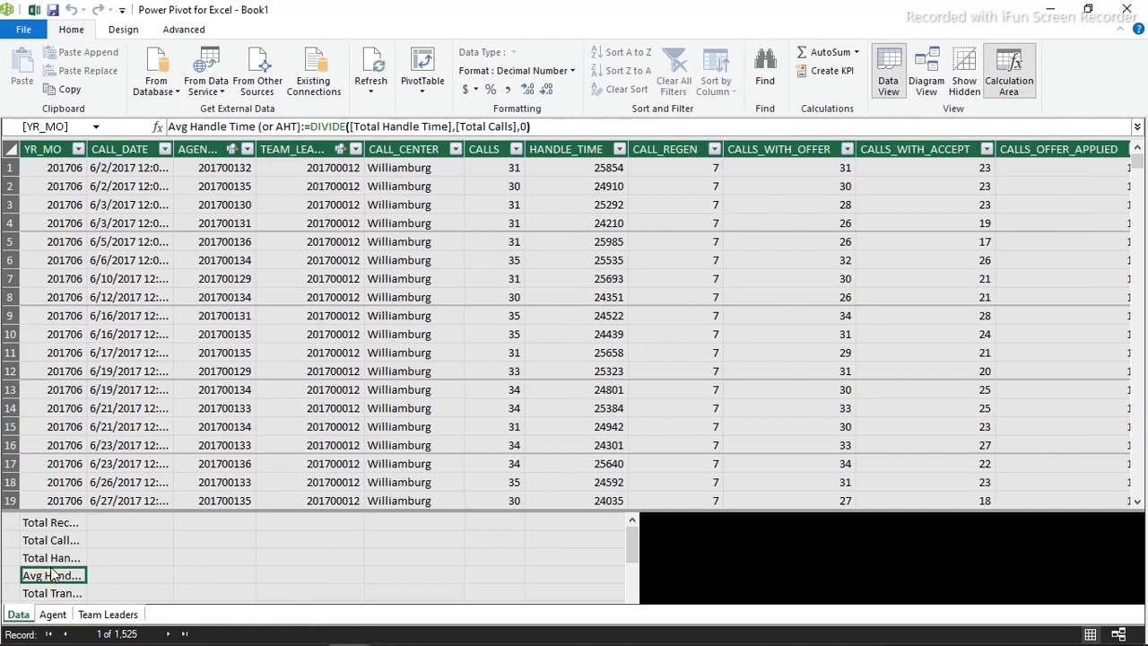
pyautogui.press('Down')
pyautogui.press('Down')
pyautogui.press('Down')
pyautogui.press('Down')
pyautogui.press('Down')
pyautogui.press('Down')
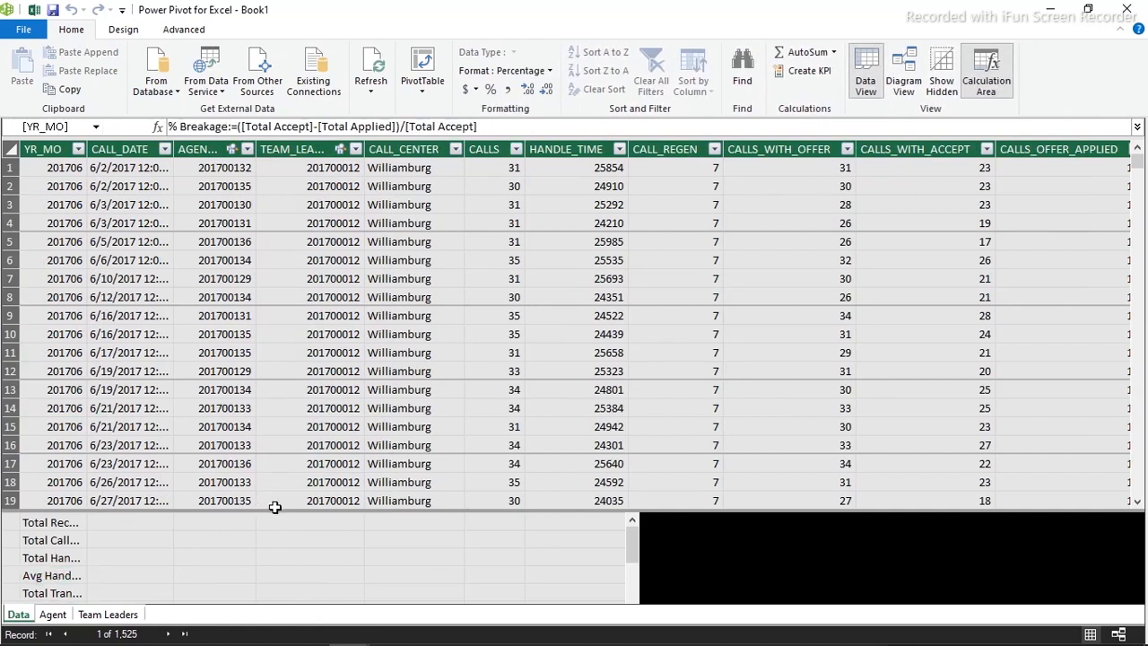
# - Enlarge the calculation area and widen the YR_MO column so the measure names and values fit in full
pyautogui.moveTo(275, 508); pyautogui.dragTo(283, 358)
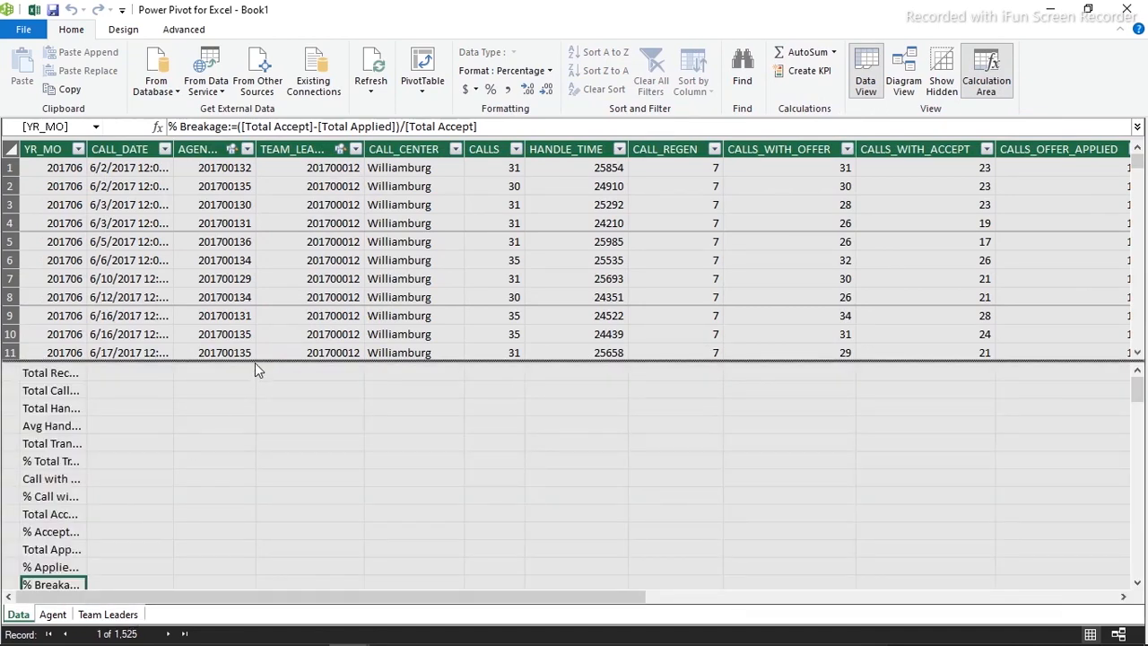
pyautogui.moveTo(260, 299); pyautogui.dragTo(256, 287)
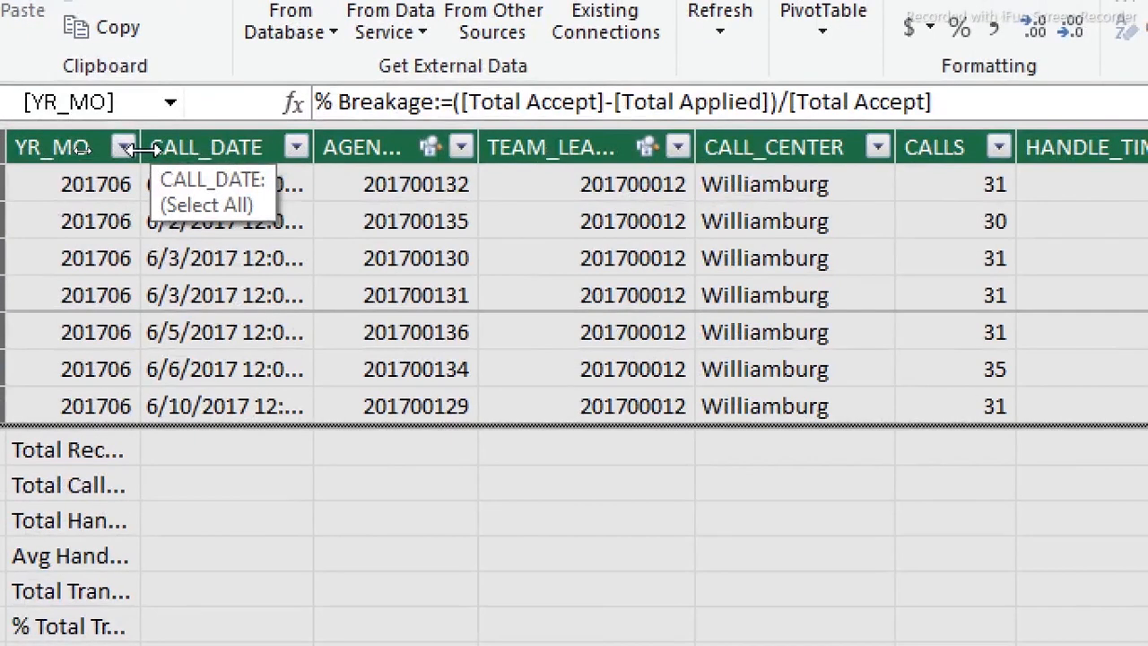
pyautogui.moveTo(139, 149); pyautogui.dragTo(357, 151)
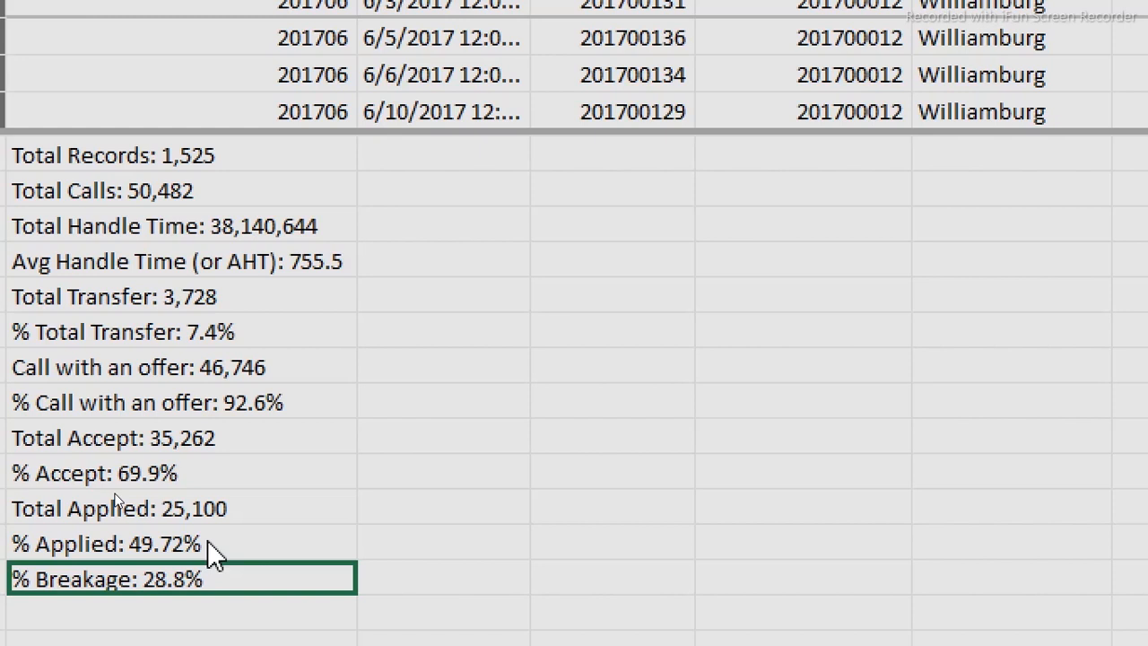
pyautogui.click(207, 543)
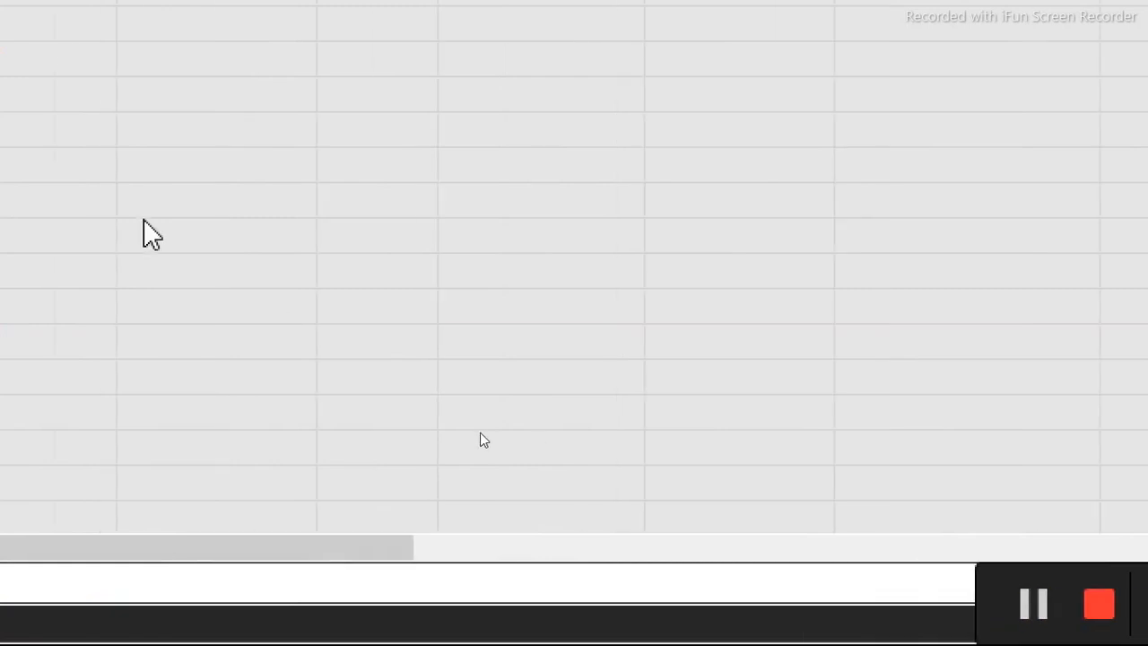
pyautogui.click(94, 389)
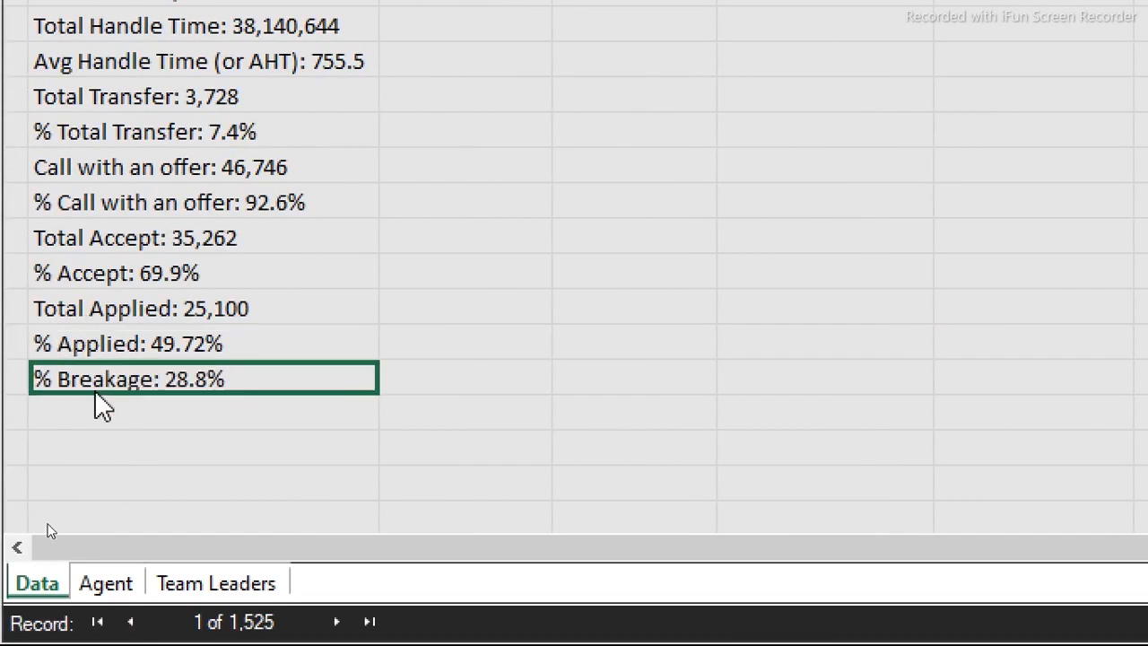
# - Start a new measure named Total calls with offers in the empty cell below % Breakage
pyautogui.click(95, 412)
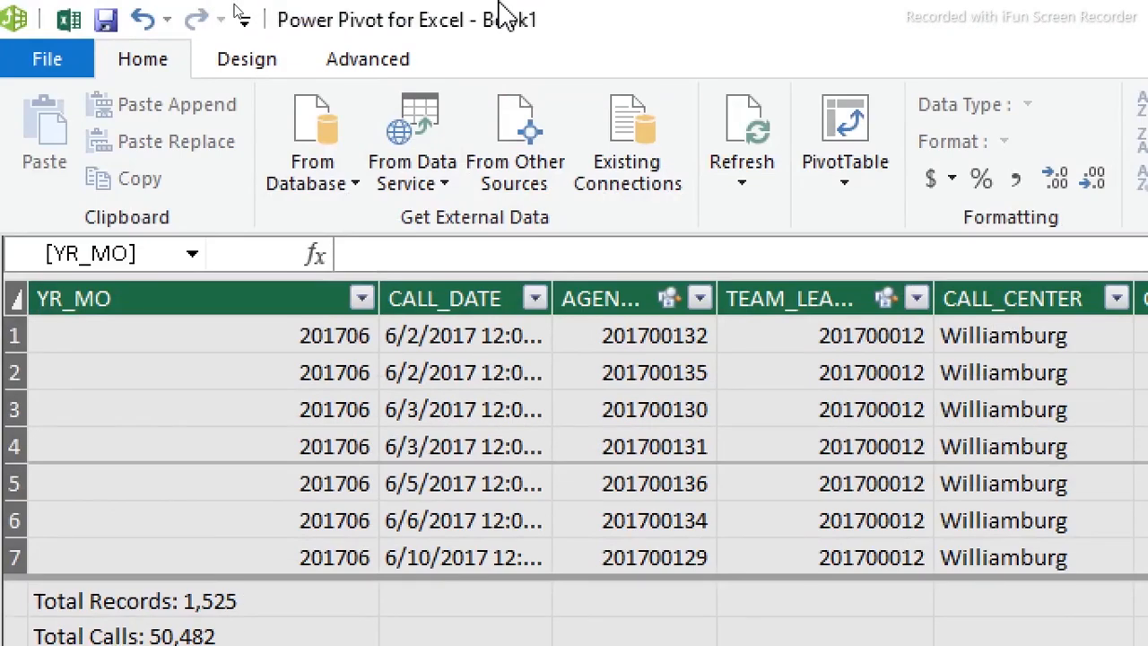
pyautogui.click(444, 257)
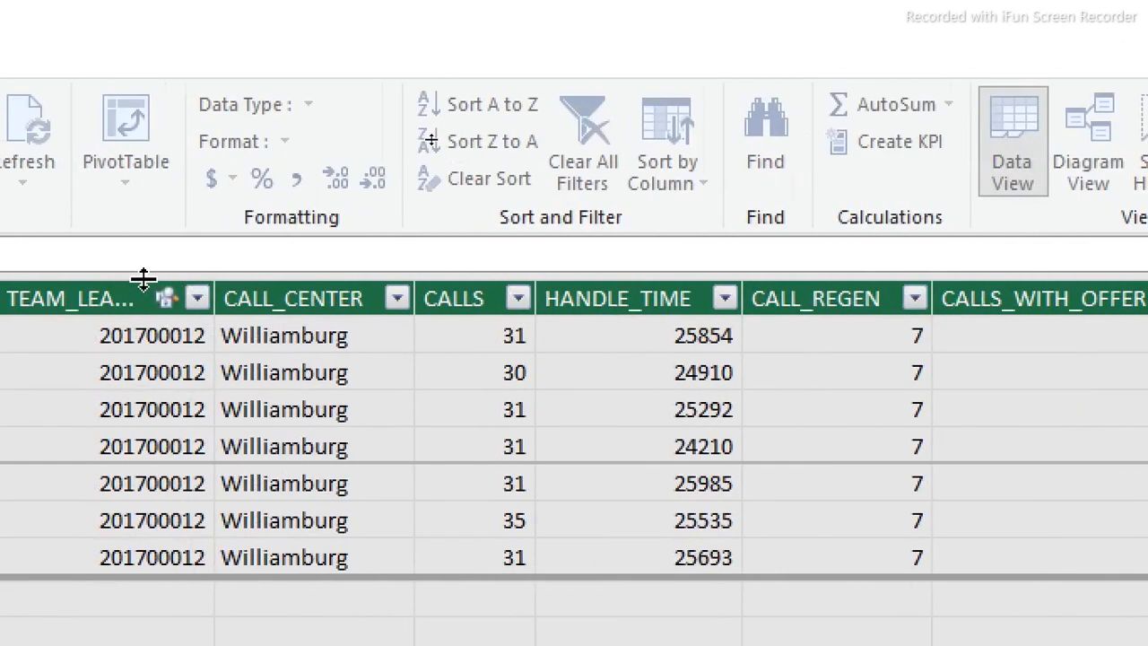
pyautogui.write('=')
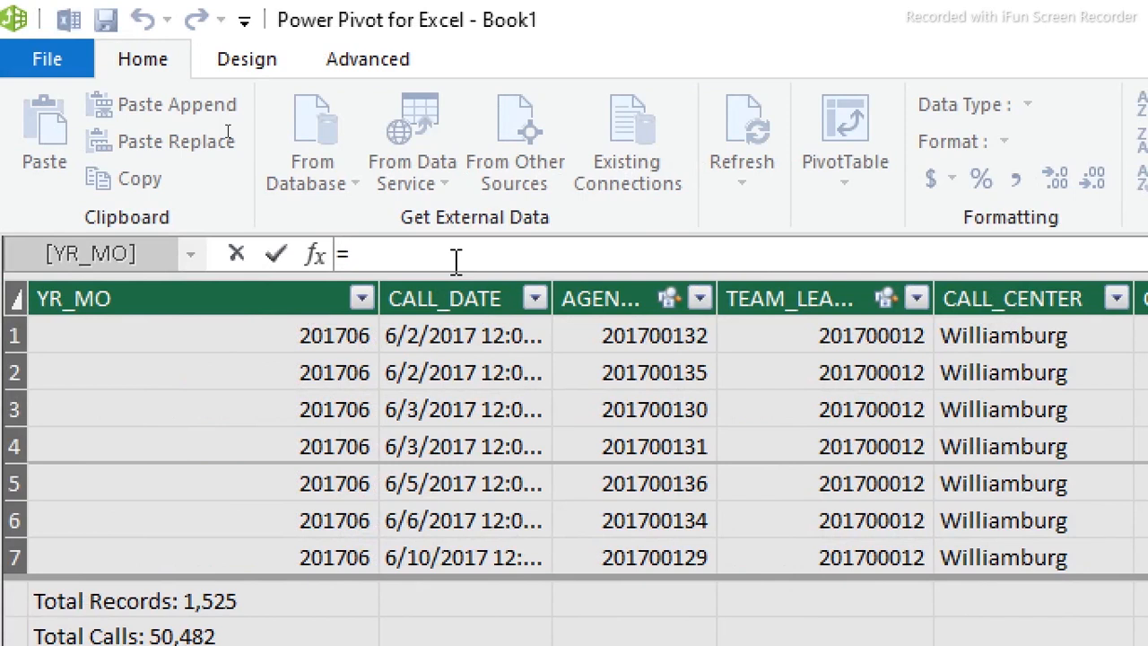
pyautogui.press('BackSpace')
pyautogui.write('Tota')
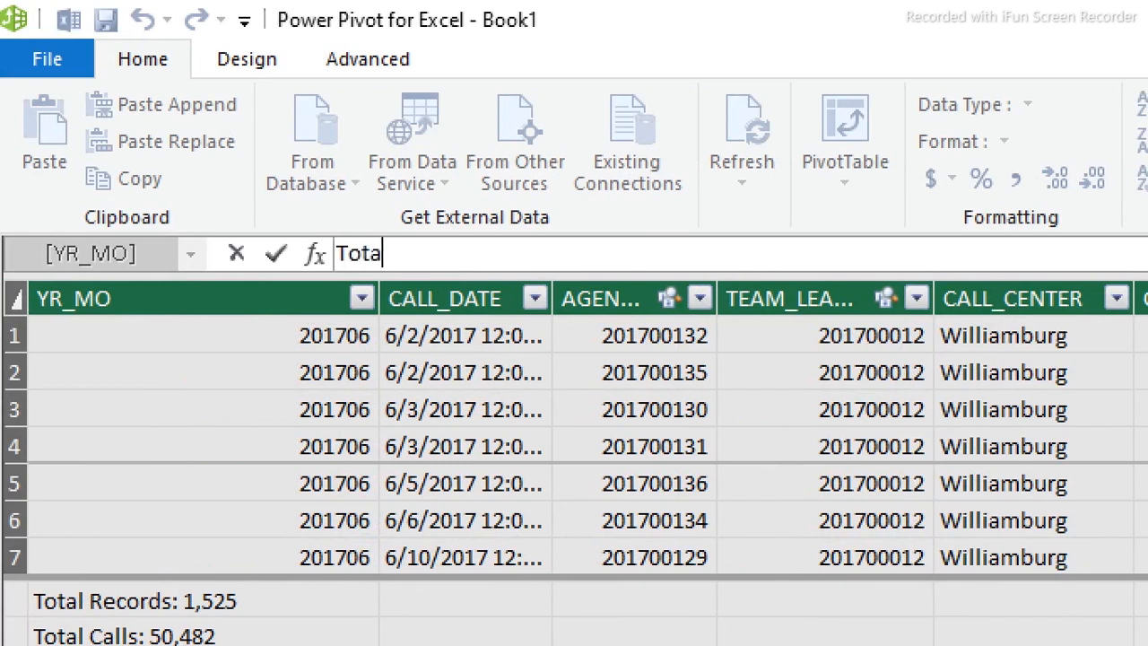
pyautogui.write('l calls with offe')
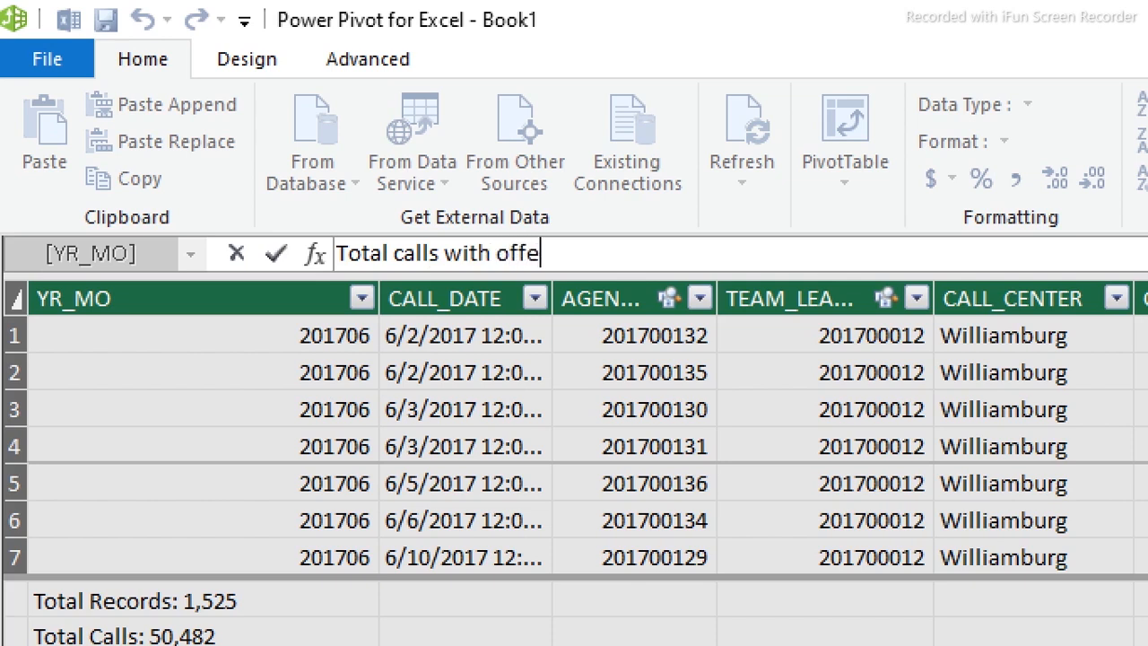
pyautogui.write('rs=')
# - Define the Total calls with offers measure as :=SUM([CALLS_WITH_OFFER])
pyautogui.write('jjjd')
pyautogui.press('BackSpace')
pyautogui.press('BackSpace')
pyautogui.press('BackSpace')
pyautogui.press('BackSpace')
pyautogui.write(':')
pyautogui.write('sum')
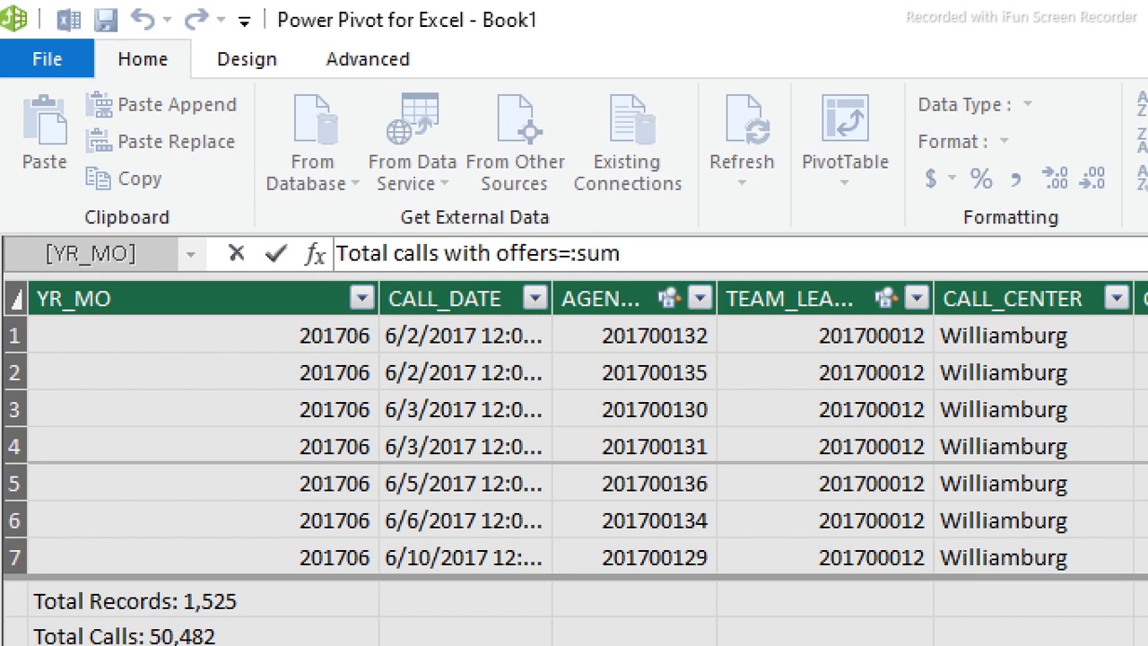
pyautogui.press('BackSpace')
pyautogui.press('BackSpace')
pyautogui.press('BackSpace')
pyautogui.press('BackSpace')
pyautogui.press('BackSpace')
pyautogui.write(':=sum')
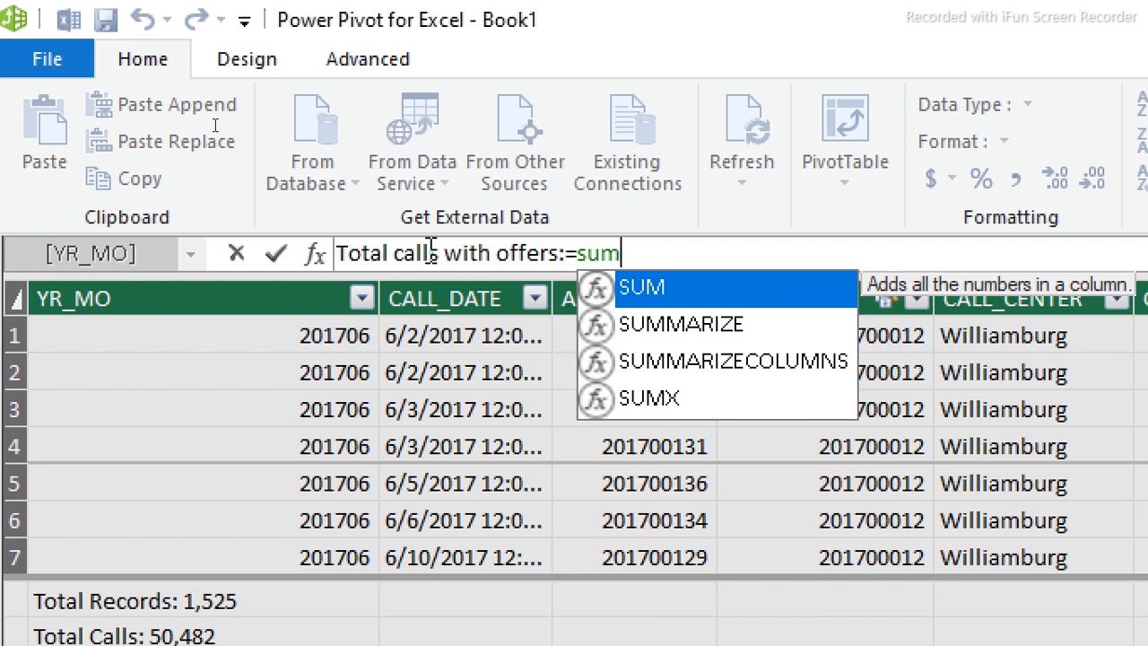
pyautogui.press('Tab')
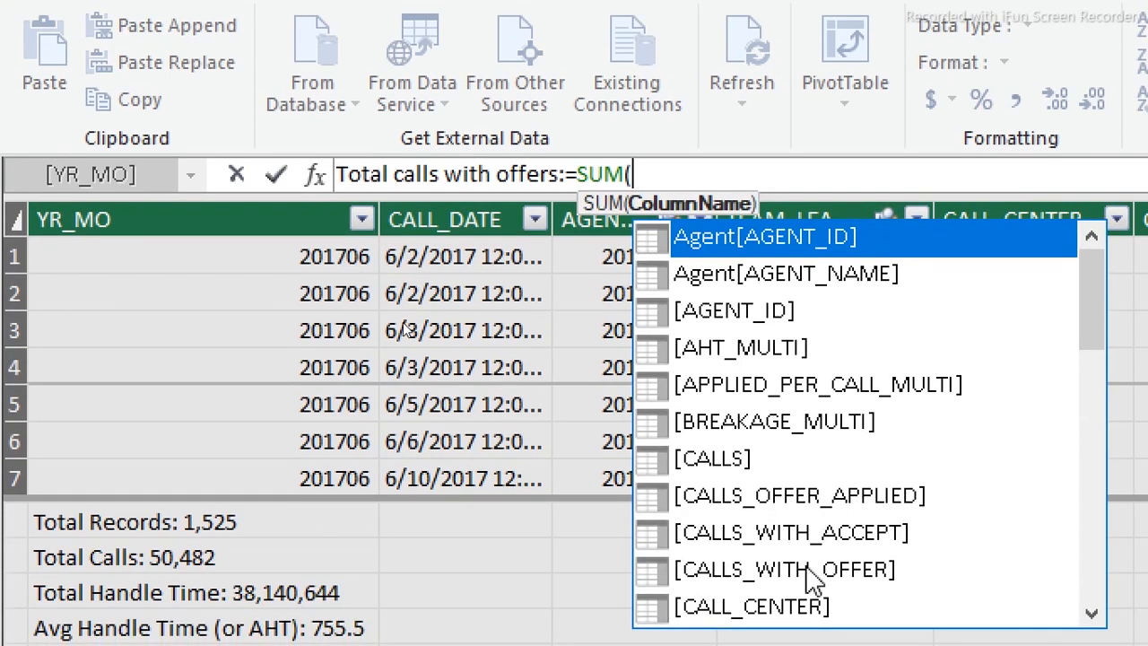
pyautogui.doubleClick(807, 569)
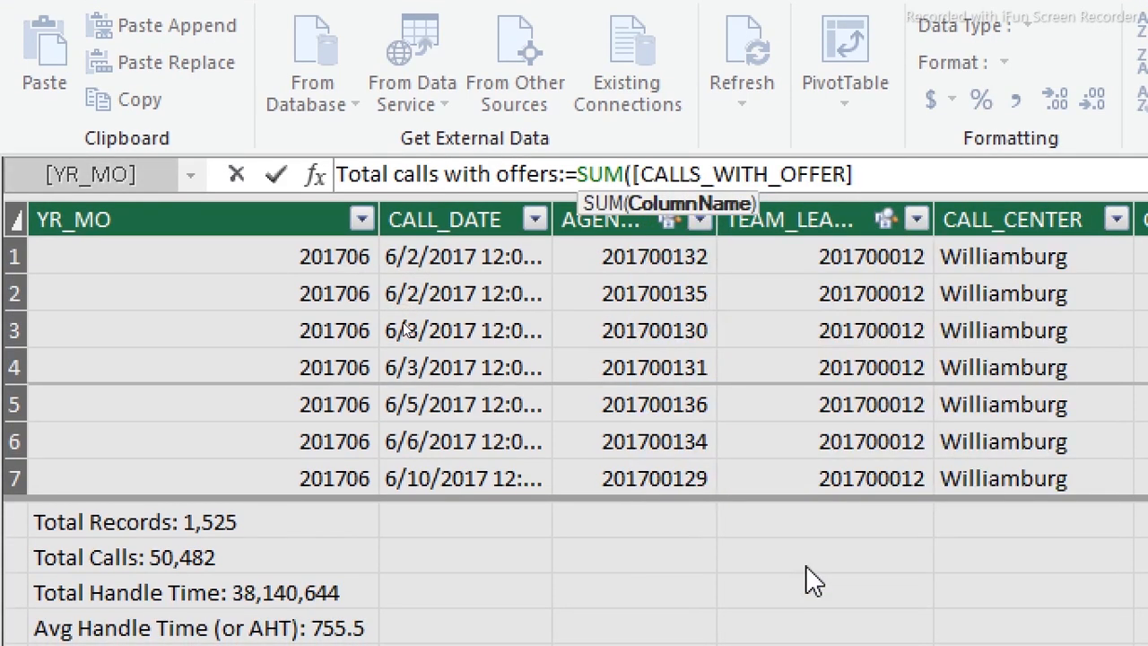
pyautogui.write(')')
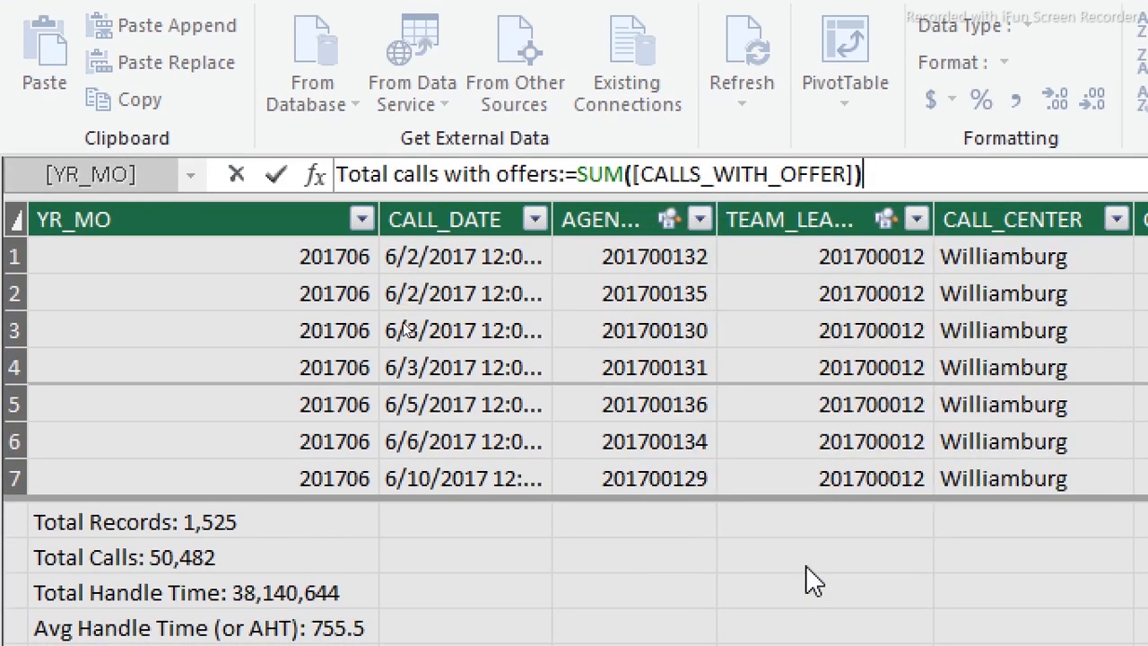
pyautogui.press('Return')
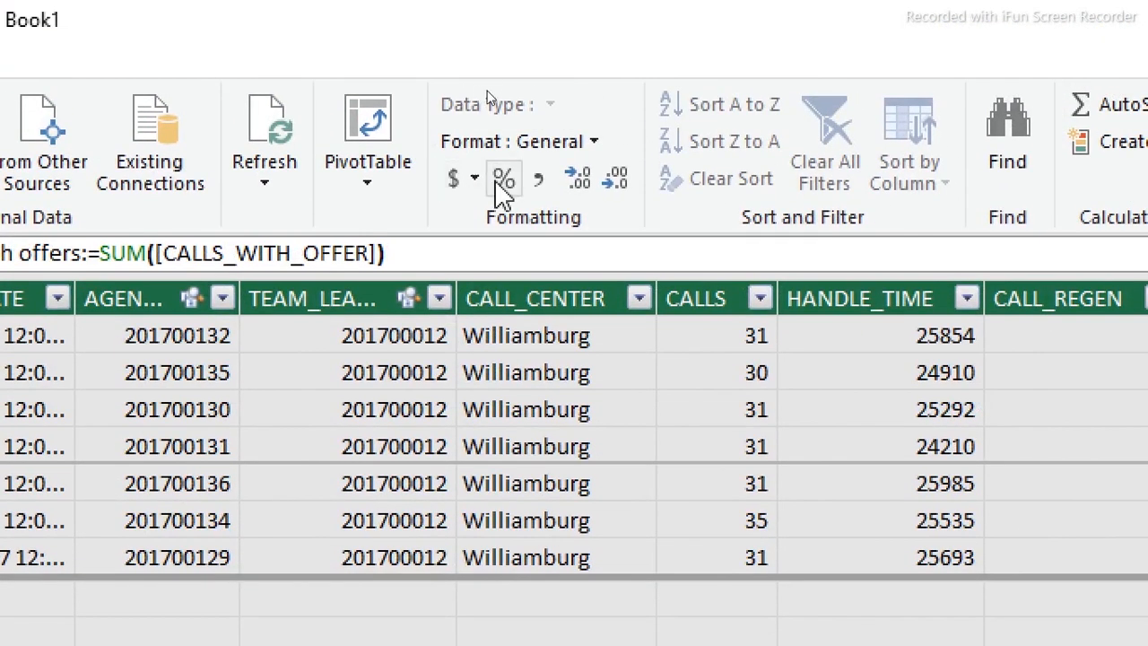
# - Format the Total calls with offers measure as a whole number
pyautogui.click(498, 182)
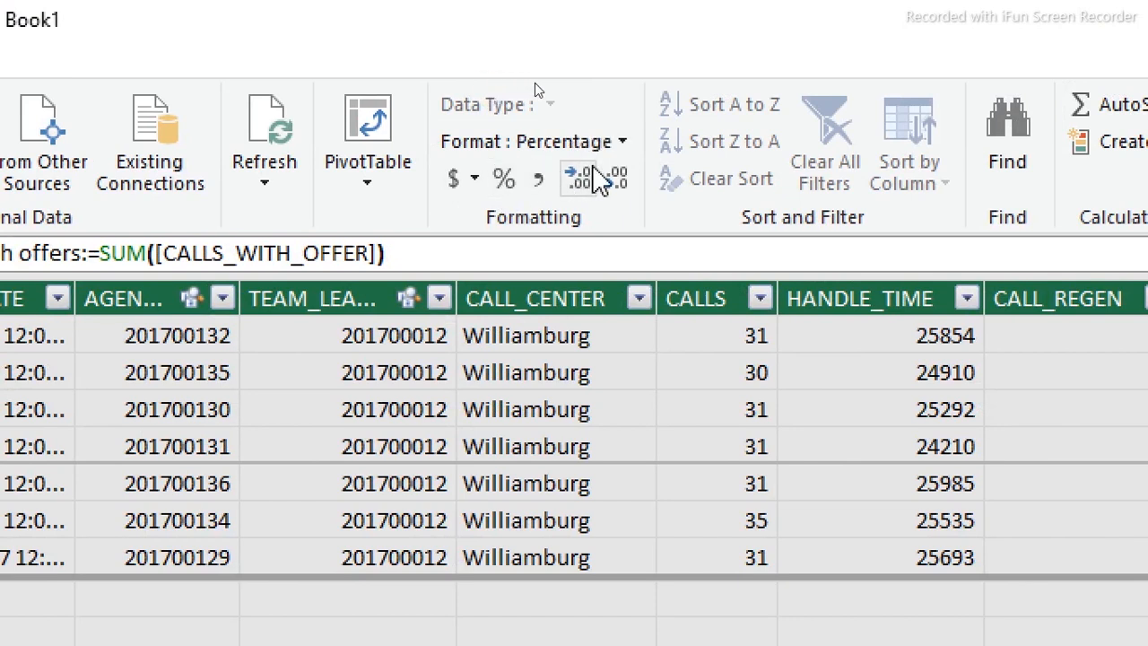
pyautogui.click(624, 143)
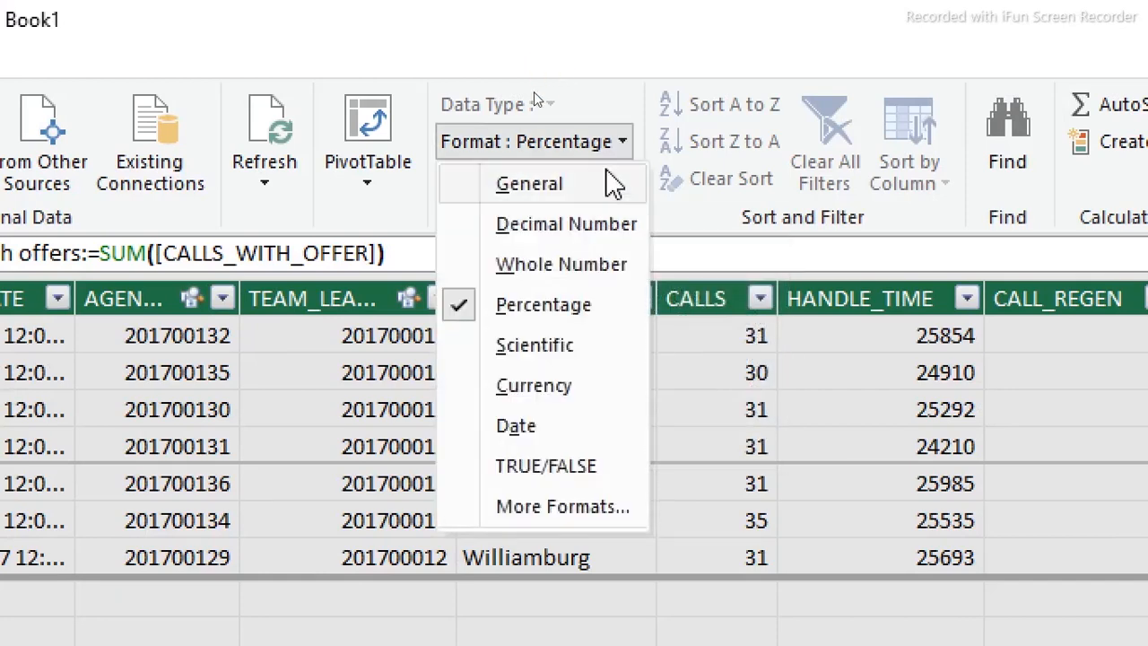
pyautogui.click(571, 267)
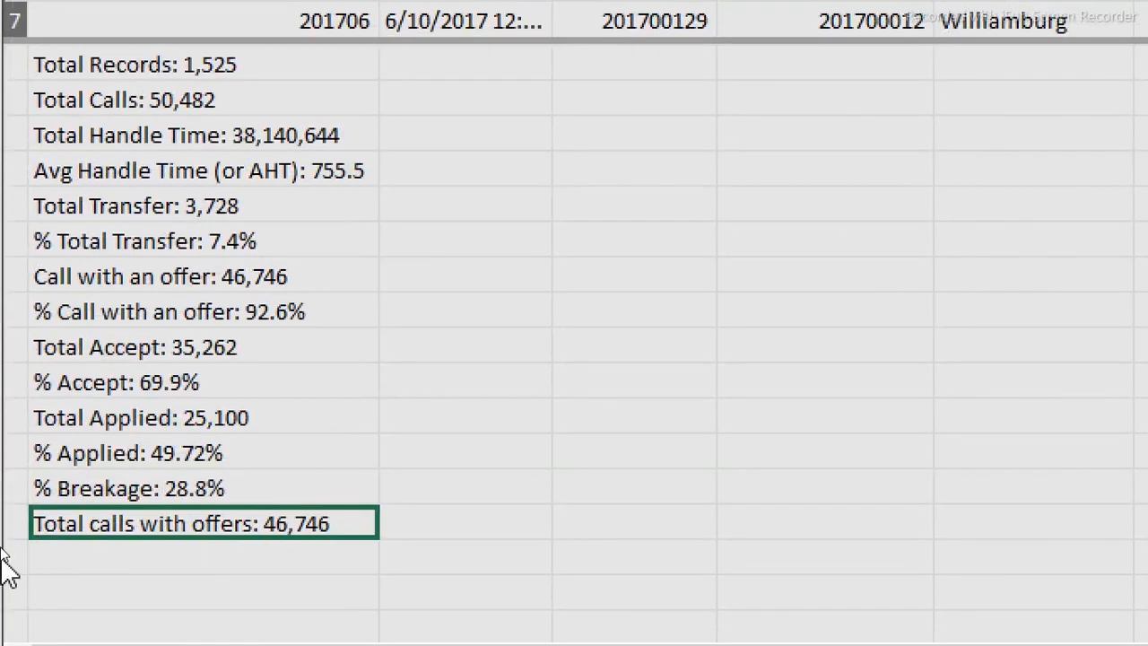
pyautogui.press('Return')
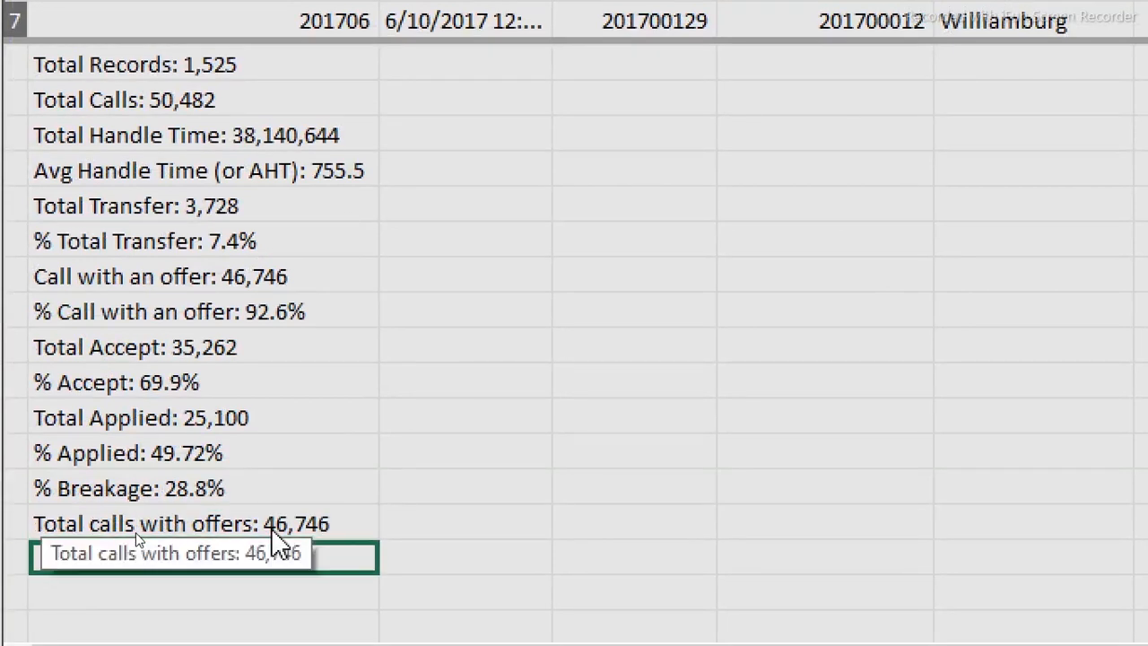
# - Reuse the Total calls with offers name to start a measure named % Total calls with offers in the cell below it
pyautogui.click(73, 529)
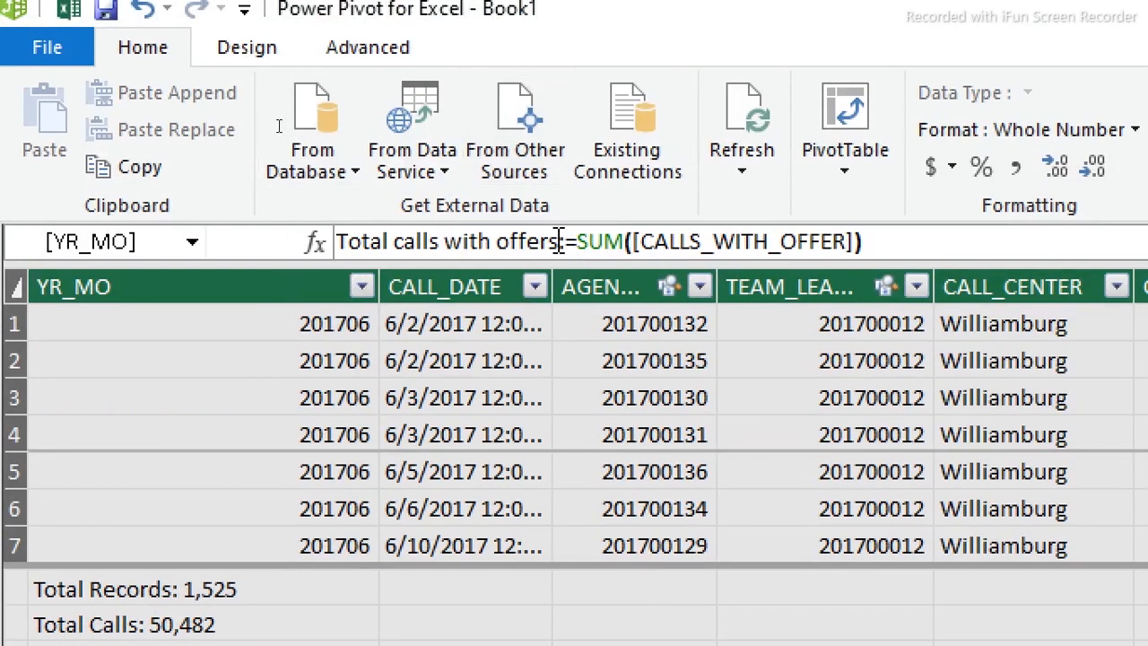
pyautogui.click(560, 241)
pyautogui.moveTo(560, 241); pyautogui.dragTo(314, 242)
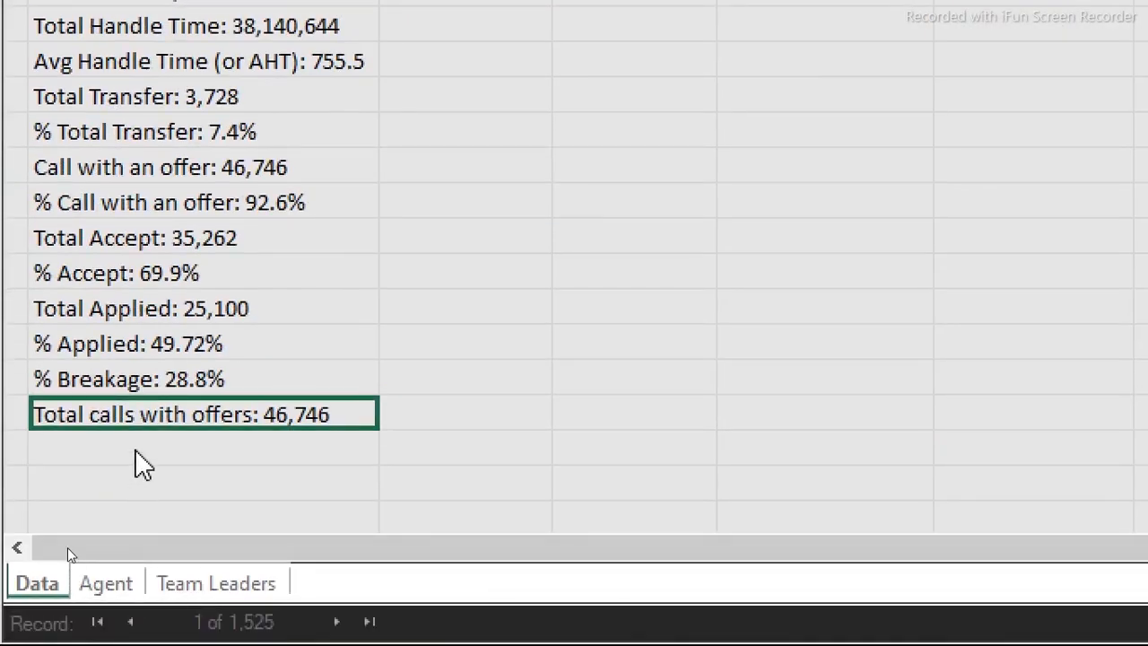
pyautogui.click(136, 450)
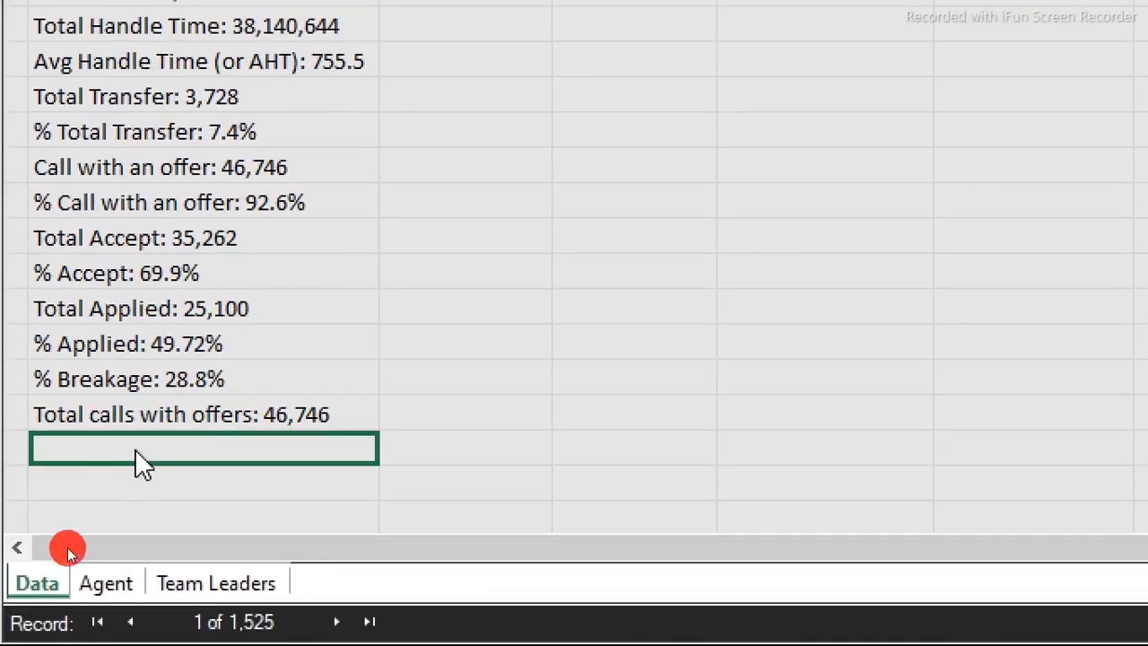
pyautogui.click(427, 222)
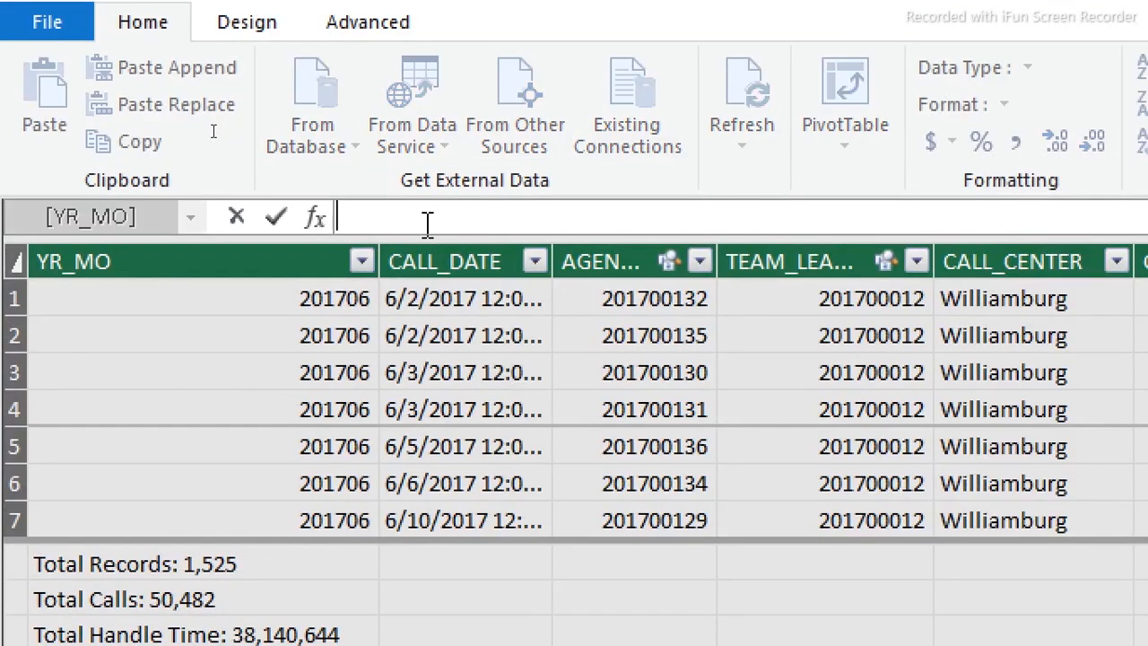
pyautogui.write('% Total calls with offers')
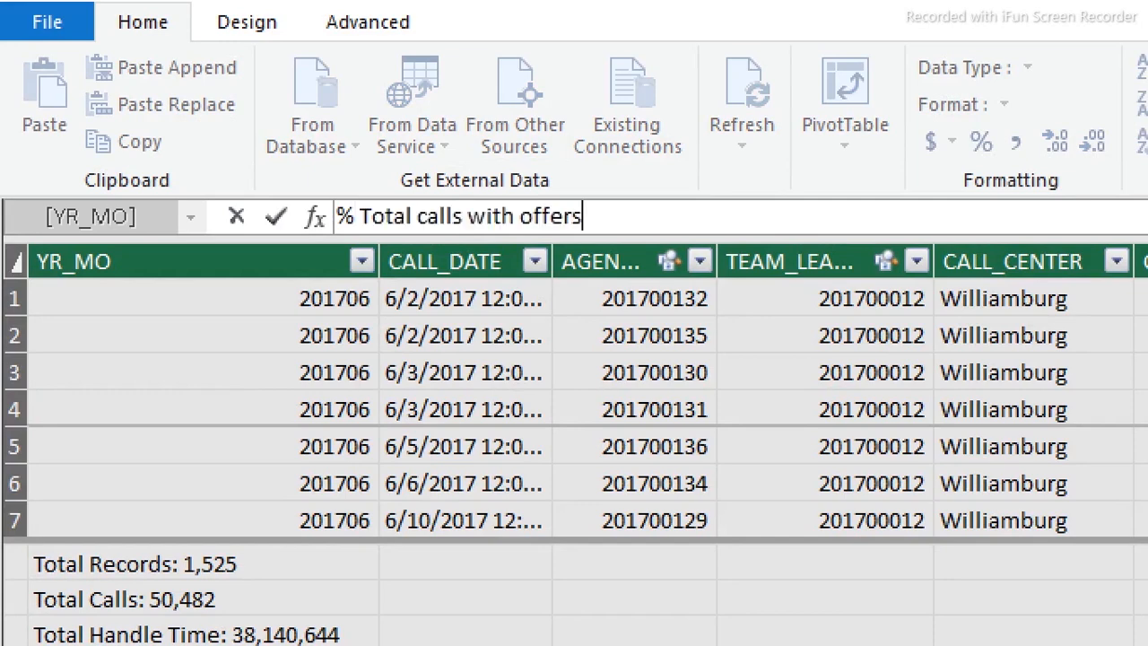
# - Begin the % Total calls with offers formula with a DIVIDE function that takes [Total calls with offers] as numerator
pyautogui.write(':=div')
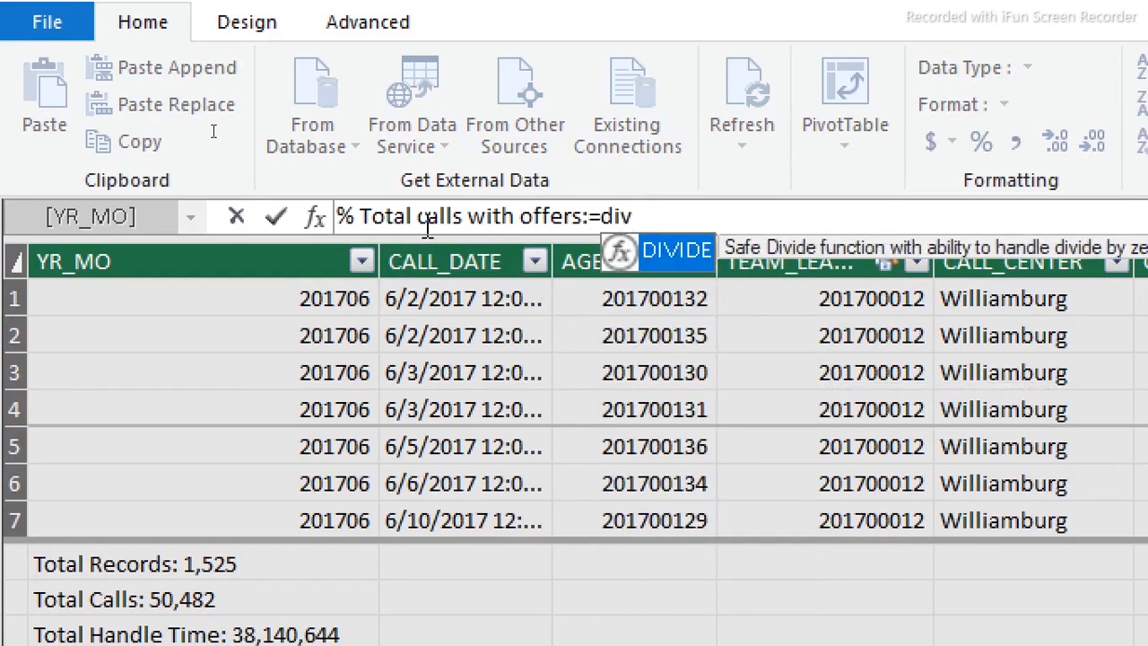
pyautogui.press('Tab')
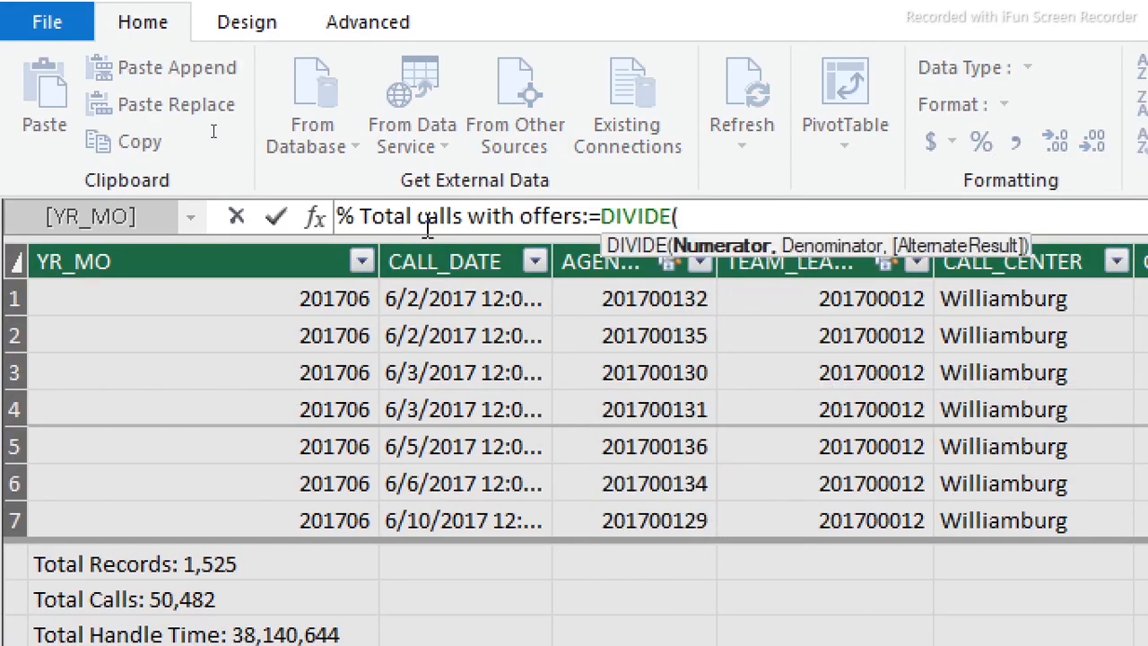
pyautogui.write('tot')
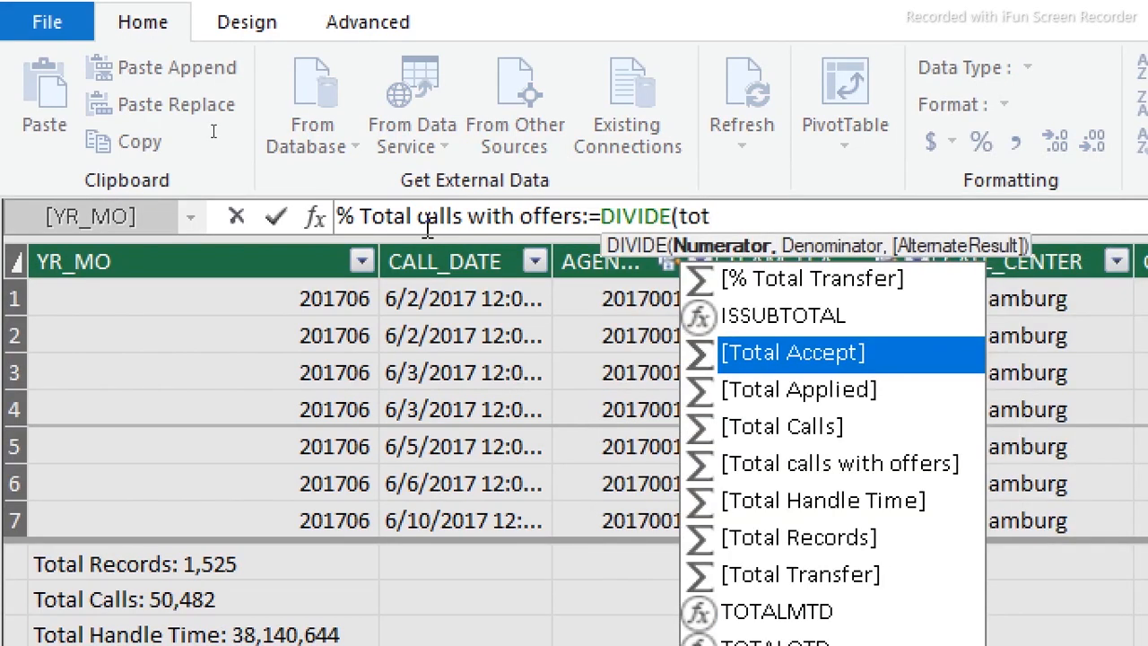
pyautogui.press('Down')
pyautogui.press('Down')
pyautogui.press('Down')
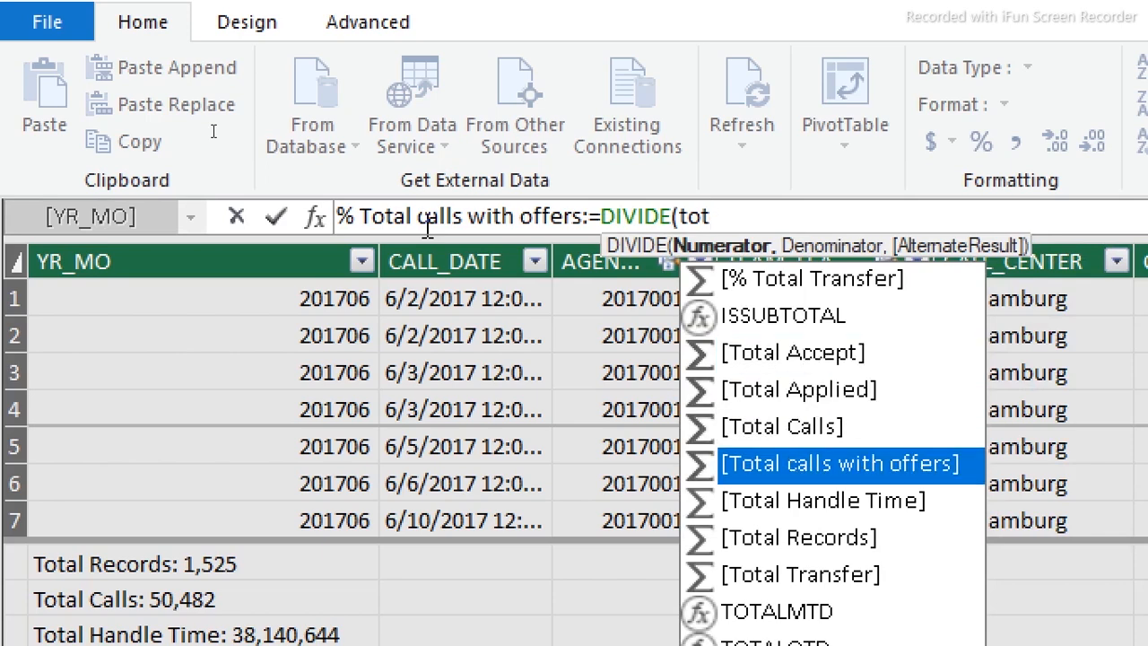
pyautogui.press('Tab')
# - Complete the DIVIDE formula with [Total Calls] as denominator and 0 as alternate result, and commit the measure
pyautogui.write(',tot')
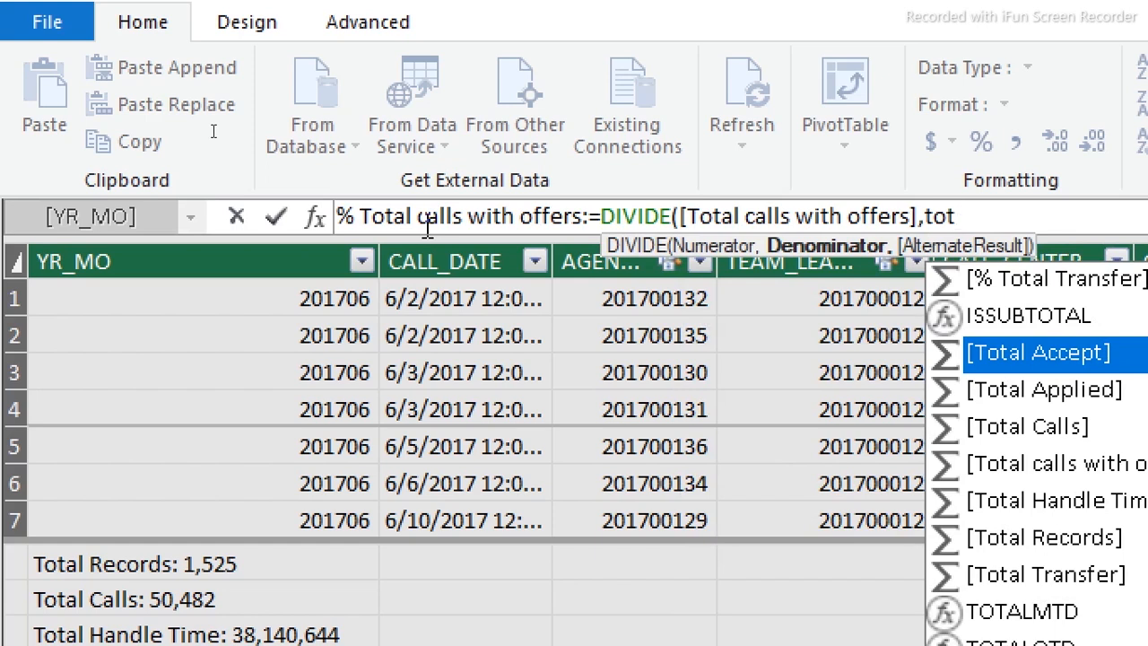
pyautogui.press('Down')
pyautogui.press('Down')
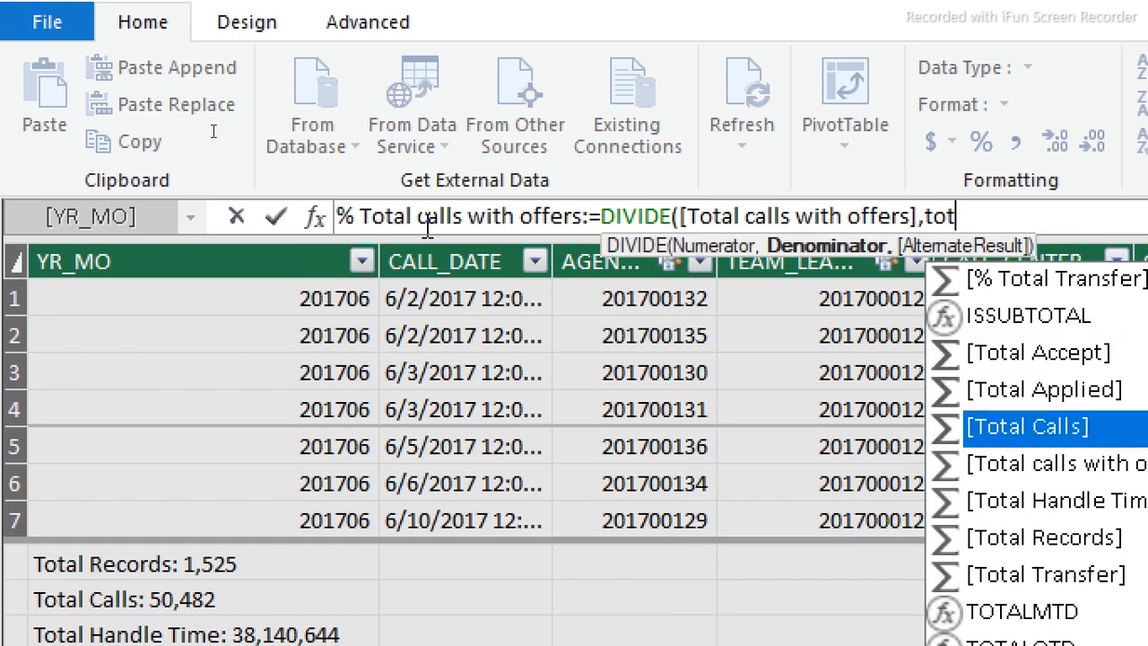
pyautogui.press('Tab')
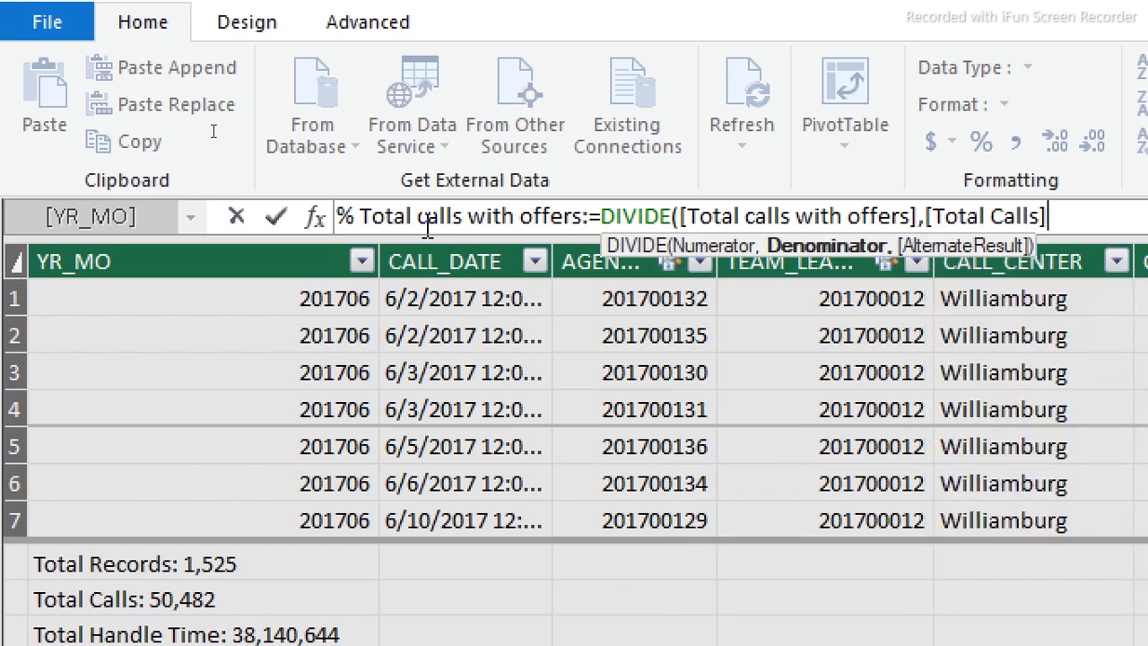
pyautogui.write(',')
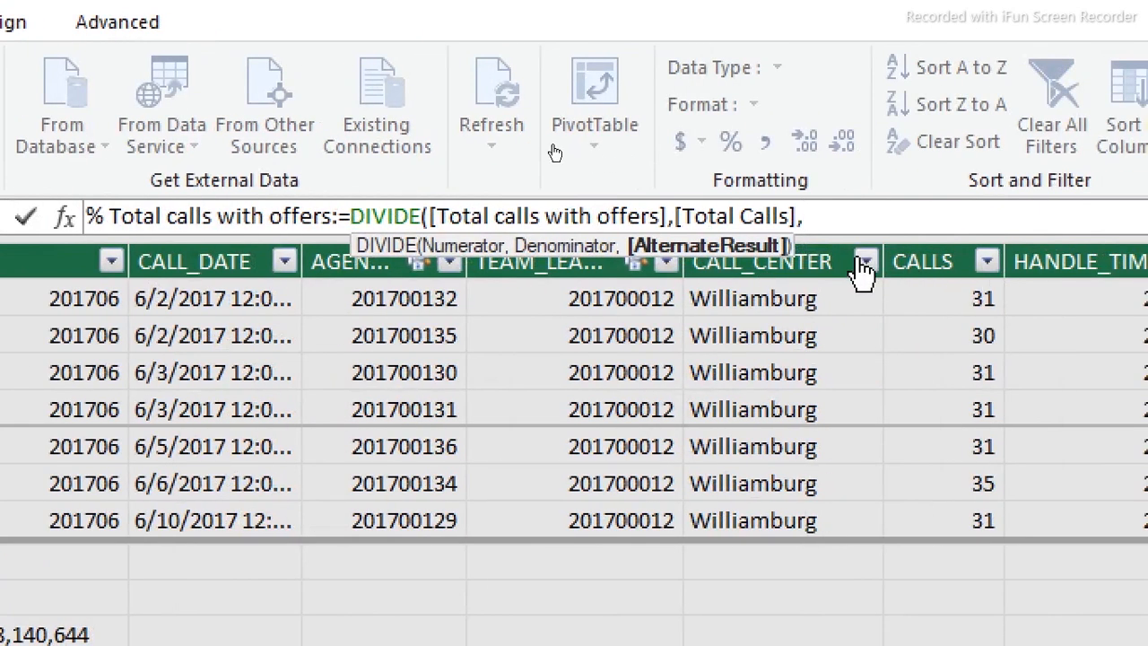
pyautogui.write('0')
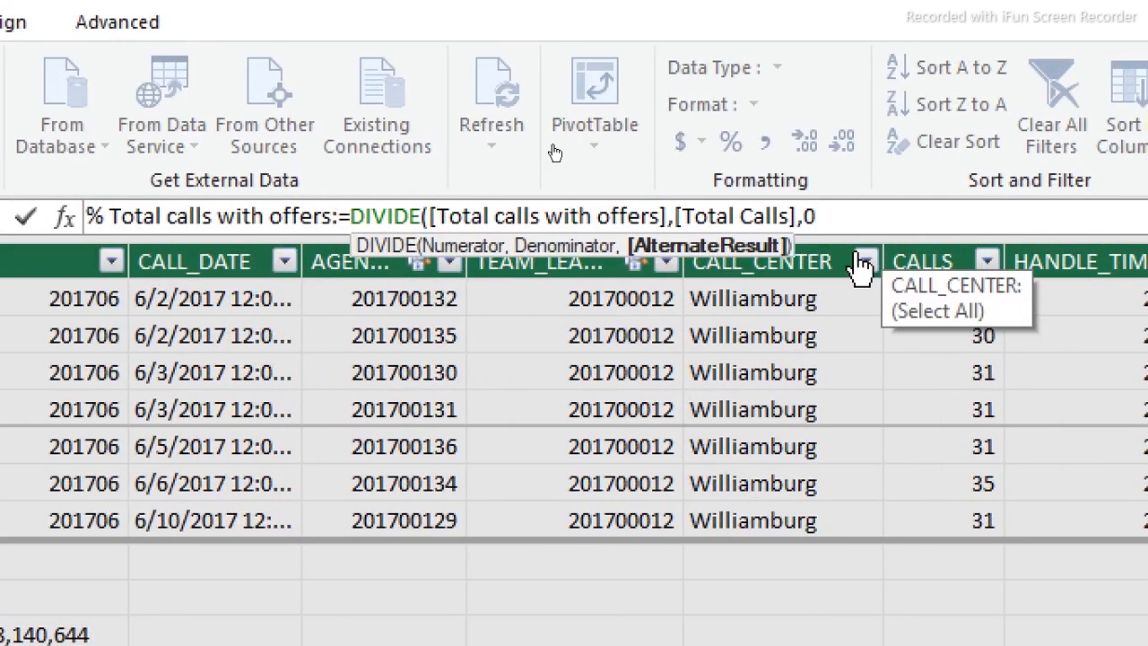
pyautogui.write(')')
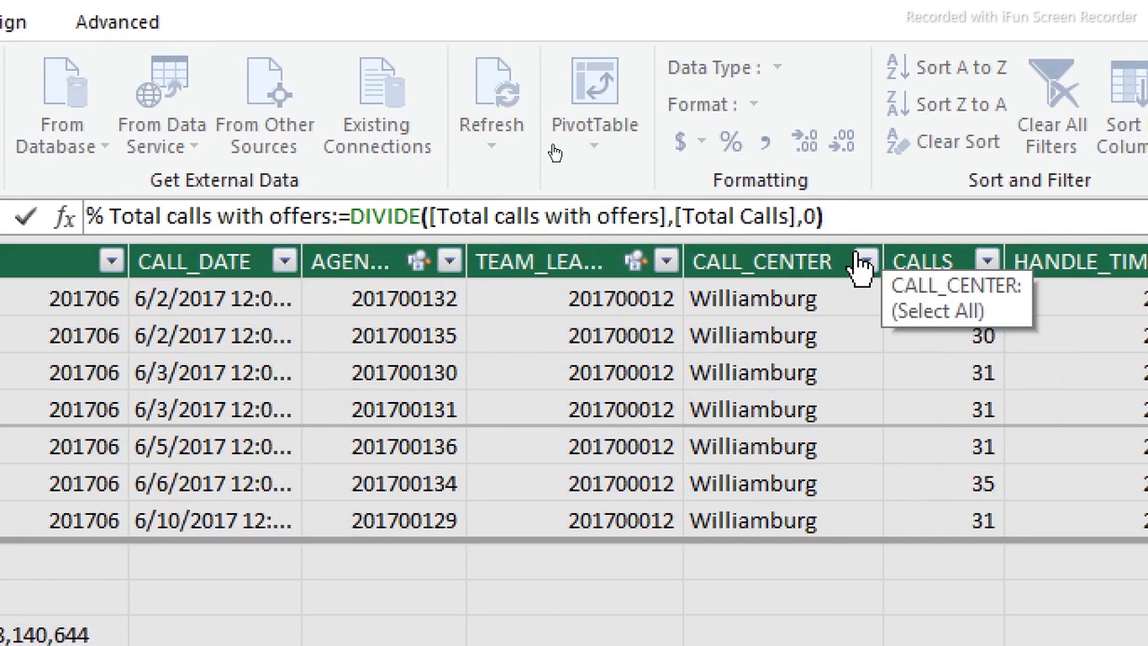
pyautogui.press('Return')
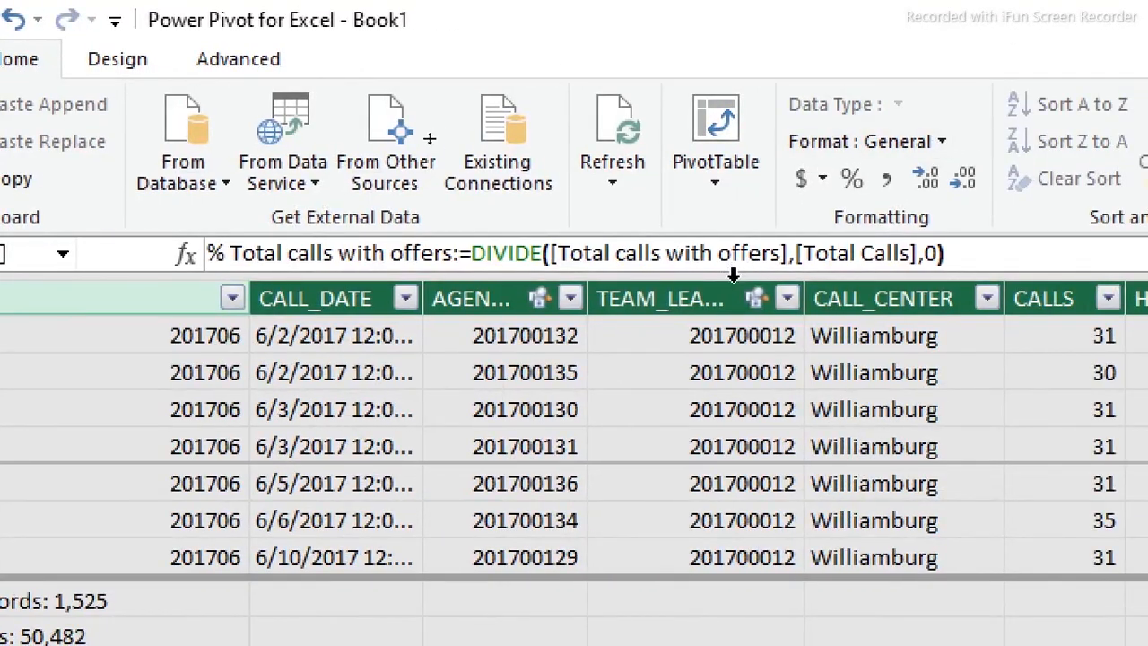
# - Format the % Total calls with offers measure as a percentage with one decimal place
pyautogui.click(851, 179)
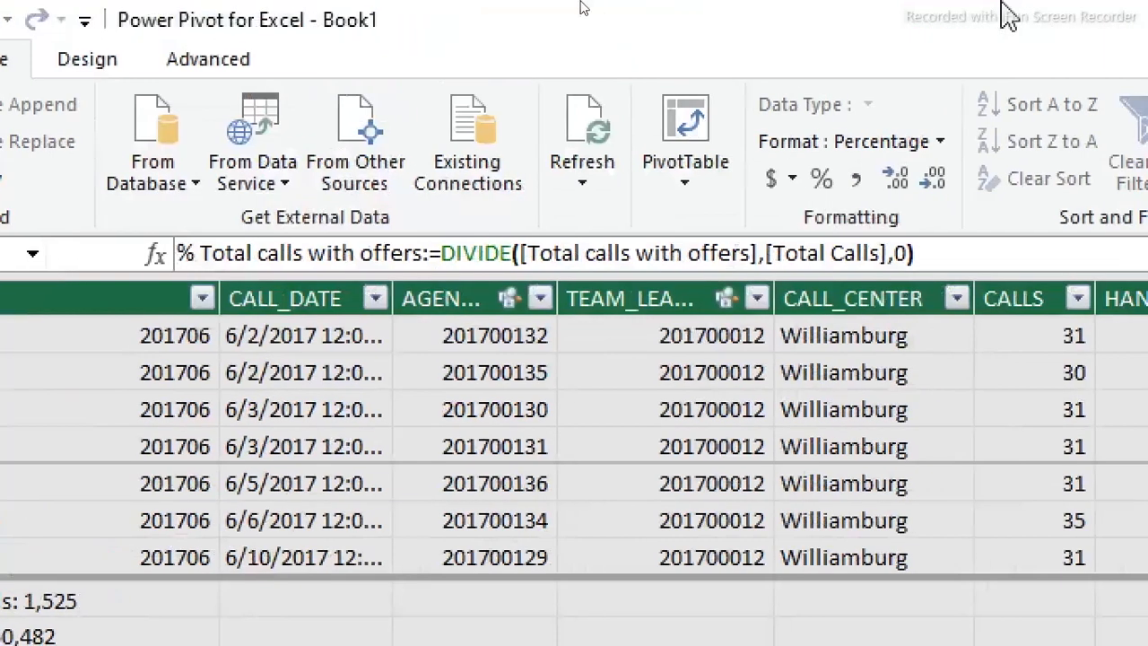
pyautogui.click(934, 183)
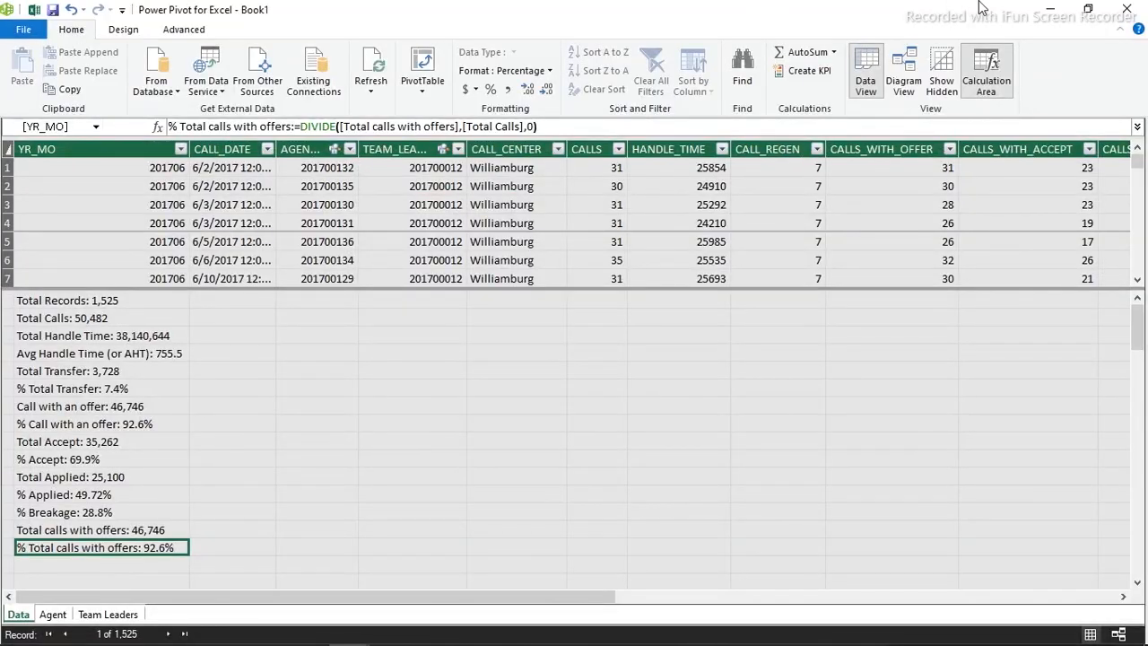
# - Return to the Excel workbook and add the % Total calls with offers measure to the pivot table's values
pyautogui.click(1045, 9)
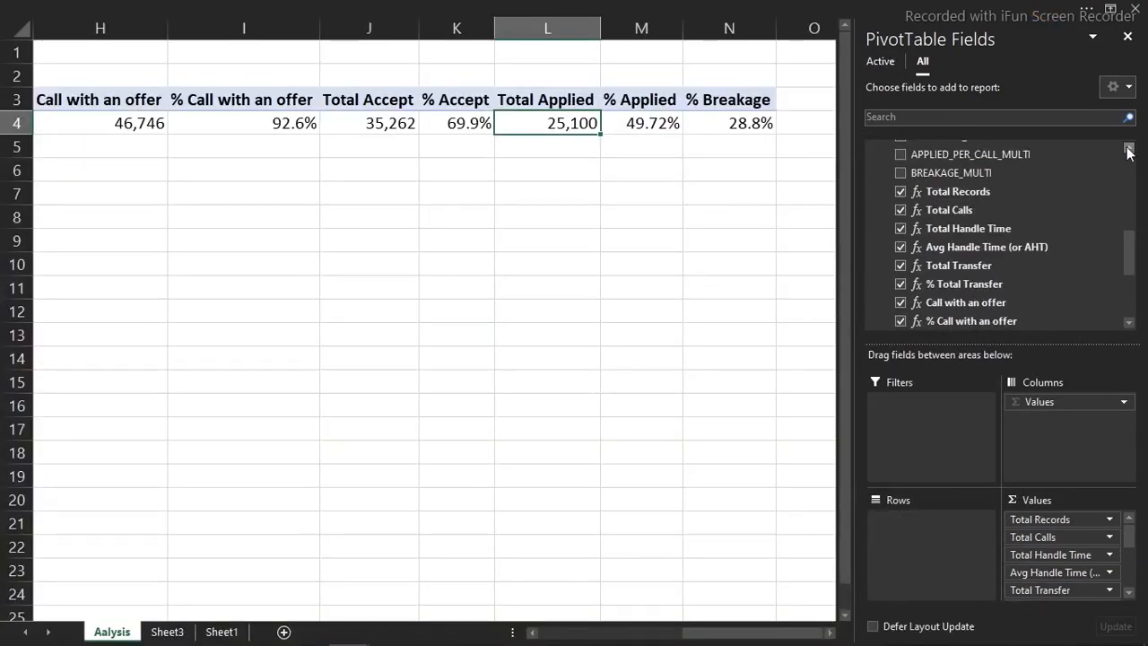
pyautogui.moveTo(1130, 251); pyautogui.dragTo(1134, 296)
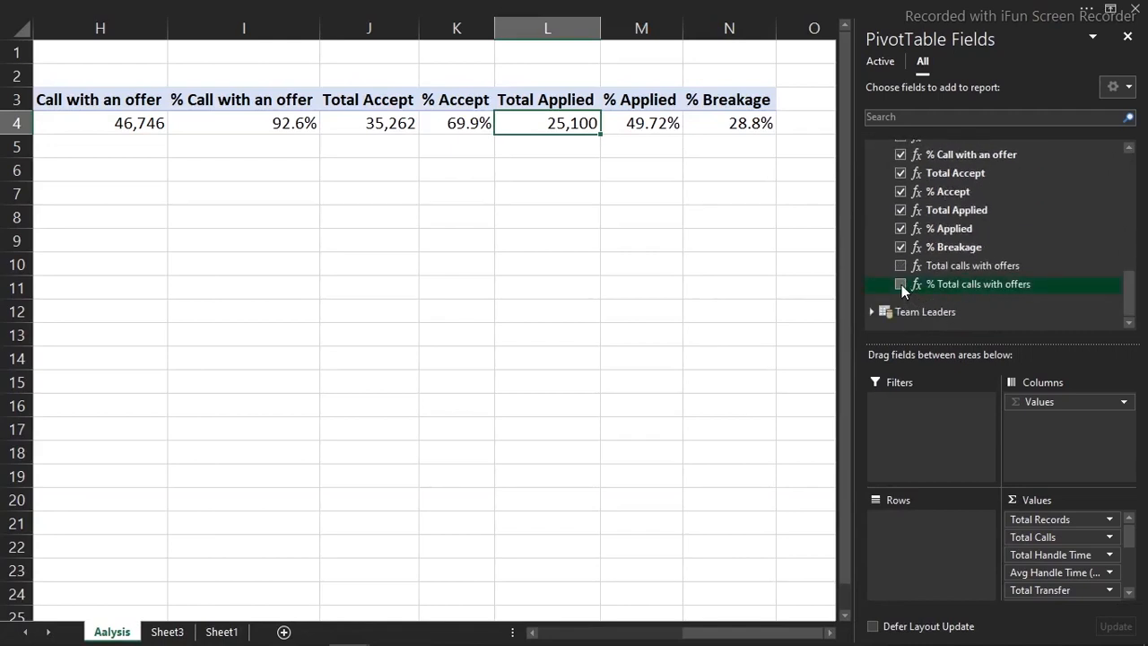
pyautogui.click(901, 285)
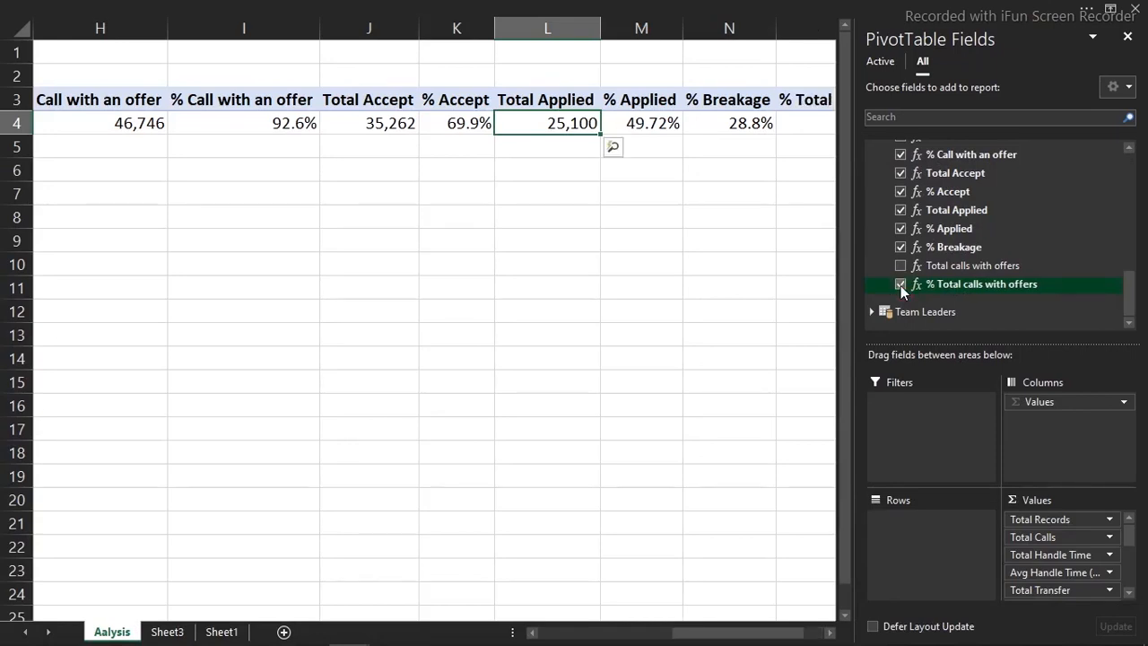
pyautogui.click(655, 521)
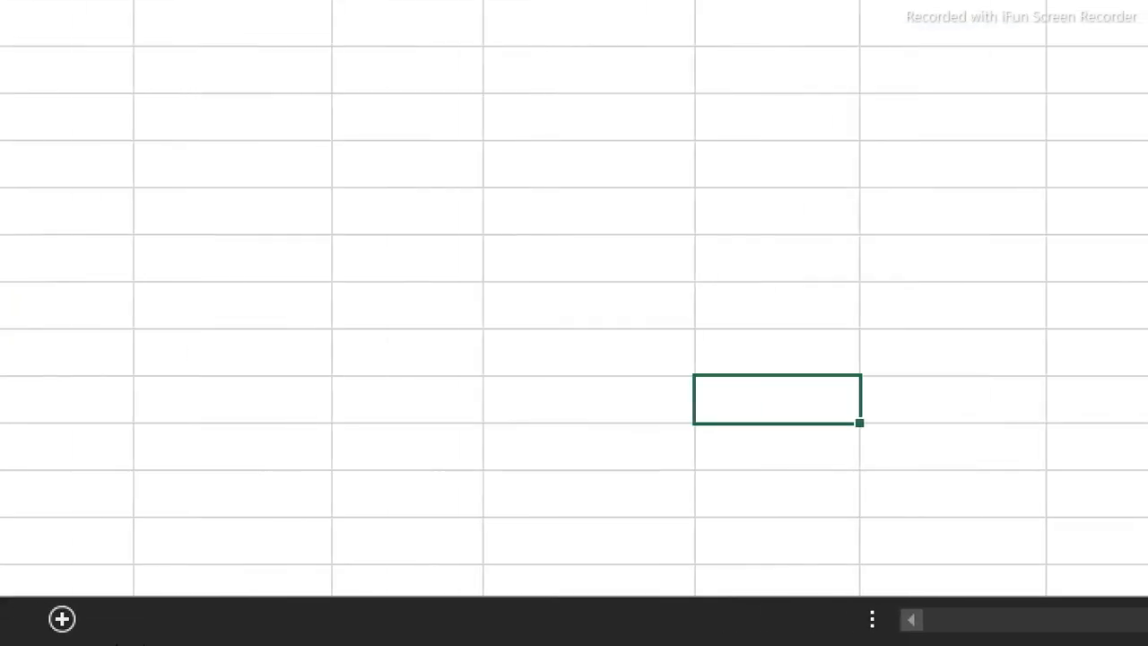
# - Check the metric definitions table on Sheet3, and return to the pivot table on the Aalysis sheet
pyautogui.click(206, 619)
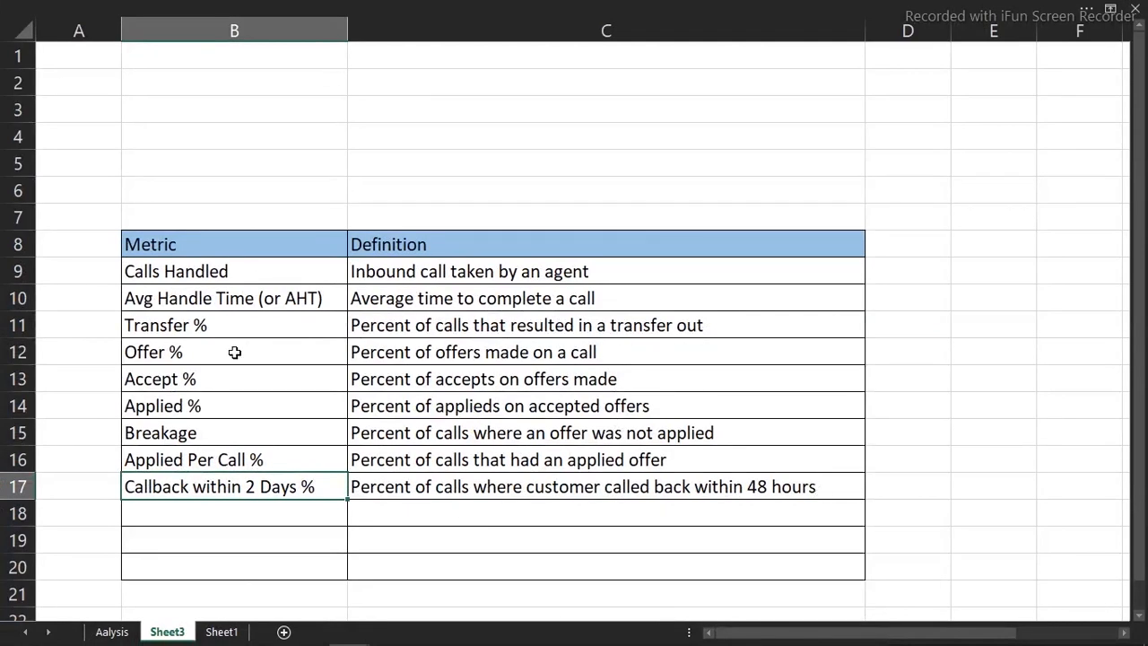
pyautogui.click(114, 633)
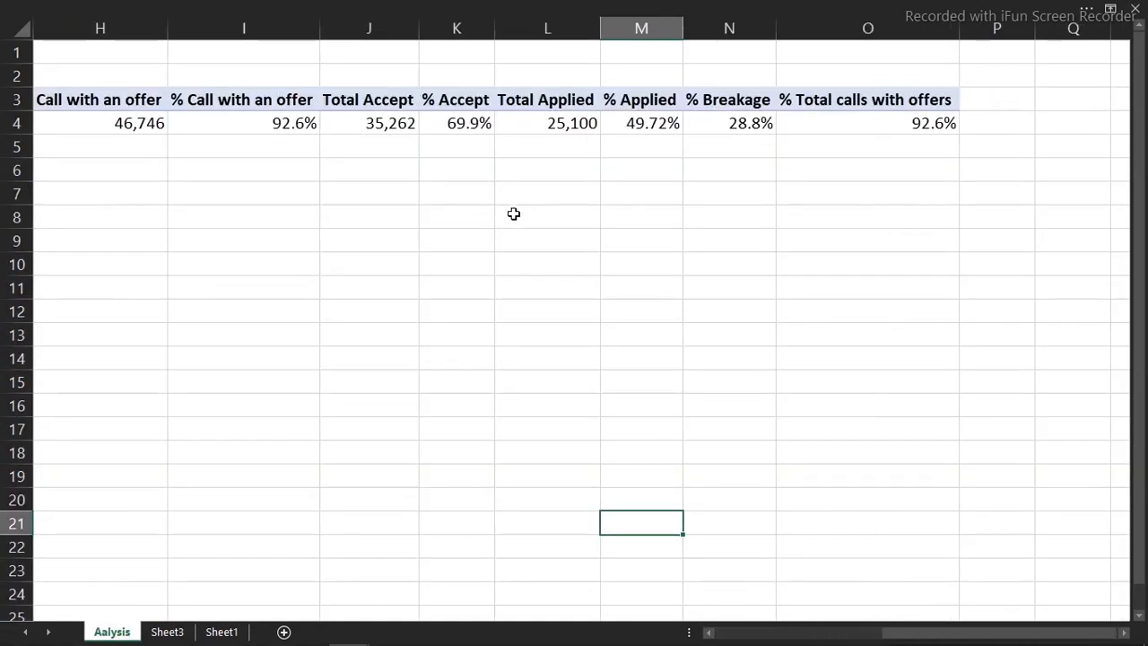
pyautogui.click(592, 117)
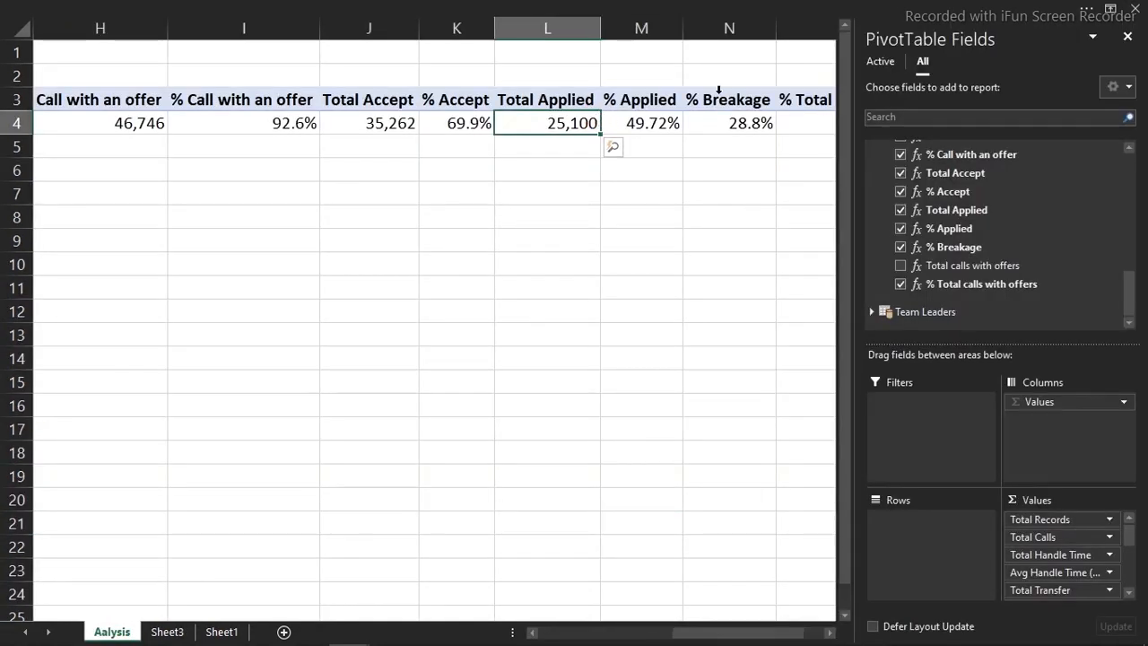
# - Switch to the Power Pivot window and look through the Data table's columns for the CALL_REGEN field
pyautogui.click(624, 8)
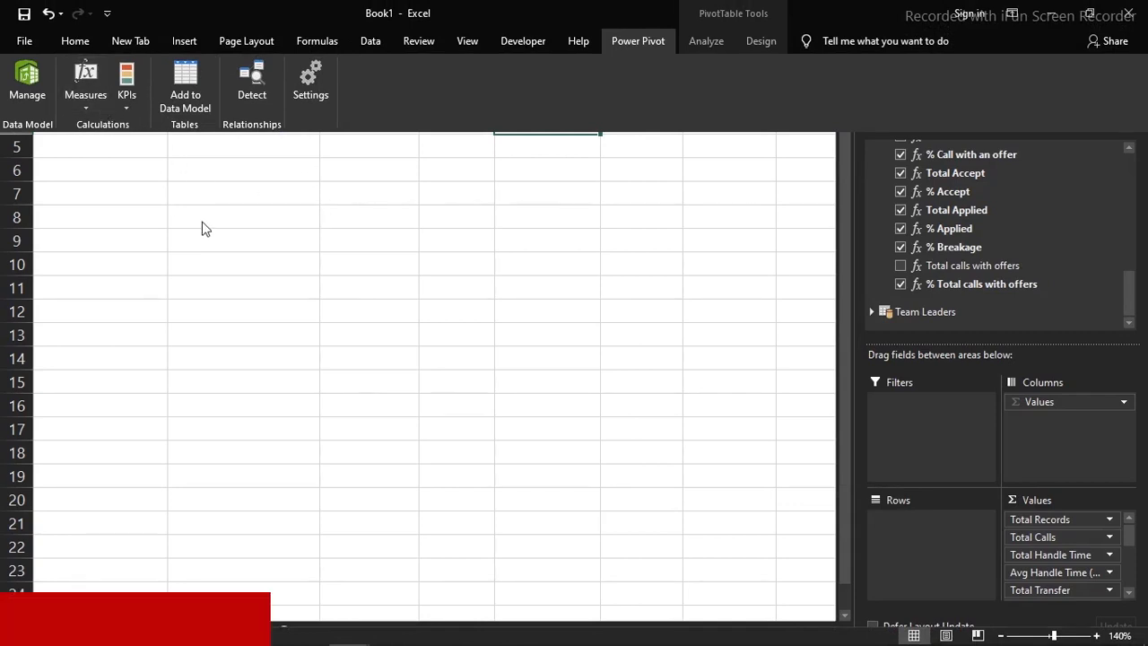
pyautogui.click(434, 348)
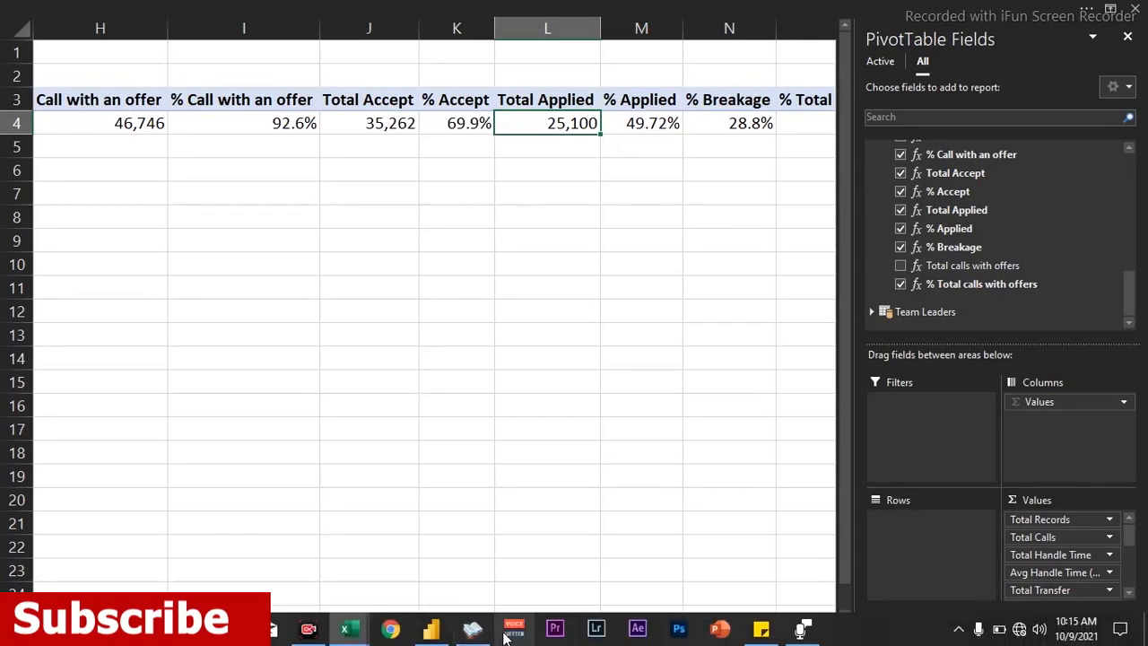
pyautogui.moveTo(325, 636)
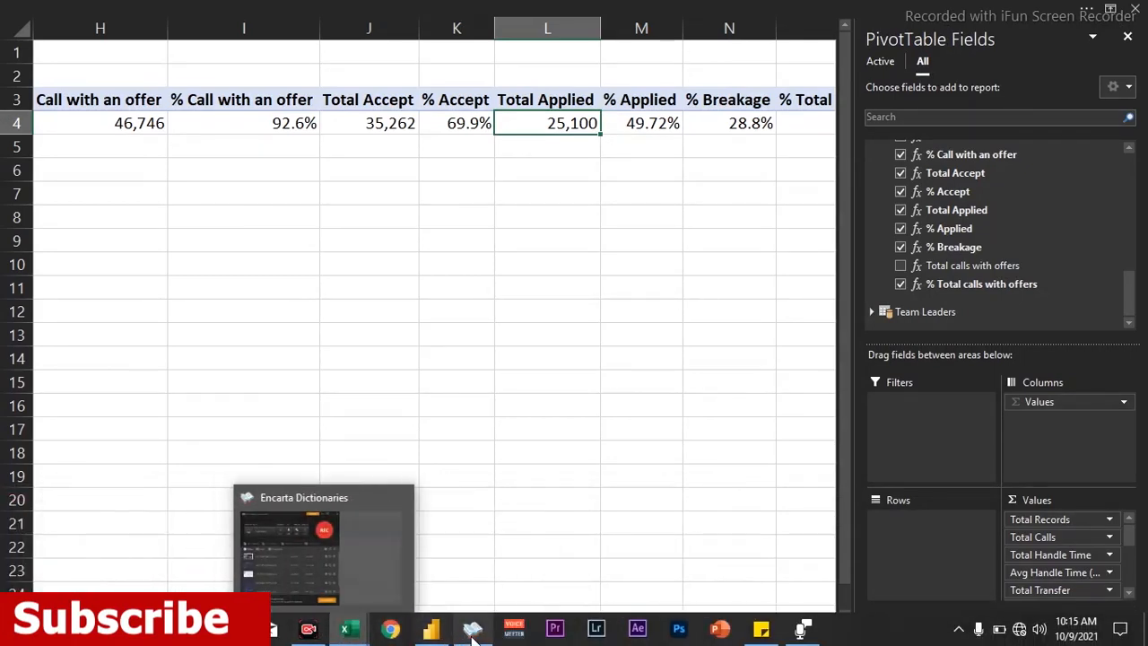
pyautogui.moveTo(440, 635)
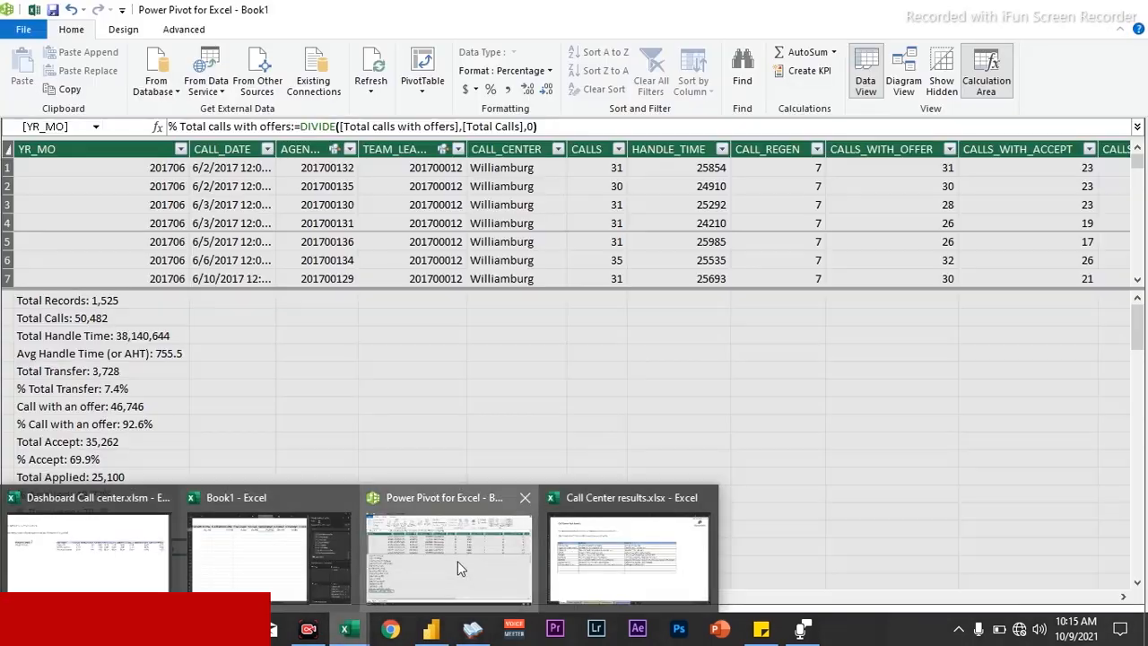
pyautogui.click(457, 560)
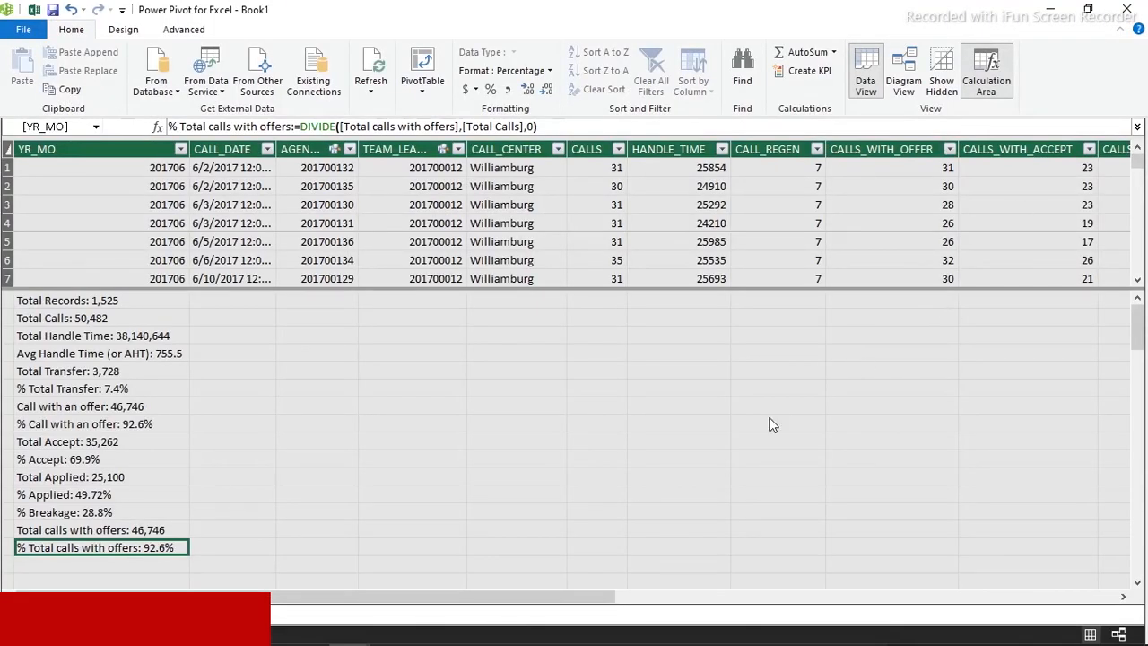
pyautogui.moveTo(592, 587); pyautogui.dragTo(756, 582)
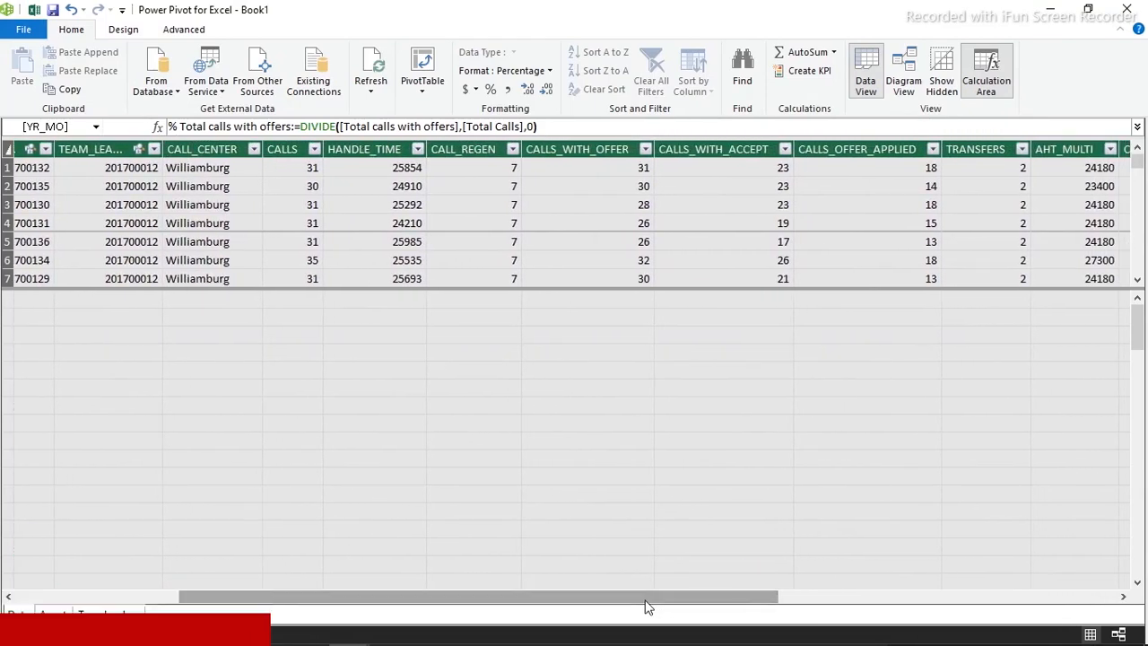
pyautogui.moveTo(643, 595); pyautogui.dragTo(614, 558)
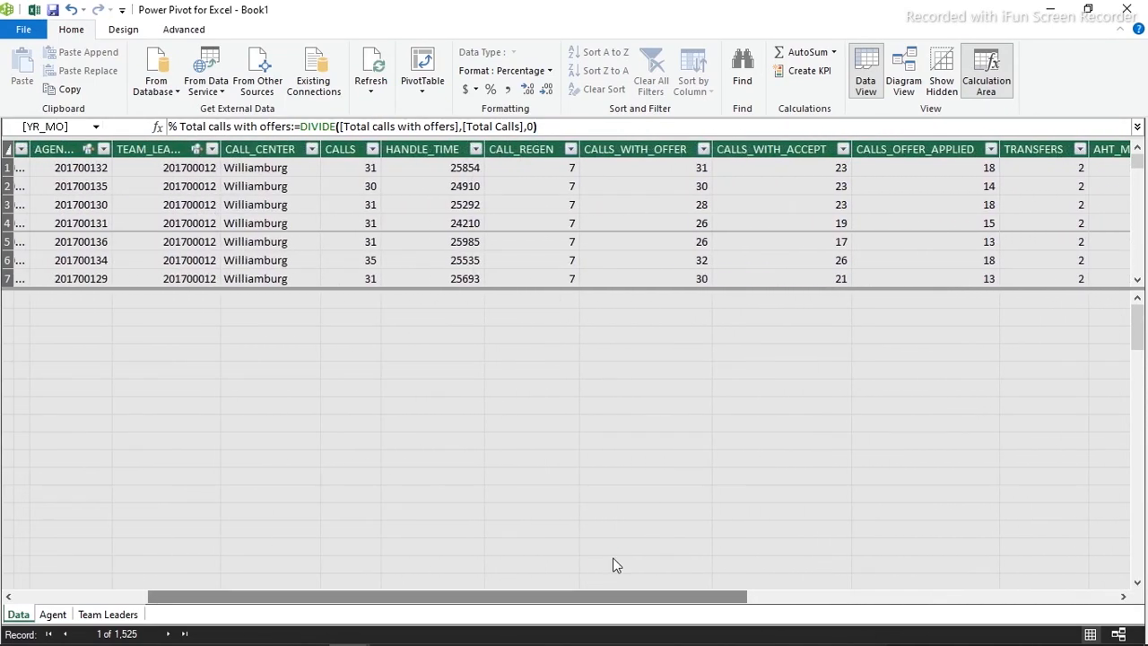
pyautogui.click(486, 325)
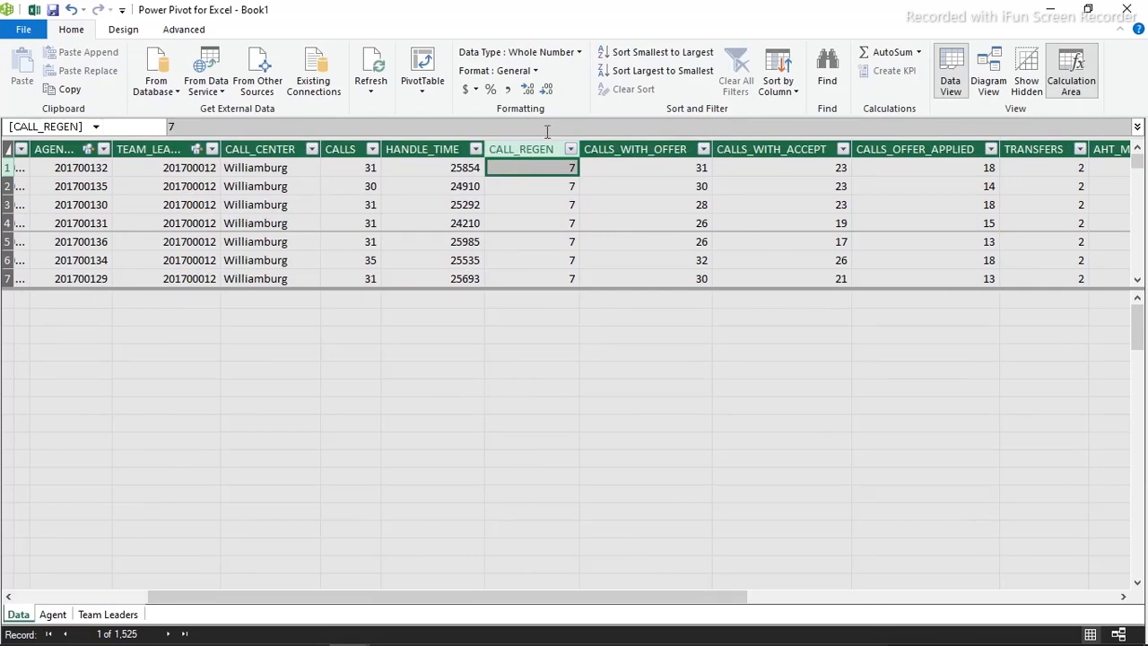
# - Return to the Excel workbook and start a new measure on the Data table named Total call back
pyautogui.doubleClick(515, 8)
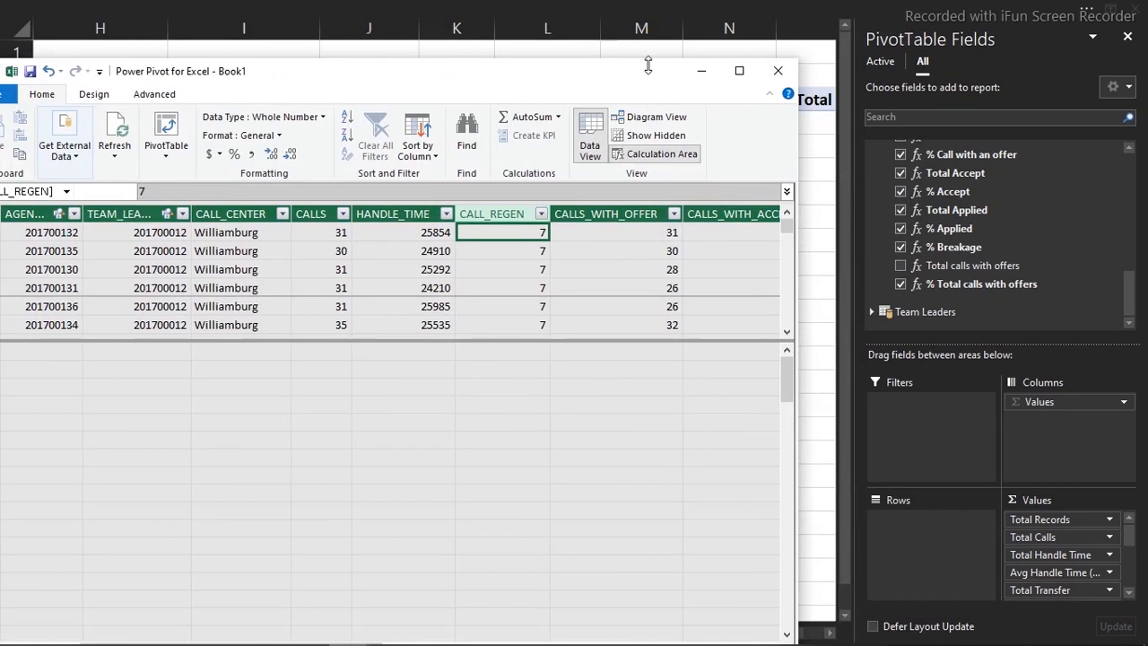
pyautogui.click(701, 70)
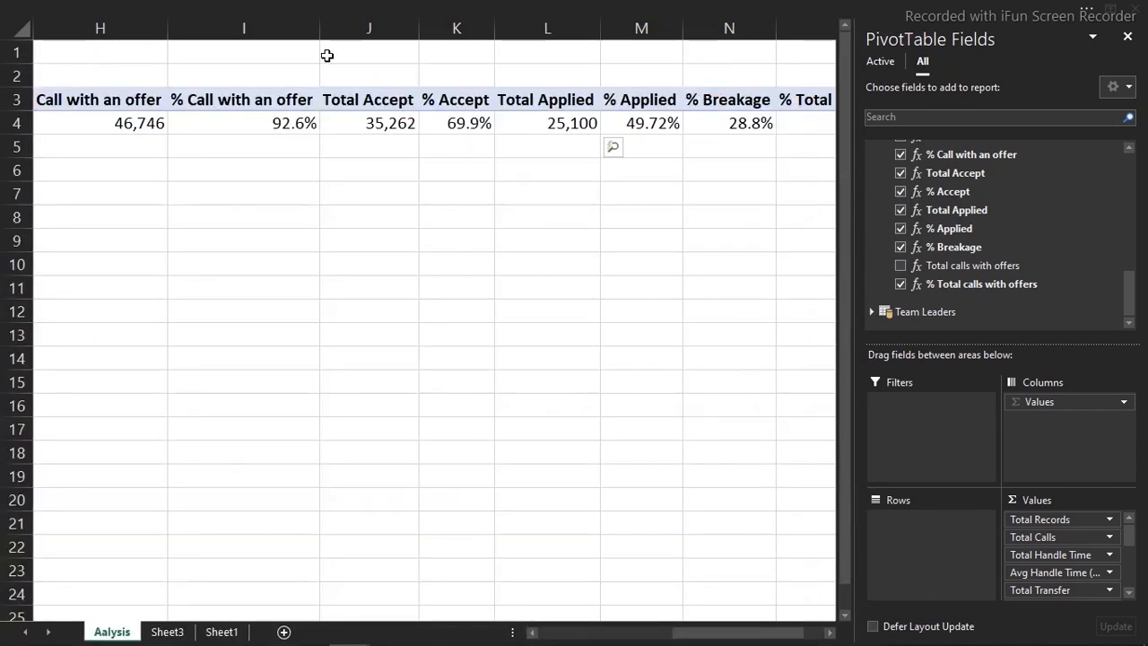
pyautogui.click(230, 119)
pyautogui.click(210, 6)
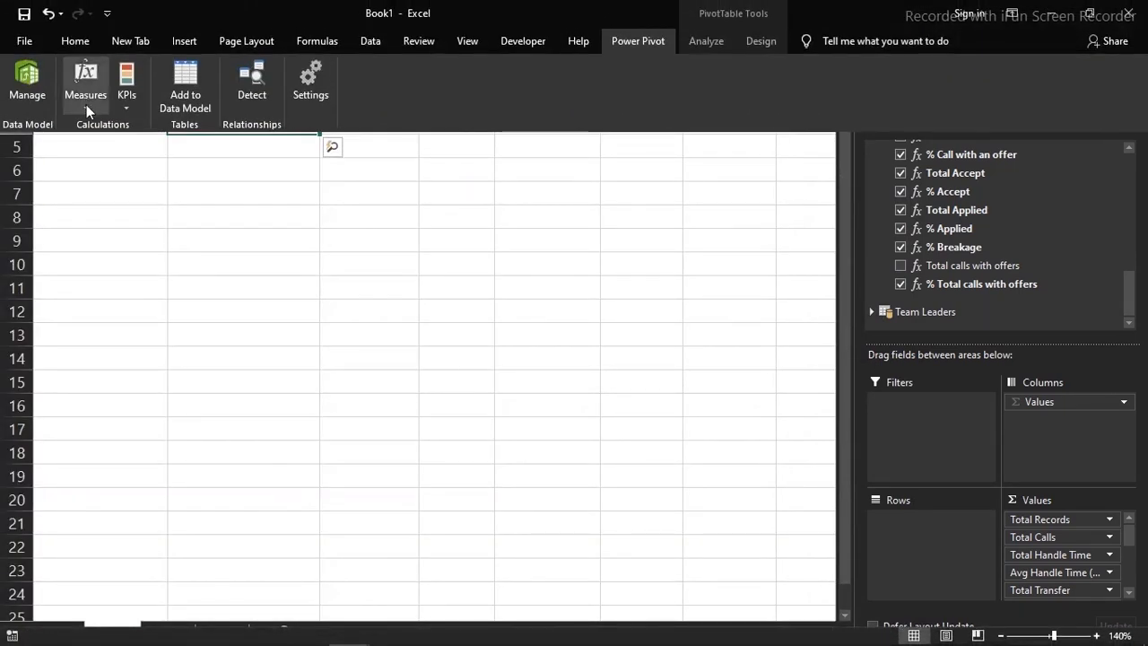
pyautogui.click(86, 108)
pyautogui.click(105, 129)
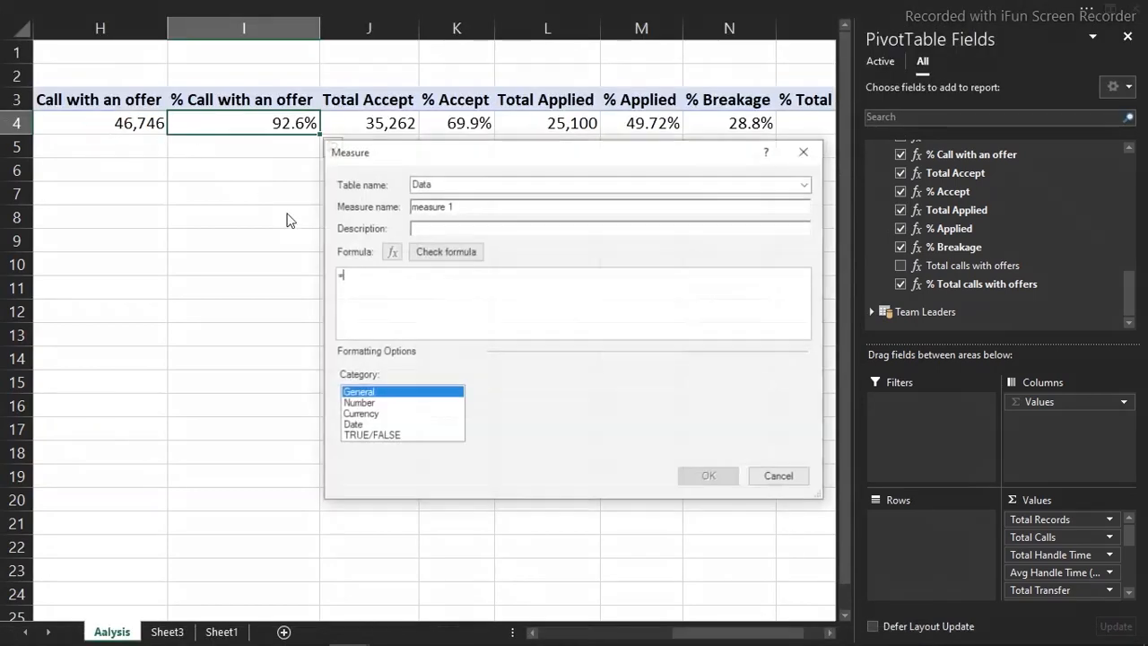
pyautogui.moveTo(462, 208); pyautogui.dragTo(330, 210)
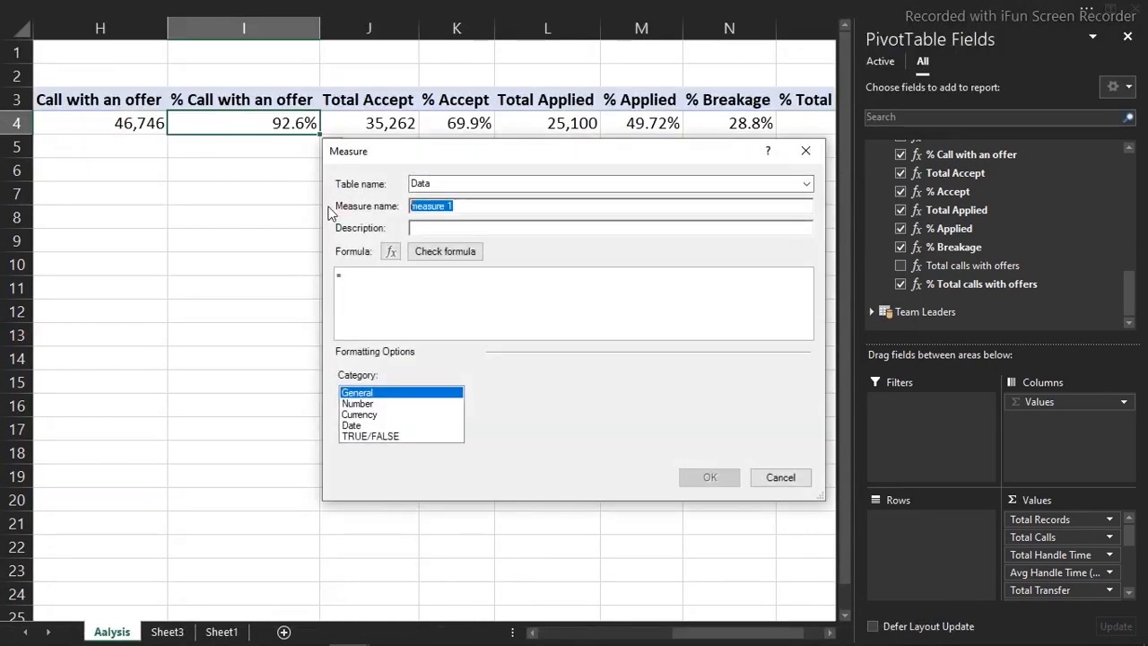
pyautogui.write('Tota')
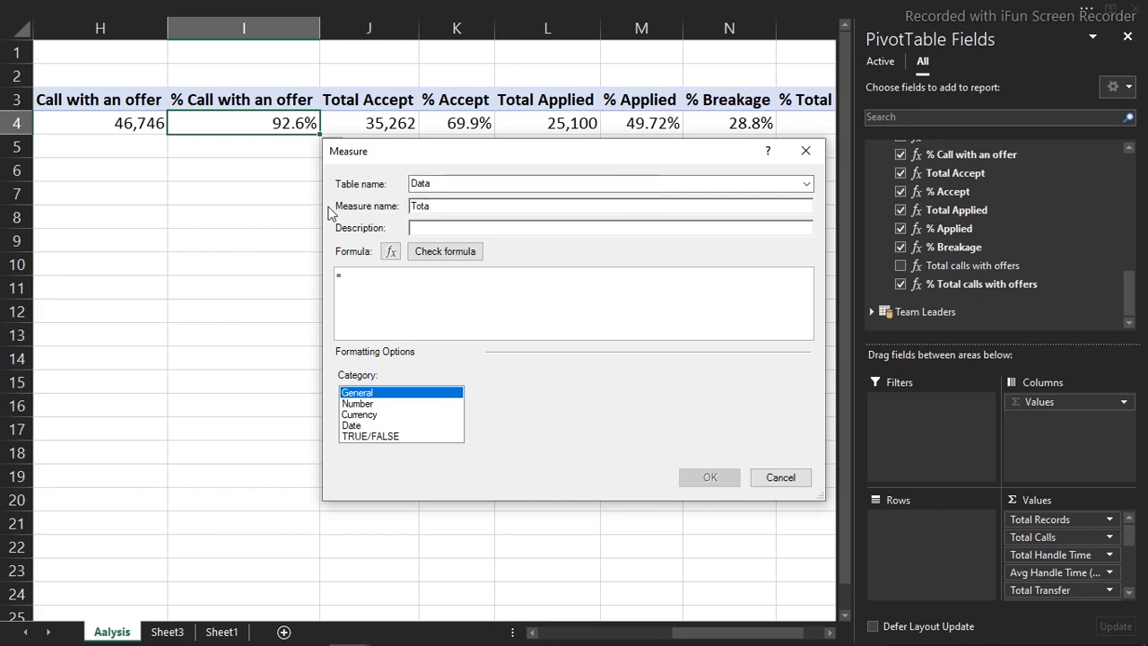
pyautogui.write('l c')
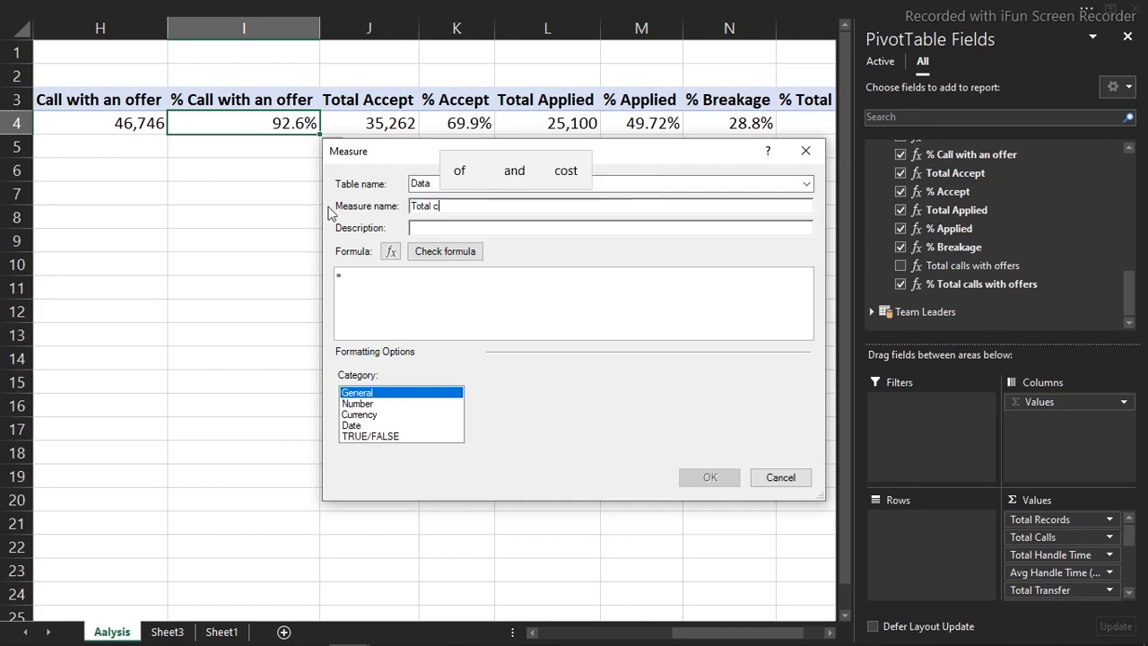
pyautogui.write('all back')
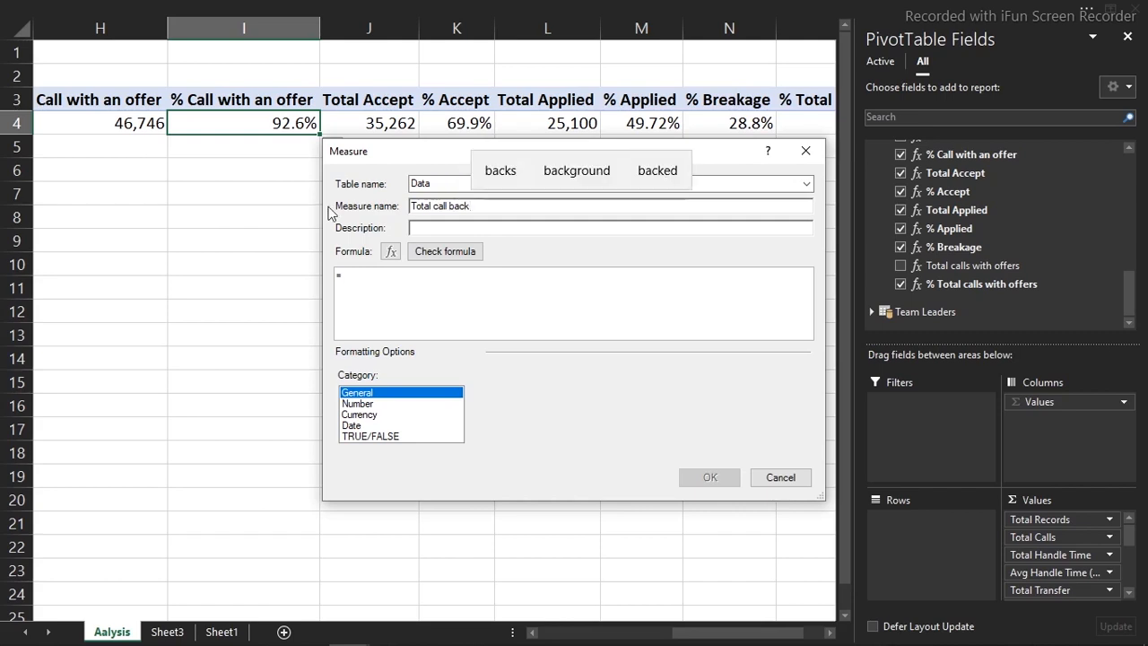
# - Enter the Total call back formula as =SUM([CALL_REGEN])
pyautogui.click(355, 272)
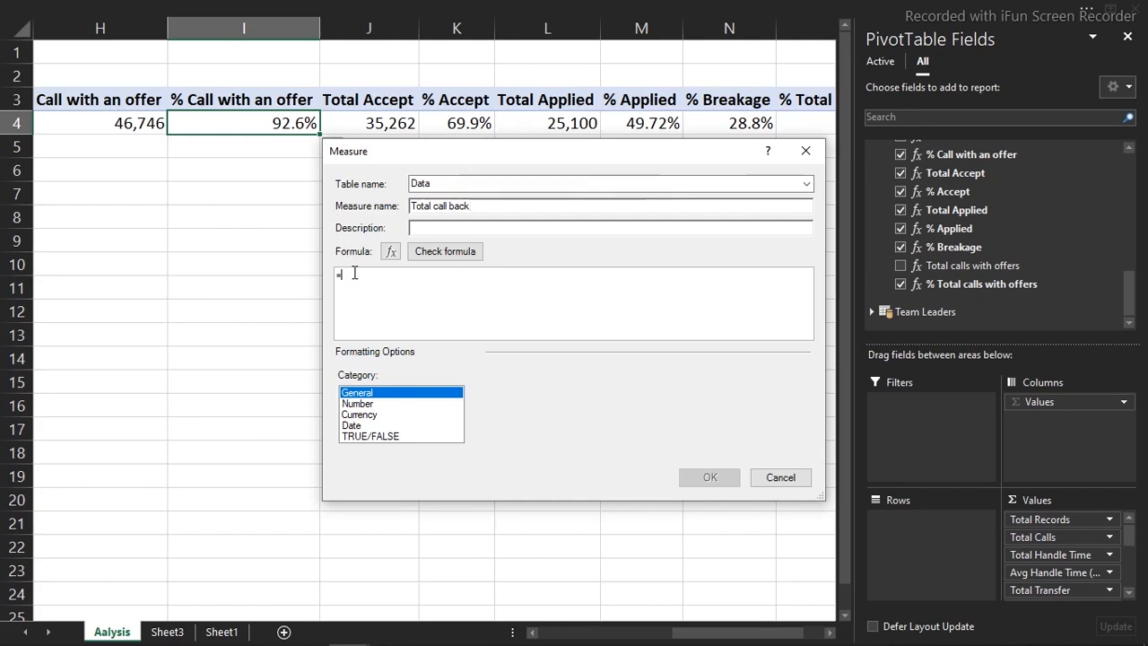
pyautogui.write('SUM(')
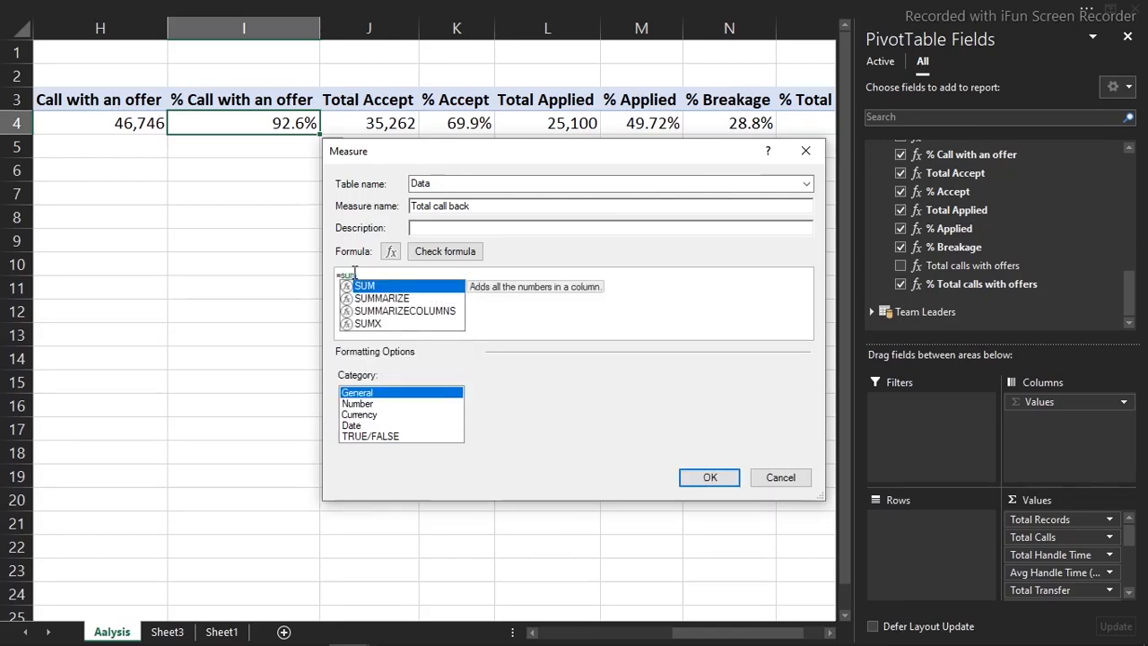
pyautogui.write('call')
pyautogui.press('Down')
pyautogui.press('Down')
pyautogui.press('Down')
pyautogui.press('Down')
pyautogui.press('Down')
pyautogui.press('Down')
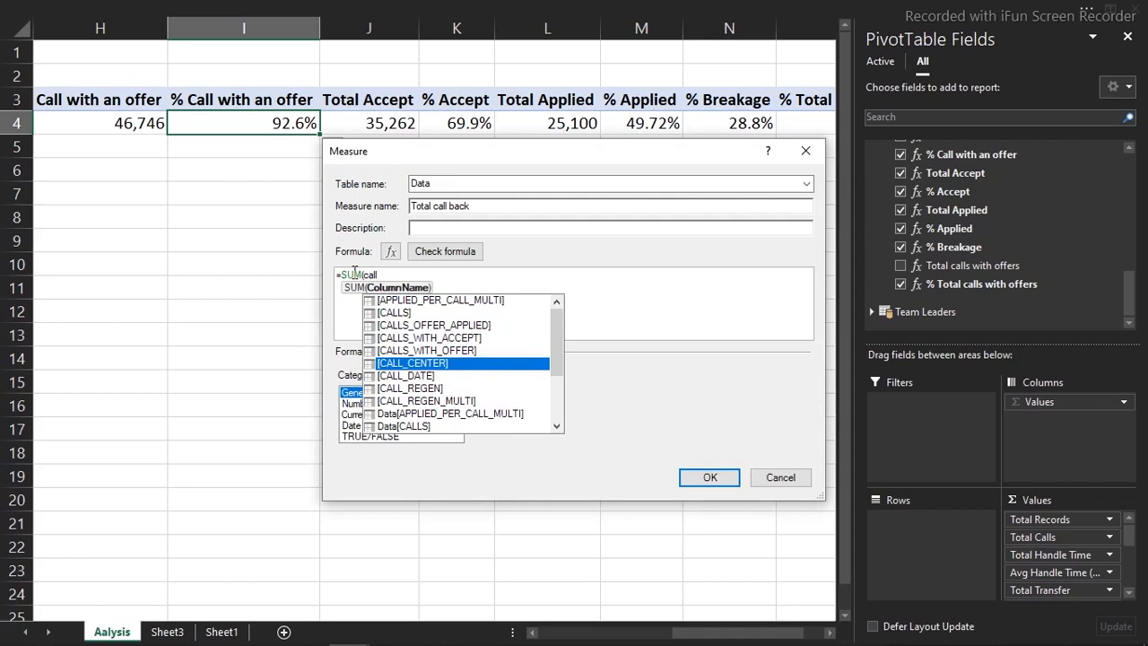
pyautogui.press('Tab')
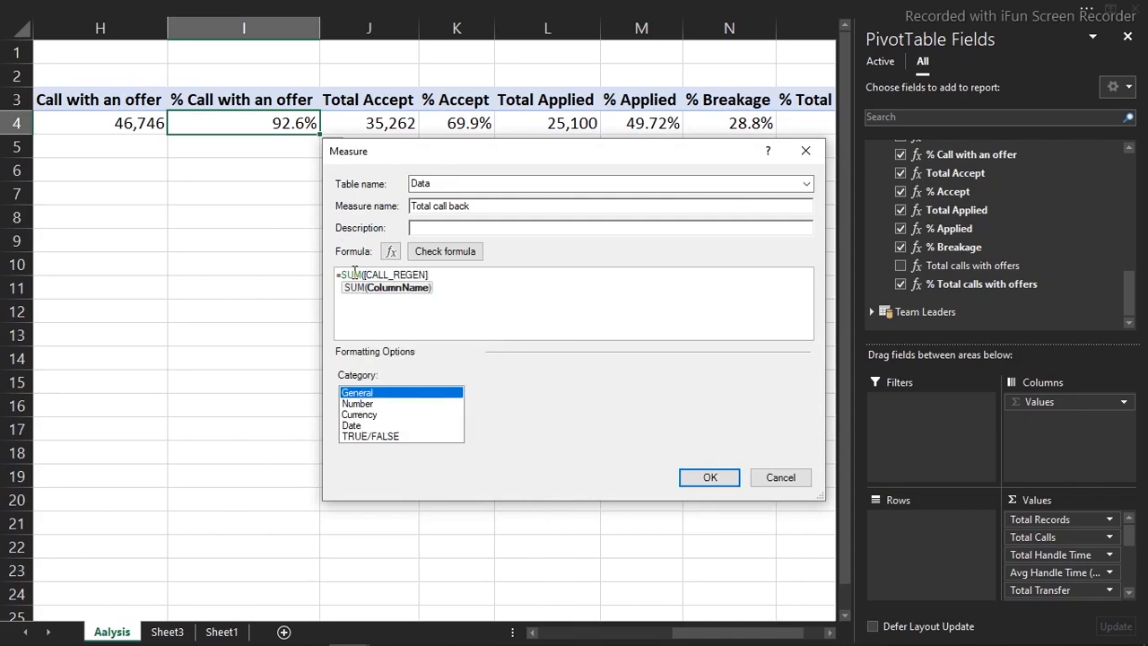
pyautogui.write(')')
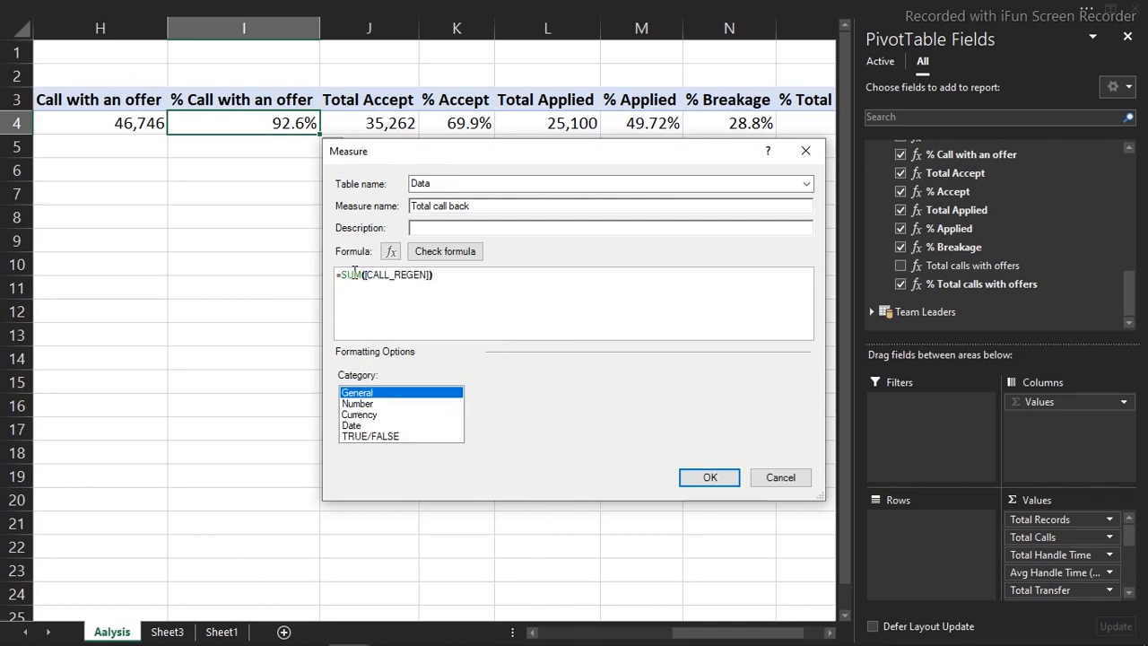
# - Format the Total call back measure as a whole number with the 1000 separator, and save it
pyautogui.click(373, 403)
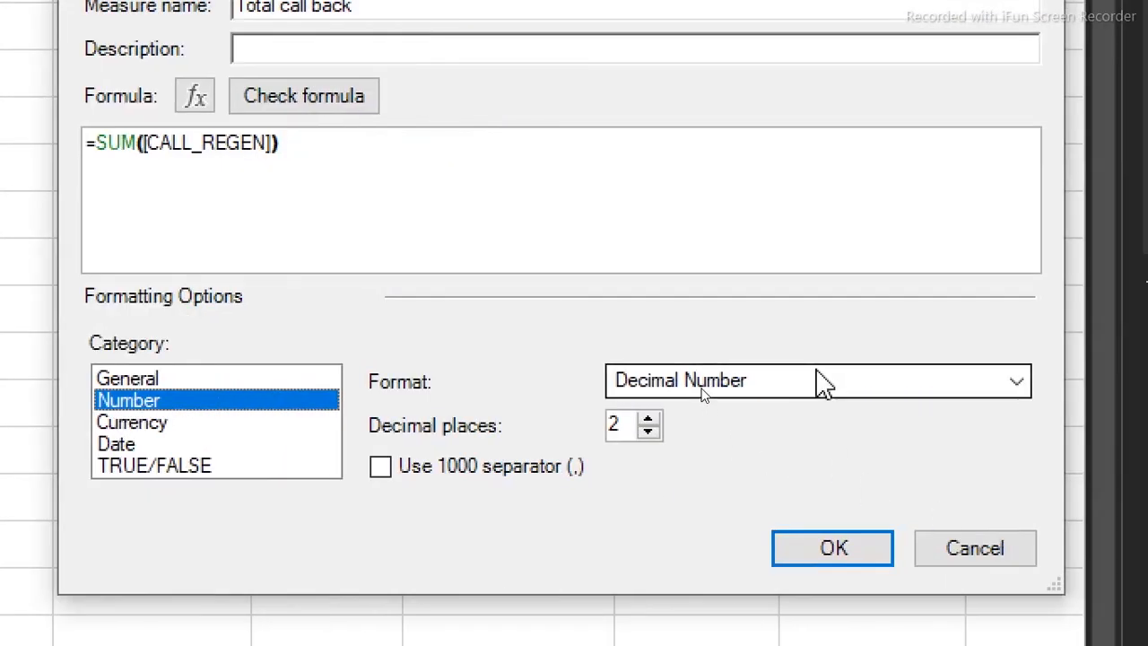
pyautogui.click(823, 384)
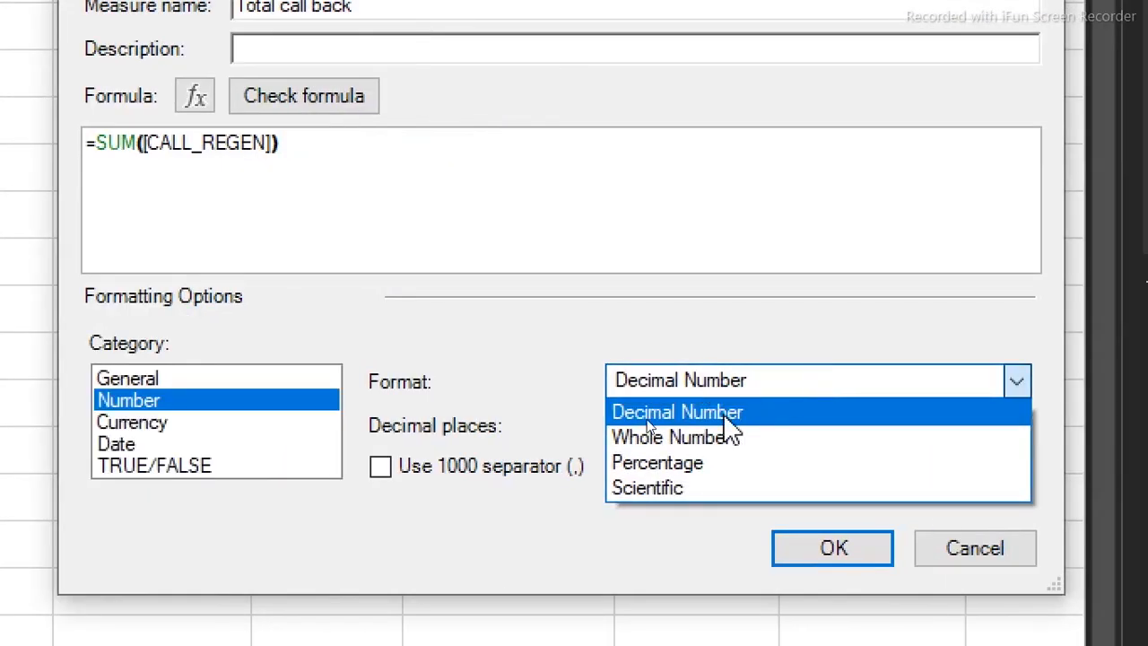
pyautogui.click(672, 439)
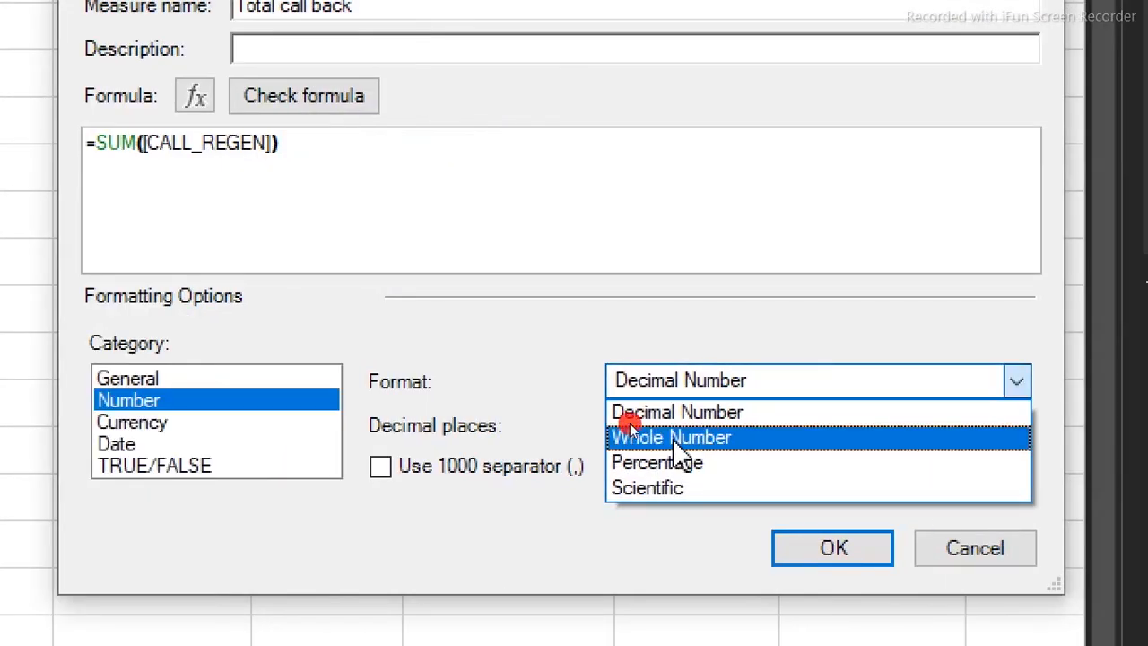
pyautogui.click(466, 470)
pyautogui.click(816, 555)
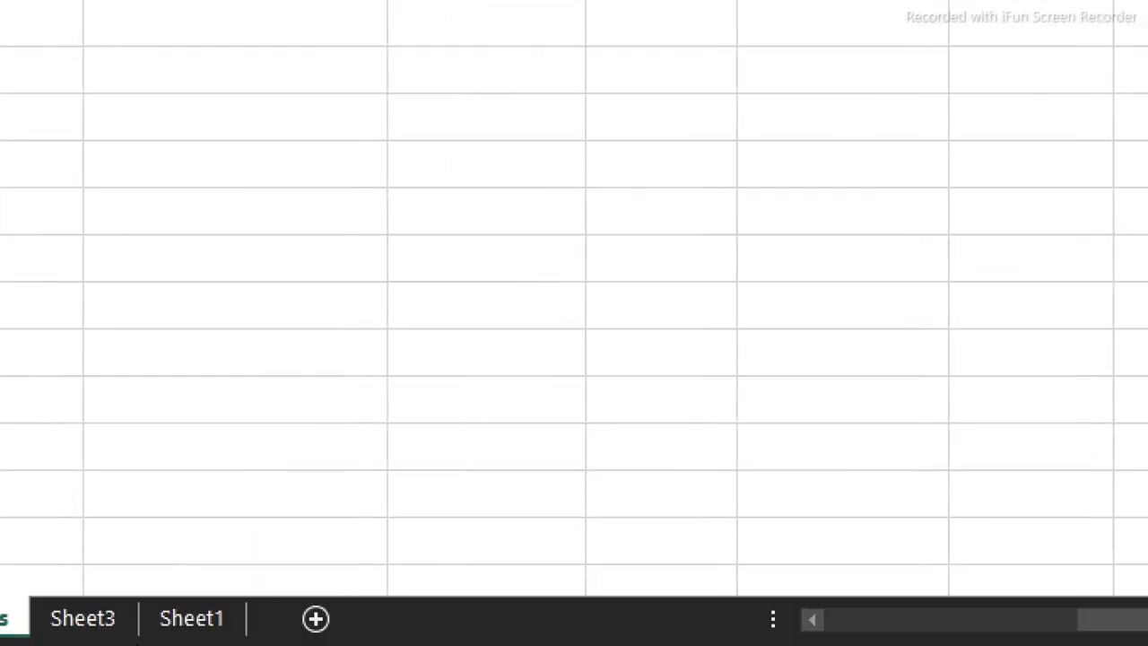
# - Copy the metric name Callback within 2 Days % from the definitions table on Sheet3, and return to the Aalysis sheet
pyautogui.click(83, 618)
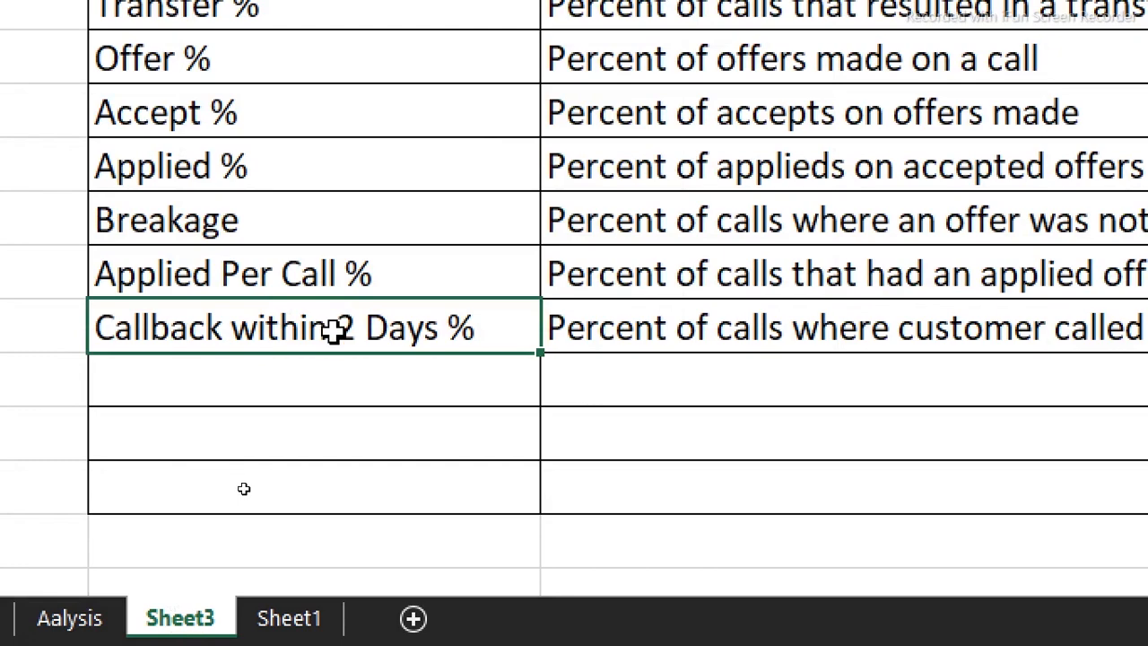
pyautogui.doubleClick(477, 335)
pyautogui.moveTo(477, 328); pyautogui.dragTo(106, 328)
pyautogui.hotkey('ctrl', 'c')
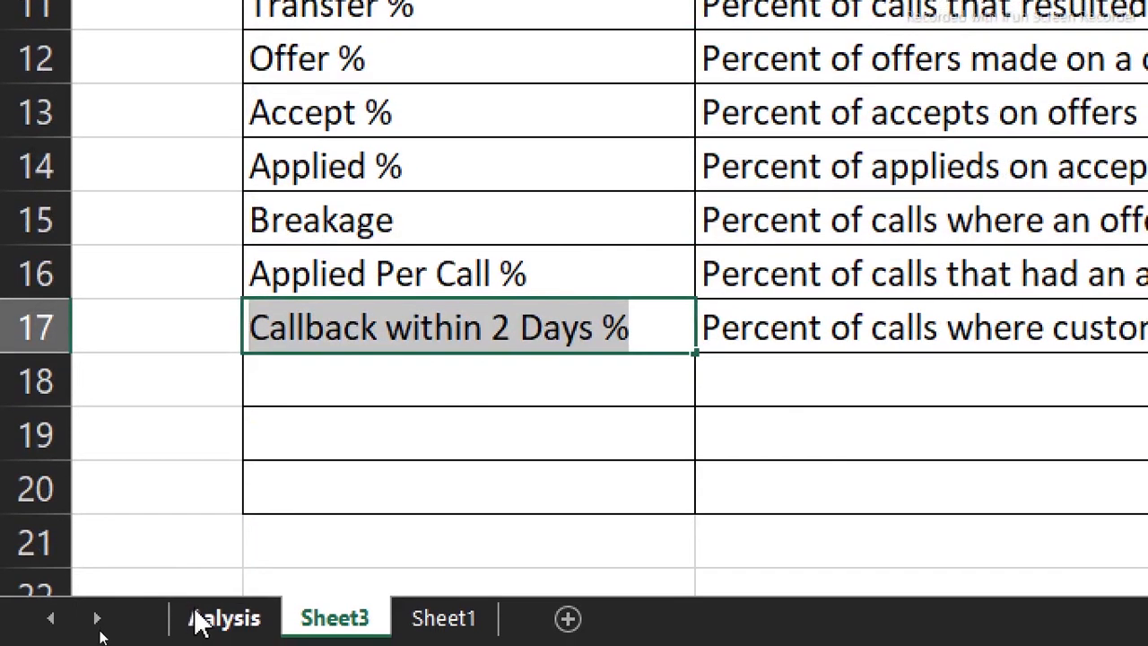
pyautogui.click(168, 629)
pyautogui.click(216, 626)
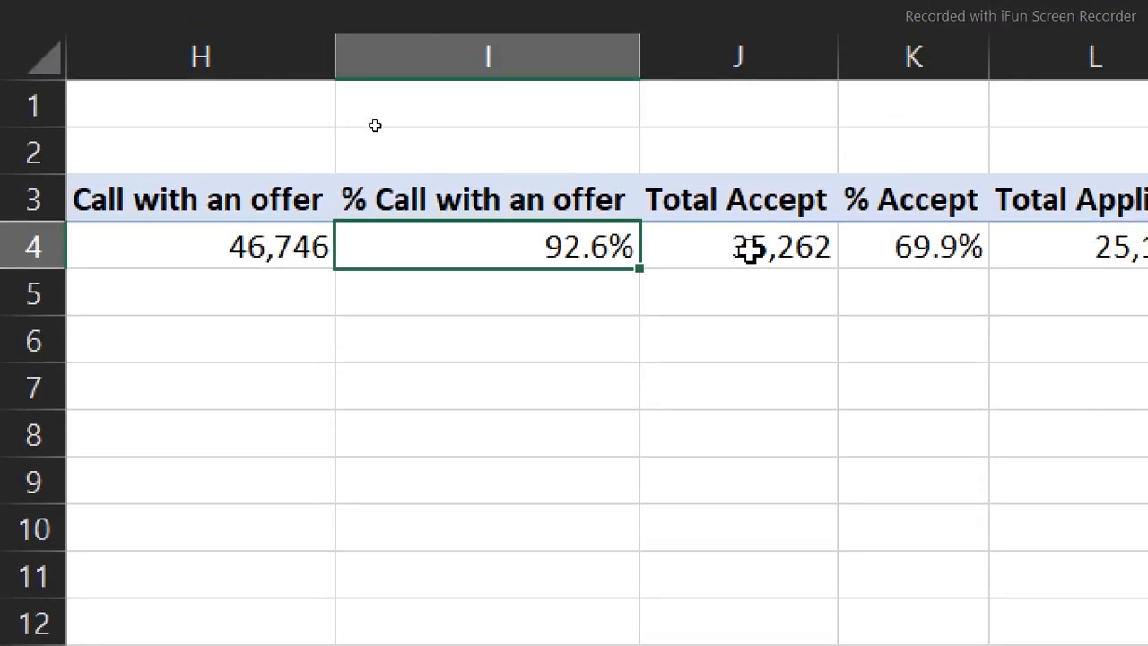
# - Create the measure % Callback within 2 Days as =DIVIDE([Total call back],[Total Calls],0), formatted as a percentage with one decimal place
pyautogui.click(750, 251)
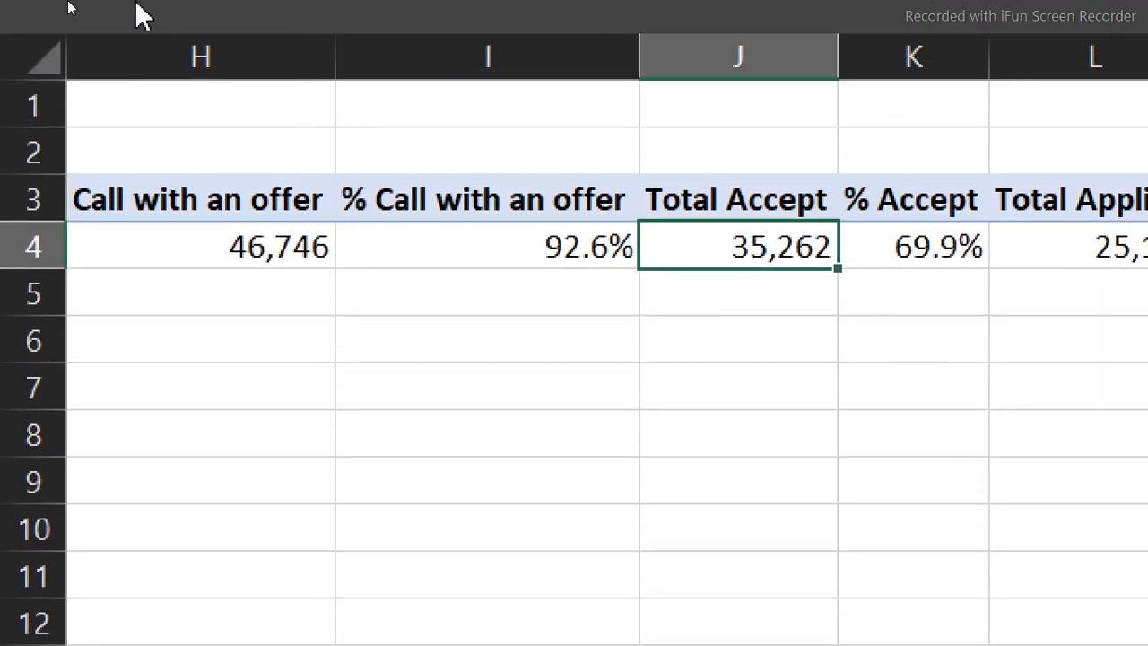
pyautogui.click(137, 6)
pyautogui.click(177, 223)
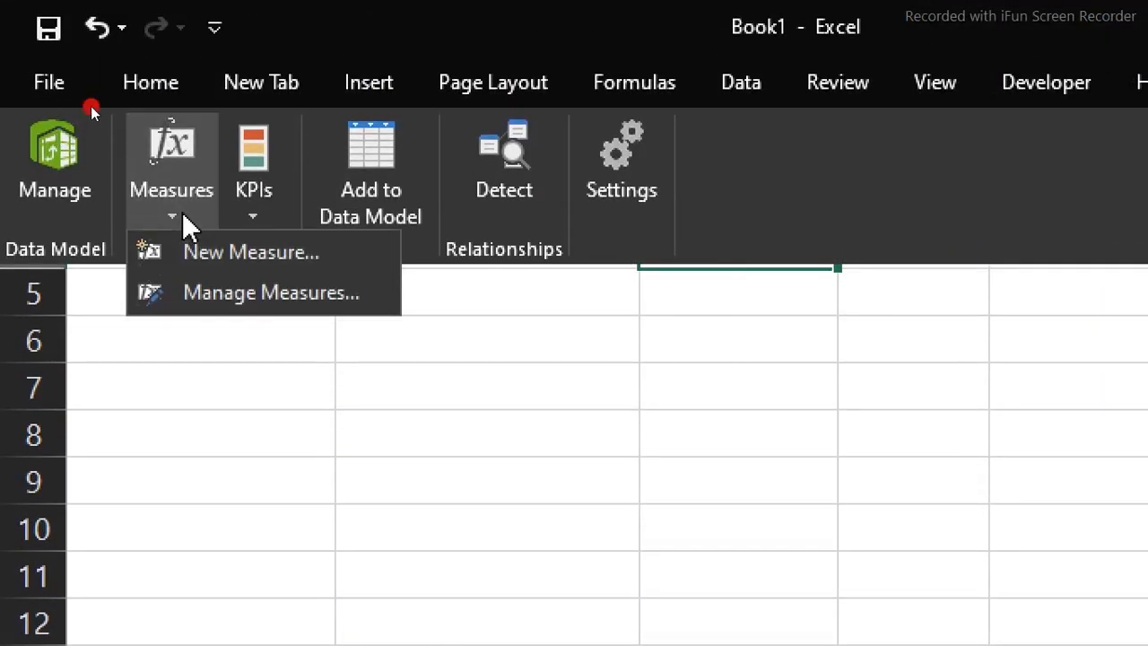
pyautogui.click(217, 256)
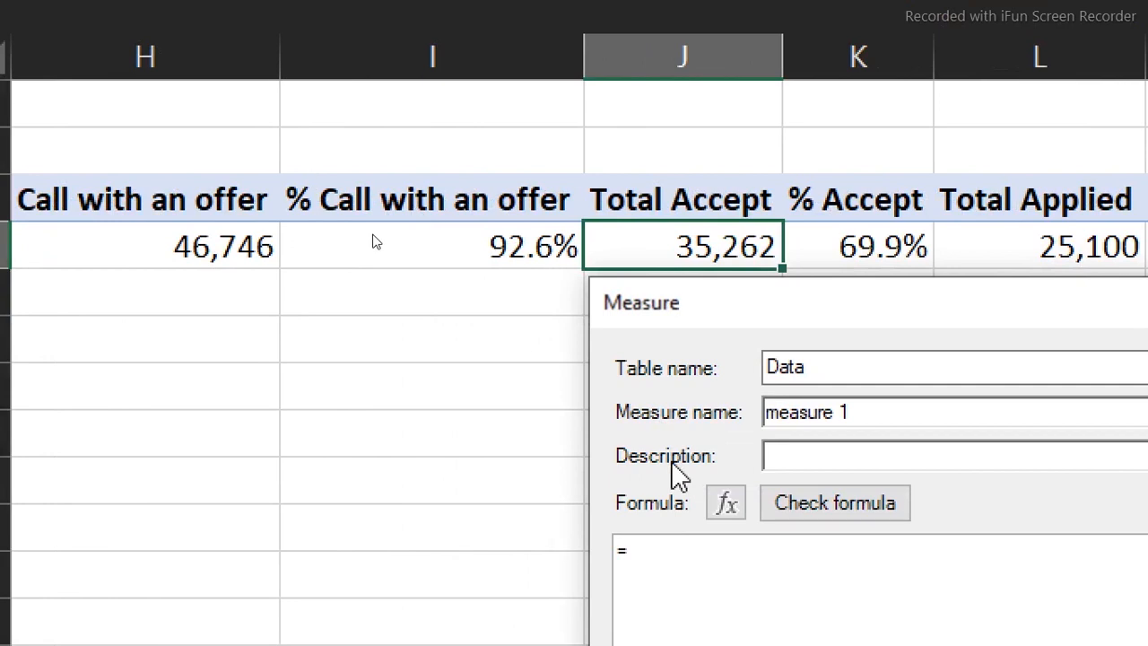
pyautogui.click(893, 416)
pyautogui.moveTo(893, 415); pyautogui.dragTo(705, 417)
pyautogui.hotkey('ctrl', 'v')
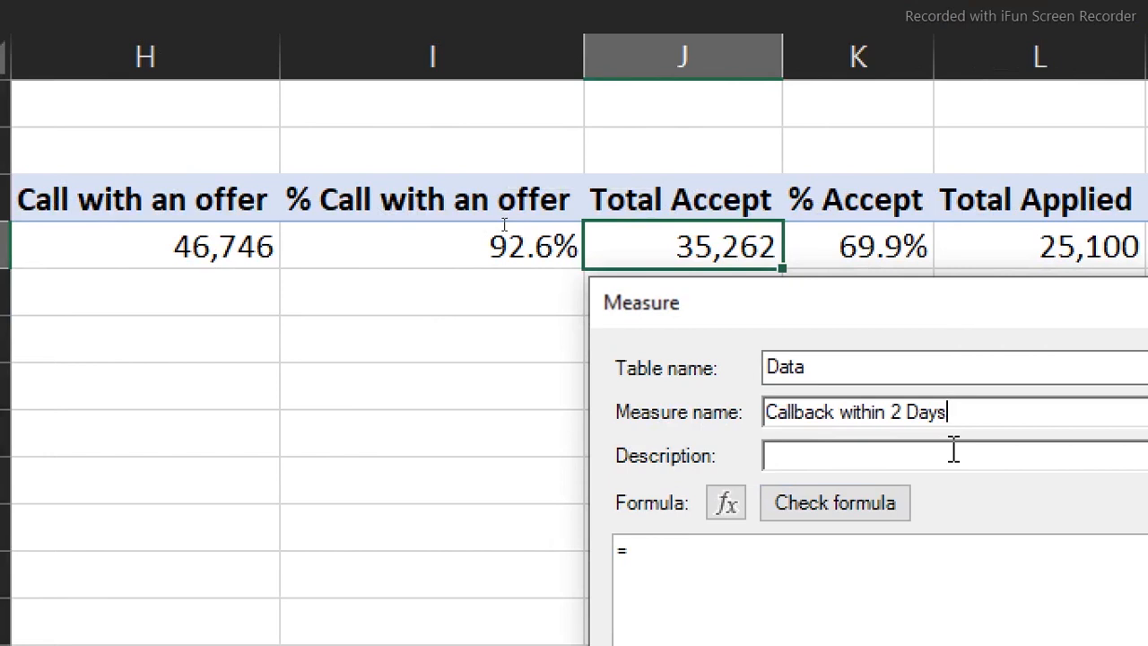
pyautogui.click(764, 413)
pyautogui.write('%')
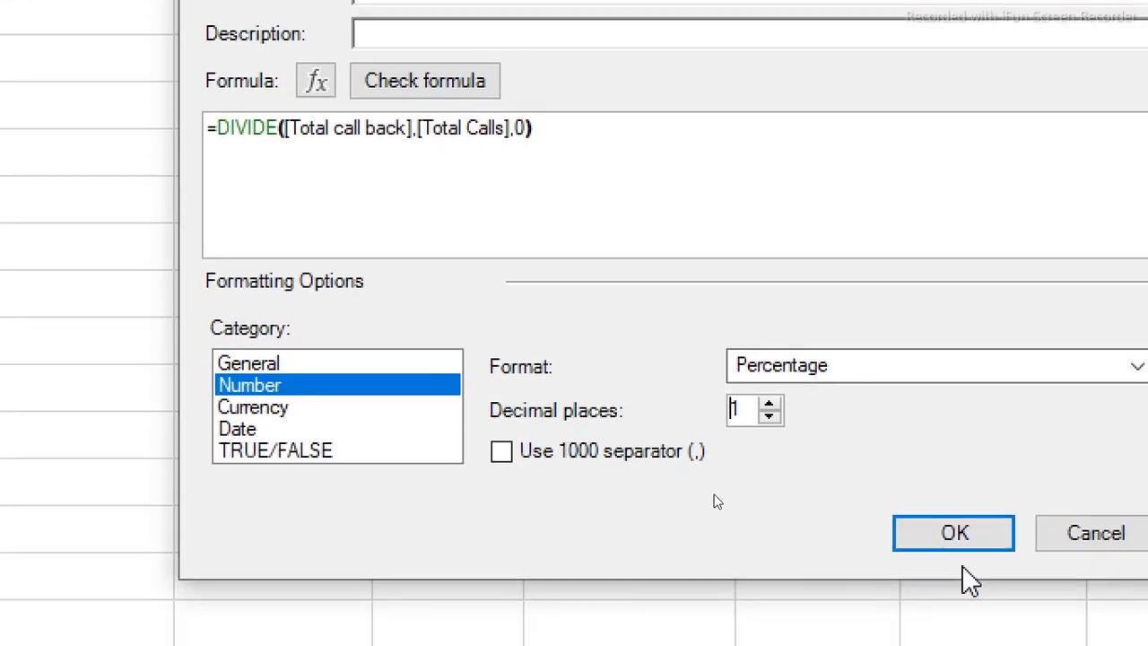
pyautogui.click(956, 538)
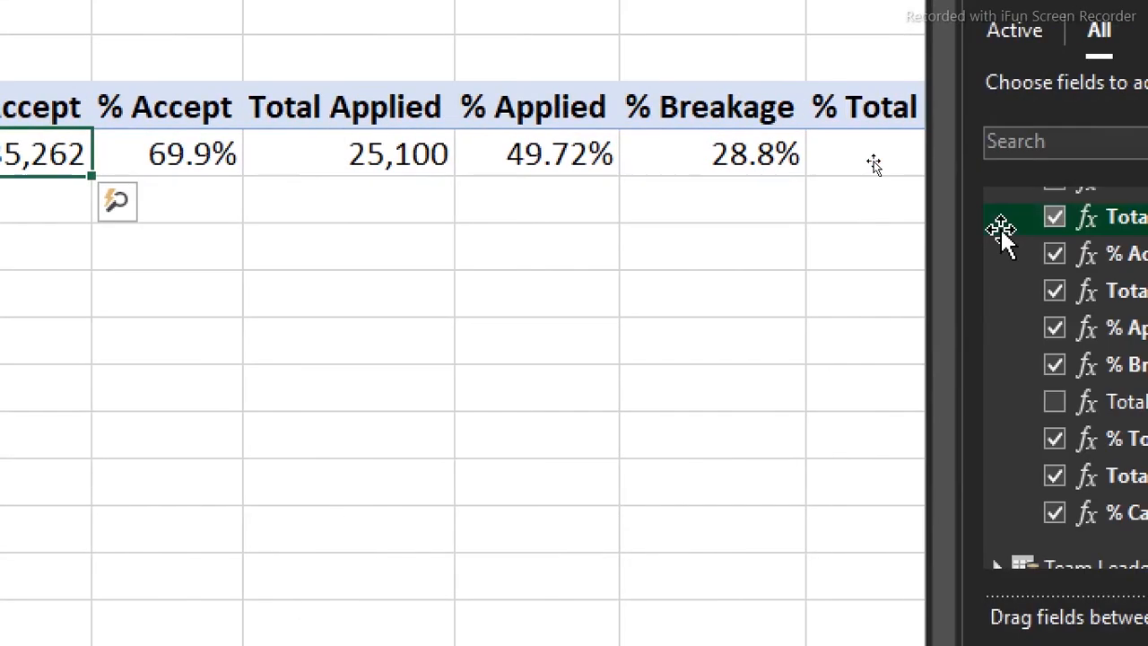
# - Review the pivot table's callback columns and the finished dashboard in the Dashboard Call center workbook, and return to Book1
pyautogui.click(836, 258)
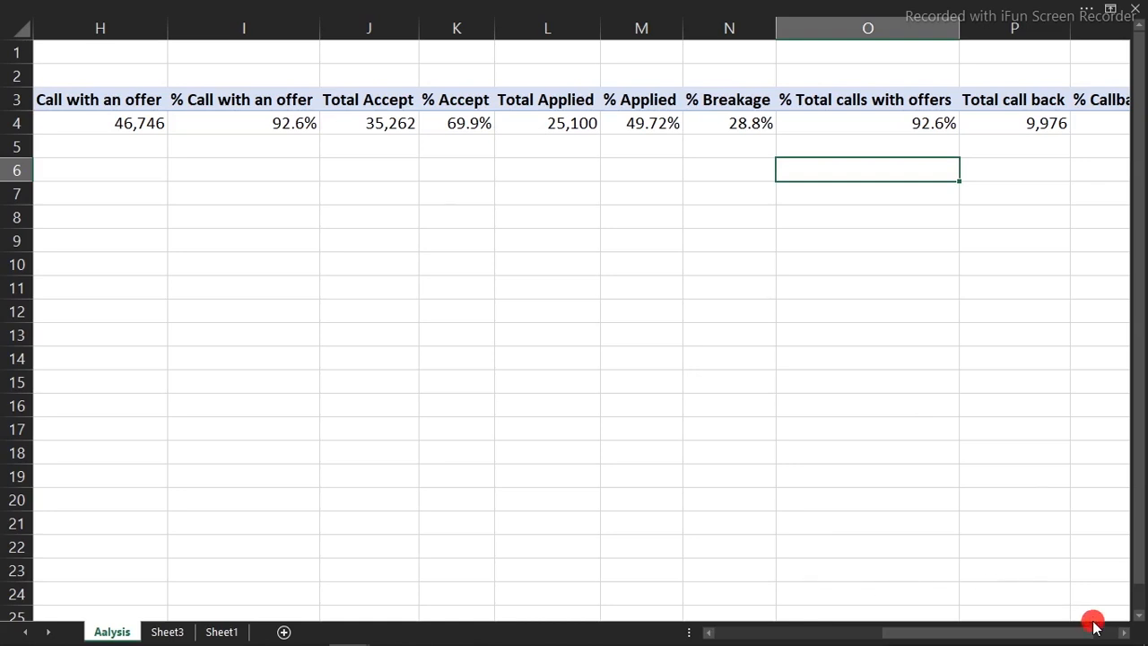
pyautogui.click(1122, 633)
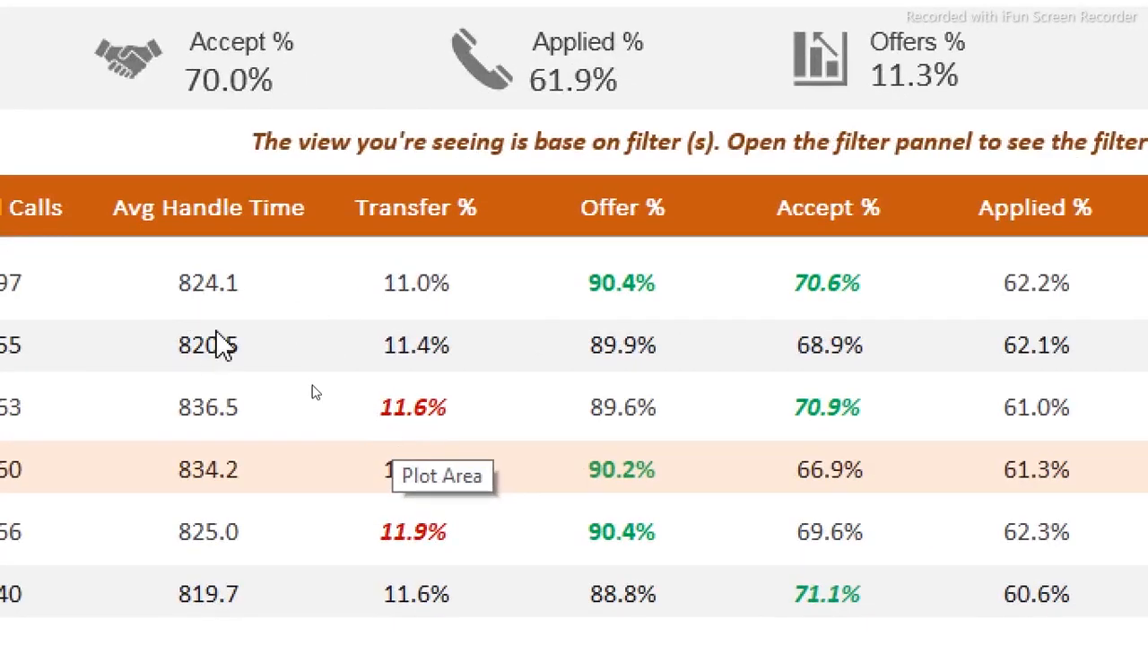
pyautogui.click(269, 397)
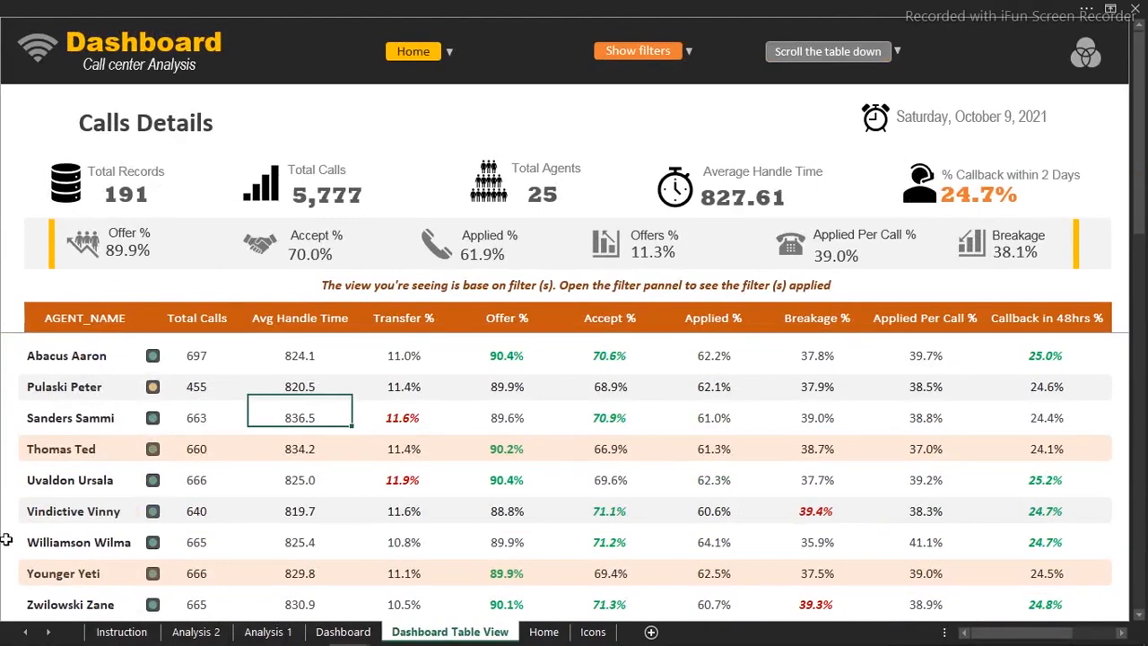
pyautogui.moveTo(145, 635)
pyautogui.moveTo(344, 630)
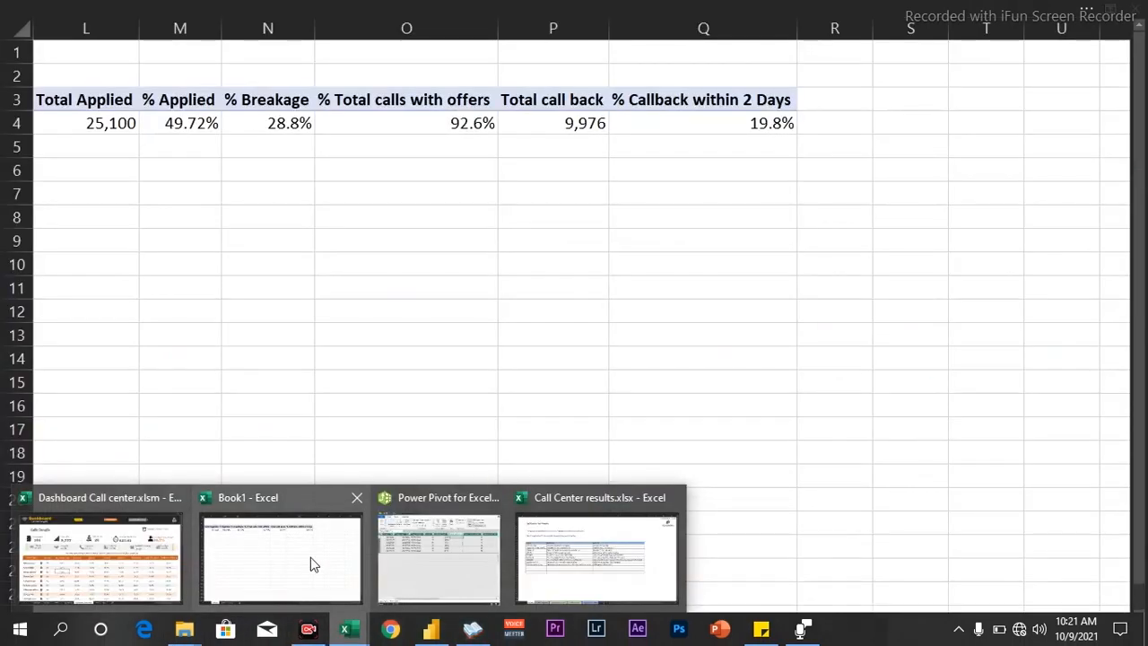
pyautogui.click(310, 557)
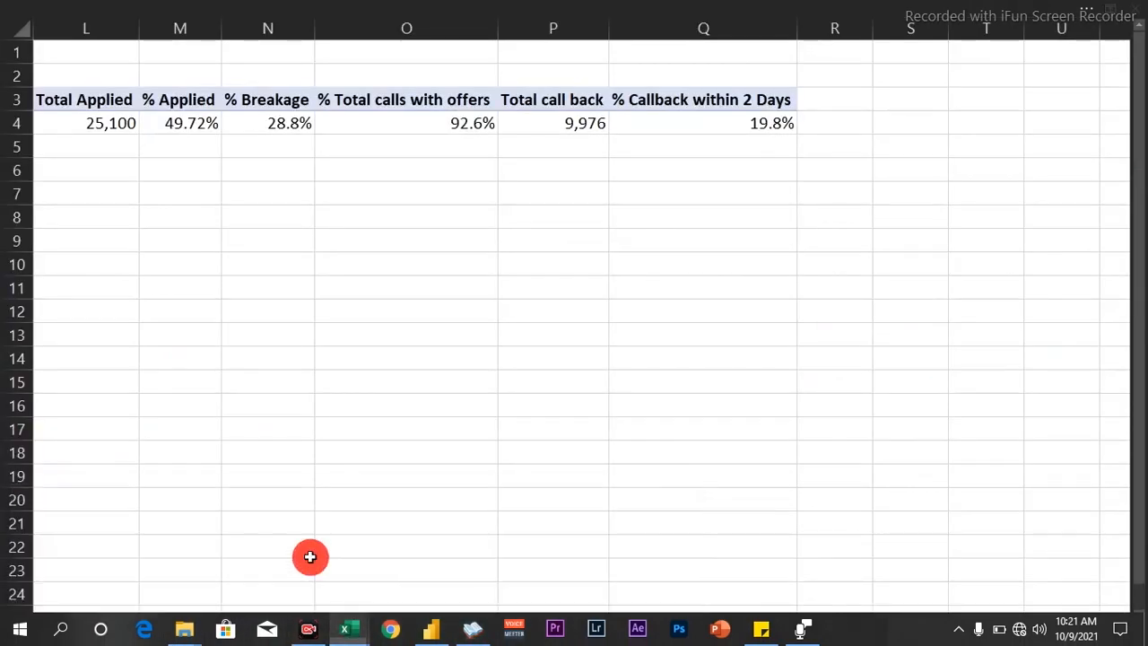
pyautogui.click(211, 515)
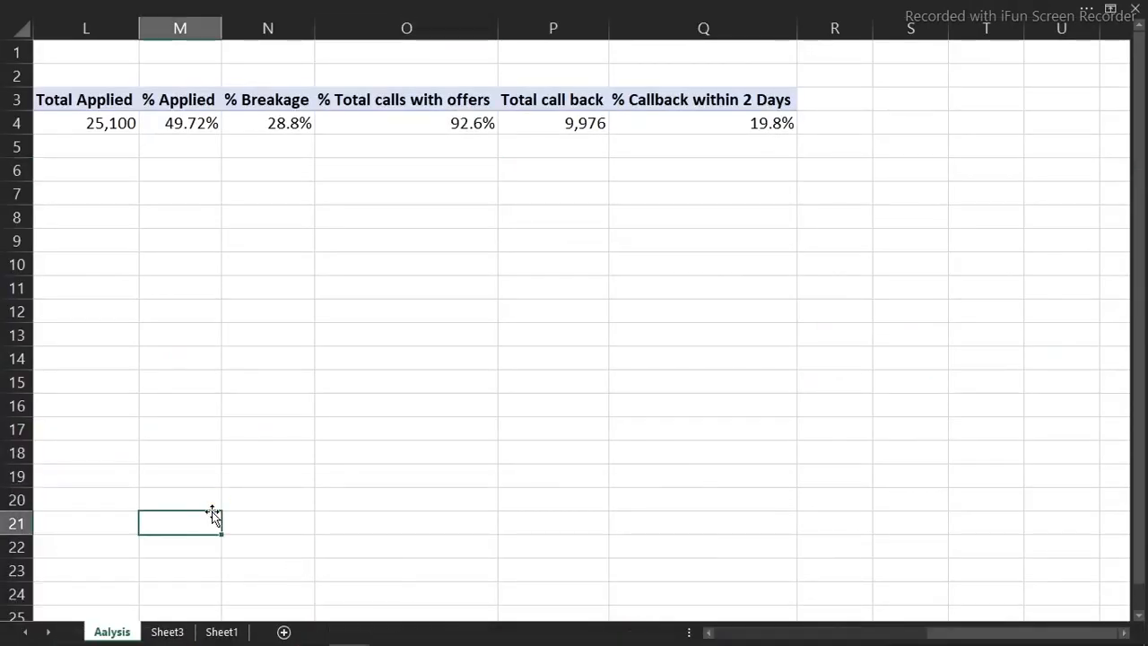
# - Rename Sheet1 as Dashboard
pyautogui.click(215, 632)
pyautogui.doubleClick(215, 632)
pyautogui.click(215, 630)
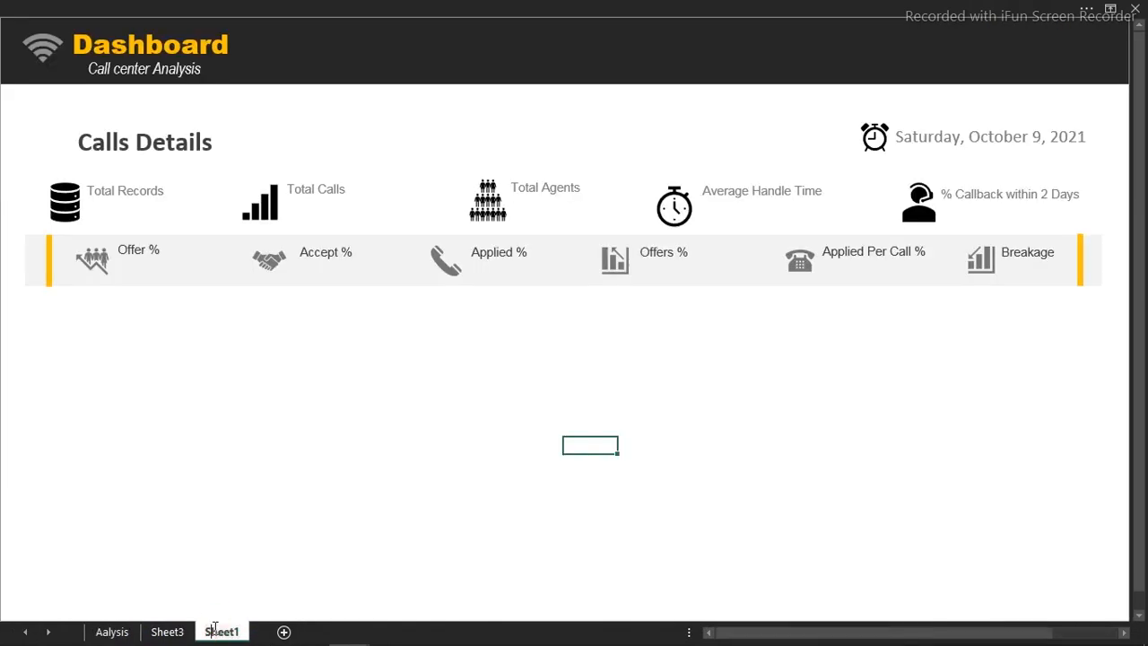
pyautogui.press('BackSpace')
pyautogui.press('Delete')
pyautogui.press('Delete')
pyautogui.press('Delete')
pyautogui.press('Delete')
pyautogui.press('Delete')
pyautogui.write('Dashboard')
pyautogui.press('Return')
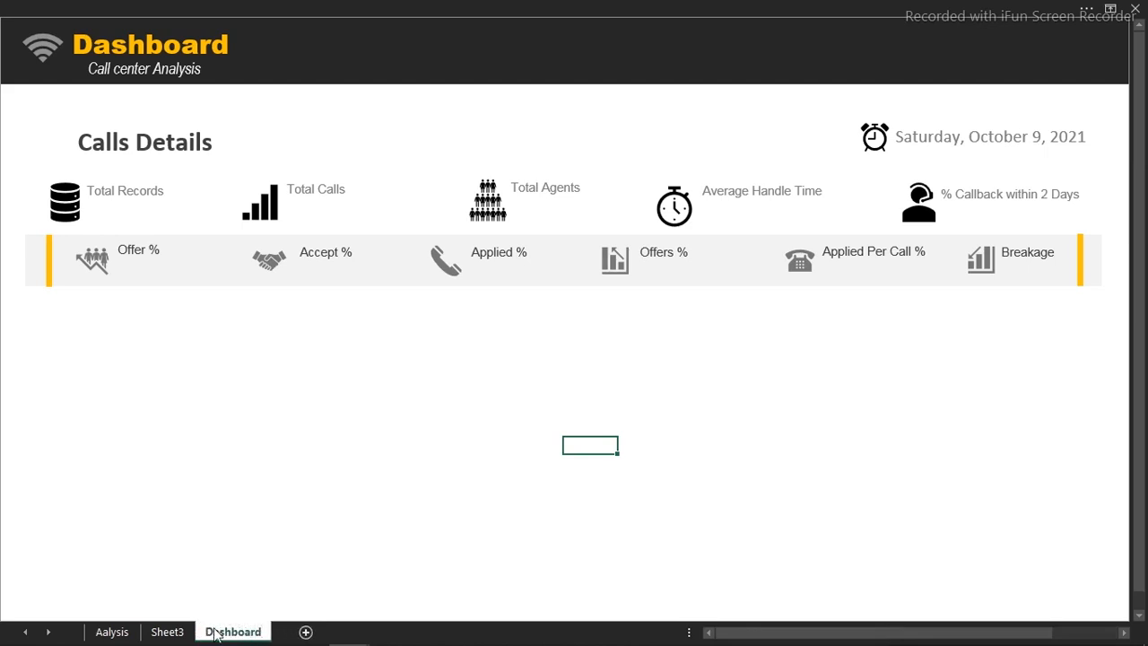
# - Duplicate the Total Records, Total Calls, Total Agents, Average Handle Time and % Callback within 2 Days labels directly below the originals
pyautogui.click(126, 197)
pyautogui.keyDown('ctrl'); pyautogui.click(307, 185); pyautogui.keyUp('ctrl')
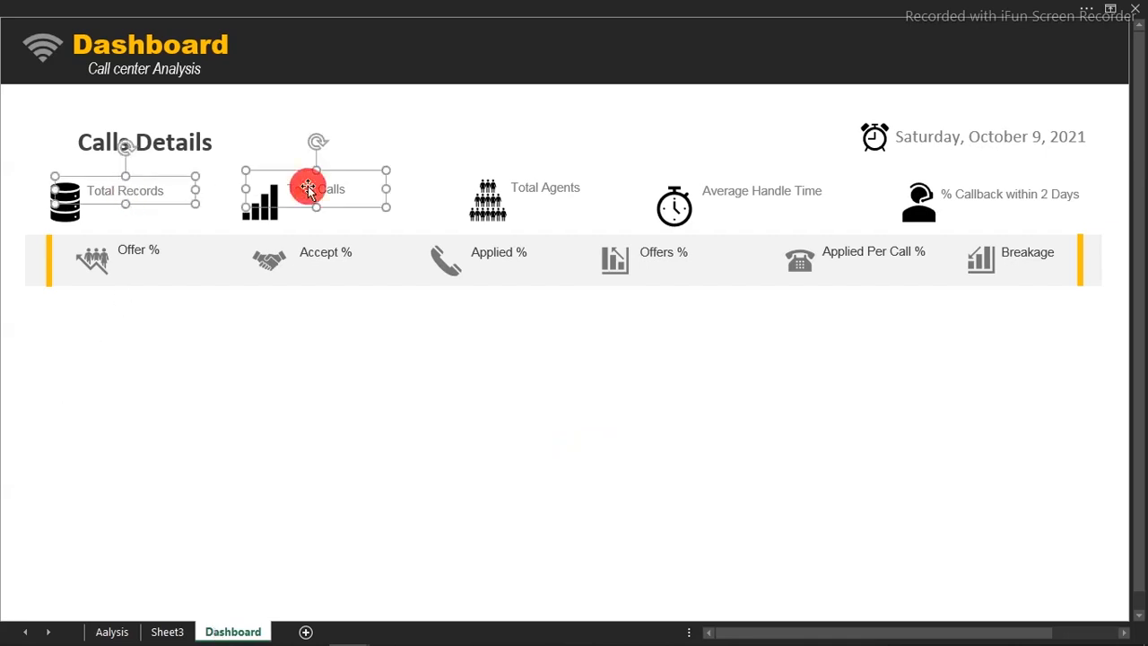
pyautogui.keyDown('ctrl'); pyautogui.click(527, 185); pyautogui.keyUp('ctrl')
pyautogui.keyDown('ctrl'); pyautogui.click(716, 192); pyautogui.keyUp('ctrl')
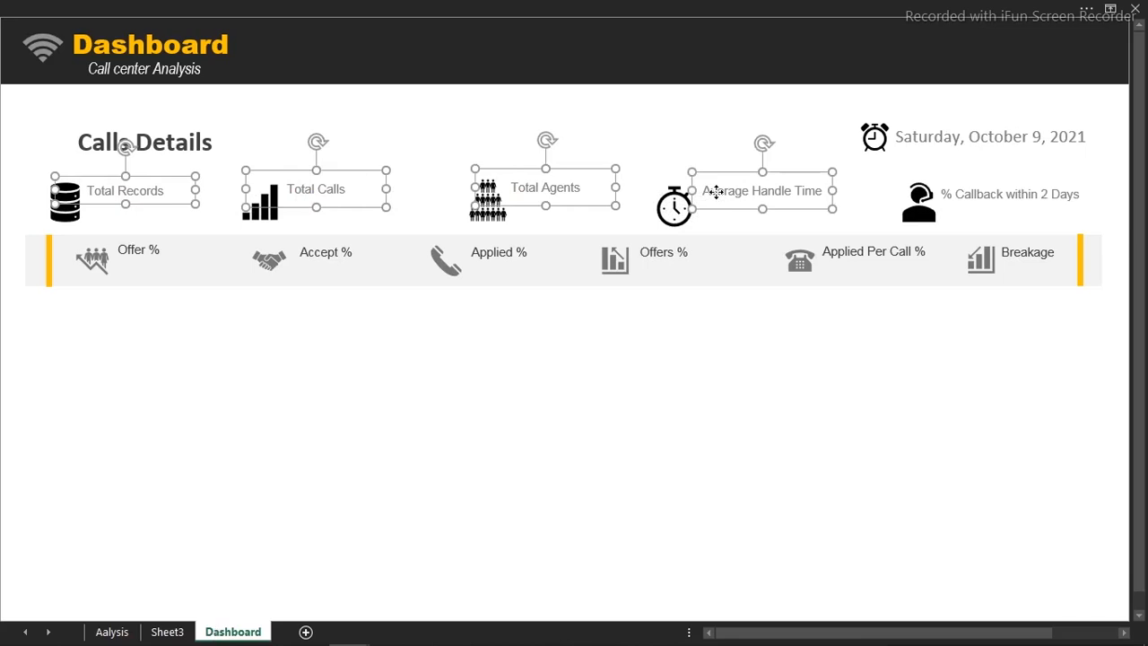
pyautogui.keyDown('ctrl'); pyautogui.click(989, 195); pyautogui.keyUp('ctrl')
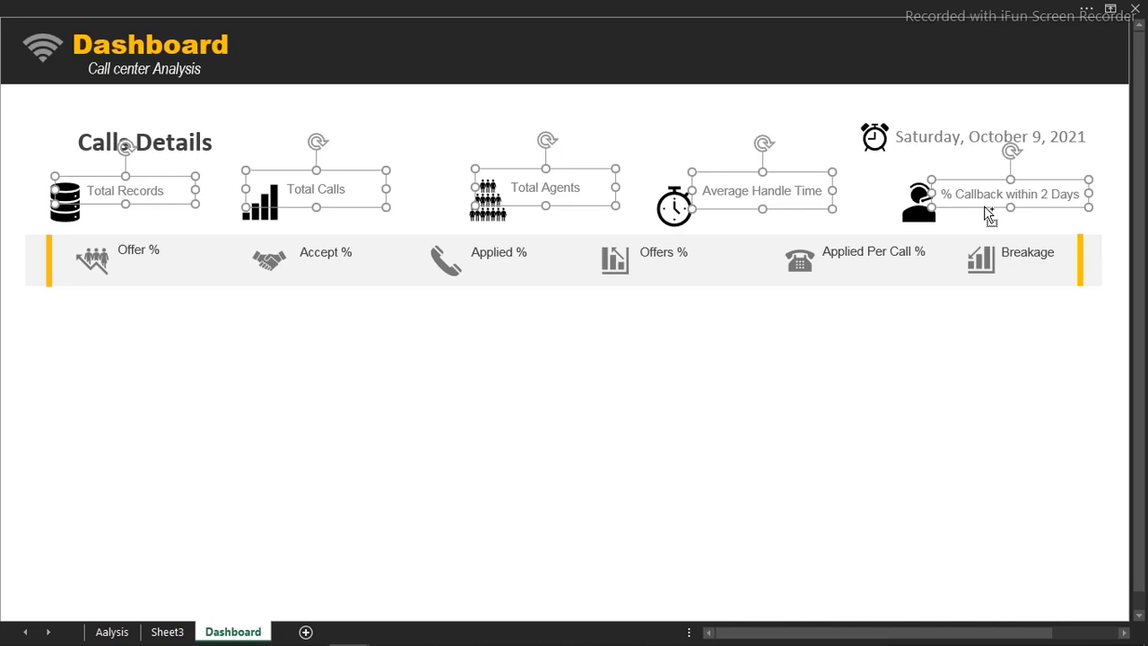
pyautogui.moveTo(984, 206); pyautogui.dragTo(989, 231)
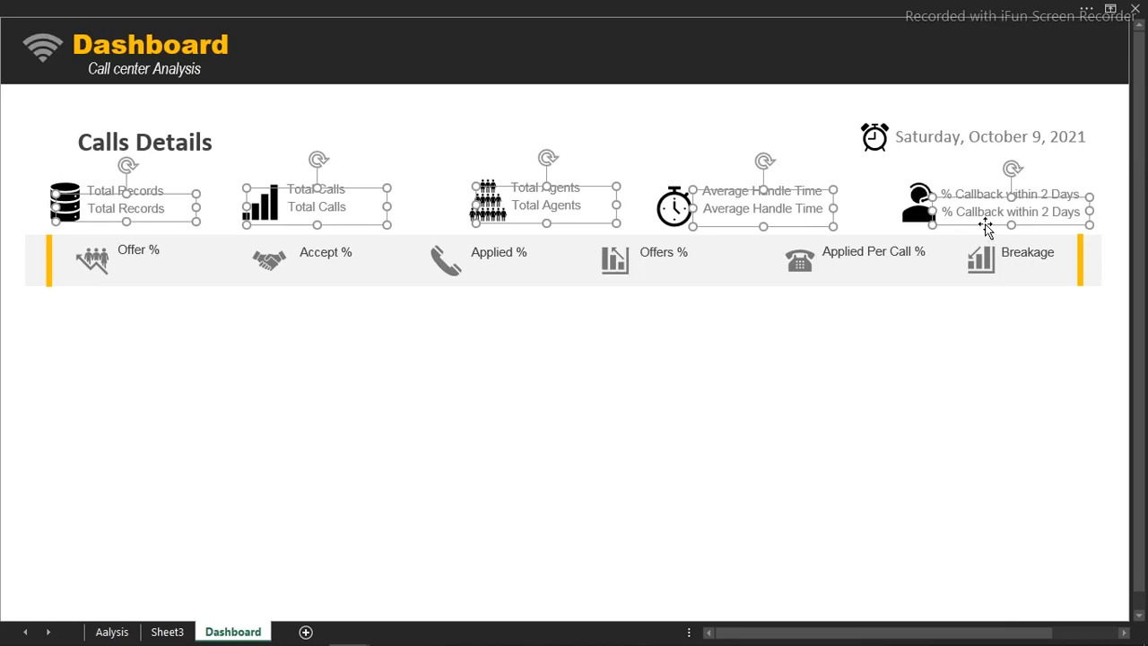
pyautogui.click(700, 154)
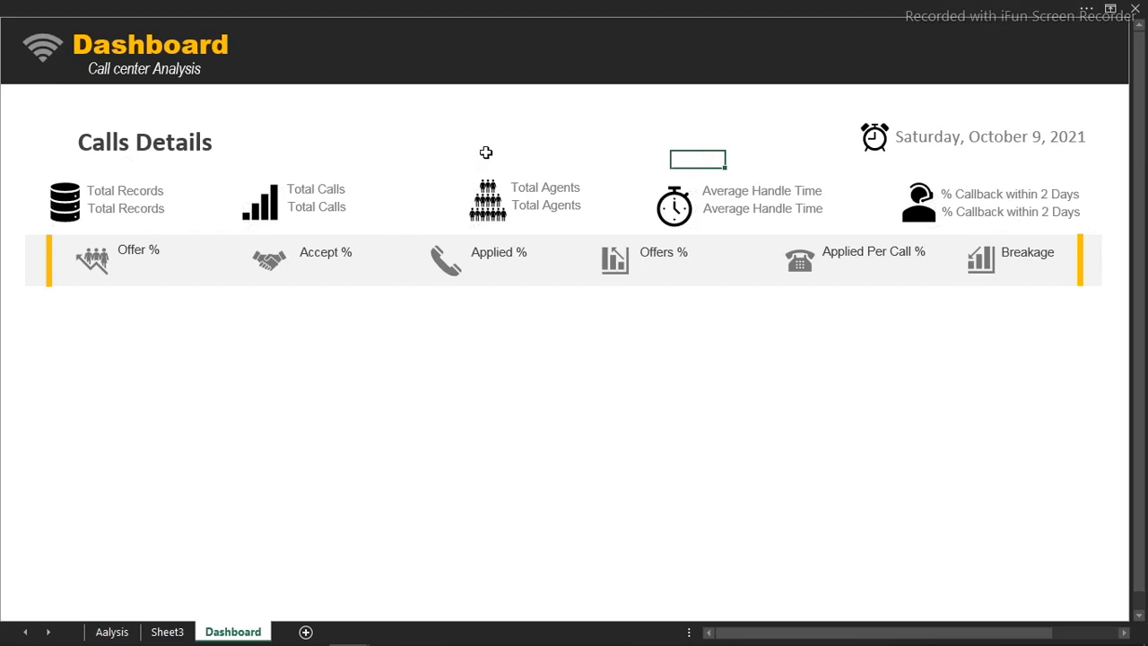
# - Show the formula bar while working on the Dashboard sheet
pyautogui.click(443, 5)
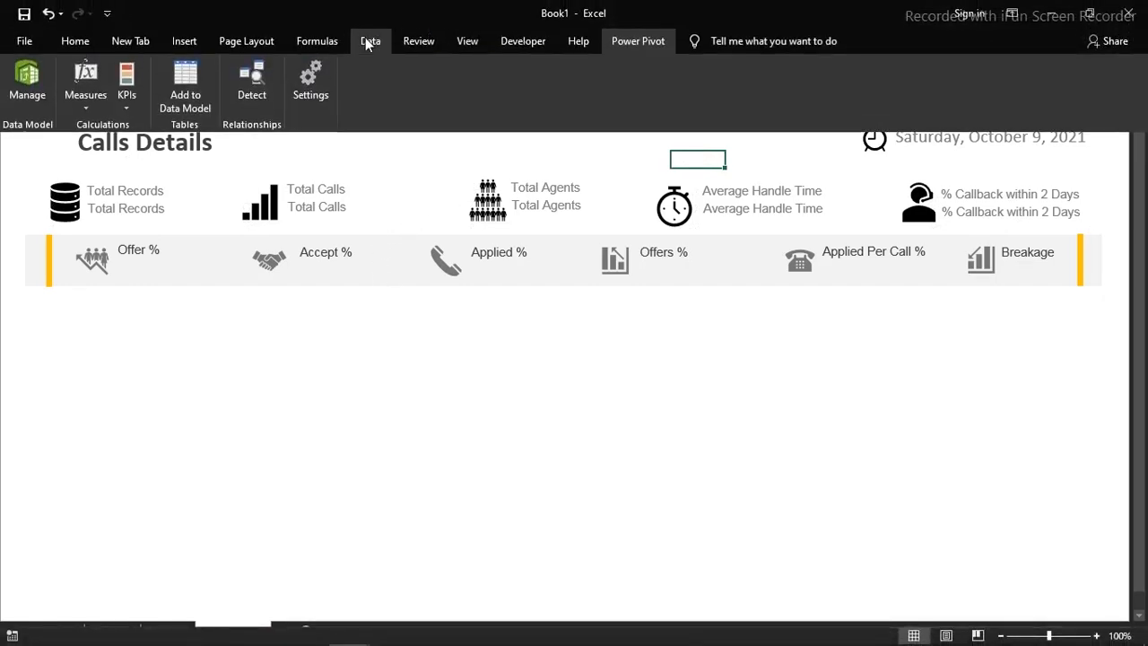
pyautogui.click(464, 44)
pyautogui.click(292, 71)
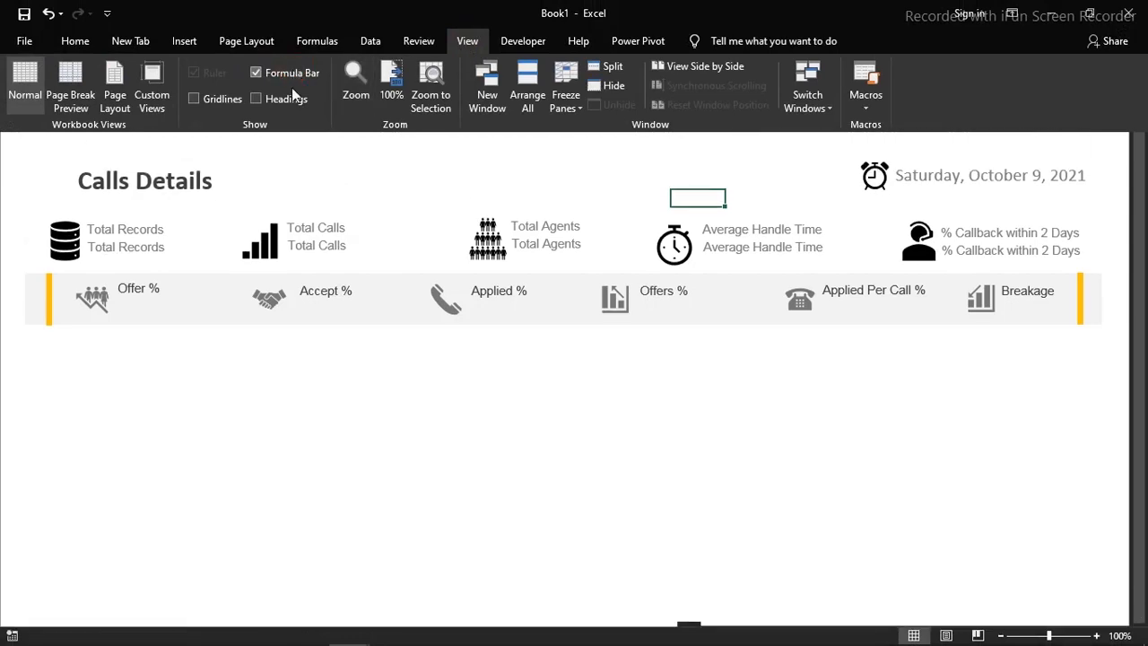
pyautogui.click(334, 230)
pyautogui.click(358, 148)
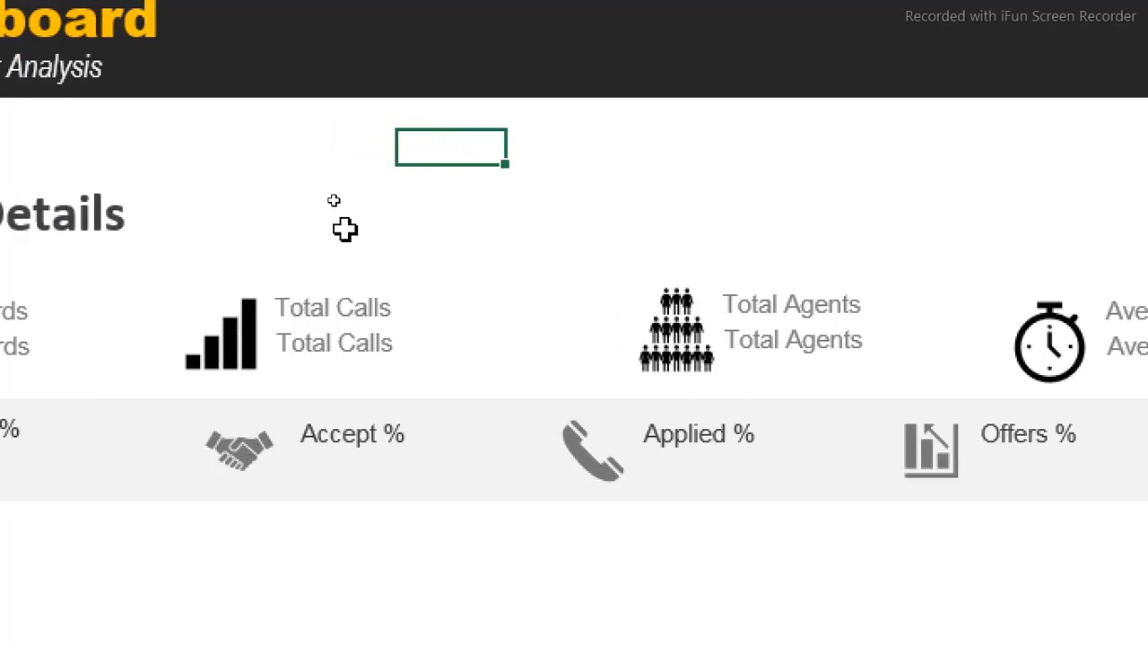
# - Link the lower Total Records text box to the Total Records value with =Aalysis!B4
pyautogui.click(225, 349)
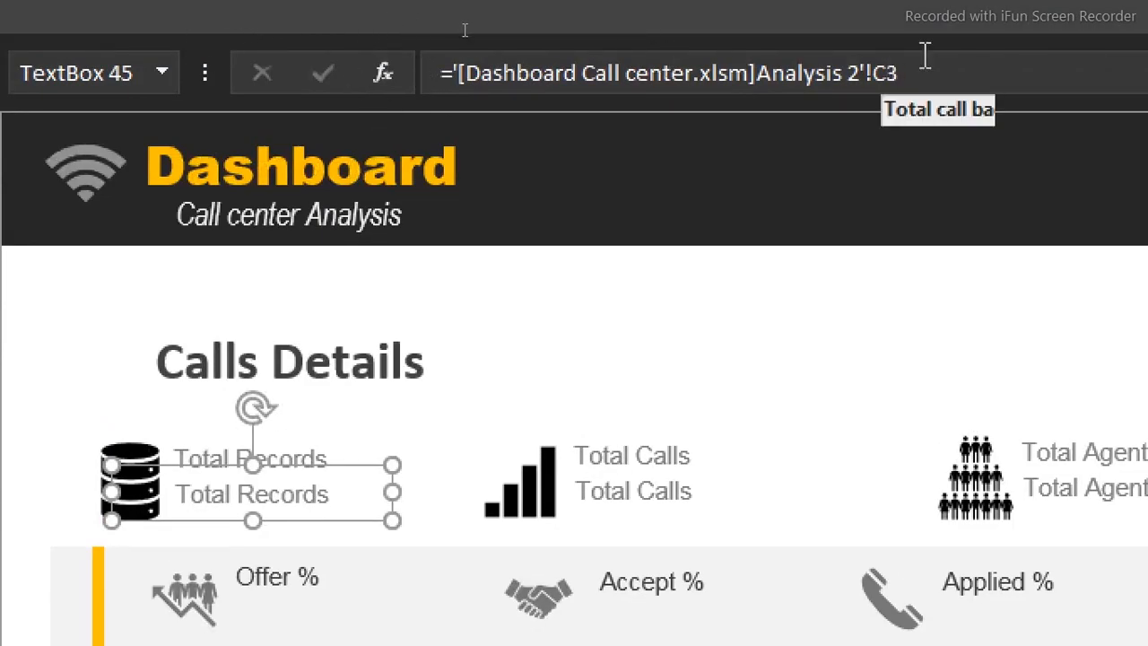
pyautogui.click(923, 75)
pyautogui.hotkey('ctrl', 'a')
pyautogui.write('=')
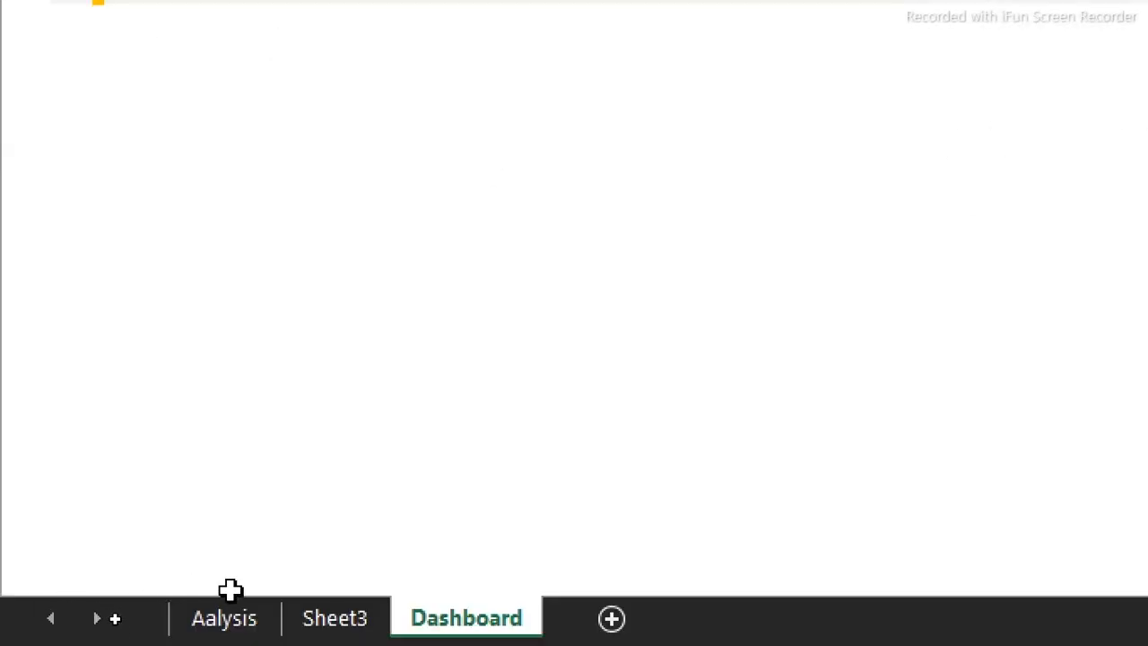
pyautogui.click(224, 618)
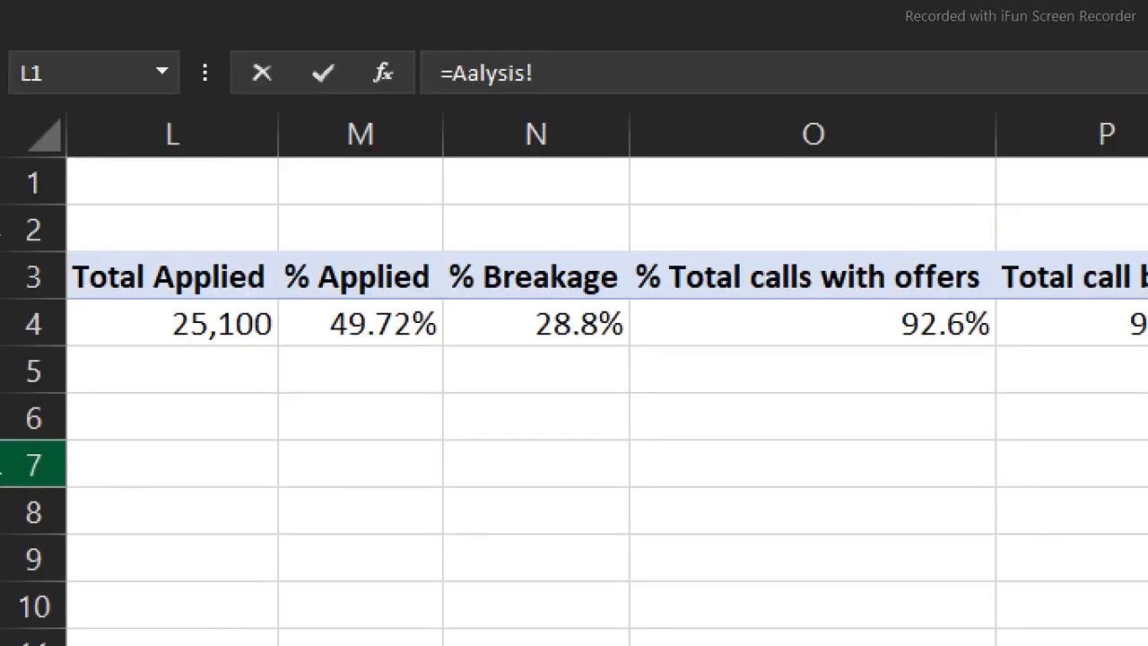
pyautogui.click(184, 373)
pyautogui.press('Left')
pyautogui.press('Left')
pyautogui.press('Left')
pyautogui.press('Left')
pyautogui.press('Left')
pyautogui.press('Left')
pyautogui.press('Left')
pyautogui.press('Left')
pyautogui.press('Left')
pyautogui.press('Left')
pyautogui.press('Left')
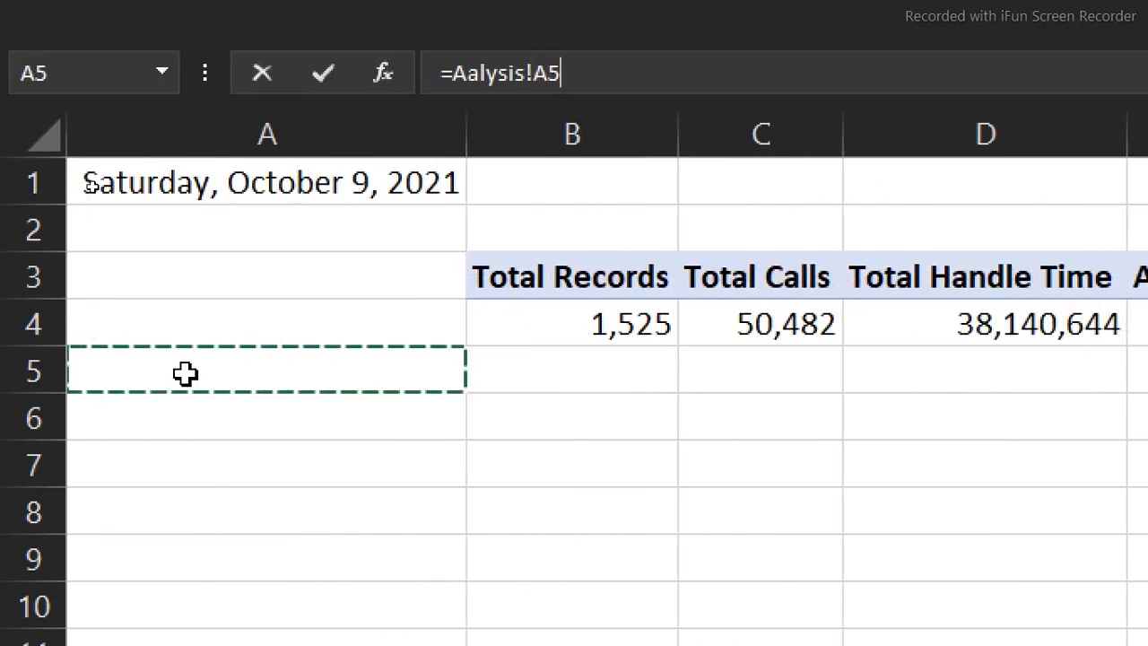
pyautogui.click(640, 314)
pyautogui.press('Return')
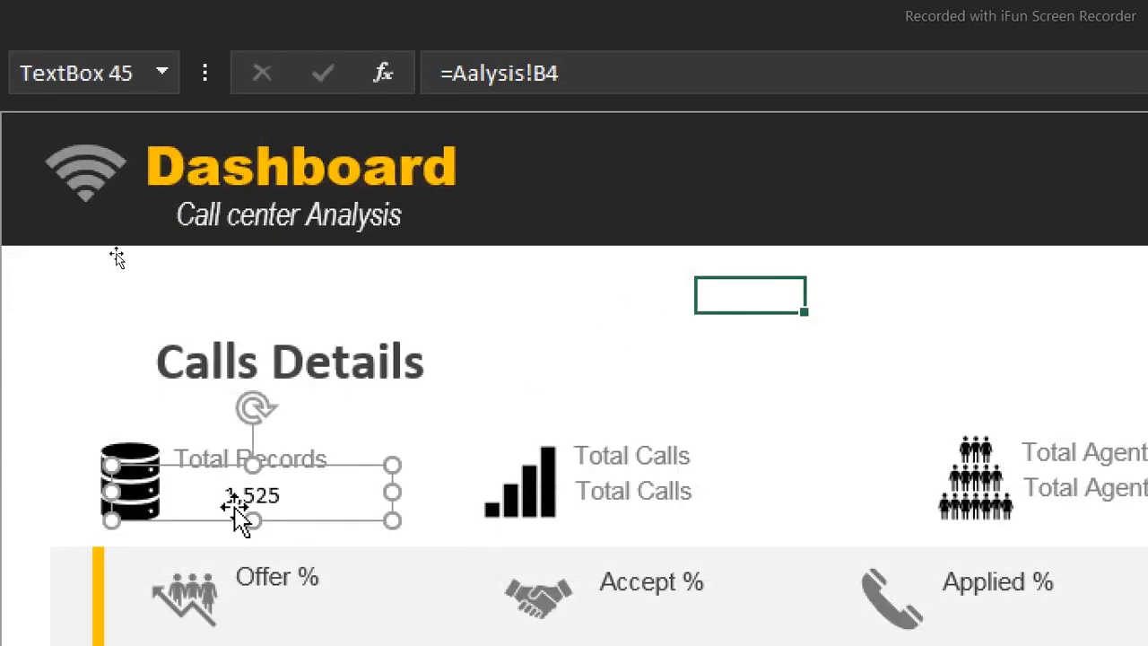
# - Link the lower Total Calls text box to the Total Calls value with =Aalysis!C4
pyautogui.click(612, 483)
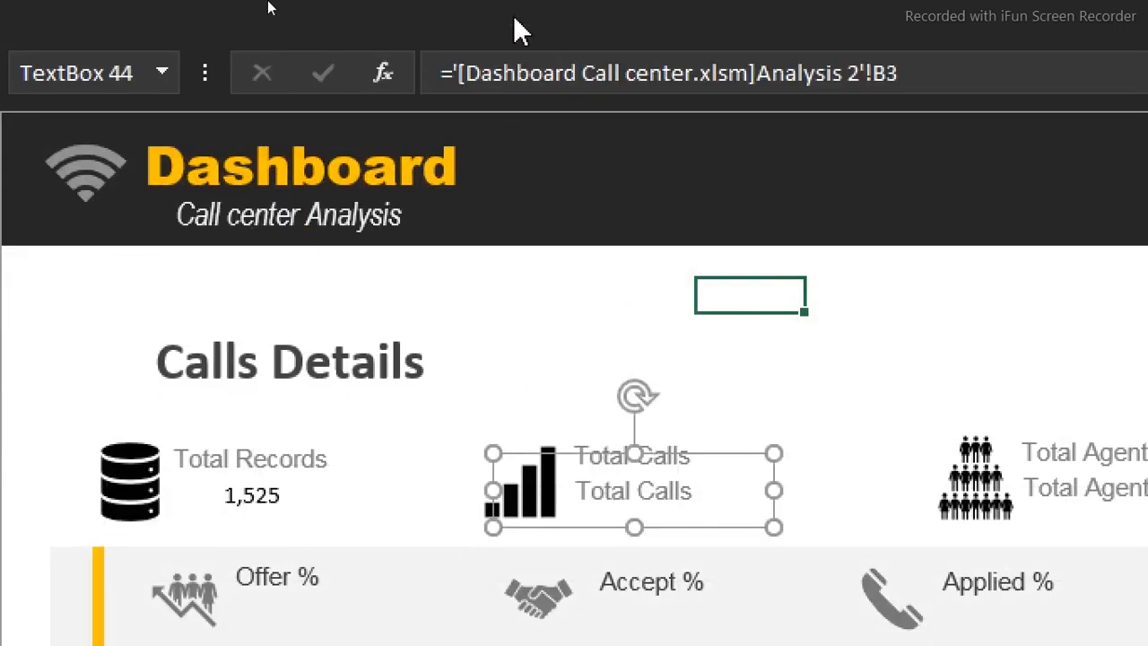
pyautogui.moveTo(921, 60); pyautogui.dragTo(365, 50)
pyautogui.write('=')
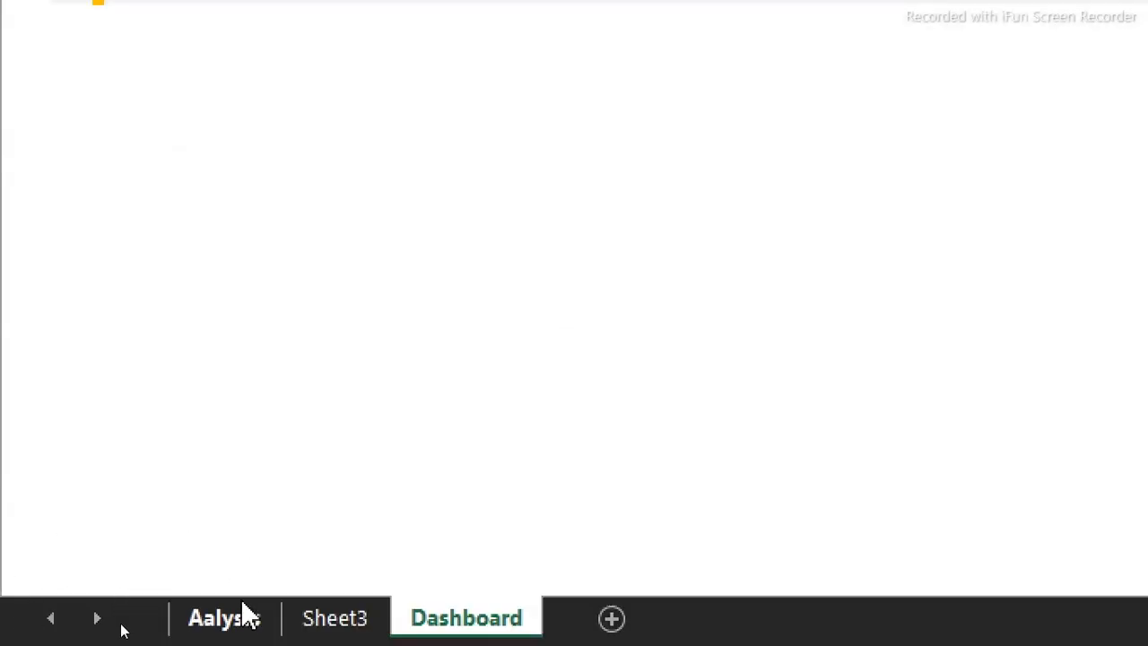
pyautogui.click(243, 615)
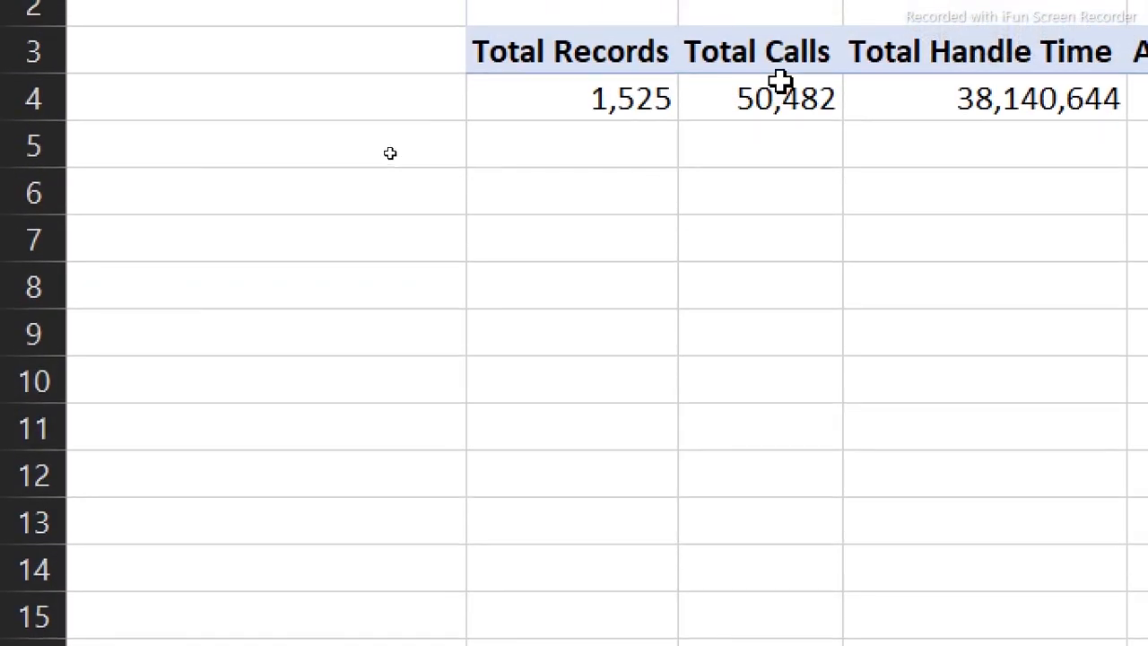
pyautogui.click(776, 78)
pyautogui.press('Return')
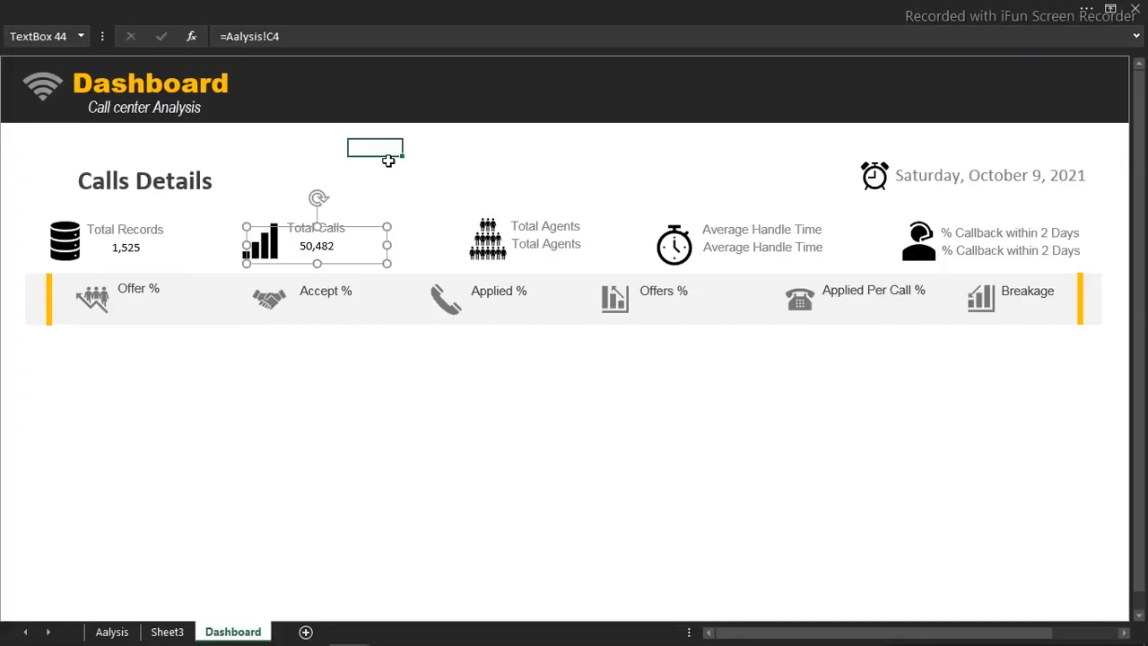
pyautogui.click(538, 367)
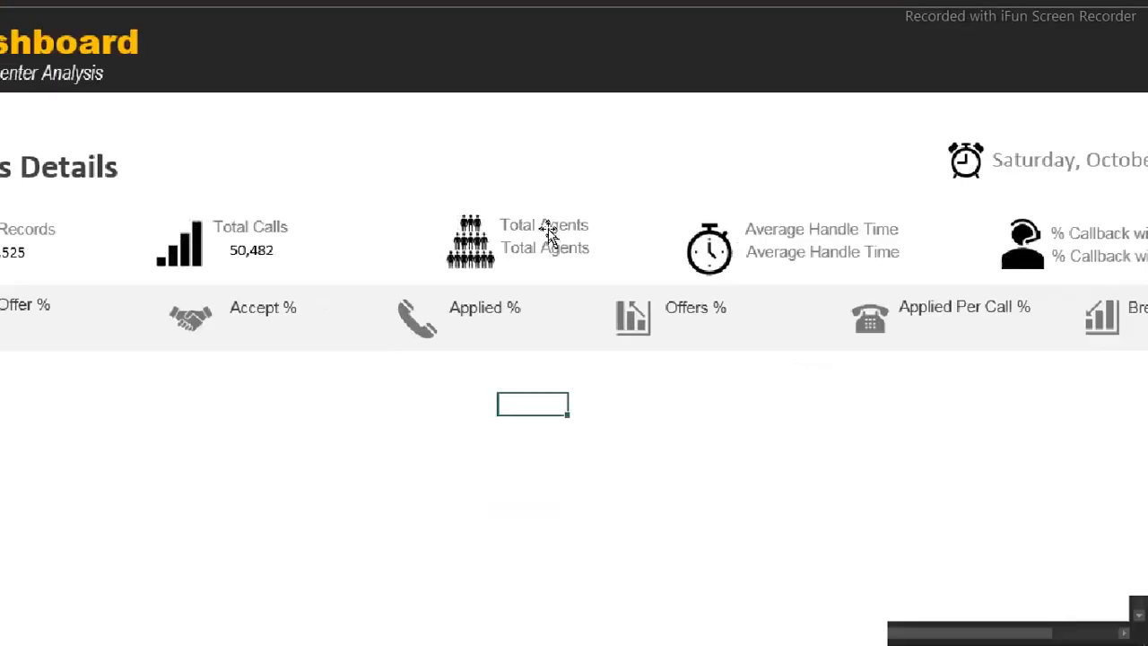
# - Start a new Power Pivot measure from the pivot table on the Aalysis sheet and name it Total Agent
pyautogui.click(126, 637)
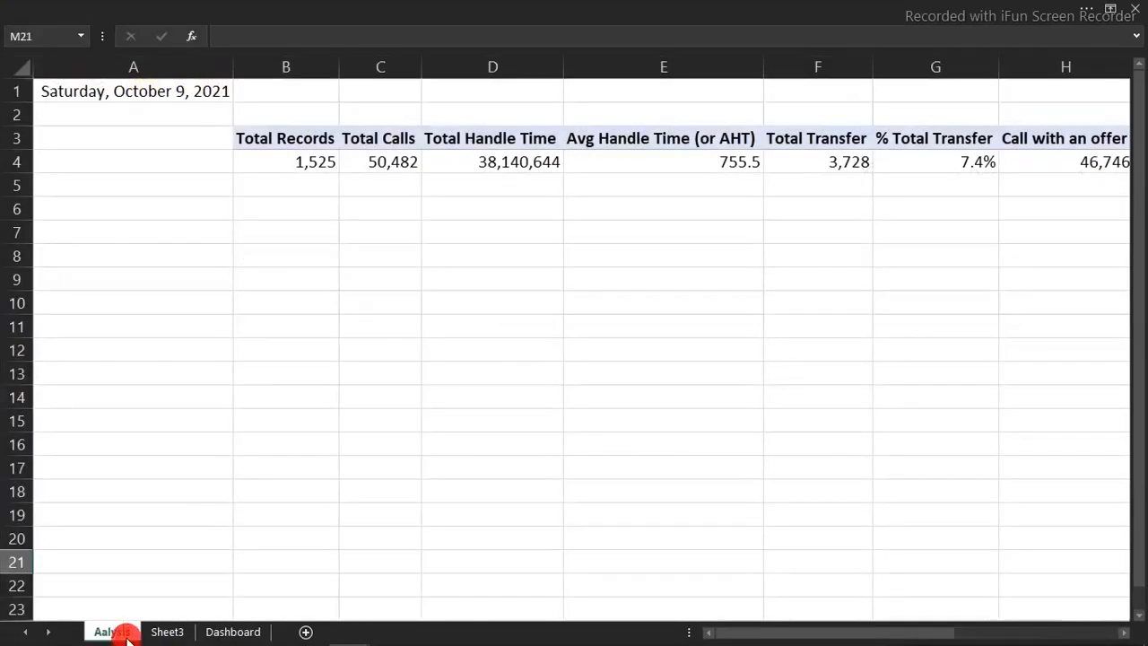
pyautogui.click(846, 150)
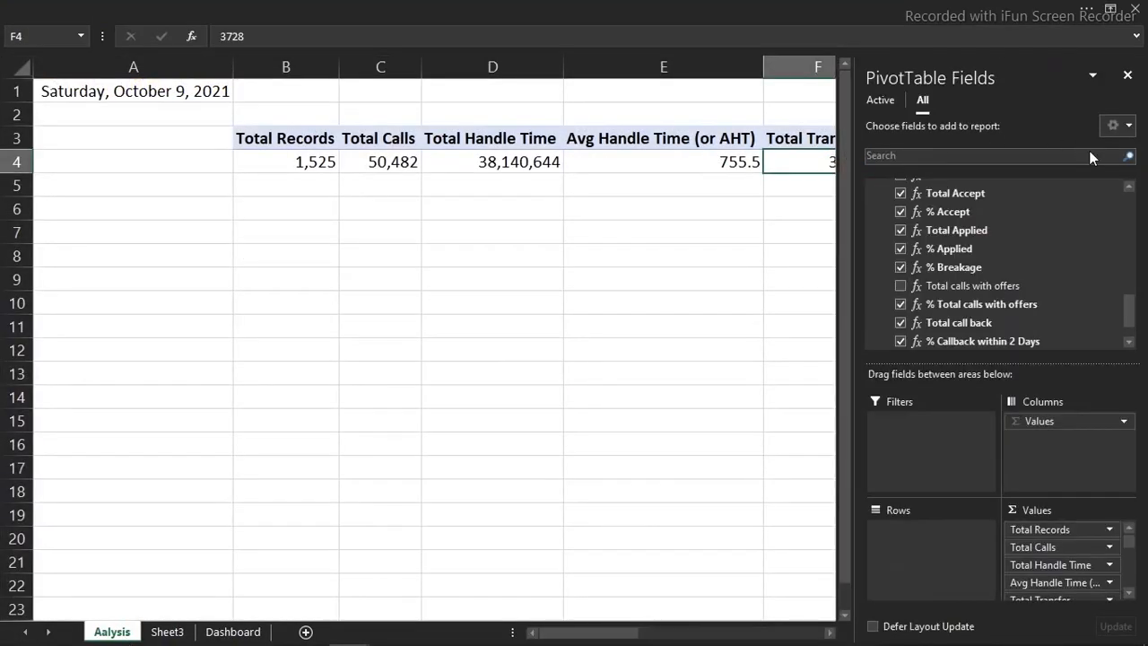
pyautogui.click(221, 7)
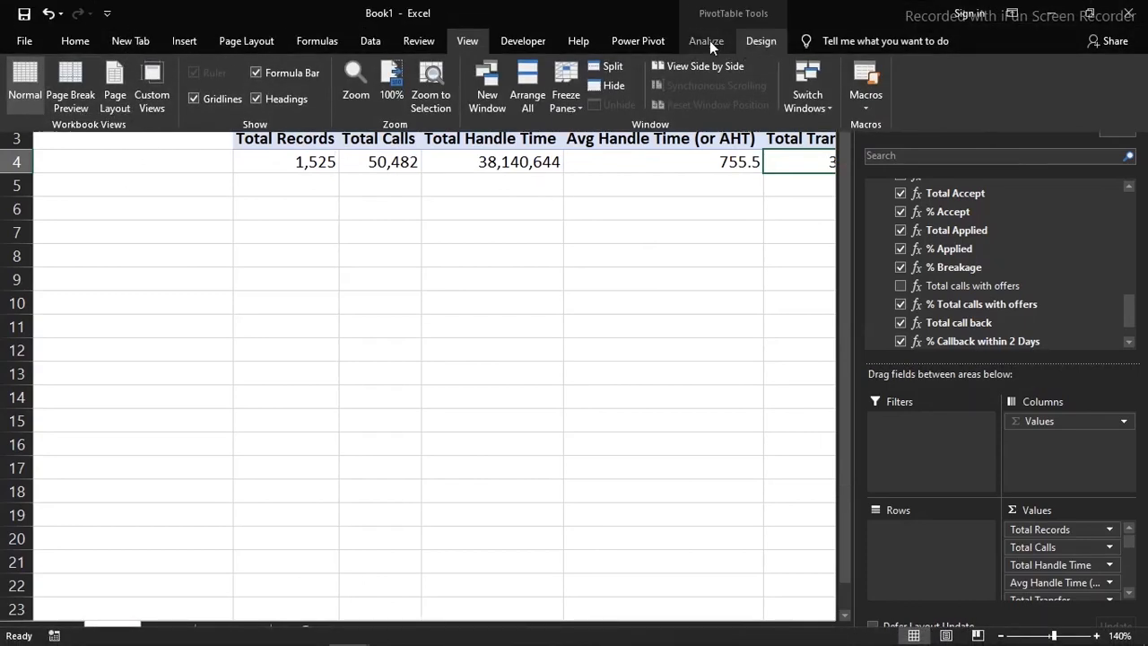
pyautogui.click(639, 41)
pyautogui.click(90, 99)
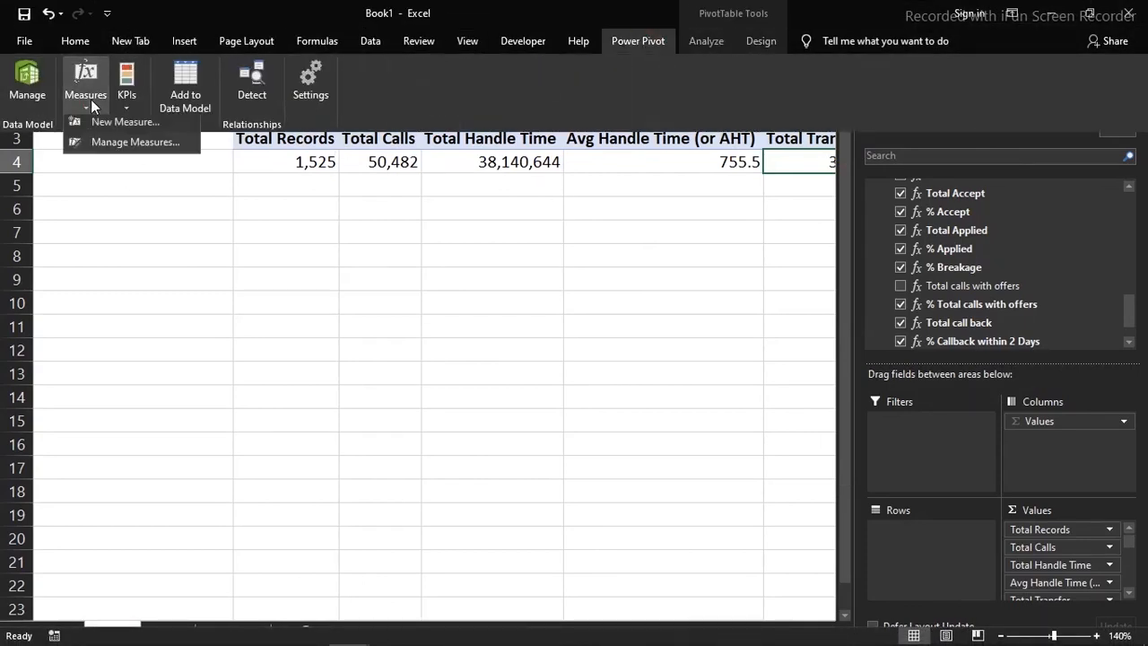
pyautogui.click(112, 121)
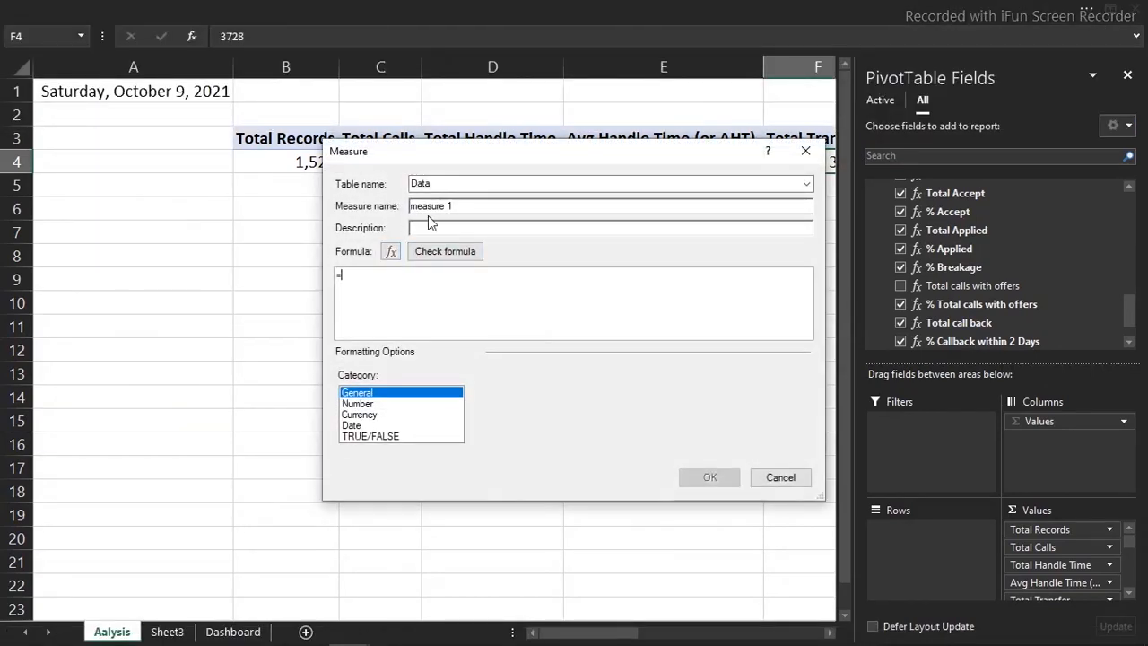
pyautogui.write('tot')
pyautogui.press('BackSpace')
pyautogui.press('BackSpace')
pyautogui.press('BackSpace')
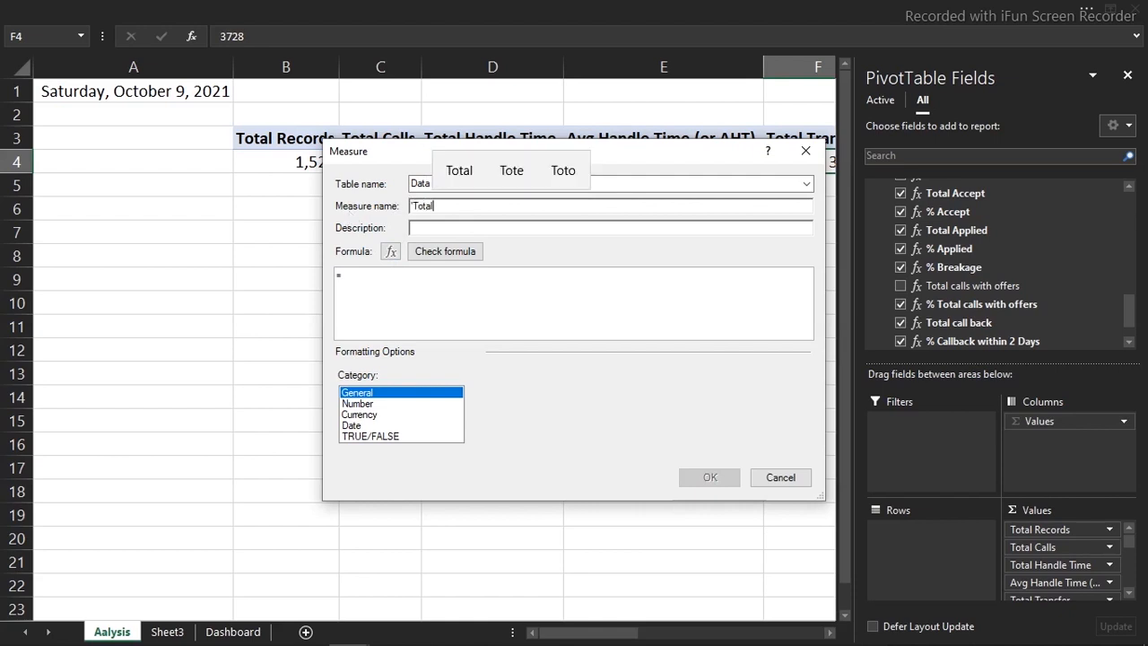
pyautogui.press('BackSpace')
pyautogui.press('BackSpace')
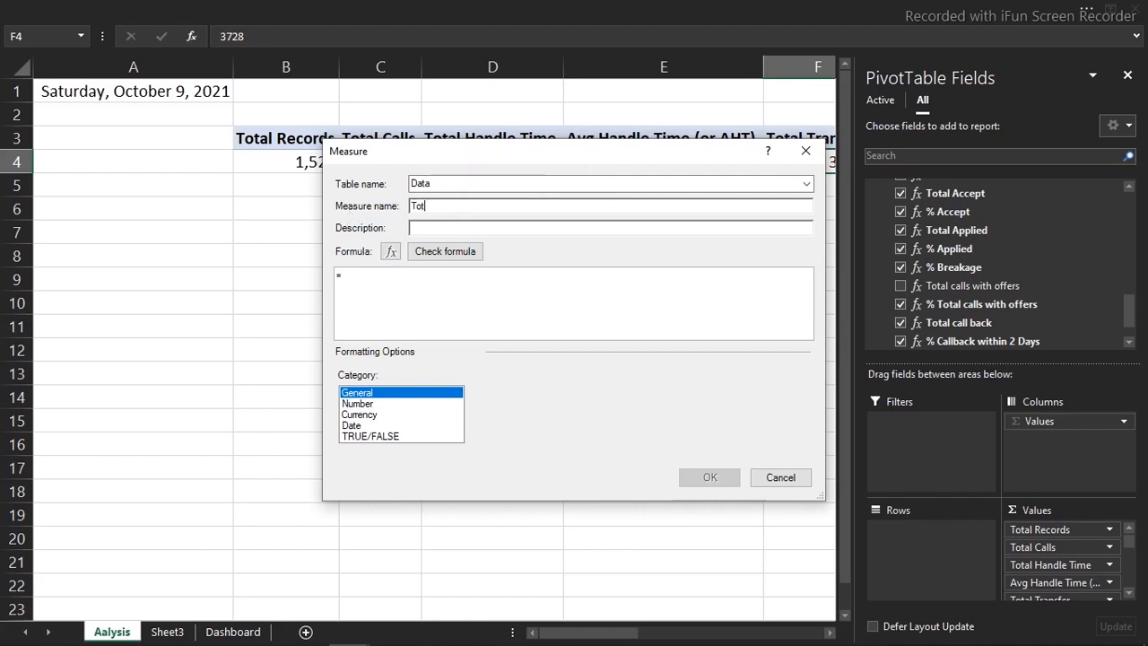
pyautogui.write('Agent')
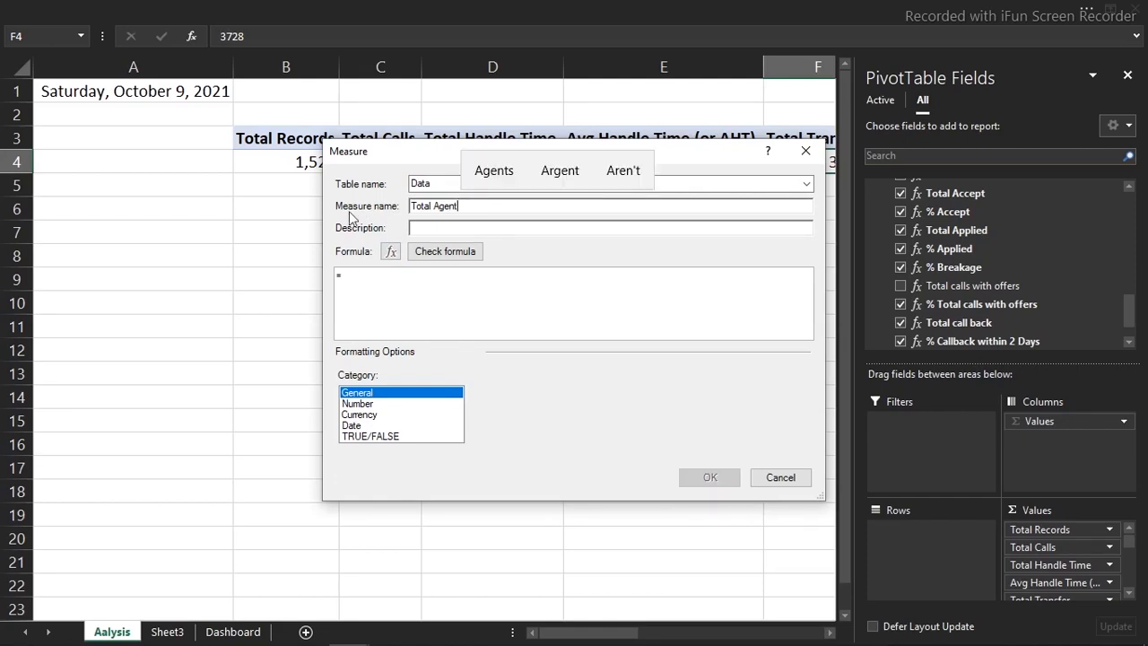
# - Begin the Total Agent measure's formula with the COUNTROWS function
pyautogui.click(360, 281)
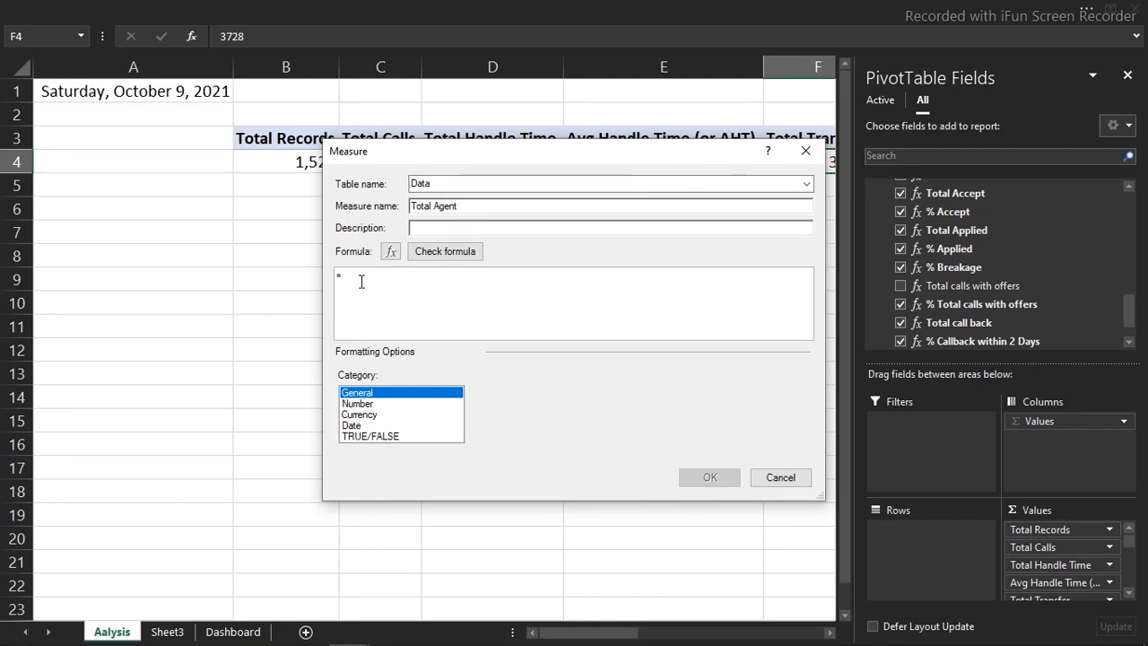
pyautogui.write('cou')
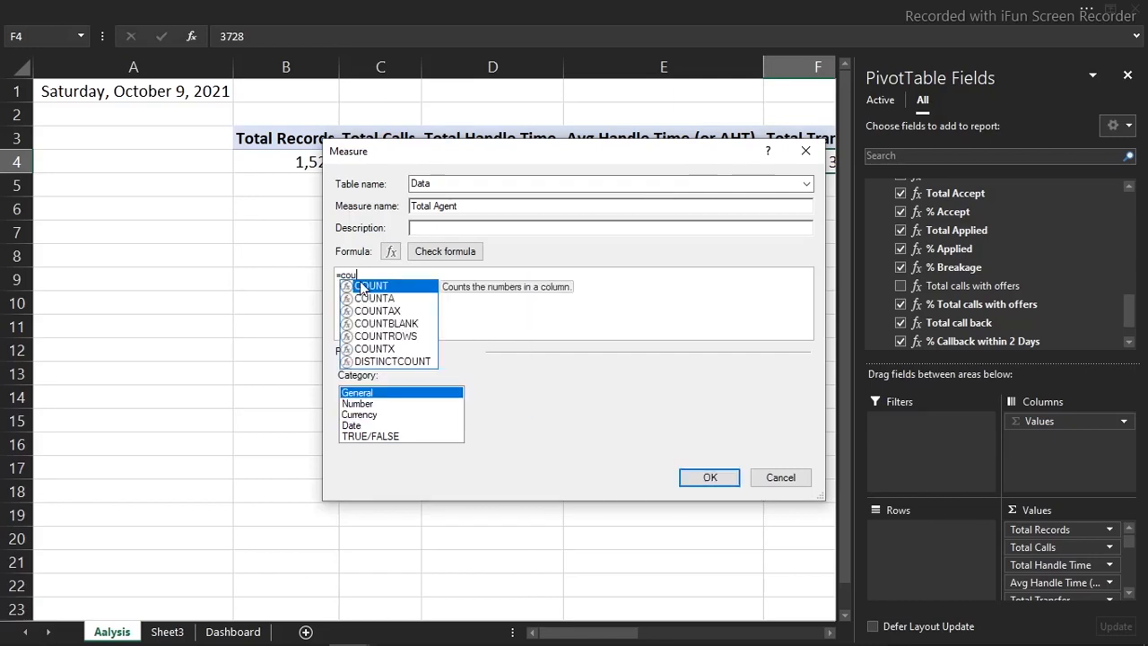
pyautogui.press('BackSpace')
pyautogui.write('t')
pyautogui.press('BackSpace')
pyautogui.write('untr')
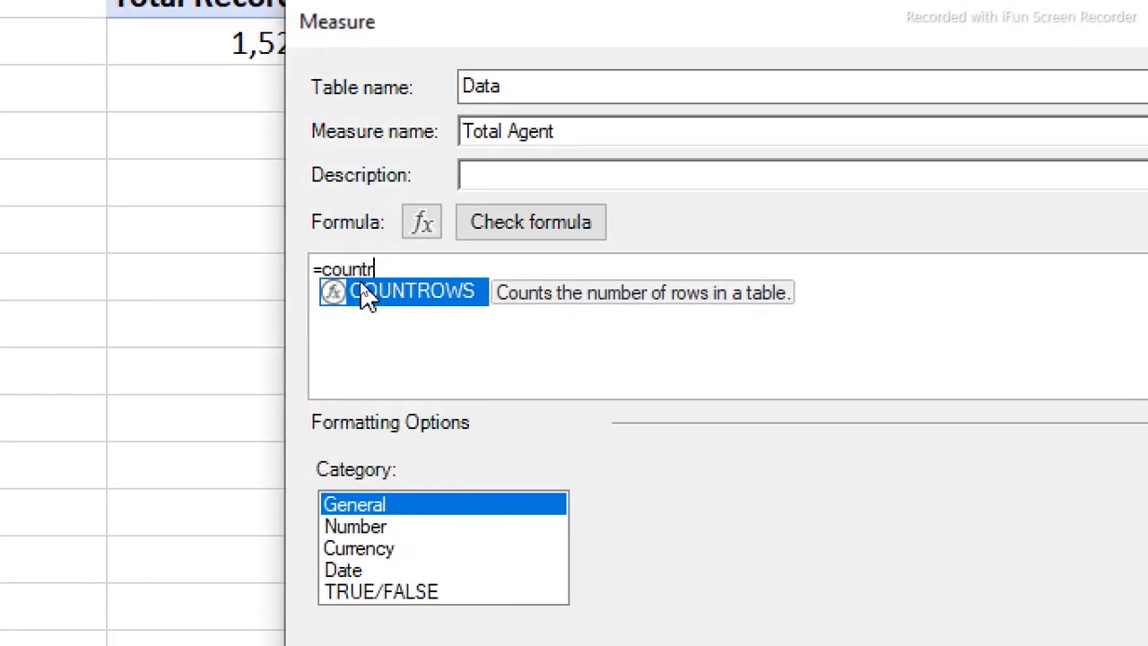
pyautogui.doubleClick(361, 282)
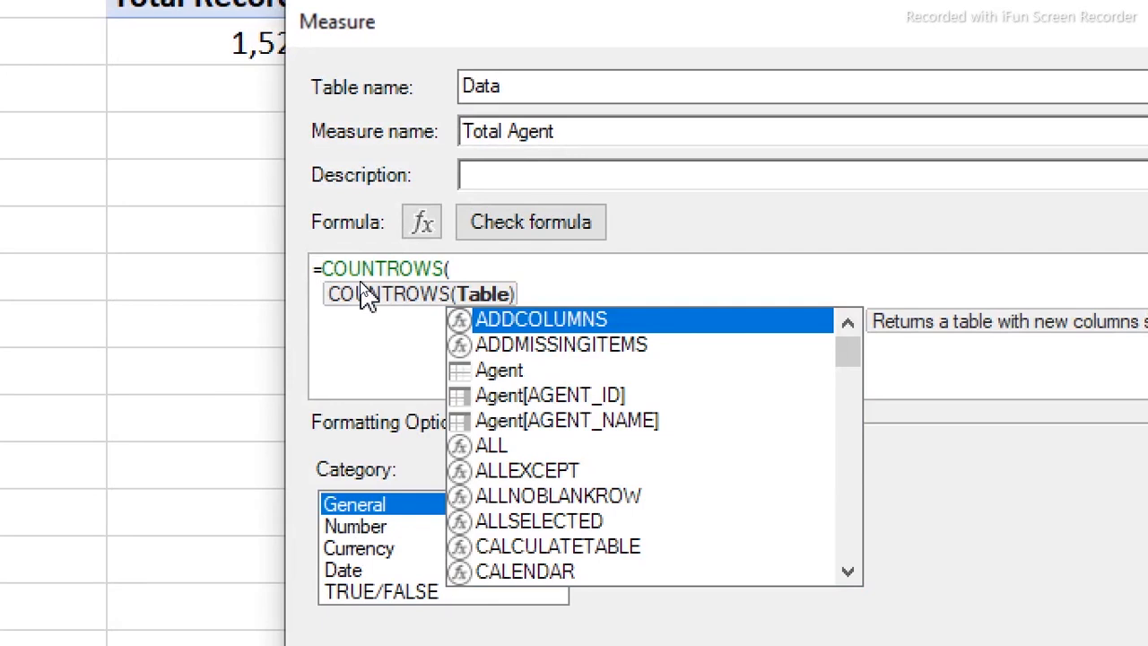
pyautogui.click(651, 90)
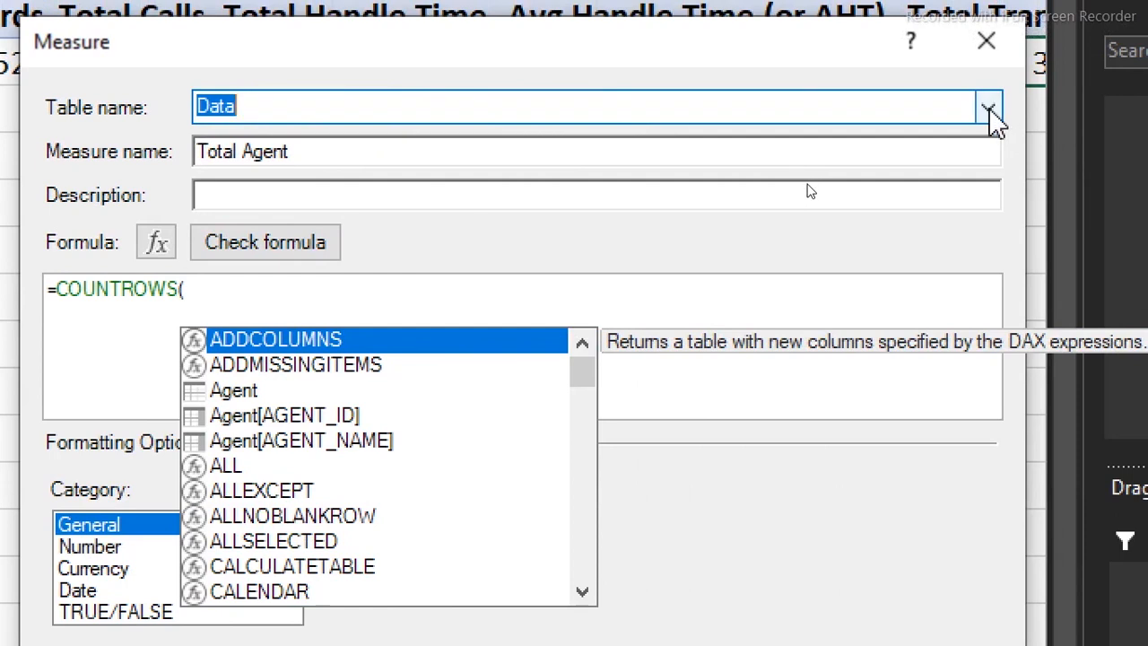
pyautogui.click(988, 96)
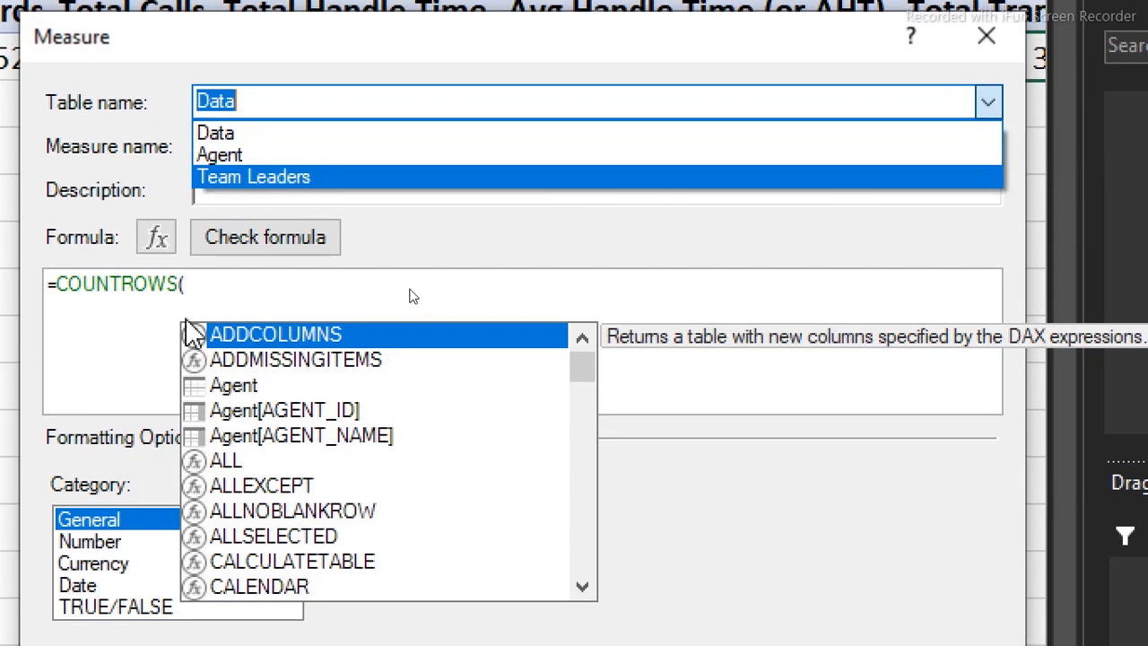
pyautogui.click(435, 271)
pyautogui.click(412, 272)
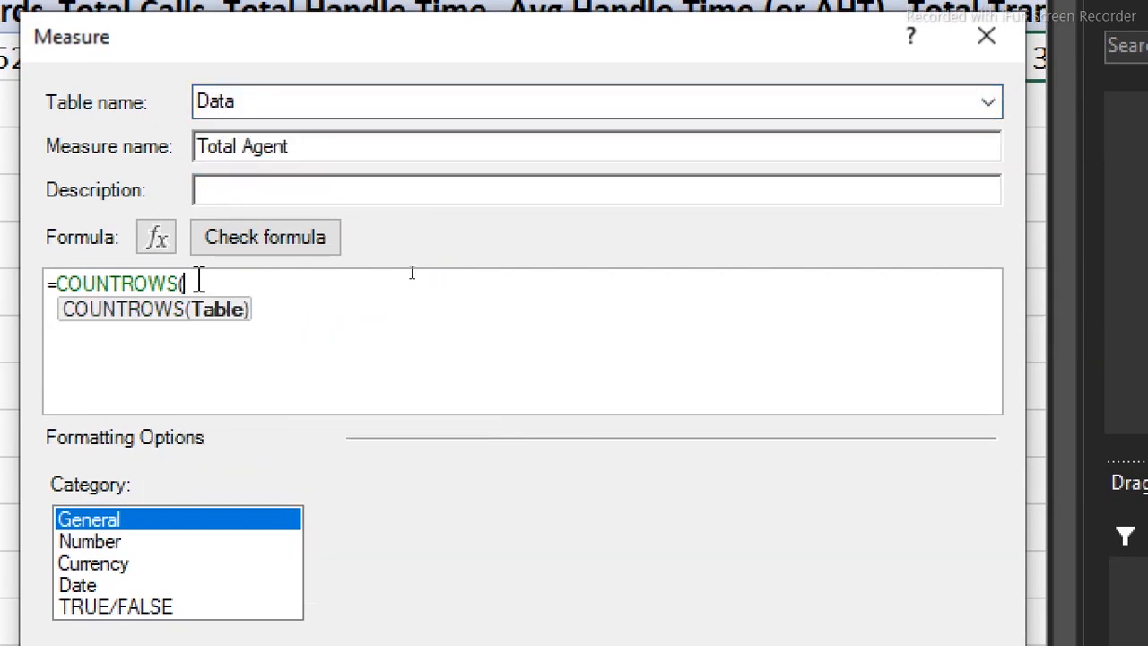
# - Complete the formula as =COUNTROWS(Agent) and check it for errors
pyautogui.write('a')
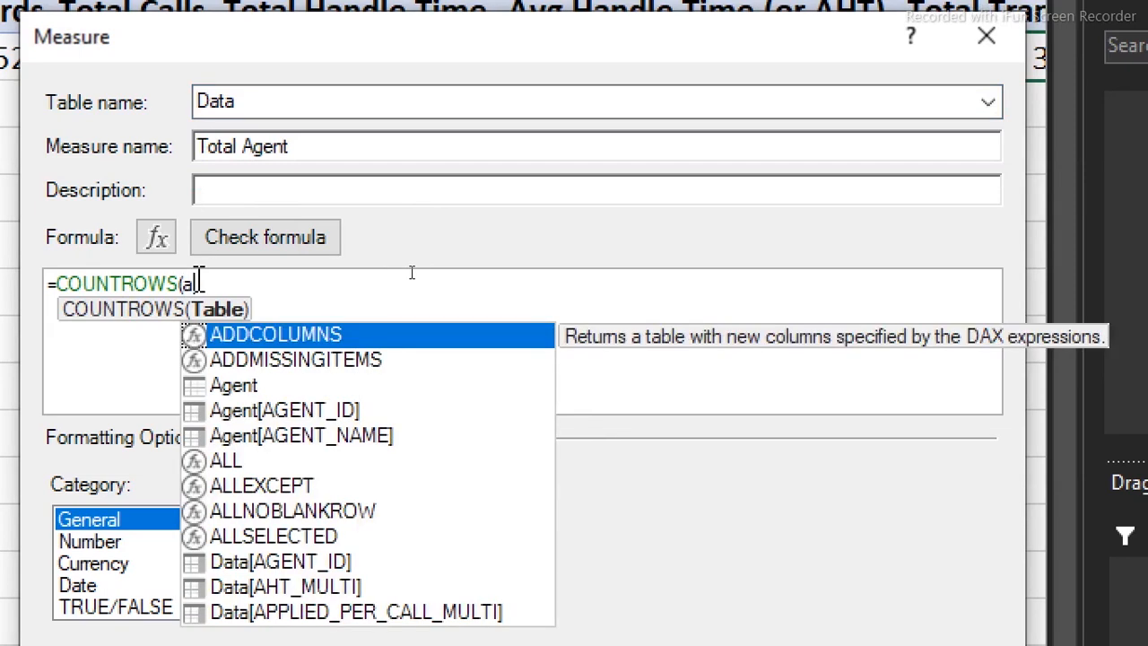
pyautogui.write('g')
pyautogui.press('Tab')
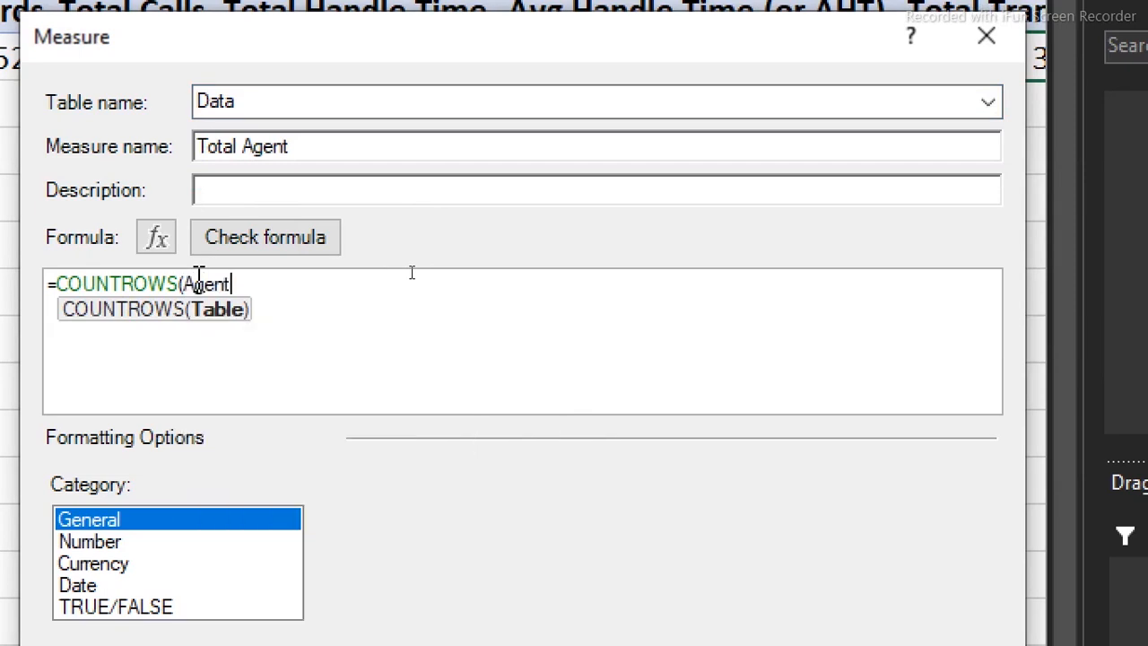
pyautogui.write(')')
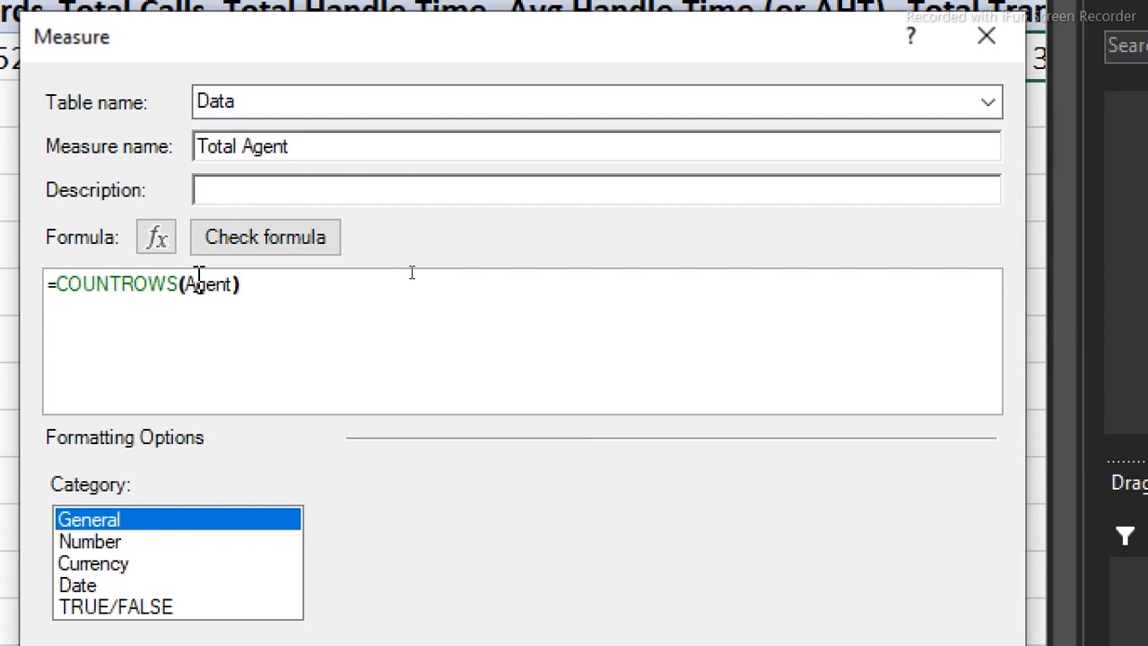
pyautogui.click(310, 240)
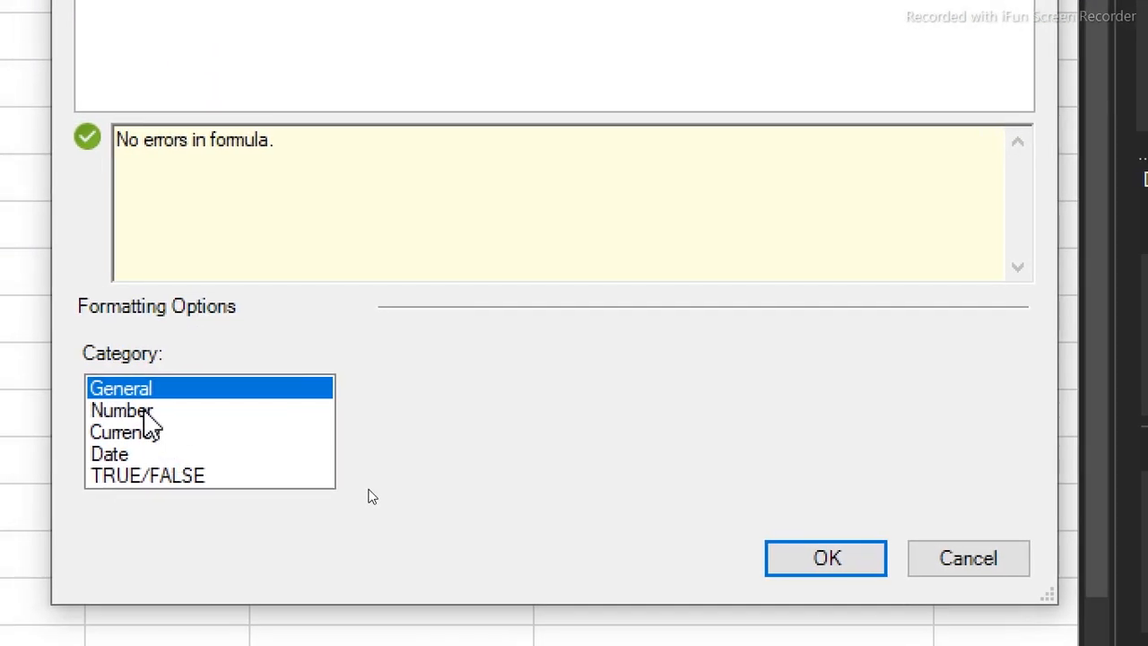
# - Format the Total Agent measure as a whole number with the 1000 separator and save it
pyautogui.click(143, 414)
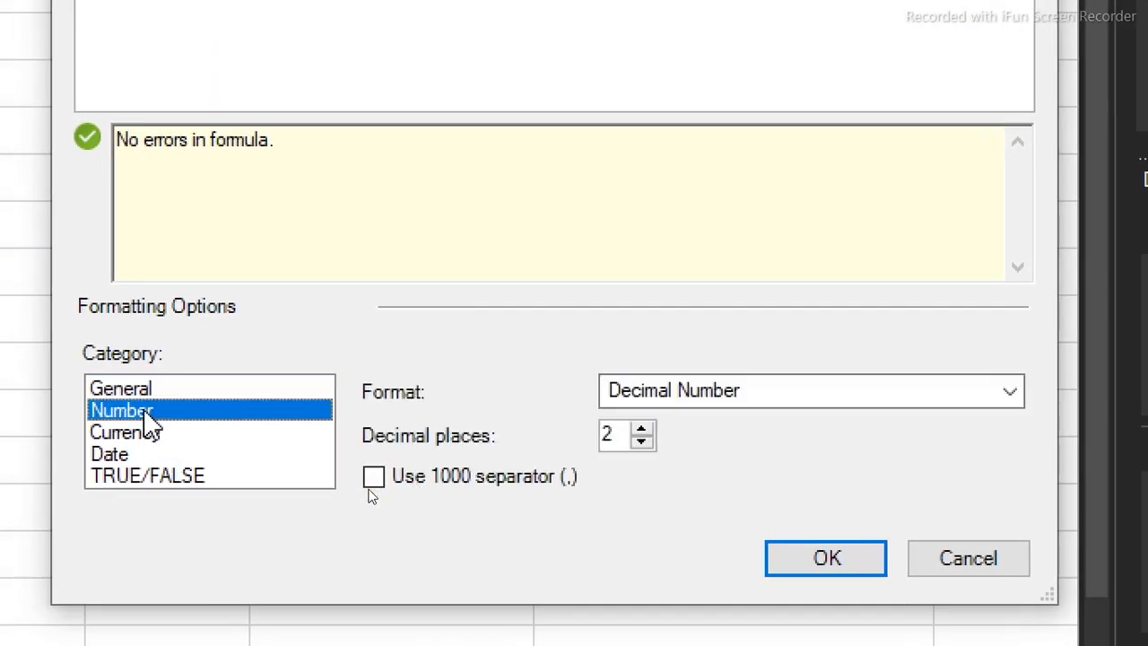
pyautogui.click(1010, 391)
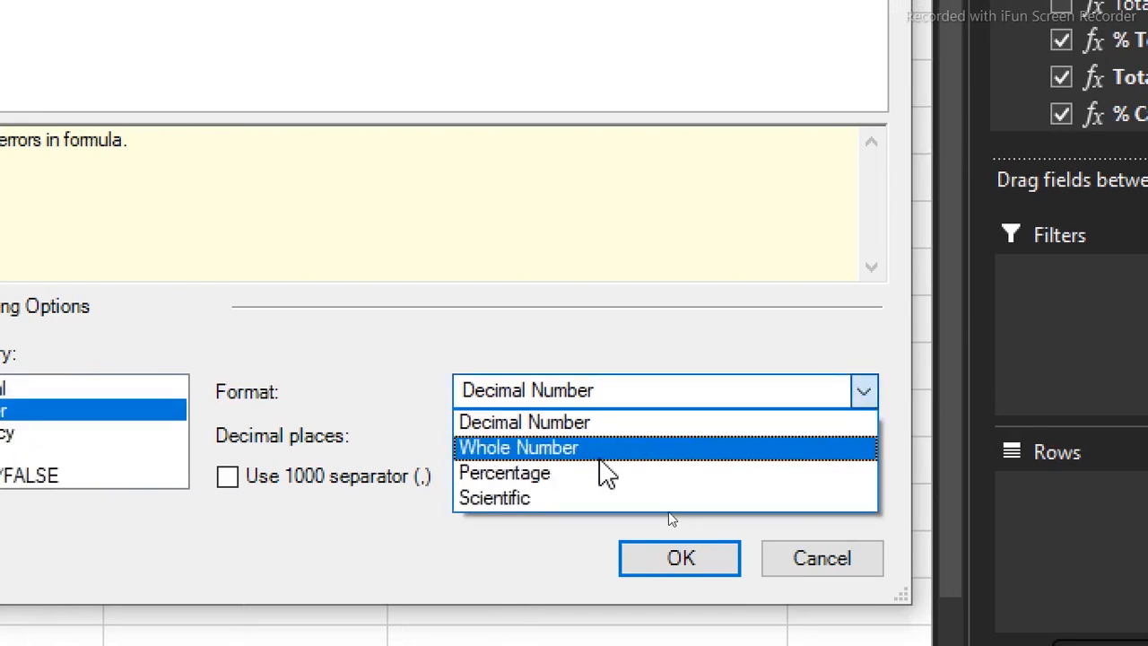
pyautogui.click(597, 449)
pyautogui.click(227, 473)
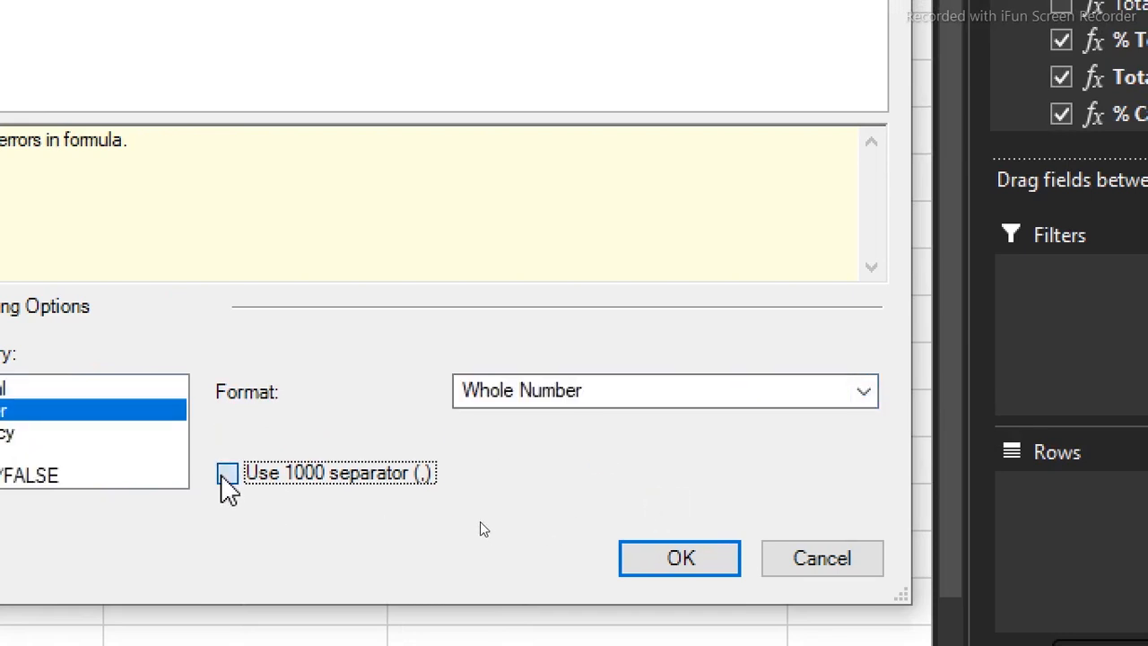
pyautogui.click(697, 558)
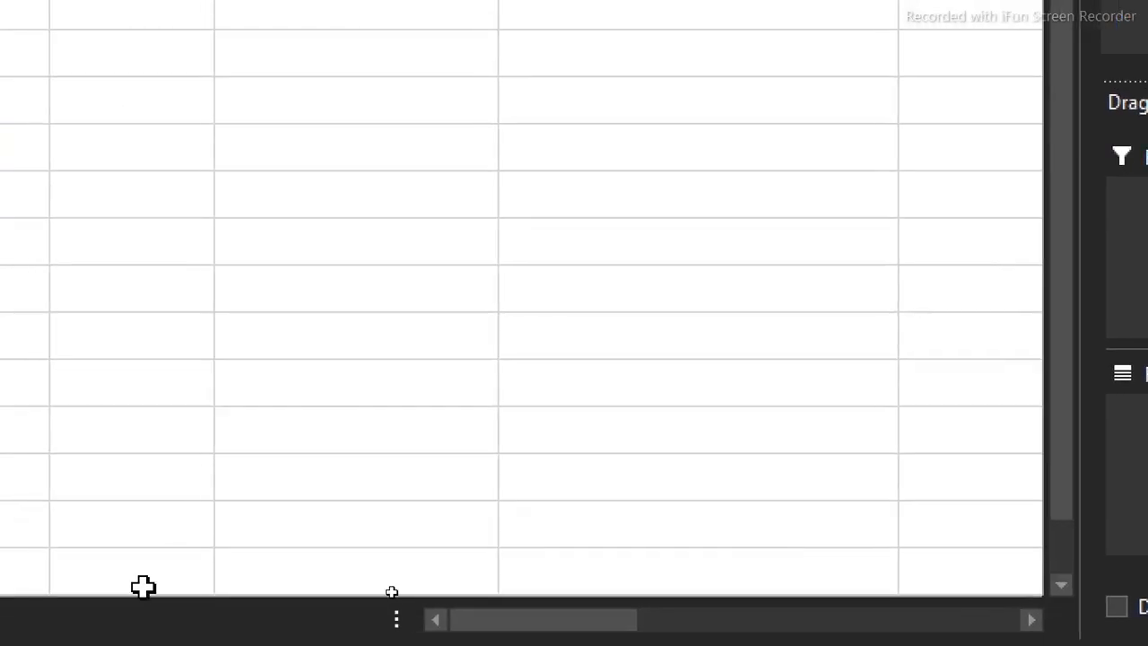
pyautogui.click(230, 386)
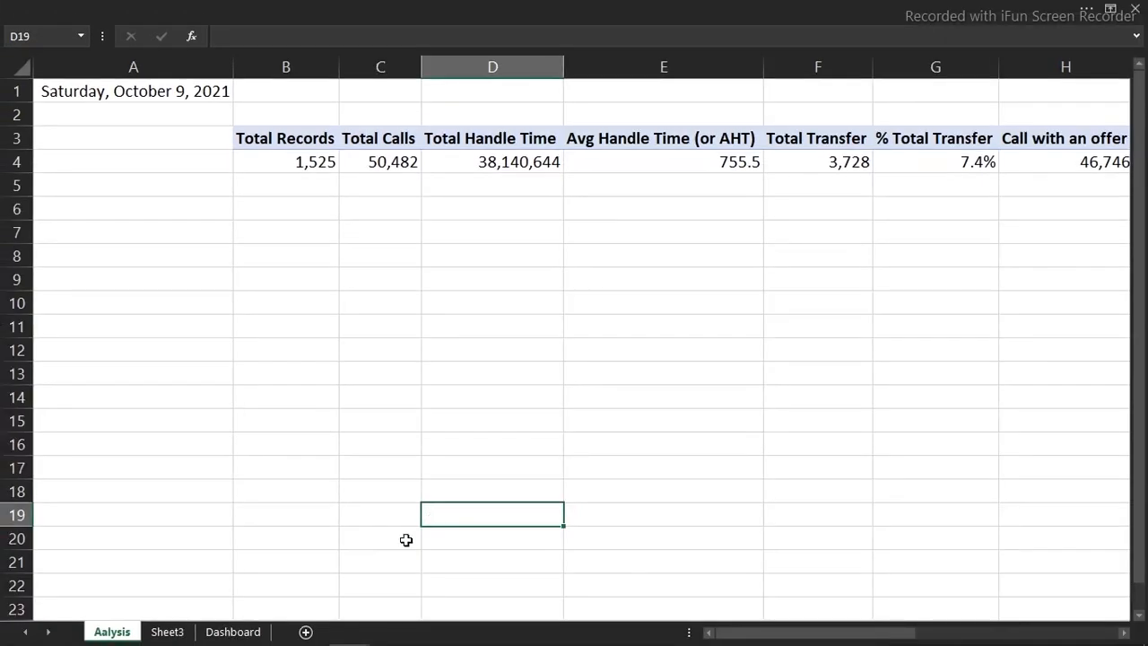
# - Link the lower Total Agents text box on the Dashboard sheet to the Total Agent value with =Aalysis!R4
pyautogui.click(240, 631)
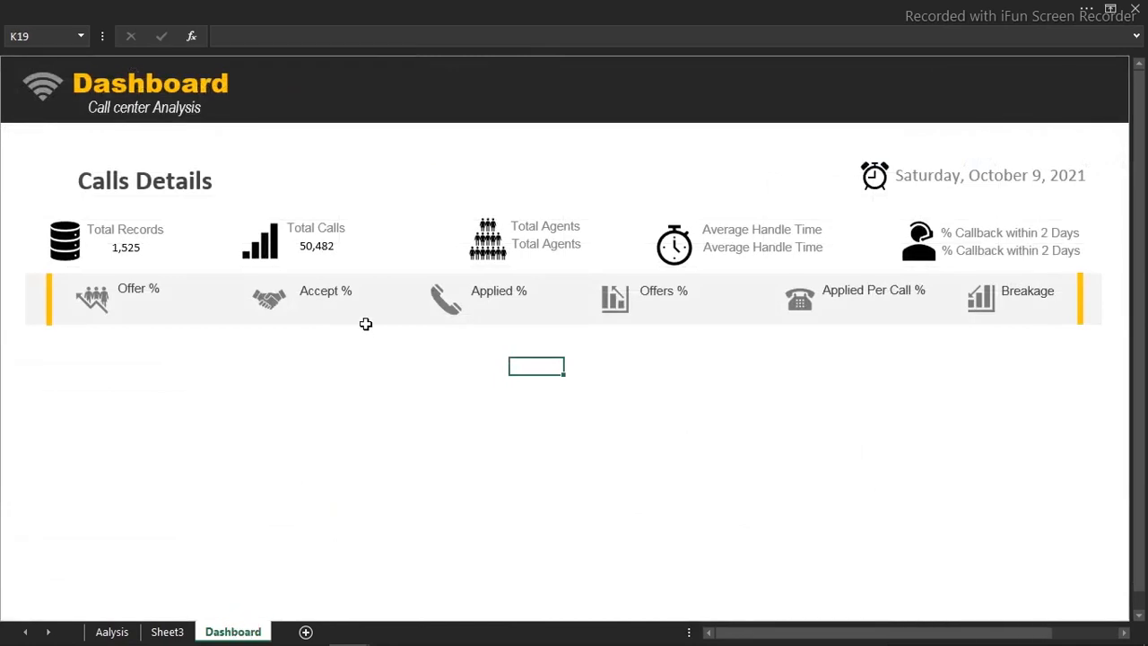
pyautogui.click(534, 248)
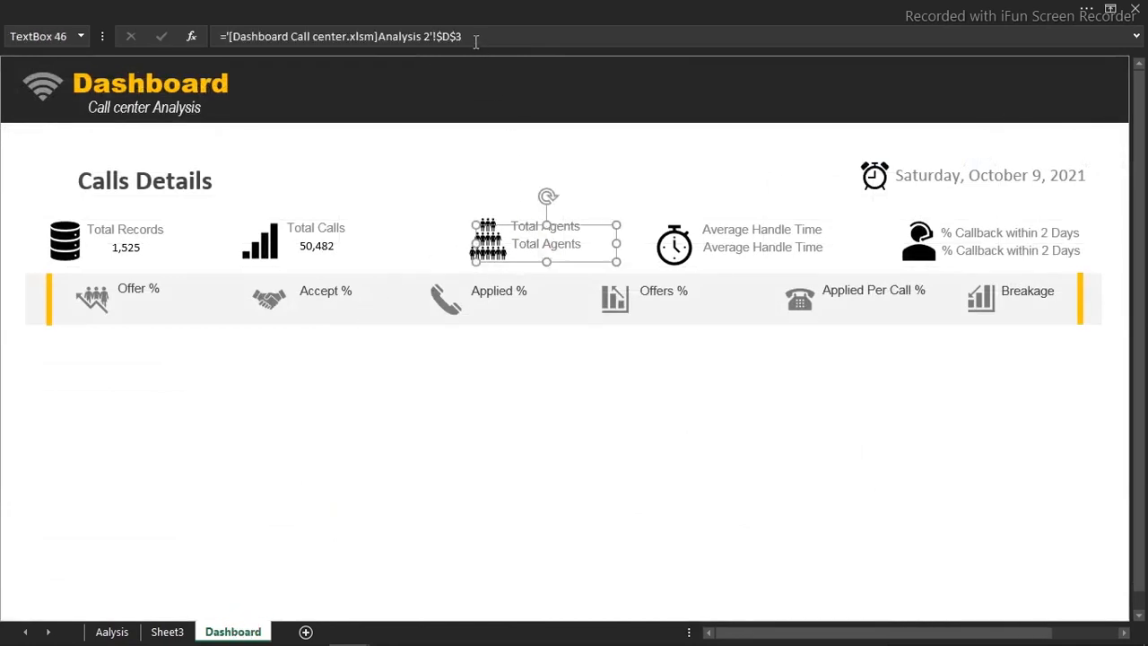
pyautogui.moveTo(475, 36); pyautogui.dragTo(147, 45)
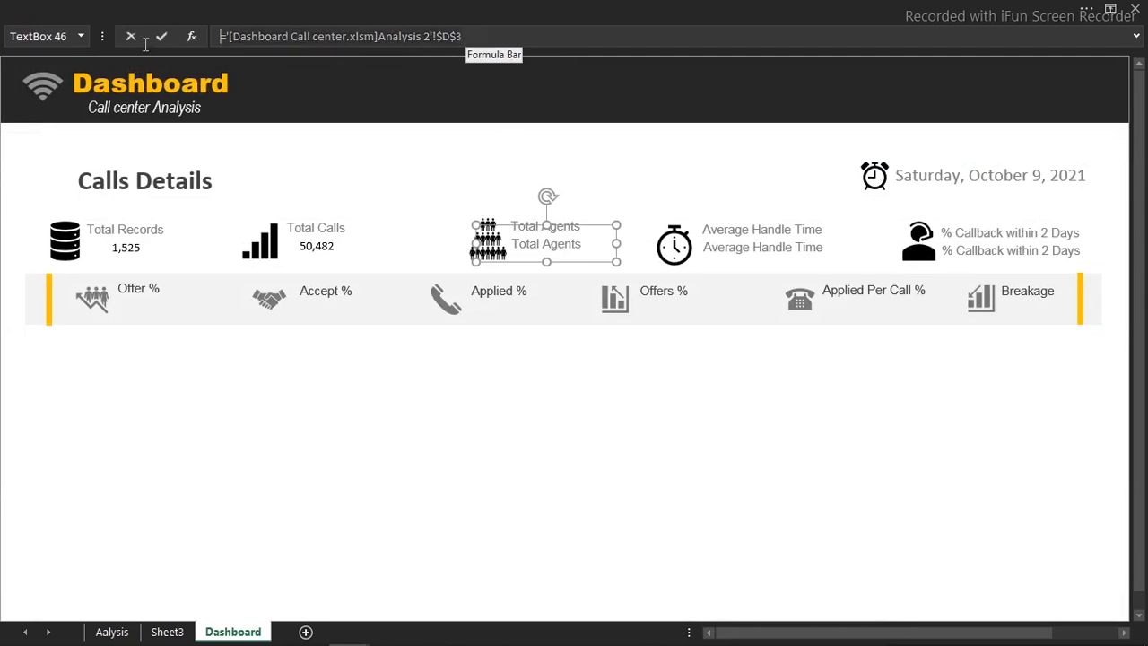
pyautogui.write('=')
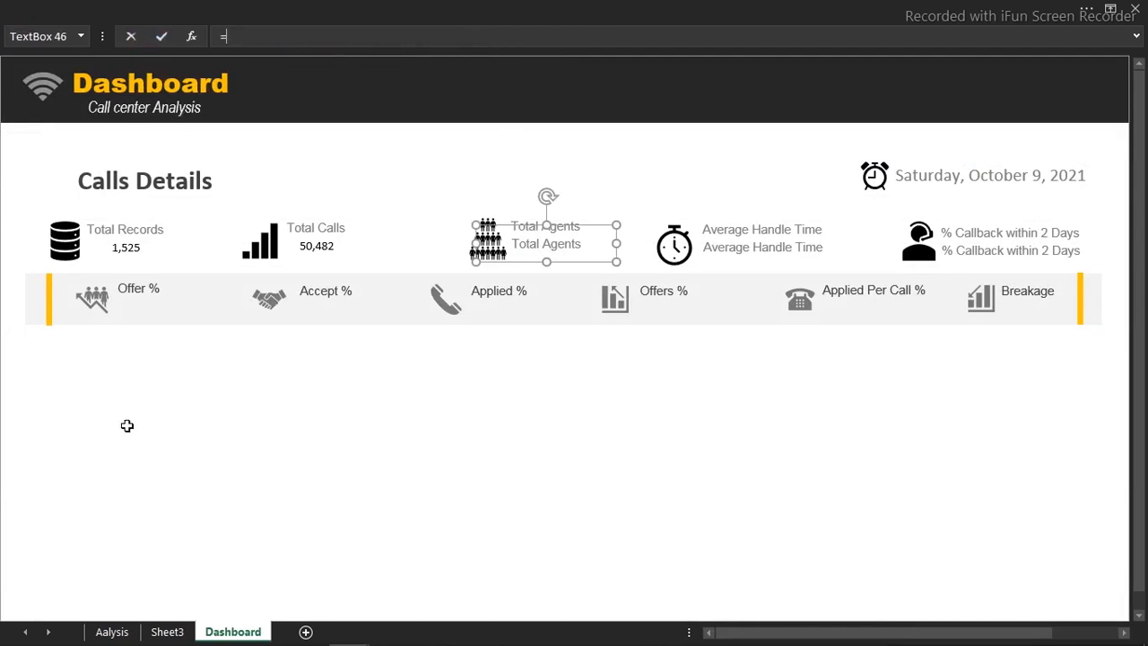
pyautogui.click(112, 631)
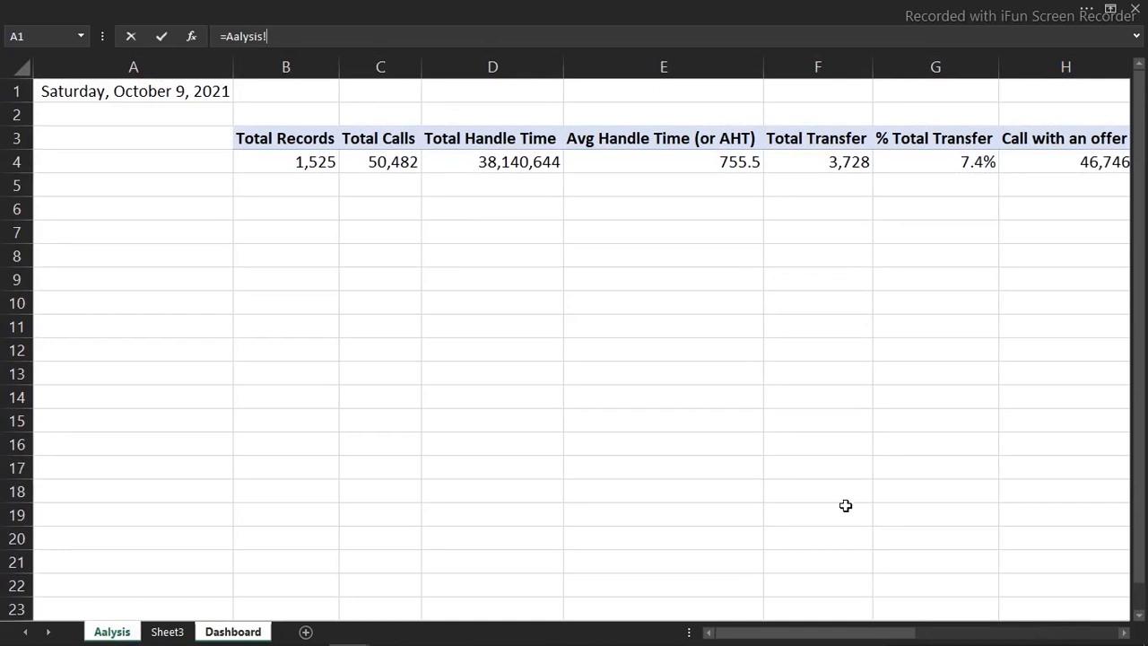
pyautogui.click(1006, 356)
pyautogui.press('Right')
pyautogui.press('Right')
pyautogui.press('Right')
pyautogui.press('Right')
pyautogui.press('Right')
pyautogui.press('Right')
pyautogui.press('Right')
pyautogui.press('Right')
pyautogui.press('Right')
pyautogui.press('Right')
pyautogui.press('Right')
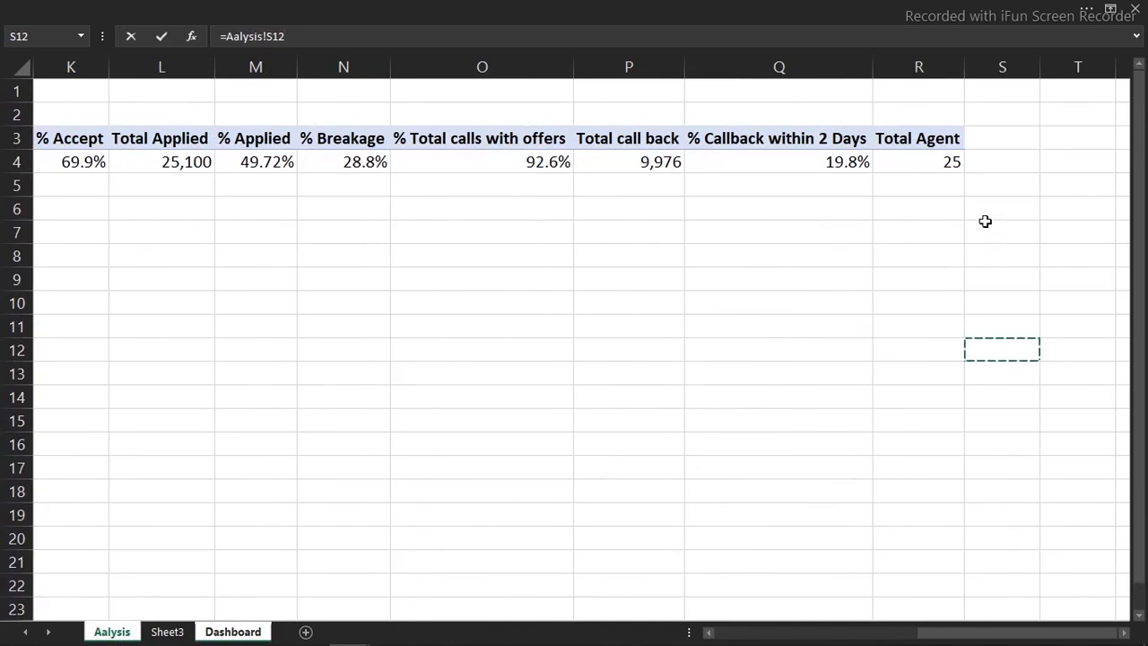
pyautogui.click(944, 162)
pyautogui.press('Return')
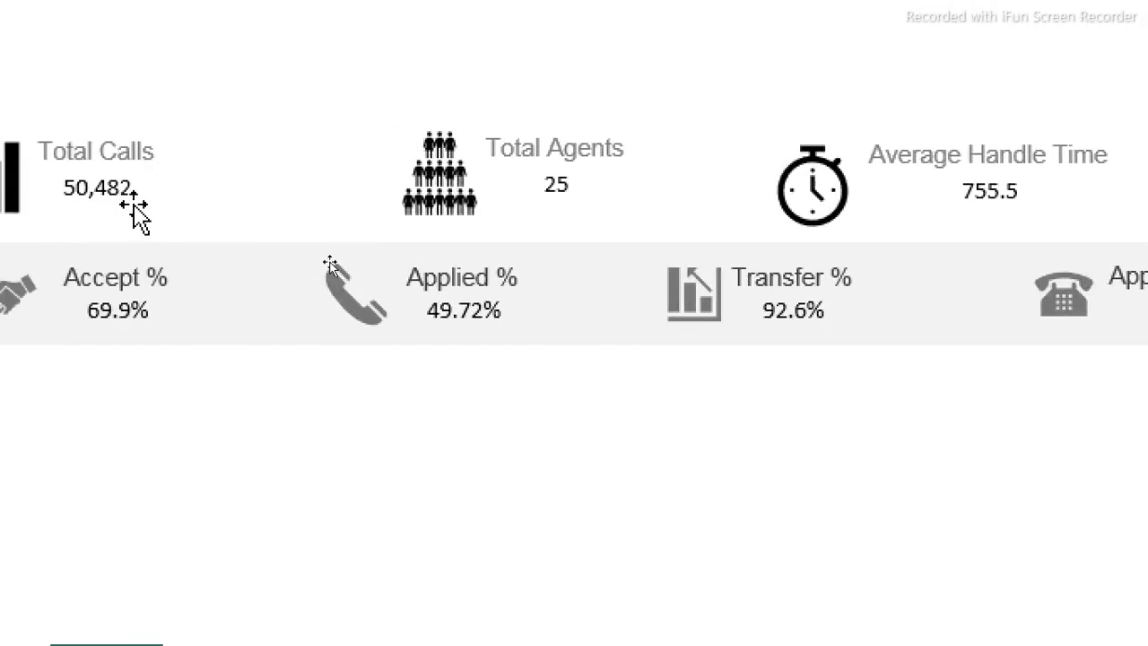
# - Set the font of the five value text boxes in the upper Calls Details row to Rockwell Extra Bold
pyautogui.click(193, 197)
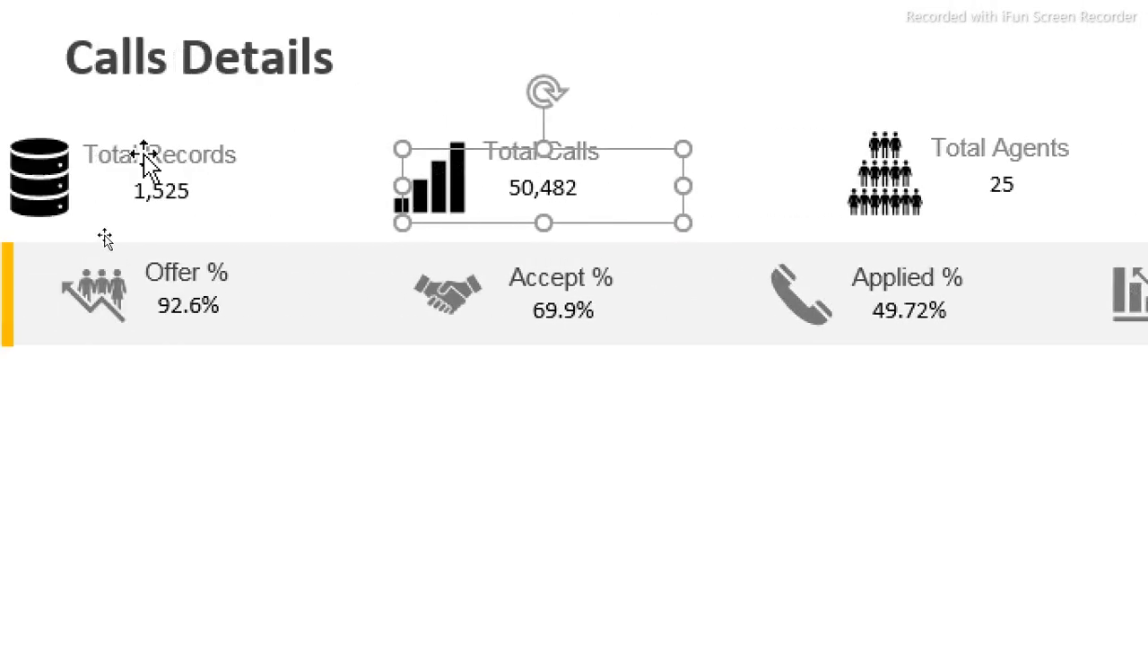
pyautogui.keyDown('ctrl'); pyautogui.click(176, 191); pyautogui.keyUp('ctrl')
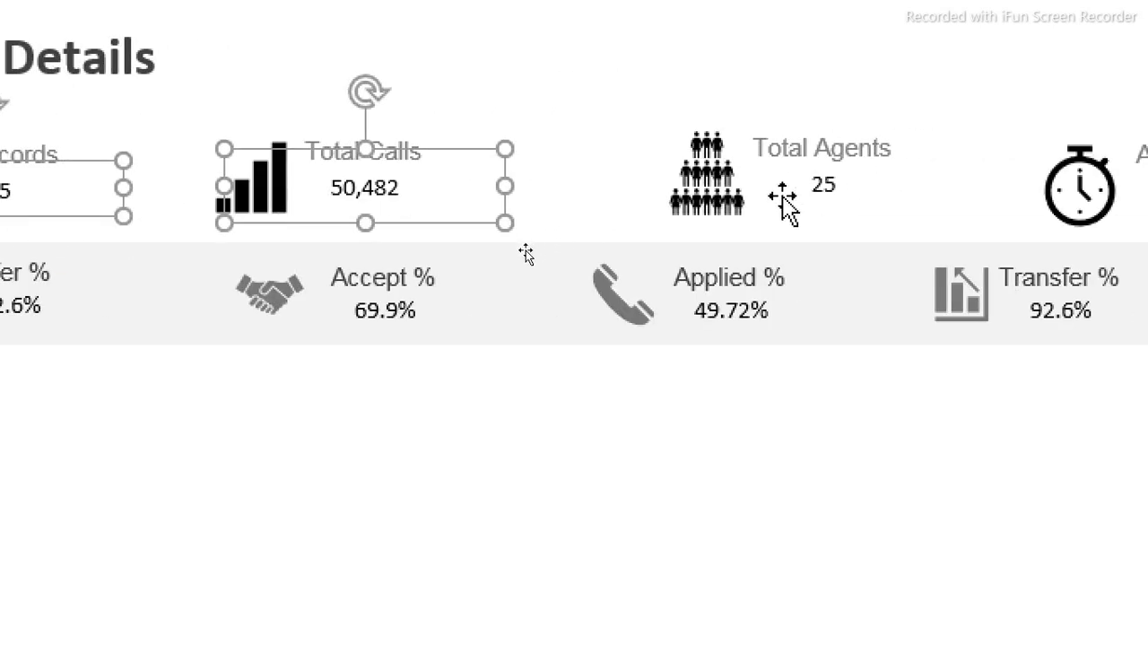
pyautogui.keyDown('ctrl'); pyautogui.click(1086, 186); pyautogui.keyUp('ctrl')
pyautogui.keyDown('ctrl'); pyautogui.click(986, 197); pyautogui.keyUp('ctrl')
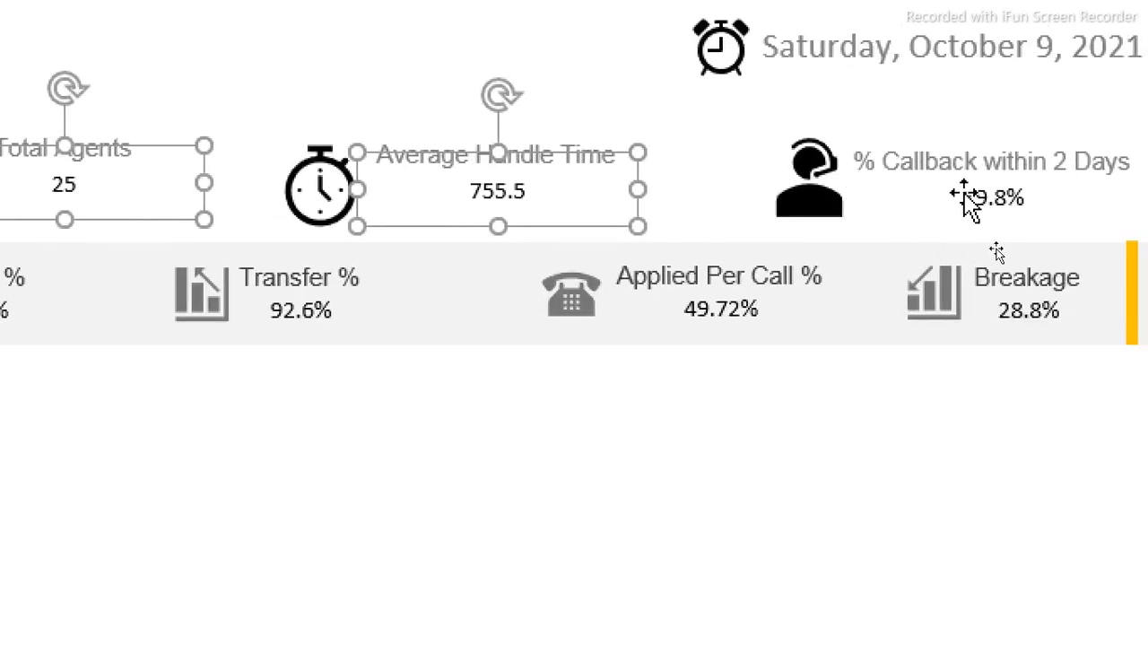
pyautogui.keyDown('ctrl'); pyautogui.click(970, 197); pyautogui.keyUp('ctrl')
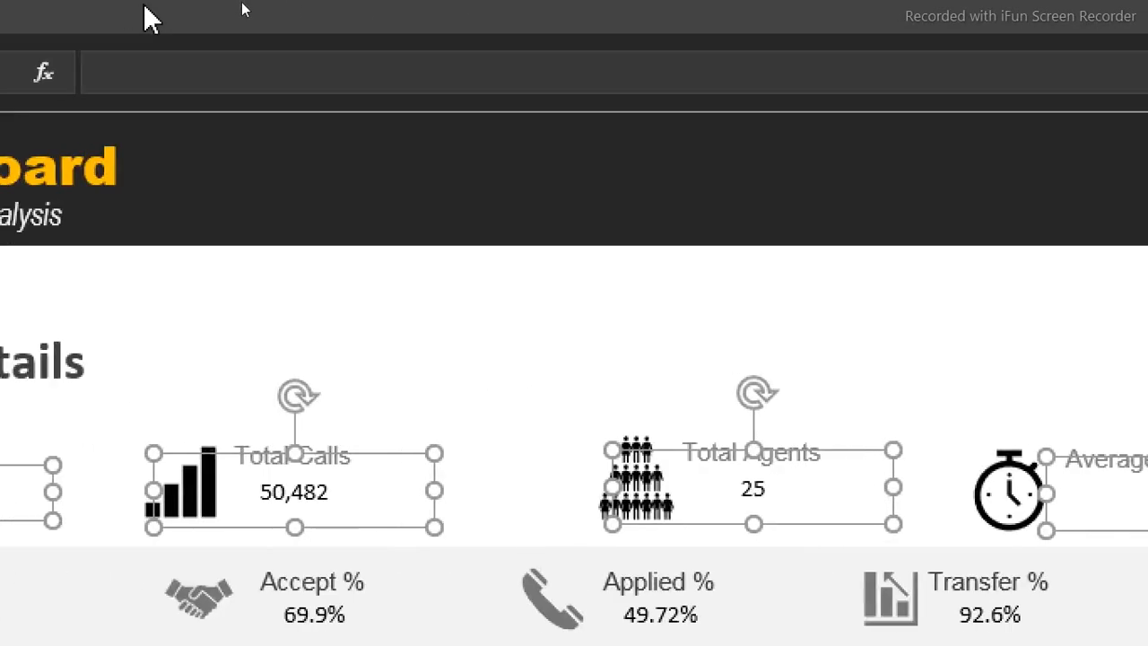
pyautogui.click(147, 16)
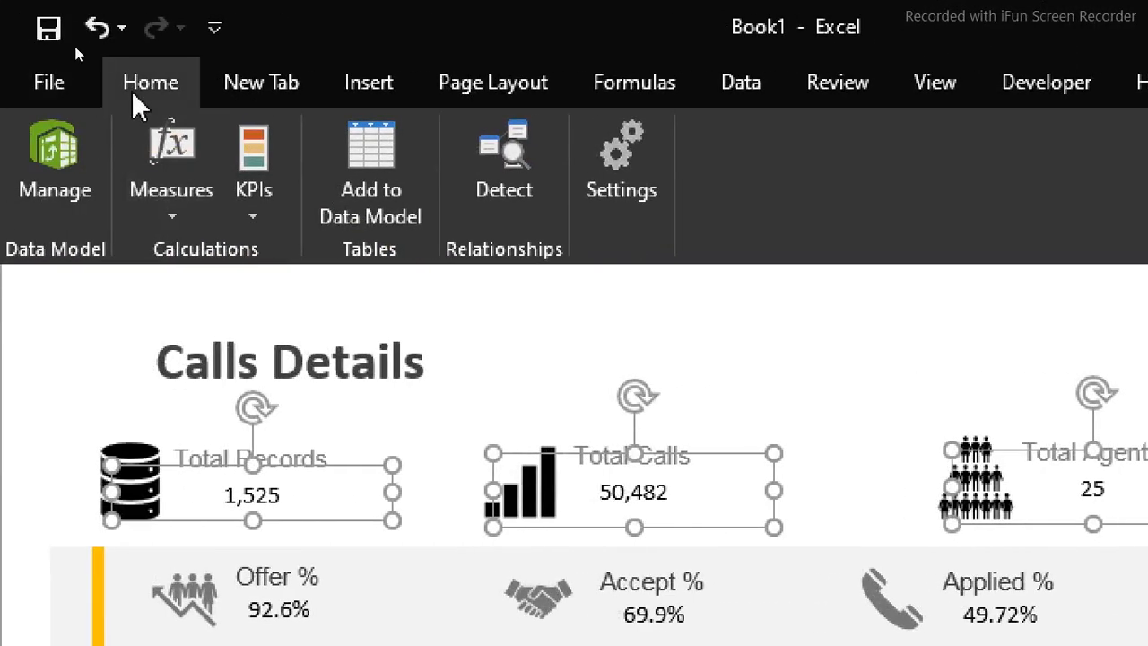
pyautogui.click(79, 56)
pyautogui.click(273, 145)
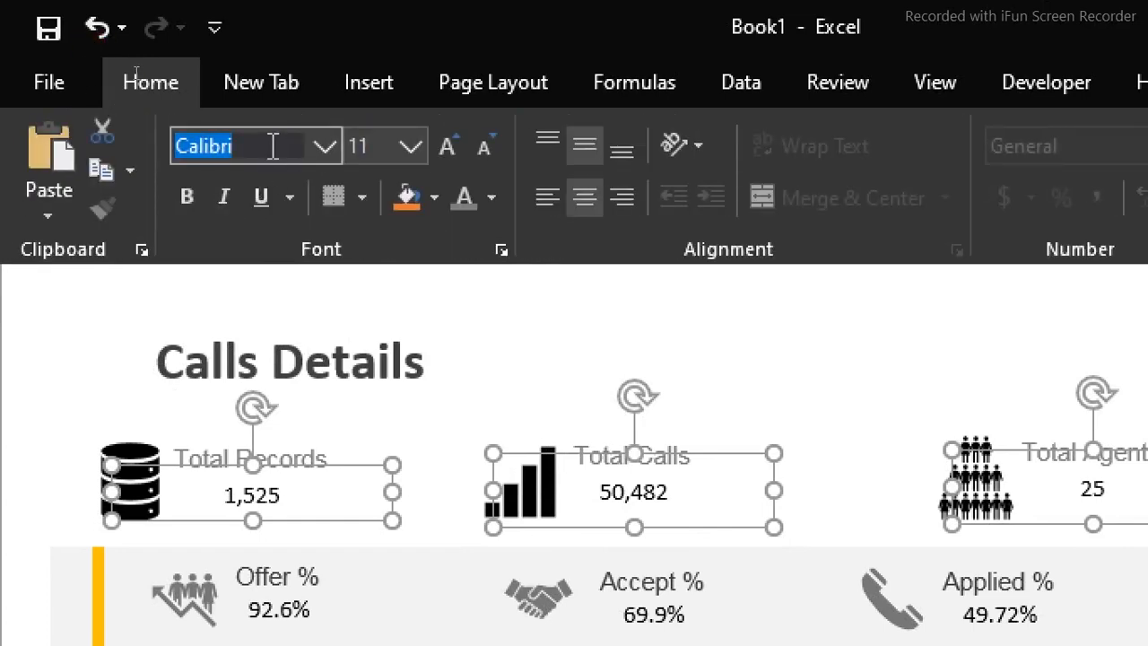
pyautogui.hotkey('ctrl', 'v')
pyautogui.click(217, 146)
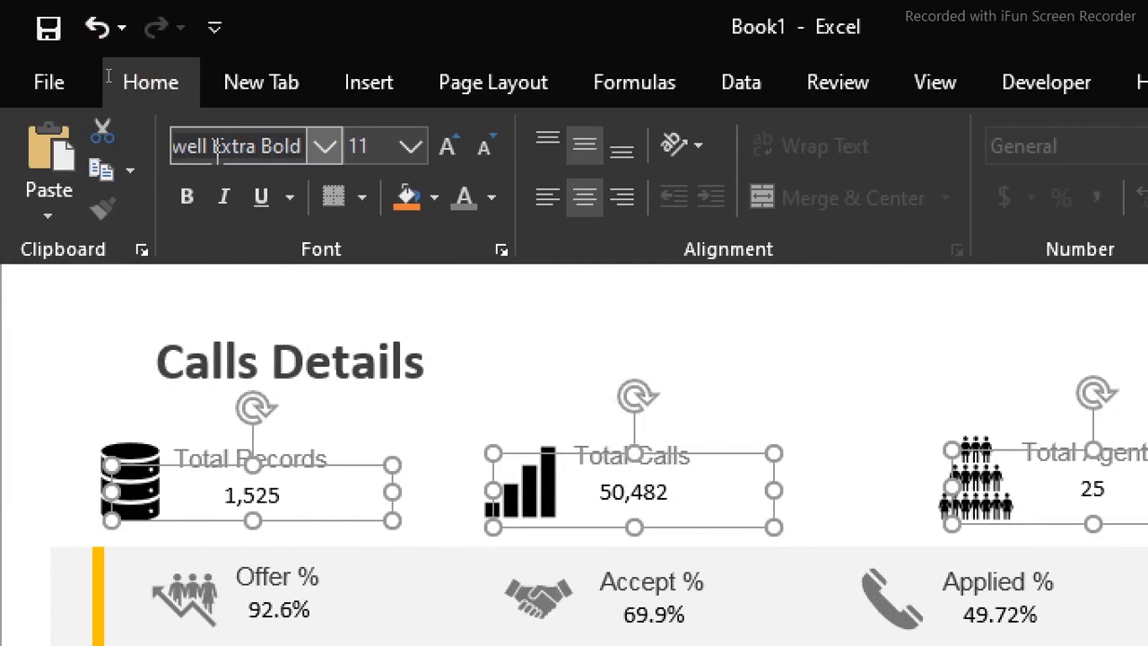
pyautogui.press('Return')
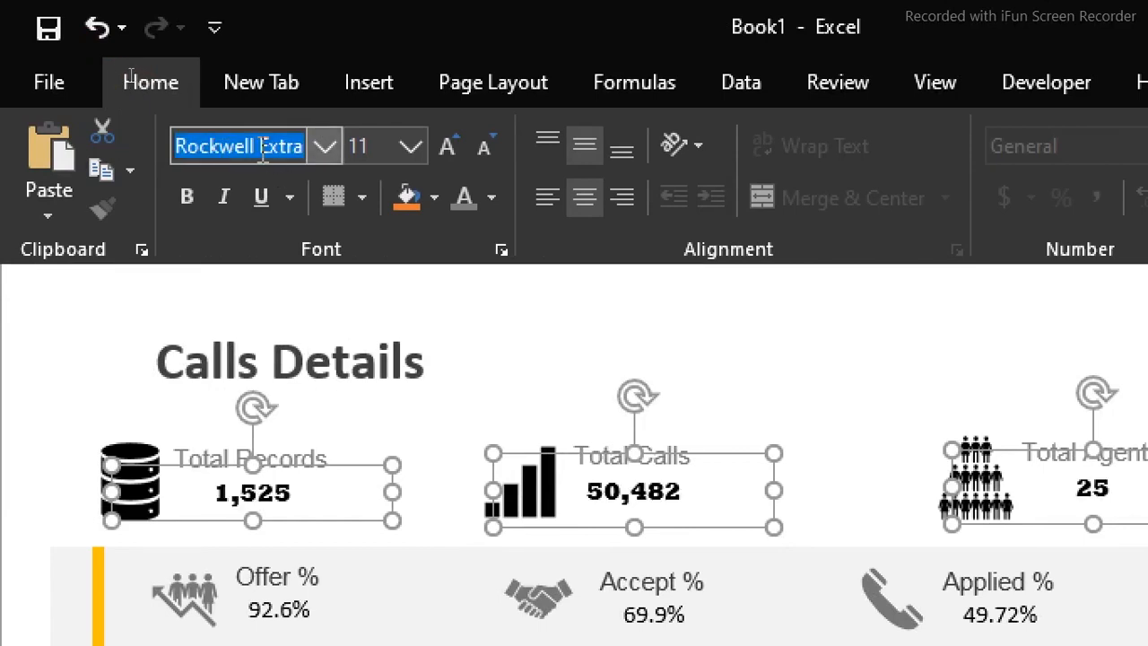
# - Set the five selected value text boxes to font size 20 and a dark grey font colour
pyautogui.click(411, 145)
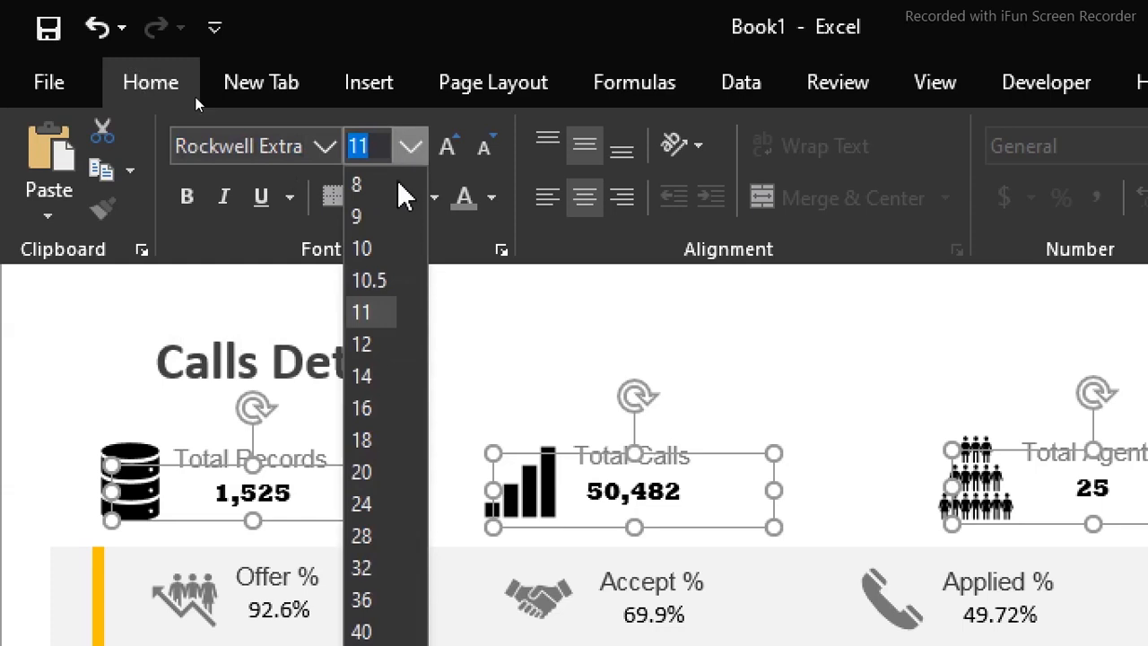
pyautogui.click(359, 469)
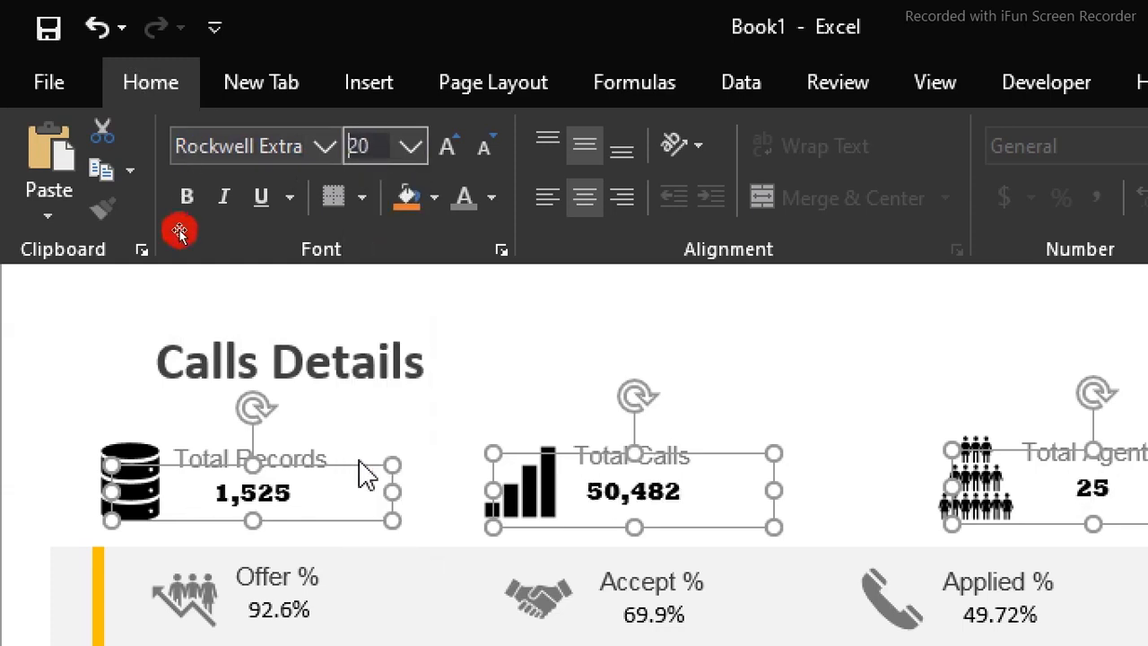
pyautogui.click(493, 199)
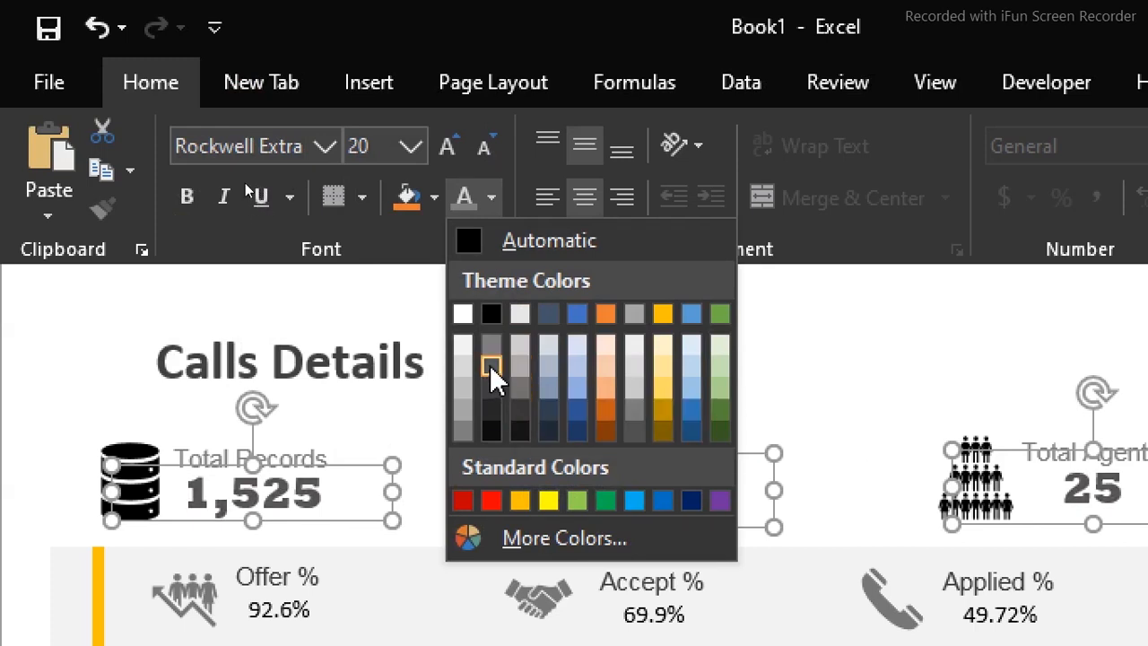
pyautogui.click(491, 368)
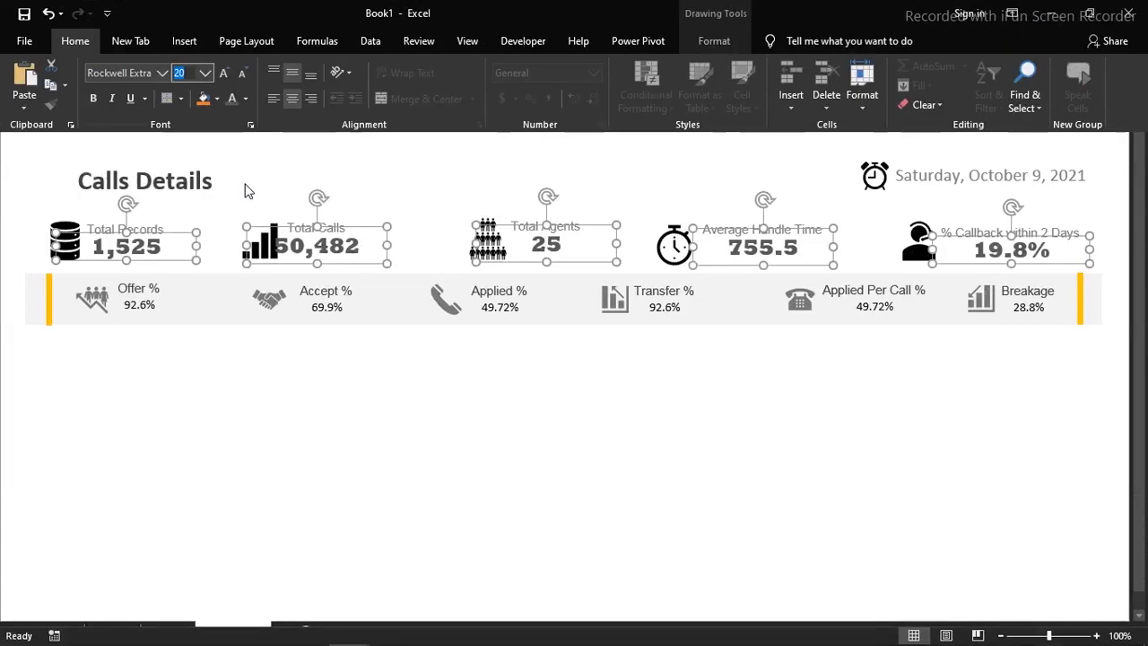
# - Nudge the Total Calls value text box to the right until its number clears the bar chart icon
pyautogui.click(189, 307)
pyautogui.click(228, 390)
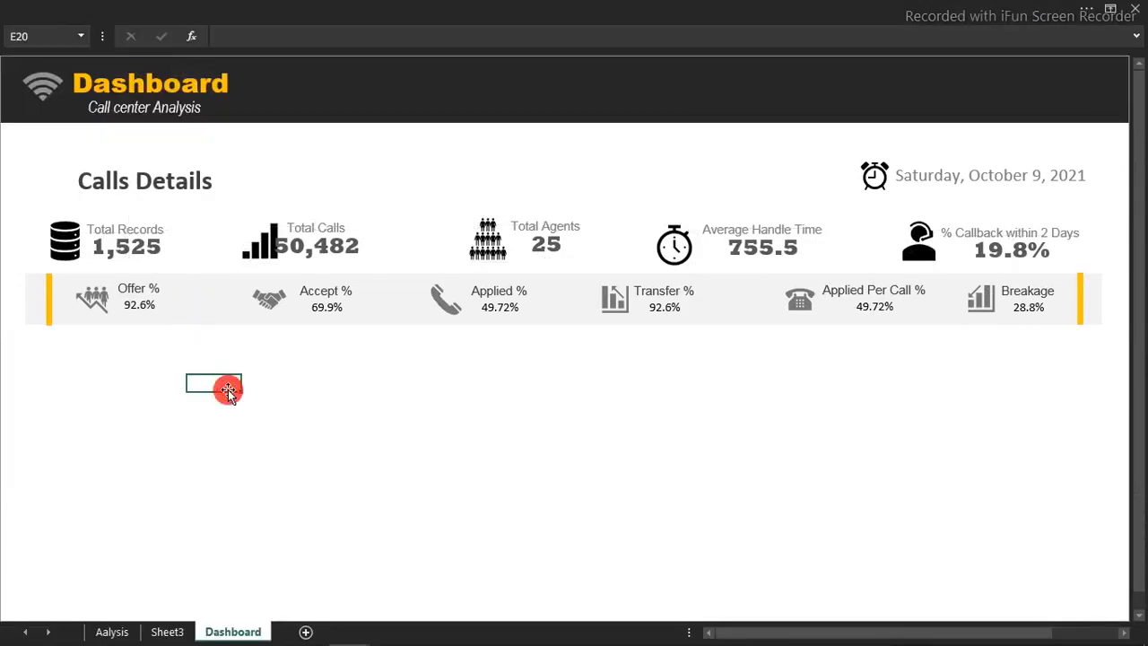
pyautogui.click(309, 254)
pyautogui.press('Right')
pyautogui.press('Right')
pyautogui.press('Right')
pyautogui.press('Right')
pyautogui.press('Right')
pyautogui.press('Right')
pyautogui.press('Right')
pyautogui.press('Right')
pyautogui.press('Right')
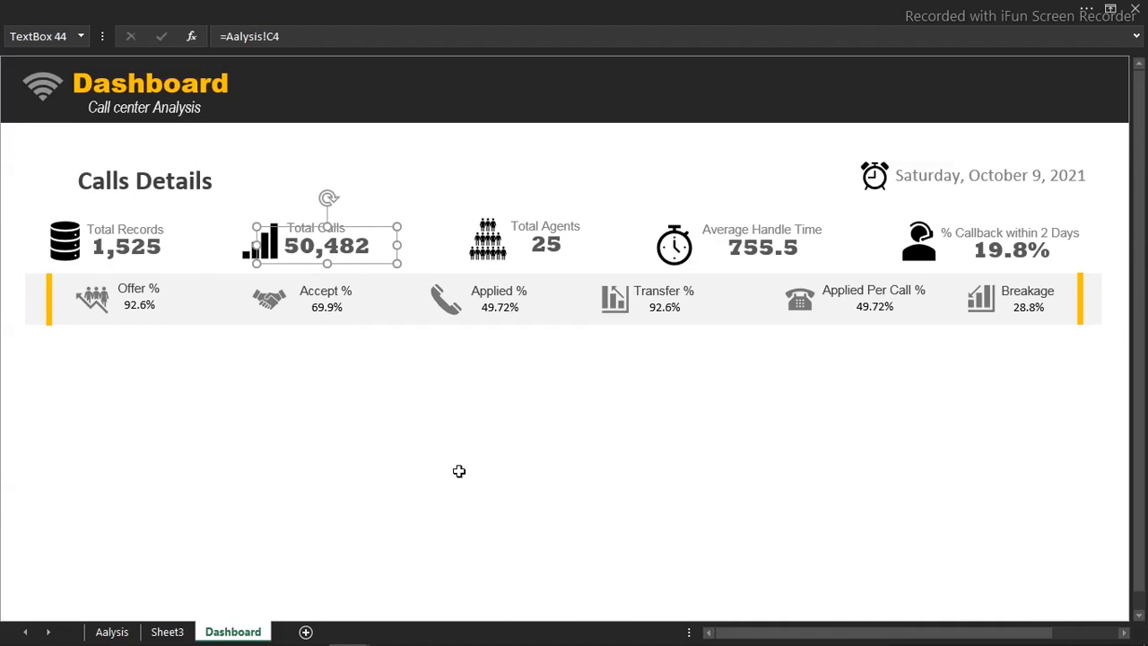
# - Check the card colours in the Dashboard Call center workbook and set the % Callback within 2 Days value in Book1 to an orange font colour
pyautogui.moveTo(224, 642)
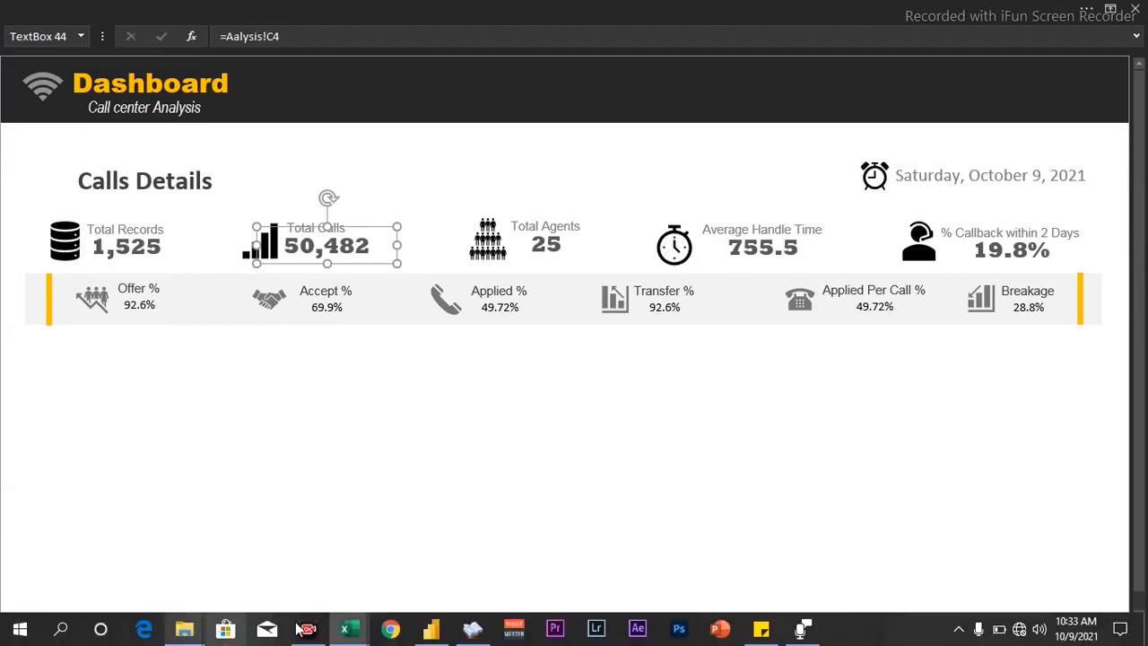
pyautogui.moveTo(346, 633)
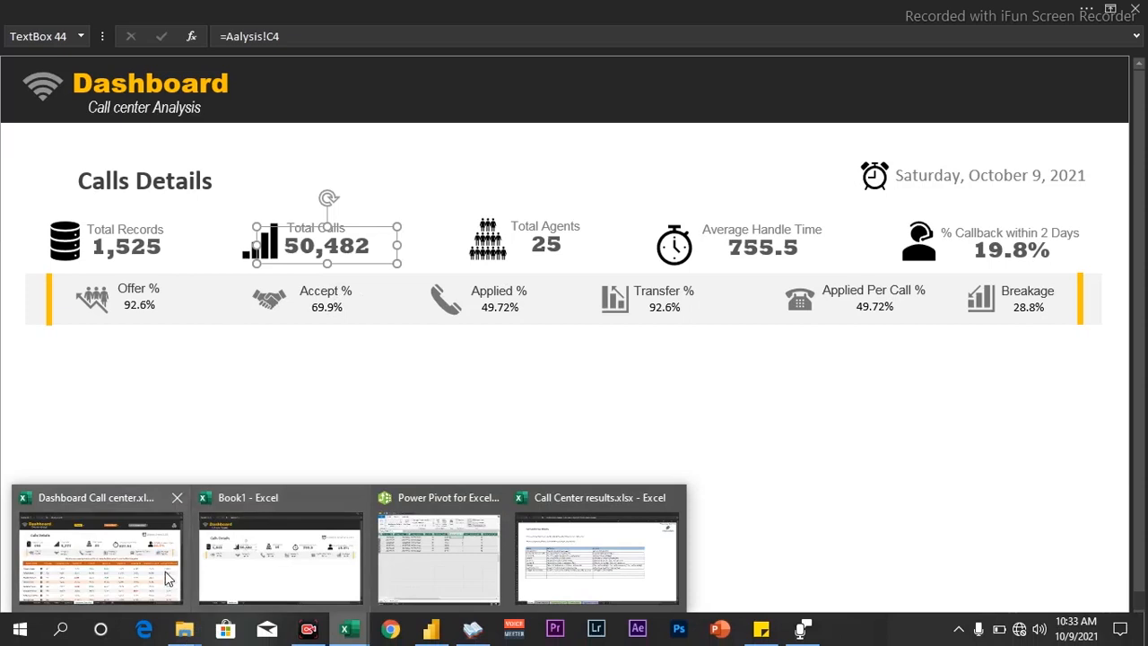
pyautogui.click(165, 571)
pyautogui.click(447, 144)
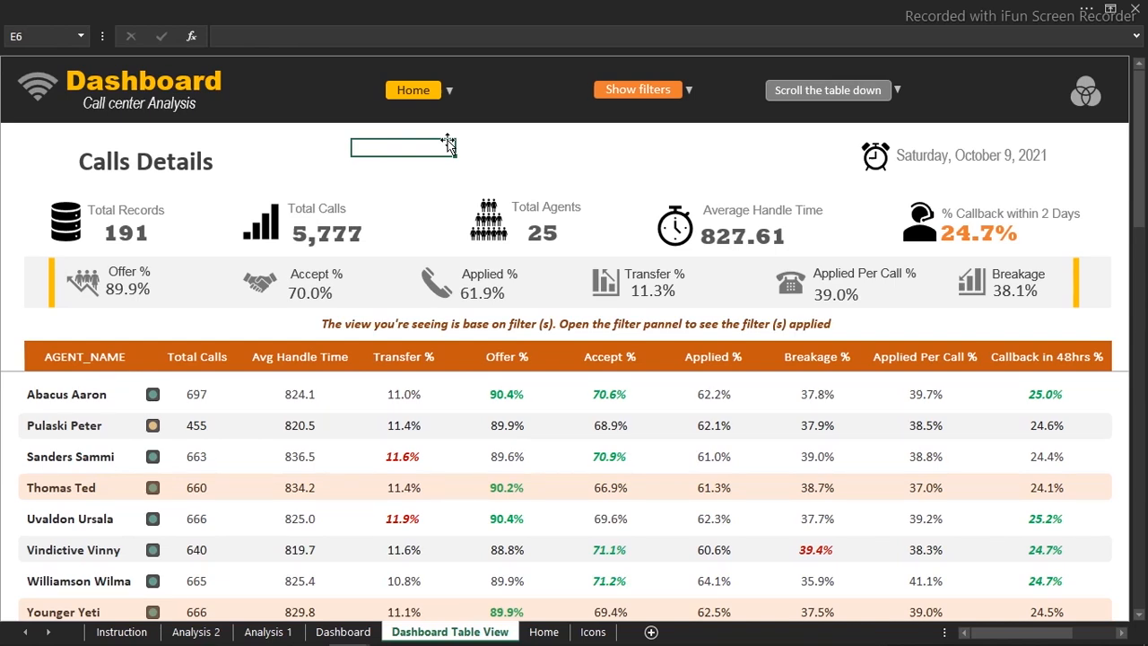
pyautogui.moveTo(350, 632)
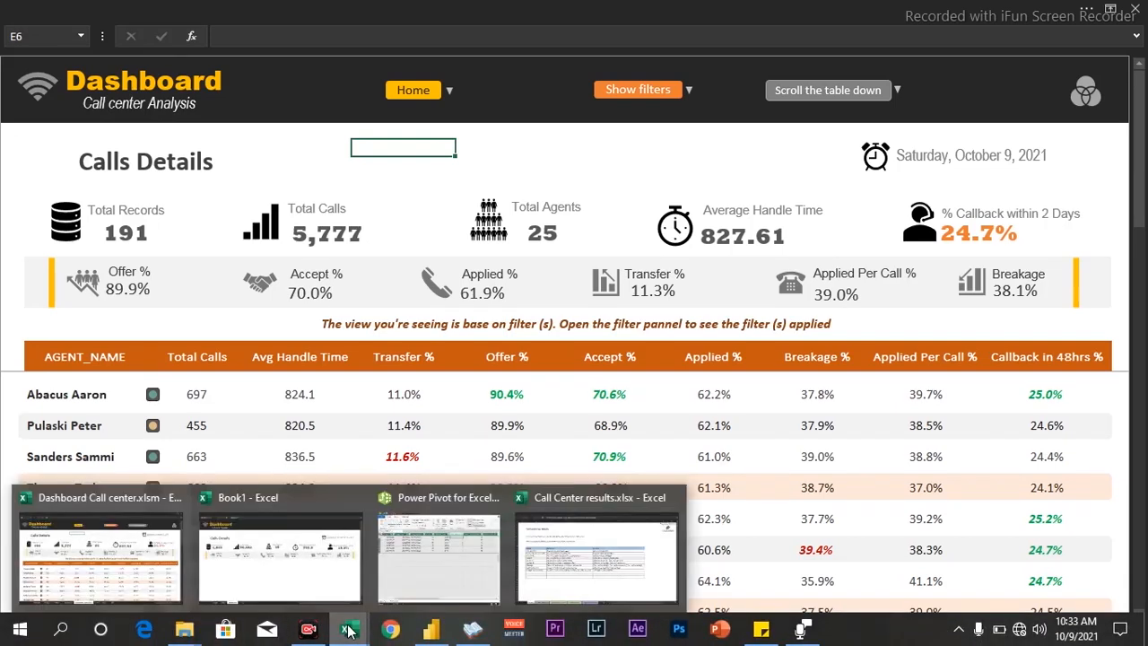
pyautogui.click(314, 549)
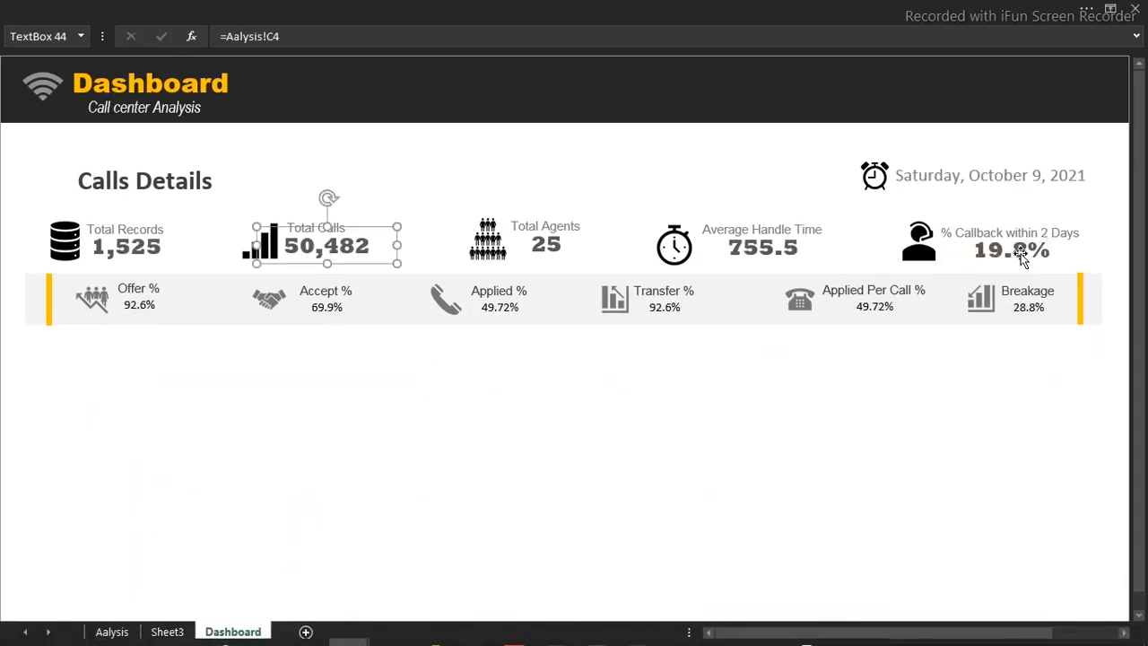
pyautogui.click(1022, 258)
pyautogui.click(502, 20)
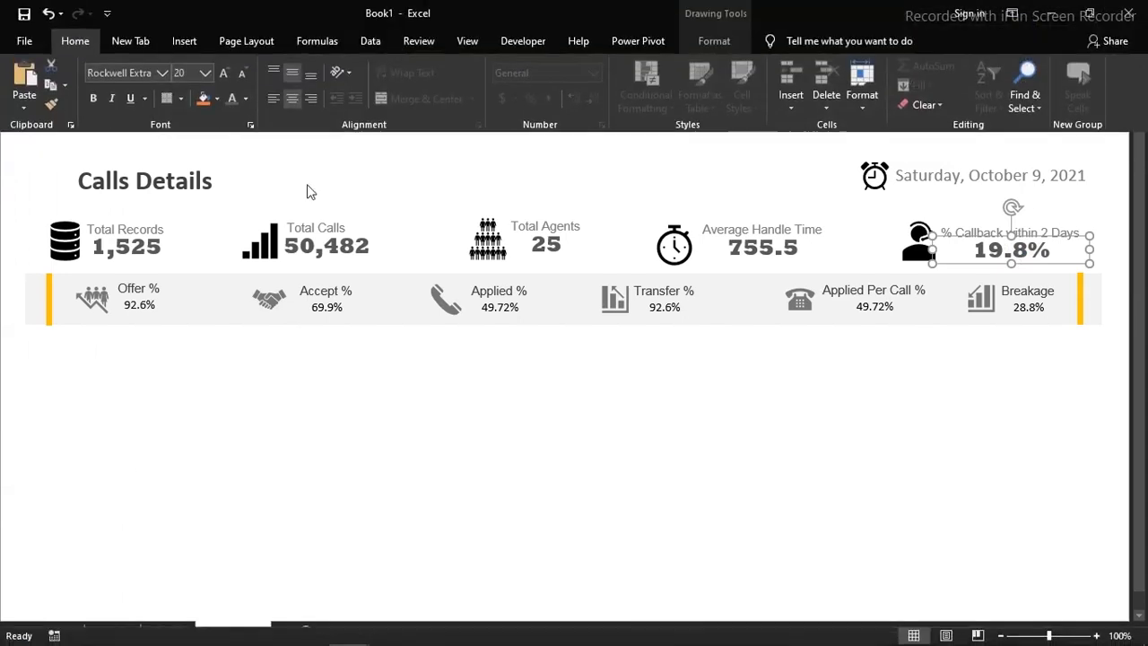
pyautogui.click(245, 101)
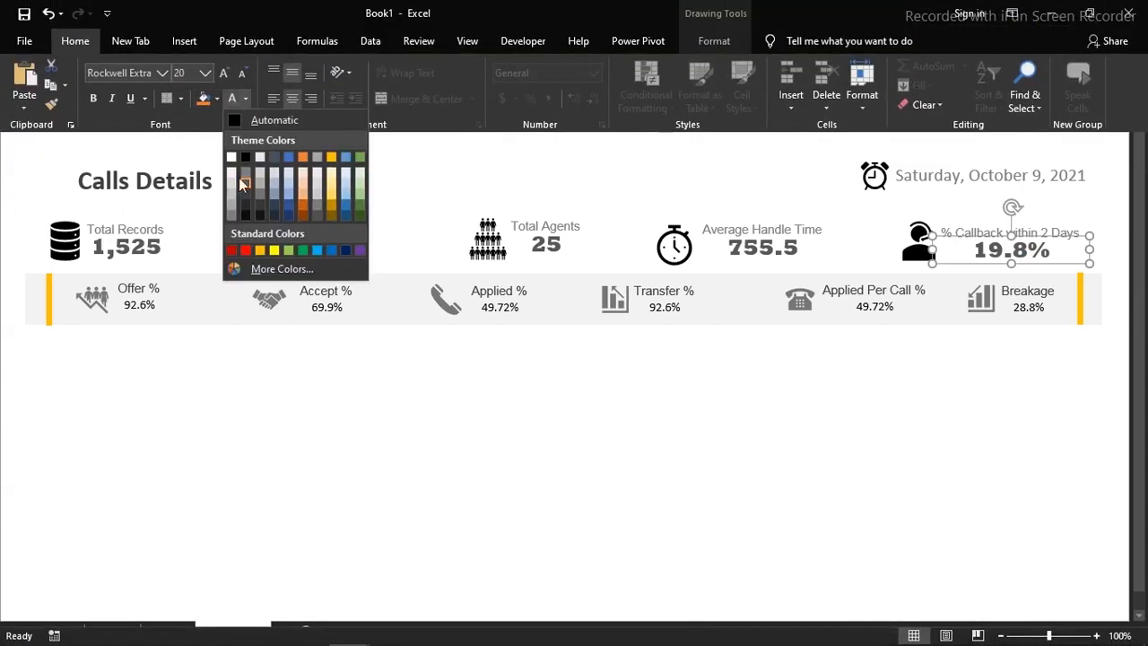
pyautogui.click(303, 159)
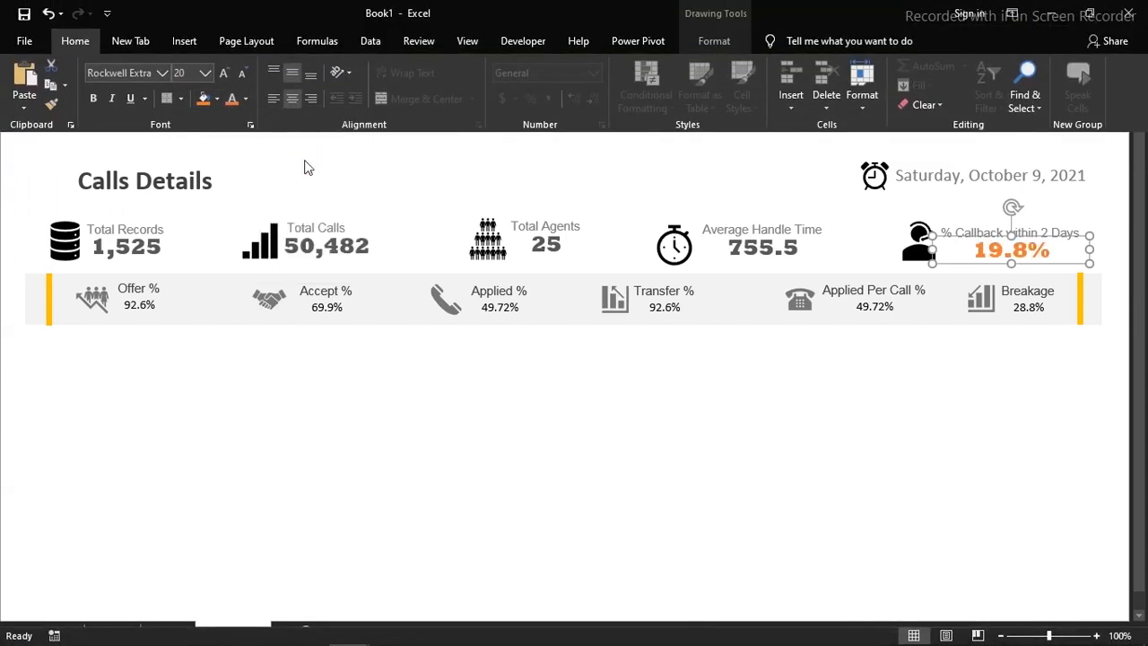
pyautogui.click(176, 380)
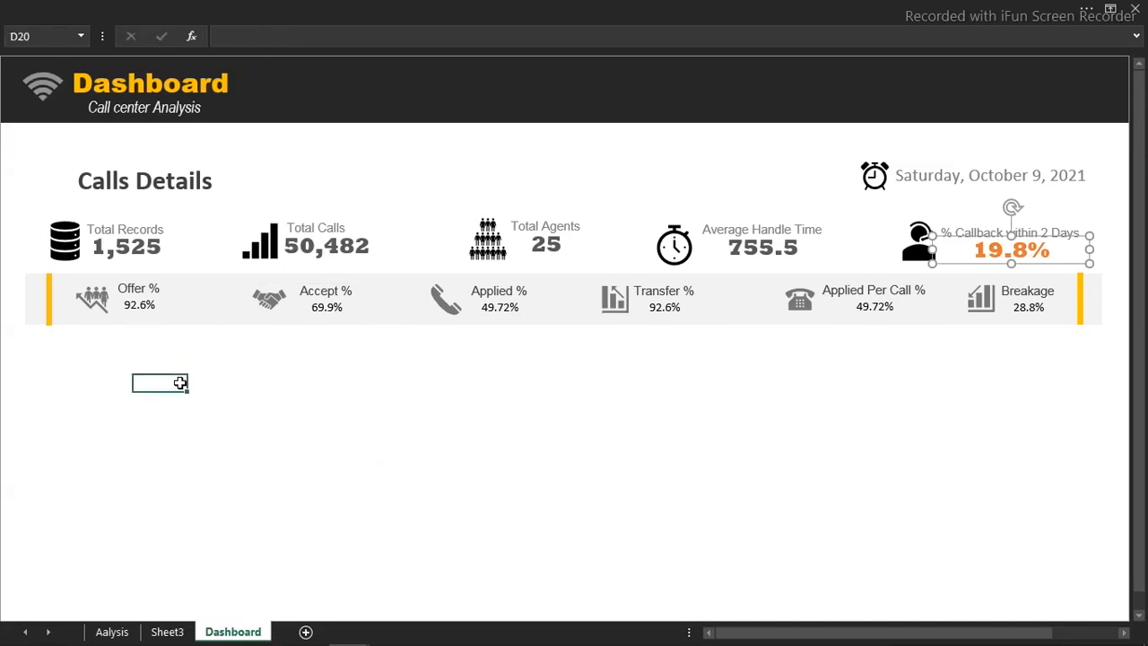
# - Set the six percentage value text boxes in the grey band, from Offer % to Breakage, to font size 16 and dark grey
pyautogui.click(146, 310)
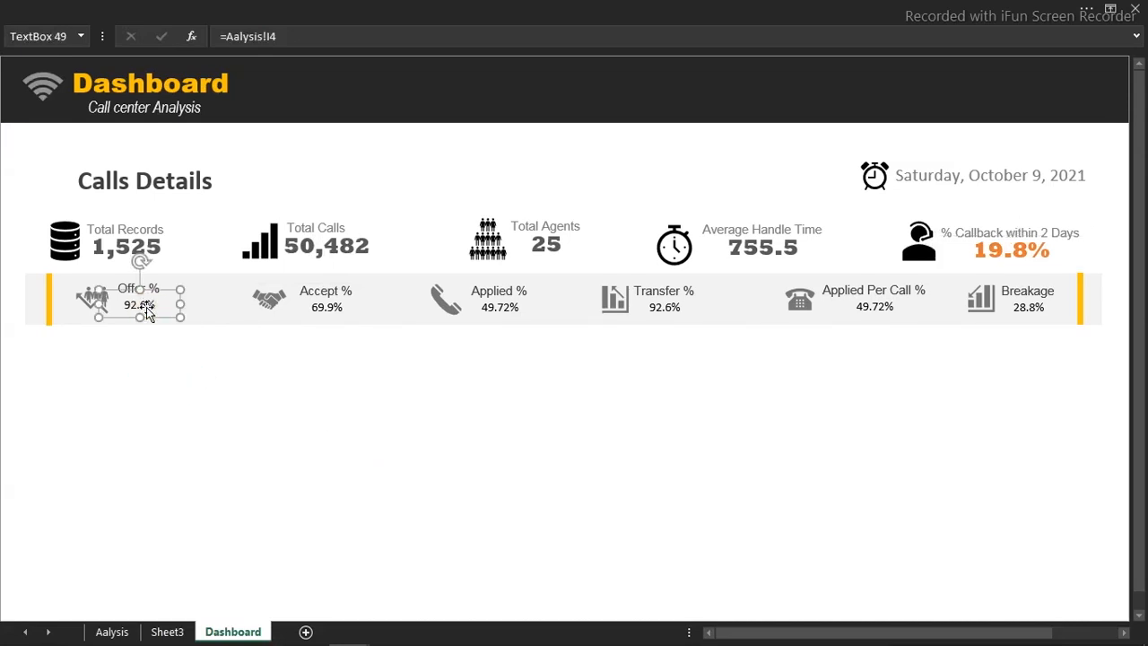
pyautogui.keyDown('ctrl'); pyautogui.click(330, 309); pyautogui.keyUp('ctrl')
pyautogui.keyDown('ctrl'); pyautogui.click(502, 309); pyautogui.keyUp('ctrl')
pyautogui.keyDown('ctrl'); pyautogui.click(666, 309); pyautogui.keyUp('ctrl')
pyautogui.keyDown('ctrl'); pyautogui.click(876, 310); pyautogui.keyUp('ctrl')
pyautogui.keyDown('ctrl'); pyautogui.click(1038, 310); pyautogui.keyUp('ctrl')
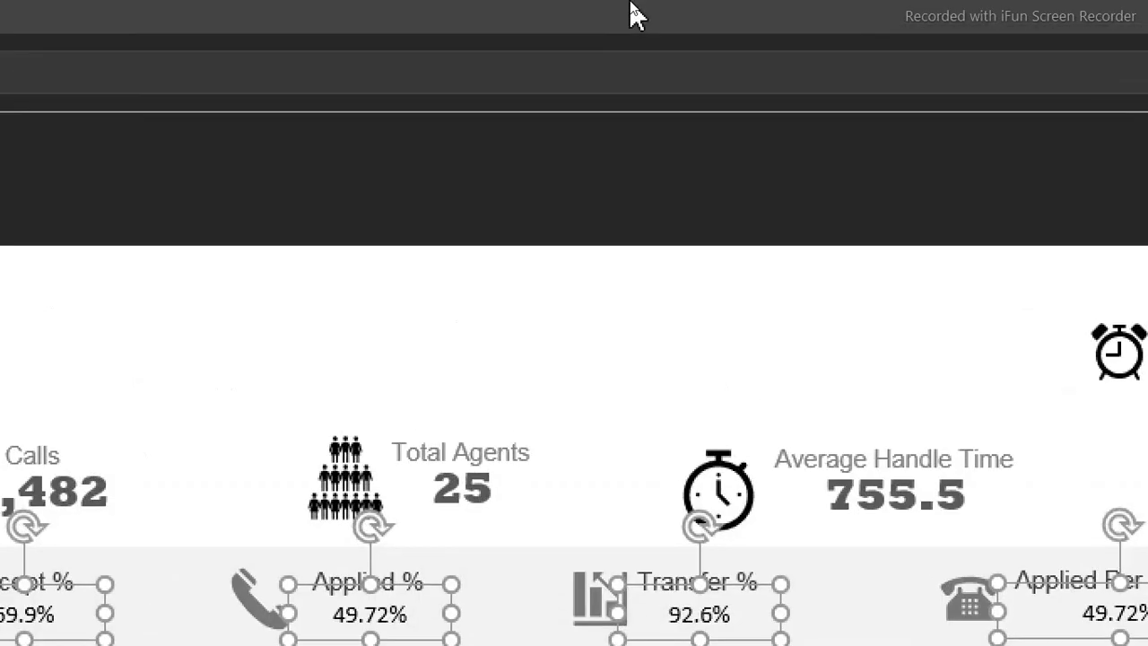
pyautogui.click(81, 11)
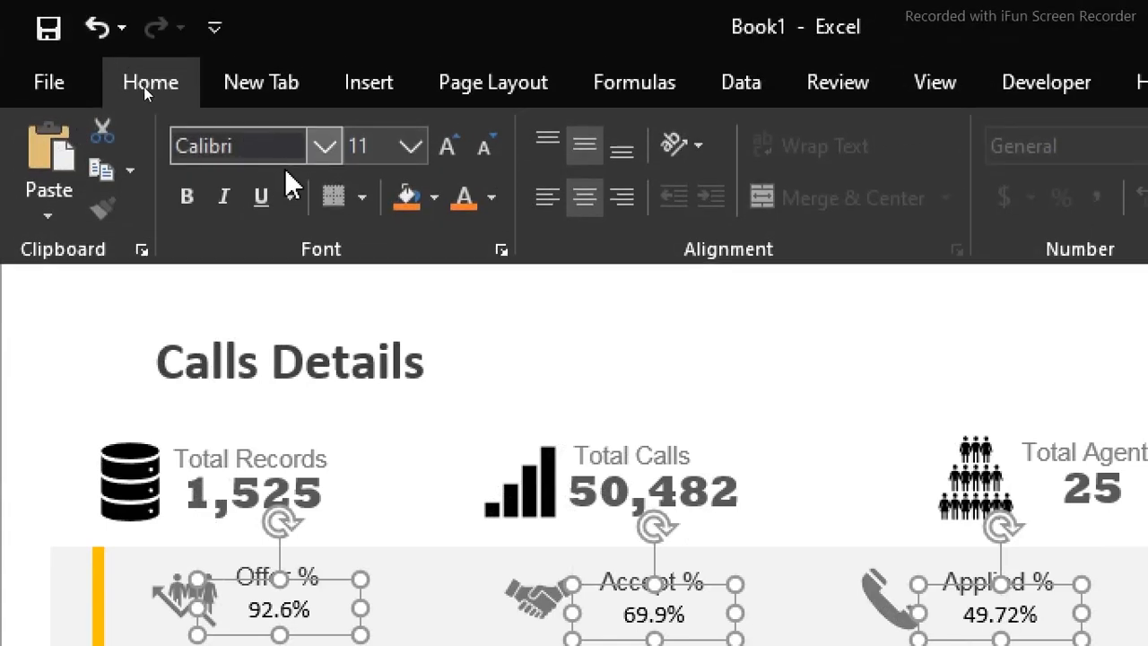
pyautogui.click(411, 148)
pyautogui.click(367, 405)
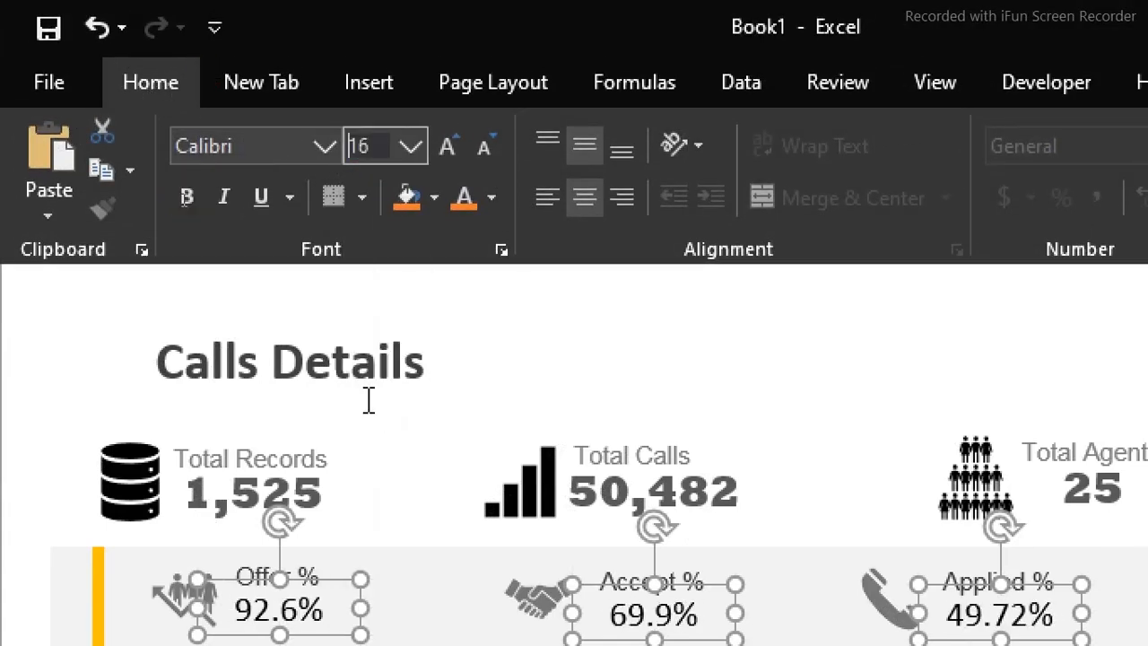
pyautogui.click(491, 197)
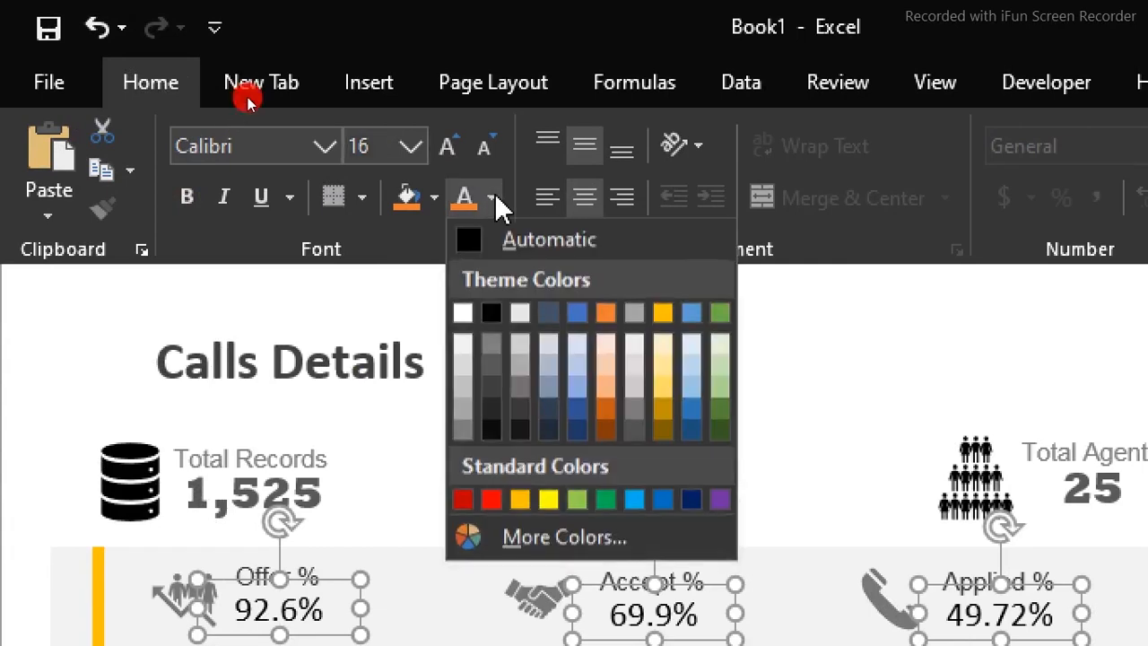
pyautogui.click(490, 391)
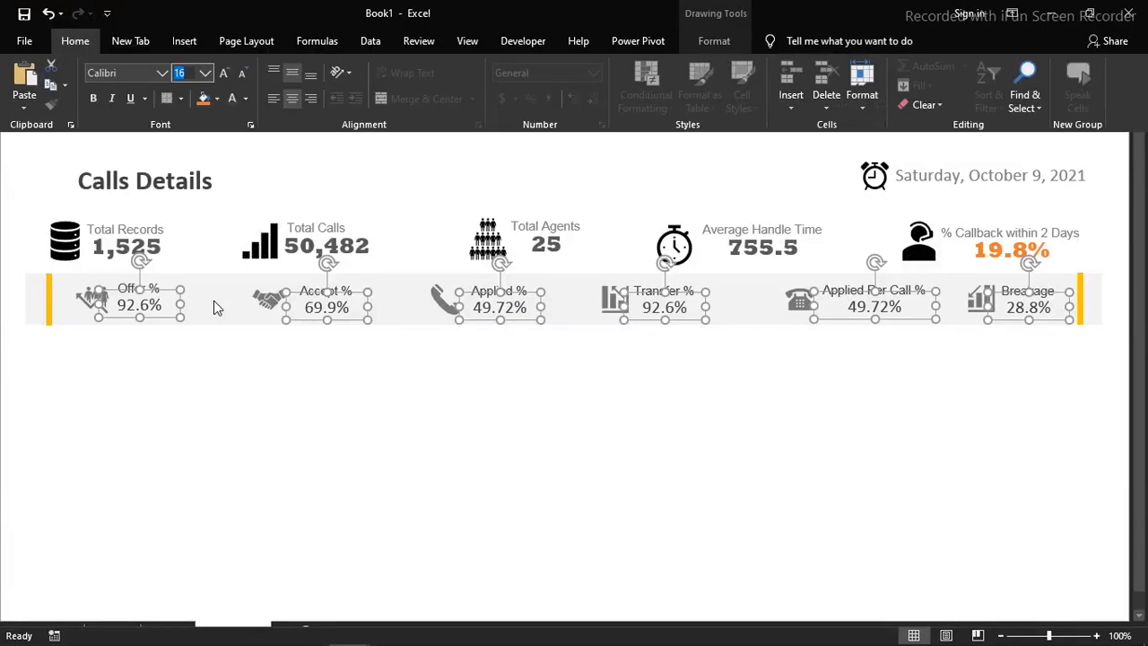
pyautogui.click(194, 413)
pyautogui.click(194, 413)
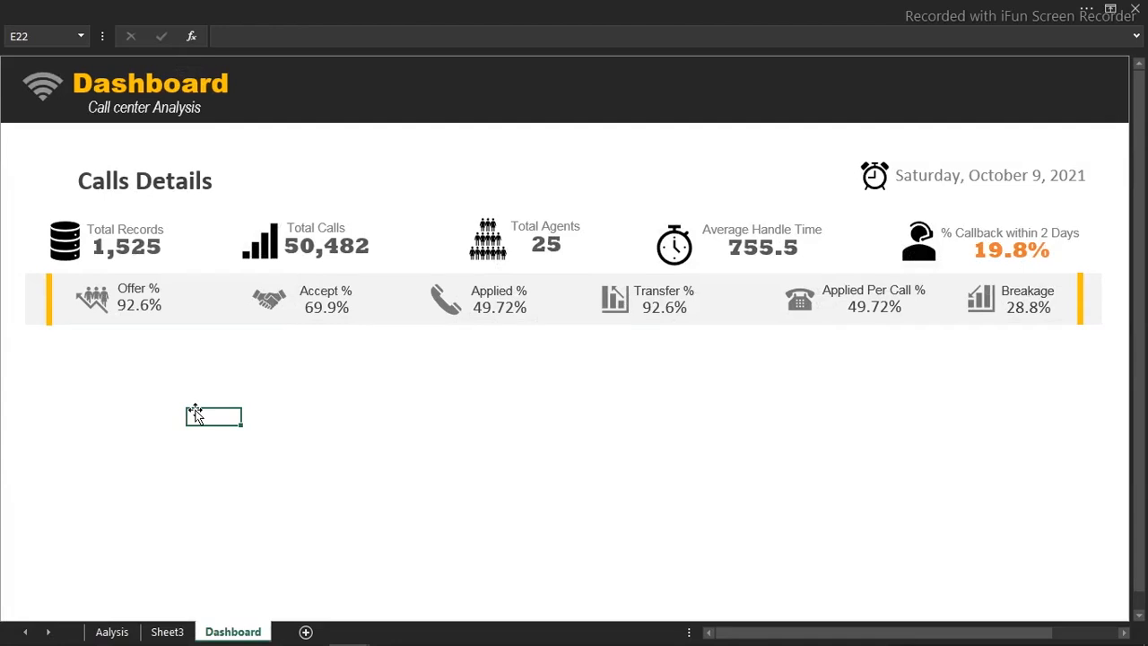
# - Examine the agent table in the finished call center dashboard workbook and return to the dashboard under construction
pyautogui.moveTo(401, 628)
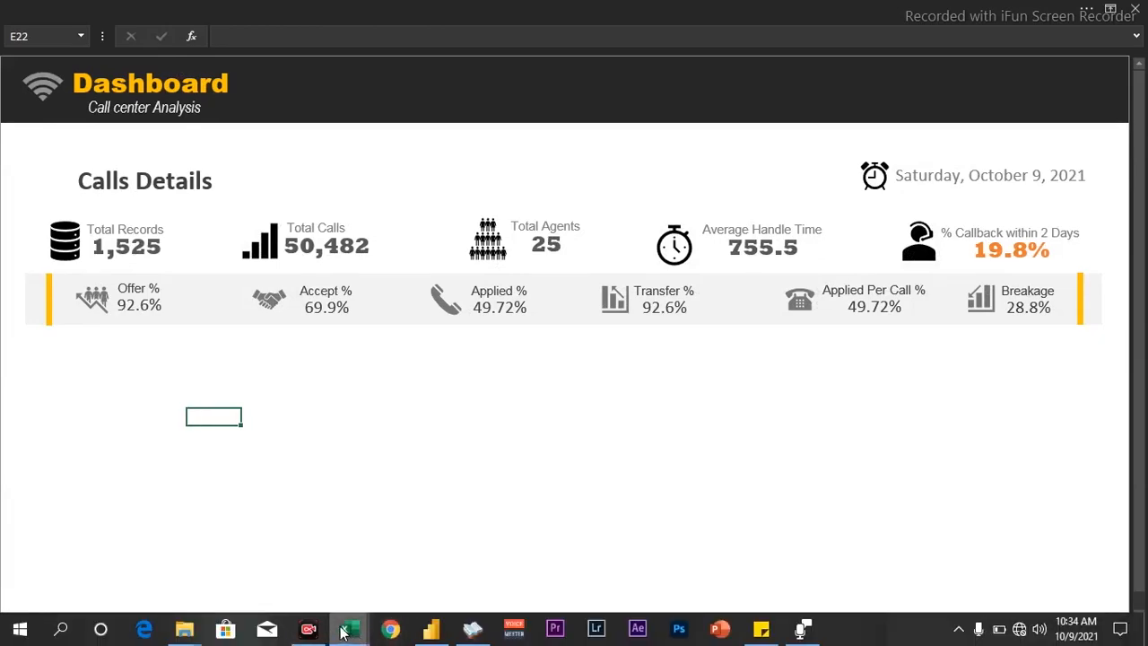
pyautogui.moveTo(346, 631)
pyautogui.click(95, 555)
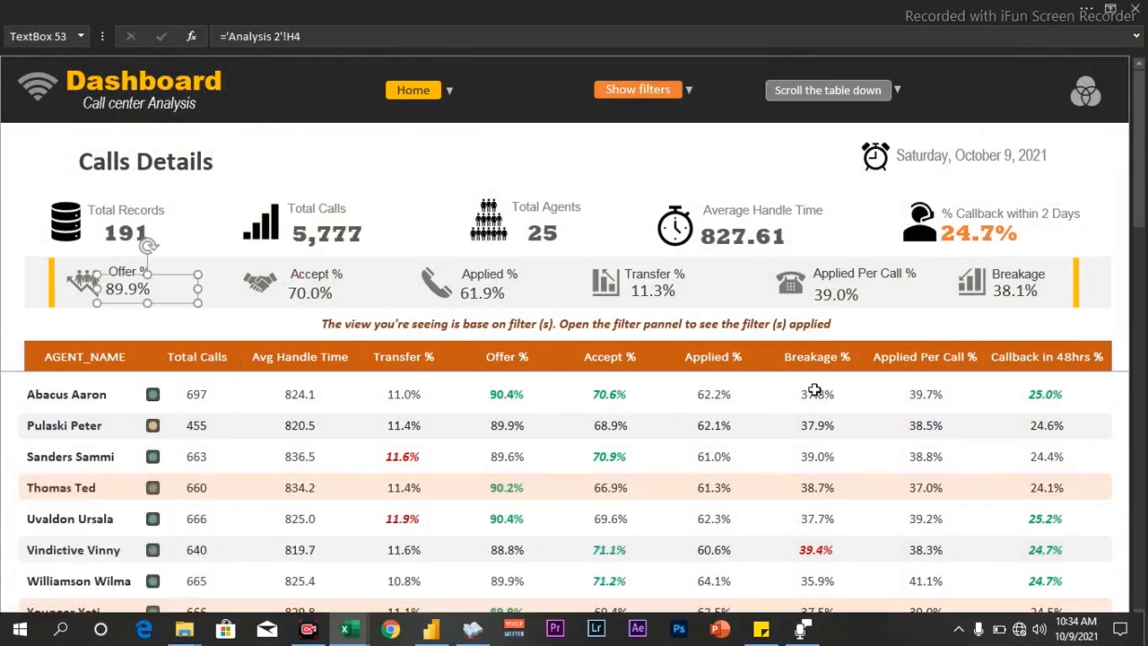
pyautogui.moveTo(1139, 173); pyautogui.dragTo(1124, 56)
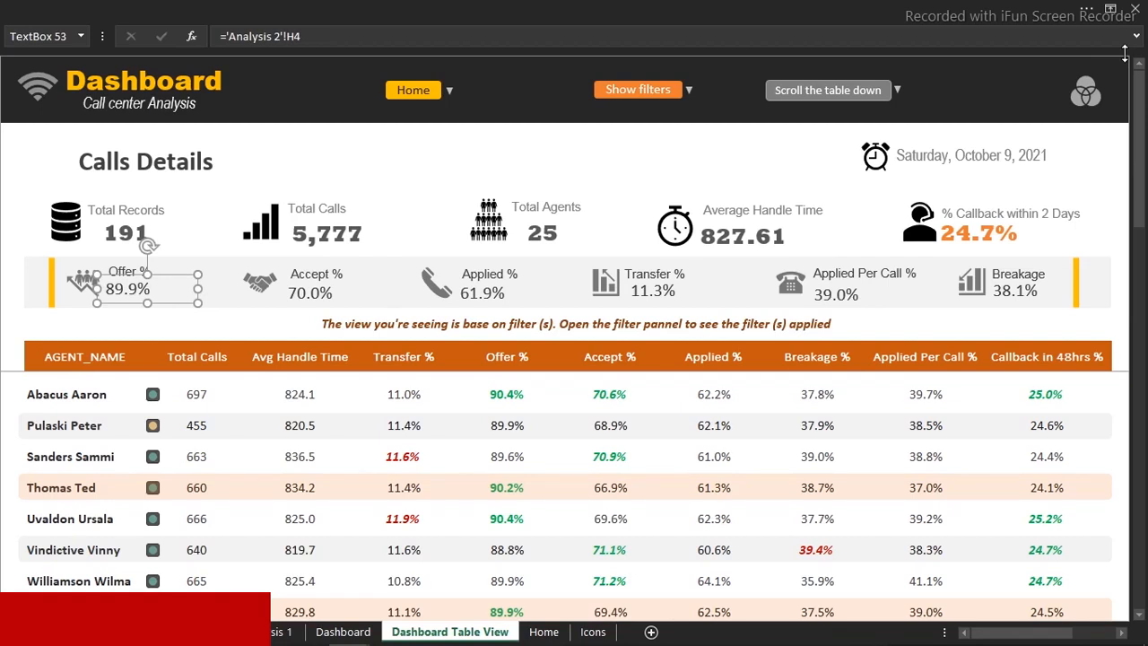
pyautogui.moveTo(345, 635)
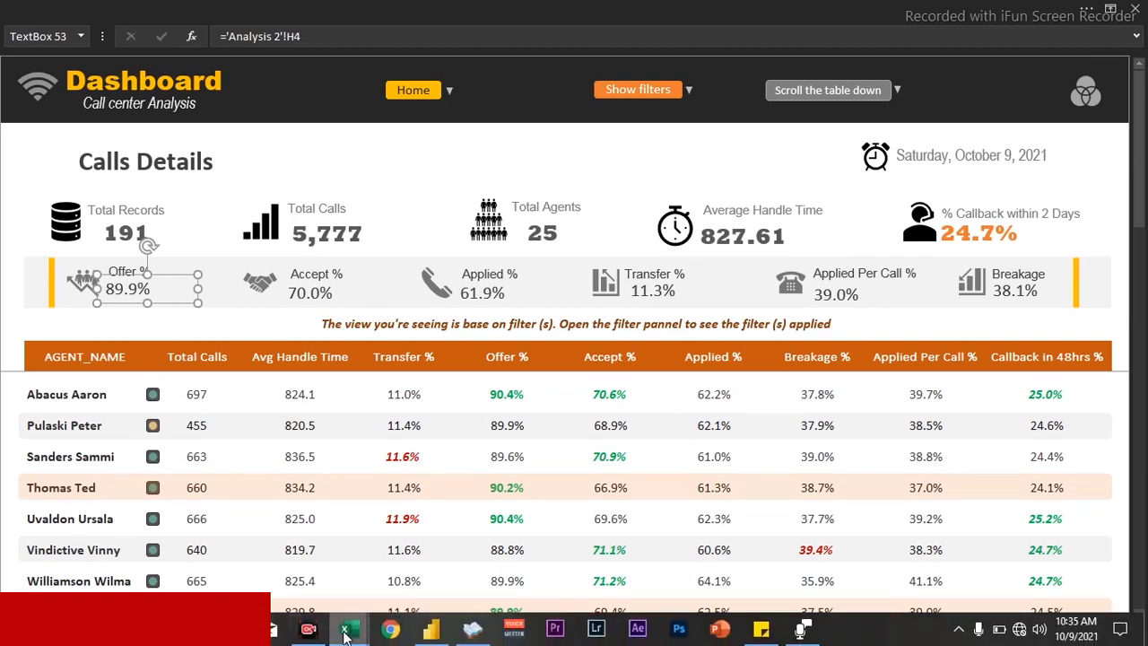
pyautogui.click(274, 566)
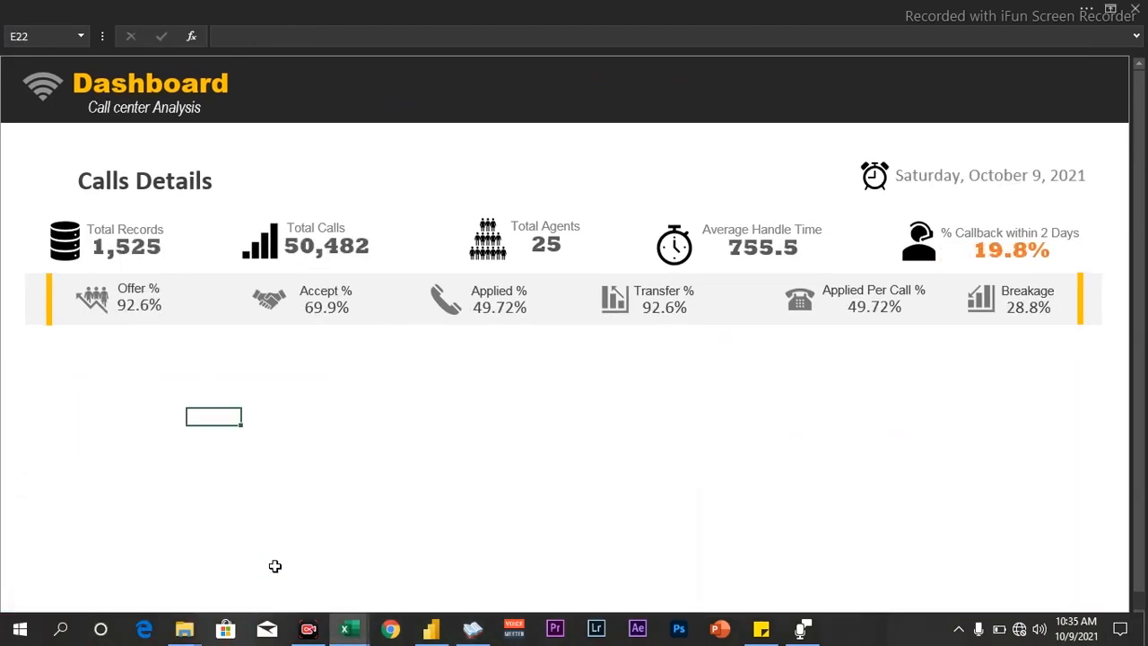
pyautogui.click(461, 400)
pyautogui.click(365, 416)
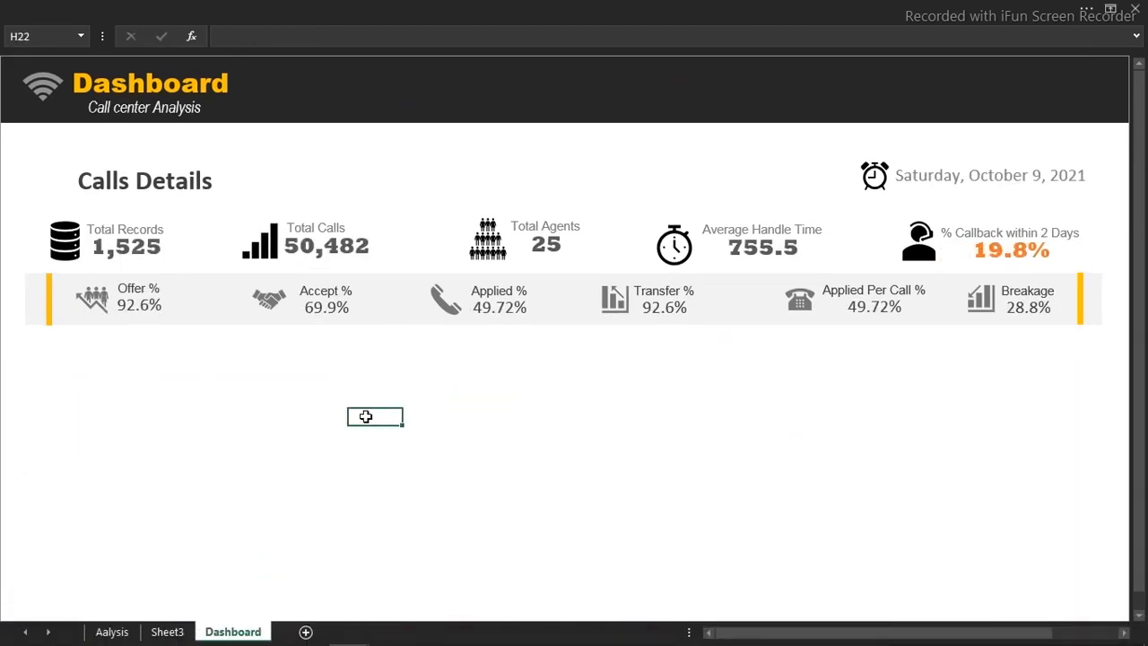
# - Open the Aalysis sheet and look for free space beyond the existing pivot table
pyautogui.click(118, 631)
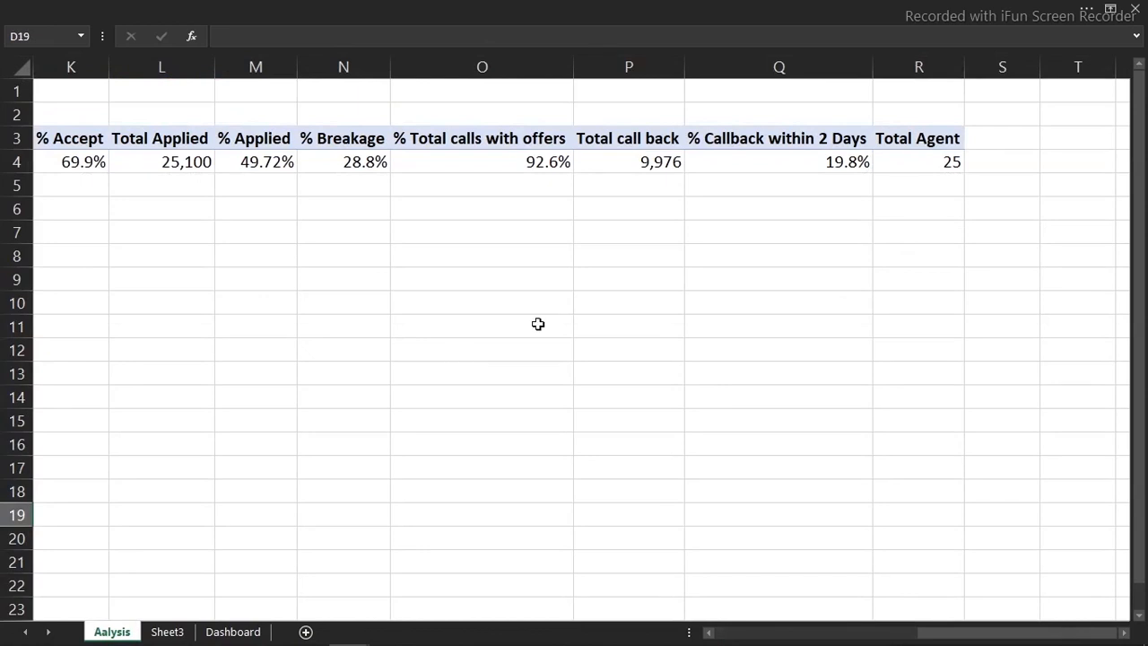
pyautogui.moveTo(974, 296); pyautogui.dragTo(891, 546)
pyautogui.click(817, 471)
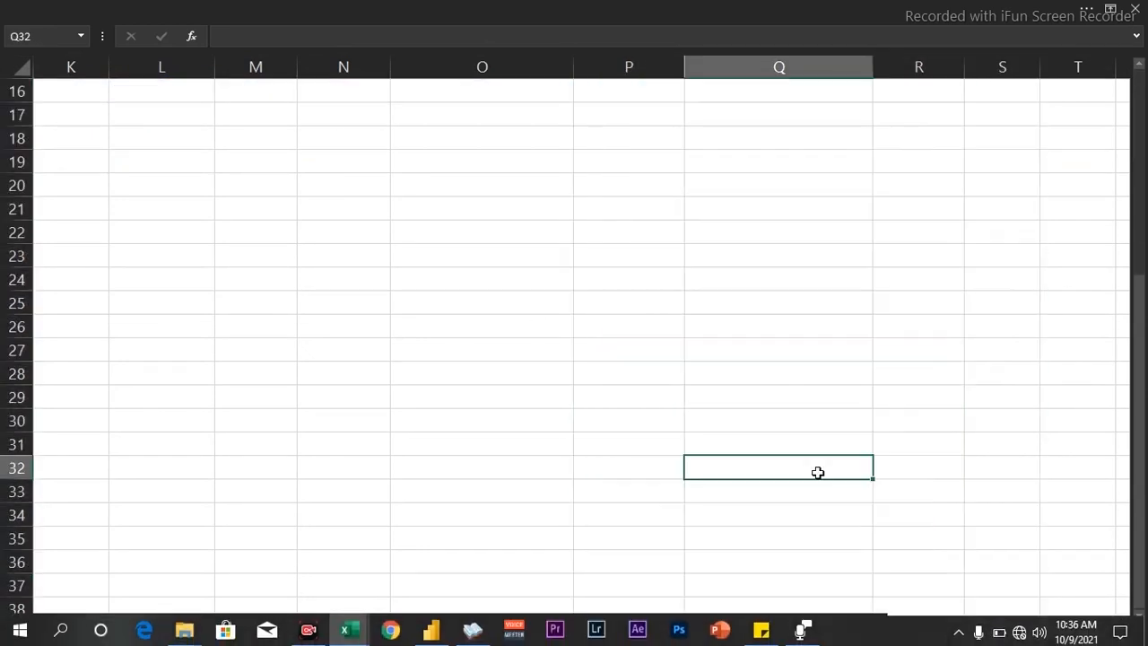
pyautogui.moveTo(1101, 473); pyautogui.dragTo(1145, 430)
pyautogui.moveTo(753, 131); pyautogui.dragTo(341, 192)
pyautogui.click(310, 261)
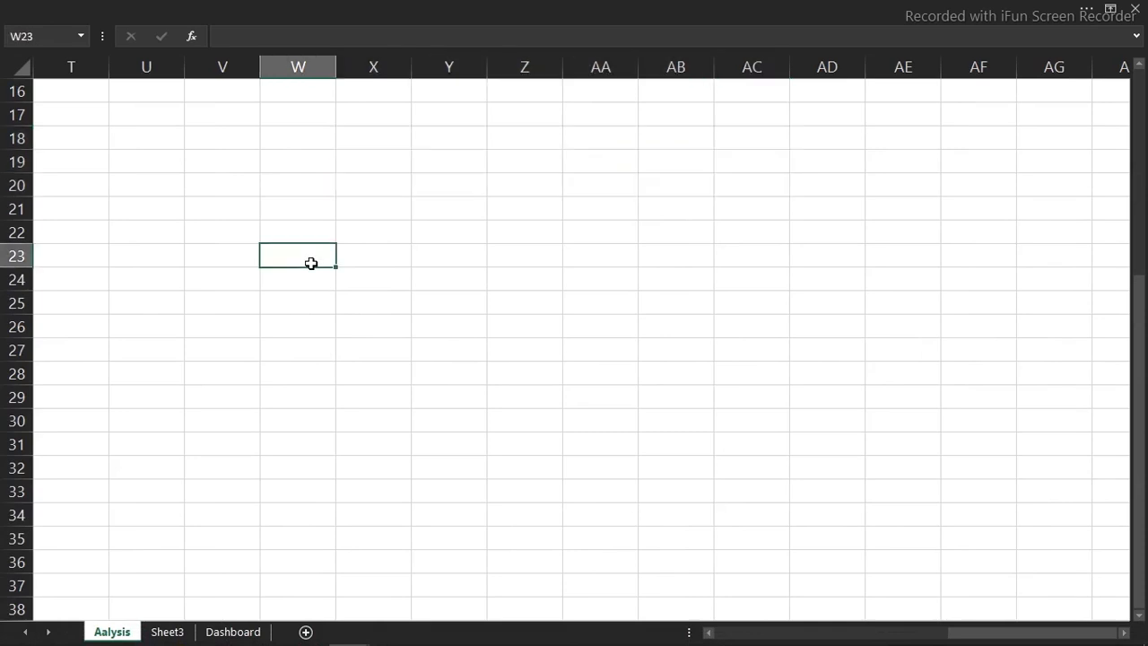
pyautogui.click(98, 184)
pyautogui.click(135, 116)
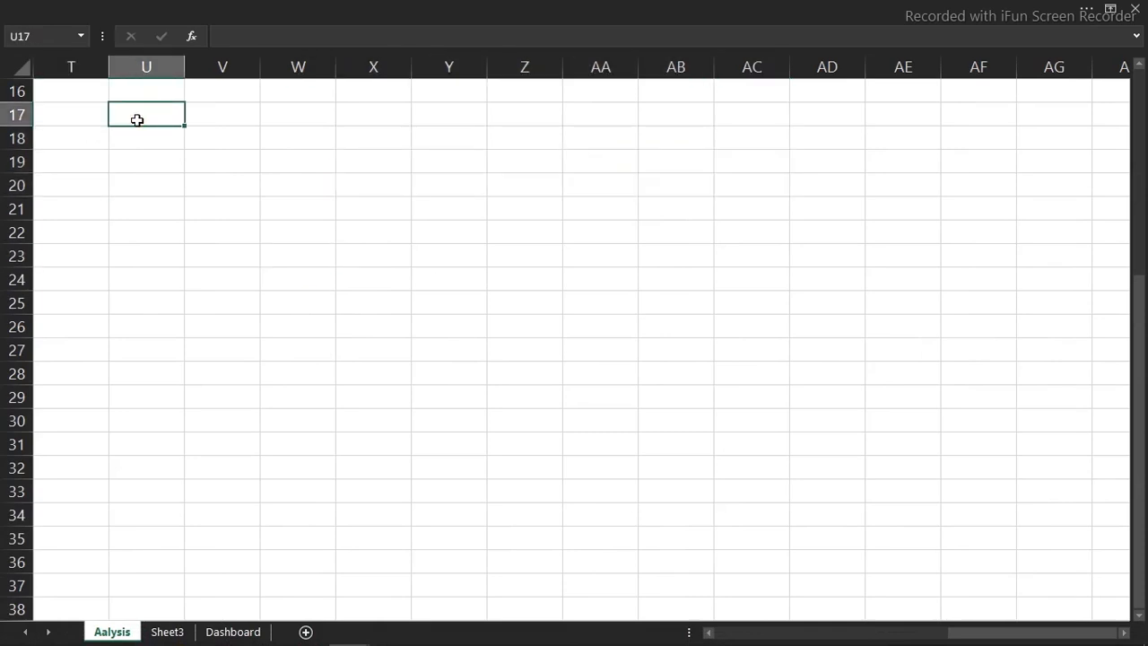
pyautogui.moveTo(777, 633); pyautogui.dragTo(679, 623)
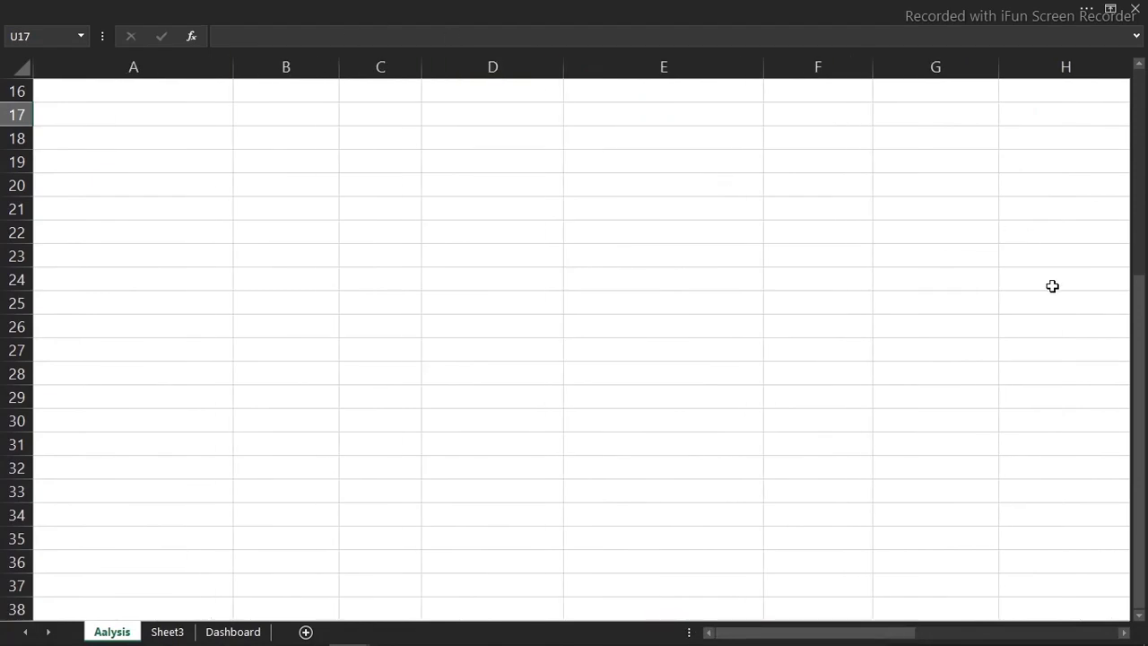
pyautogui.moveTo(1139, 358); pyautogui.dragTo(1101, 16)
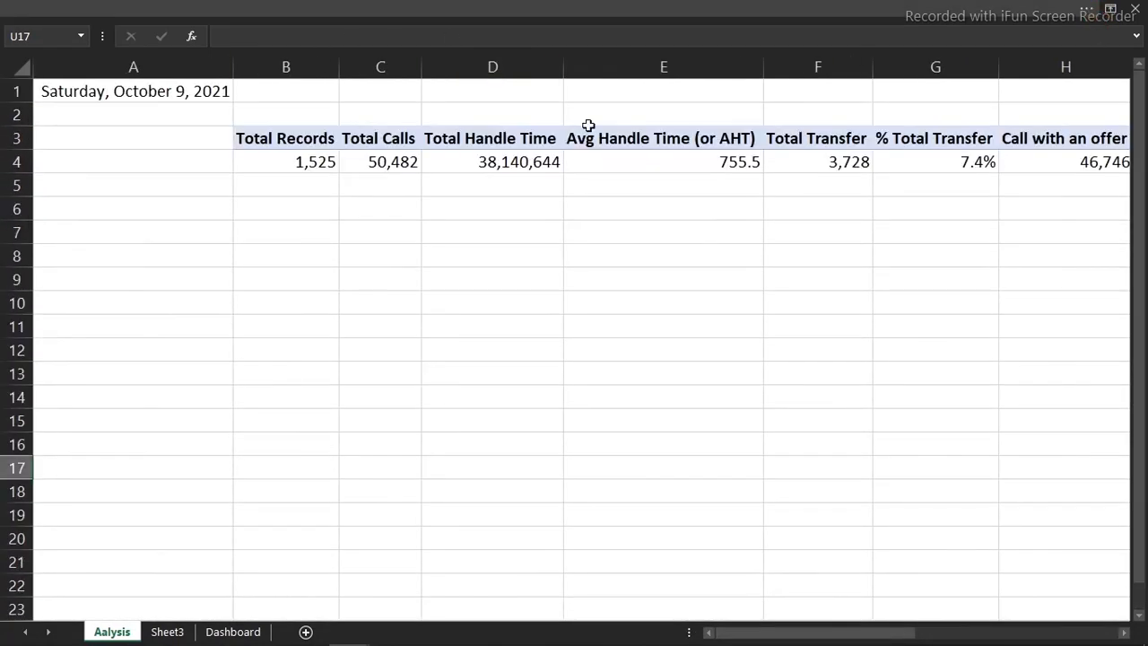
# - Copy the summary pivot table in B3:R4 and paste it at U3 on the same sheet
pyautogui.click(285, 137)
pyautogui.moveTo(285, 137); pyautogui.dragTo(365, 162)
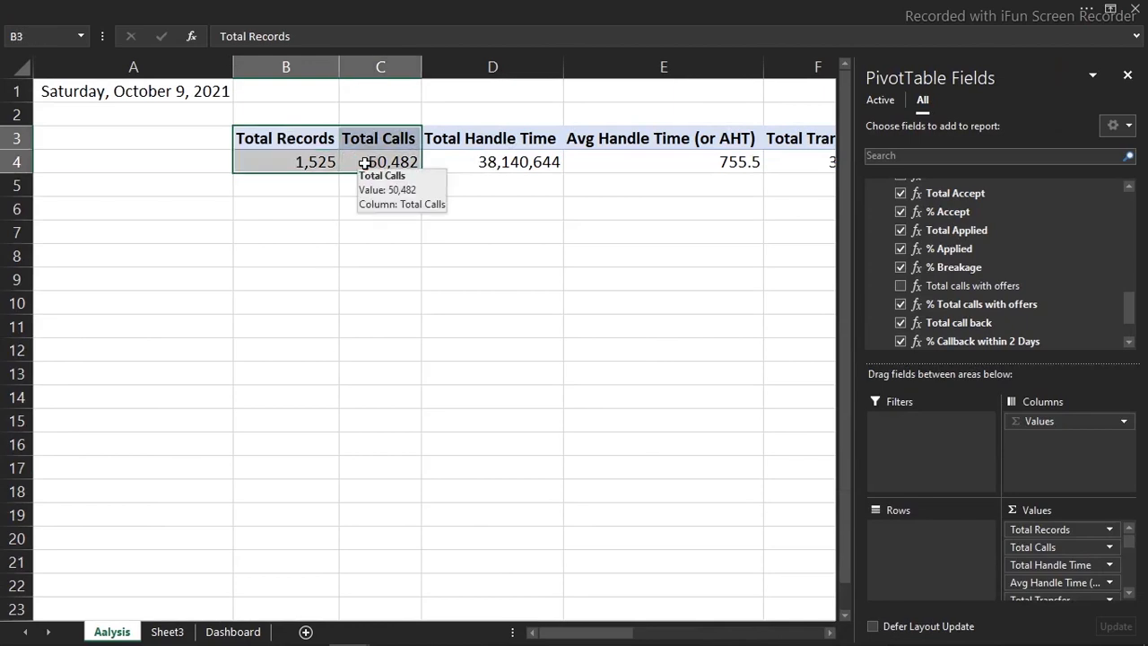
pyautogui.hotkey('ctrl', 'shift', 'Right')
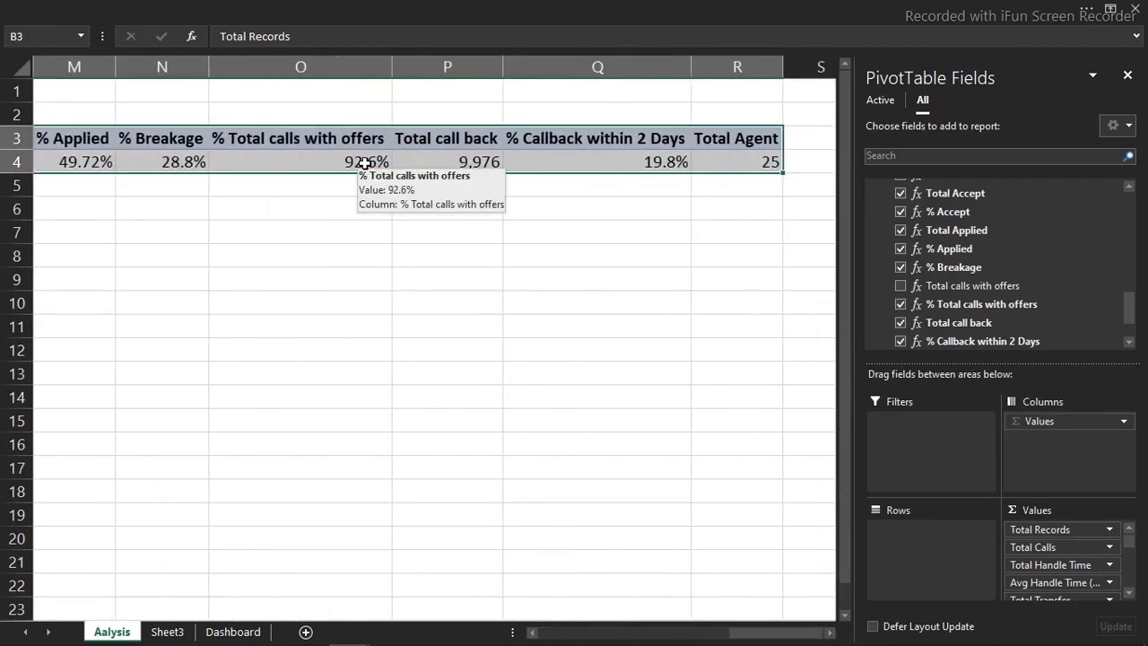
pyautogui.hotkey('ctrl', 'c')
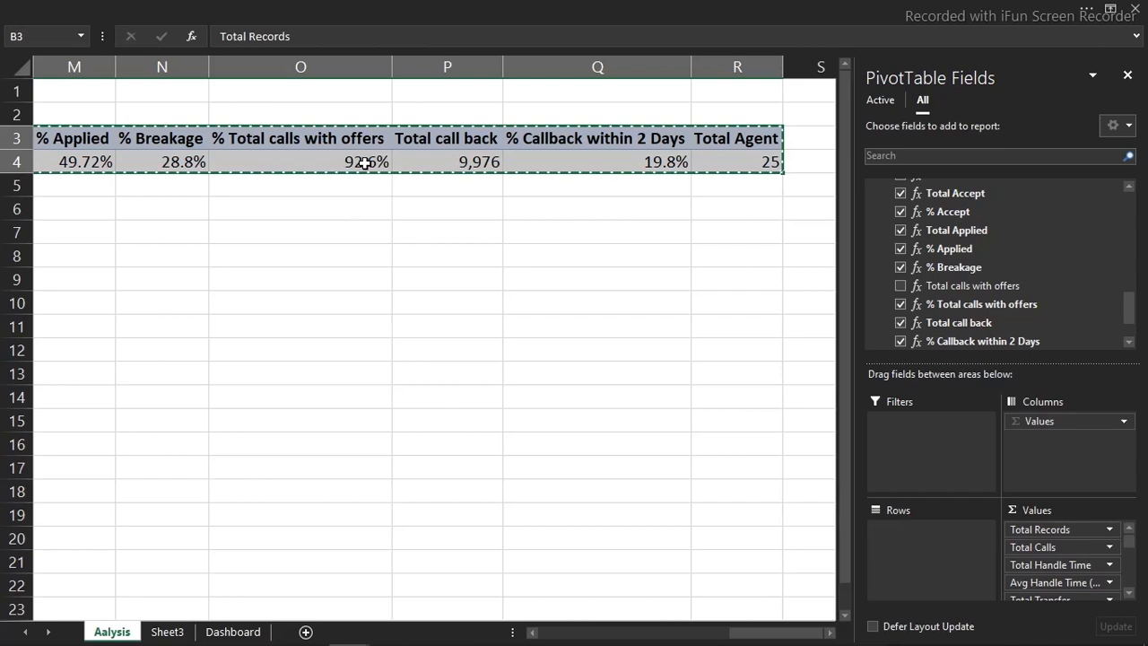
pyautogui.click(801, 138)
pyautogui.click(956, 138)
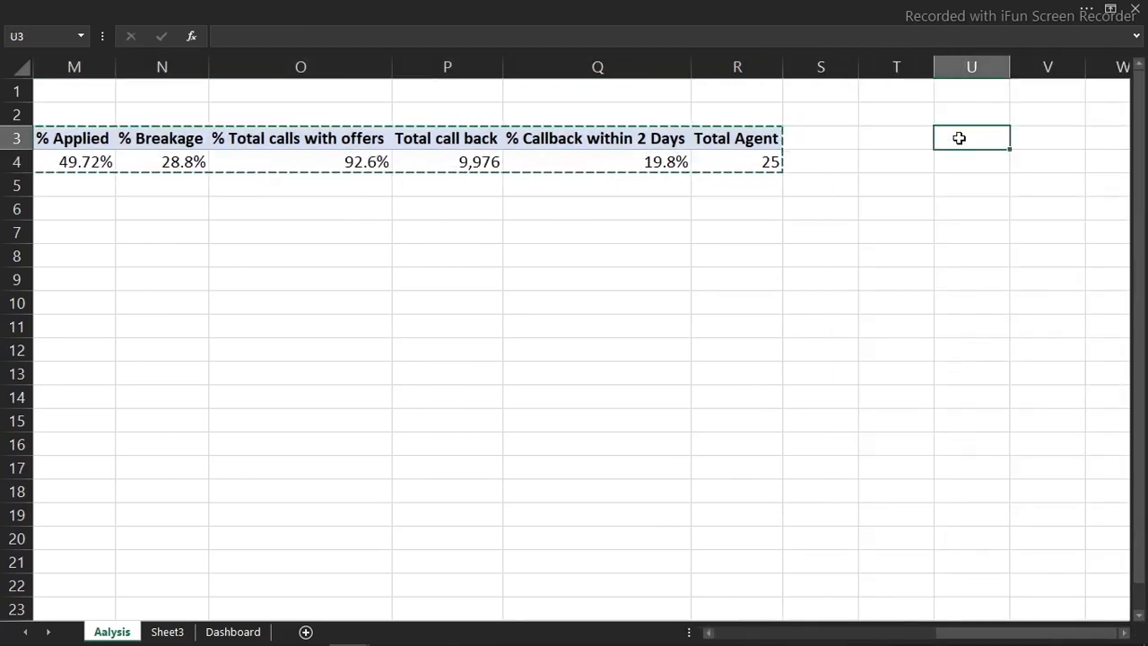
pyautogui.hotkey('ctrl', 'v')
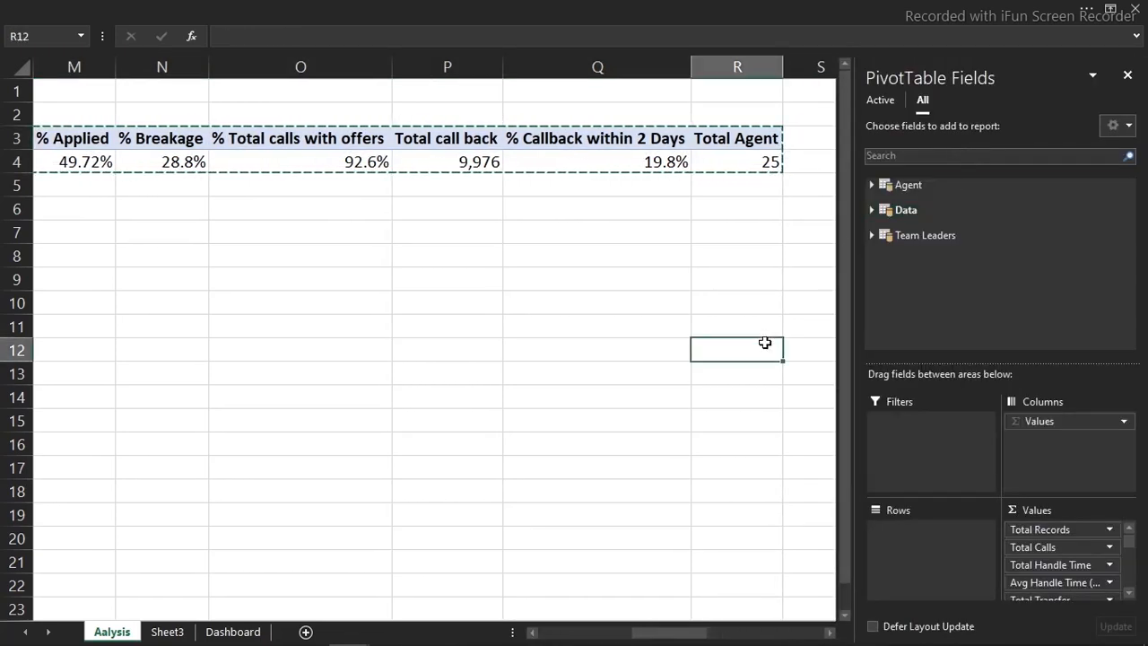
pyautogui.click(763, 340)
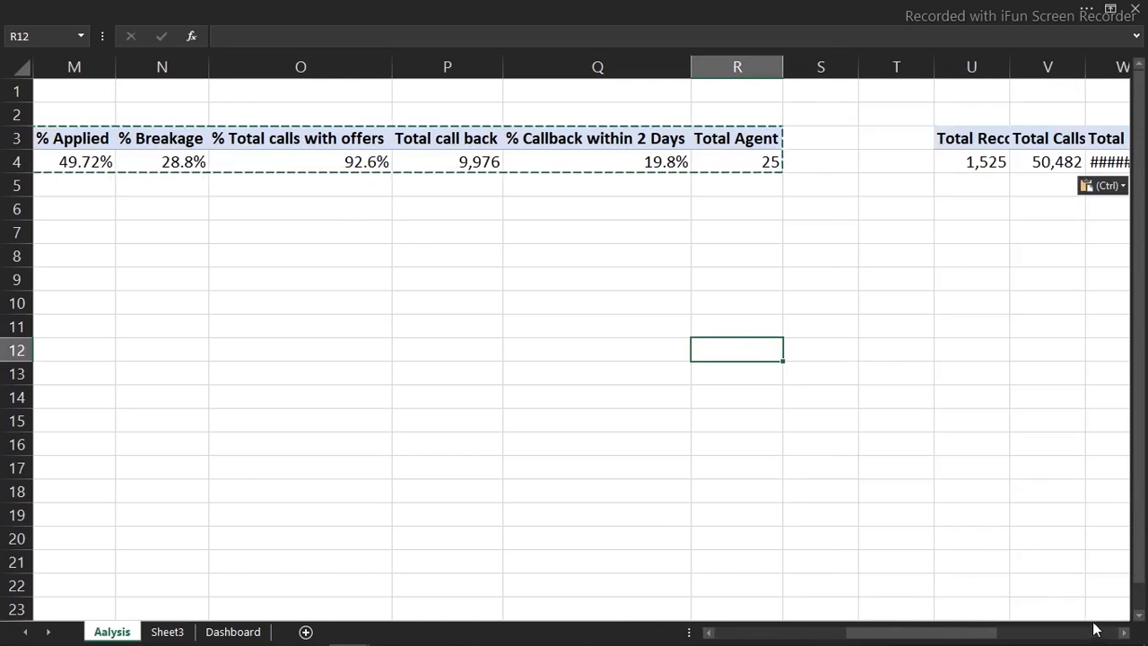
pyautogui.click(1123, 632)
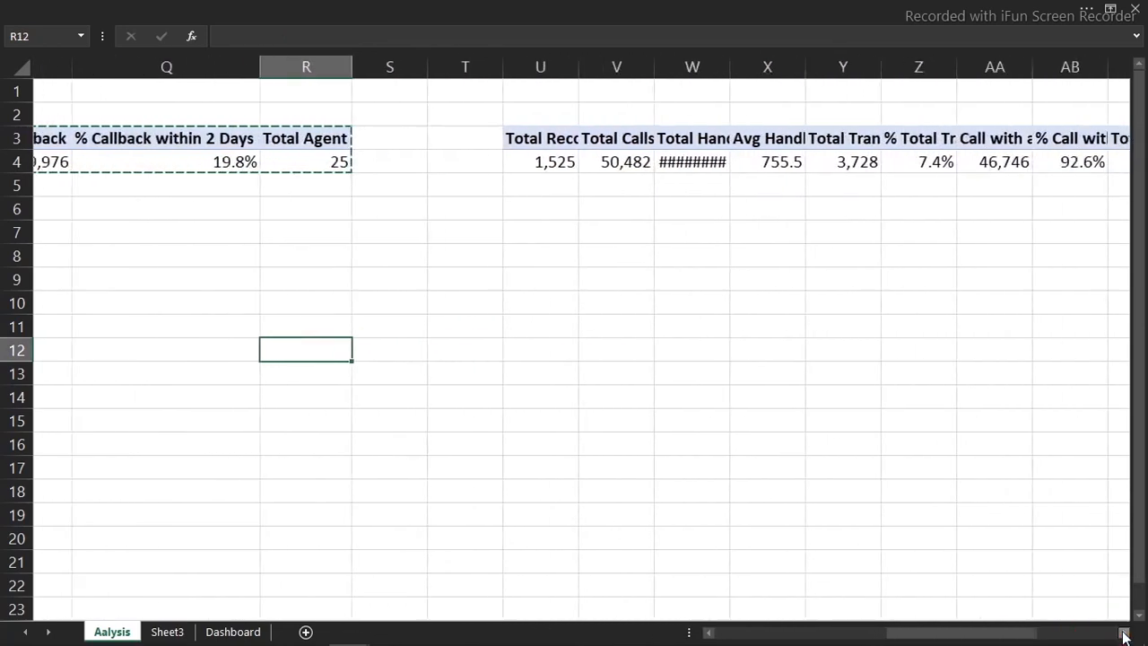
pyautogui.click(1124, 633)
# - Clear all fields from the copied pivot table and add AGENT_NAME from the Agent table as rows
pyautogui.click(609, 157)
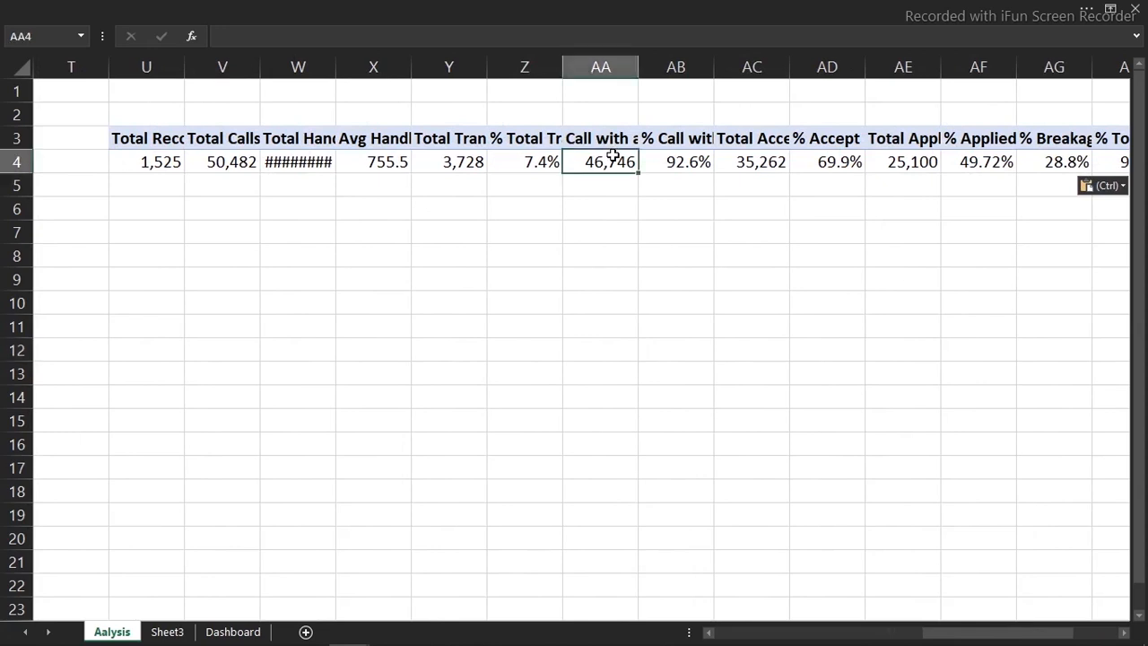
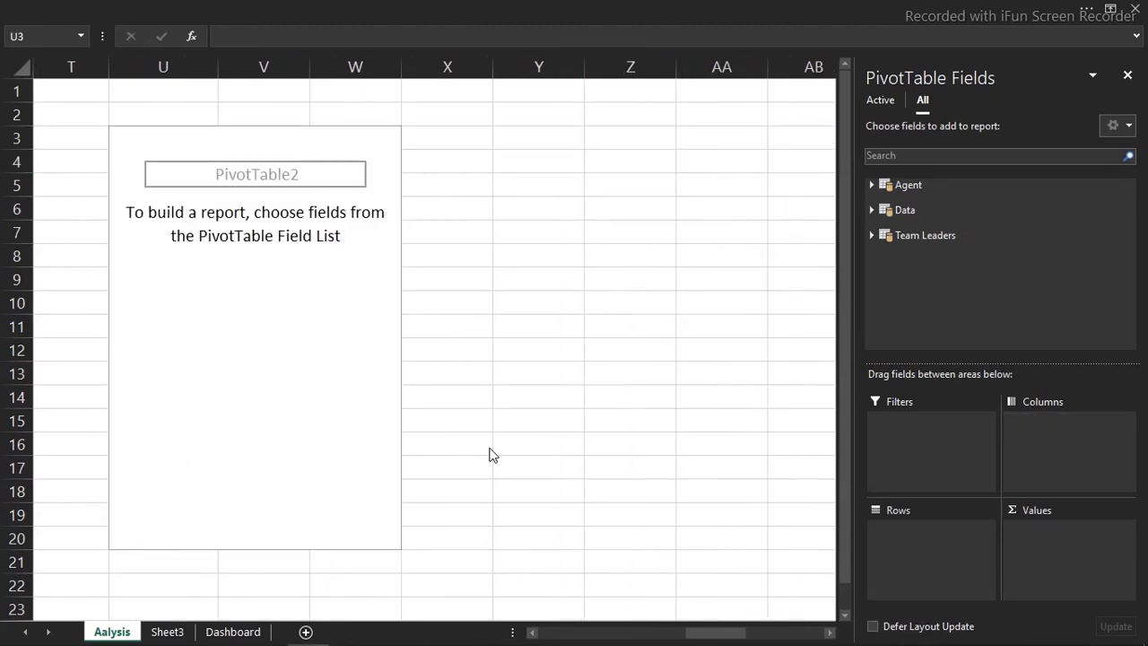
pyautogui.click(873, 185)
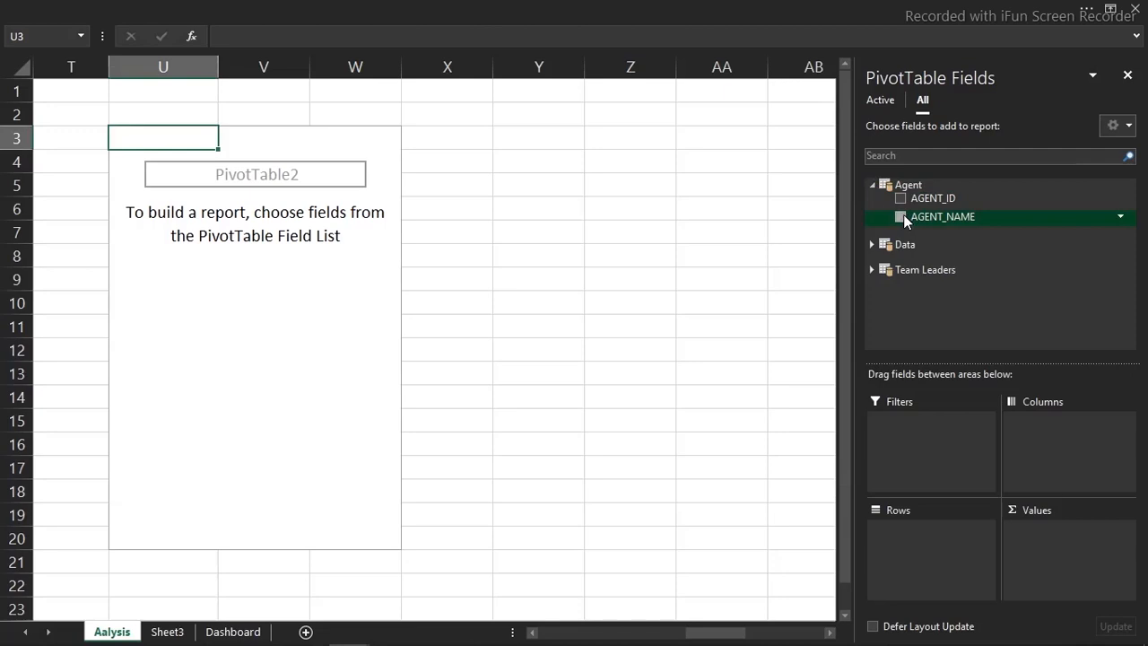
pyautogui.click(902, 216)
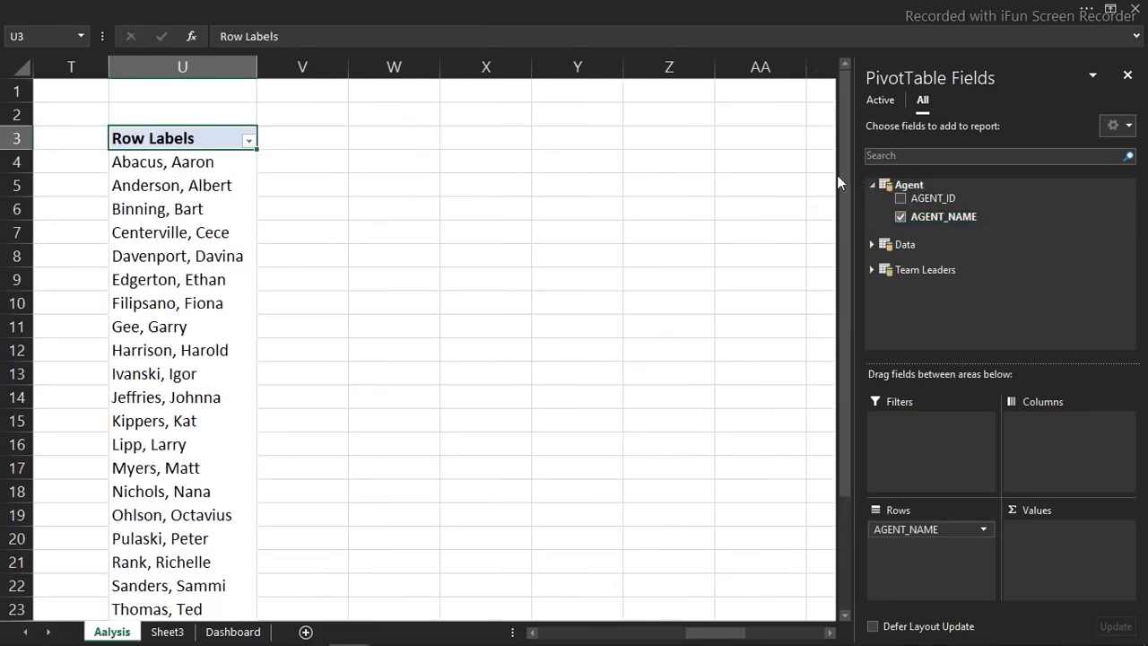
pyautogui.moveTo(844, 178); pyautogui.dragTo(833, 393)
pyautogui.scroll(2, 810, 132)
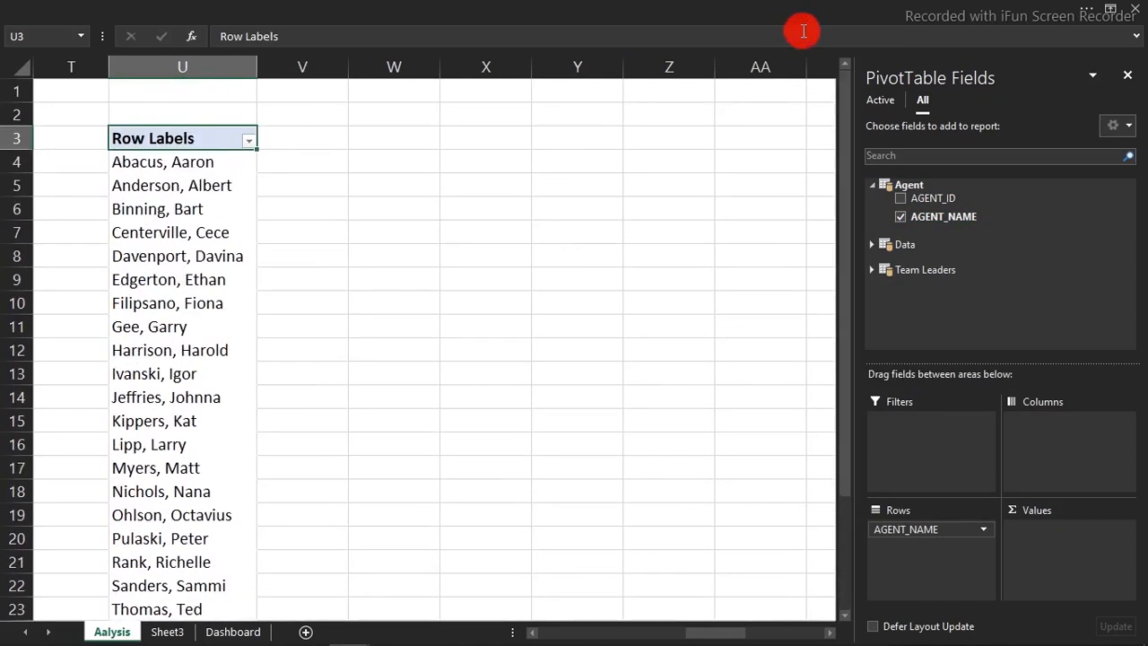
# - Set the agent pivot table's report layout to tabular form
pyautogui.click(194, 240)
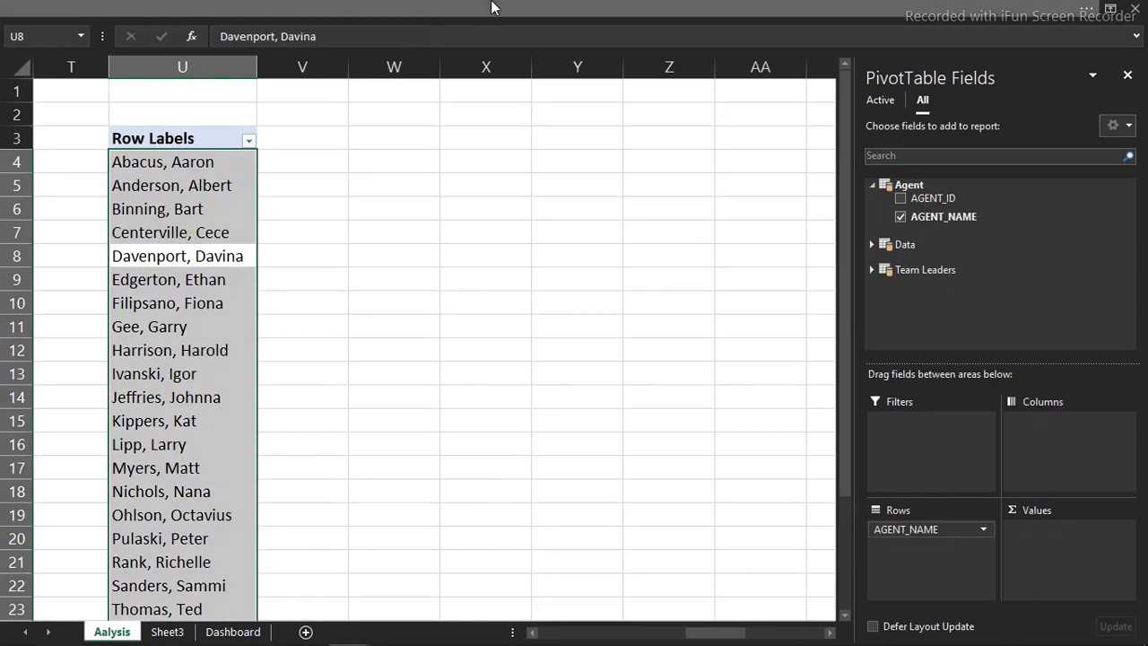
pyautogui.click(491, 7)
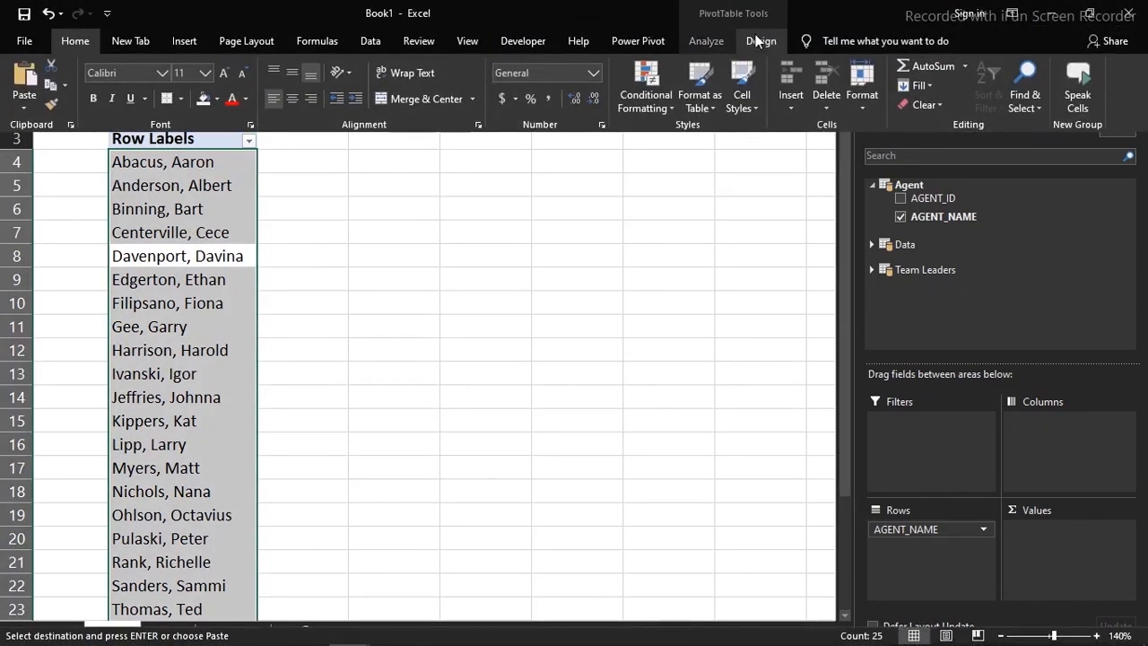
pyautogui.click(759, 41)
pyautogui.click(116, 97)
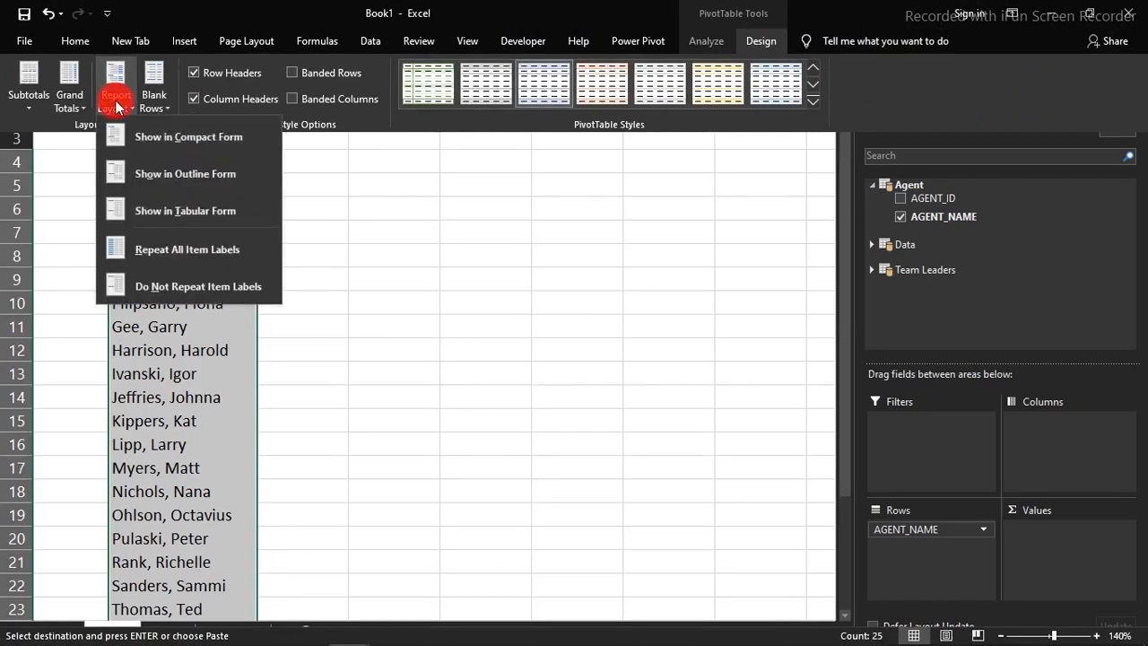
pyautogui.click(162, 211)
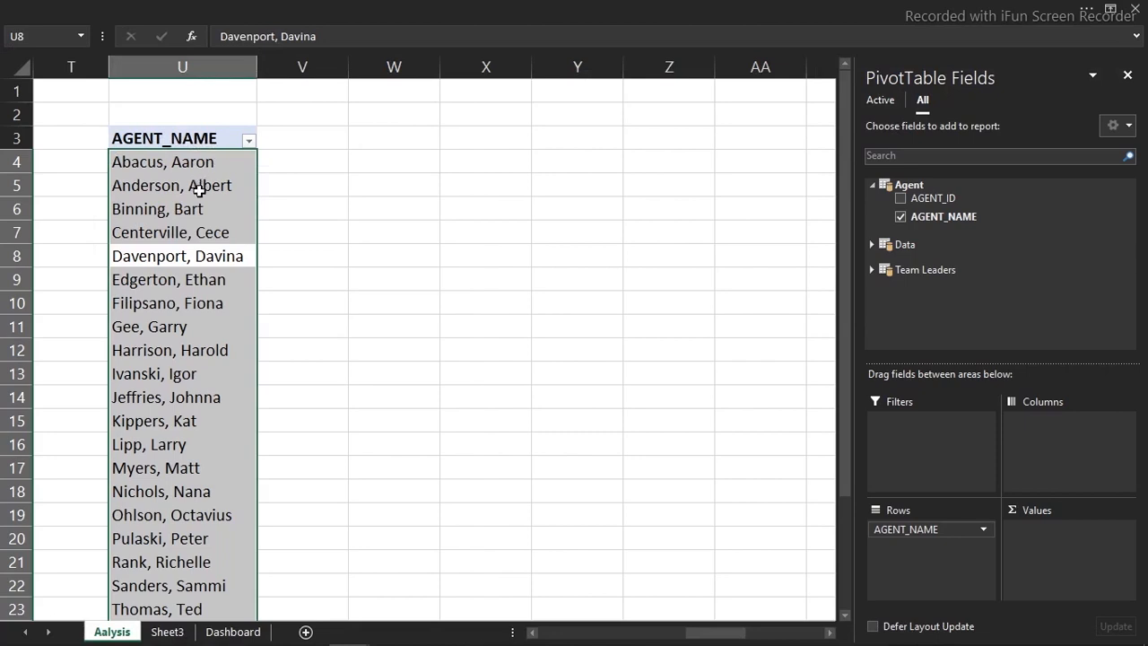
# - Remove the grand total row from the agent pivot table
pyautogui.scroll(-2, 845, 269)
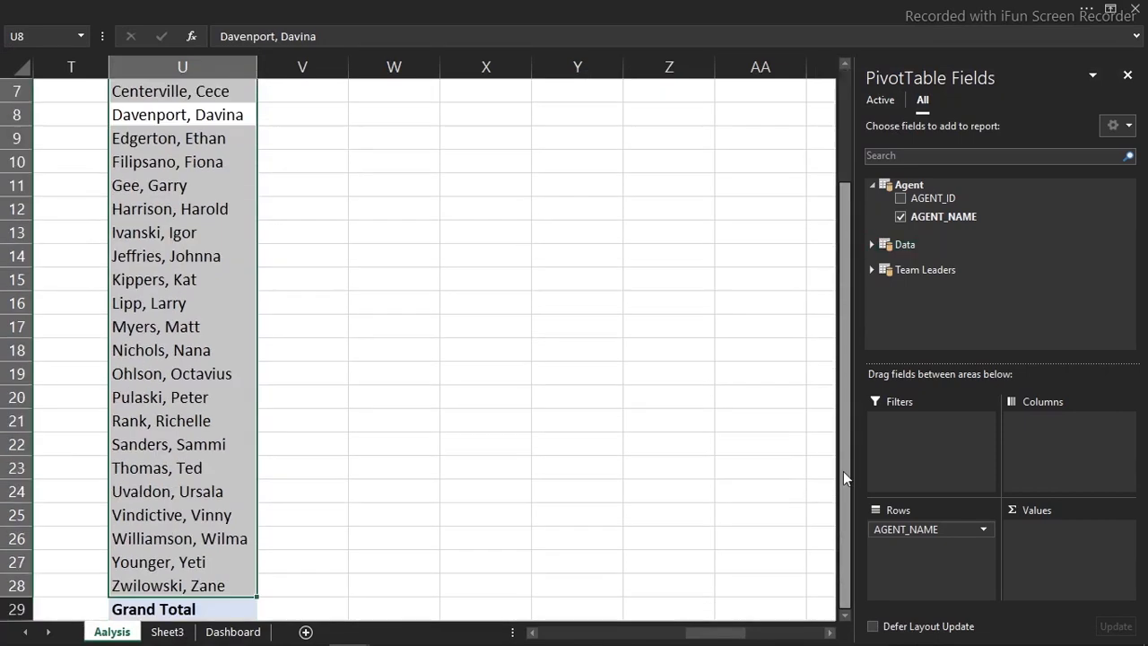
pyautogui.click(210, 608)
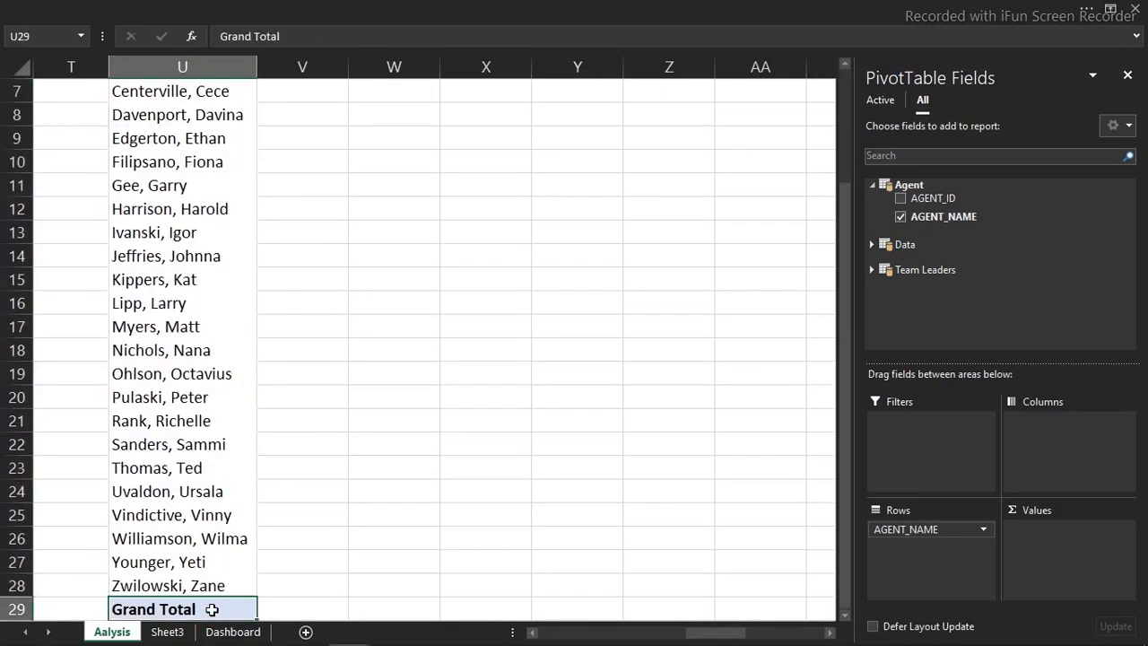
pyautogui.rightClick(213, 609)
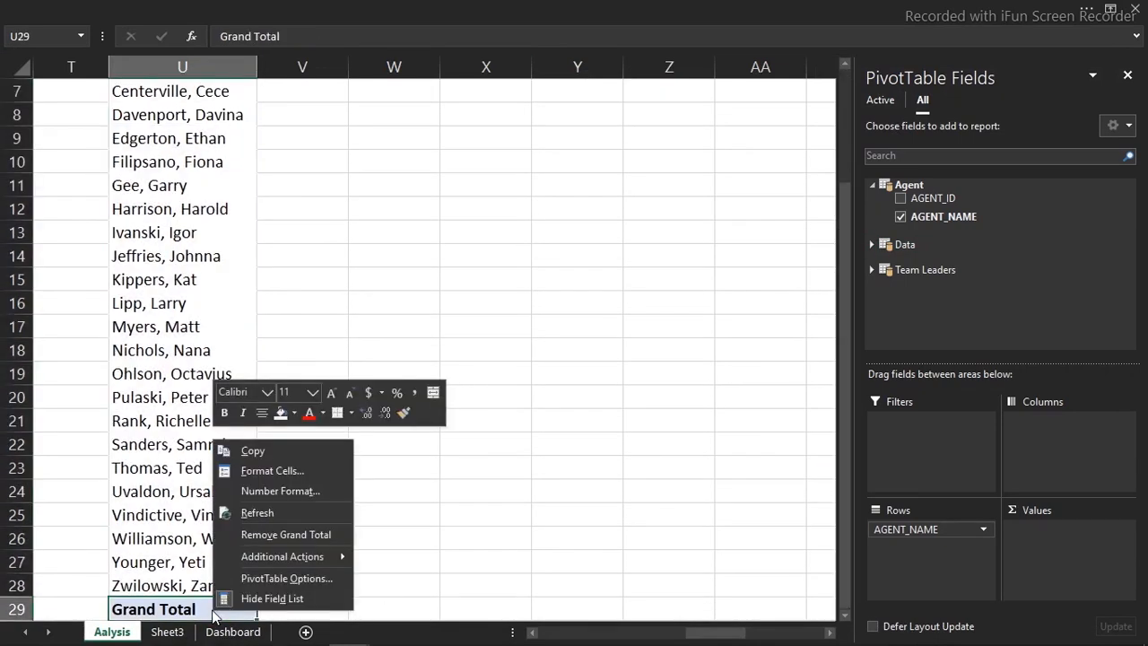
pyautogui.click(277, 533)
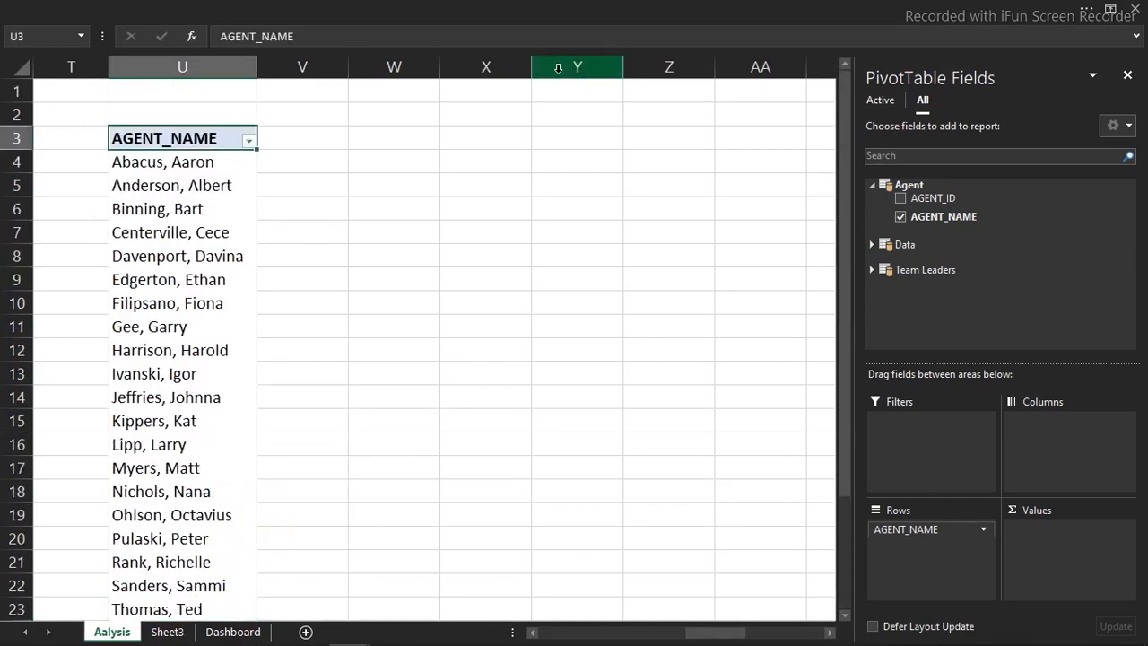
# - Add the Total Calls measure from the Data table to the agent pivot table's values
pyautogui.click(871, 186)
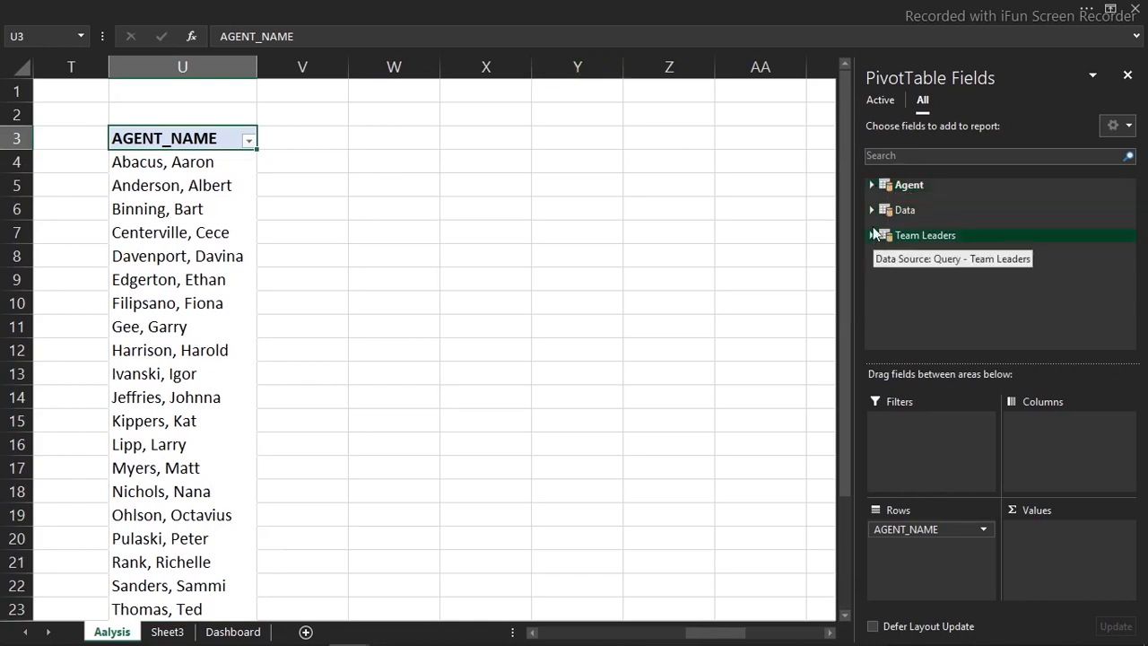
pyautogui.click(872, 209)
pyautogui.moveTo(1129, 209); pyautogui.dragTo(1131, 273)
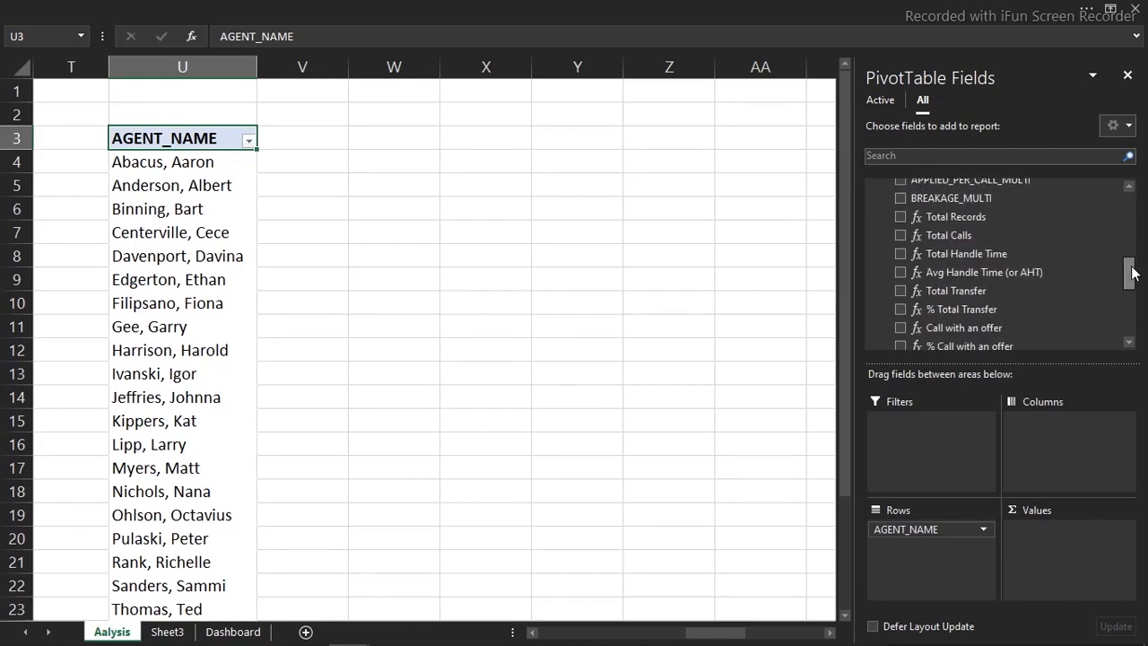
pyautogui.click(900, 235)
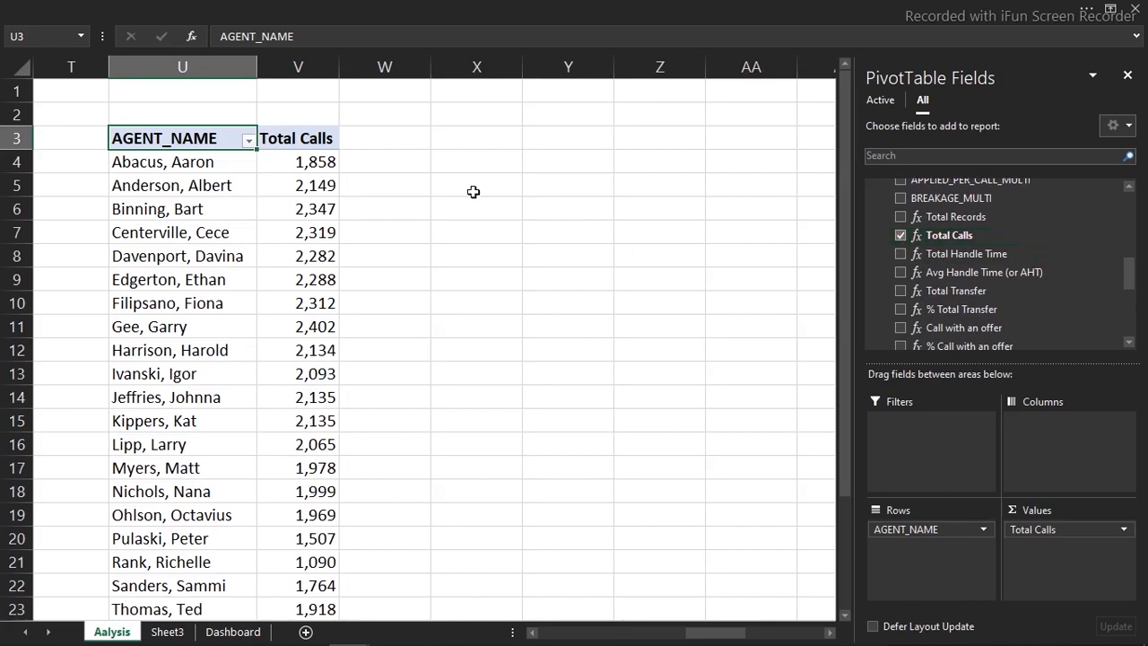
# - Add the Total Handle Time, % Total Transfer, % Call with an offer and % Accept measures to the agent pivot table's values
pyautogui.click(900, 254)
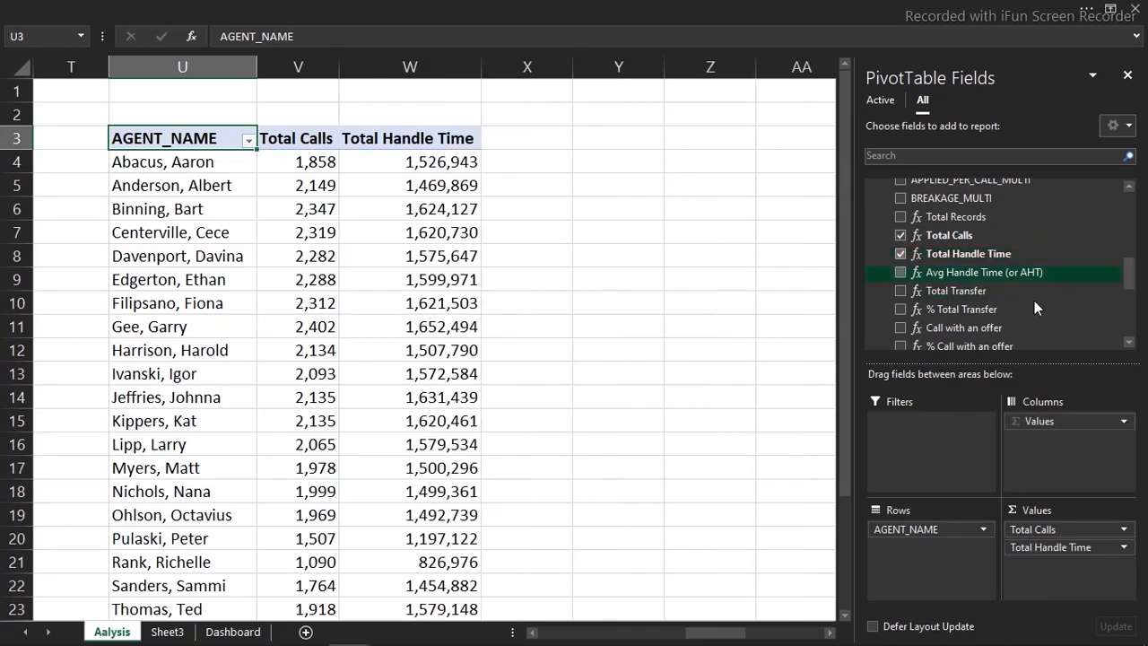
pyautogui.click(900, 309)
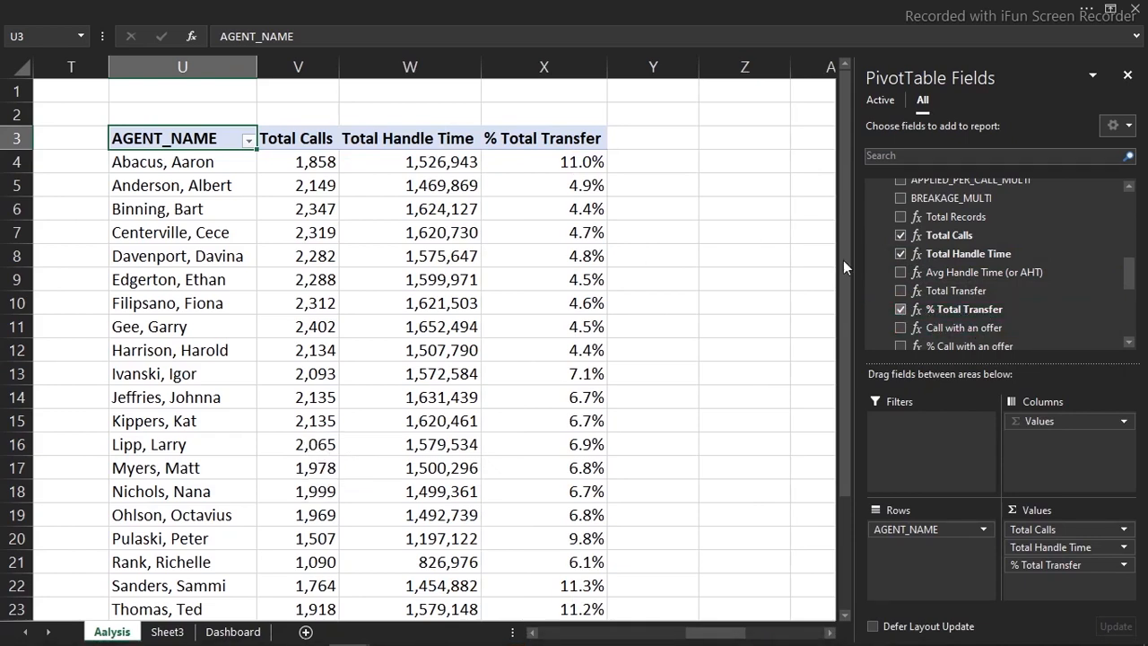
pyautogui.moveTo(1127, 281); pyautogui.dragTo(1127, 291)
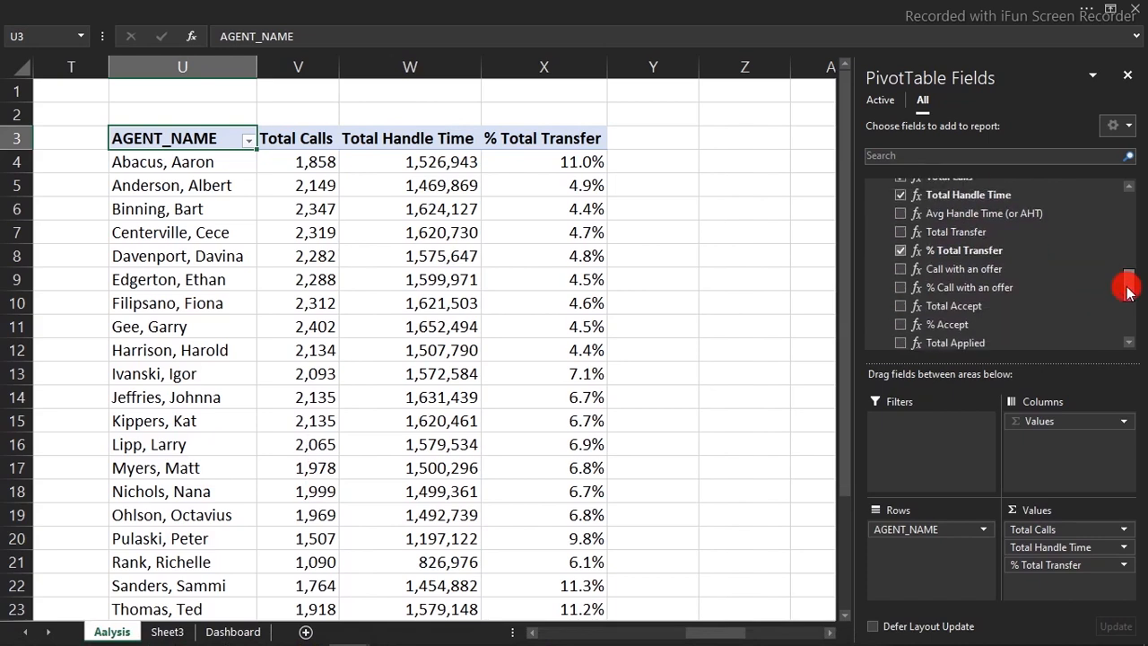
pyautogui.click(900, 288)
pyautogui.click(900, 307)
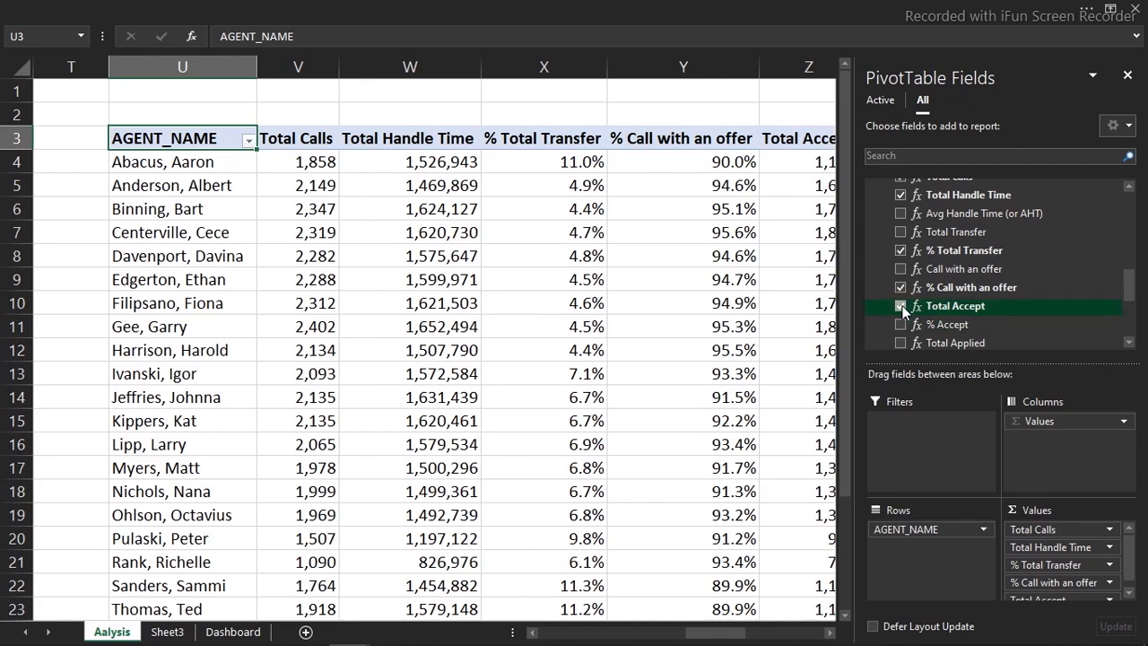
pyautogui.click(901, 308)
pyautogui.click(901, 325)
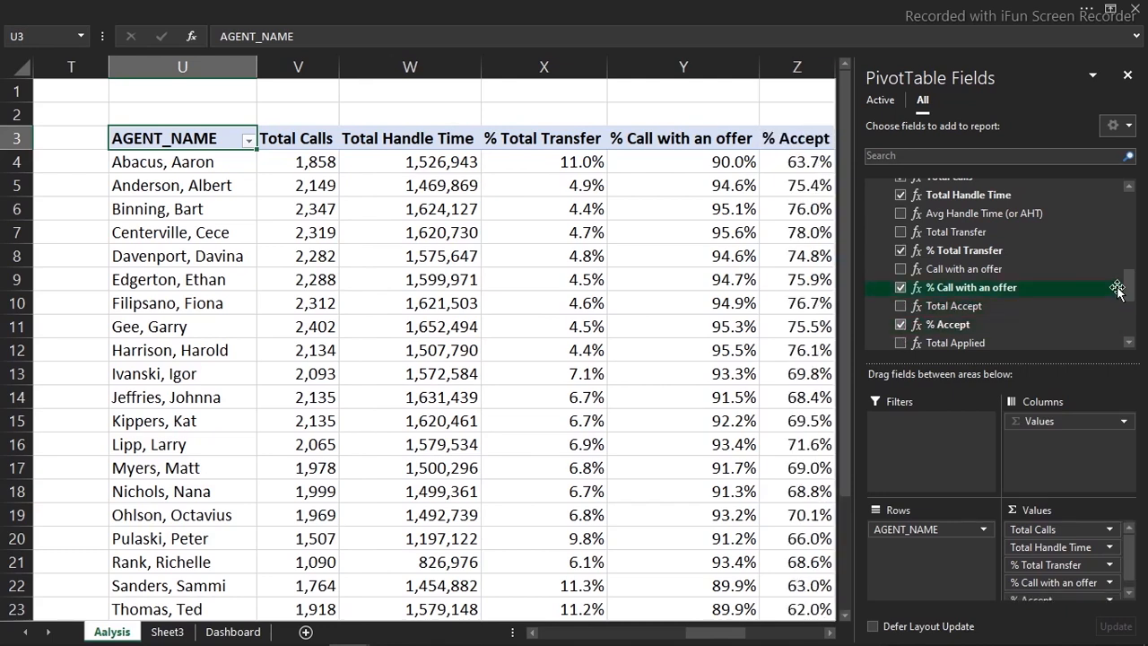
# - Add the % Applied, % Breakage and % Callback within 2 Days measures to the agent pivot table's values and close the field list
pyautogui.moveTo(1129, 294); pyautogui.dragTo(1129, 311)
pyautogui.click(900, 264)
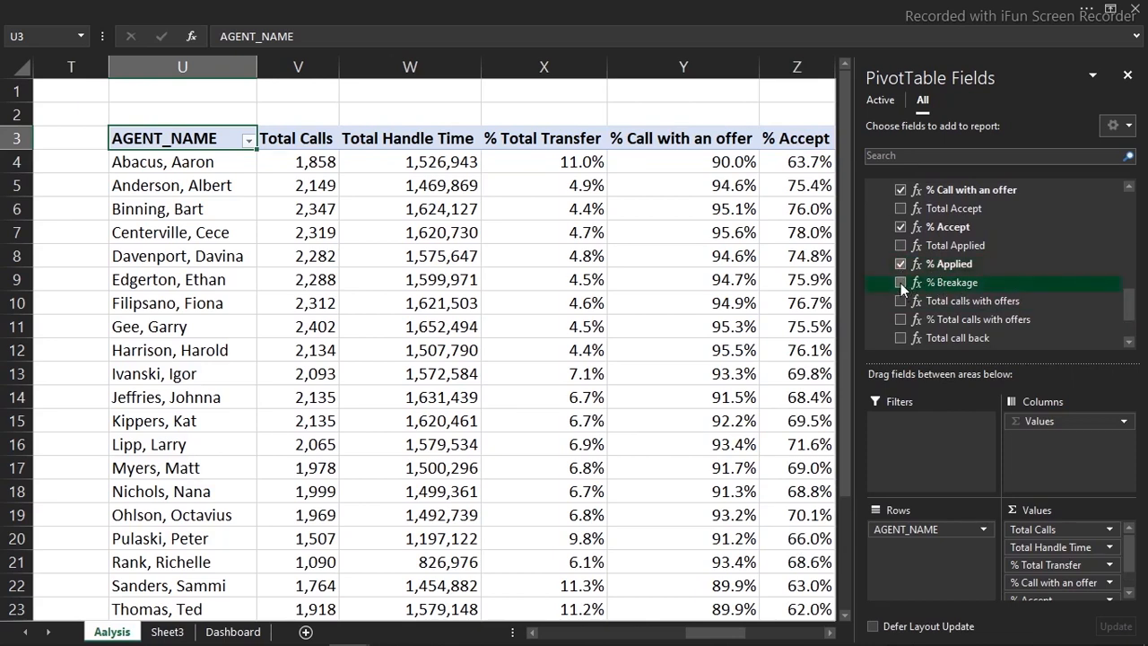
pyautogui.click(900, 282)
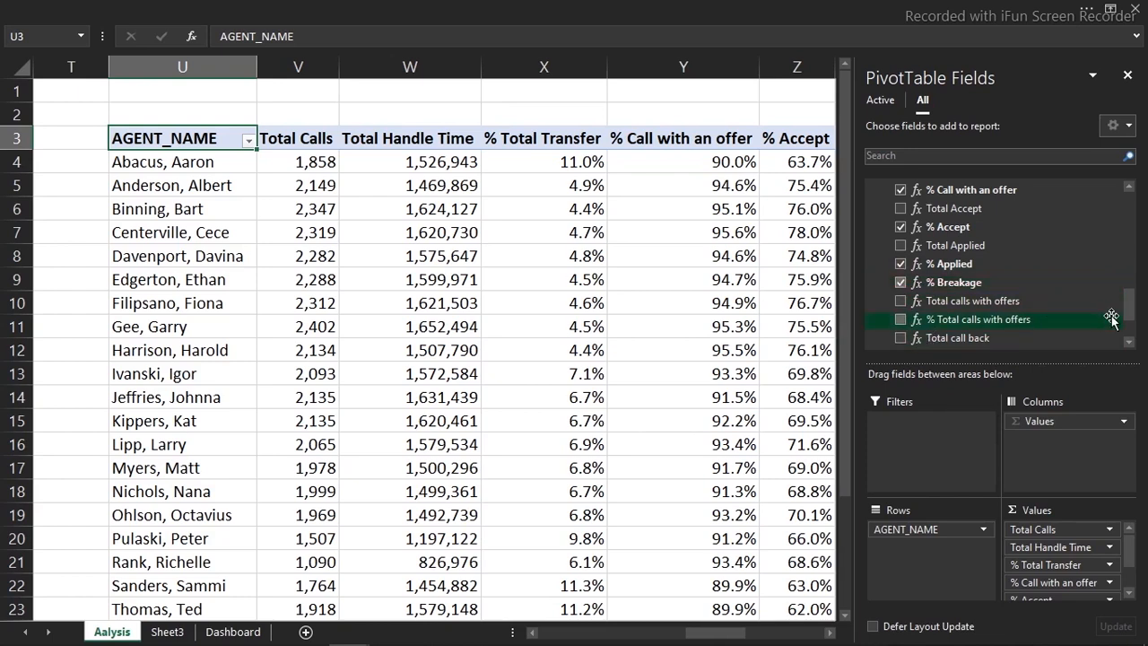
pyautogui.moveTo(1130, 311)
pyautogui.mouseDown()
pyautogui.moveTo(1130, 327)
pyautogui.moveTo(1131, 314)
pyautogui.mouseUp()
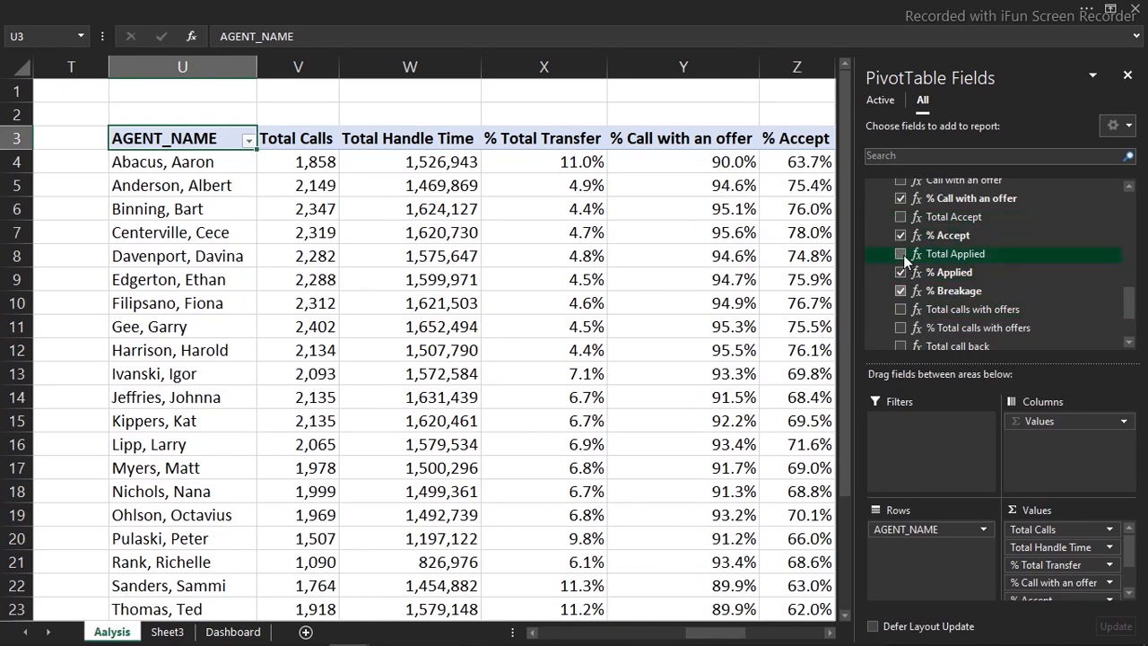
pyautogui.moveTo(1129, 309); pyautogui.dragTo(1128, 334)
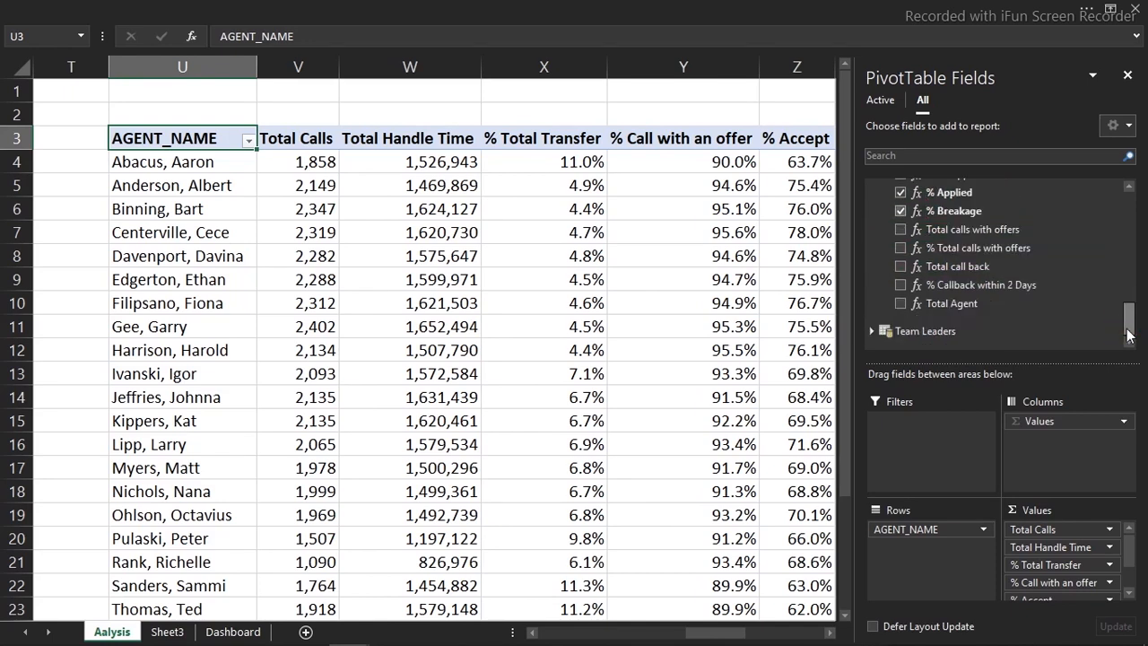
pyautogui.click(901, 285)
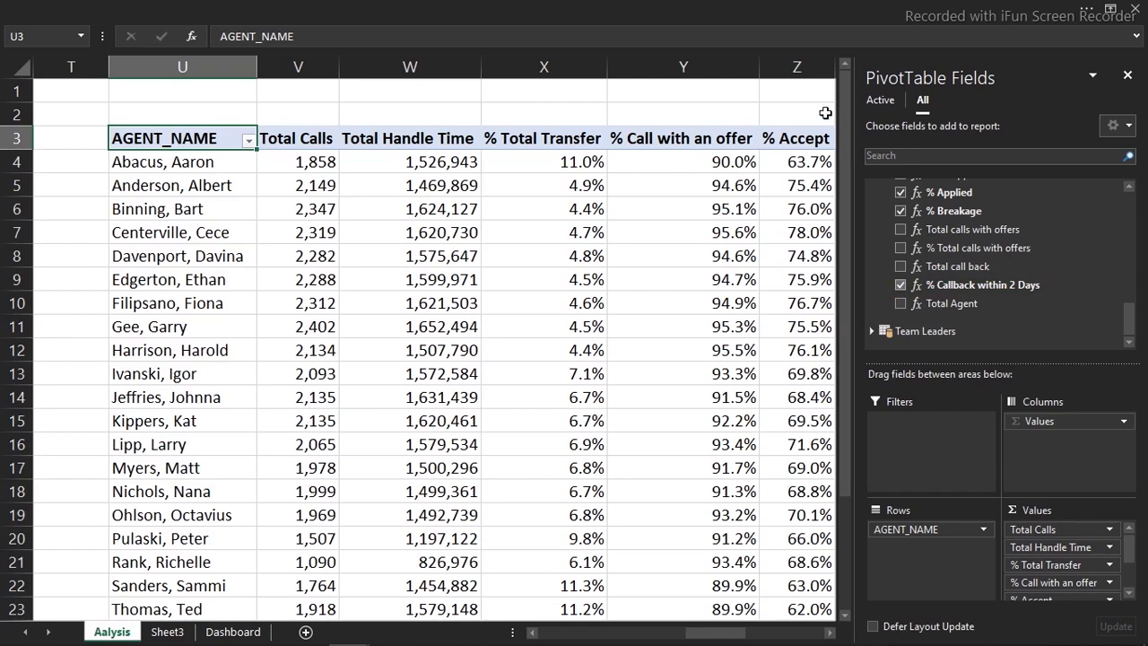
pyautogui.click(1128, 77)
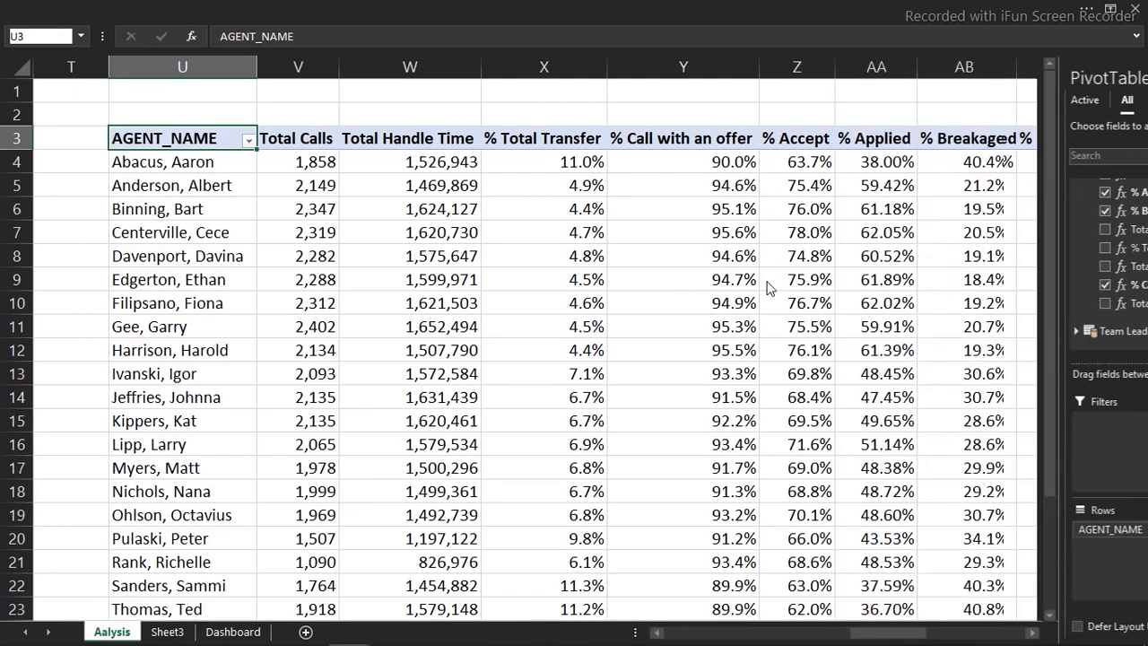
# - Format all agents' % Applied values in the pivot table as percentages with 1 decimal place
pyautogui.click(365, 163)
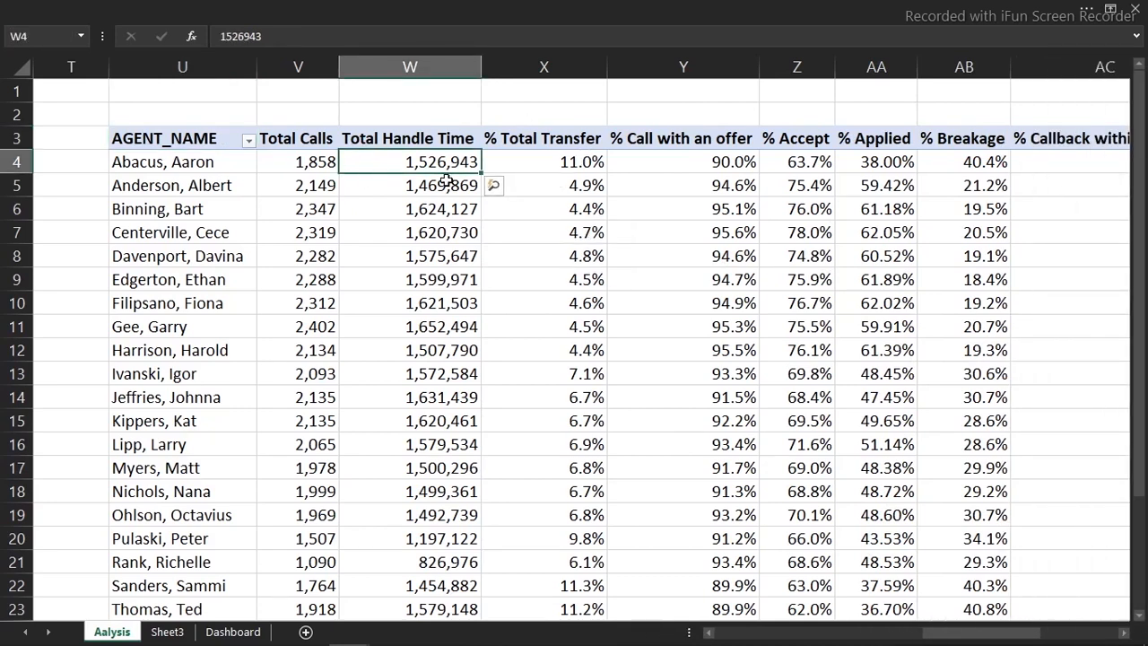
pyautogui.click(883, 184)
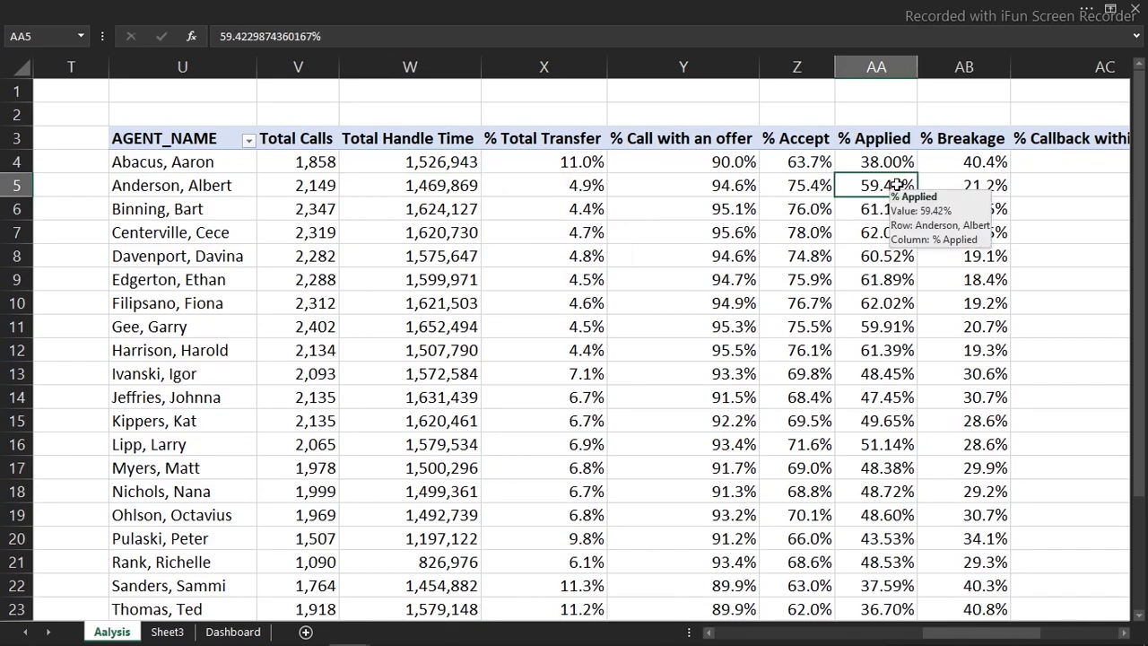
pyautogui.click(874, 158)
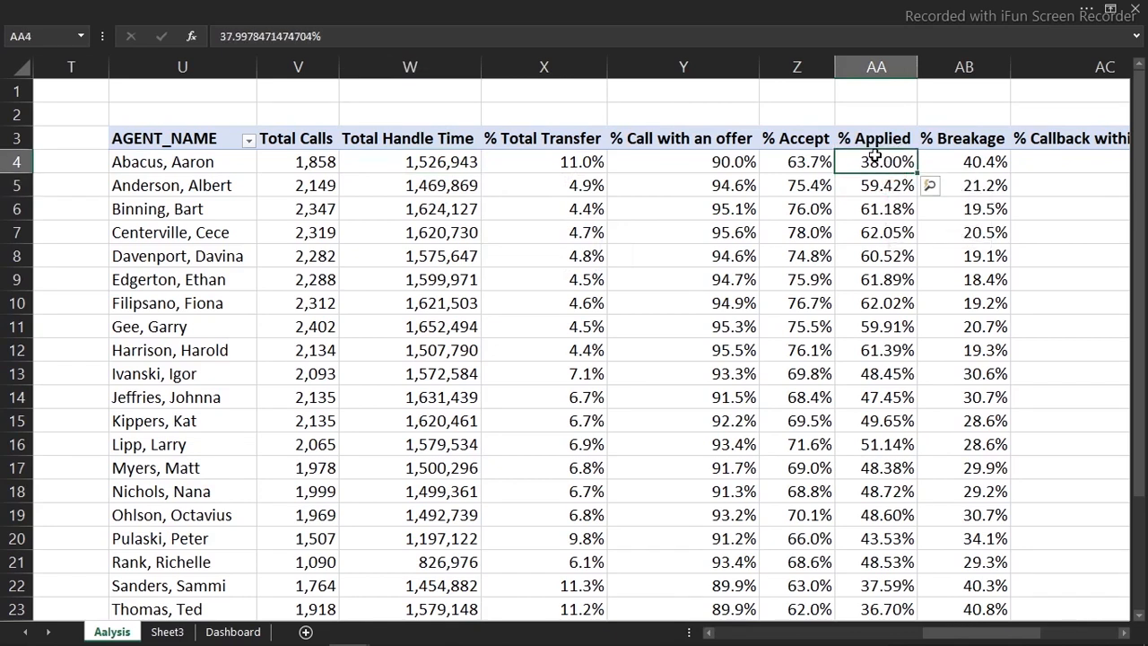
pyautogui.click(770, 8)
pyautogui.click(856, 199)
pyautogui.hotkey('ctrl', 'shift', 'Down')
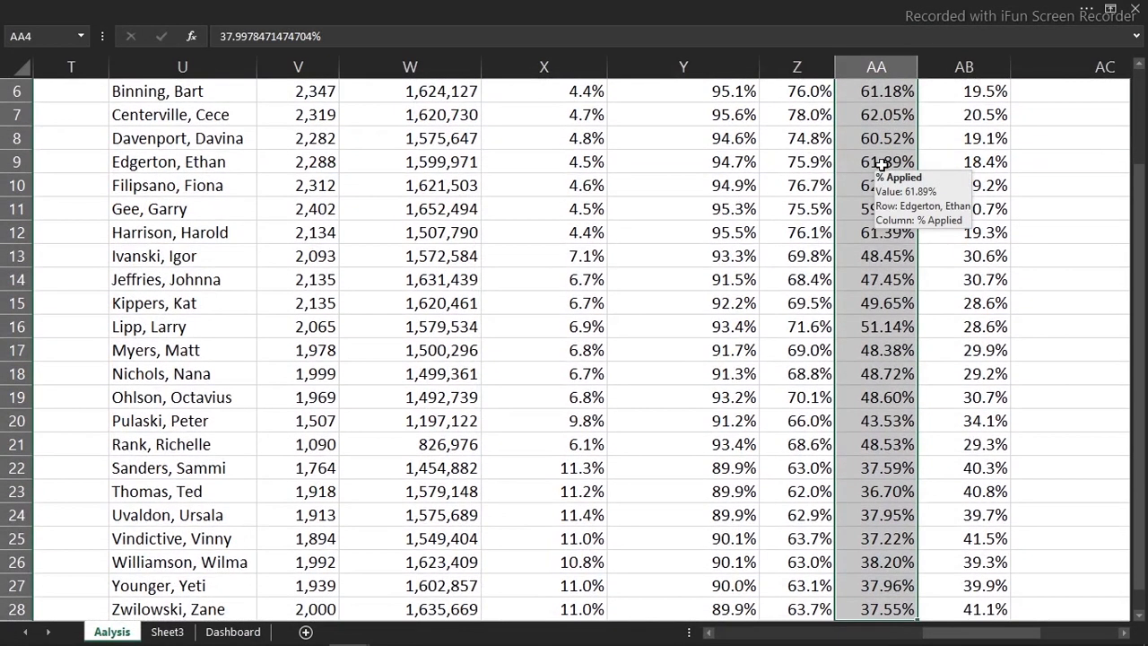
pyautogui.scroll(2, 887, 157)
pyautogui.hotkey('ctrl', '1')
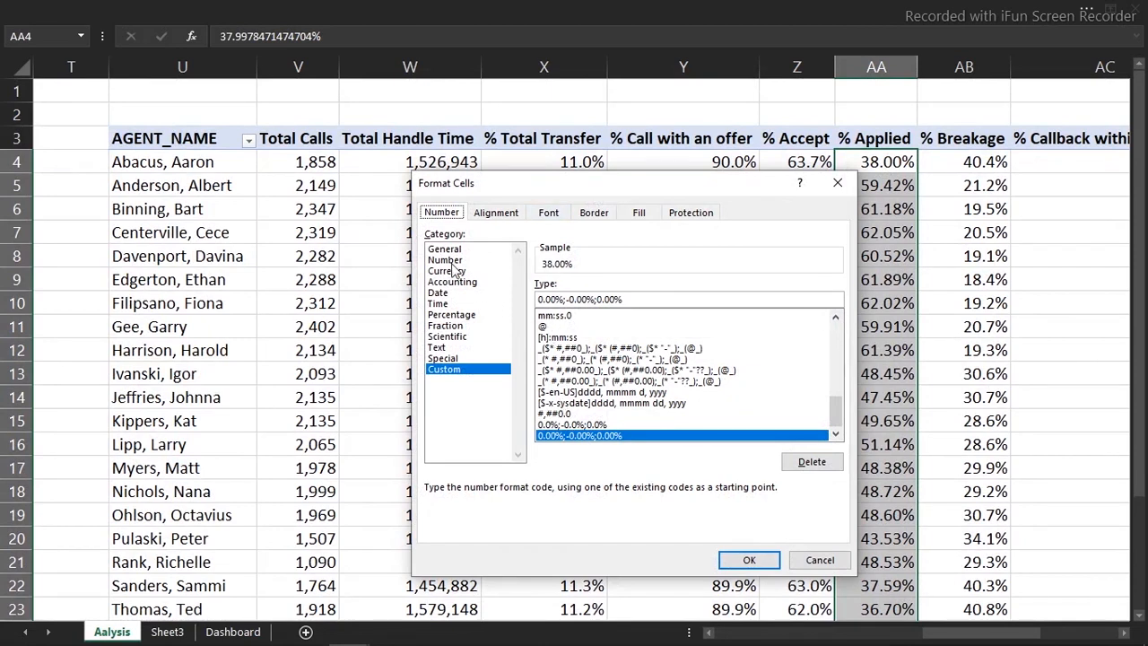
pyautogui.click(453, 316)
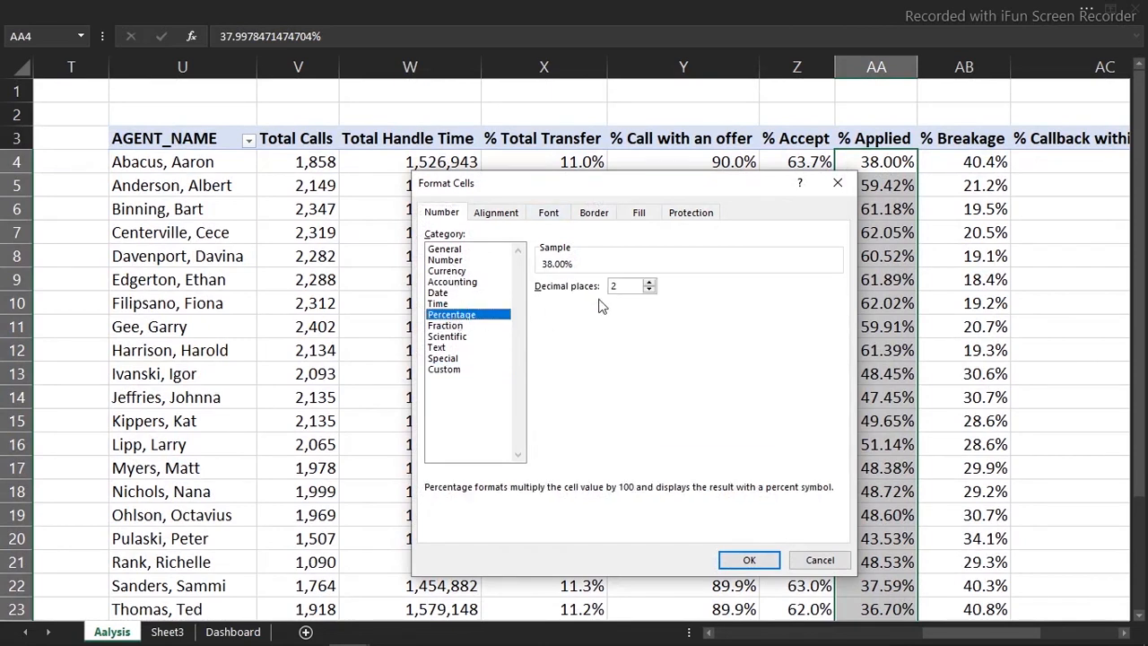
pyautogui.click(649, 290)
pyautogui.click(747, 560)
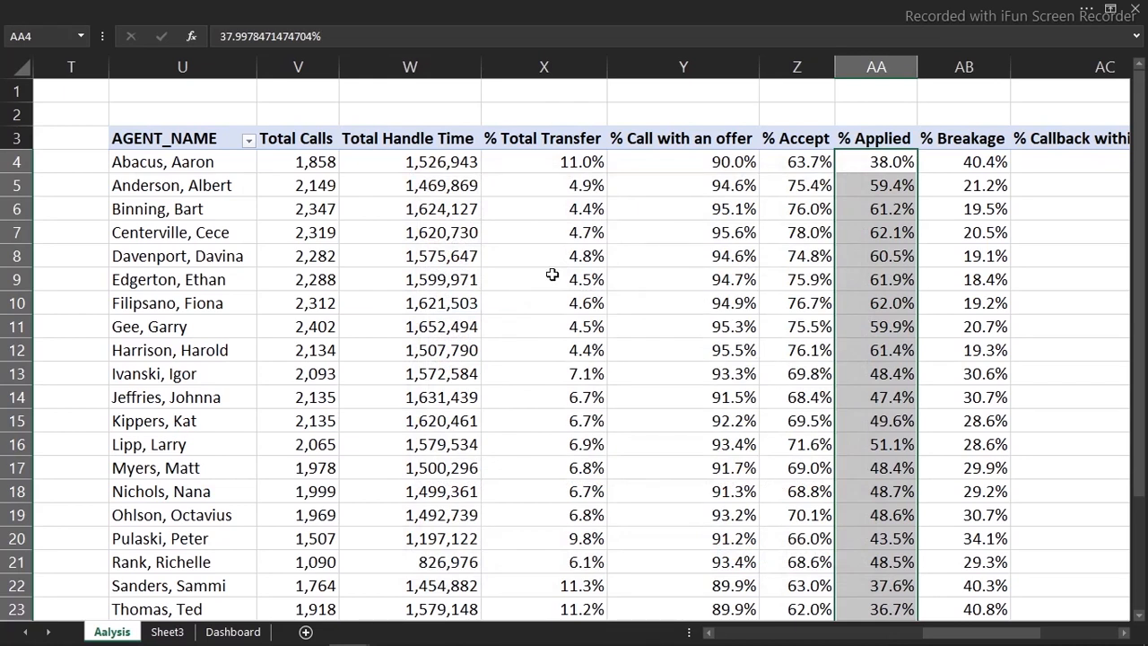
pyautogui.click(431, 188)
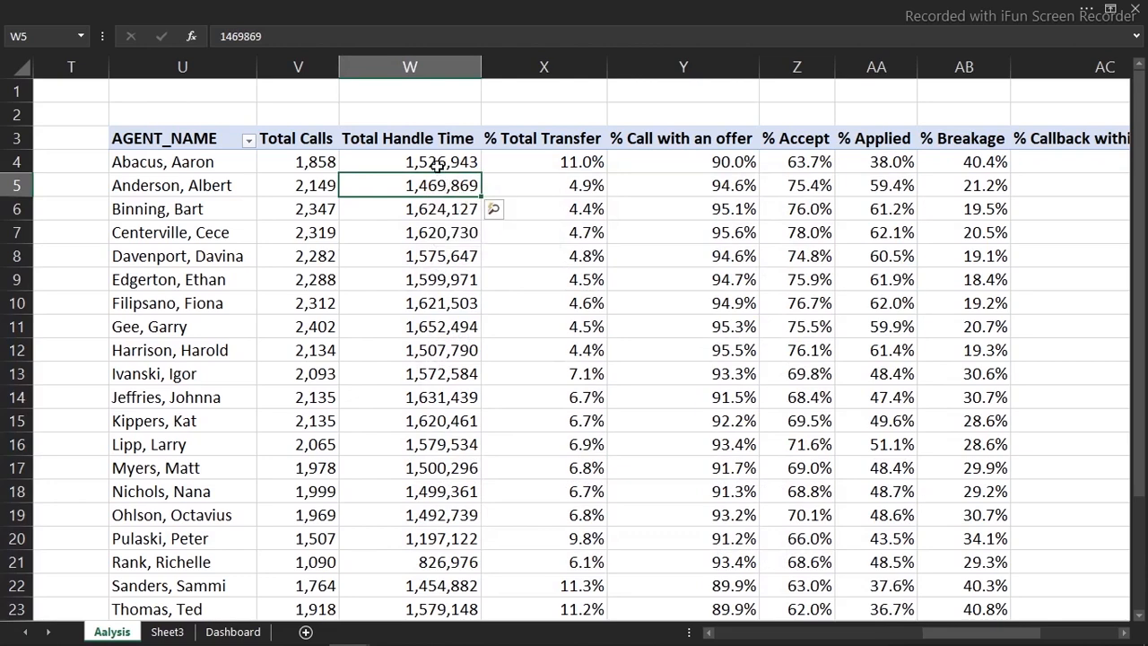
pyautogui.click(435, 163)
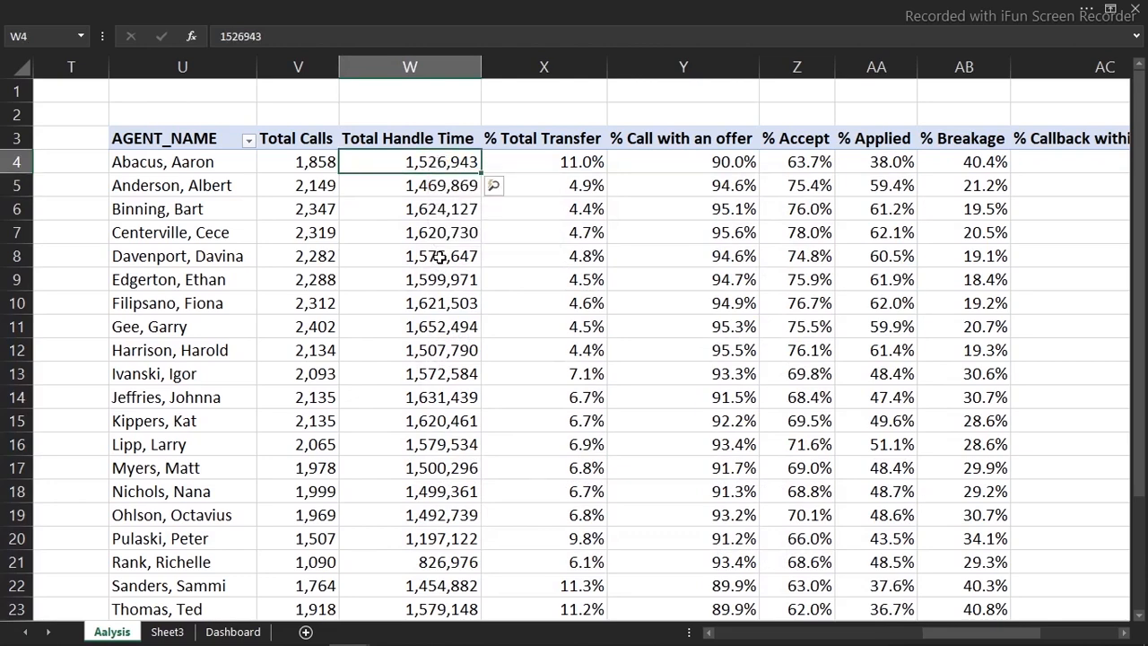
pyautogui.moveTo(439, 257)
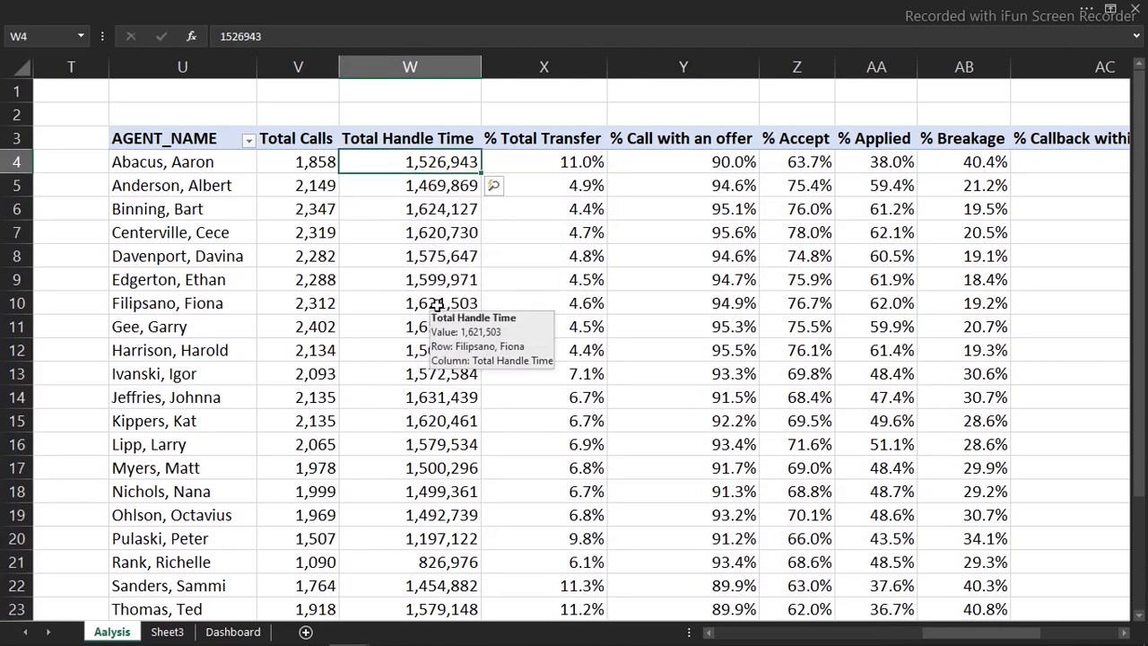
pyautogui.hotkey('ctrl', '1')
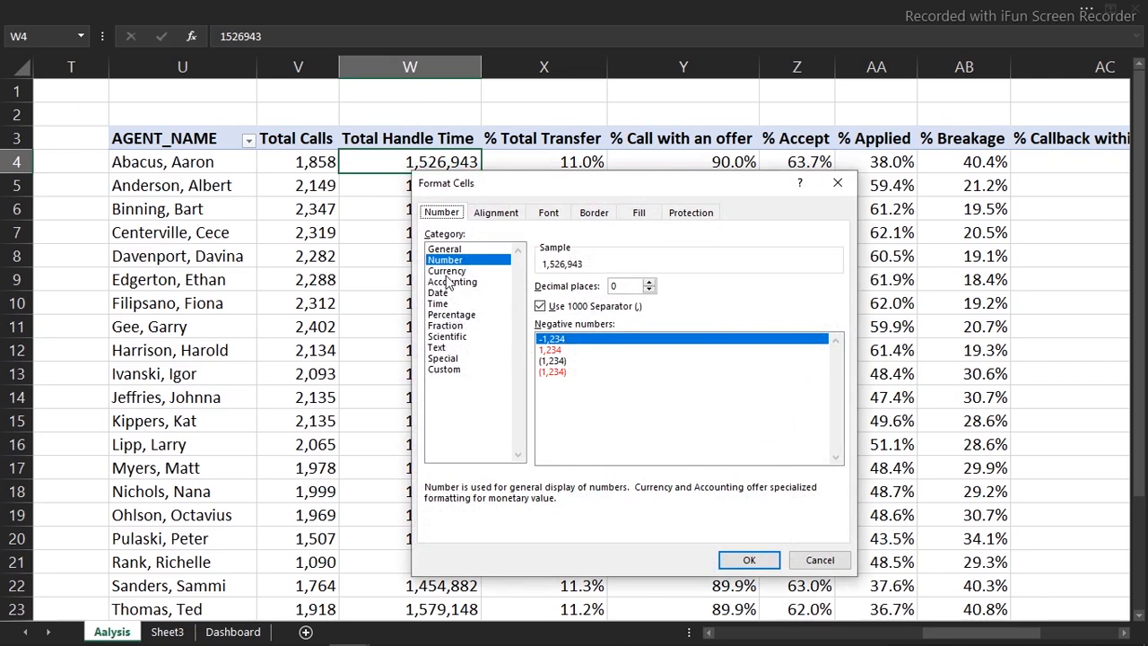
pyautogui.click(541, 305)
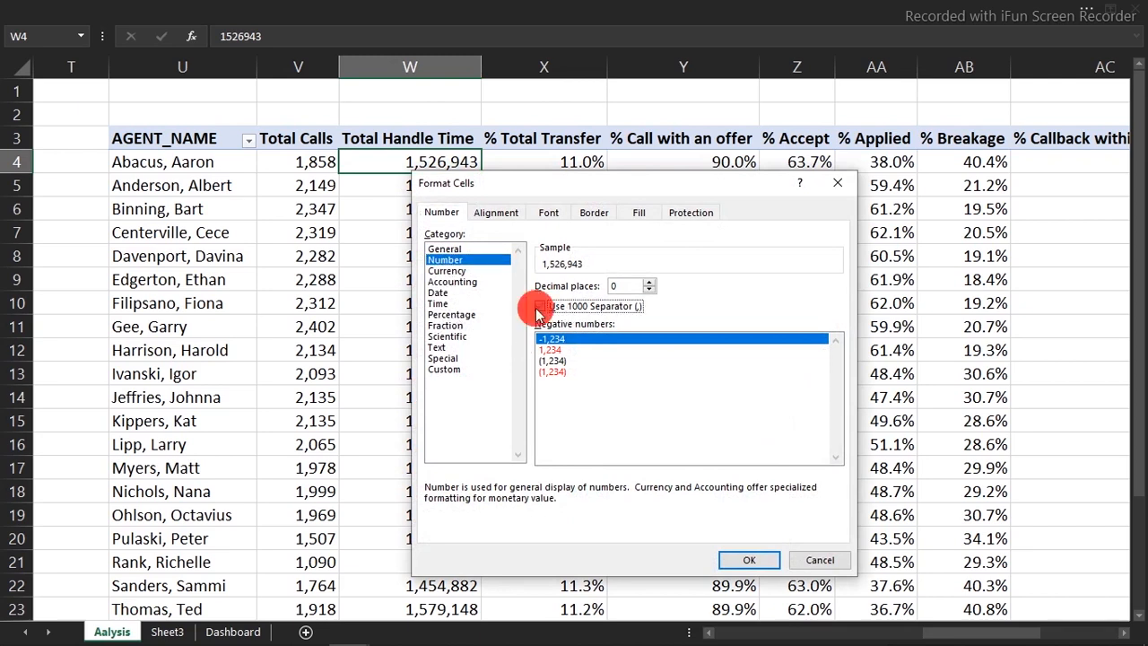
pyautogui.doubleClick(637, 287)
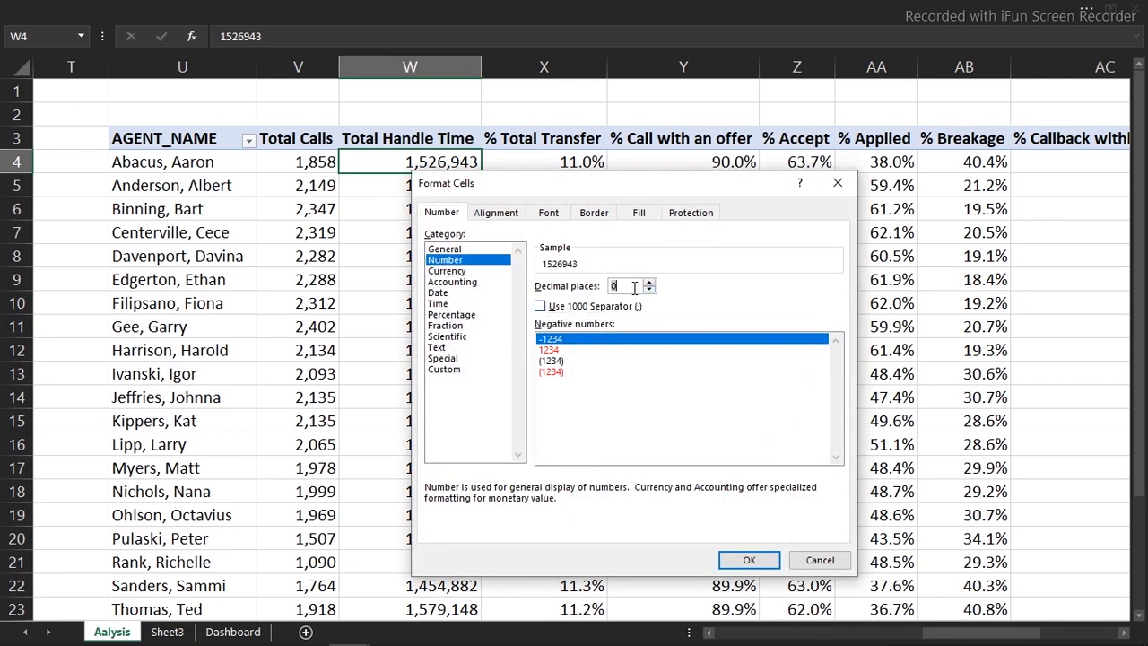
pyautogui.write('1')
pyautogui.click(818, 560)
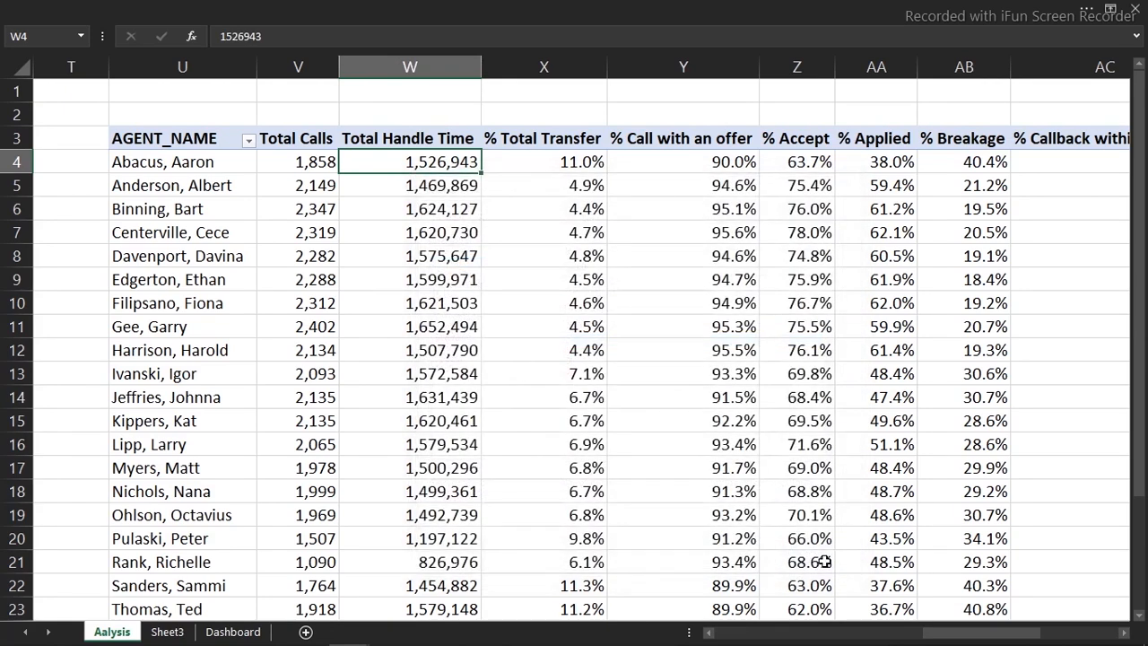
# - Replace Total Handle Time in the pivot table's values with Avg Handle Time (or AHT), placed between Total Calls and % Total Transfer
pyautogui.click(431, 256)
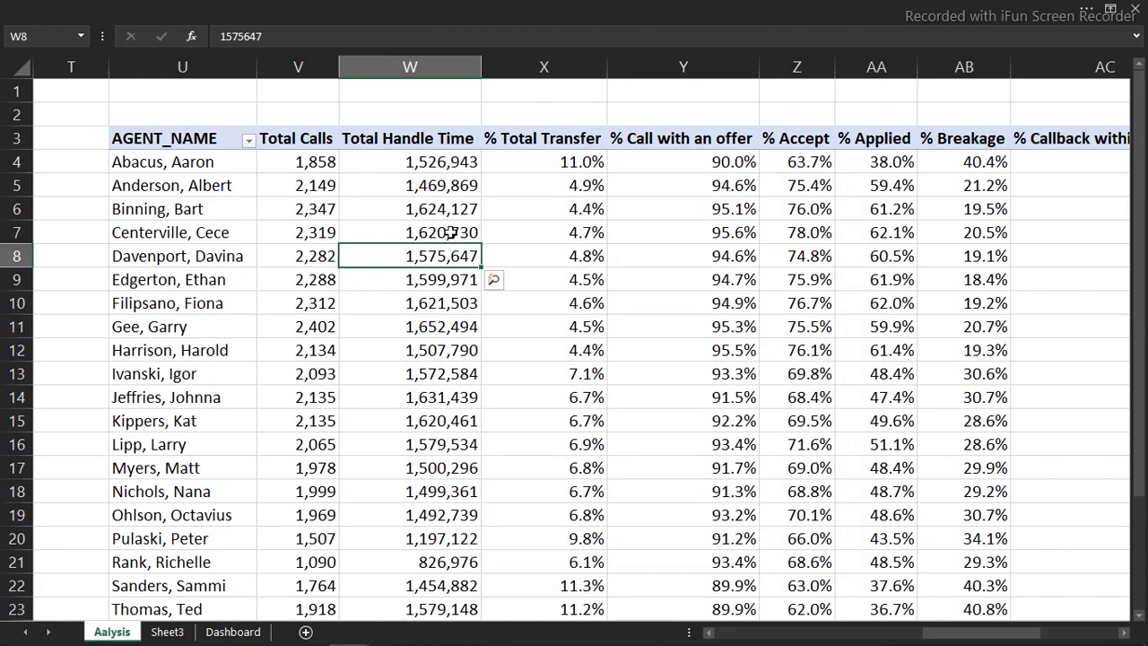
pyautogui.click(436, 190)
pyautogui.rightClick(438, 185)
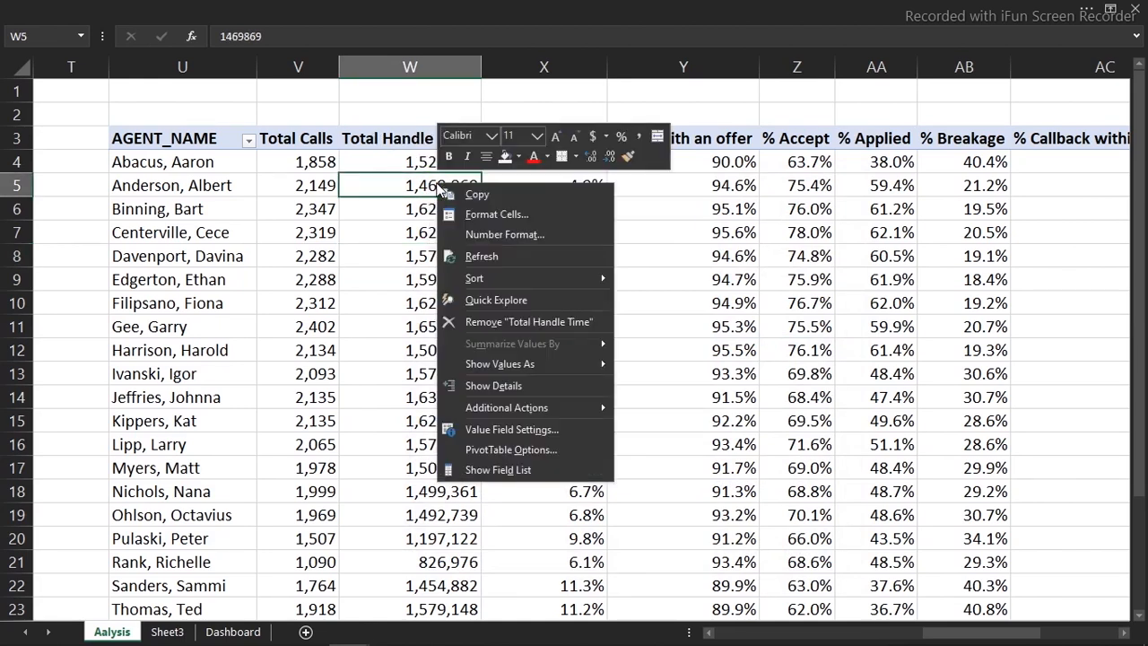
pyautogui.click(513, 472)
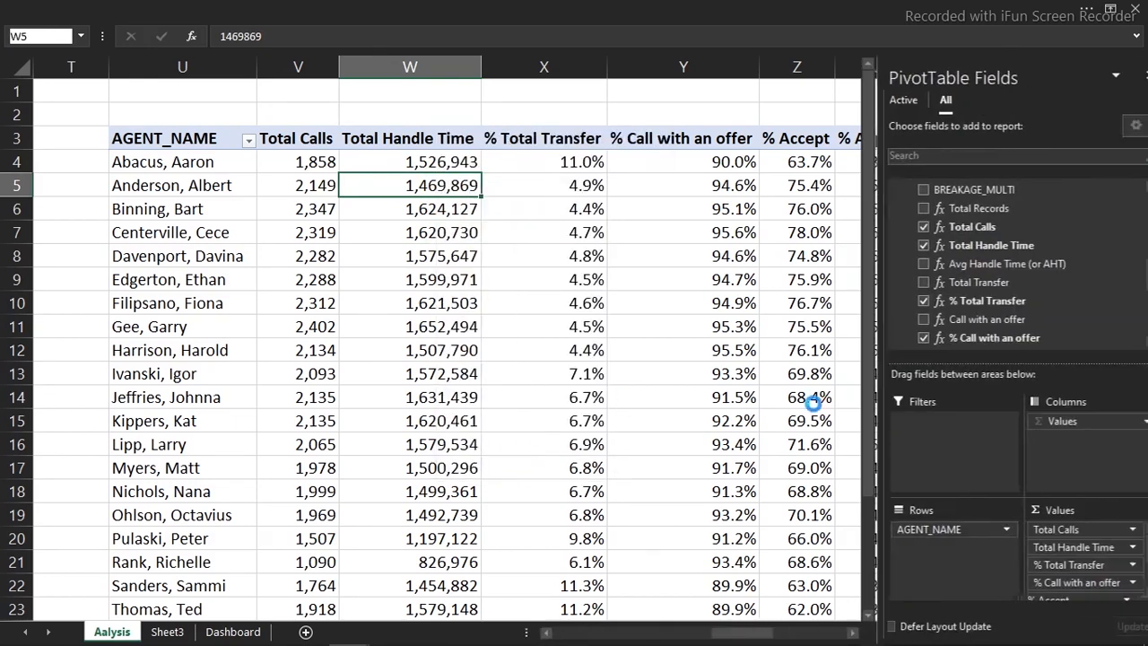
pyautogui.click(901, 248)
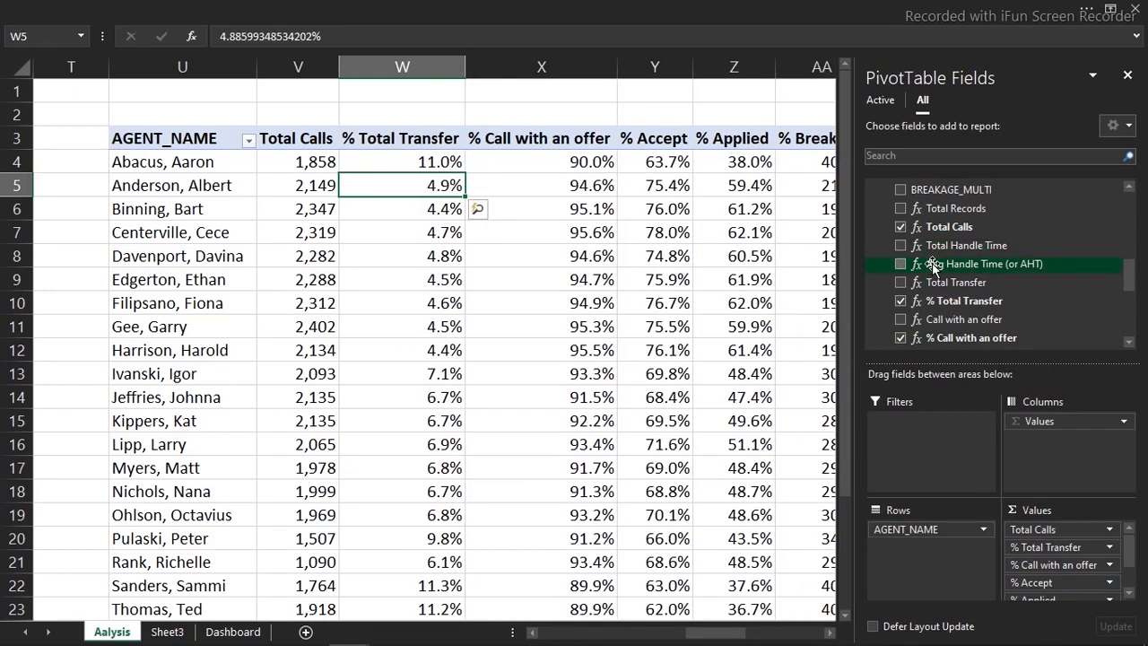
pyautogui.moveTo(932, 265); pyautogui.dragTo(1085, 537)
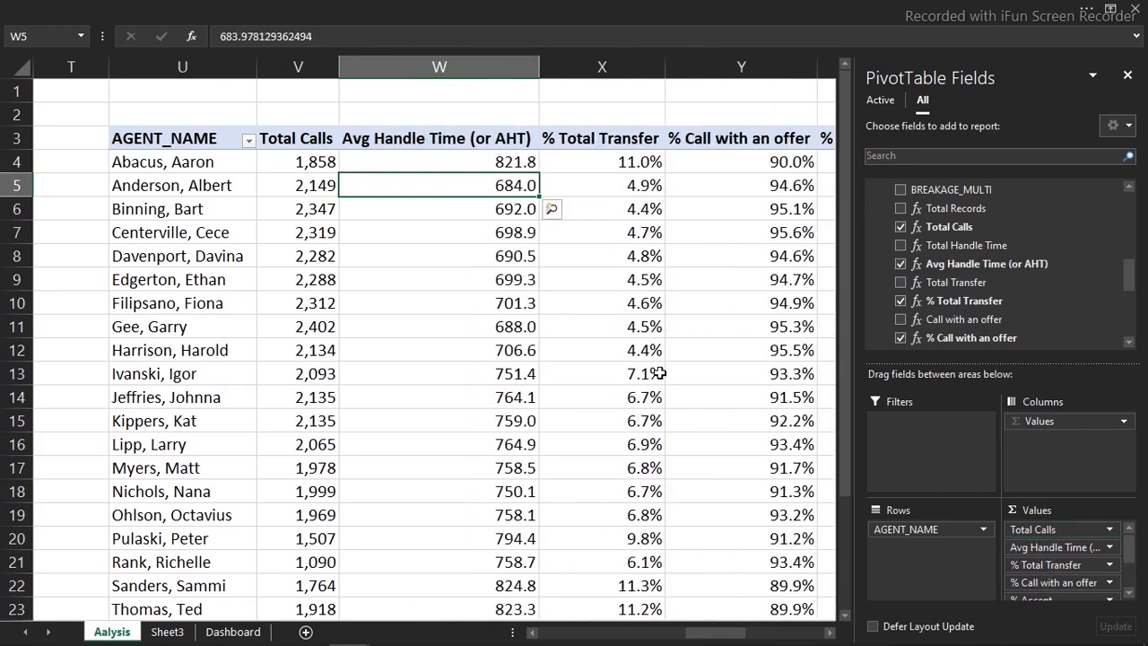
# - Rename the Avg Handle Time (or AHT) value column to "( AHT)" and switch to the Dashboard sheet
pyautogui.moveTo(505, 356)
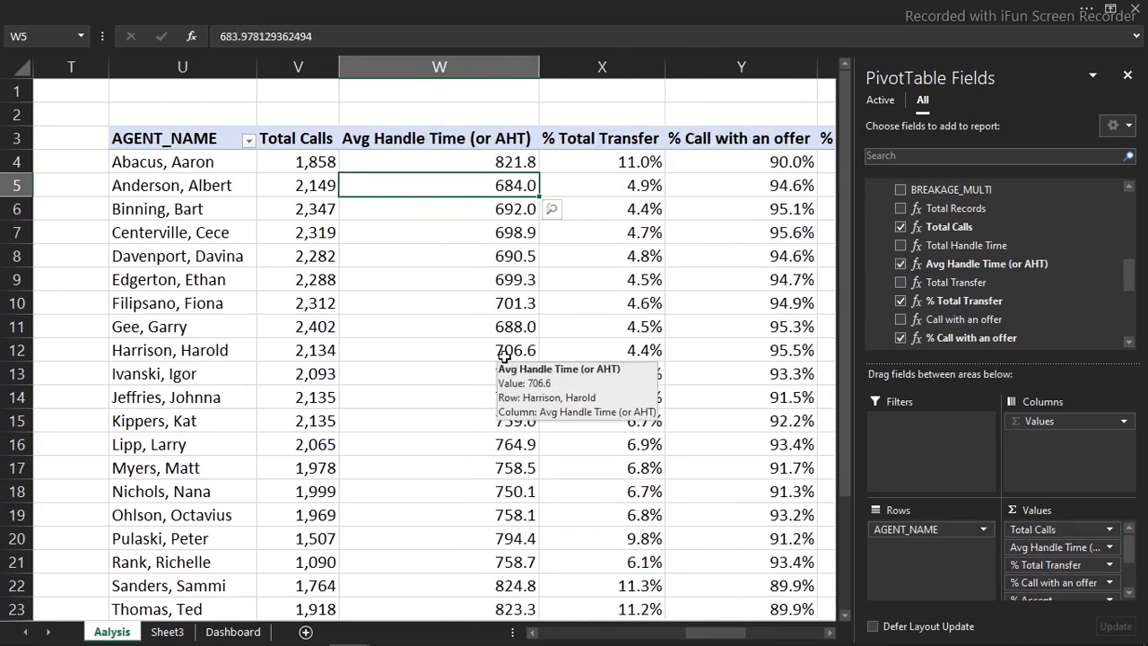
pyautogui.click(421, 138)
pyautogui.doubleClick(421, 138)
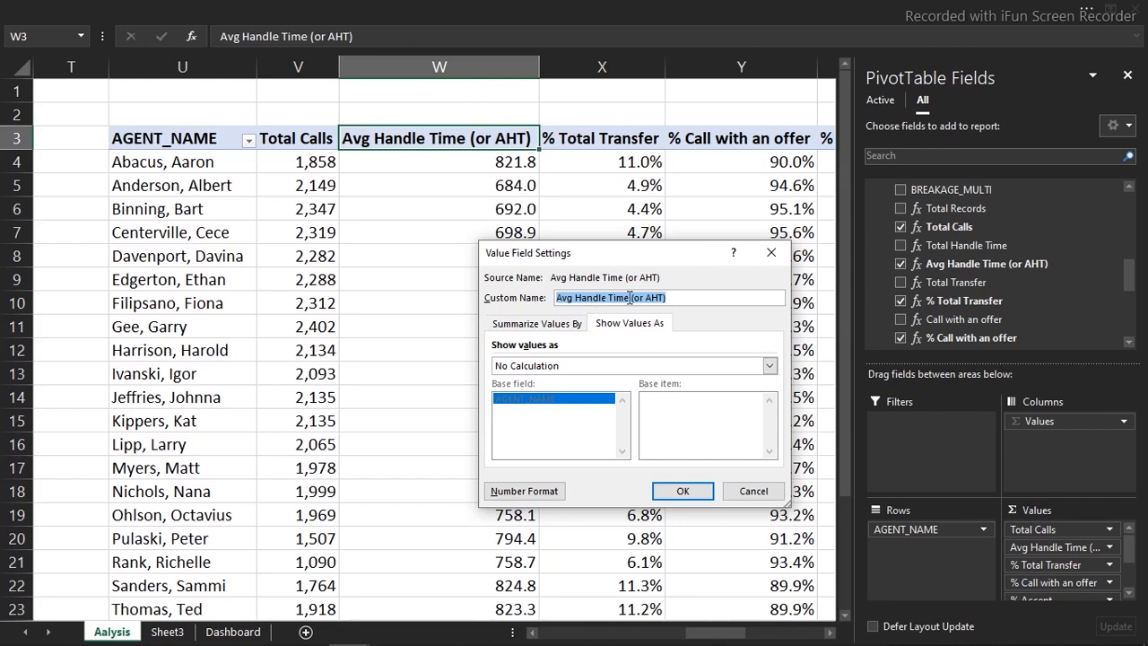
pyautogui.moveTo(644, 297); pyautogui.dragTo(552, 299)
pyautogui.press('BackSpace')
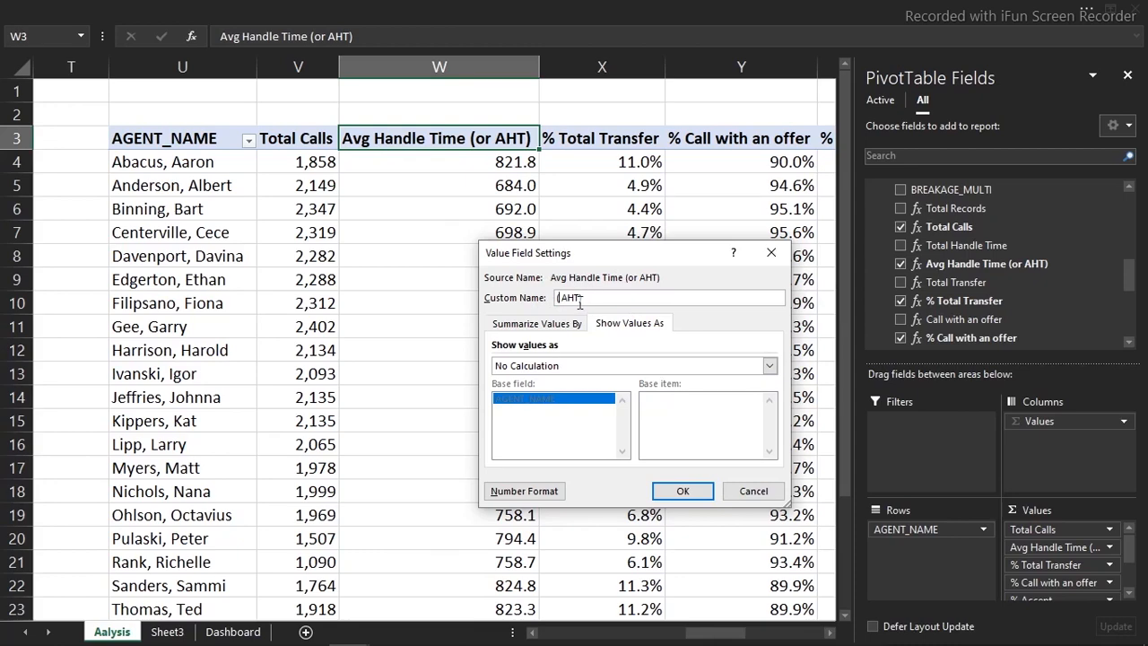
pyautogui.click(682, 490)
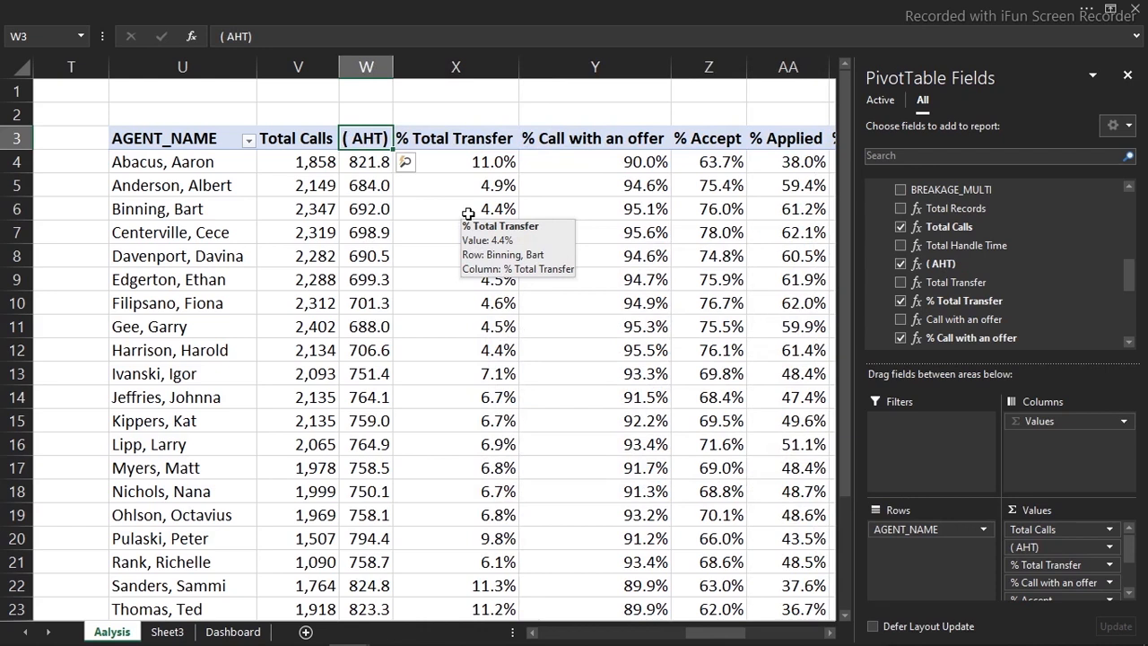
pyautogui.click(232, 630)
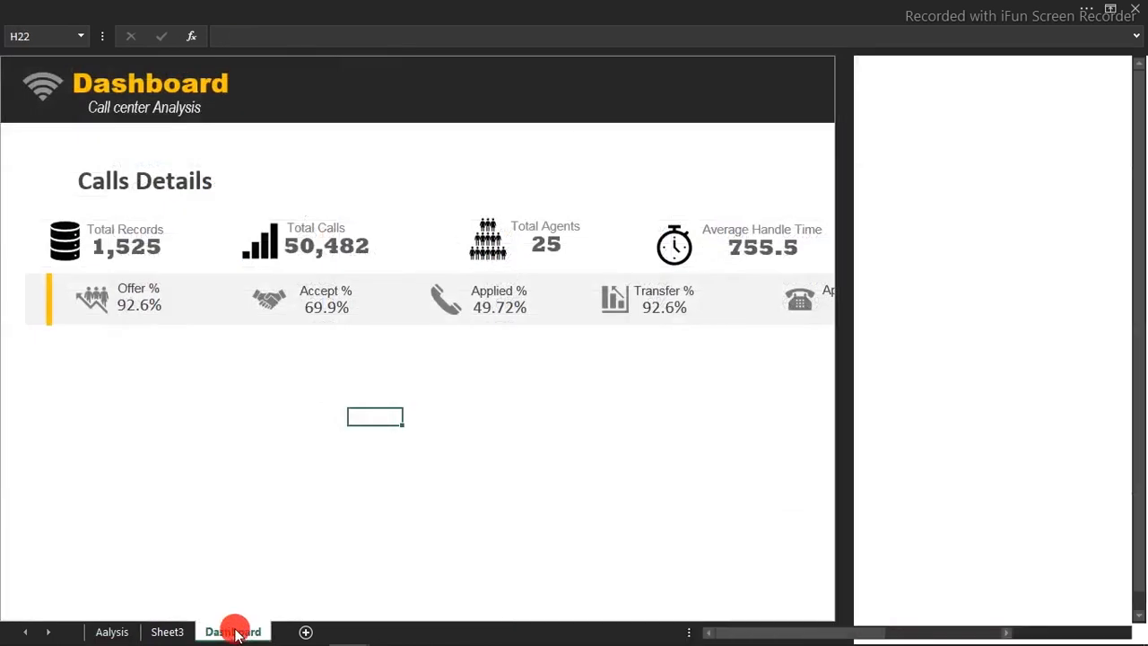
# - Link Dashboard cell B19 to the AGENT_NAME header in Aalysis!U3 and fill the formula across row 19 to column U
pyautogui.click(73, 369)
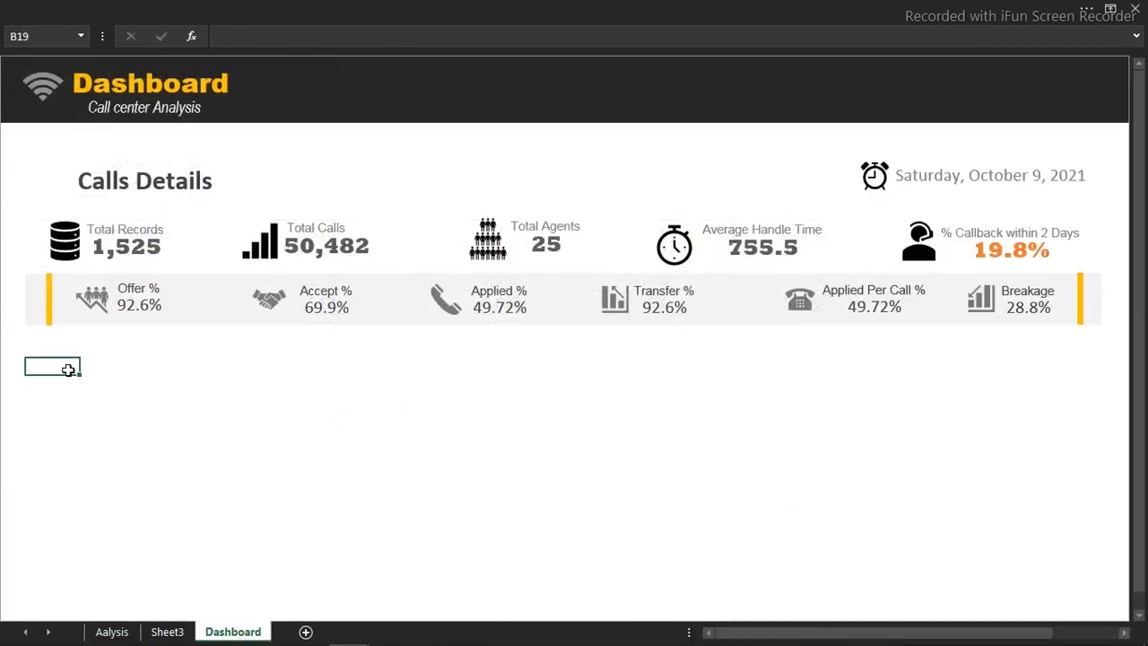
pyautogui.write('=')
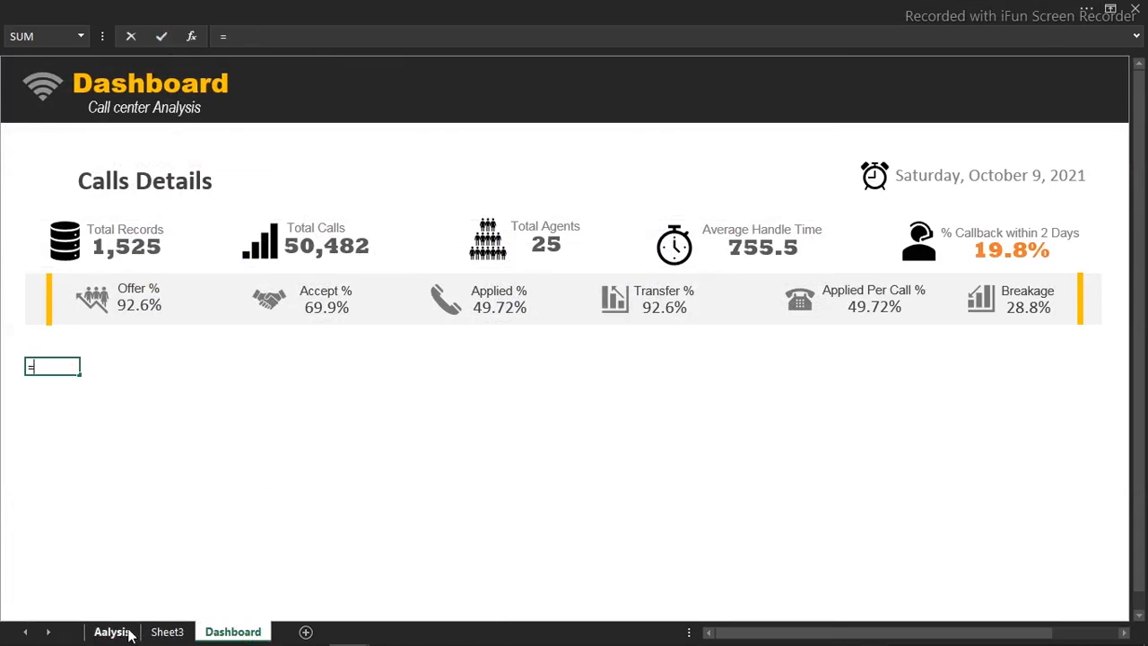
pyautogui.click(100, 631)
pyautogui.click(192, 146)
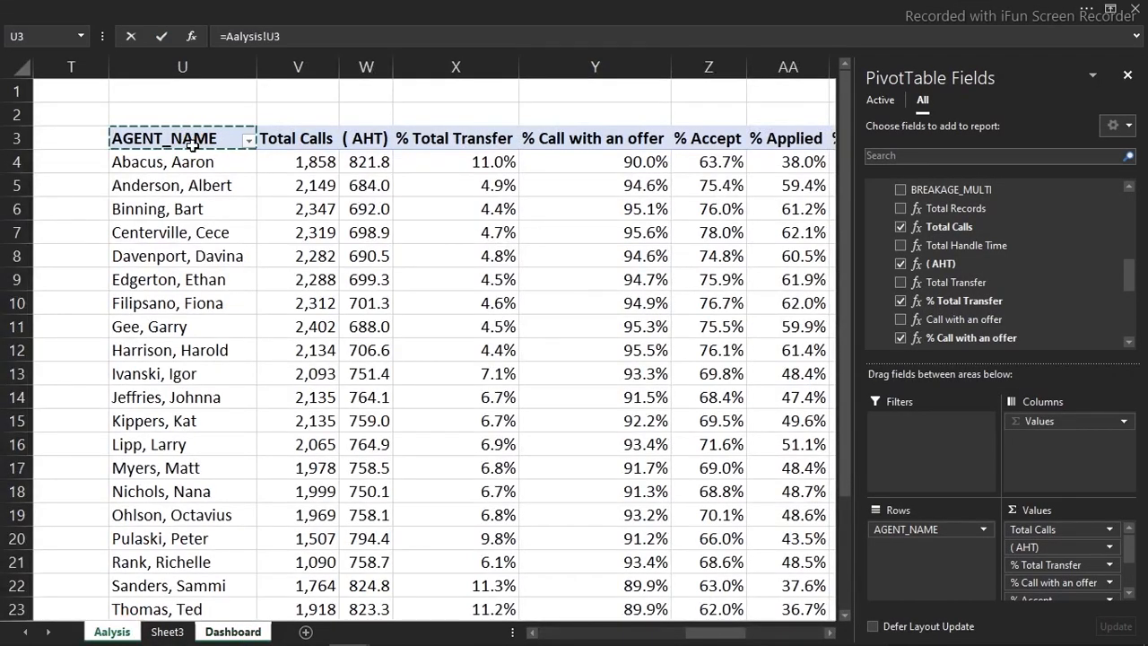
pyautogui.press('Return')
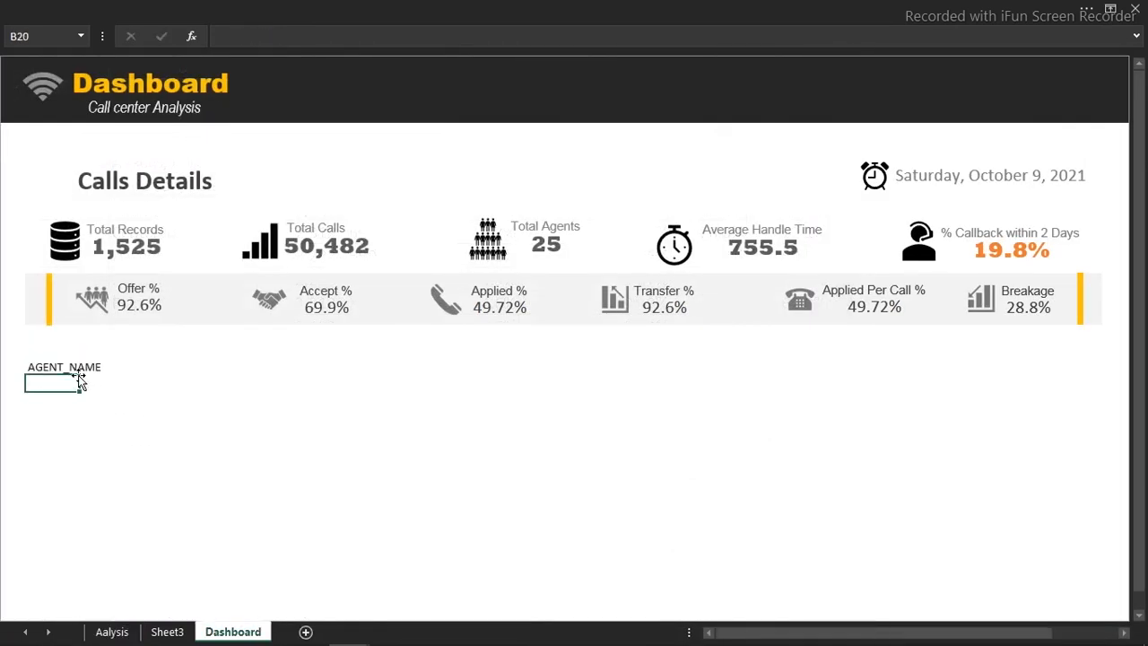
pyautogui.click(78, 366)
pyautogui.moveTo(428, 345); pyautogui.dragTo(1084, 357)
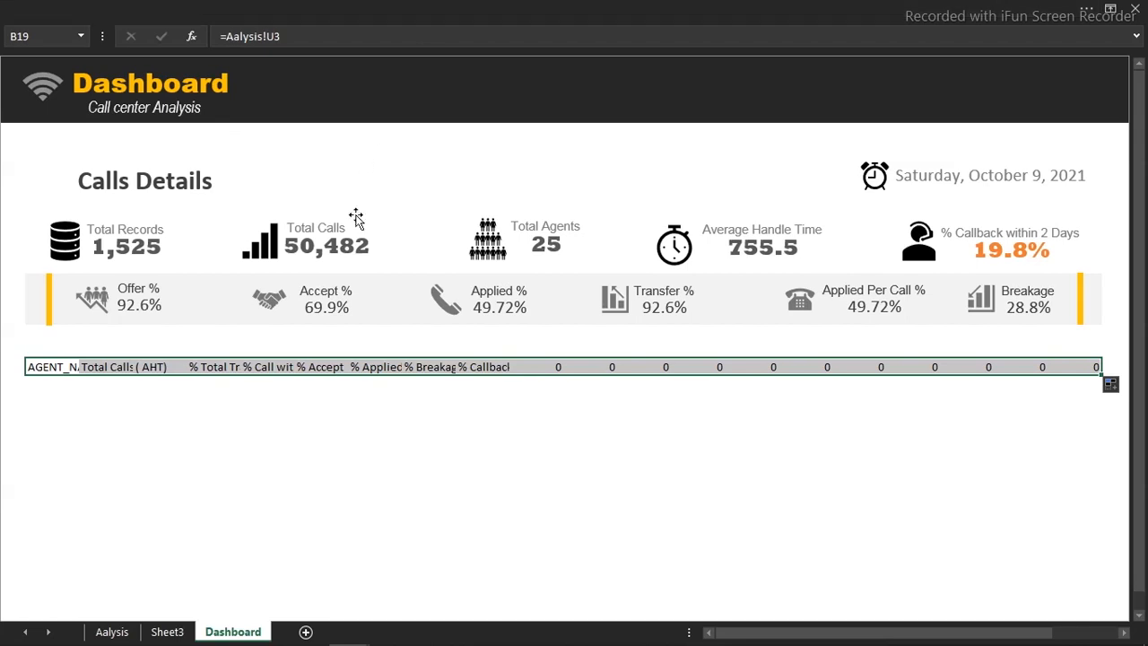
# - Check the move and size properties of the Accept % value's text box, then close the shape formatting options
pyautogui.click(336, 296)
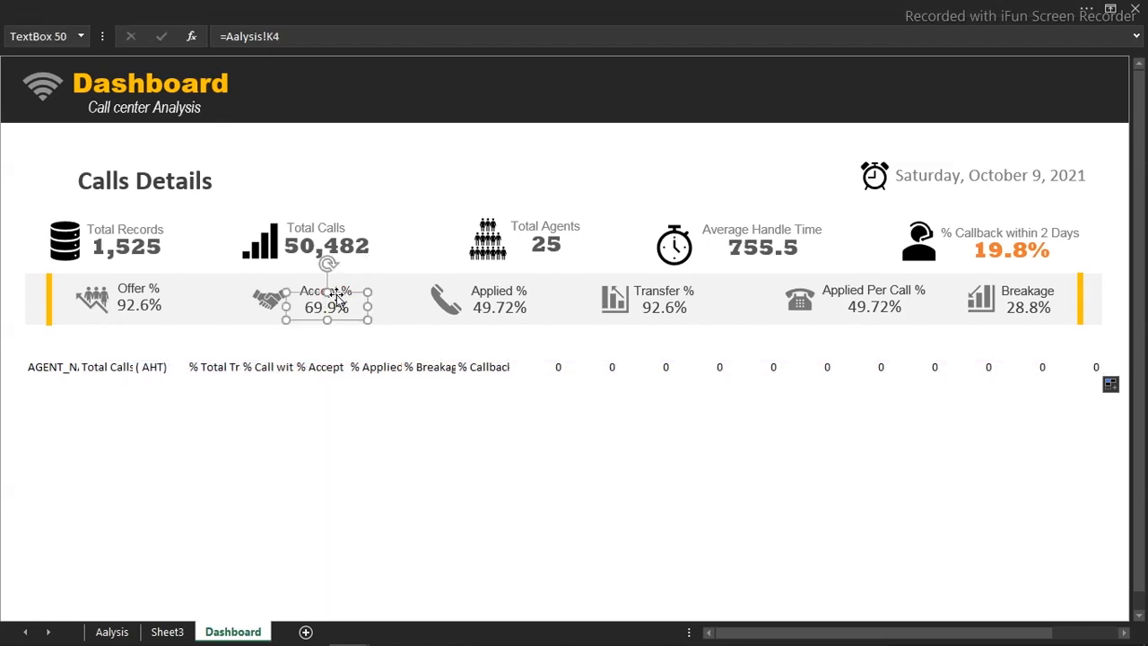
pyautogui.hotkey('ctrl', '1')
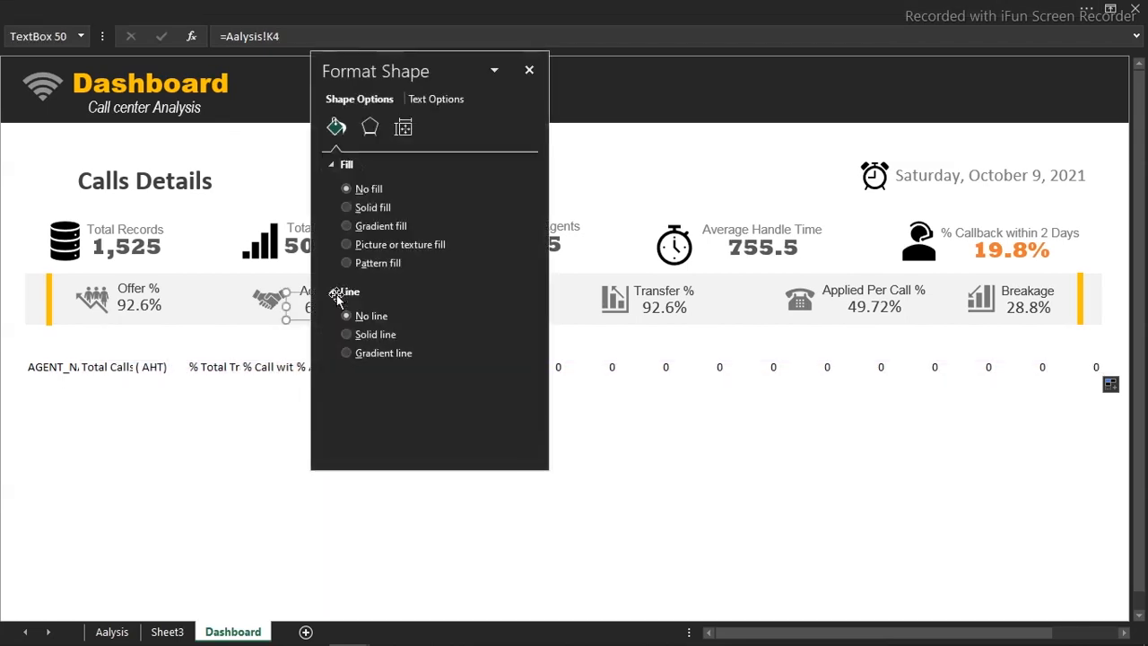
pyautogui.click(404, 130)
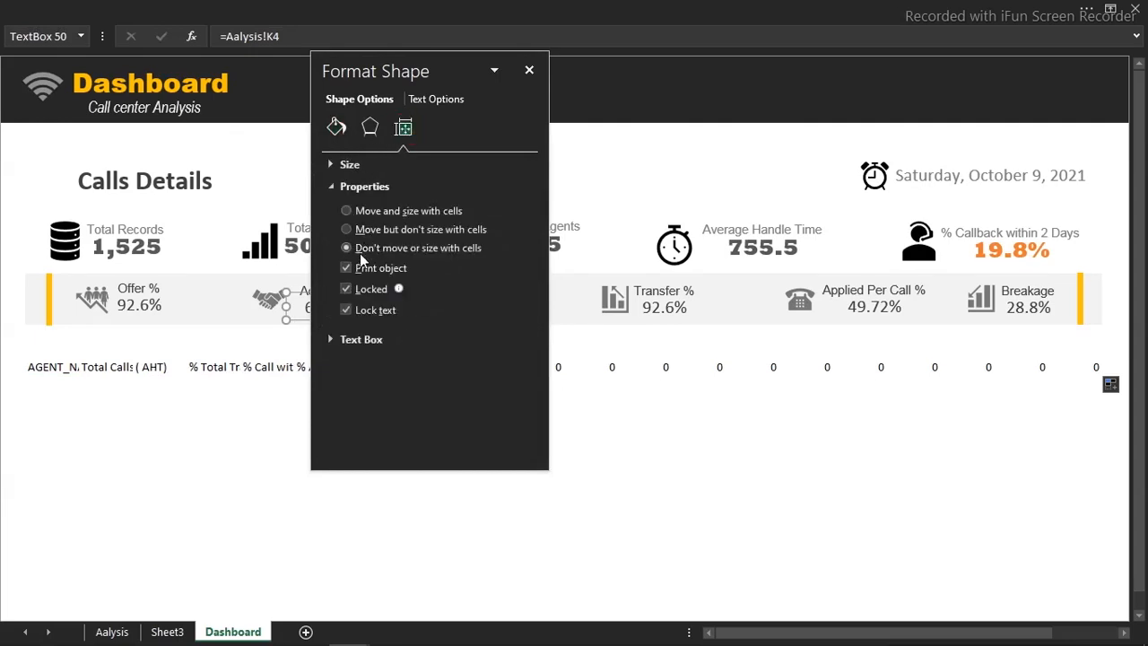
pyautogui.click(529, 70)
pyautogui.click(383, 545)
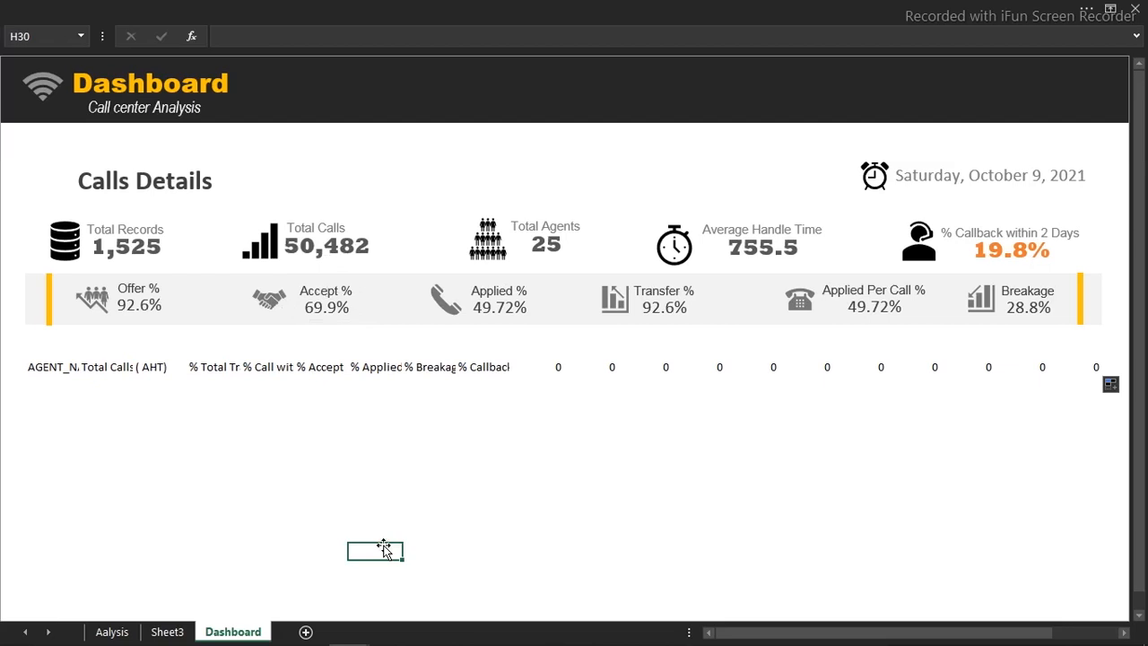
# - Display the row and column headings on the Dashboard sheet
pyautogui.click(354, 11)
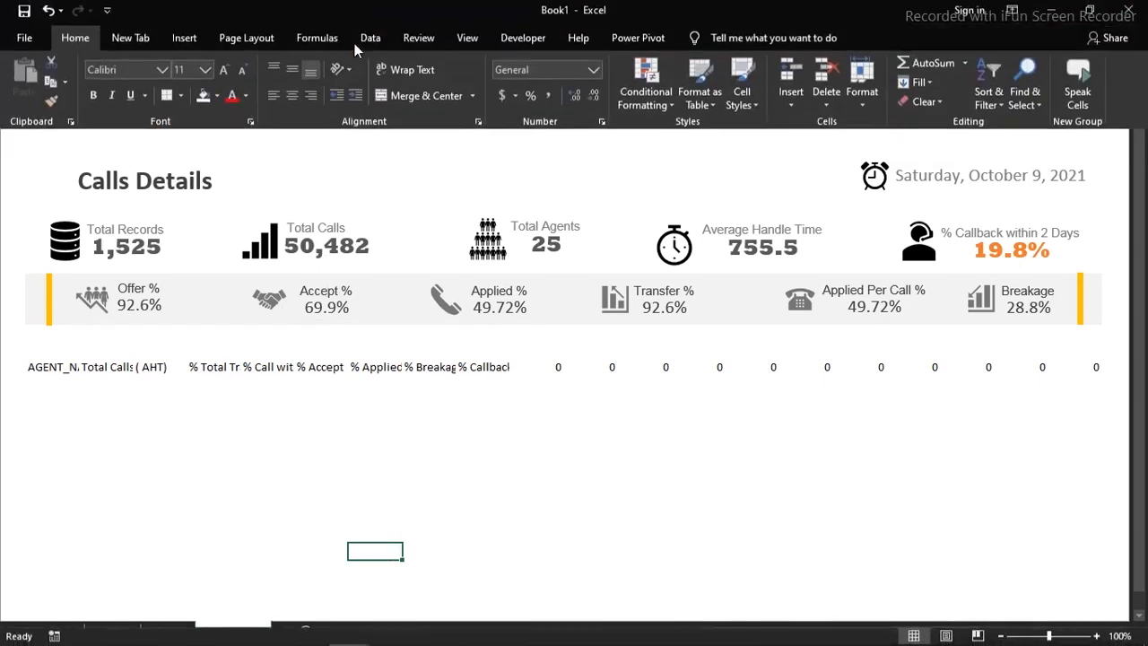
pyautogui.click(466, 40)
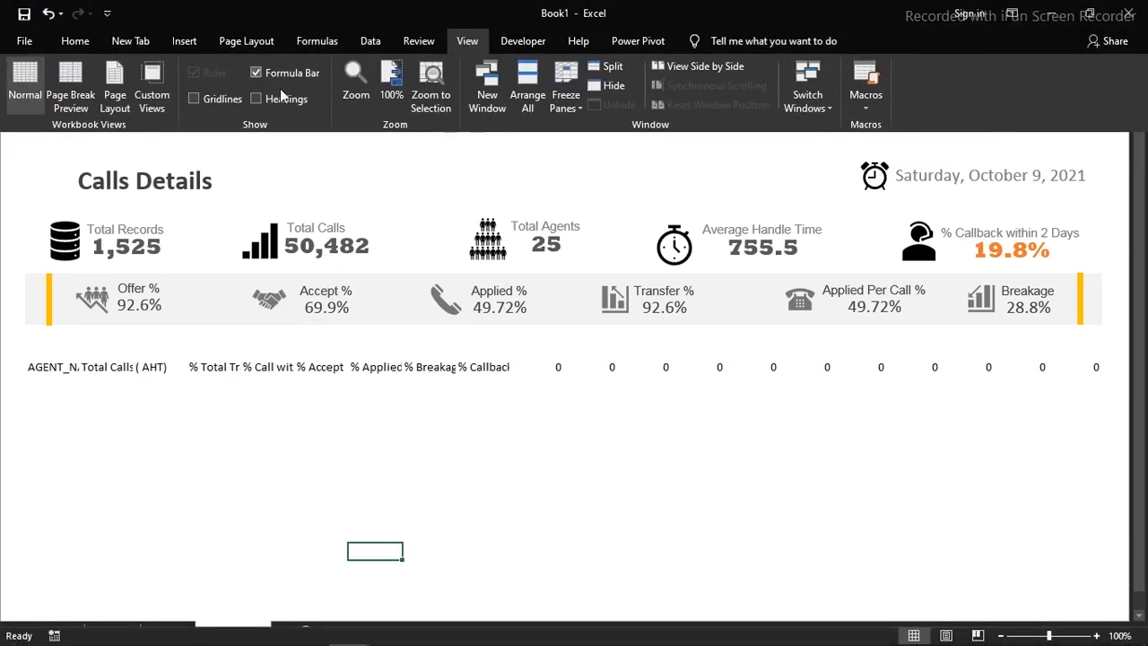
pyautogui.click(273, 102)
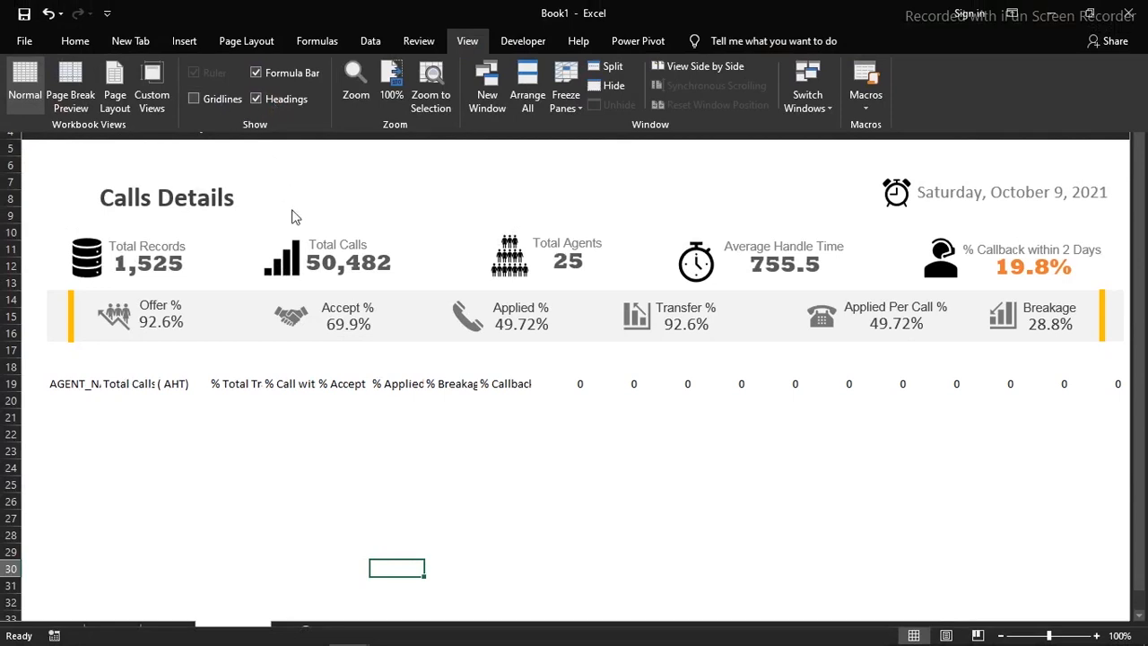
pyautogui.click(227, 448)
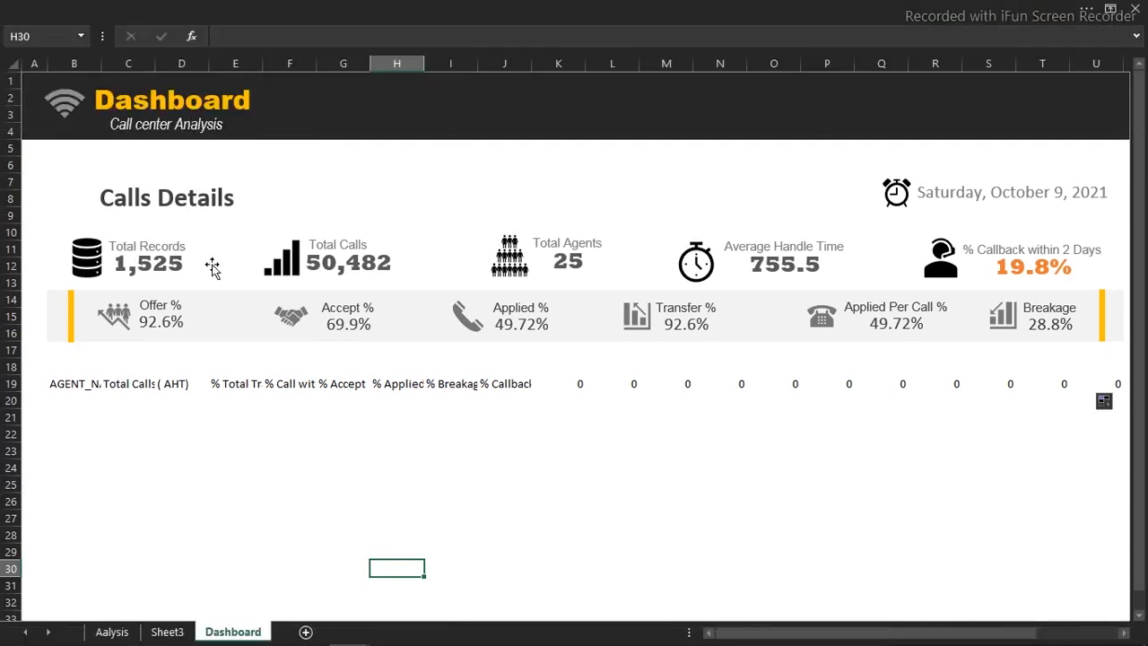
# - AutoFit all columns of the Dashboard sheet and clear the surplus zero formulas from K19:U19
pyautogui.click(16, 63)
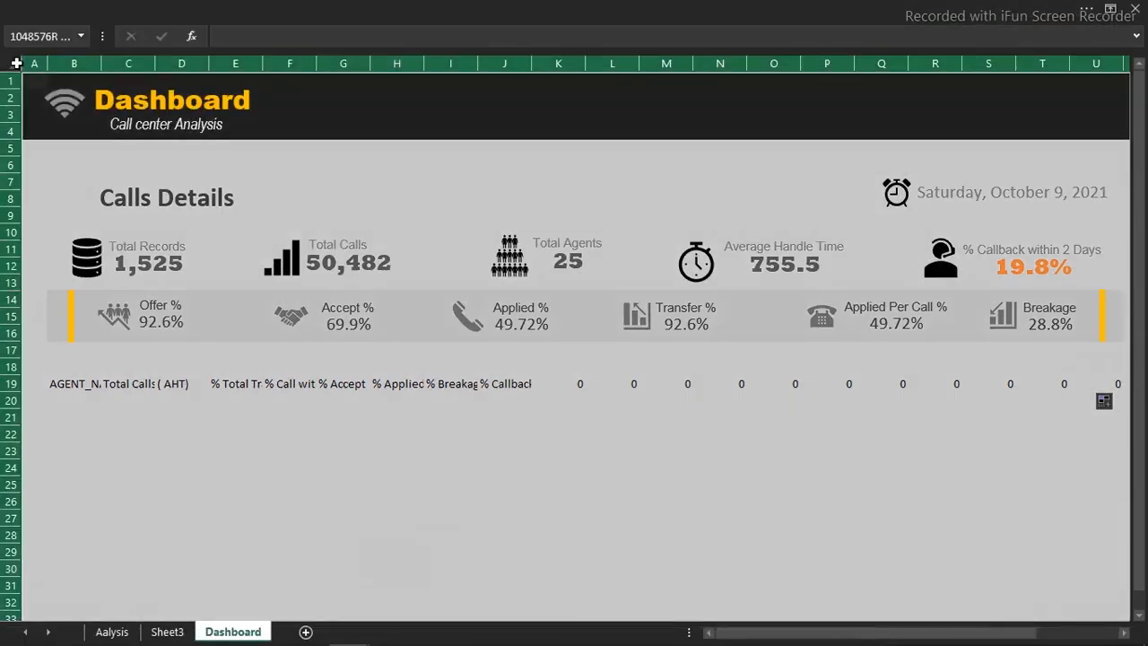
pyautogui.doubleClick(155, 61)
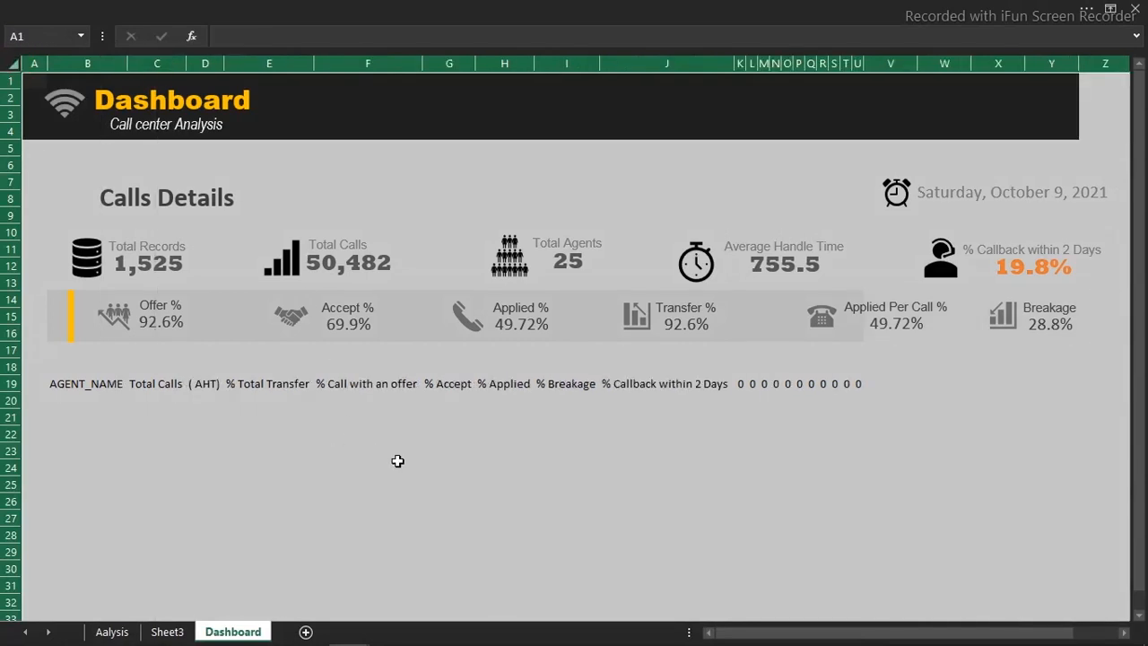
pyautogui.moveTo(741, 384); pyautogui.dragTo(860, 400)
pyautogui.press('Delete')
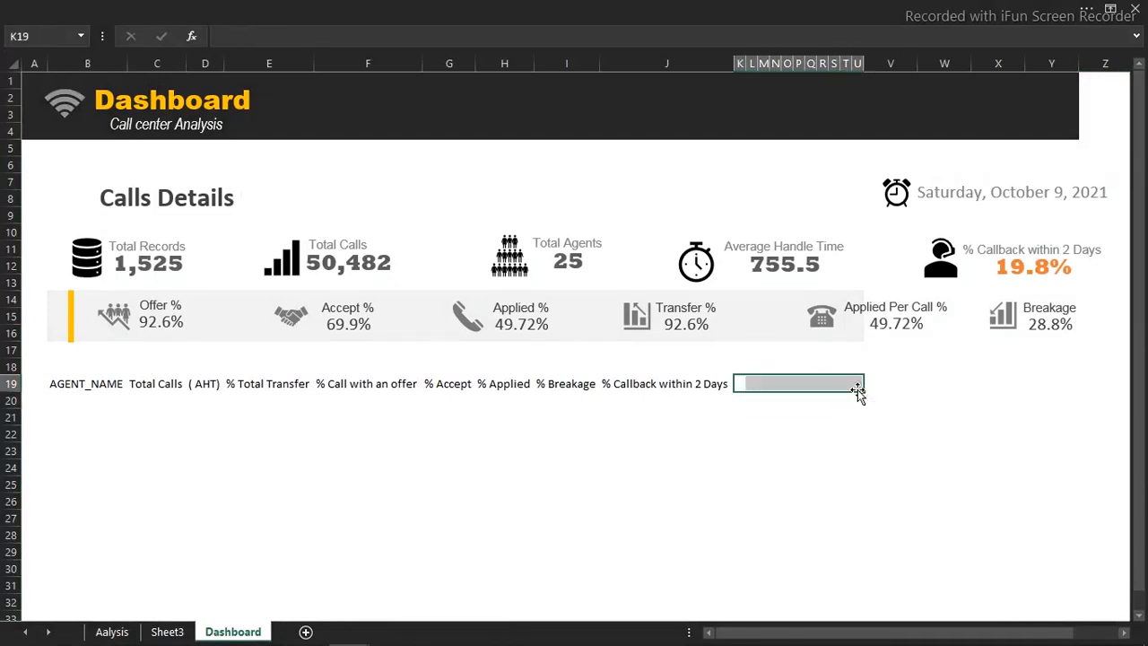
# - Fill the B19:J19 header formulas down to bring in all agents' rows, and clear the surplus zero rows from row 45 down
pyautogui.moveTo(79, 383); pyautogui.dragTo(660, 389)
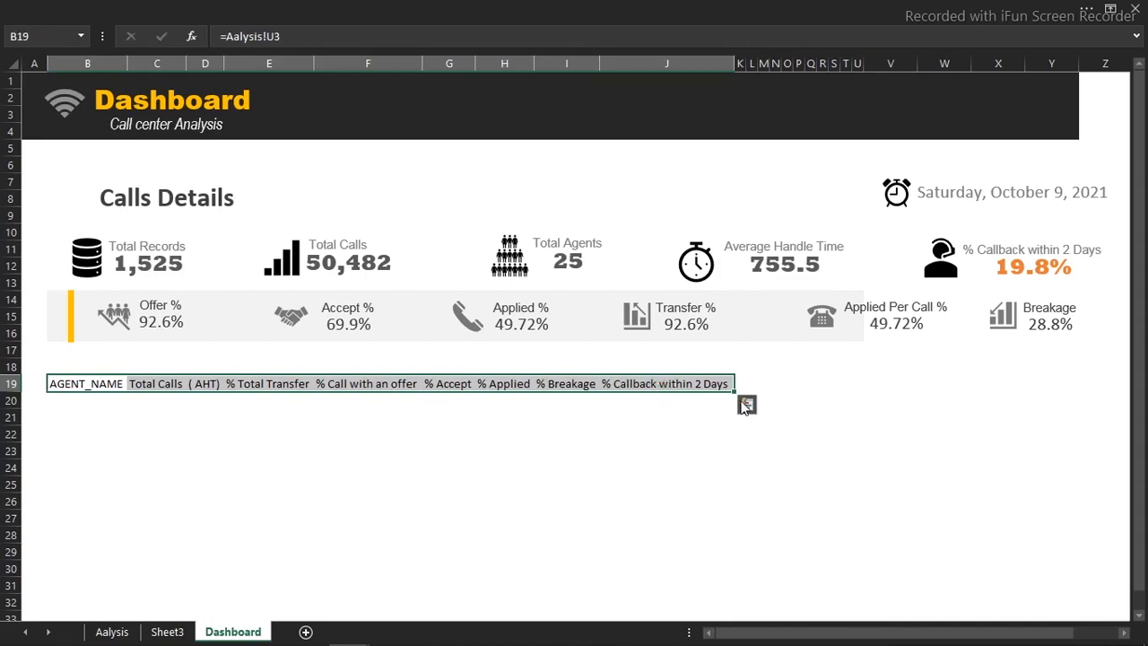
pyautogui.moveTo(734, 391); pyautogui.dragTo(78, 469)
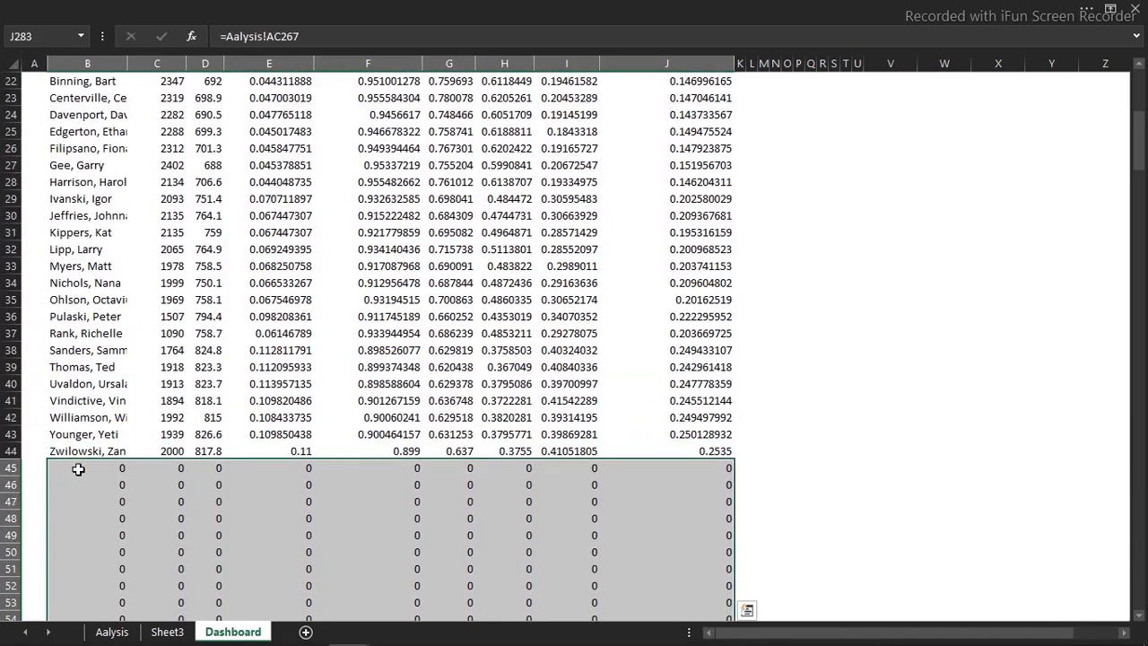
pyautogui.press('Delete')
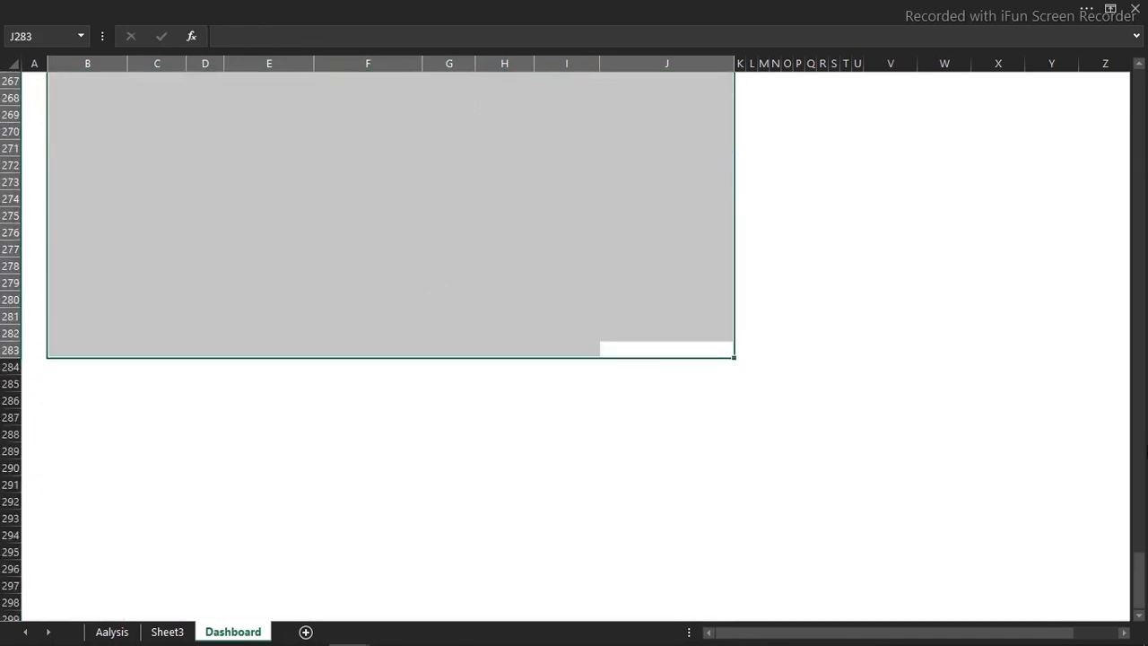
pyautogui.moveTo(1137, 573); pyautogui.dragTo(1134, 51)
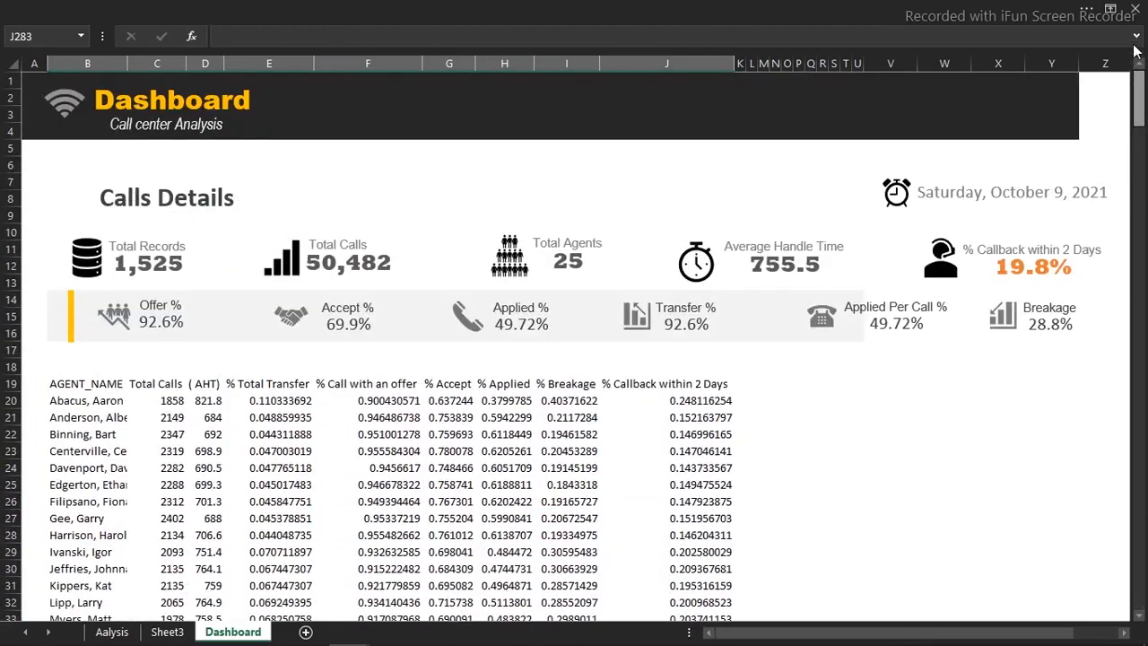
# - Format the agent table's values from % Total Transfer to % Callback within 2 Days (E20:J44) as percentages with 1 decimal place
pyautogui.click(257, 402)
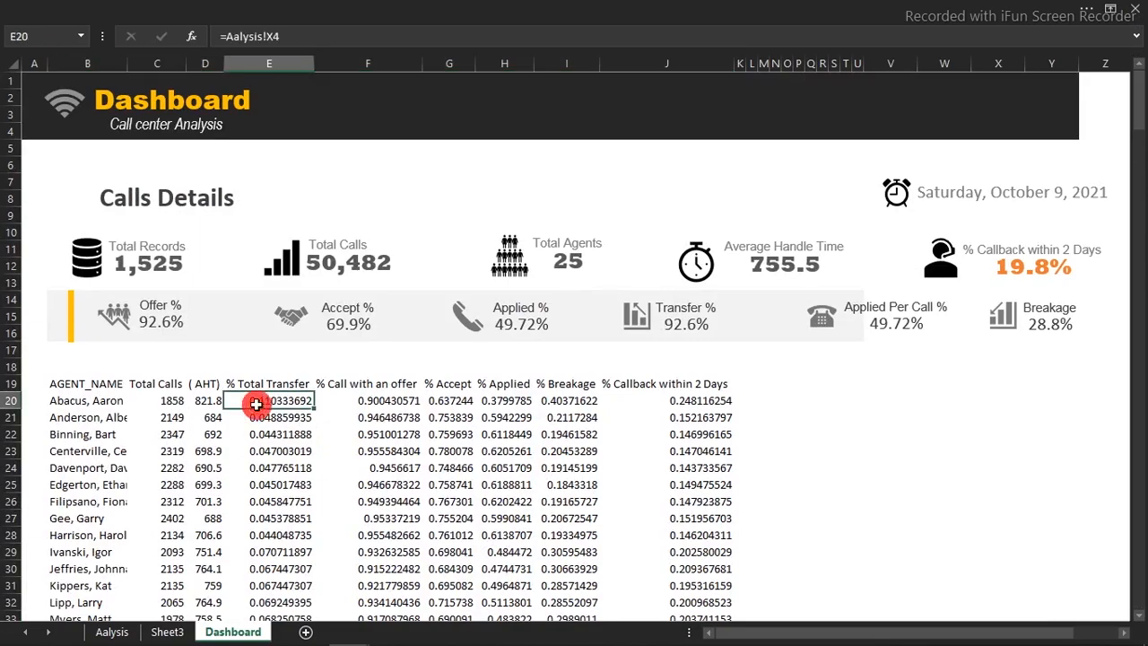
pyautogui.moveTo(268, 403); pyautogui.dragTo(644, 575)
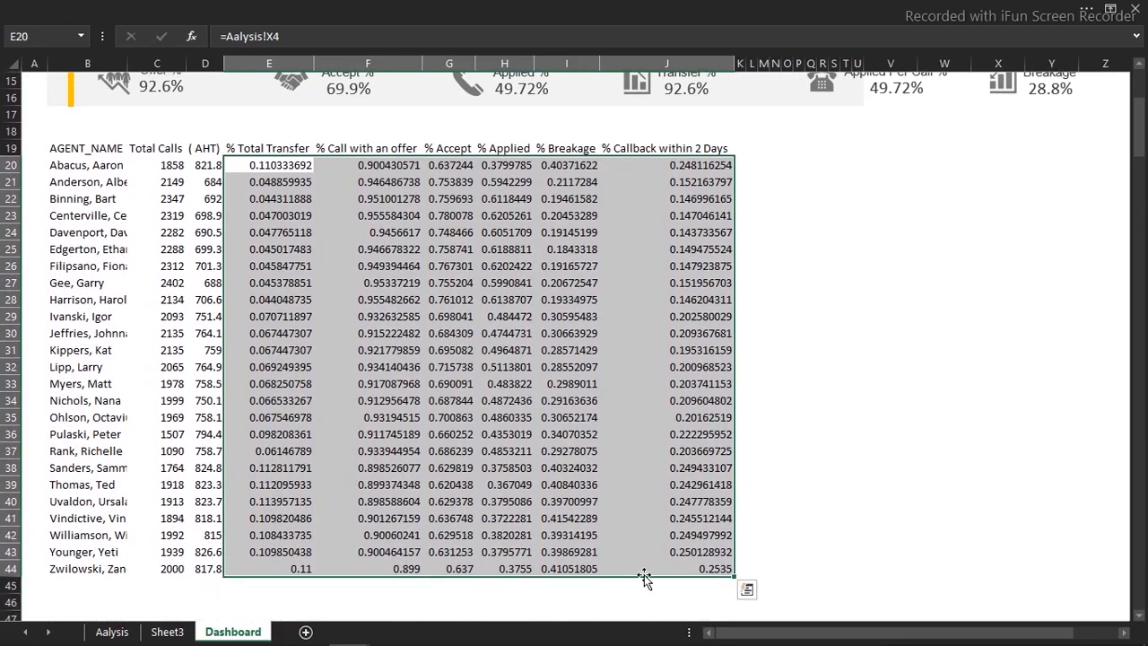
pyautogui.hotkey('ctrl', '1')
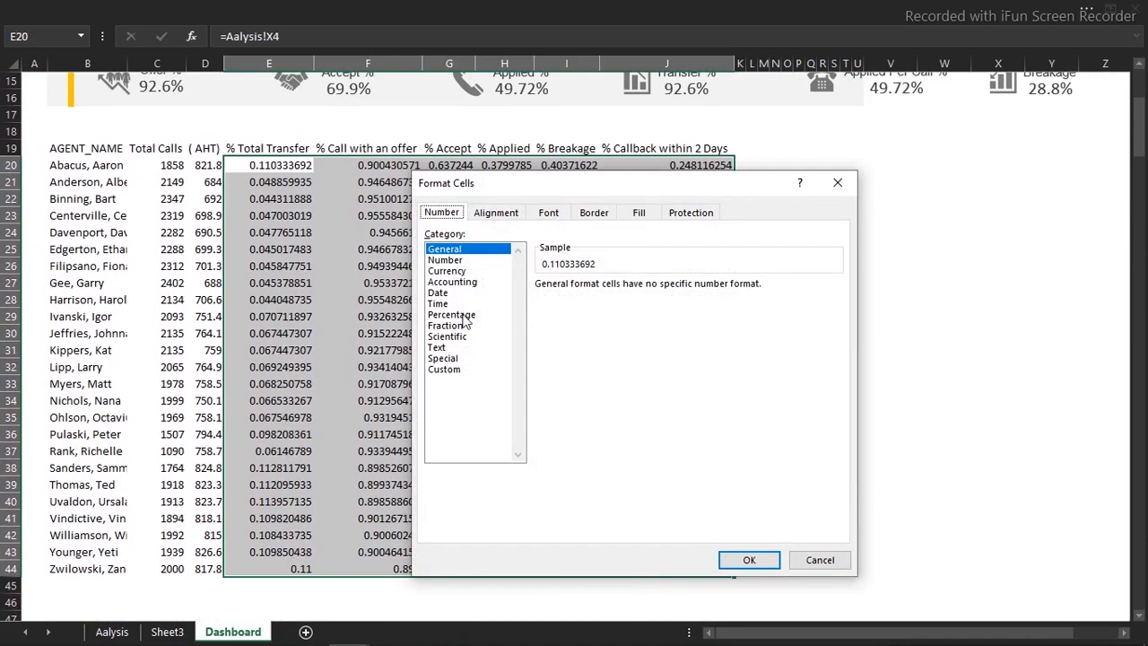
pyautogui.click(465, 315)
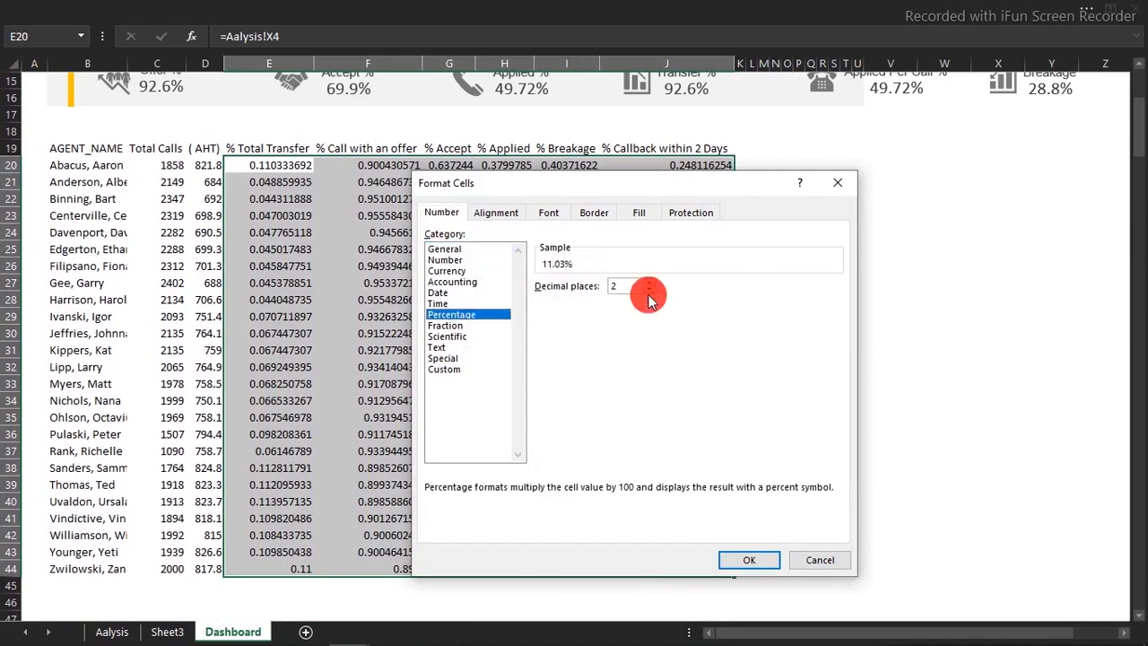
pyautogui.click(652, 289)
pyautogui.click(749, 560)
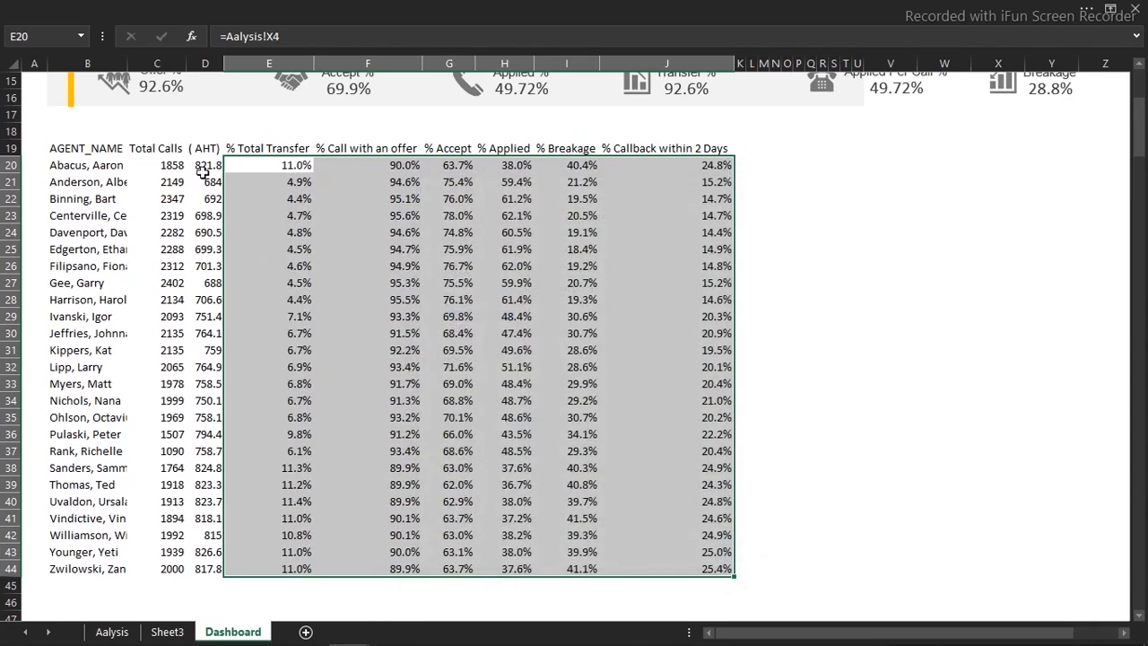
# - Format the Total Calls values in C20:C44 as numbers with 0 decimal places and a thousands separator
pyautogui.click(173, 166)
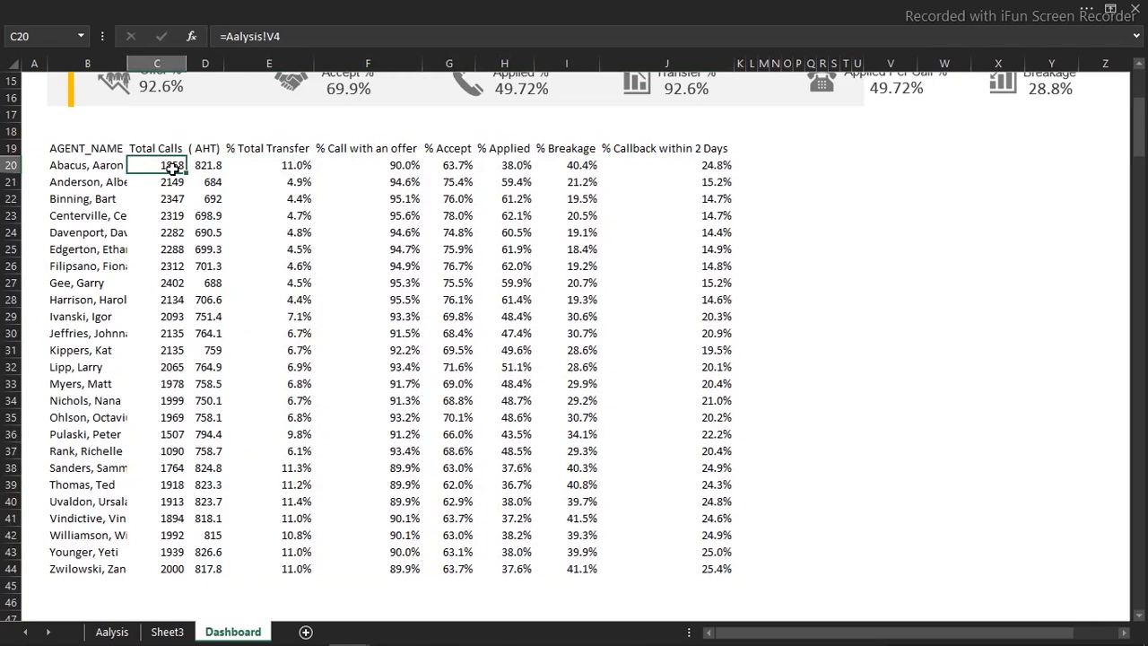
pyautogui.hotkey('ctrl', 'shift', 'Down')
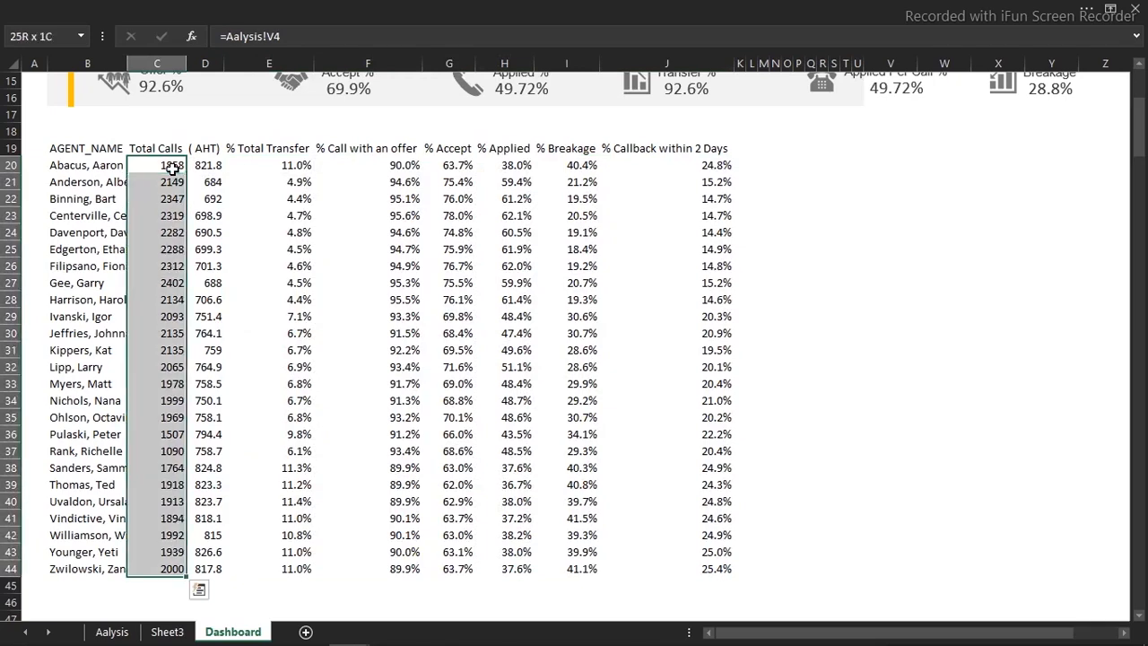
pyautogui.hotkey('ctrl', '1')
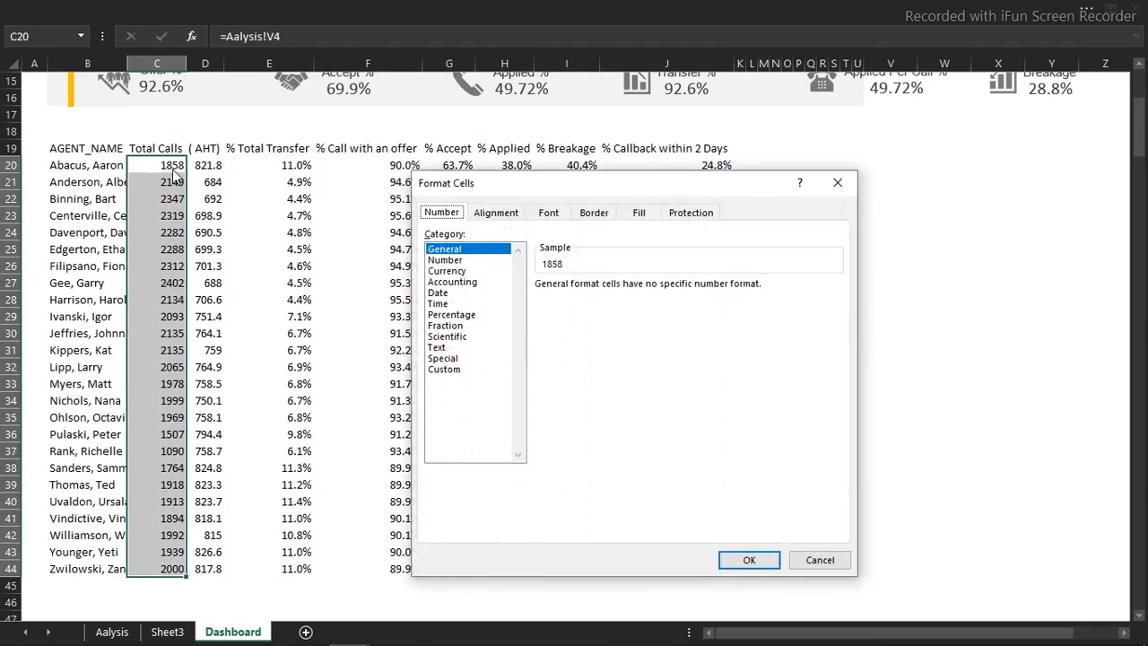
pyautogui.click(451, 260)
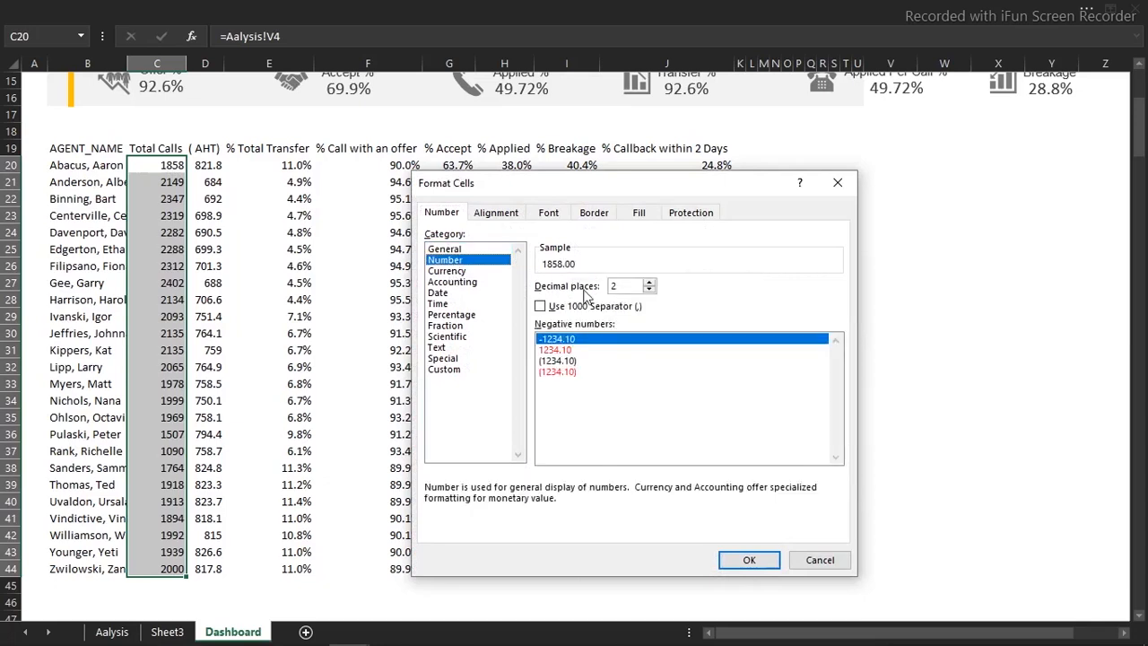
pyautogui.click(648, 290)
pyautogui.click(648, 289)
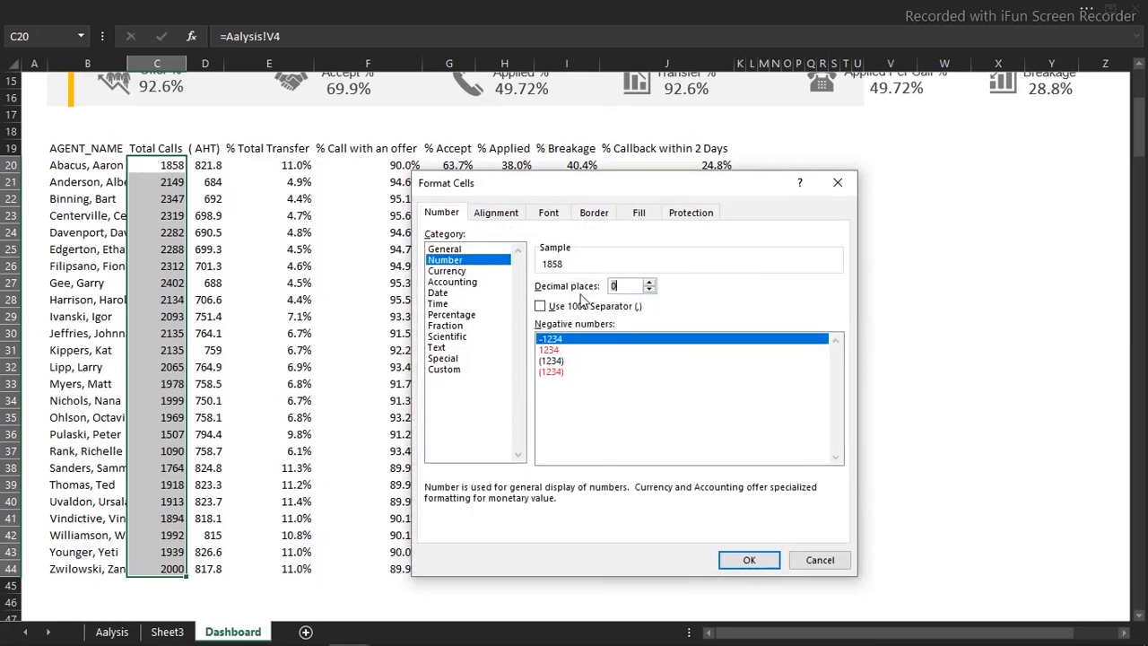
pyautogui.click(541, 307)
pyautogui.click(742, 557)
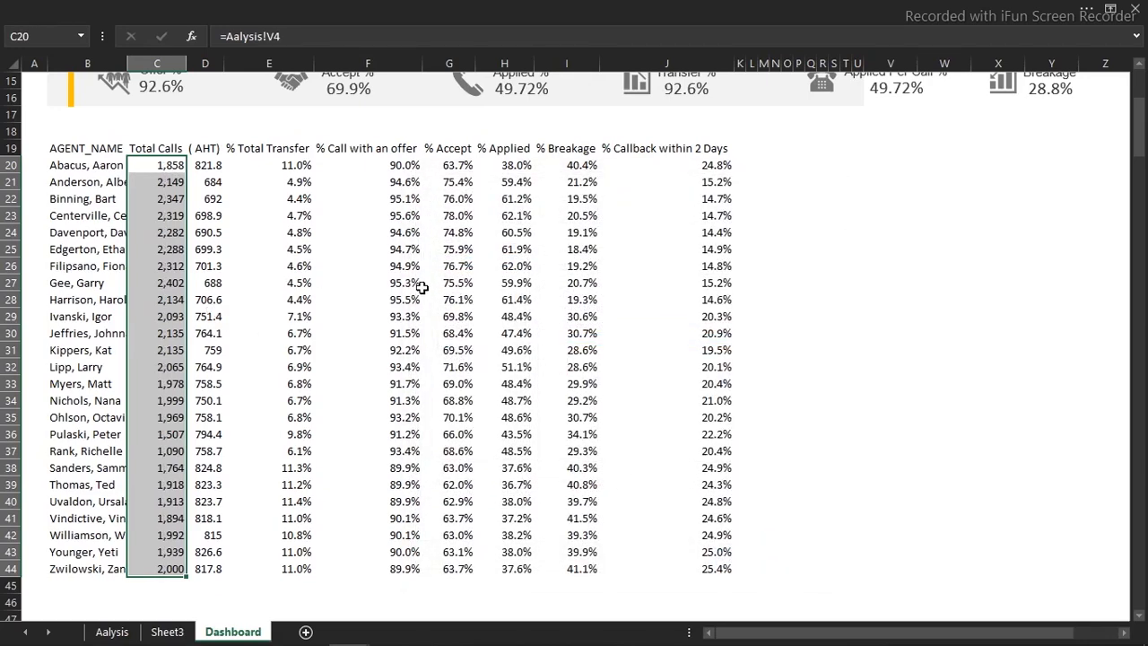
# - Review the finished agent table layout in the Dashboard Call center workbook and return to Book1
pyautogui.moveTo(350, 640)
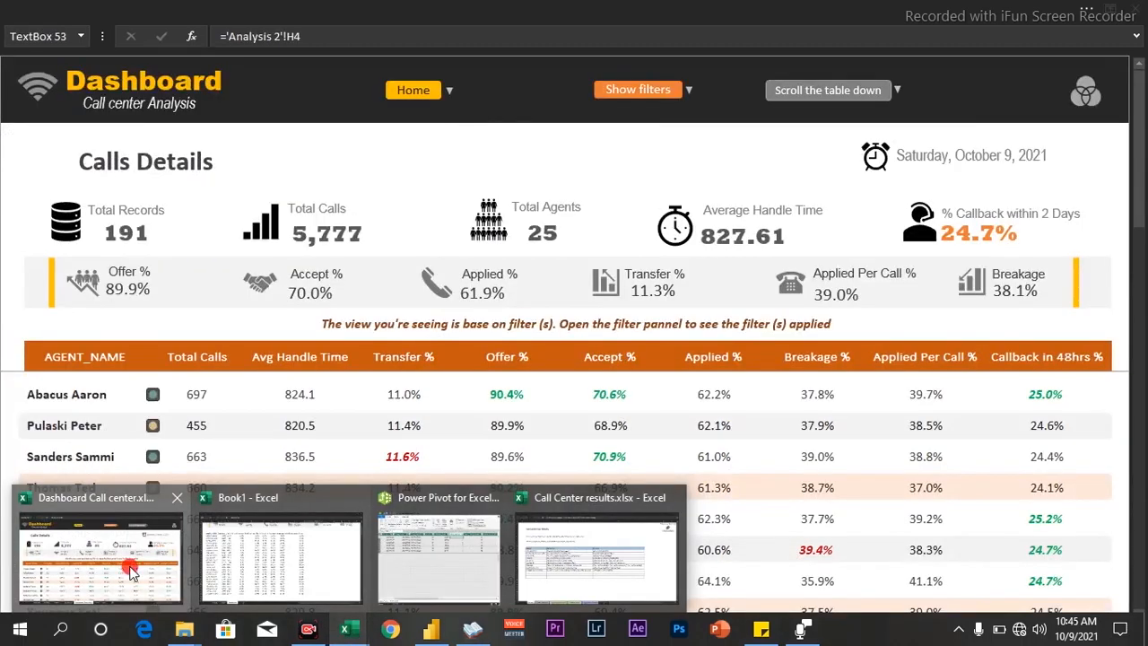
pyautogui.click(103, 556)
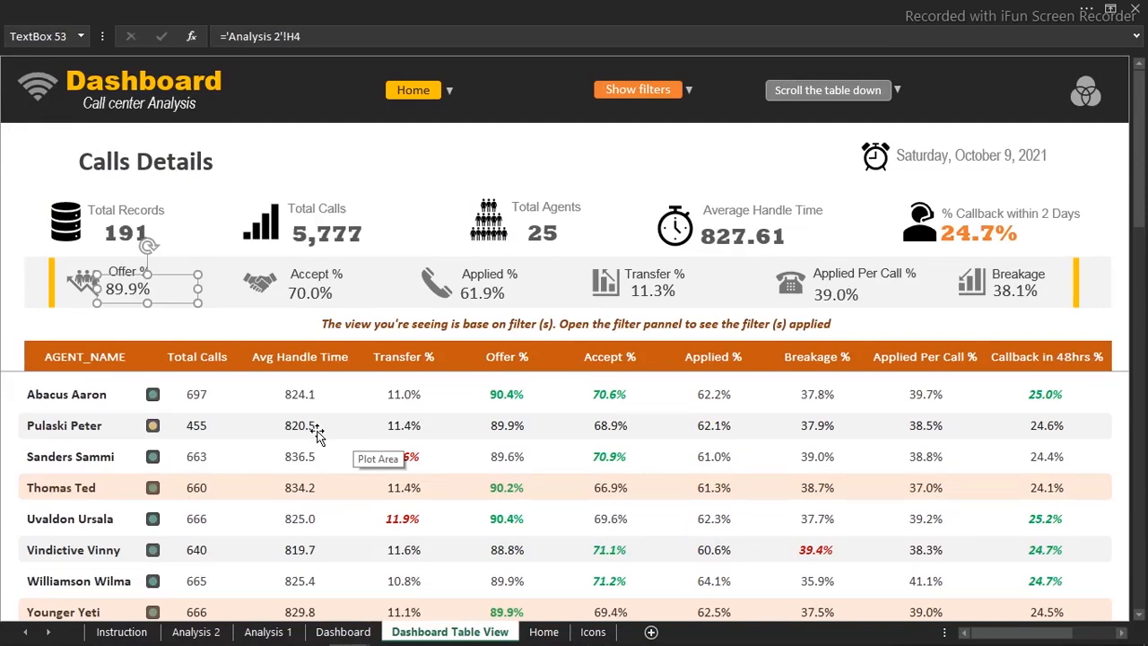
pyautogui.moveTo(352, 633)
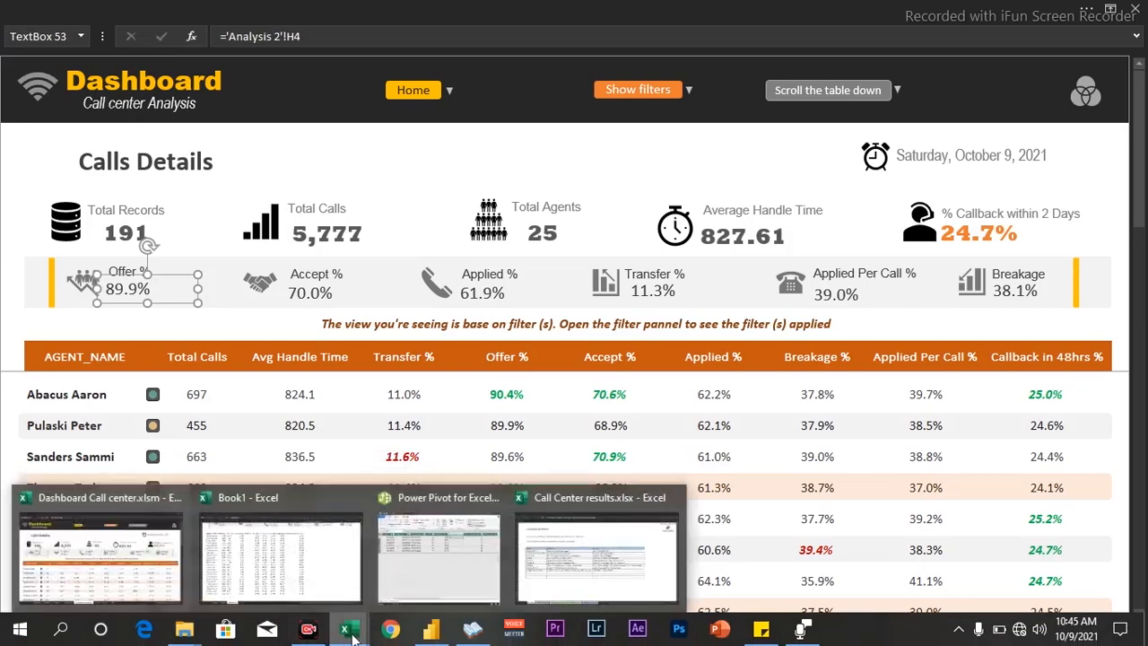
pyautogui.click(308, 559)
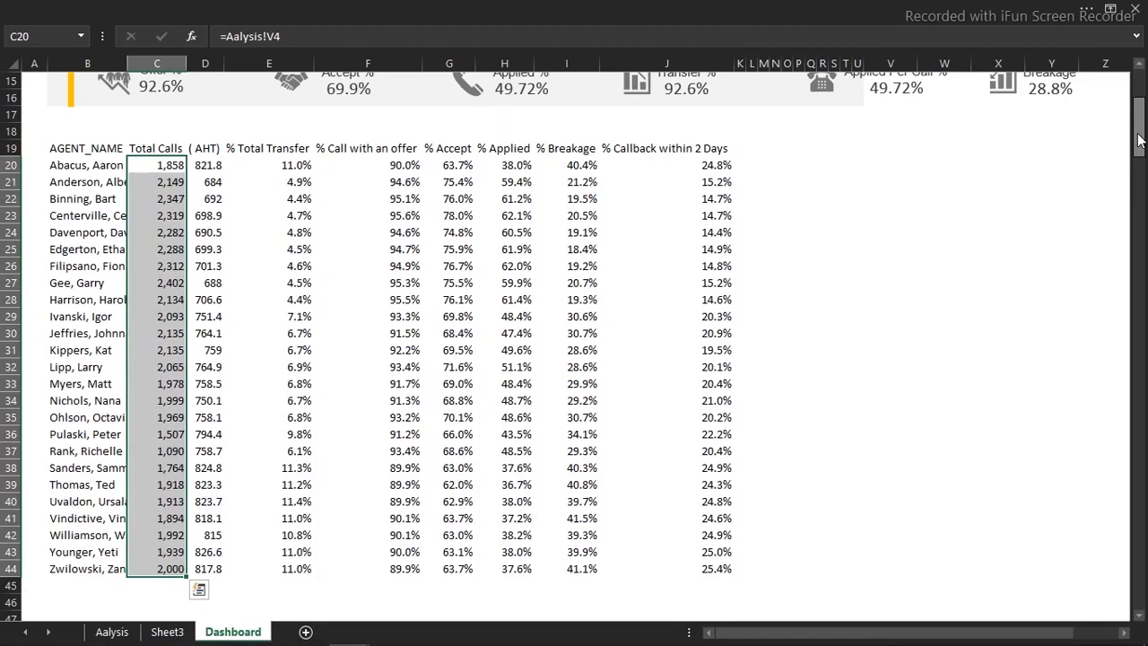
# - Make header row 19 of the agent table taller and centre its labels horizontally and vertically
pyautogui.scroll(5, 1134, 148)
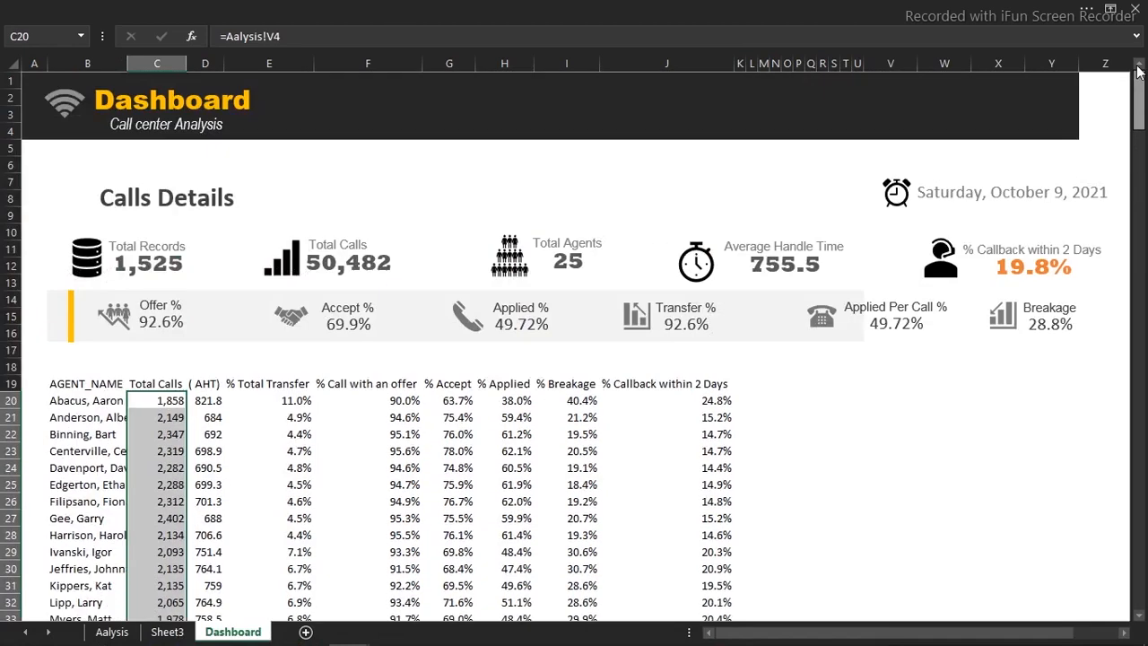
pyautogui.click(13, 383)
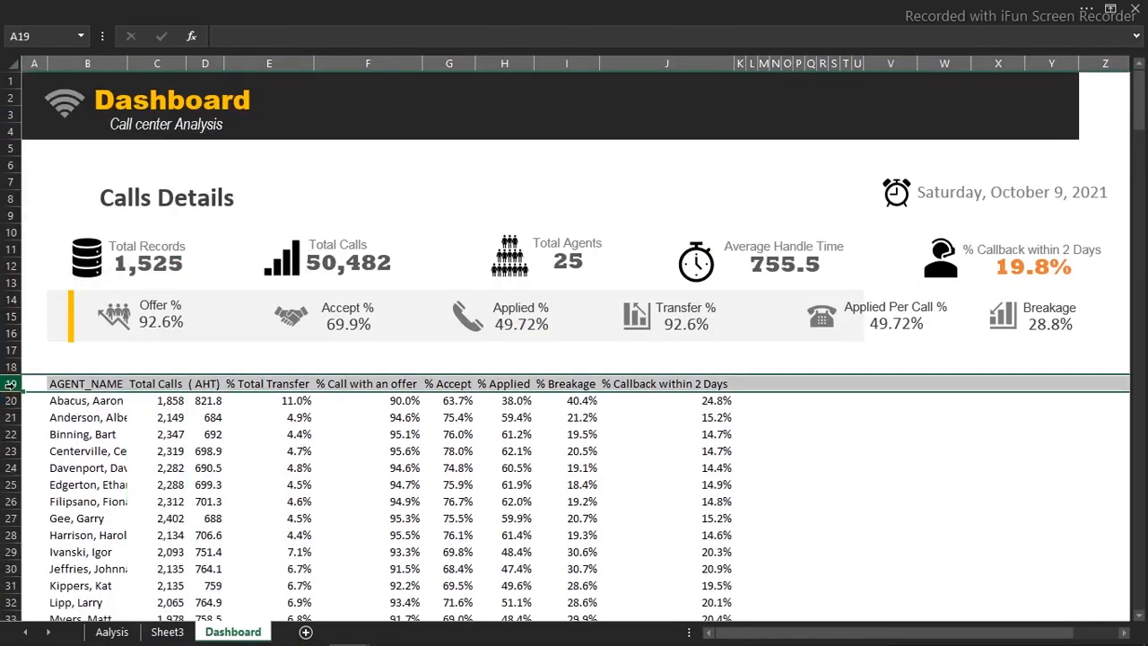
pyautogui.moveTo(13, 391); pyautogui.dragTo(16, 402)
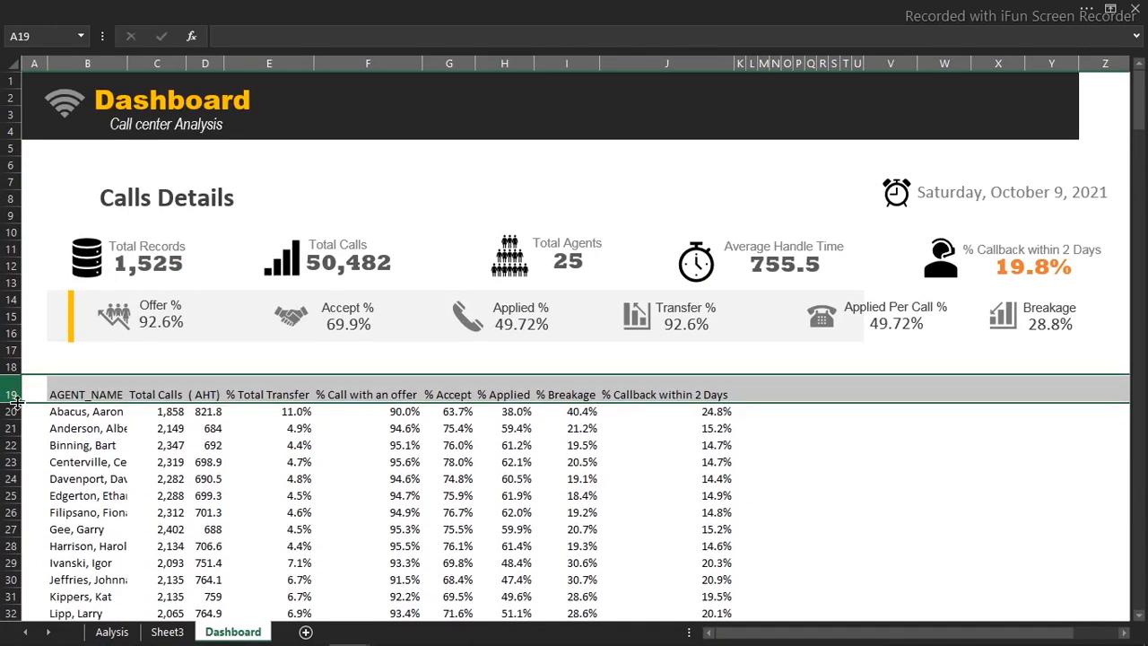
pyautogui.click(280, 7)
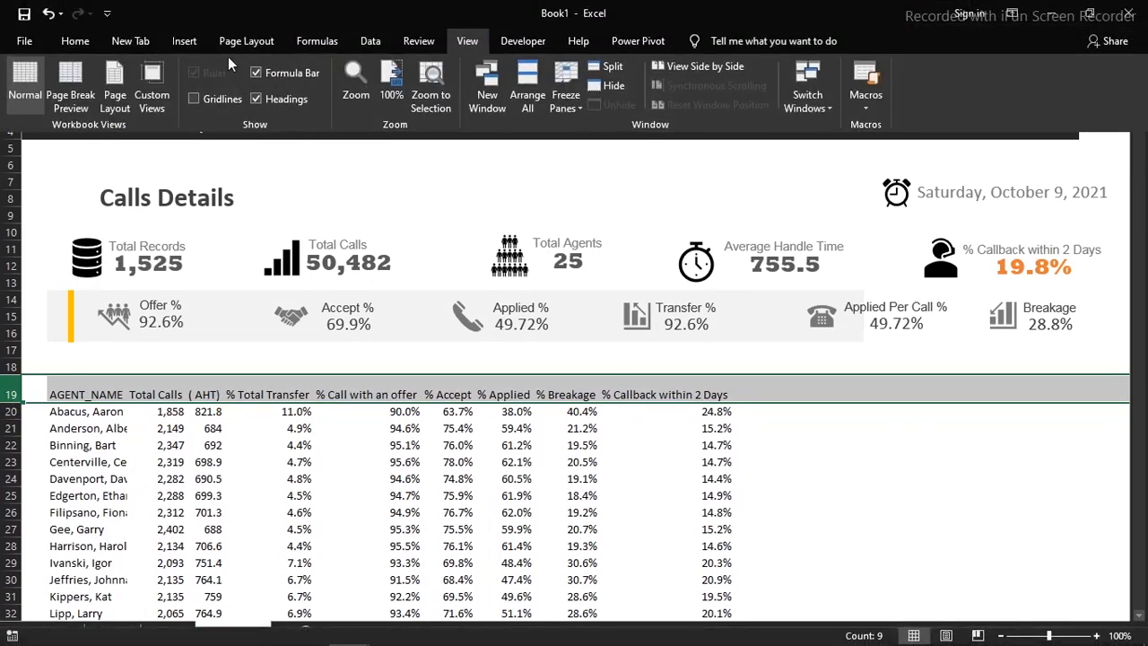
pyautogui.click(77, 42)
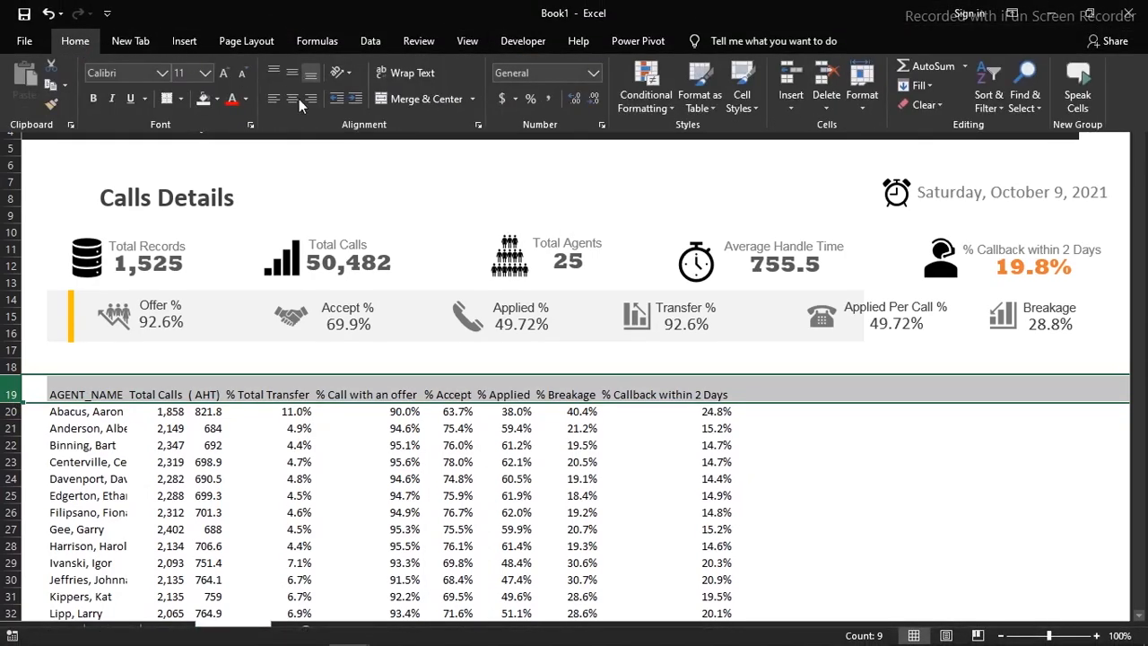
pyautogui.click(292, 98)
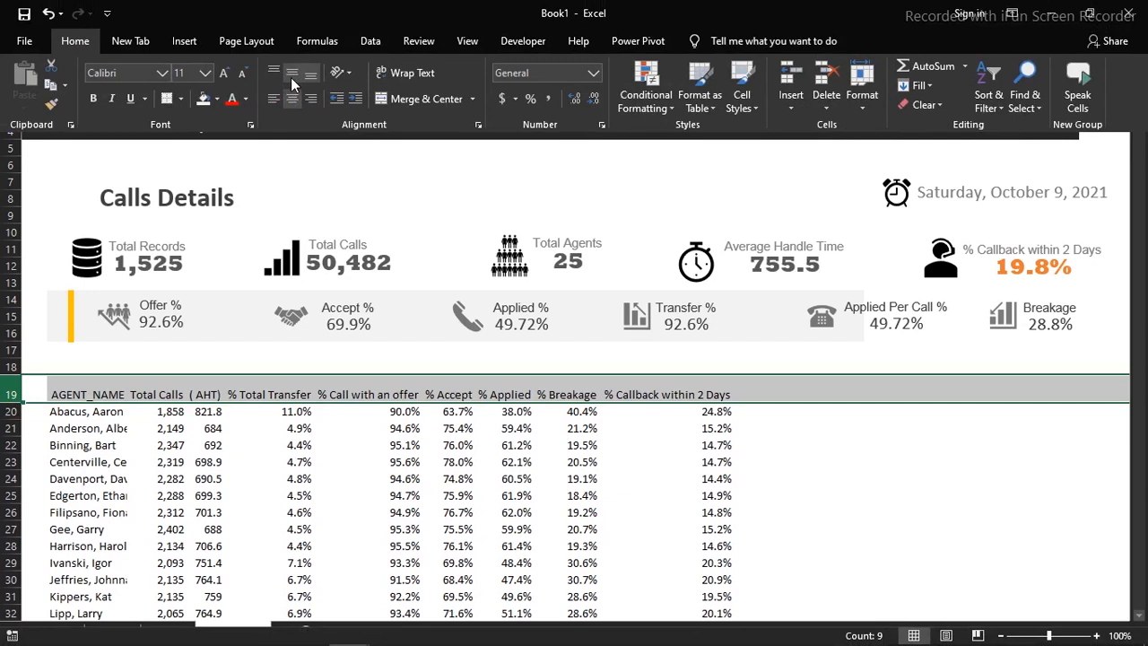
pyautogui.click(291, 74)
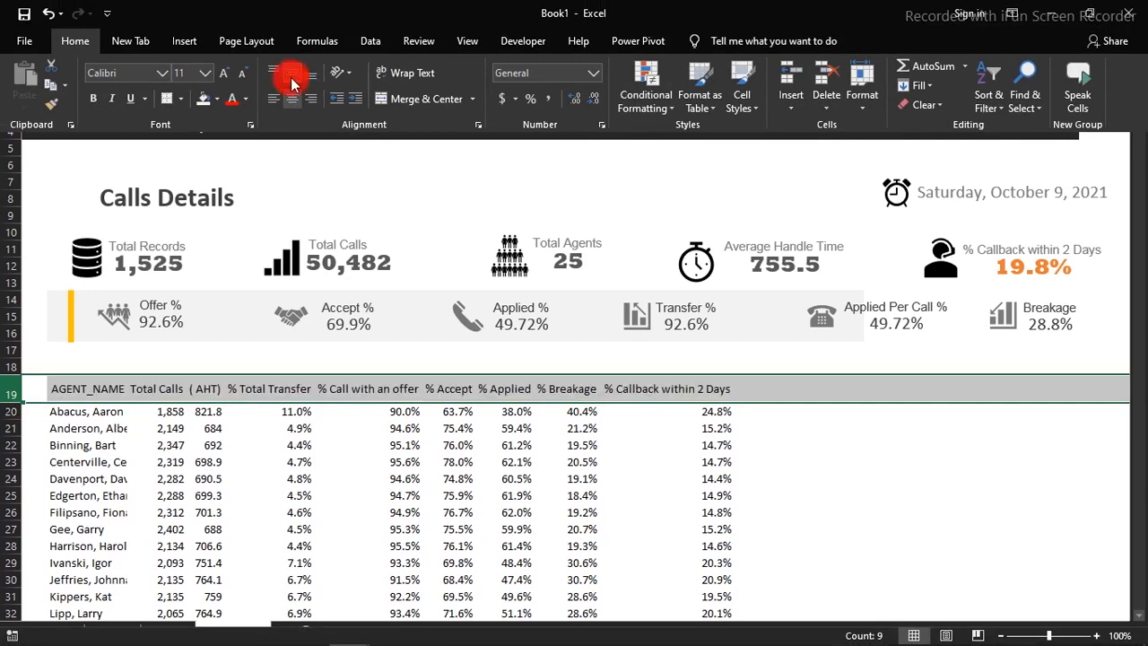
pyautogui.click(93, 432)
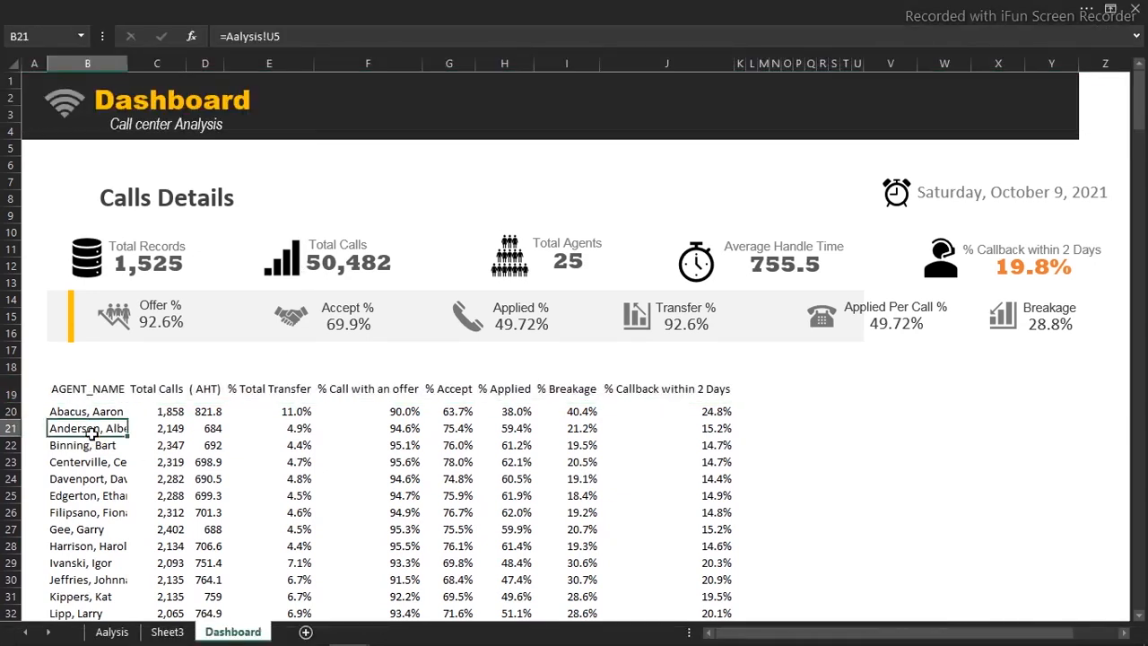
pyautogui.click(57, 390)
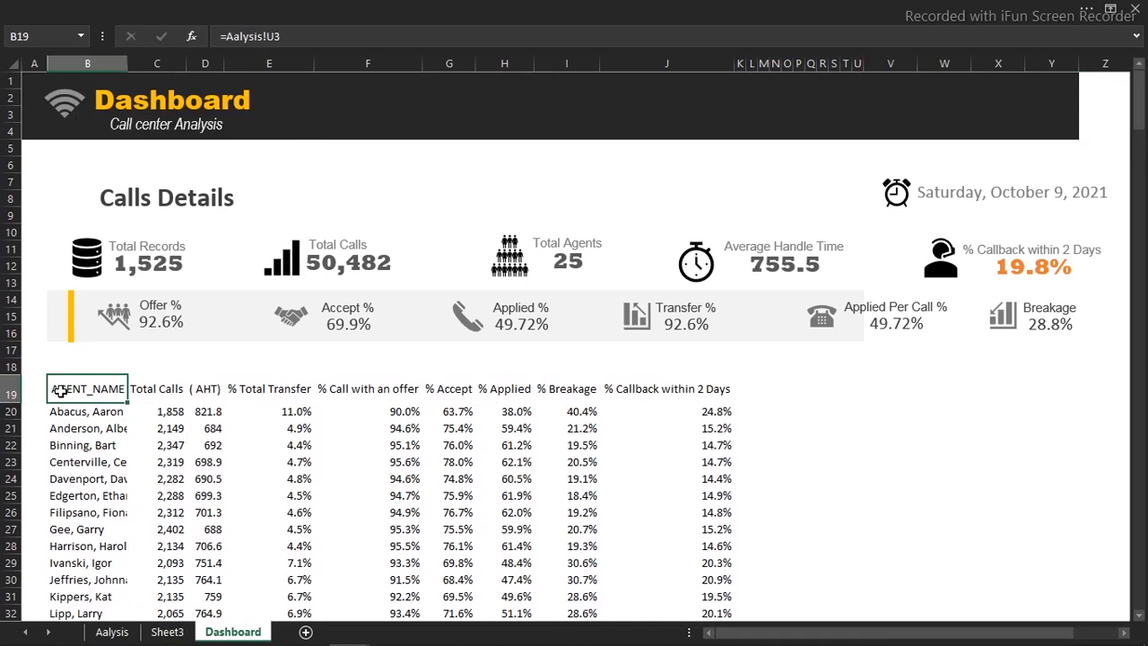
pyautogui.moveTo(57, 391); pyautogui.dragTo(661, 389)
pyautogui.click(402, 32)
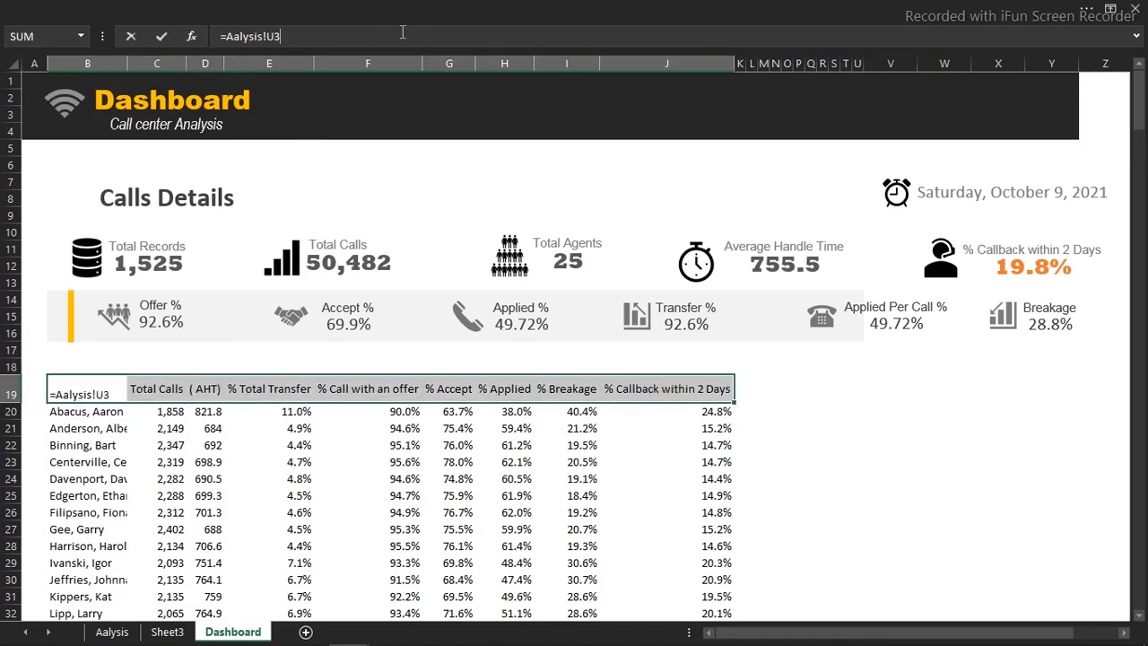
pyautogui.click(270, 6)
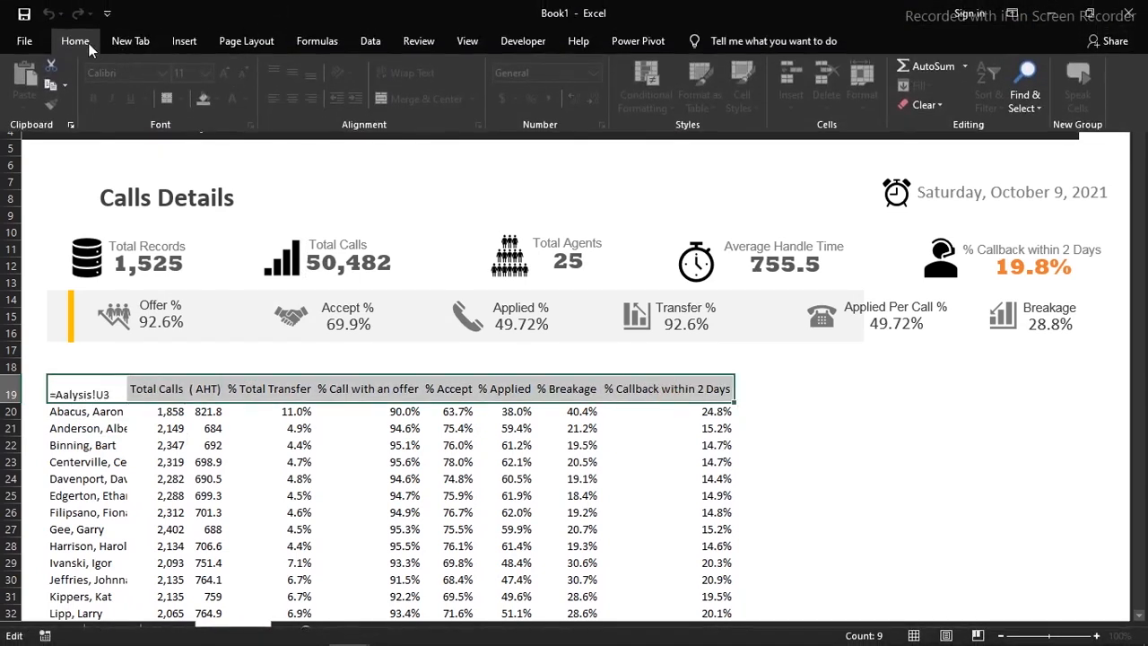
pyautogui.click(323, 430)
pyautogui.click(295, 411)
# - Fill the agent table's header cells B19:J19 with the darker orange theme colour
pyautogui.click(87, 388)
pyautogui.moveTo(87, 388); pyautogui.dragTo(705, 386)
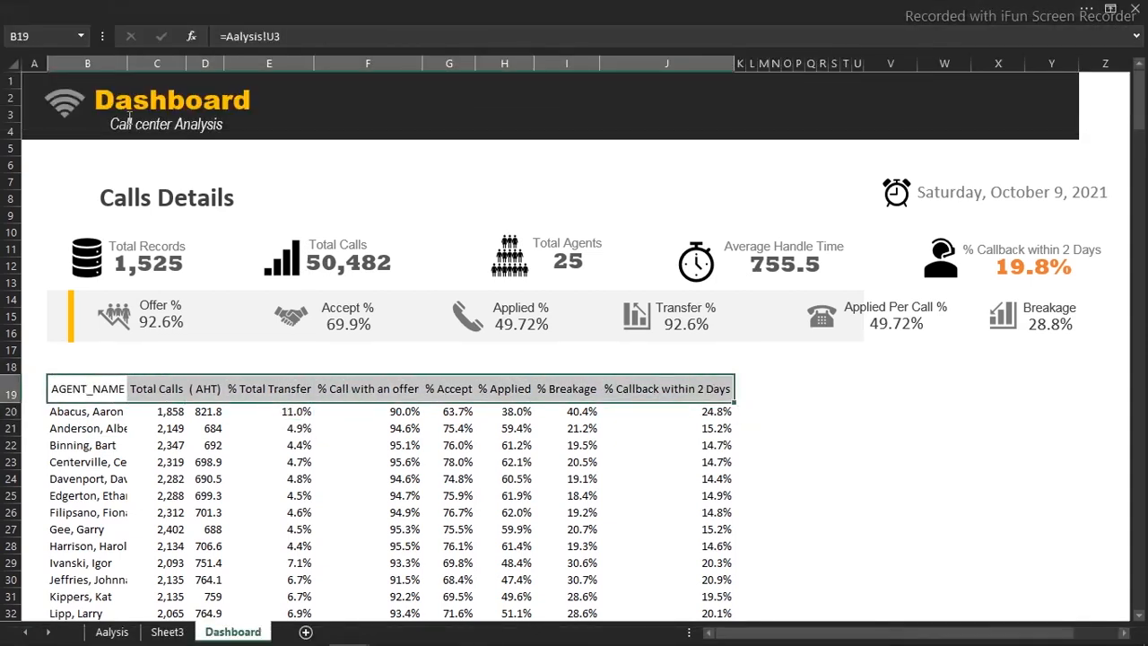
pyautogui.click(143, 8)
pyautogui.click(216, 100)
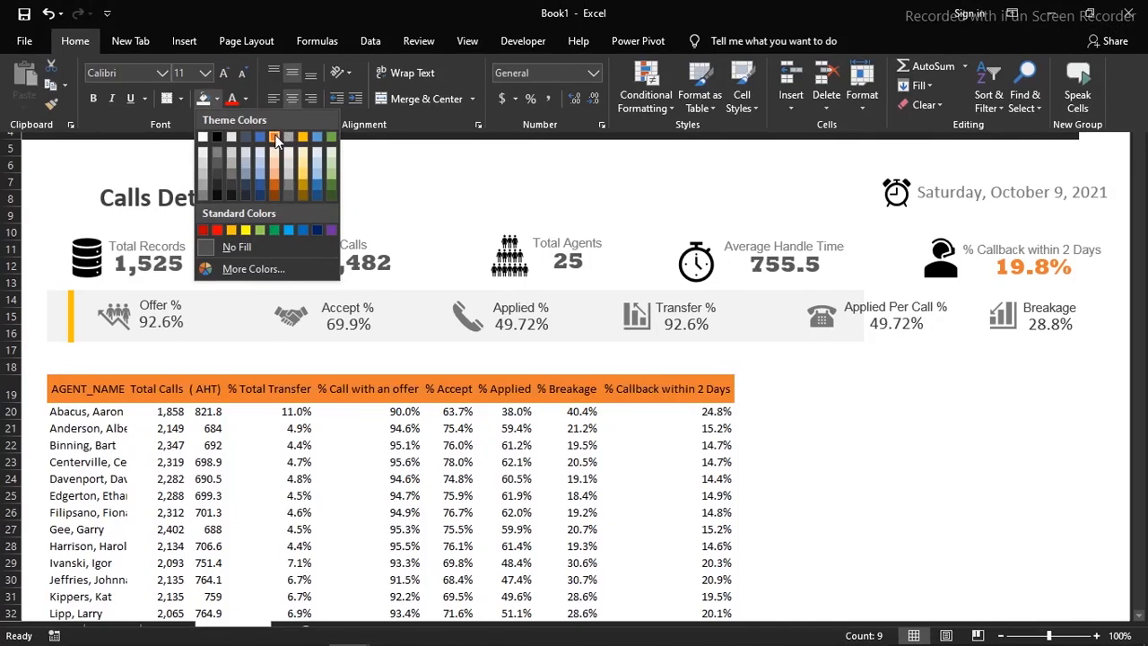
pyautogui.moveTo(148, 641)
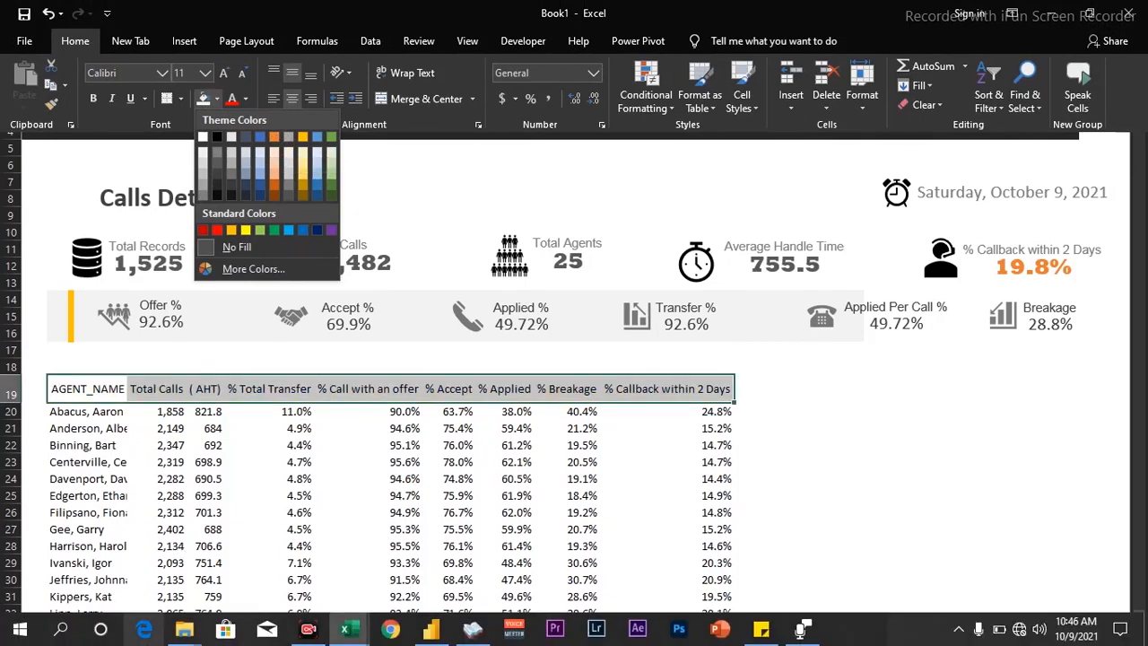
pyautogui.moveTo(349, 635)
pyautogui.moveTo(106, 584)
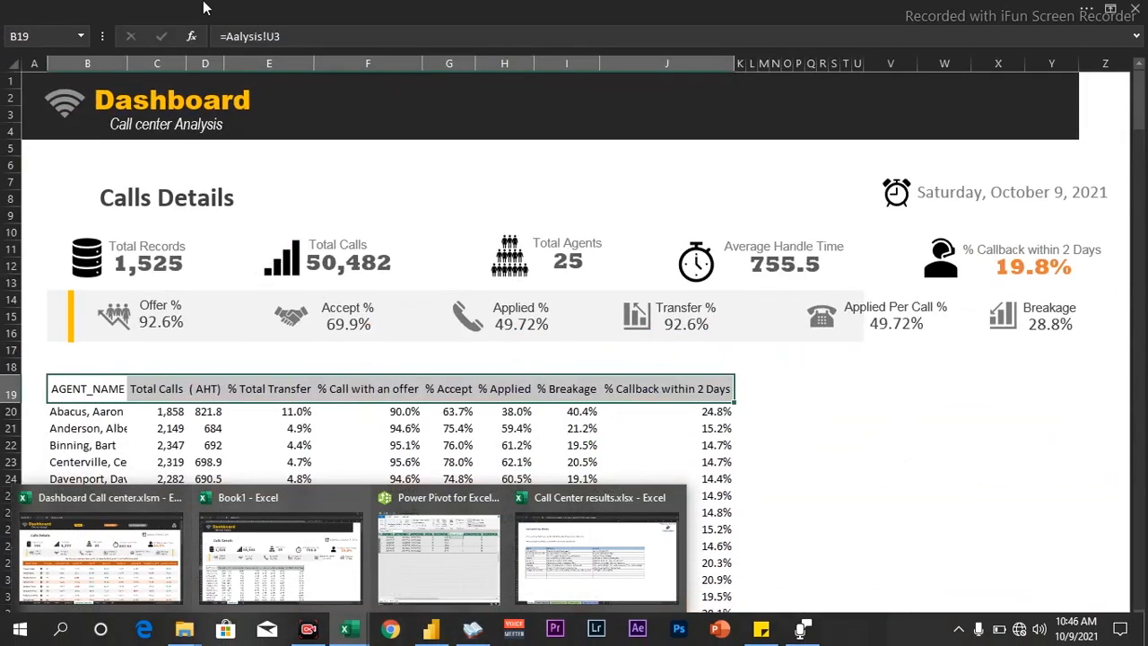
pyautogui.click(278, 555)
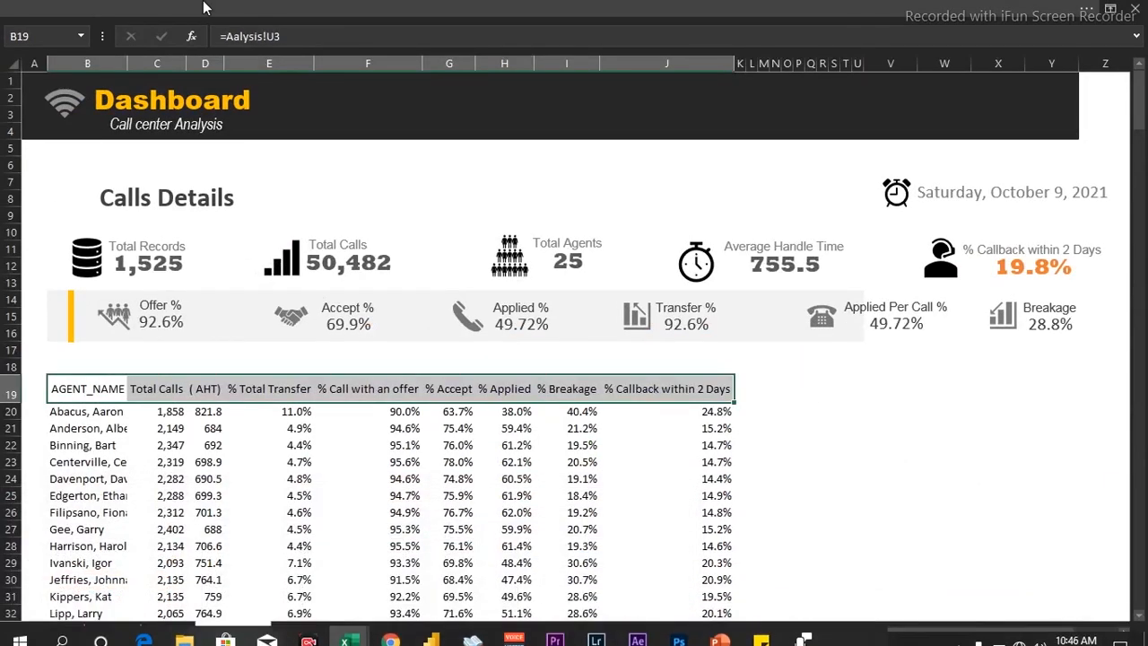
pyautogui.click(213, 100)
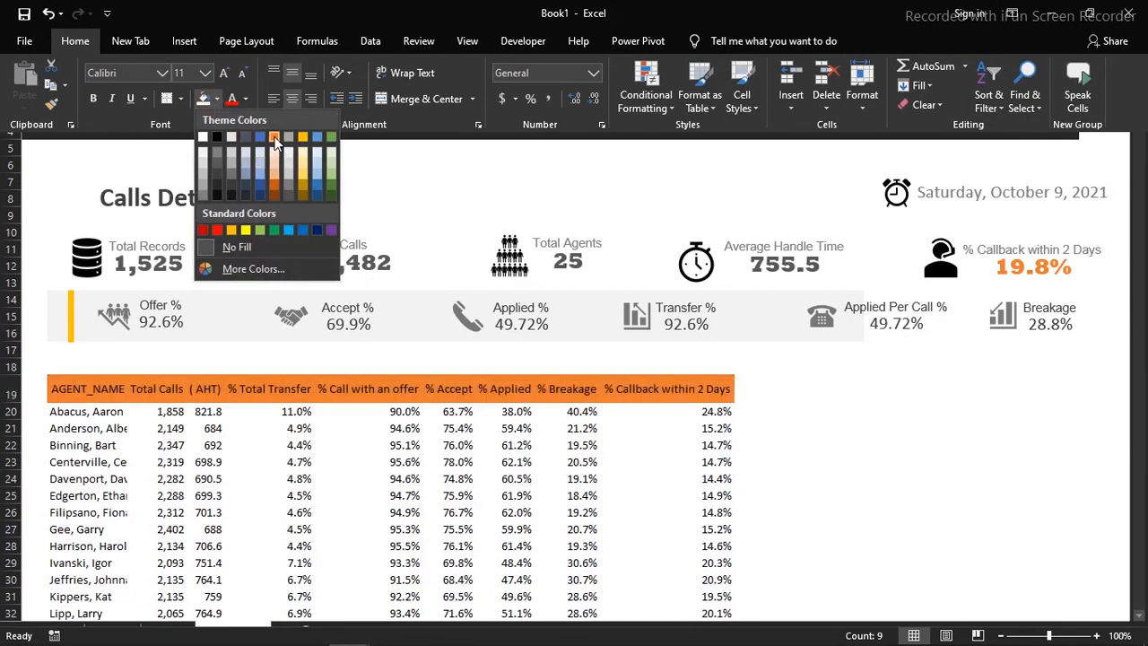
pyautogui.click(274, 188)
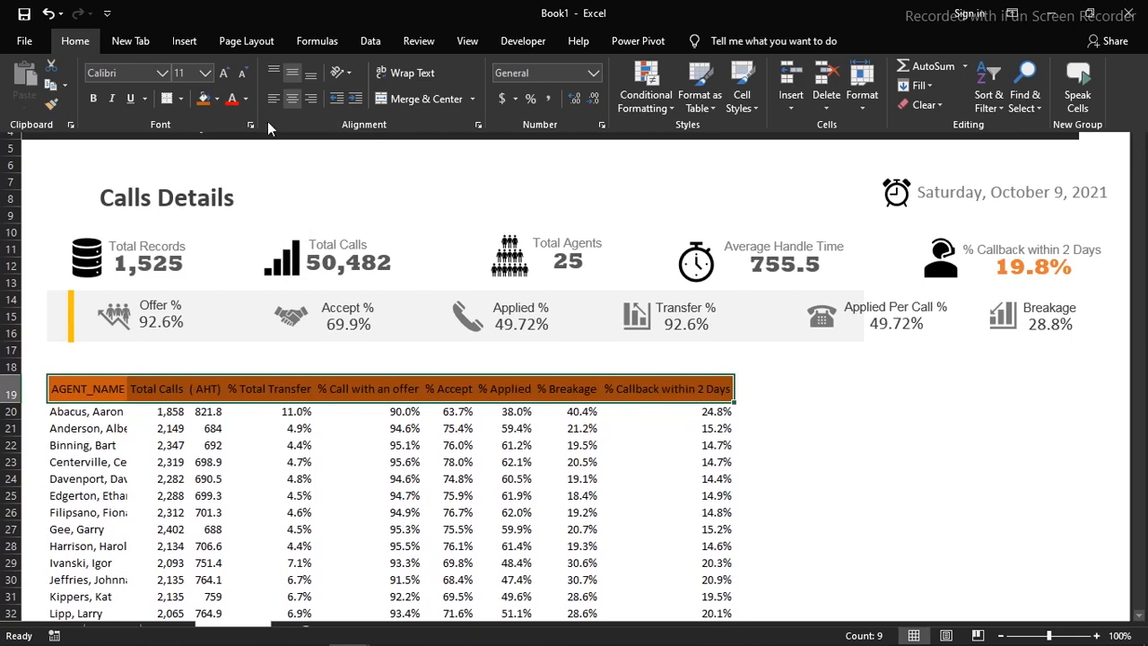
# - Make the agent table's header text in B19:J19 bold and white
pyautogui.click(245, 99)
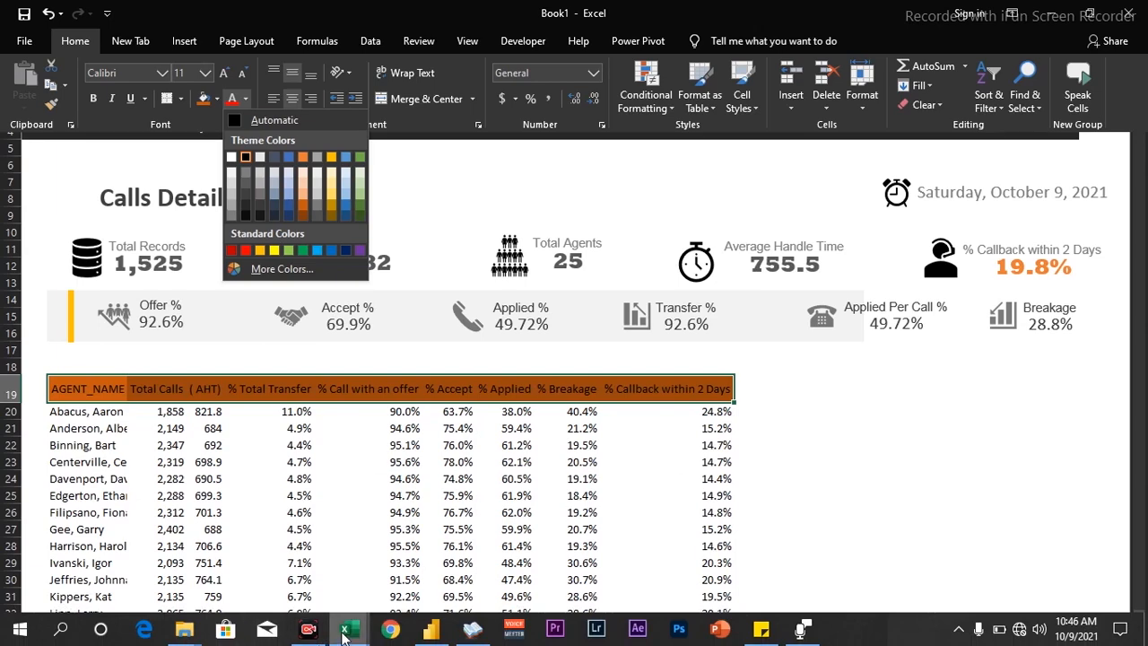
pyautogui.moveTo(344, 632)
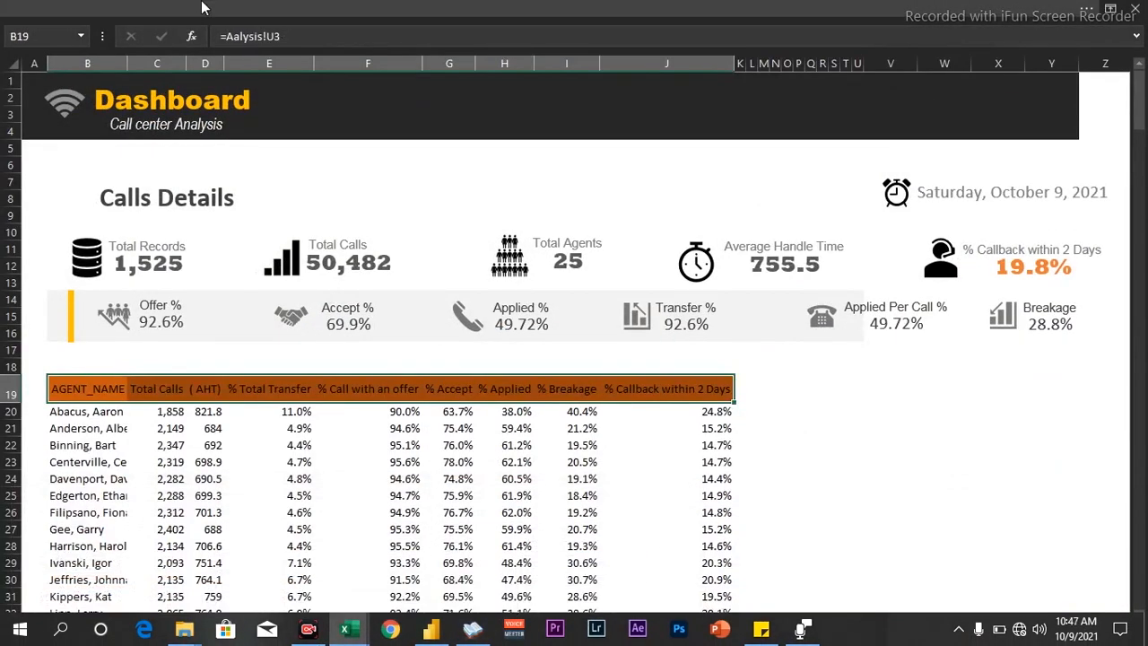
pyautogui.click(269, 14)
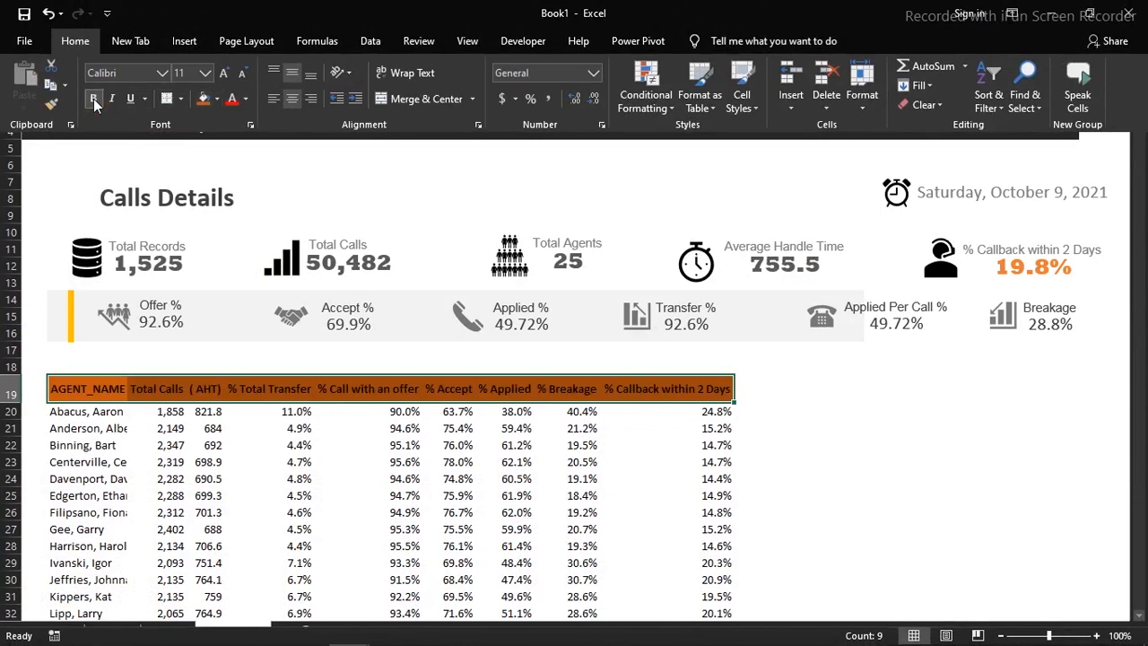
pyautogui.click(247, 100)
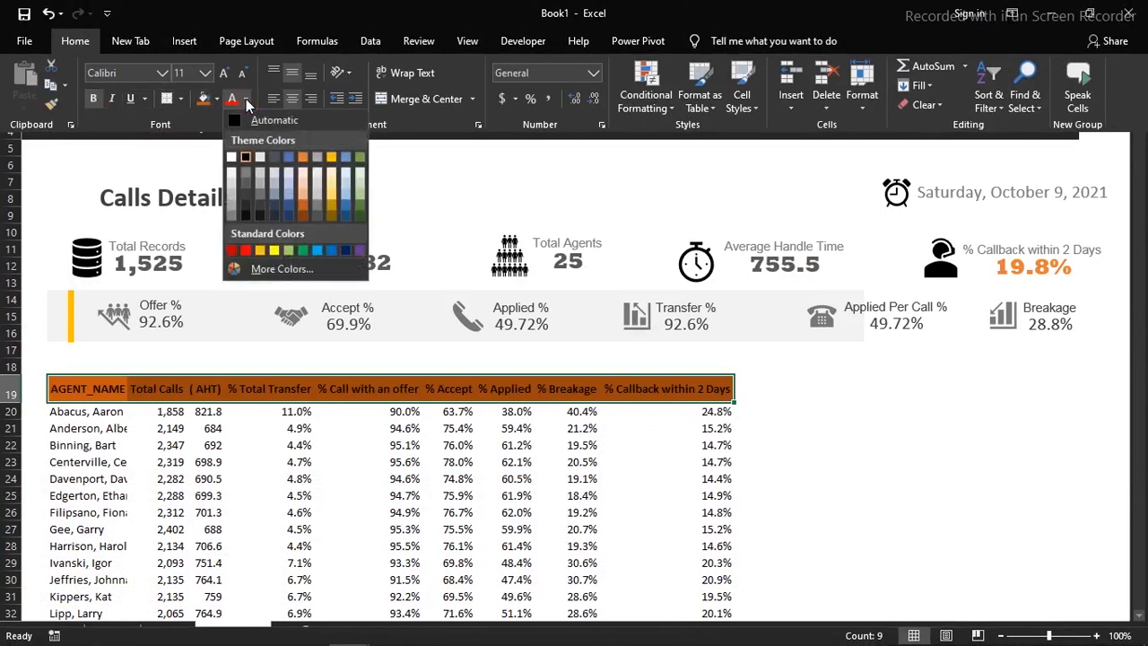
pyautogui.click(232, 159)
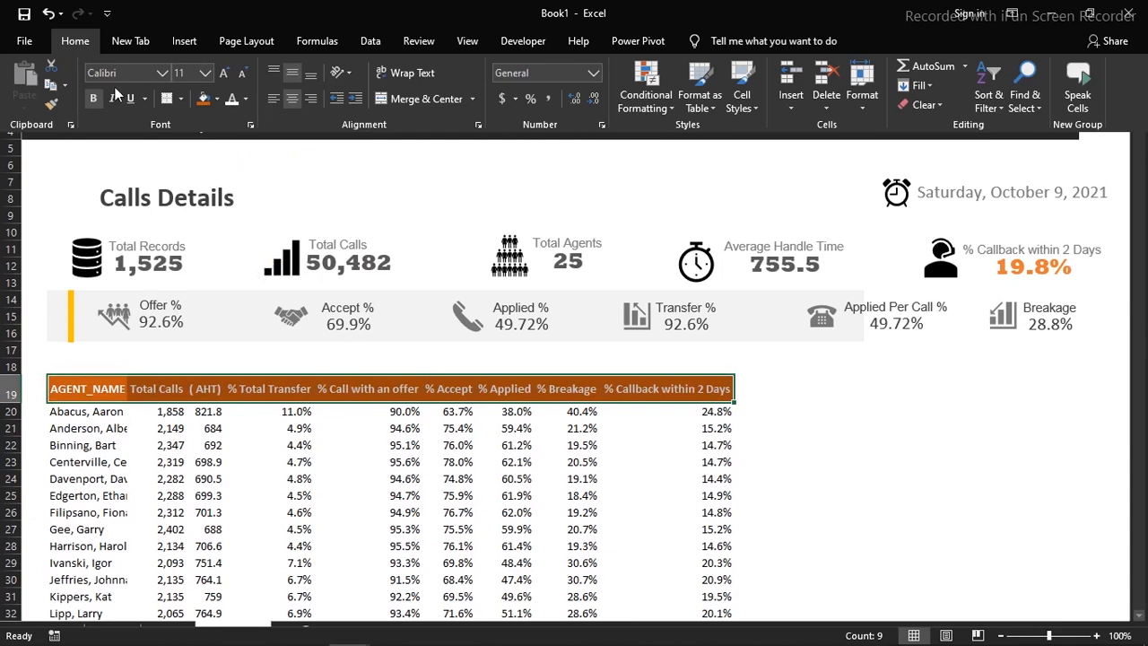
# - Widen columns B to J equally so the agent table spans the full width of the dashboard's KPI area
pyautogui.hotkey('ctrl', 'shift', 'F1')
pyautogui.moveTo(87, 63); pyautogui.dragTo(622, 112)
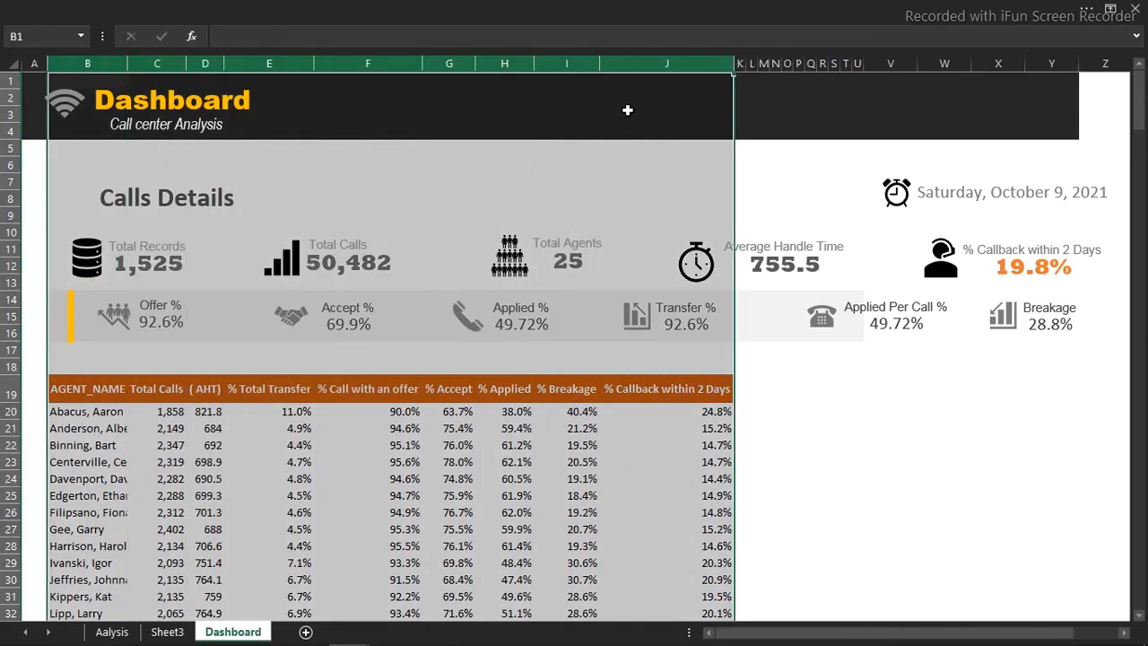
pyautogui.moveTo(602, 62); pyautogui.dragTo(634, 64)
pyautogui.moveTo(712, 64); pyautogui.dragTo(763, 75)
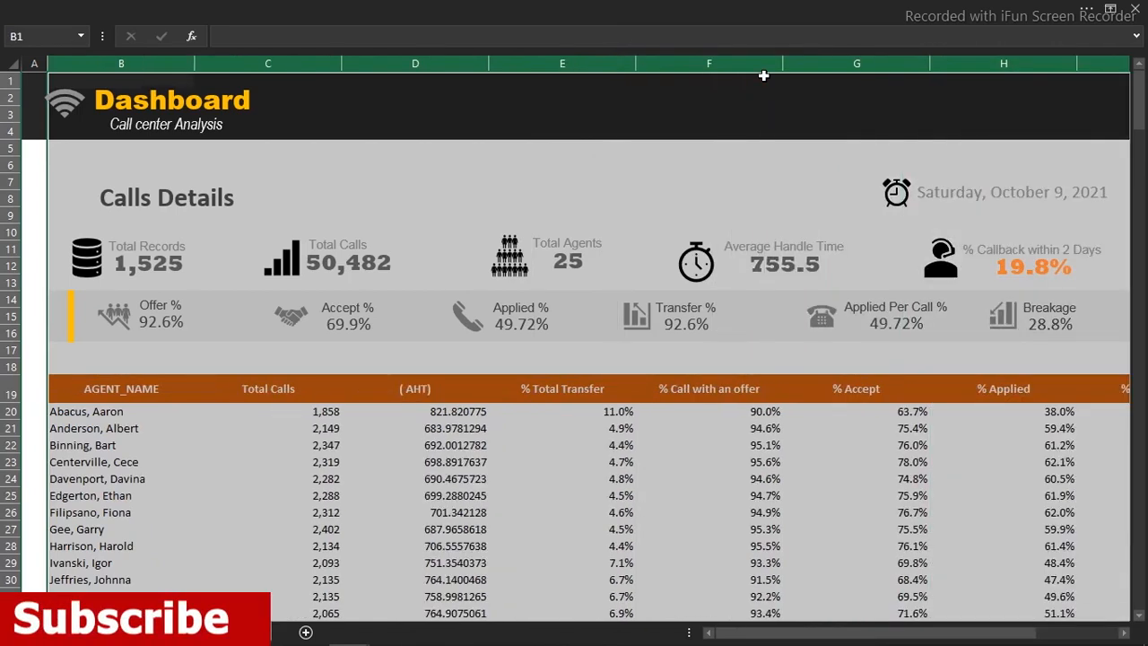
pyautogui.moveTo(929, 64); pyautogui.dragTo(1025, 67)
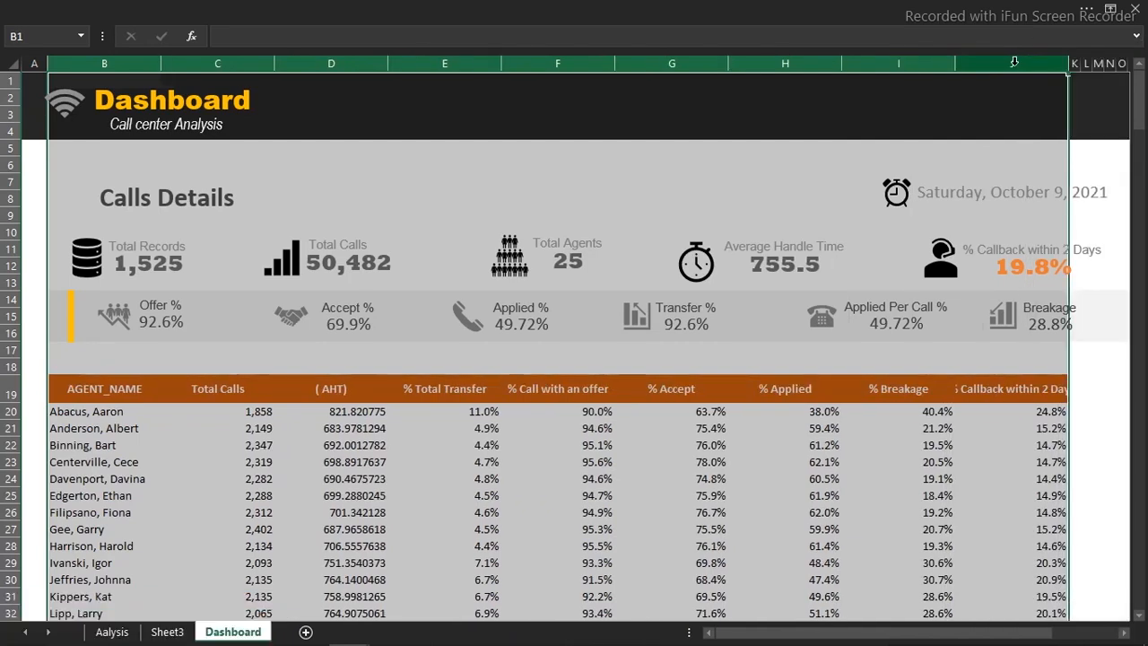
pyautogui.moveTo(955, 65)
pyautogui.mouseDown()
pyautogui.moveTo(978, 65)
pyautogui.moveTo(966, 62)
pyautogui.mouseUp()
pyautogui.moveTo(1055, 60); pyautogui.dragTo(1047, 60)
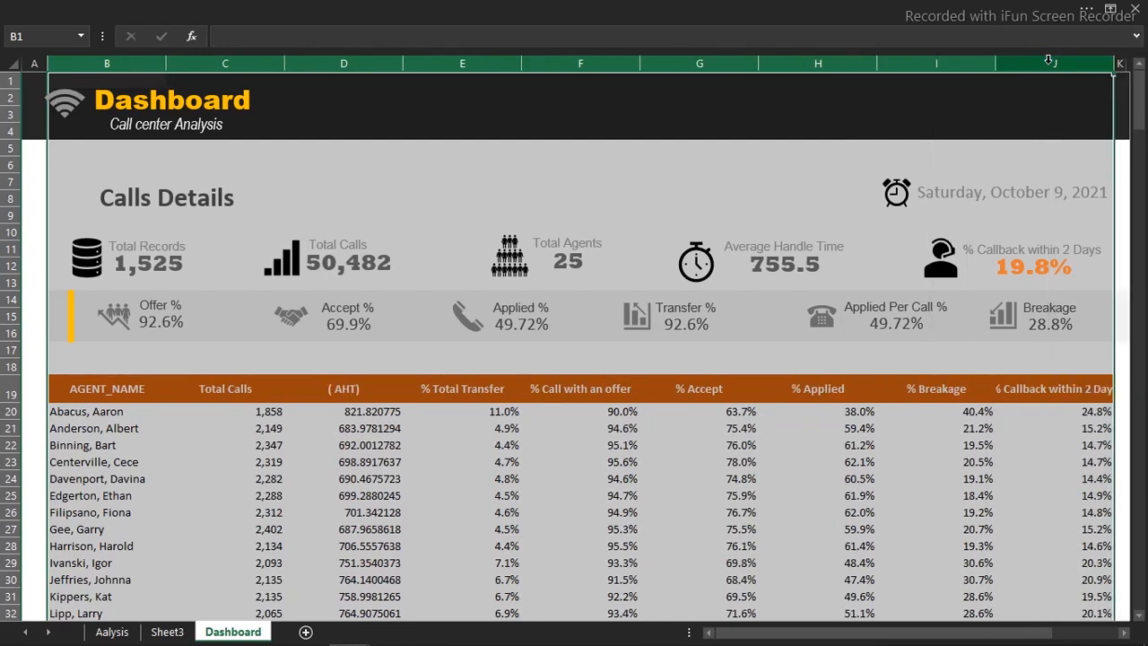
pyautogui.moveTo(999, 64); pyautogui.dragTo(1001, 59)
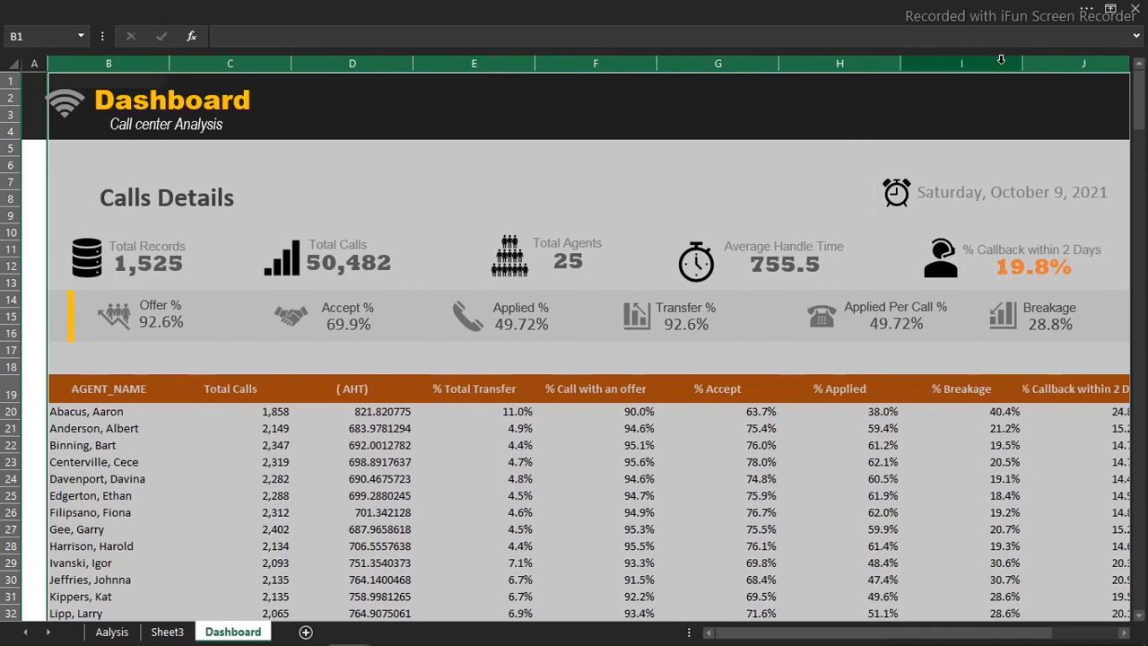
# - Hide the row and column headings and the formula bar, and deselect the widened columns
pyautogui.click(527, 11)
pyautogui.click(465, 36)
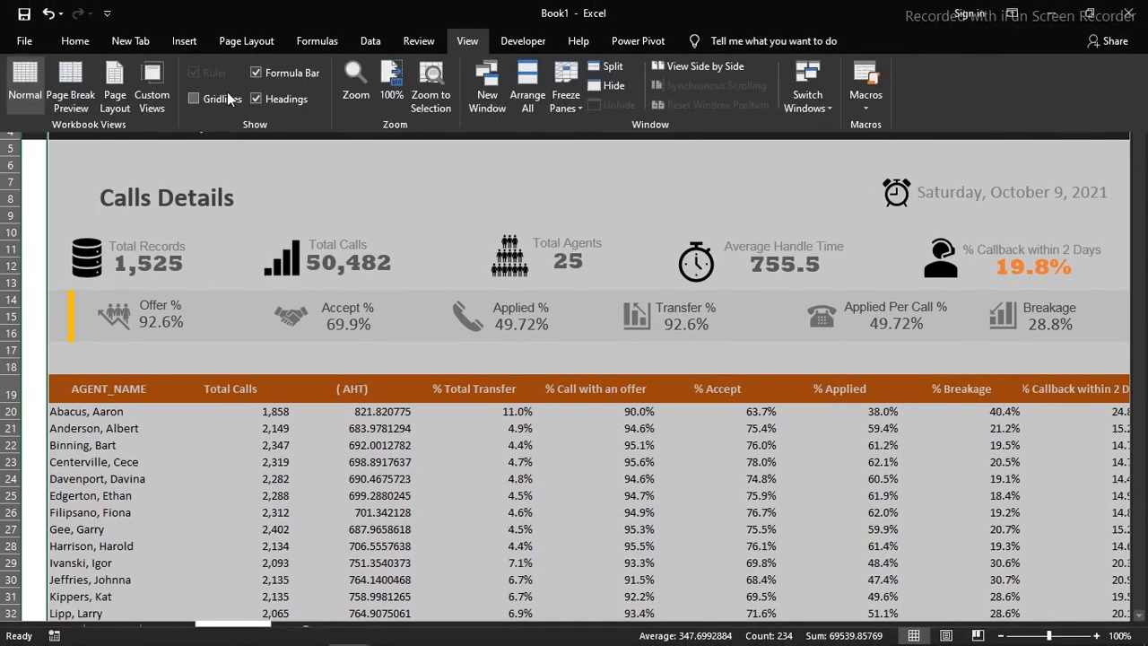
pyautogui.click(259, 97)
pyautogui.click(255, 72)
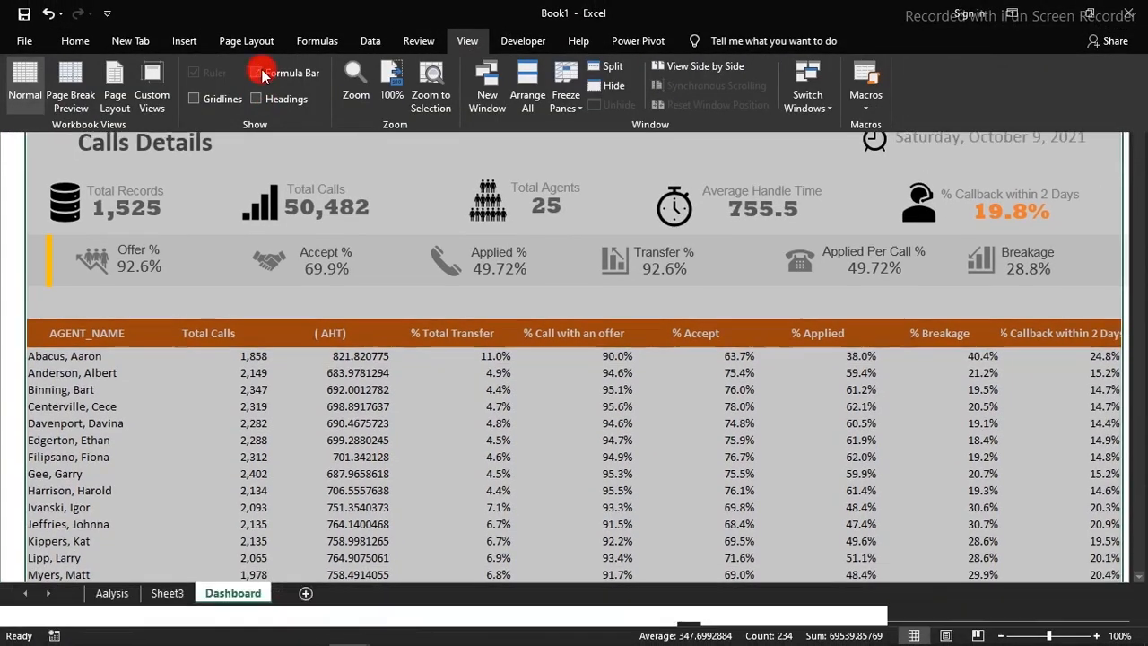
pyautogui.click(389, 423)
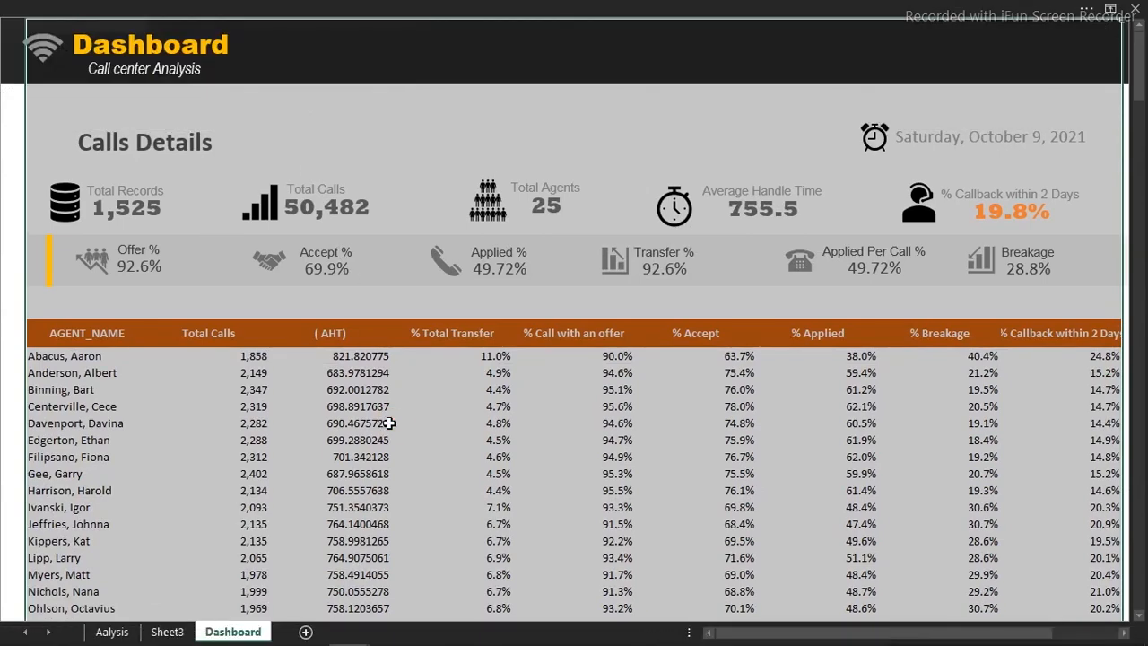
pyautogui.click(653, 522)
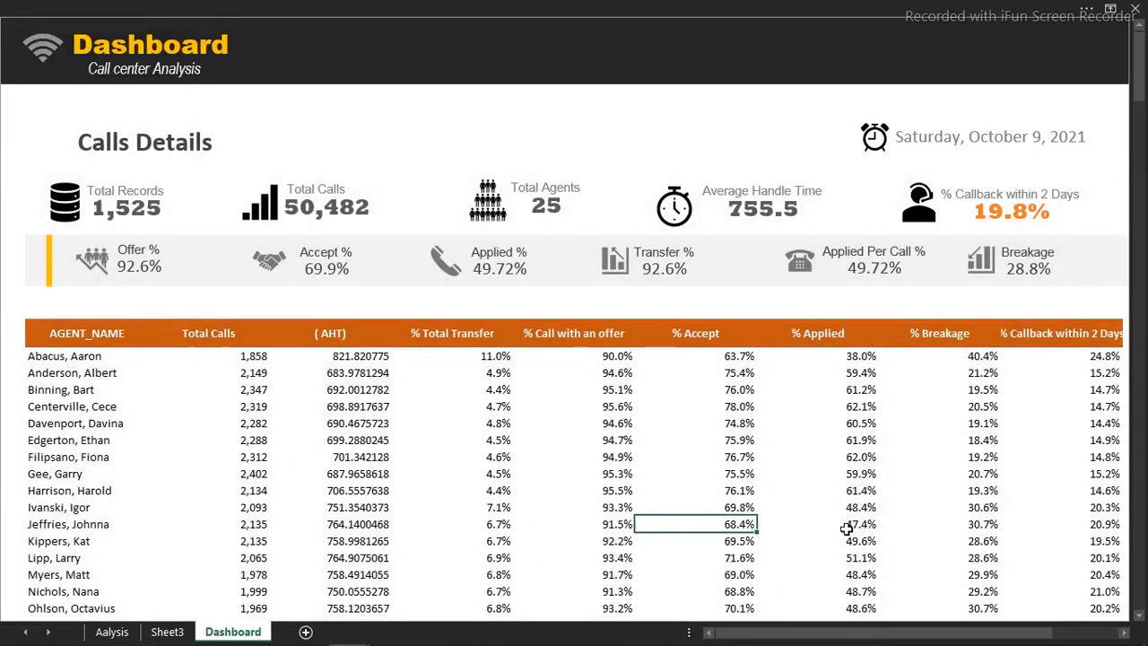
# - Switch to the Dashboard Call center workbook and examine the agent table's formatting on the Dashboard Table View sheet
pyautogui.moveTo(515, 640)
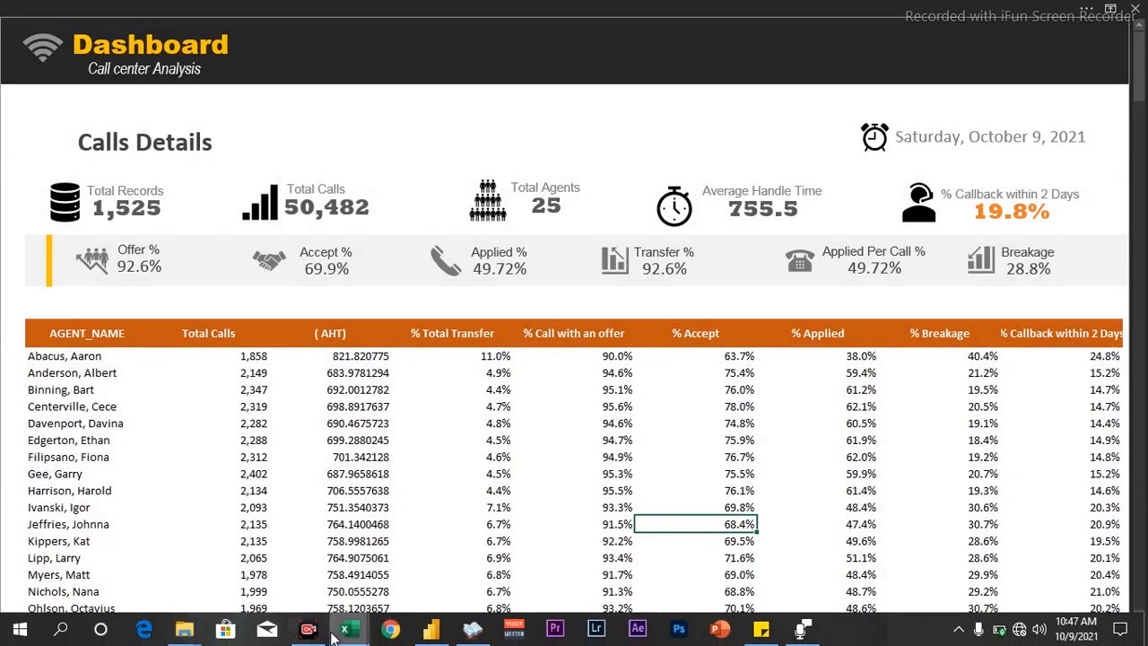
pyautogui.moveTo(344, 633)
pyautogui.click(79, 551)
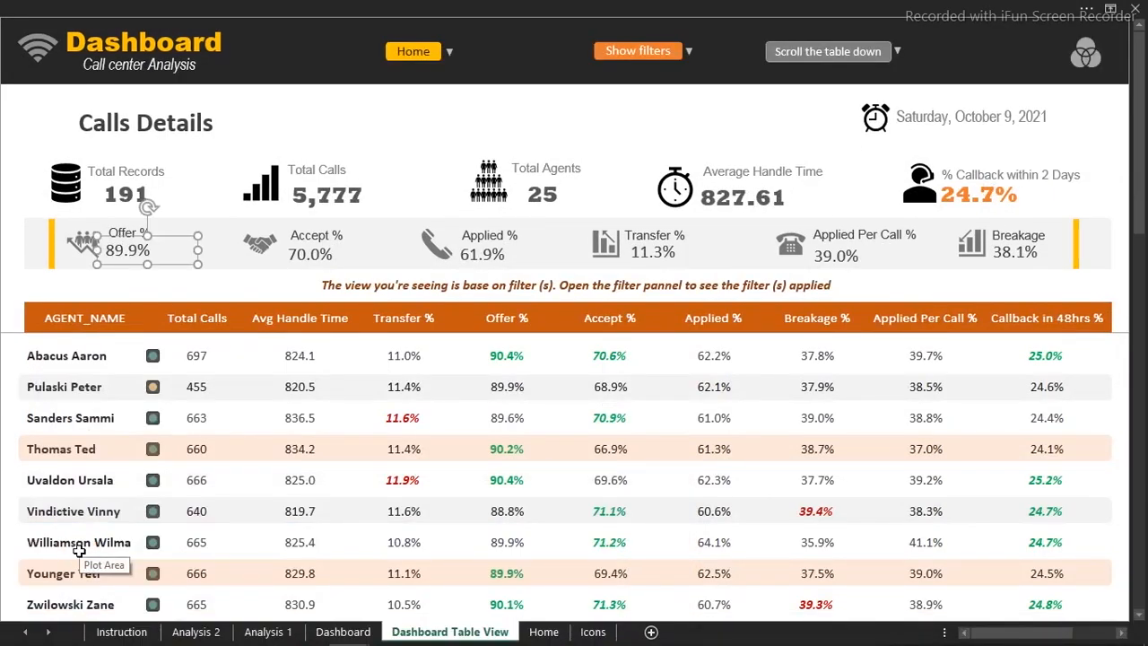
pyautogui.moveTo(365, 632)
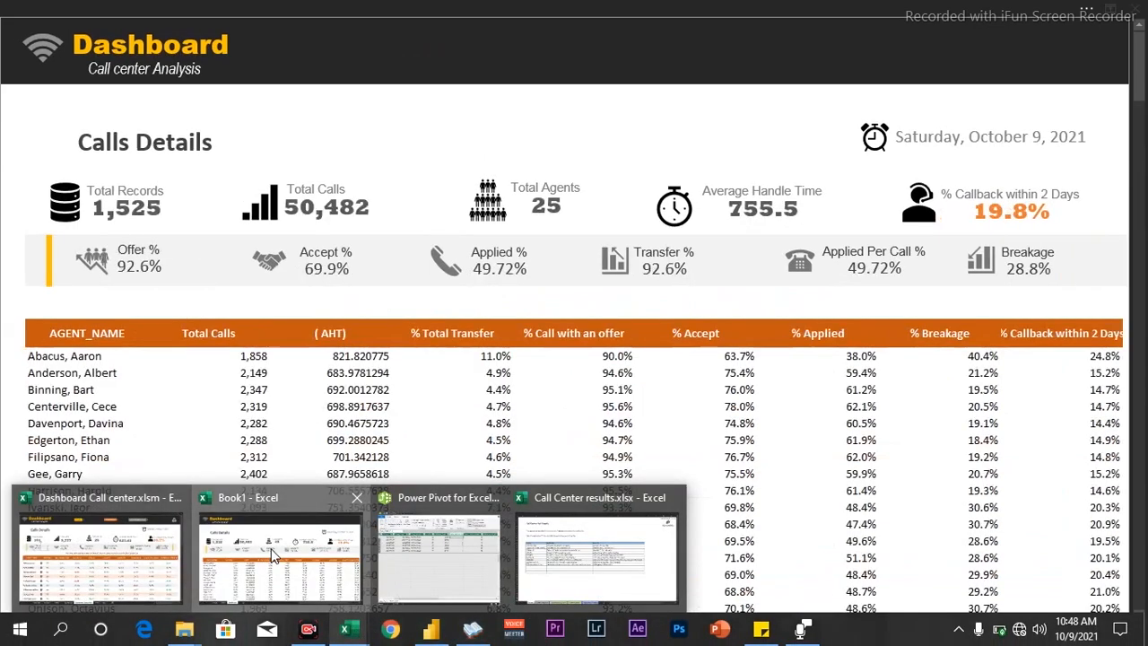
# - Return to Book1's Dashboard sheet and narrow columns B to J equally so the agent table fits the view, leaving row and column headings hidden
pyautogui.click(439, 548)
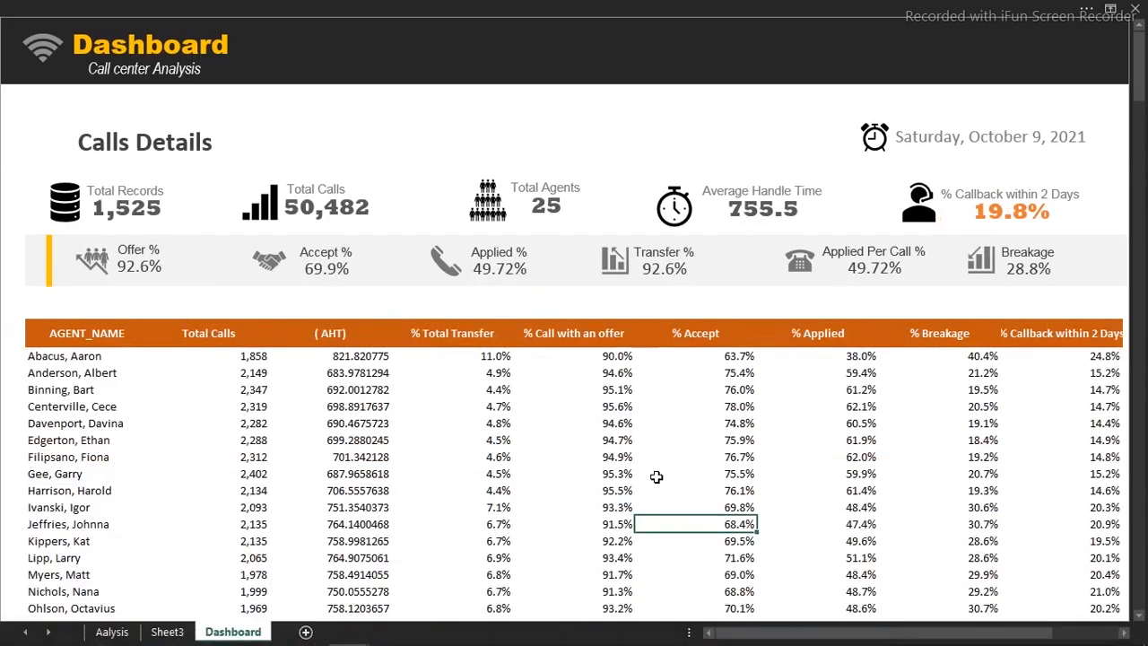
pyautogui.click(549, 10)
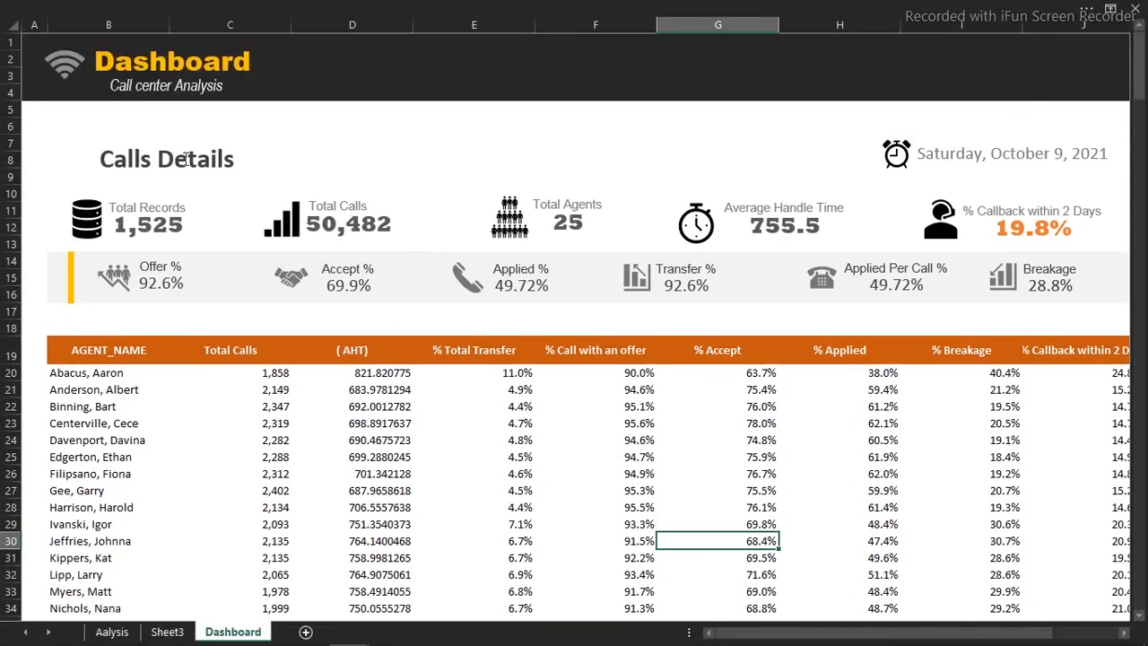
pyautogui.moveTo(103, 24); pyautogui.dragTo(1021, 23)
pyautogui.hotkey('ctrl', 'shift', 'F1')
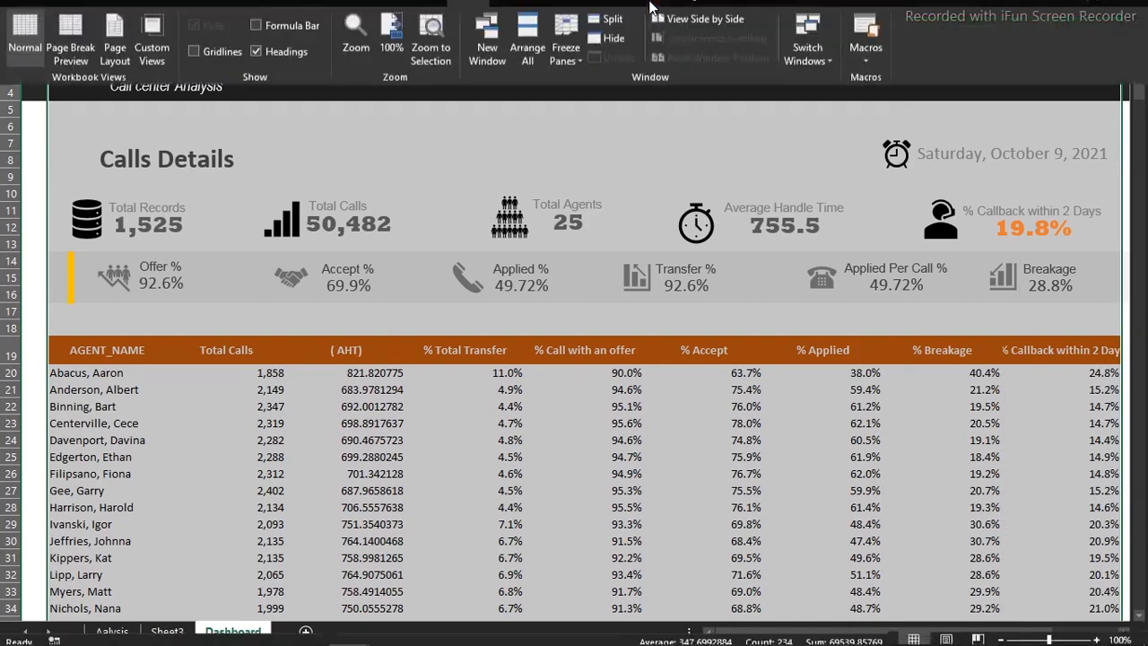
pyautogui.click(293, 97)
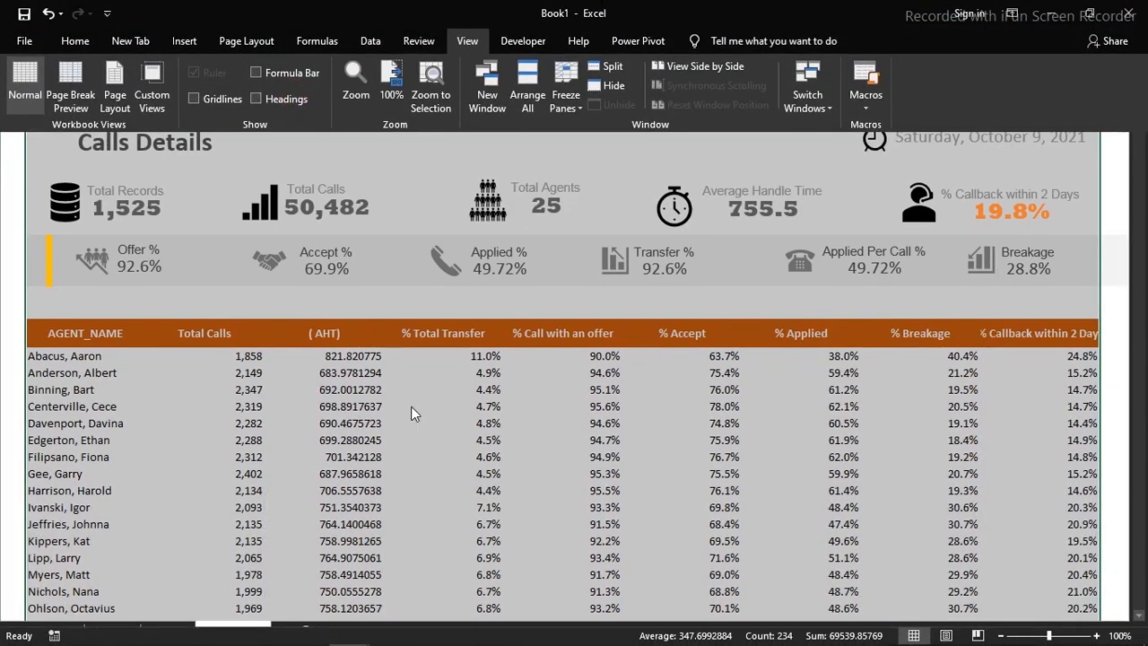
pyautogui.hotkey('ctrl', 'shift', 'F1')
pyautogui.click(467, 529)
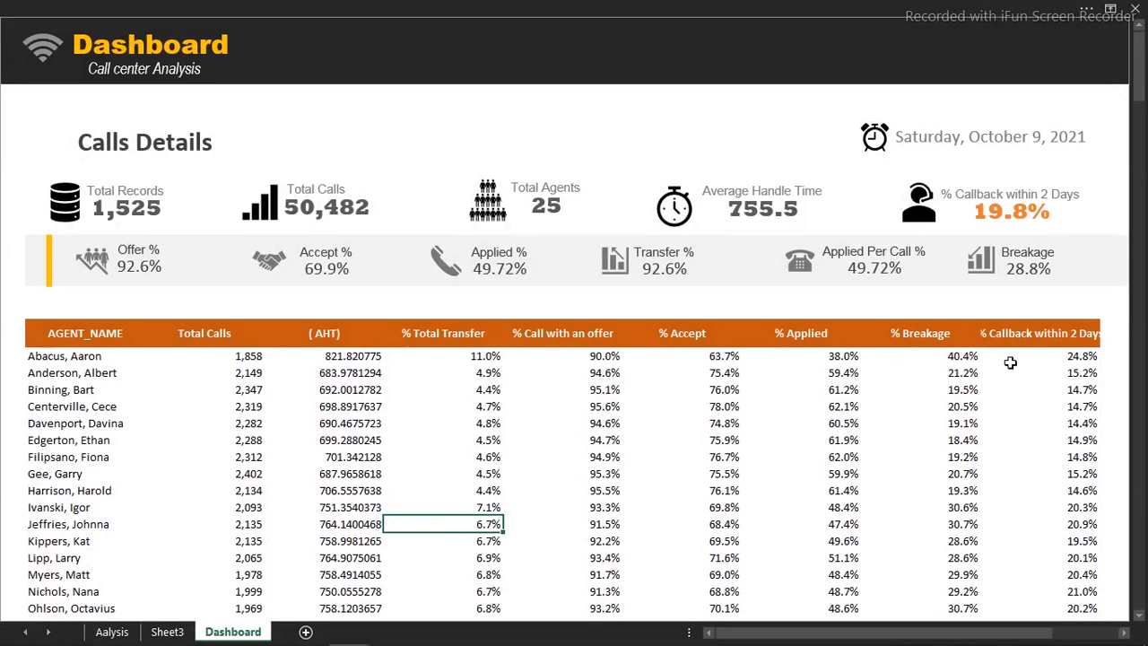
# - Go from the dashboard's truncated callback header to the agent pivot table on the Aalysis sheet and close its field list
pyautogui.click(1029, 339)
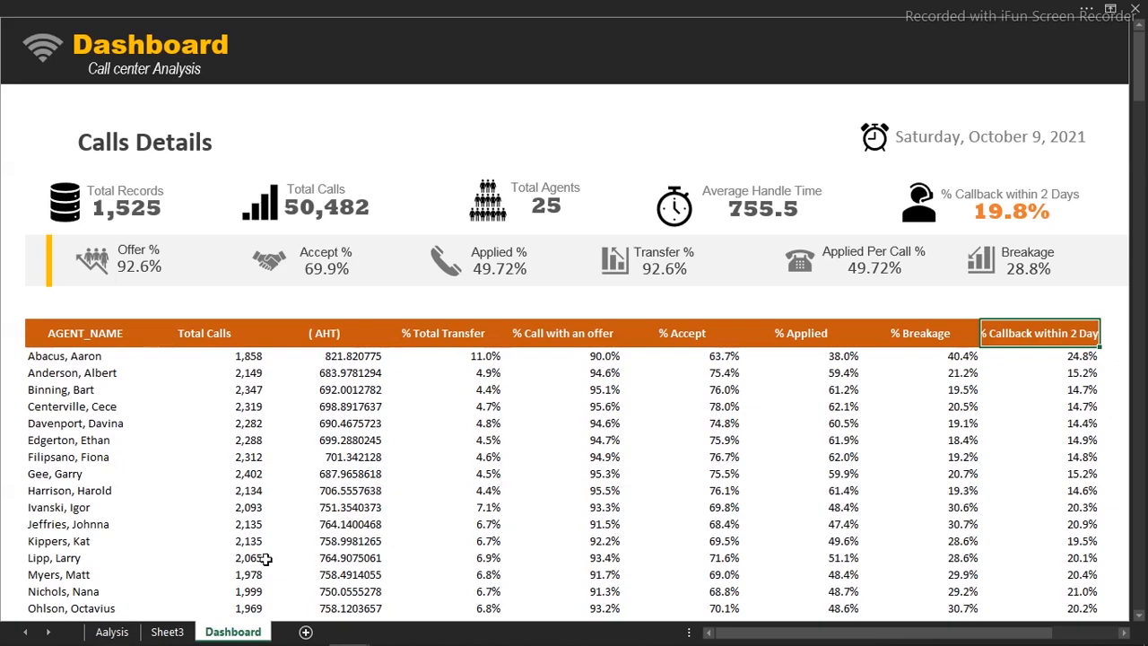
pyautogui.click(169, 631)
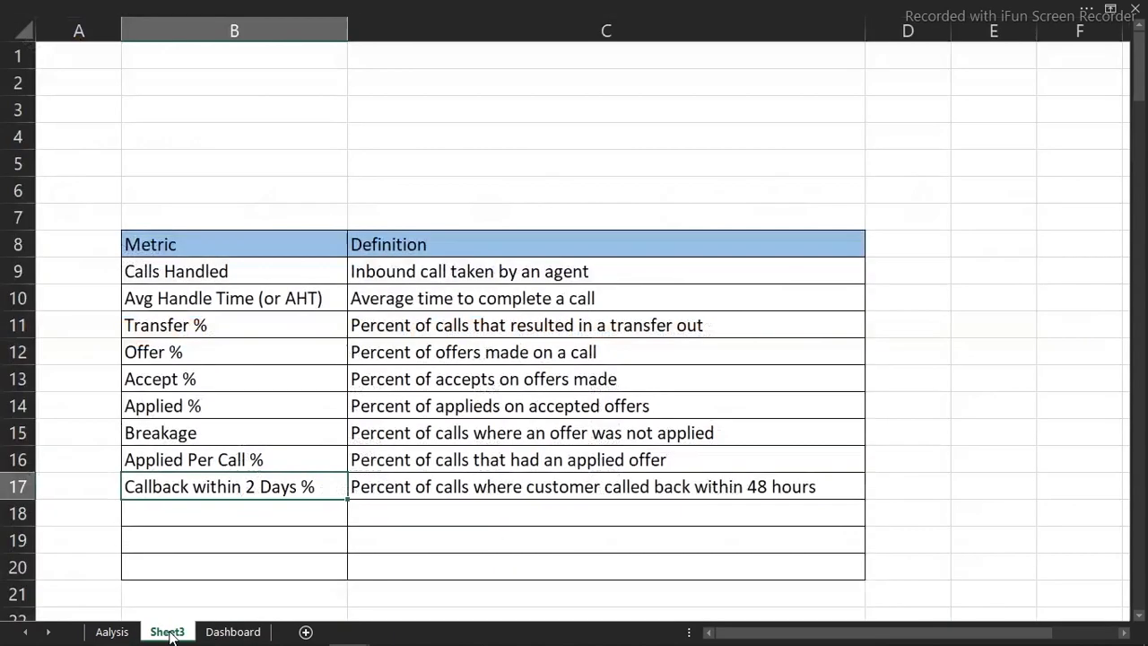
pyautogui.click(112, 631)
pyautogui.click(737, 311)
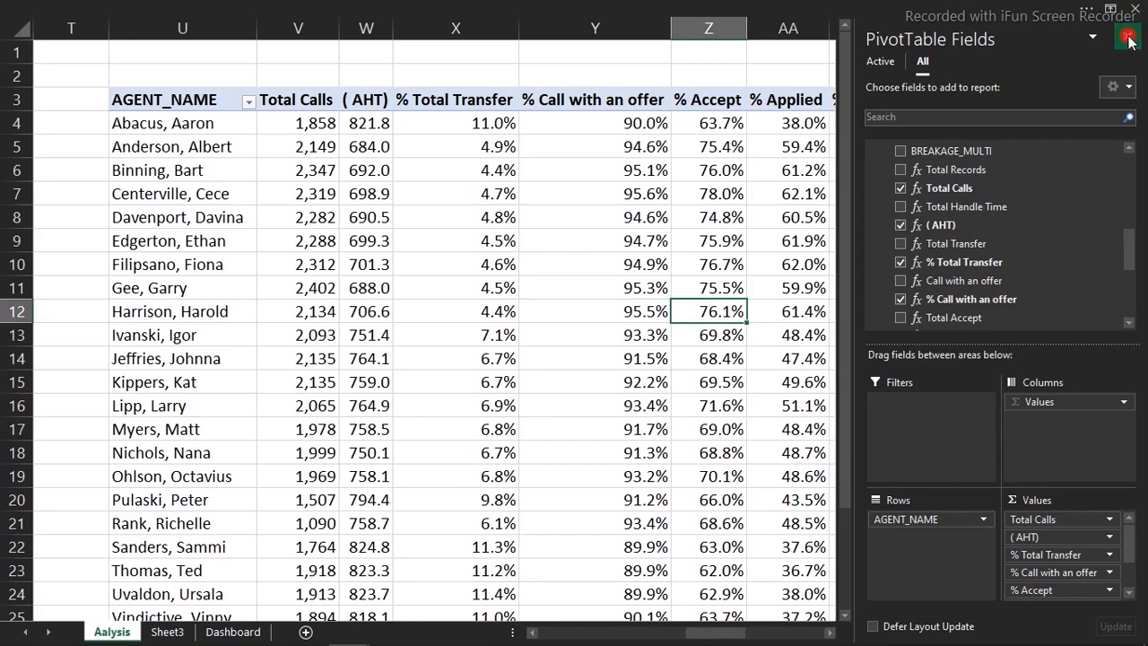
pyautogui.click(1127, 36)
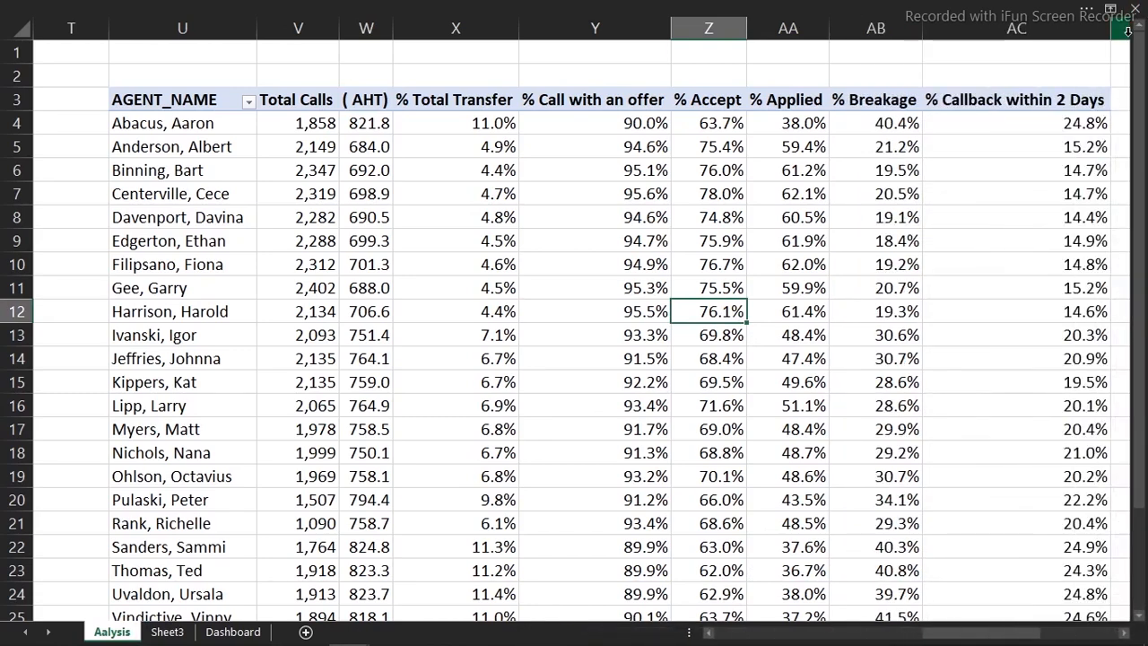
# - Rename the agent pivot's "% Callback within 2 Days" value field to "% Callback in 2 Days" and return to the Dashboard sheet
pyautogui.doubleClick(982, 103)
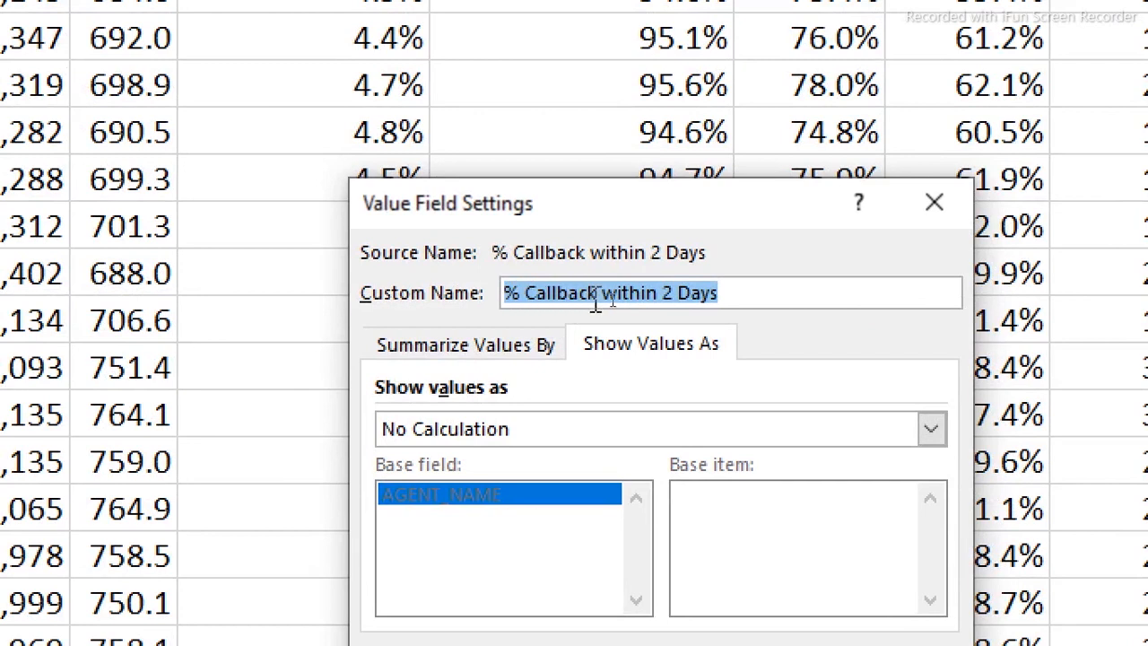
pyautogui.click(641, 296)
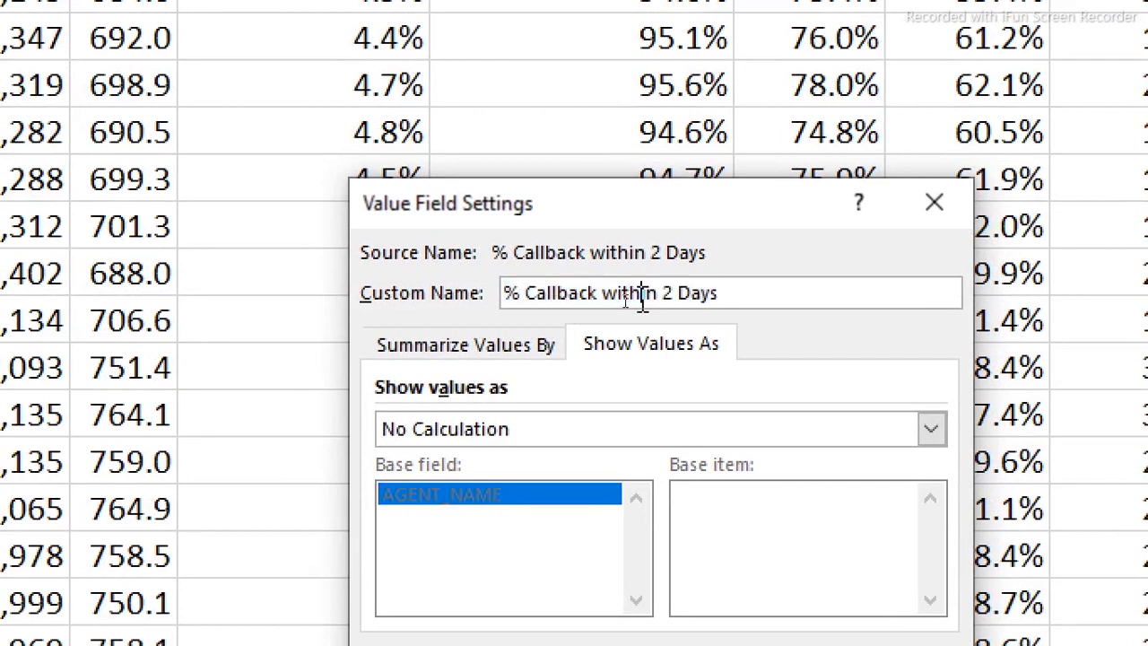
pyautogui.press('BackSpace')
pyautogui.press('BackSpace')
pyautogui.press('BackSpace')
pyautogui.press('BackSpace')
pyautogui.press('BackSpace')
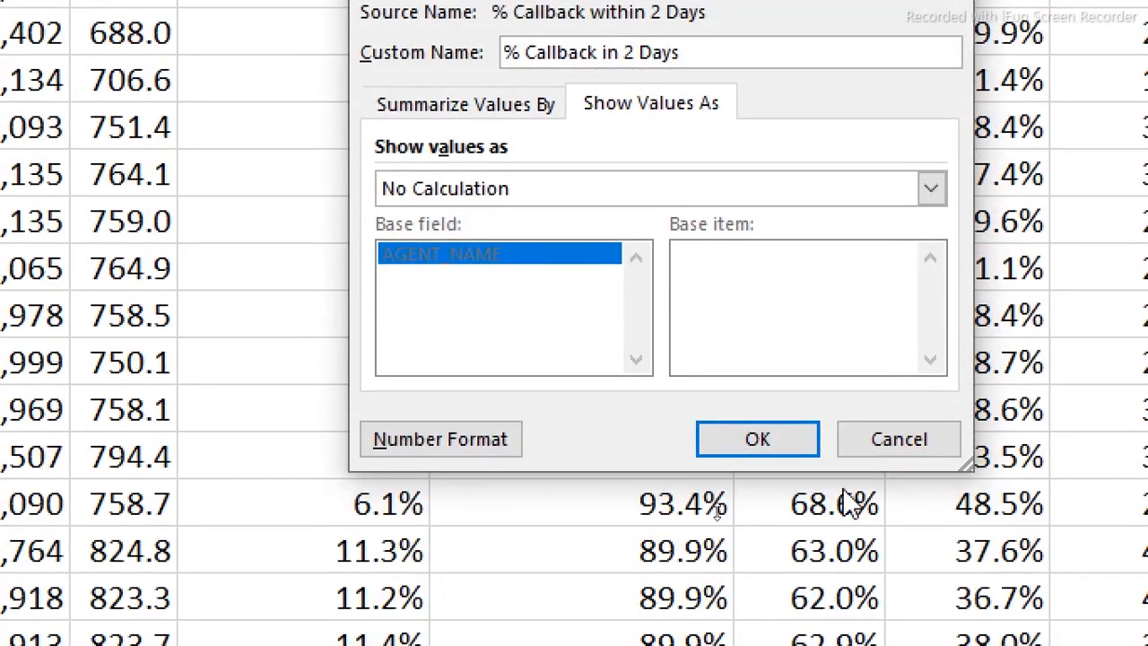
pyautogui.click(787, 443)
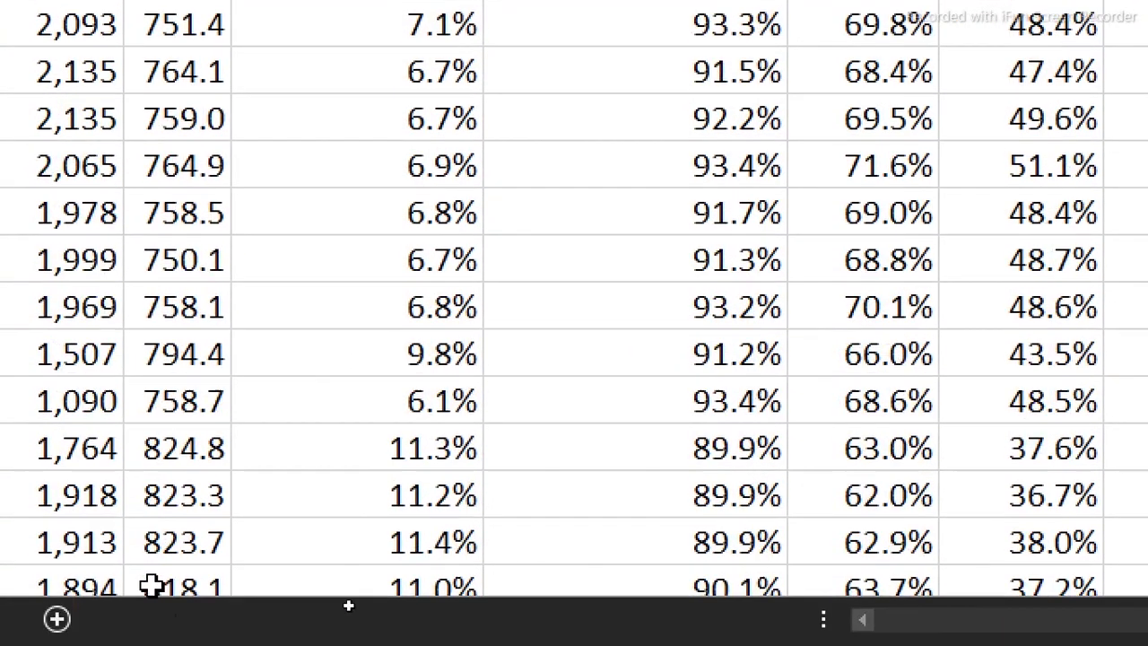
pyautogui.hotkey('ctrl', 'q')
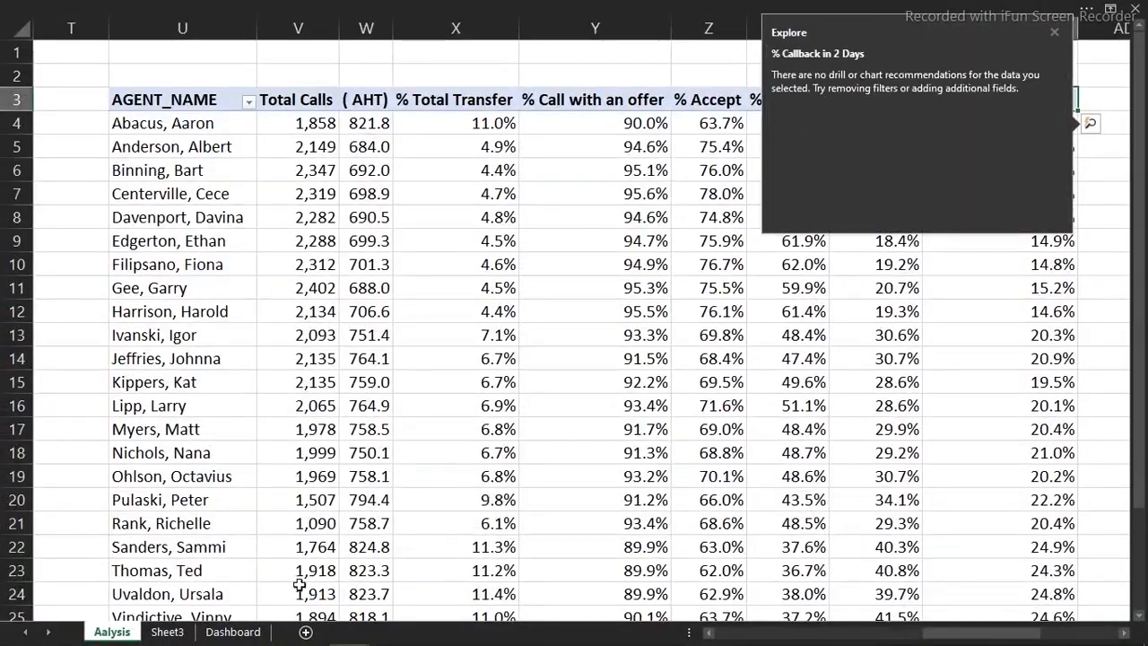
pyautogui.click(253, 634)
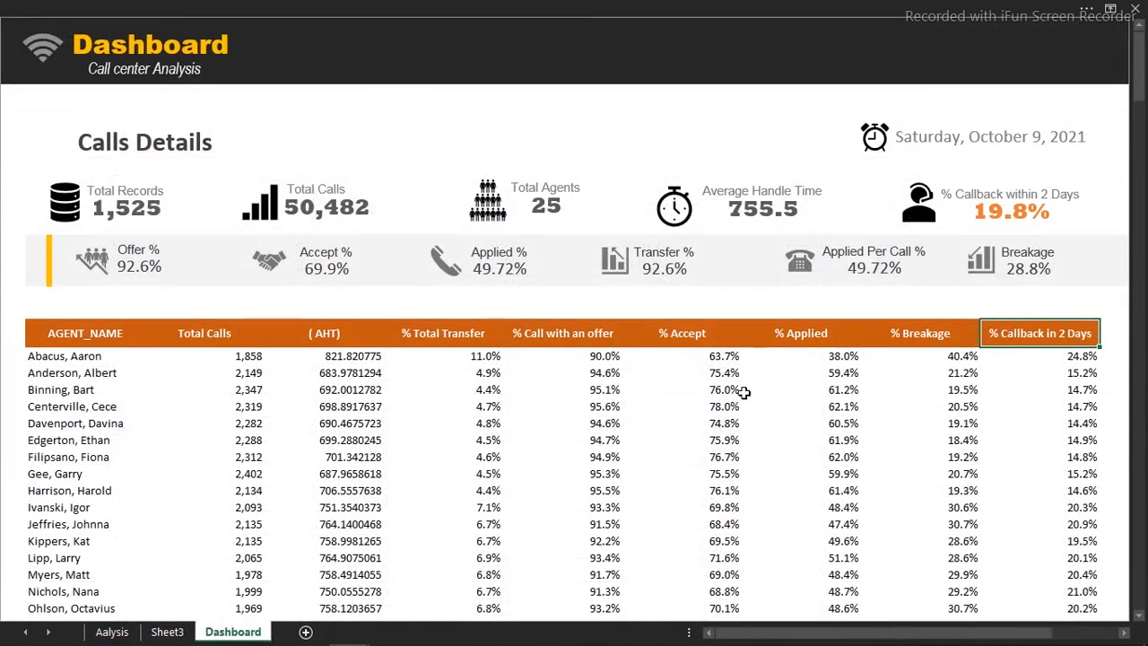
pyautogui.click(748, 452)
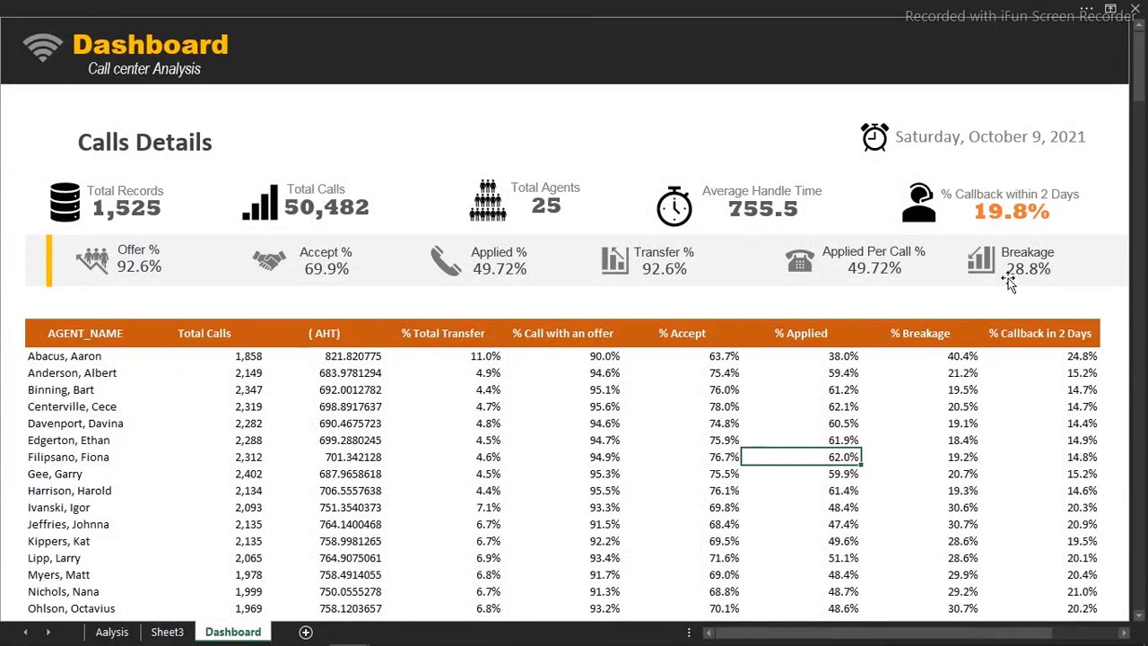
# - Fill the gray KPI band cells beyond column J white so the band ends level with the agent table's right edge
pyautogui.click(1116, 247)
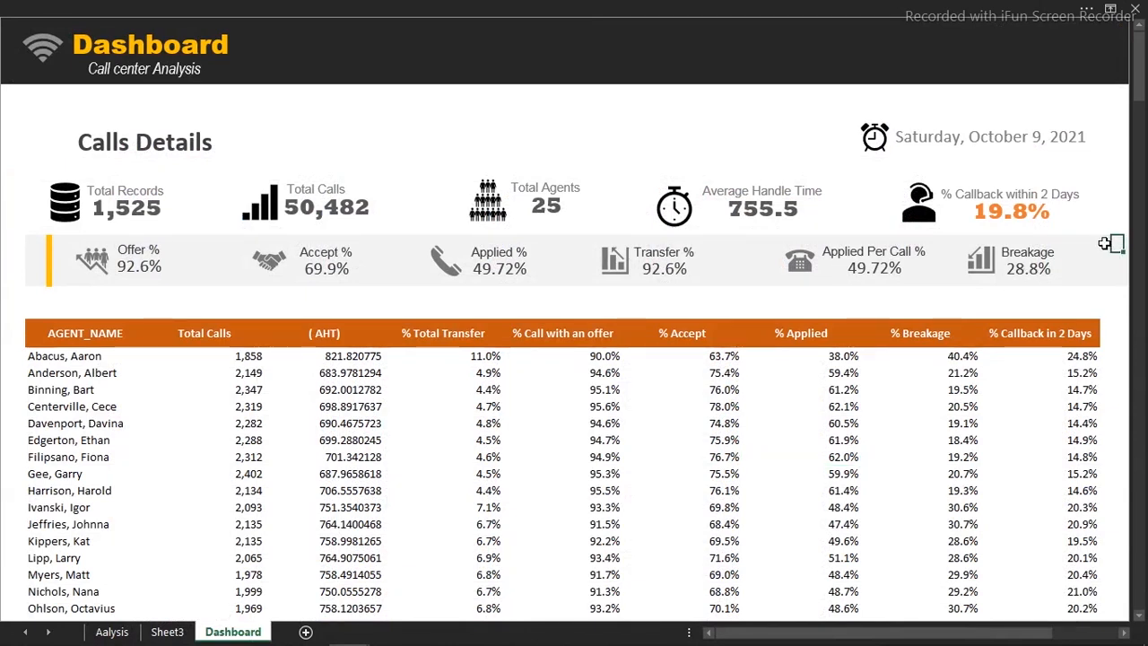
pyautogui.moveTo(1108, 243); pyautogui.dragTo(849, 88)
pyautogui.click(584, 7)
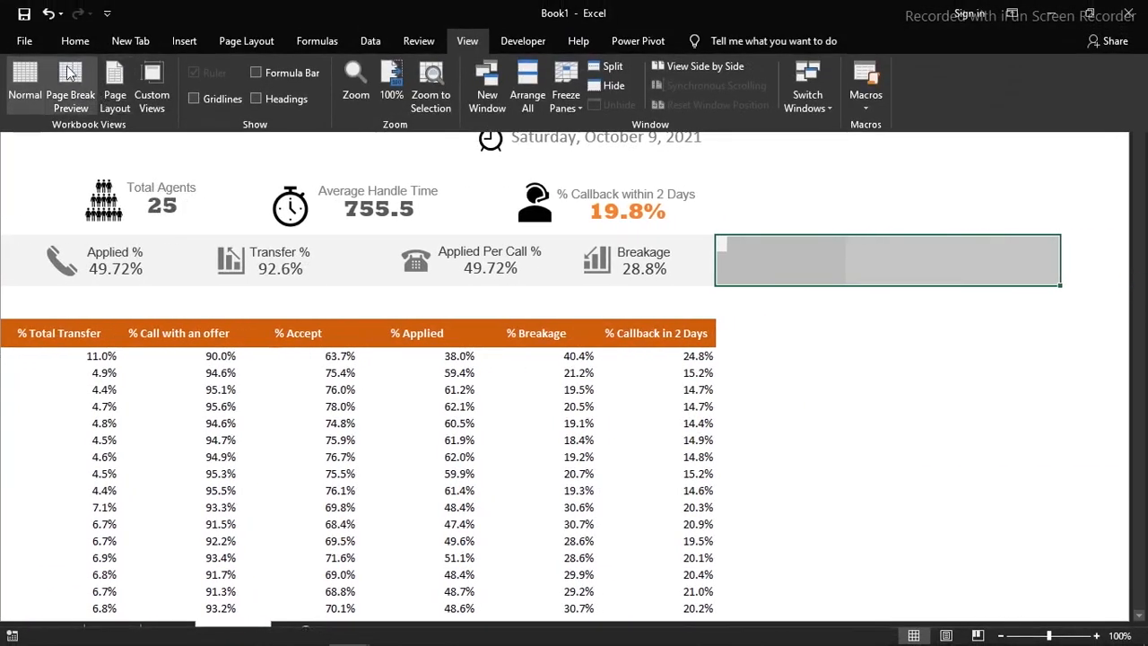
pyautogui.click(64, 45)
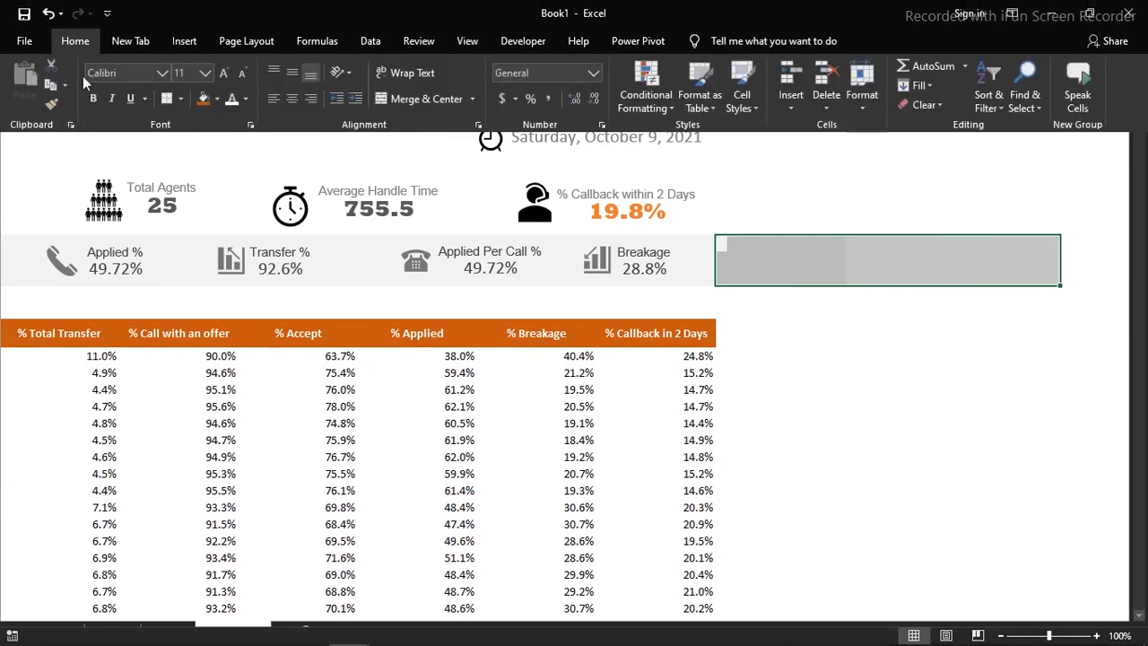
pyautogui.click(216, 99)
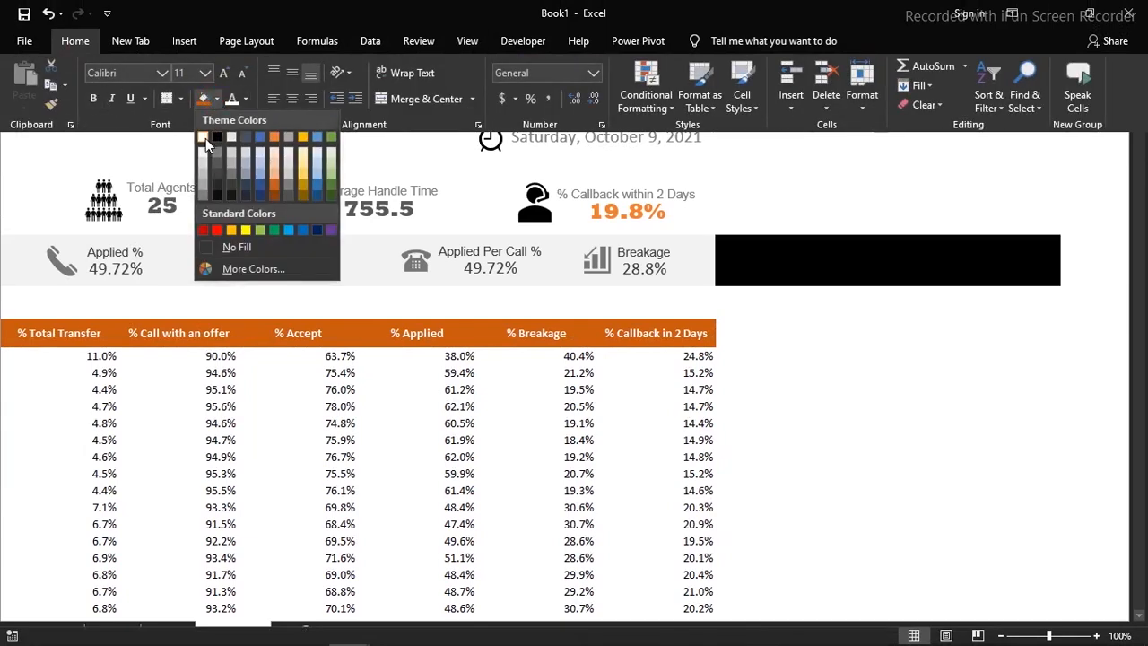
pyautogui.click(204, 137)
pyautogui.moveTo(332, 405); pyautogui.dragTo(3, 421)
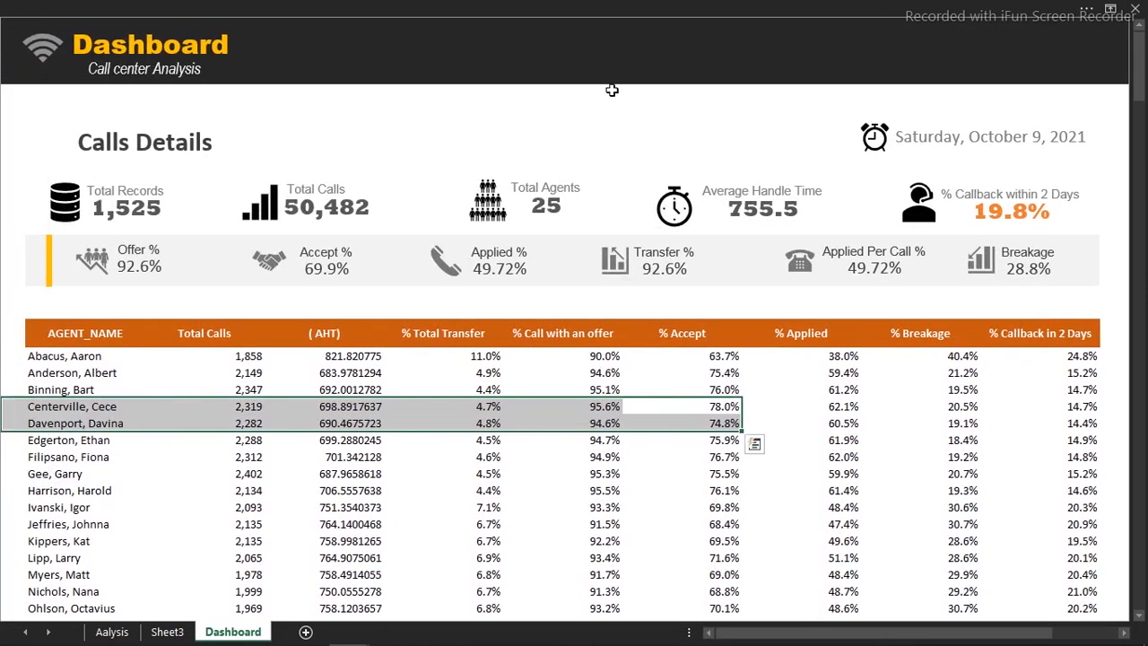
pyautogui.click(554, 62)
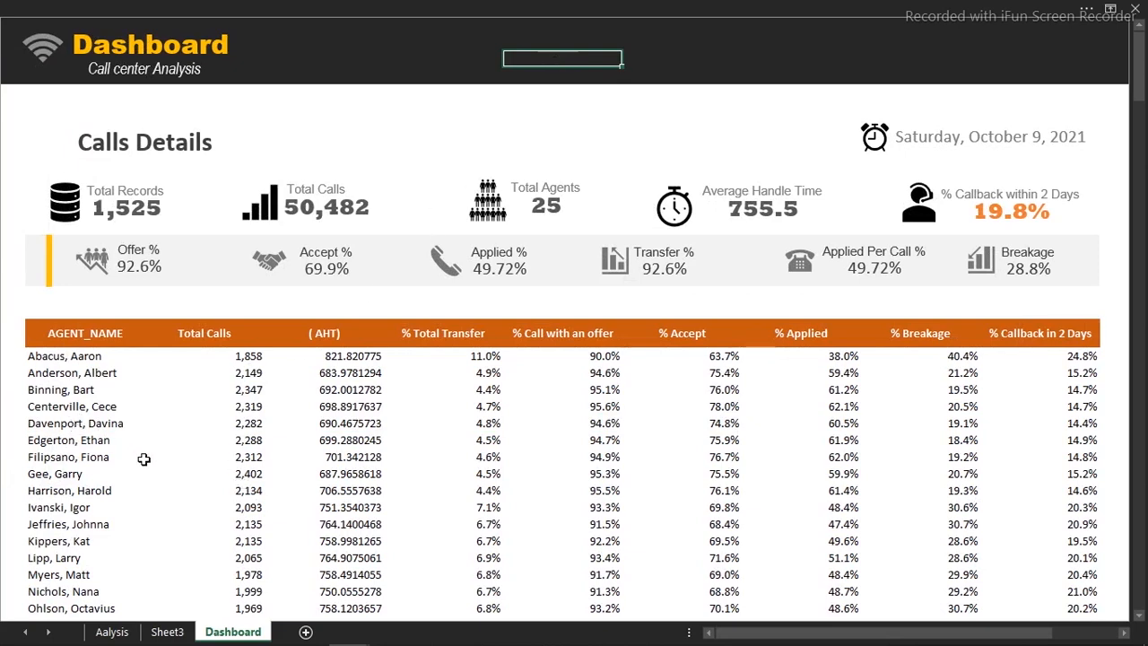
# - Format all agent names under the AGENT_NAME header as size 12, bold, dark gray text
pyautogui.click(72, 356)
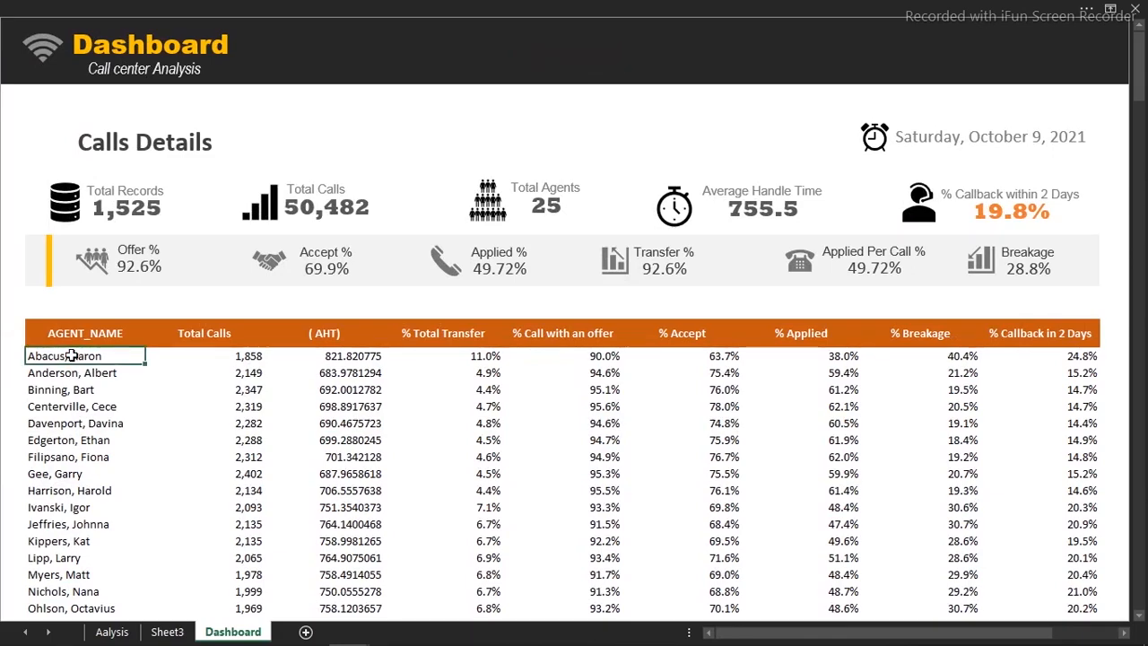
pyautogui.hotkey('ctrl', 'shift', 'Down')
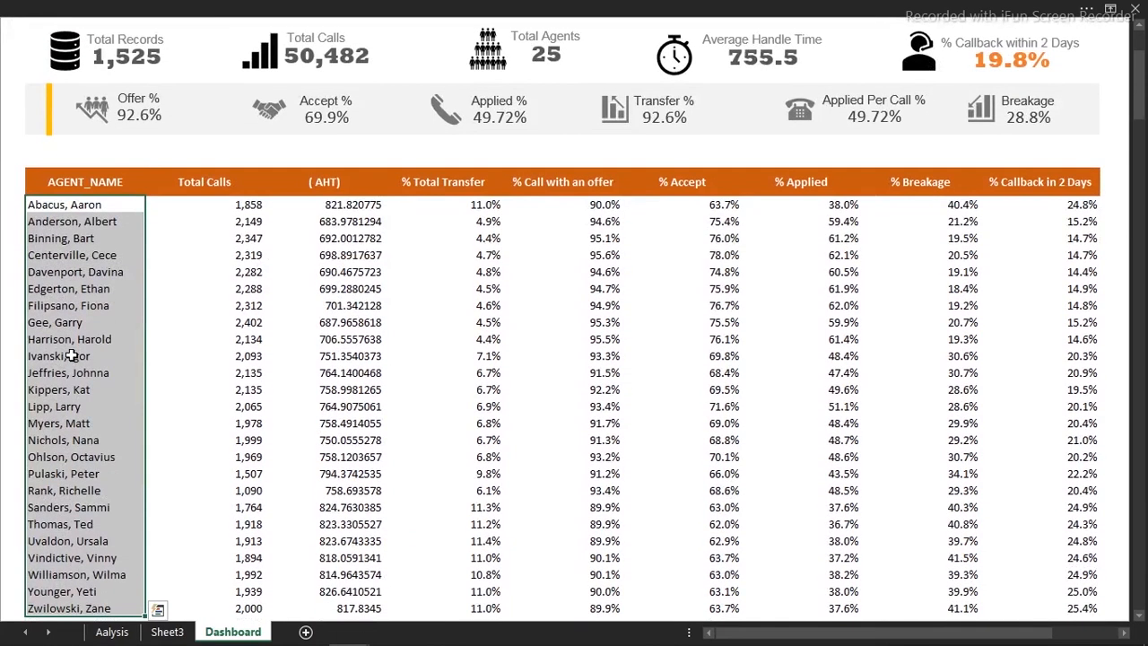
pyautogui.click(144, 7)
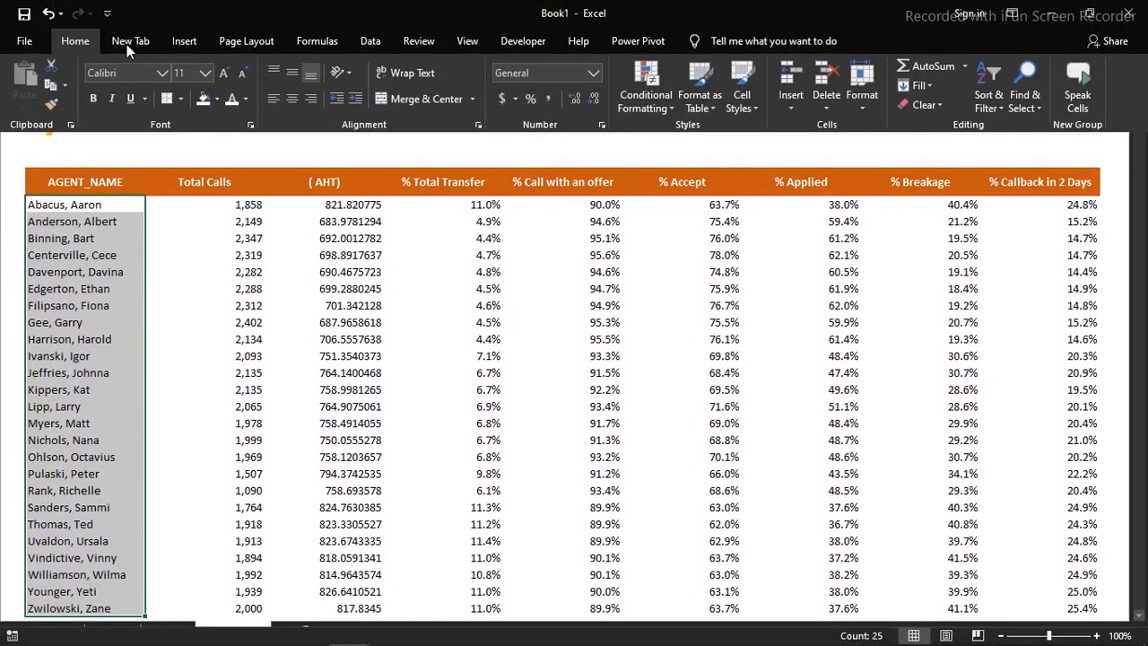
pyautogui.click(205, 73)
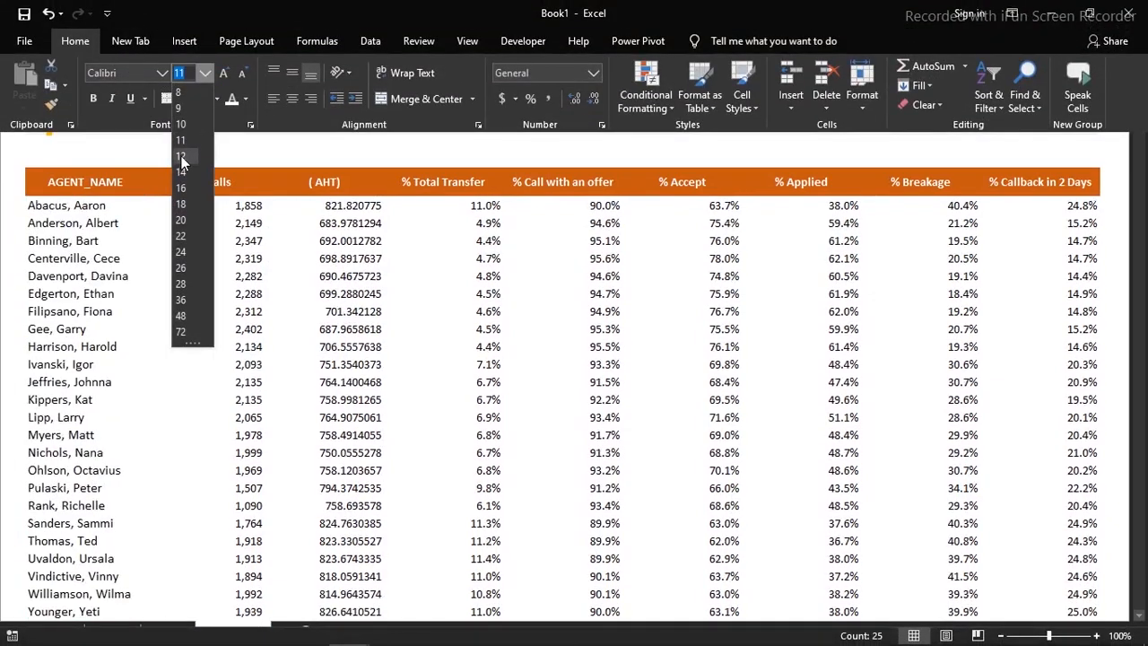
pyautogui.click(180, 156)
pyautogui.click(92, 99)
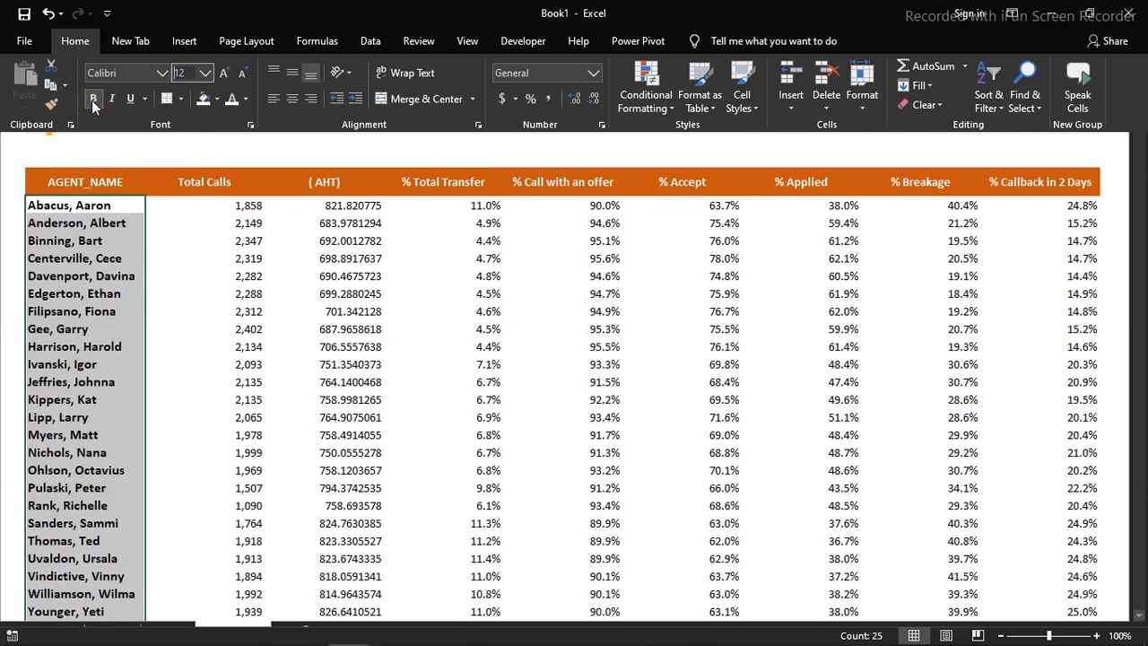
pyautogui.click(245, 100)
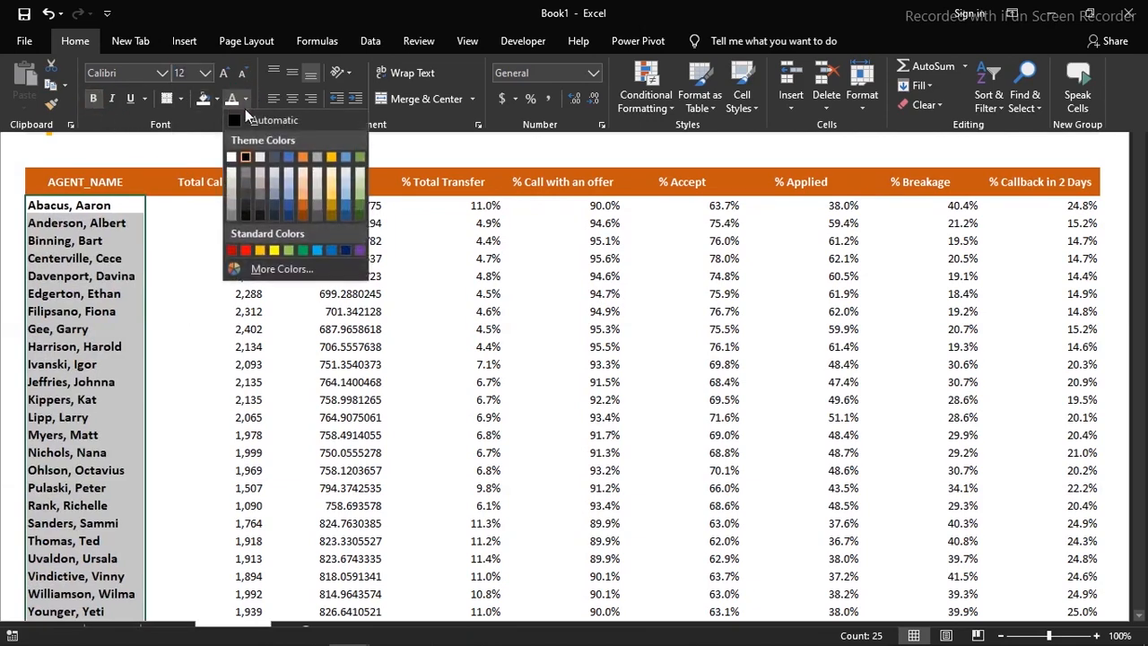
pyautogui.click(250, 205)
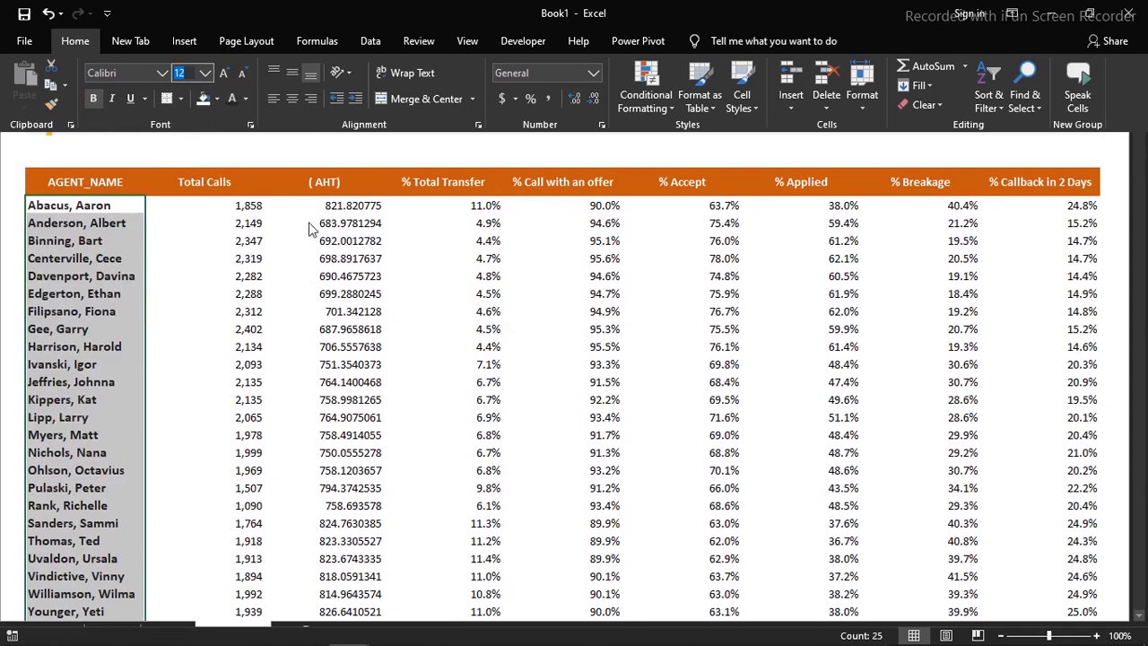
pyautogui.click(247, 225)
# - Apply a dark gray font color to all the agent table's metric values, from Total Calls through % Callback in 2 Days
pyautogui.click(238, 209)
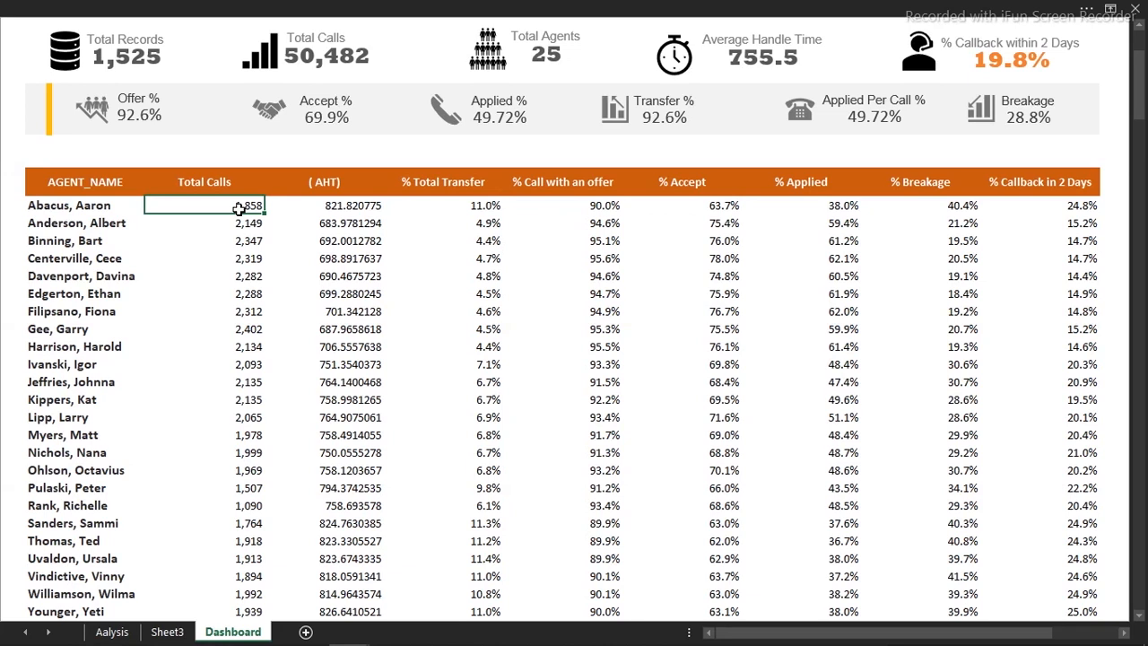
pyautogui.moveTo(228, 205); pyautogui.dragTo(1056, 210)
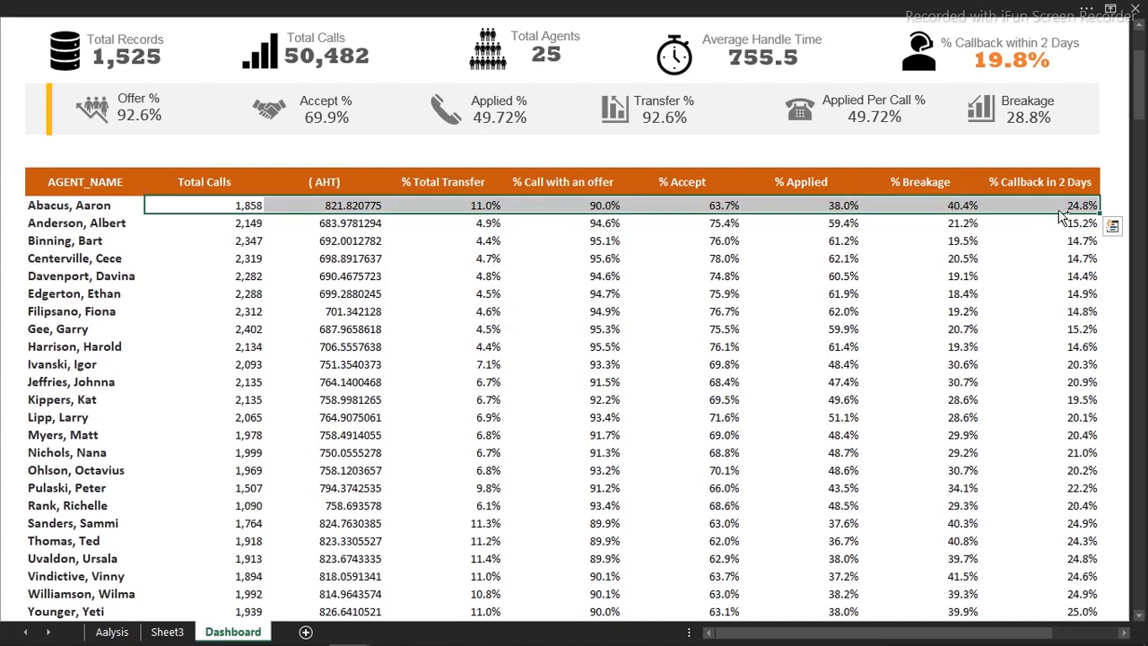
pyautogui.hotkey('ctrl', 'shift', 'Down')
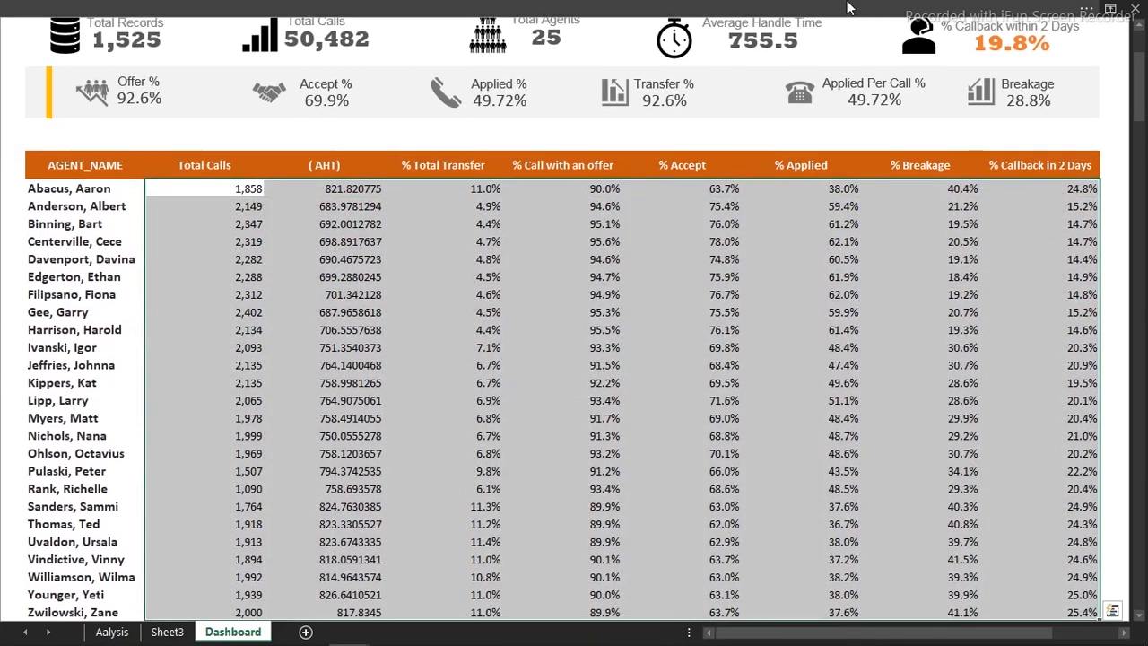
pyautogui.click(389, 11)
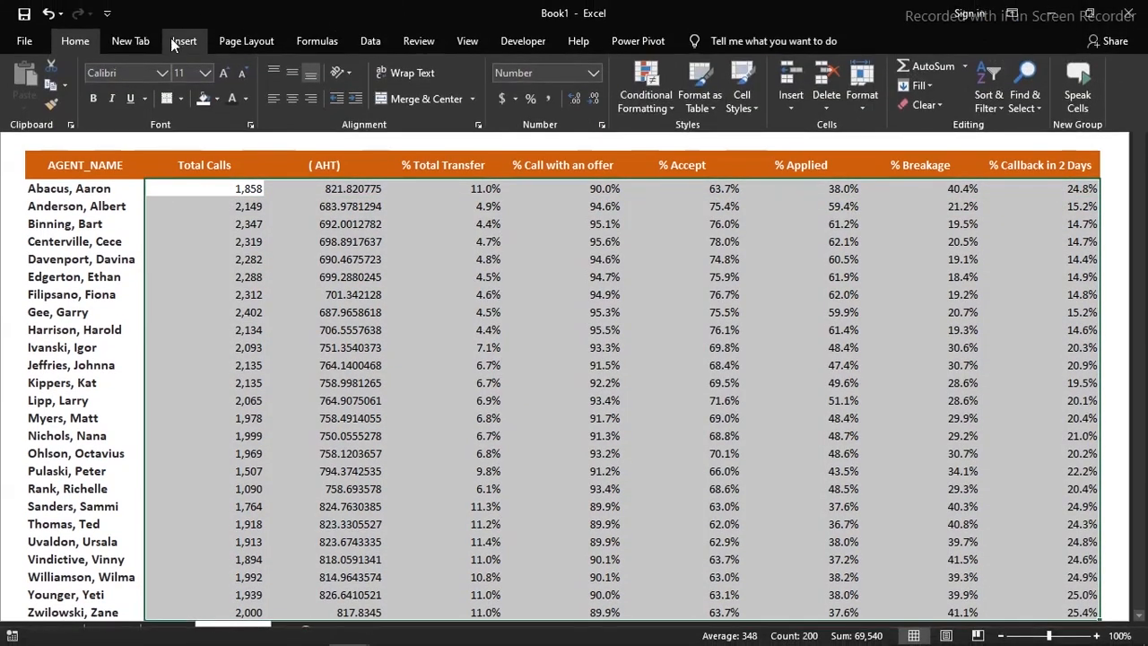
pyautogui.click(244, 99)
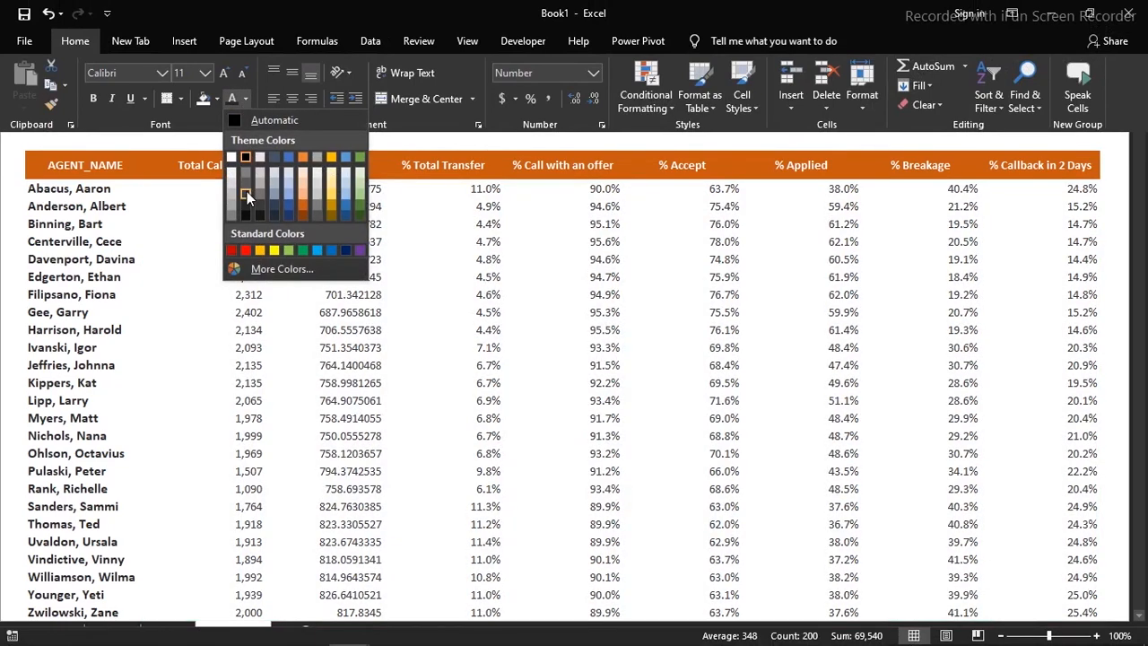
pyautogui.click(247, 190)
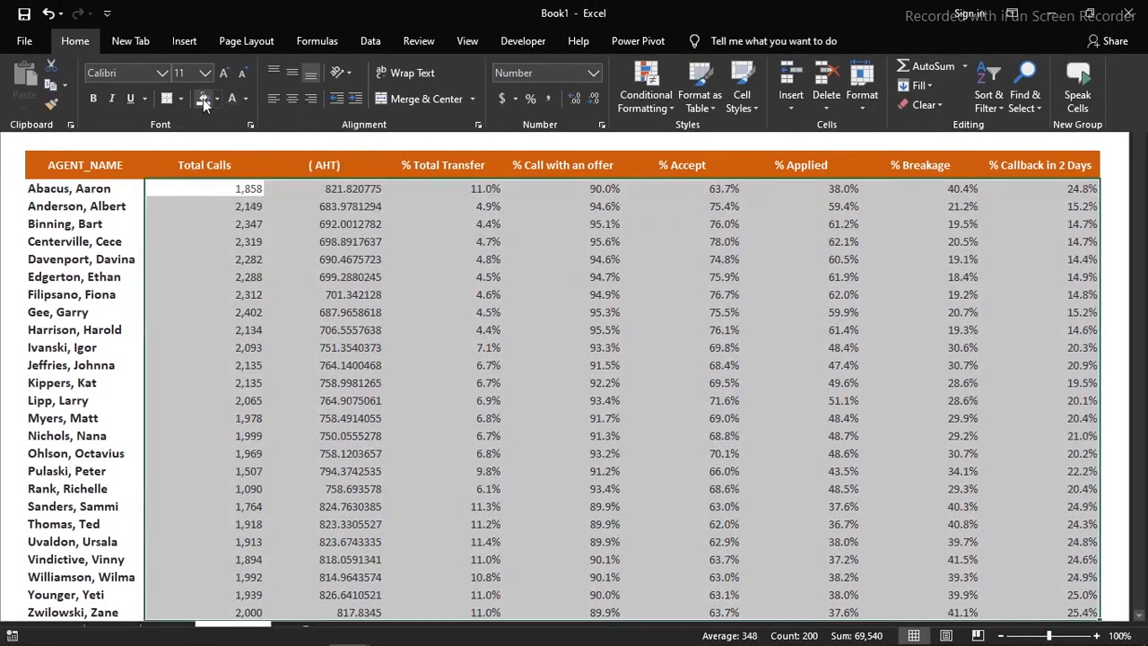
# - Format all values in the agent table's ( AHT) column as Number with 1 decimal place
pyautogui.click(207, 238)
pyautogui.click(207, 237)
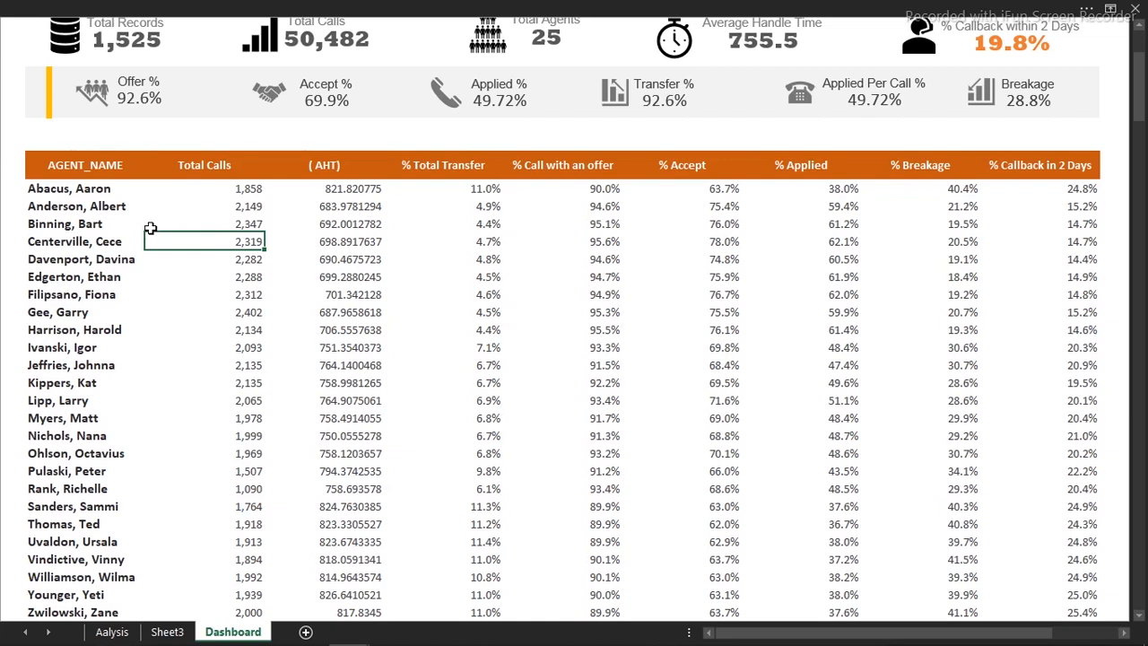
pyautogui.click(358, 187)
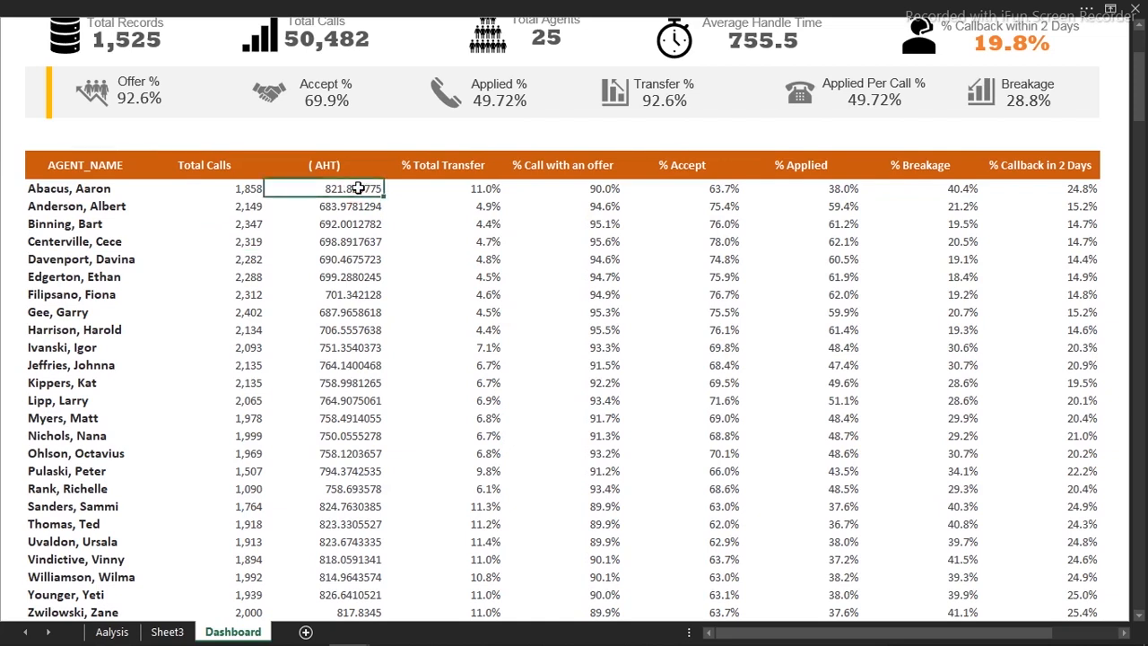
pyautogui.hotkey('ctrl', 'shift', 'Down')
pyautogui.hotkey('ctrl', '1')
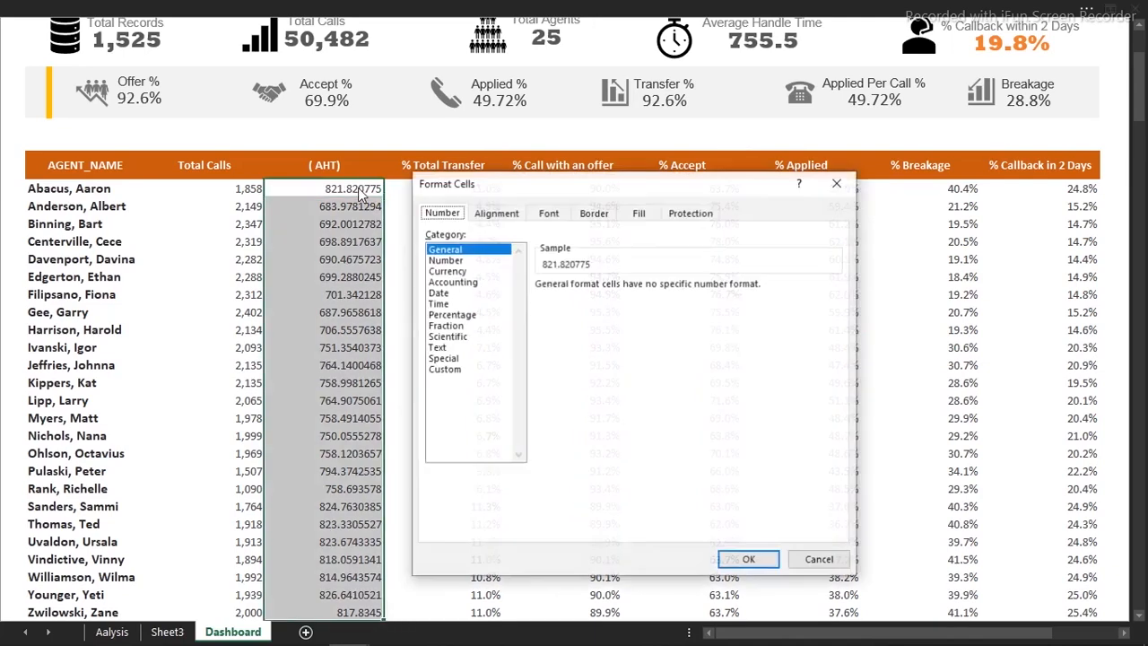
pyautogui.click(448, 260)
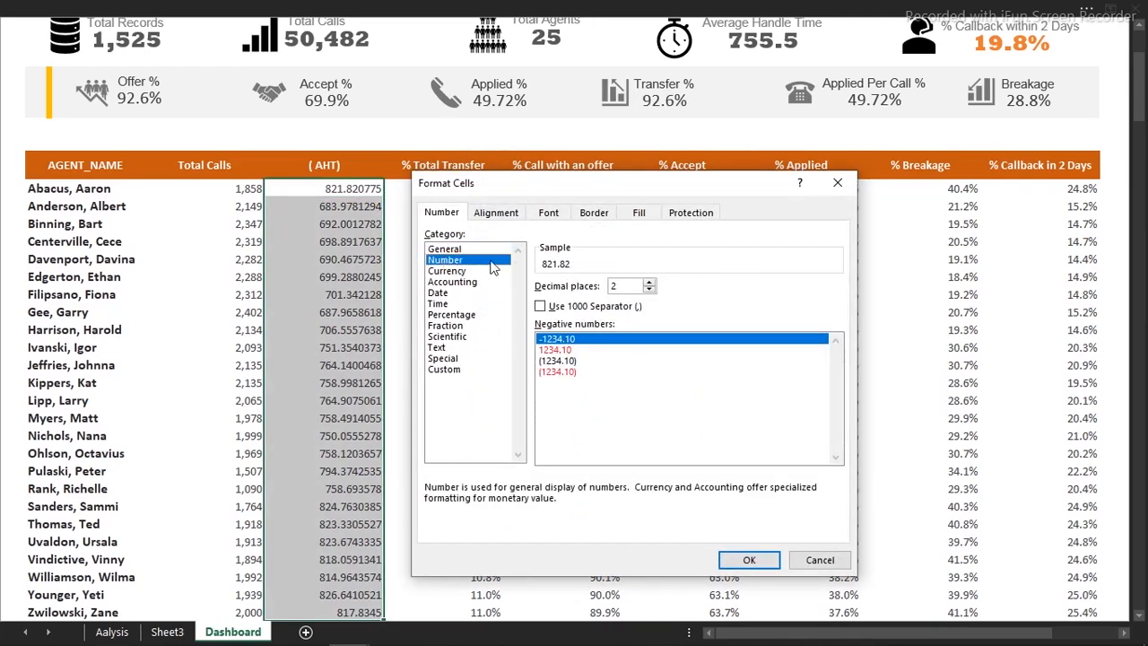
pyautogui.click(648, 290)
pyautogui.click(744, 557)
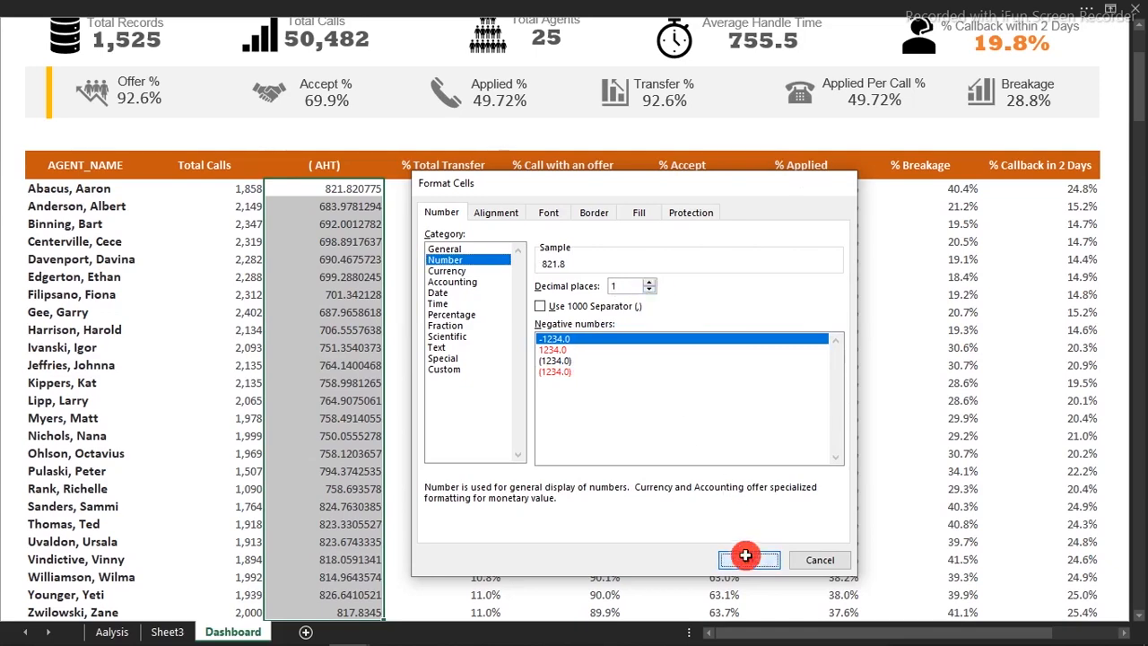
pyautogui.click(304, 292)
# - Increase the font size of all the agent table's metric values, from Total Calls through % Callback in 2 Days, to 12
pyautogui.click(221, 190)
pyautogui.moveTo(221, 189); pyautogui.dragTo(998, 208)
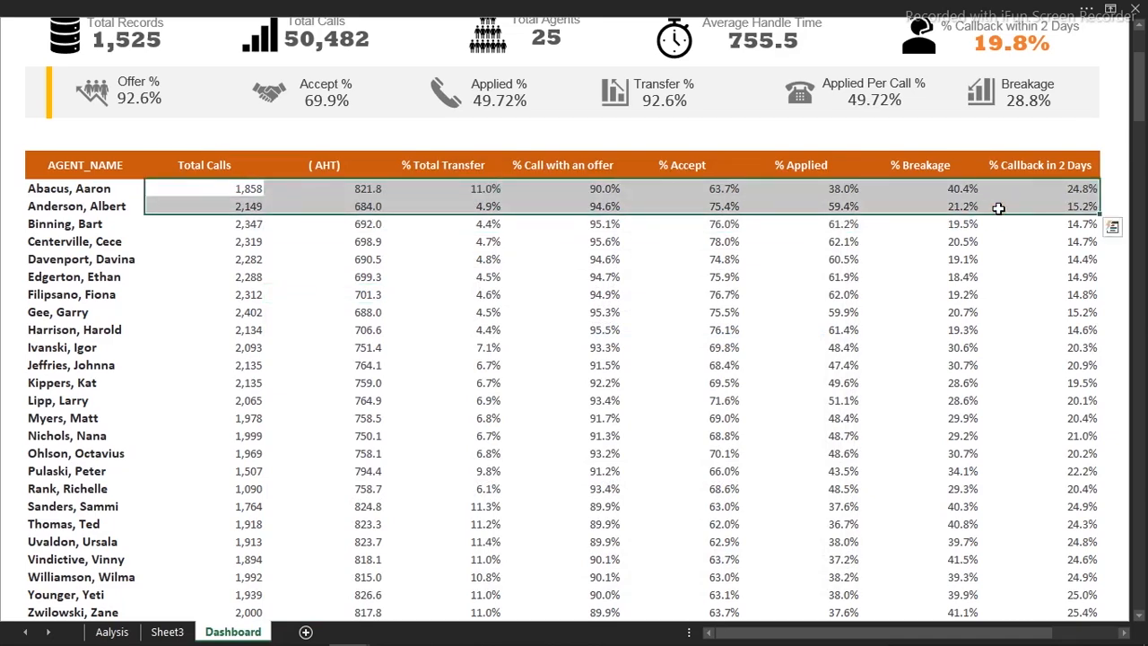
pyautogui.hotkey('ctrl', 'shift', 'Down')
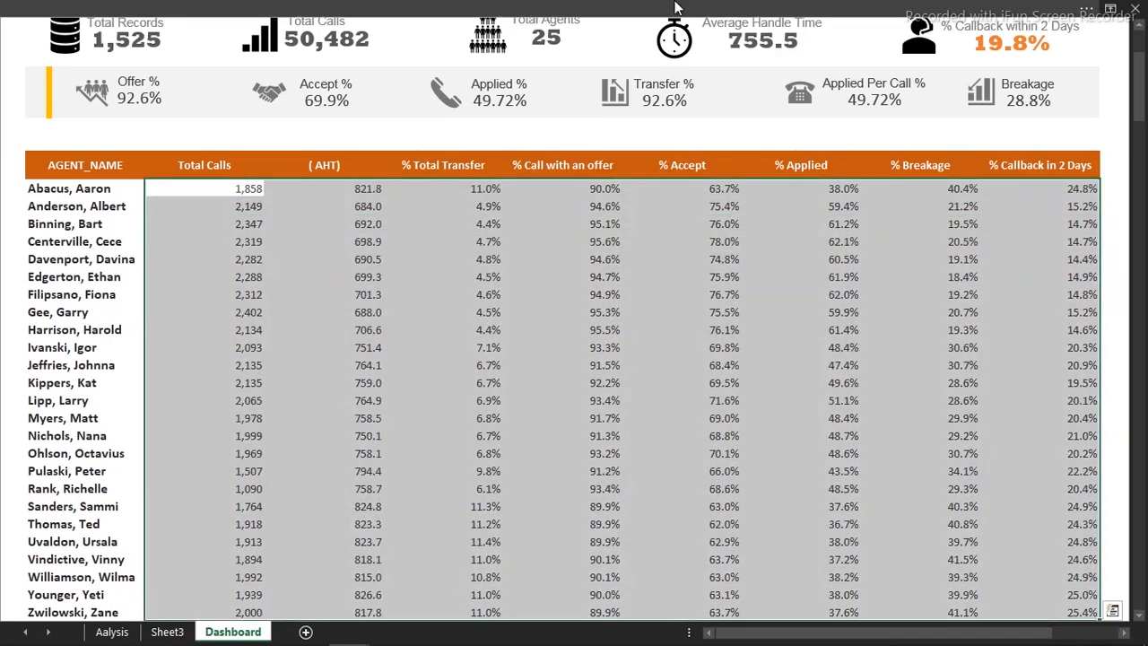
pyautogui.click(655, 7)
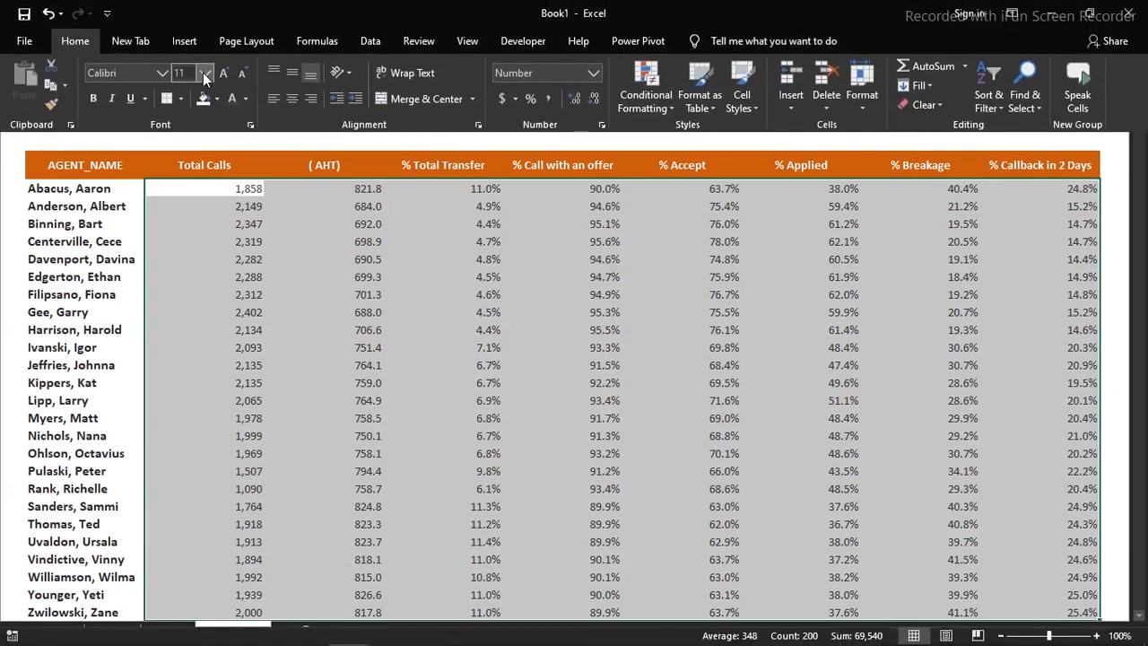
pyautogui.click(225, 74)
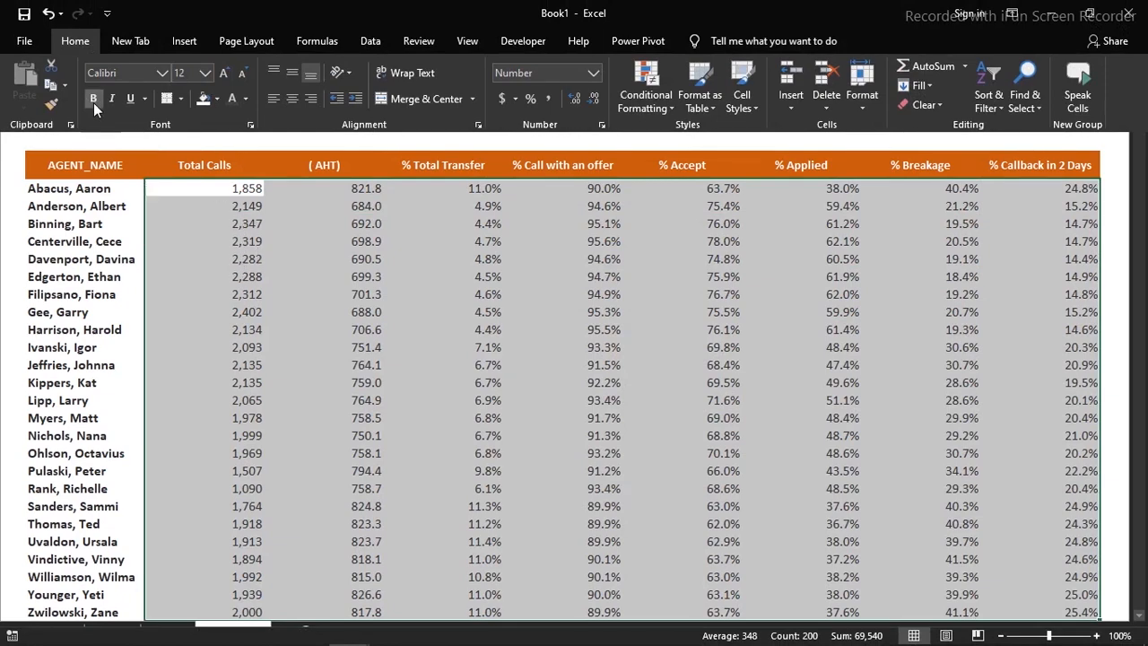
pyautogui.hotkey('ctrl', 'shift', 'F1')
pyautogui.click(179, 225)
pyautogui.hotkey('ctrl', 'shift', 'F1')
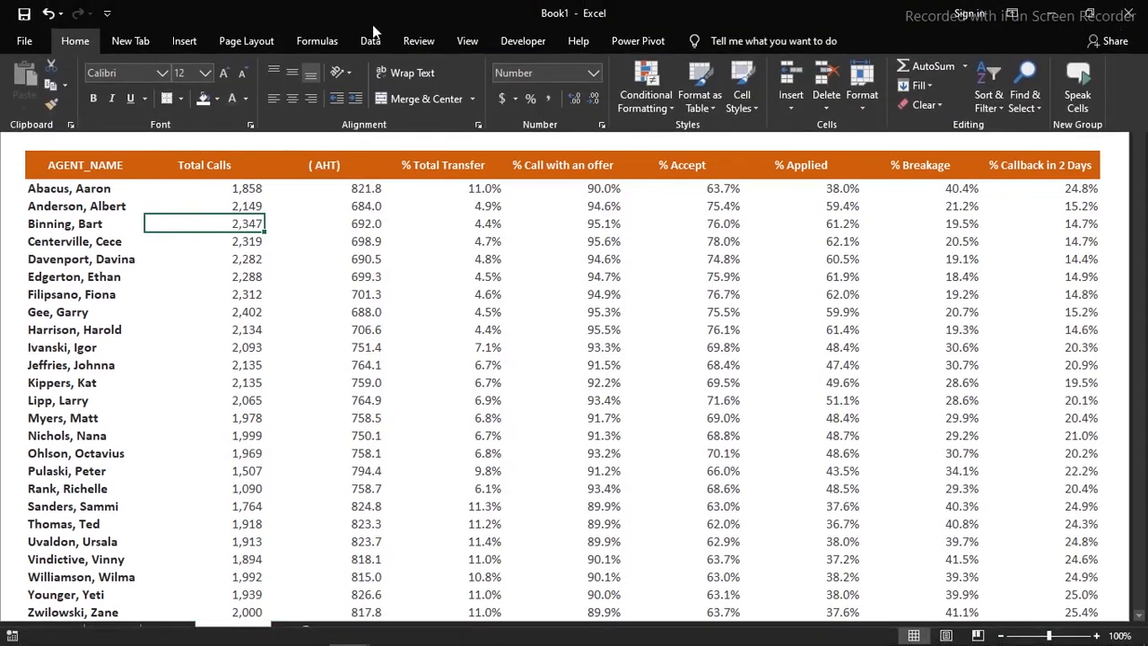
# - Show the sheet's row and column headings and increase the height of agent rows 20 to 44 to nearly double
pyautogui.click(461, 38)
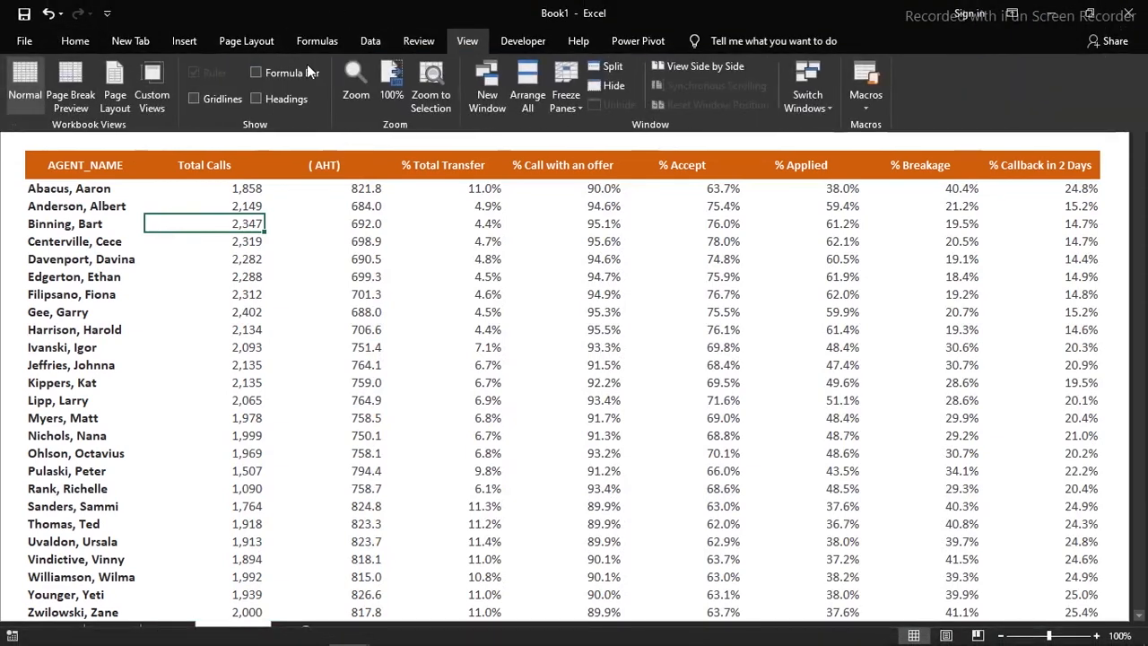
pyautogui.click(259, 98)
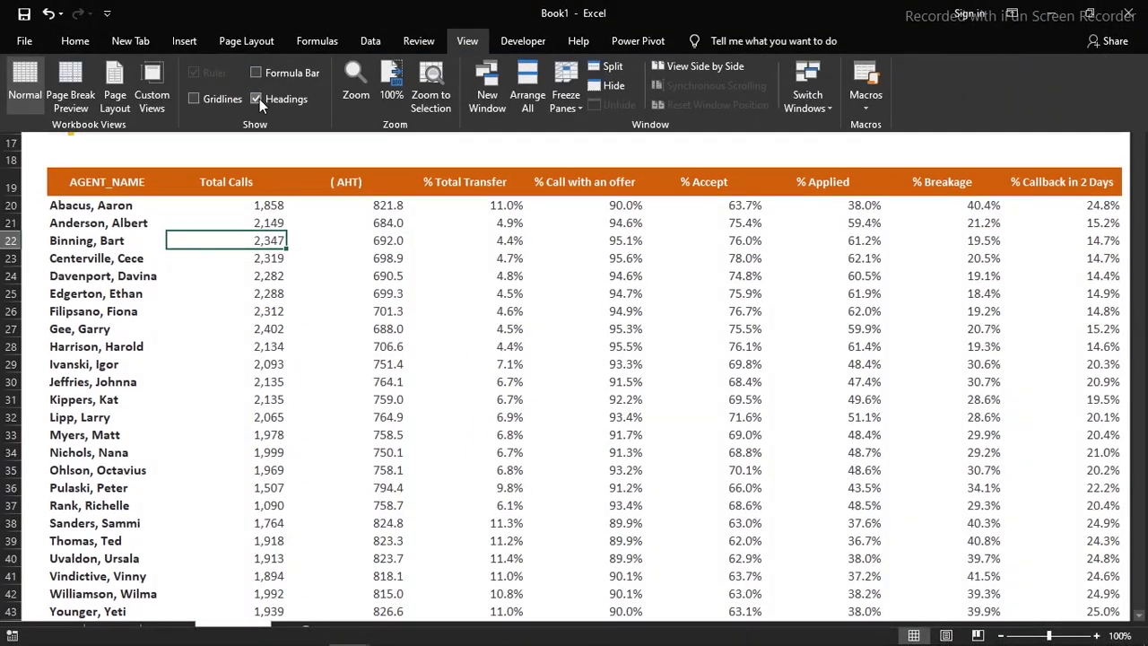
pyautogui.hotkey('ctrl', 'shift', 'F1')
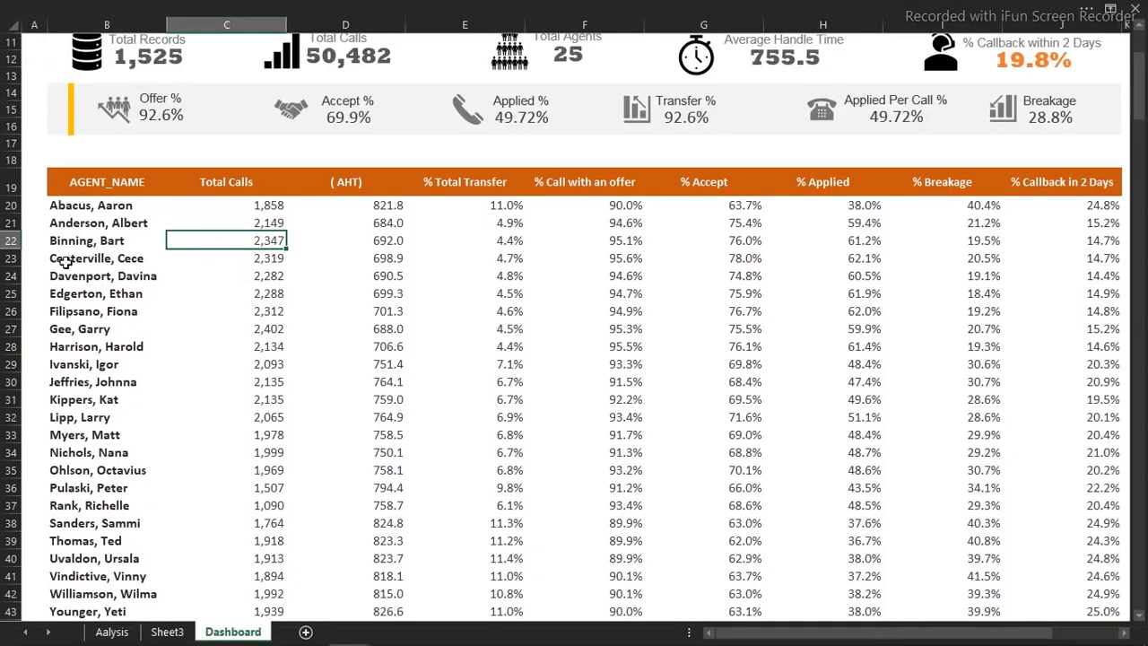
pyautogui.click(7, 206)
pyautogui.moveTo(7, 205); pyautogui.dragTo(7, 549)
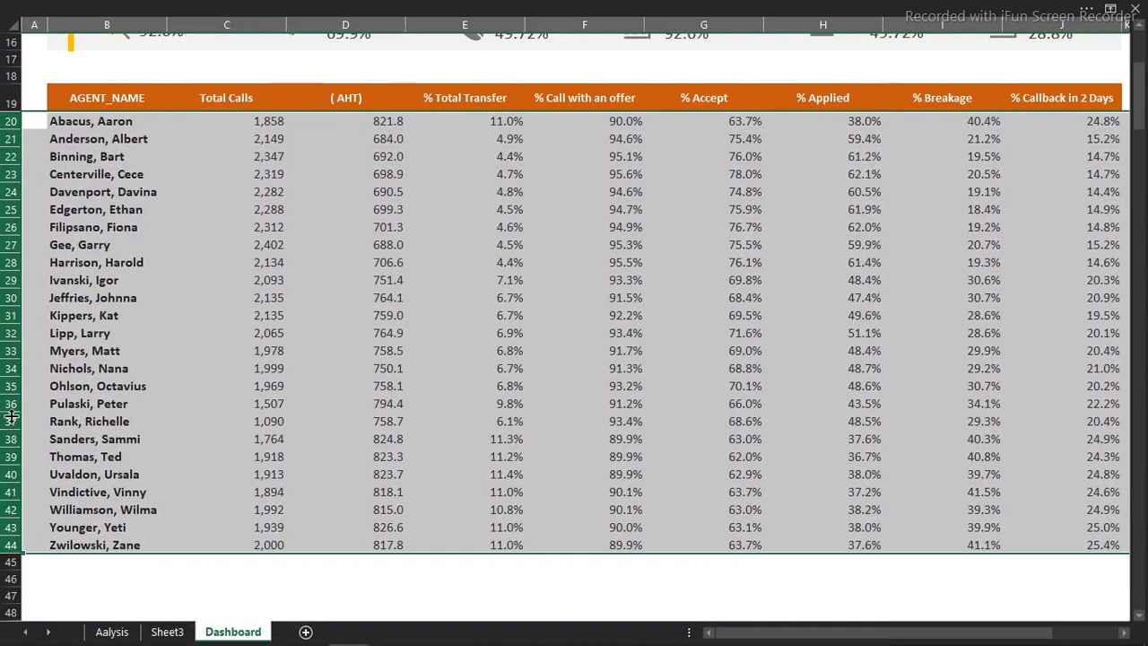
pyautogui.moveTo(5, 411); pyautogui.dragTo(14, 431)
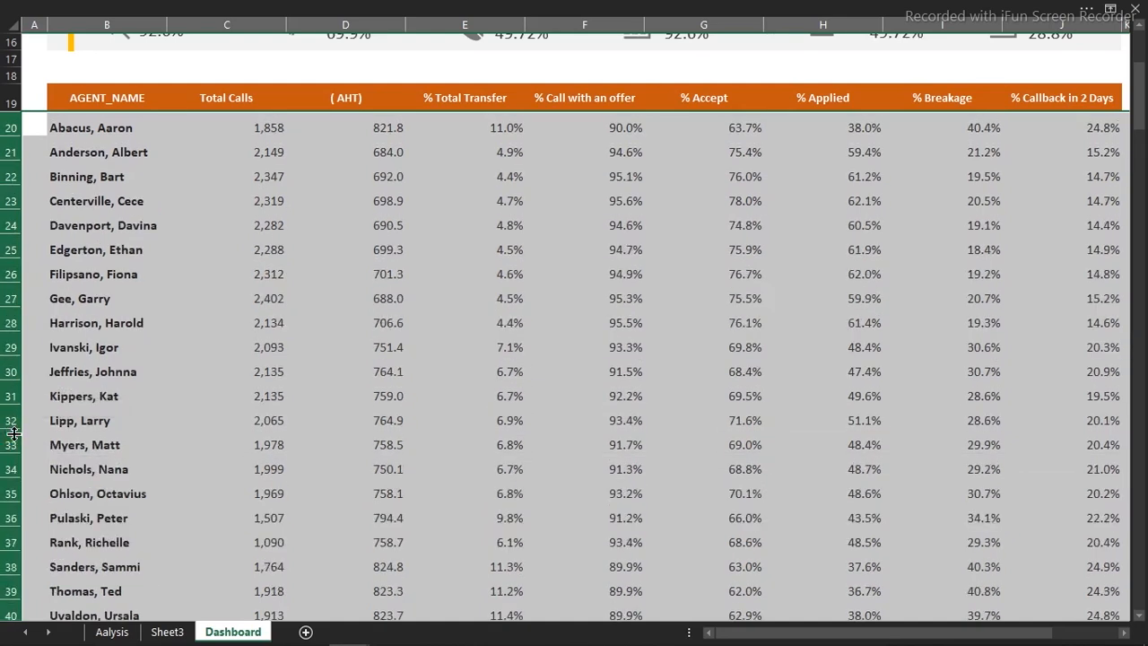
pyautogui.moveTo(14, 432); pyautogui.dragTo(11, 437)
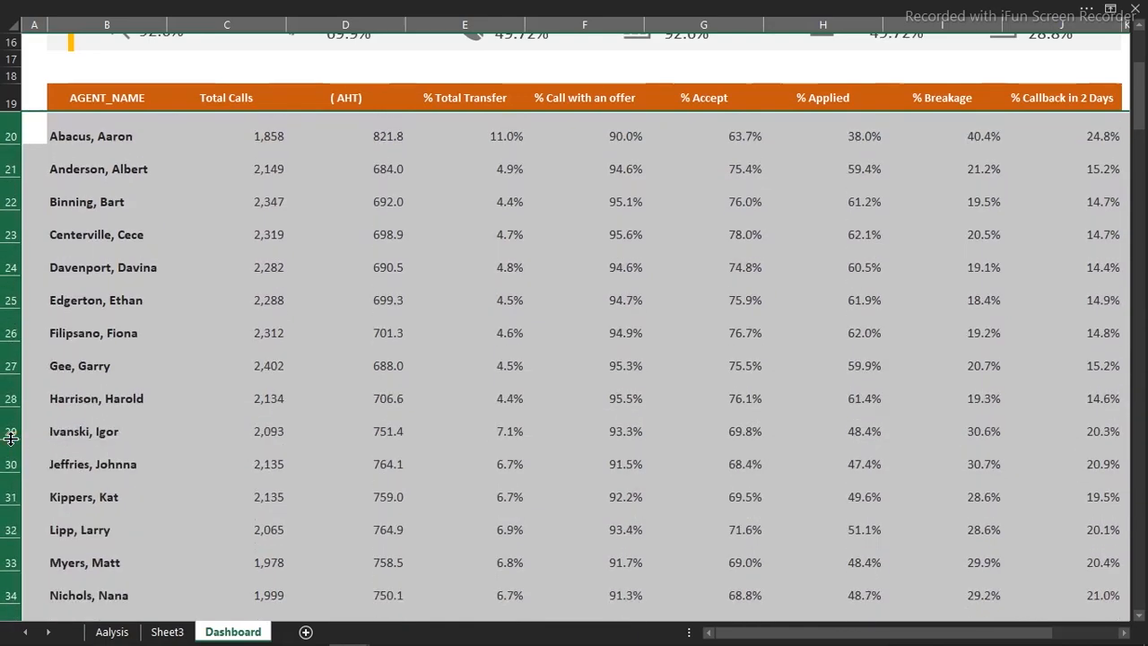
pyautogui.click(275, 324)
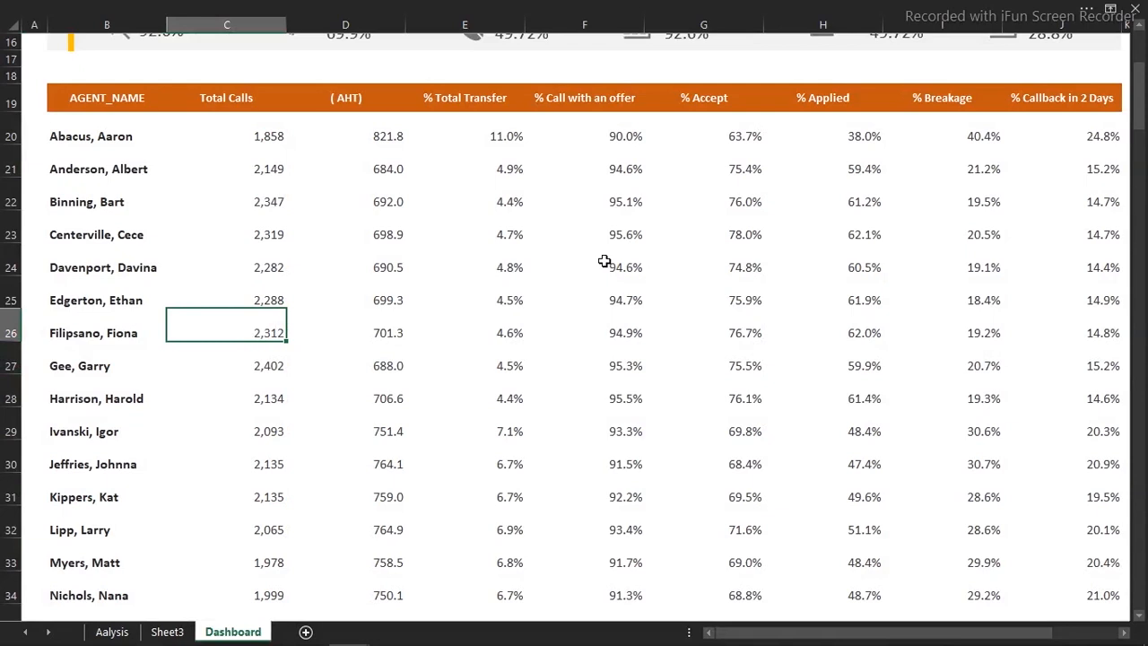
pyautogui.click(529, 237)
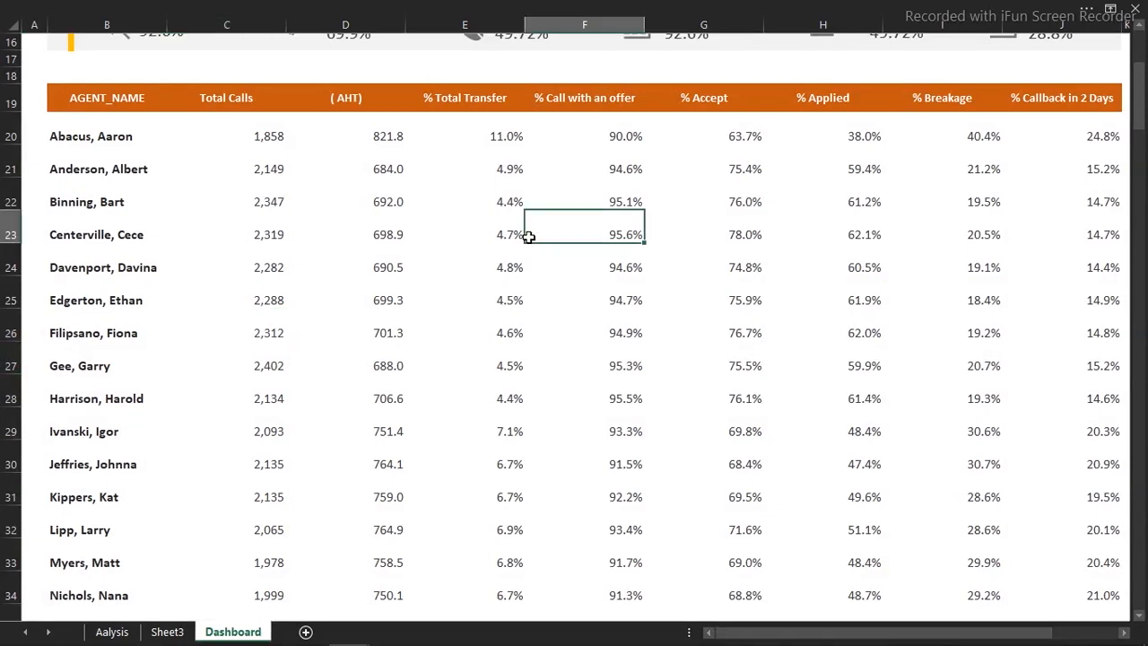
# - Hide the Dashboard sheet's row and column headings again
pyautogui.click(433, 9)
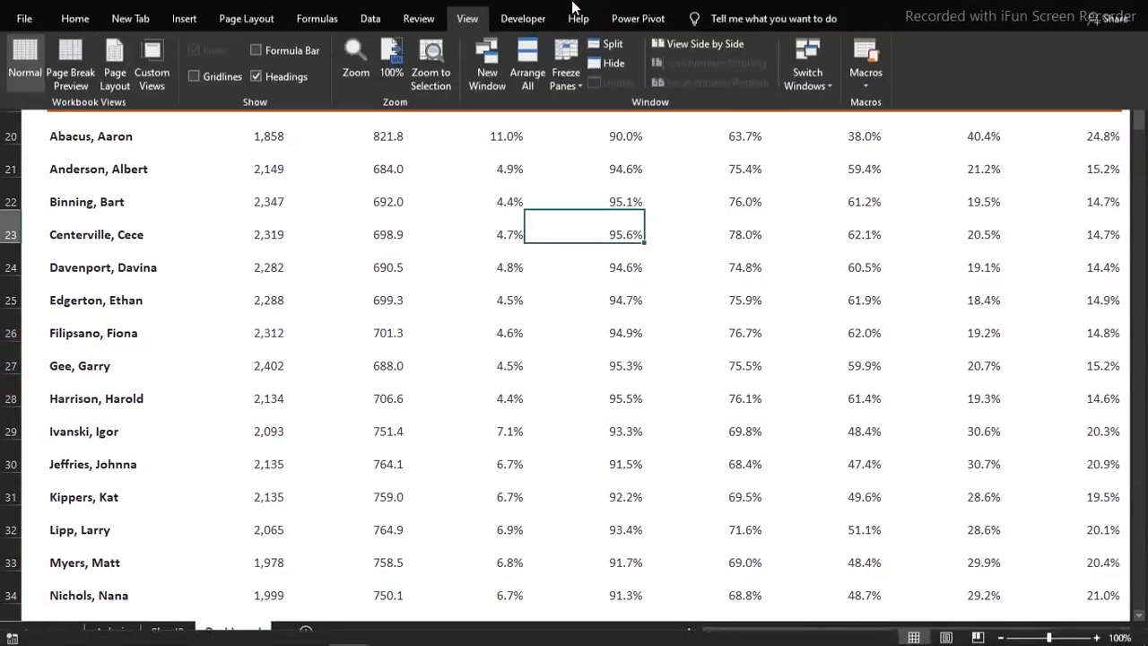
pyautogui.click(266, 93)
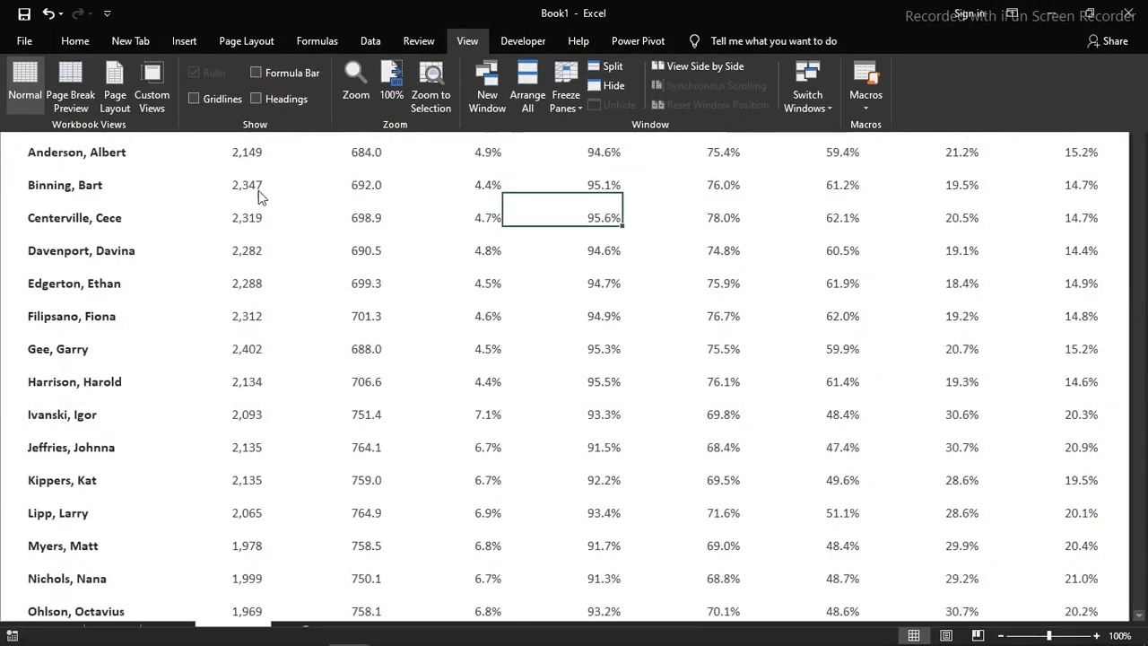
pyautogui.click(338, 184)
# - Set the font color of the second agent row's metric values to the darkest tint of theme black
pyautogui.click(234, 150)
pyautogui.moveTo(234, 149); pyautogui.dragTo(1036, 154)
pyautogui.click(503, 8)
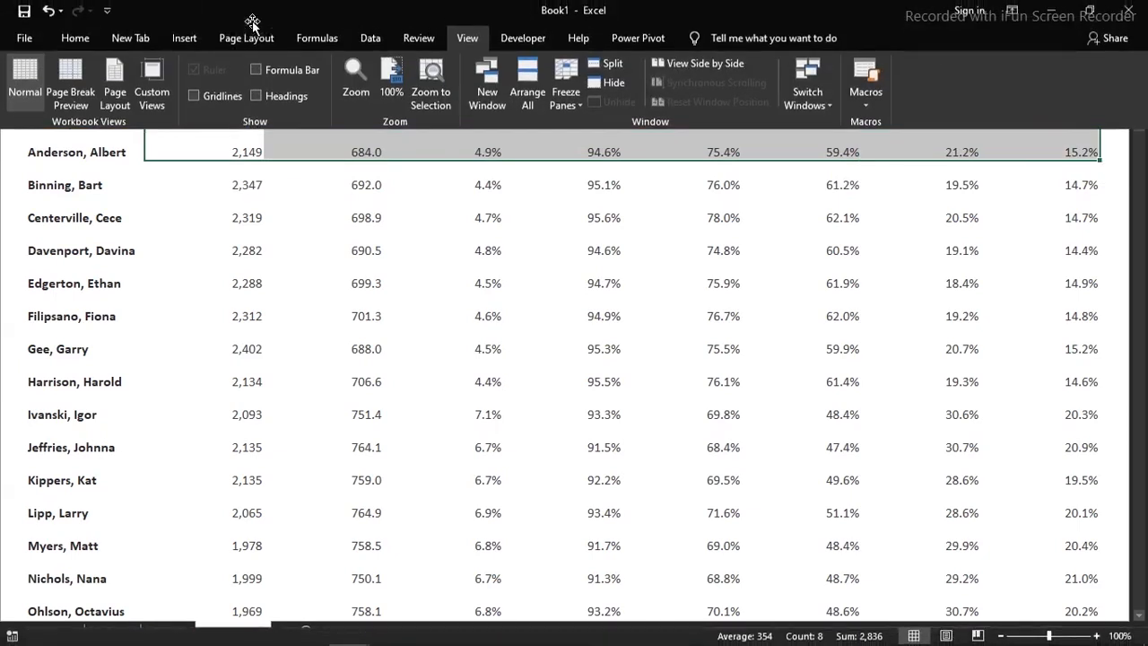
pyautogui.click(81, 44)
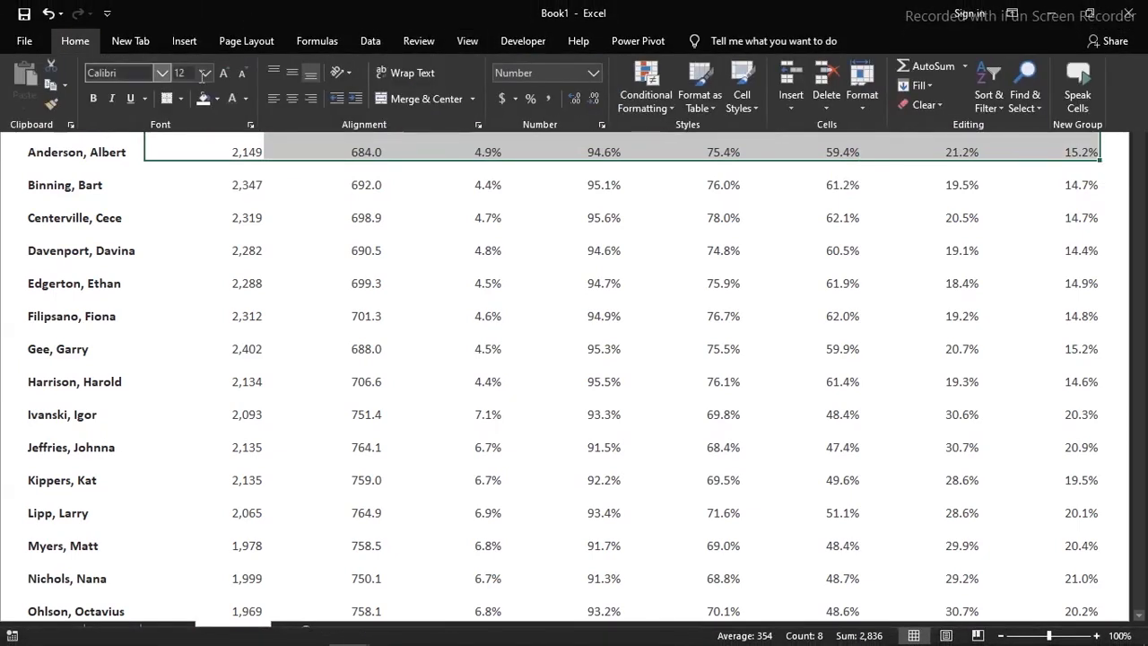
pyautogui.click(246, 99)
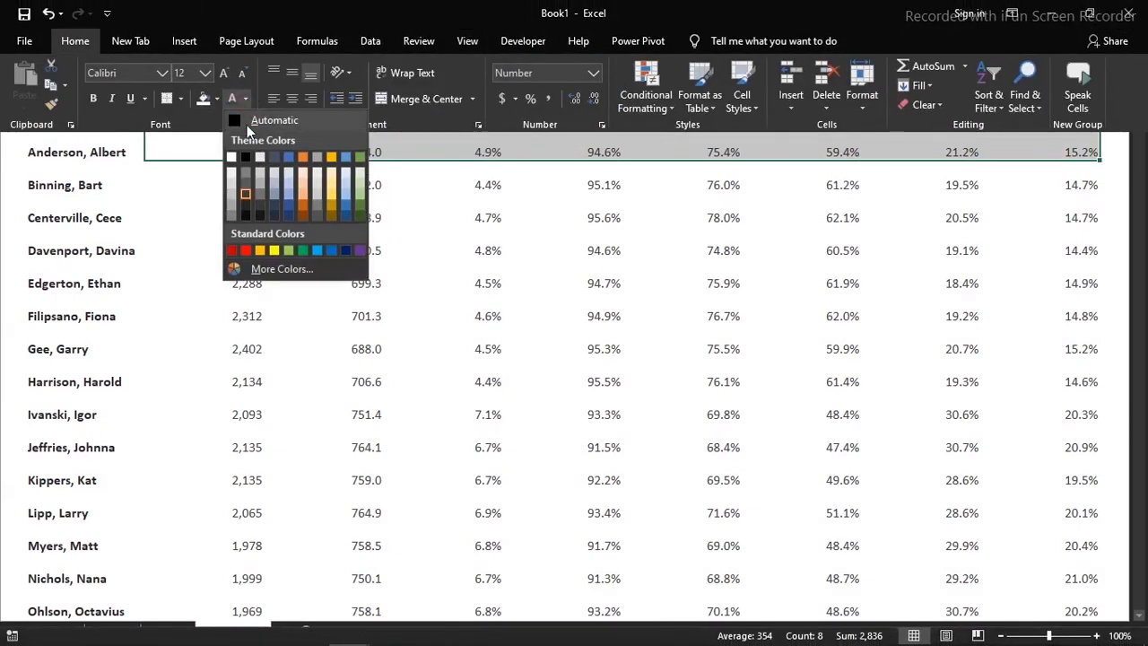
pyautogui.click(247, 206)
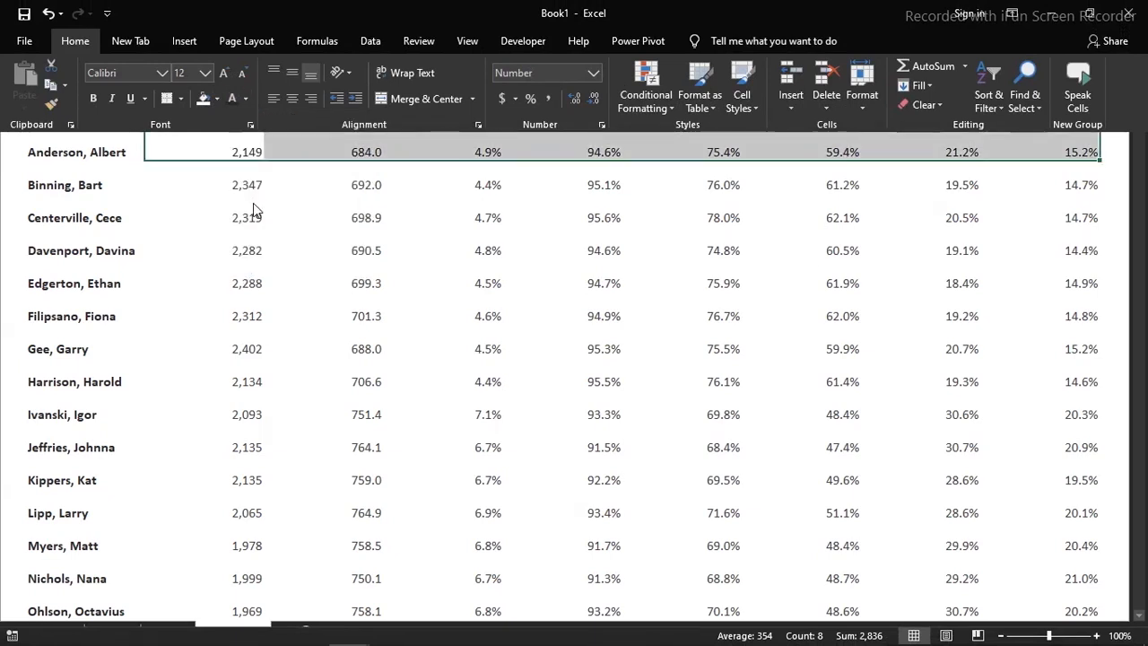
pyautogui.click(249, 101)
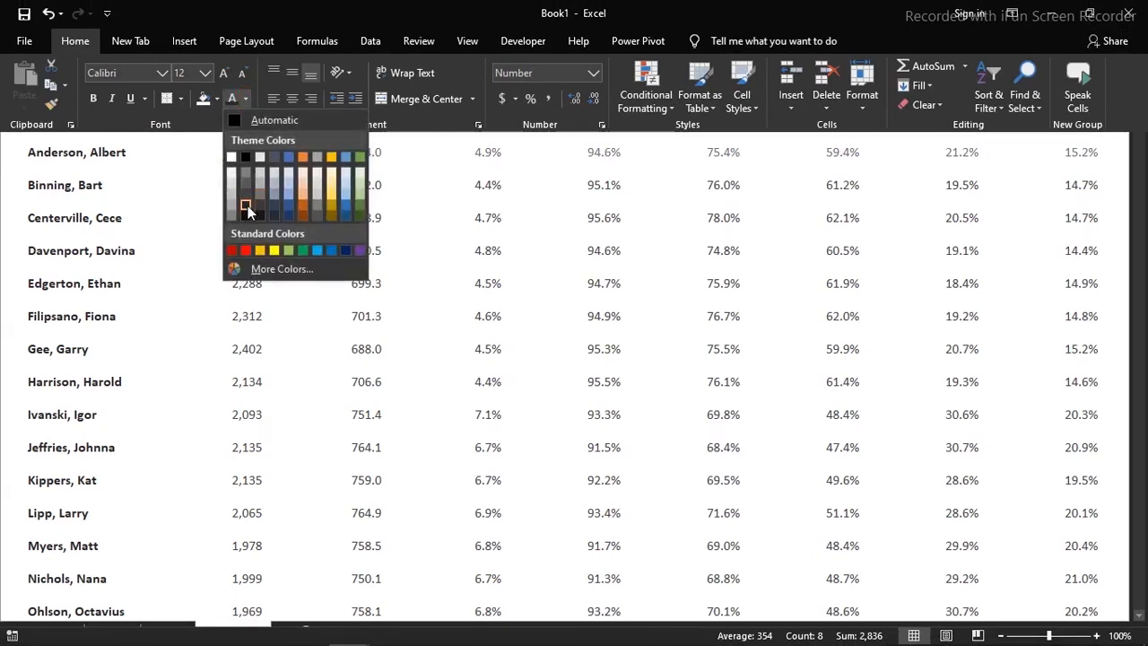
pyautogui.click(246, 216)
pyautogui.hotkey('ctrl', 'shift', 'F1')
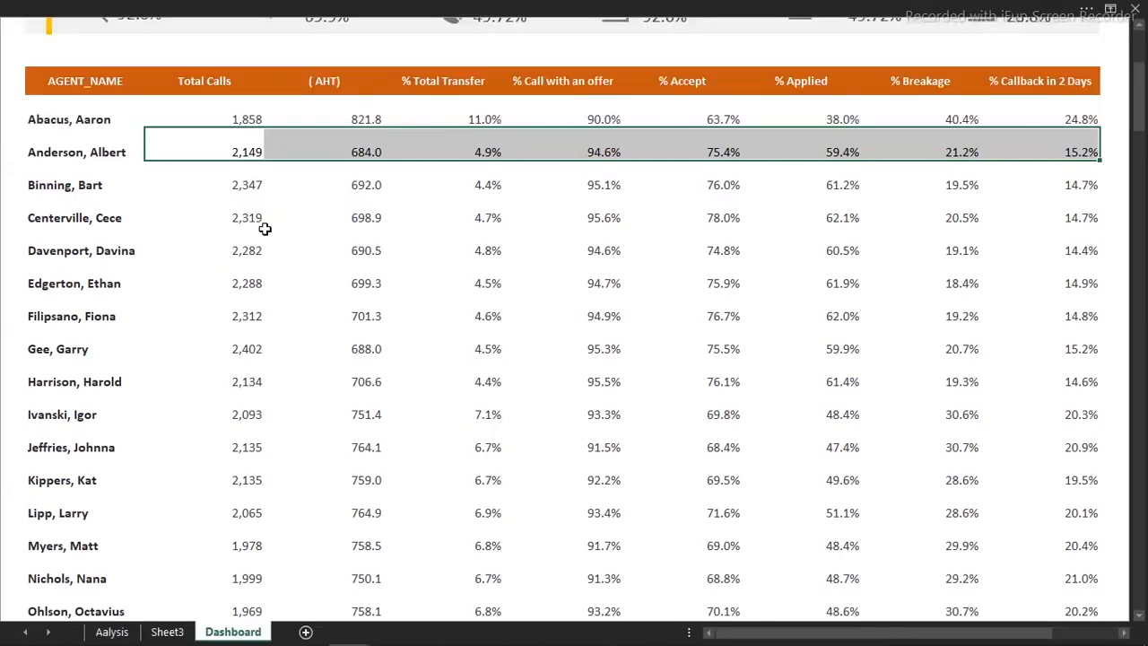
# - Copy the second agent row's metric formatting onto the metric values of every other row from the fourth through the fourteenth
pyautogui.click(165, 7)
pyautogui.click(48, 102)
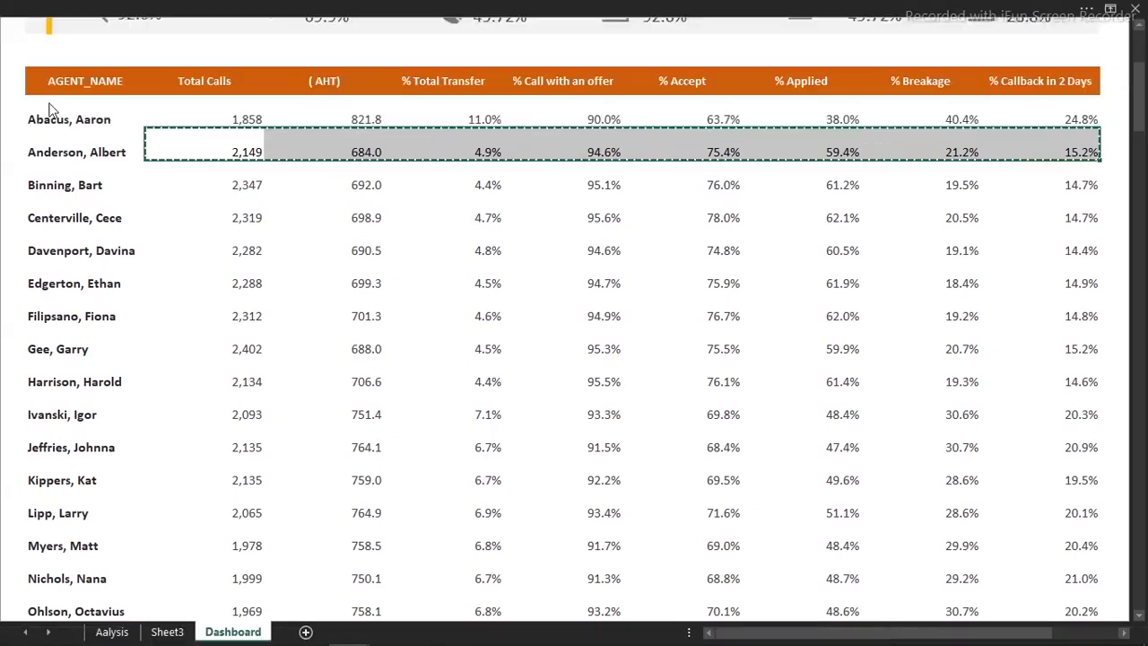
pyautogui.click(245, 218)
pyautogui.hotkey('ctrl', 'shift', 'Right')
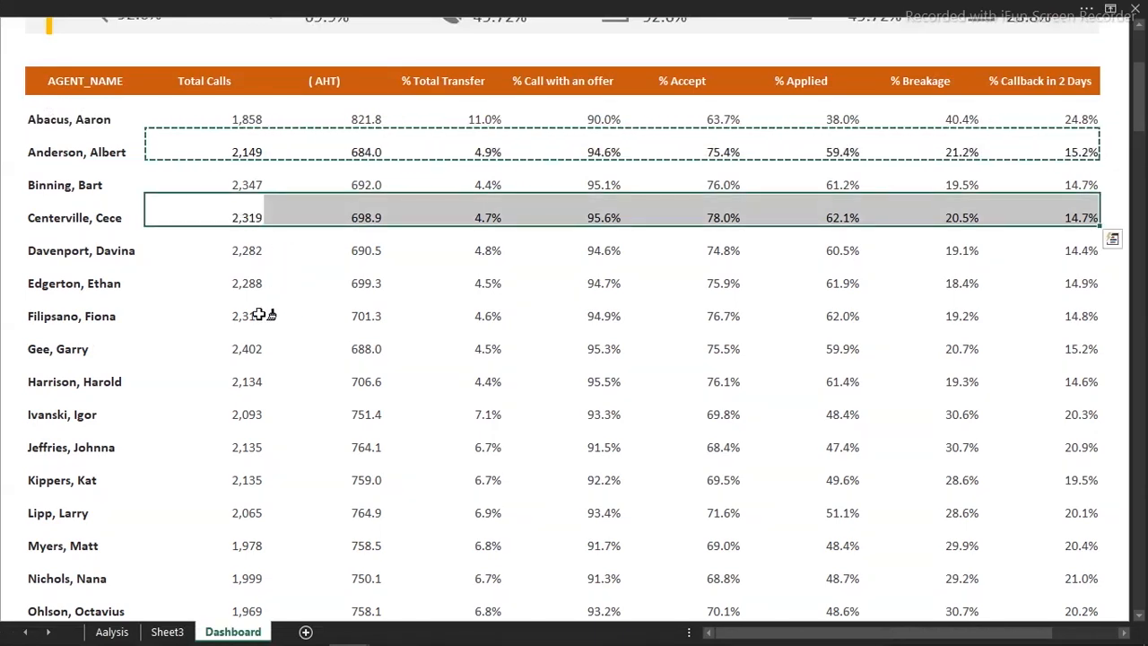
pyautogui.click(249, 283)
pyautogui.hotkey('ctrl', 'shift', 'Right')
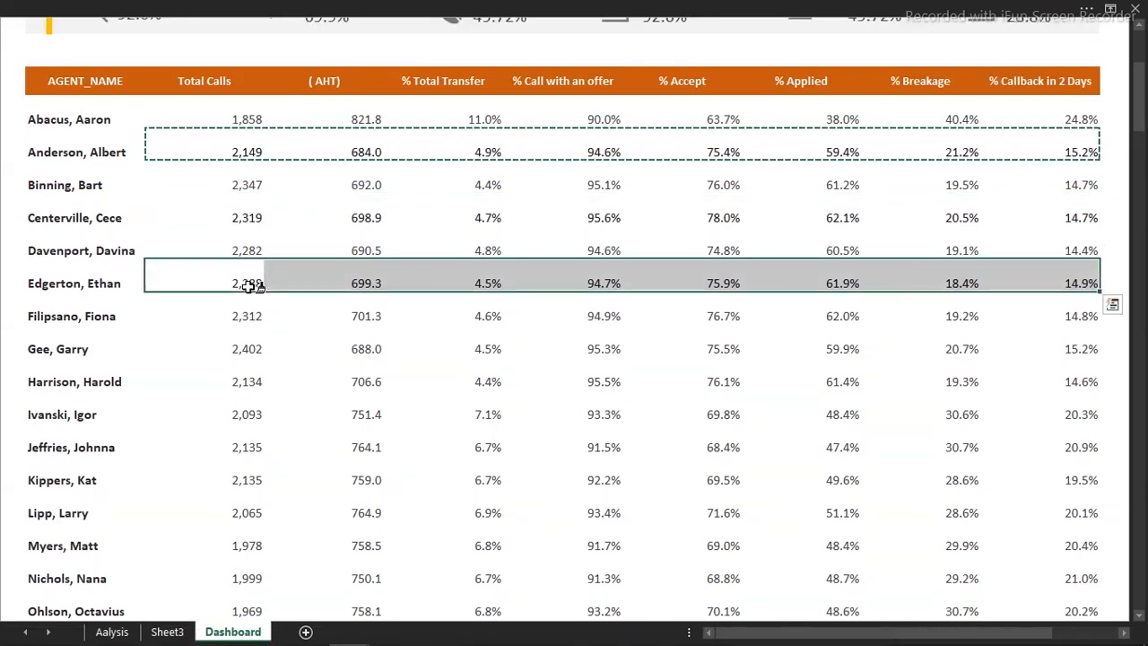
pyautogui.click(247, 348)
pyautogui.hotkey('ctrl', 'shift', 'Right')
pyautogui.click(251, 417)
pyautogui.hotkey('ctrl', 'shift', 'Right')
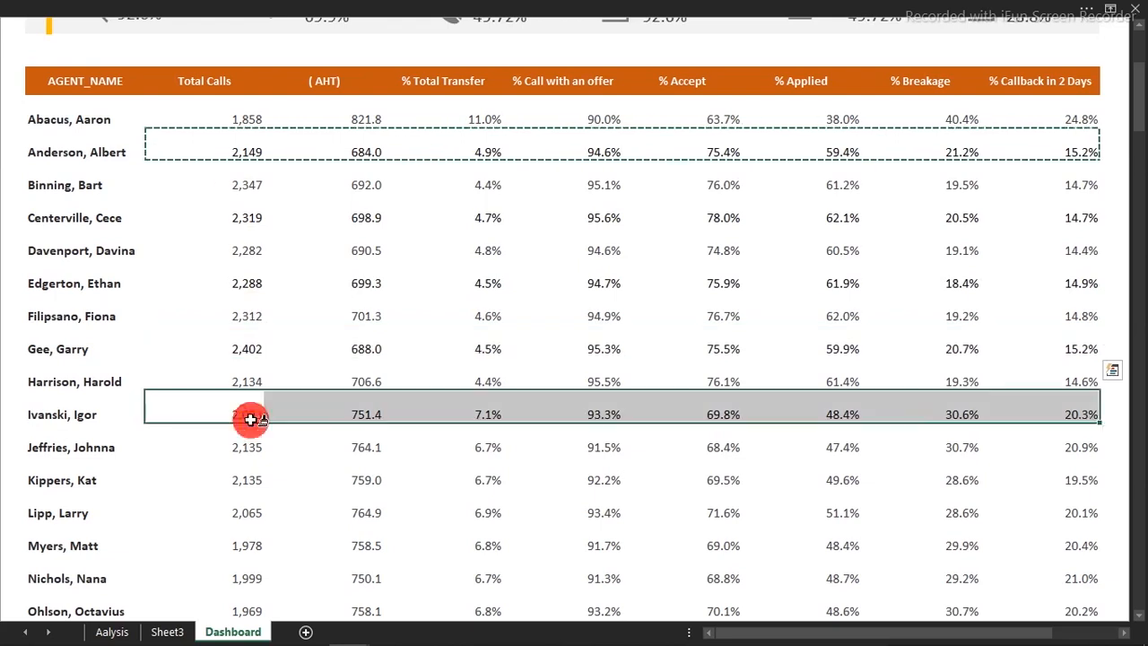
pyautogui.click(253, 482)
pyautogui.hotkey('ctrl', 'shift', 'Right')
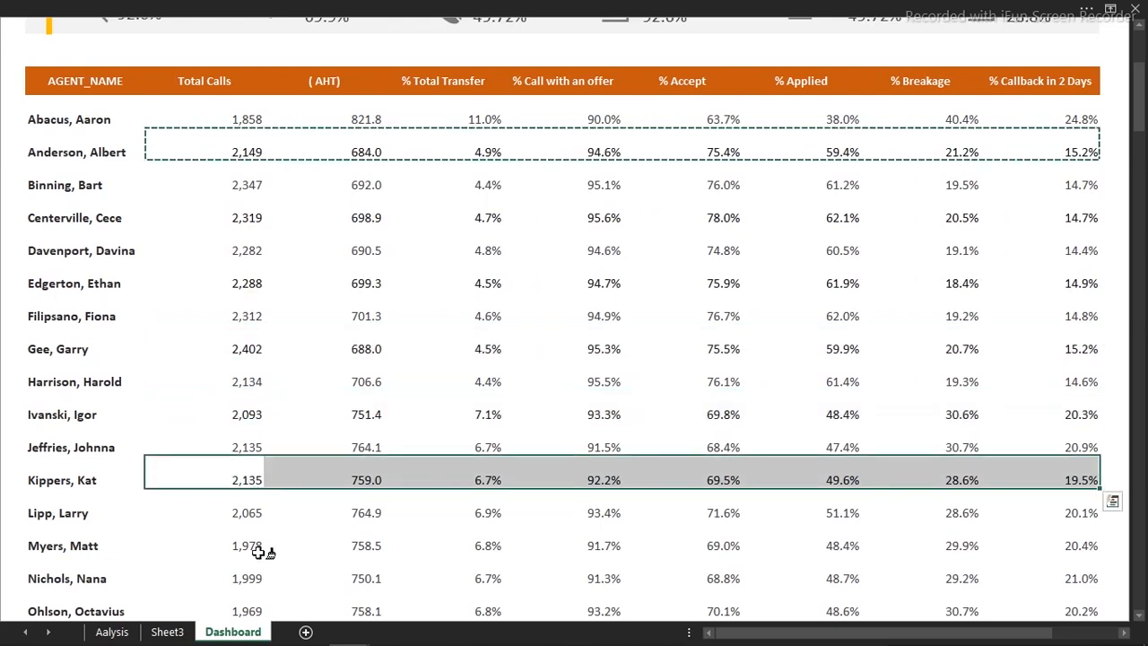
pyautogui.click(258, 547)
pyautogui.hotkey('ctrl', 'shift', 'Right')
# - Continue copying the dark metric formatting onto every other agent row from the sixteenth through the twenty-fourth, then stop painting
pyautogui.moveTo(1144, 146)
pyautogui.mouseDown()
pyautogui.moveTo(1140, 112)
pyautogui.moveTo(1144, 136)
pyautogui.mouseUp()
pyautogui.click(265, 368)
pyautogui.hotkey('ctrl', 'shift', 'Right')
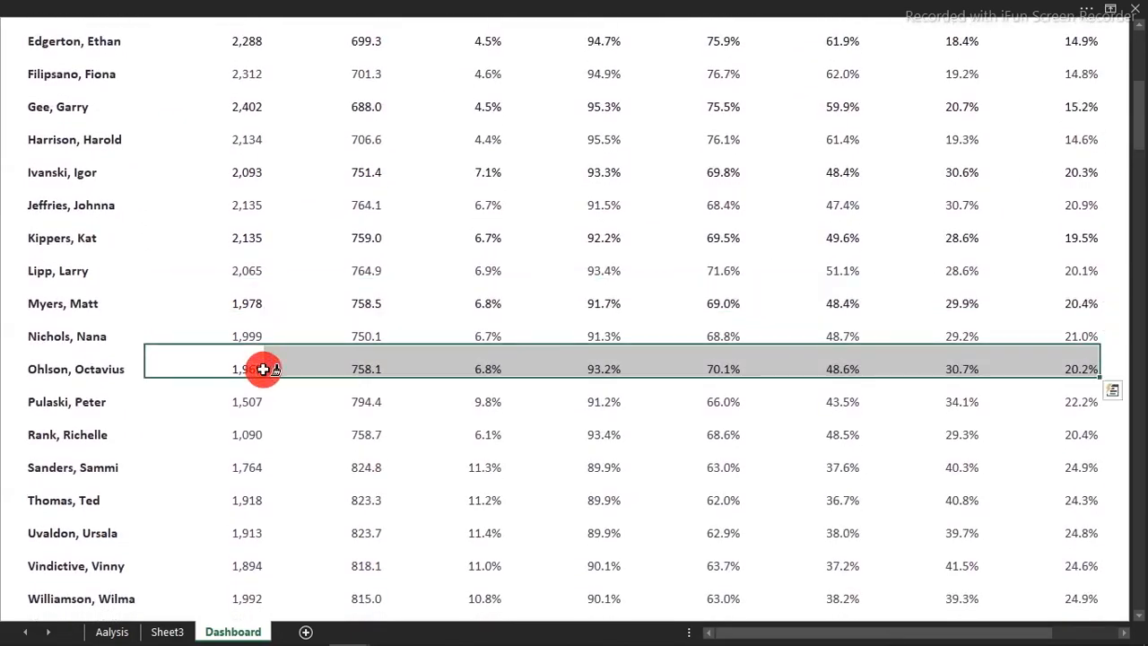
pyautogui.click(249, 434)
pyautogui.hotkey('ctrl', 'shift', 'Right')
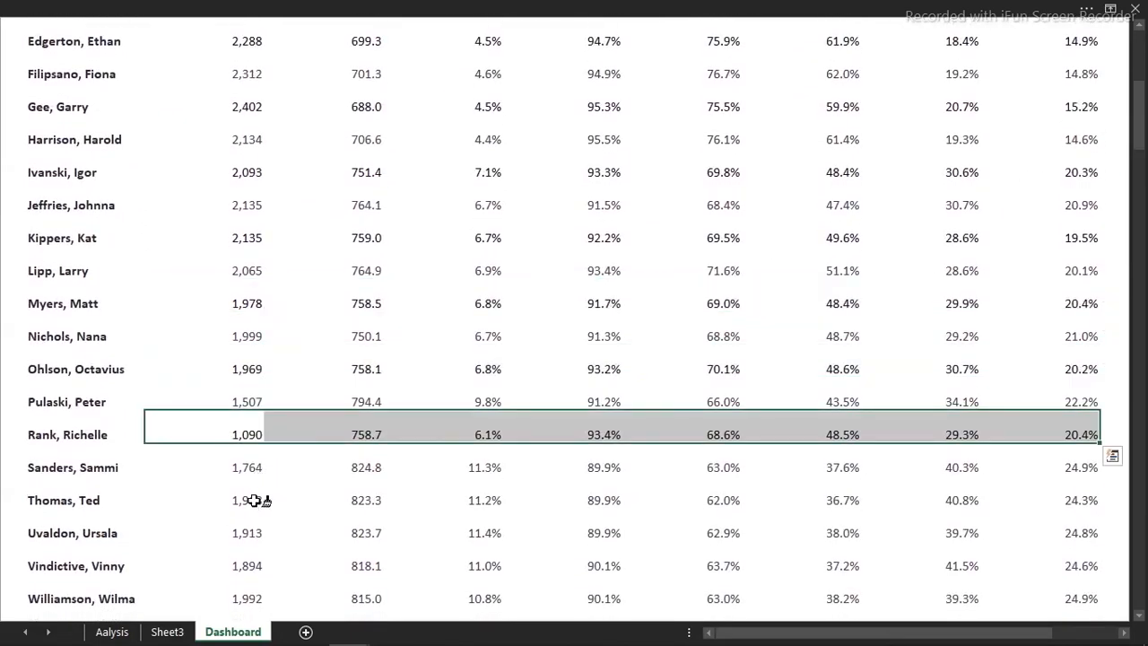
pyautogui.click(255, 499)
pyautogui.hotkey('ctrl', 'shift', 'Right')
pyautogui.click(261, 566)
pyautogui.hotkey('ctrl', 'shift', 'Right')
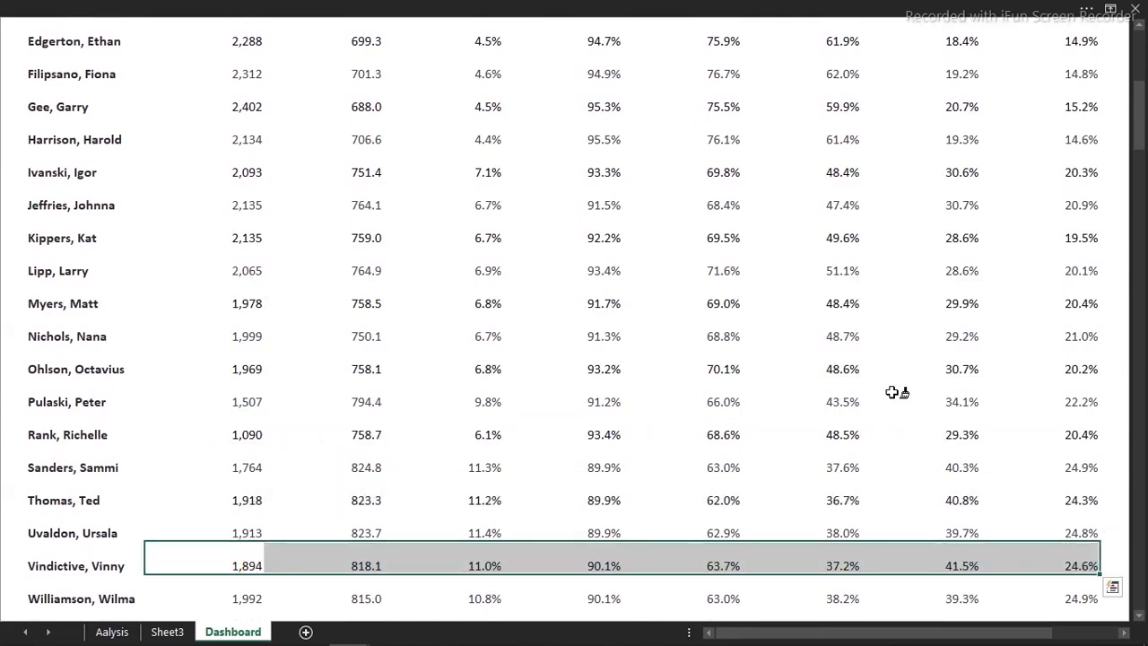
pyautogui.moveTo(1140, 130); pyautogui.dragTo(1140, 162)
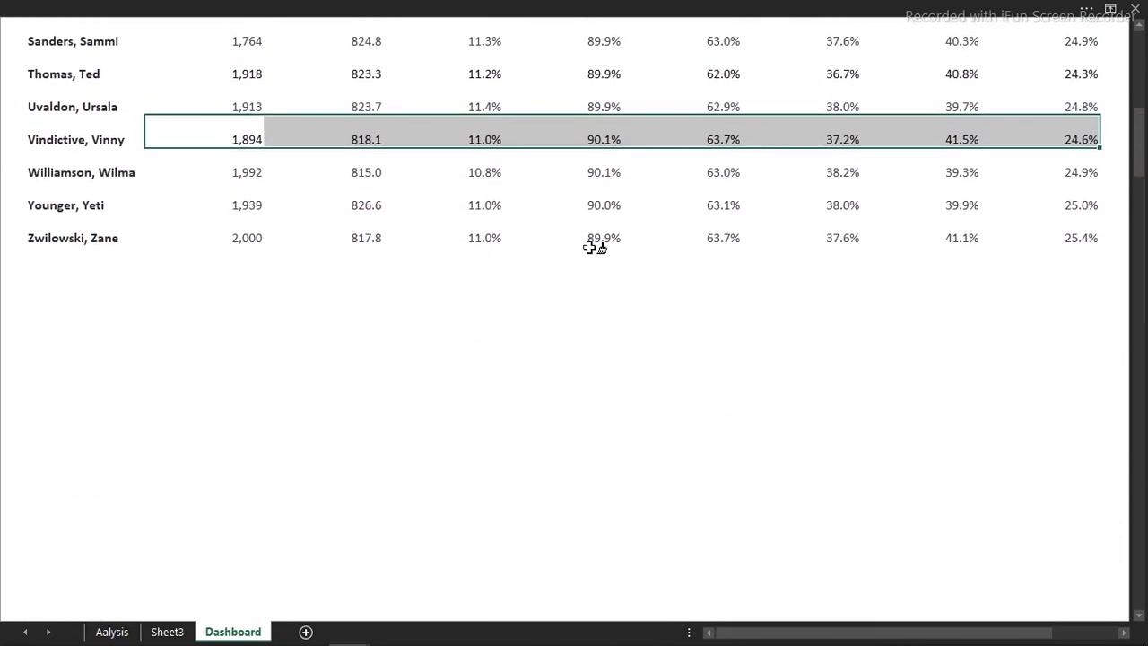
pyautogui.click(253, 204)
pyautogui.hotkey('ctrl', 'shift', 'Right')
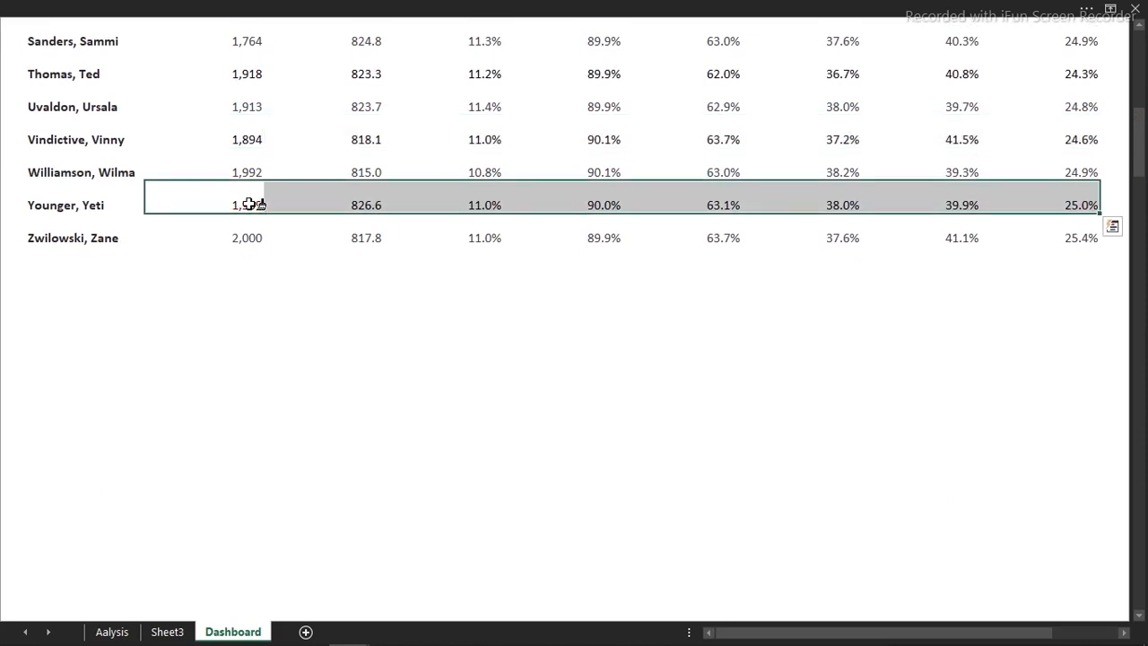
pyautogui.moveTo(1139, 160); pyautogui.dragTo(1139, 85)
pyautogui.click(612, 419)
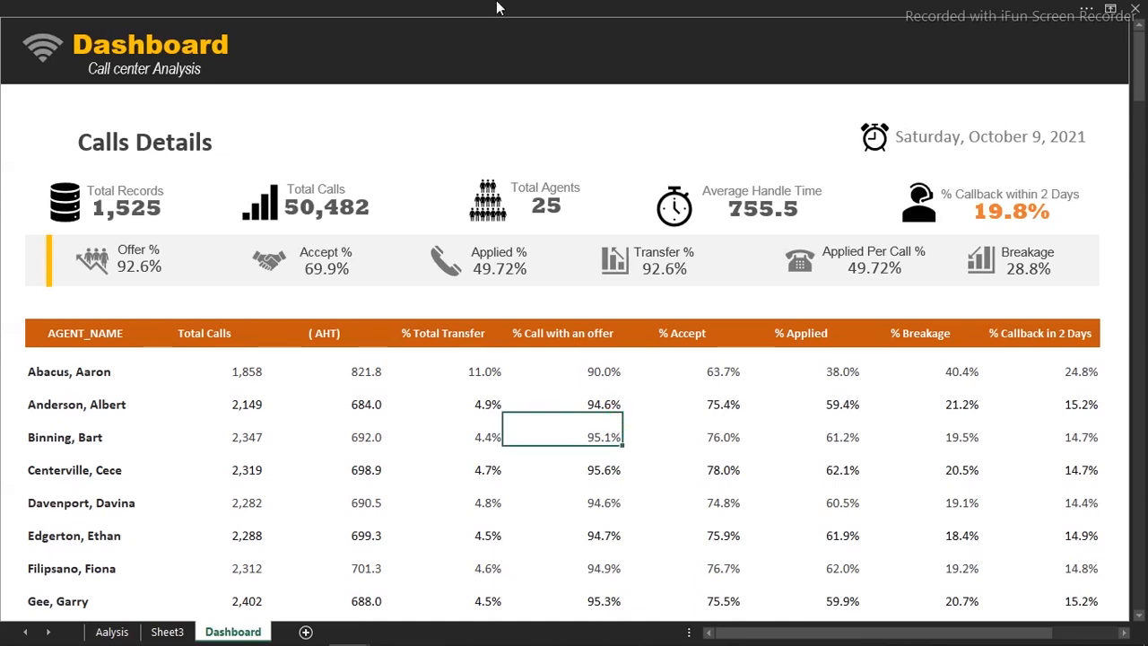
# - Insert a rounded rectangle about two agent rows tall over the upper part of the agent table, starting at its name column
pyautogui.click(523, 6)
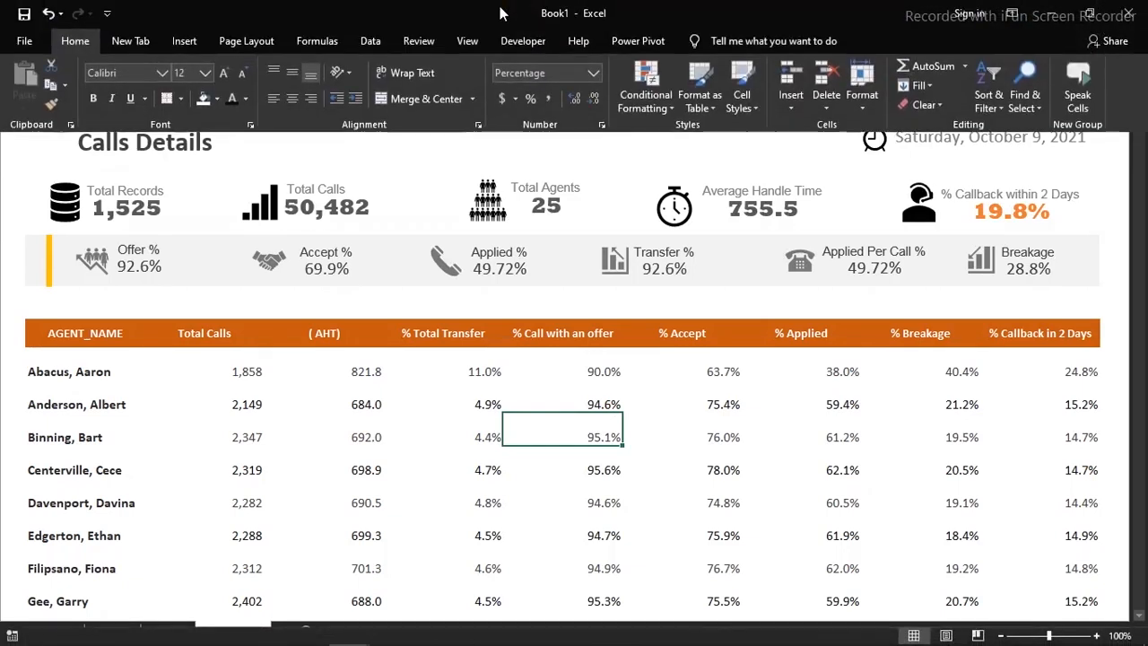
pyautogui.click(184, 41)
pyautogui.click(197, 103)
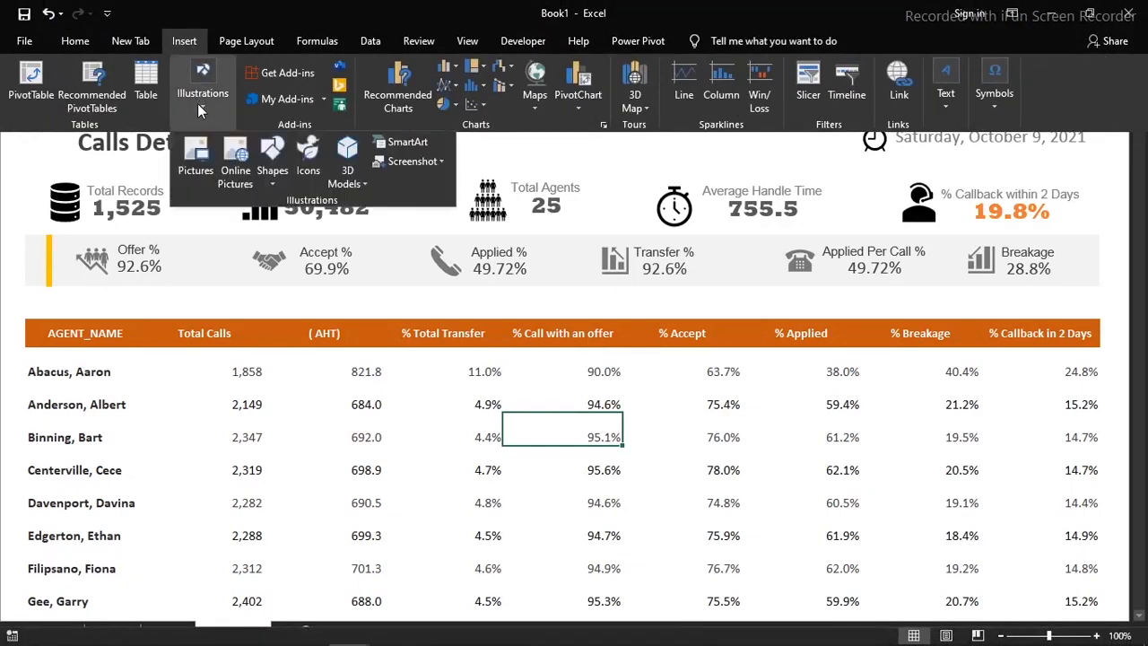
pyautogui.click(271, 179)
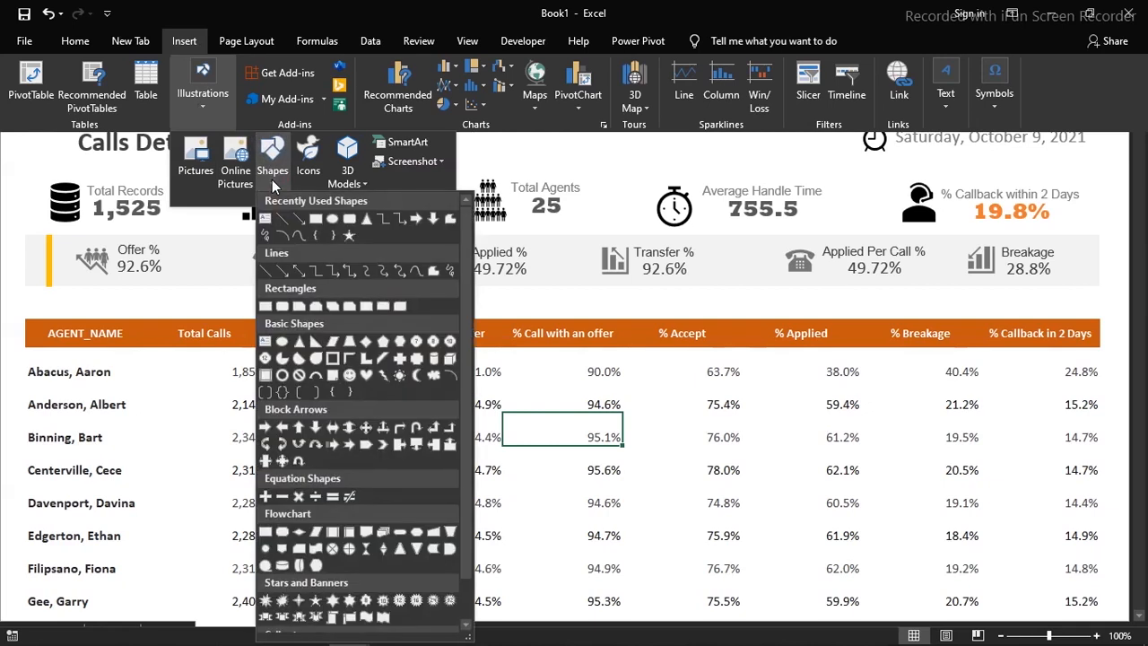
pyautogui.click(348, 223)
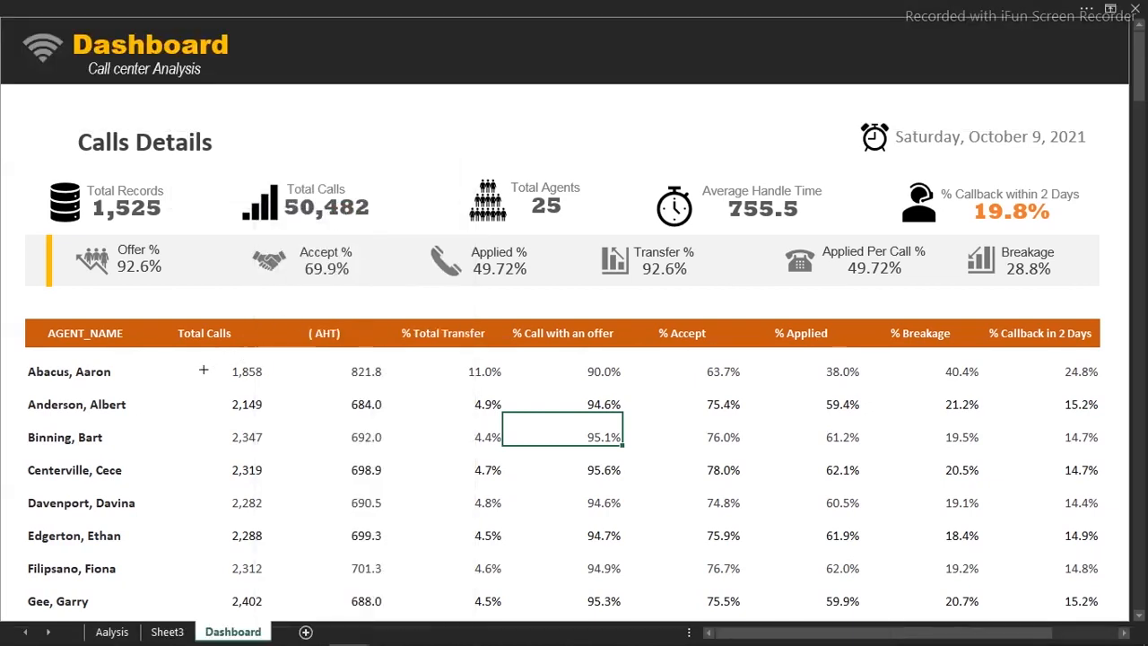
pyautogui.moveTo(169, 373); pyautogui.dragTo(624, 439)
pyautogui.moveTo(469, 429); pyautogui.dragTo(319, 418)
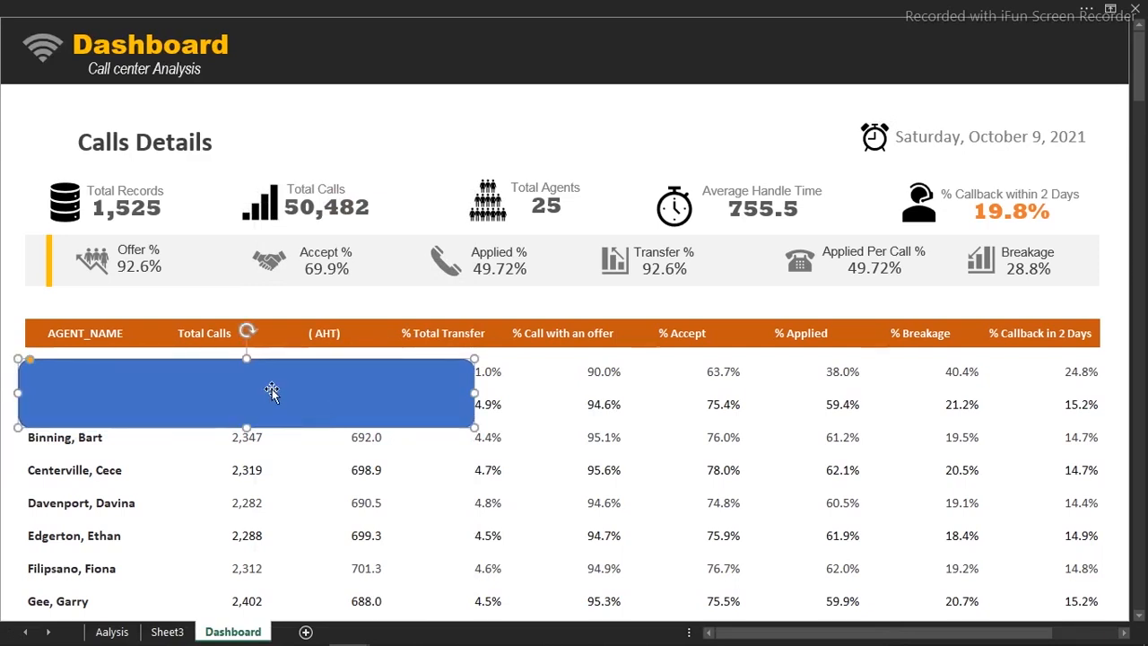
# - Resize and align the rounded rectangle so it exactly covers the second agent row across the table's full width
pyautogui.moveTo(246, 426); pyautogui.dragTo(262, 407)
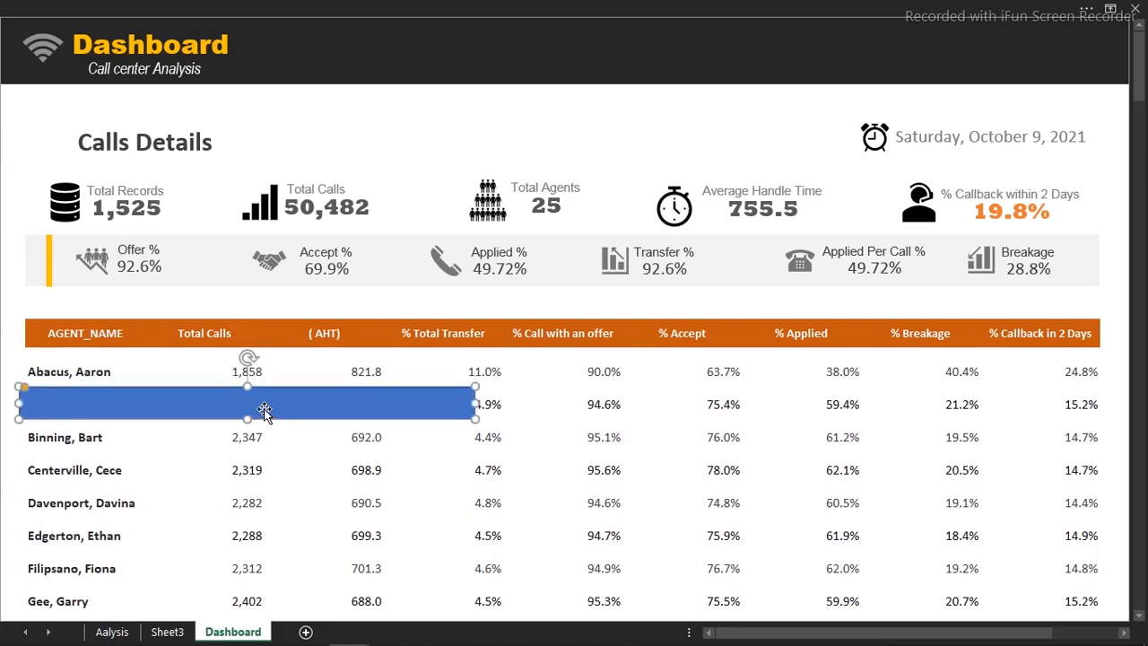
pyautogui.moveTo(247, 418); pyautogui.dragTo(243, 418)
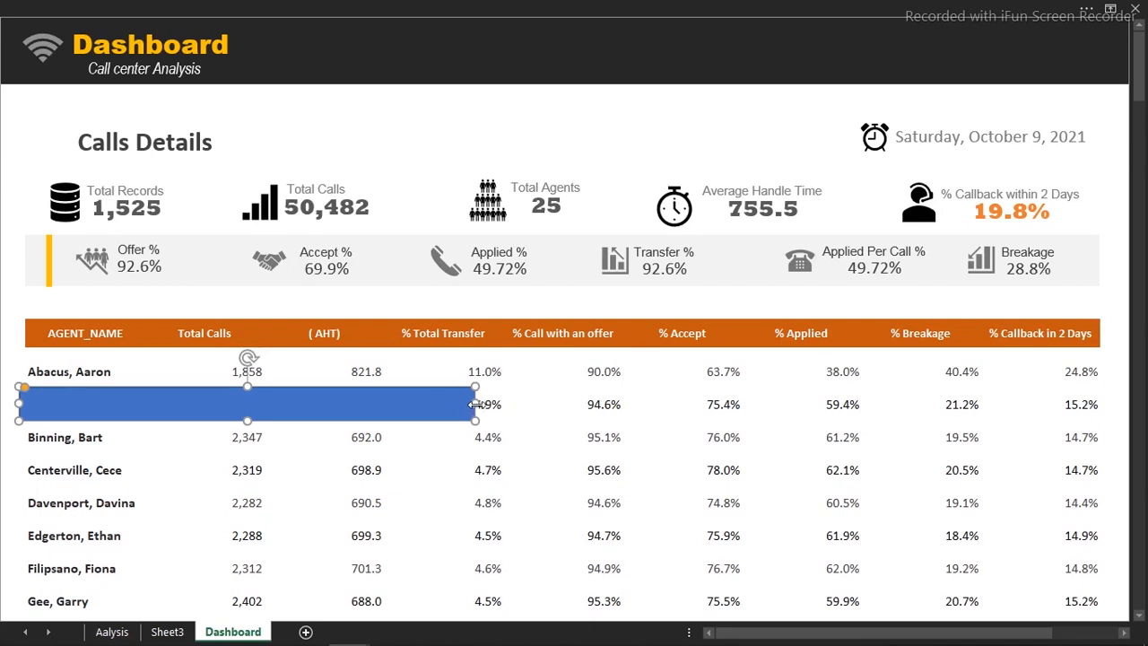
pyautogui.moveTo(474, 404); pyautogui.dragTo(838, 406)
pyautogui.moveTo(768, 633); pyautogui.dragTo(717, 634)
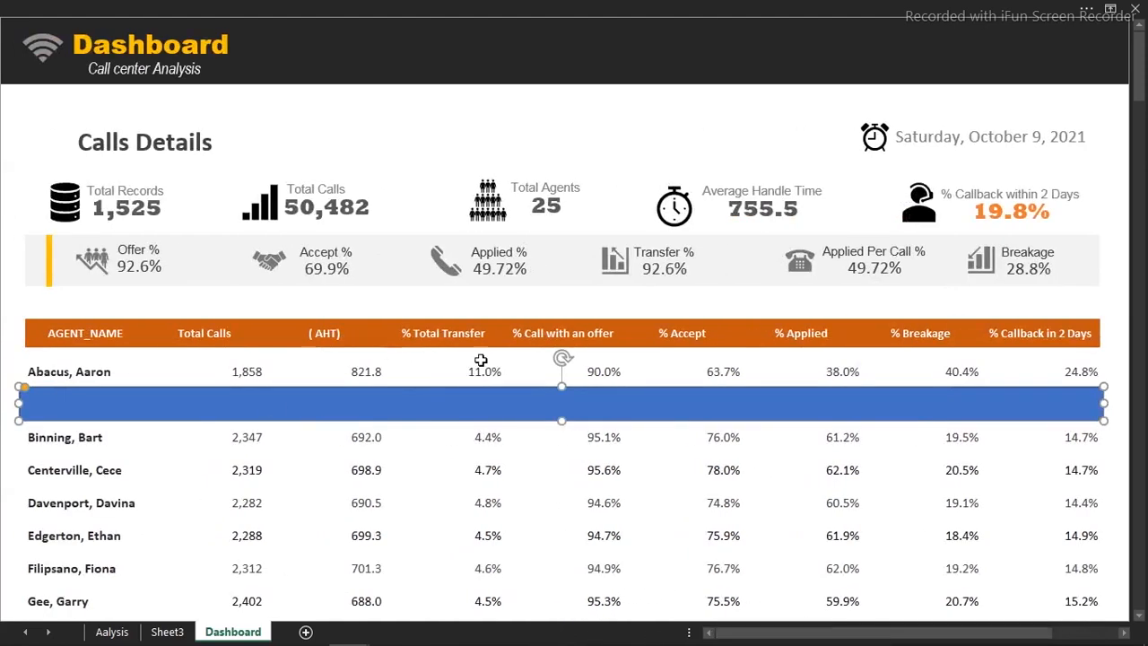
pyautogui.moveTo(560, 420); pyautogui.dragTo(562, 421)
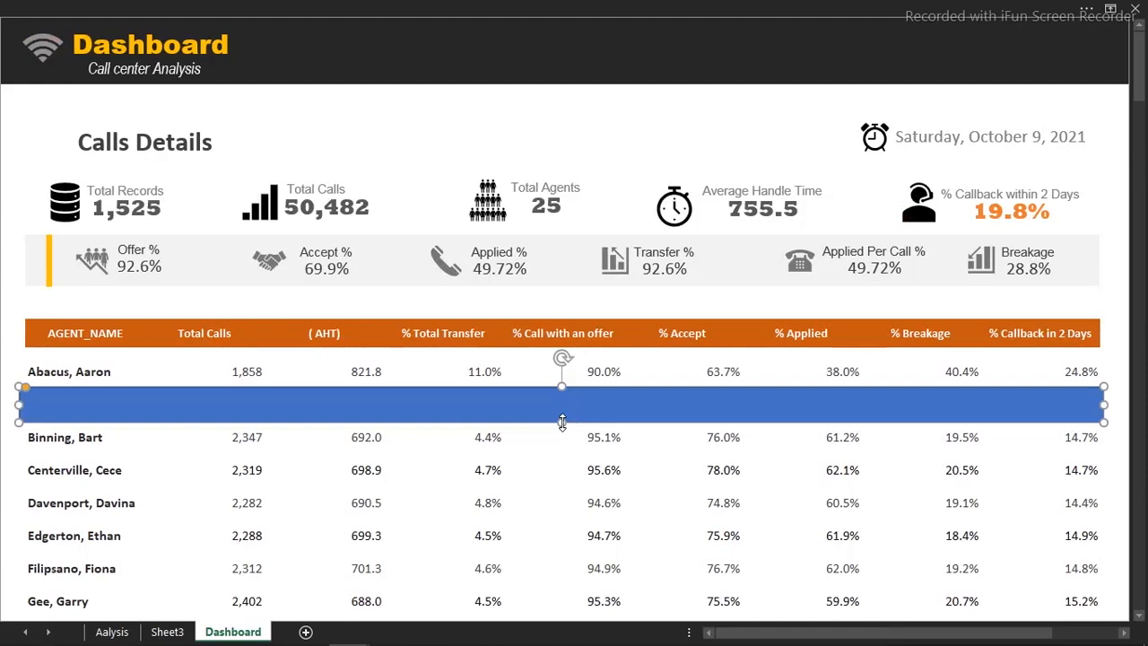
# - Format the rounded rectangle with a medium-gray theme fill, no outline and 78% transparency
pyautogui.hotkey('ctrl', '1')
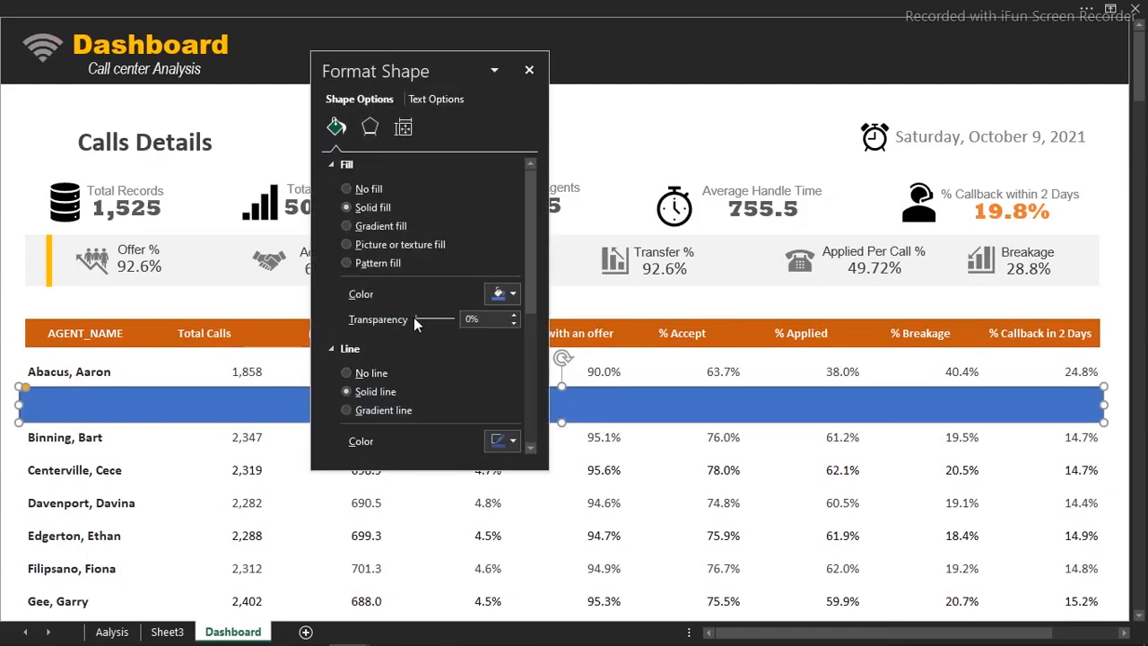
pyautogui.click(504, 293)
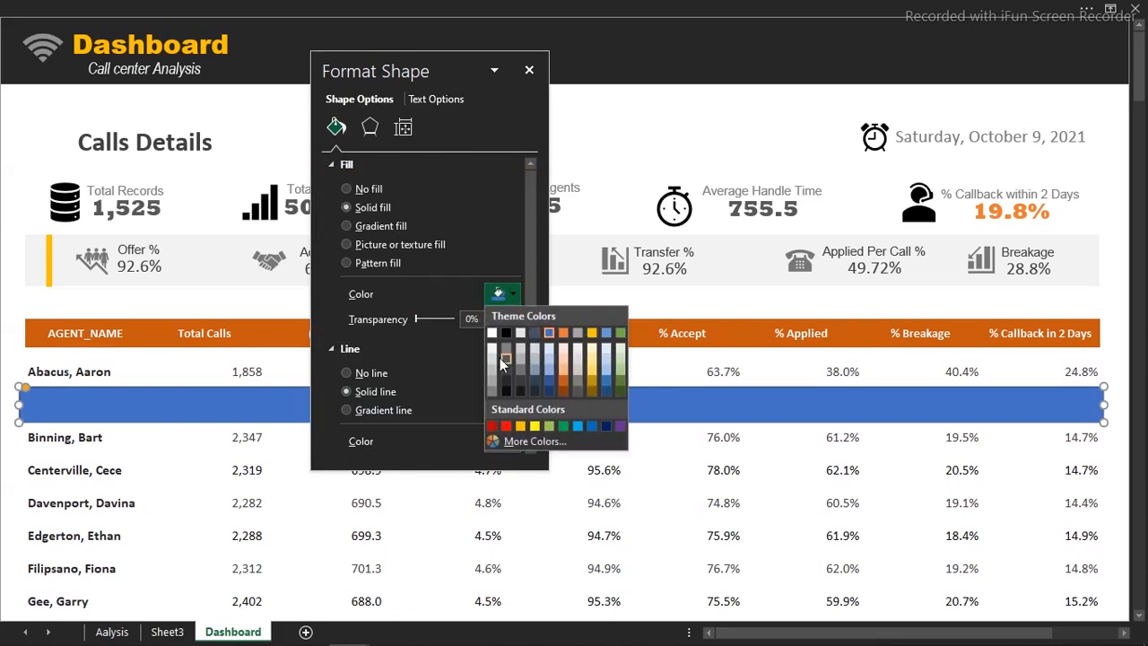
pyautogui.click(490, 379)
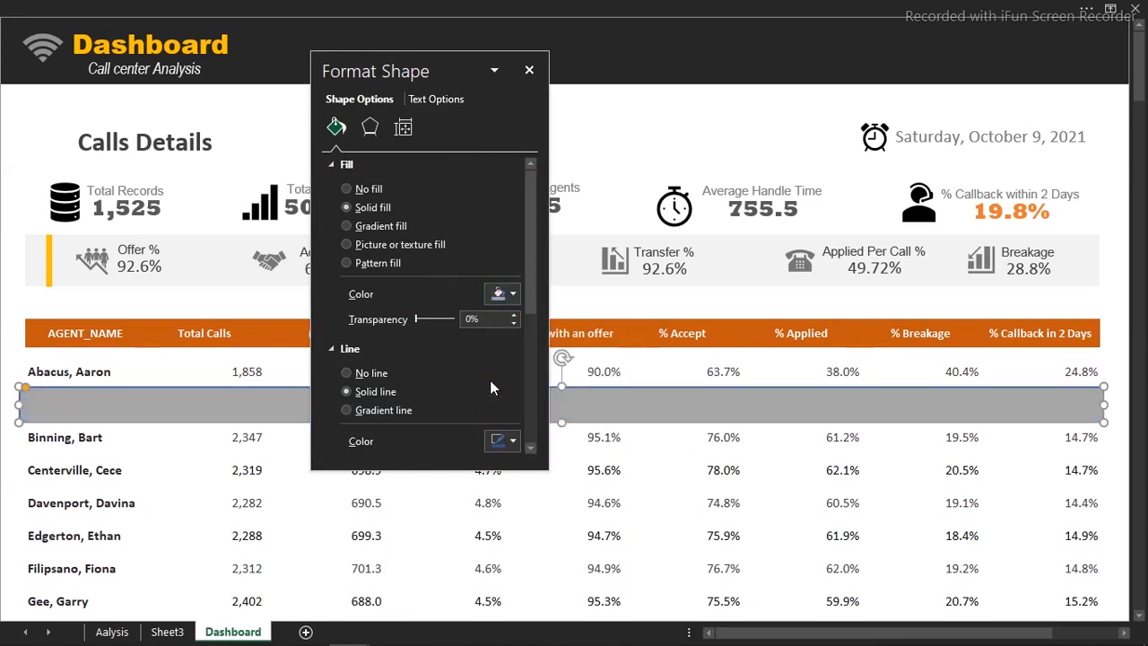
pyautogui.click(354, 375)
pyautogui.moveTo(415, 319); pyautogui.dragTo(446, 324)
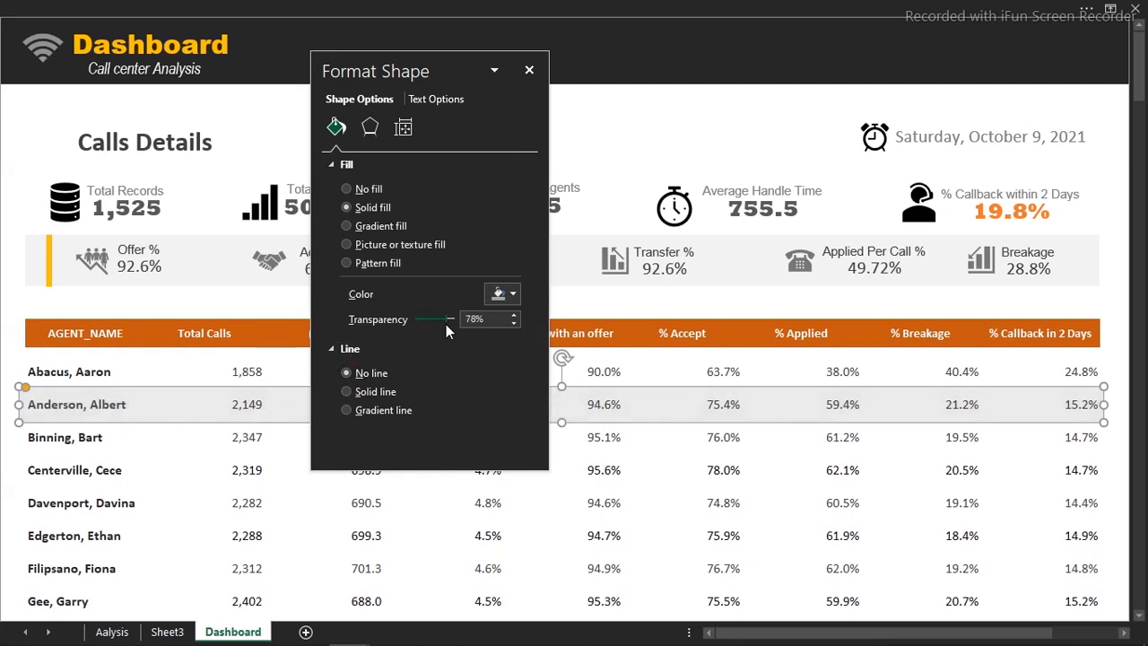
pyautogui.click(267, 475)
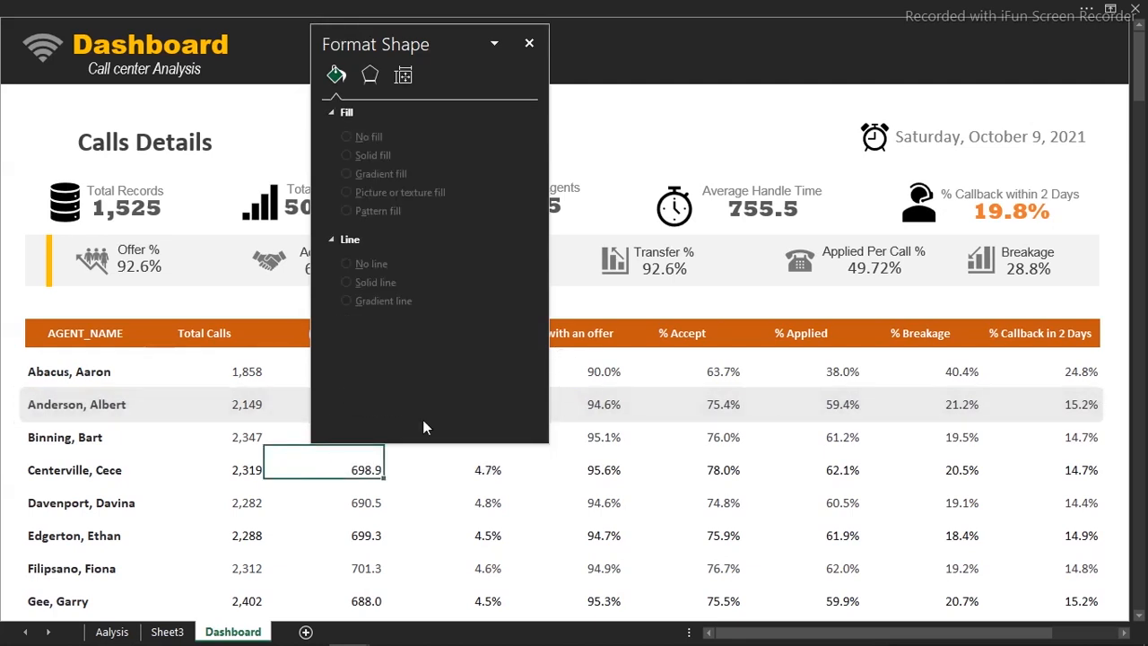
# - Fine-tune the gray row band's fill transparency, trying 88% and settling on 80%
pyautogui.click(607, 408)
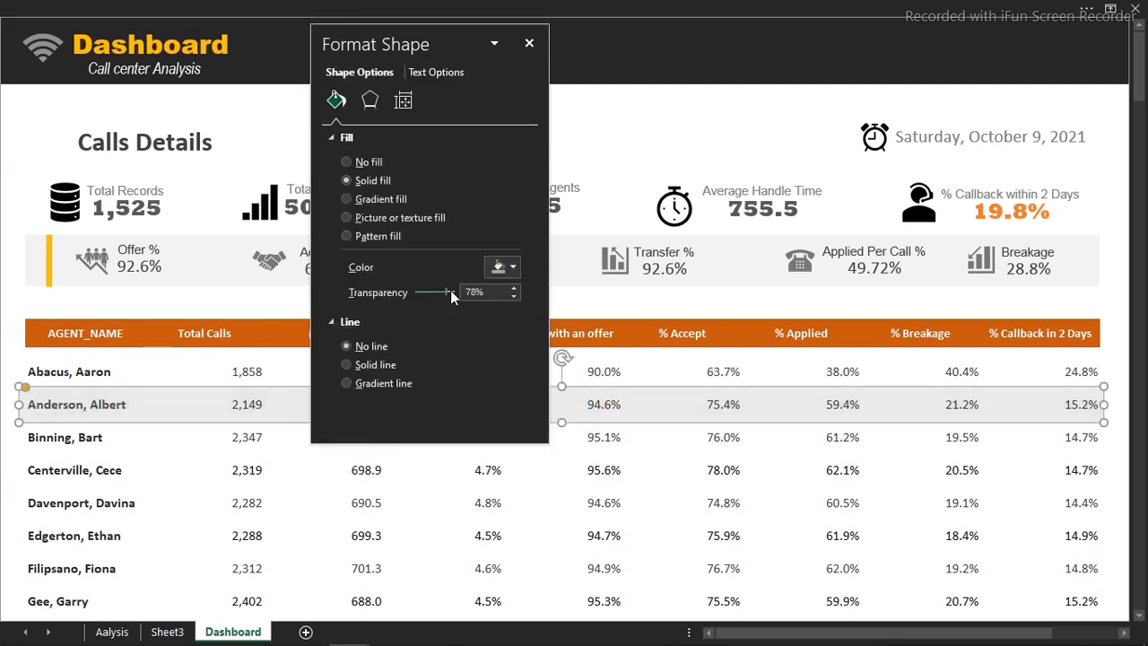
pyautogui.moveTo(449, 291); pyautogui.dragTo(450, 292)
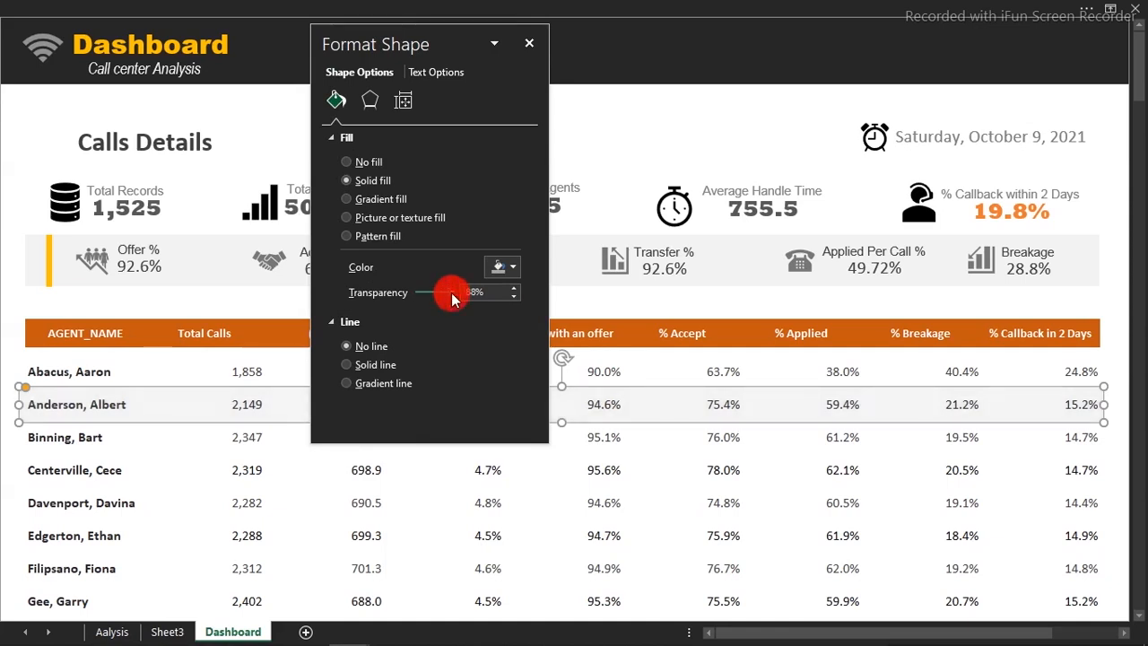
pyautogui.click(499, 469)
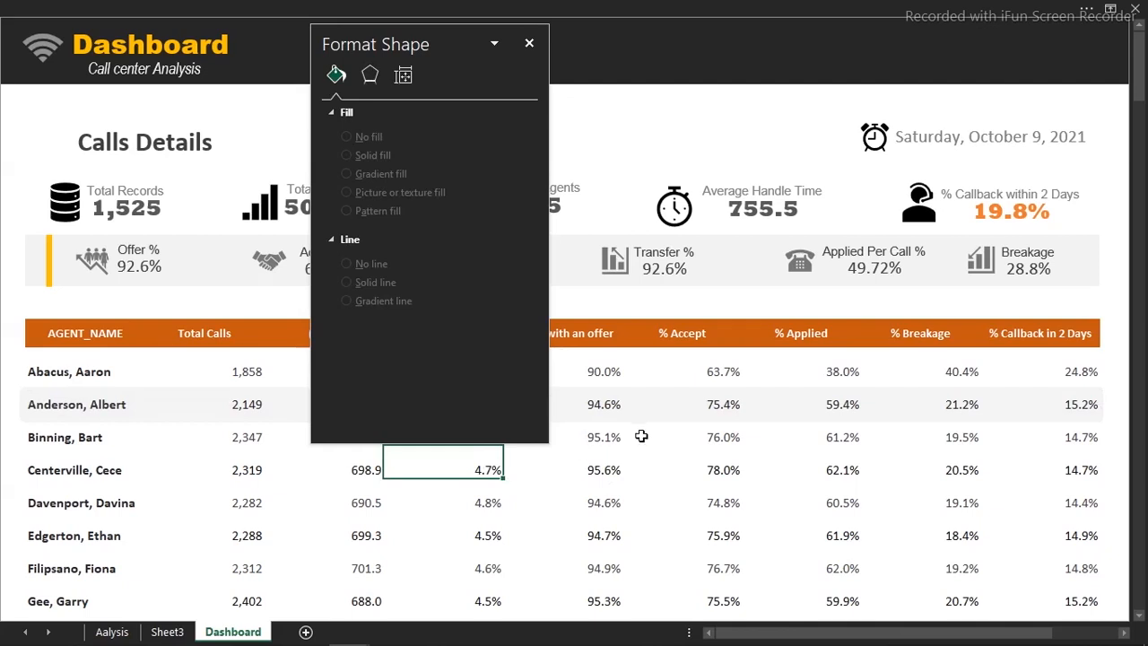
pyautogui.click(646, 404)
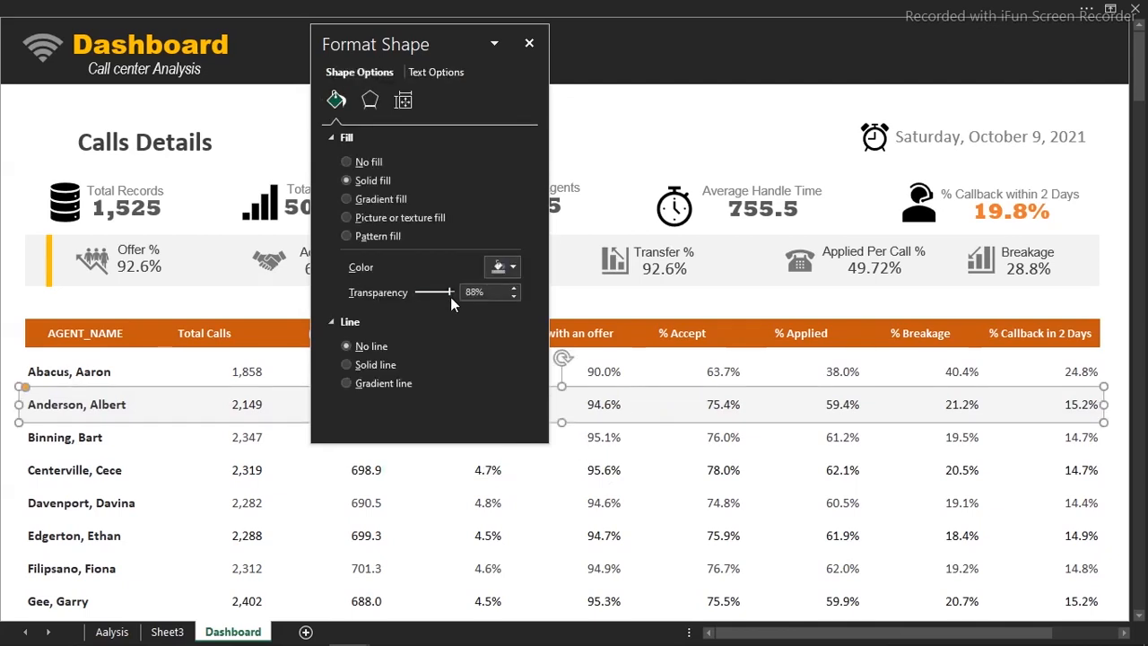
pyautogui.moveTo(451, 294); pyautogui.dragTo(447, 293)
pyautogui.click(317, 558)
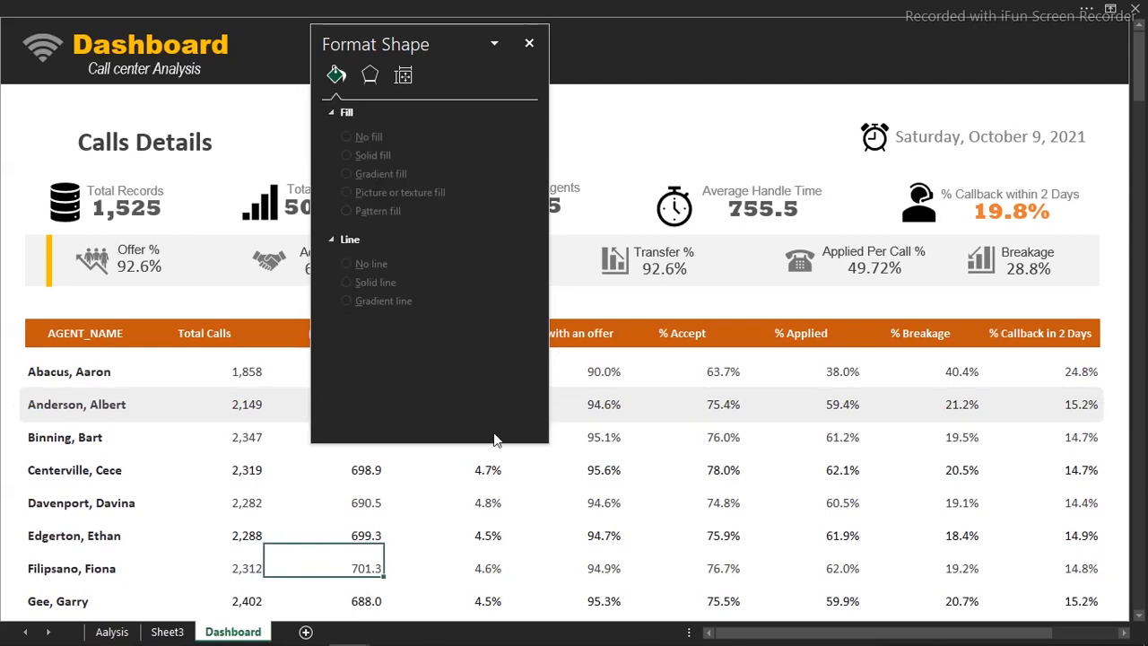
# - Duplicate the gray band onto the fourth agent row and change the copy's fill to a darker theme orange
pyautogui.click(562, 417)
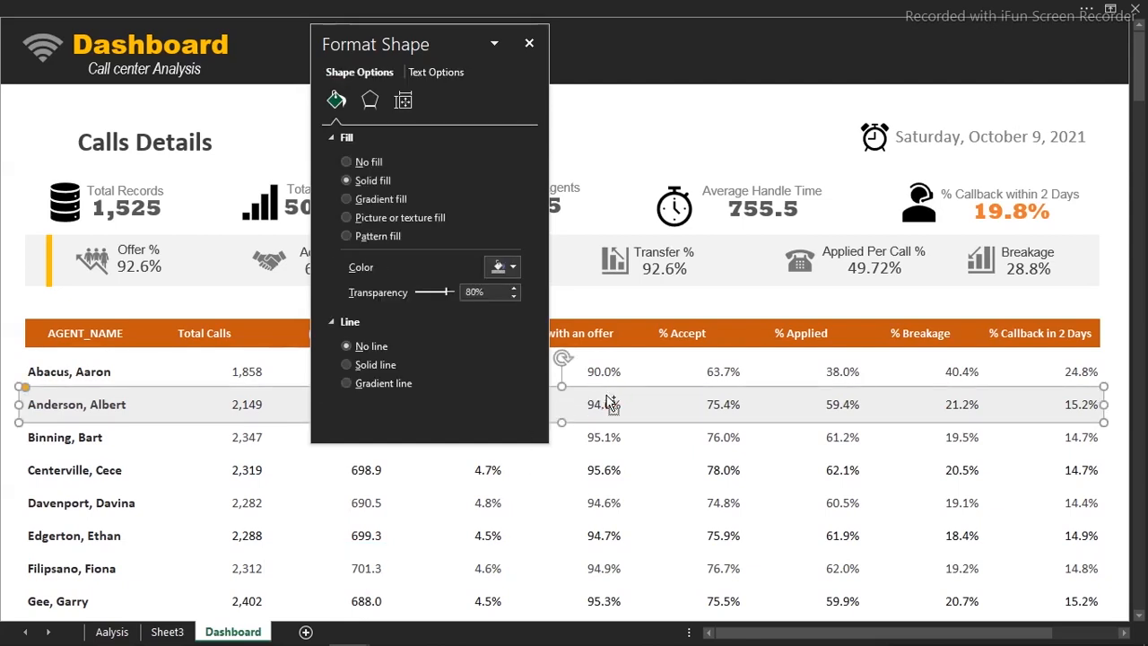
pyautogui.moveTo(609, 402); pyautogui.dragTo(638, 470)
pyautogui.click(512, 267)
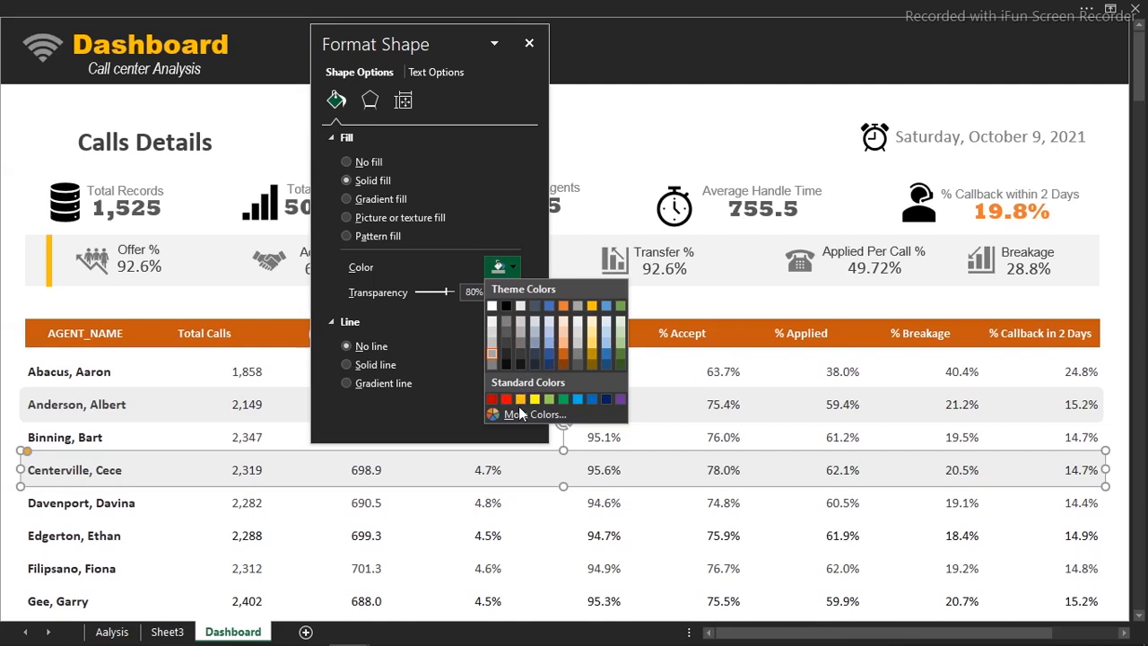
pyautogui.click(562, 354)
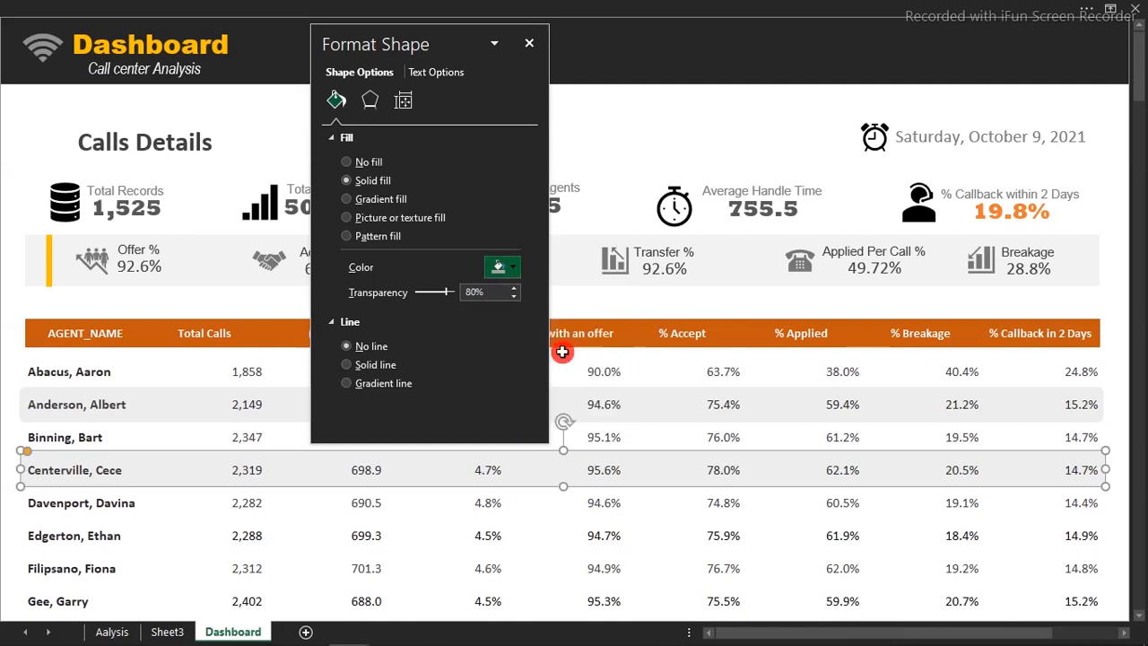
pyautogui.click(354, 520)
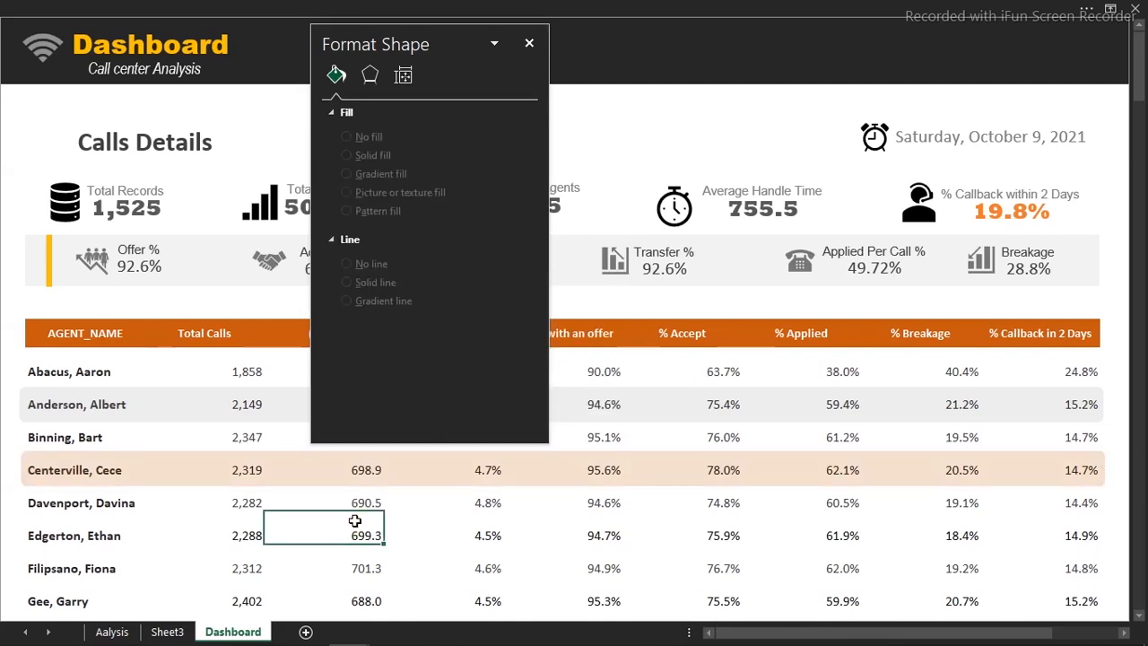
# - Review the agent table's formatting in the Dashboard Call center workbook, and return to Book1 with the shape formatting options closed
pyautogui.moveTo(347, 634)
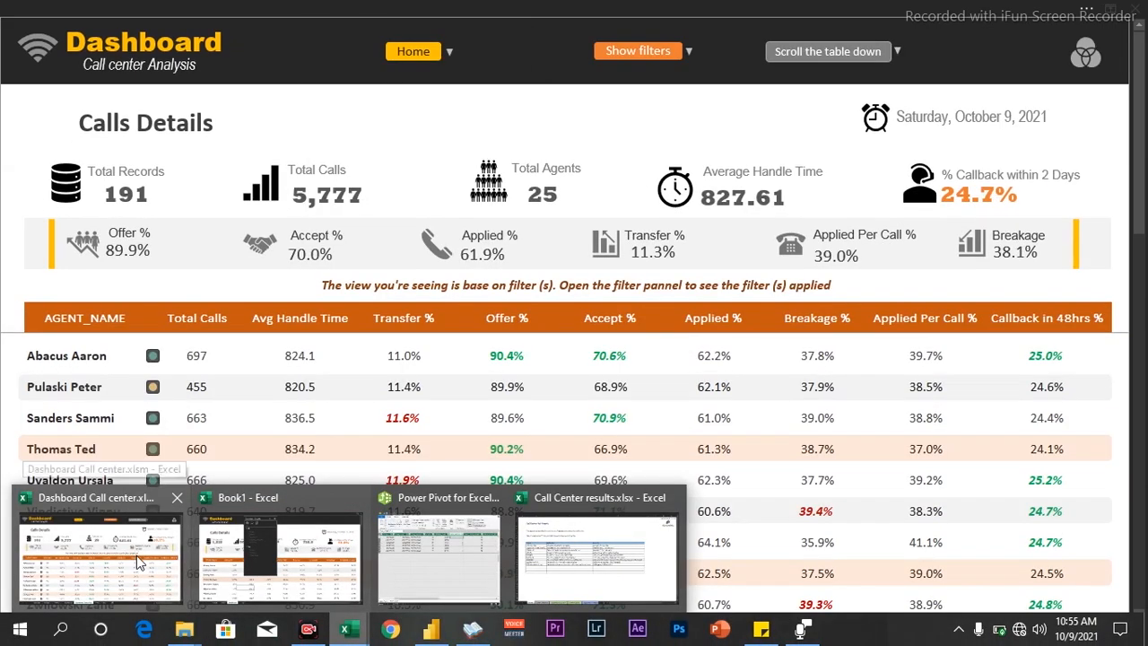
pyautogui.click(137, 555)
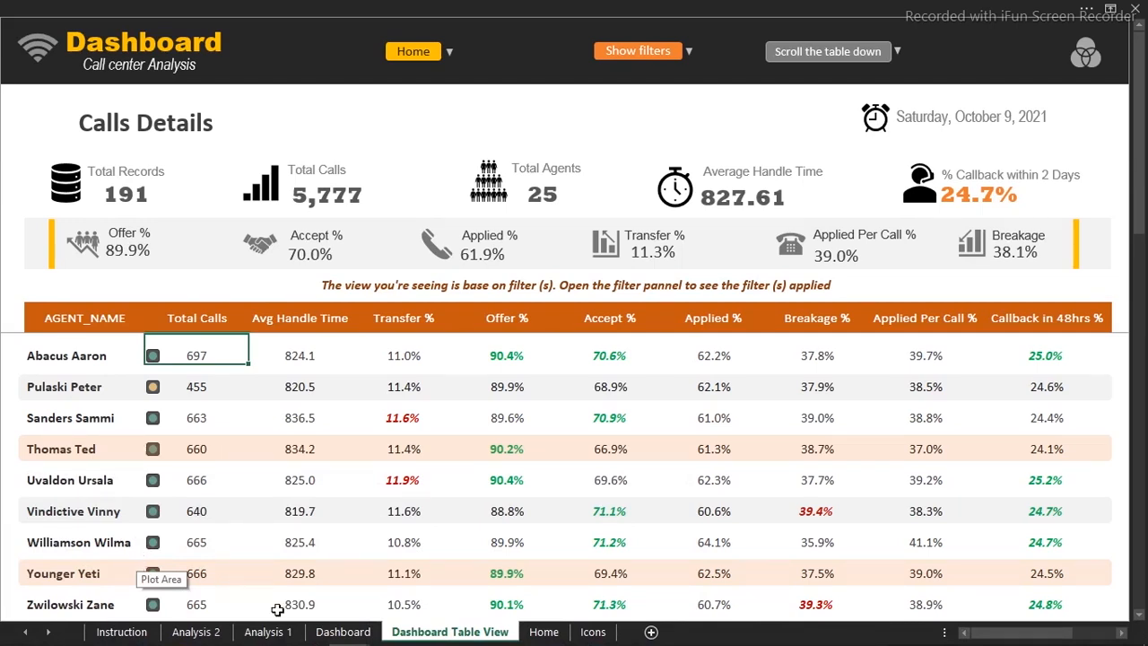
pyautogui.moveTo(271, 644)
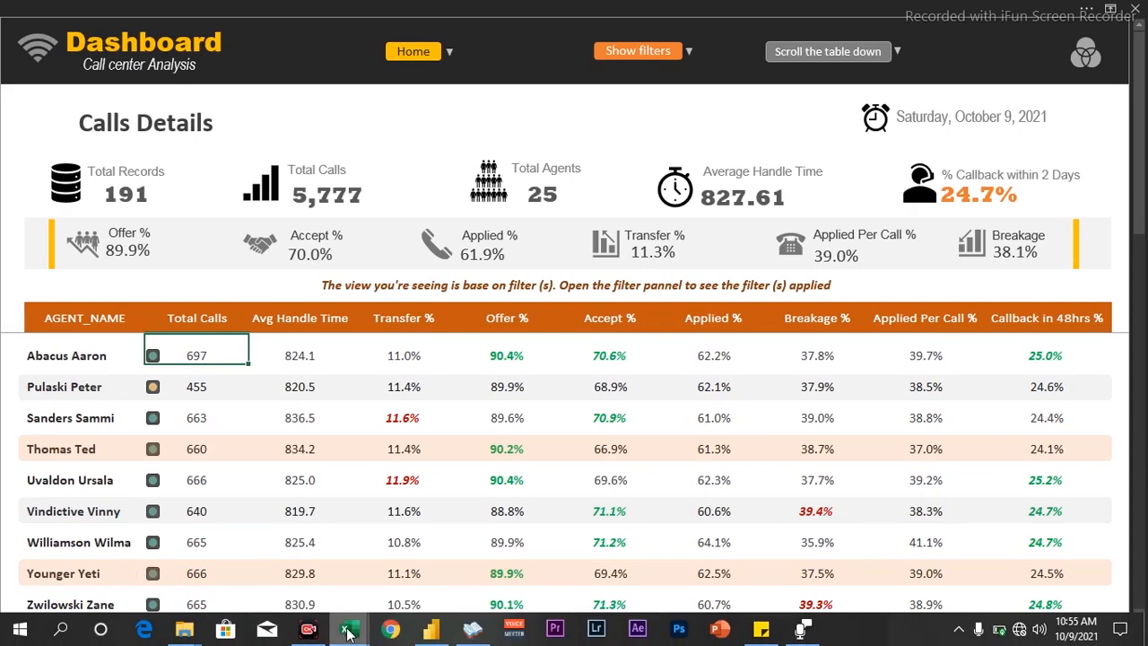
pyautogui.moveTo(348, 632)
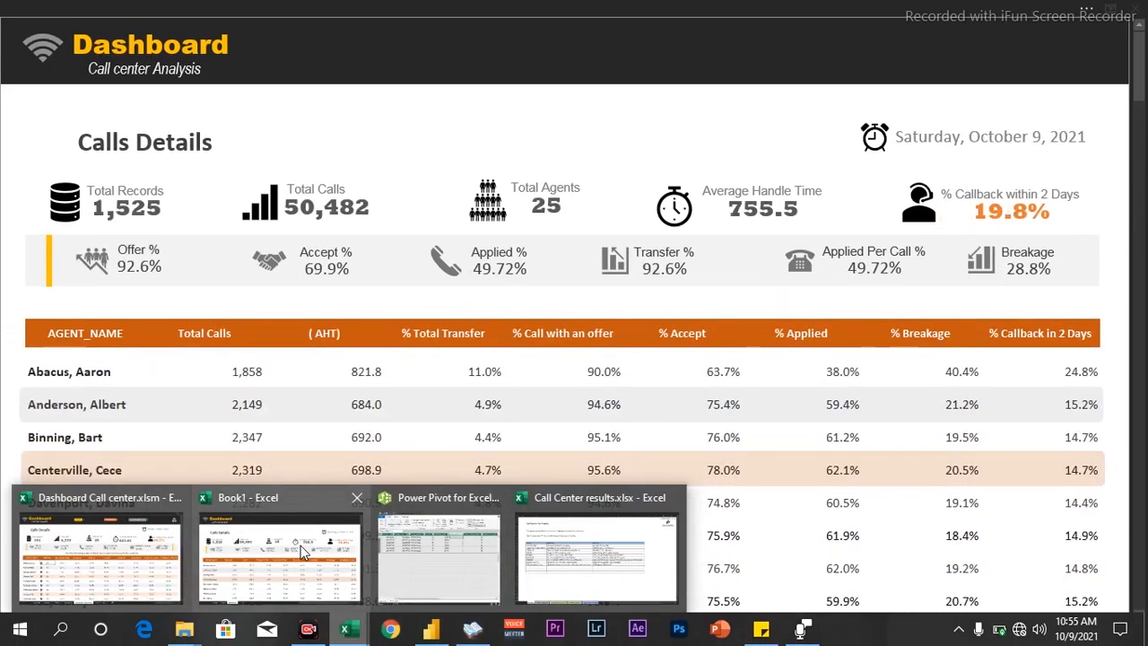
pyautogui.click(596, 560)
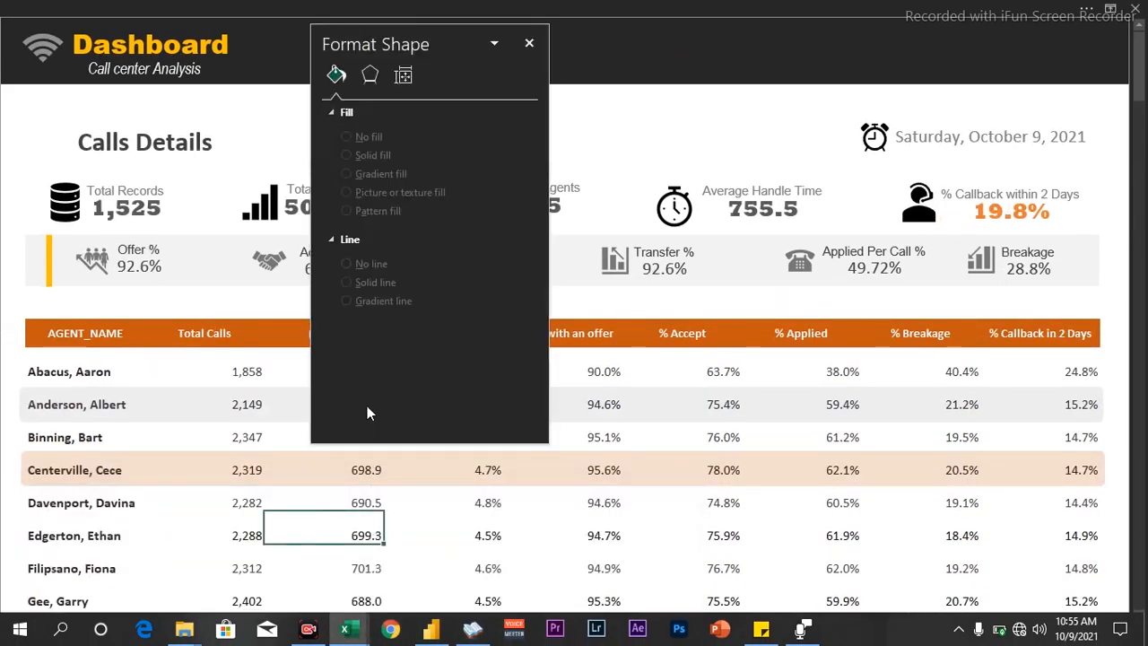
pyautogui.click(534, 42)
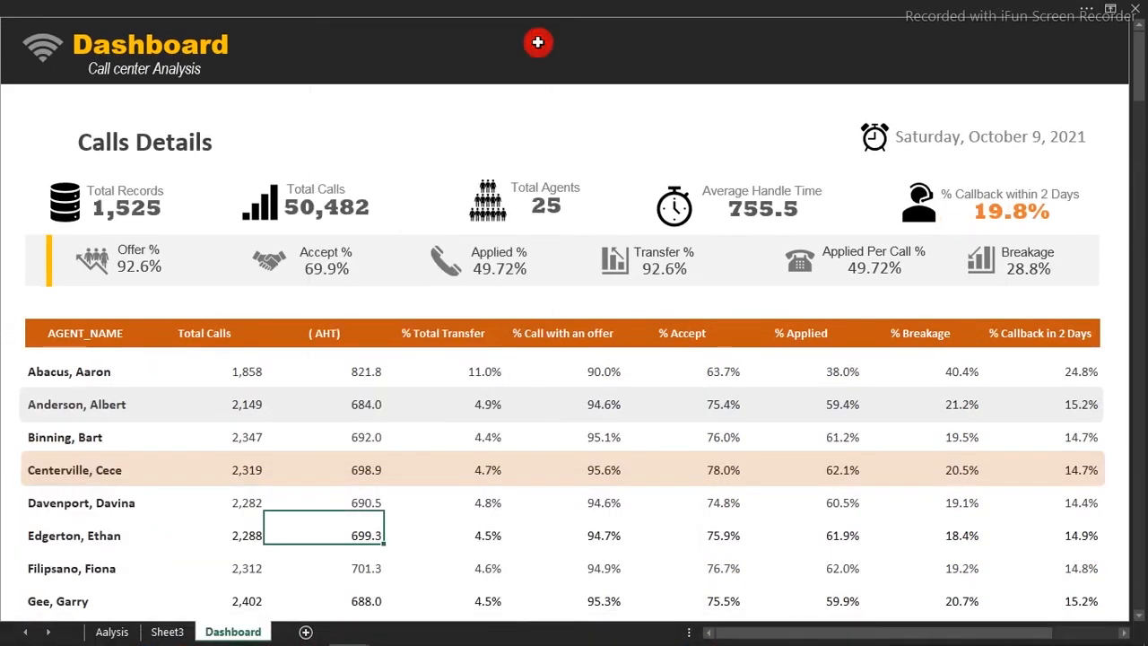
# - Apply the rimmed three traffic lights icon set to all agents' values in the Total Calls column
pyautogui.click(242, 367)
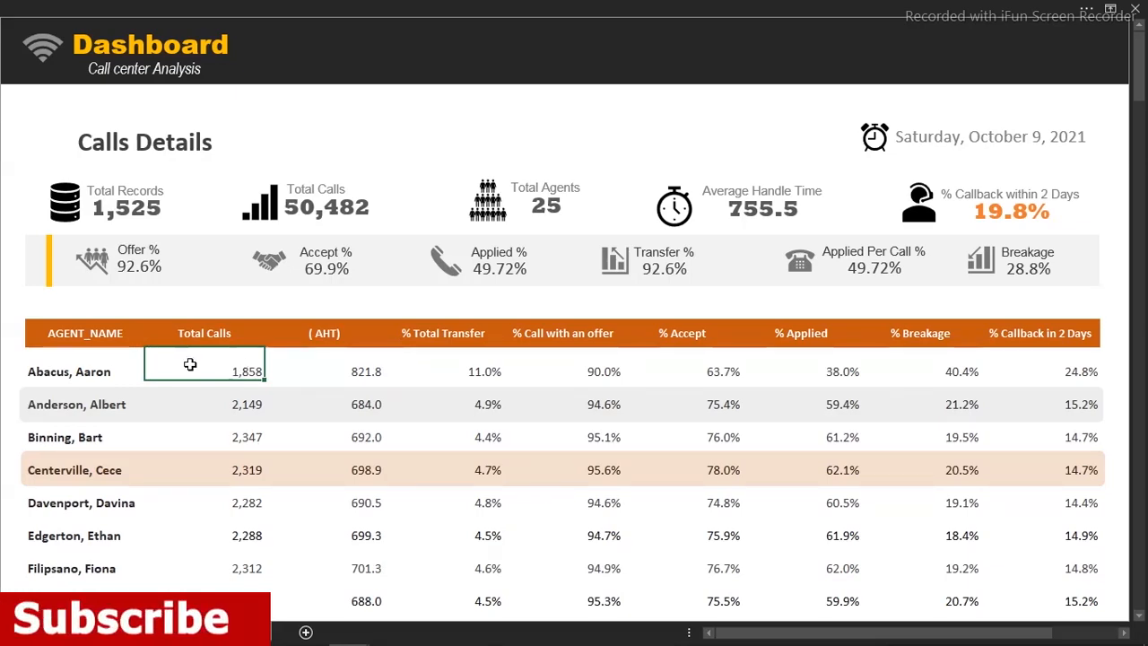
pyautogui.hotkey('ctrl', 'shift', 'Down')
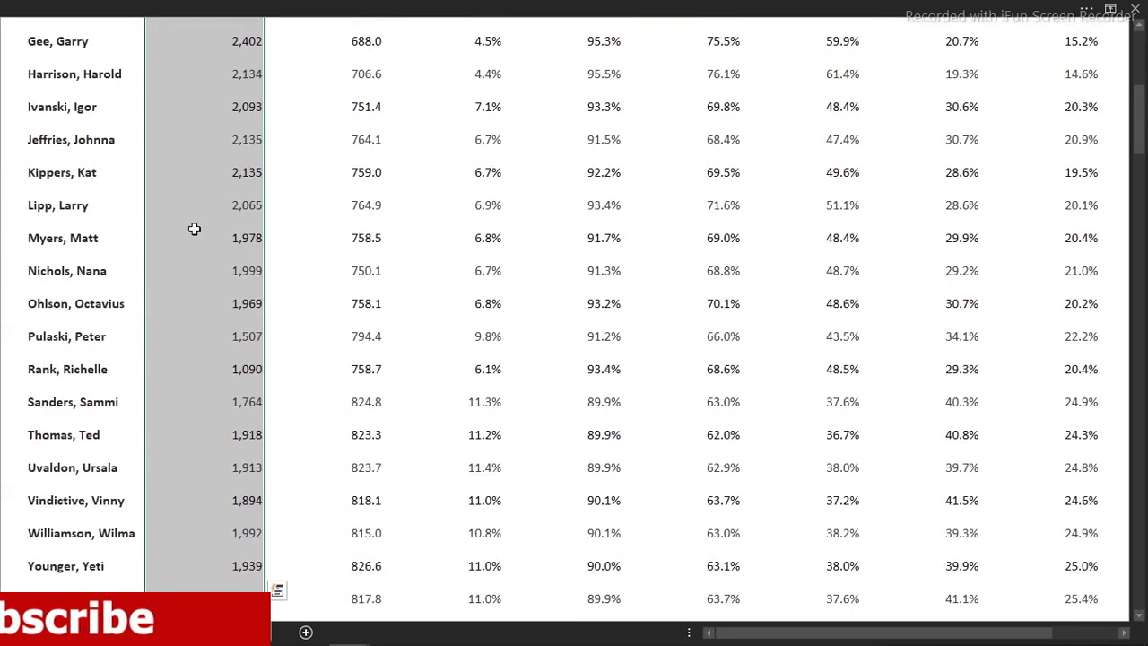
pyautogui.click(288, 7)
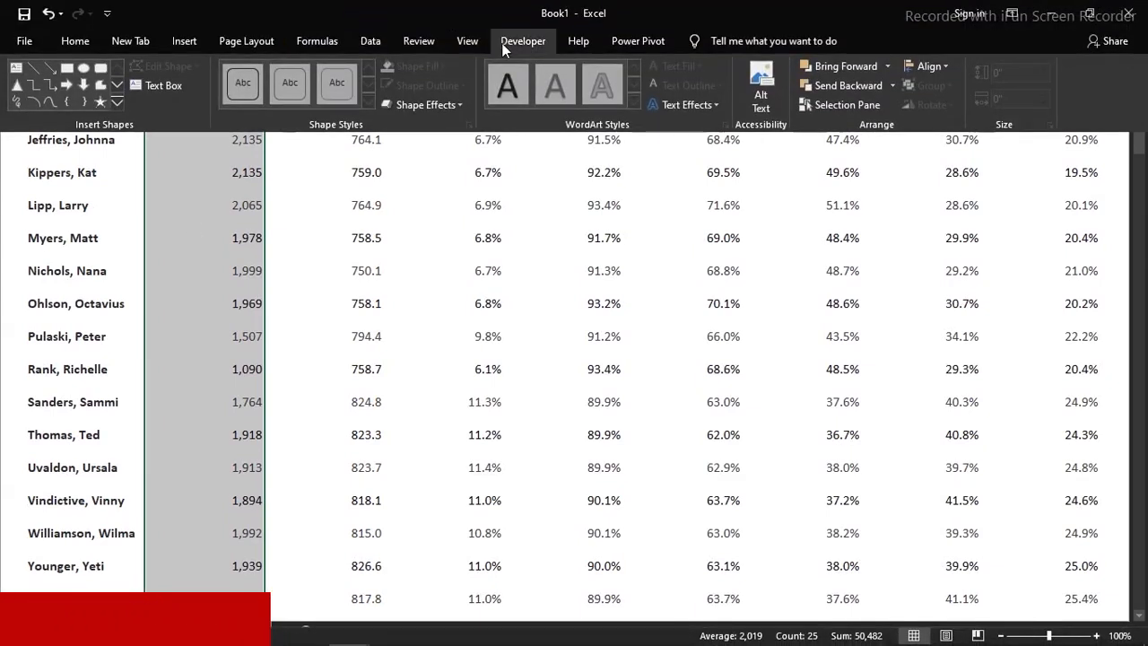
pyautogui.click(83, 45)
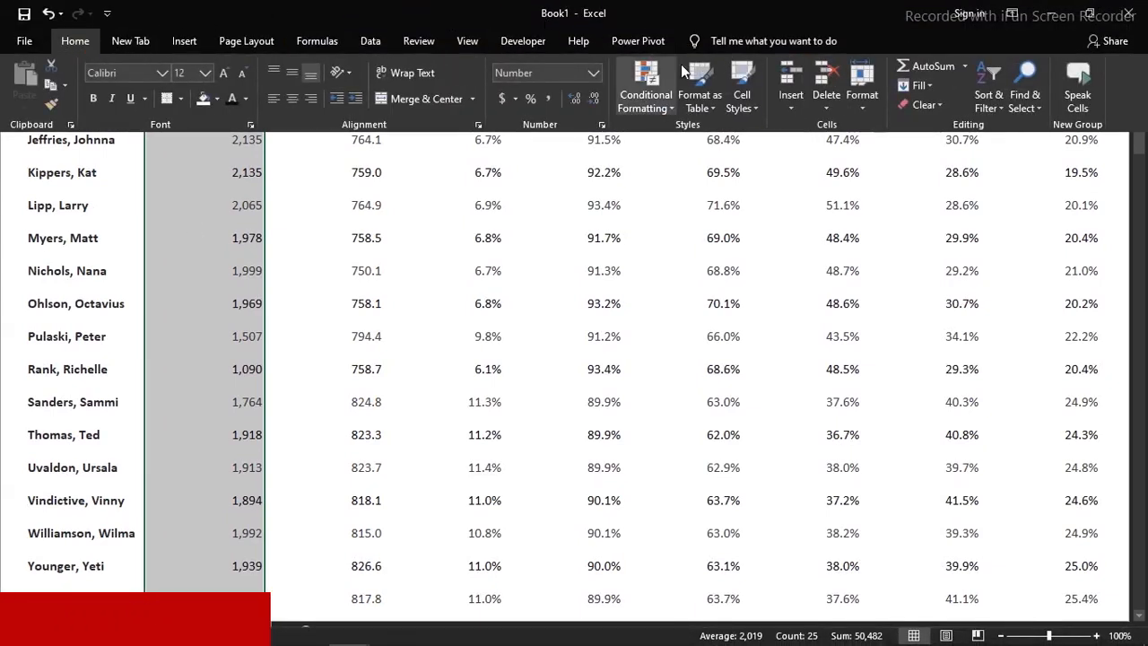
pyautogui.click(664, 105)
pyautogui.moveTo(678, 286)
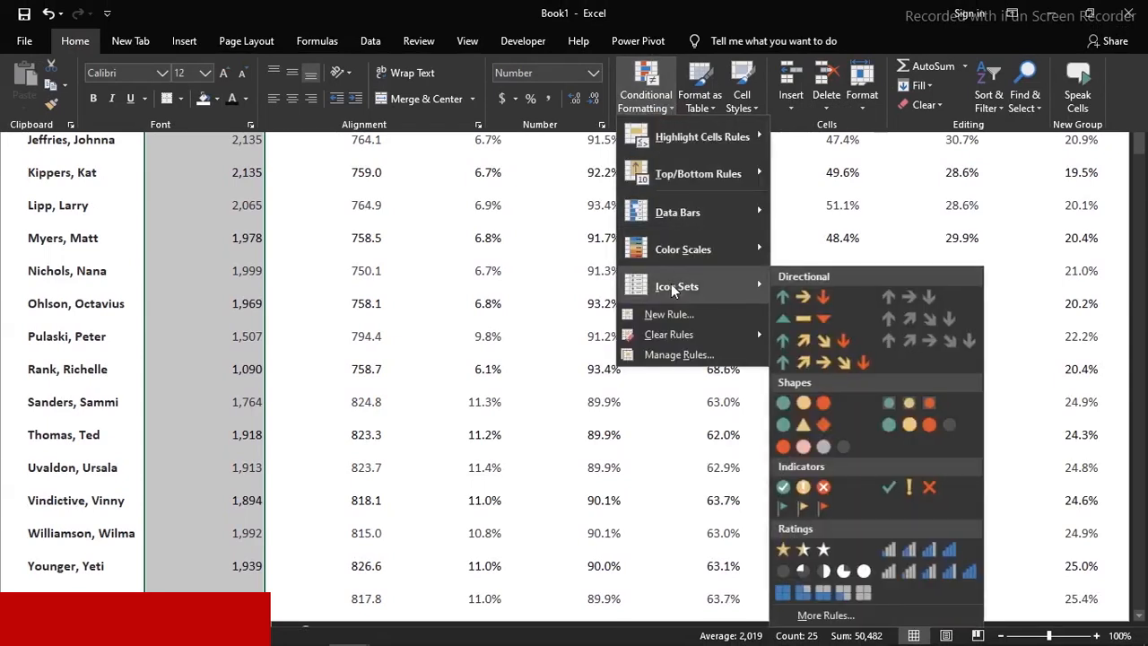
pyautogui.click(909, 404)
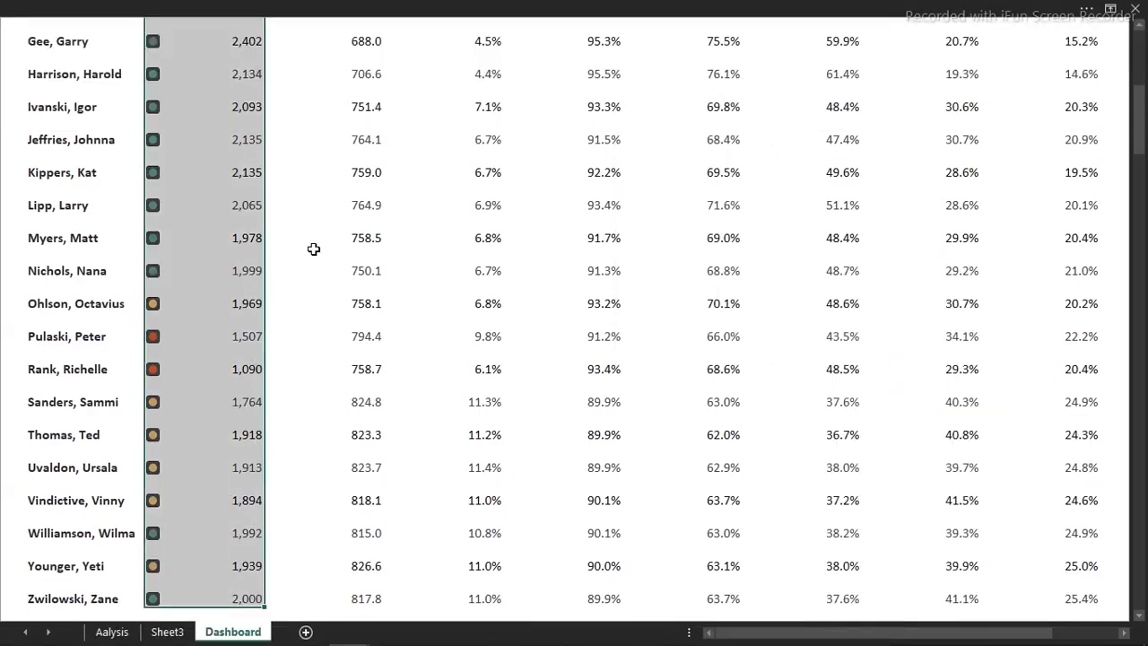
pyautogui.click(313, 248)
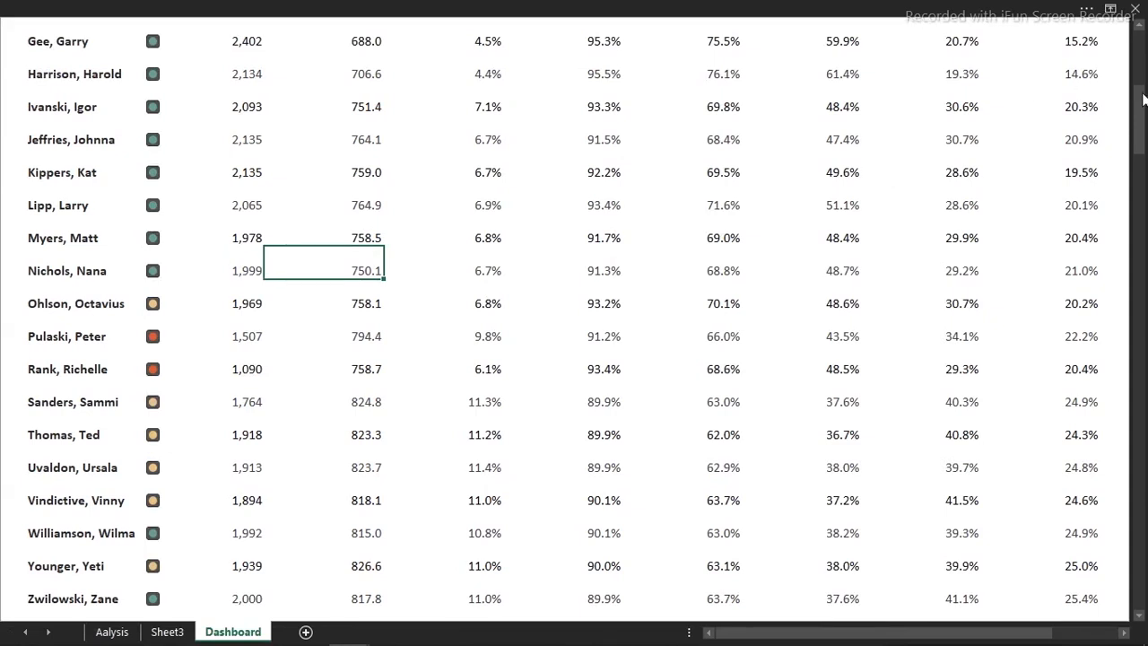
pyautogui.moveTo(1138, 117); pyautogui.dragTo(1139, 29)
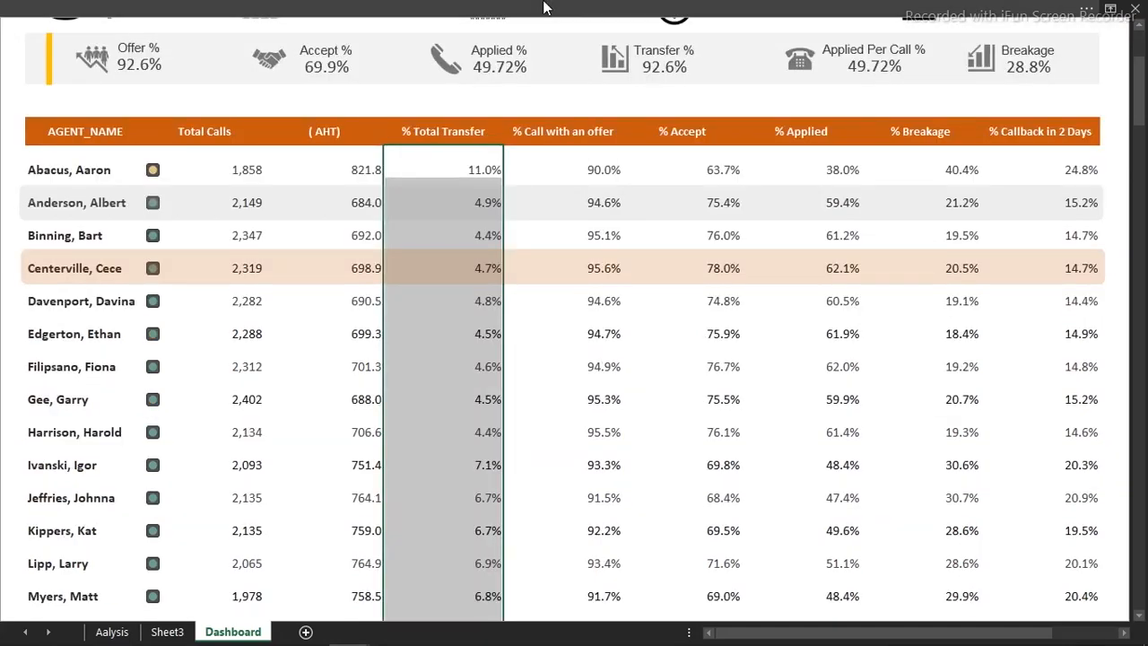
pyautogui.click(544, 8)
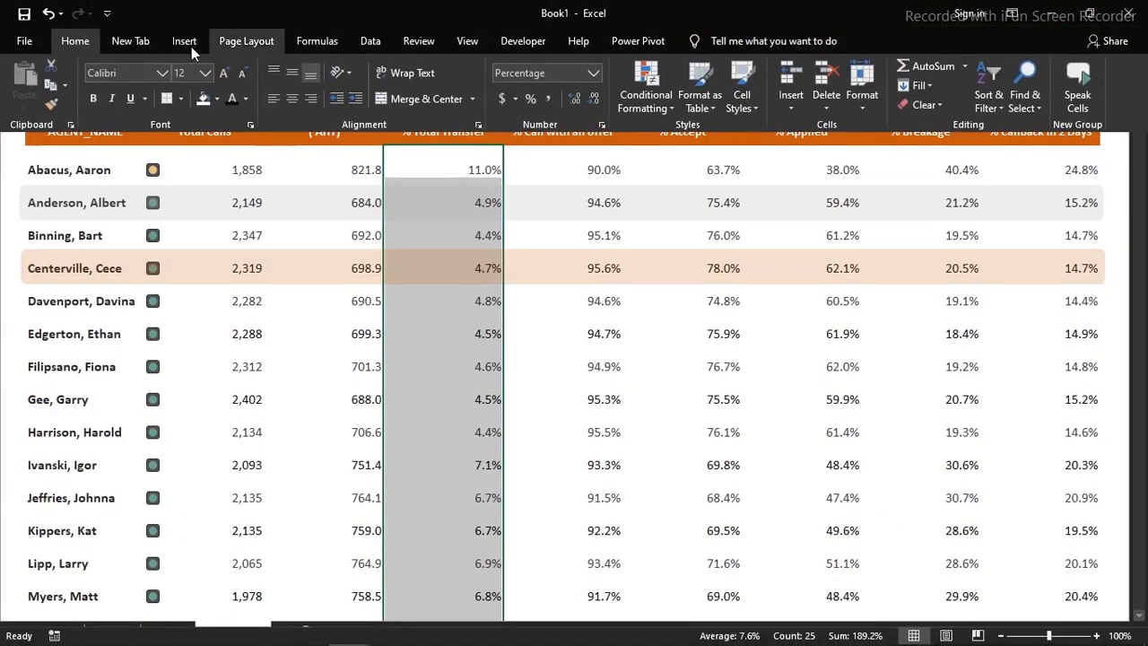
pyautogui.click(668, 100)
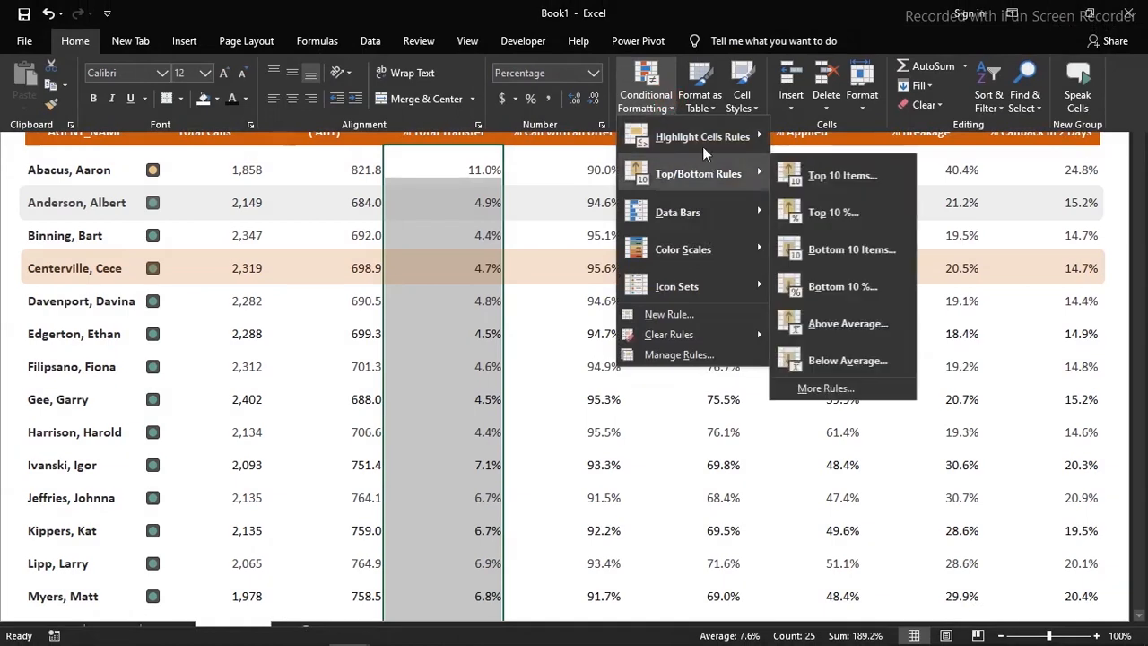
pyautogui.moveTo(690, 152)
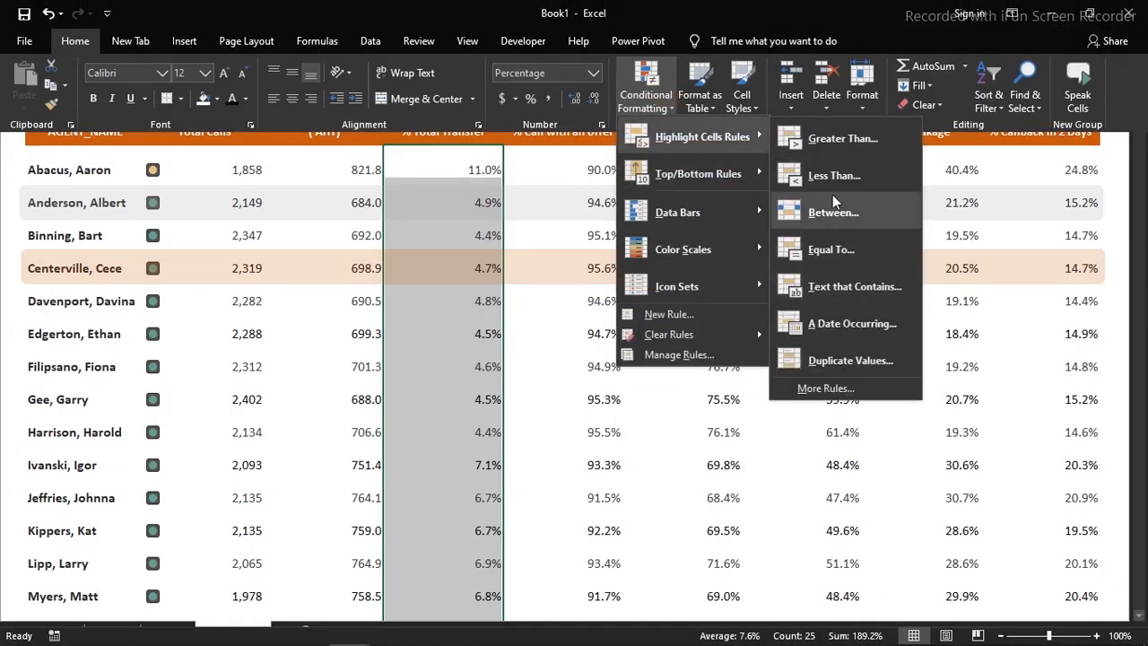
pyautogui.click(839, 139)
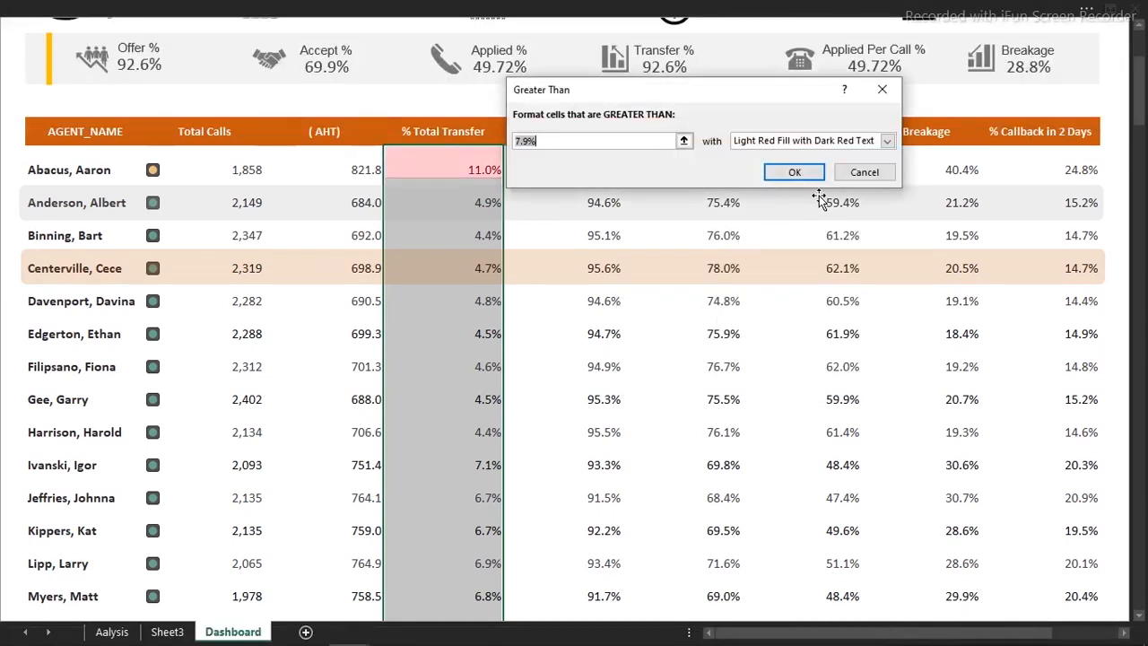
pyautogui.click(856, 175)
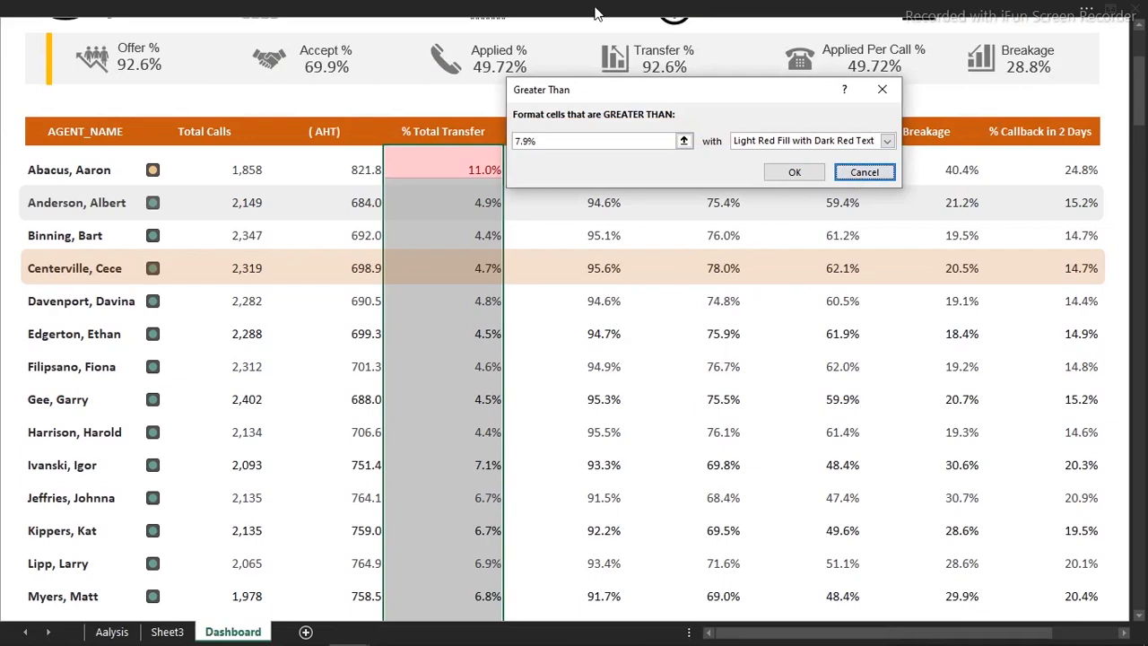
pyautogui.click(865, 172)
# - Add a Less Than highlight rule to the % Total Transfer column that formats values below 7.9% with Red Text
pyautogui.click(840, 11)
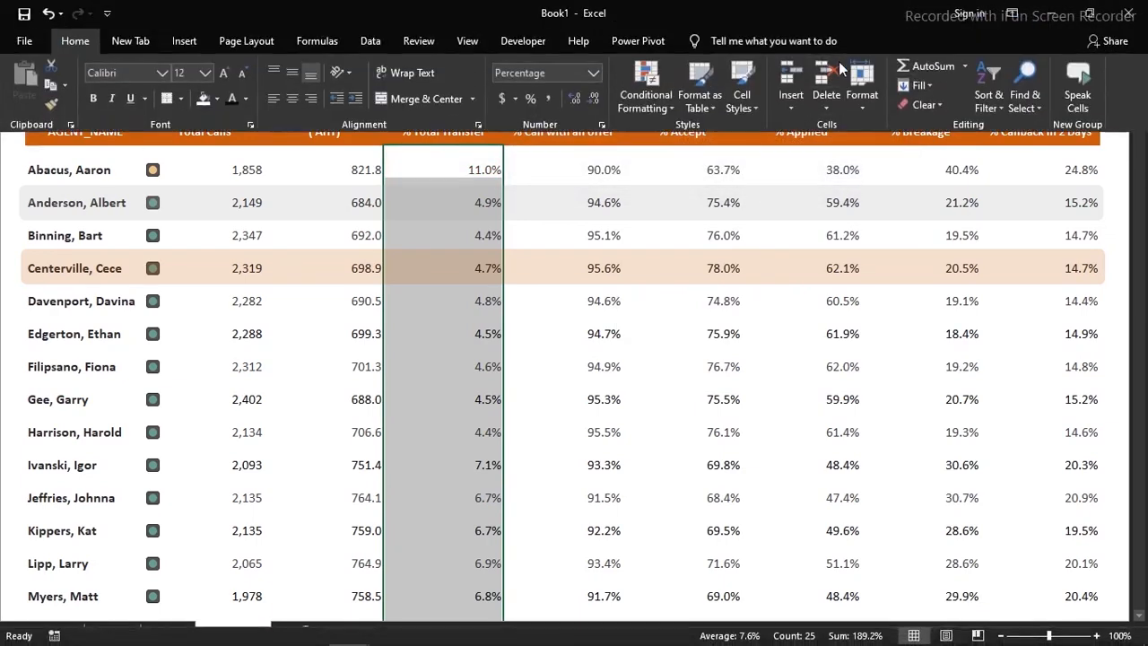
pyautogui.click(672, 104)
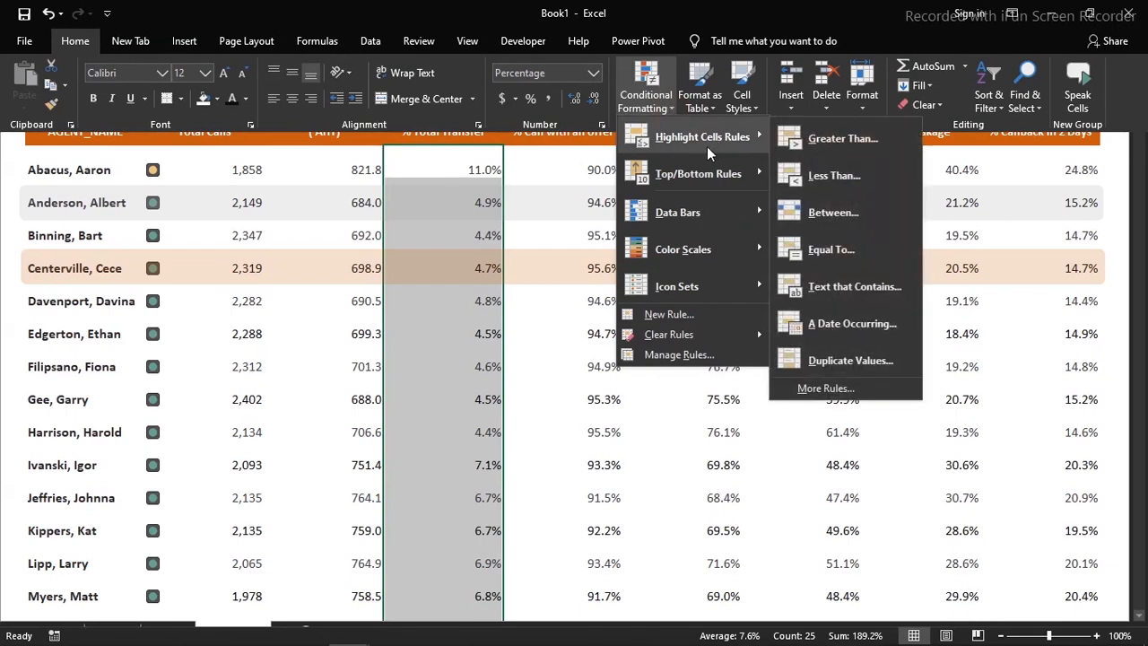
pyautogui.click(817, 179)
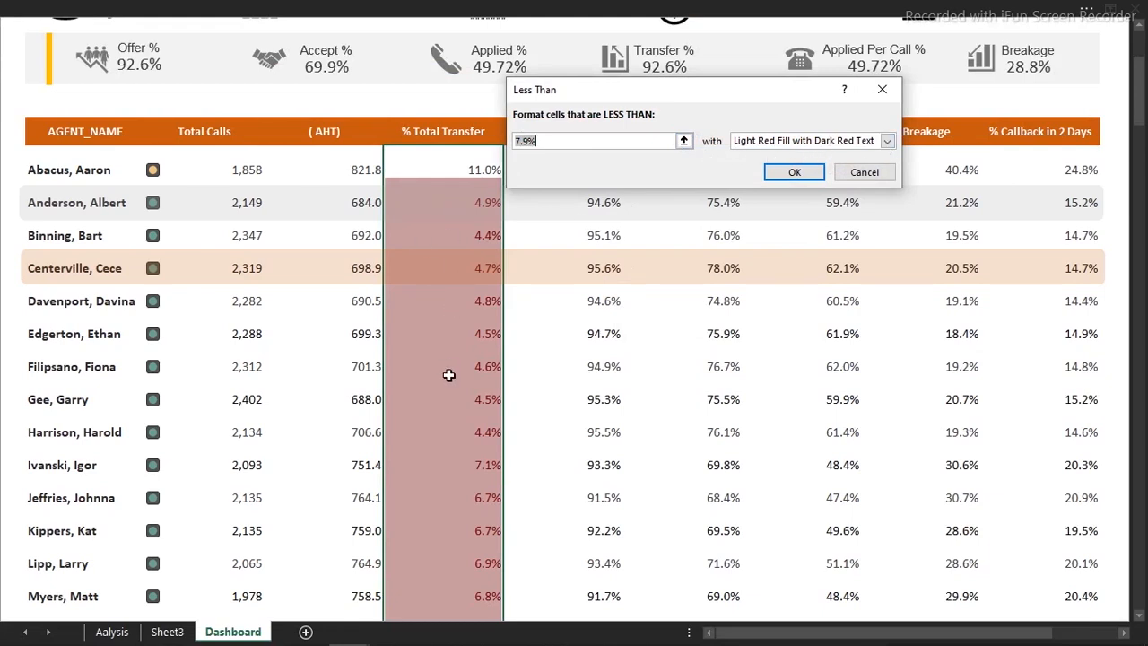
pyautogui.click(886, 141)
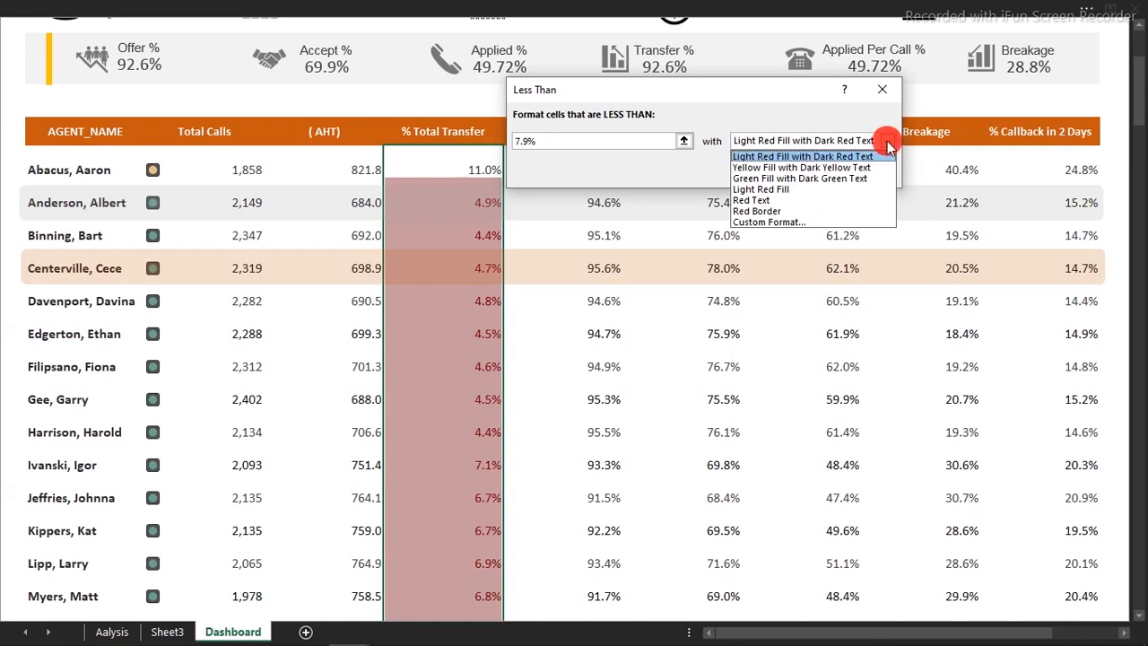
pyautogui.click(786, 200)
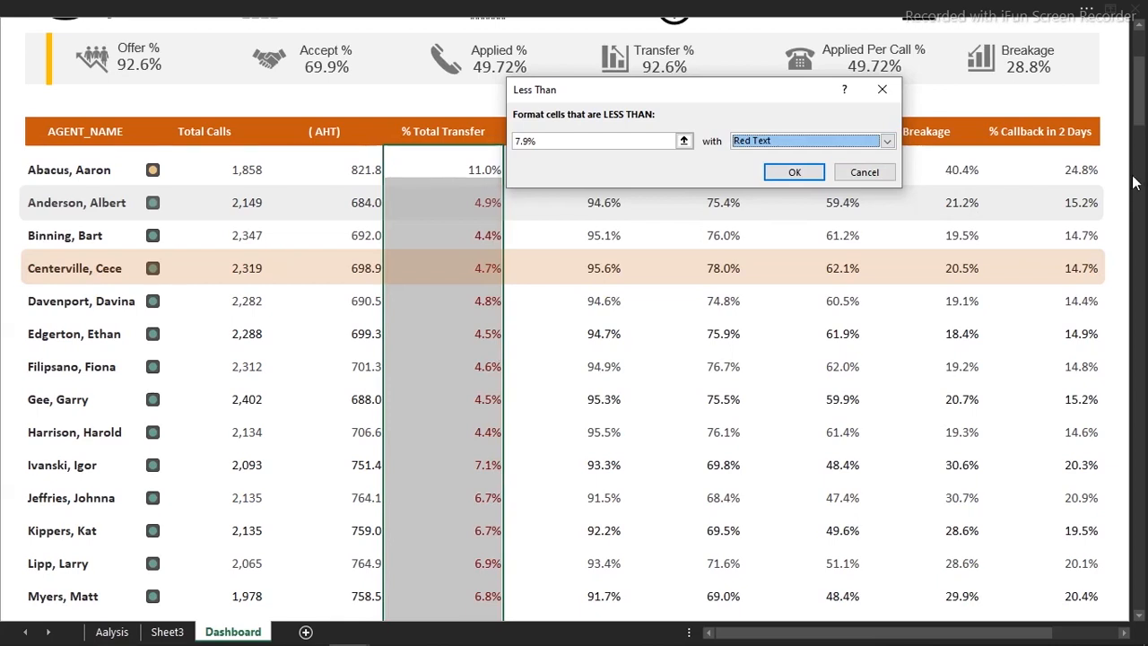
pyautogui.moveTo(741, 87); pyautogui.dragTo(769, 116)
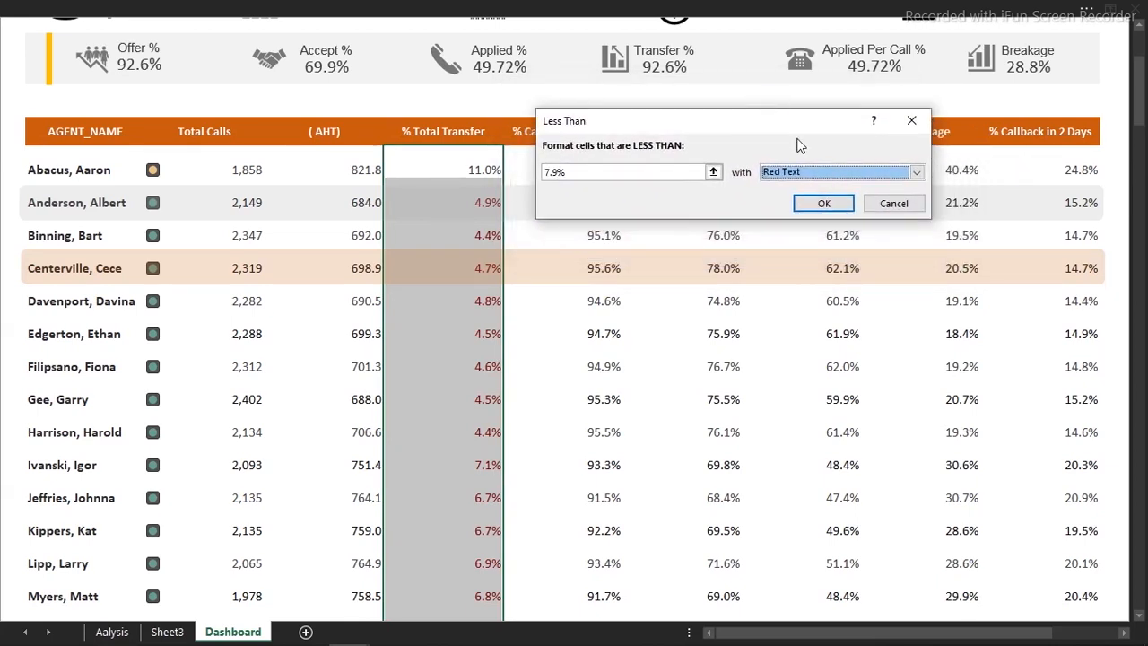
pyautogui.click(823, 204)
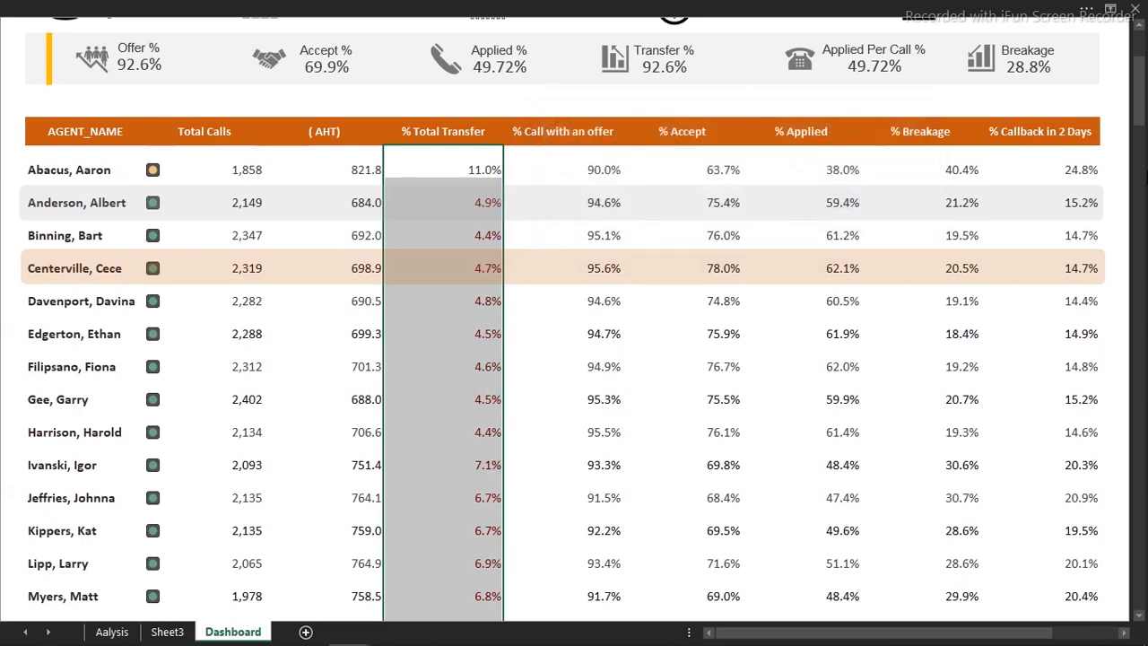
# - Examine the % Total Transfer column from first to last agent to check which values the red text rule highlights
pyautogui.moveTo(1139, 135); pyautogui.dragTo(1142, 85)
pyautogui.click(792, 294)
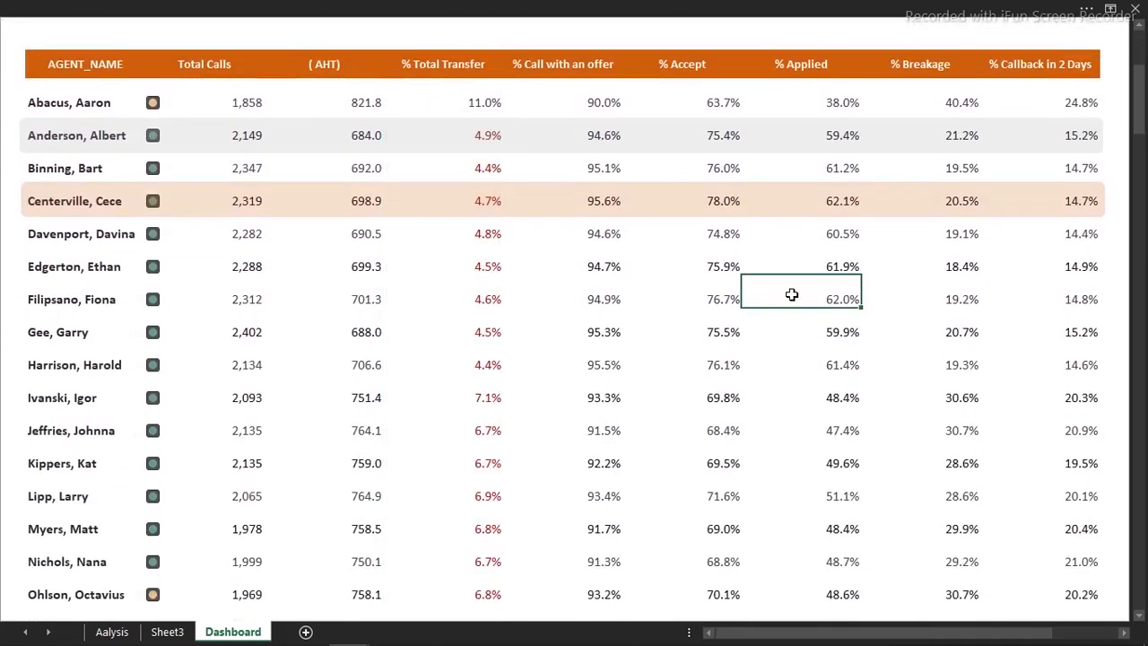
pyautogui.moveTo(1141, 93); pyautogui.dragTo(1140, 106)
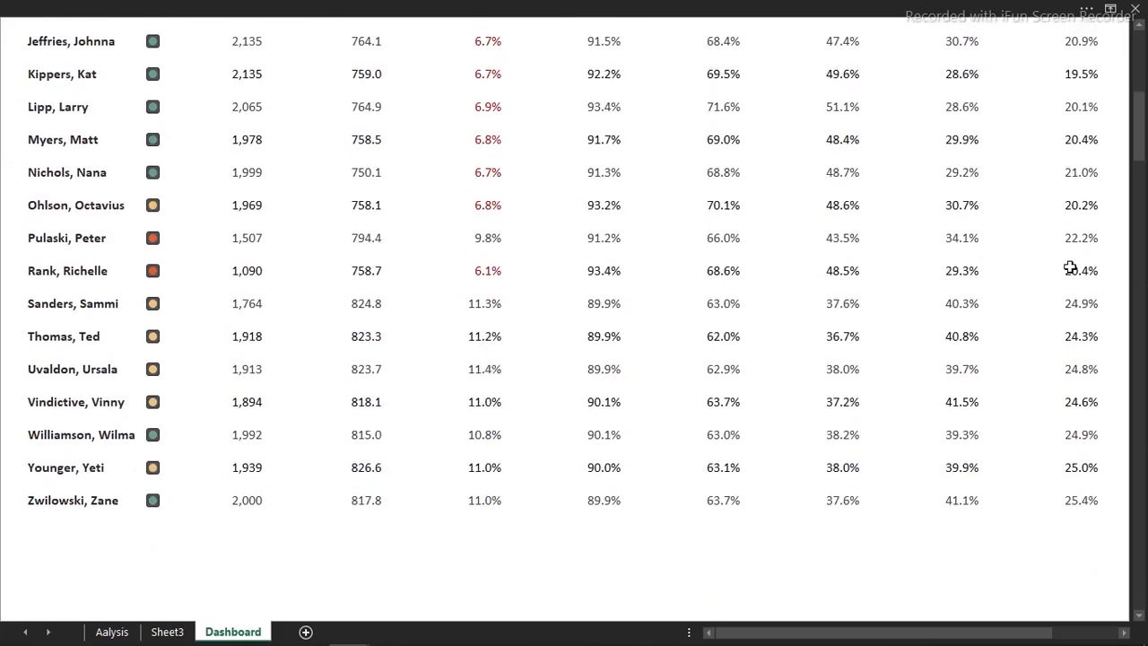
pyautogui.moveTo(1145, 106); pyautogui.dragTo(1145, 89)
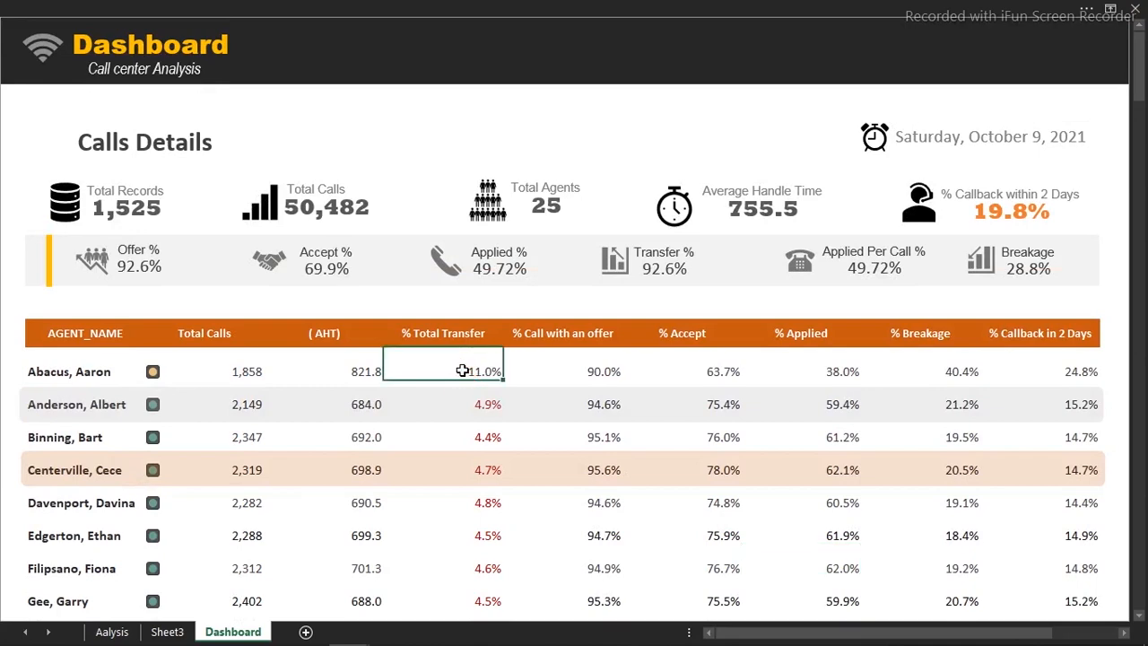
pyautogui.hotkey('ctrl', 'shift', 'Down')
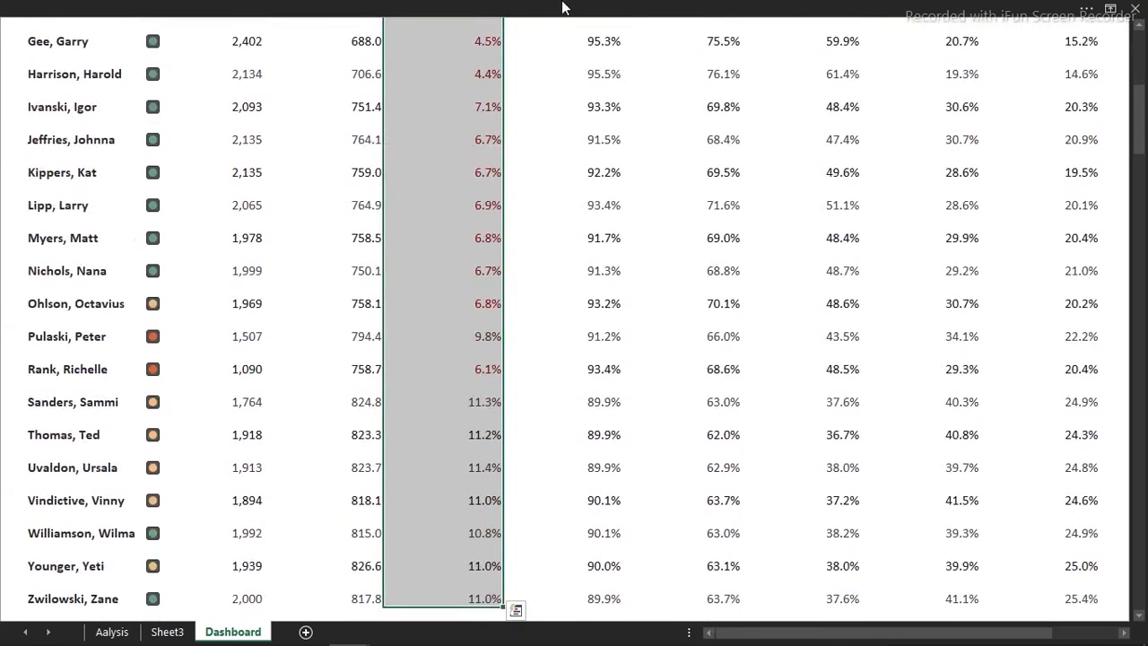
pyautogui.click(437, 307)
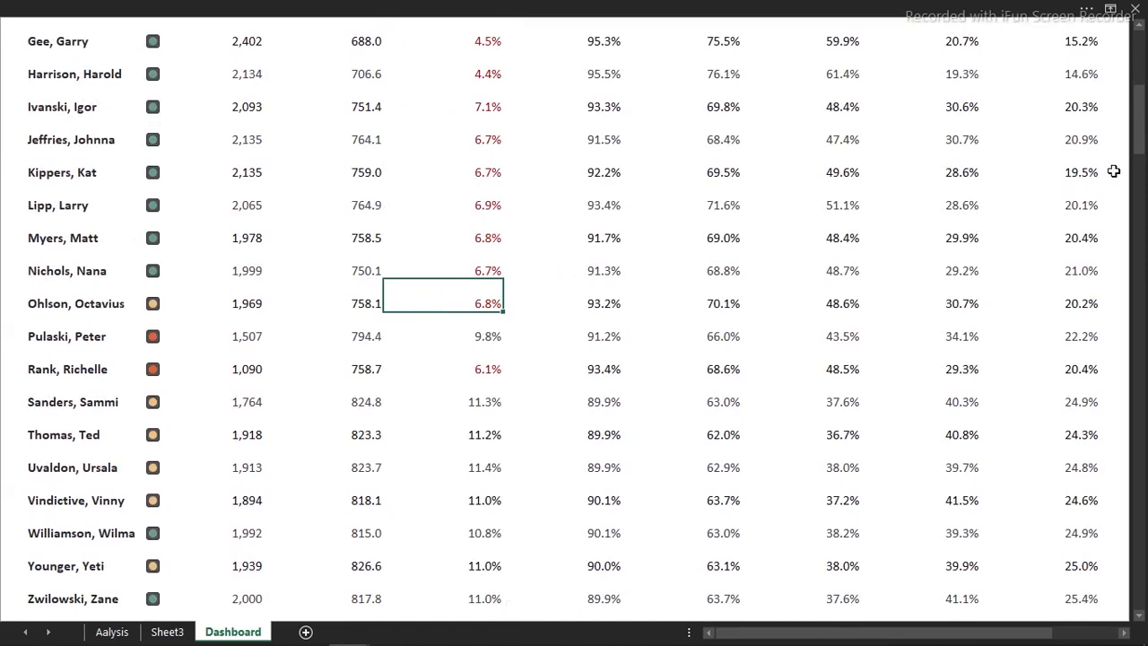
pyautogui.moveTo(1141, 135); pyautogui.dragTo(1139, 122)
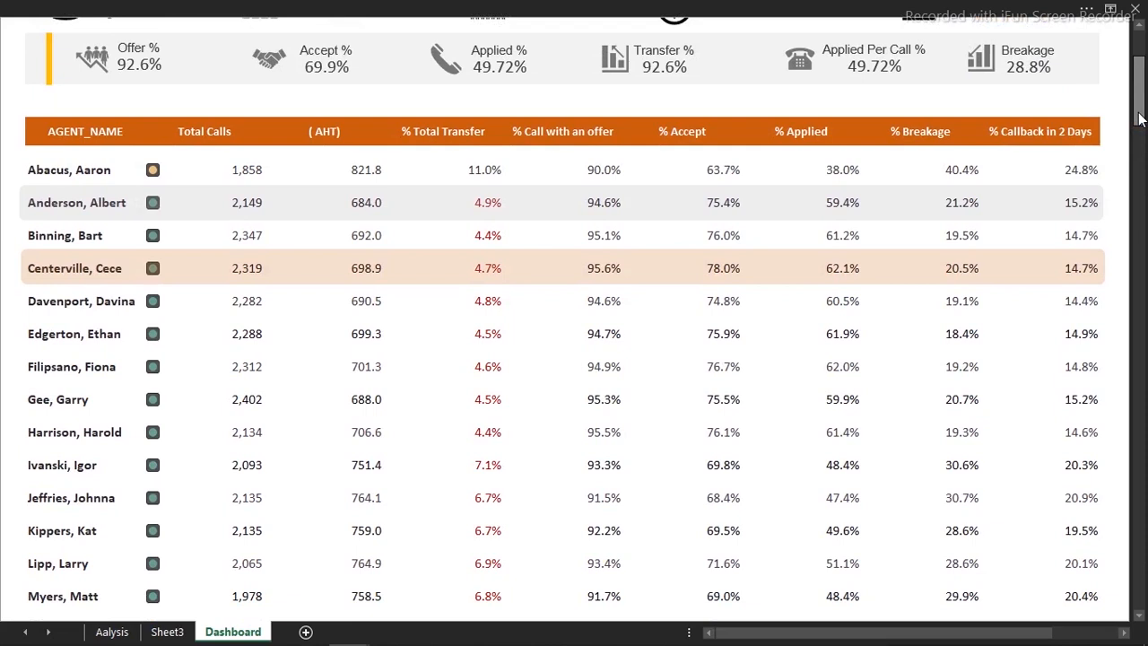
pyautogui.moveTo(1140, 119); pyautogui.dragTo(1139, 119)
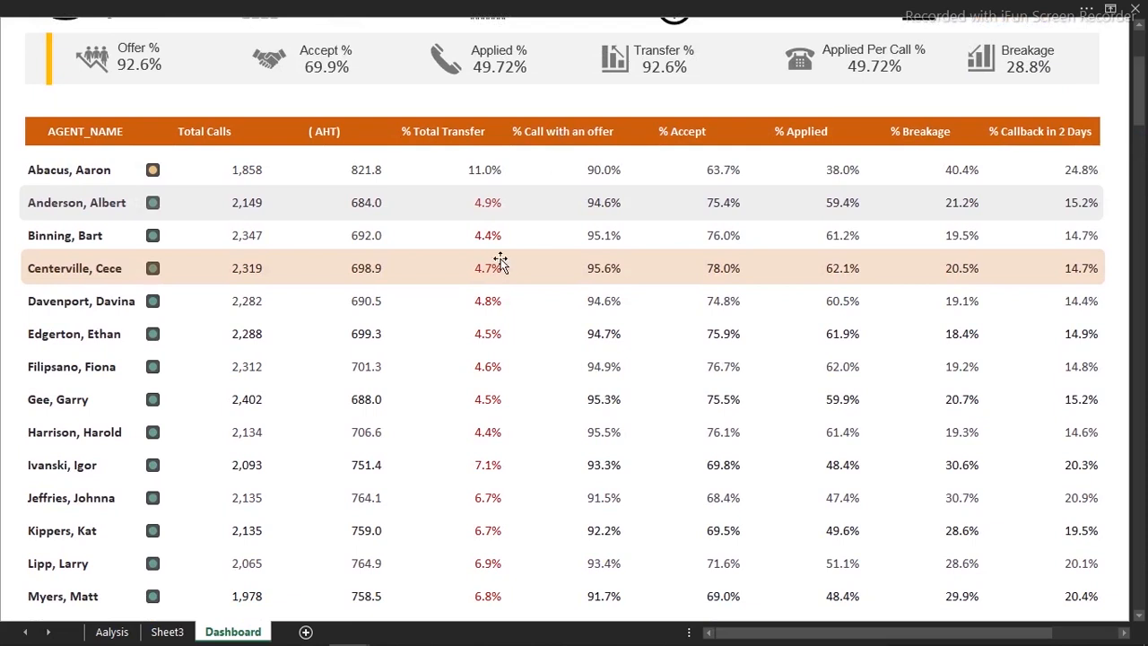
# - Start a Greater Than highlight rule at 92.7% for all agents' values in the % Call with an offer column
pyautogui.click(463, 160)
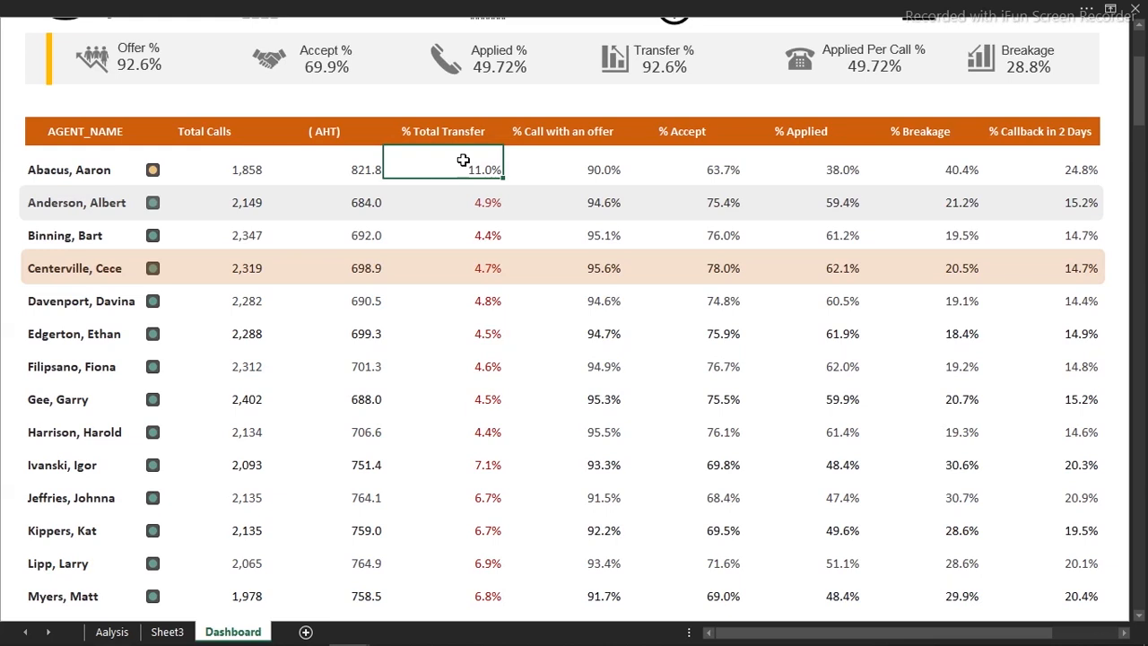
pyautogui.click(603, 166)
pyautogui.hotkey('ctrl', 'shift', 'Down')
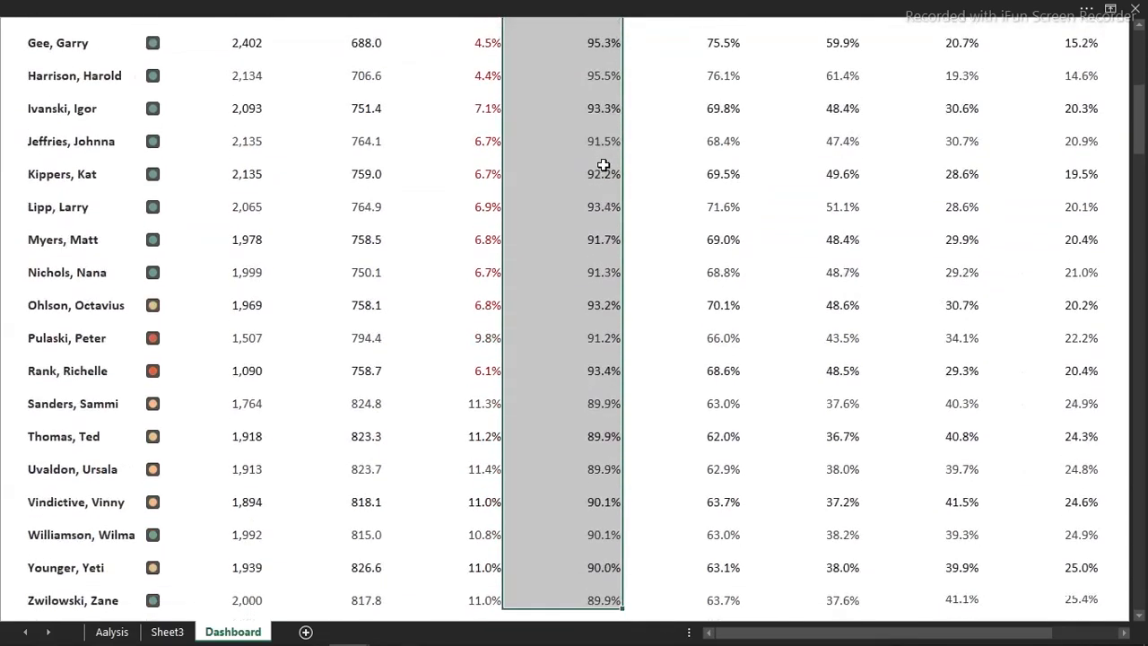
pyautogui.click(640, 7)
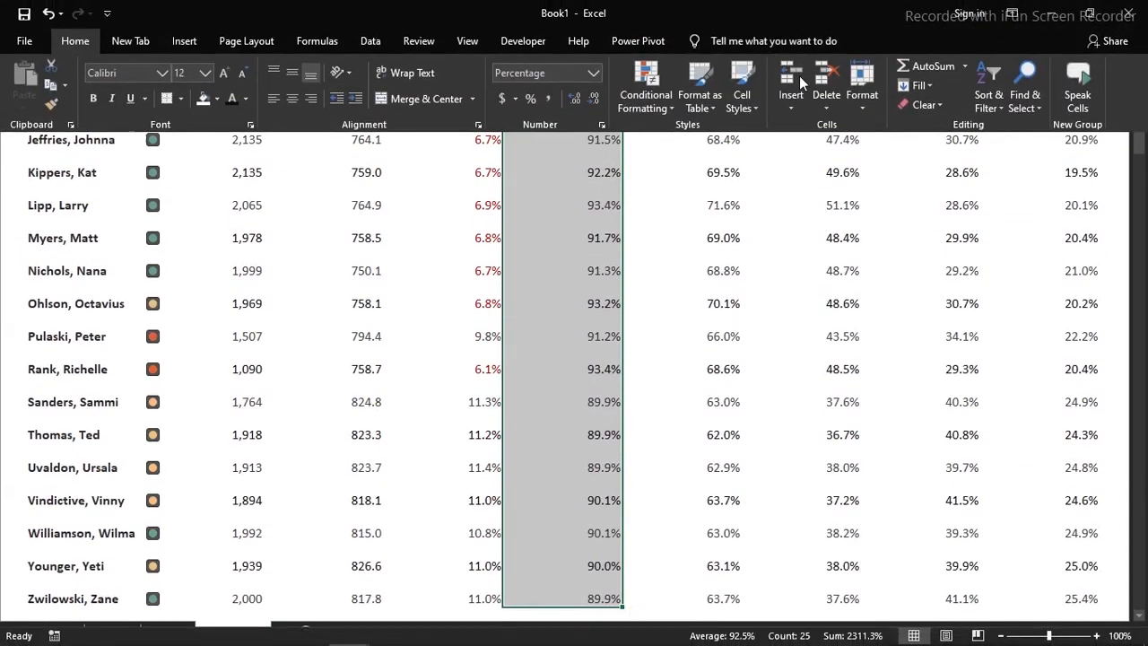
pyautogui.click(646, 87)
pyautogui.moveTo(713, 141)
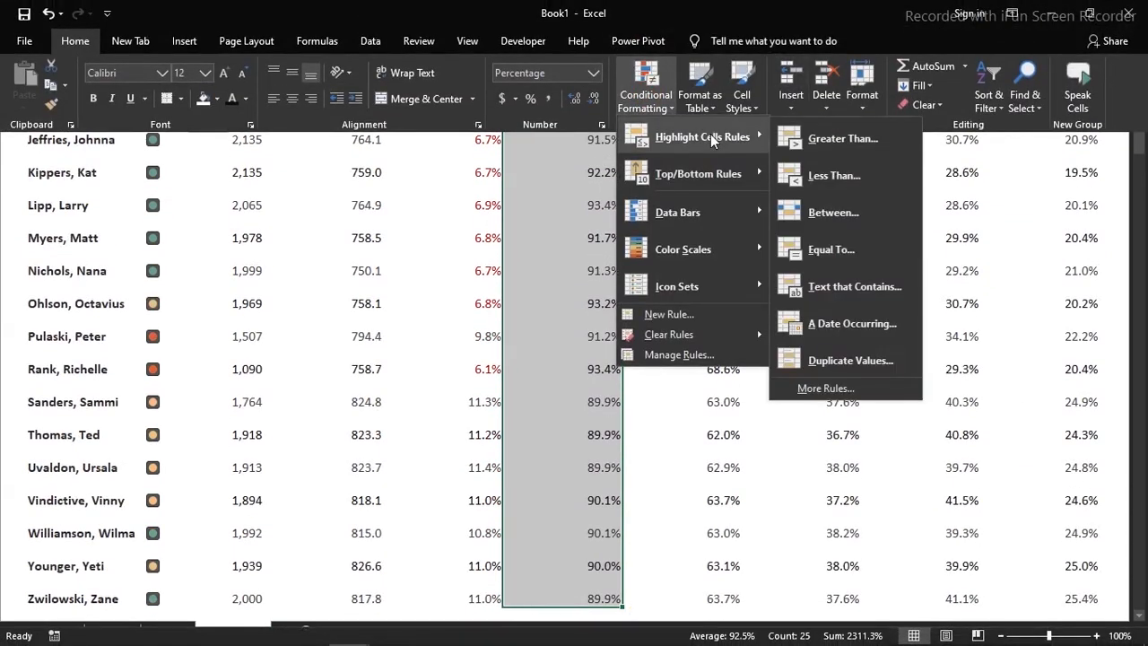
pyautogui.click(798, 145)
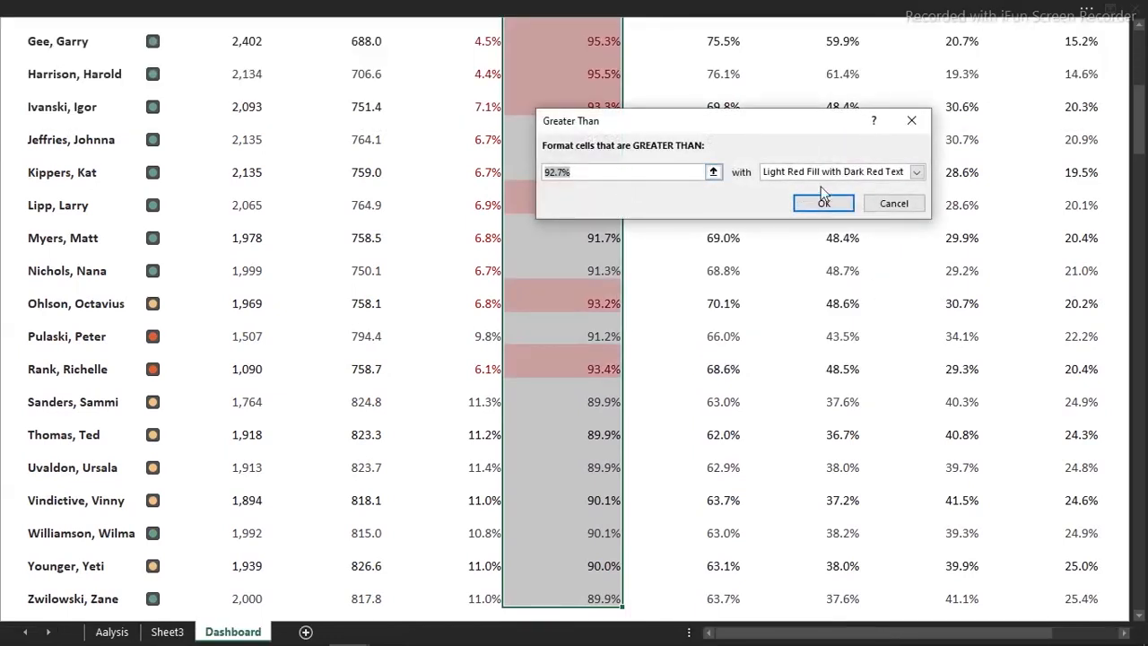
# - Give the Greater Than rule a custom format with bold text in standard green, and apply it
pyautogui.click(919, 171)
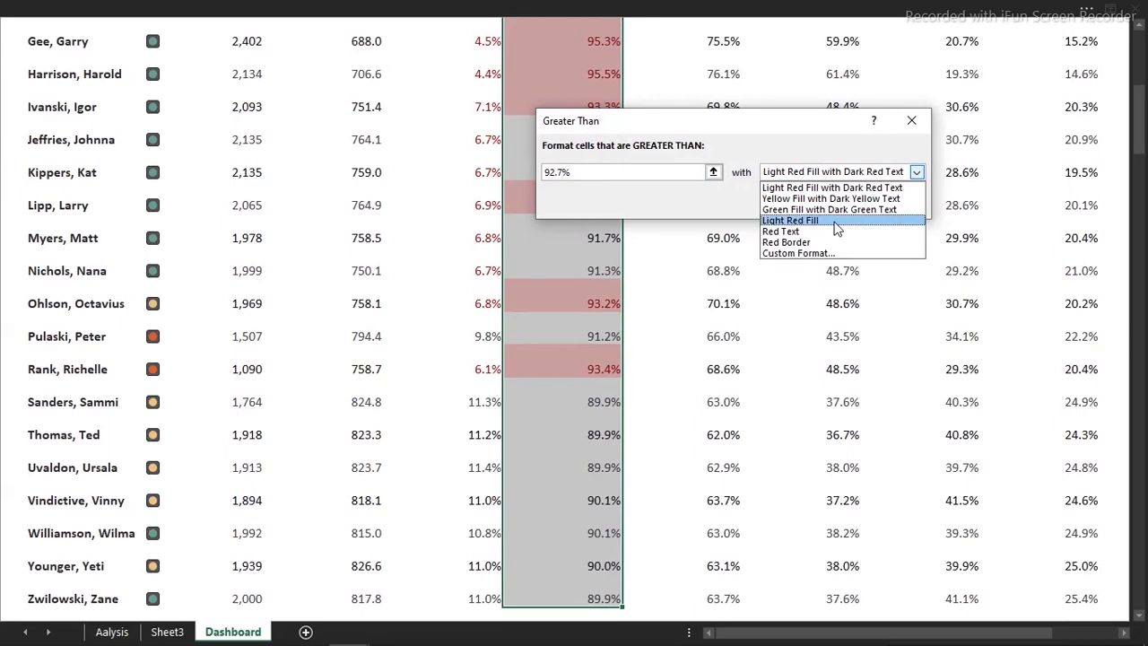
pyautogui.click(812, 253)
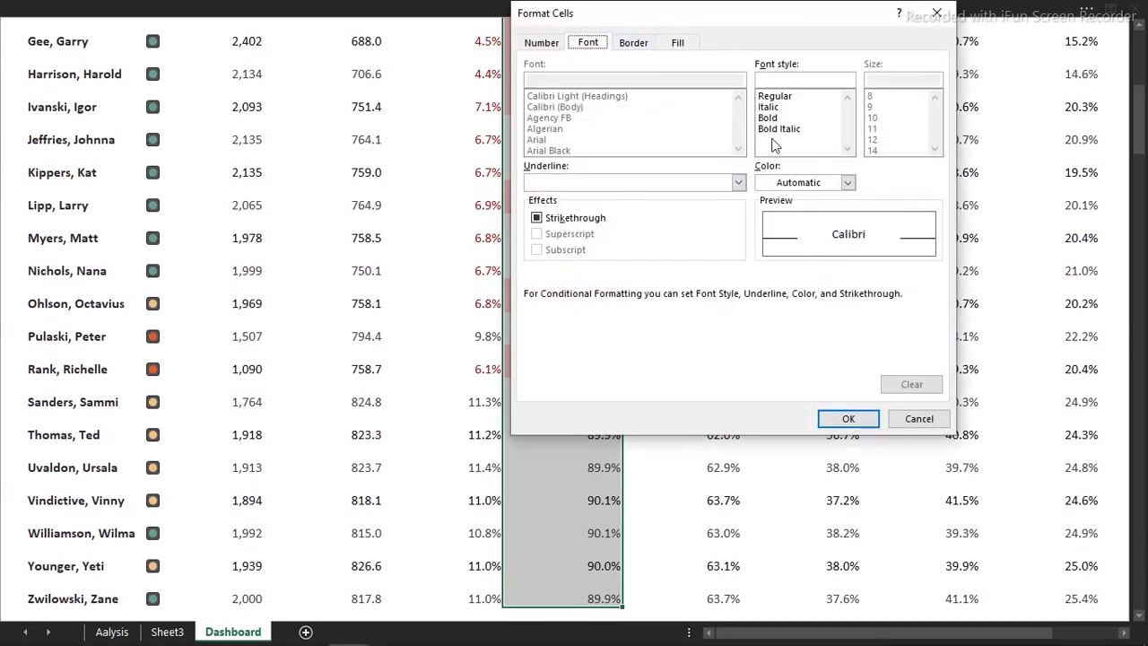
pyautogui.click(847, 182)
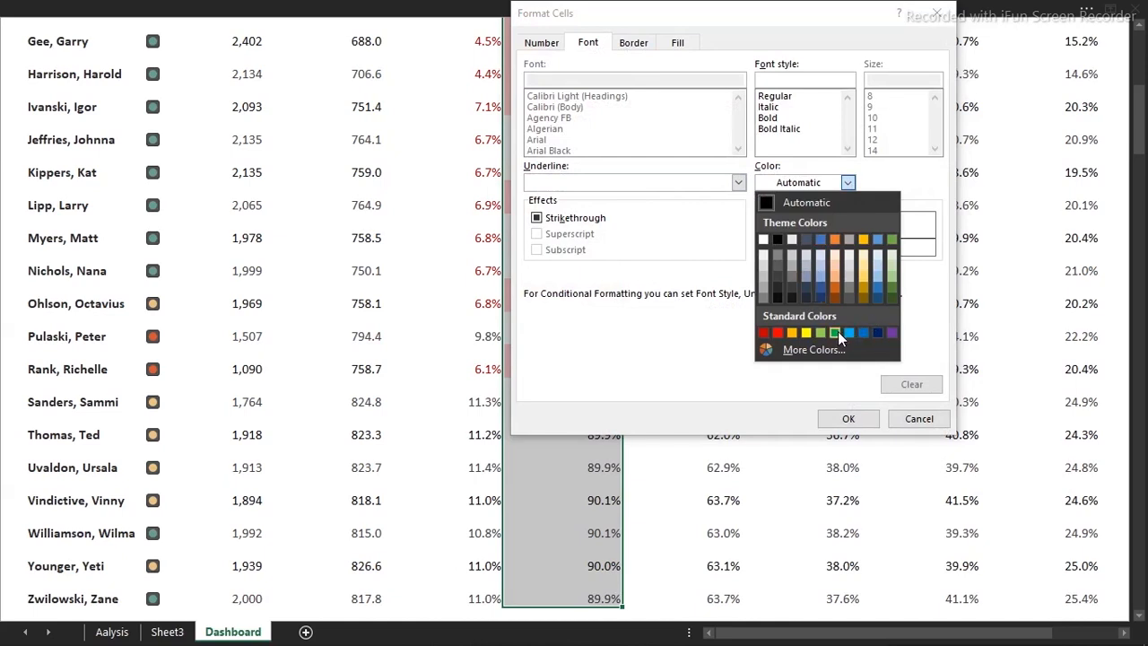
pyautogui.click(834, 333)
pyautogui.click(780, 120)
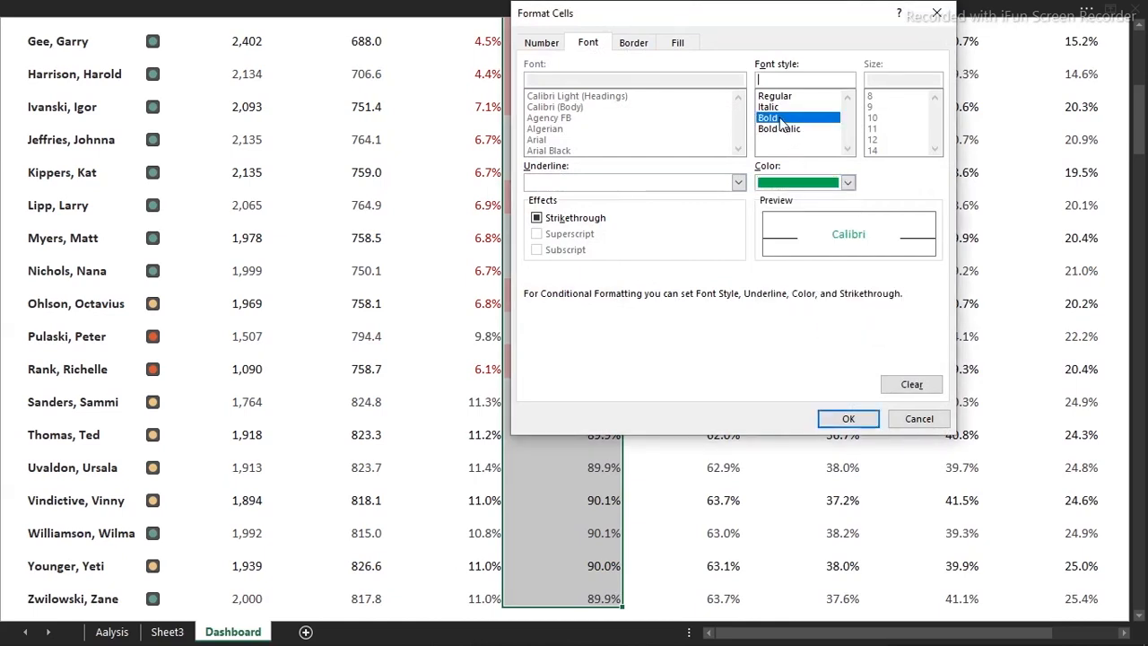
pyautogui.click(858, 419)
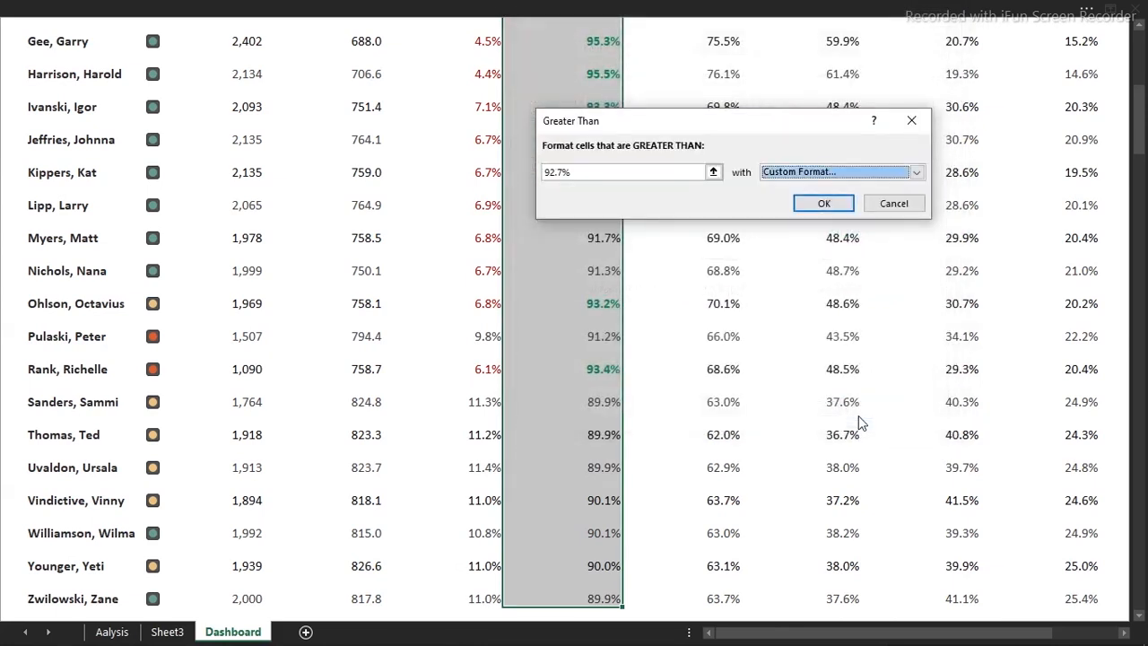
pyautogui.click(823, 204)
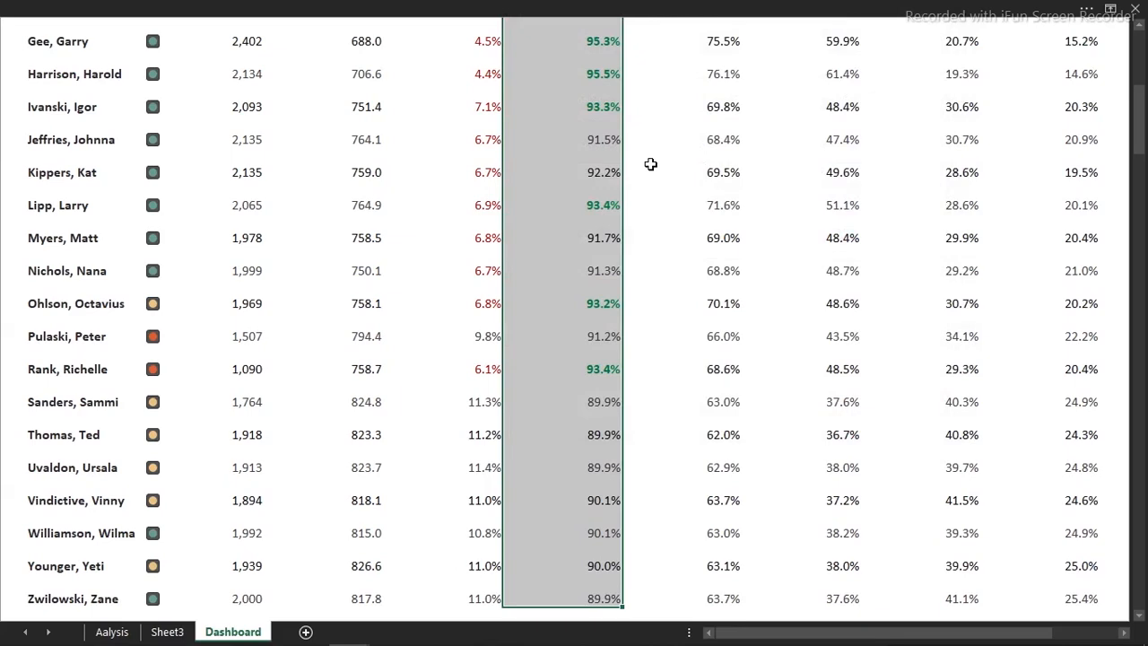
pyautogui.click(650, 164)
# - Duplicate the grey and orange row bands together and place the copies over the sixth and eighth agent rows
pyautogui.moveTo(1138, 135); pyautogui.dragTo(1143, 49)
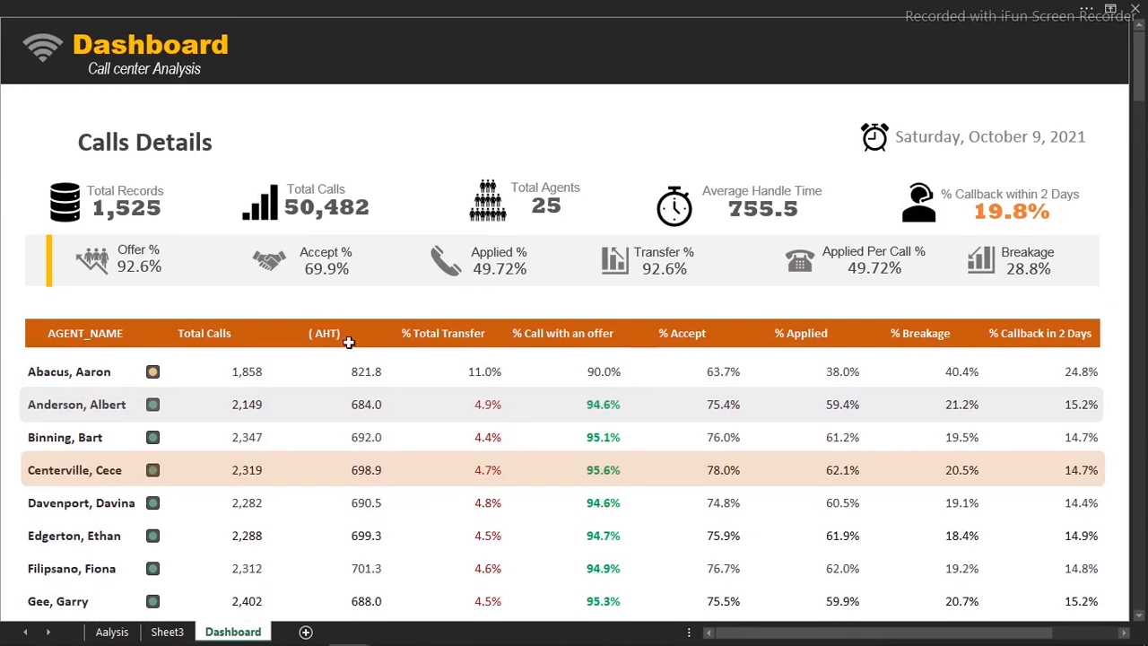
pyautogui.click(388, 476)
pyautogui.keyDown('ctrl'); pyautogui.click(407, 414); pyautogui.keyUp('ctrl')
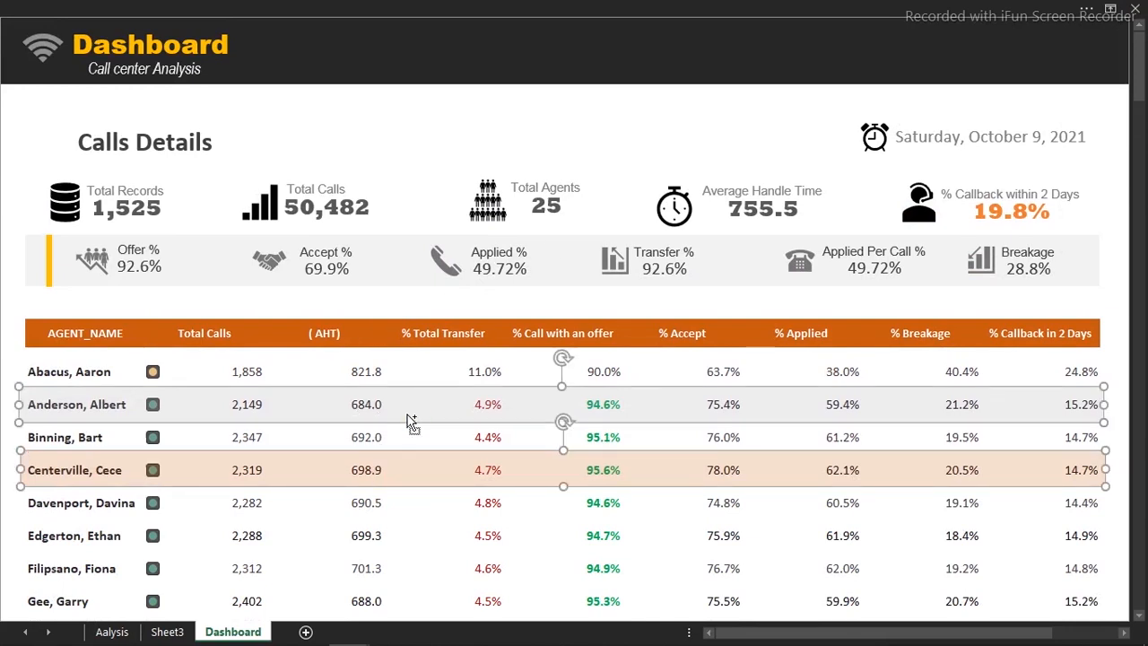
pyautogui.hotkey('ctrl', 'd')
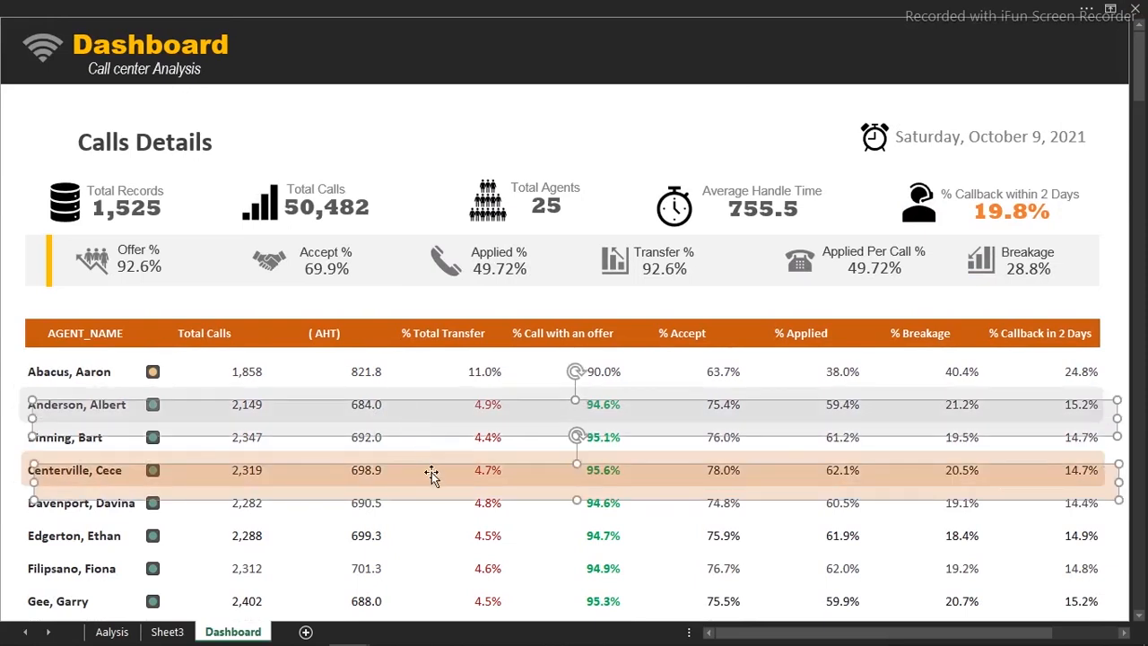
pyautogui.moveTo(433, 478); pyautogui.dragTo(412, 594)
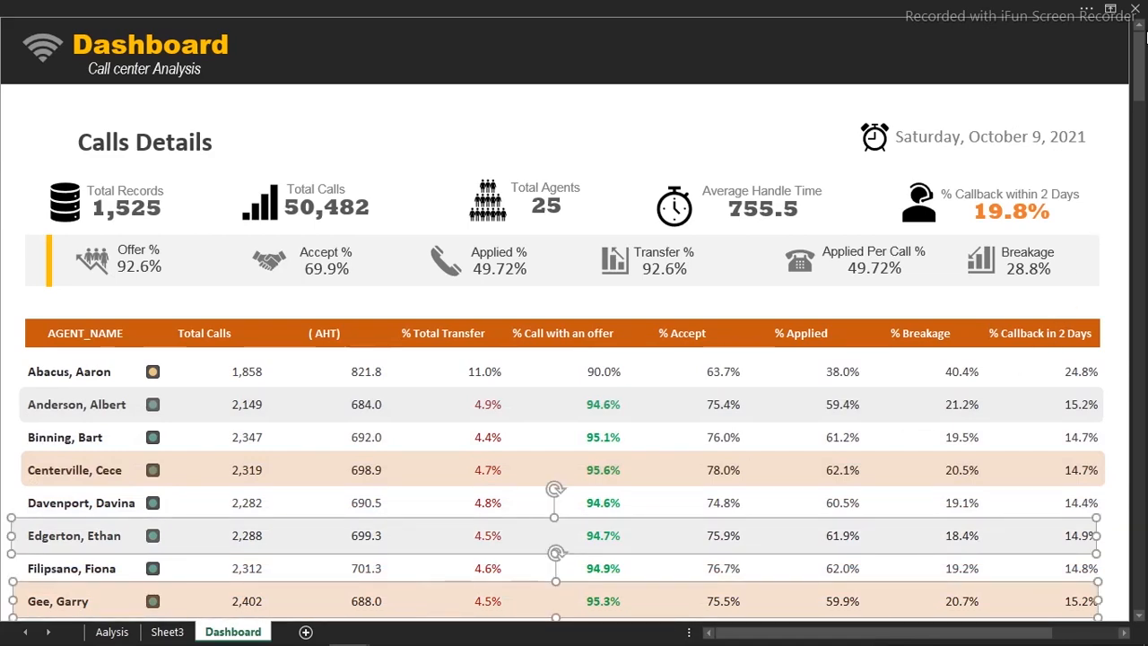
pyautogui.moveTo(1138, 54)
pyautogui.mouseDown()
pyautogui.moveTo(1142, 92)
pyautogui.moveTo(1139, 53)
pyautogui.mouseUp()
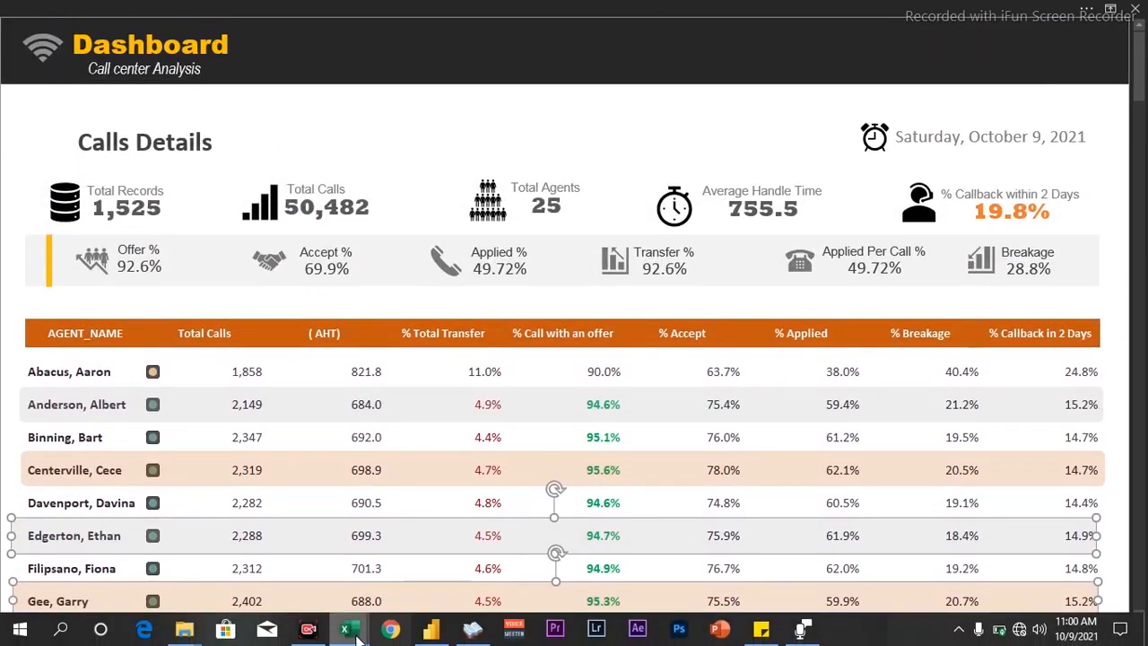
# - Switch to the Dashboard Call center workbook, review the team leaders table below the agent rows, and return to Book1's Aalysis sheet
pyautogui.moveTo(344, 630)
pyautogui.click(265, 567)
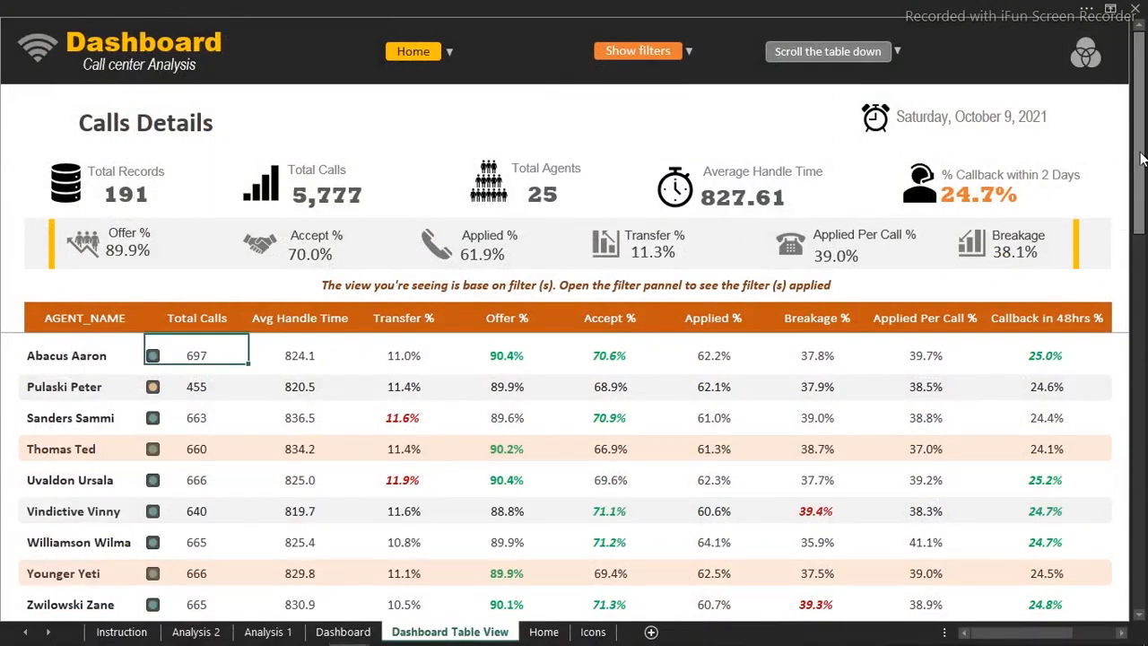
pyautogui.scroll(-2, 565, 475)
pyautogui.scroll(-5, 1144, 556)
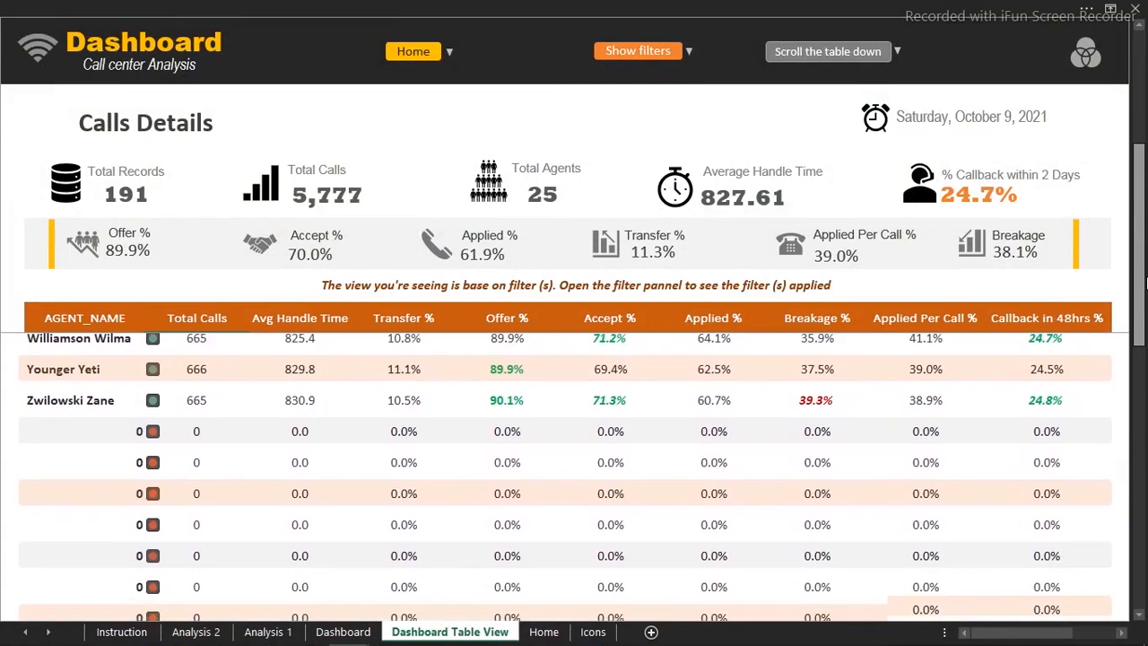
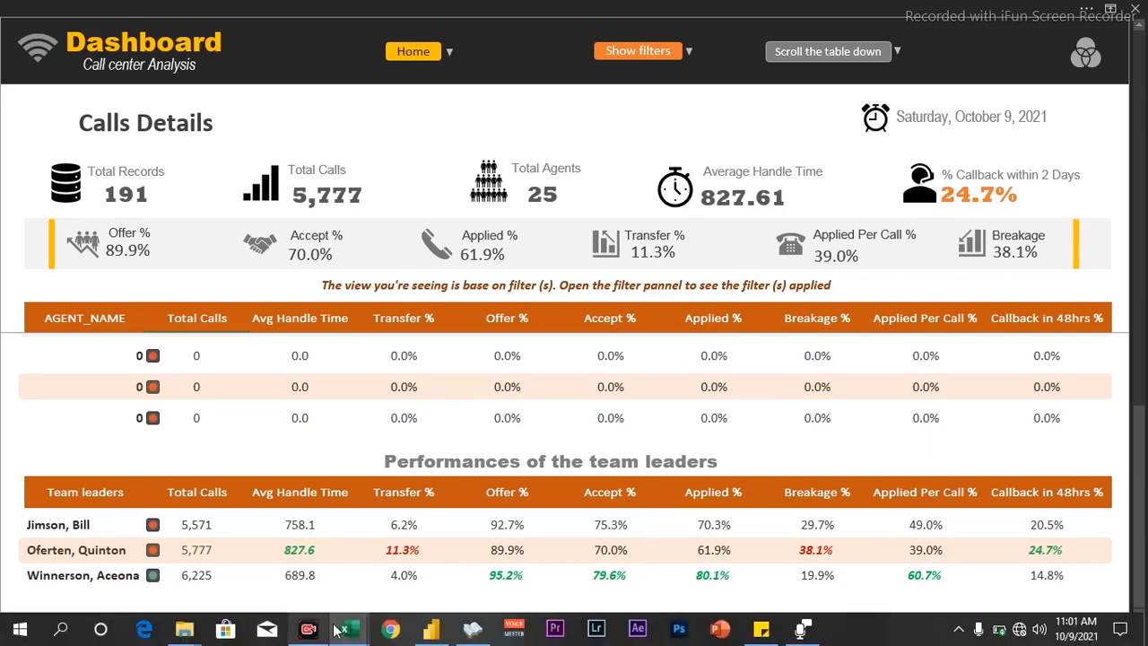
pyautogui.moveTo(349, 628)
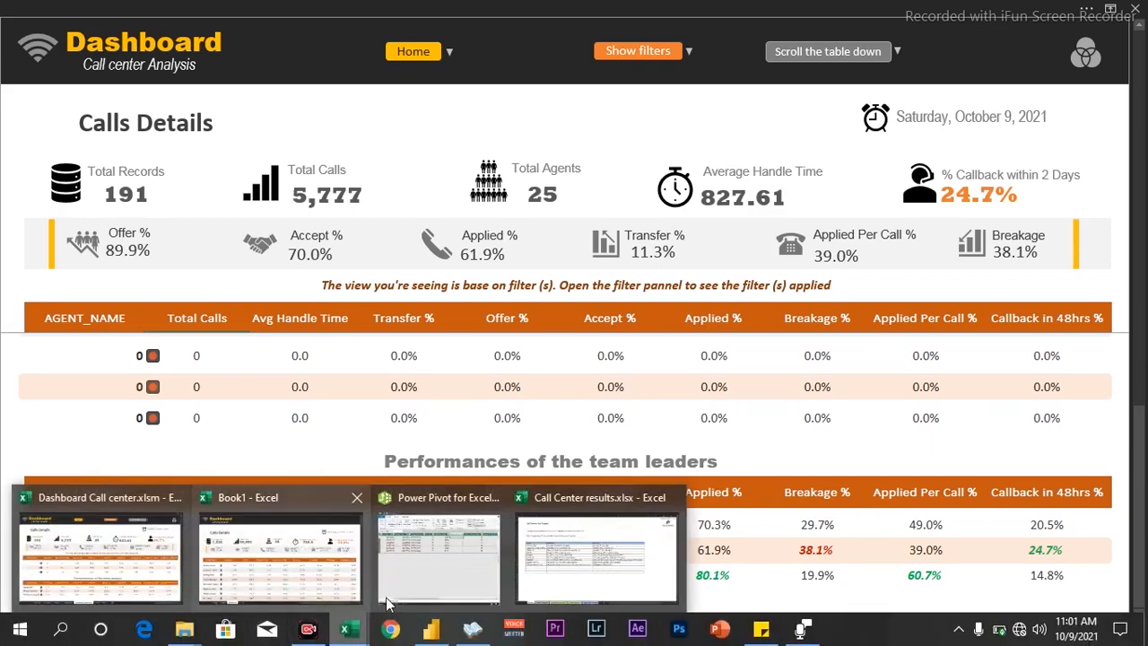
pyautogui.click(271, 566)
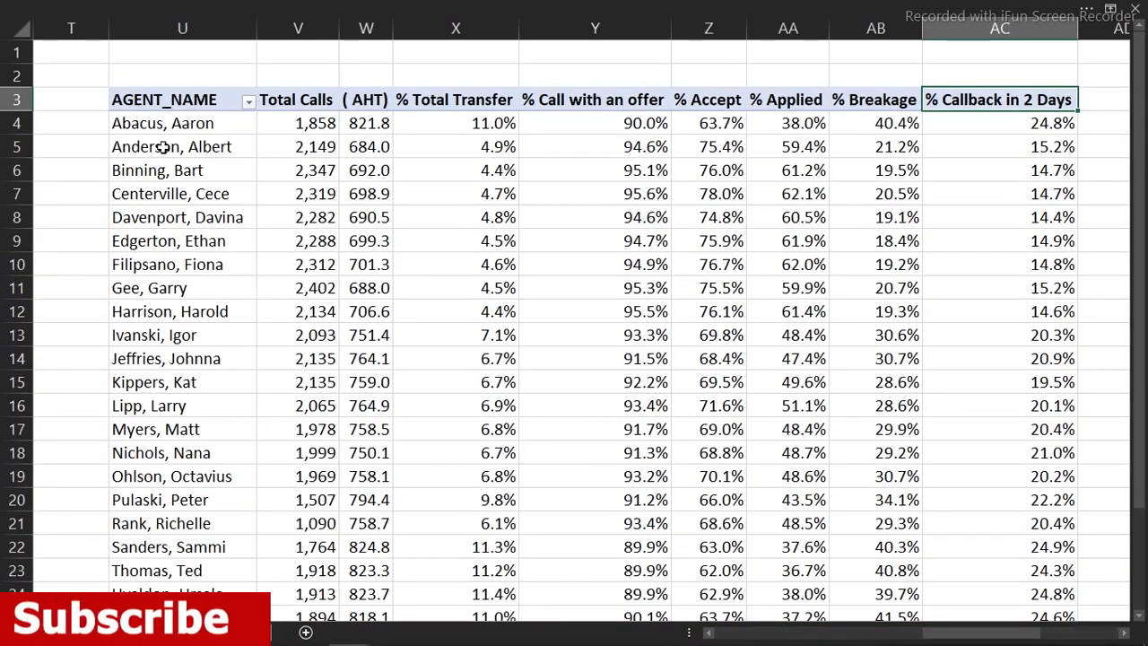
# - Copy the whole agent PivotTable starting at U3 and paste the duplicate at AG3 on the Aalysis sheet
pyautogui.click(165, 102)
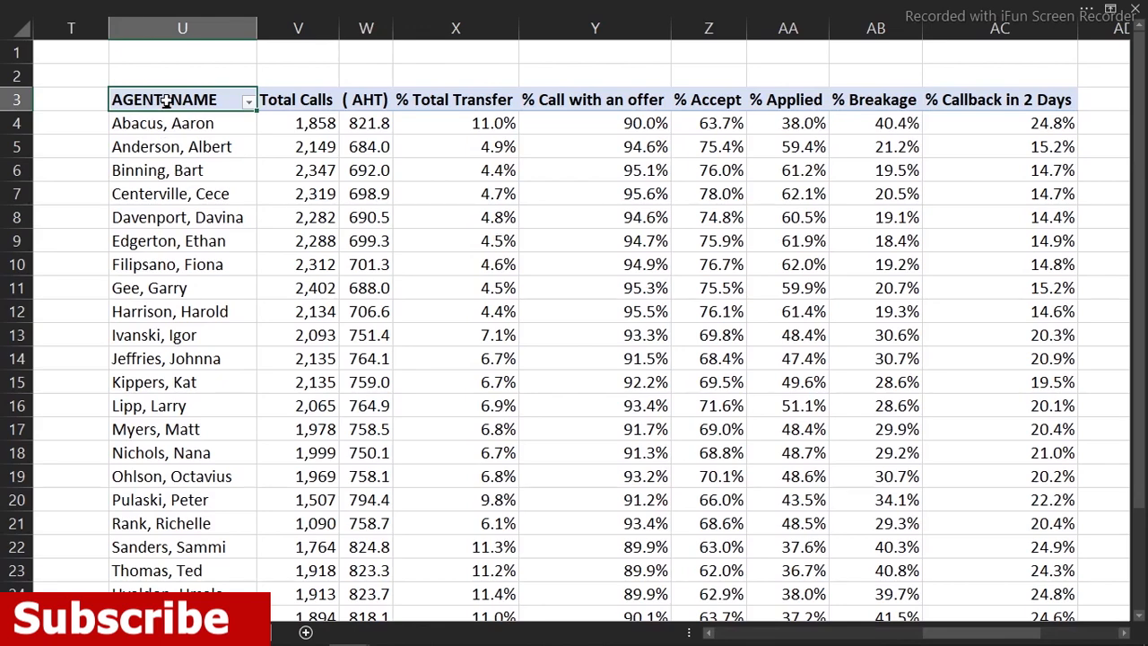
pyautogui.hotkey('ctrl', 'shift', 'End')
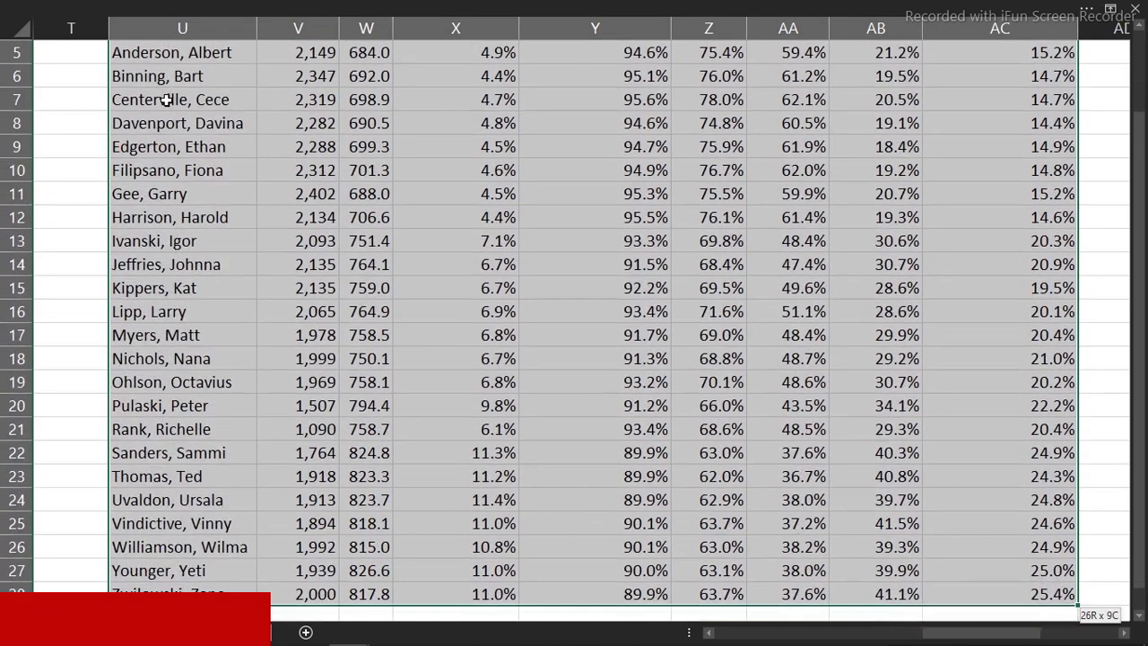
pyautogui.hotkey('ctrl', 'c')
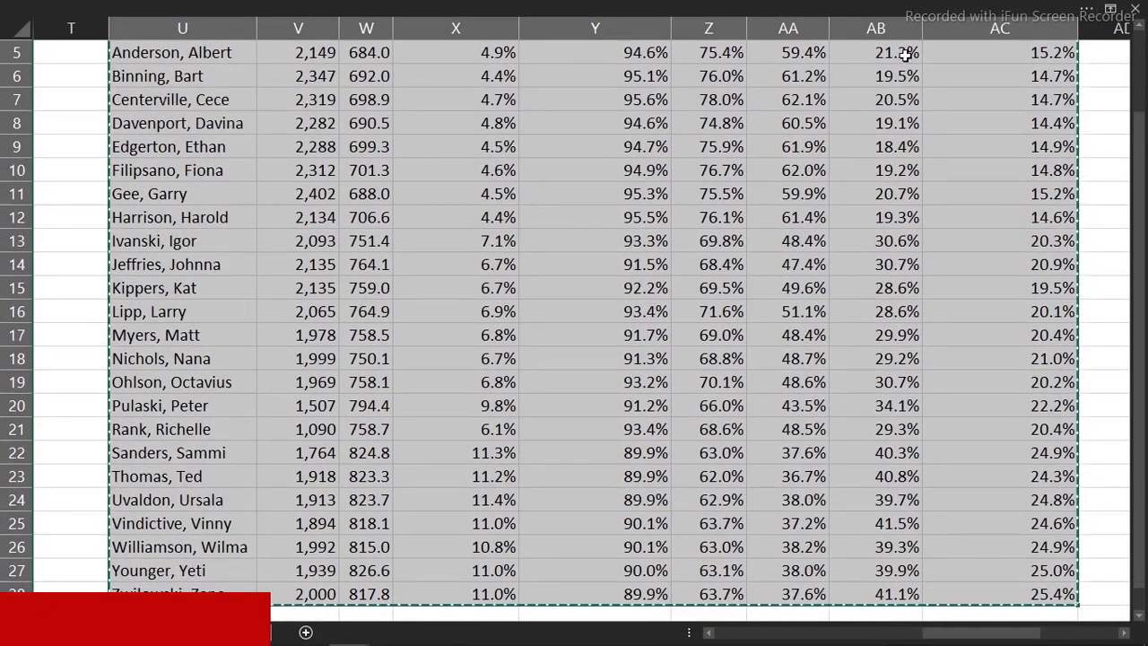
pyautogui.click(1115, 70)
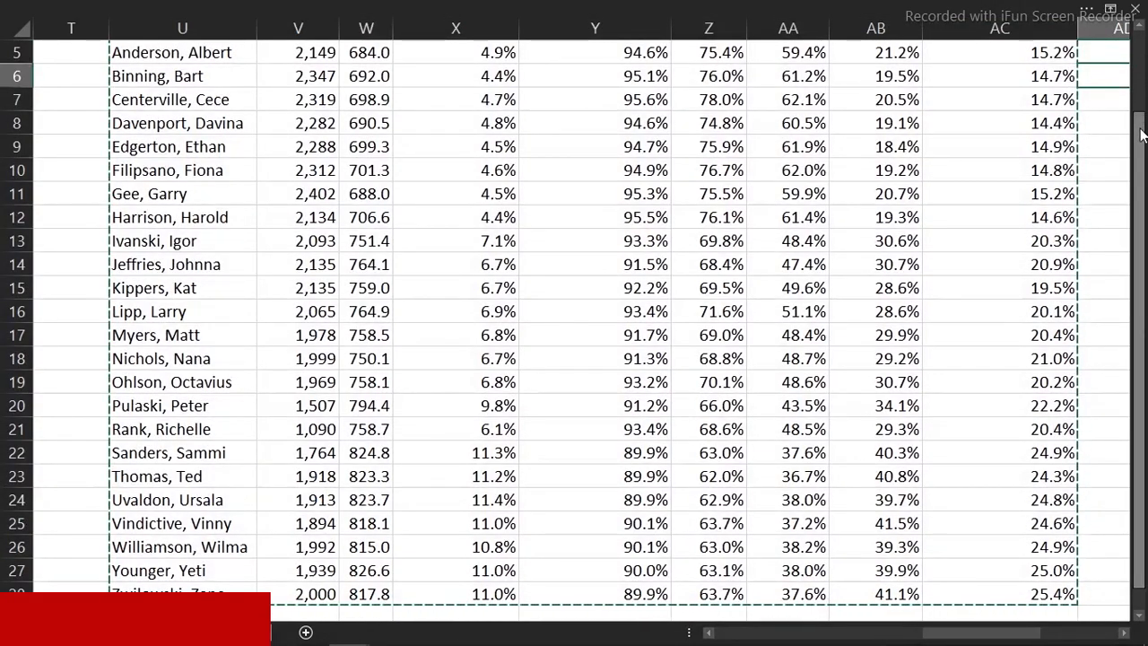
pyautogui.scroll(2, 1126, 72)
pyautogui.click(1112, 104)
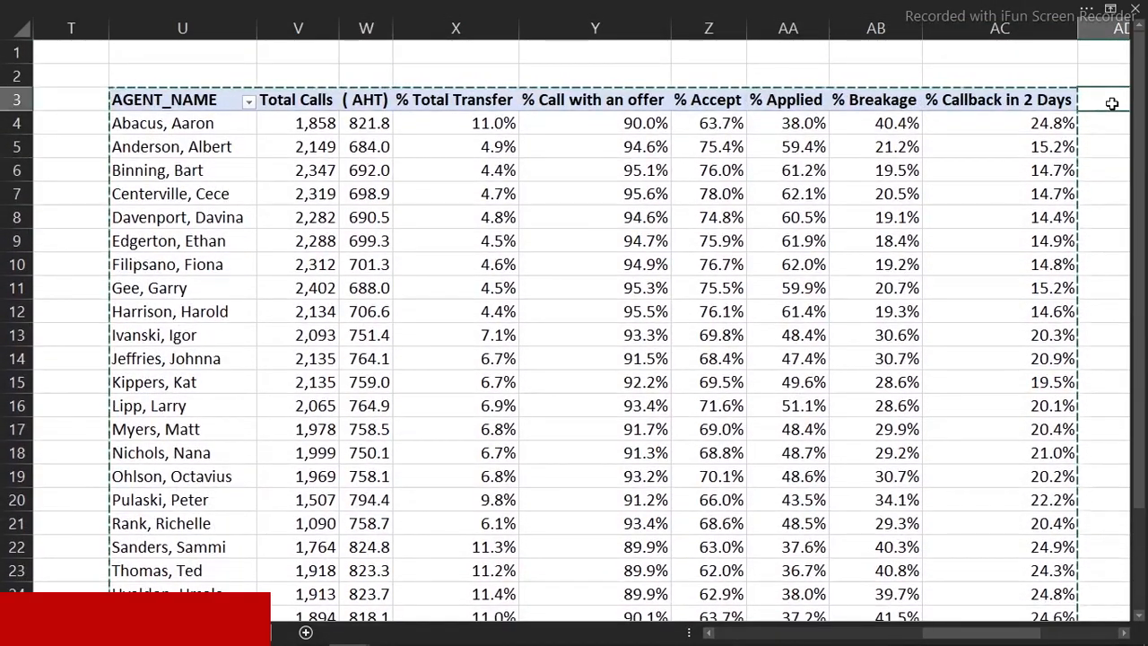
pyautogui.press('Right')
pyautogui.press('Right')
pyautogui.press('Right')
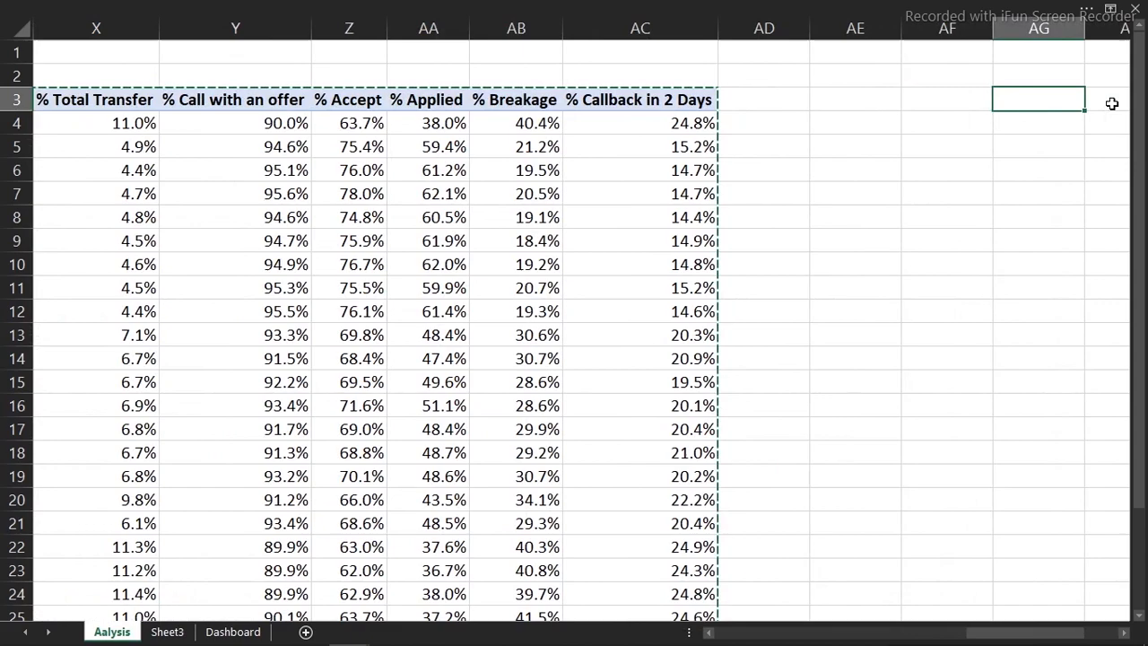
pyautogui.hotkey('ctrl', 'v')
# - Show the field list for the copied PivotTable at AG3
pyautogui.click(1047, 146)
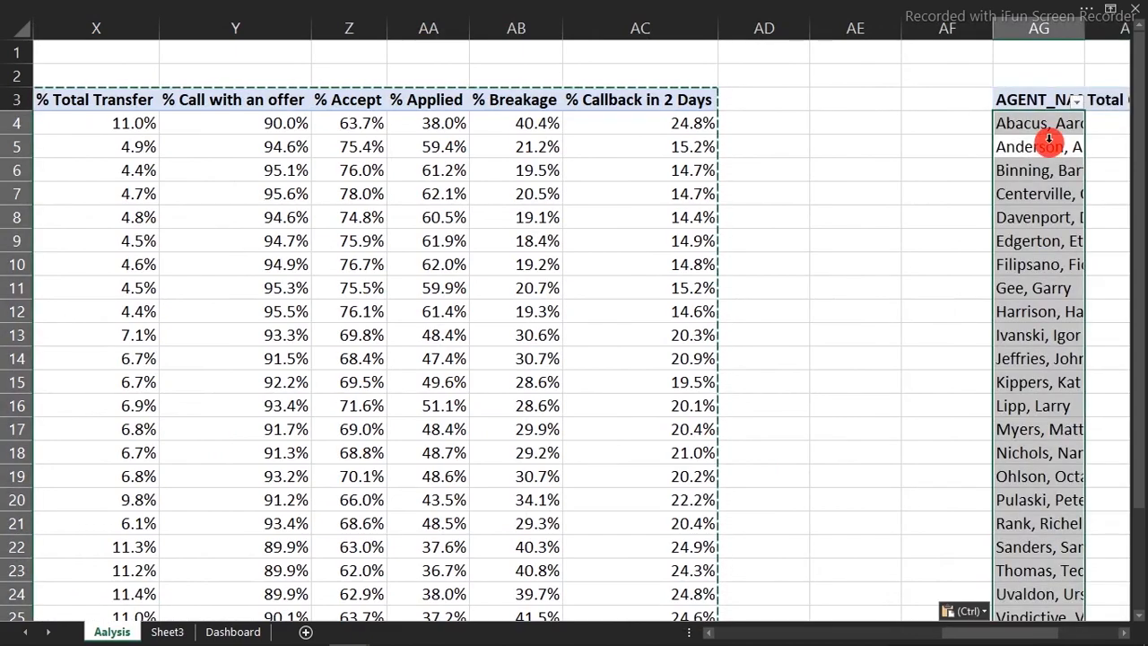
pyautogui.press('Right')
pyautogui.press('Right')
pyautogui.press('Right')
pyautogui.press('Right')
pyautogui.press('Right')
pyautogui.press('Right')
pyautogui.press('Right')
pyautogui.press('Right')
pyautogui.press('Right')
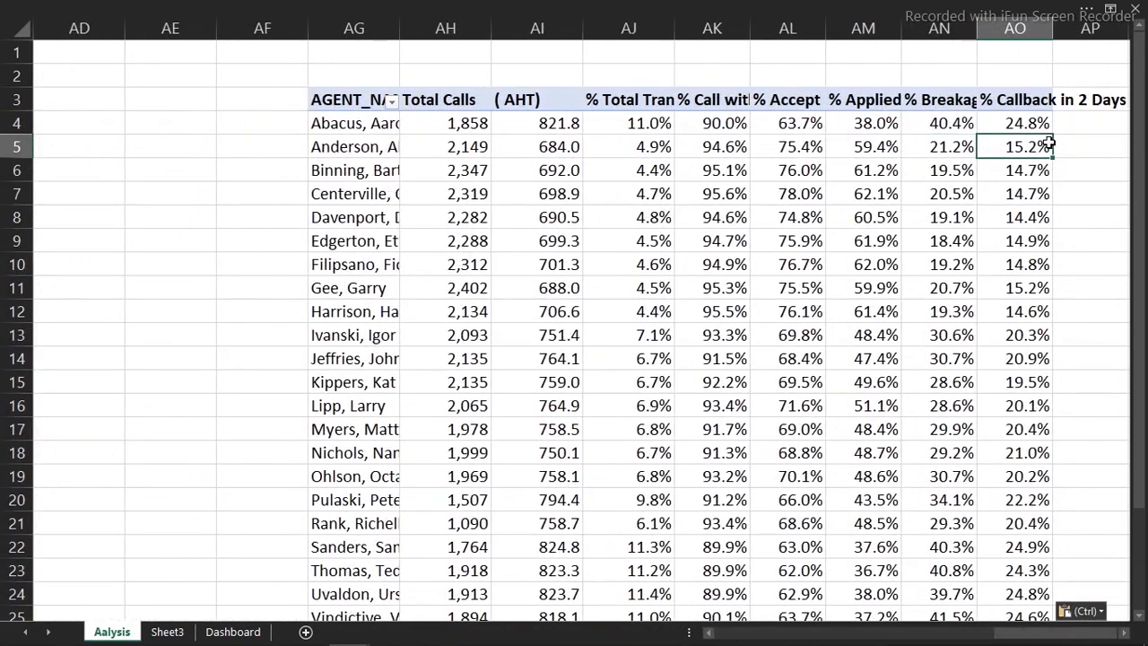
pyautogui.click(919, 173)
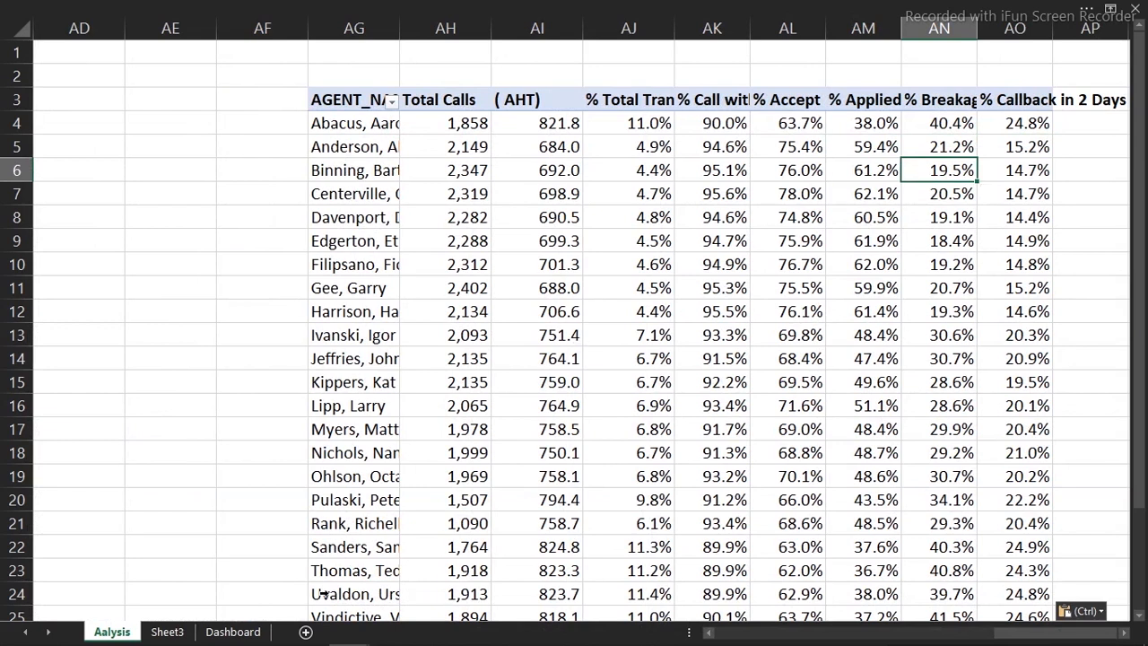
pyautogui.rightClick(940, 169)
pyautogui.click(987, 454)
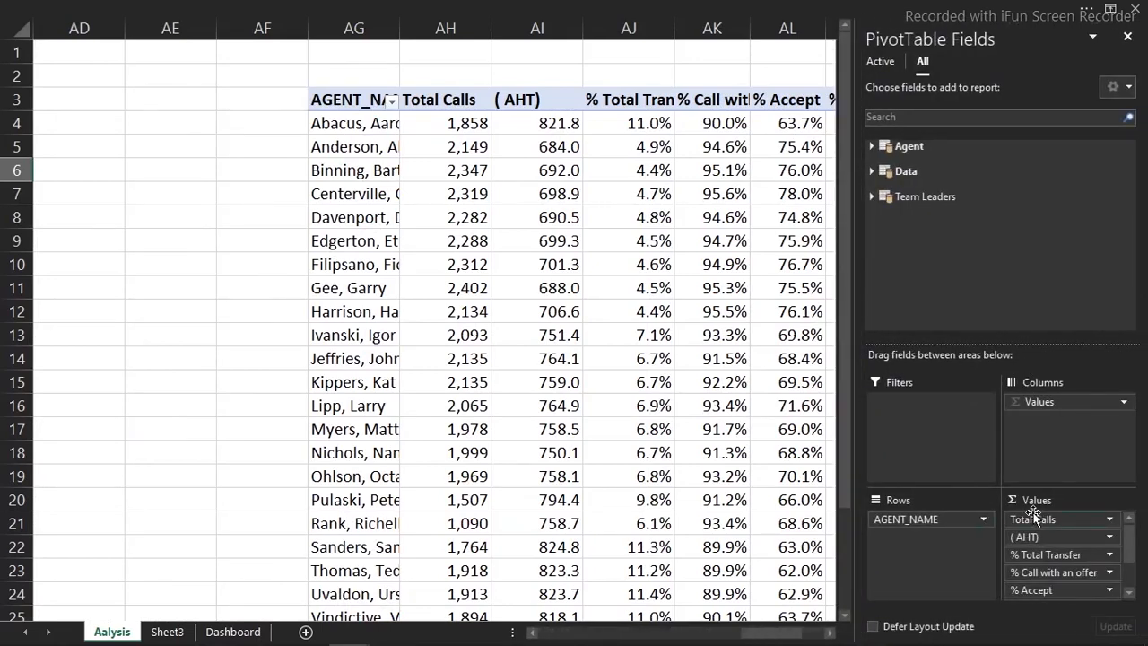
# - Replace AGENT_NAME with TEAM_LEAD_NAME from the Team Leaders table in the copied PivotTable's rows, and return to the Dashboard sheet
pyautogui.moveTo(945, 519); pyautogui.dragTo(711, 459)
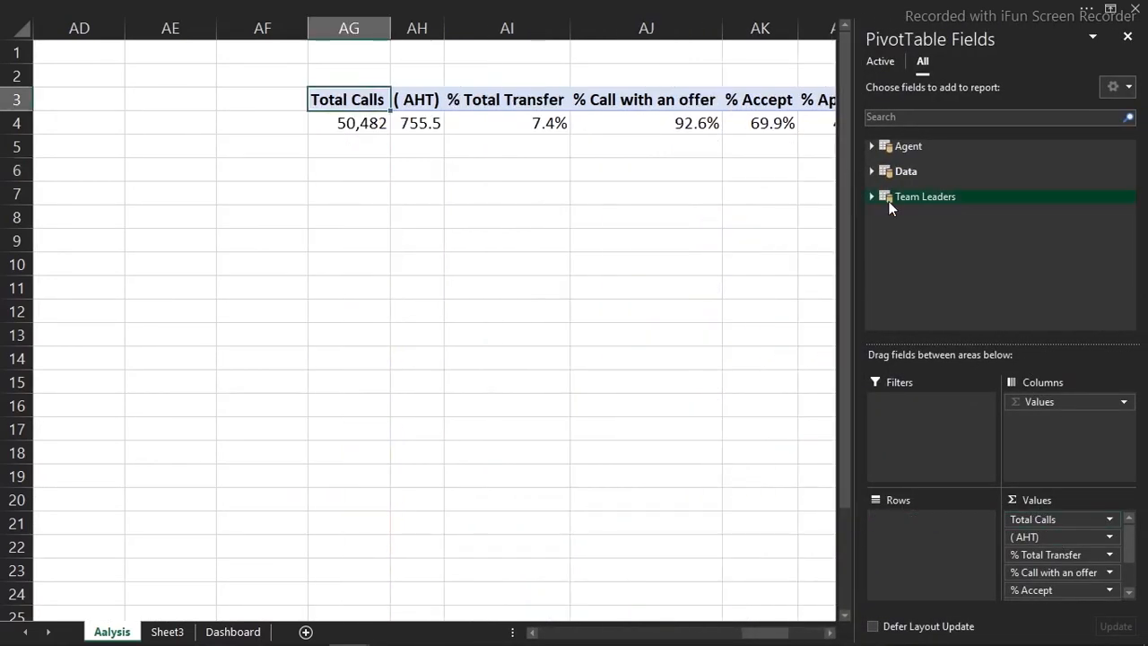
pyautogui.click(872, 196)
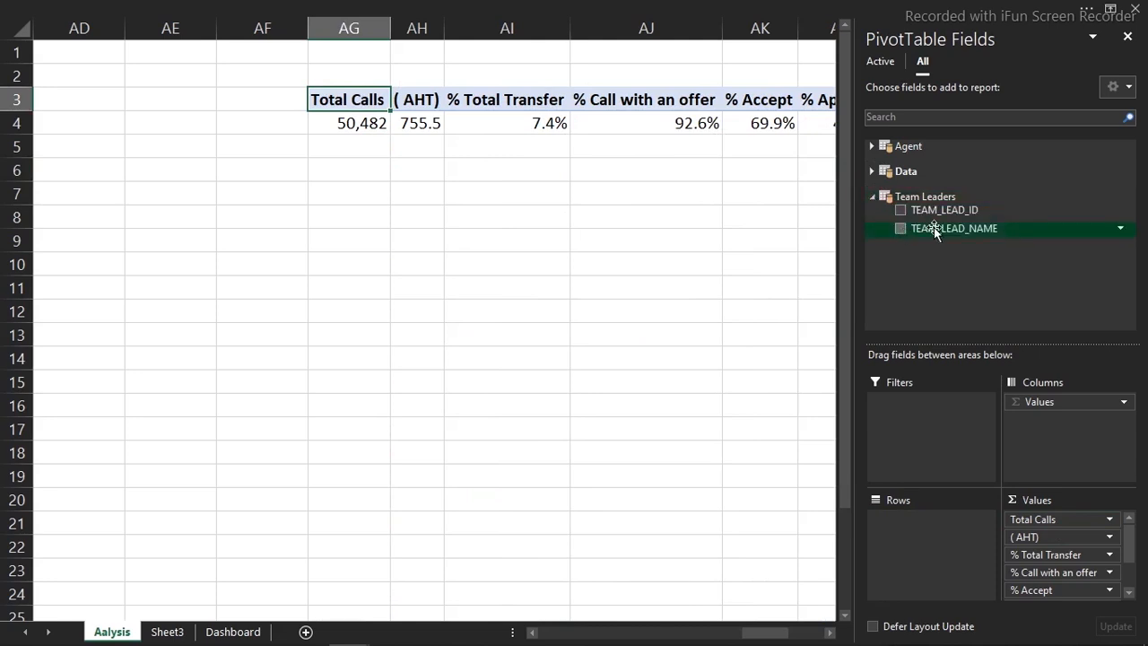
pyautogui.moveTo(939, 232); pyautogui.dragTo(919, 515)
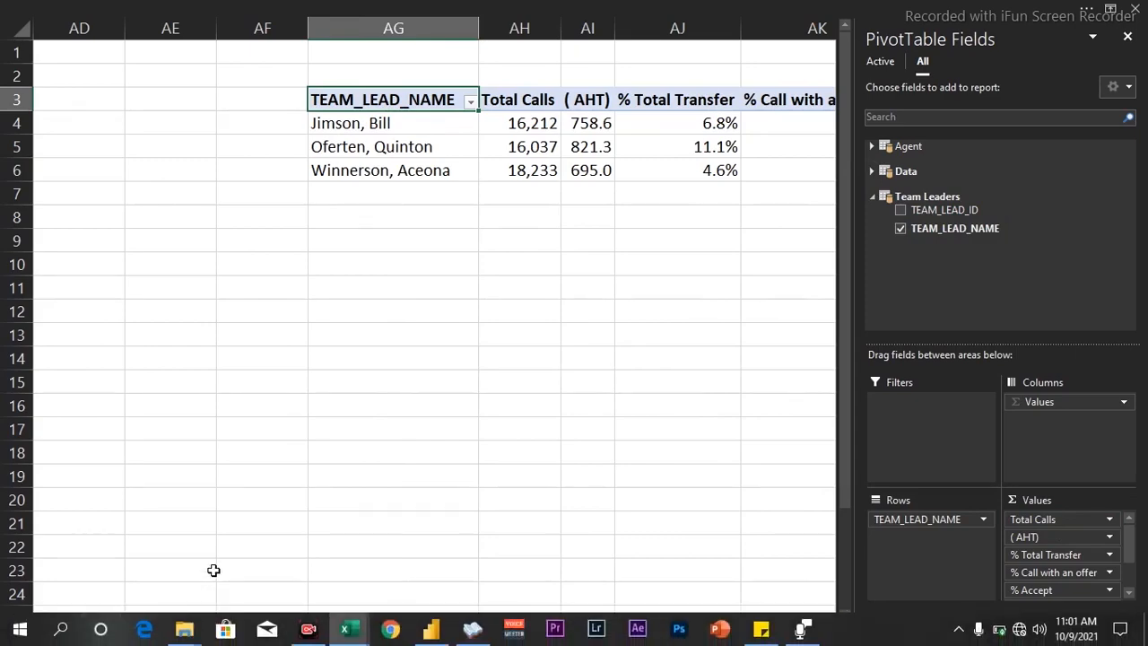
pyautogui.click(230, 632)
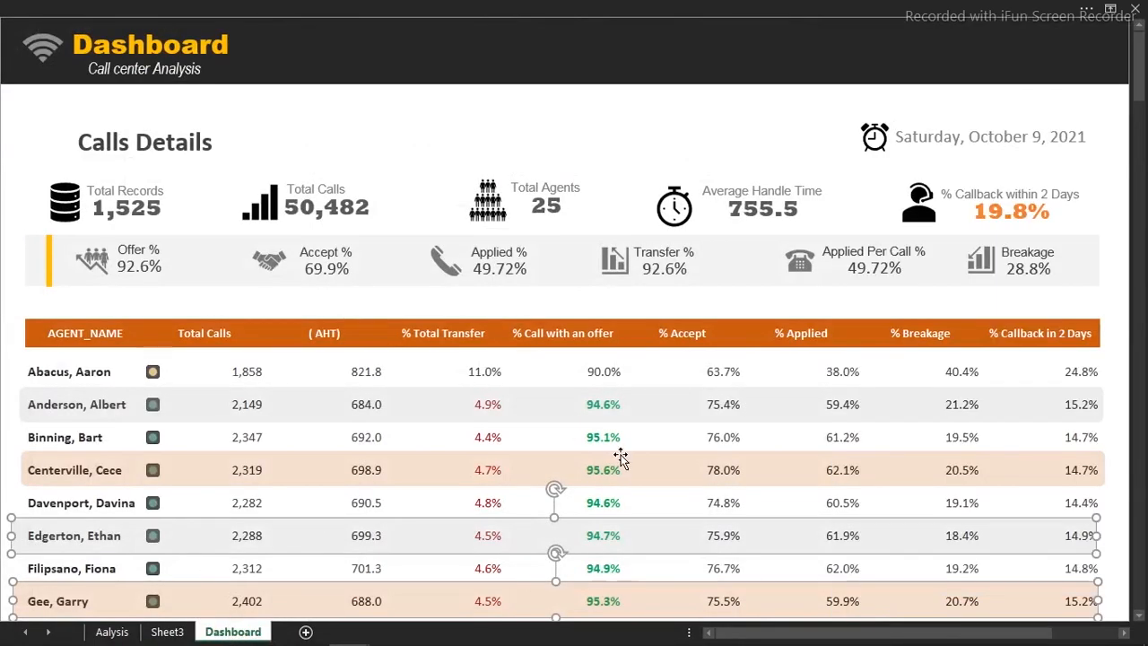
# - Link a Dashboard cell a few rows below the last agent name to the TEAM_LEAD_NAME header with =Aalysis!AG3
pyautogui.click(622, 457)
pyautogui.moveTo(1140, 106); pyautogui.dragTo(1137, 161)
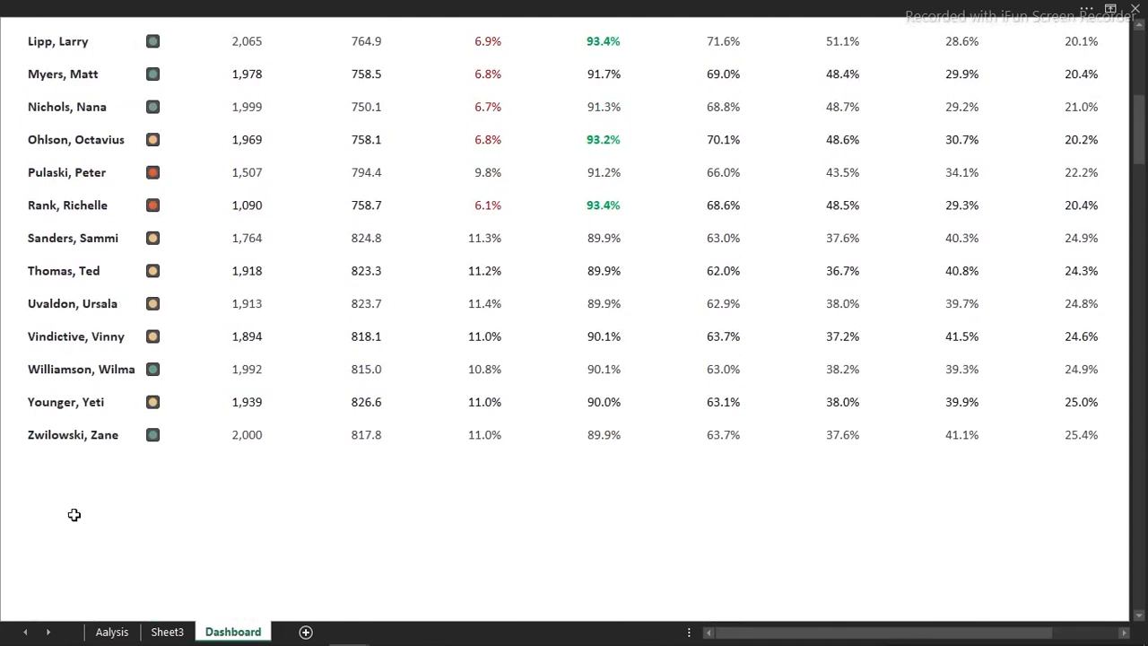
pyautogui.click(27, 529)
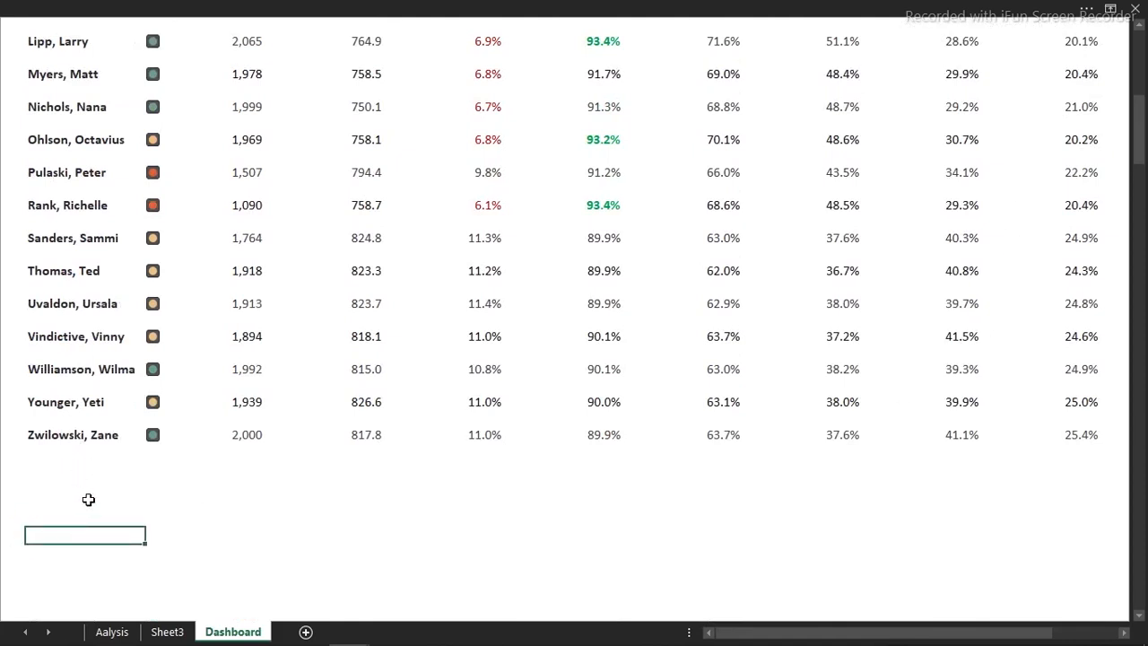
pyautogui.write('=')
pyautogui.click(112, 632)
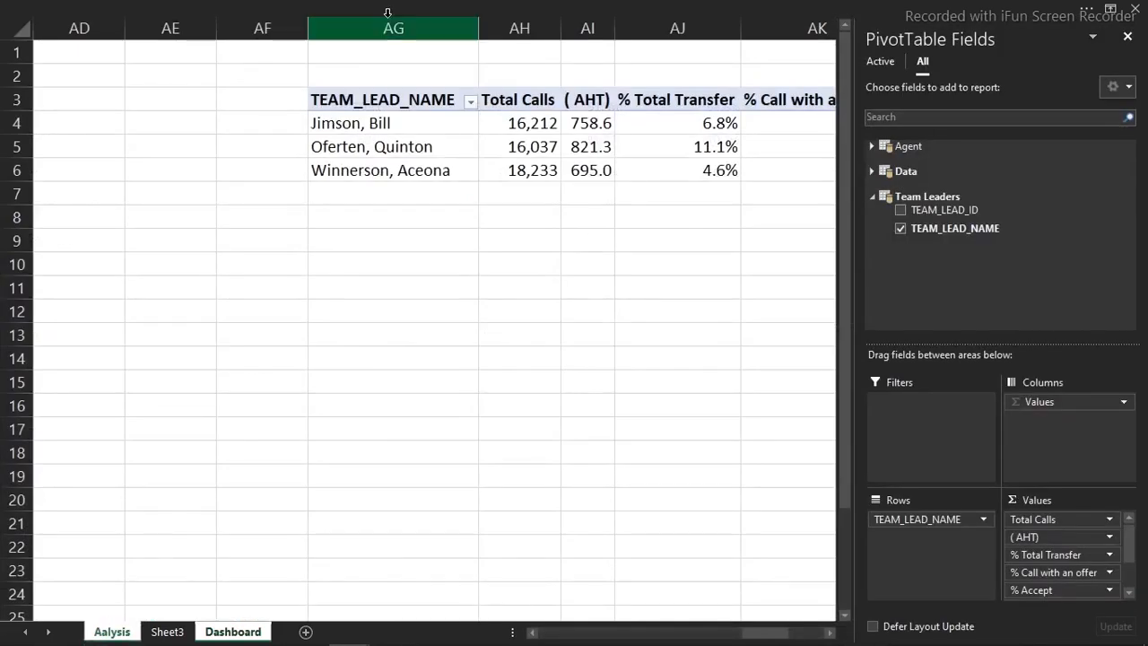
pyautogui.click(366, 100)
pyautogui.press('Return')
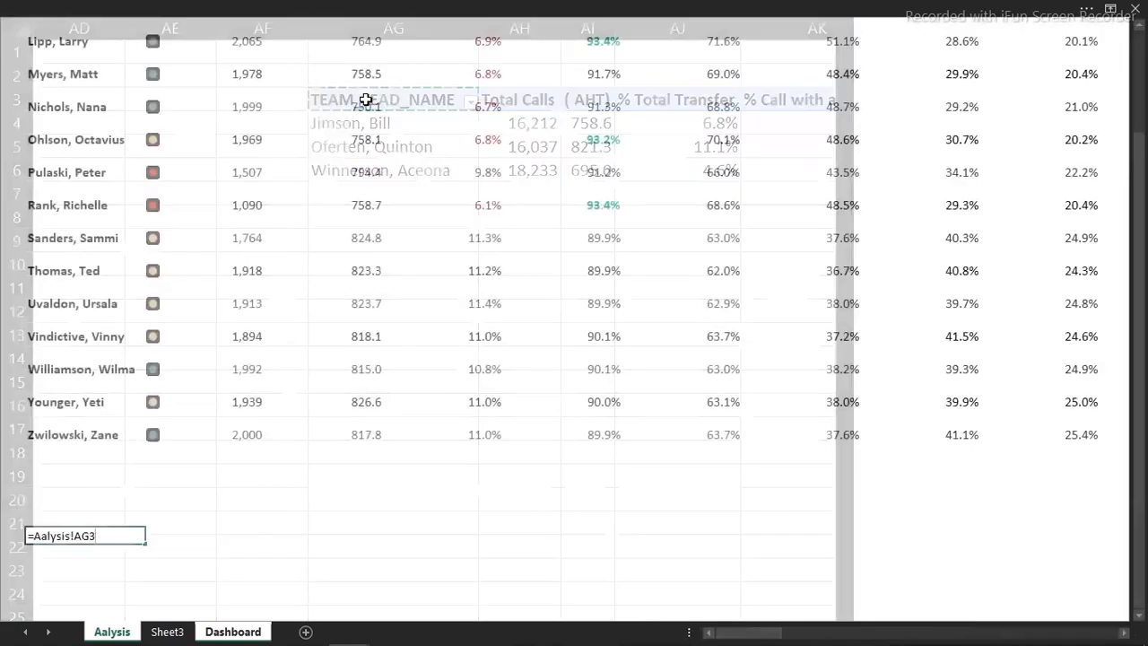
# - Fill the TEAM_LEAD_NAME link formula across through % Callback in 2 Days and down four rows to bring in the team leader data
pyautogui.click(98, 535)
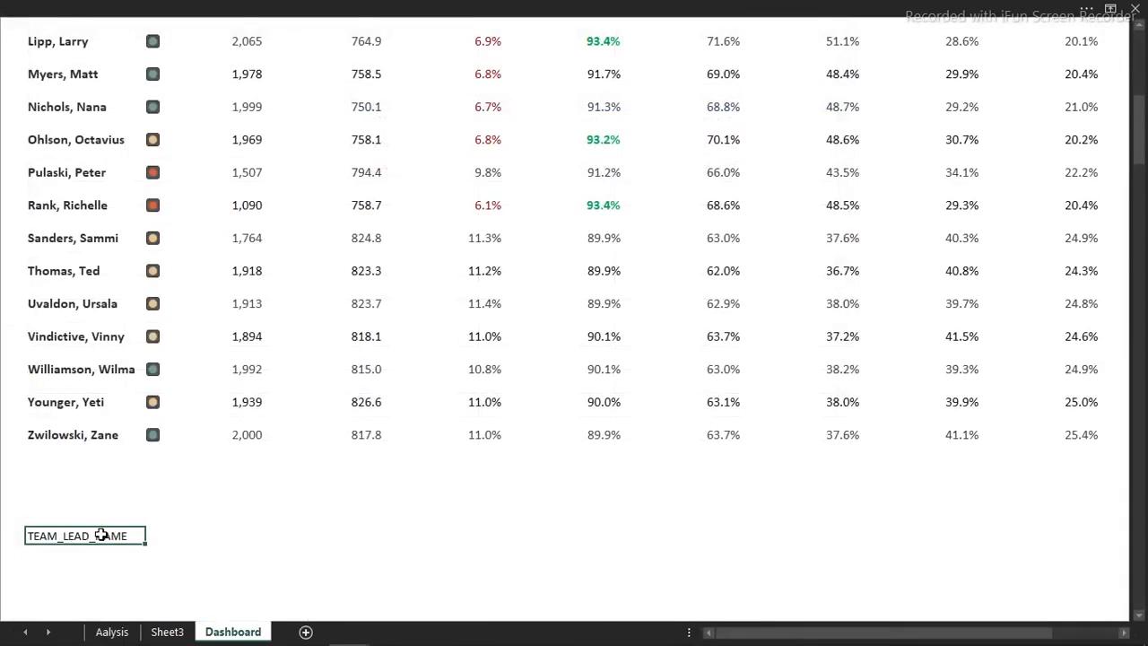
pyautogui.moveTo(146, 543); pyautogui.dragTo(834, 501)
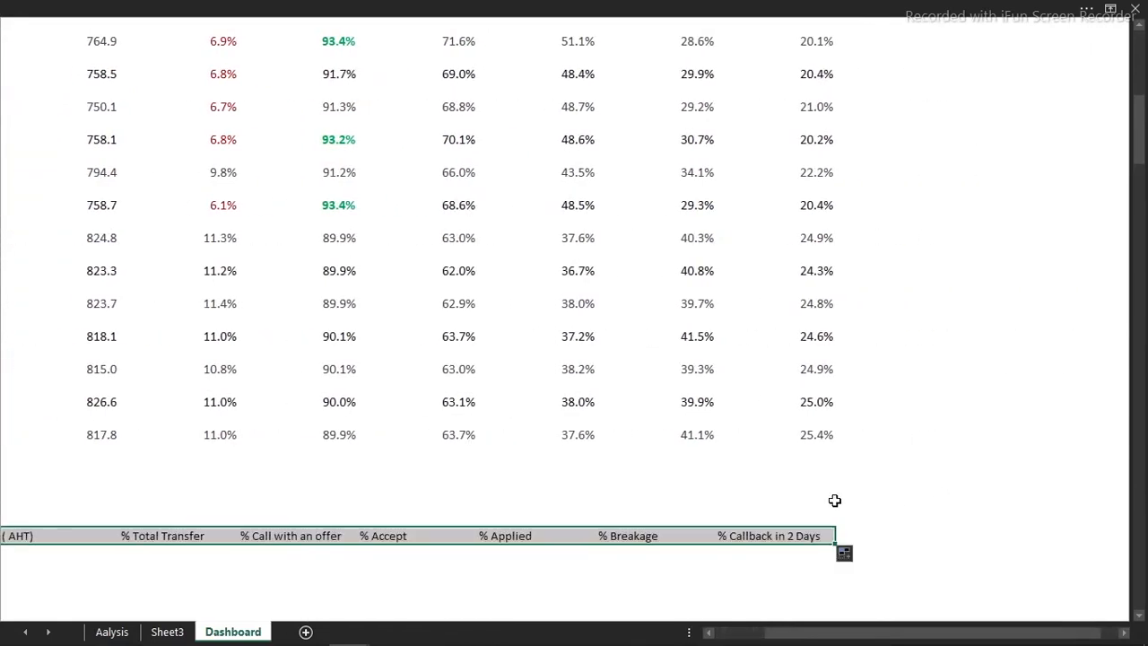
pyautogui.moveTo(835, 542); pyautogui.dragTo(835, 613)
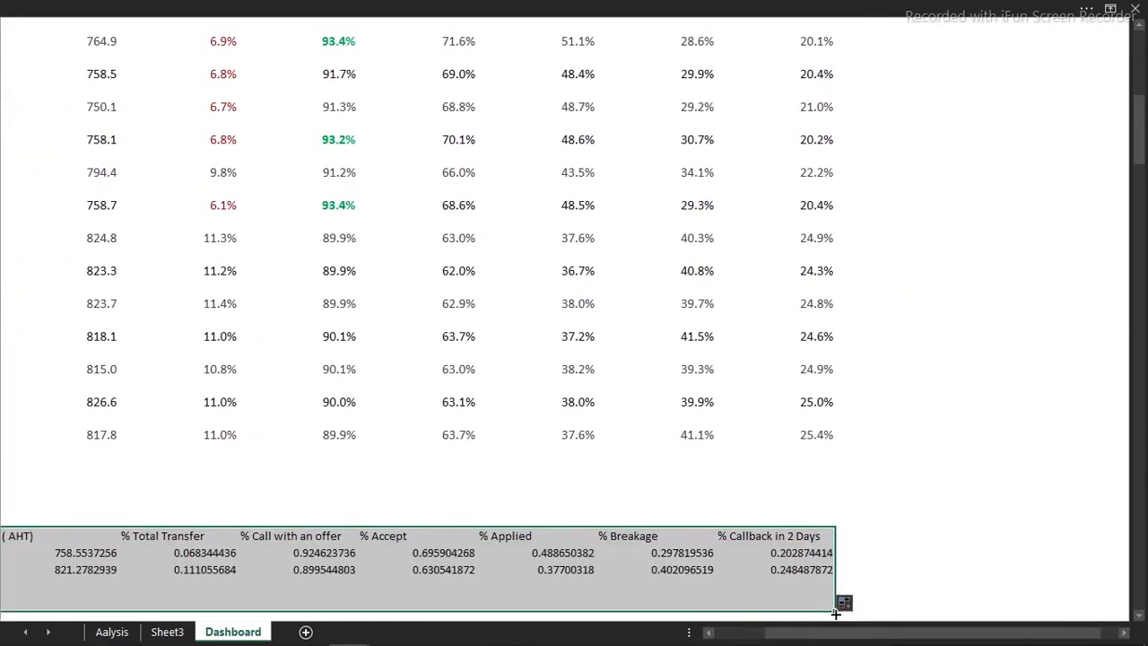
# - Clear the surplus row of zeros beneath the last team leader
pyautogui.doubleClick(821, 598)
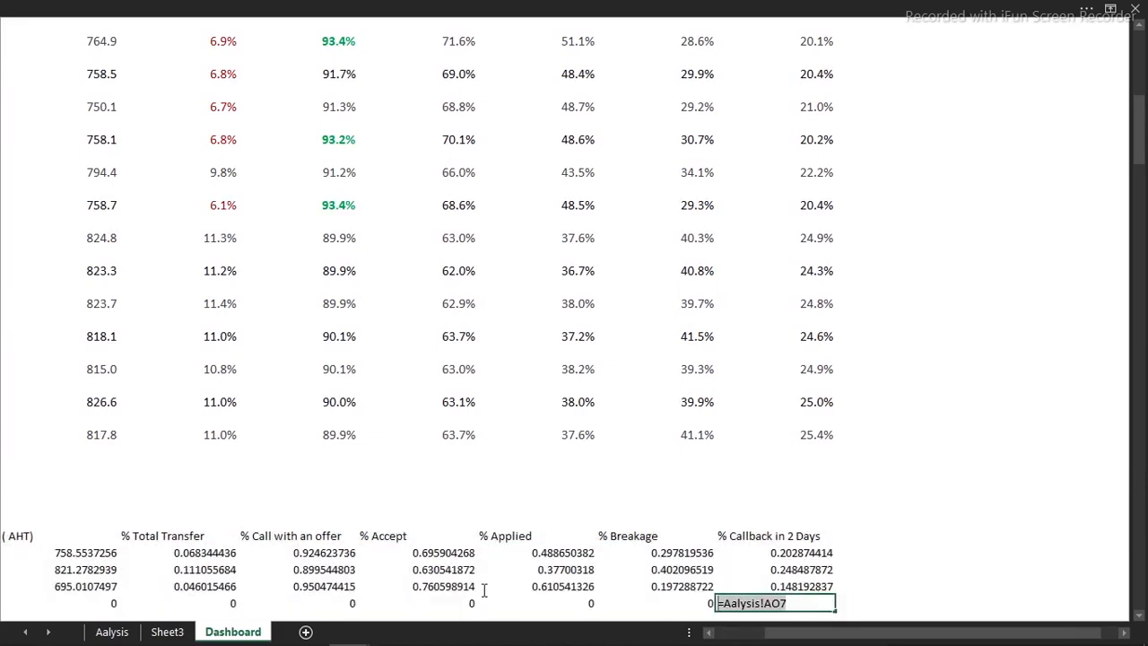
pyautogui.click(619, 601)
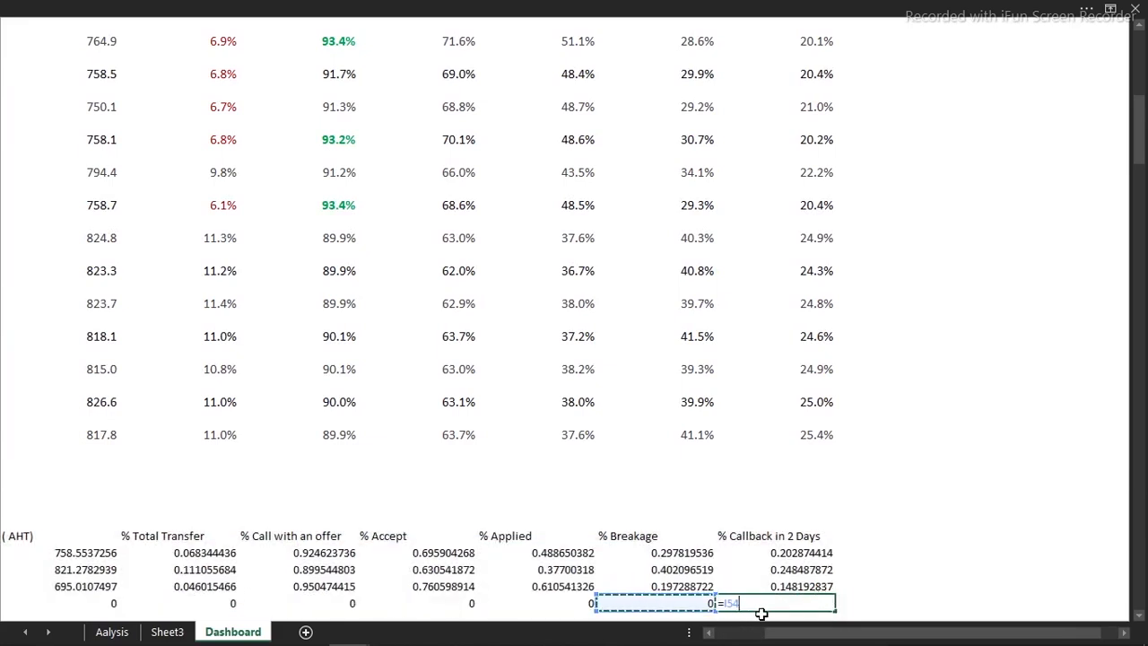
pyautogui.hotkey('ctrl', 'Return')
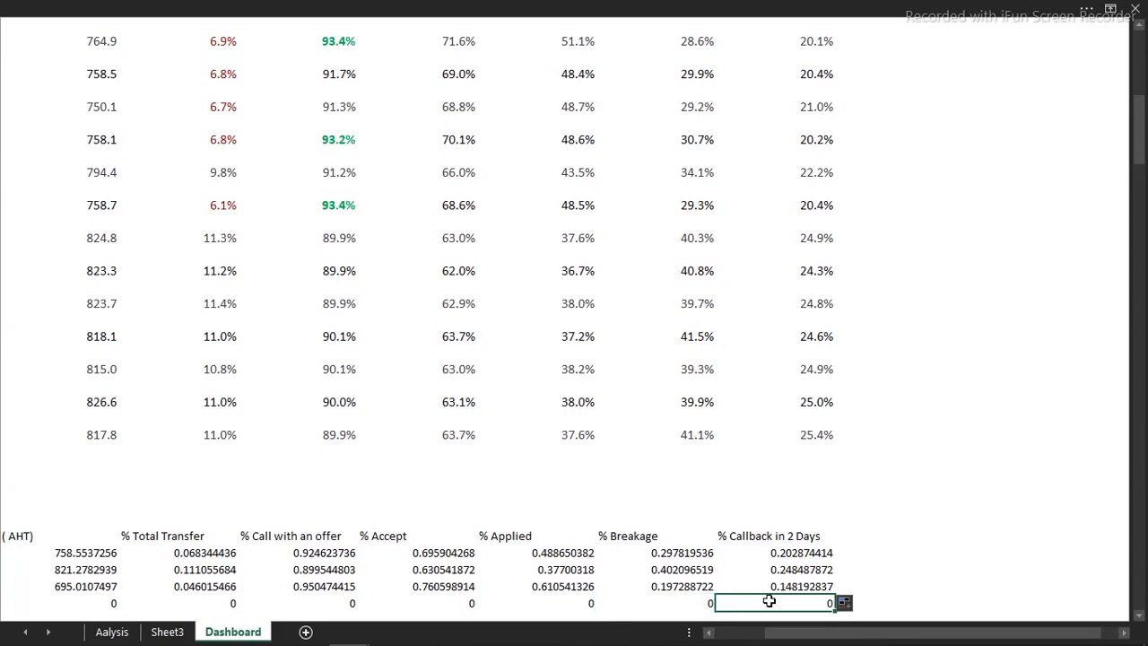
pyautogui.moveTo(769, 599); pyautogui.dragTo(4, 373)
pyautogui.press('Delete')
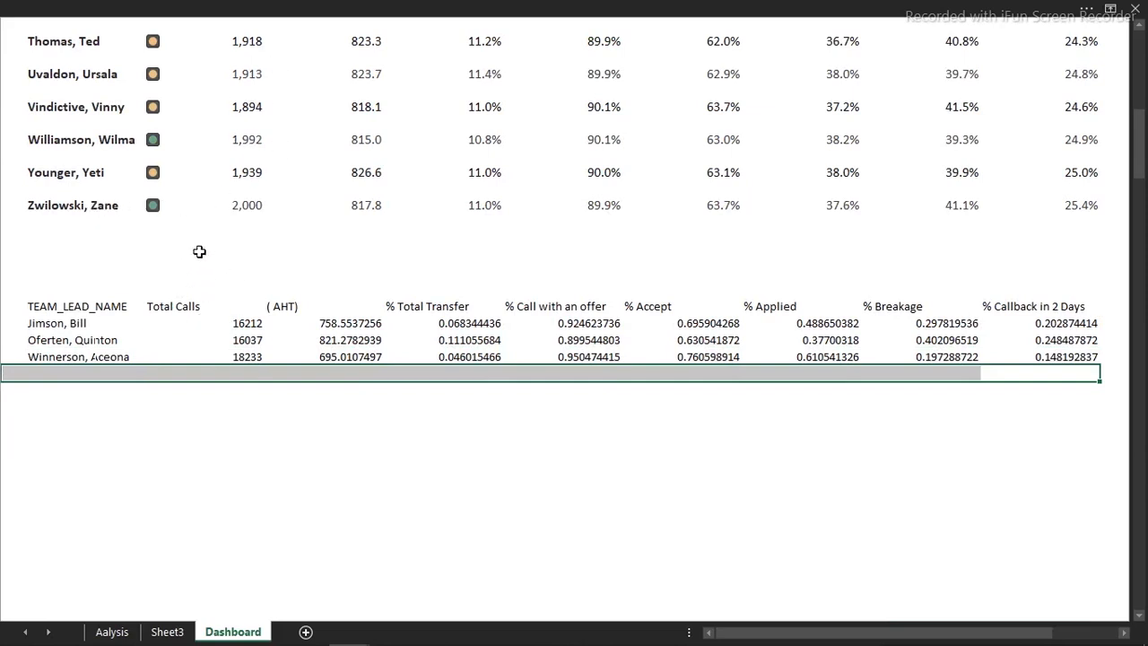
# - Copy the format of the first agent's % Applied cell onto all team leader figures from Total Calls to % Callback in 2 Days
pyautogui.moveTo(1139, 143); pyautogui.dragTo(1141, 110)
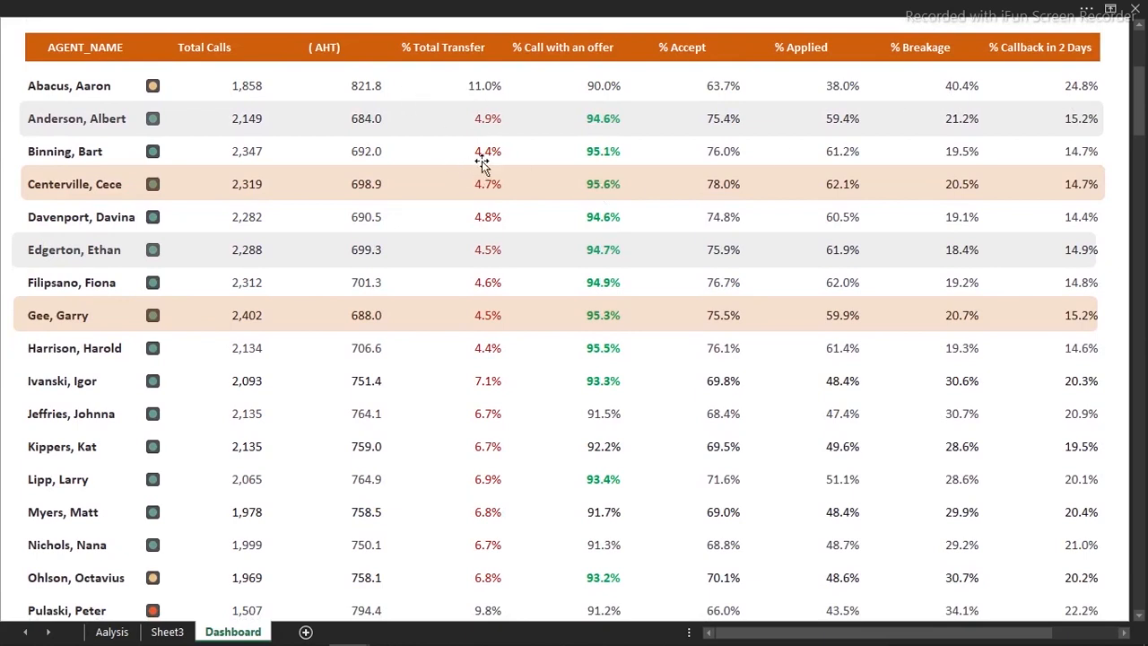
pyautogui.click(843, 78)
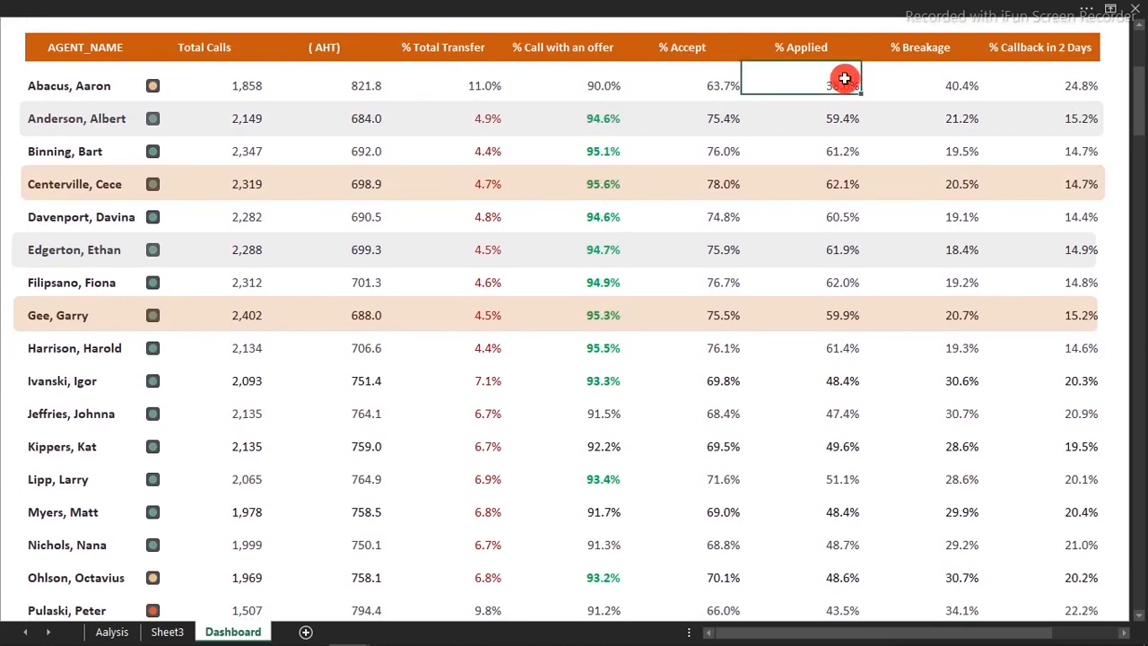
pyautogui.click(454, 7)
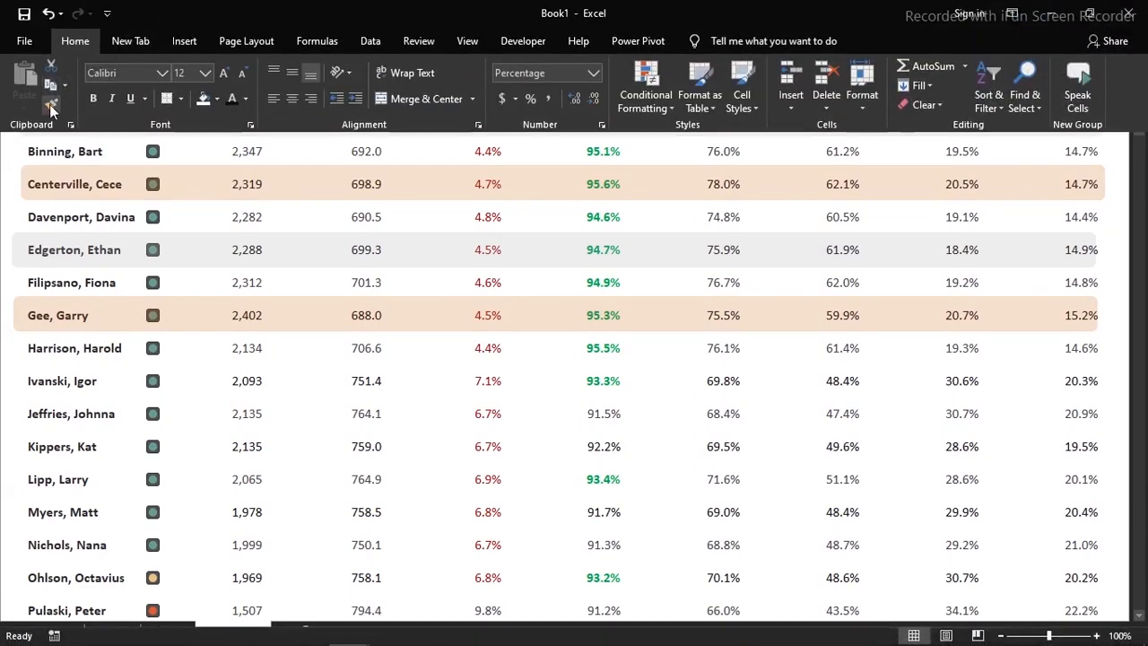
pyautogui.click(51, 103)
pyautogui.scroll(-7, 1145, 184)
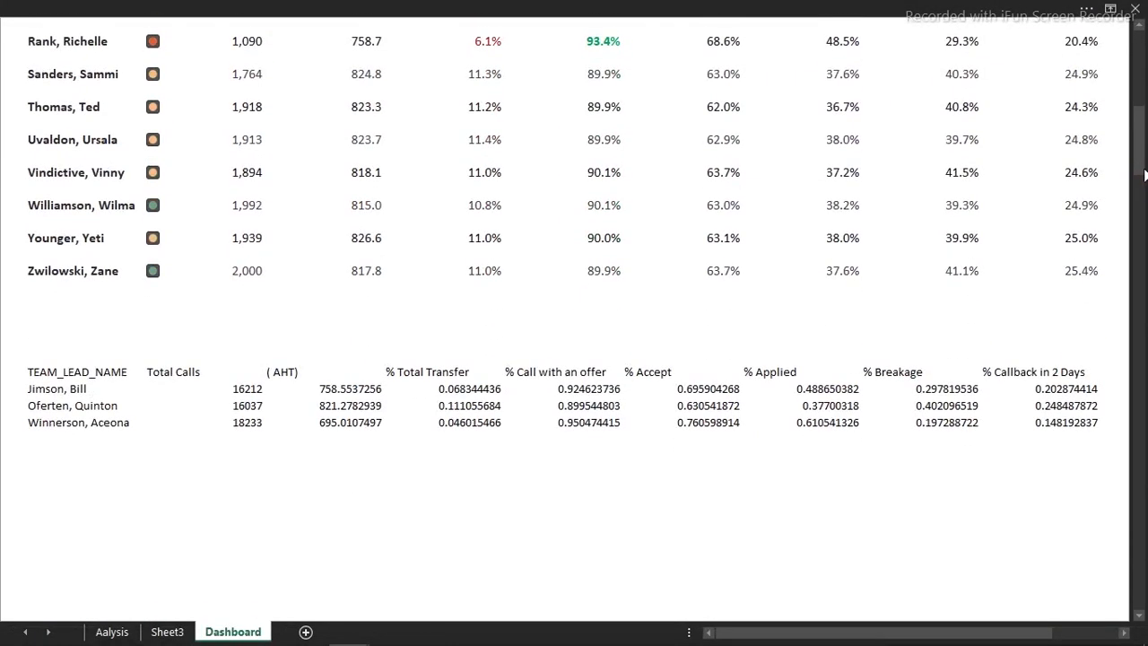
pyautogui.moveTo(253, 390)
pyautogui.mouseDown()
pyautogui.moveTo(912, 425)
pyautogui.moveTo(757, 432)
pyautogui.moveTo(1005, 423)
pyautogui.mouseUp()
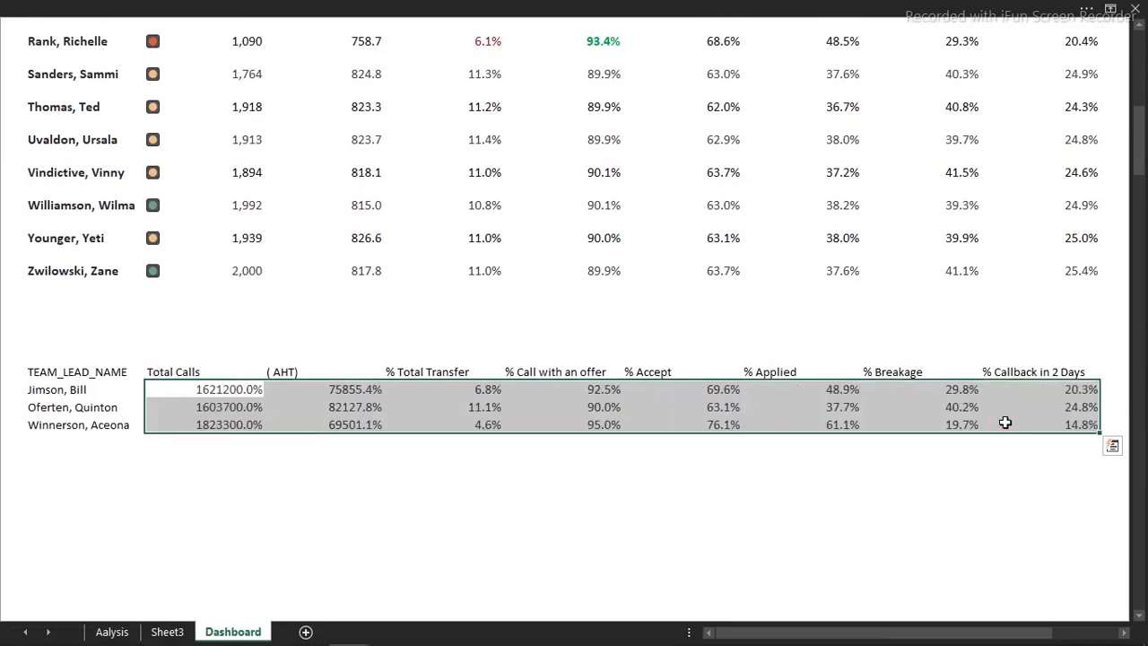
# - Format the team leaders' Total Calls and ( AHT) figures as Number with one decimal place
pyautogui.click(201, 392)
pyautogui.moveTo(215, 395); pyautogui.dragTo(329, 419)
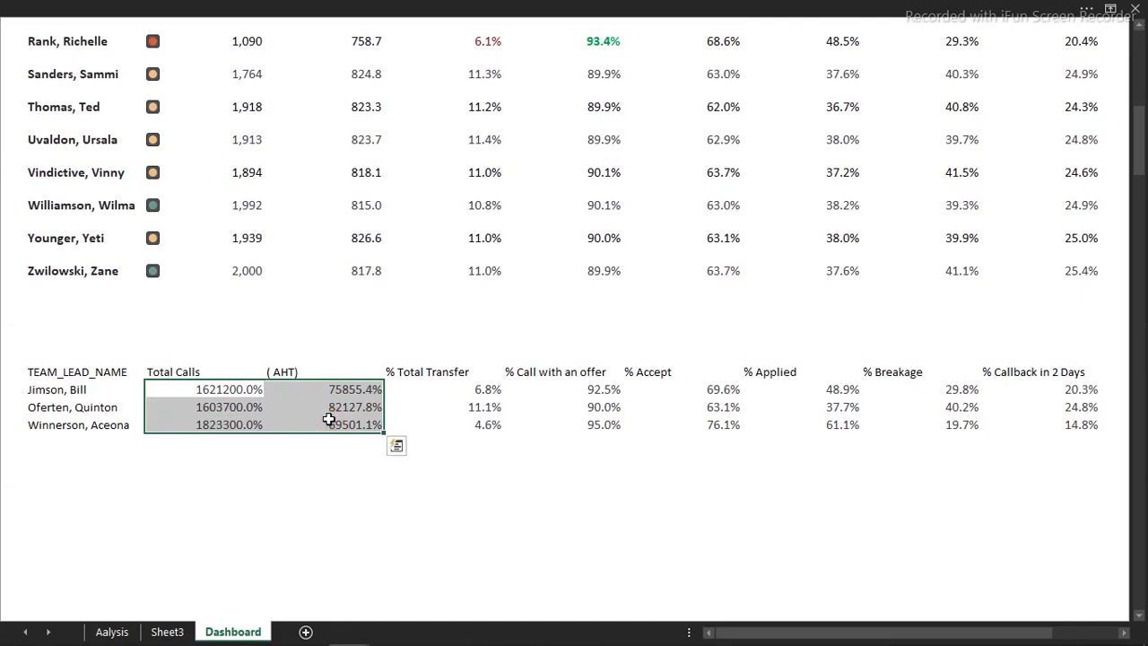
pyautogui.hotkey('ctrl', '1')
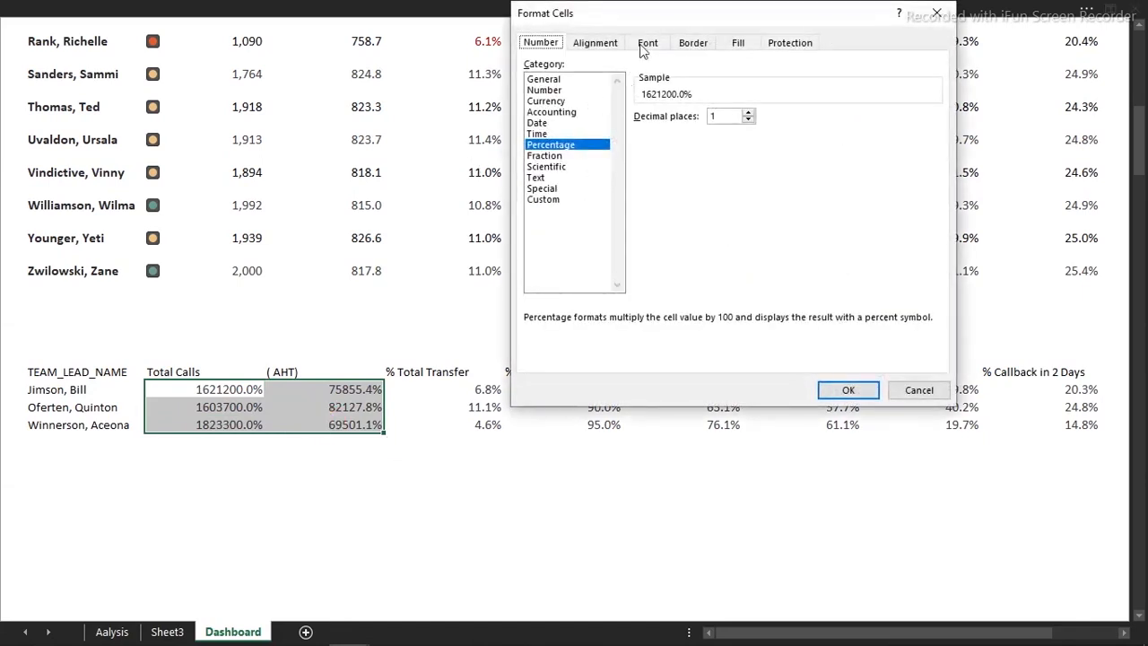
pyautogui.click(547, 90)
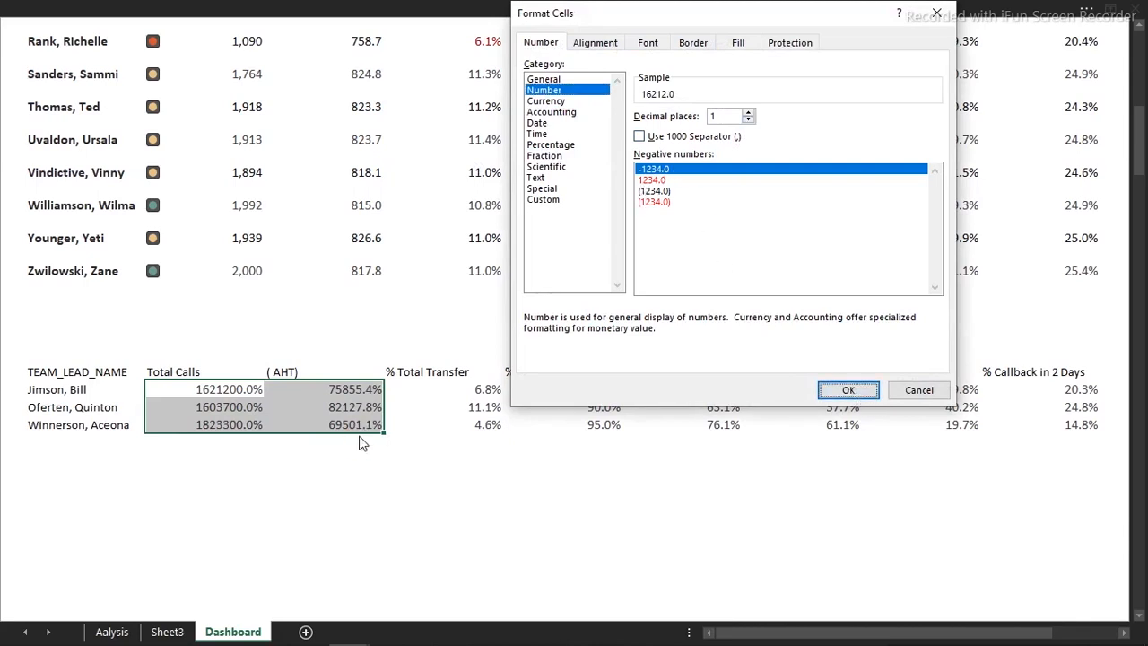
pyautogui.click(851, 392)
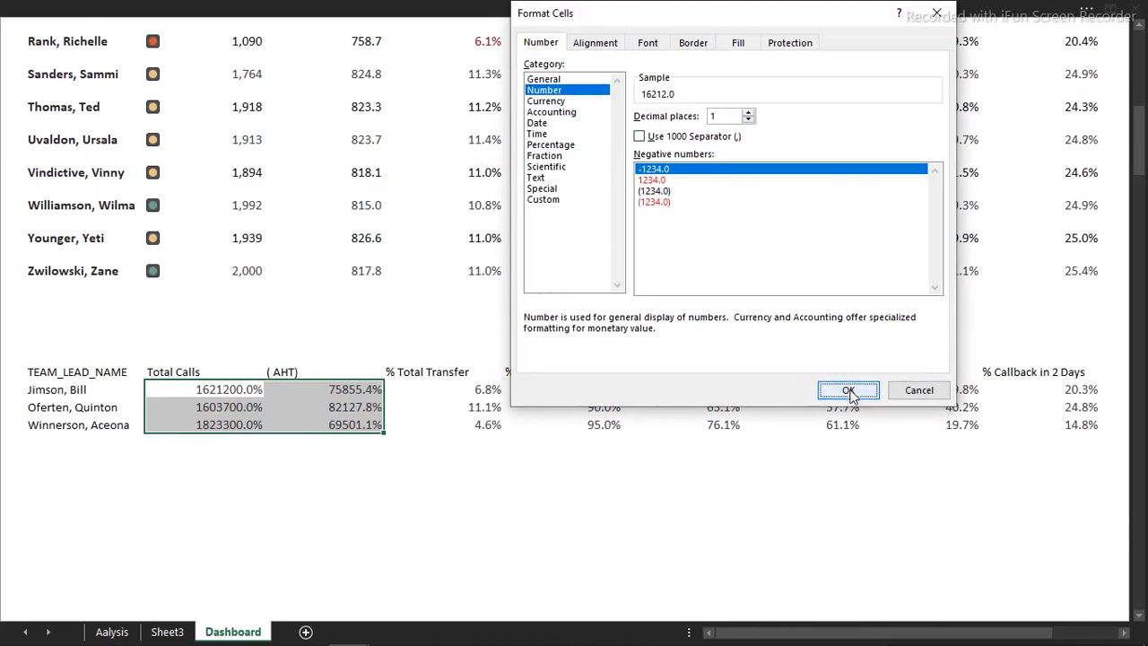
pyautogui.click(852, 392)
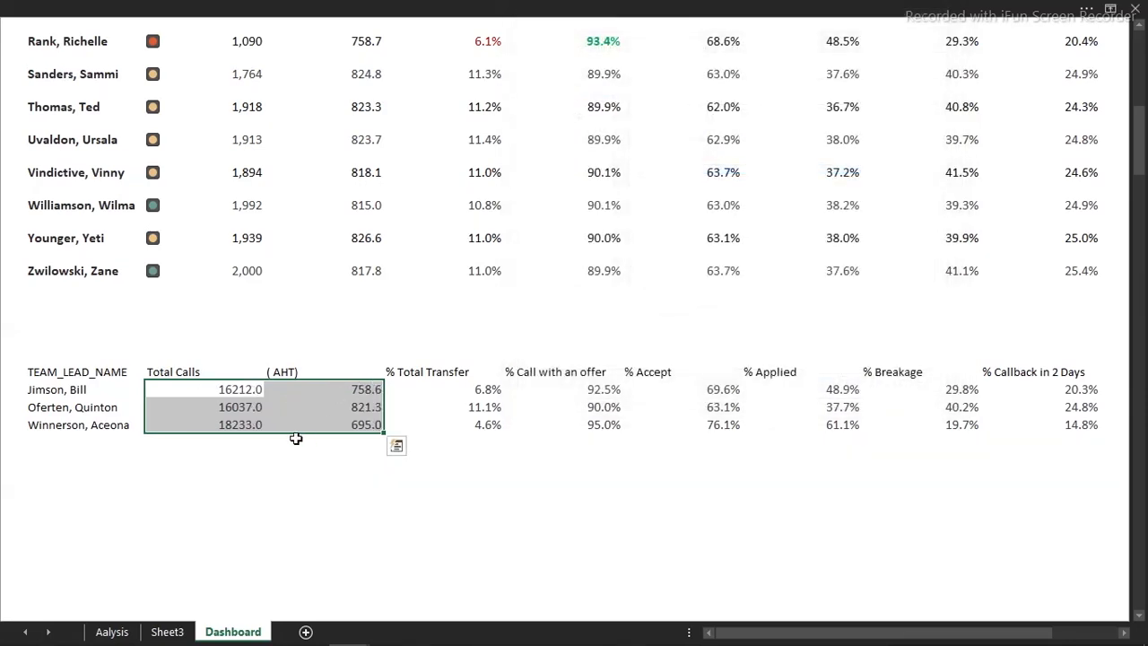
# - Set the team leaders' Total Calls figures to use the 1000 separator and no decimal places
pyautogui.moveTo(249, 390); pyautogui.dragTo(249, 424)
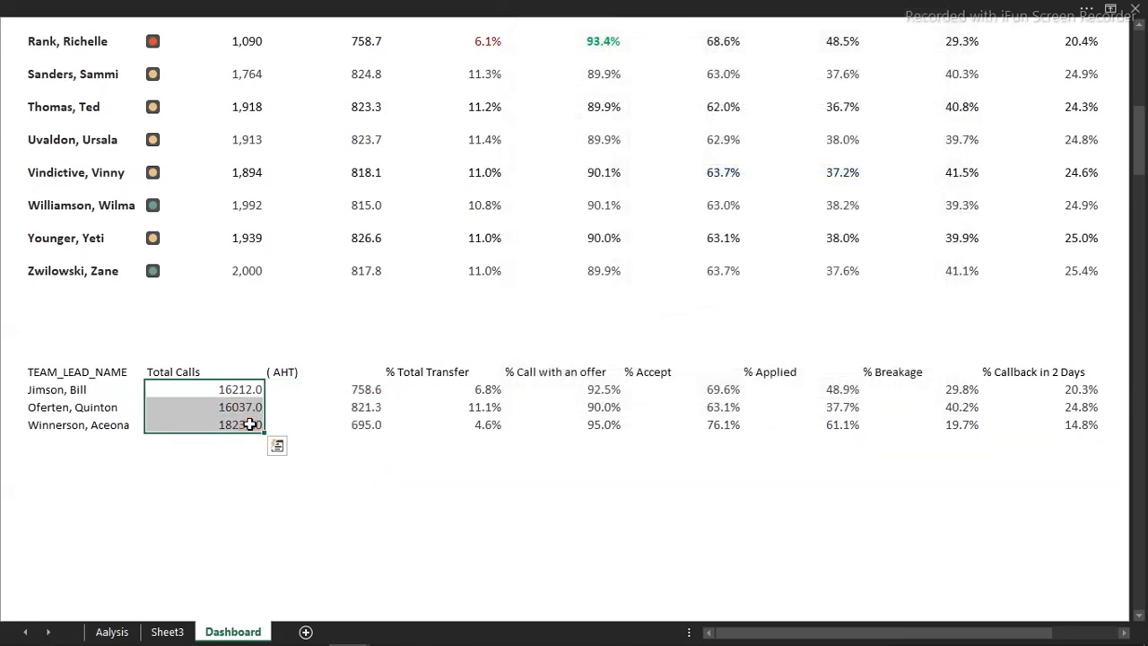
pyautogui.hotkey('ctrl', '1')
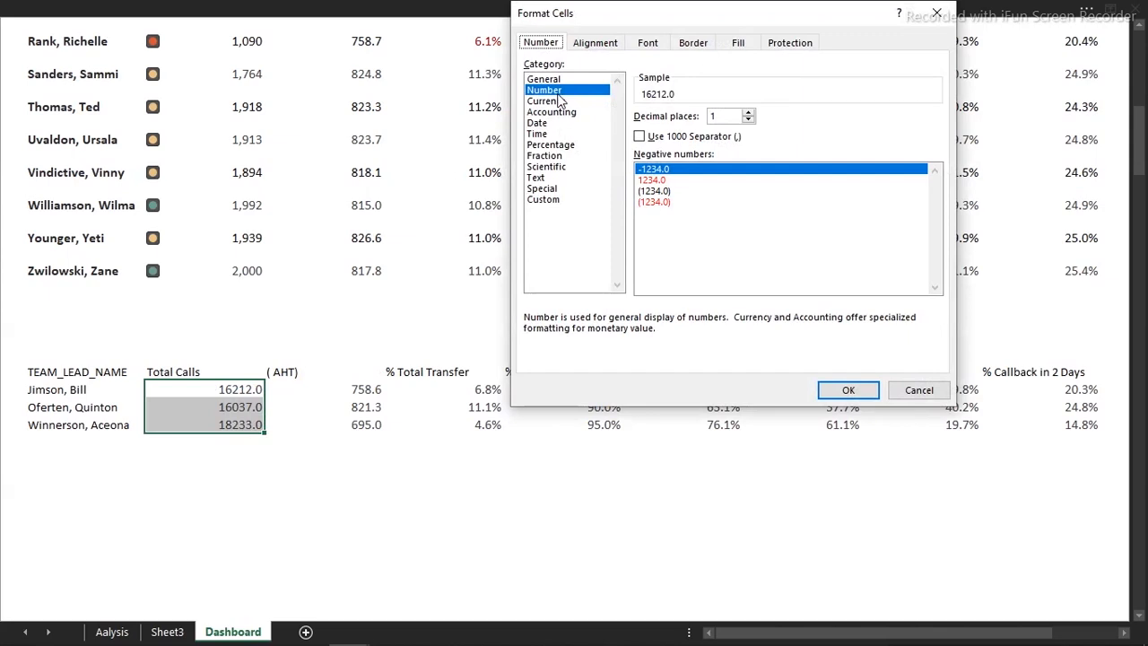
pyautogui.click(640, 138)
pyautogui.click(748, 120)
pyautogui.click(847, 389)
pyautogui.click(107, 269)
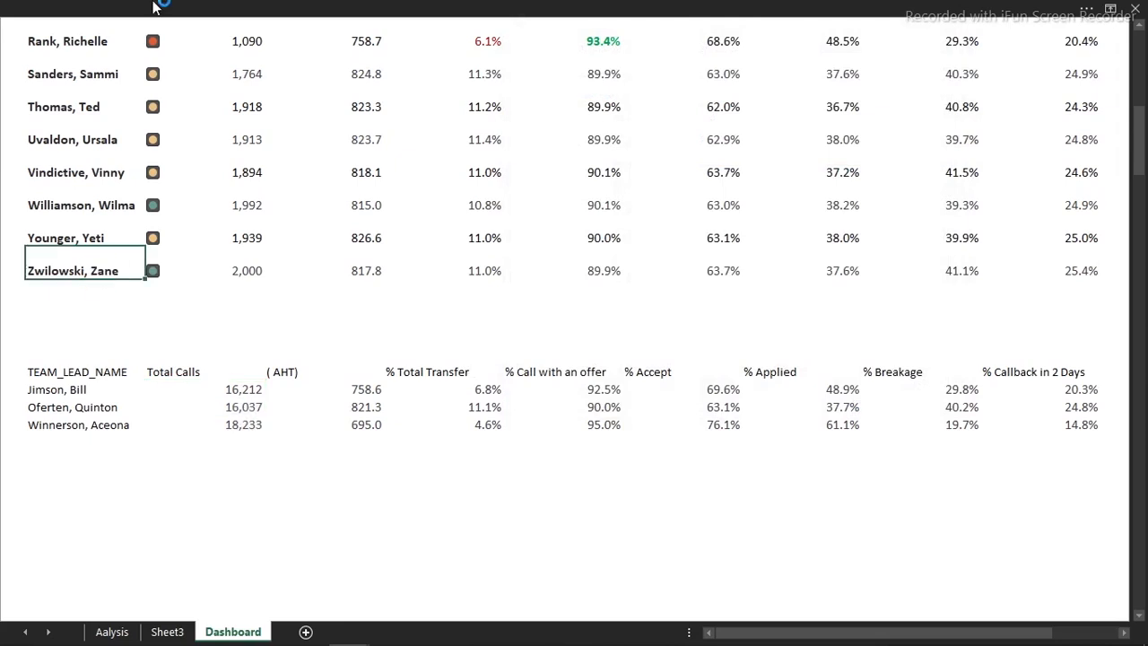
pyautogui.click(162, 7)
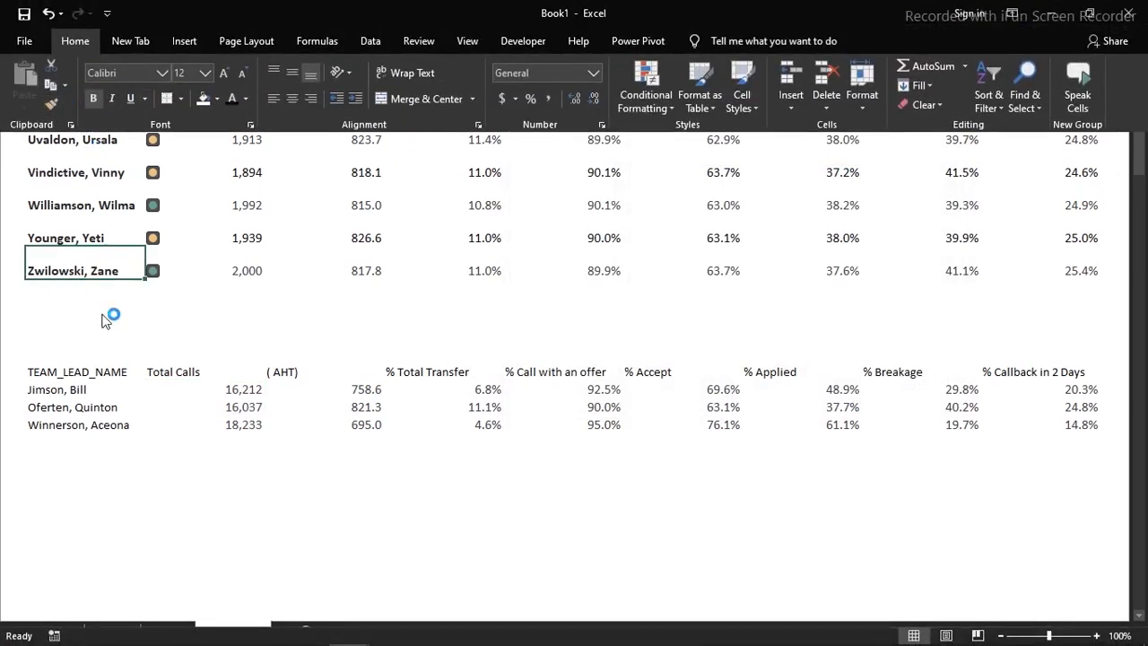
pyautogui.click(84, 381)
pyautogui.moveTo(78, 373); pyautogui.dragTo(82, 421)
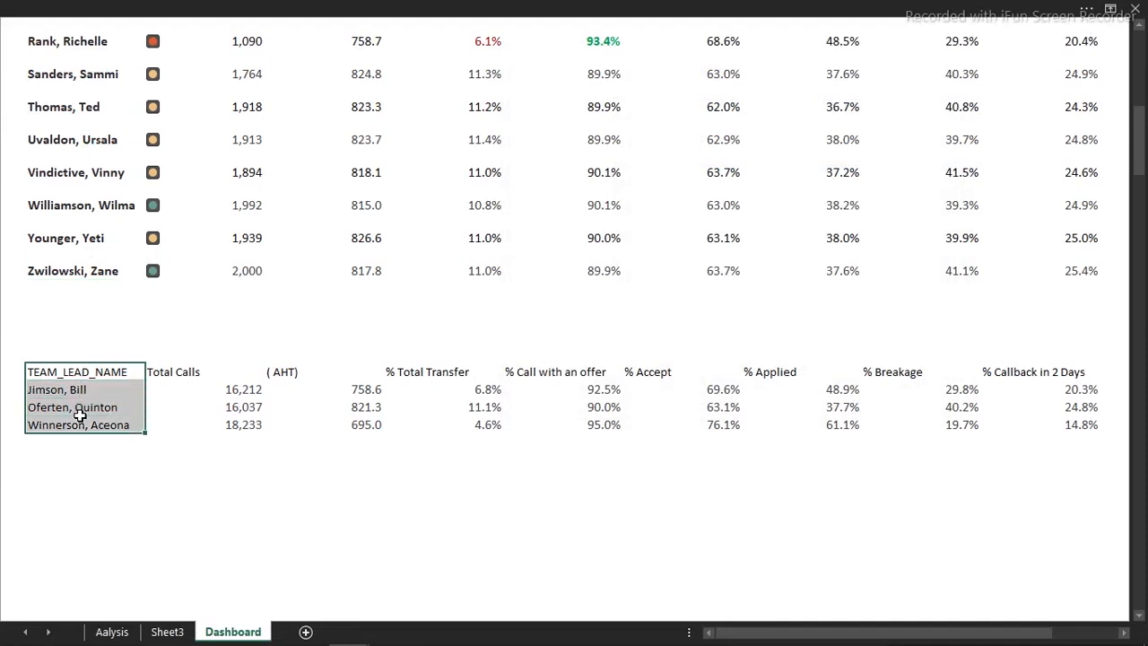
pyautogui.click(83, 273)
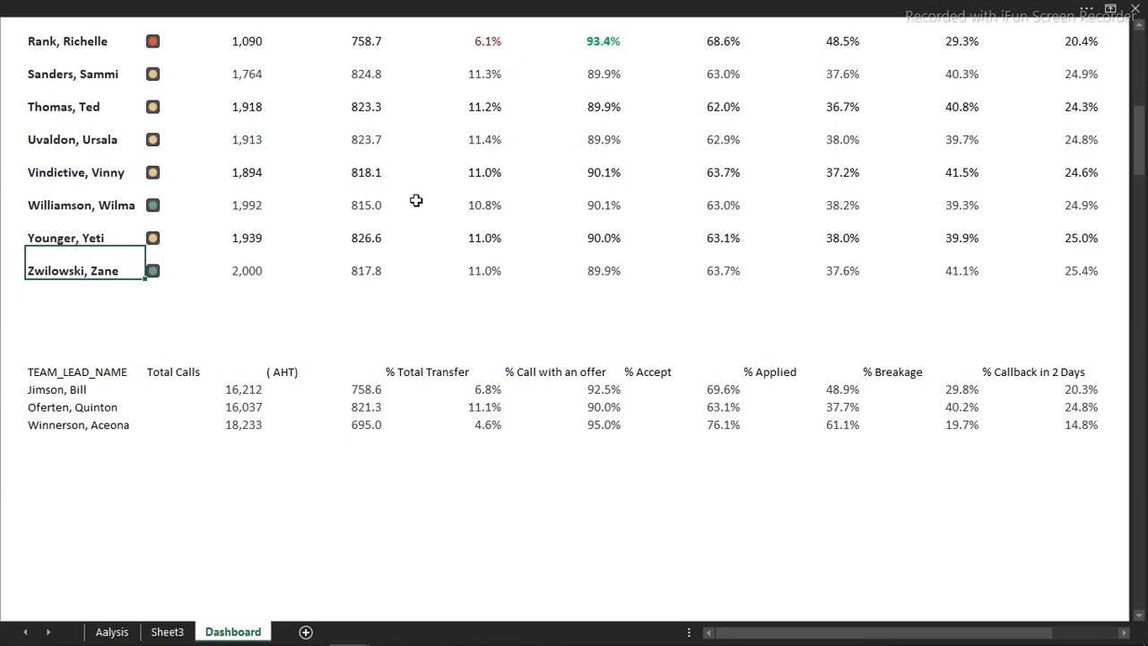
pyautogui.moveTo(79, 212); pyautogui.dragTo(90, 273)
pyautogui.doubleClick(90, 273)
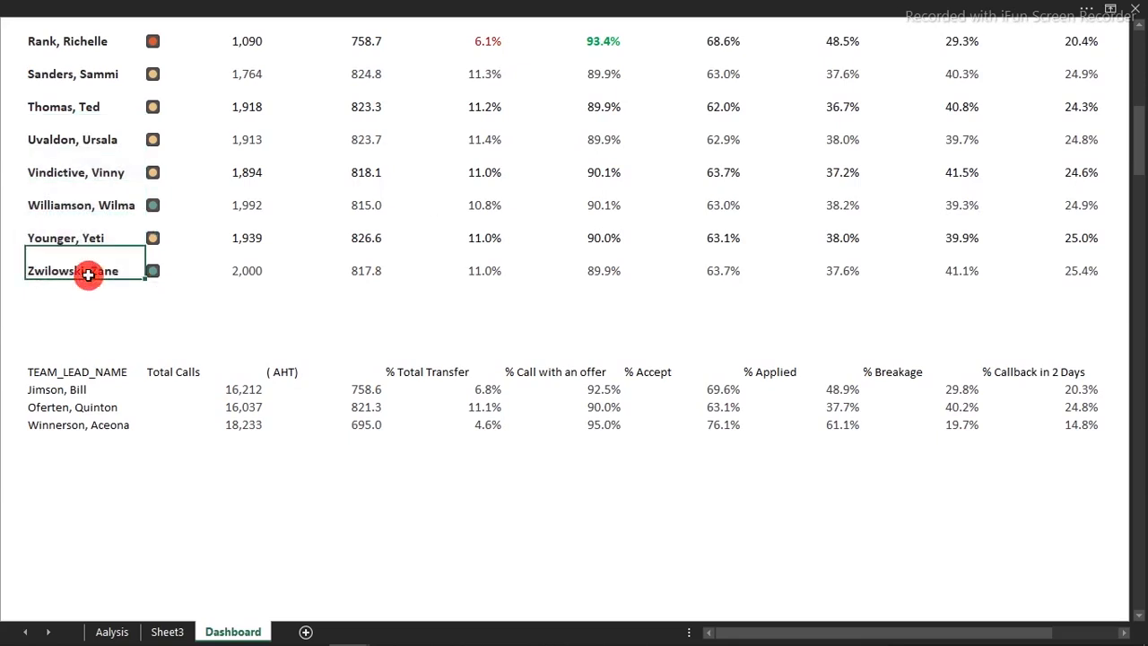
pyautogui.click(95, 317)
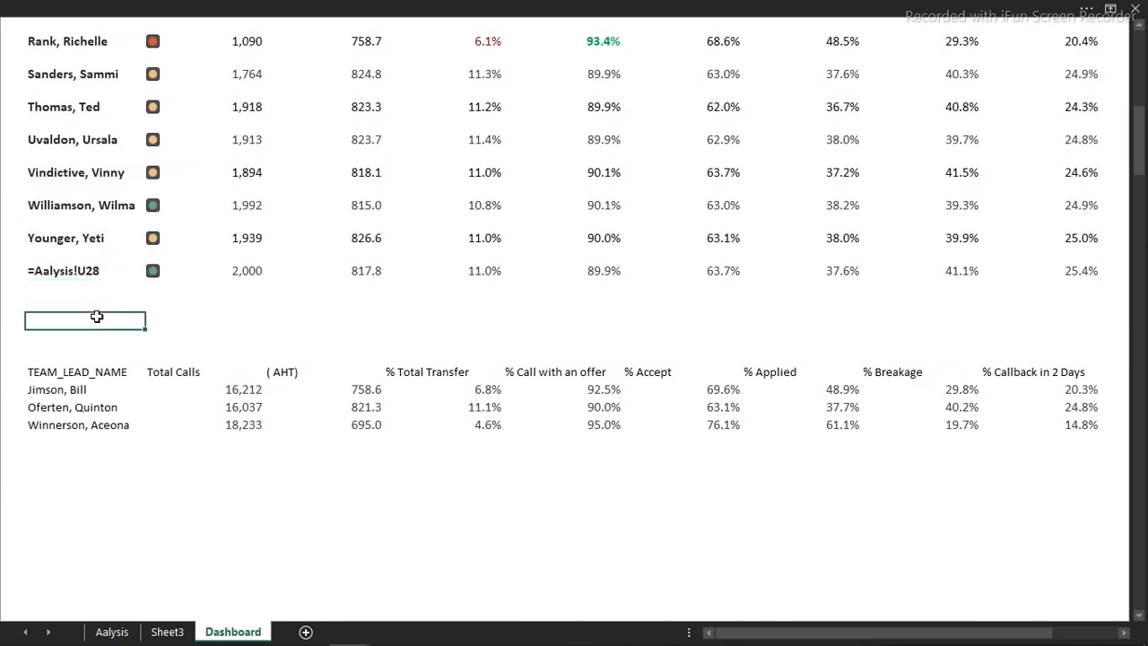
pyautogui.moveTo(84, 269); pyautogui.dragTo(144, 7)
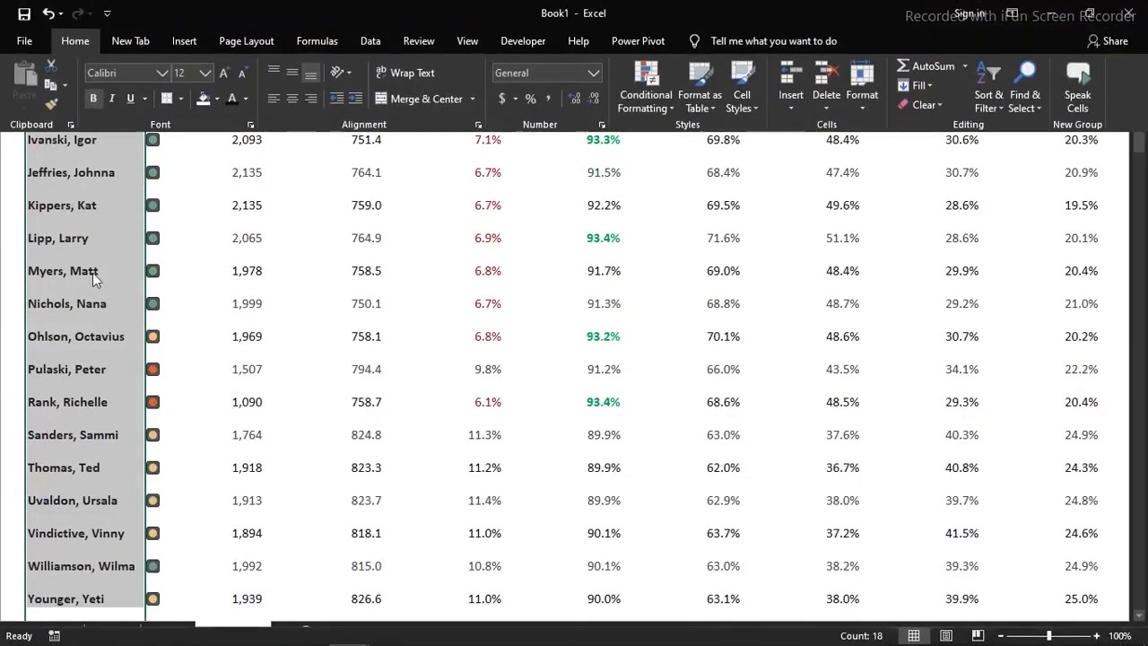
# - Copy the bold format of an agent name cell onto the TEAM_LEAD_NAME header and the three team leader names
pyautogui.click(88, 171)
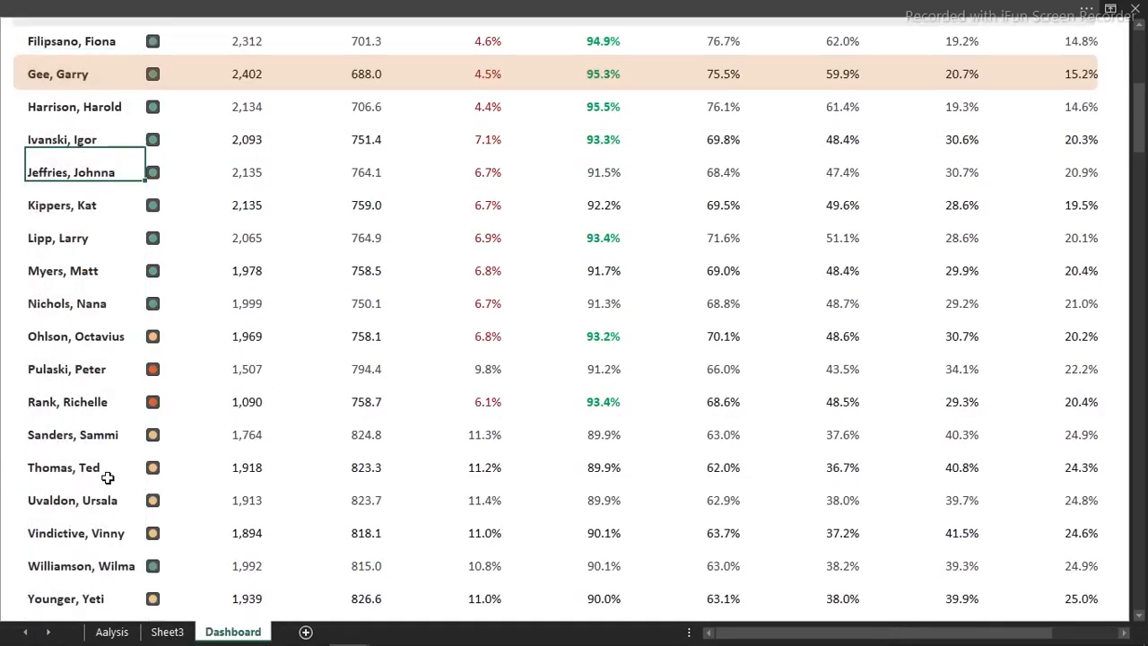
pyautogui.click(238, 7)
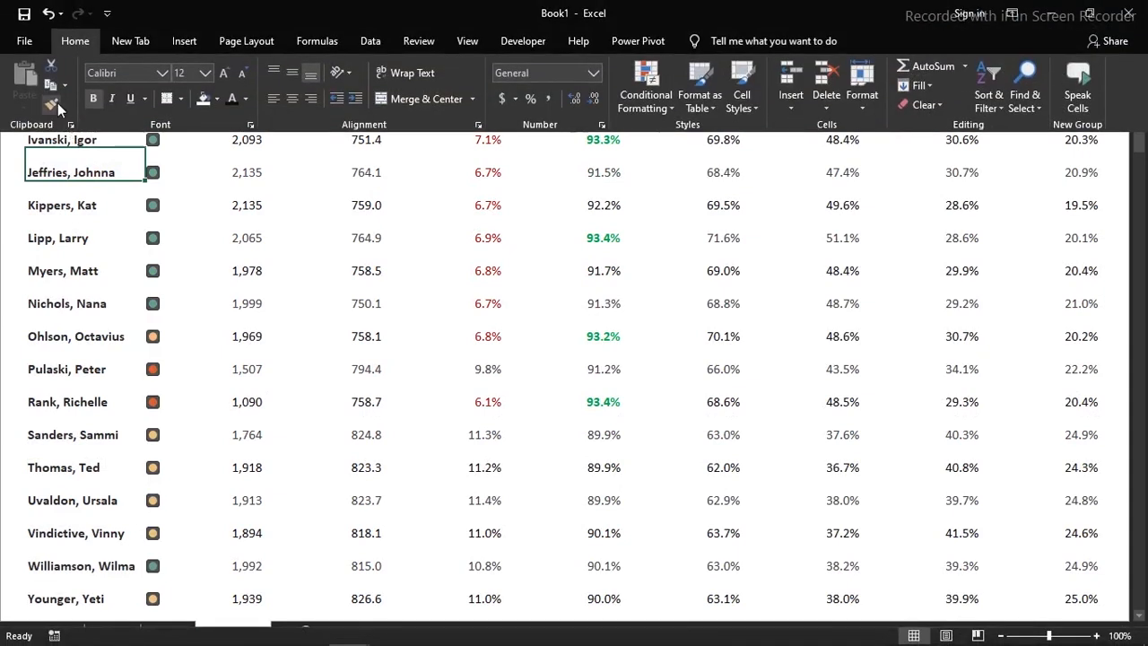
pyautogui.click(57, 103)
pyautogui.moveTo(1139, 121); pyautogui.dragTo(1144, 148)
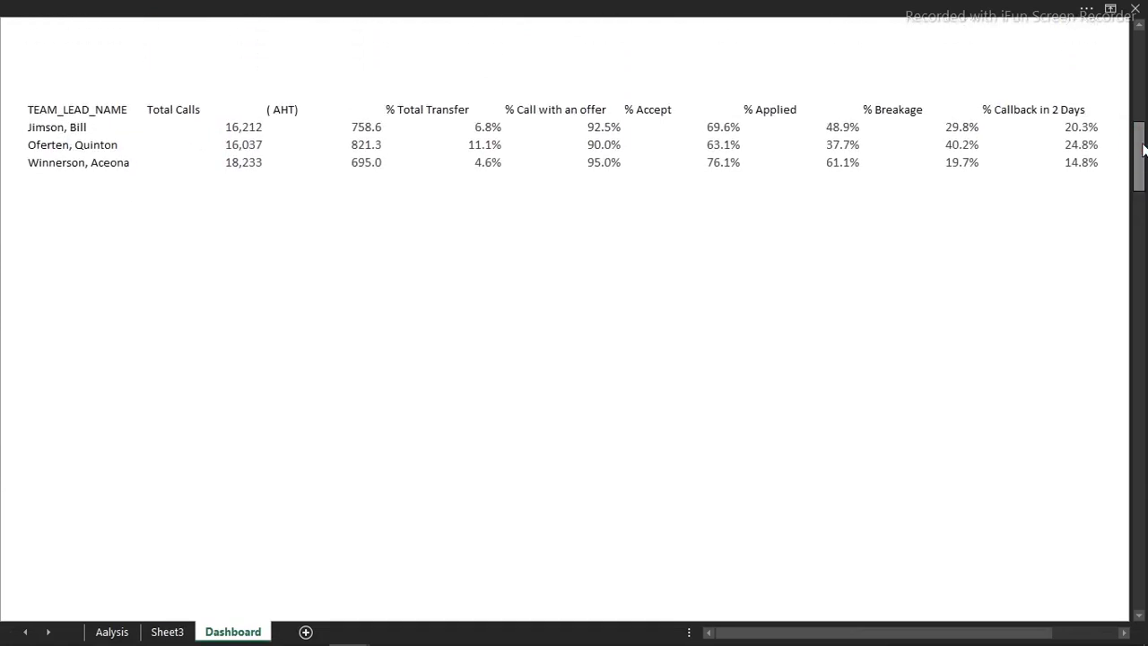
pyautogui.moveTo(83, 111); pyautogui.dragTo(87, 147)
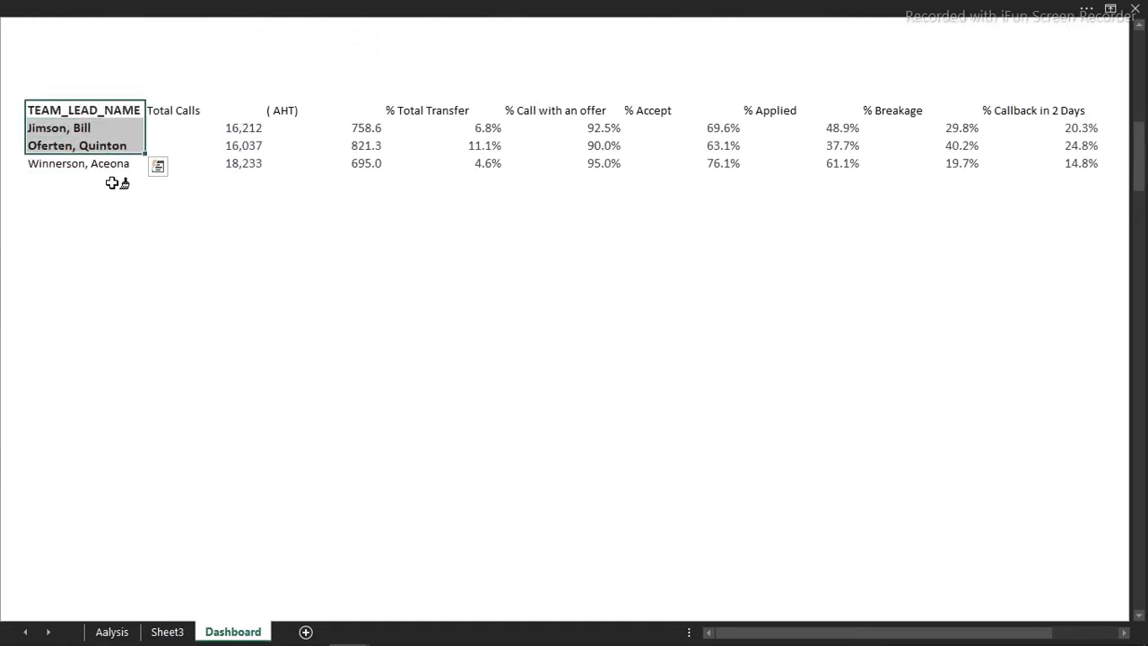
pyautogui.click(99, 164)
pyautogui.press('Escape')
pyautogui.click(177, 114)
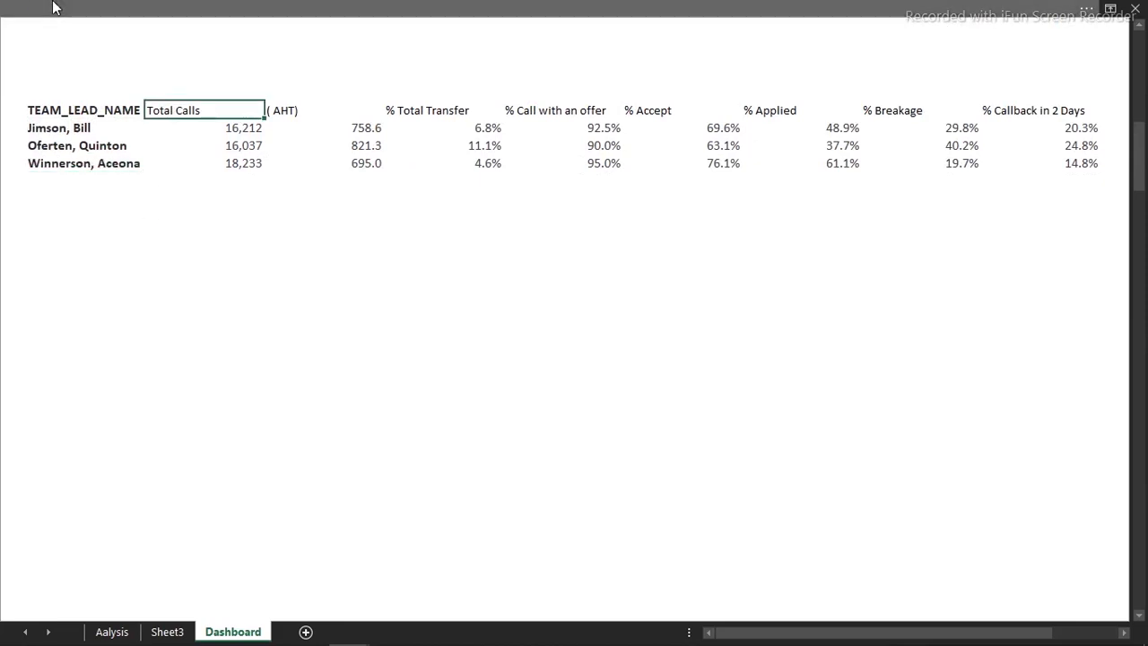
pyautogui.click(51, 6)
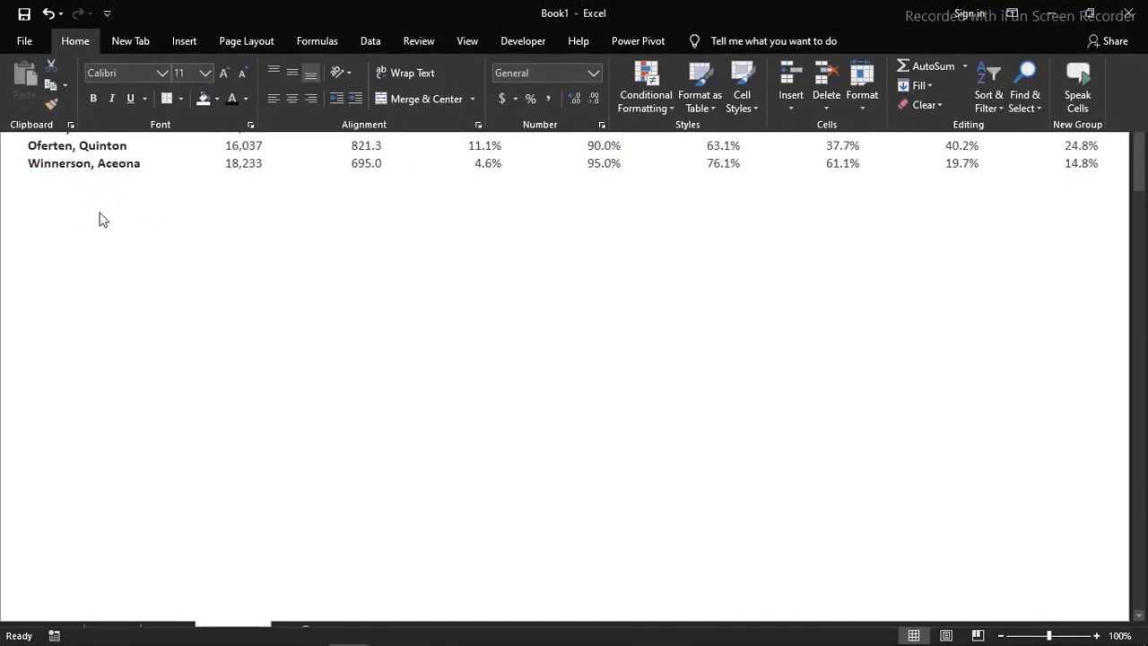
pyautogui.click(99, 216)
pyautogui.click(72, 110)
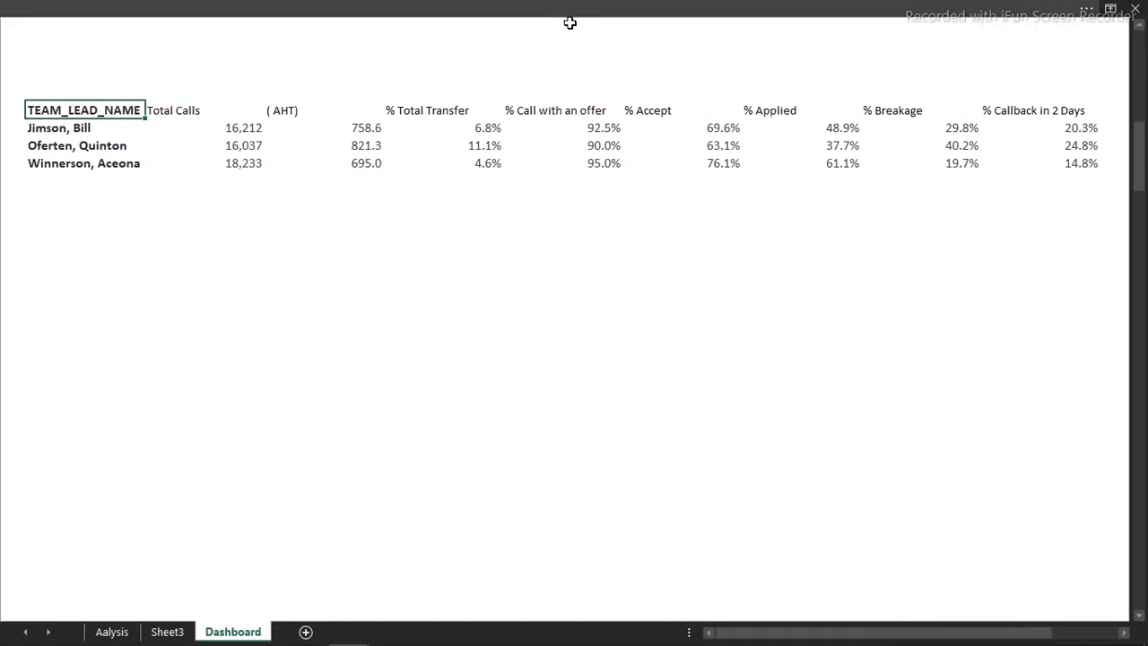
# - Copy the orange header format of the agent table's header row onto the TEAM_LEAD_NAME header row
pyautogui.moveTo(1143, 173); pyautogui.dragTo(1140, 54)
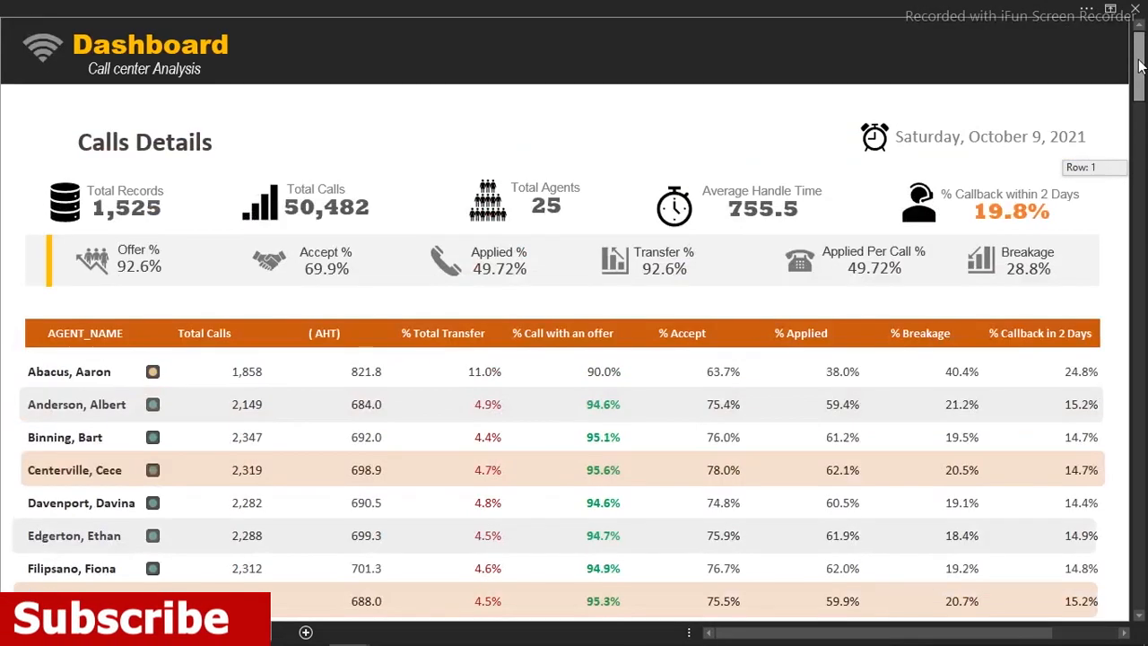
pyautogui.moveTo(66, 331); pyautogui.dragTo(1031, 333)
pyautogui.click(358, 13)
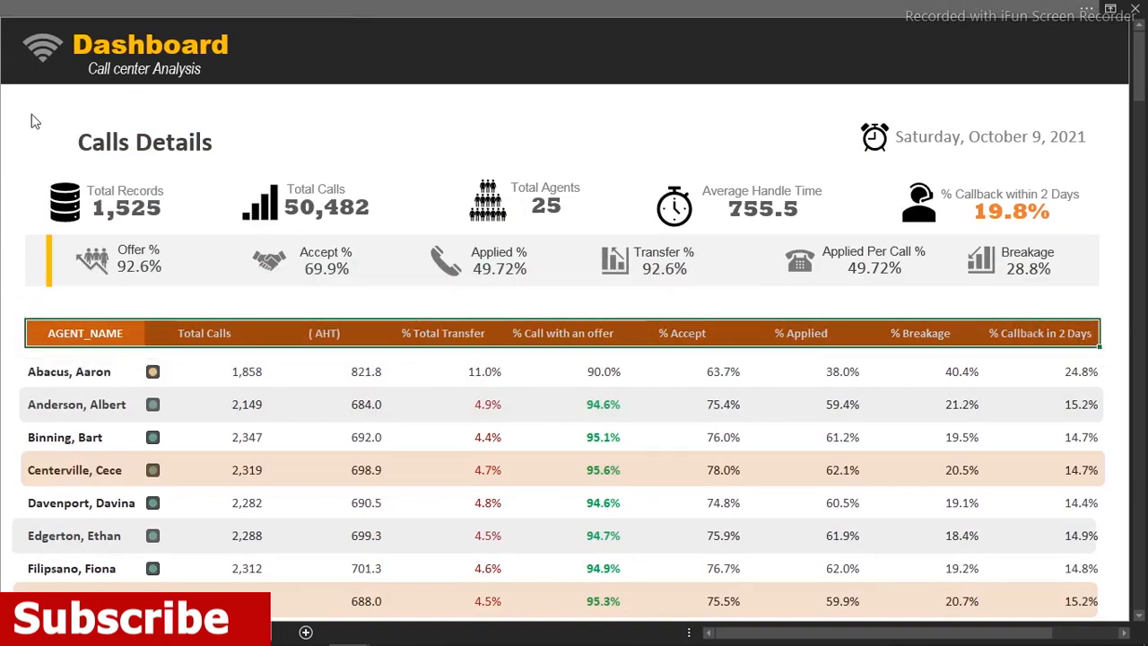
pyautogui.click(56, 106)
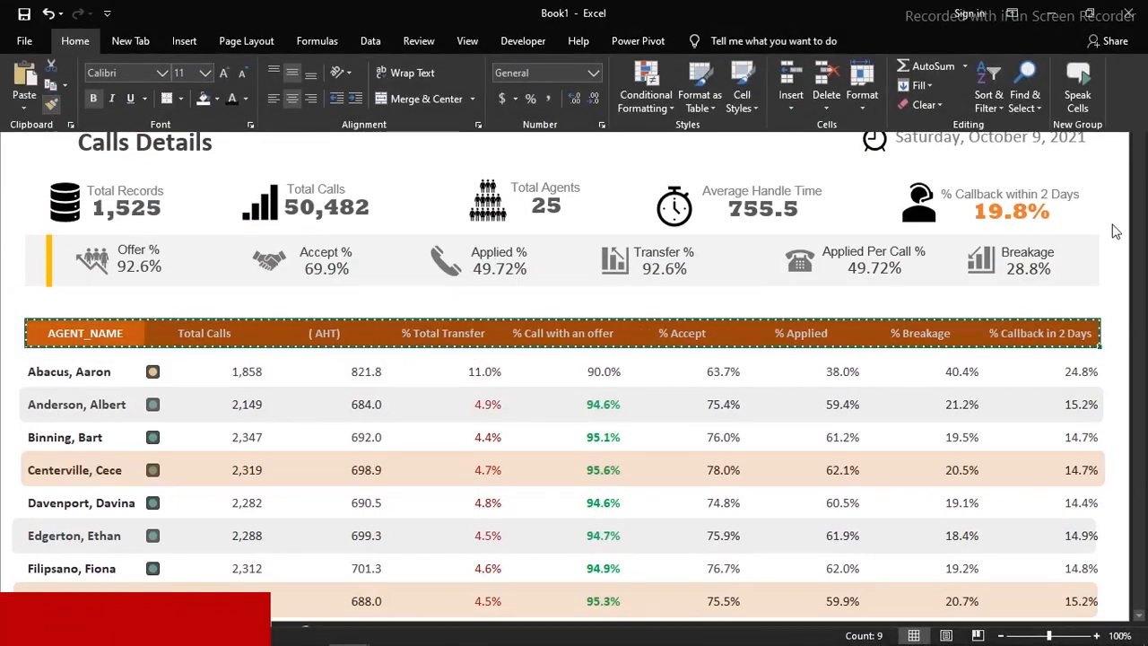
pyautogui.click(1143, 245)
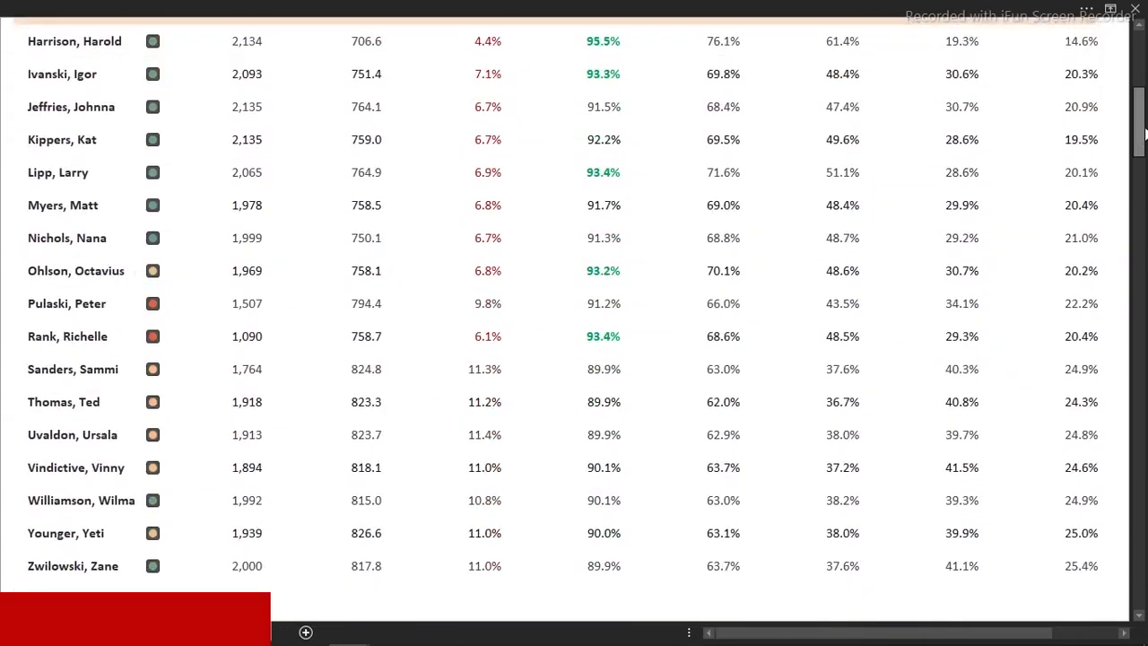
pyautogui.moveTo(1144, 132)
pyautogui.mouseDown()
pyautogui.moveTo(1142, 218)
pyautogui.moveTo(1140, 161)
pyautogui.mouseUp()
pyautogui.click(45, 175)
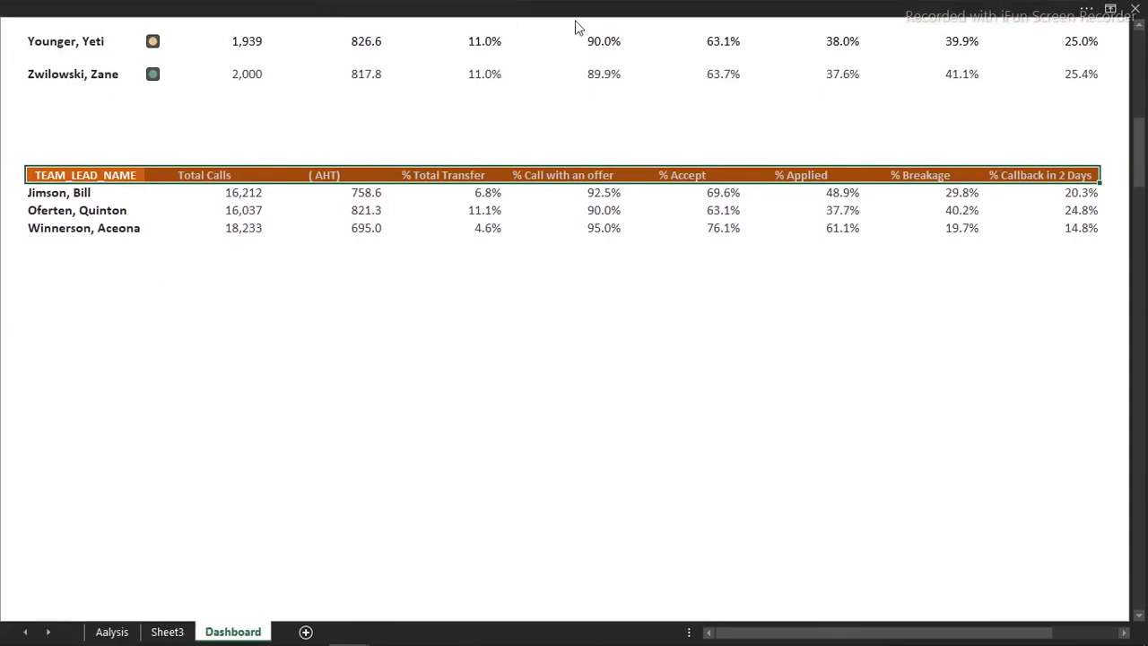
# - Show the row and column headings and increase the height of the team leaders table's rows 50 to 53
pyautogui.click(502, 15)
pyautogui.click(464, 38)
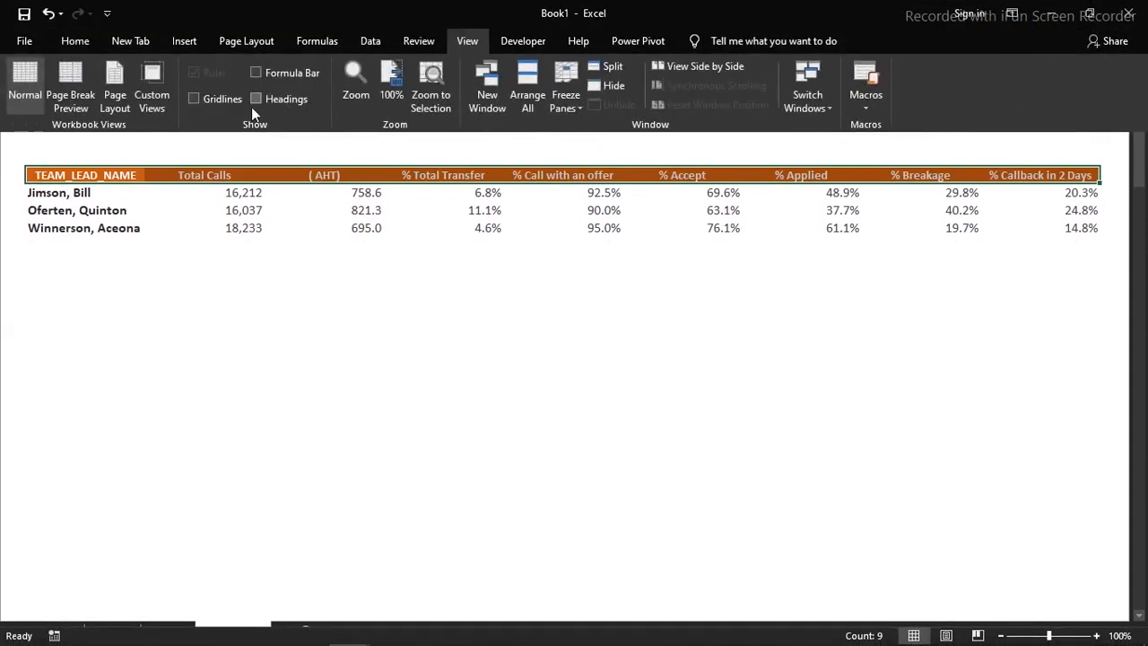
pyautogui.click(255, 100)
pyautogui.click(100, 296)
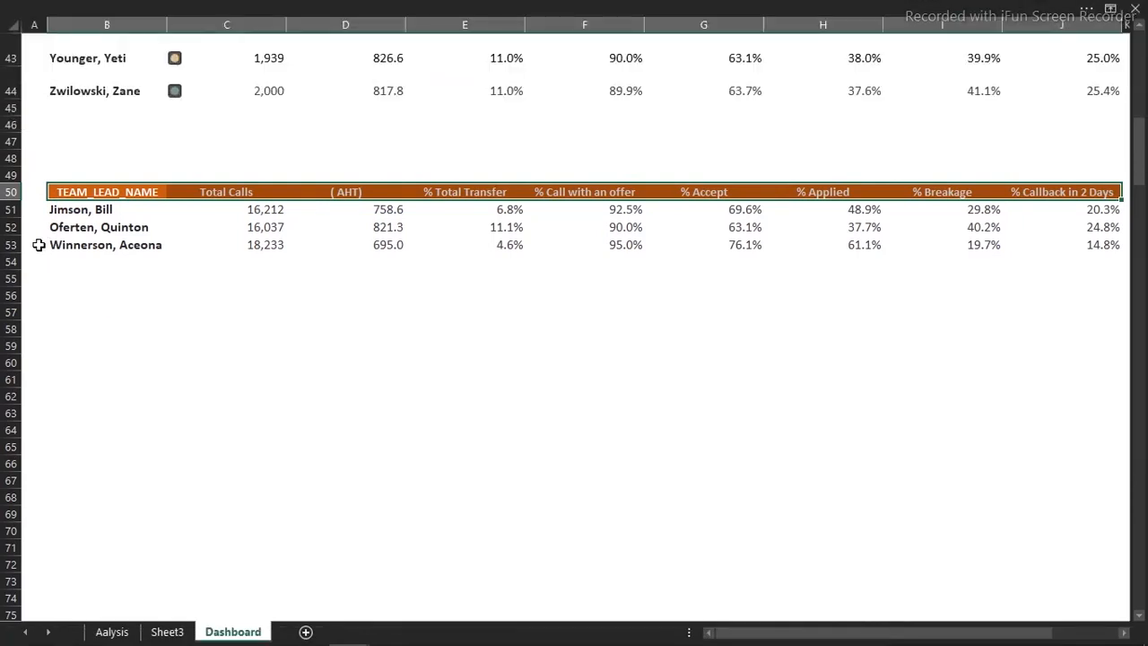
pyautogui.moveTo(11, 199); pyautogui.dragTo(6, 273)
pyautogui.click(427, 431)
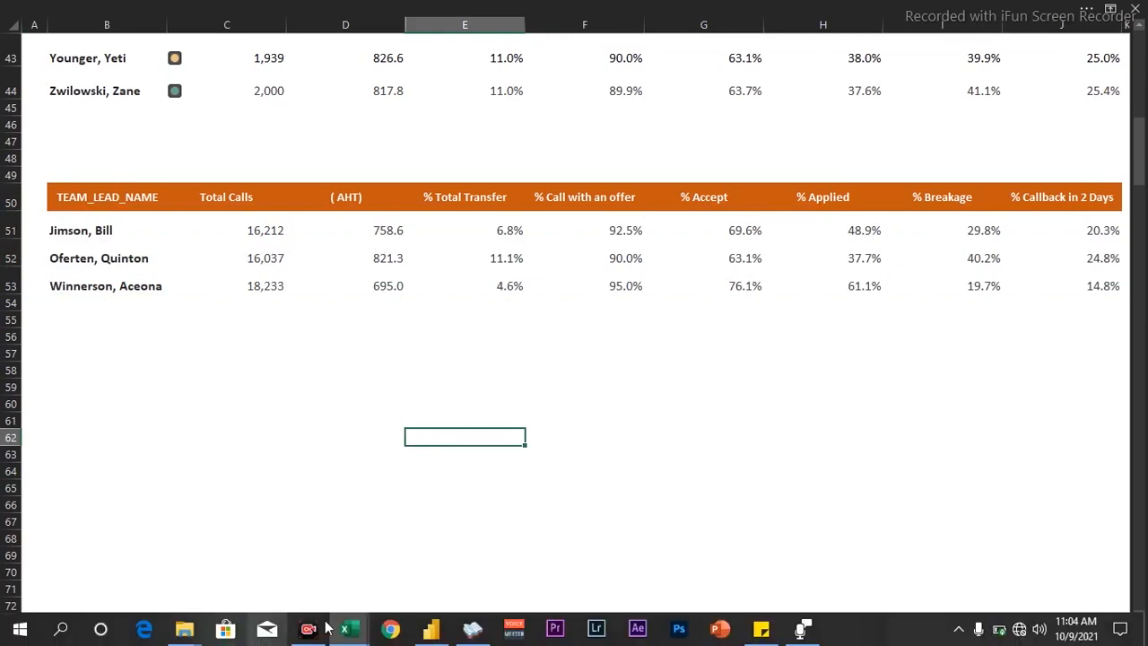
# - Switch to the Dashboard Call center workbook and examine the team leaders and agent tables on the Dashboard Table View sheet
pyautogui.moveTo(346, 628)
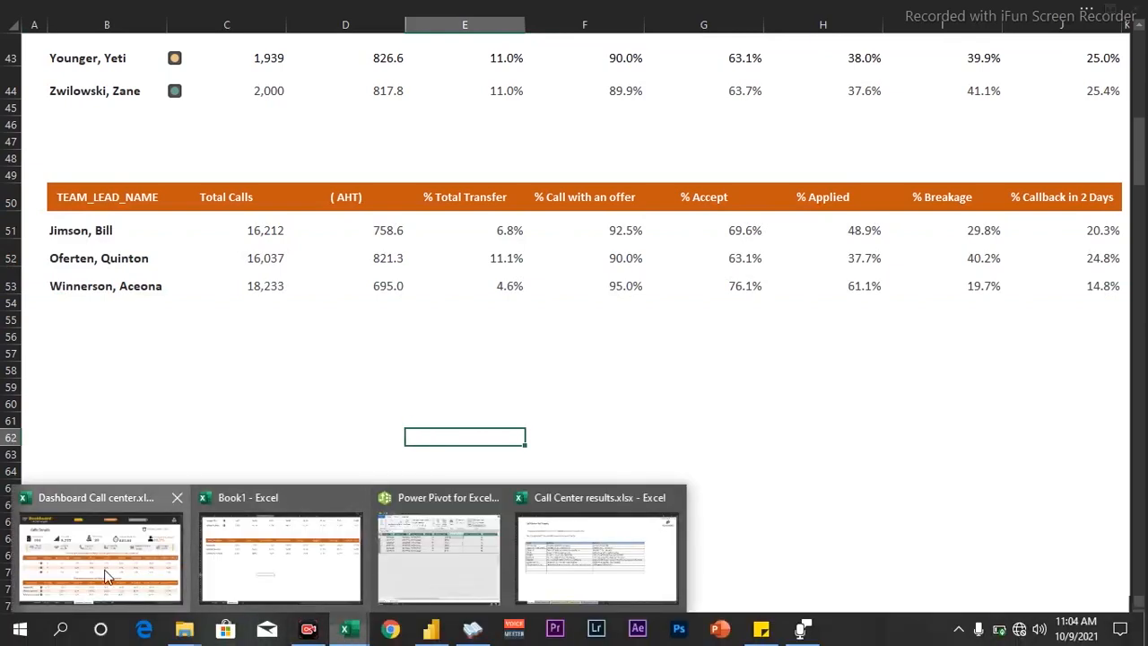
pyautogui.click(143, 571)
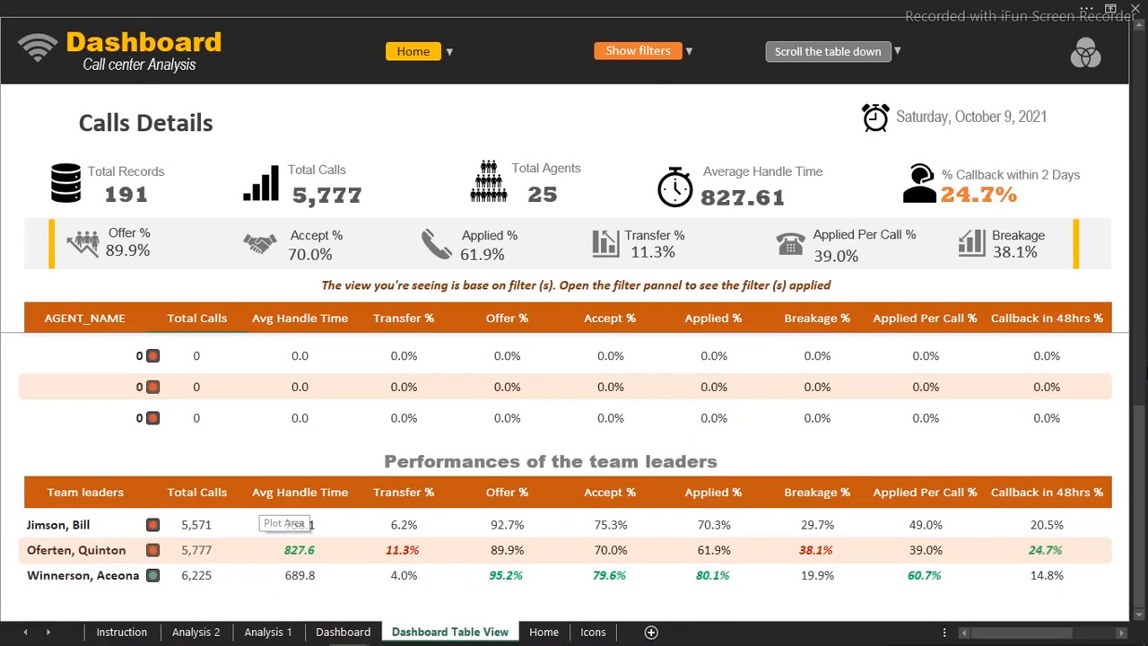
pyautogui.moveTo(1143, 459)
pyautogui.mouseDown()
pyautogui.moveTo(1144, 422)
pyautogui.moveTo(1145, 481)
pyautogui.mouseUp()
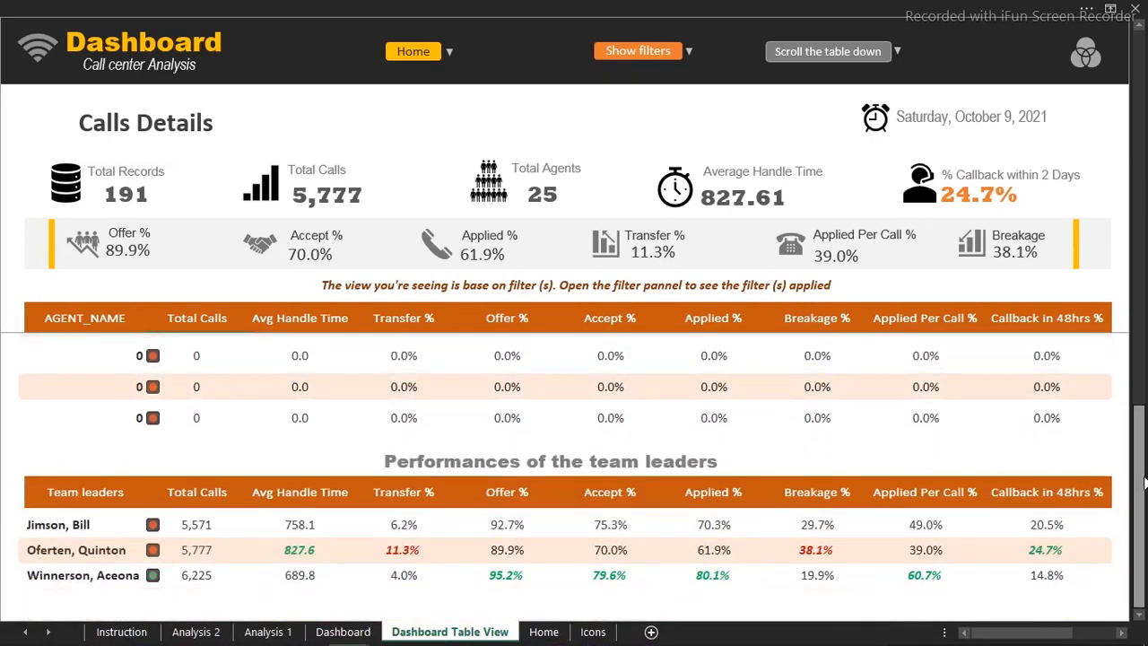
pyautogui.moveTo(1144, 484); pyautogui.dragTo(1144, 106)
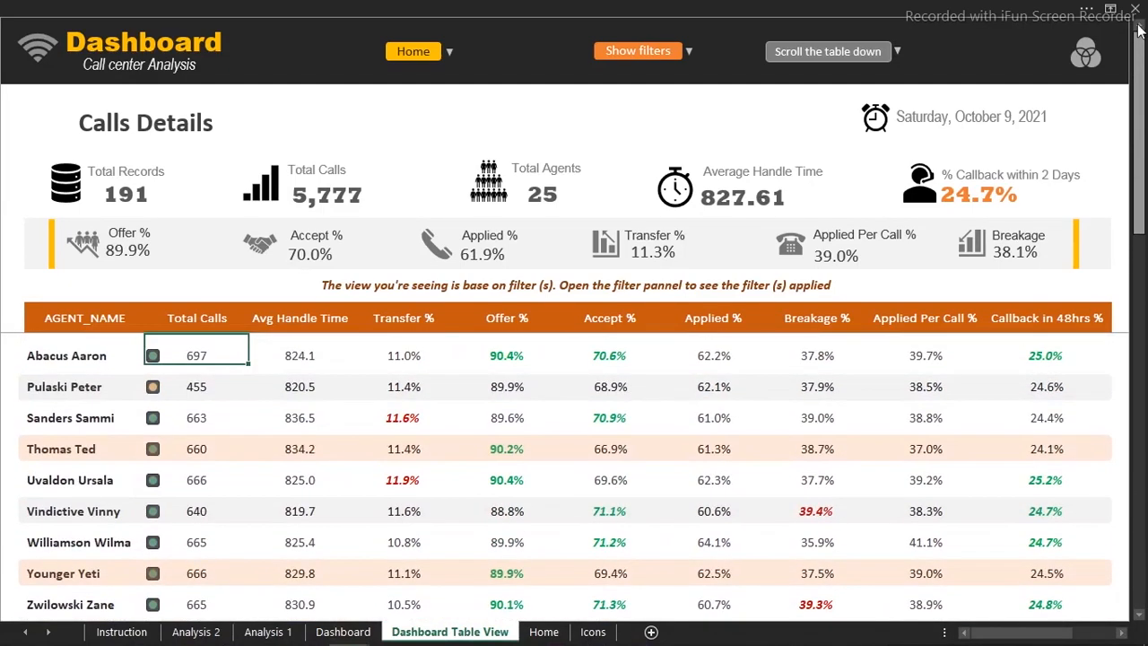
# - Show the filters and filter the reference dashboard by the first and third team leaders, with Month 7 and Month 6
pyautogui.click(652, 54)
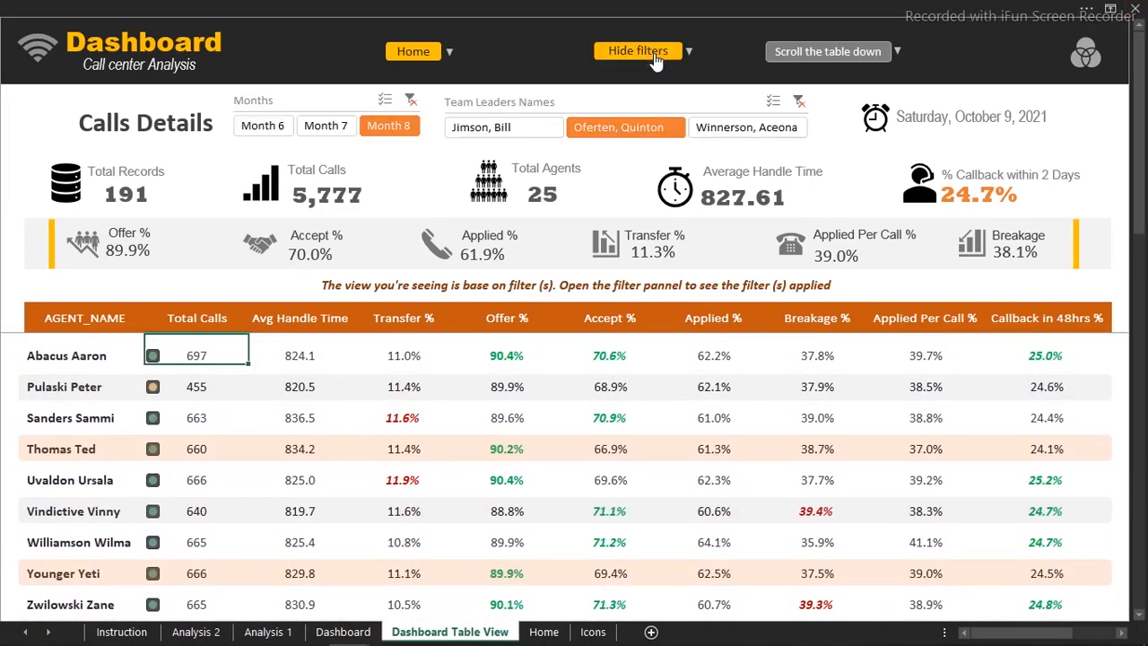
pyautogui.click(518, 127)
pyautogui.click(713, 127)
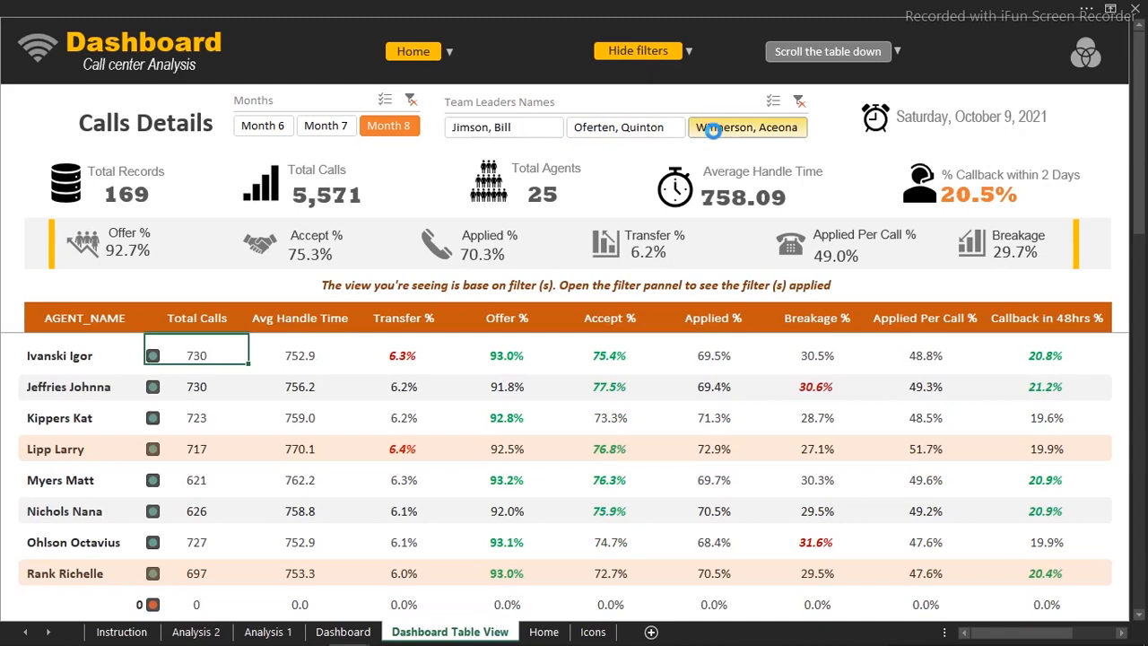
pyautogui.click(326, 126)
pyautogui.click(261, 126)
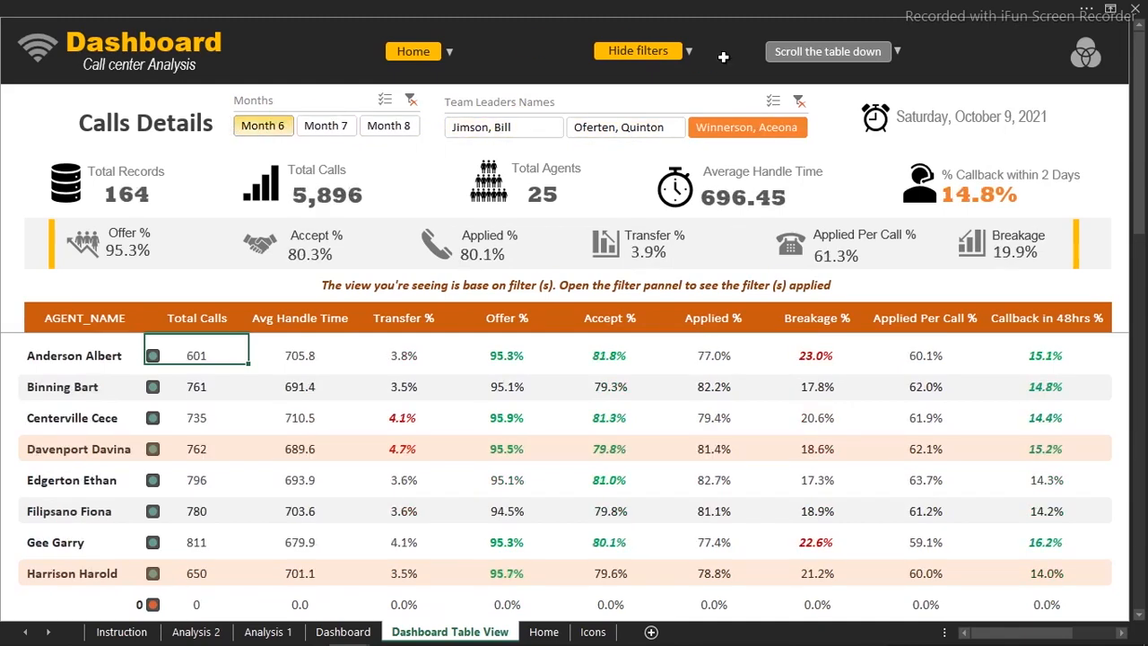
# - Hide the filters on the reference dashboard and examine how the agent rows scroll beneath the fixed header
pyautogui.click(659, 50)
pyautogui.click(788, 52)
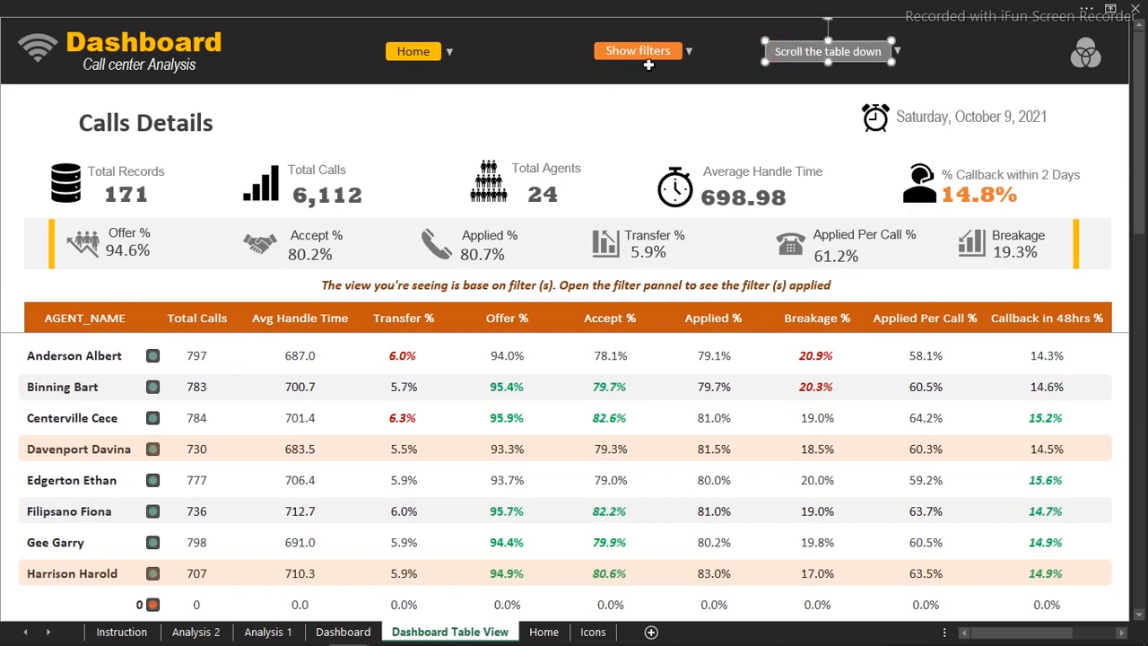
pyautogui.click(630, 109)
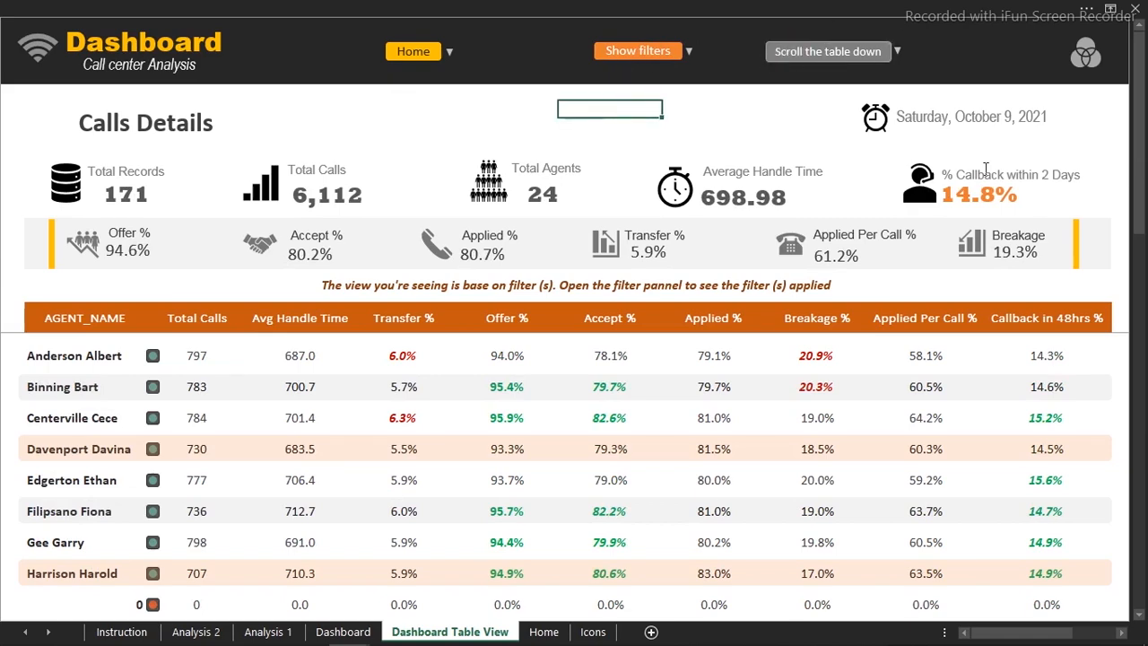
pyautogui.moveTo(1142, 168); pyautogui.dragTo(1144, 125)
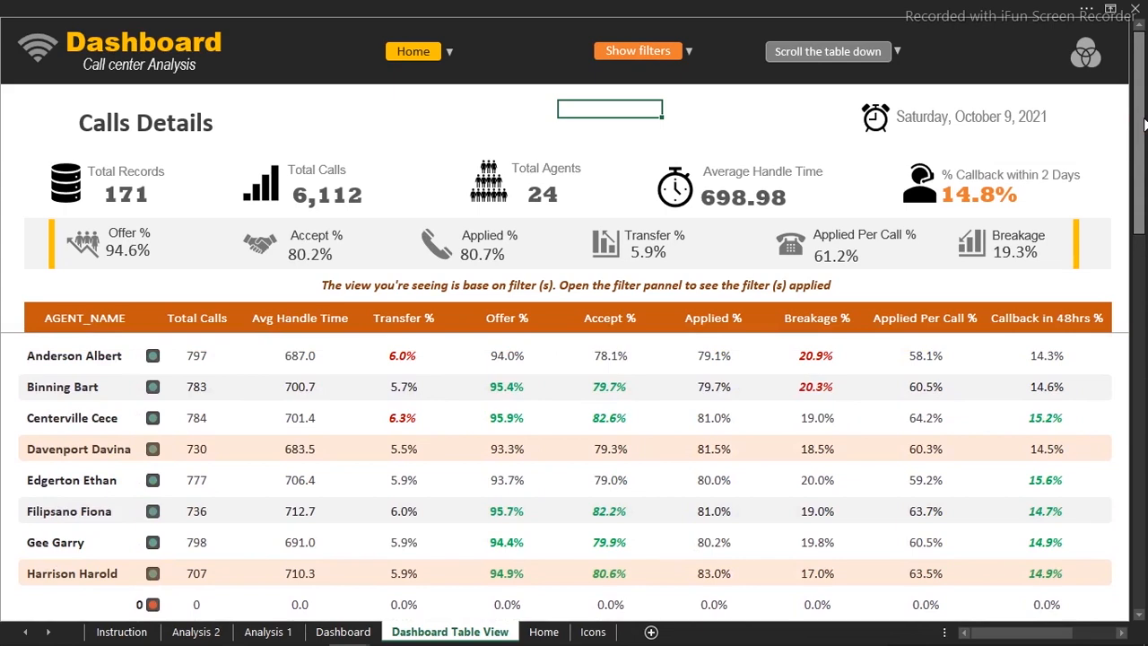
# - Switch back to Book1 and freeze the panes at cell A20, keeping the dashboard header and agent table headings fixed
pyautogui.moveTo(543, 642)
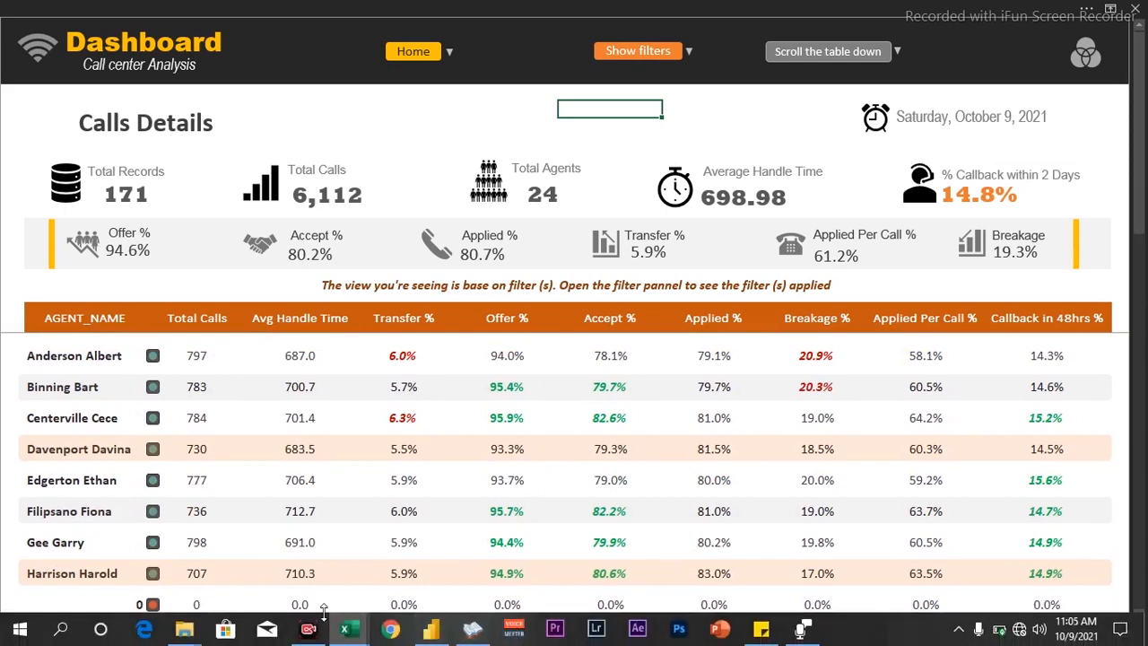
pyautogui.moveTo(348, 632)
pyautogui.click(314, 578)
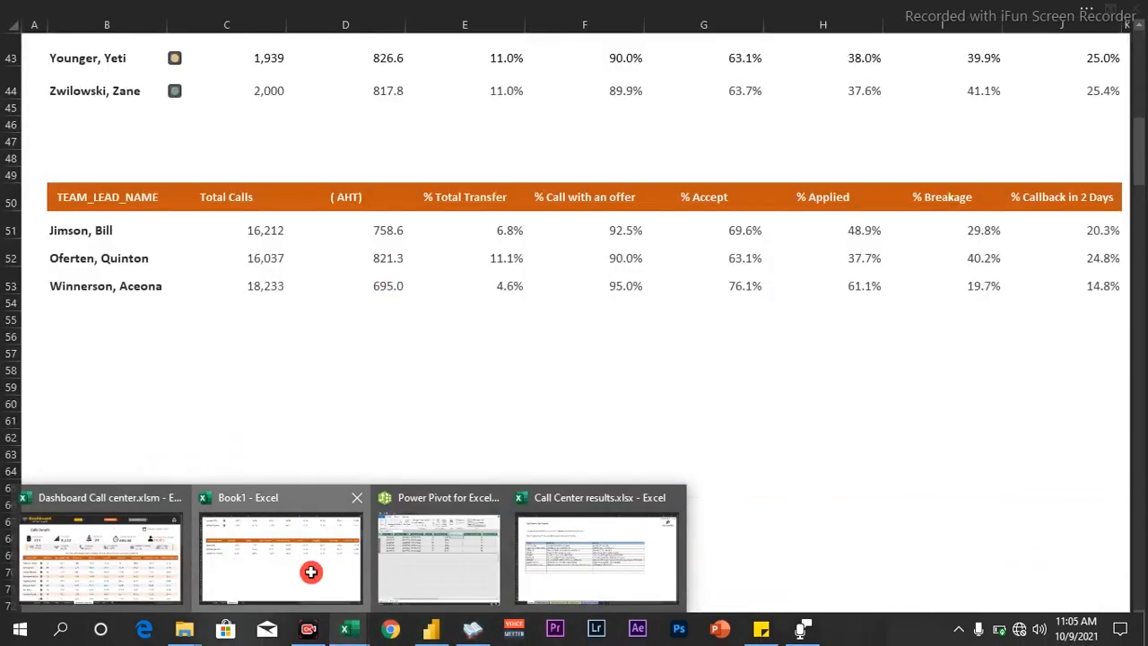
pyautogui.moveTo(1142, 167); pyautogui.dragTo(1135, 9)
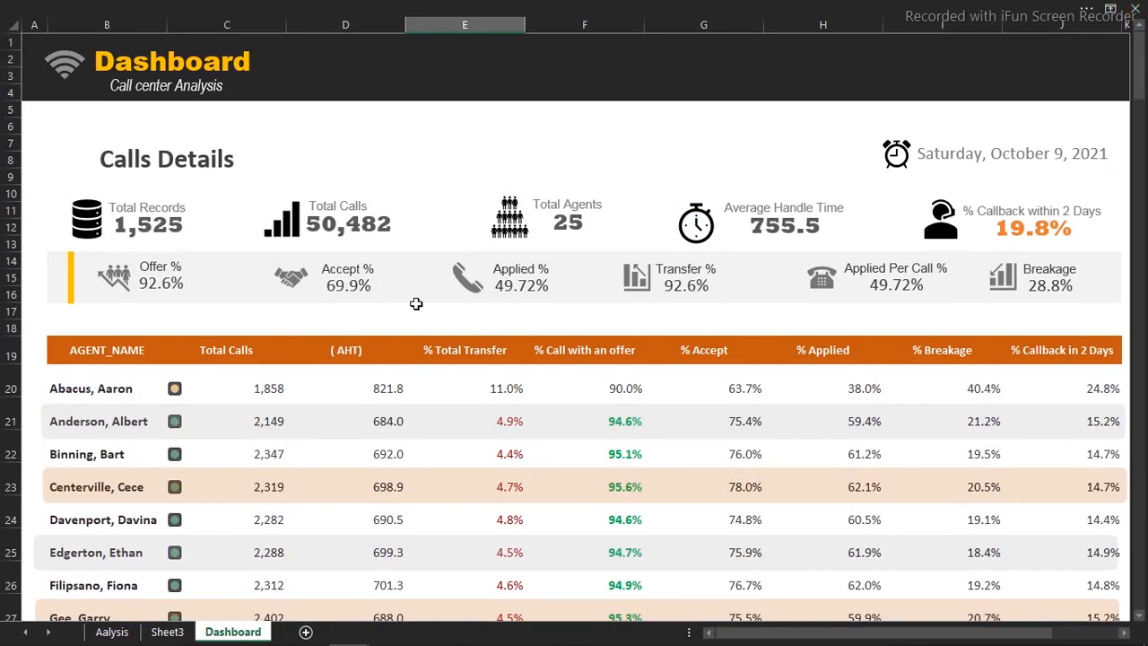
pyautogui.click(30, 368)
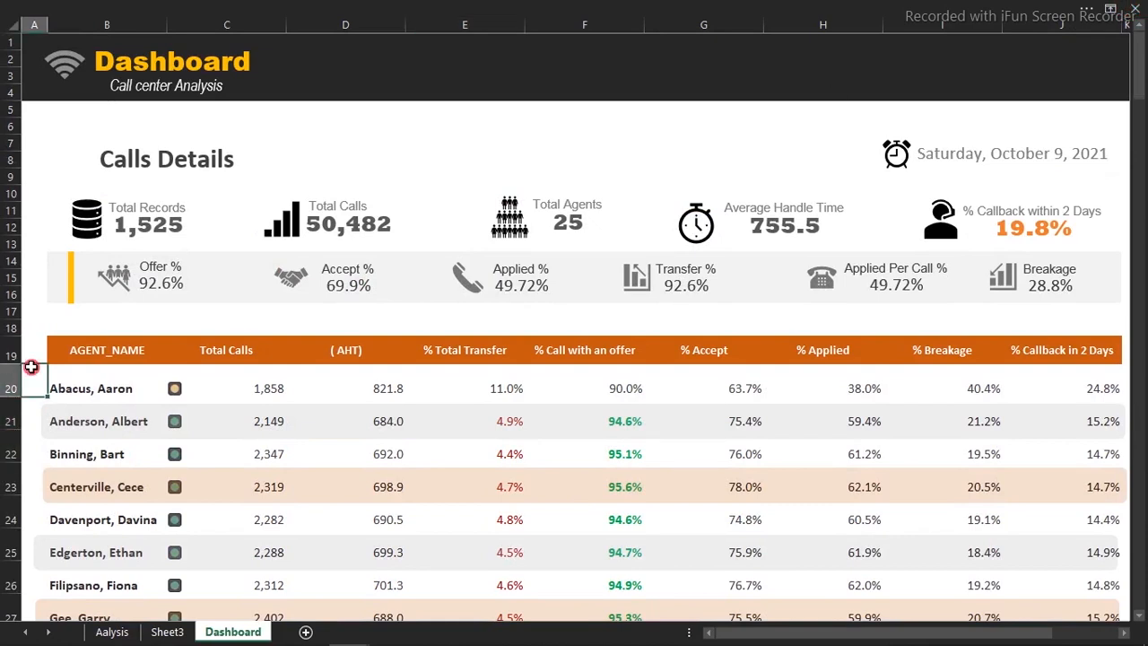
pyautogui.click(488, 7)
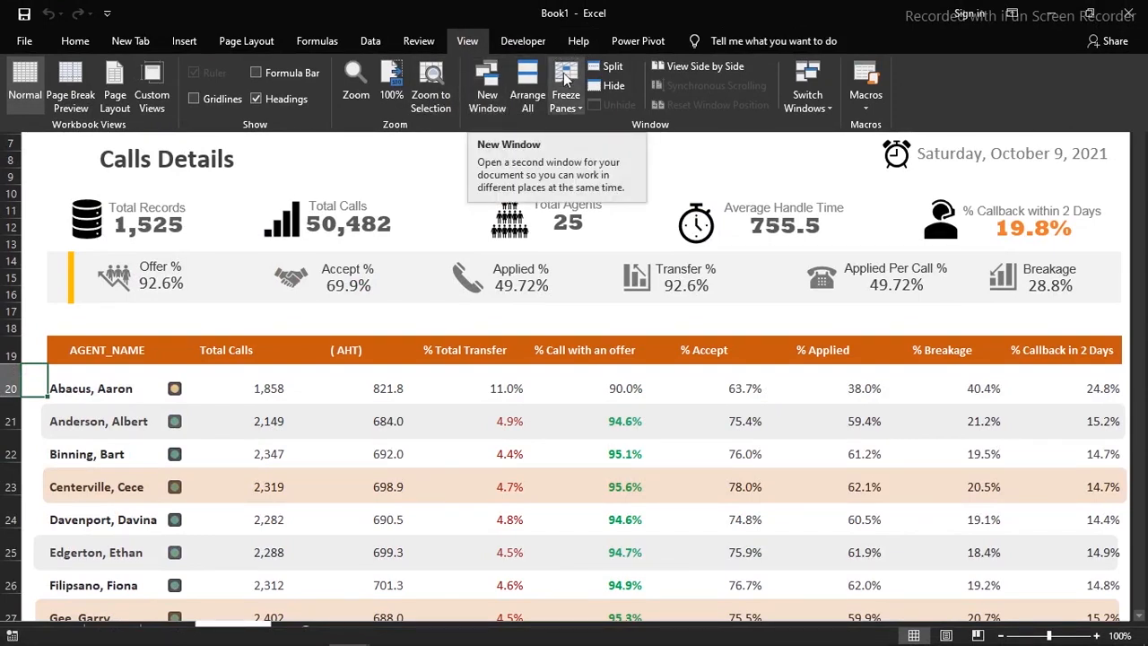
pyautogui.click(574, 105)
pyautogui.click(597, 132)
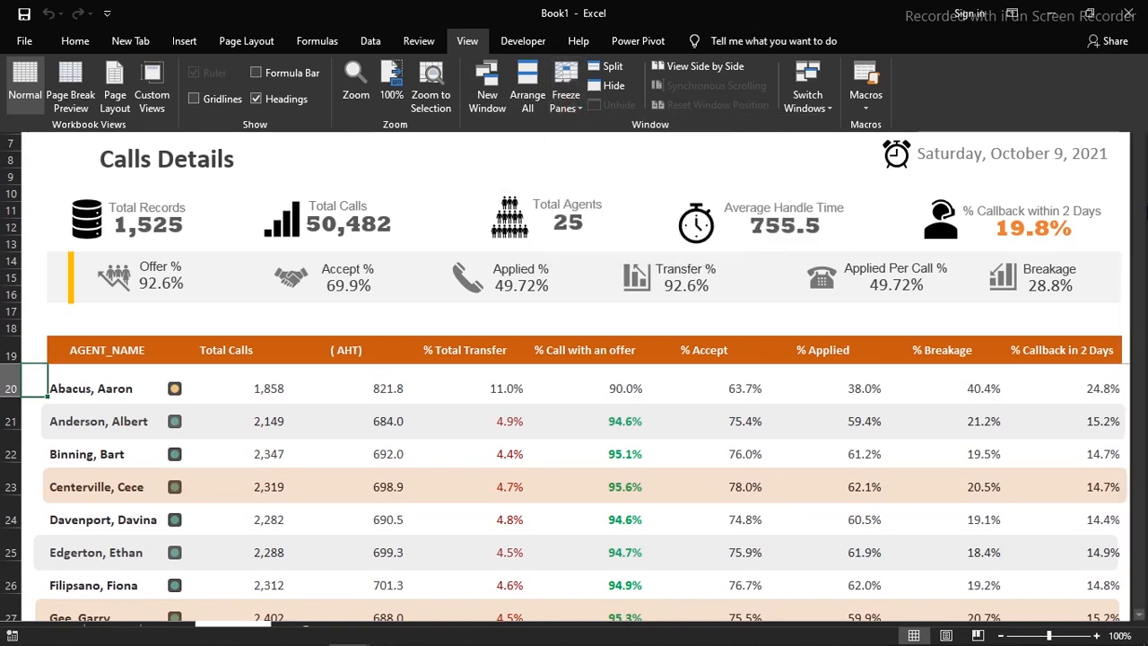
pyautogui.click(1043, 266)
pyautogui.moveTo(1142, 54); pyautogui.dragTo(1142, 29)
pyautogui.moveTo(1142, 72); pyautogui.dragTo(1142, 29)
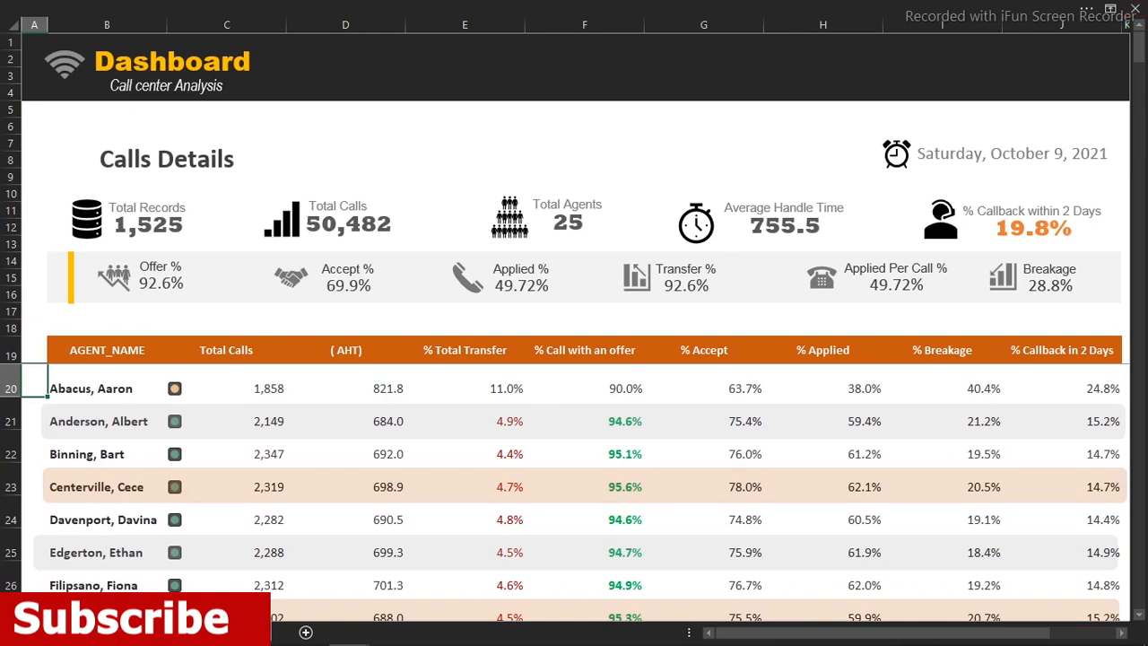
# - Switch to the Dashboard Call center workbook, go through its Home page to the Dashboard sheet and hide the filters there
pyautogui.moveTo(350, 633)
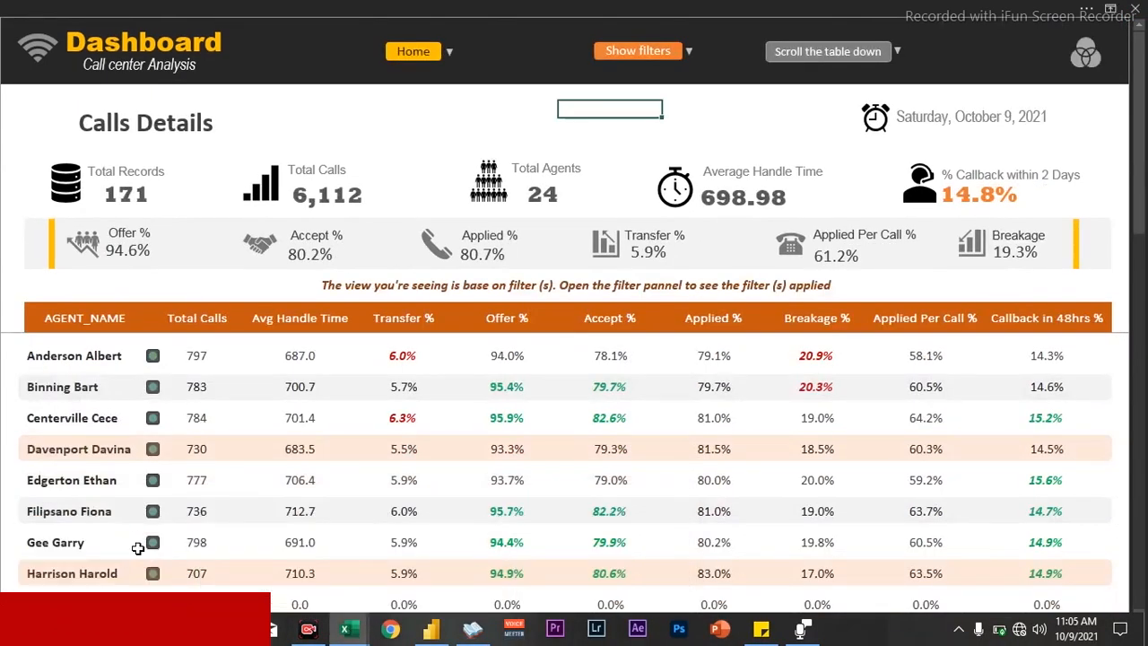
pyautogui.click(279, 556)
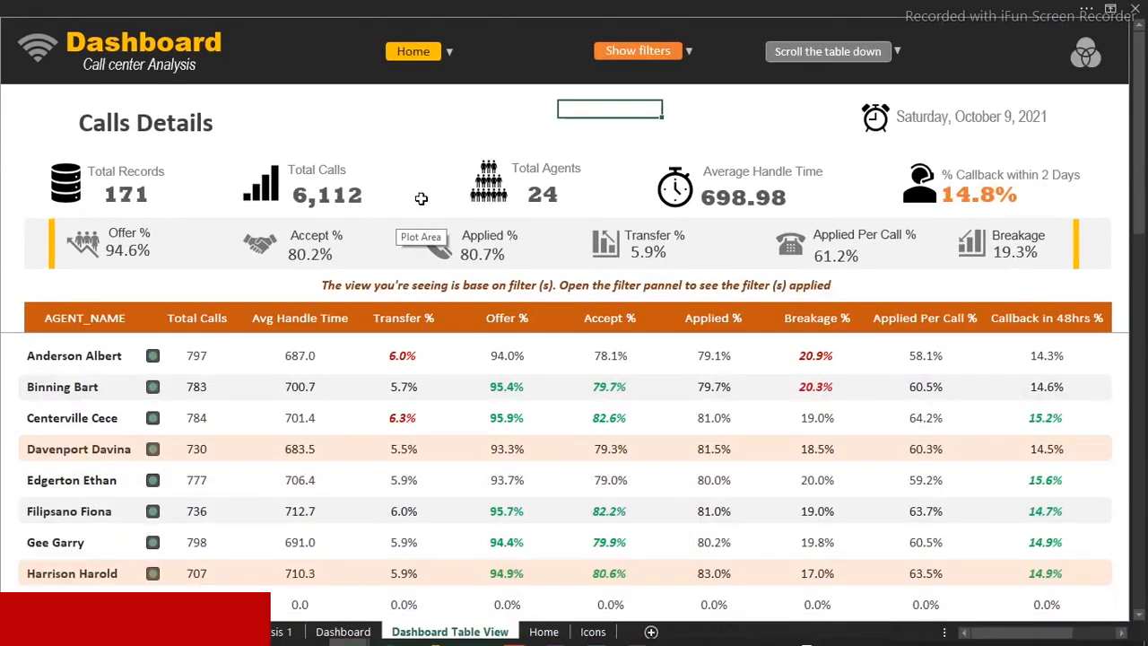
pyautogui.click(423, 50)
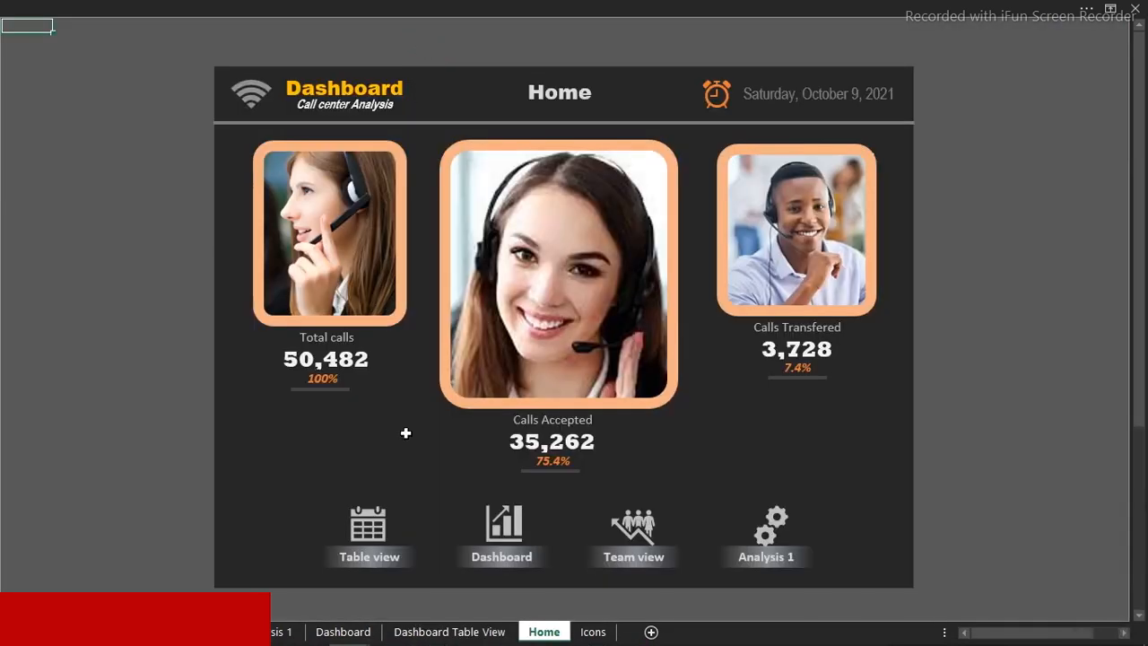
pyautogui.click(520, 536)
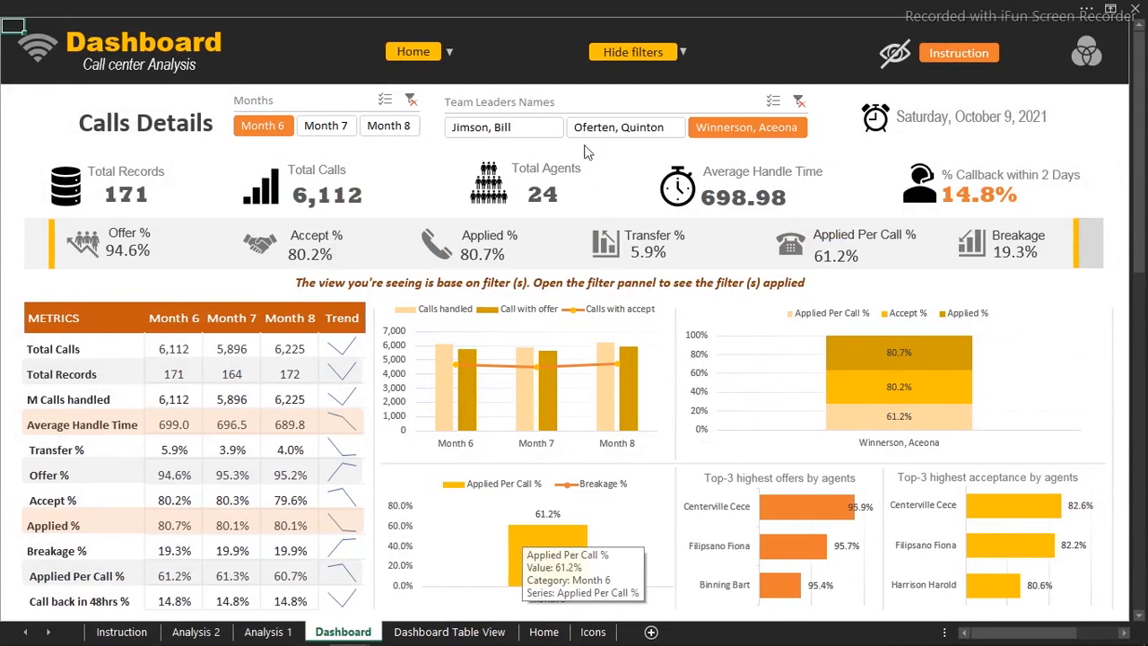
pyautogui.click(621, 56)
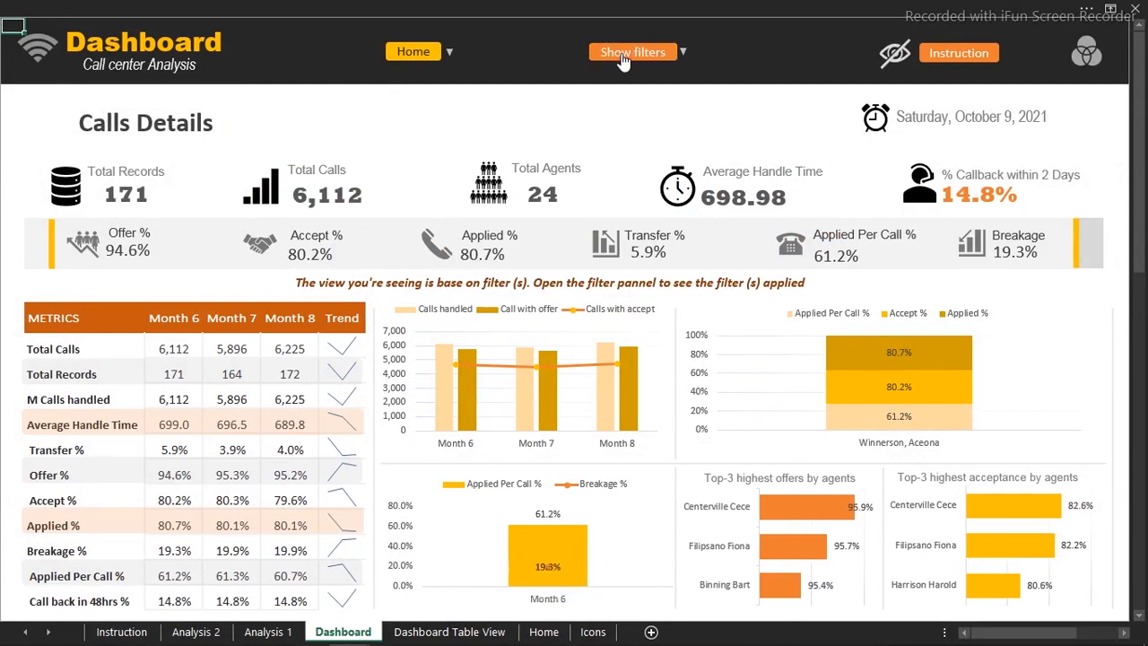
# - Switch to the Call center analysis dashboard report in Power BI Desktop and open its Home page
pyautogui.click(439, 635)
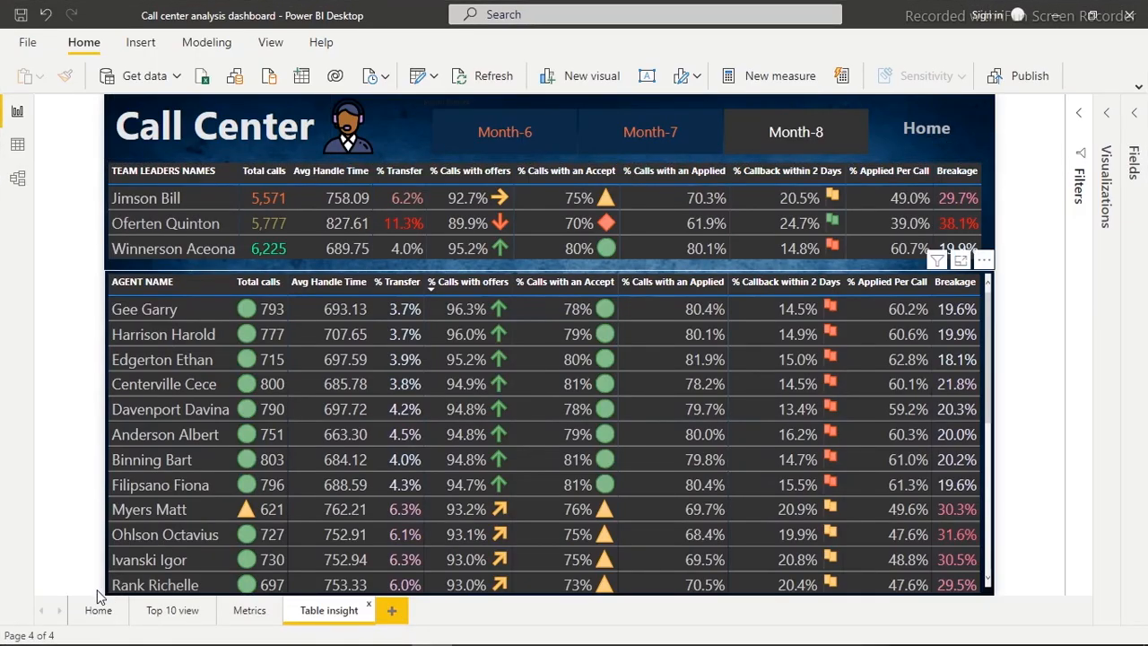
pyautogui.click(98, 609)
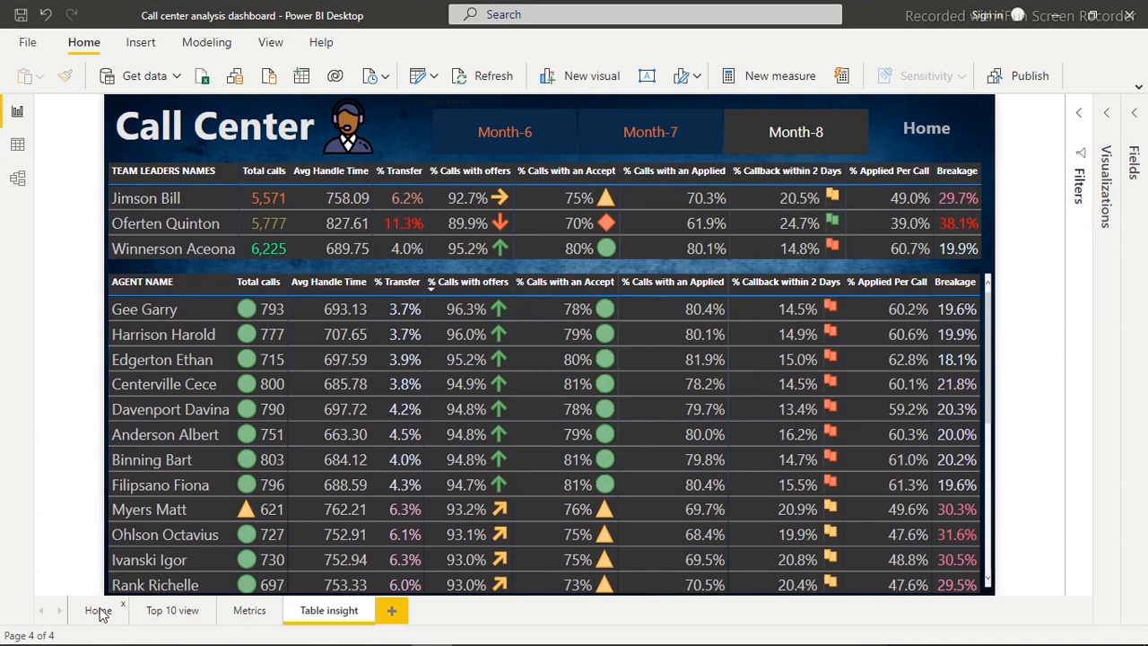